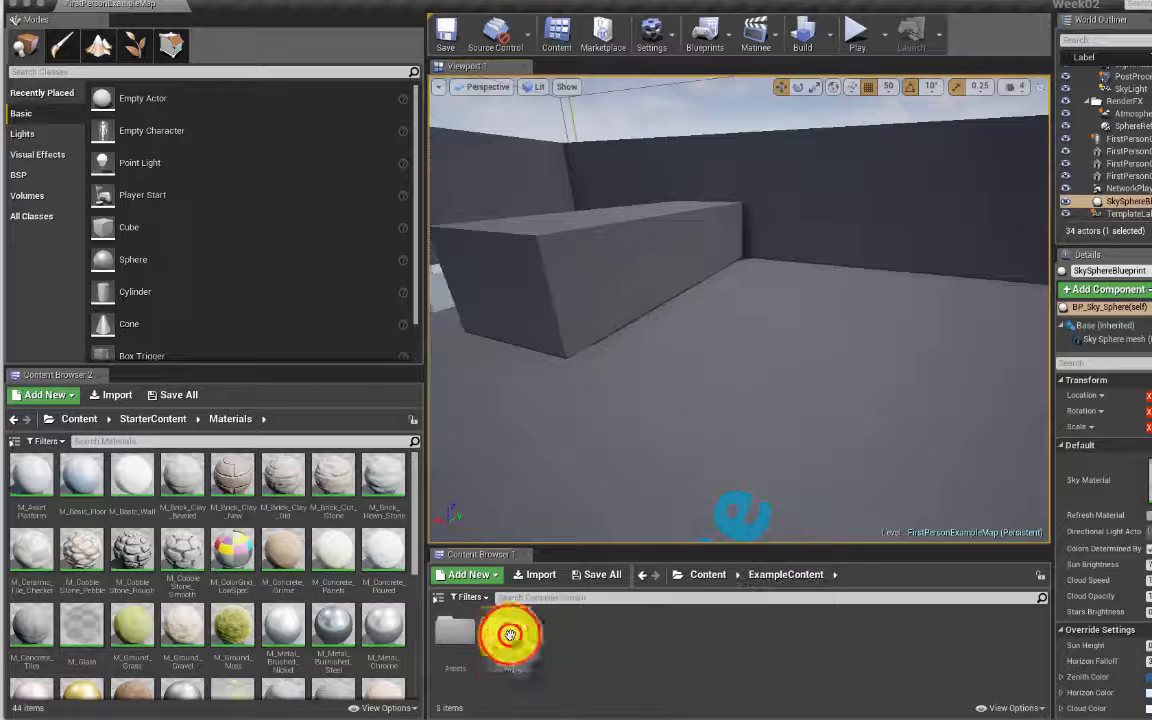
Step: Navigate from the Content root into FirstPersonBP > Blueprints to show its five Blueprint assets
click(703, 574)
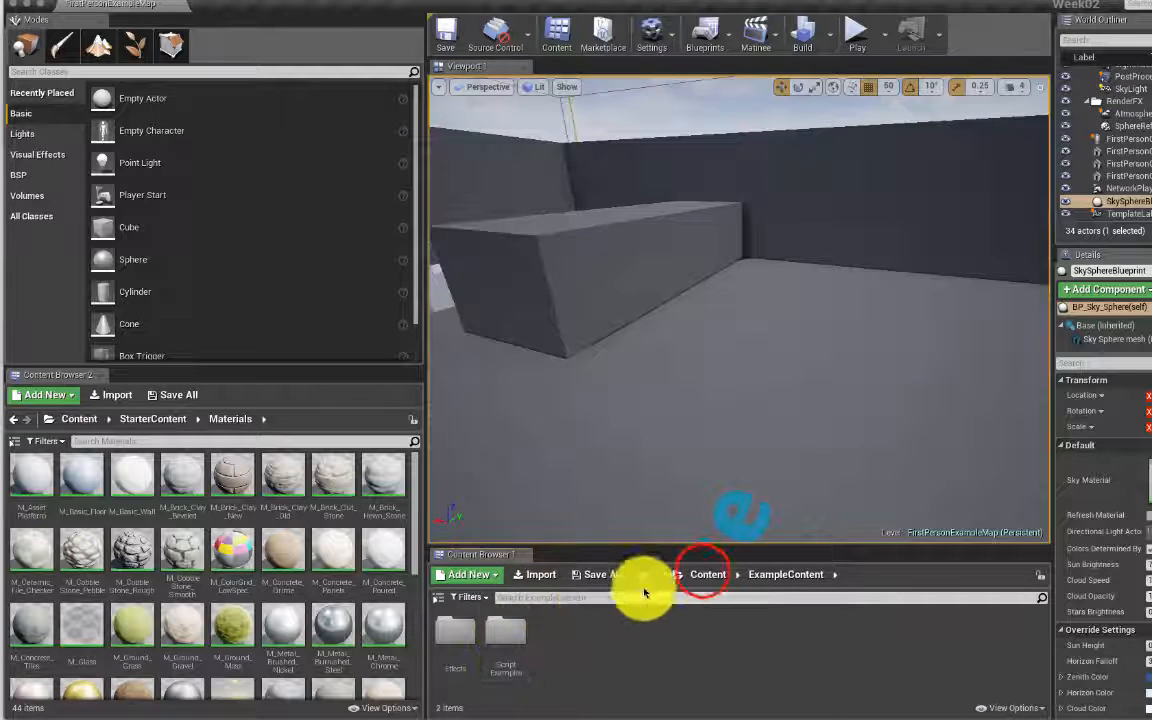
double_click(568, 635)
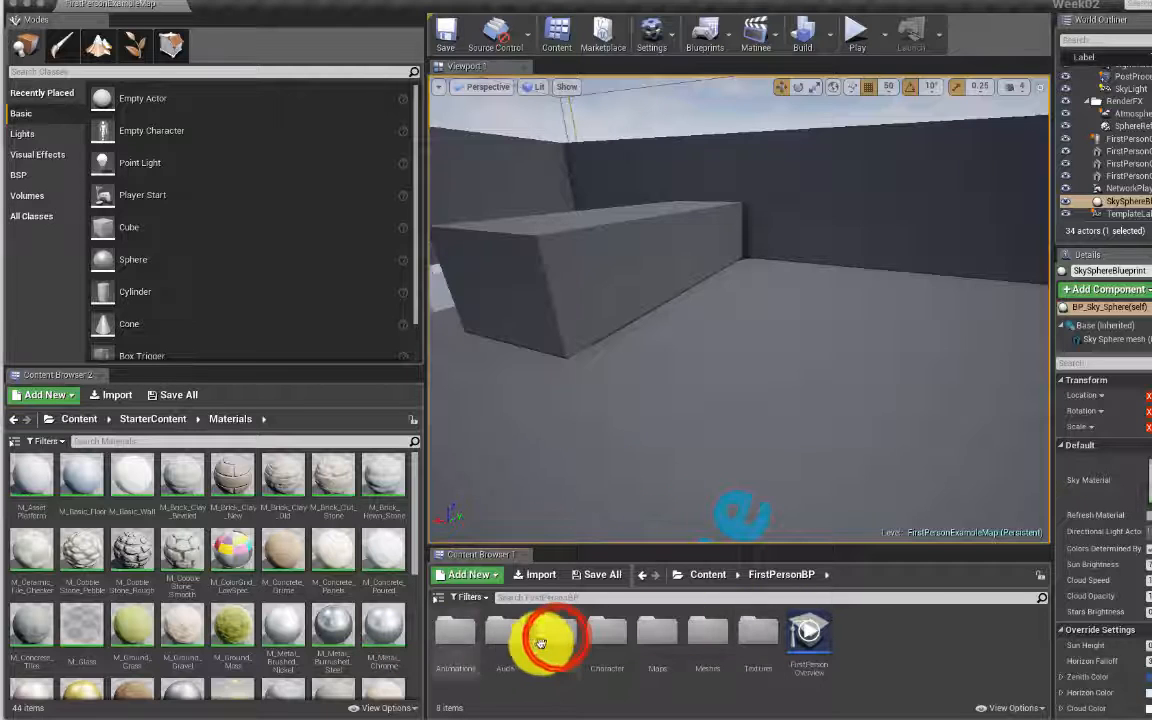
double_click(557, 638)
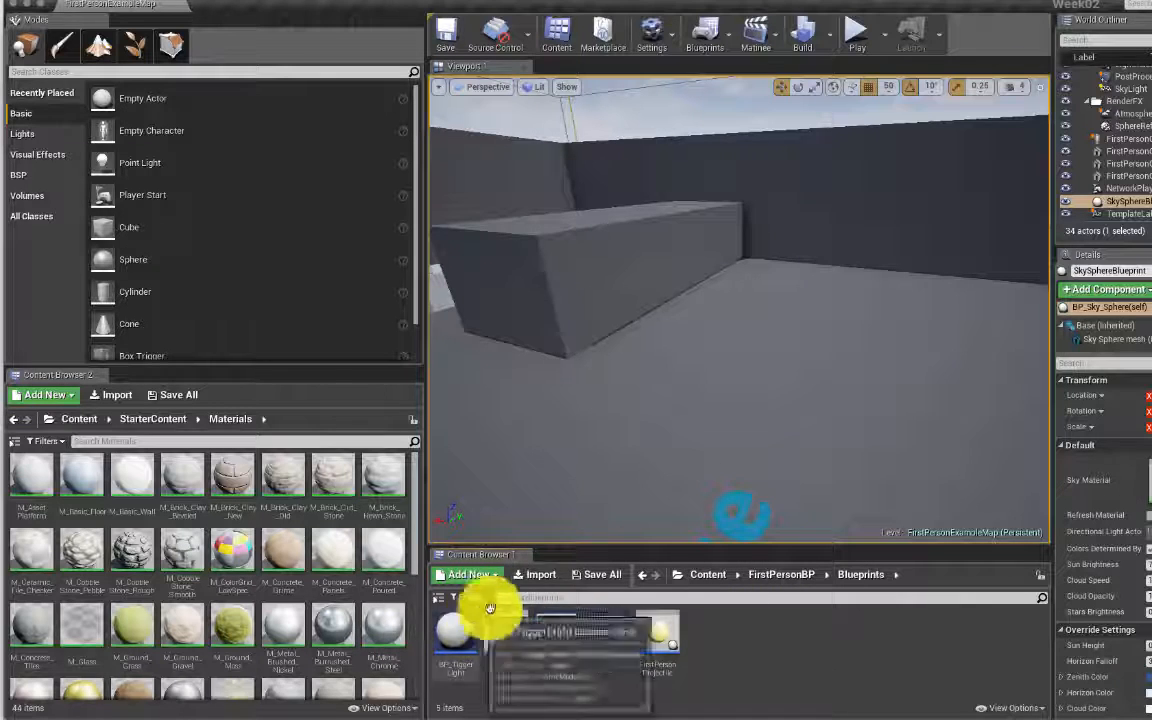
click(583, 598)
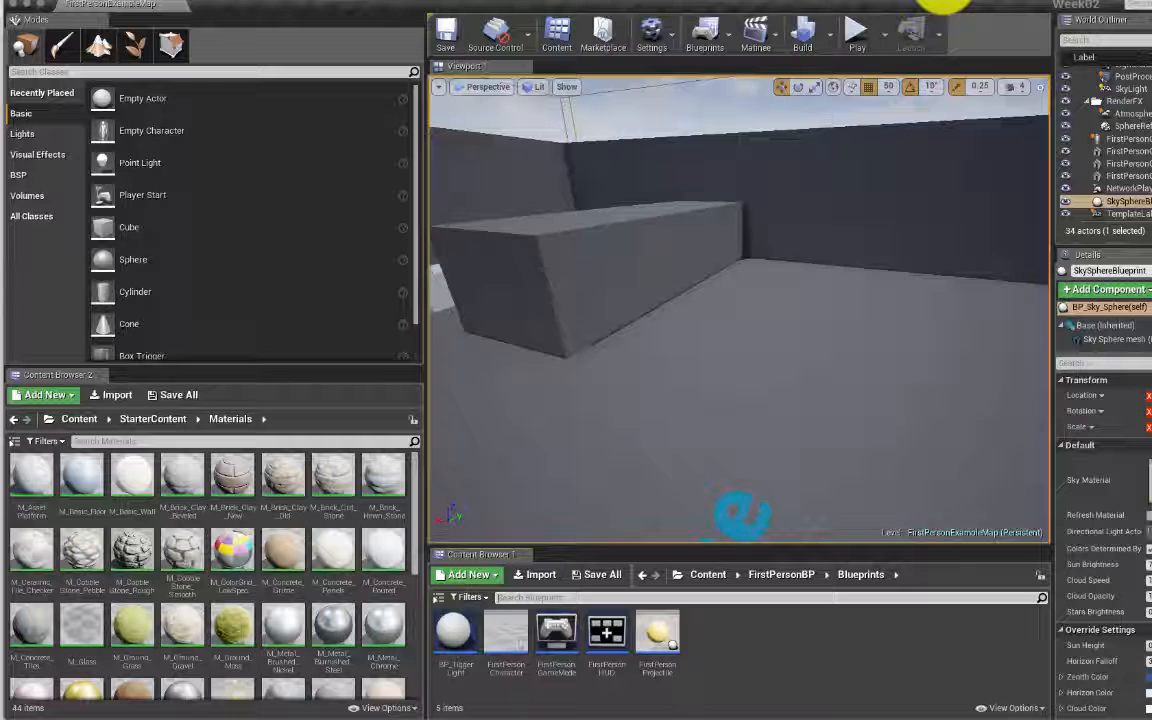
Step: Open the FirstPersonCharacter Blueprint and look over its Event Graph and Viewport preview
double_click(507, 628)
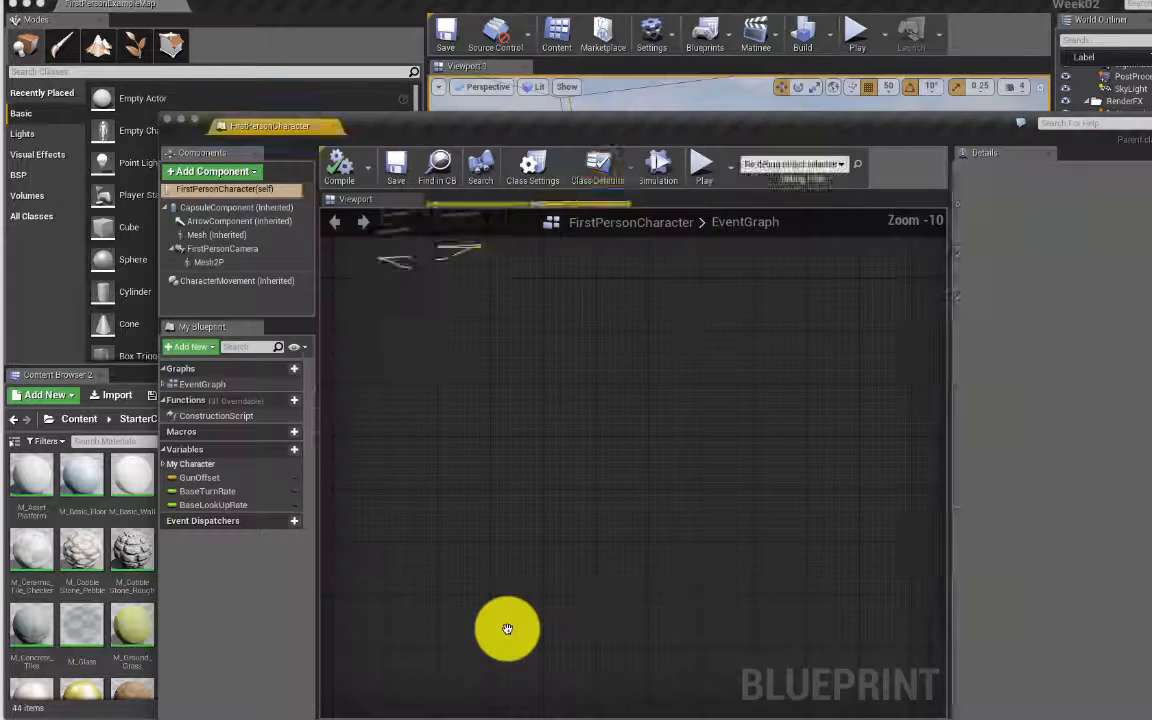
drag(411, 132, 391, 52)
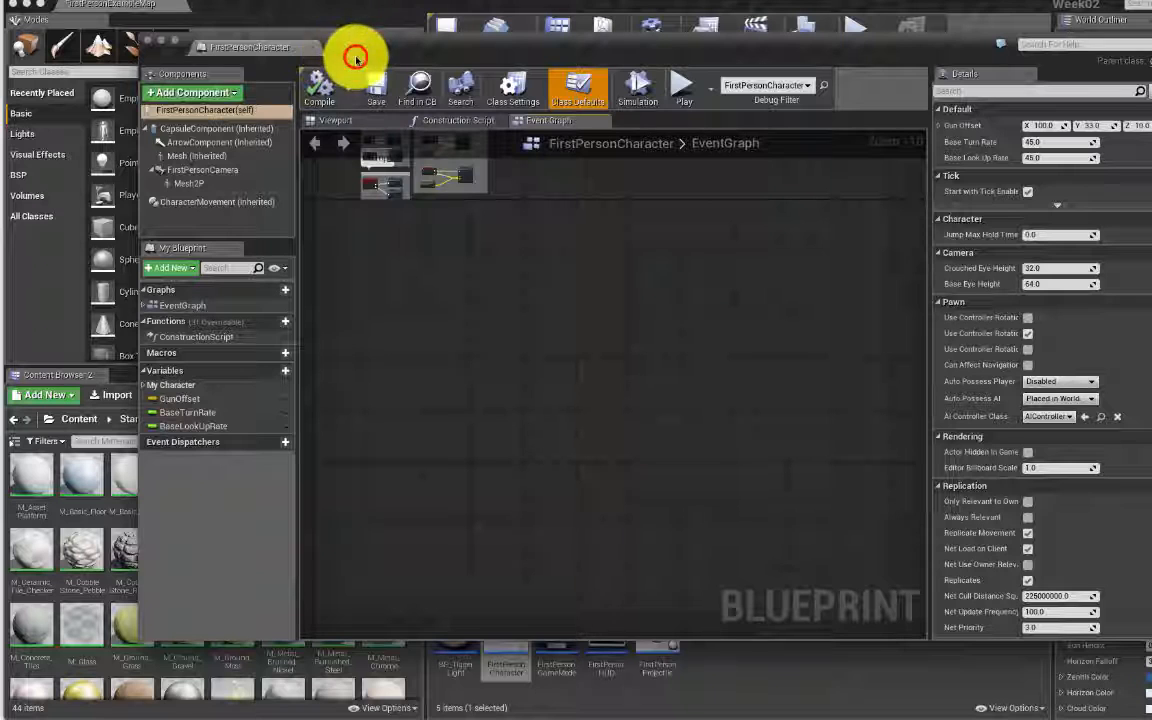
right_drag(462, 224, 606, 450)
scroll(527, 328, down, 2)
scroll(527, 332, up, 12)
scroll(527, 330, down, 12)
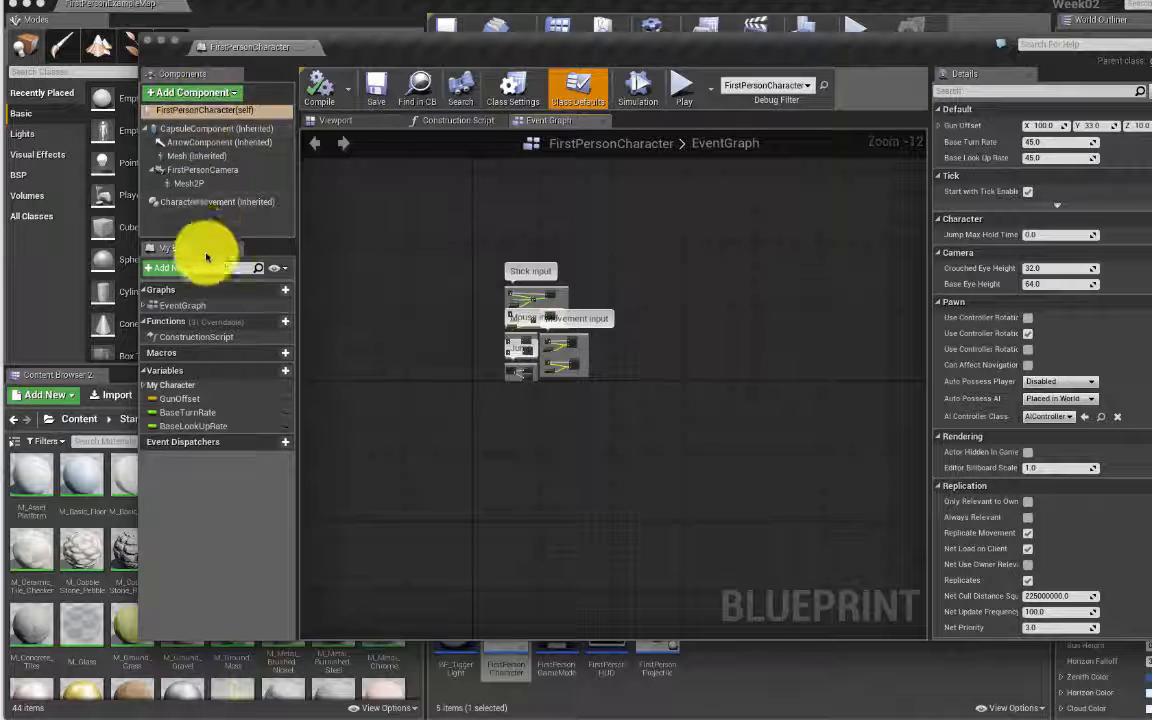
click(347, 116)
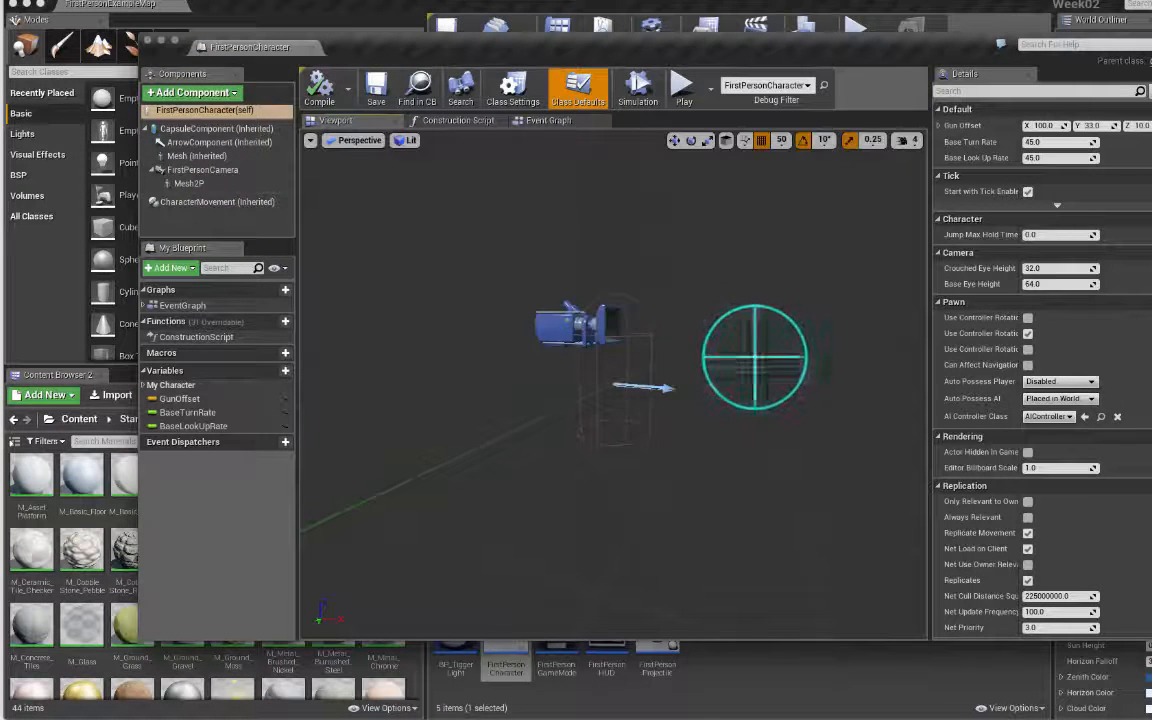
mouse_move(755, 357)
right_down()
mouse_move(655, 367)
mouse_move(734, 363)
right_up()
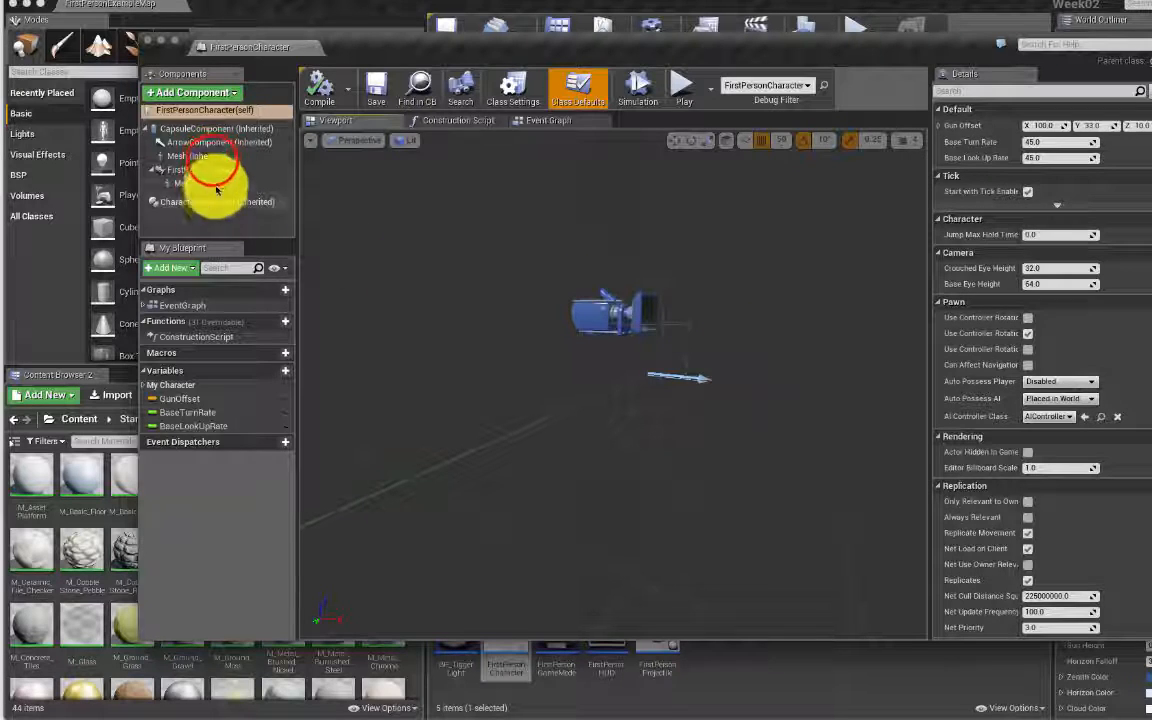
Step: Set the Mesh component's Skeletal Mesh to the arms, clear it back to None, then compile, save and close
click(212, 157)
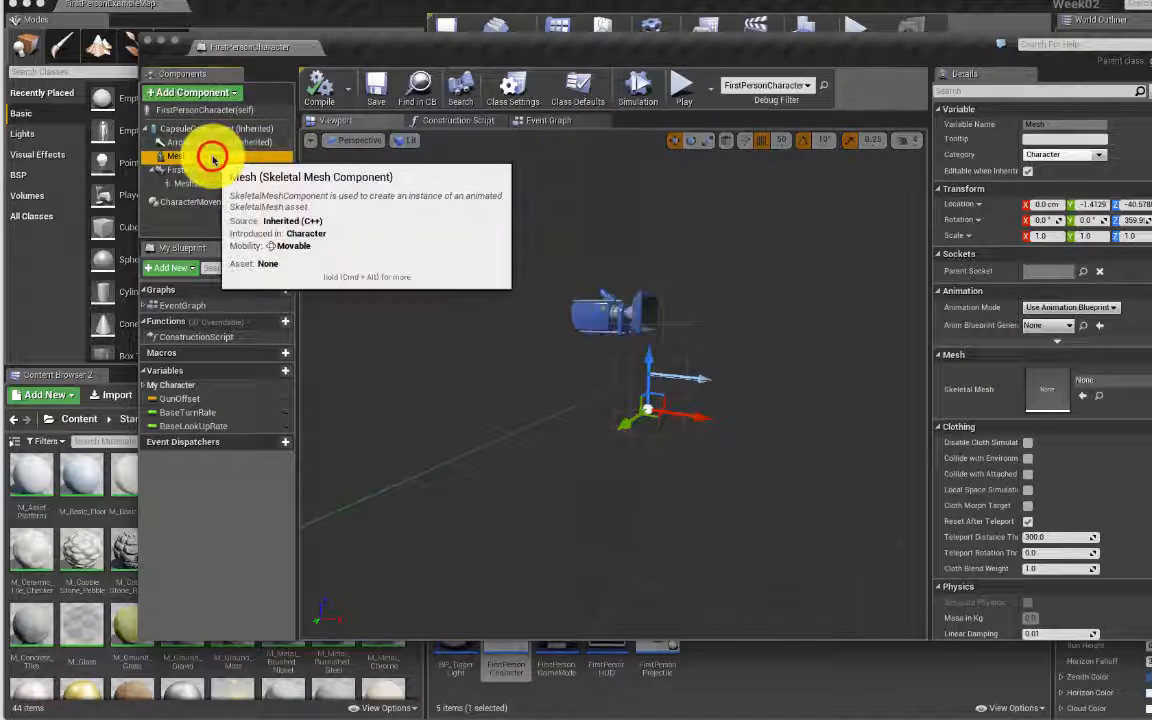
click(1132, 388)
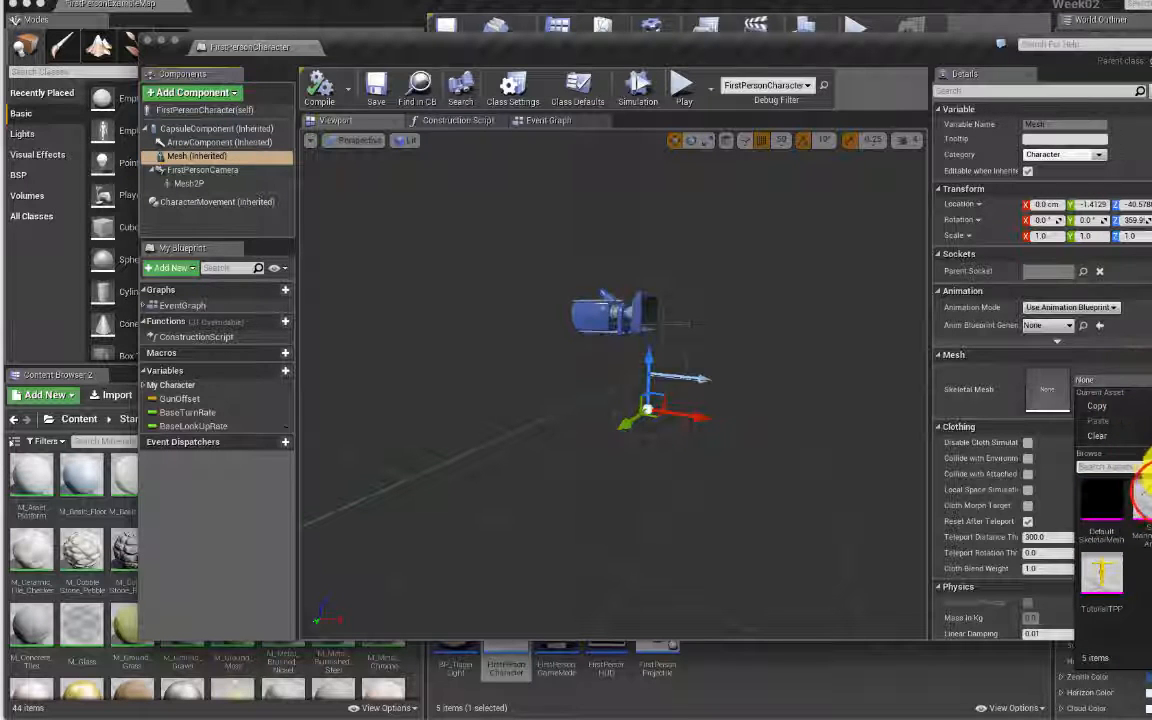
click(1140, 490)
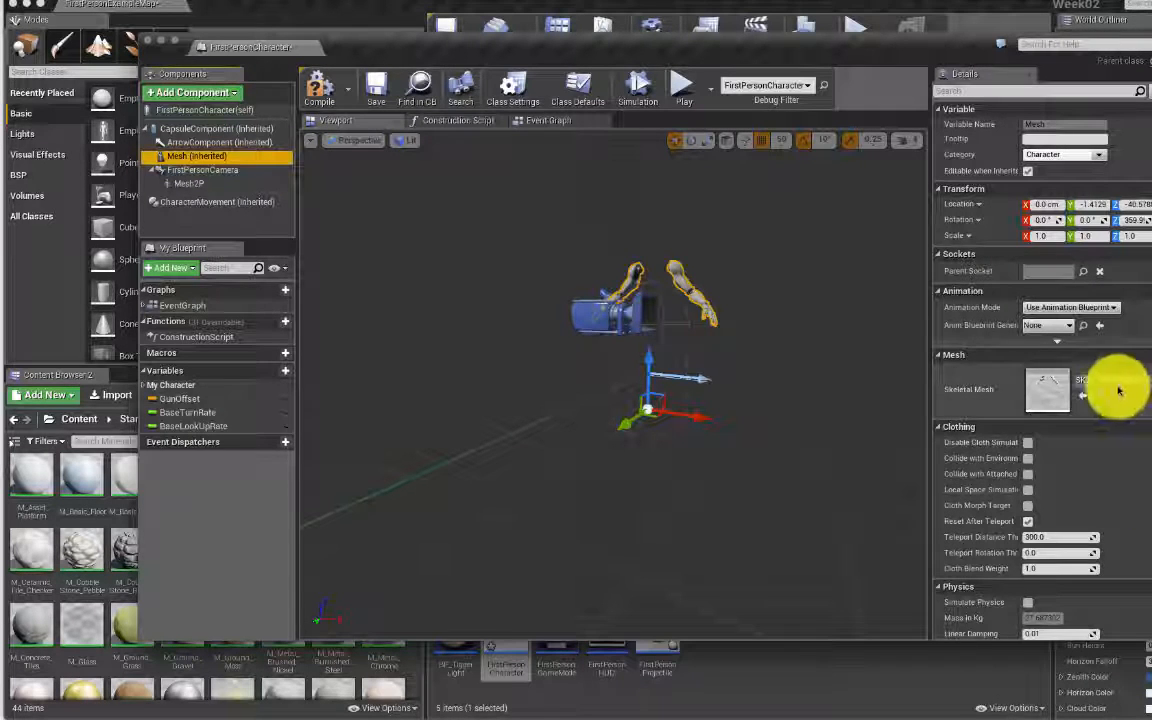
click(1150, 385)
click(1146, 388)
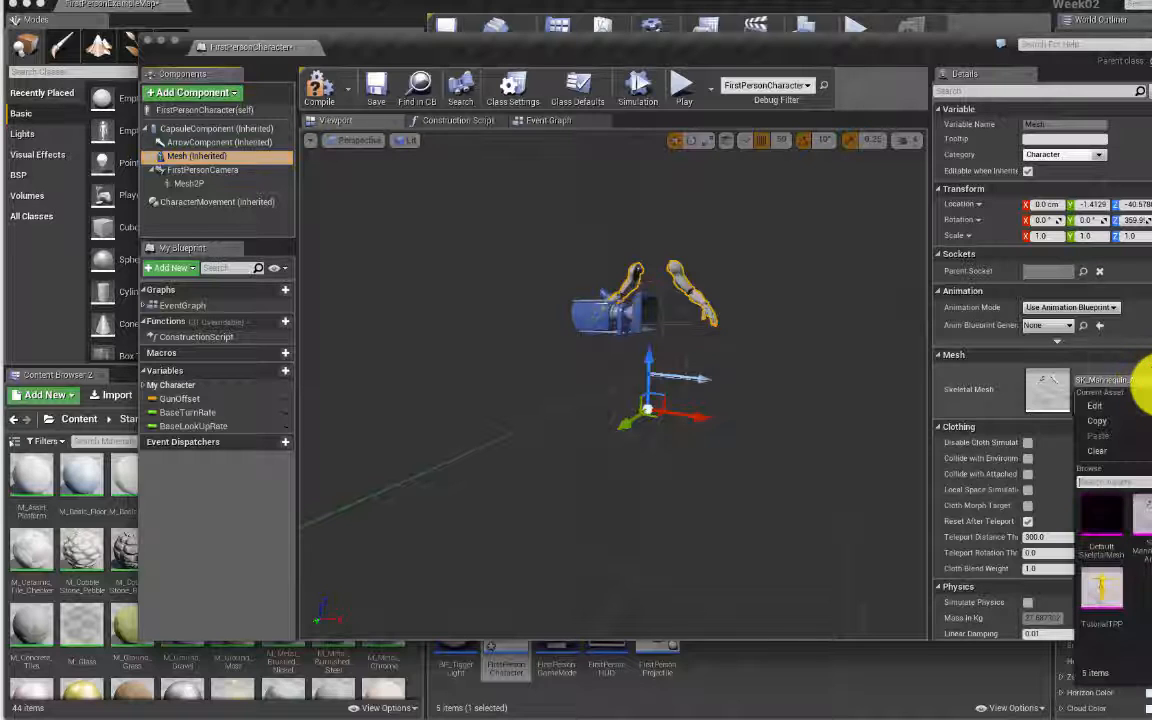
click(1124, 452)
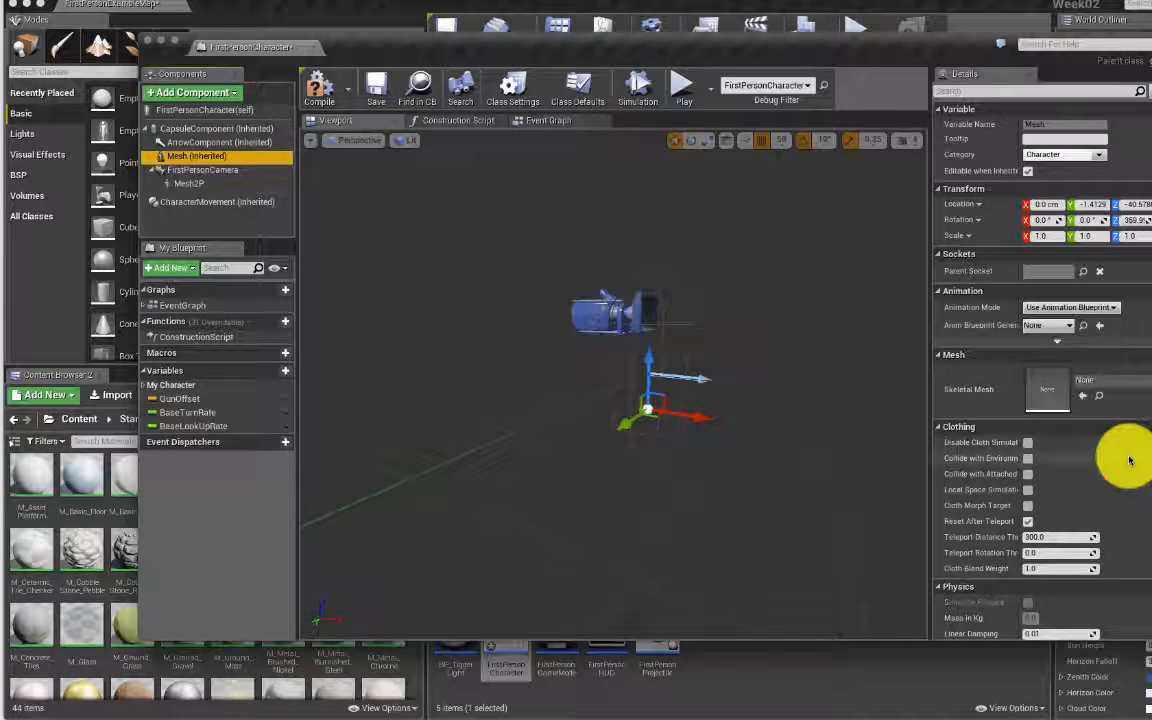
click(321, 95)
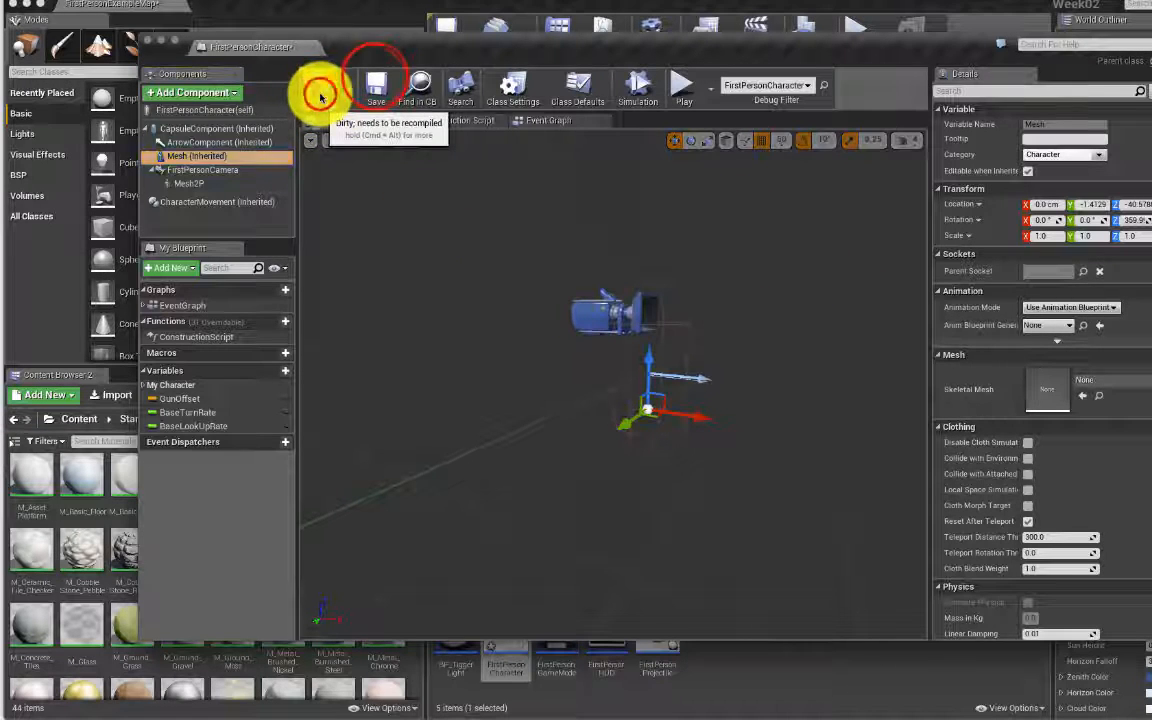
click(375, 80)
click(148, 41)
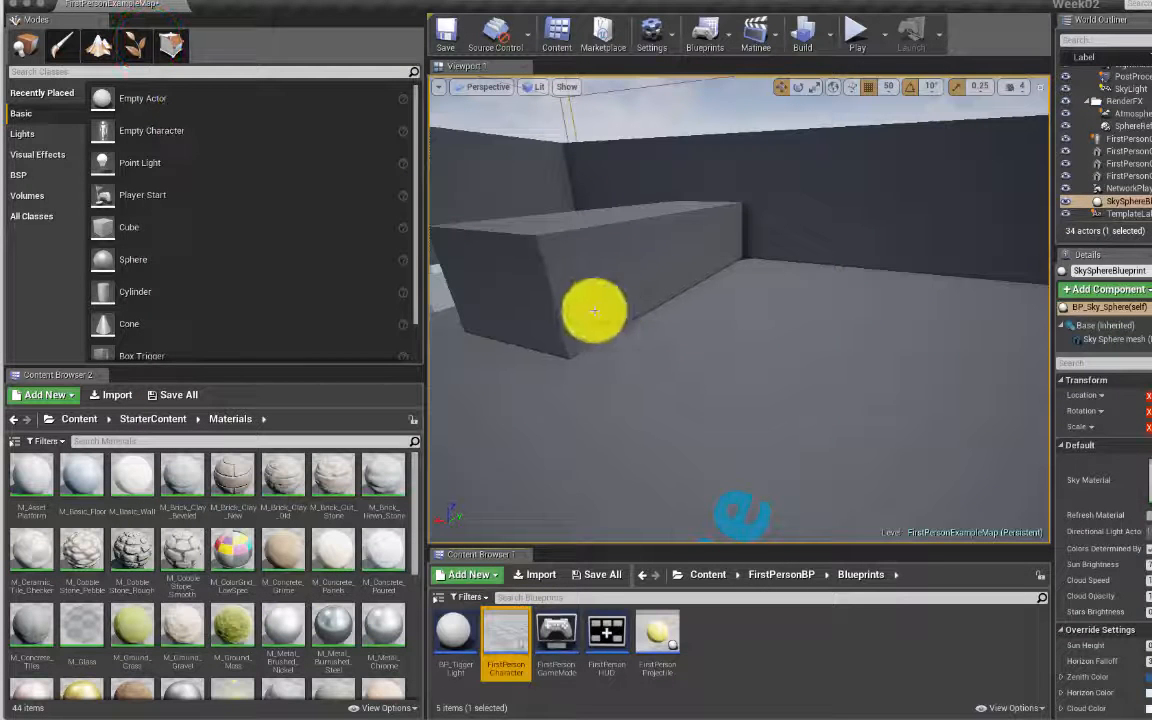
click(852, 43)
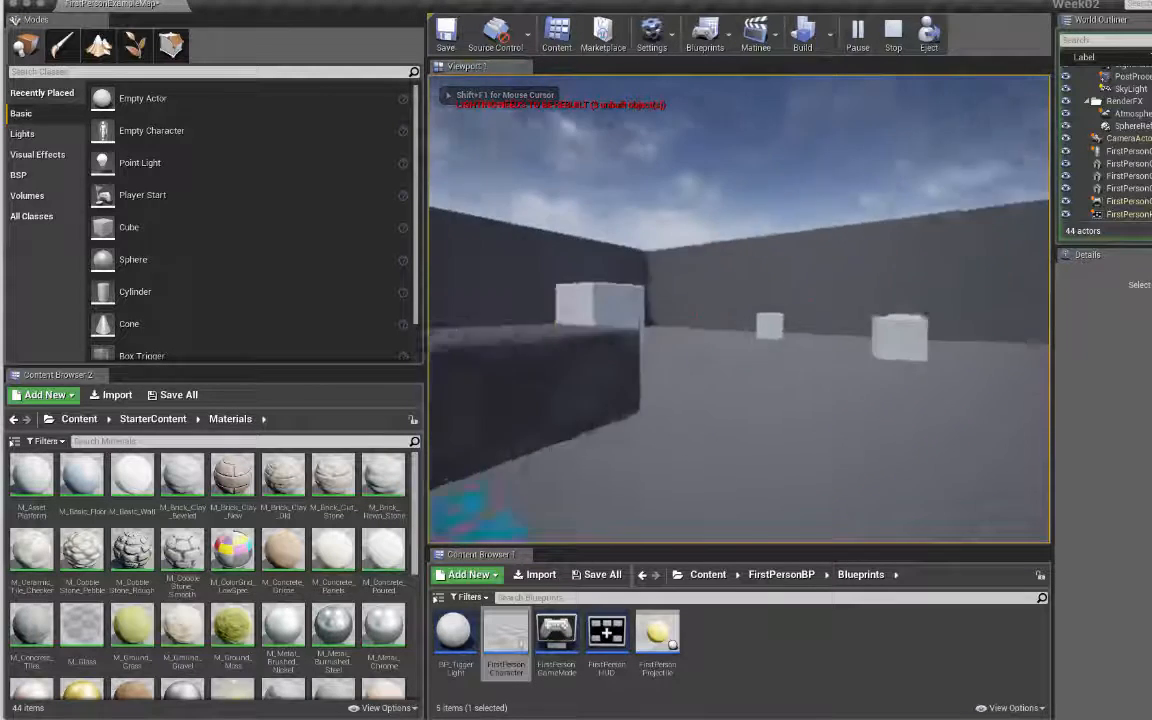
key(s)
key(a)
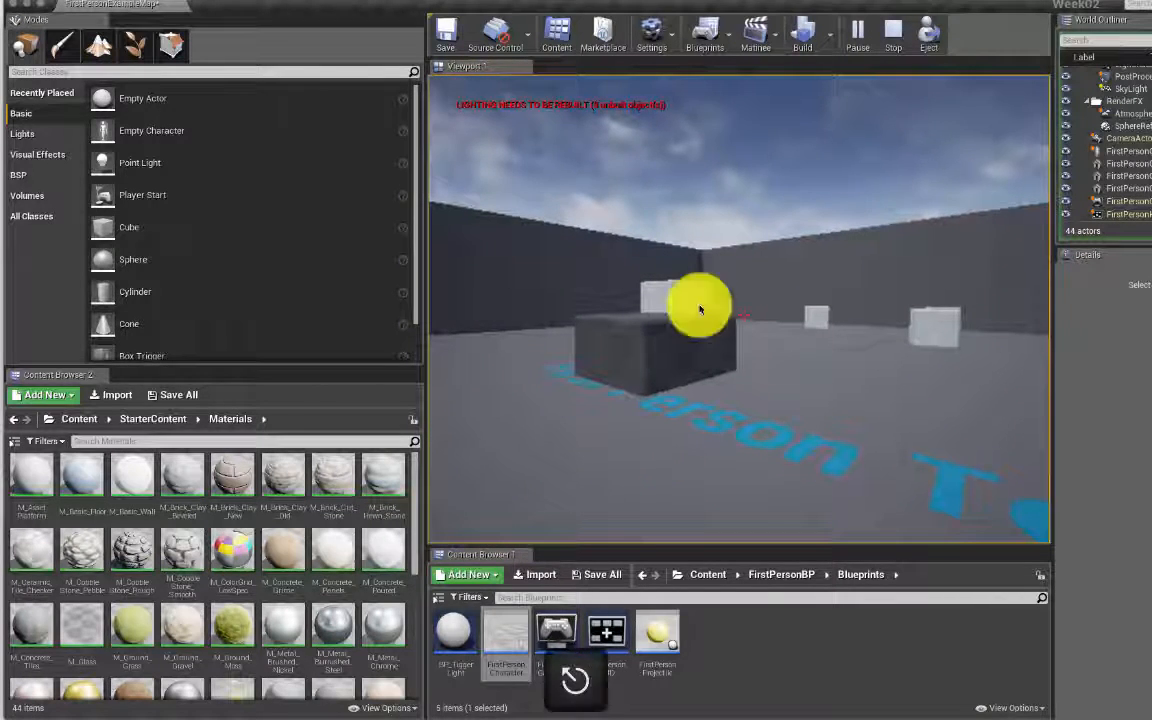
key(Escape)
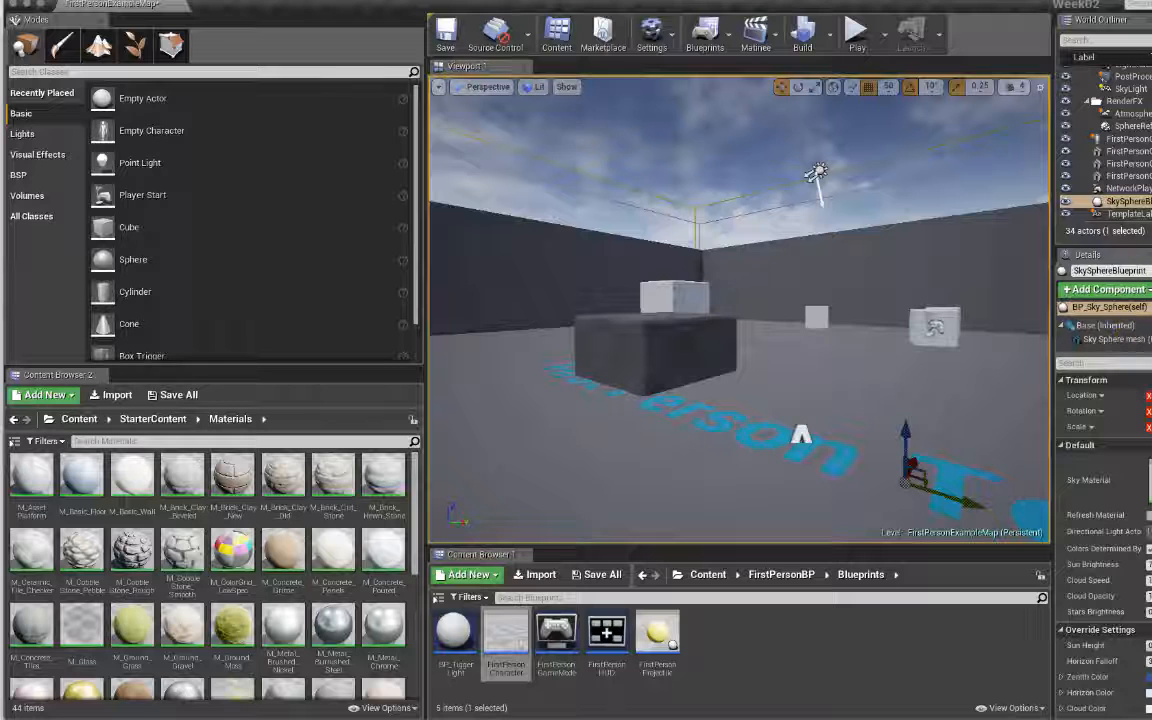
Step: Show the World Settings panel and set GameMode Override to GameMode
click(206, 2)
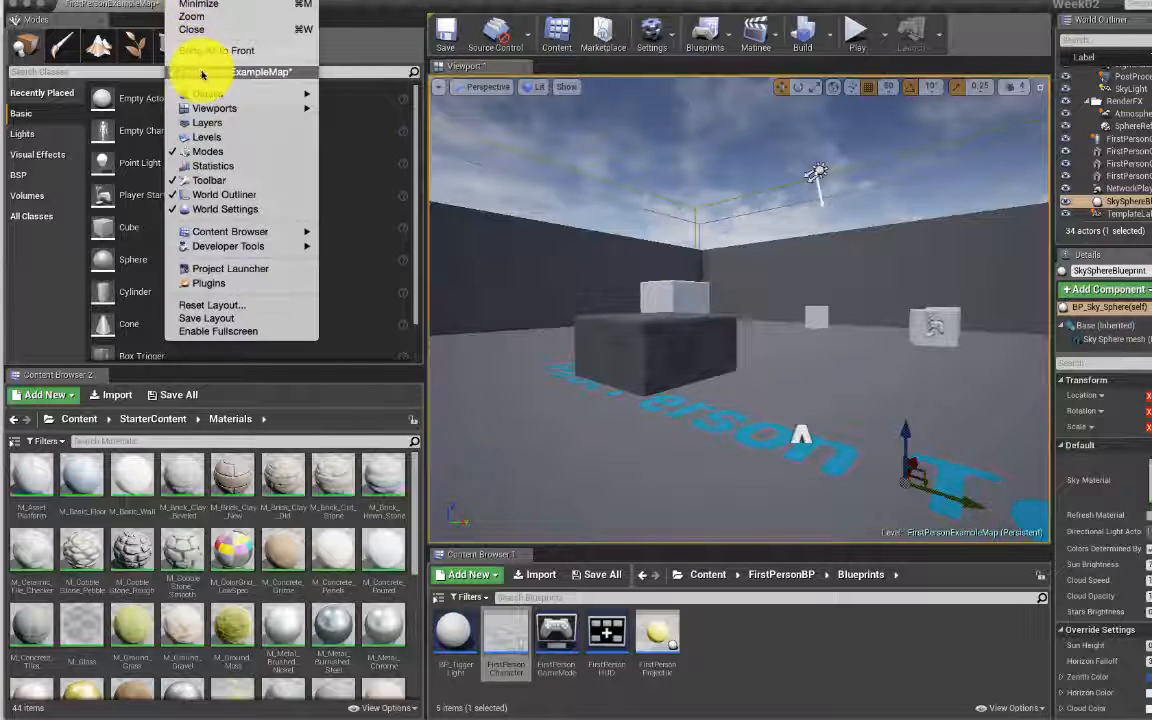
click(221, 208)
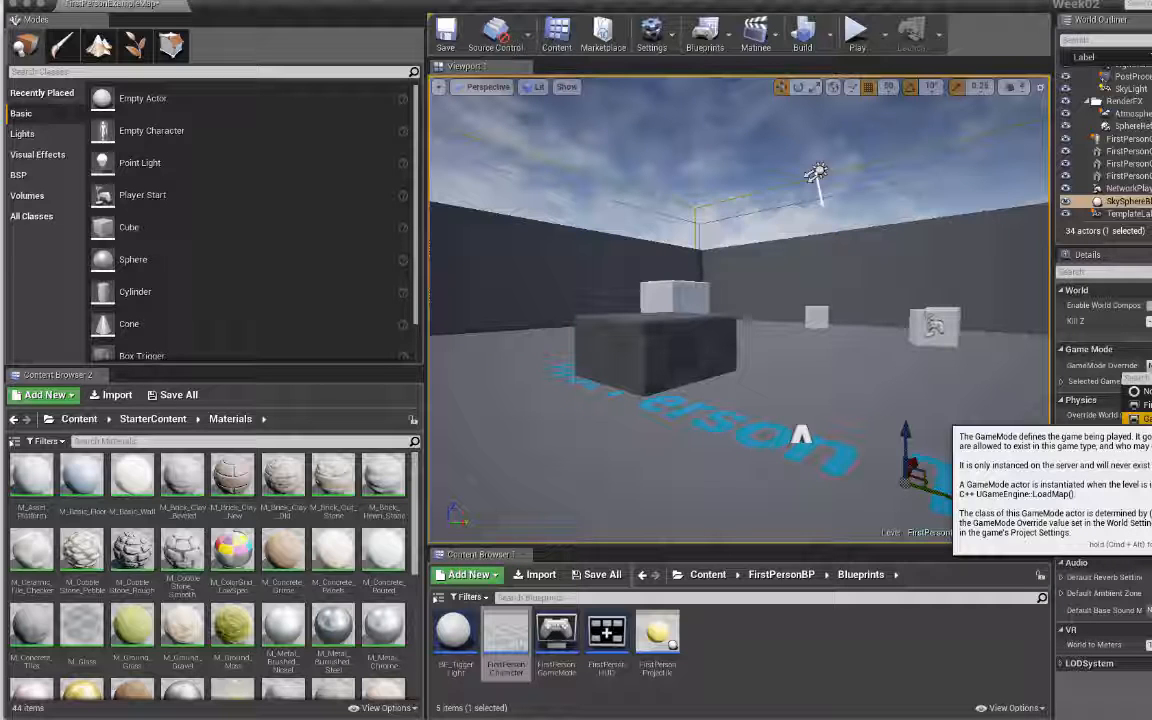
click(1146, 419)
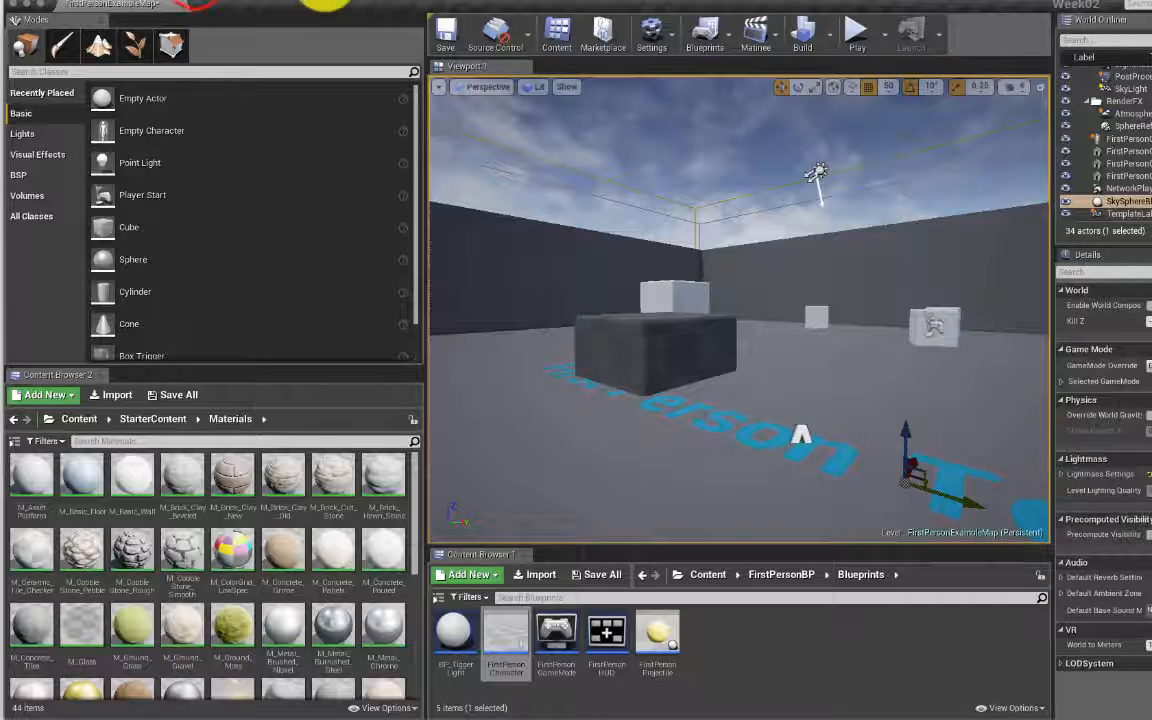
click(218, 2)
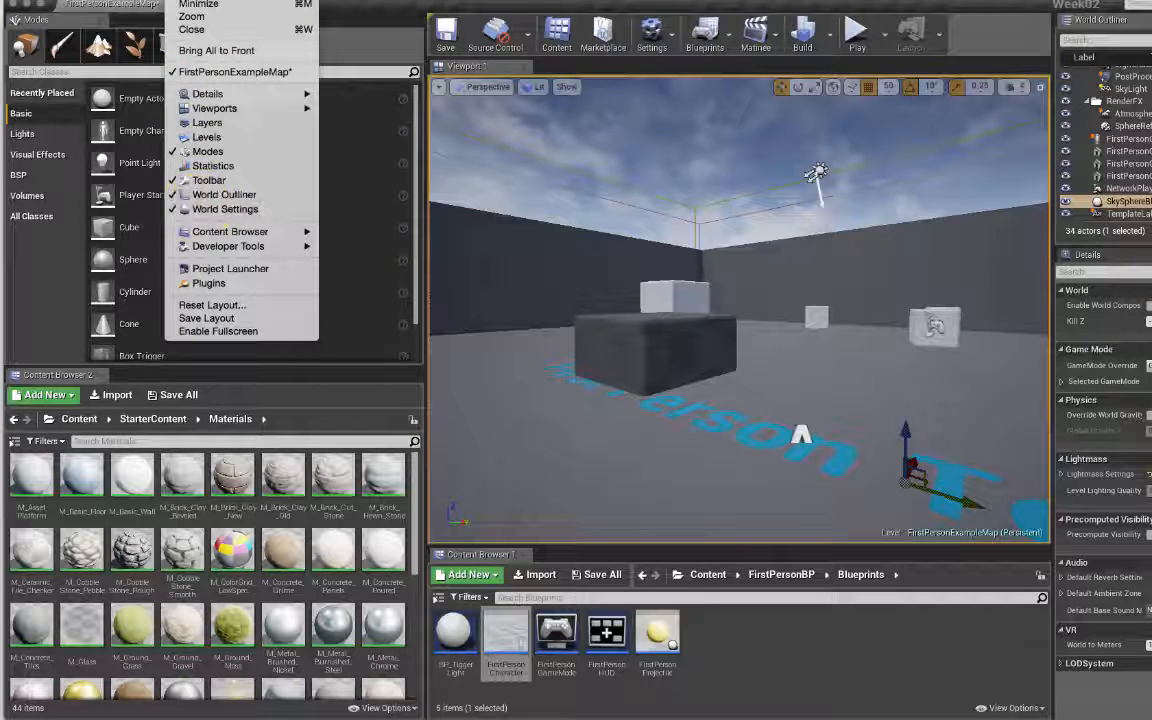
key(Escape)
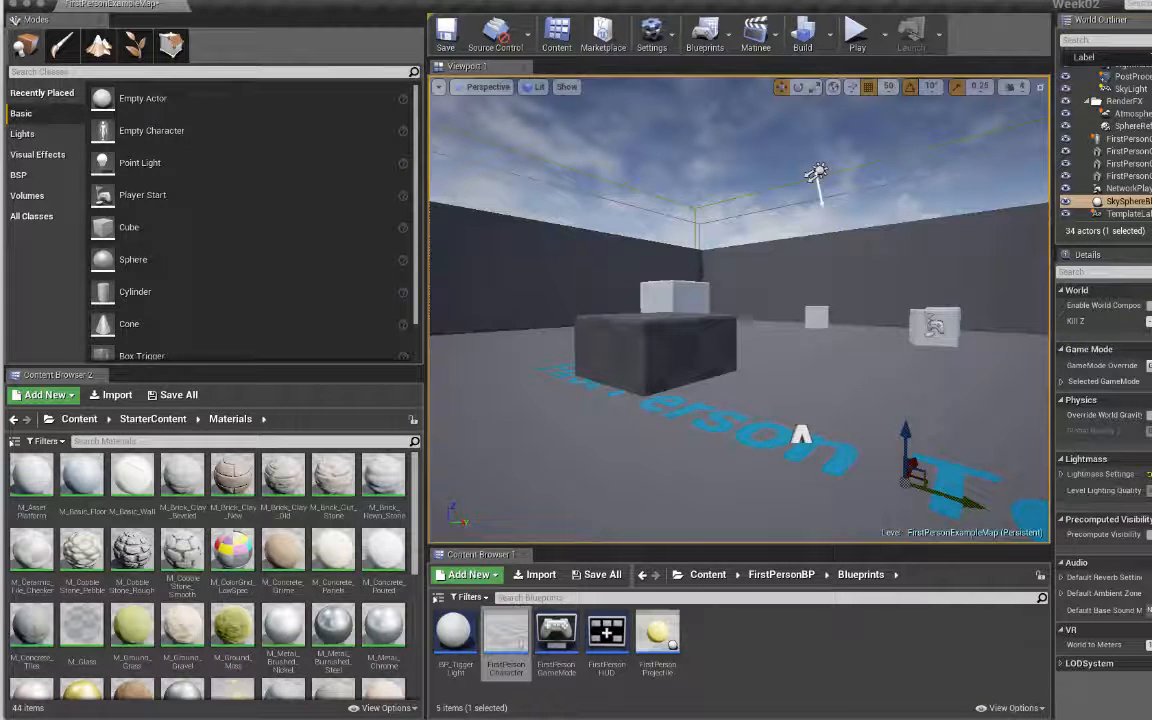
Step: Float the World Settings panel as its own window, then dock it back above Details
drag(1087, 254, 898, 157)
click(915, 268)
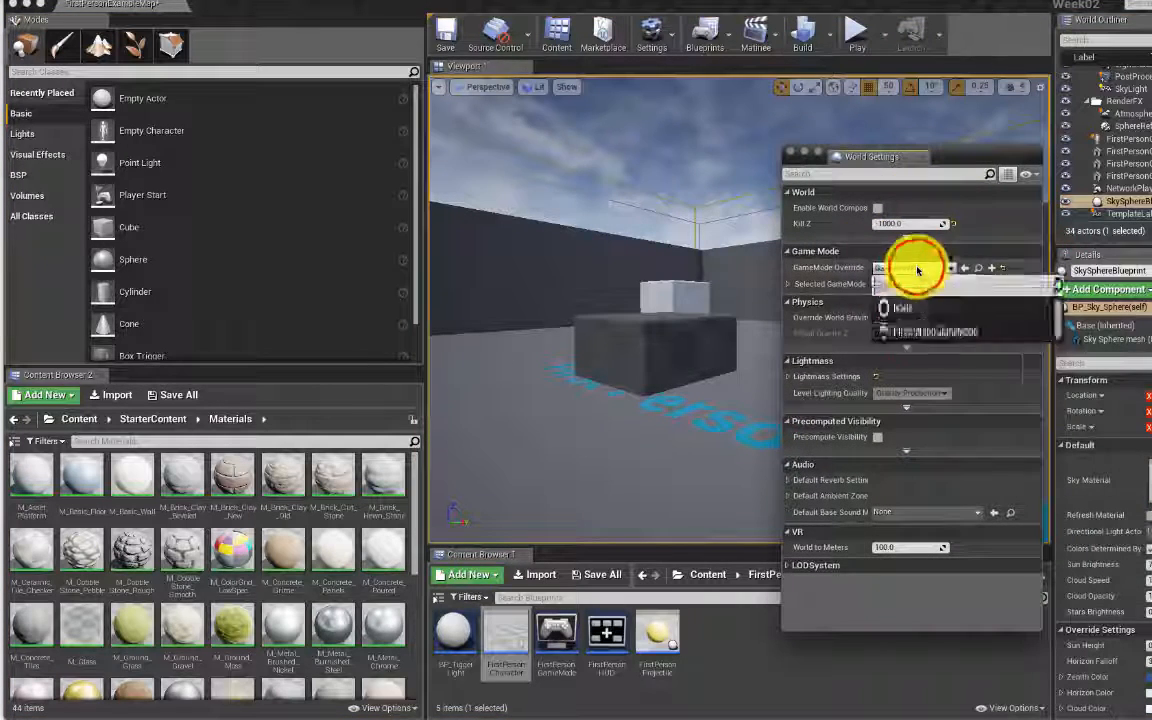
click(872, 155)
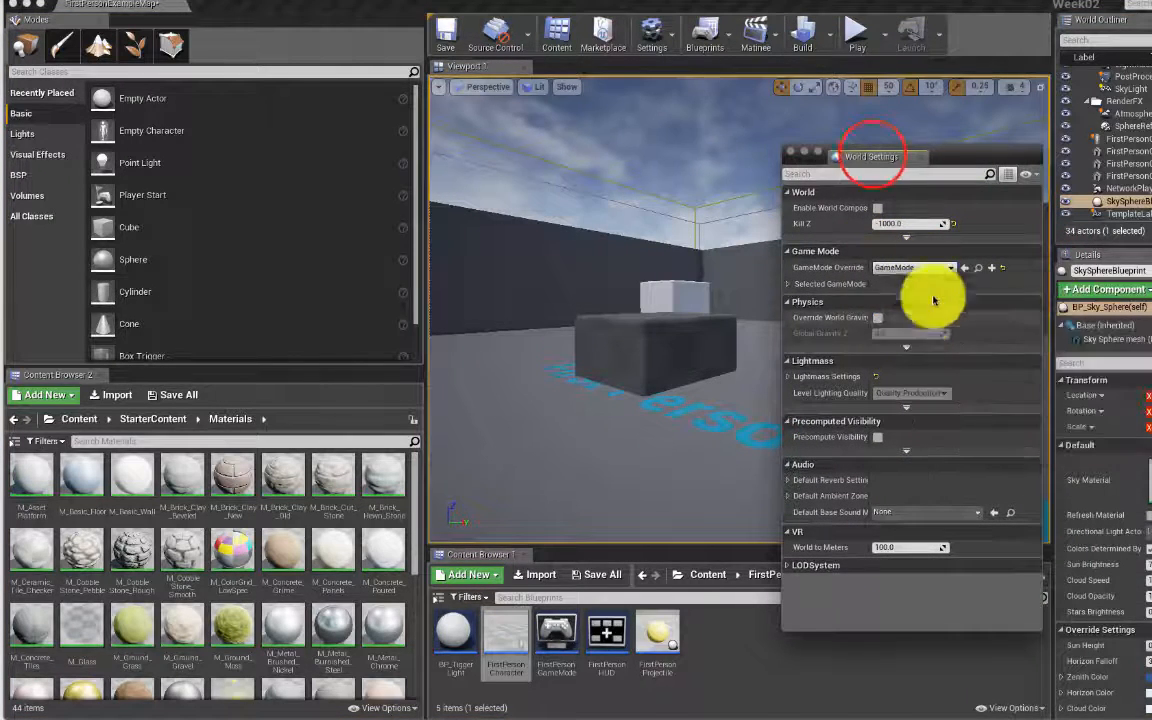
drag(869, 157, 1124, 257)
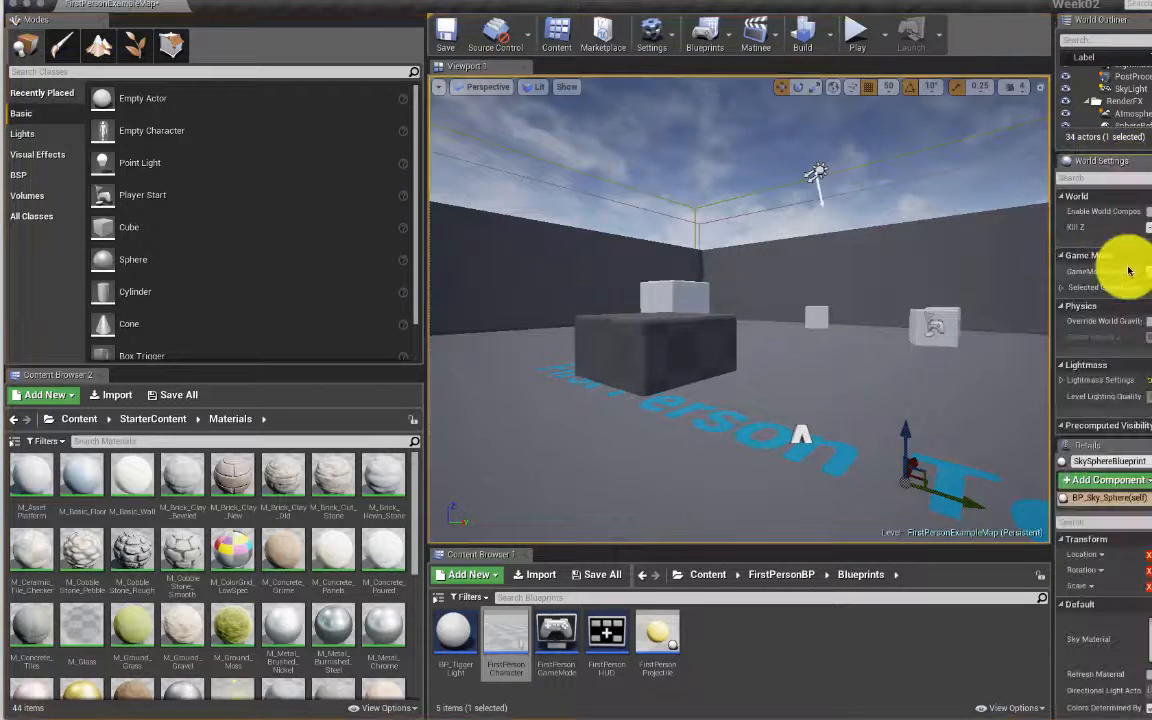
Step: Play the level, walk the player forward and back toward the floor text, and stop with Esc
click(852, 36)
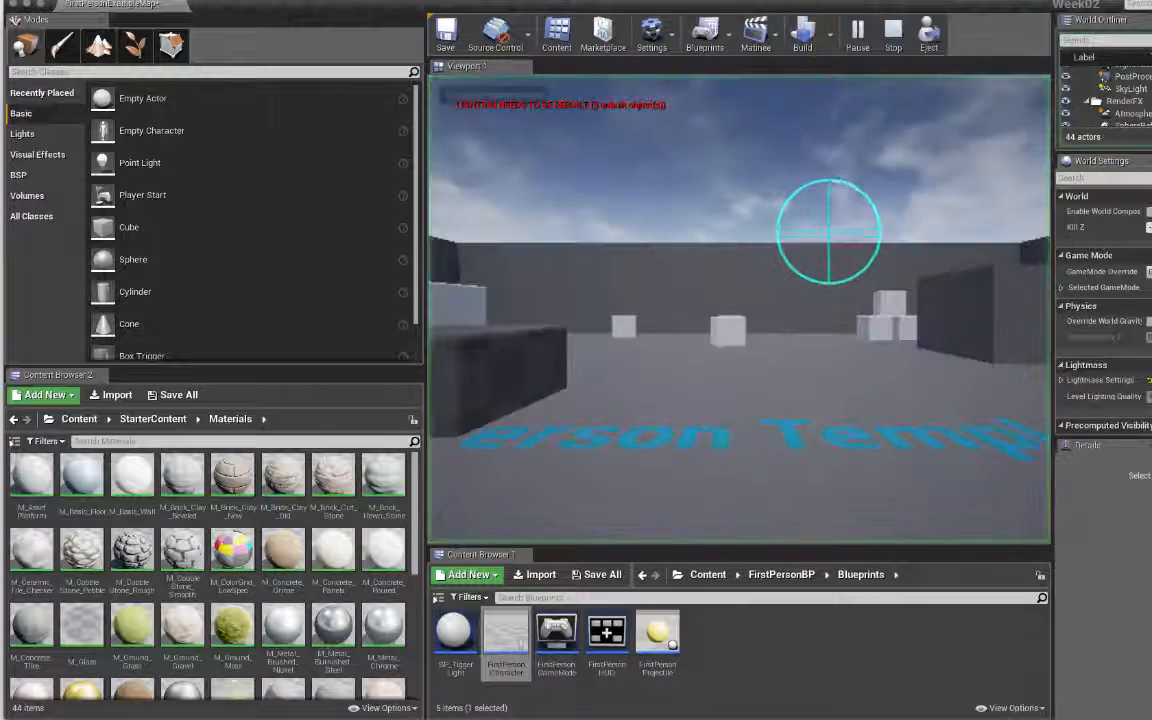
click(828, 231)
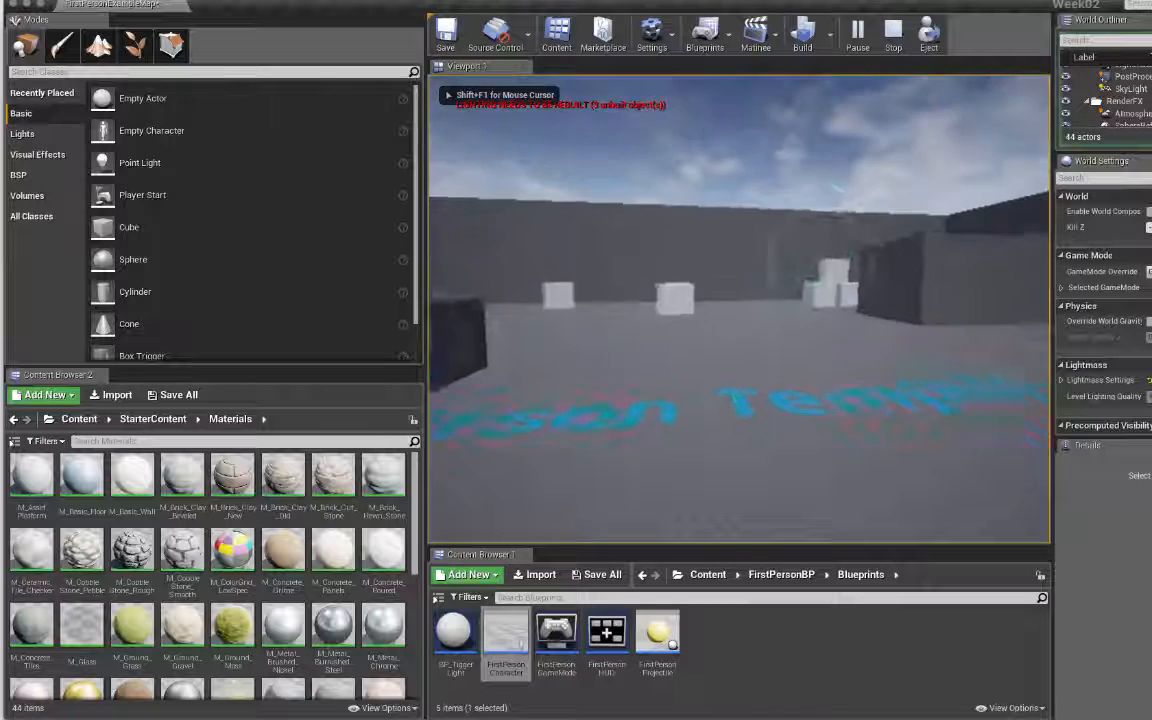
key(w)
click(828, 231)
key(s)
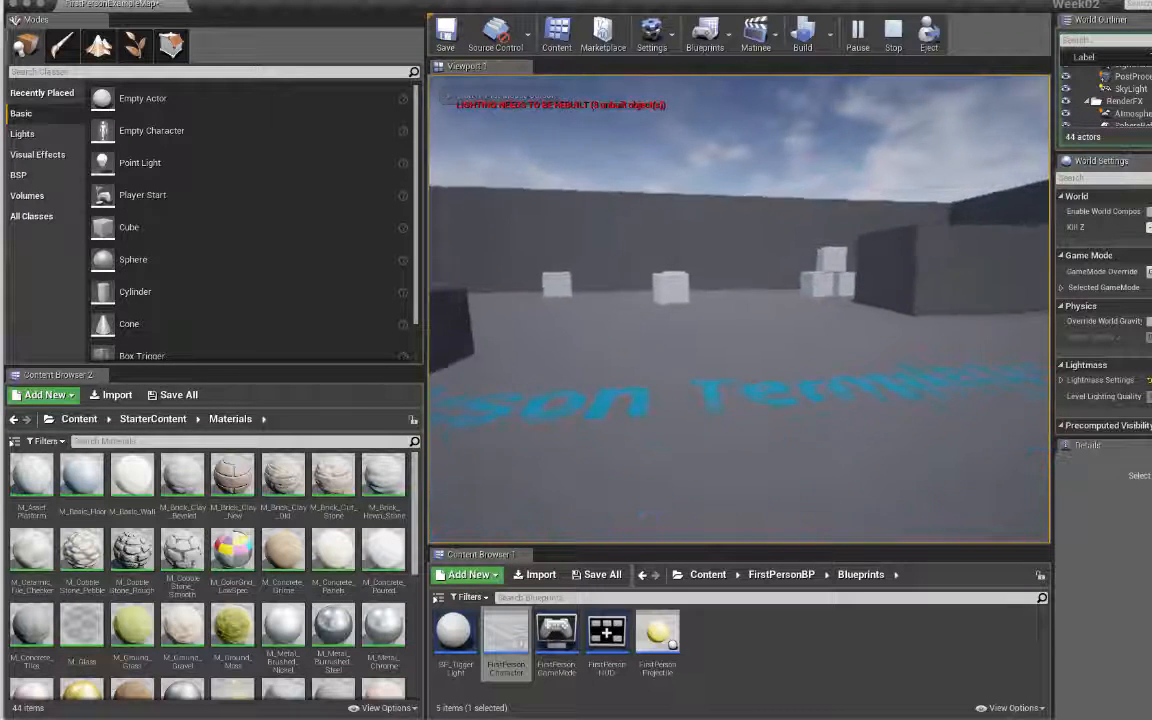
key(Escape)
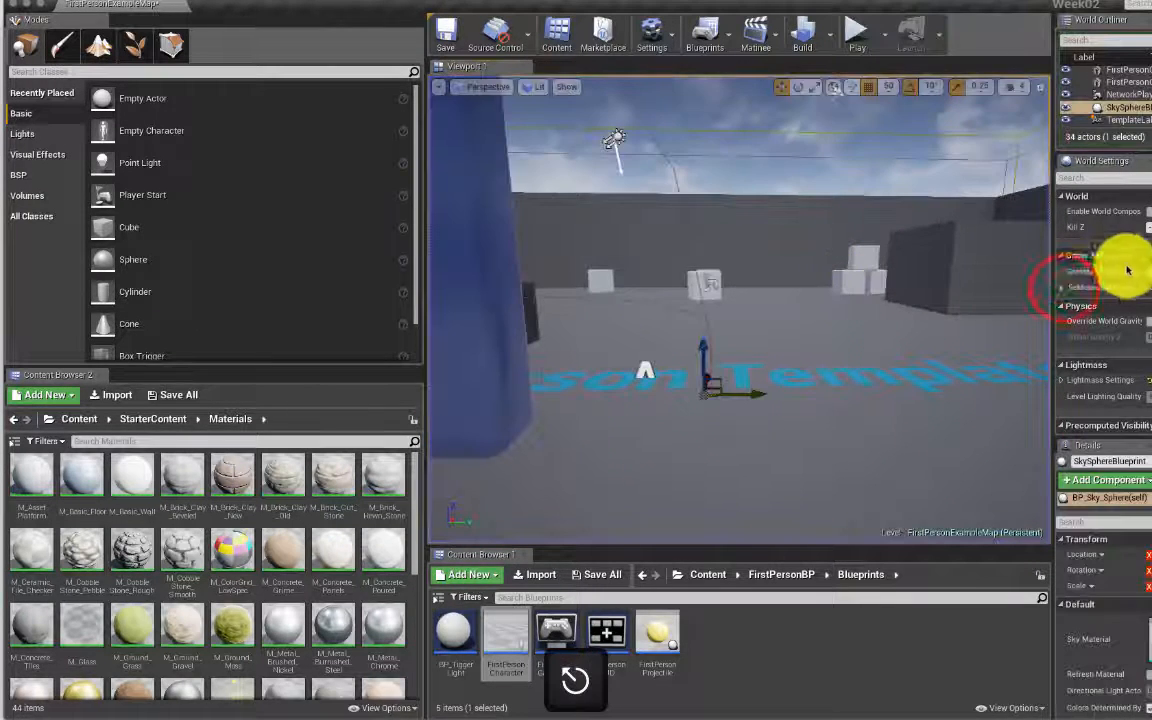
Step: Expand Selected GameMode in World Settings, then play the level again briefly and stop
click(1062, 287)
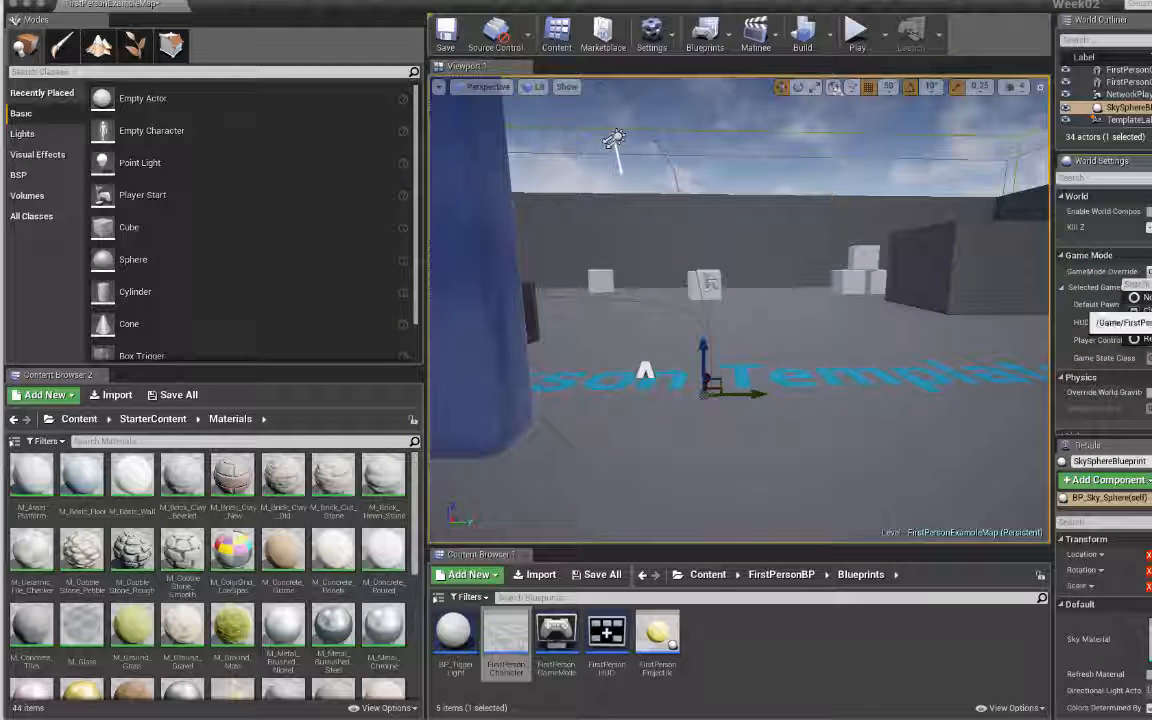
right_drag(945, 277, 960, 350)
click(856, 31)
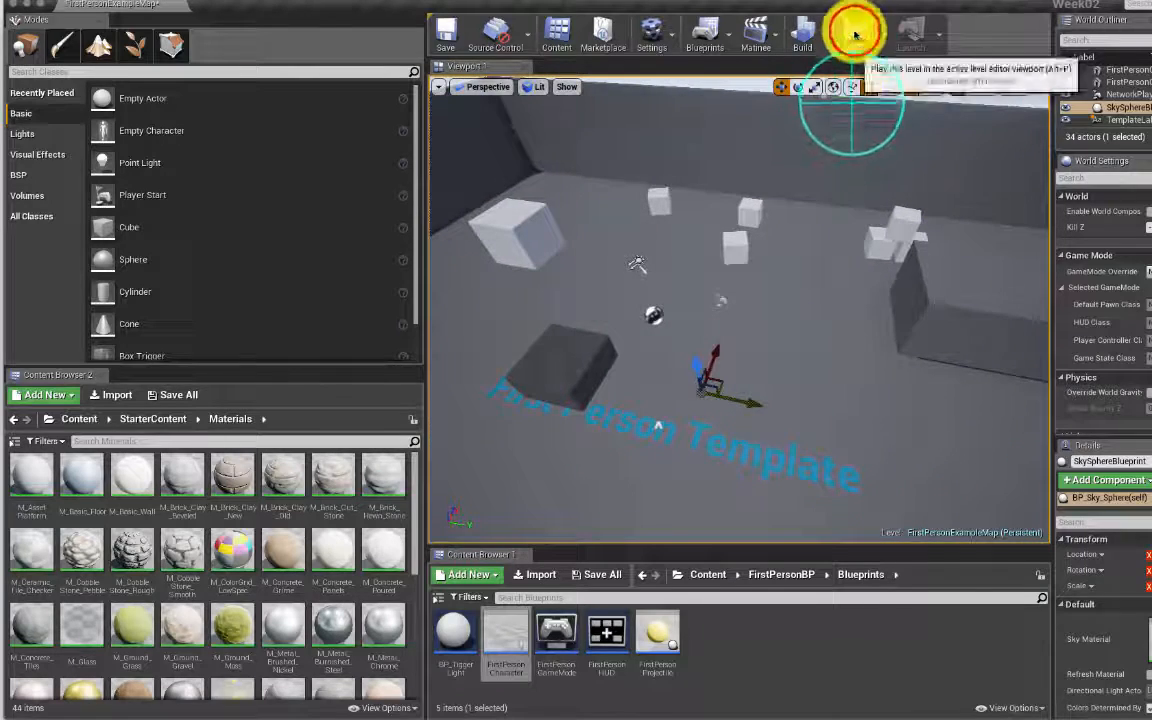
key(w)
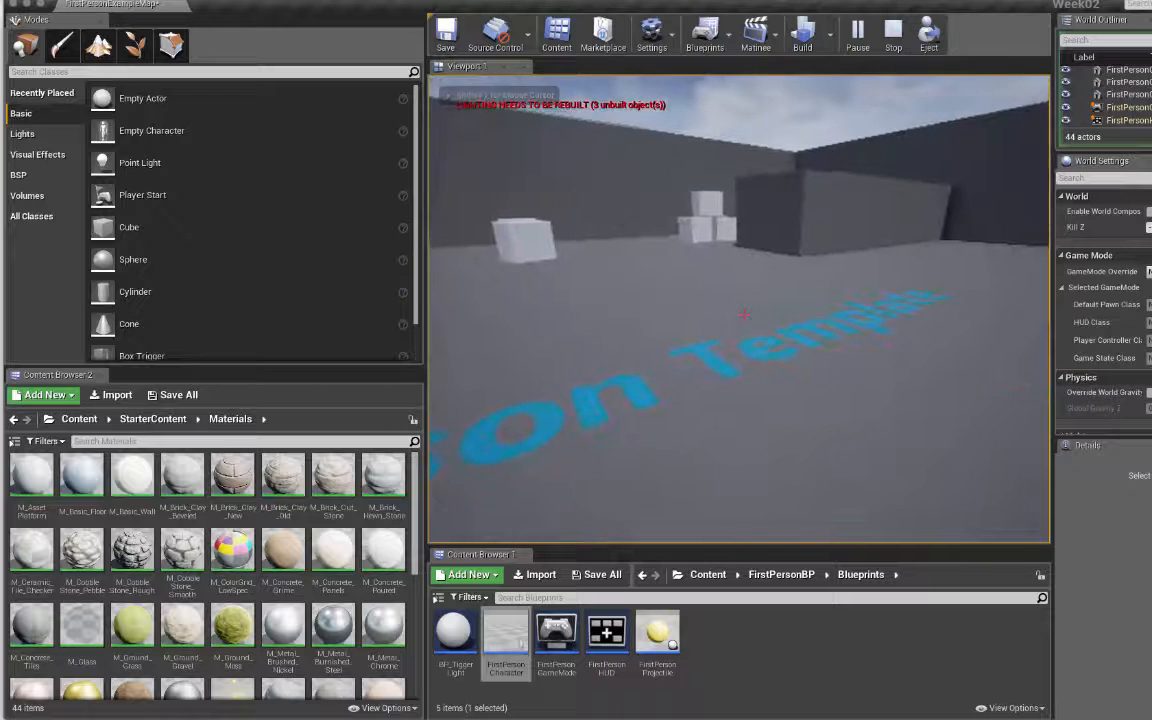
key(Escape)
click(930, 265)
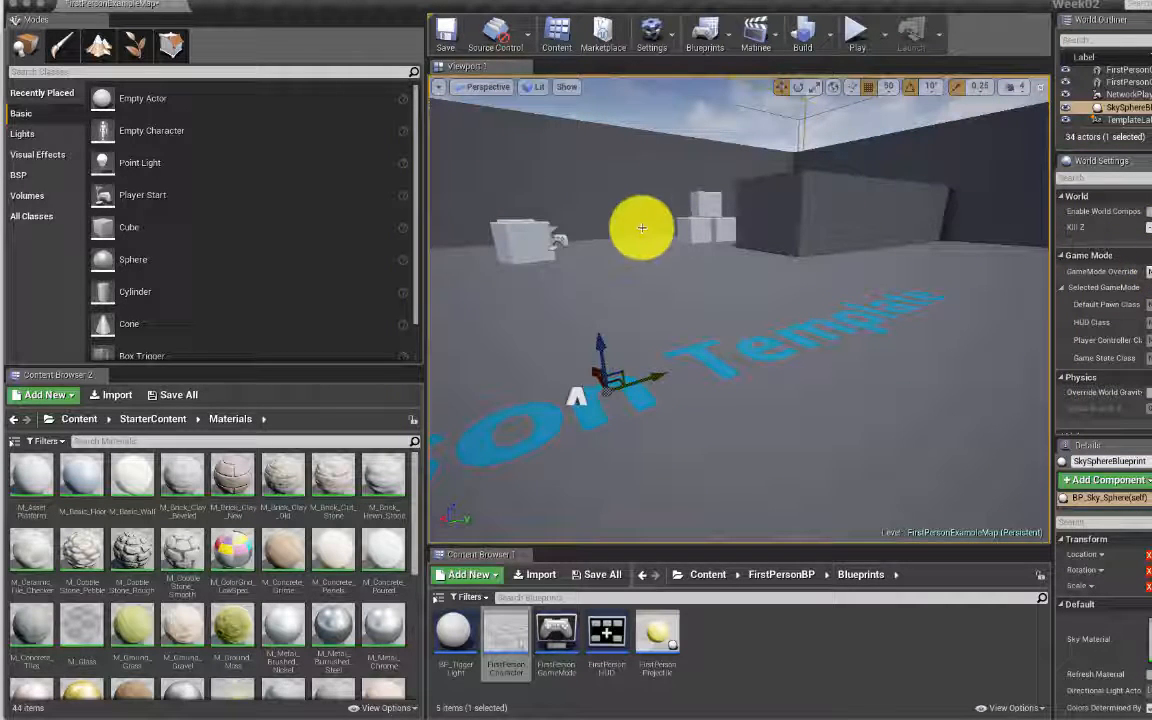
Step: Move the editor aside to check the notes window, restore it full screen, and raise the content browser splitter
click(225, 8)
drag(225, 8, 154, 283)
drag(1151, 120, 1089, 34)
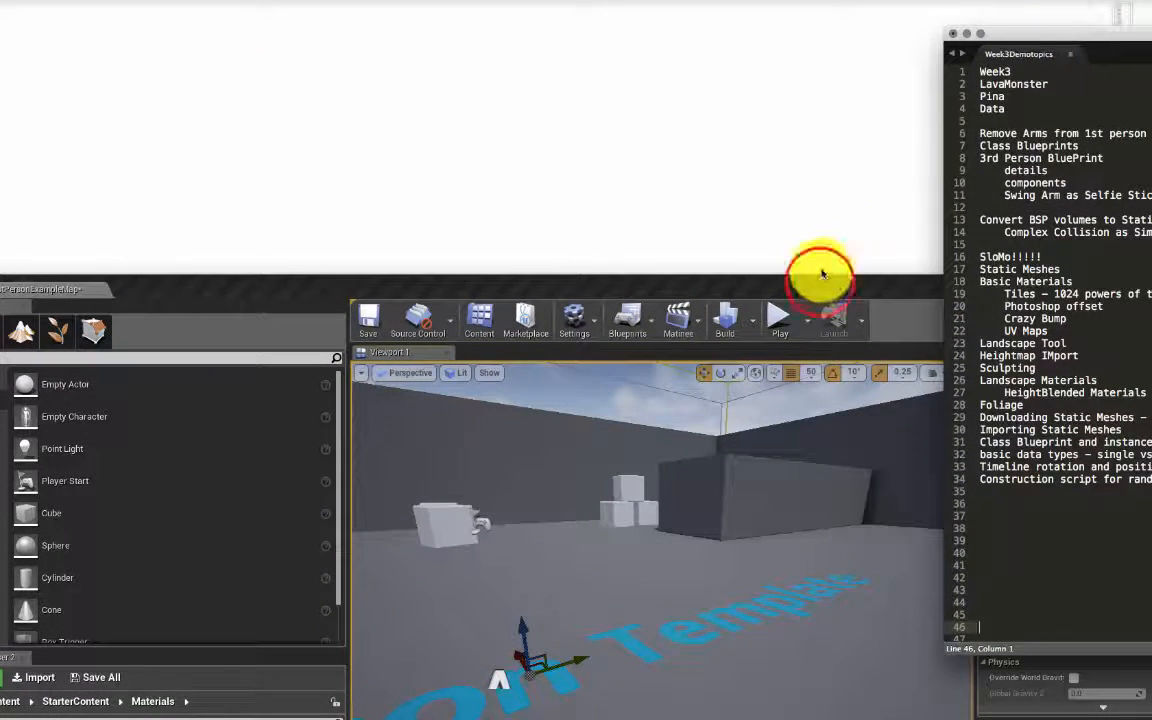
drag(820, 282, 905, 8)
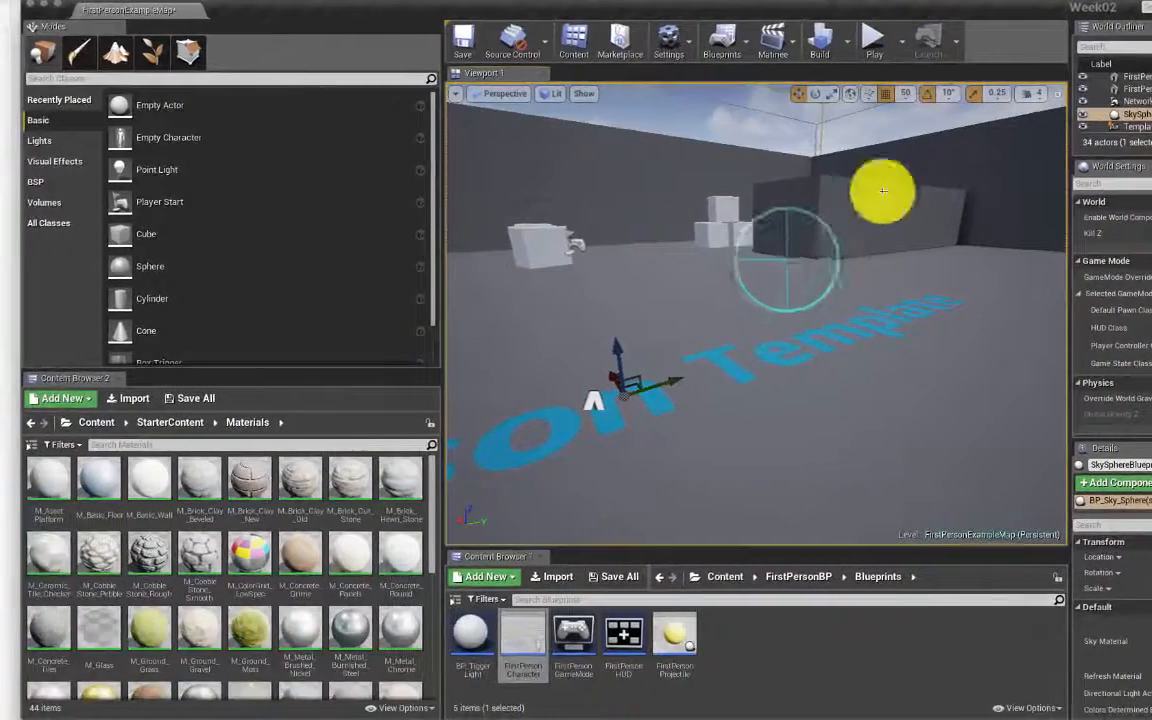
right_drag(797, 268, 720, 303)
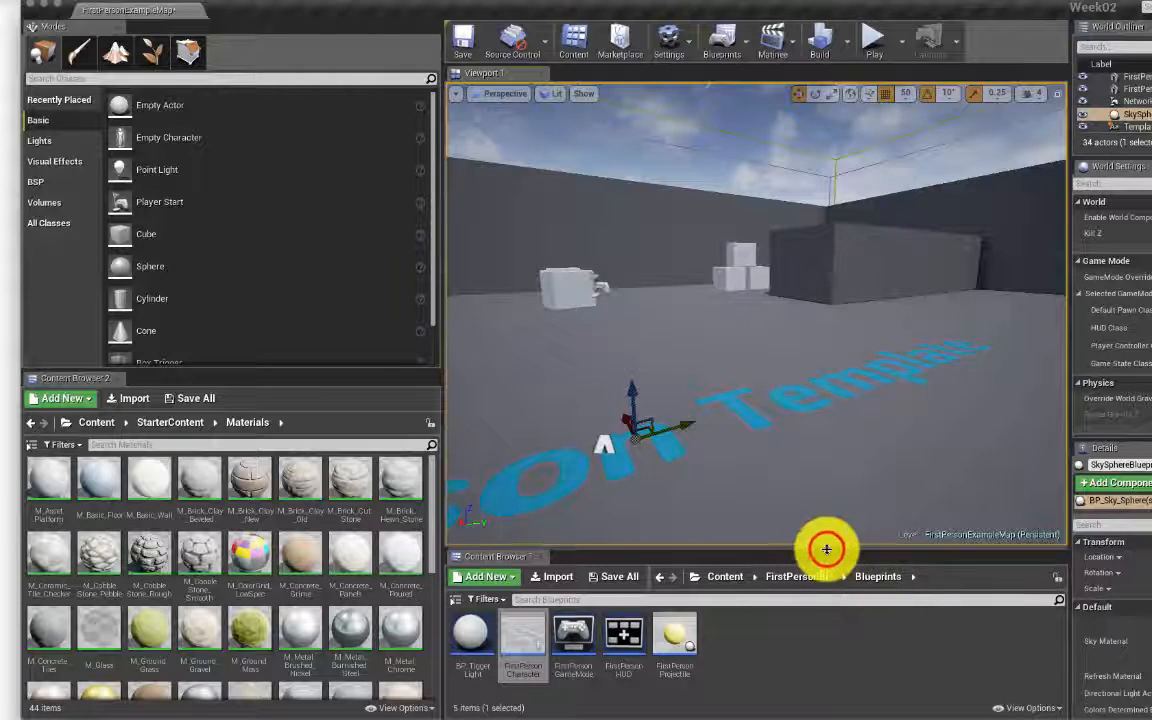
drag(823, 548, 825, 437)
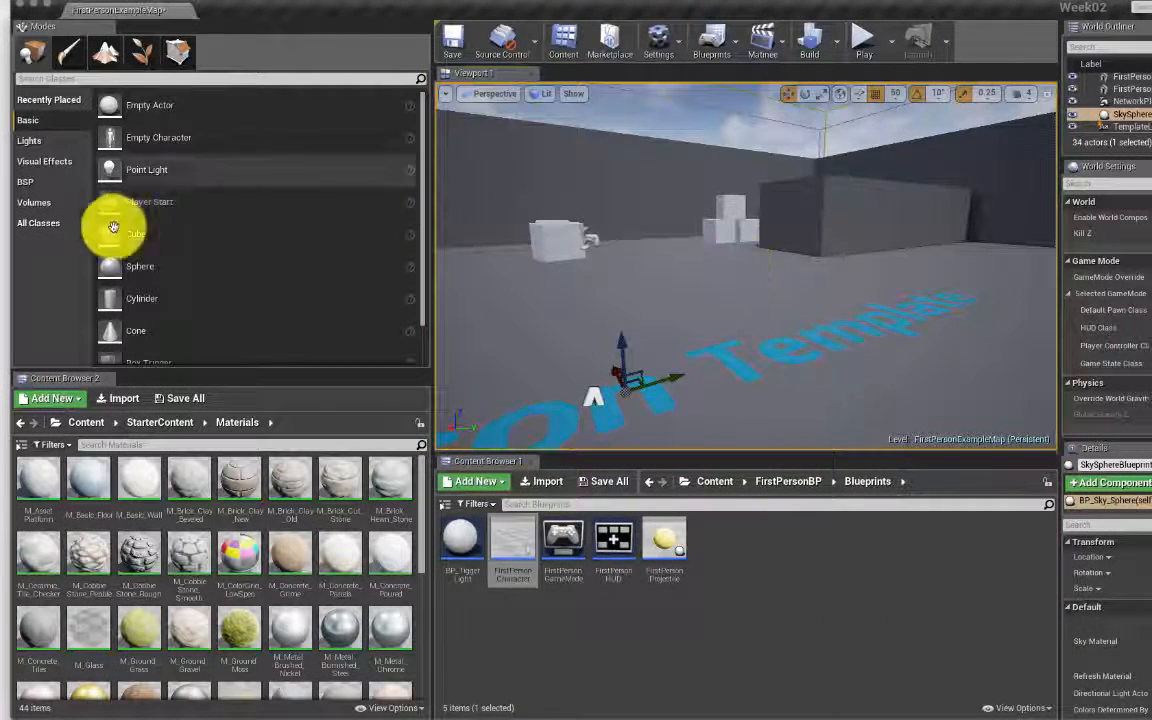
Step: At the Content root, create a new folder named Blueprints and open it
click(737, 543)
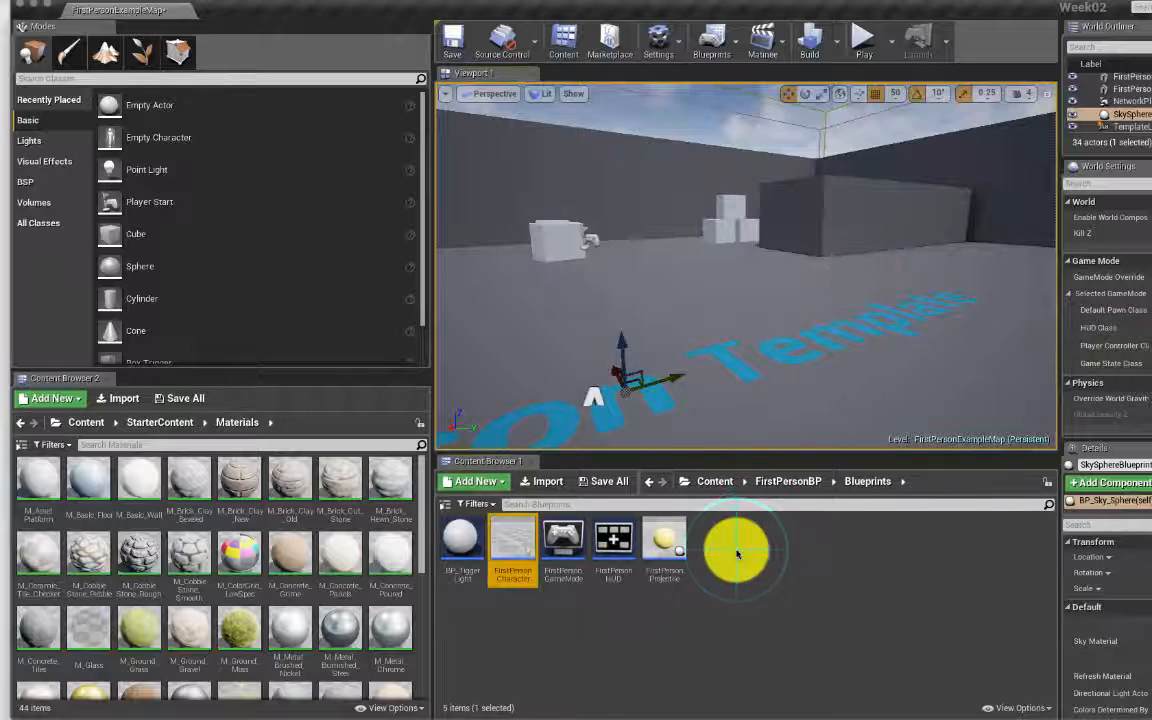
right_click(737, 553)
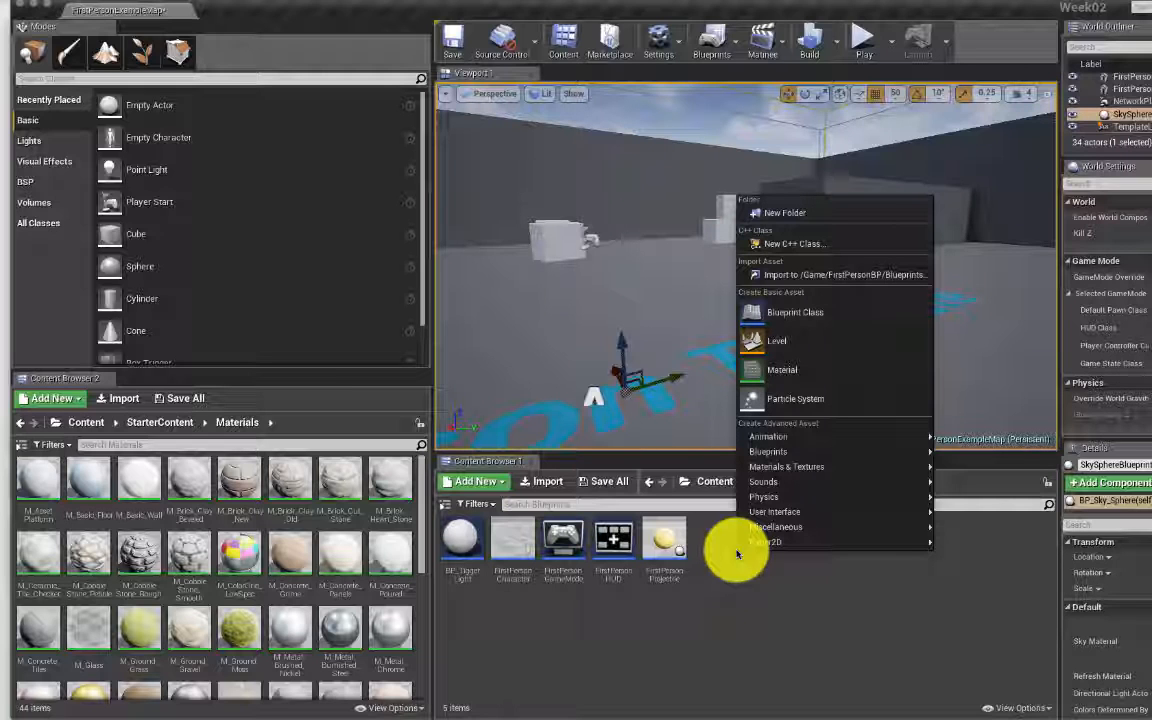
click(740, 586)
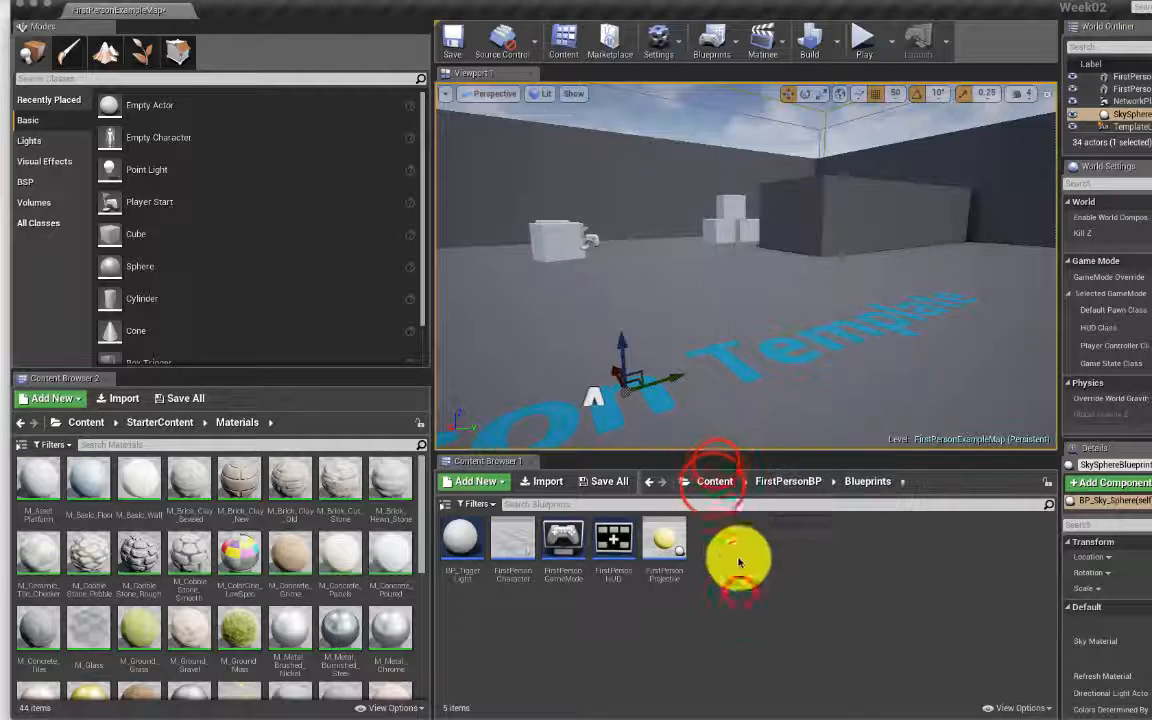
click(712, 484)
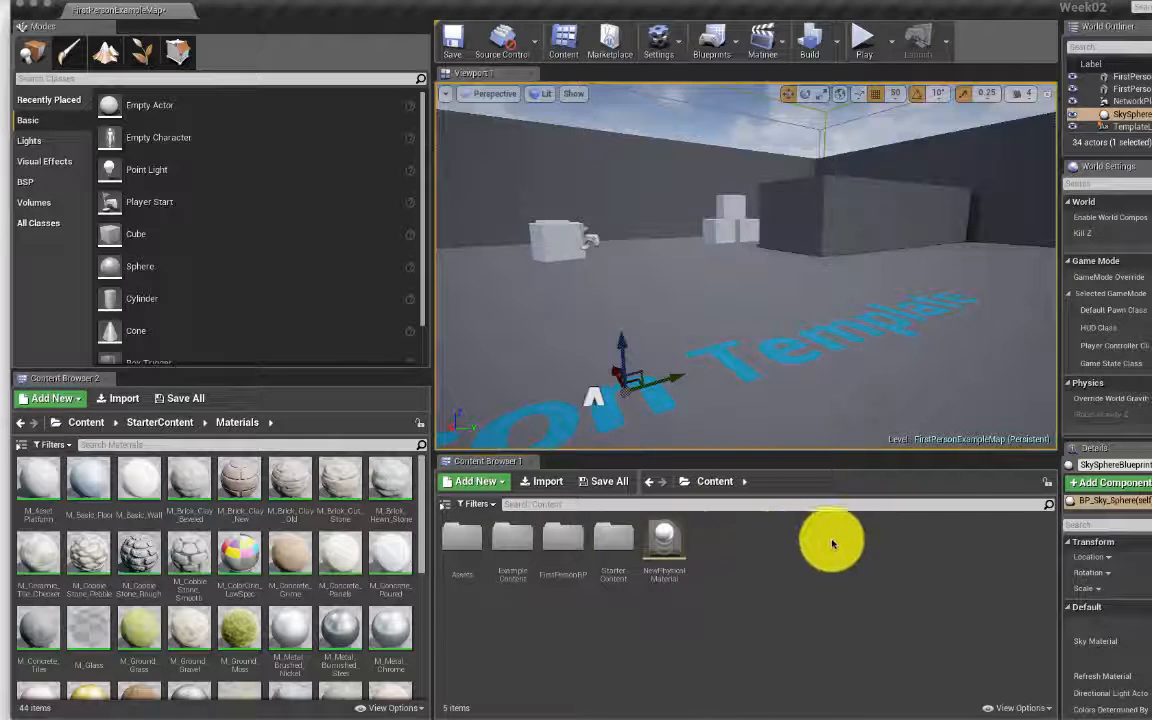
right_click(761, 540)
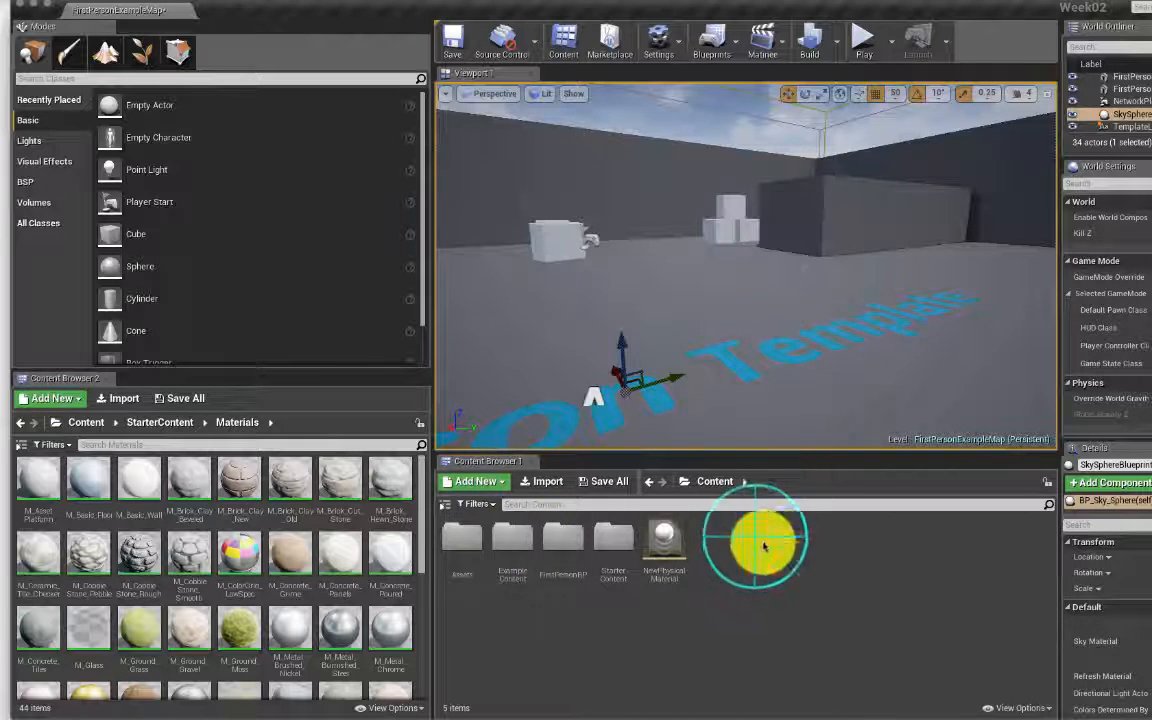
click(818, 222)
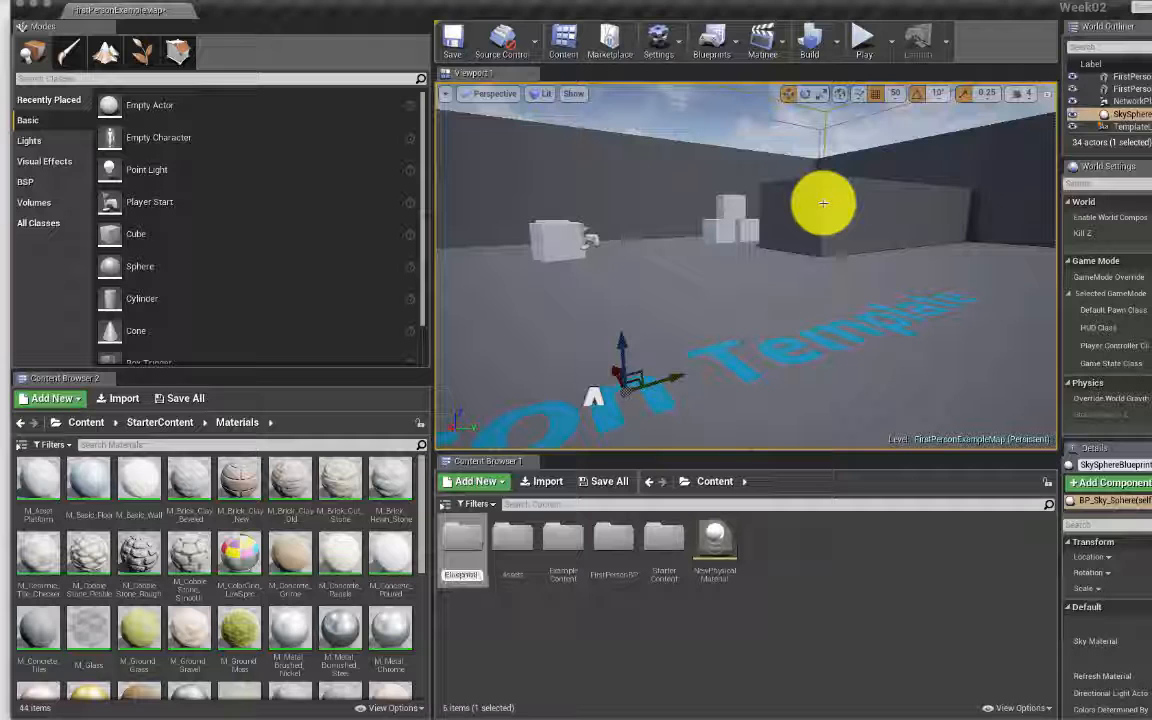
text(Blueprints)
key(Return)
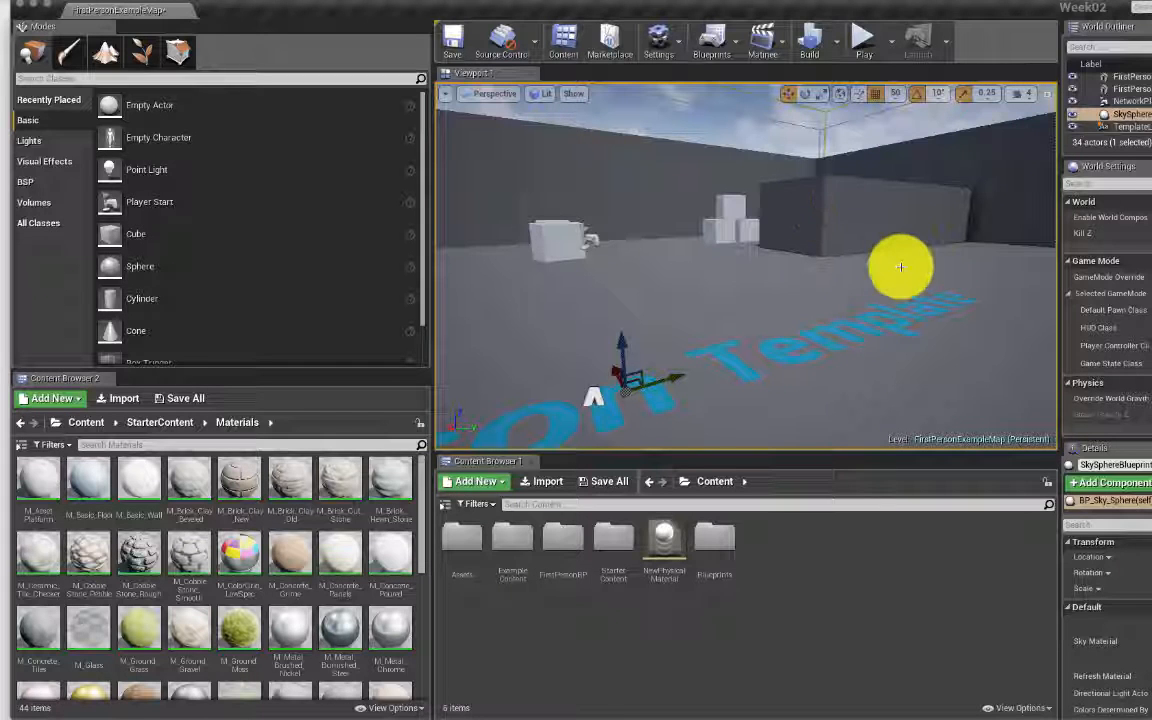
double_click(716, 537)
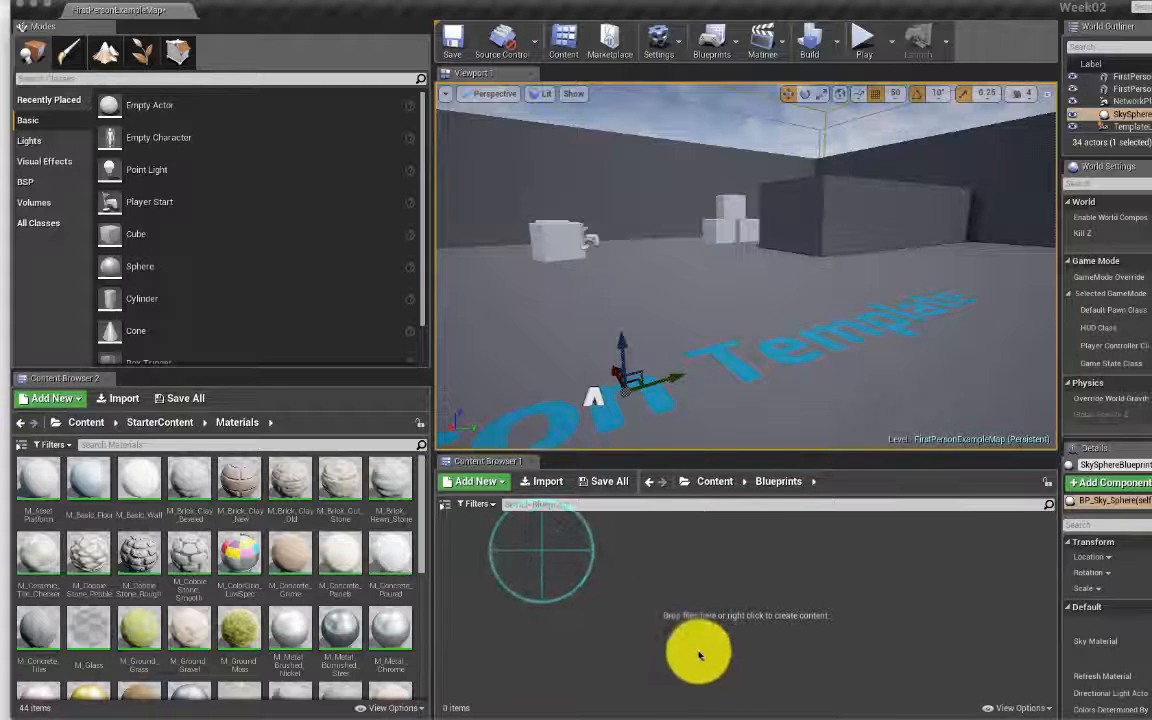
Step: Create an Actor-based Blueprint class named BP_LightToggle and save the map with Cmd+S
right_click(545, 553)
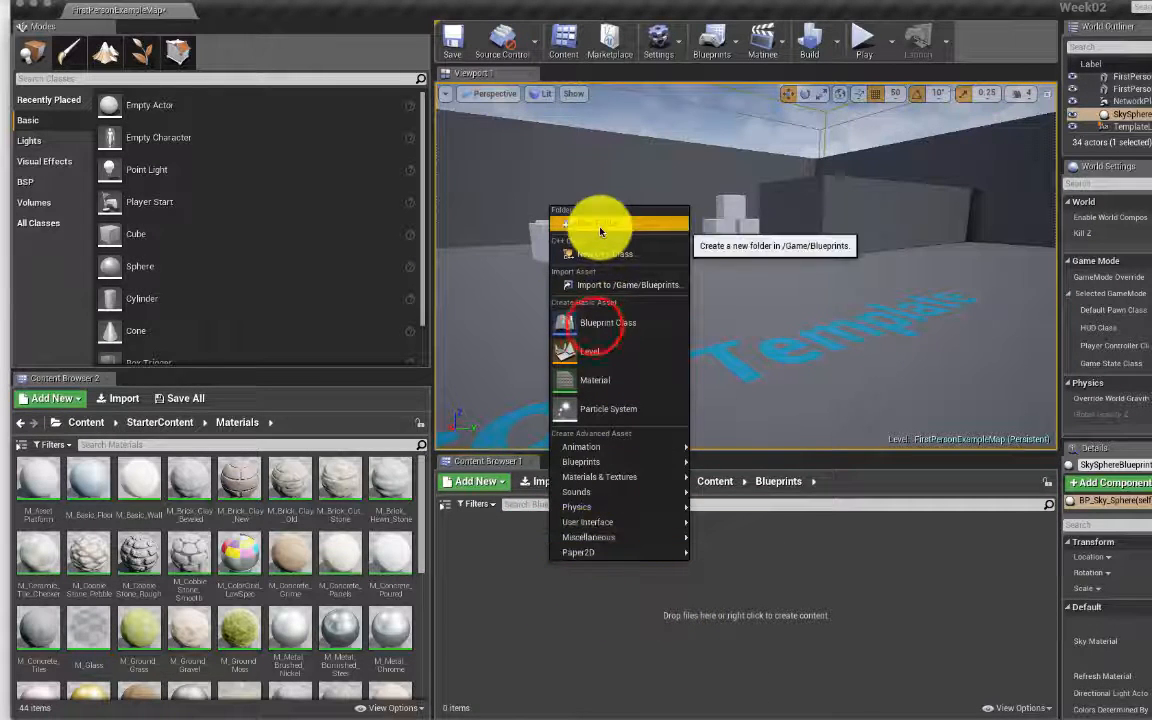
click(596, 322)
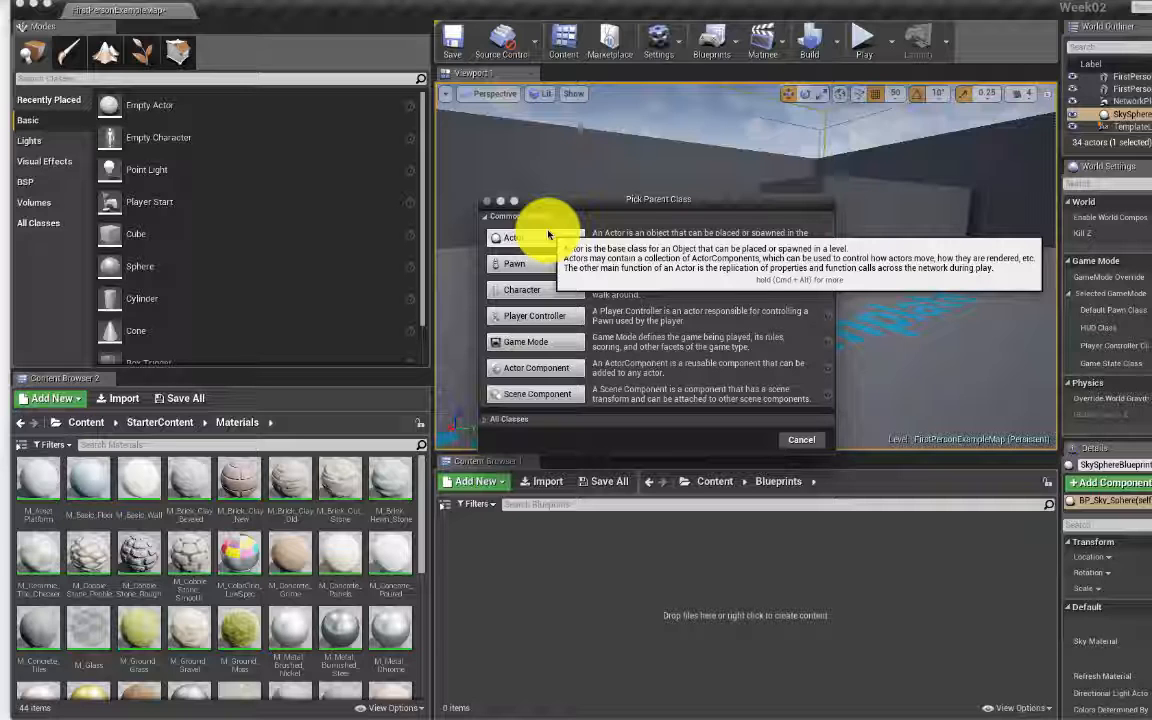
click(547, 240)
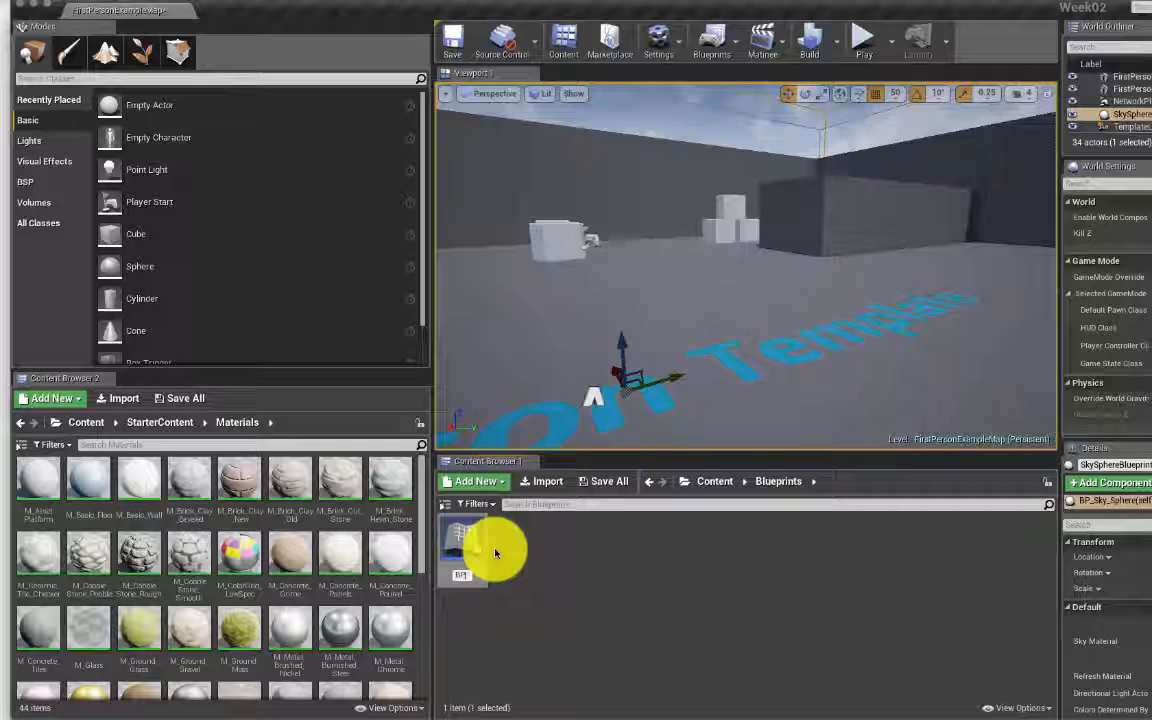
text(BP_Lig)
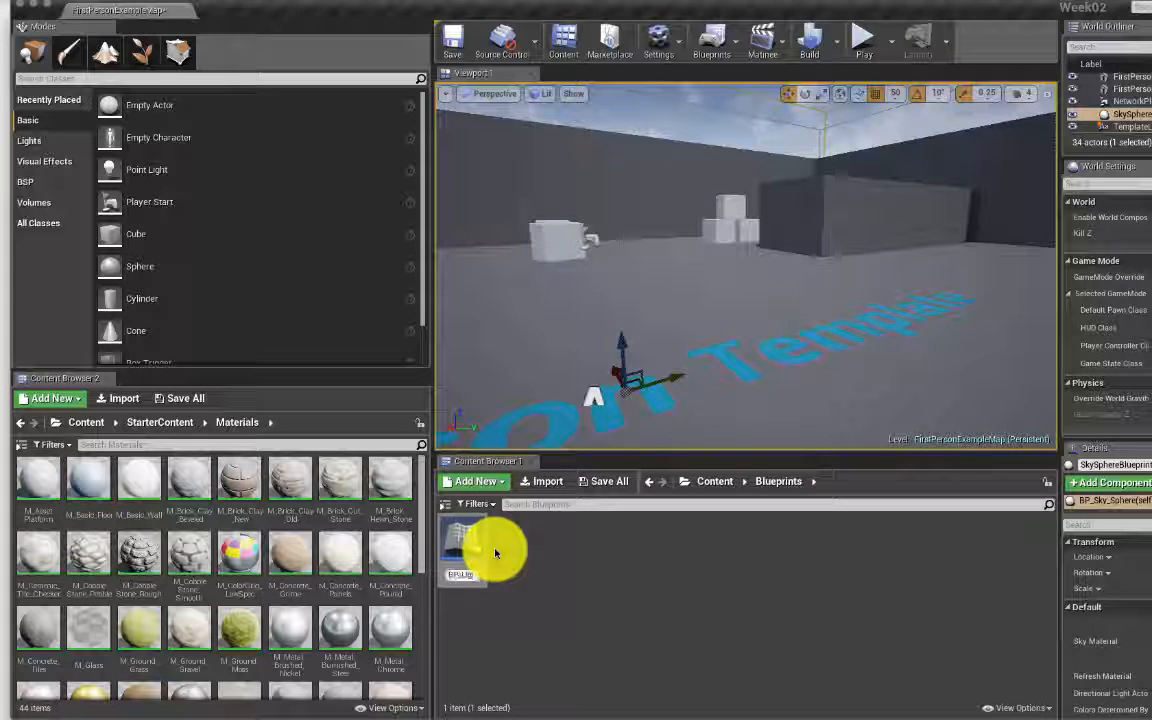
text(htRot)
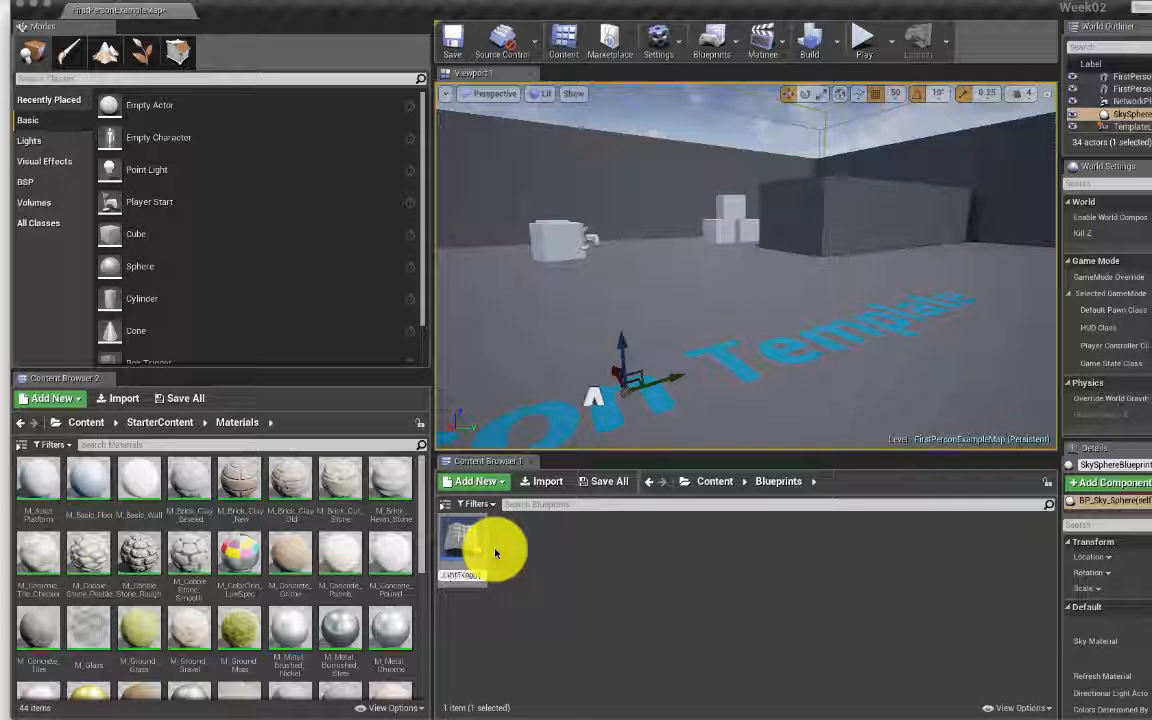
key(Return)
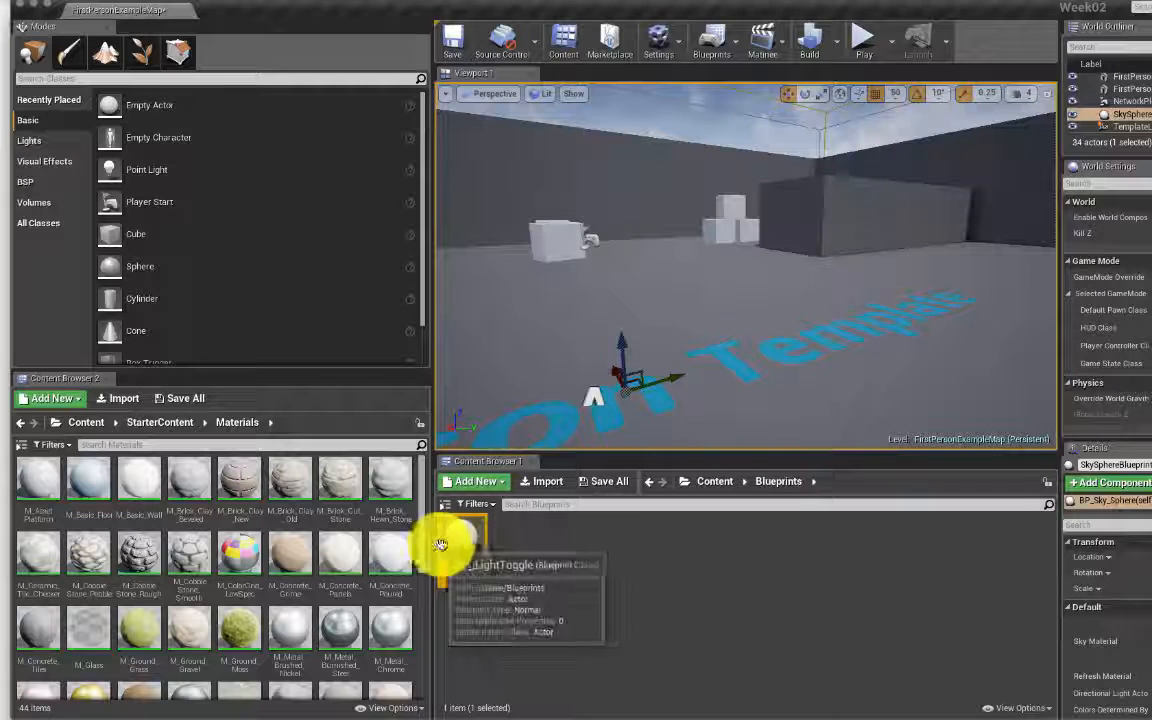
key(super+s)
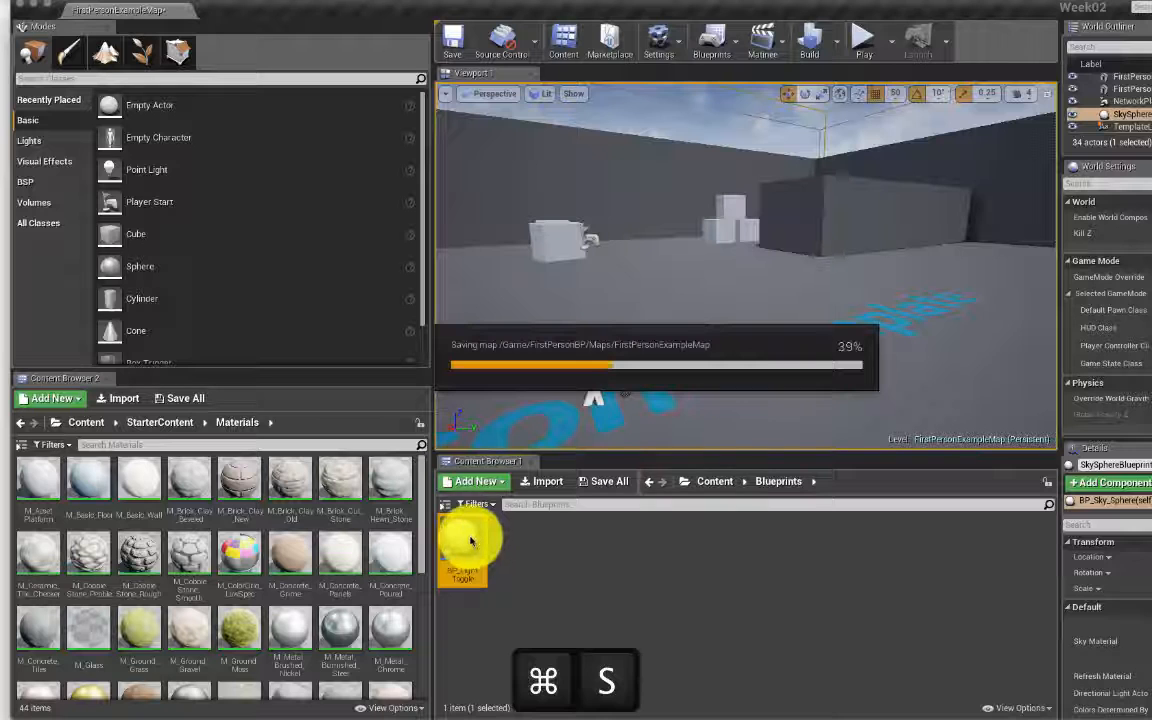
Step: Open BP_LightToggle and dock its Blueprint editor as a tab in the main window
double_click(459, 535)
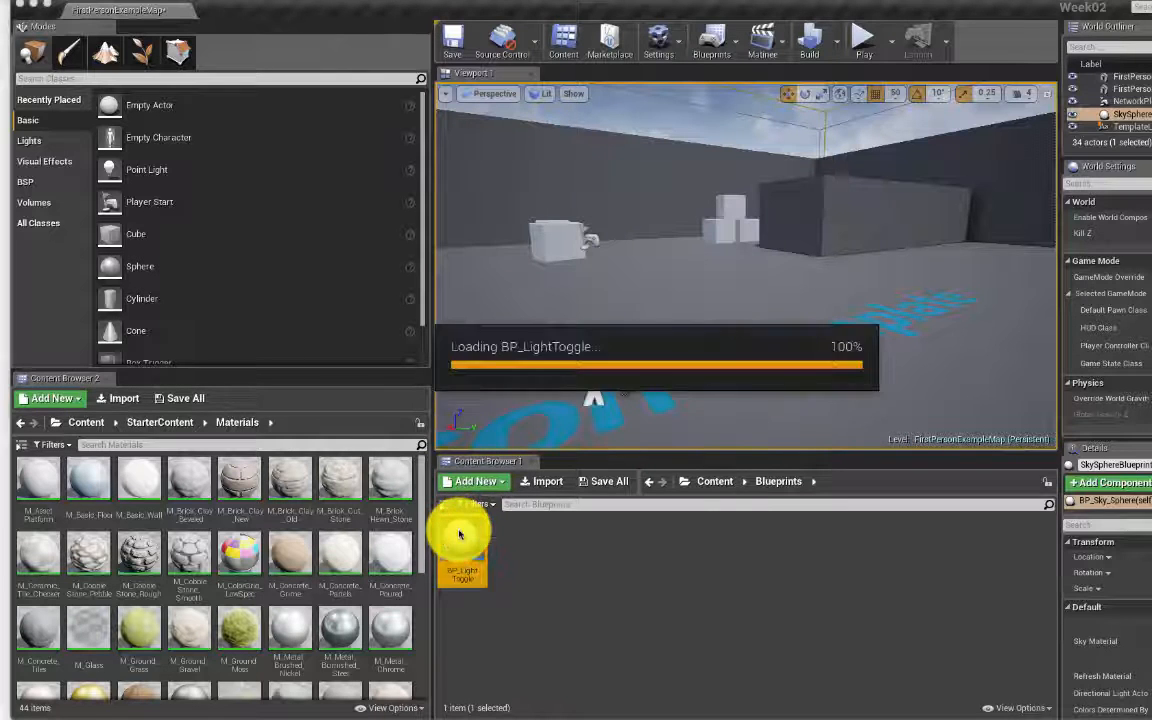
drag(243, 44, 228, 16)
right_drag(756, 377, 790, 330)
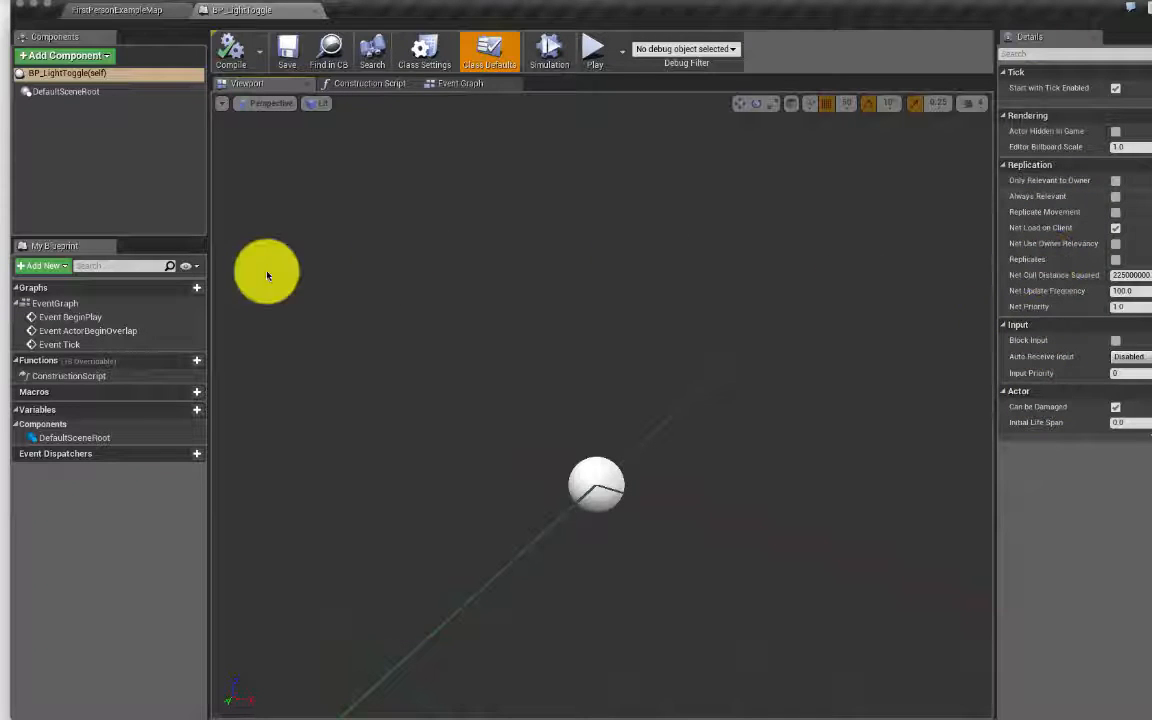
click(100, 54)
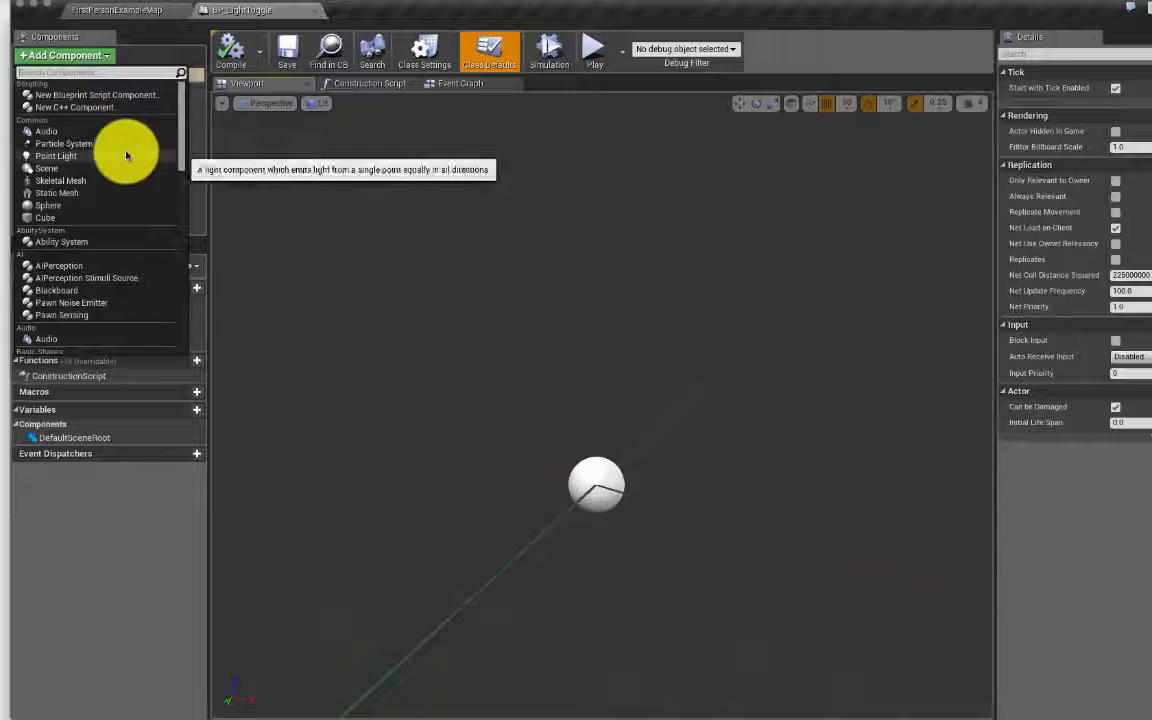
click(170, 120)
click(179, 101)
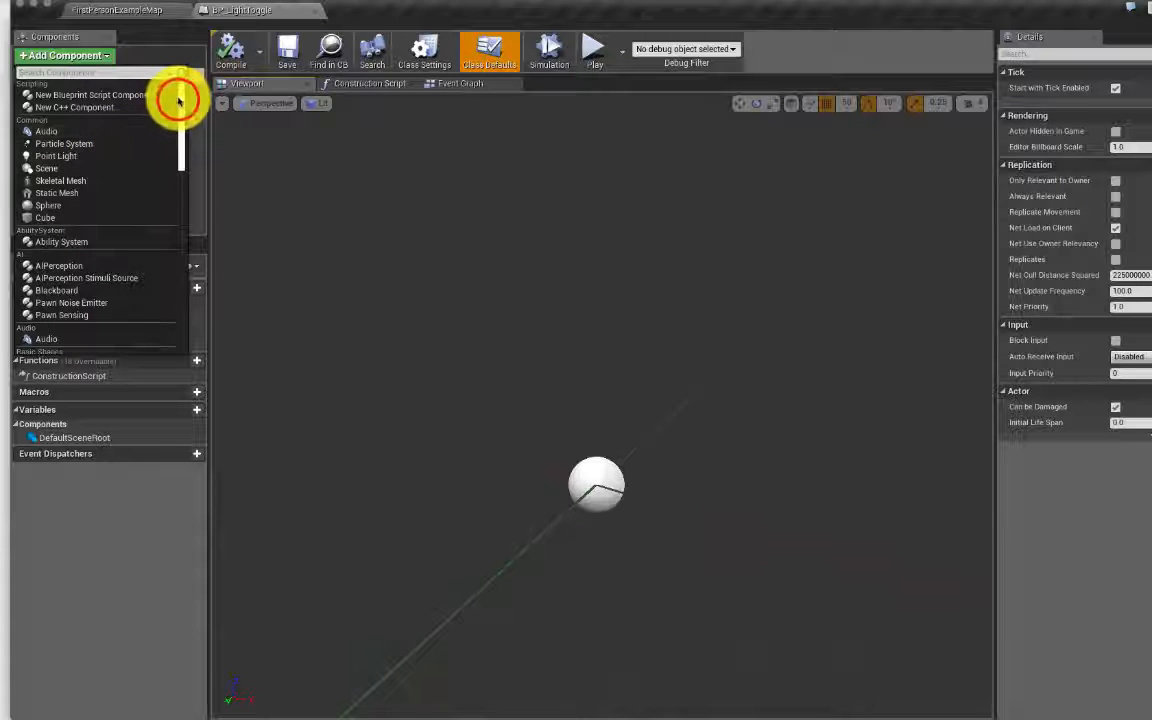
drag(179, 101, 159, 31)
Step: Switch between the FirstPersonExampleMap level and the BP_LightToggle editor tab, ending on the Blueprint
click(110, 10)
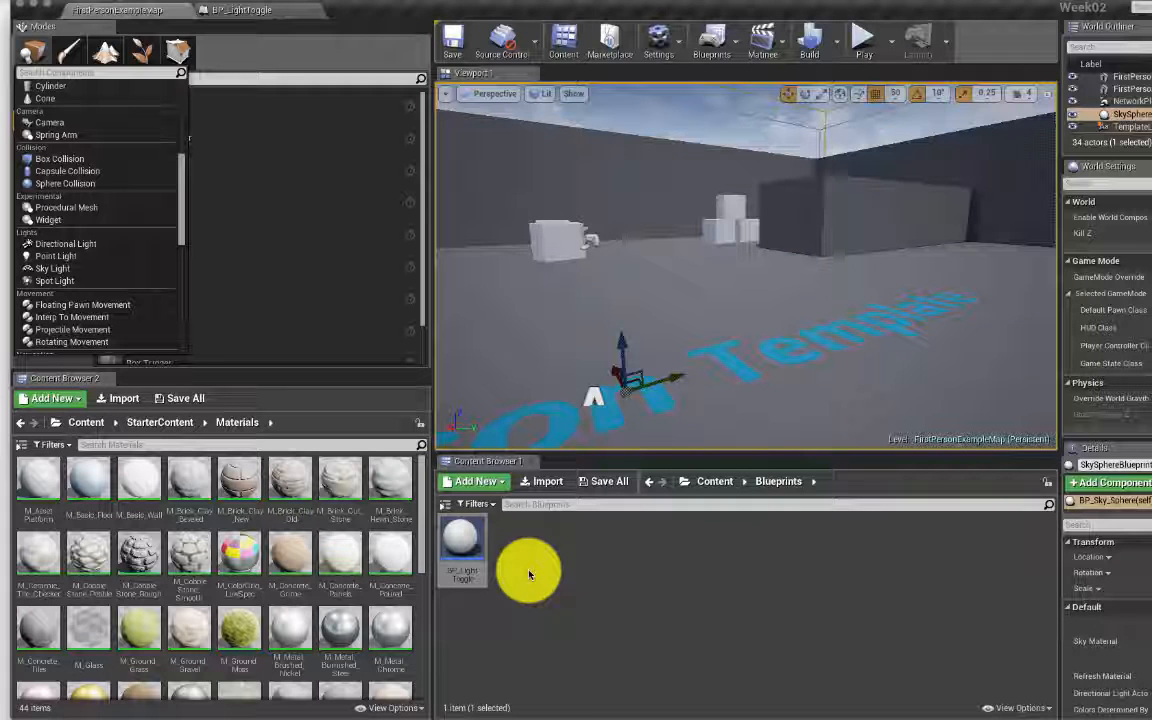
click(472, 545)
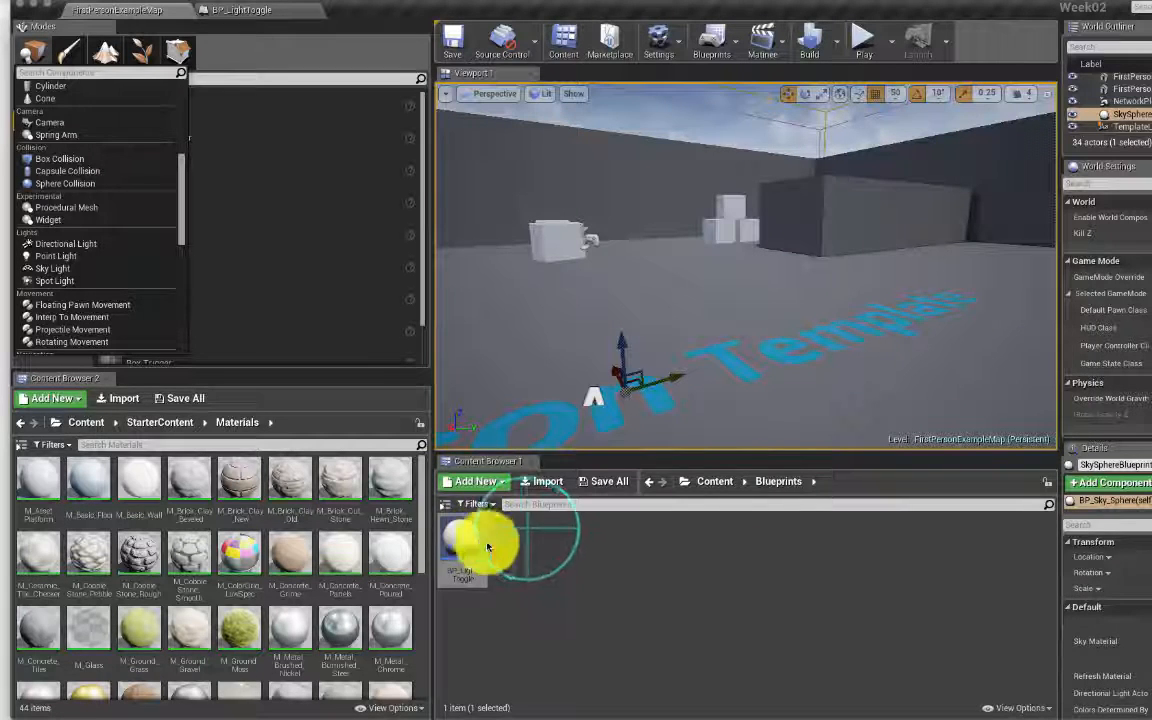
right_click(532, 542)
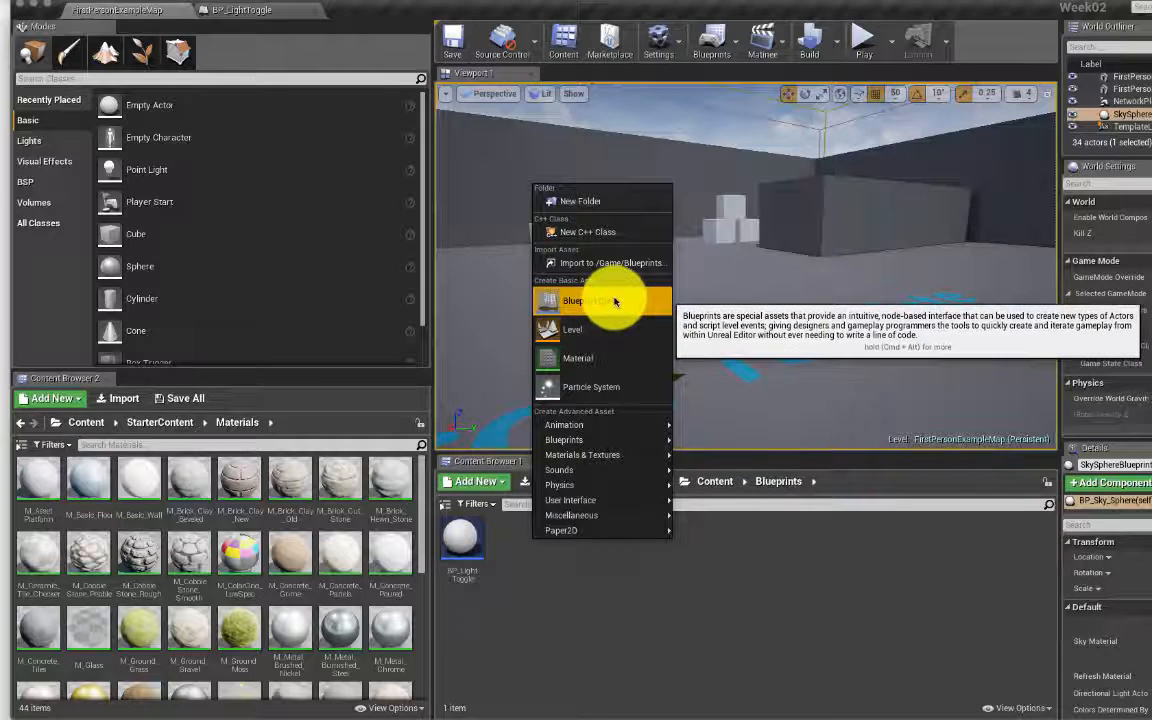
click(645, 642)
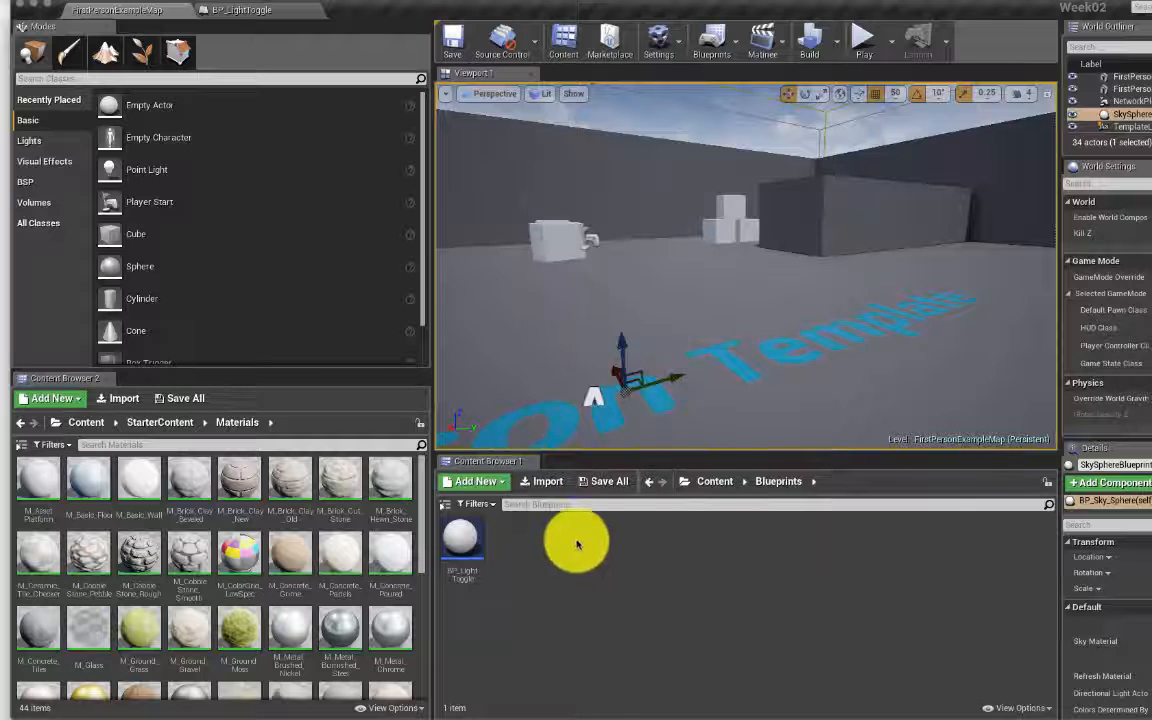
click(260, 12)
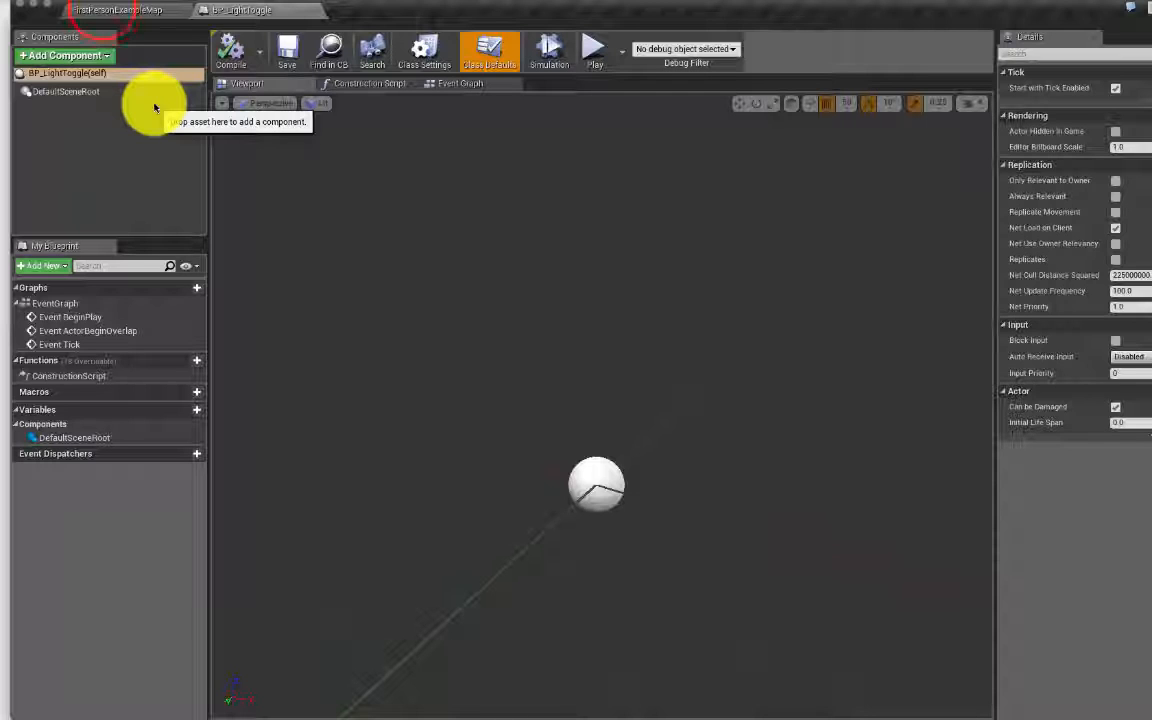
click(115, 10)
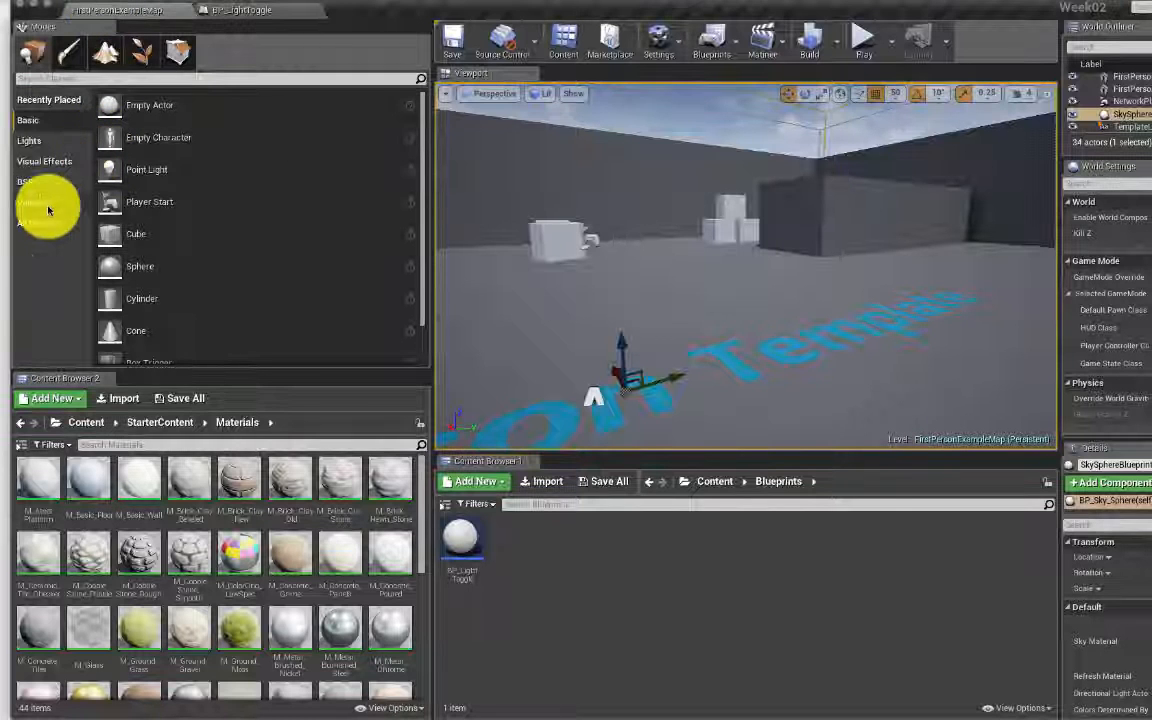
click(240, 12)
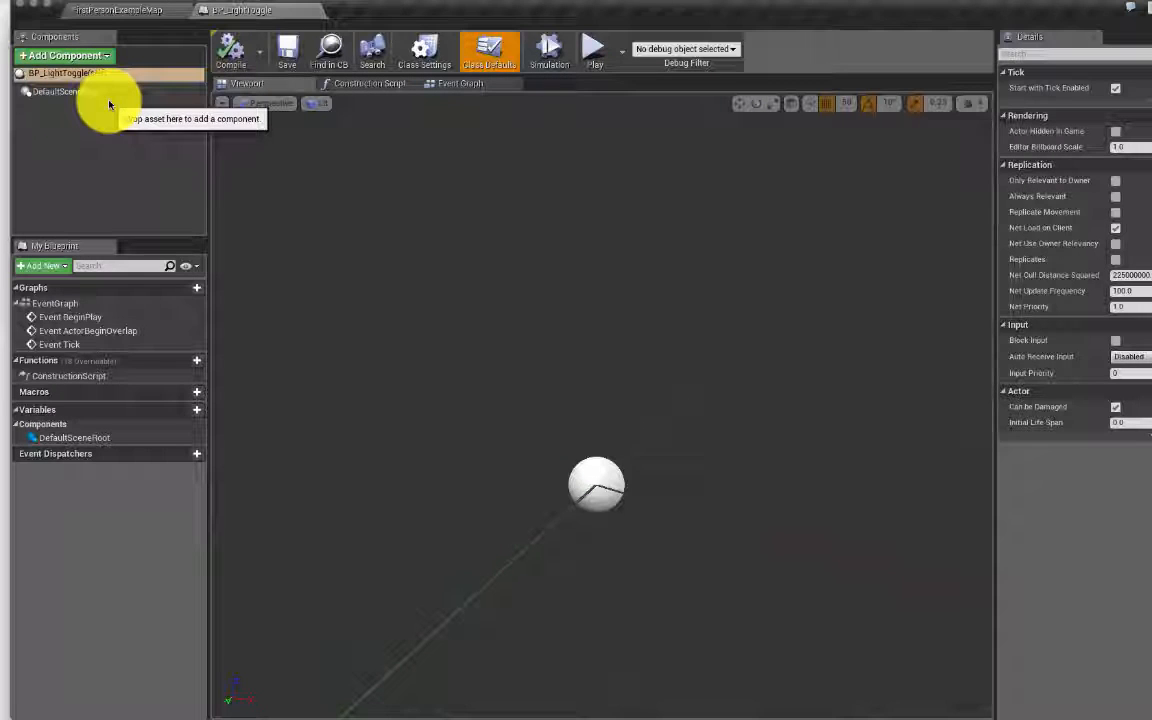
Step: Add a Box Collision component found by searching 'bo', keeping the name Box, and select it
click(65, 55)
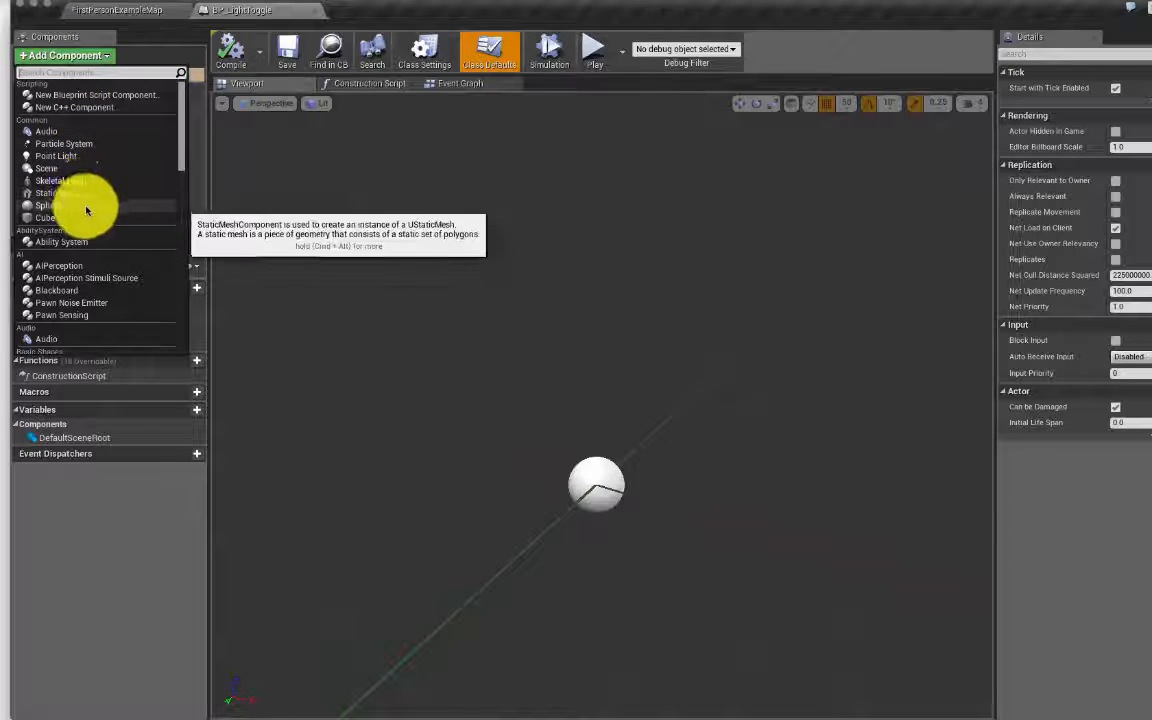
click(75, 70)
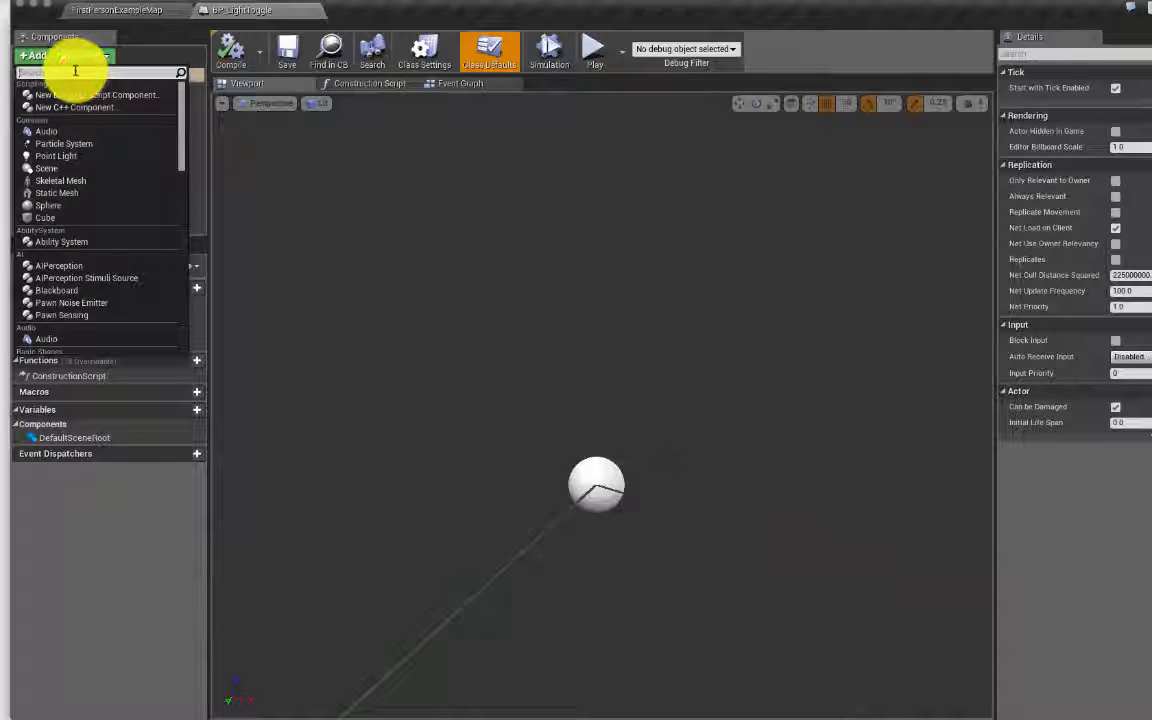
text(p)
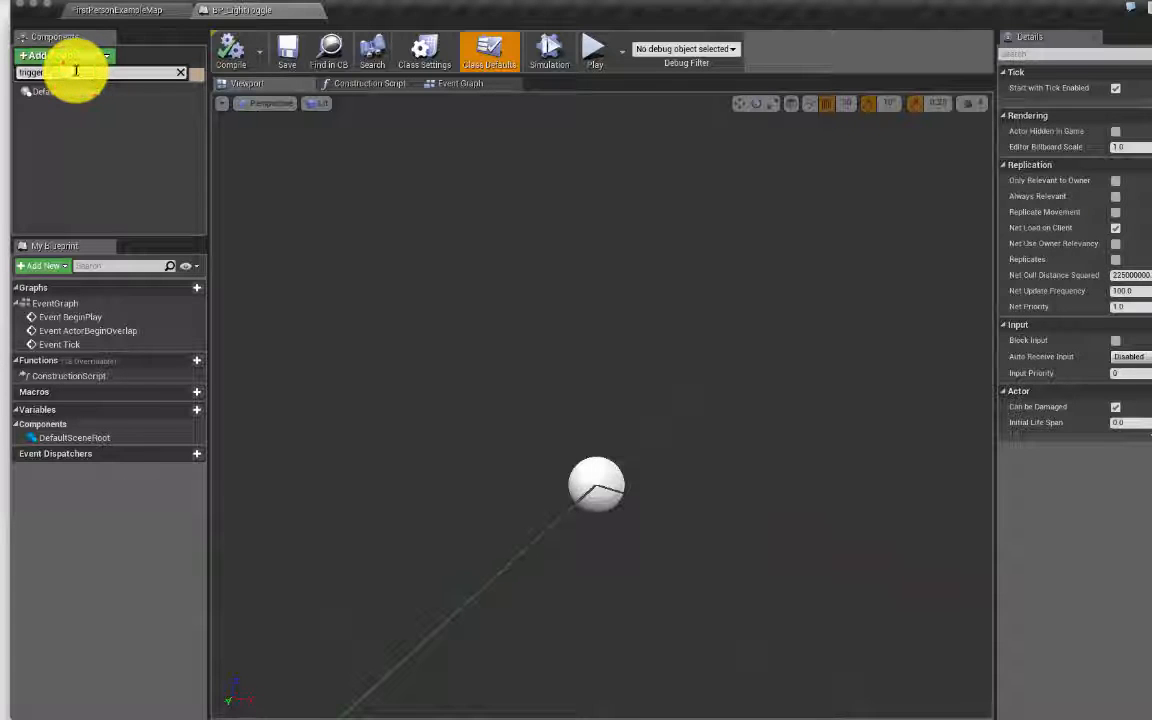
key(BackSpace)
key(BackSpace)
key(BackSpace)
text(og)
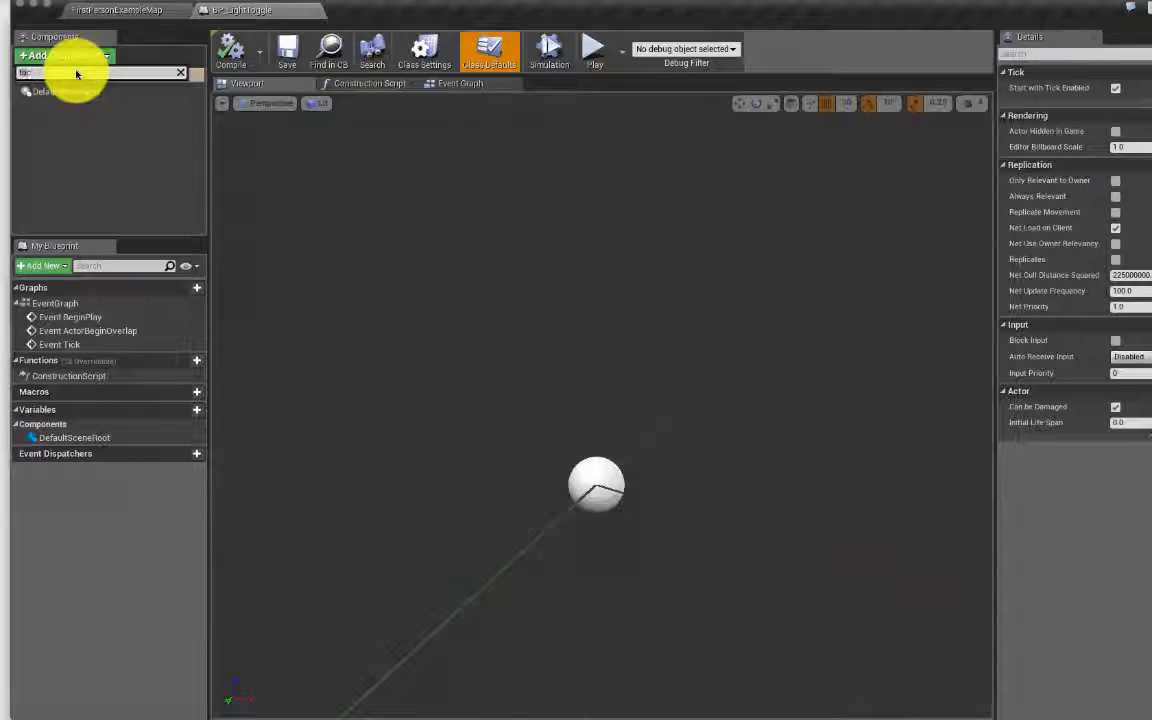
key(BackSpace)
key(BackSpace)
key(BackSpace)
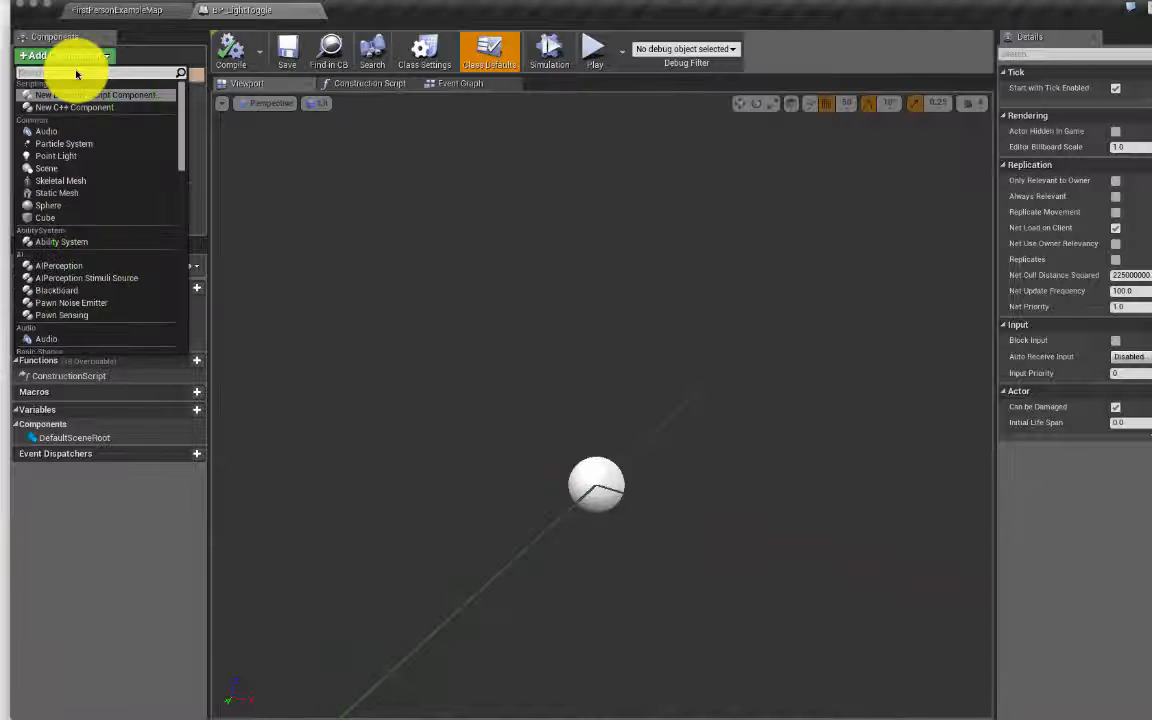
text(bo)
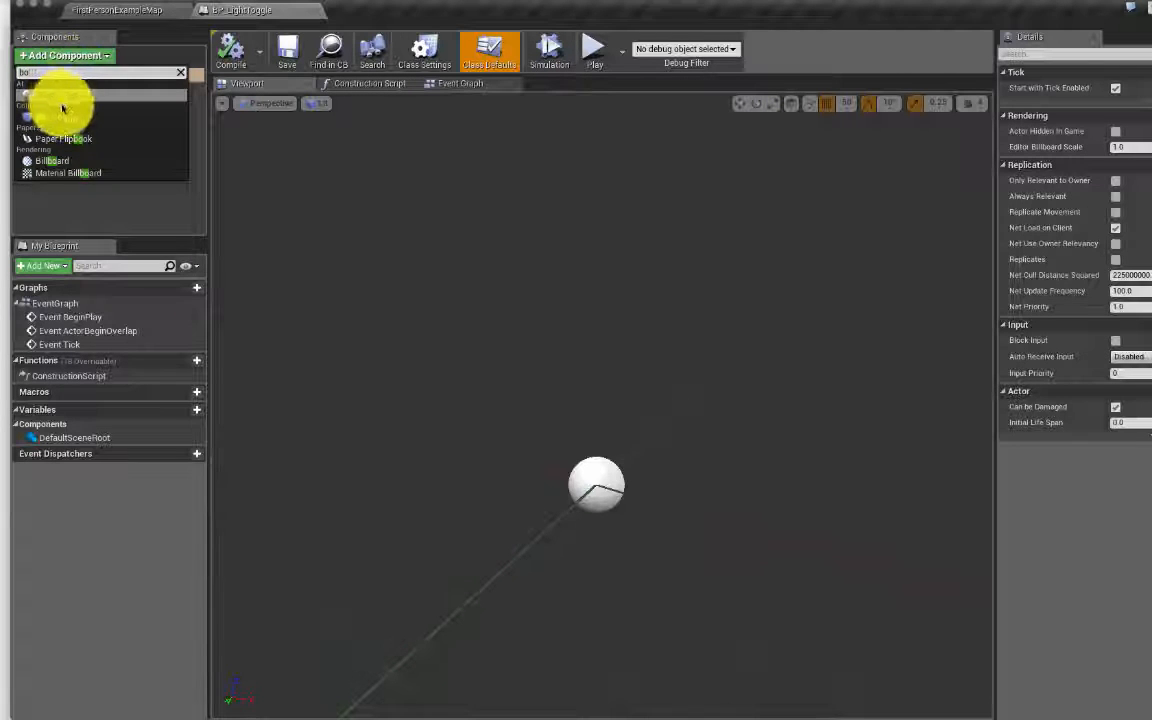
click(64, 119)
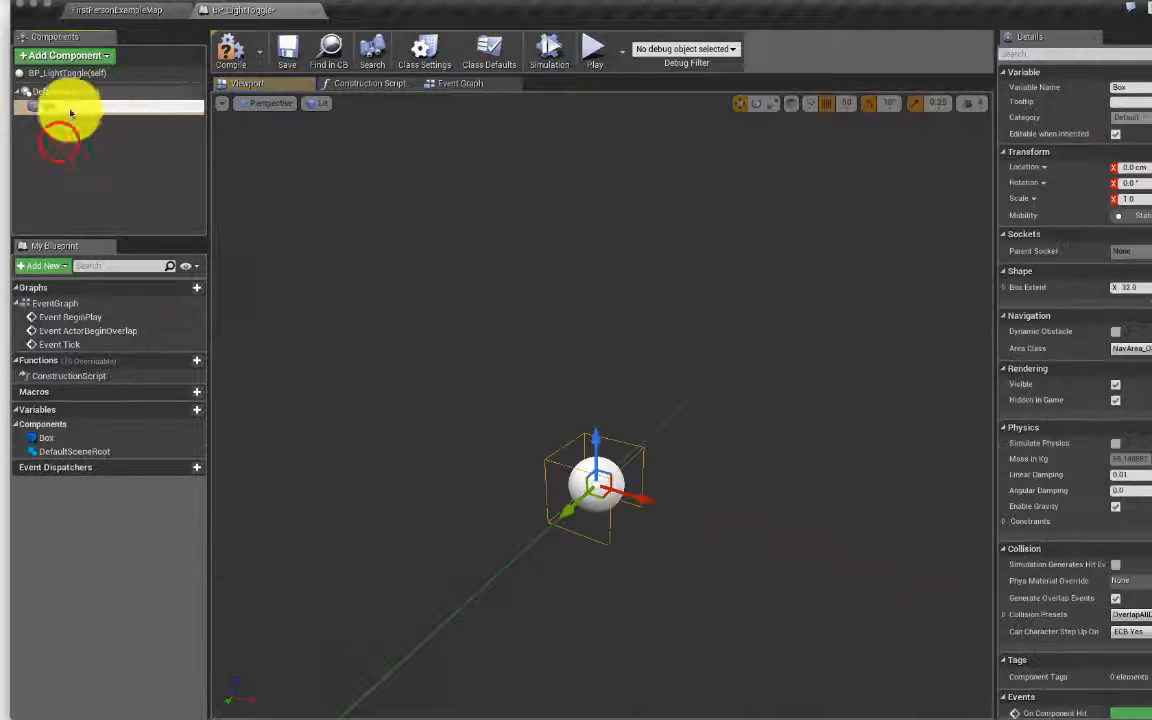
click(58, 145)
click(45, 109)
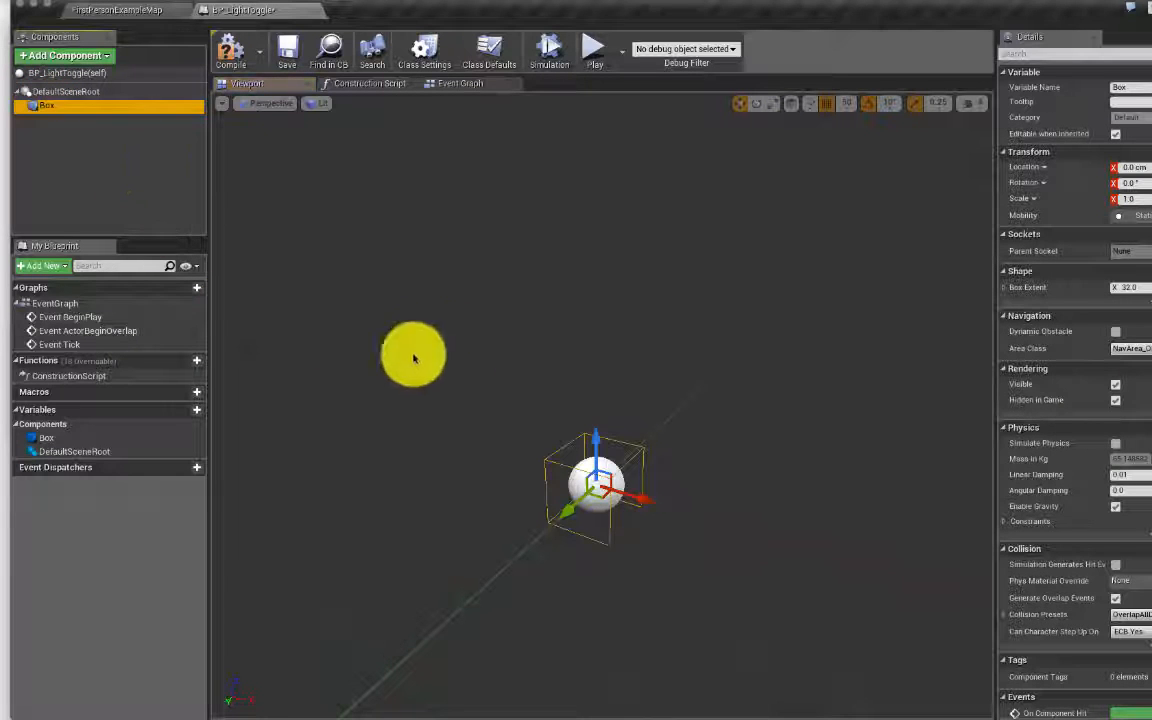
click(47, 106)
click(115, 150)
click(49, 106)
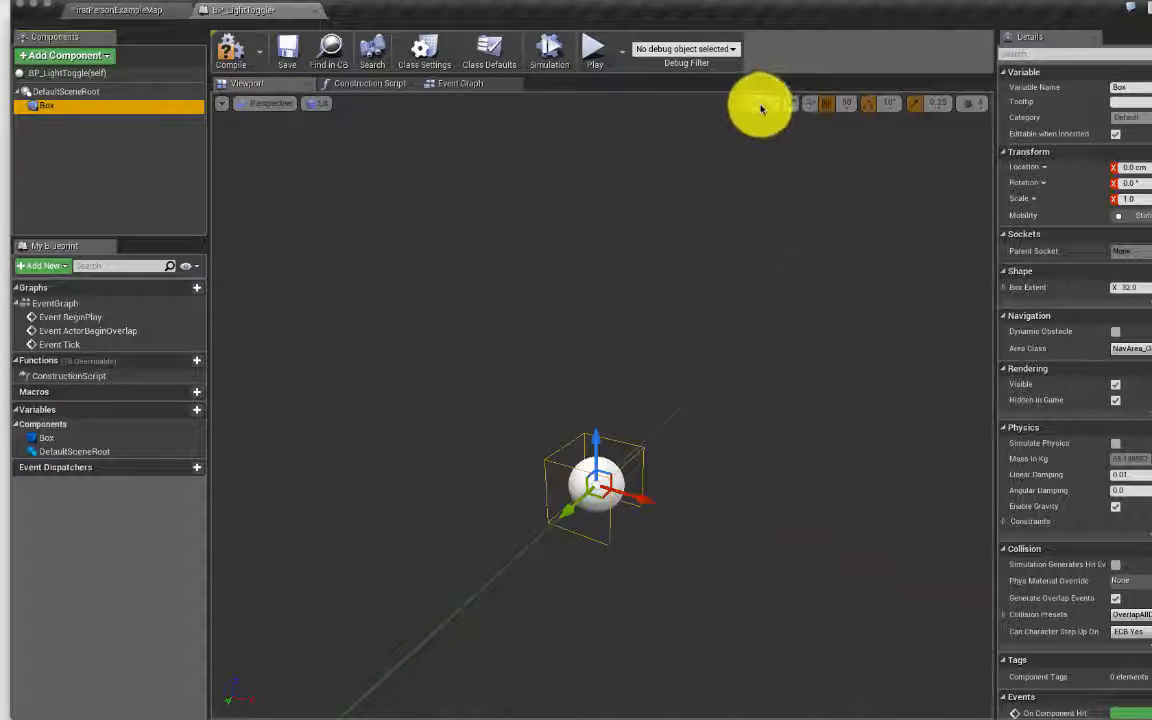
Step: Scale the Box along X, Z and Y into a long, wide collision volume
click(770, 105)
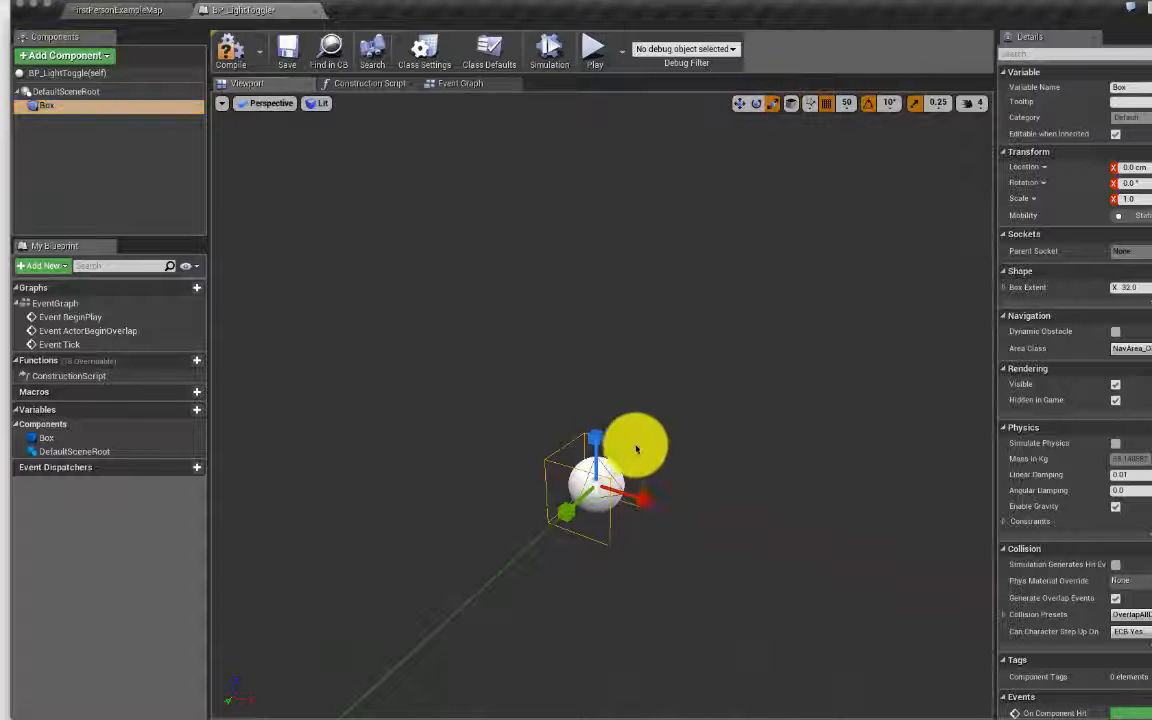
click(596, 481)
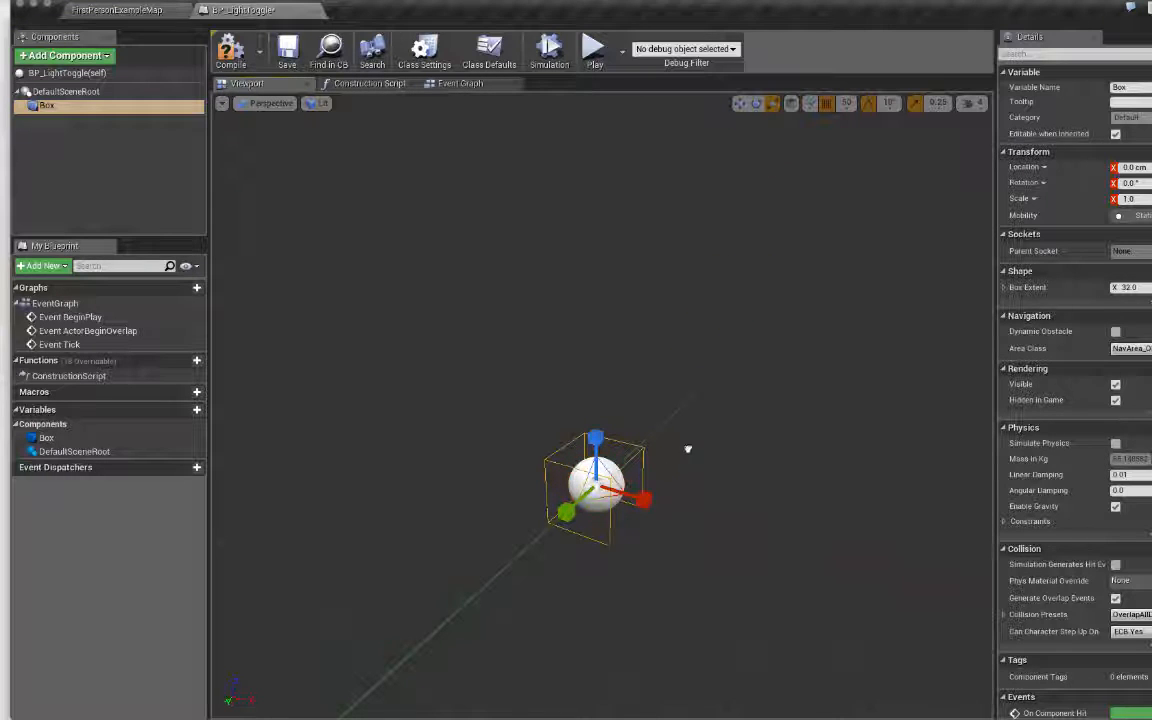
drag(643, 499, 740, 503)
drag(596, 437, 596, 398)
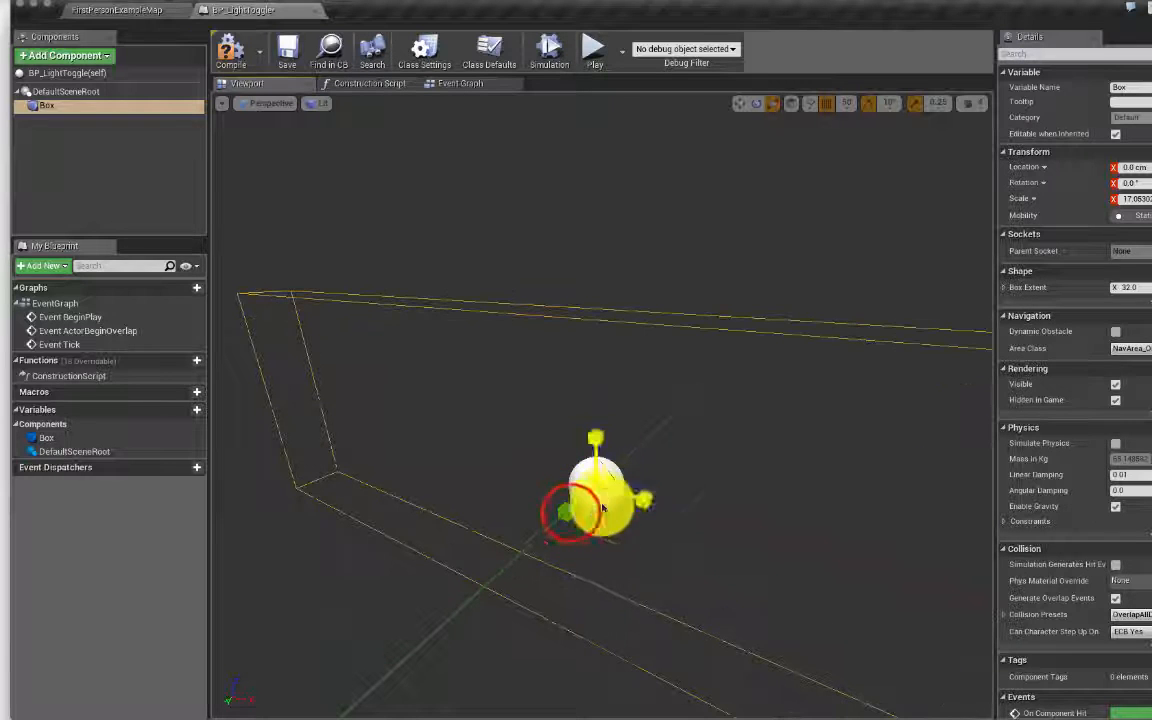
drag(569, 511, 540, 535)
drag(723, 462, 753, 450)
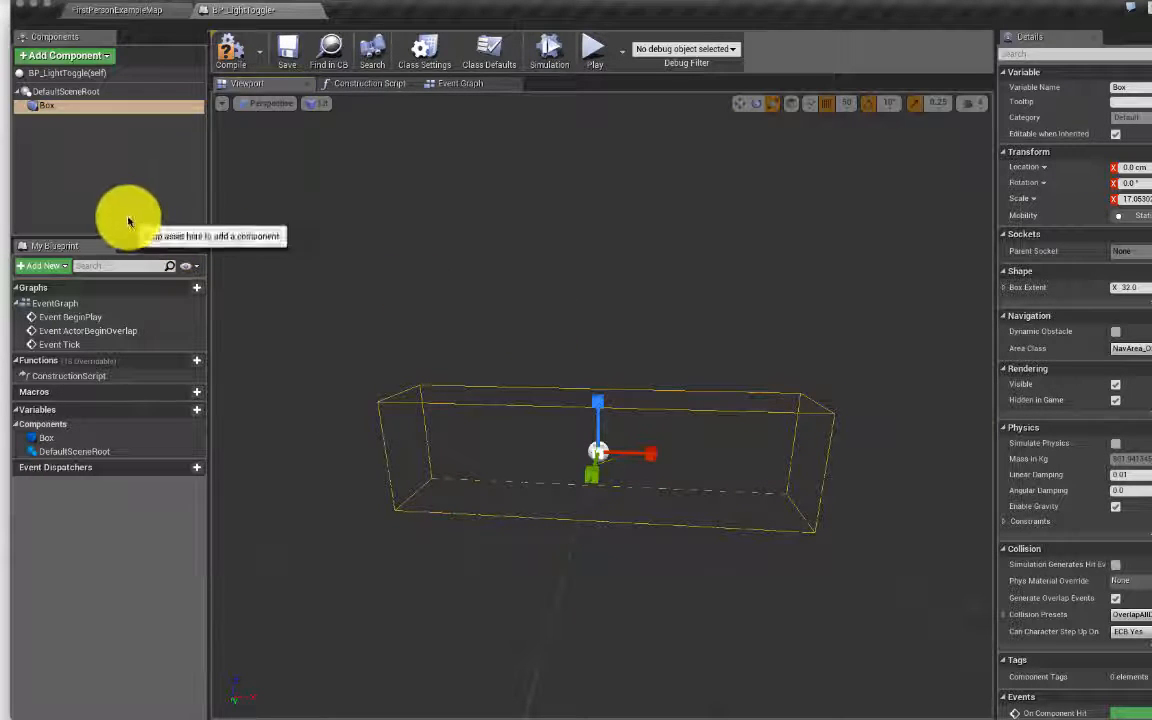
Step: Add a PointLight raised 150 units on Z, compile BP_LightToggle, and view the Construction Script graph
click(105, 58)
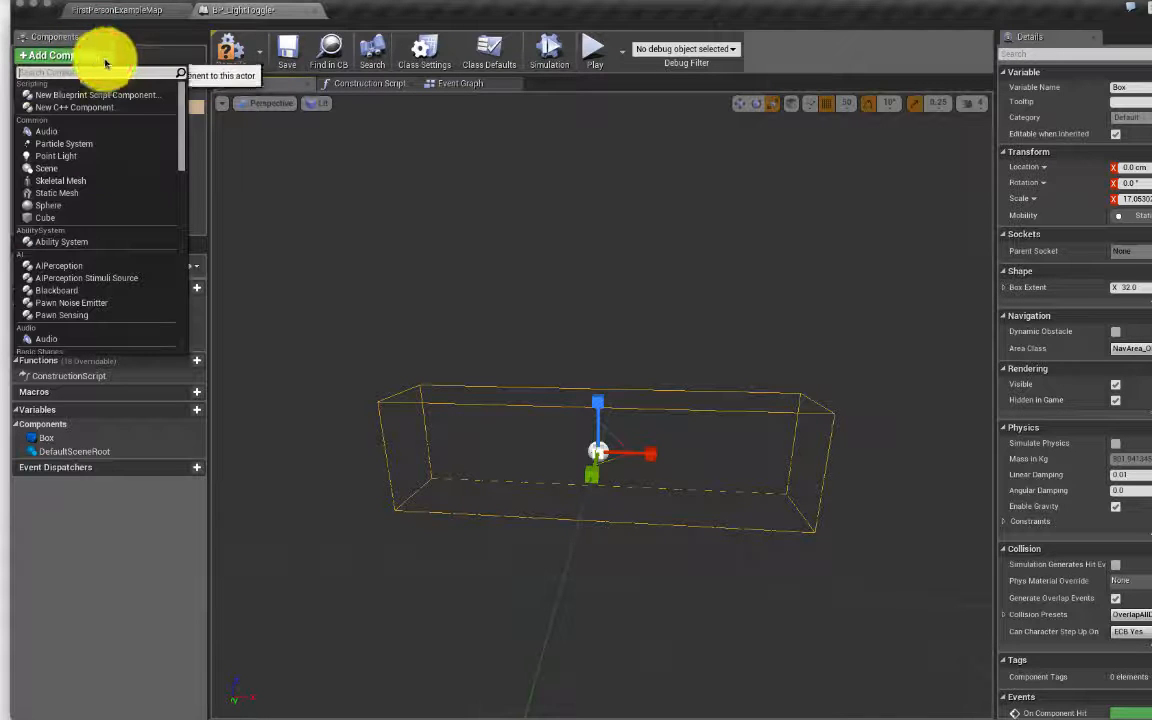
click(82, 155)
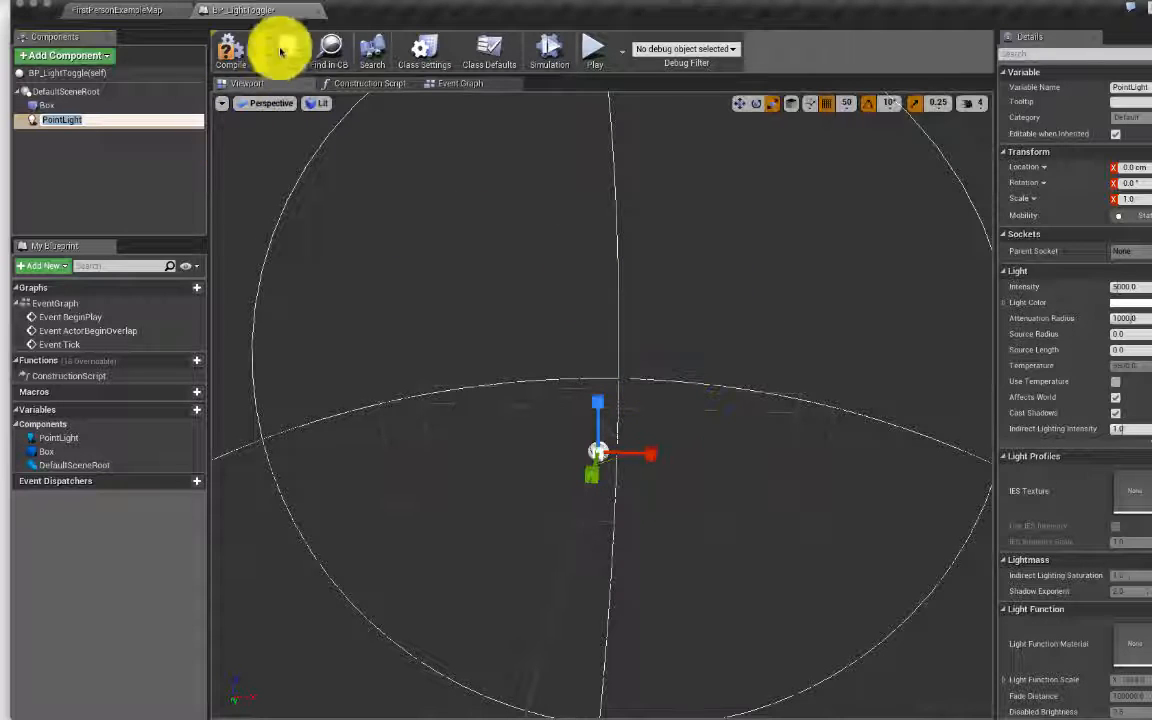
click(745, 106)
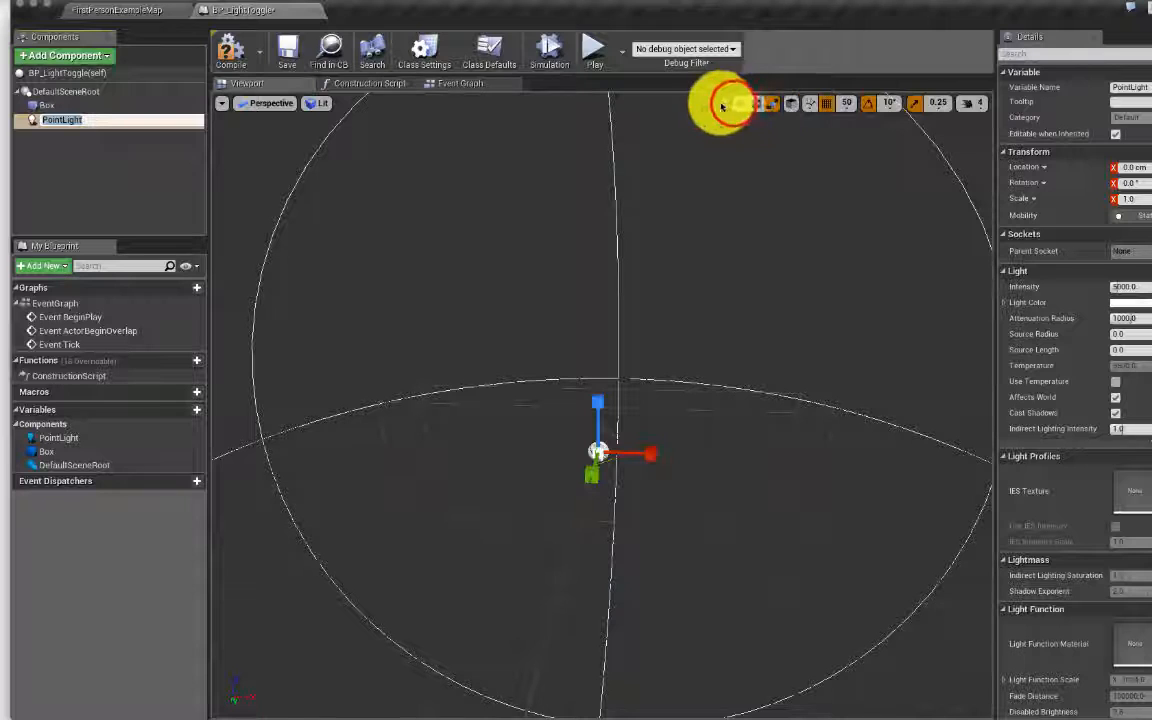
click(735, 106)
drag(597, 401, 615, 235)
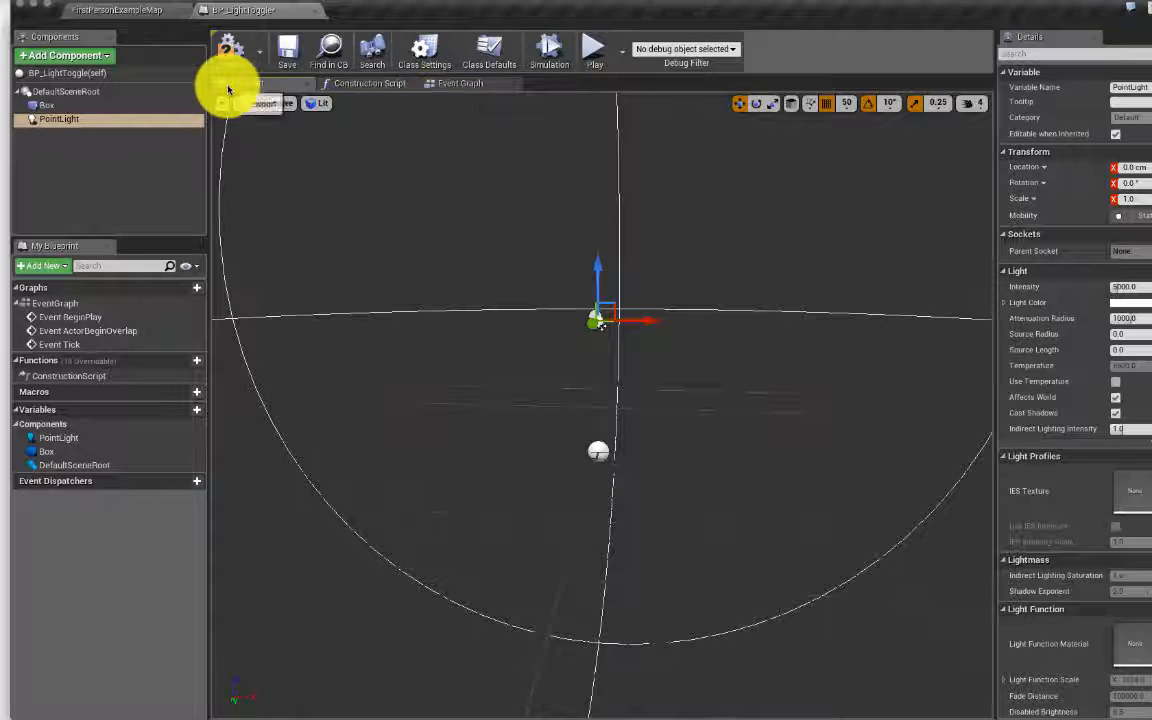
click(220, 45)
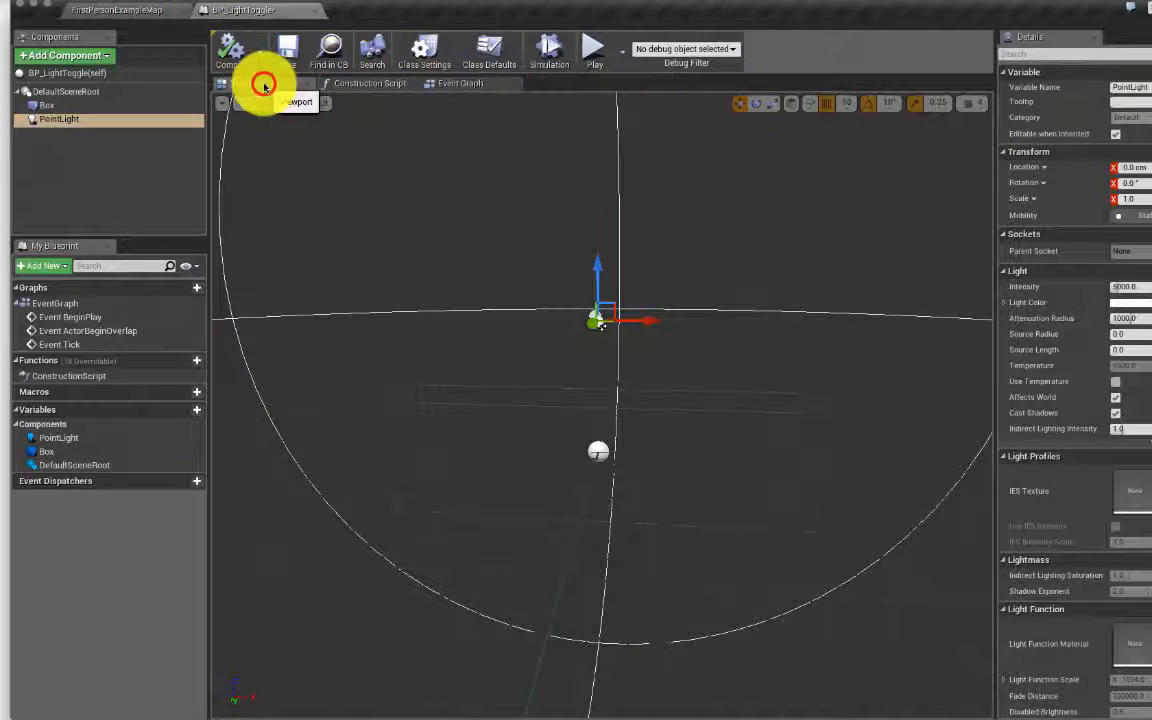
click(372, 83)
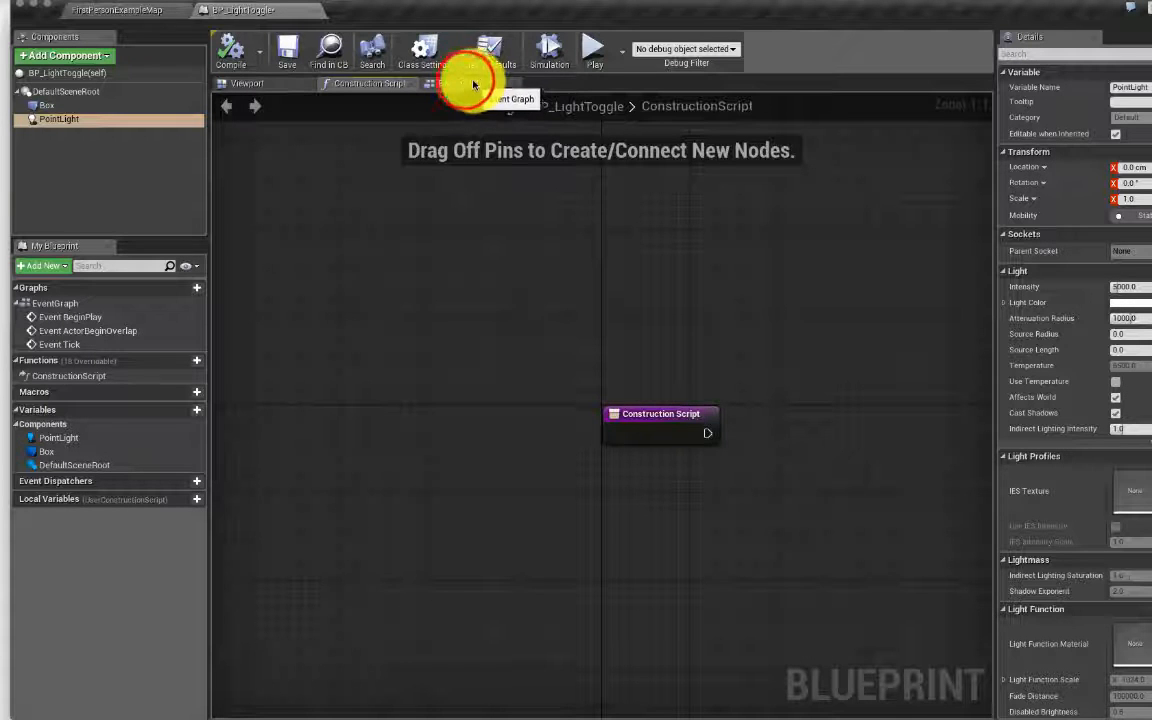
Step: Add OnComponentBeginOverlap and OnComponentEndOverlap events for the Box component in the Event Graph
click(463, 83)
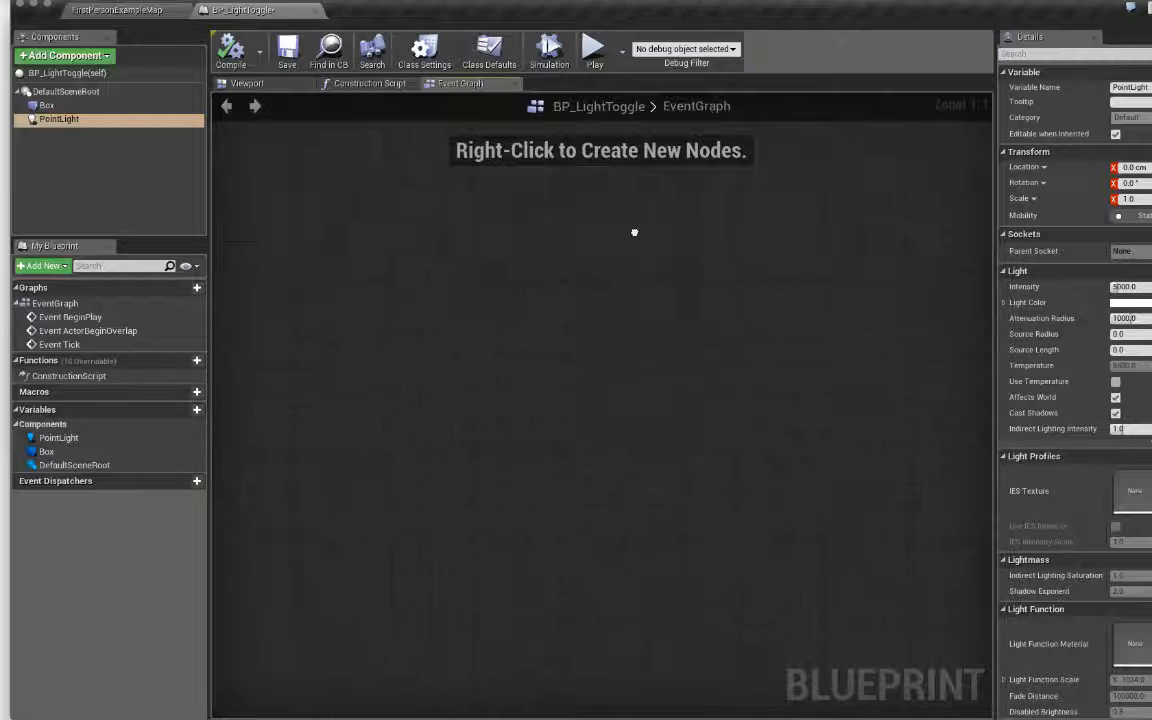
click(121, 106)
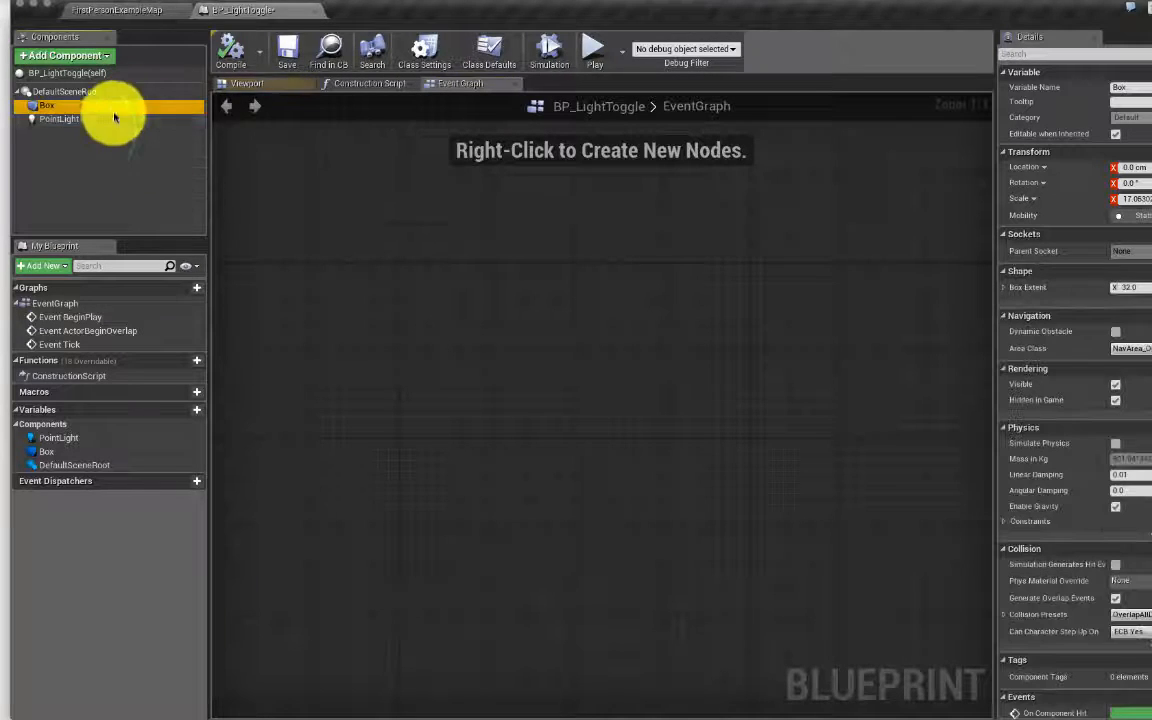
right_click(52, 106)
mouse_move(121, 116)
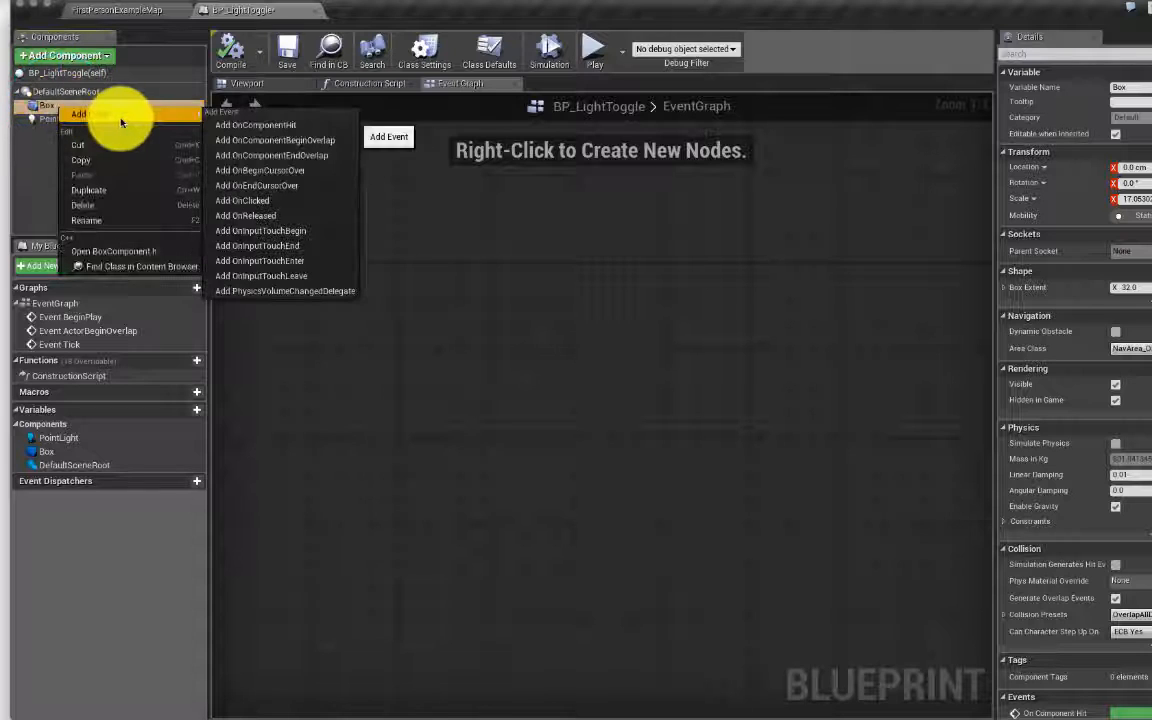
click(335, 141)
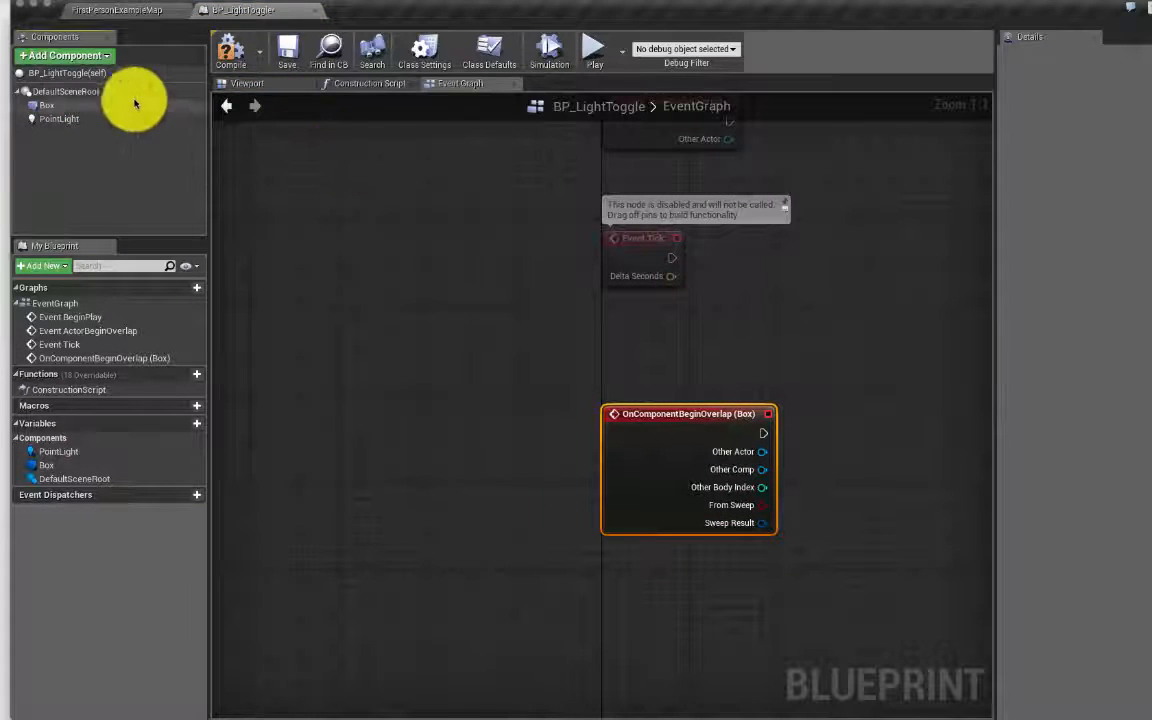
click(66, 105)
right_click(68, 108)
mouse_move(175, 110)
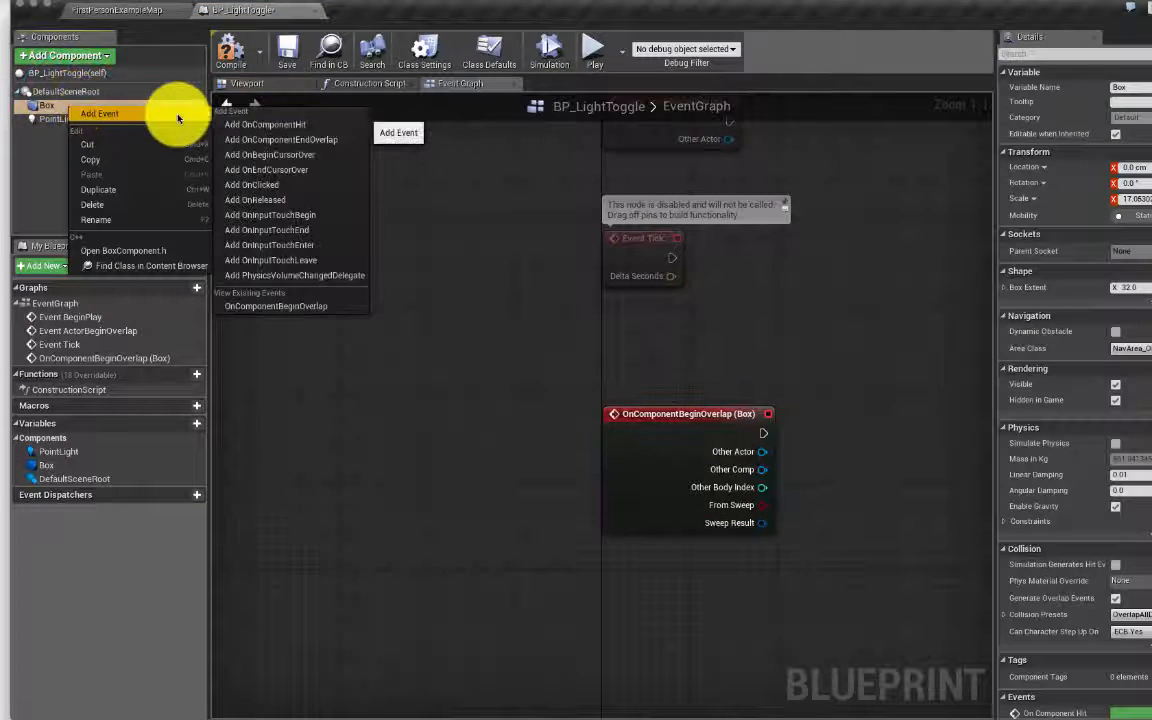
click(334, 142)
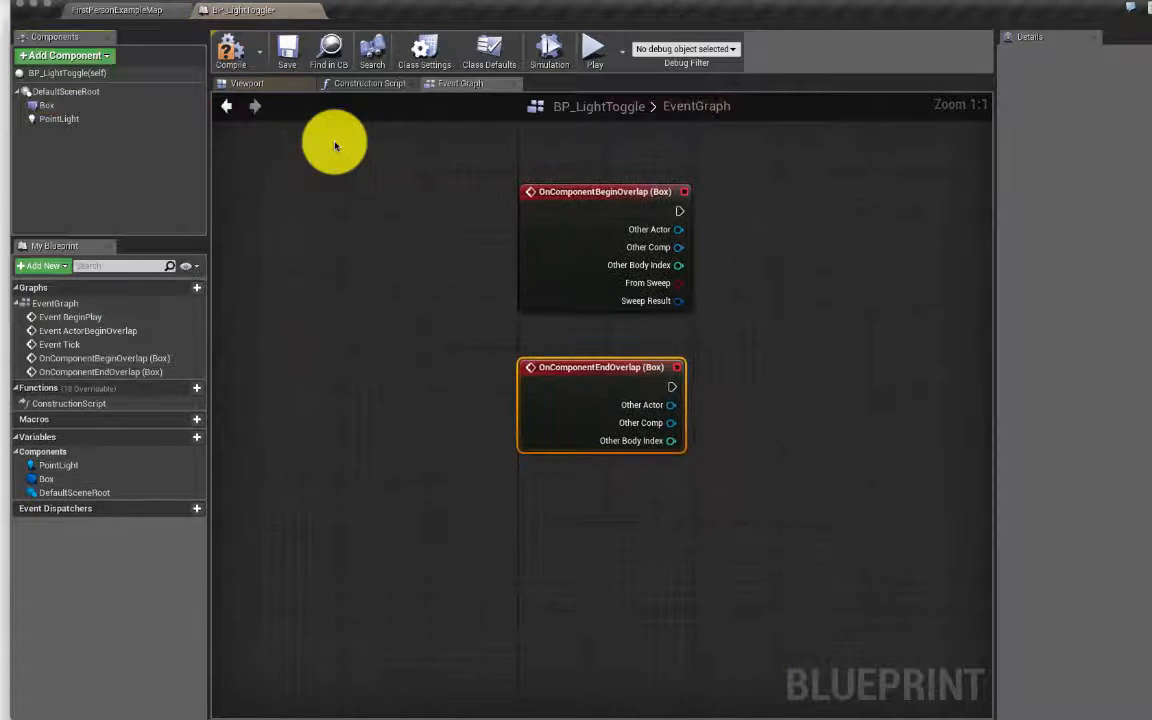
Step: Drag a Point Light reference into the event graph and pull a wire from its output
click(40, 116)
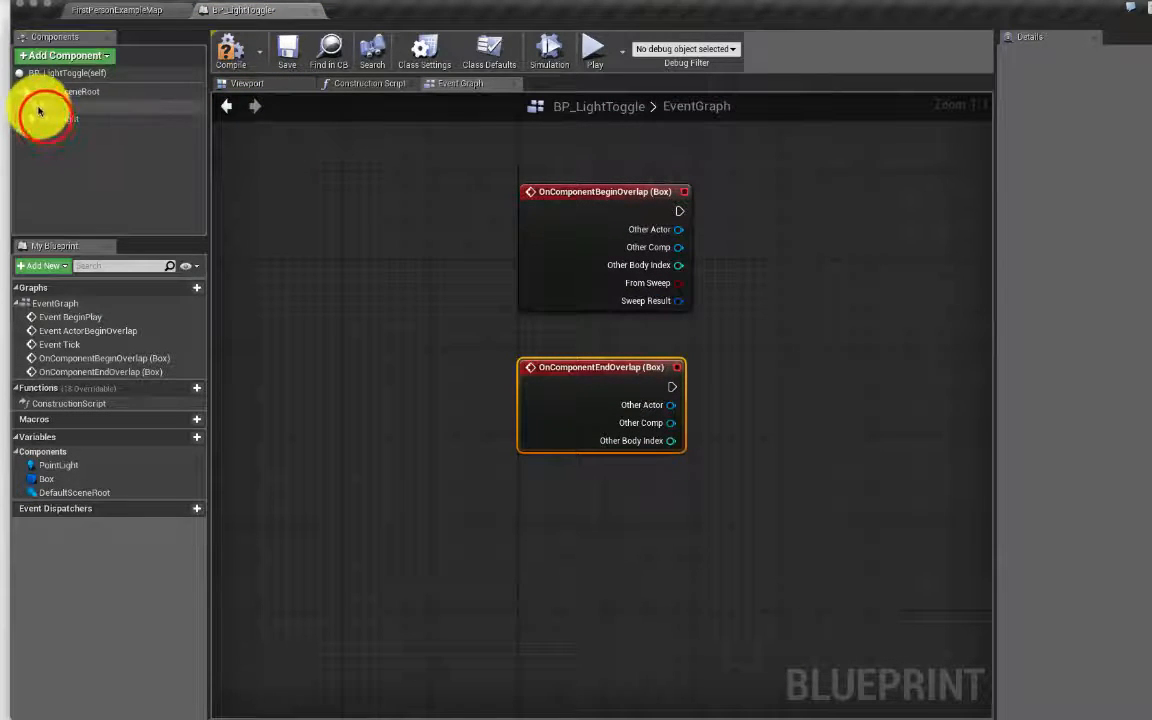
drag(46, 116, 751, 298)
right_drag(777, 268, 658, 260)
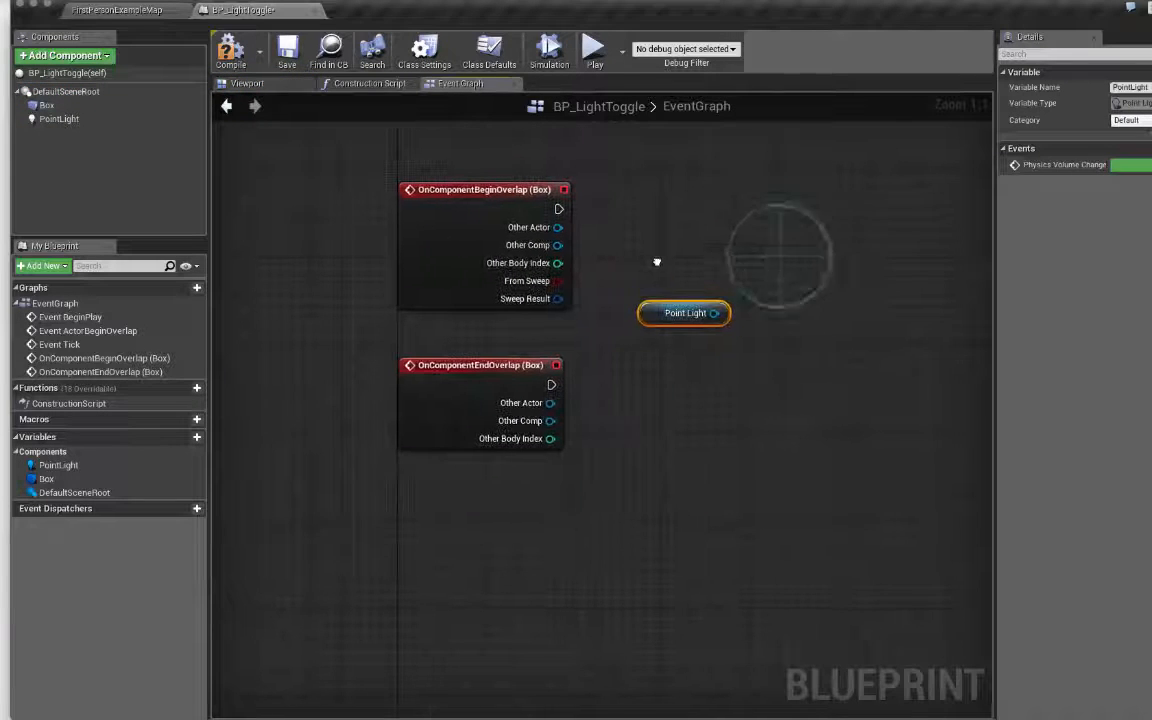
right_click(797, 246)
mouse_move(714, 313)
mouse_down()
mouse_move(792, 275)
mouse_move(746, 278)
mouse_move(709, 311)
mouse_up()
click(712, 314)
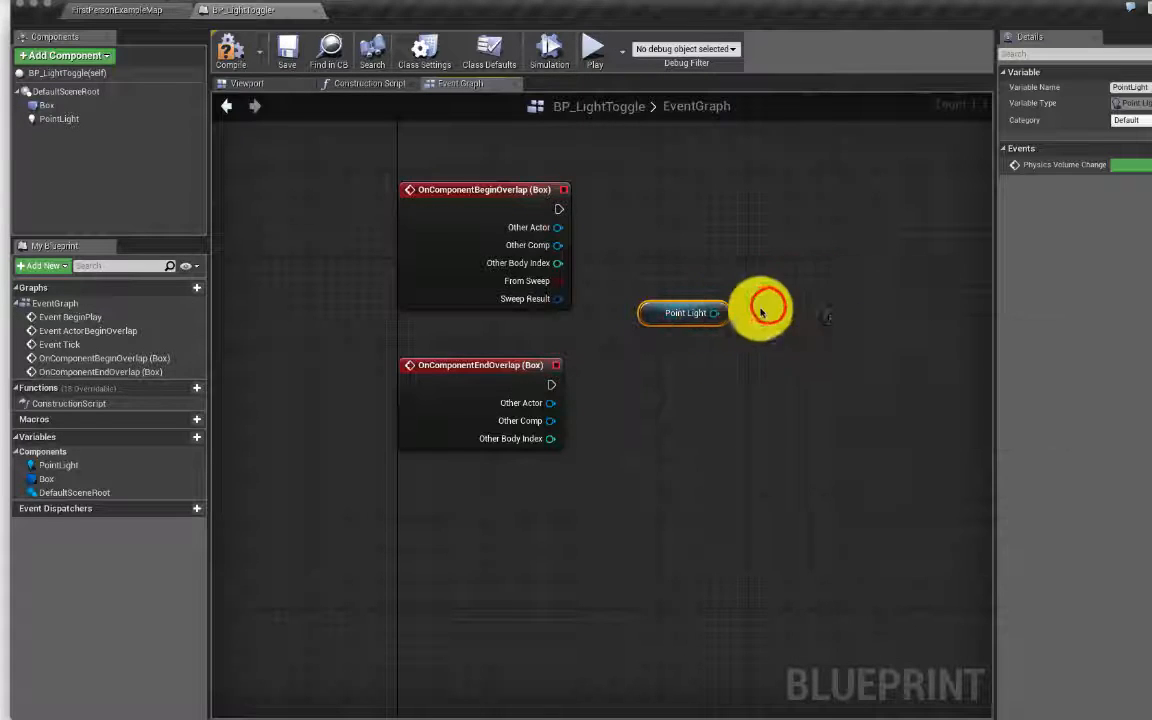
drag(704, 310, 840, 328)
Step: Add a 'toggle' Toggle Visibility node on Point Light, wired from both Box overlap events
text(tog)
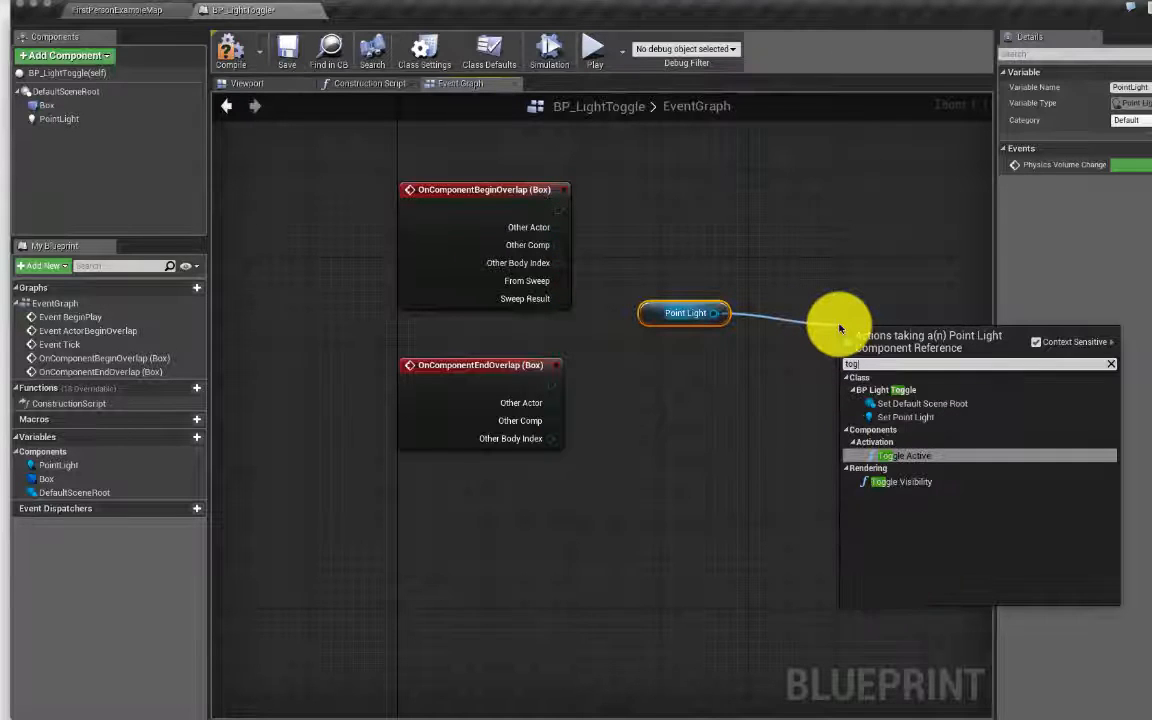
text(gle)
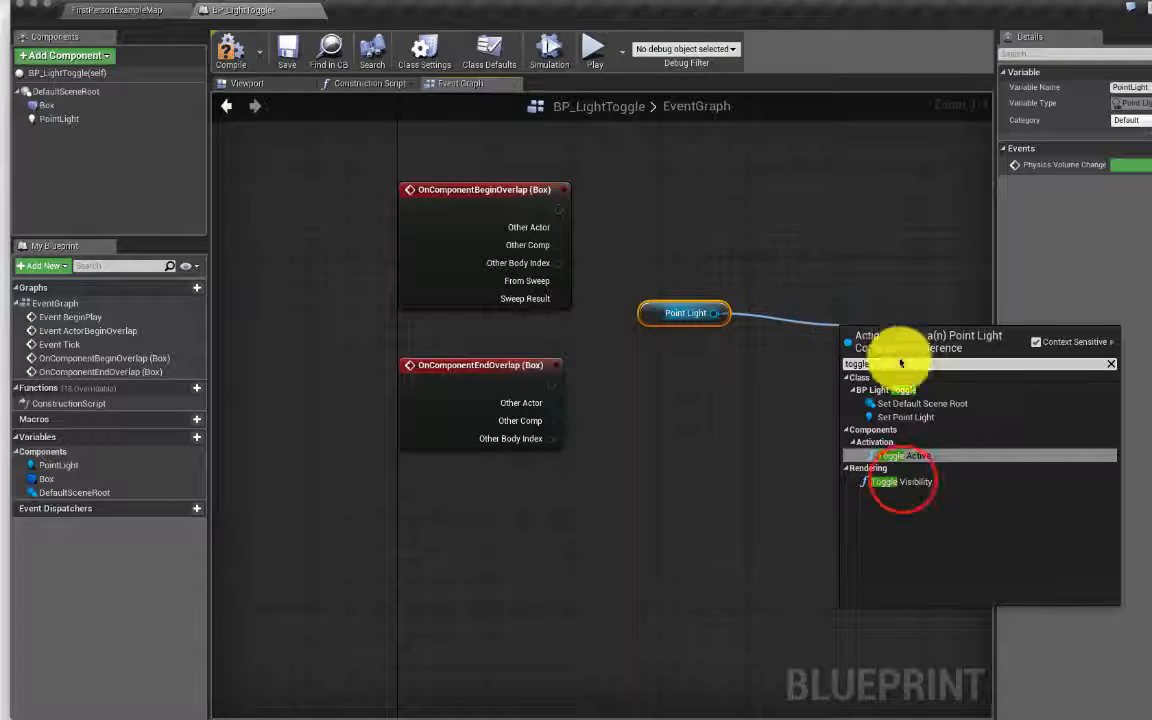
click(900, 481)
drag(892, 364, 881, 299)
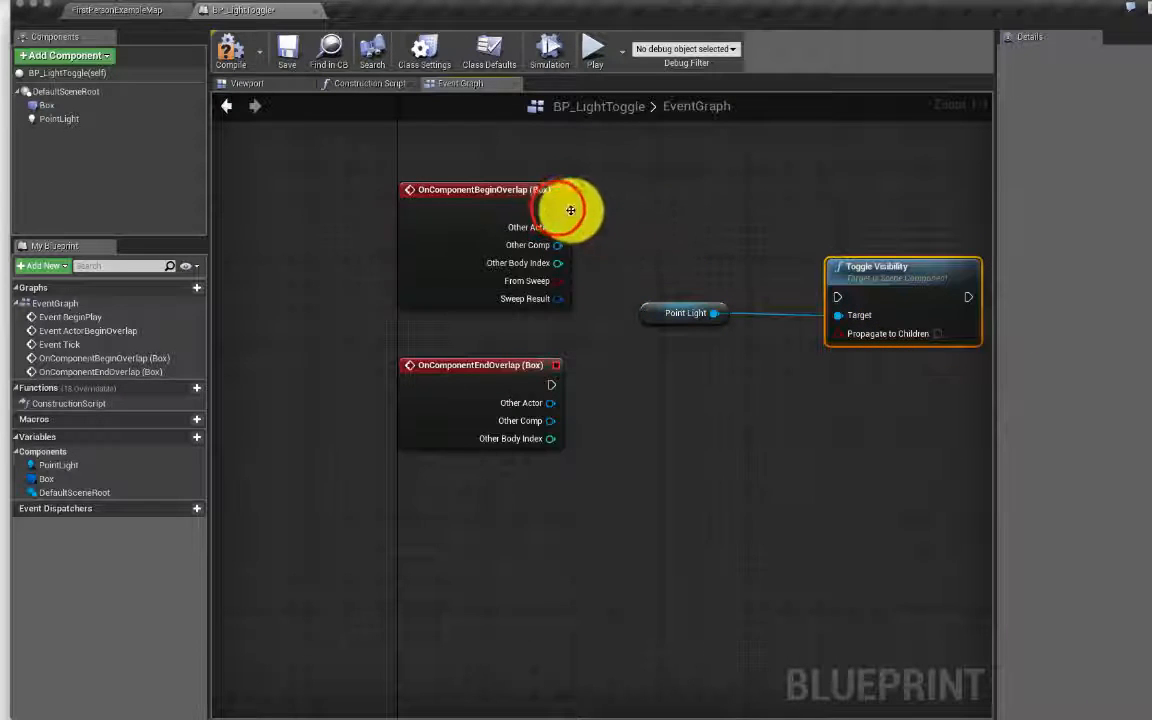
drag(559, 209, 836, 291)
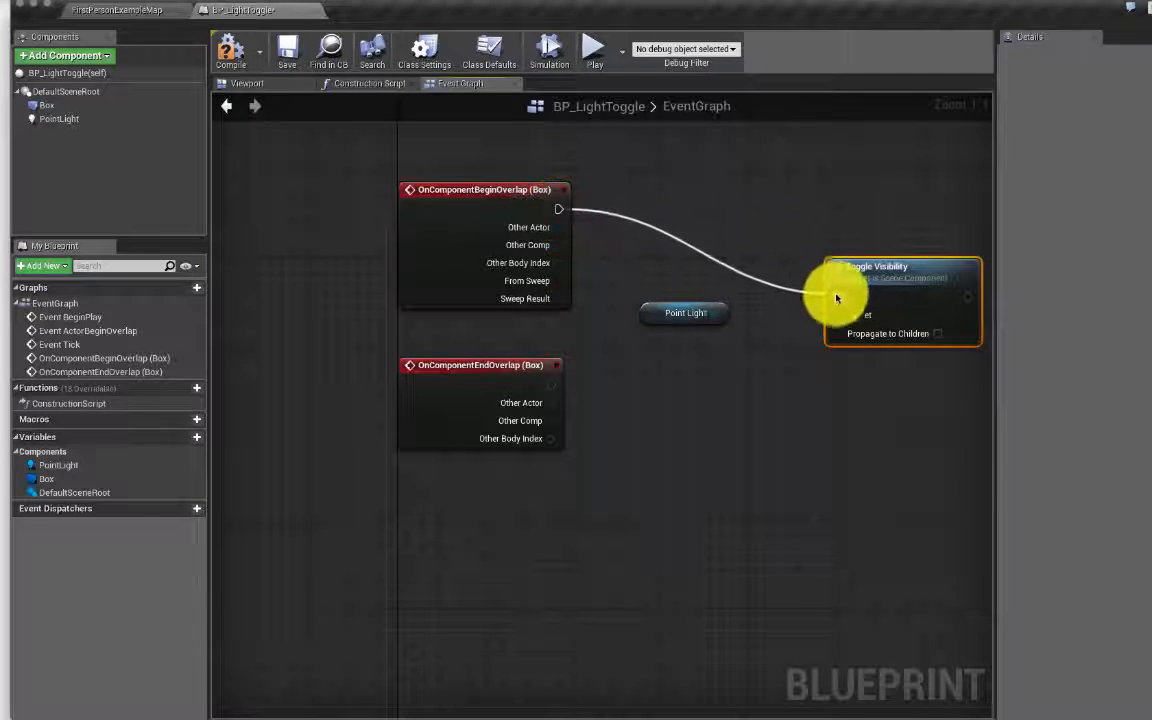
drag(551, 383, 845, 305)
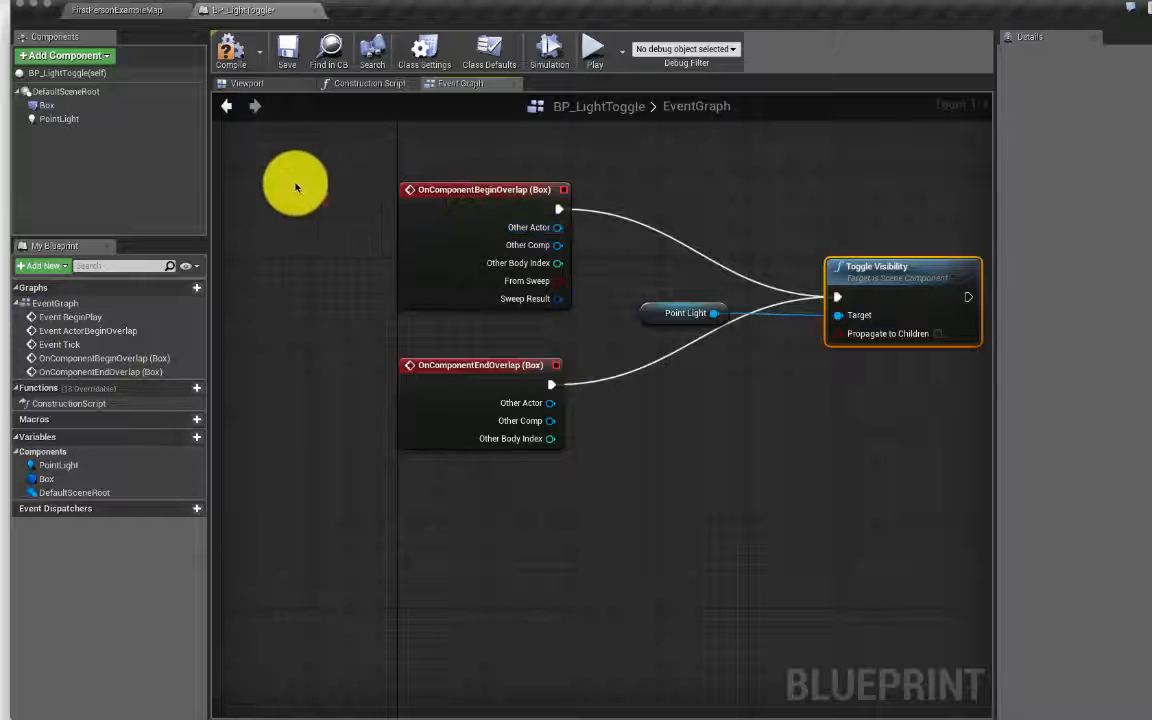
click(44, 117)
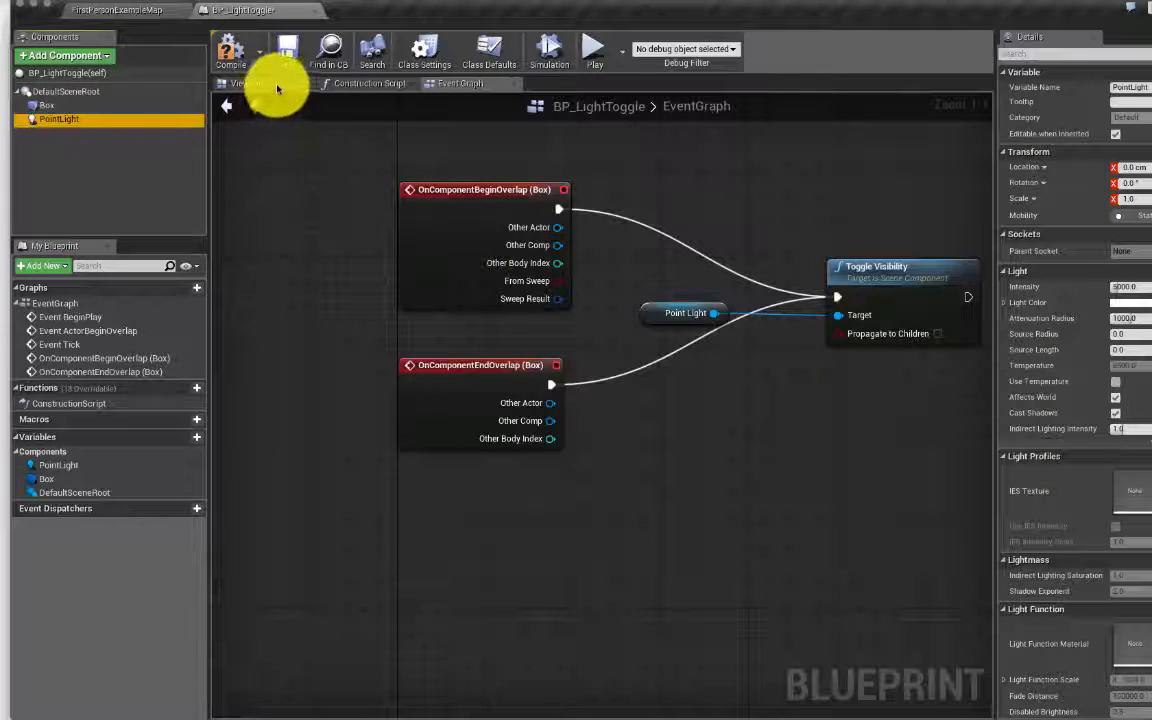
click(58, 121)
drag(50, 121, 655, 422)
scroll(655, 421, down, 1)
drag(733, 381, 681, 482)
key(Delete)
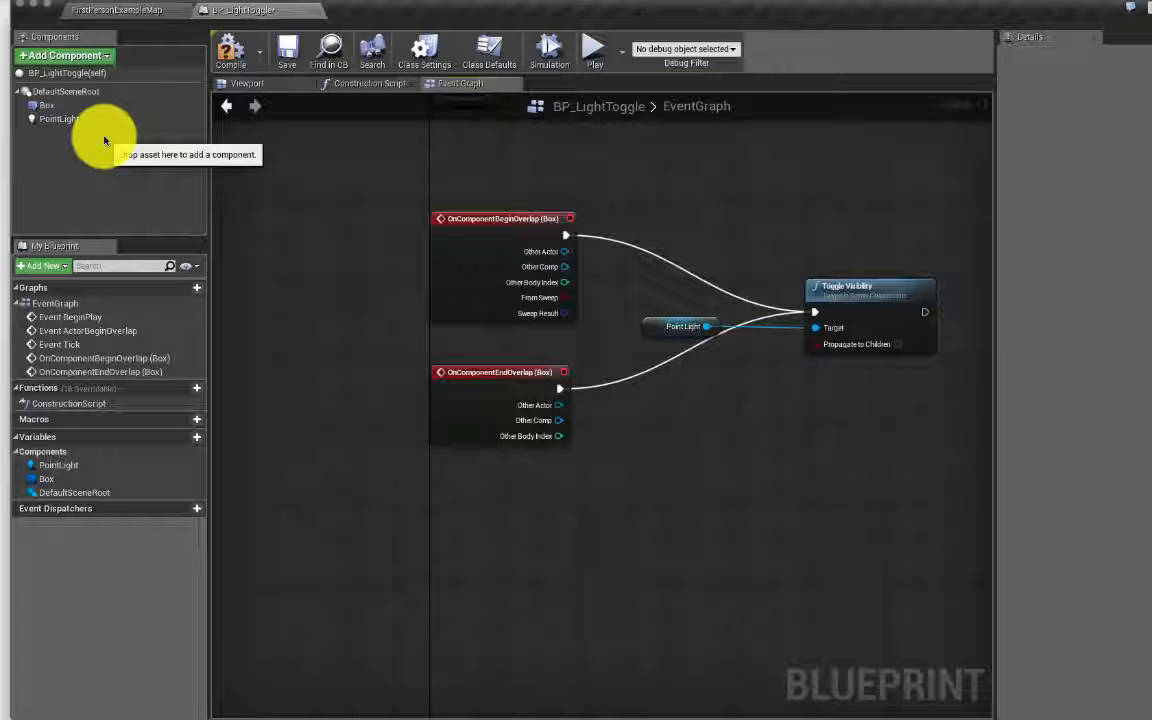
click(300, 0)
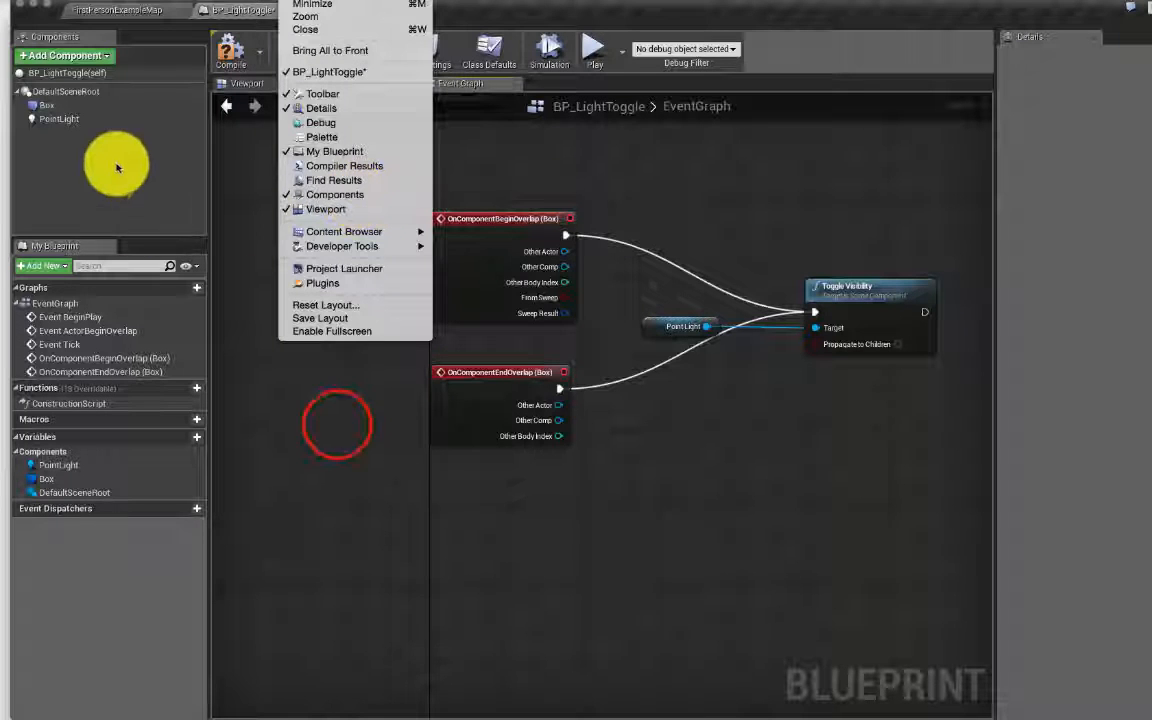
click(337, 425)
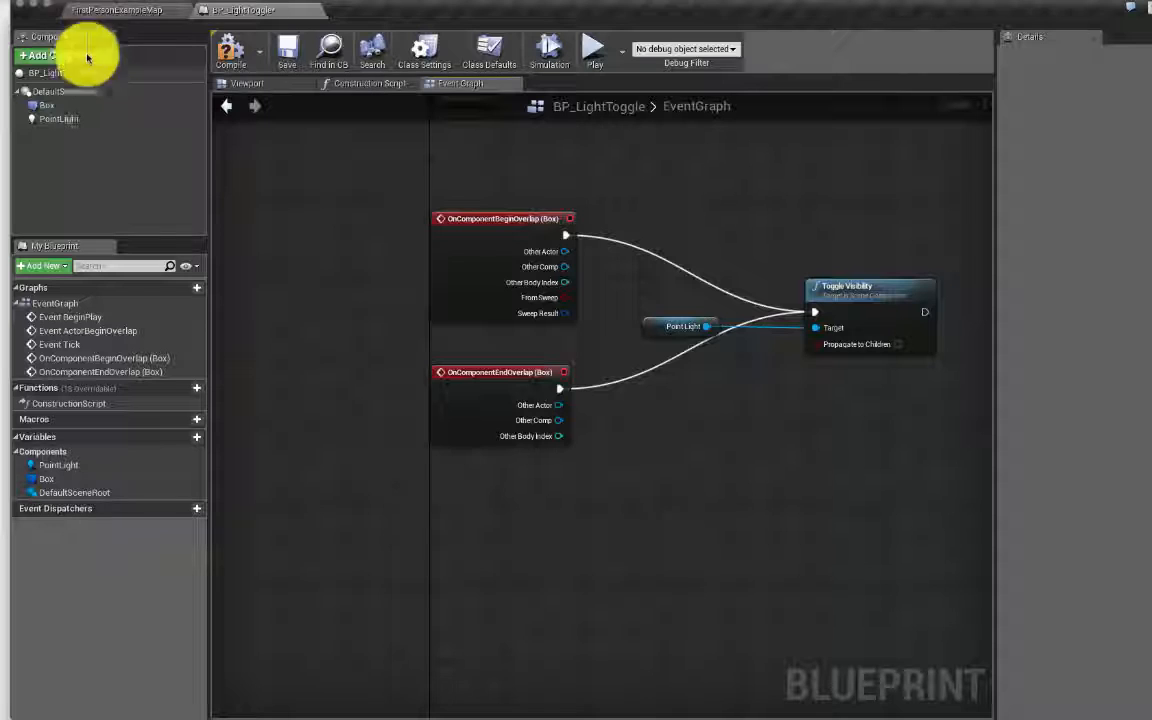
click(60, 120)
click(62, 105)
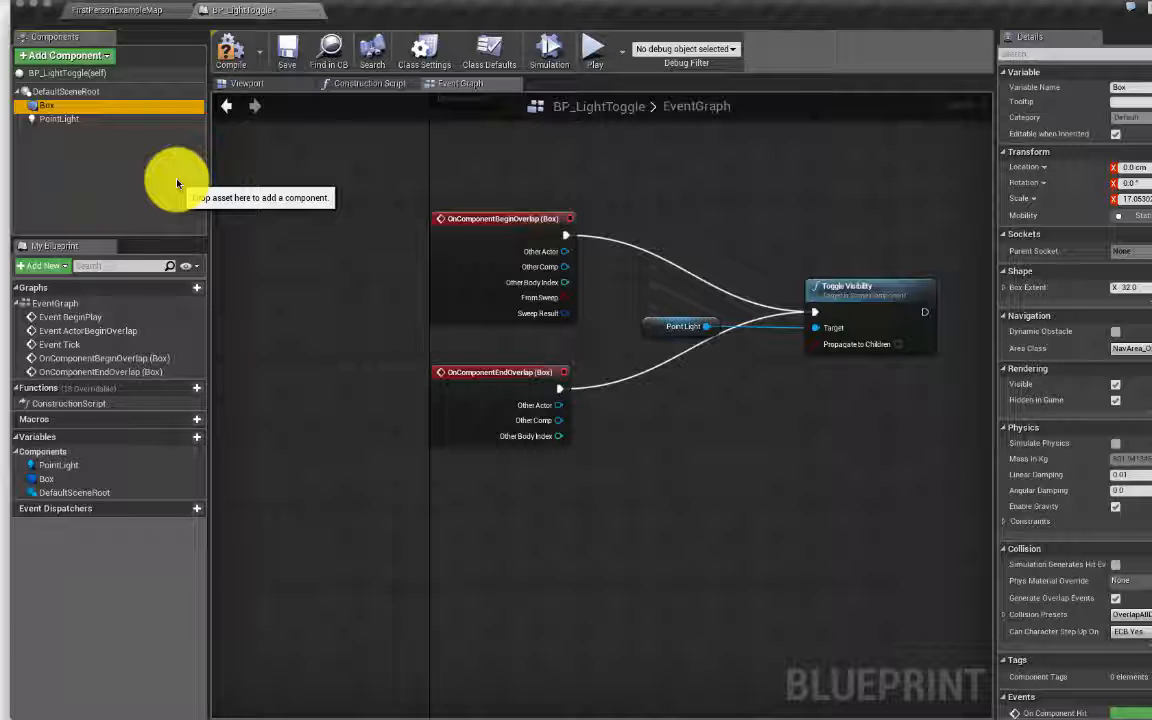
click(326, 216)
right_click(326, 216)
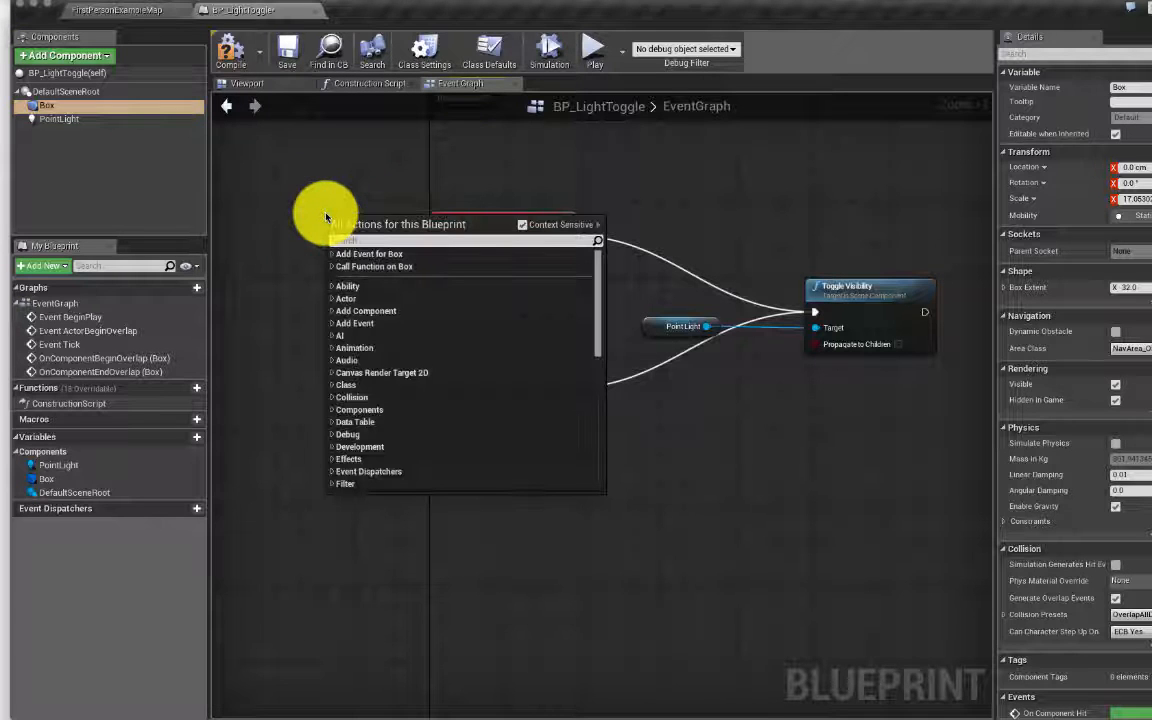
right_click(90, 108)
mouse_move(130, 114)
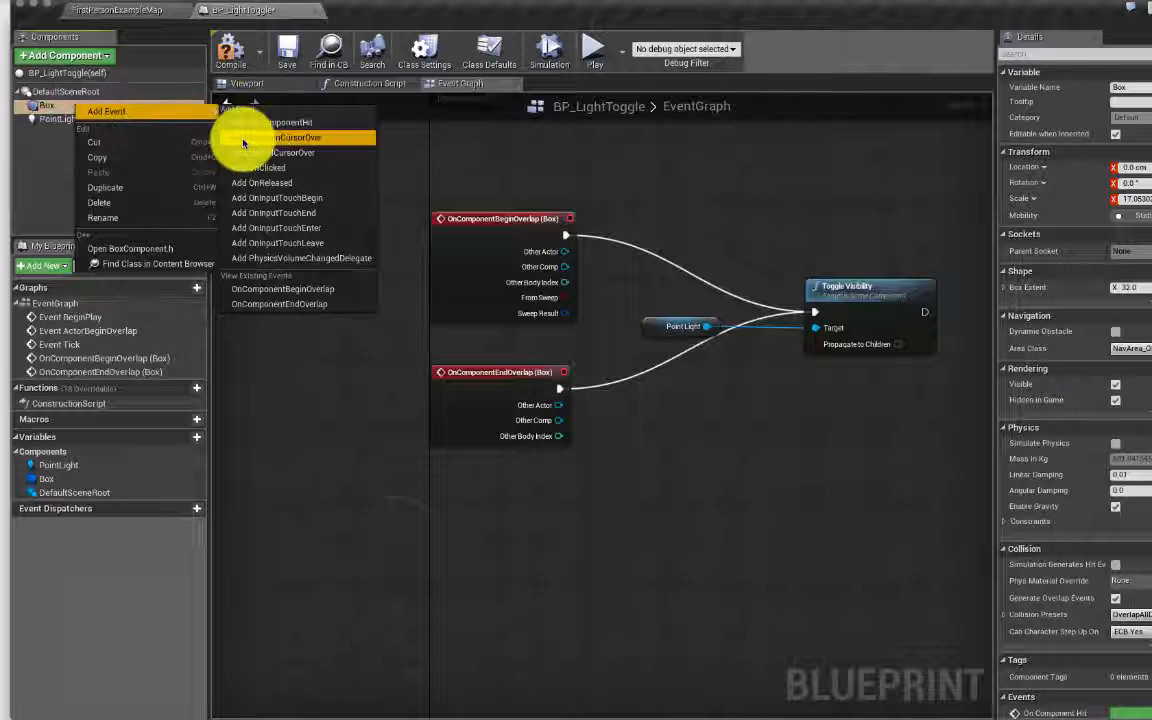
right_click(399, 528)
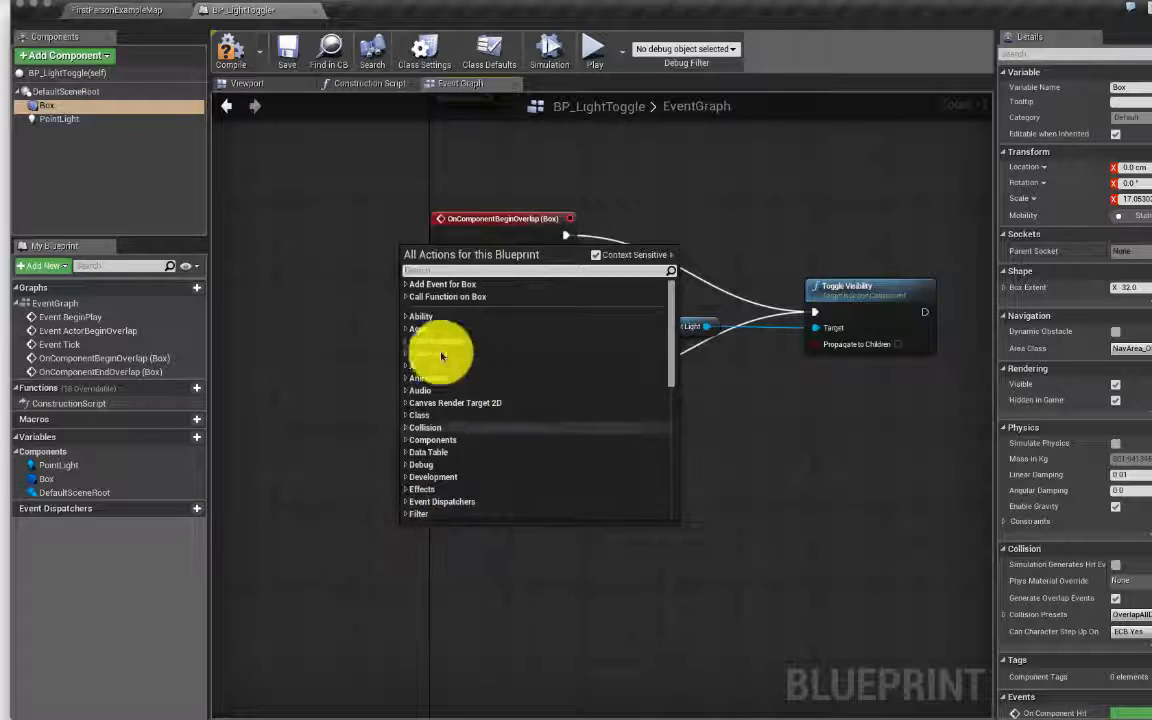
click(405, 285)
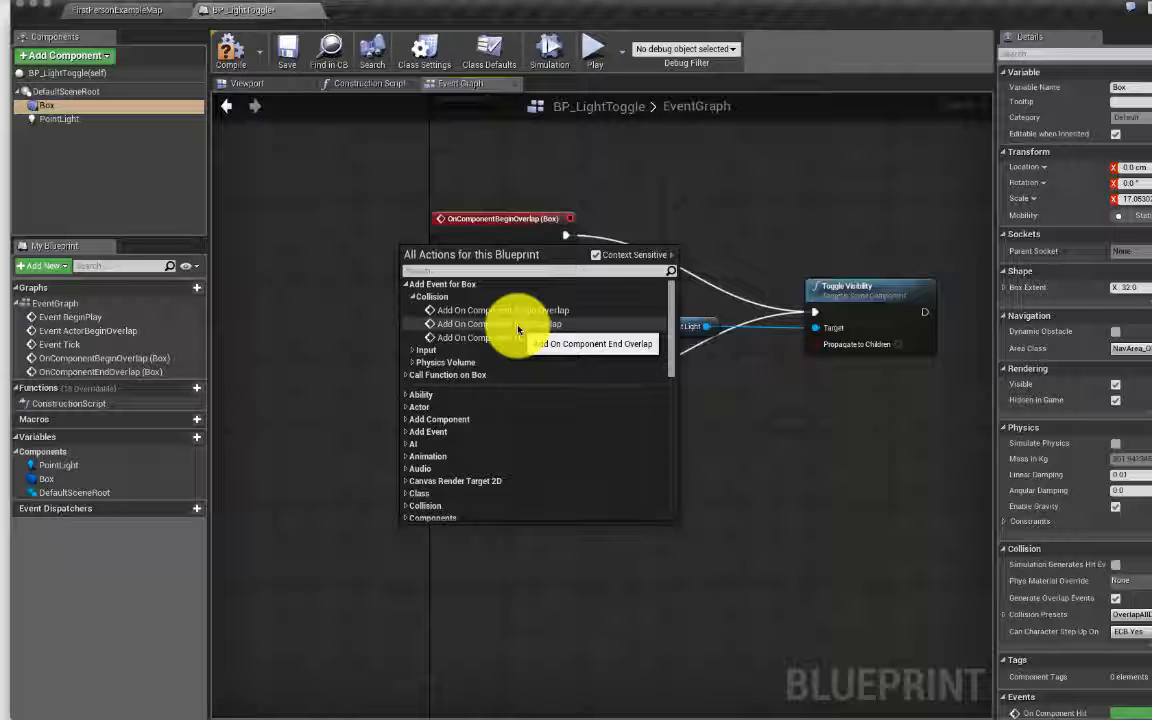
click(518, 330)
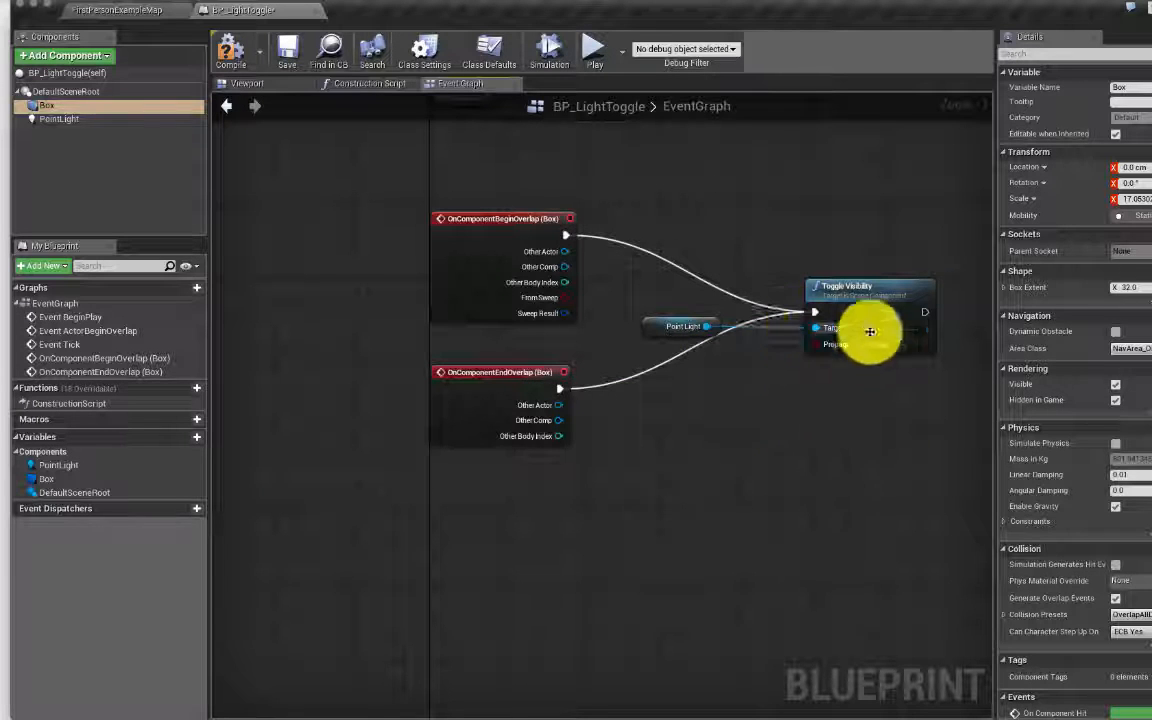
drag(707, 326, 817, 455)
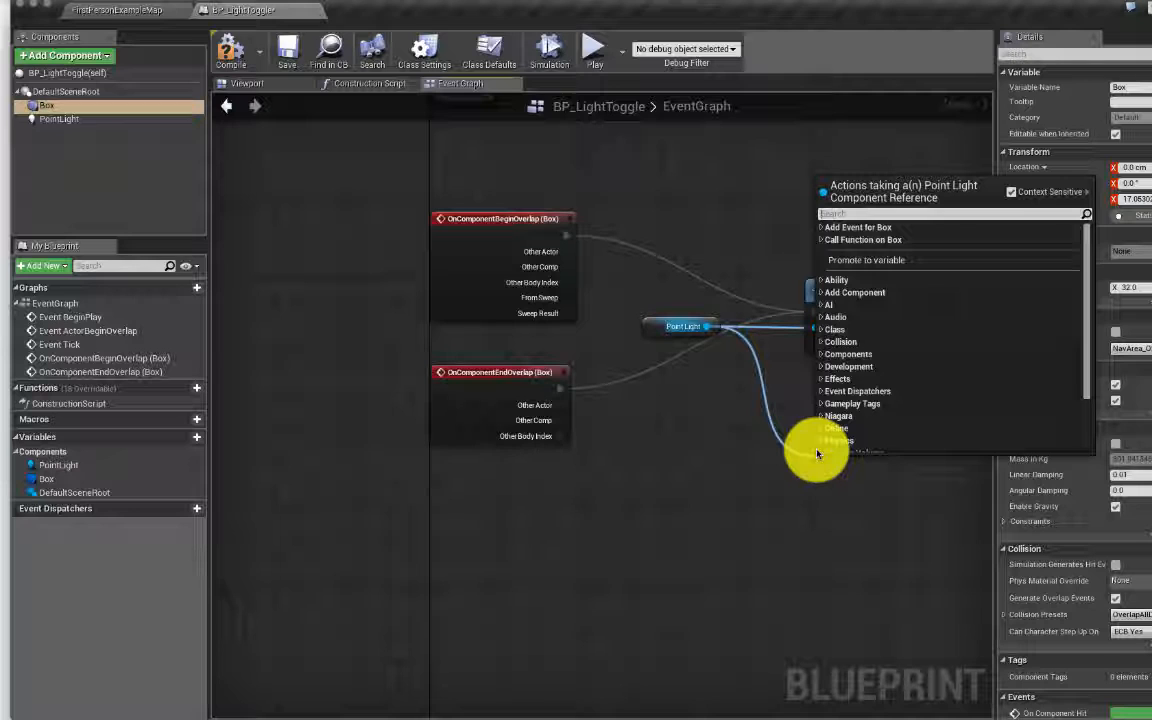
text(toggle)
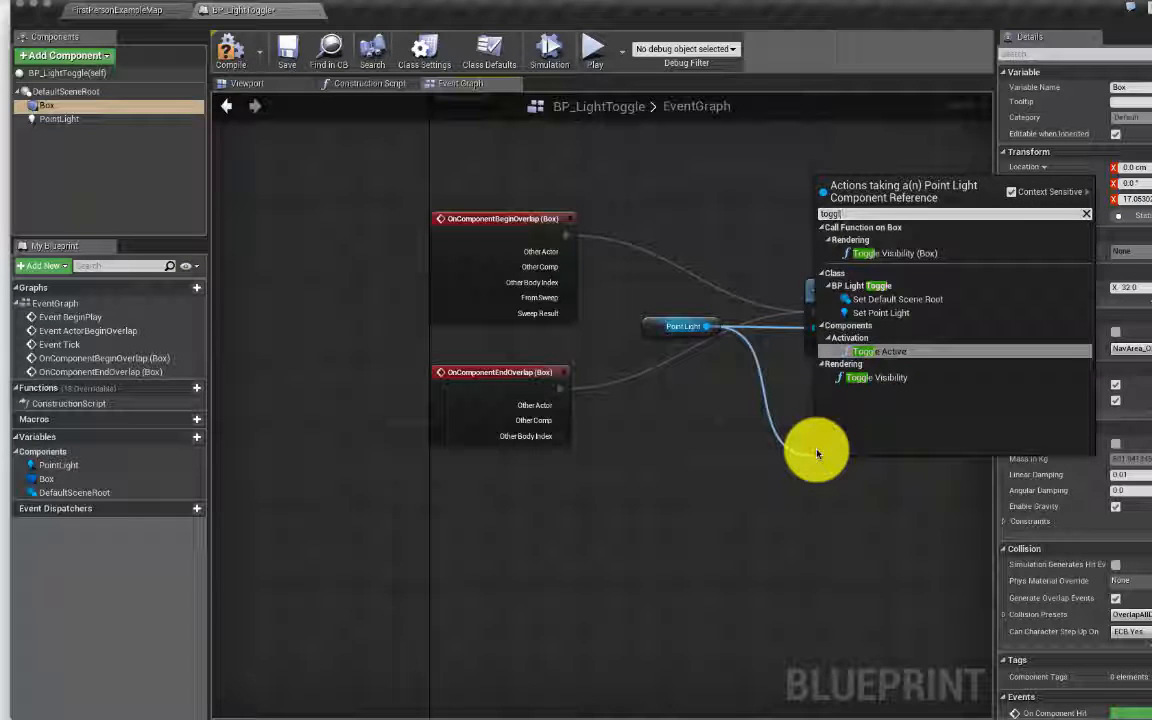
key(Down)
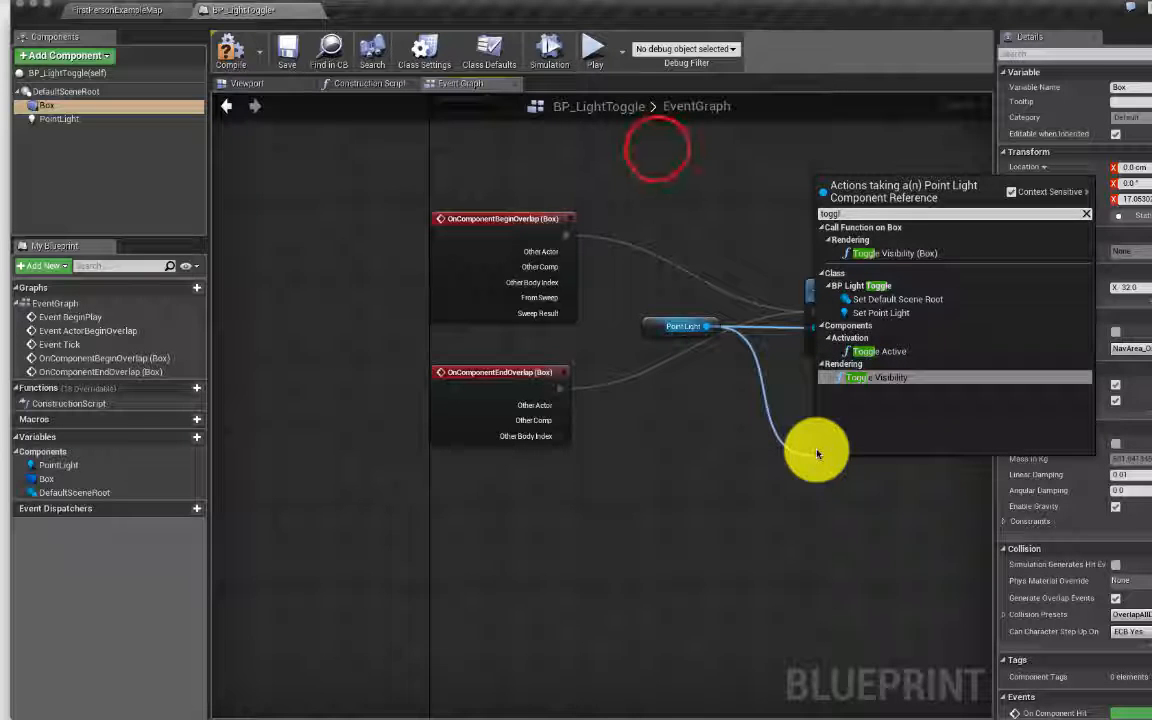
key(Return)
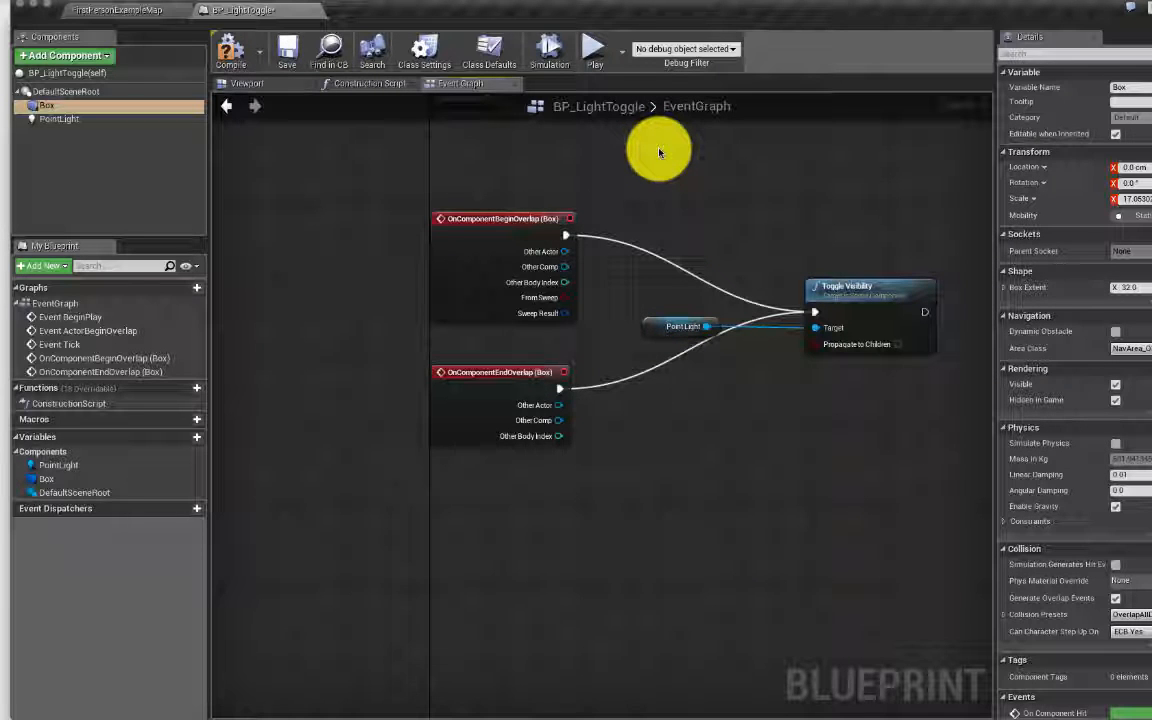
click(878, 287)
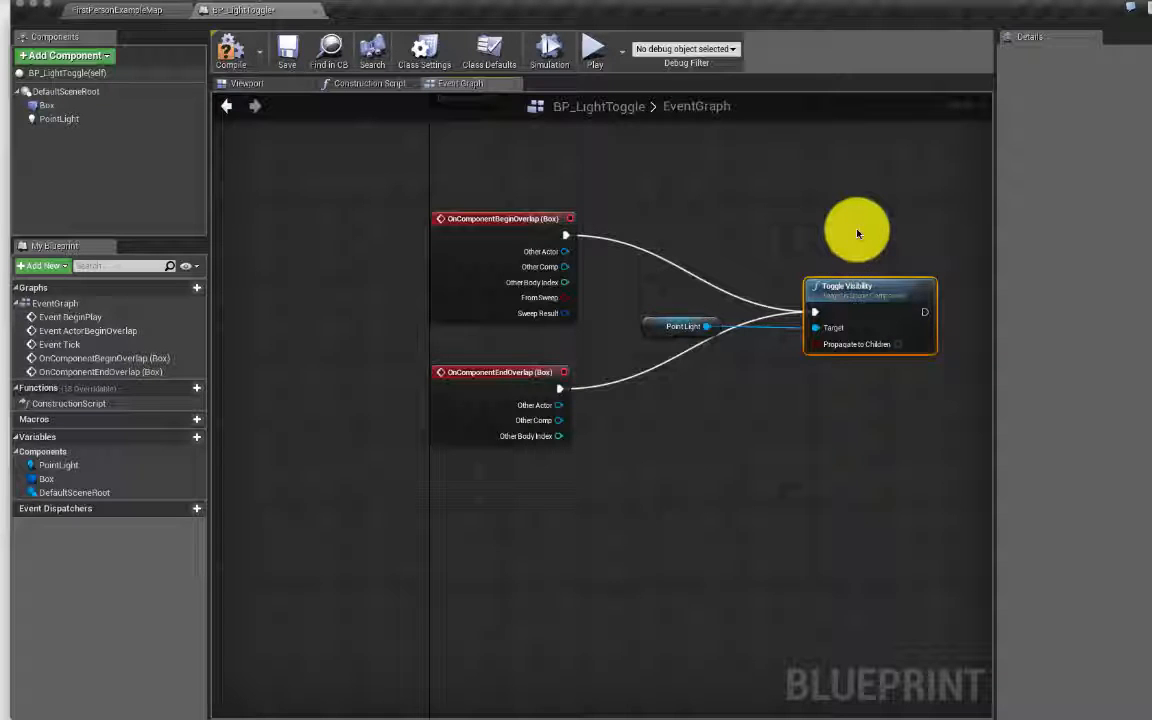
Step: Compile BP_LightToggle and save it
scroll(874, 288, down, 5)
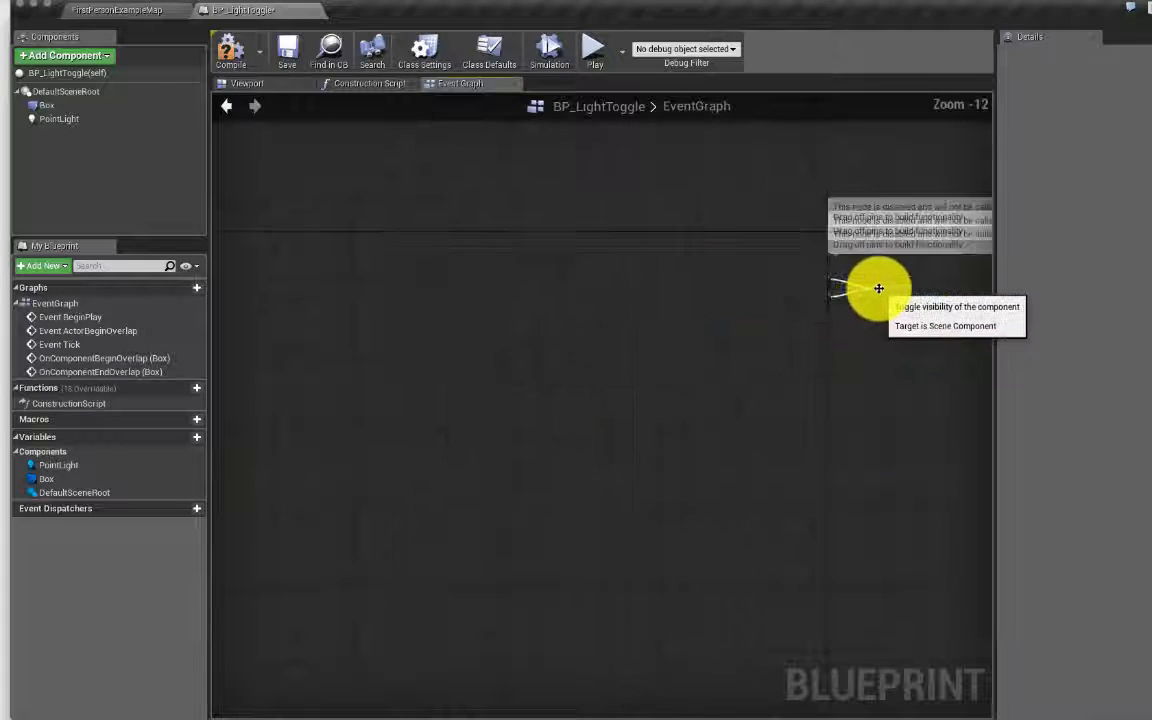
scroll(878, 289, up, 6)
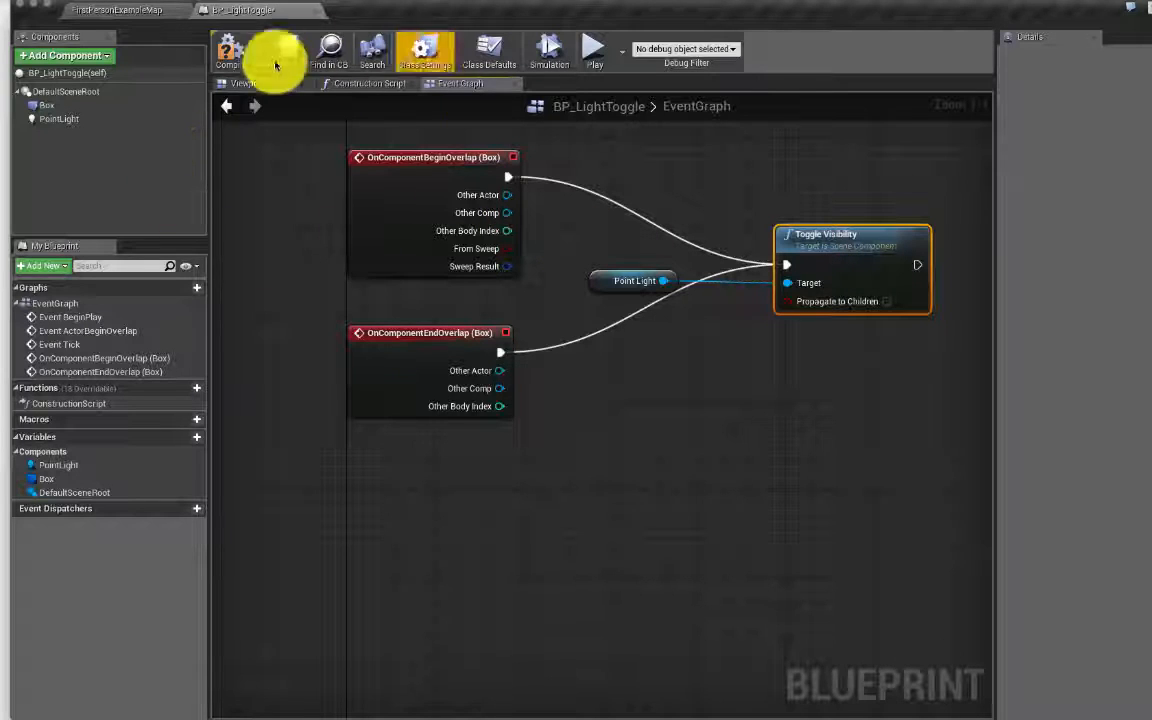
click(229, 50)
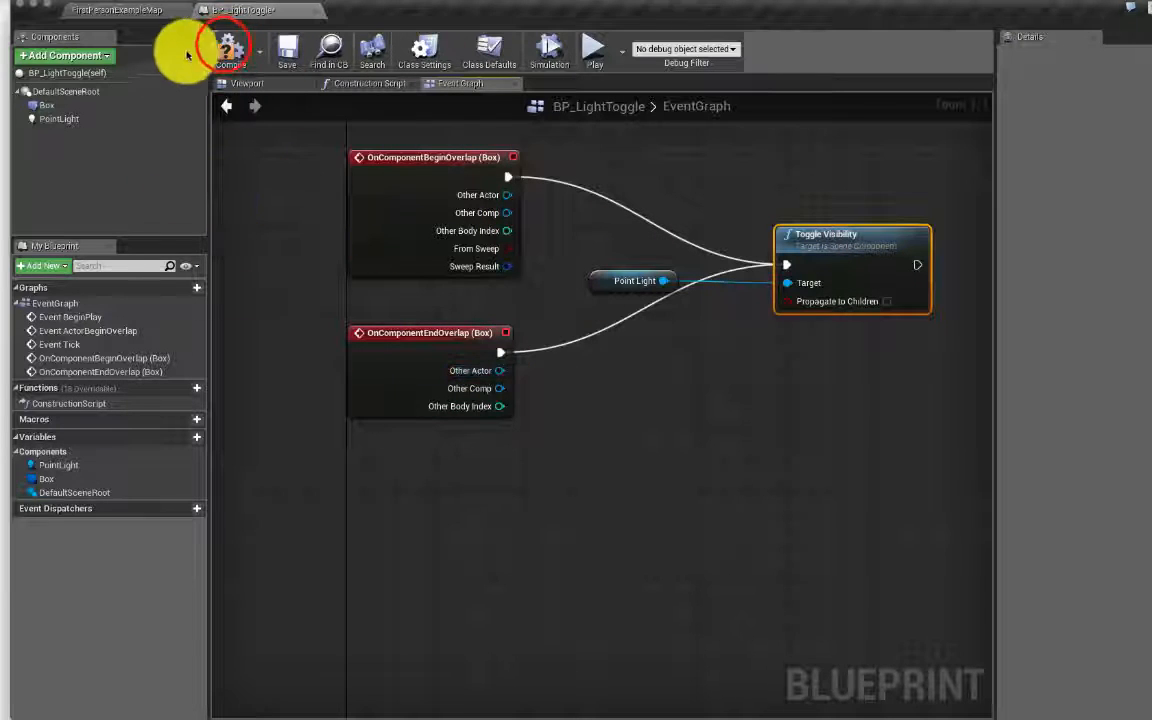
click(289, 46)
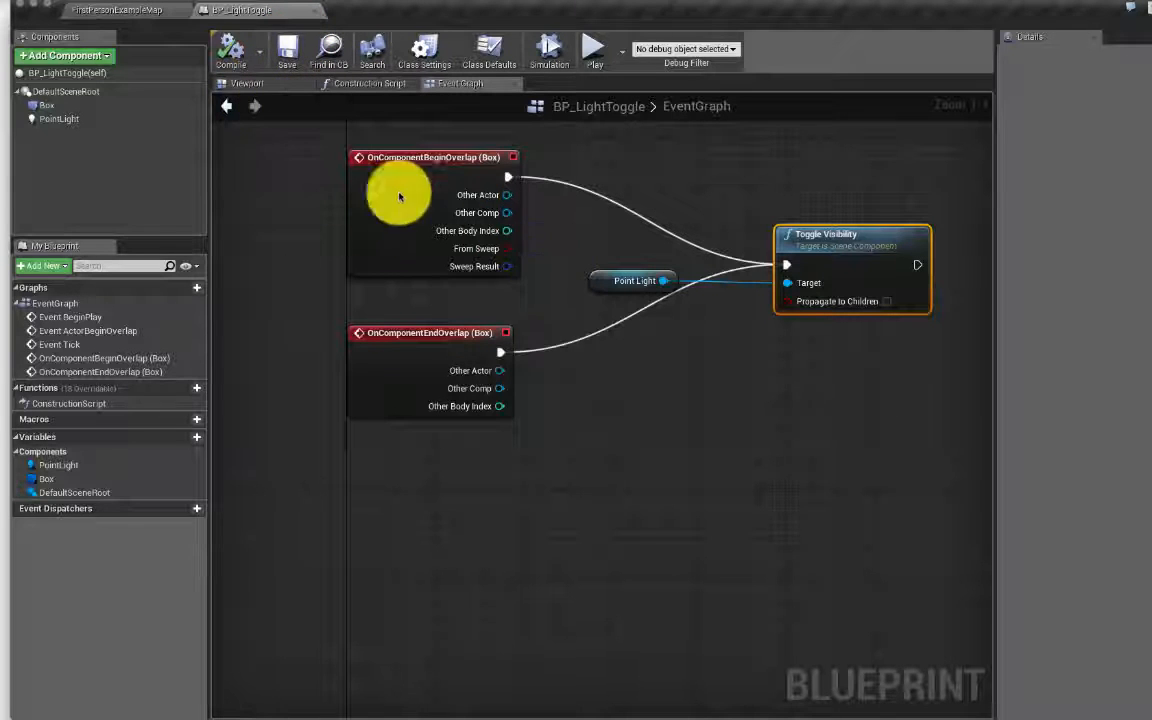
Step: Lower the PointLight intensity to about 2744 and set its colour's red value to 0
click(72, 119)
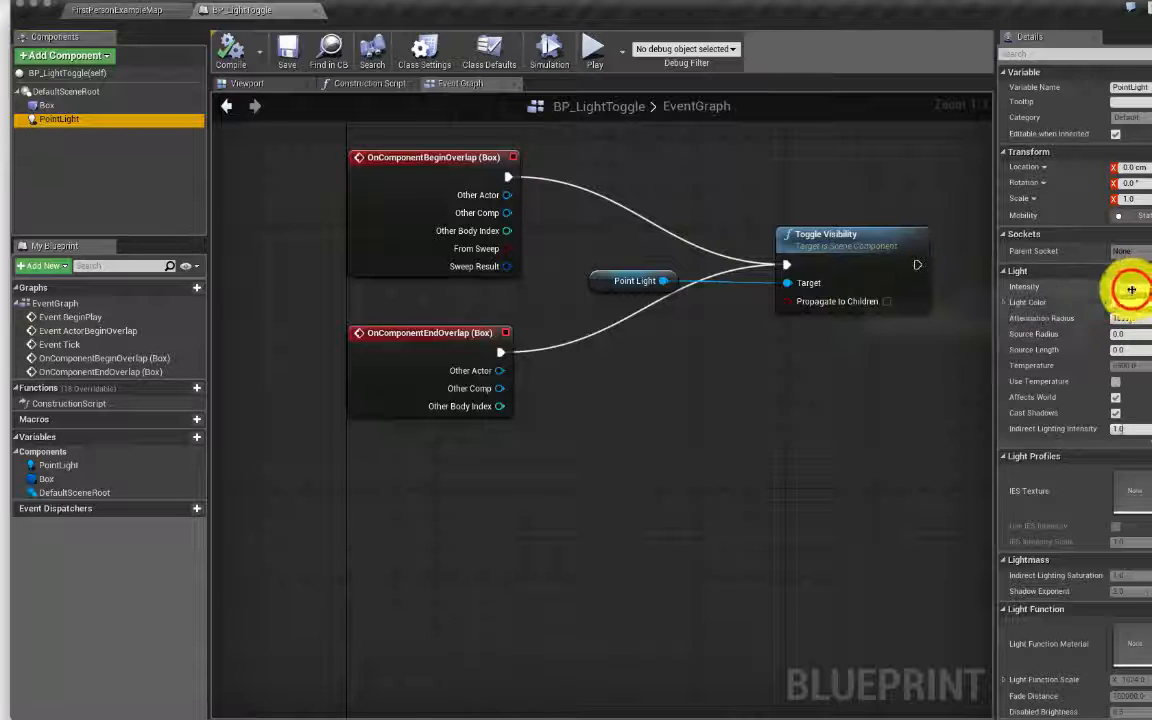
drag(1126, 288, 1133, 286)
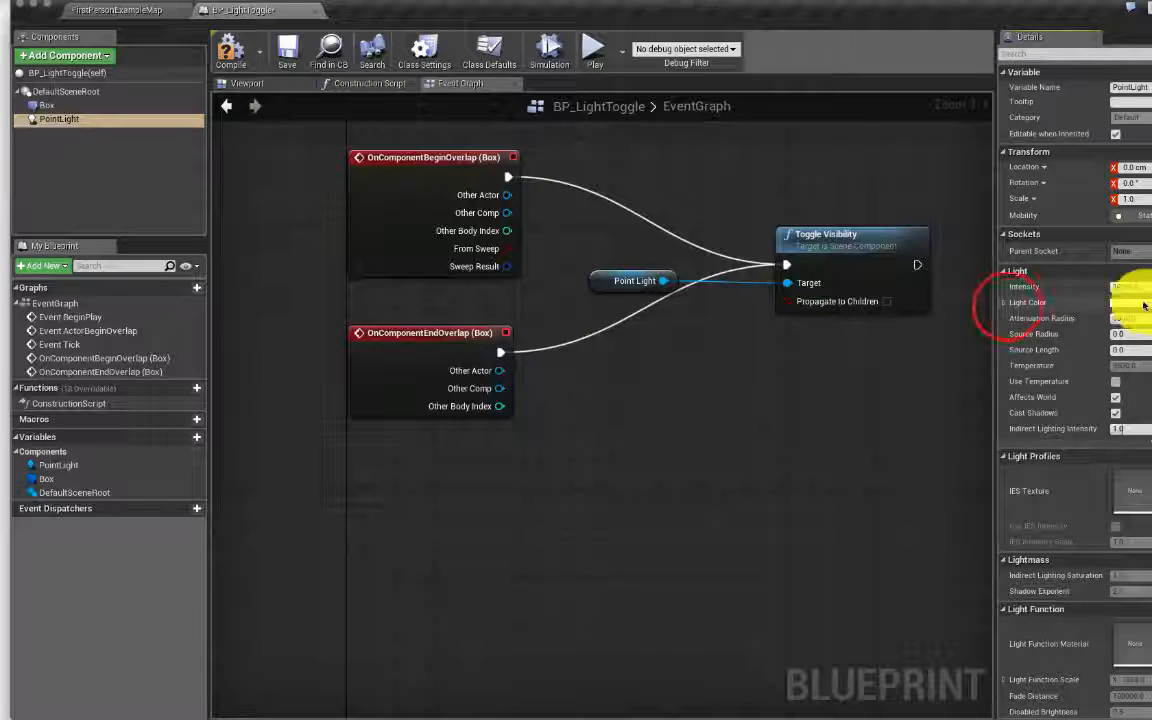
click(1005, 303)
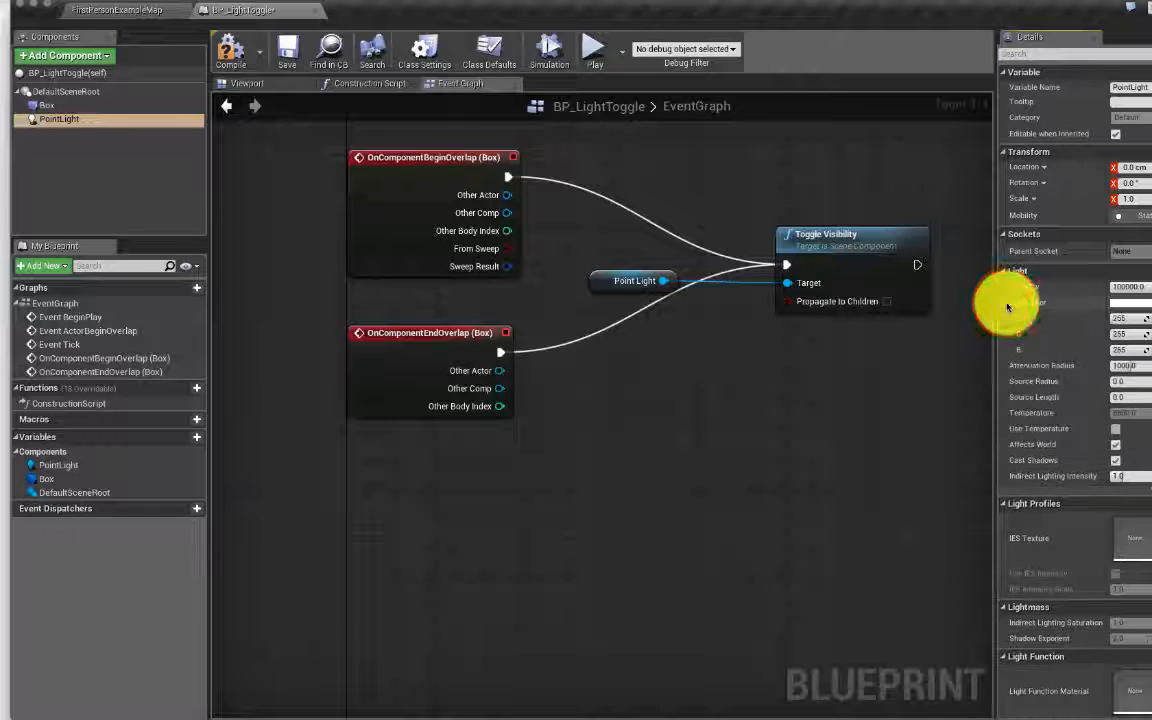
click(1124, 315)
click(1121, 318)
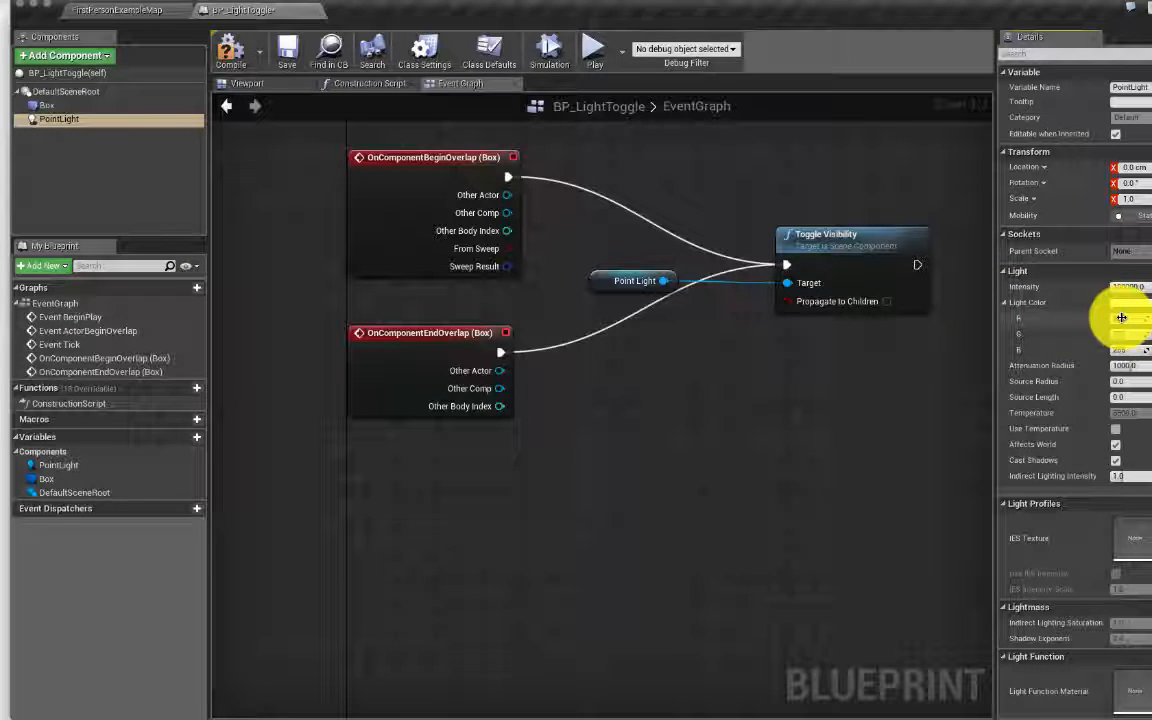
drag(1121, 318, 1080, 322)
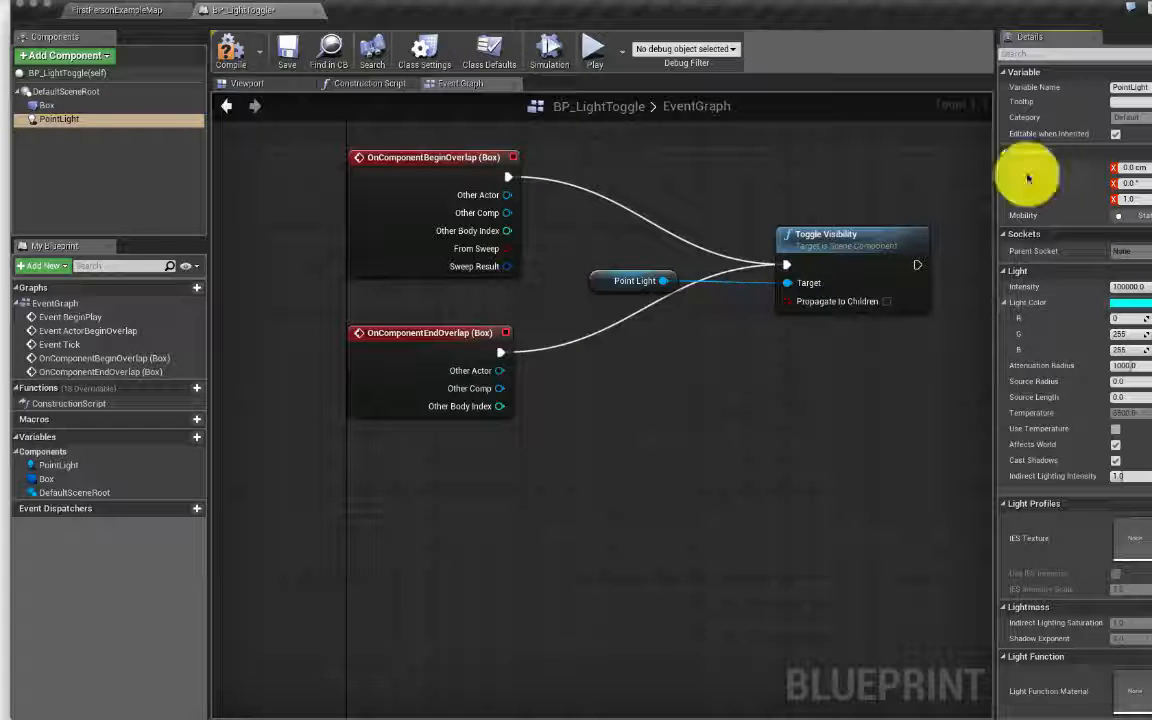
Step: Compile the Blueprint, glance at FirstPersonExampleMap, and return to the BP_LightToggle graph
click(228, 50)
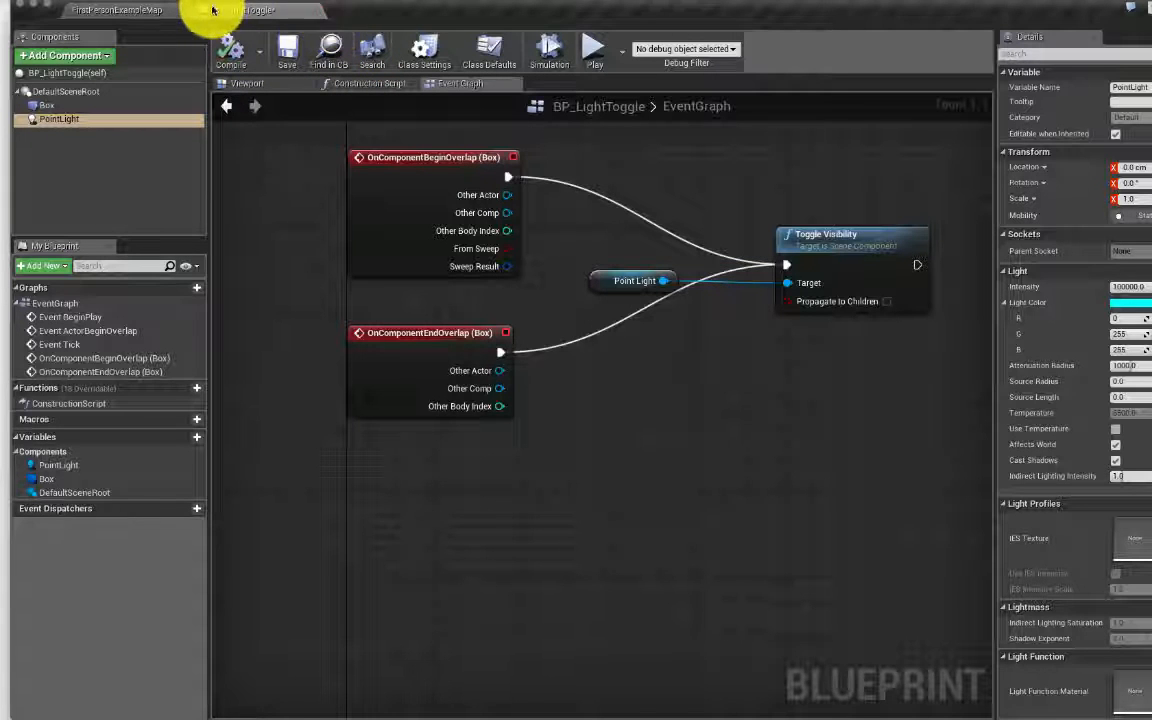
click(125, 10)
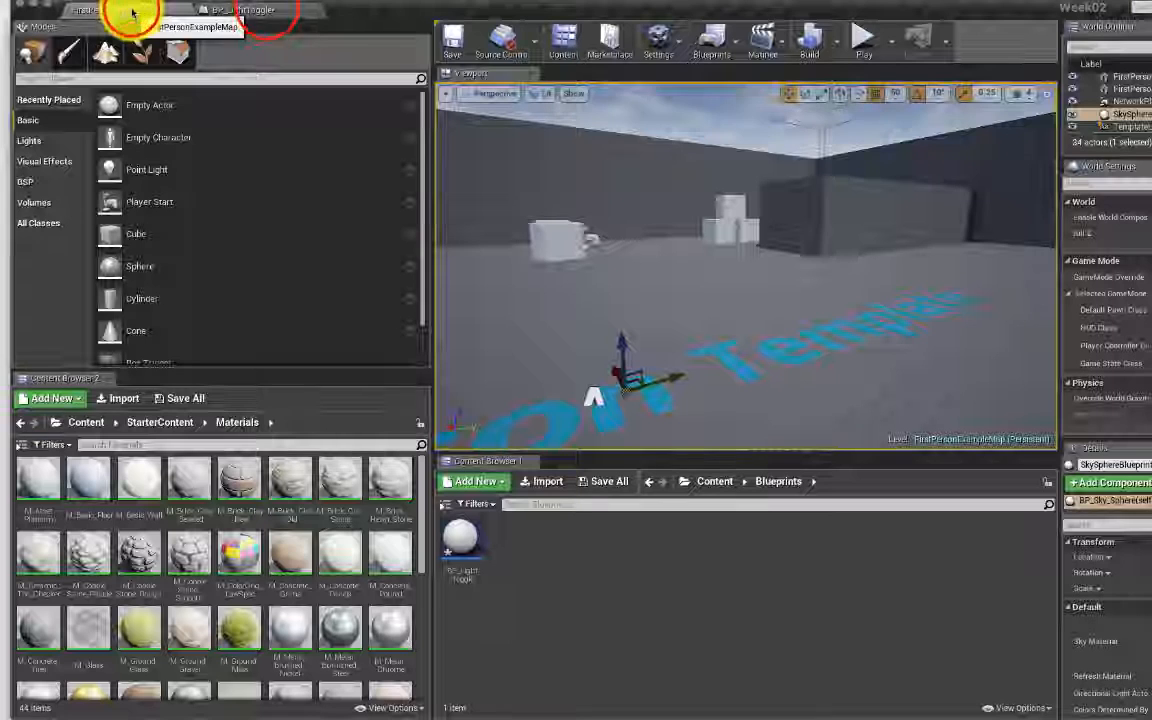
click(250, 10)
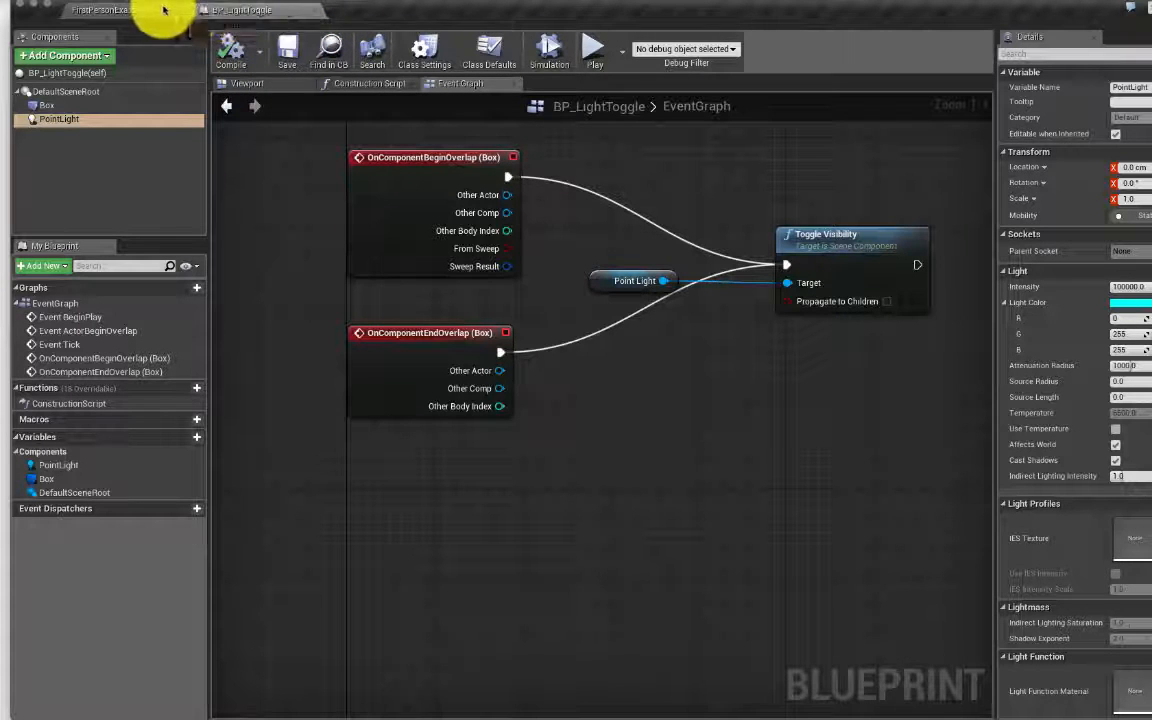
right_drag(564, 170, 554, 245)
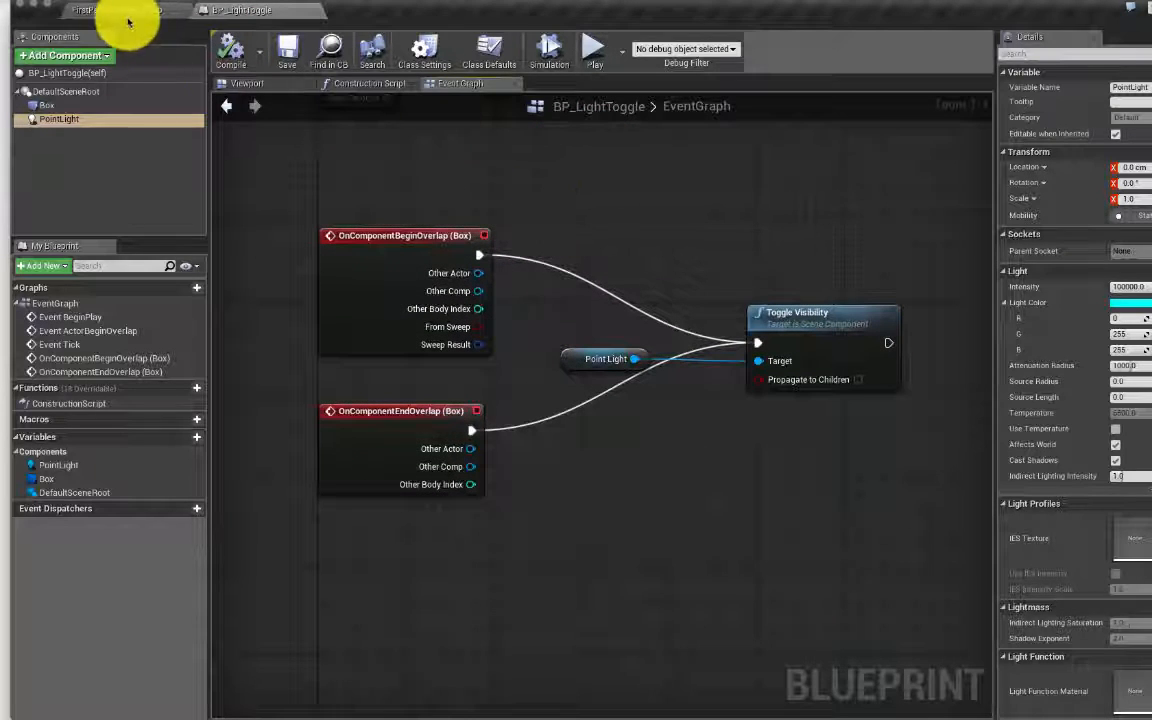
click(590, 190)
click(590, 194)
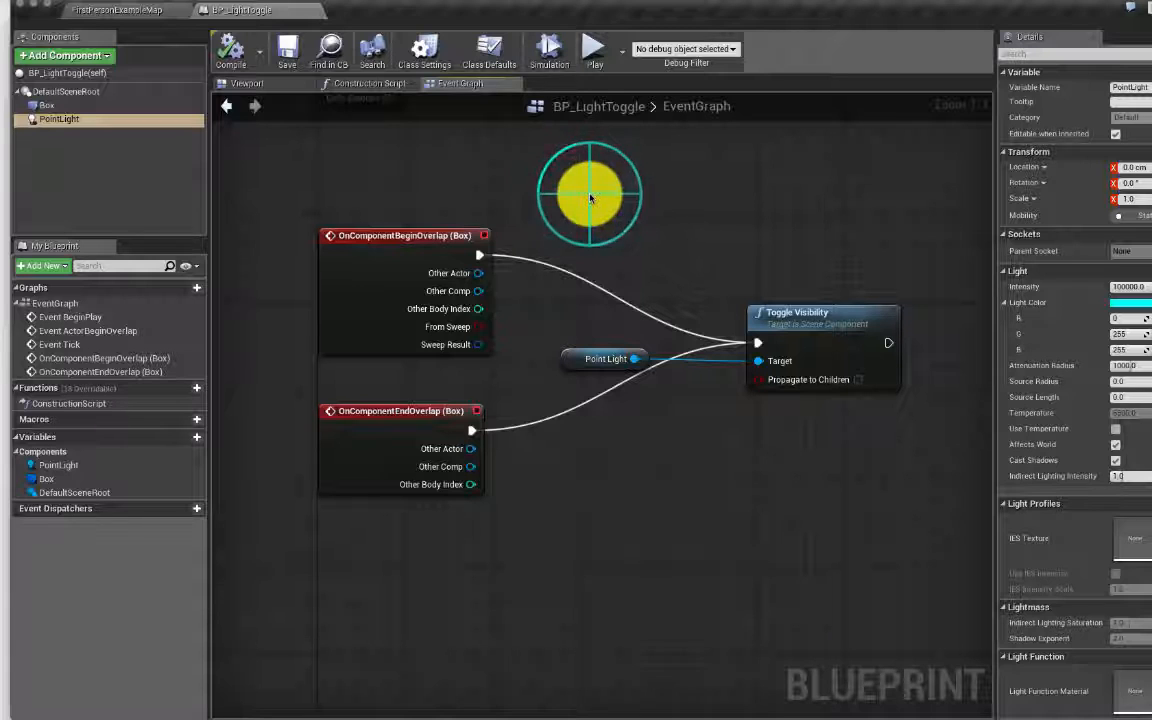
right_click(590, 197)
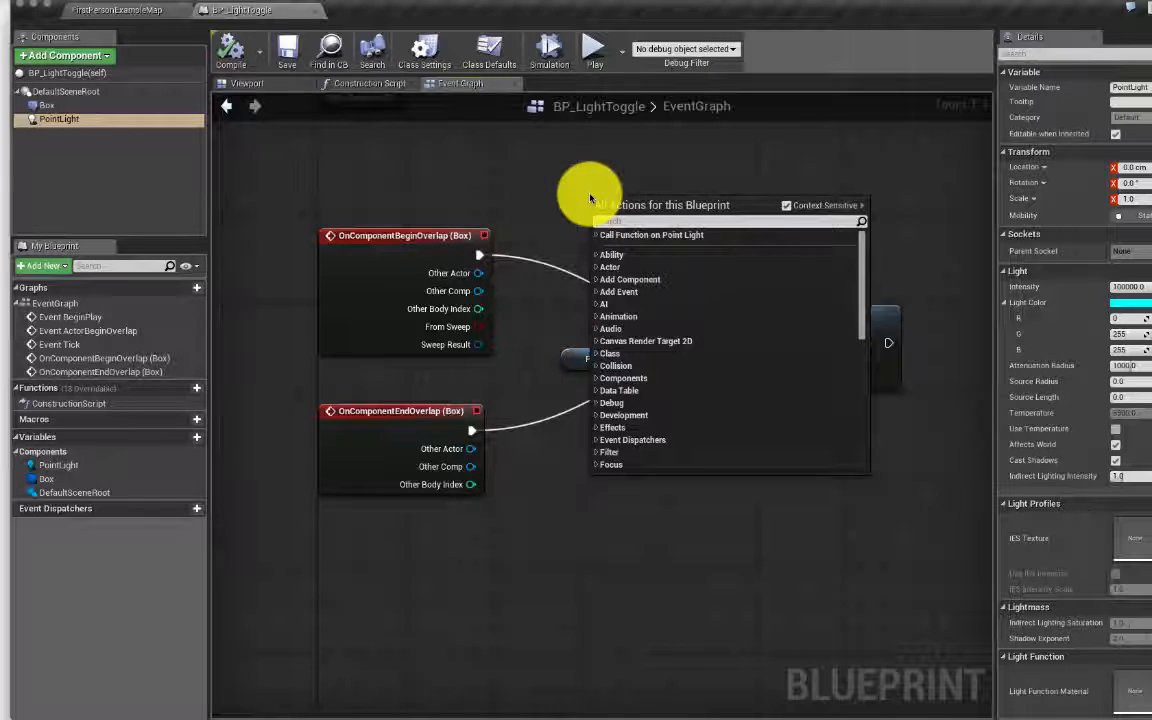
right_click(573, 182)
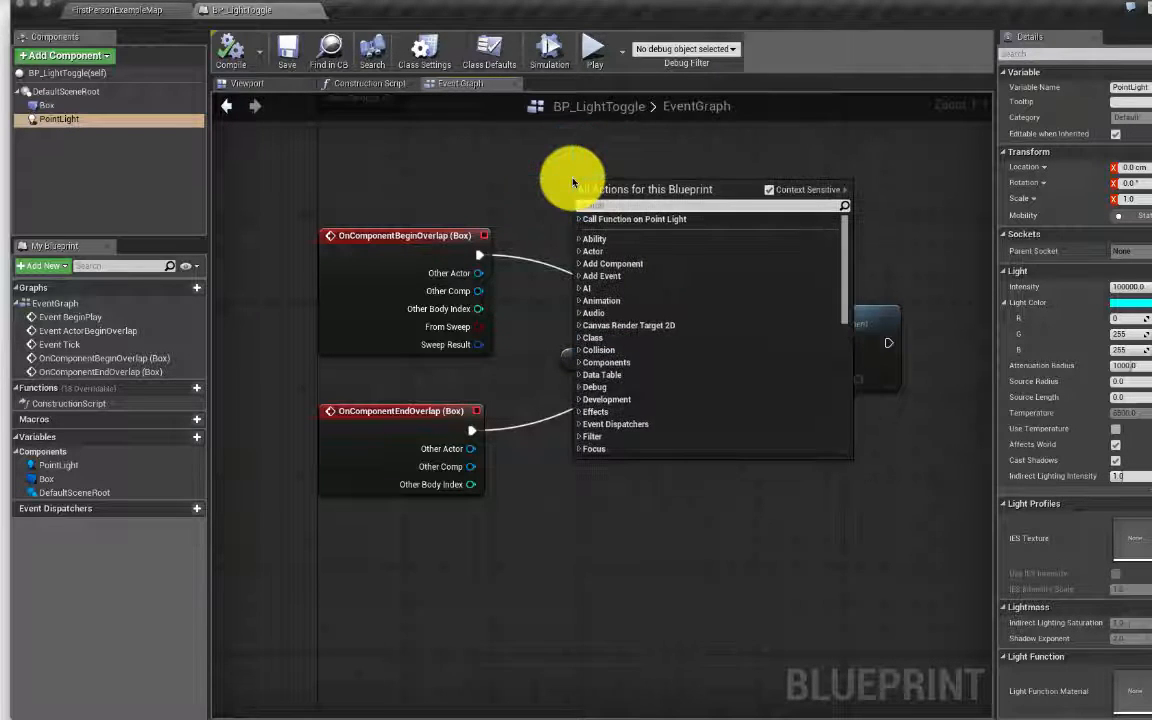
right_click(615, 167)
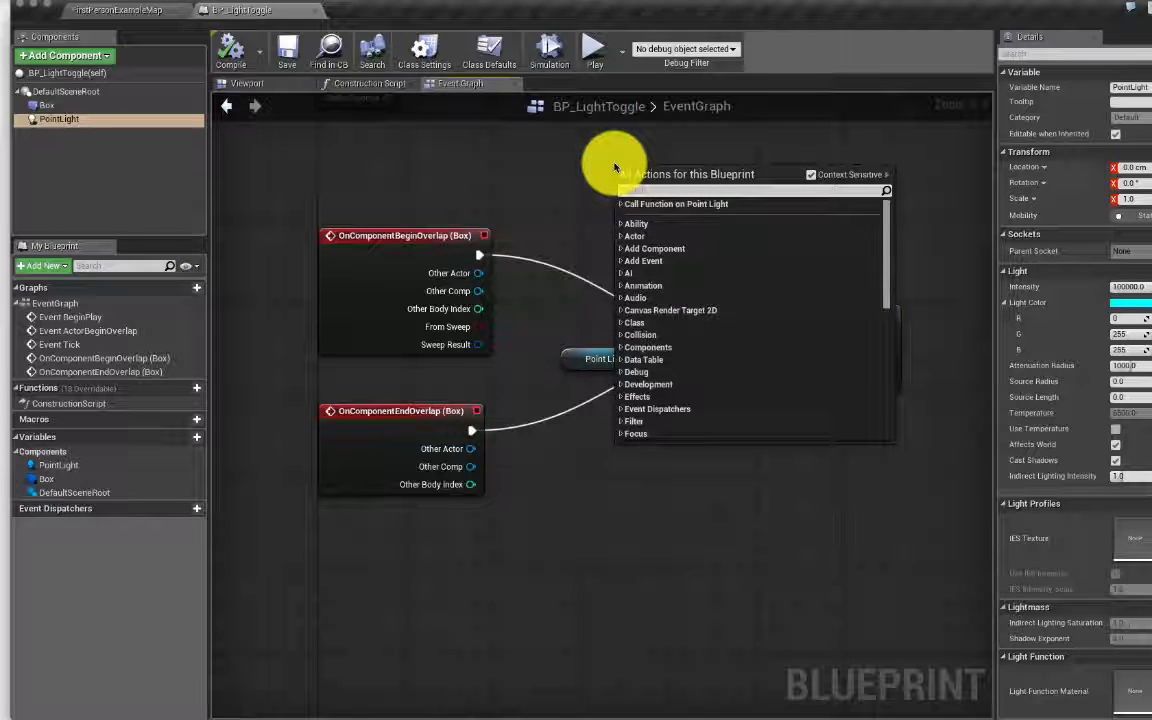
click(560, 180)
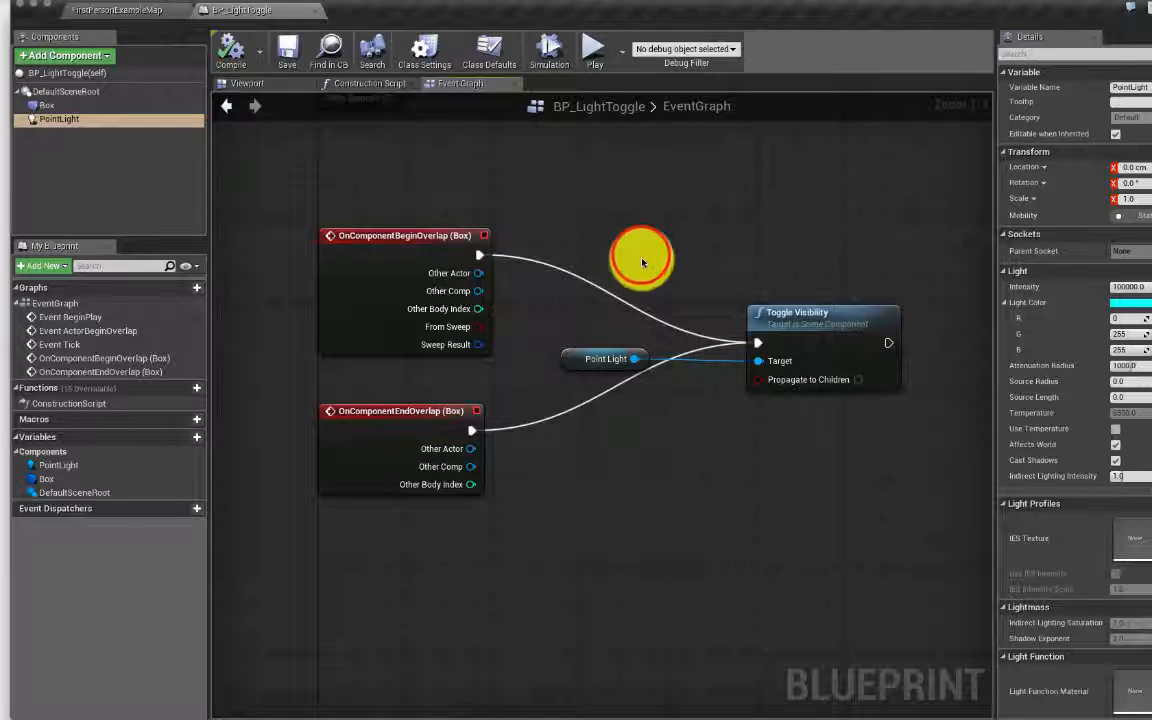
click(641, 260)
click(602, 201)
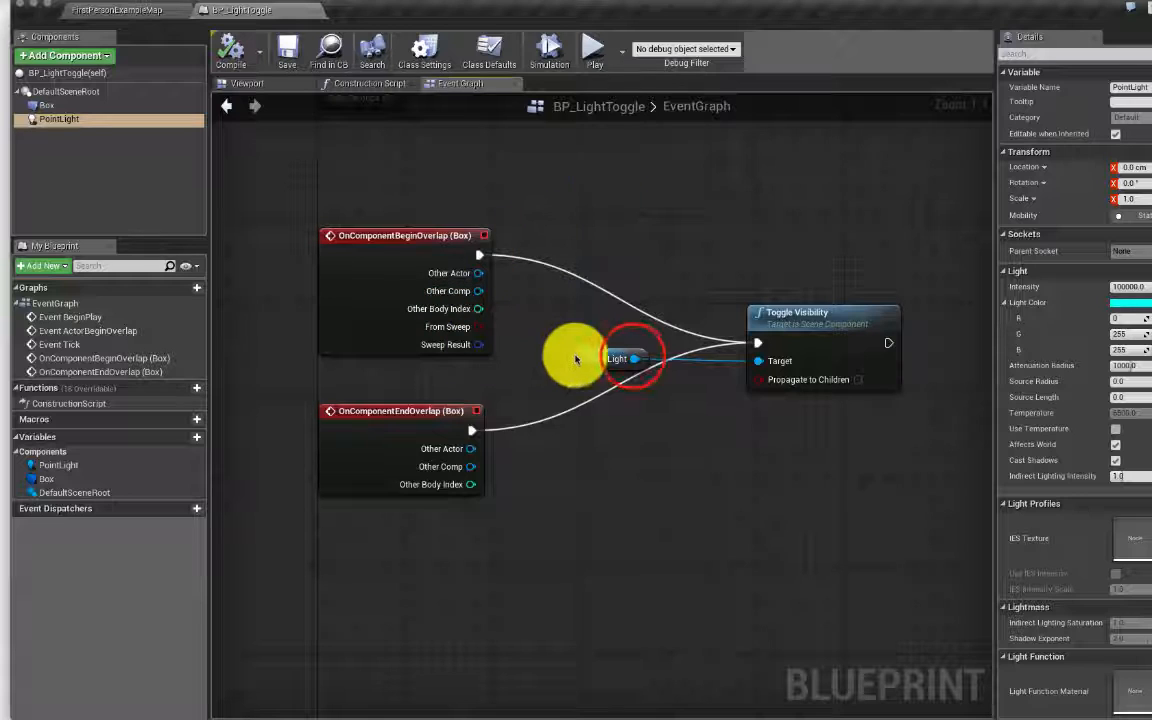
drag(634, 358, 848, 507)
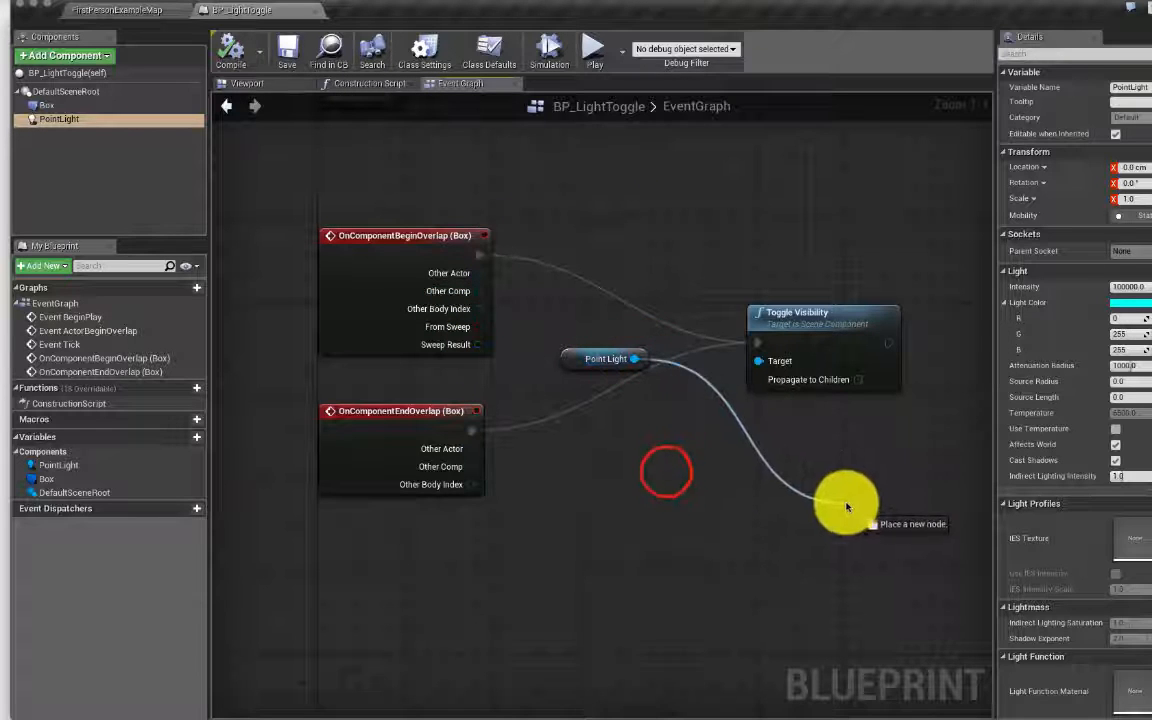
click(667, 472)
right_click(697, 469)
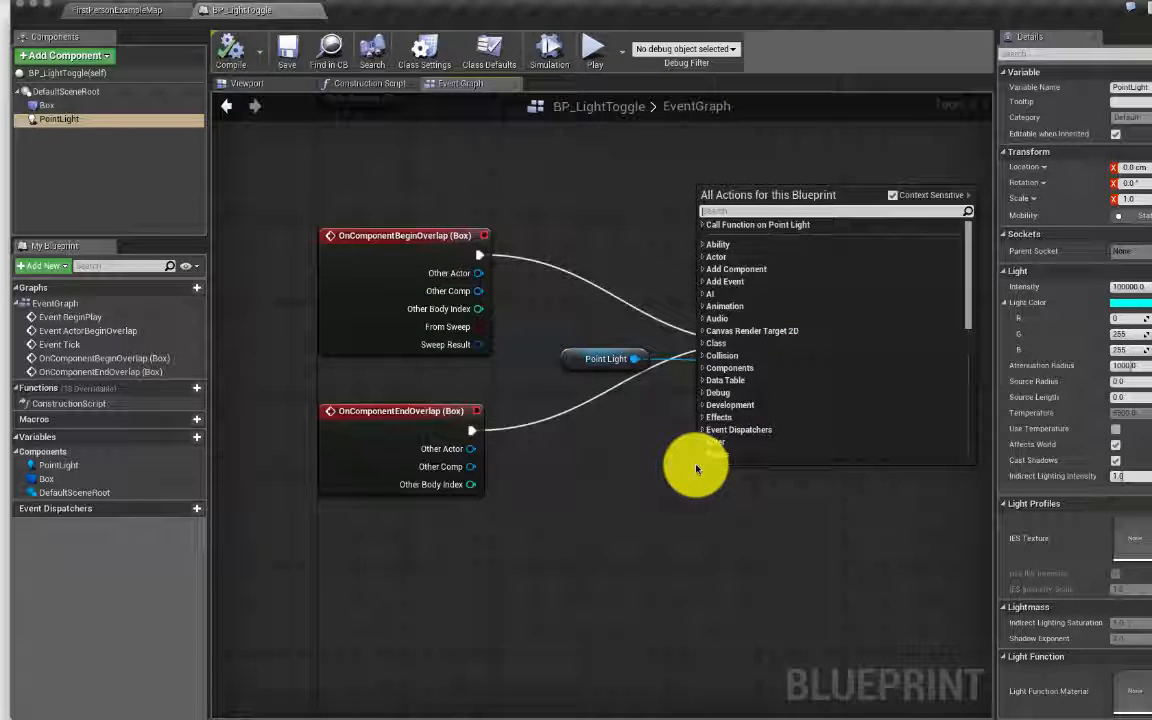
text(toggle)
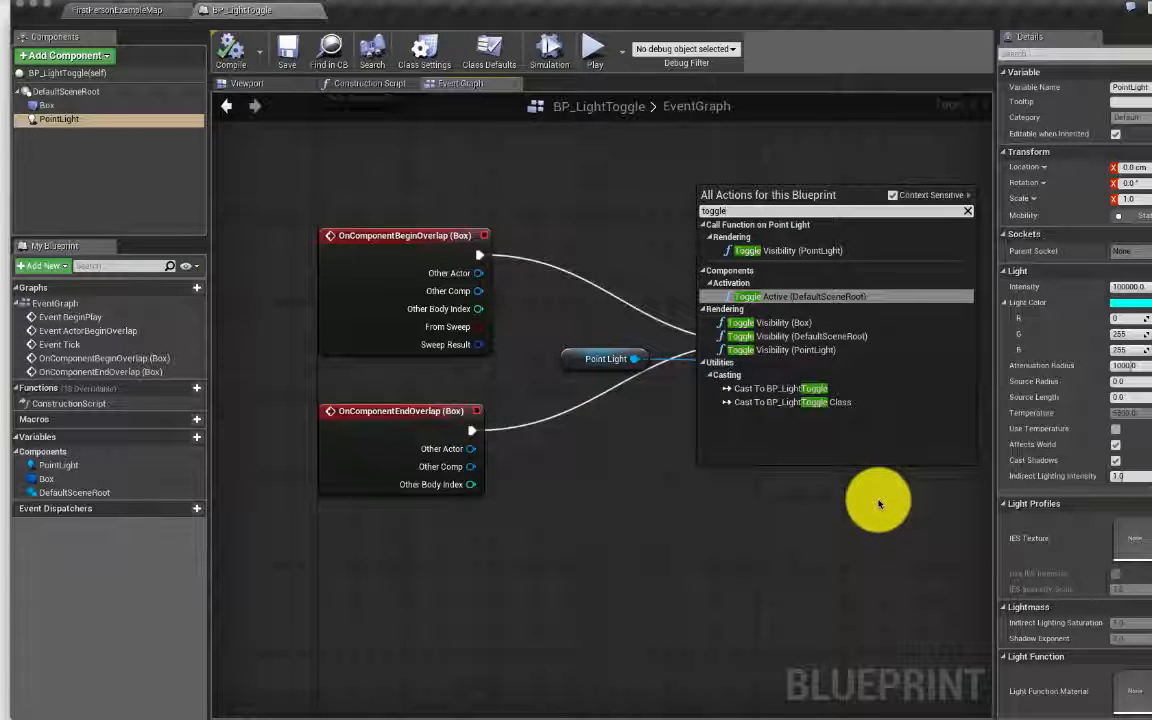
click(844, 501)
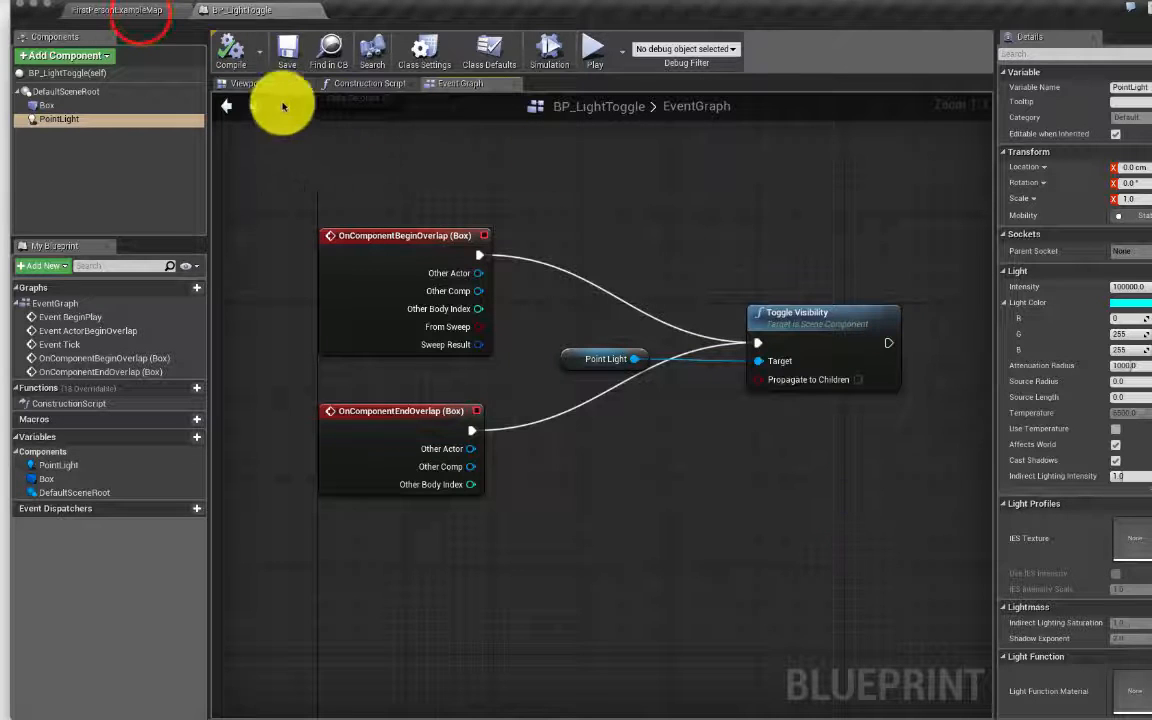
Step: Switch to the FirstPersonExampleMap level and drag the BP_LightToggle asset into the viewport
click(125, 10)
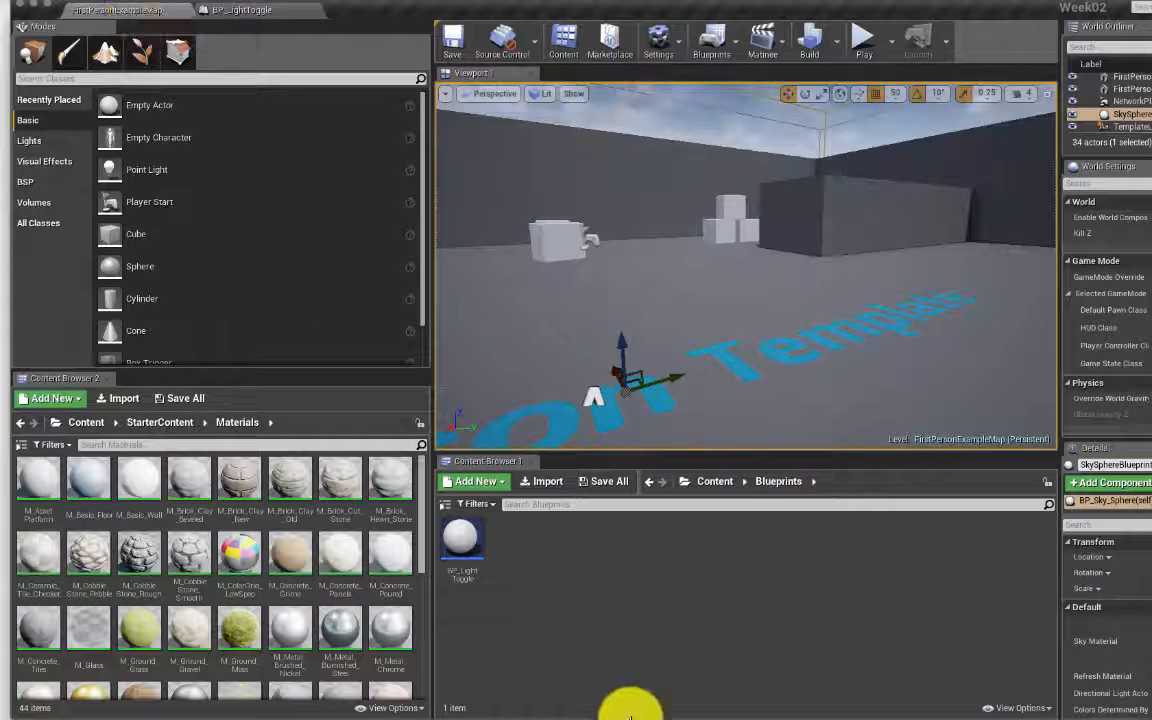
click(258, 15)
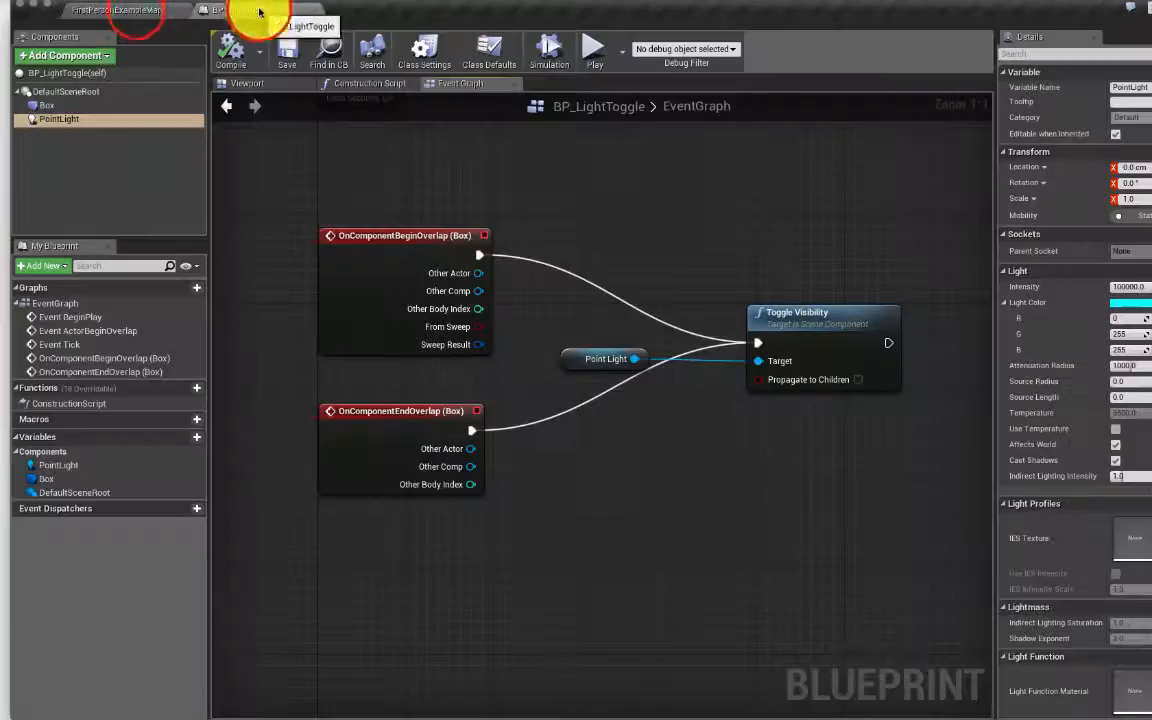
click(140, 12)
click(250, 15)
click(116, 9)
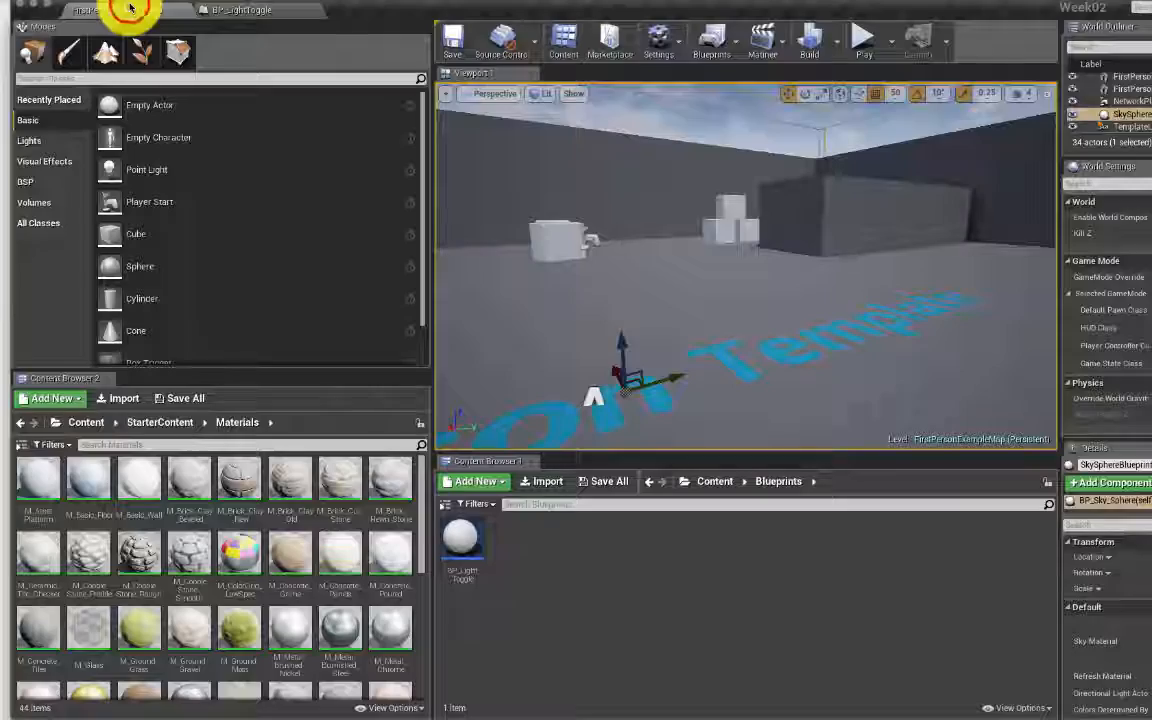
click(239, 12)
drag(447, 143, 260, 8)
click(127, 13)
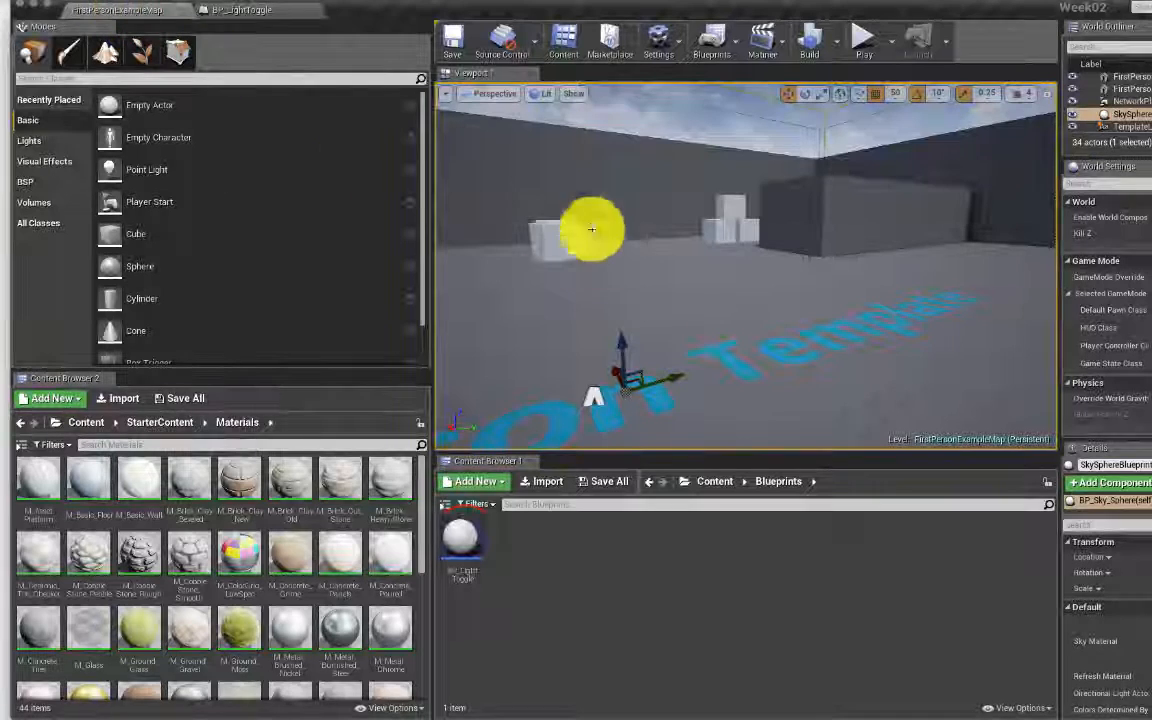
click(461, 535)
drag(661, 415, 645, 334)
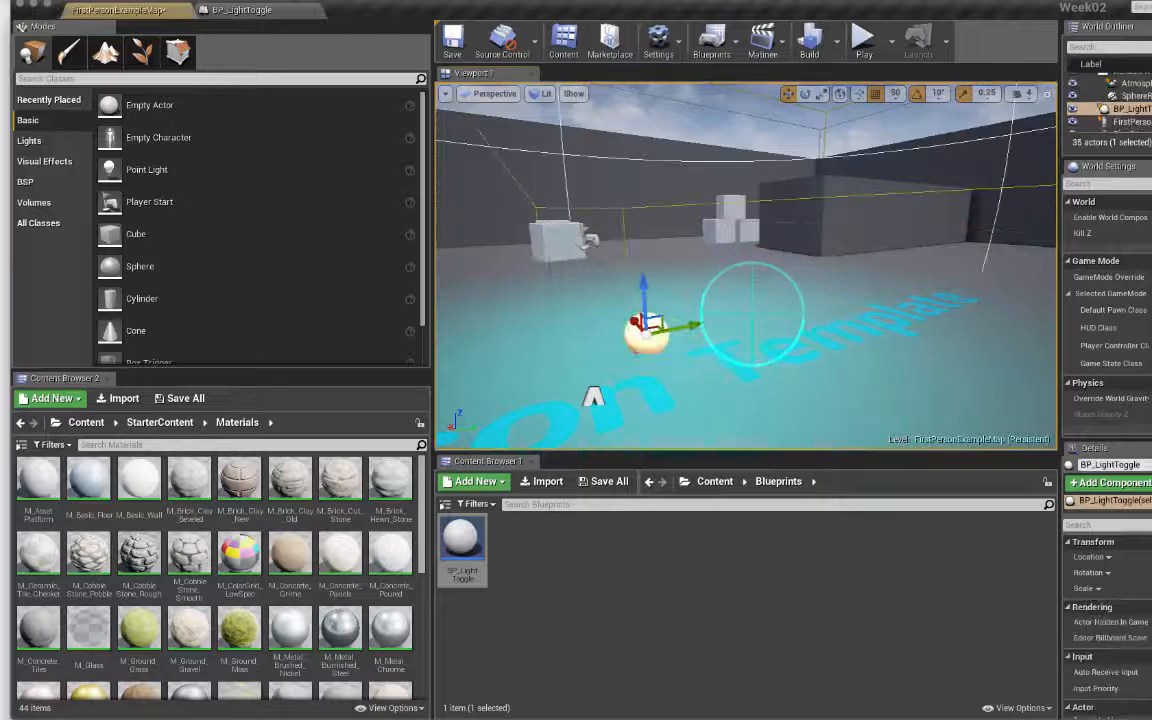
Step: Move the first light further right and back, then add BP_LightToggle2 and BP_LightToggle3
right_drag(645, 334, 590, 325)
right_drag(805, 275, 828, 275)
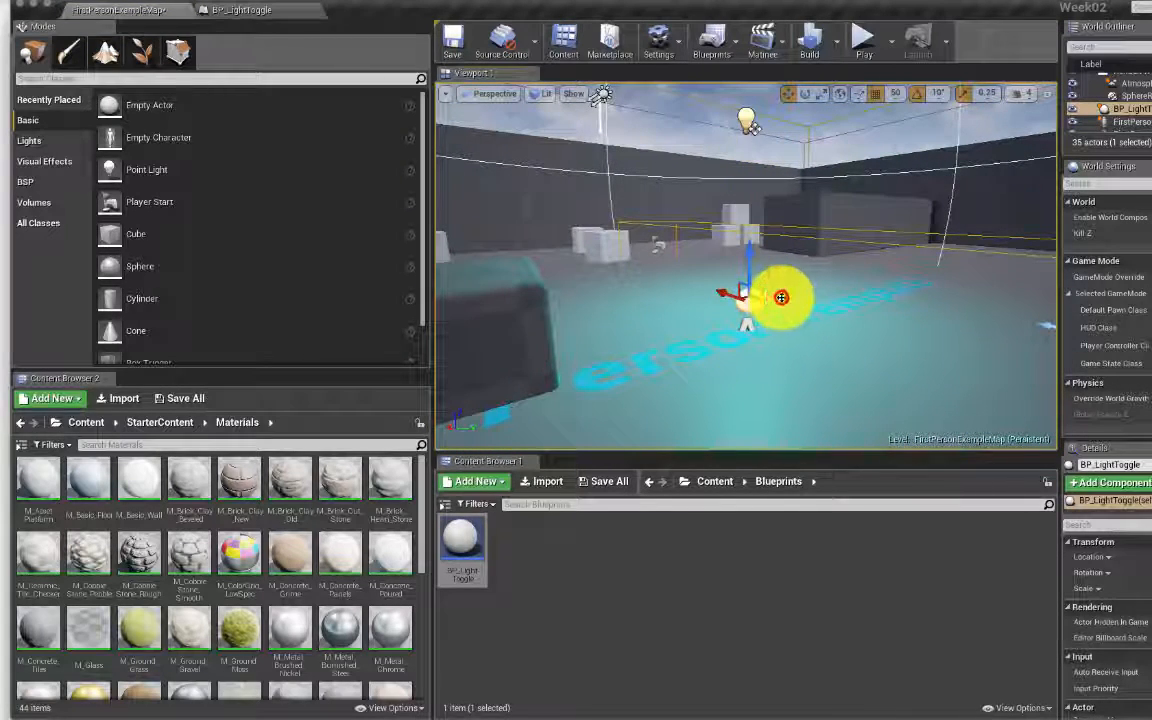
drag(781, 297, 851, 282)
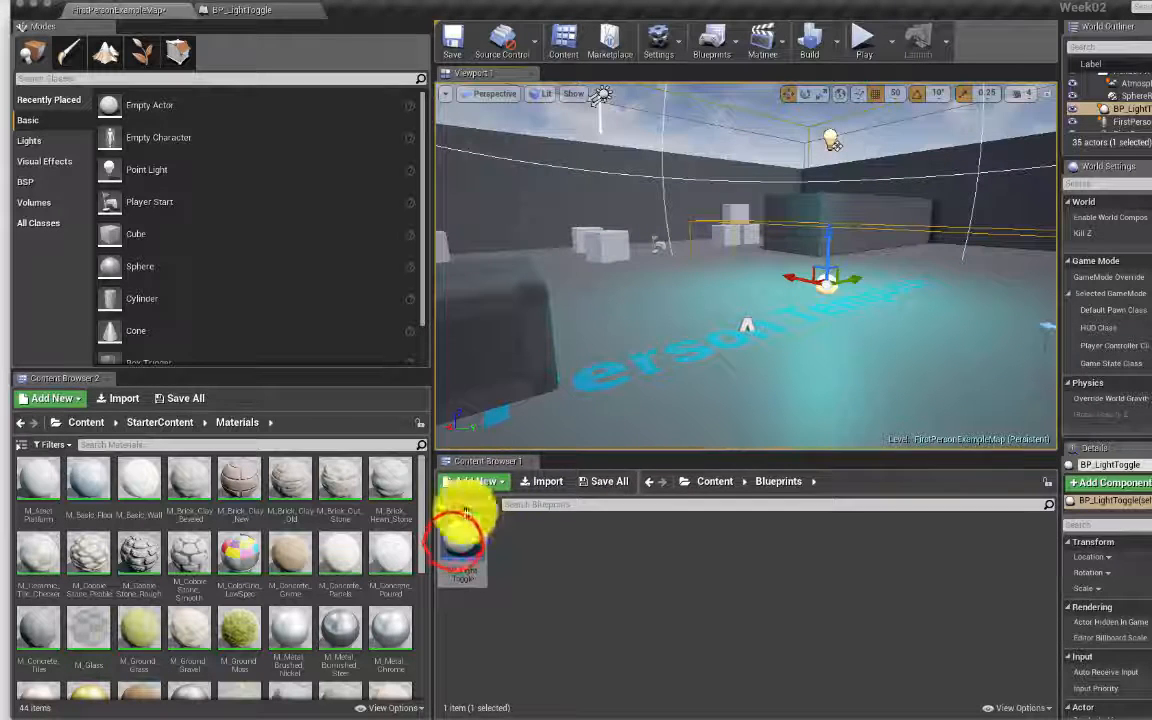
drag(455, 543, 645, 402)
key(f)
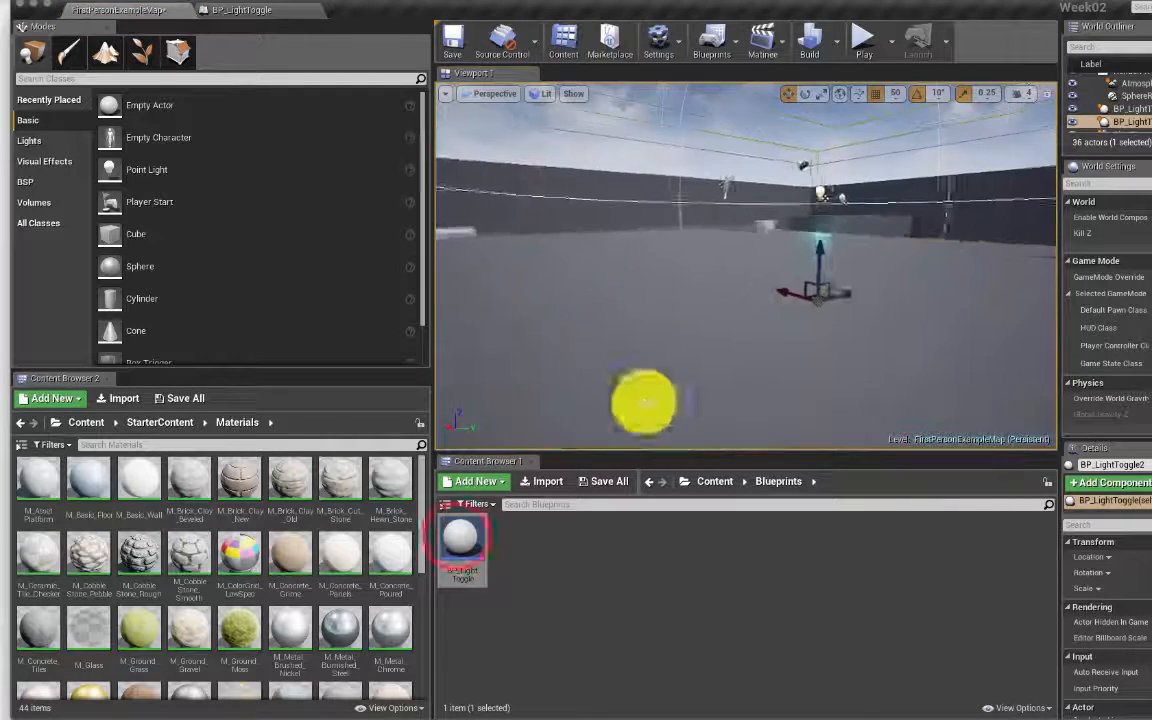
drag(527, 460, 630, 338)
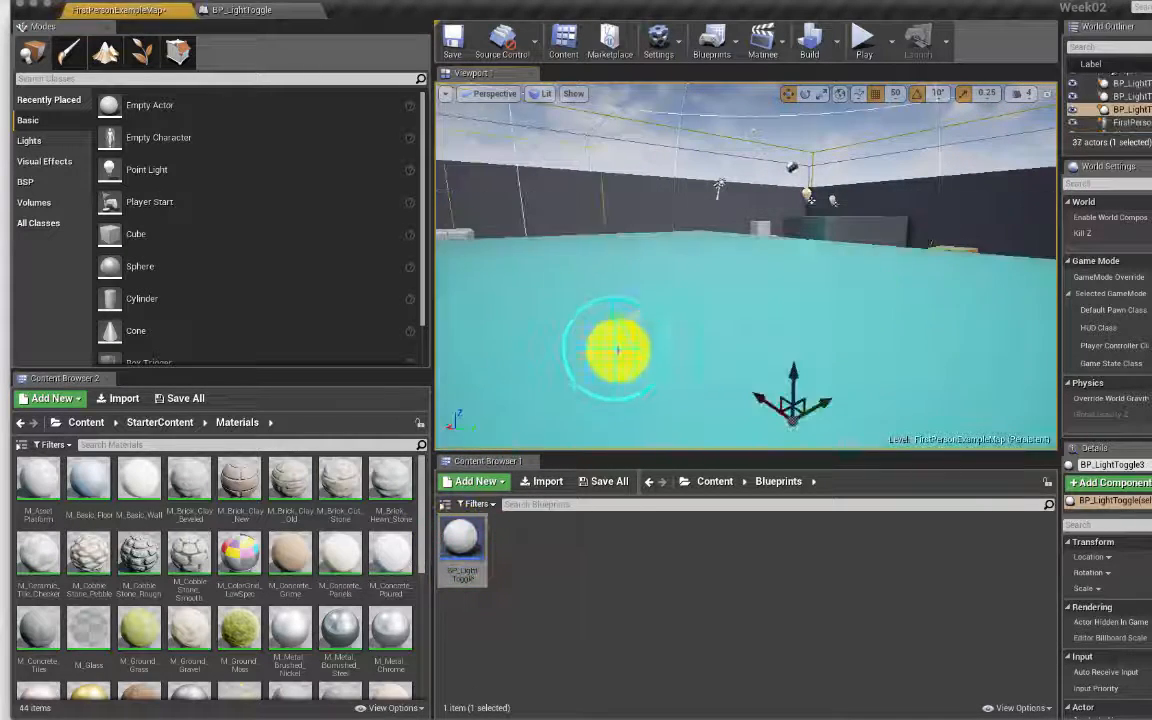
mouse_move(614, 350)
right_down()
mouse_move(560, 352)
mouse_move(612, 354)
right_up()
Step: Place BP_LightToggle4 near the cubes and fly the camera back toward them
drag(460, 535, 503, 269)
key(w)
right_drag(622, 357, 589, 360)
key(s)
drag(458, 543, 925, 340)
right_drag(988, 132, 950, 150)
right_drag(640, 350, 674, 345)
key(w)
Step: Drop another BP_LightToggle on the floor among the cubes and start playing the level
click(464, 540)
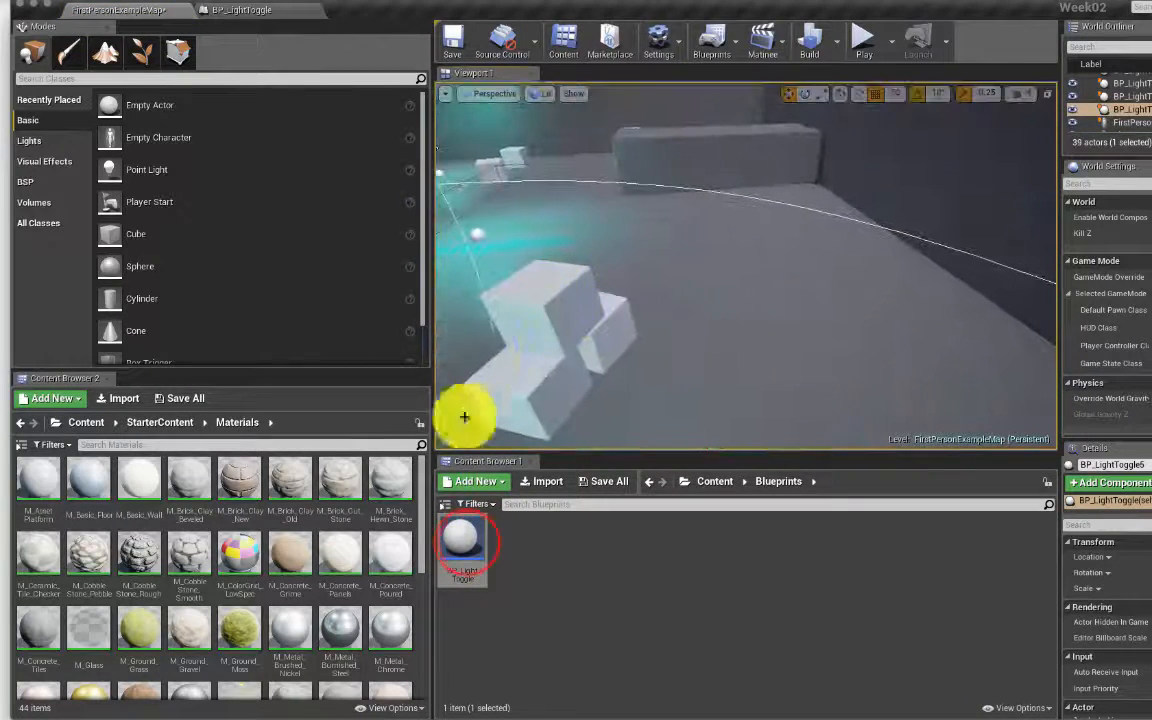
drag(470, 540, 795, 308)
right_drag(656, 339, 558, 250)
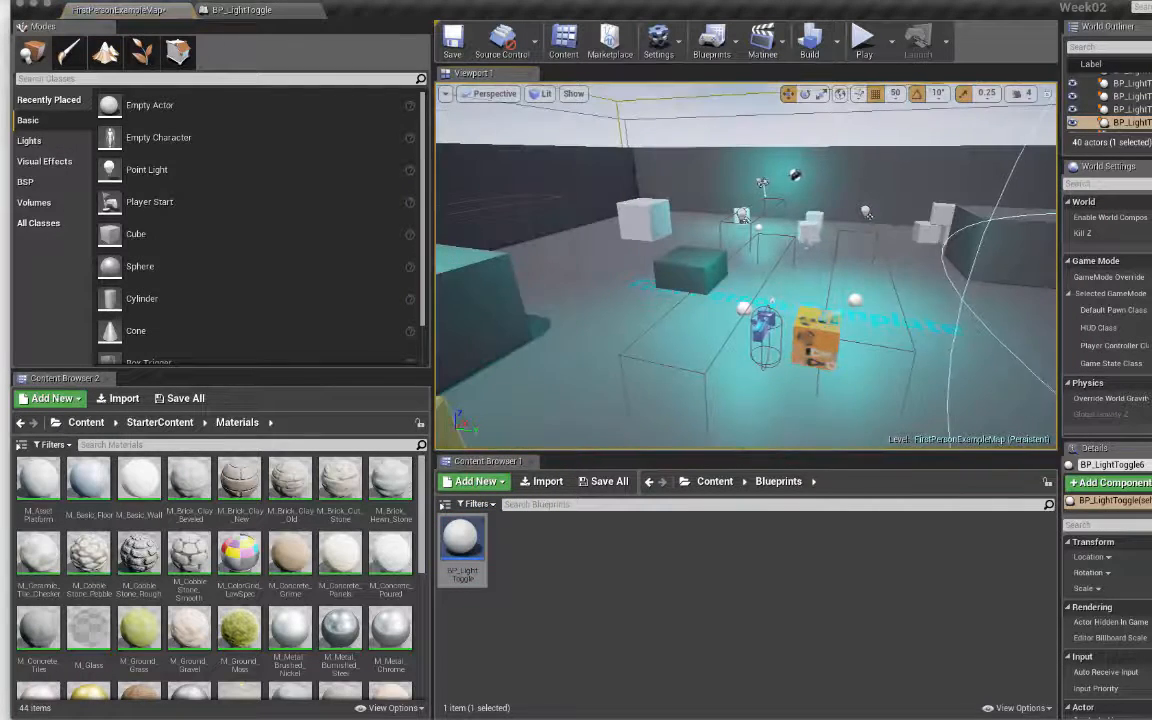
click(852, 44)
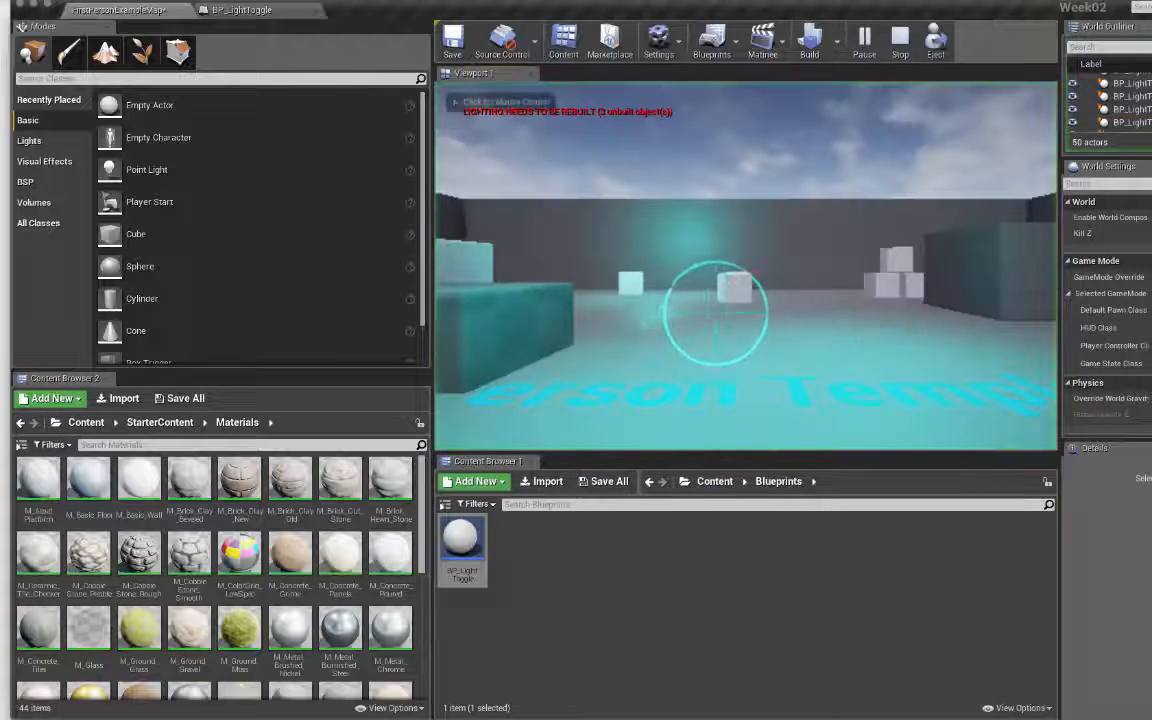
Step: Walk forward past the cyan-lit cubes toward the dark block and wall, then exit play with Escape
key(w)
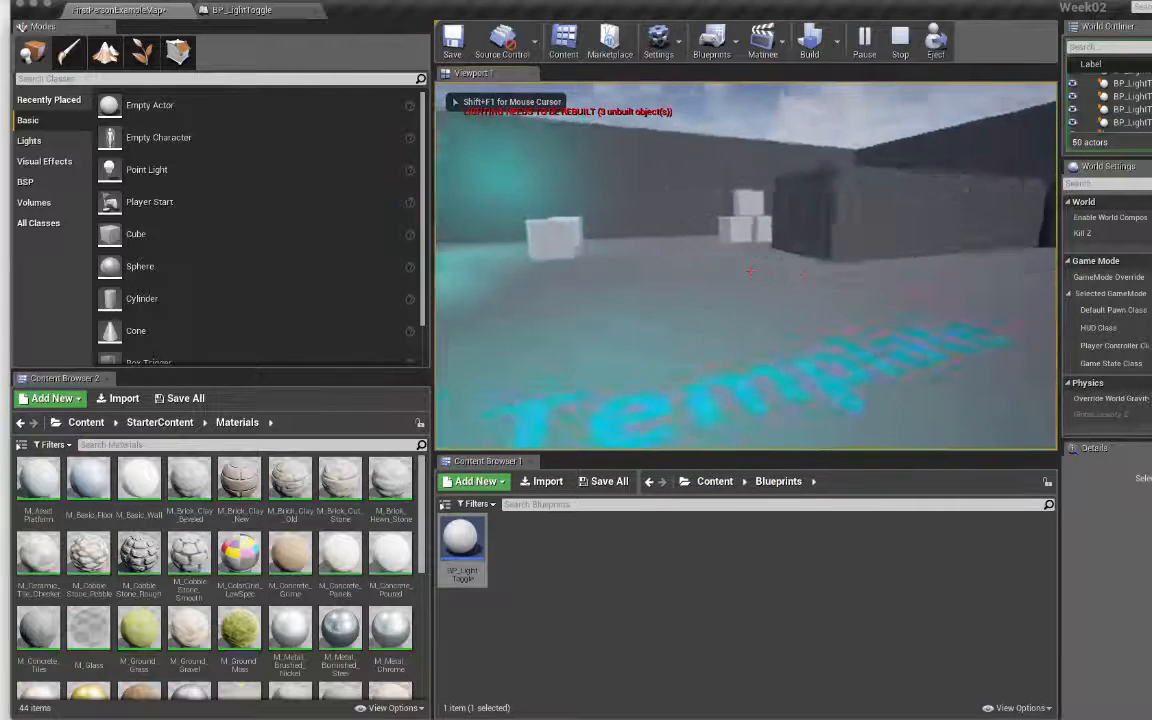
key(w)
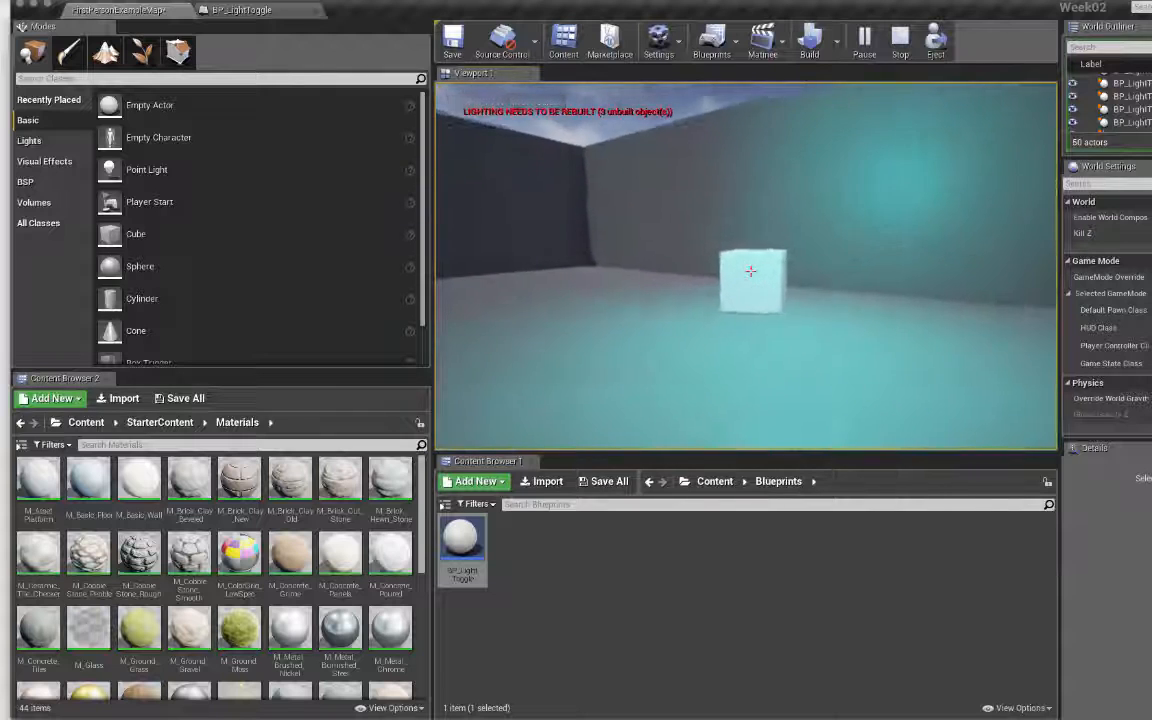
key(w)
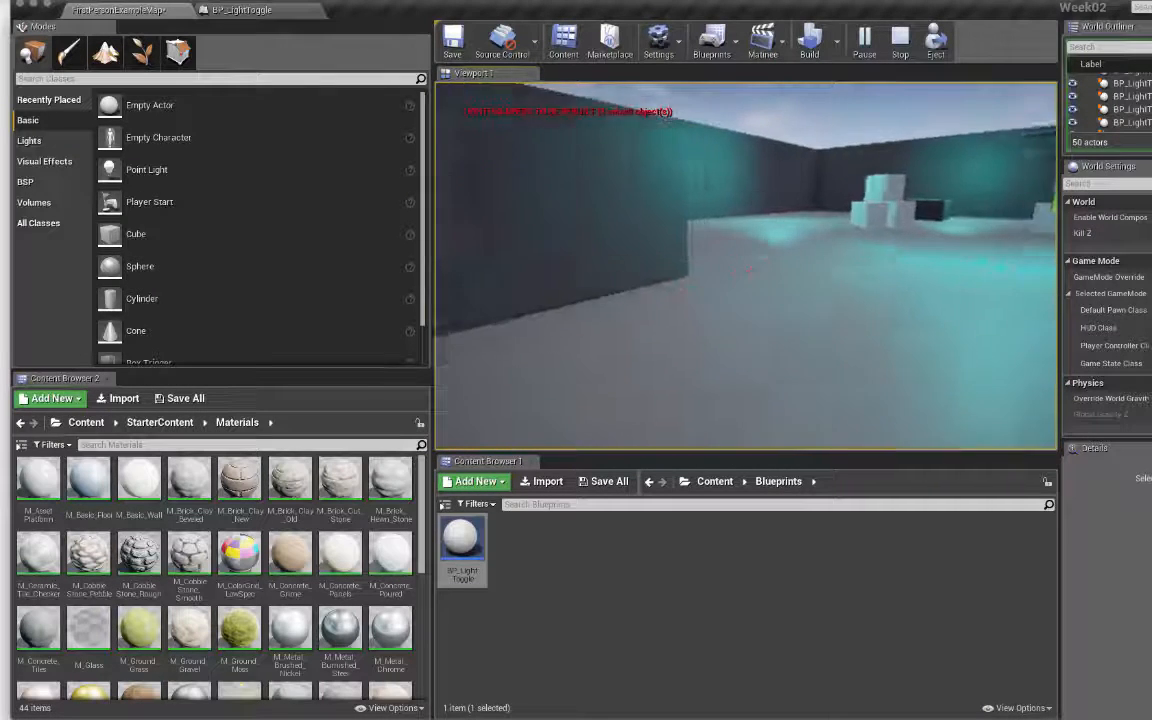
key(w)
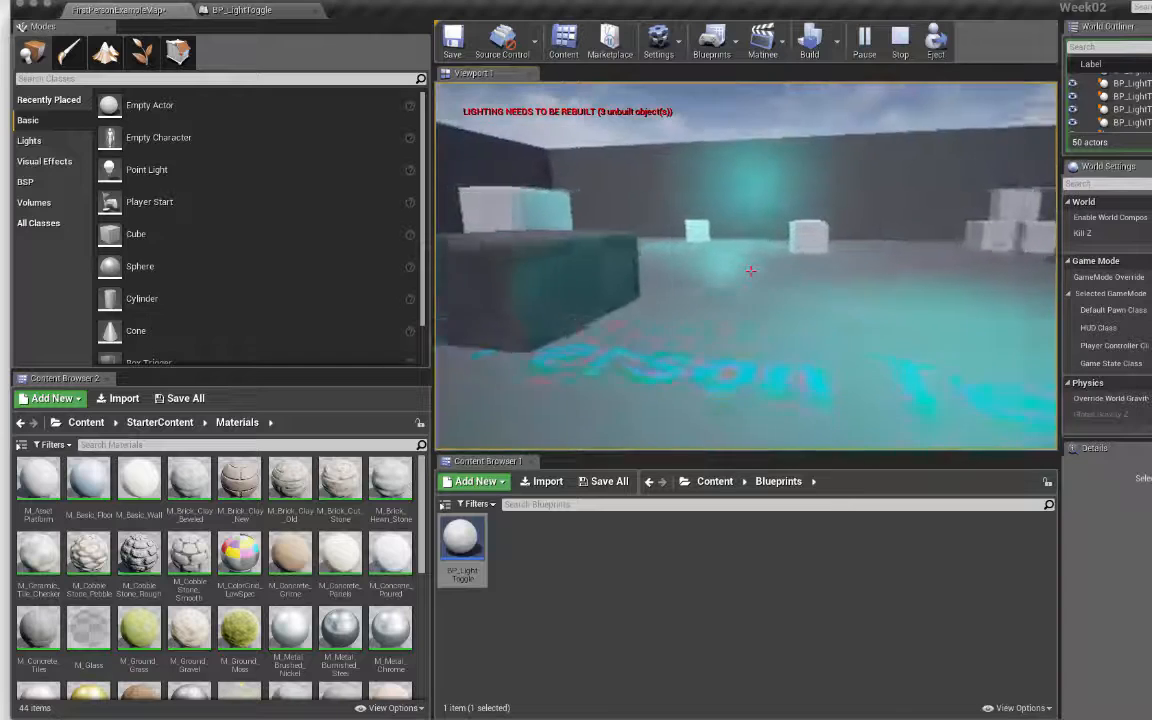
key(w)
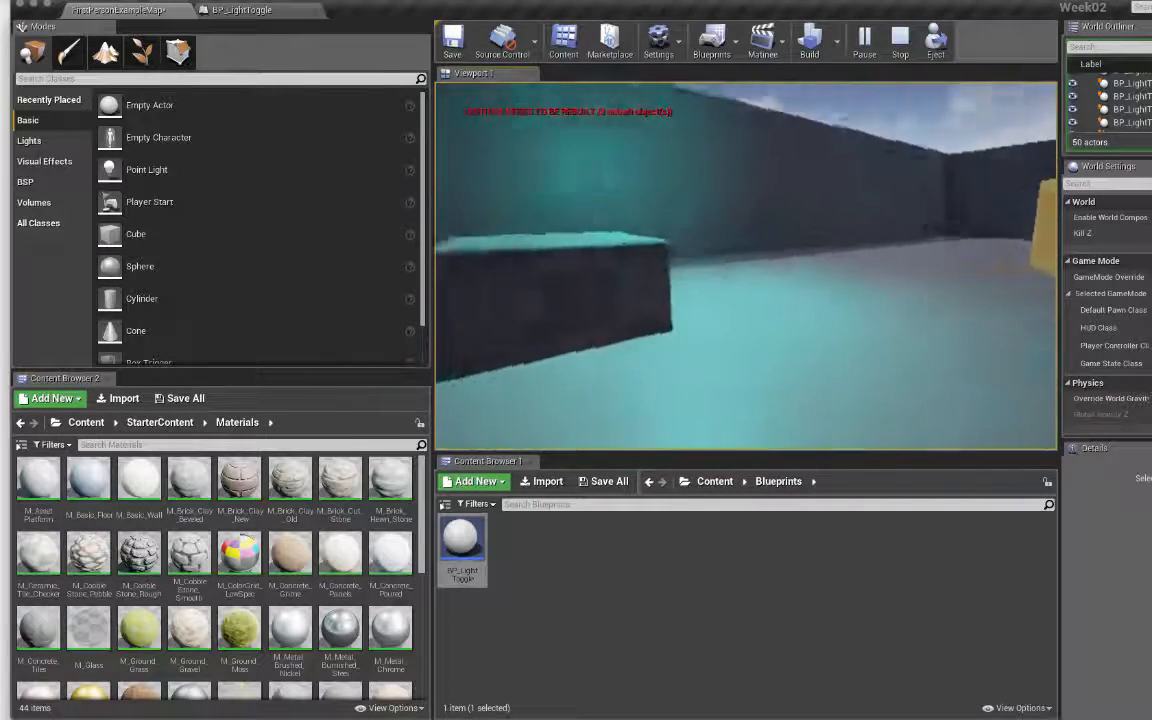
key(w)
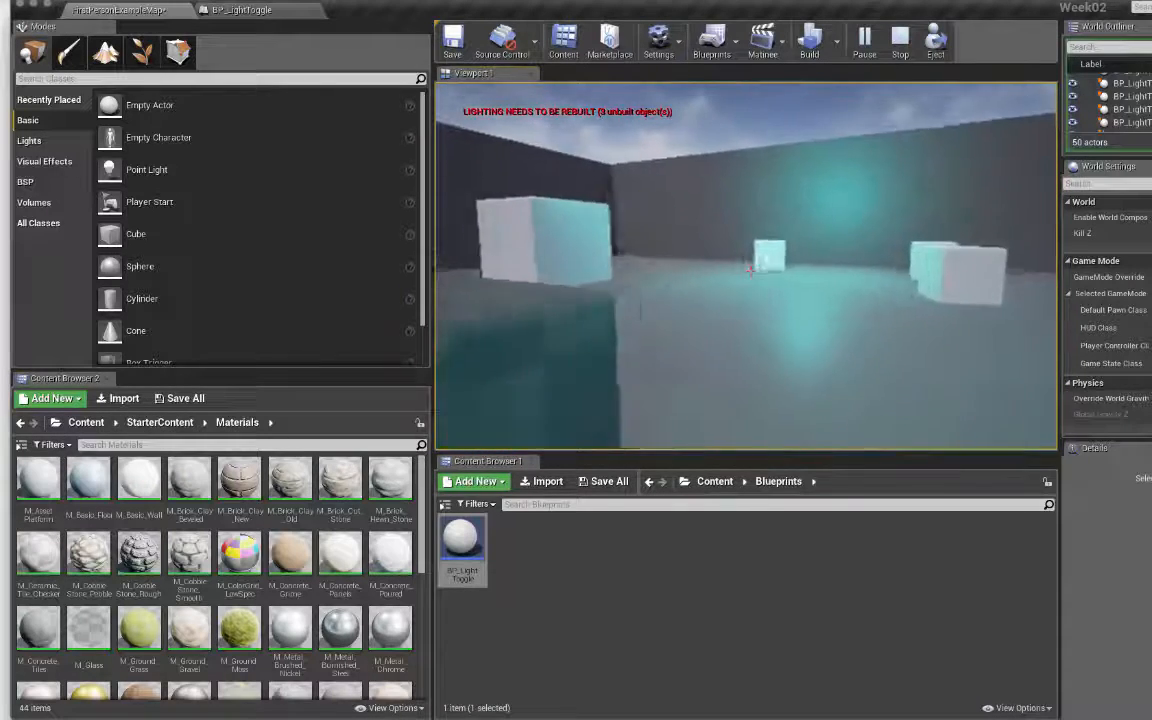
key(w)
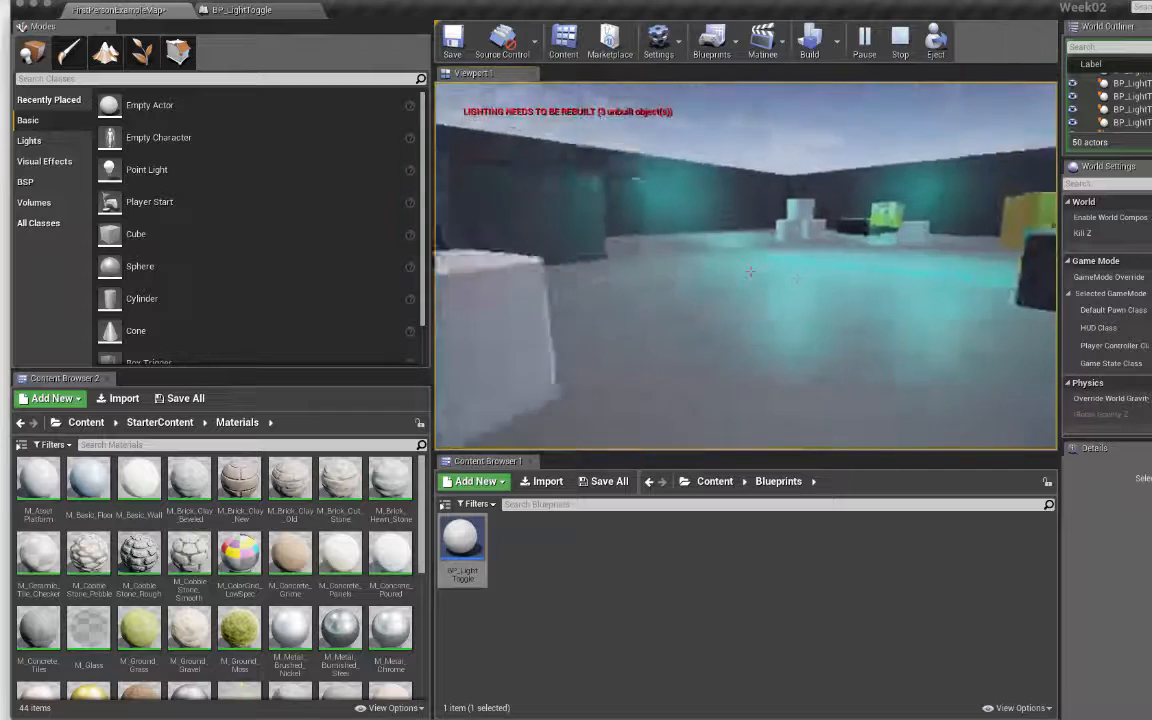
key(w)
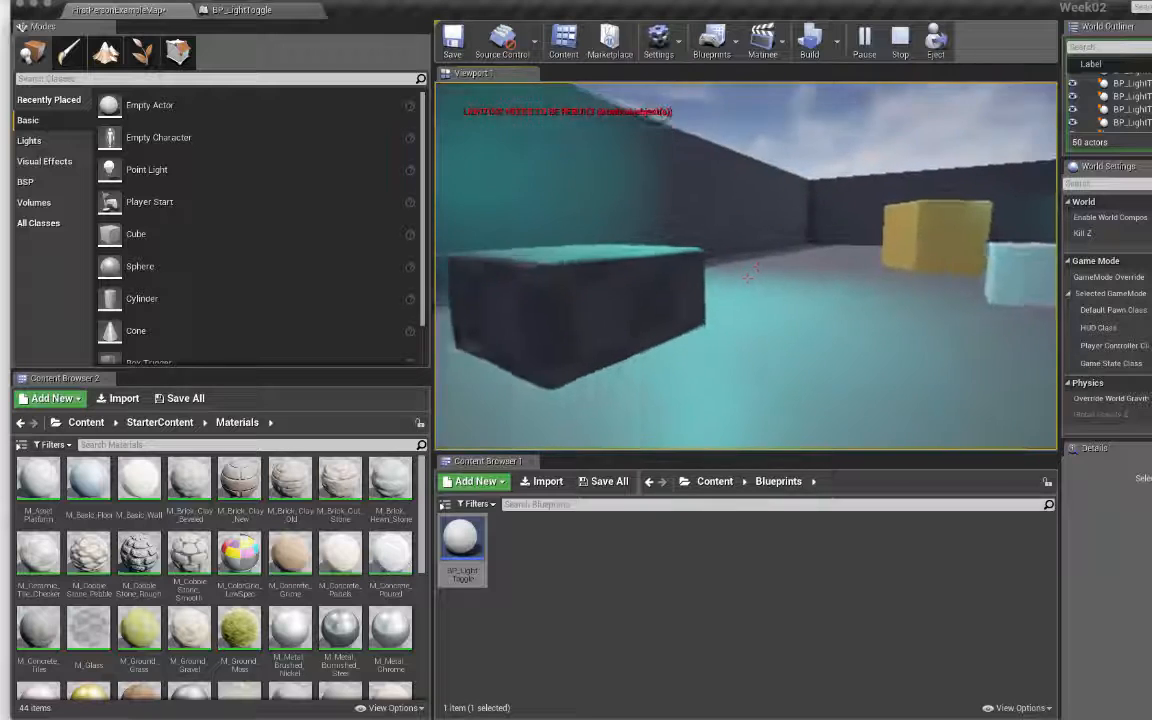
key(w)
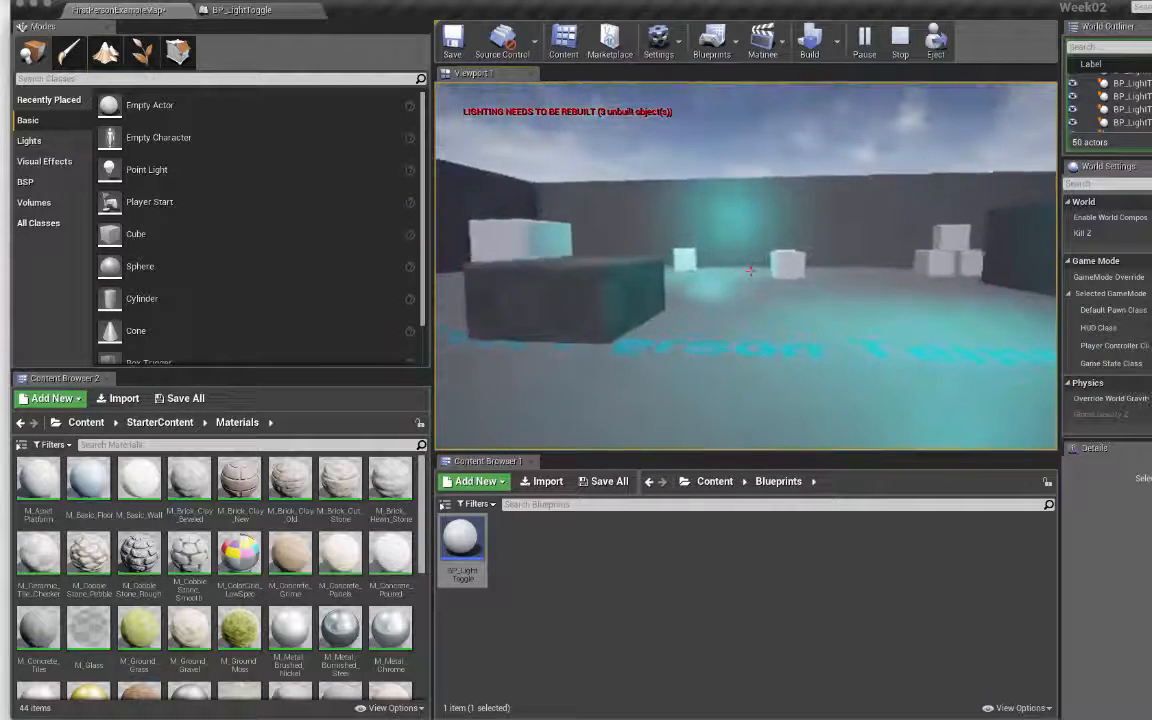
key(w)
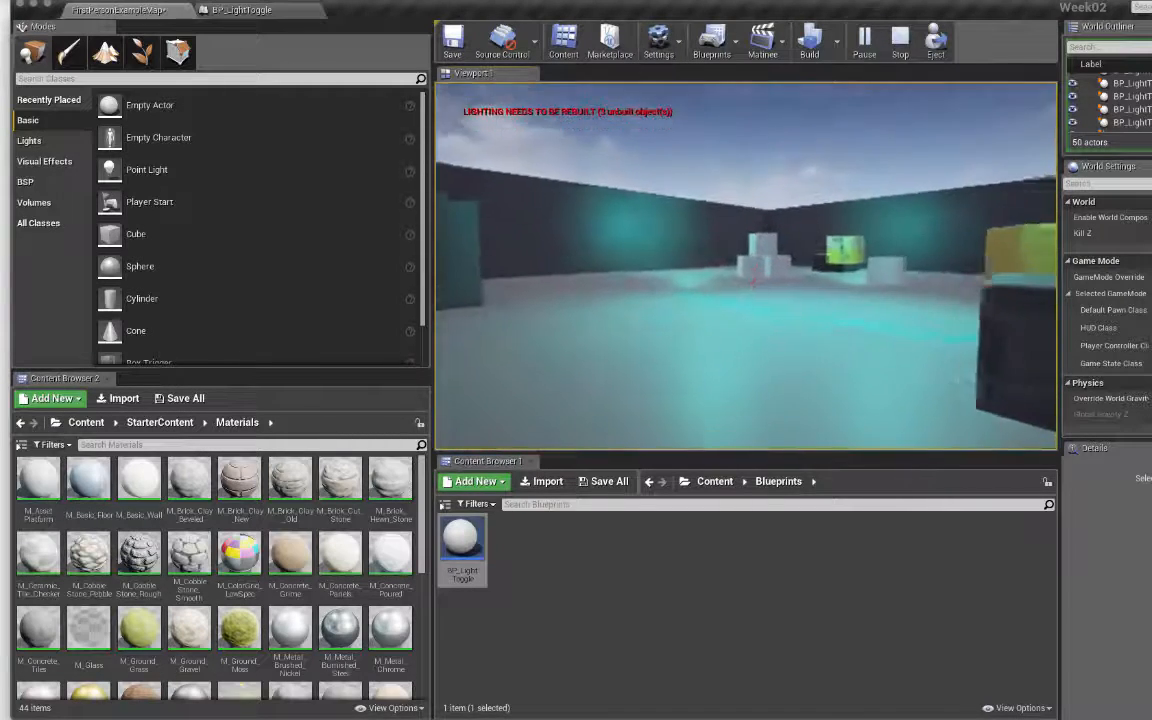
key(w)
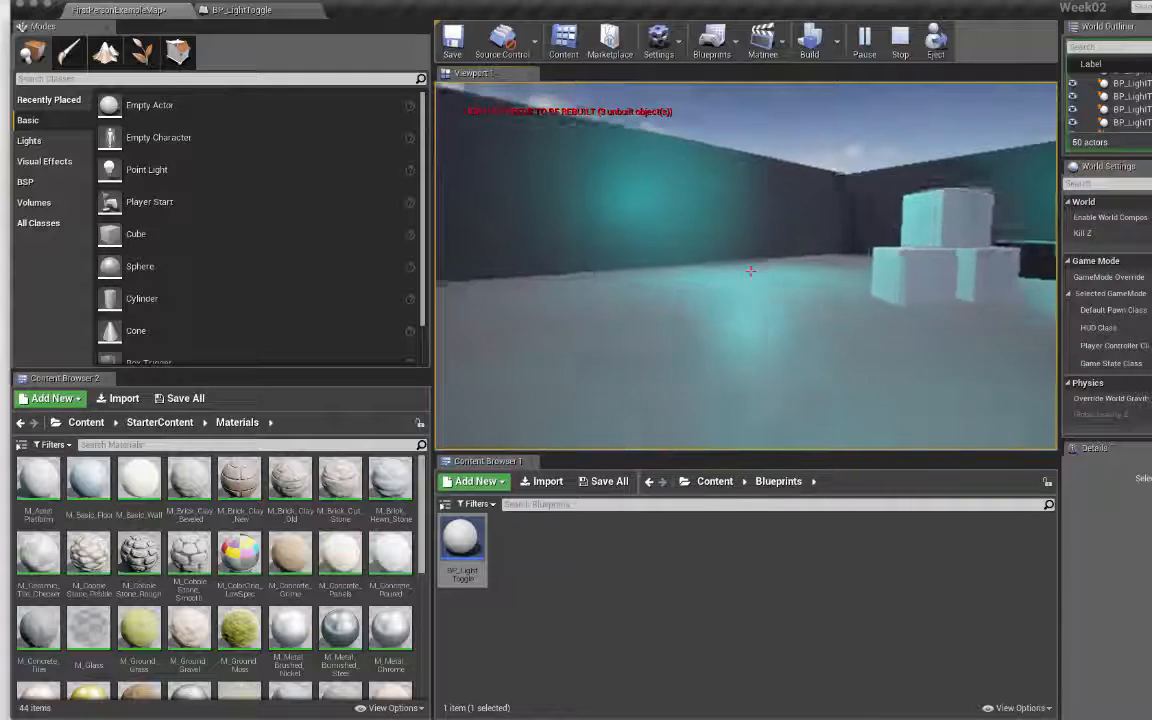
key(w)
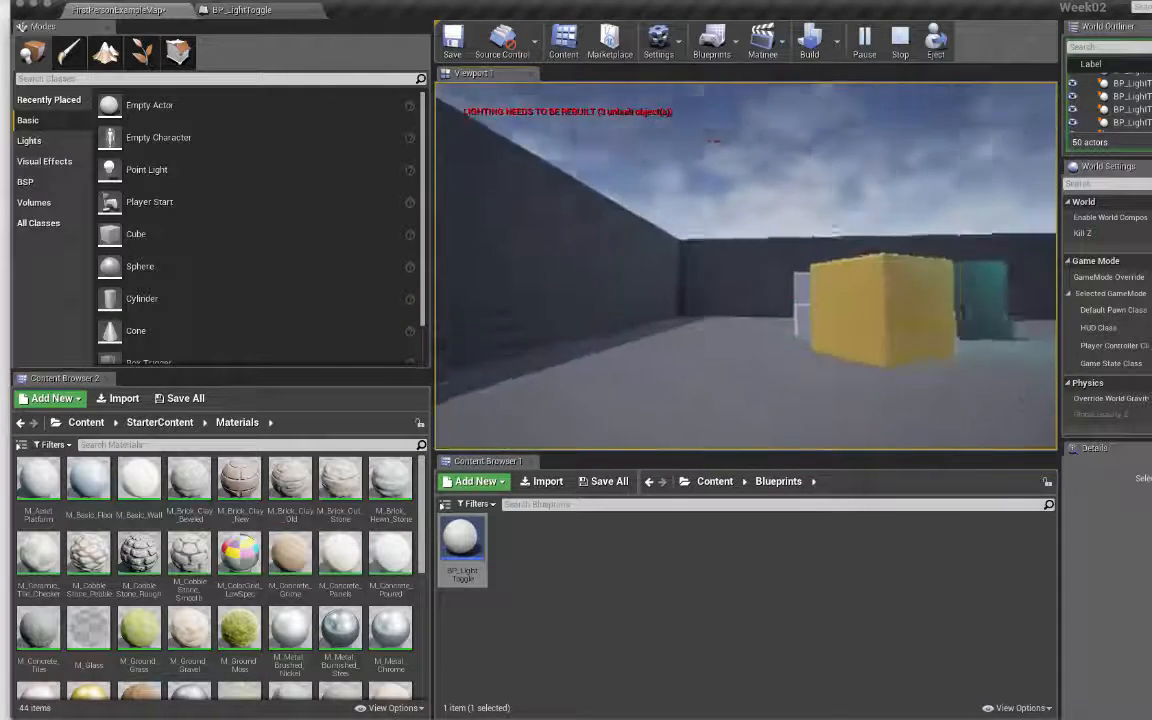
key(Escape)
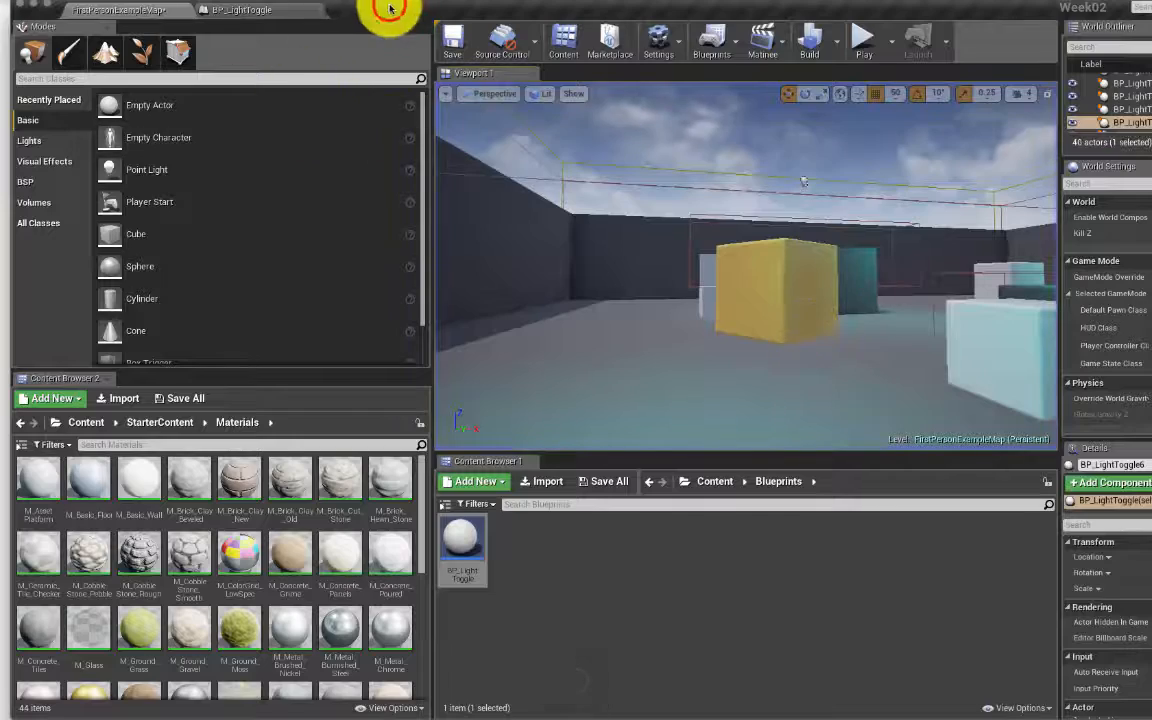
Step: Move the editor aside to view the topics notes, then bring the editor back
drag(385, 8, 350, 166)
click(1083, 57)
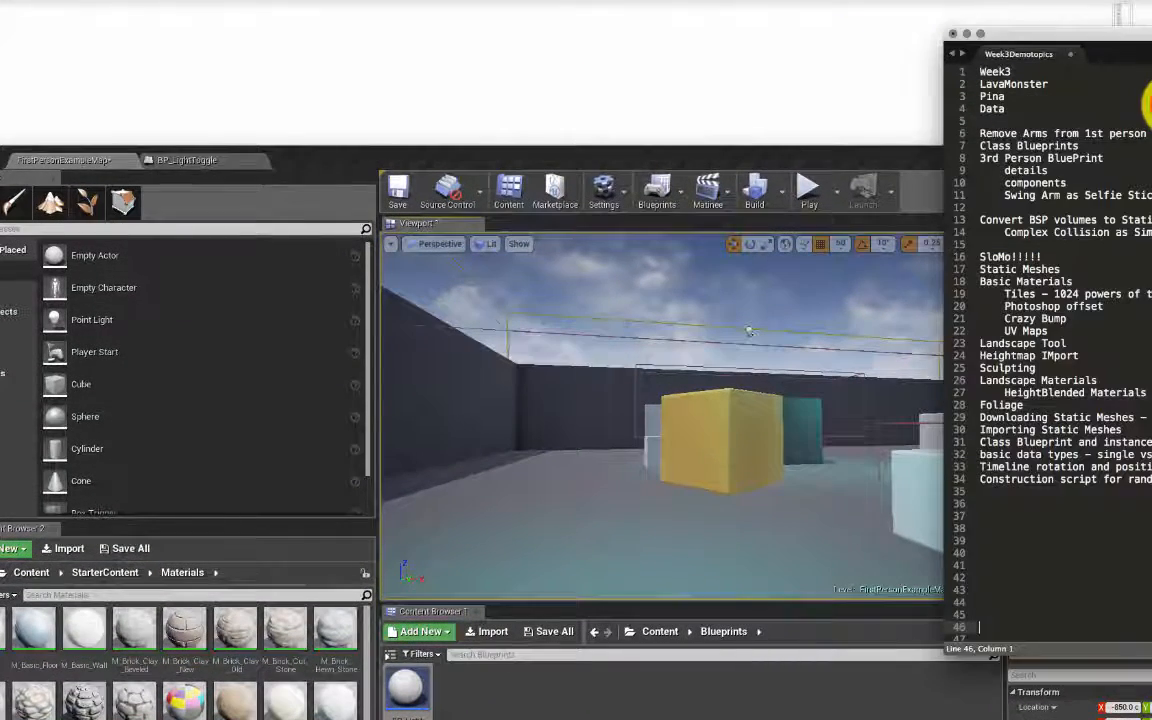
drag(793, 156, 949, 78)
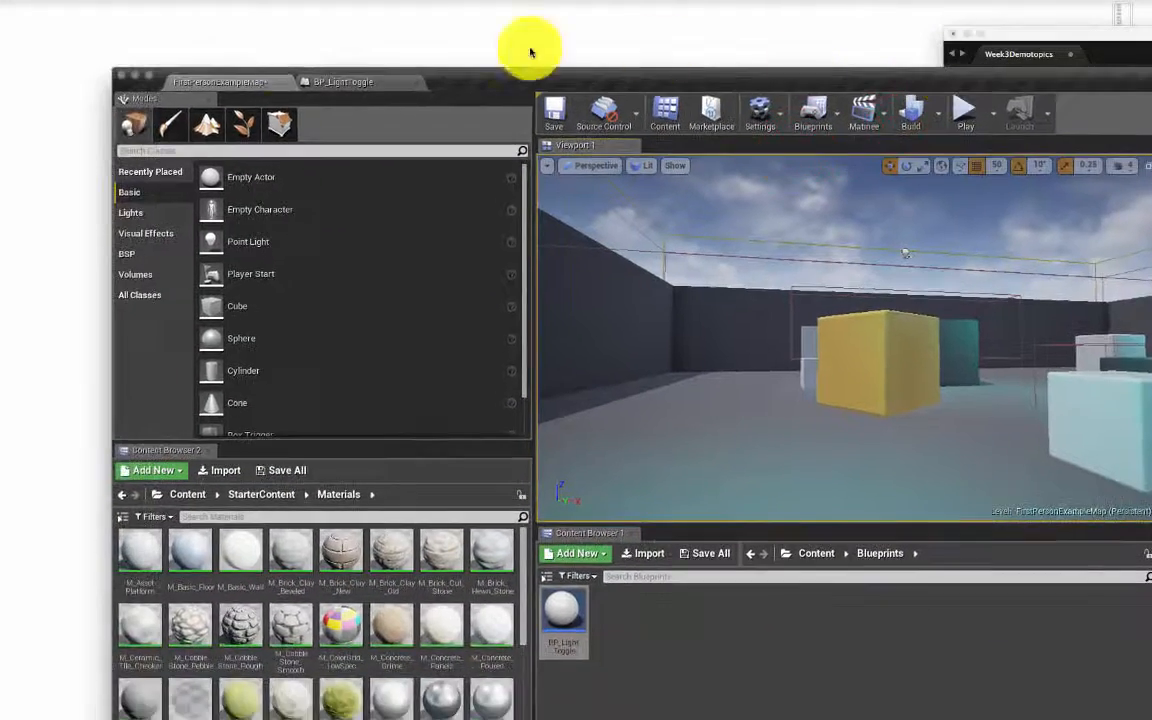
Step: Close the editor, saving the level, and move the notes window mid-screen
click(120, 74)
click(121, 75)
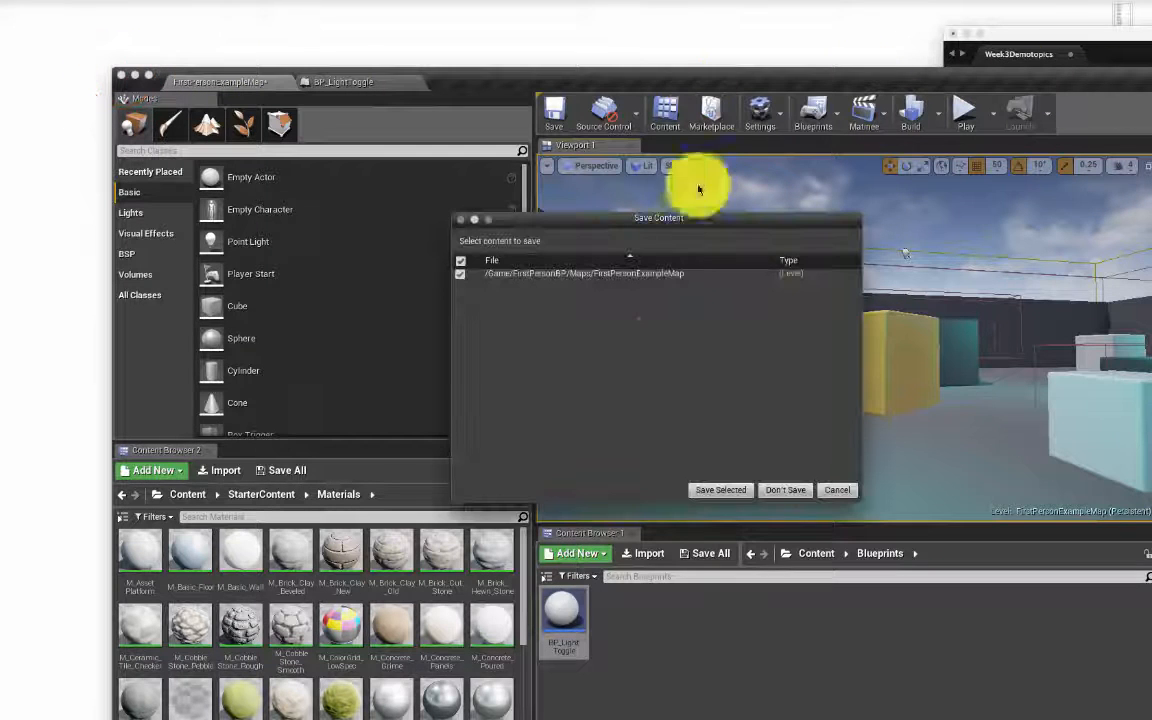
click(734, 490)
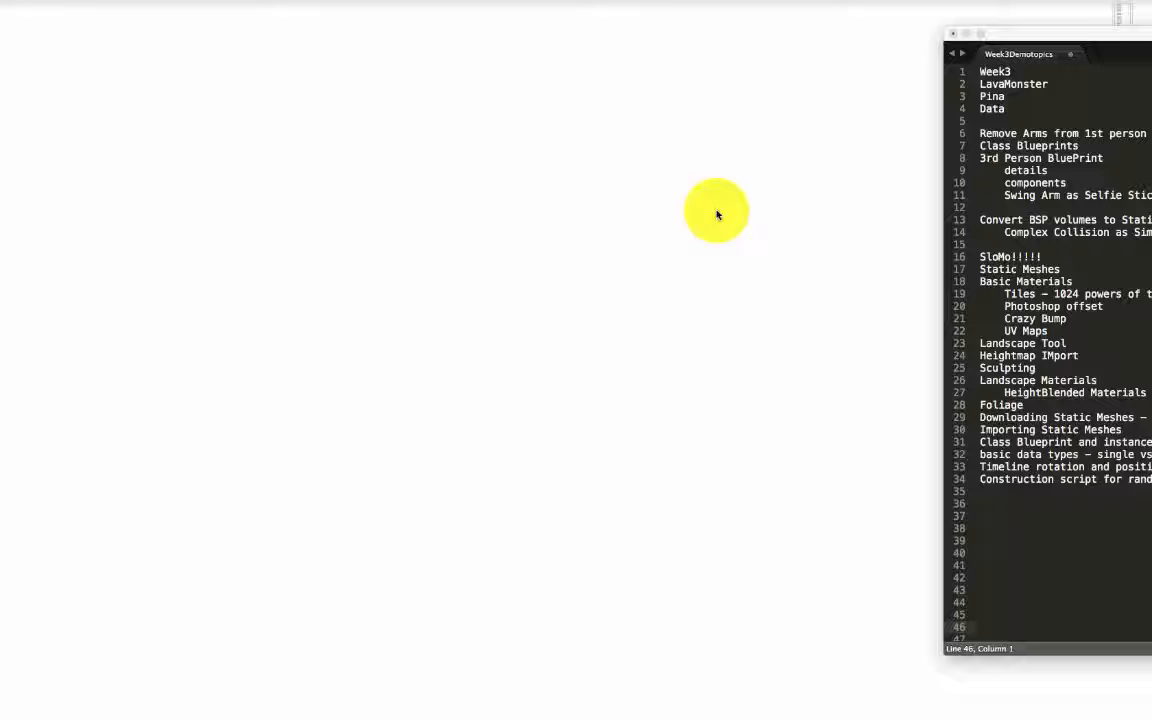
drag(1124, 36, 803, 46)
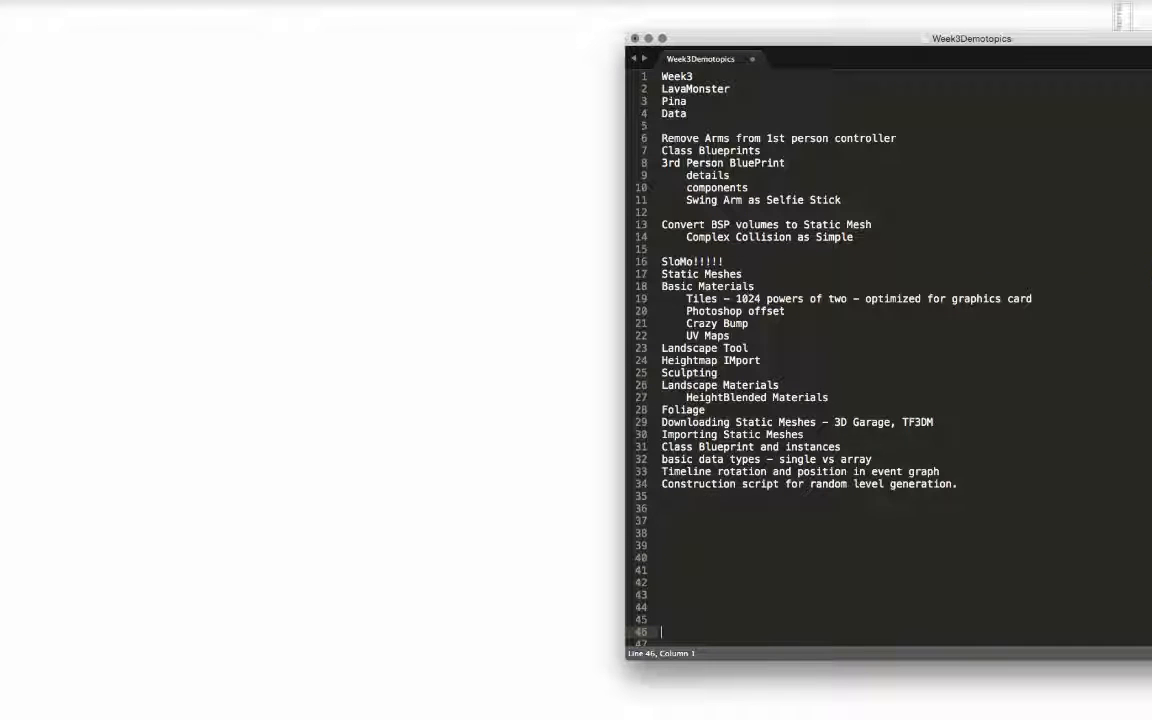
Step: Bring up the Epic Games Launcher, deselect Week02, and launch Unreal Engine 4.8.3
click(1150, 381)
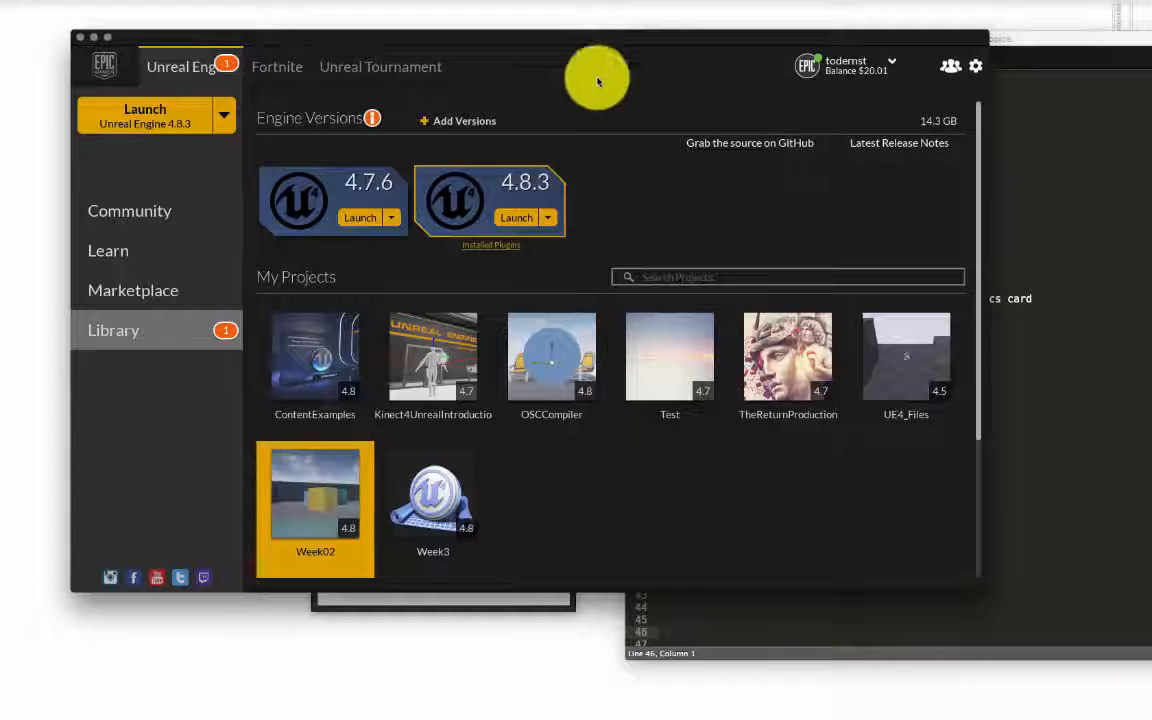
click(527, 46)
click(597, 48)
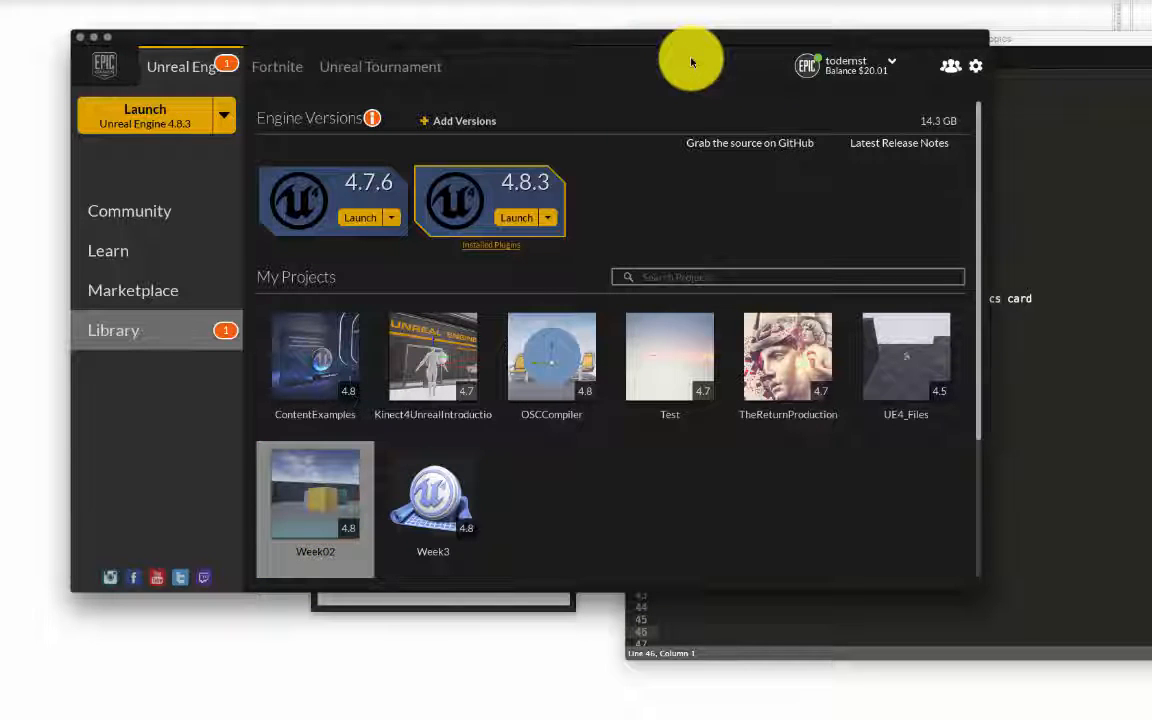
click(521, 219)
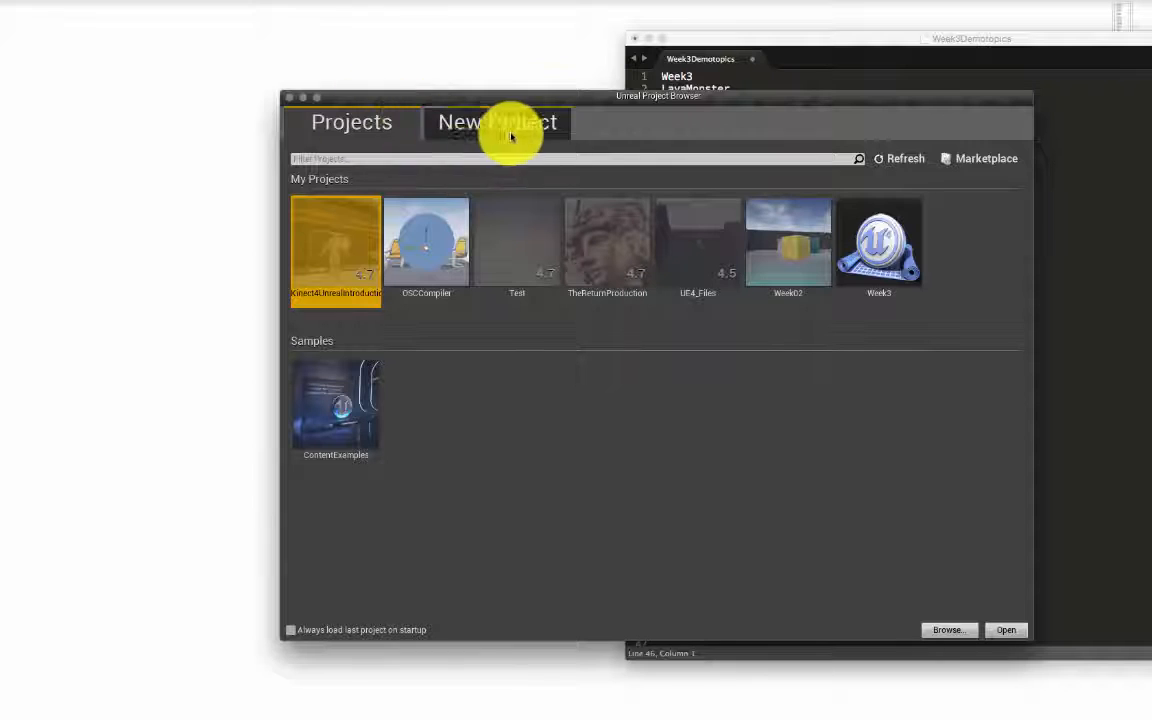
Step: Create a new Blueprint Third Person project named 'Week3b' from the New Project tab
click(451, 133)
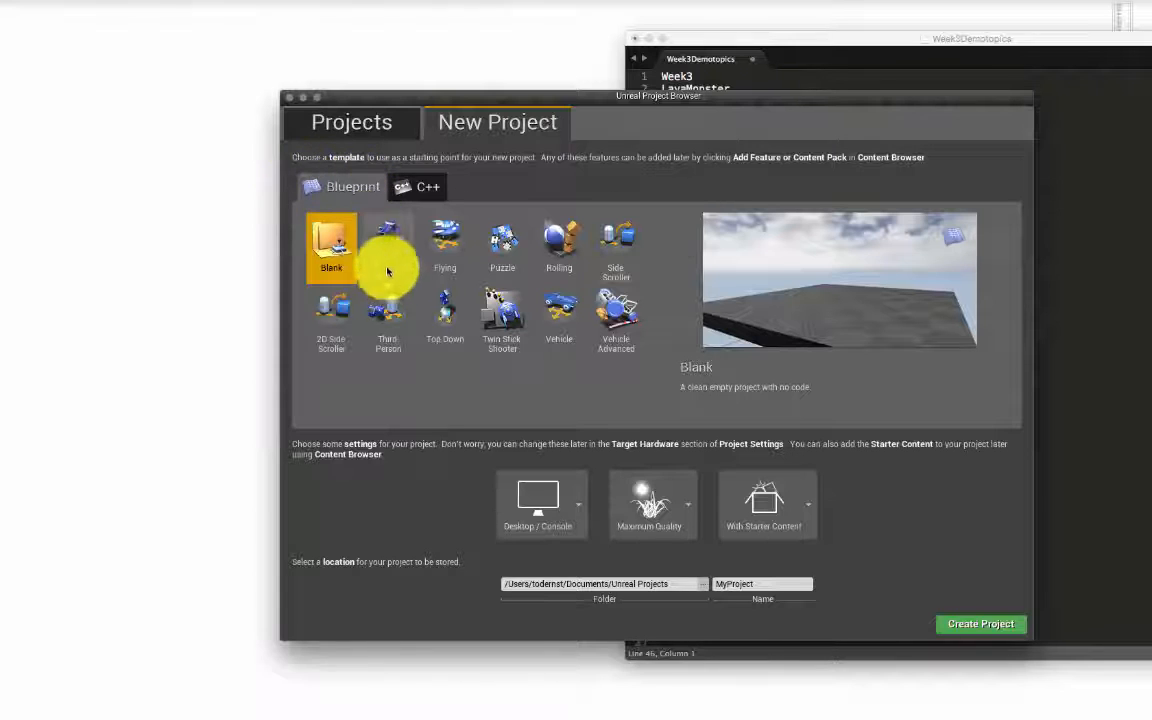
click(391, 312)
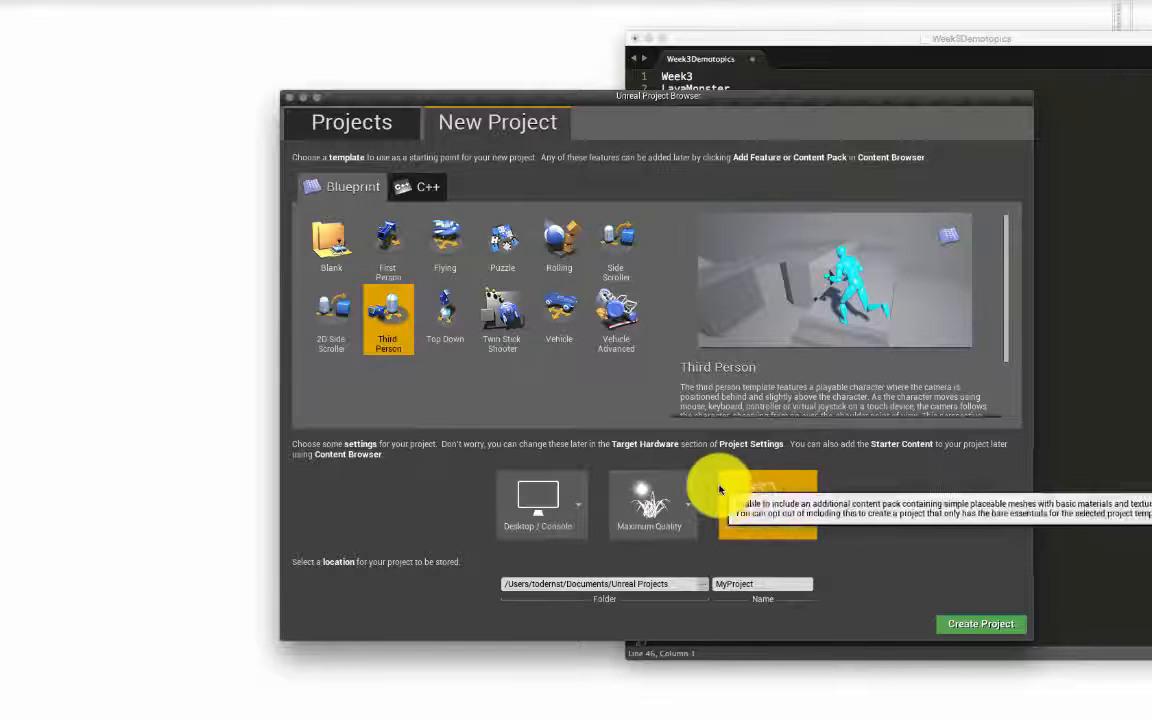
click(385, 318)
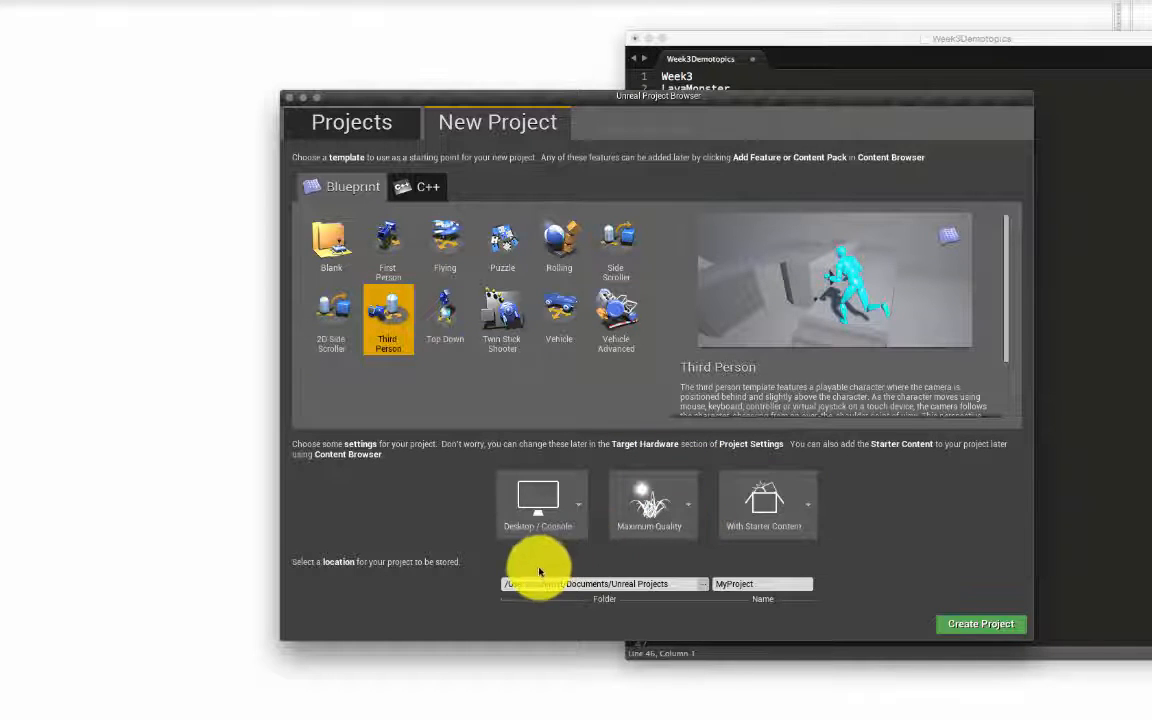
click(768, 588)
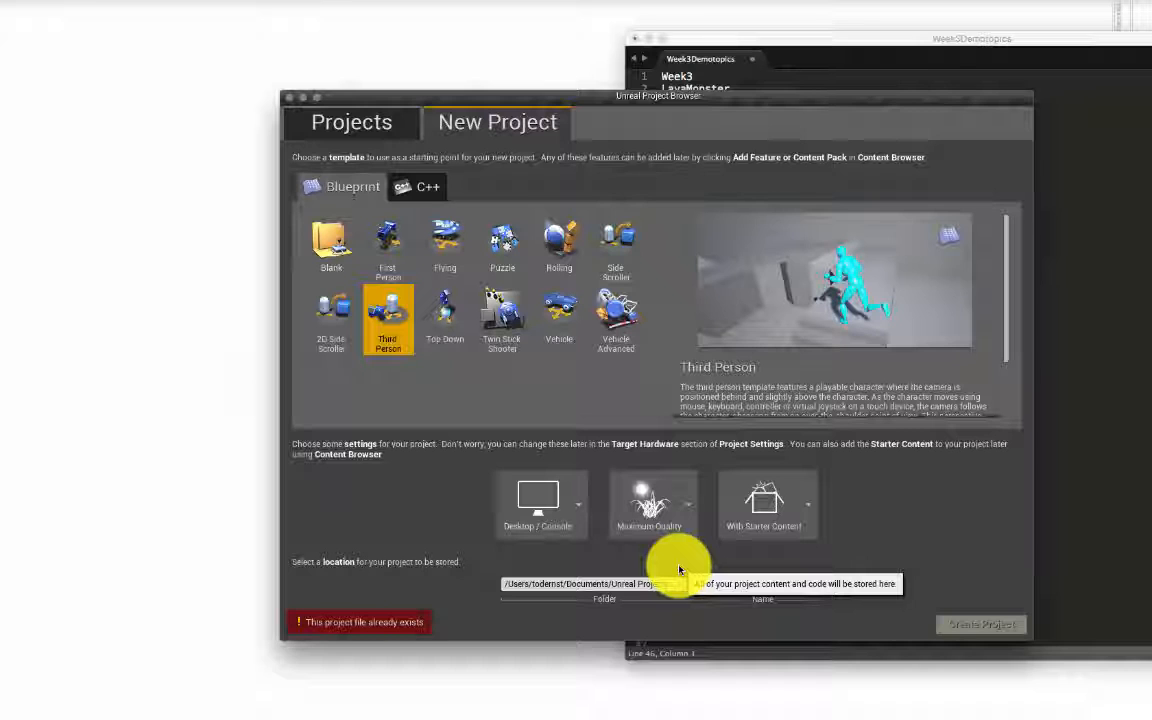
key(BackSpace)
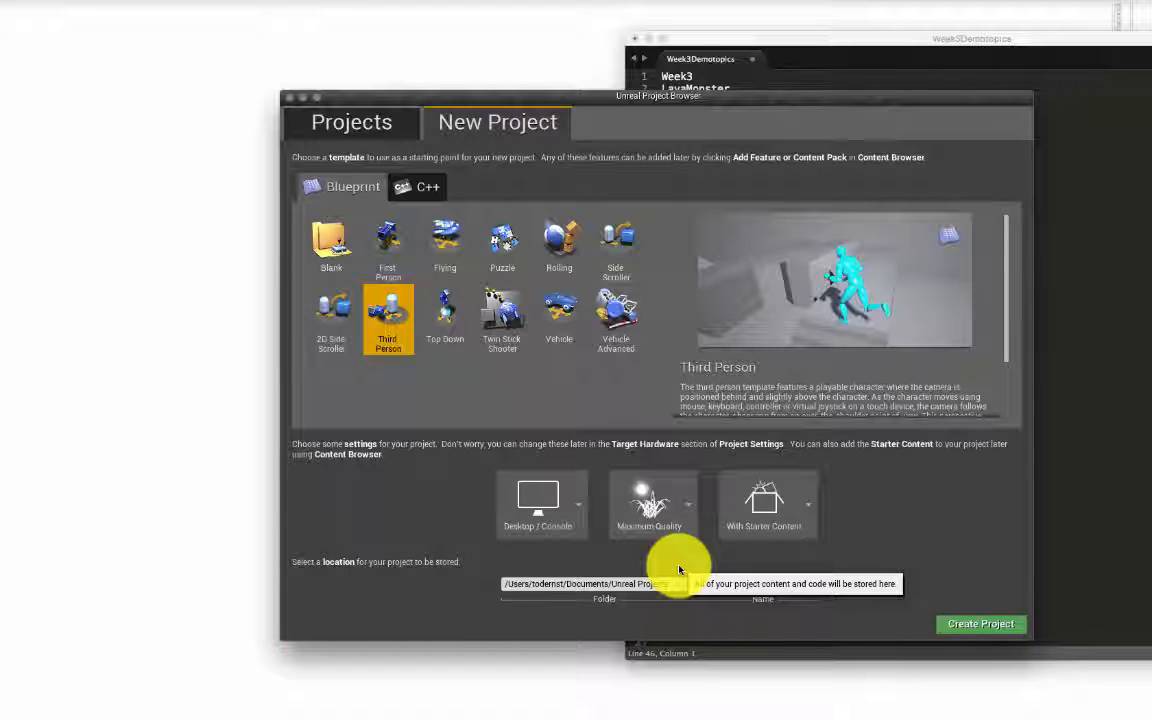
key(BackSpace)
text(b)
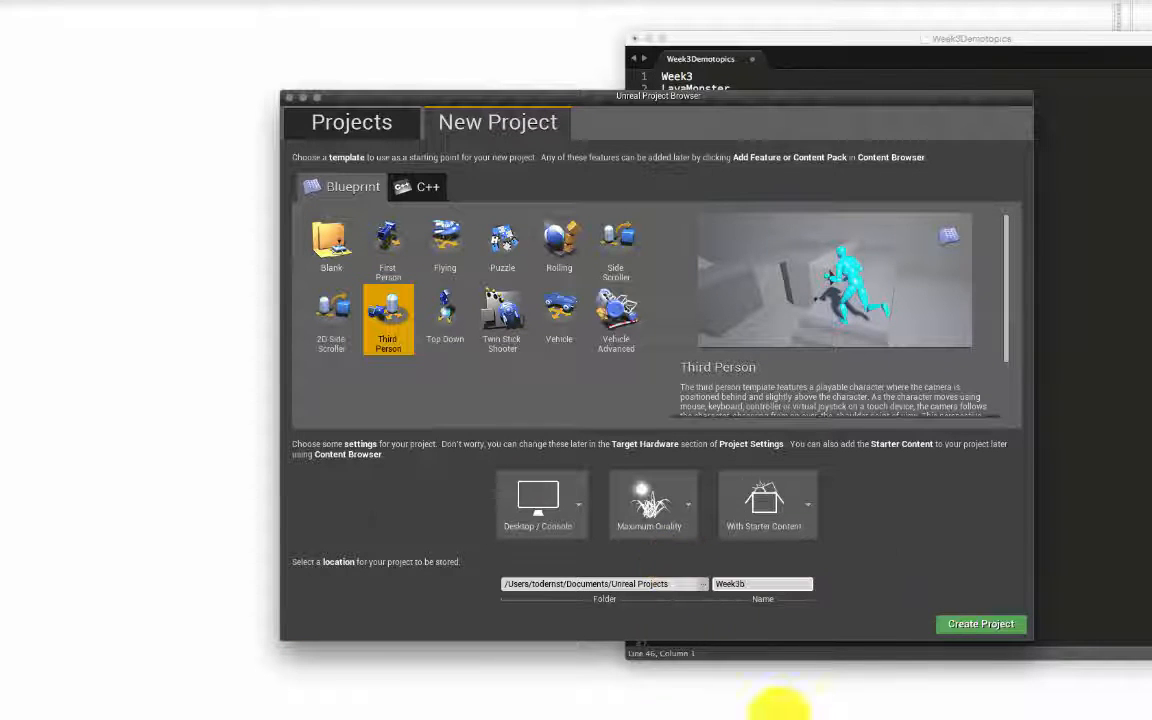
click(995, 626)
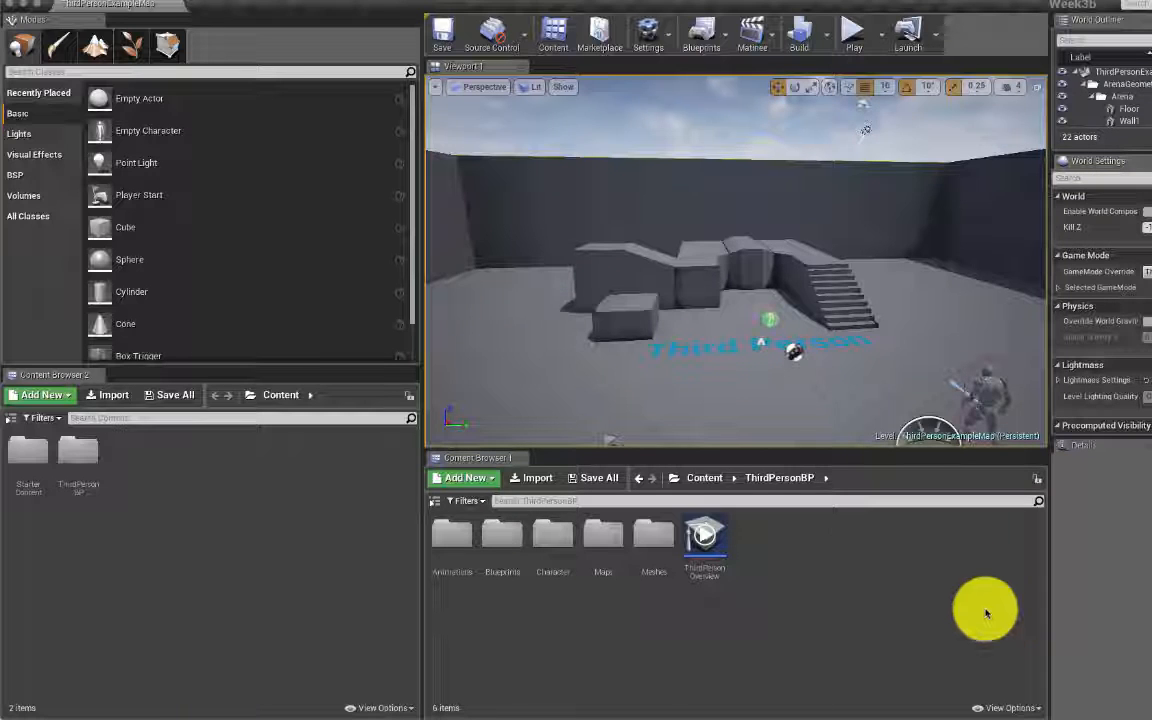
Step: Float the second Content Browser out, then dock World Settings together with the Details panel
click(42, 372)
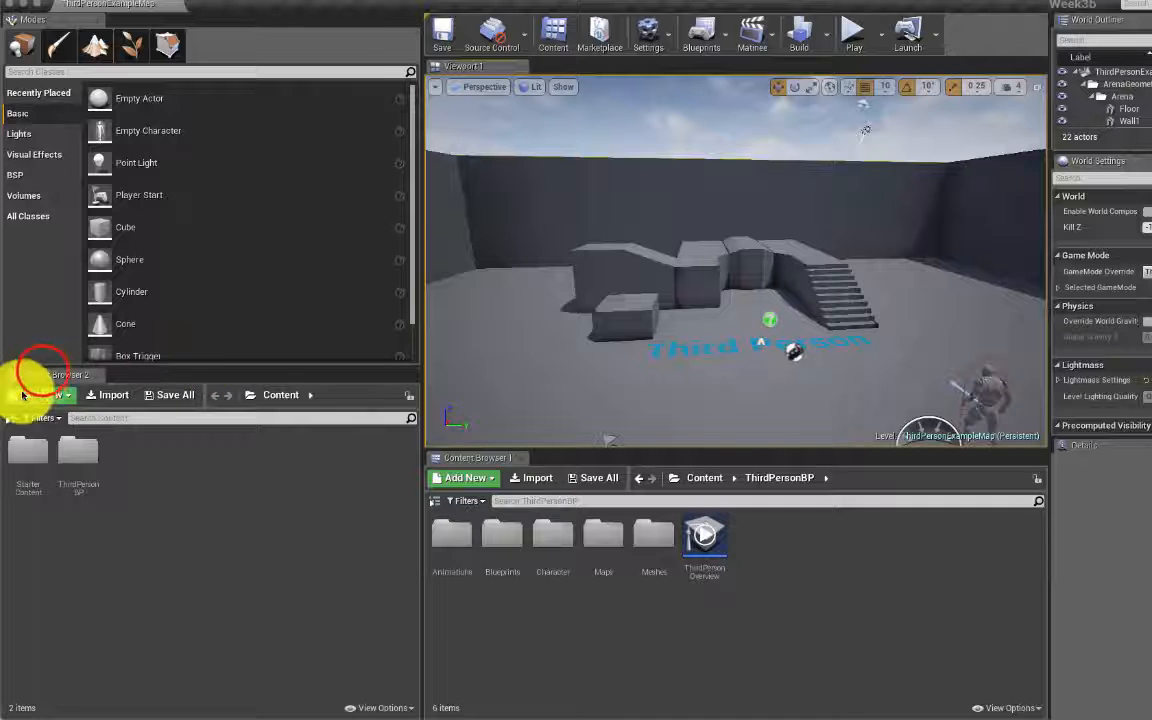
drag(41, 375, 134, 612)
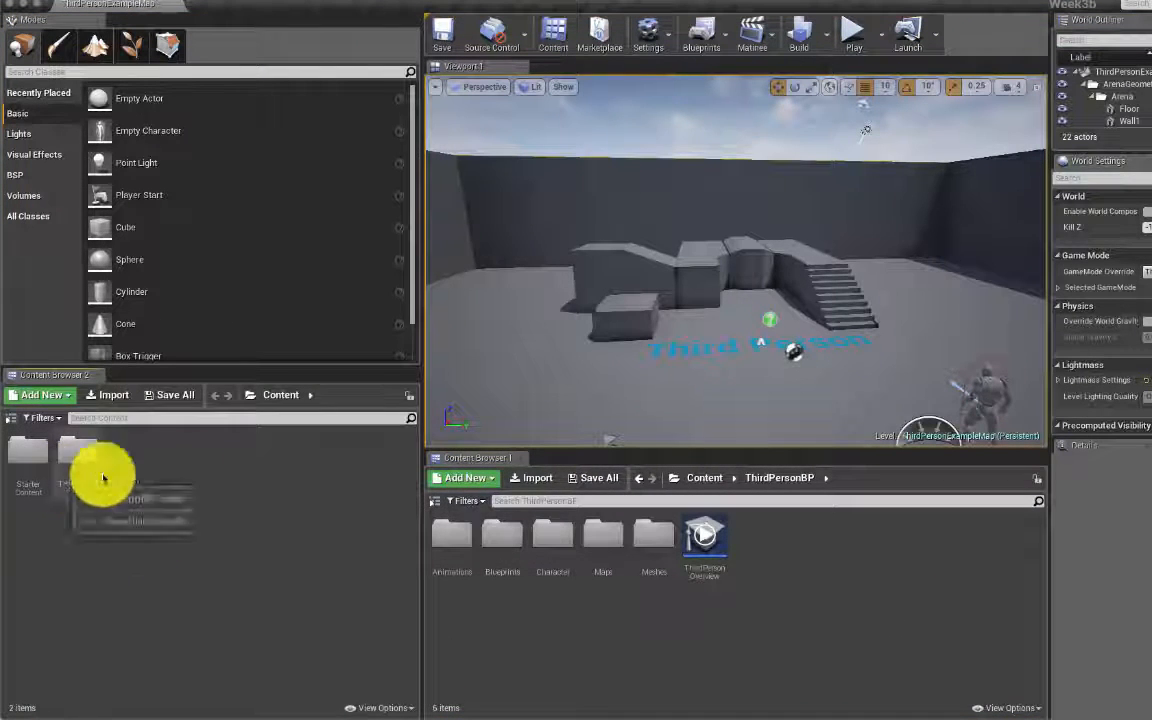
click(175, 4)
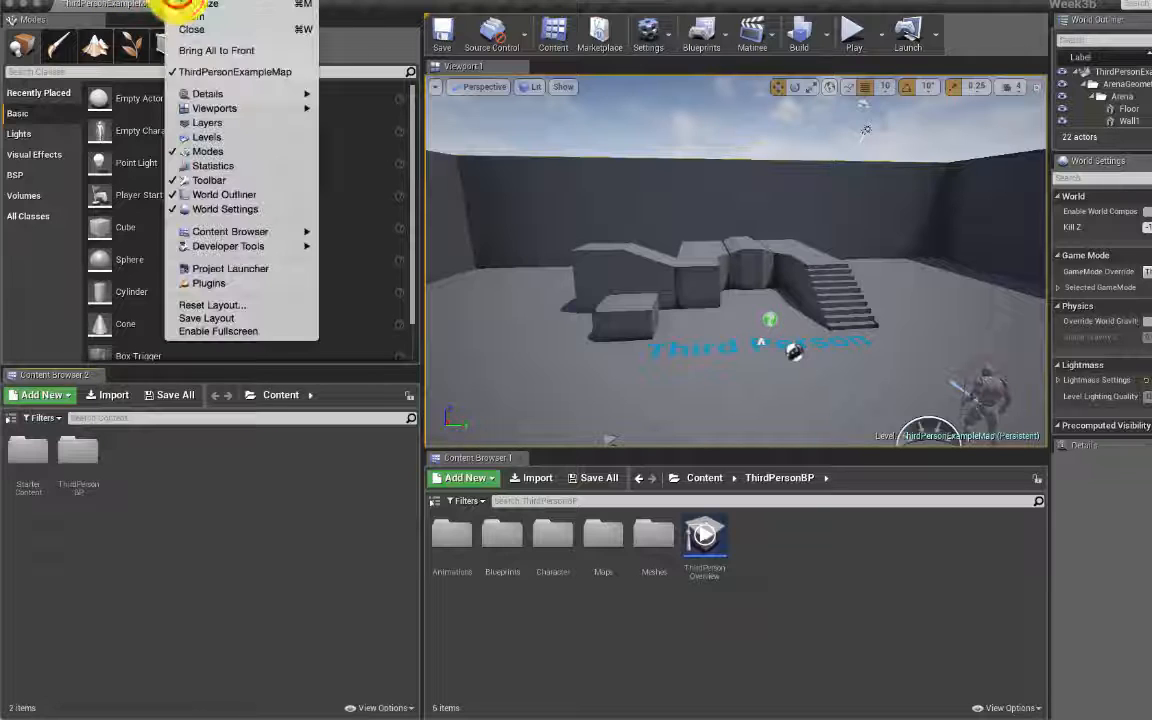
mouse_move(275, 106)
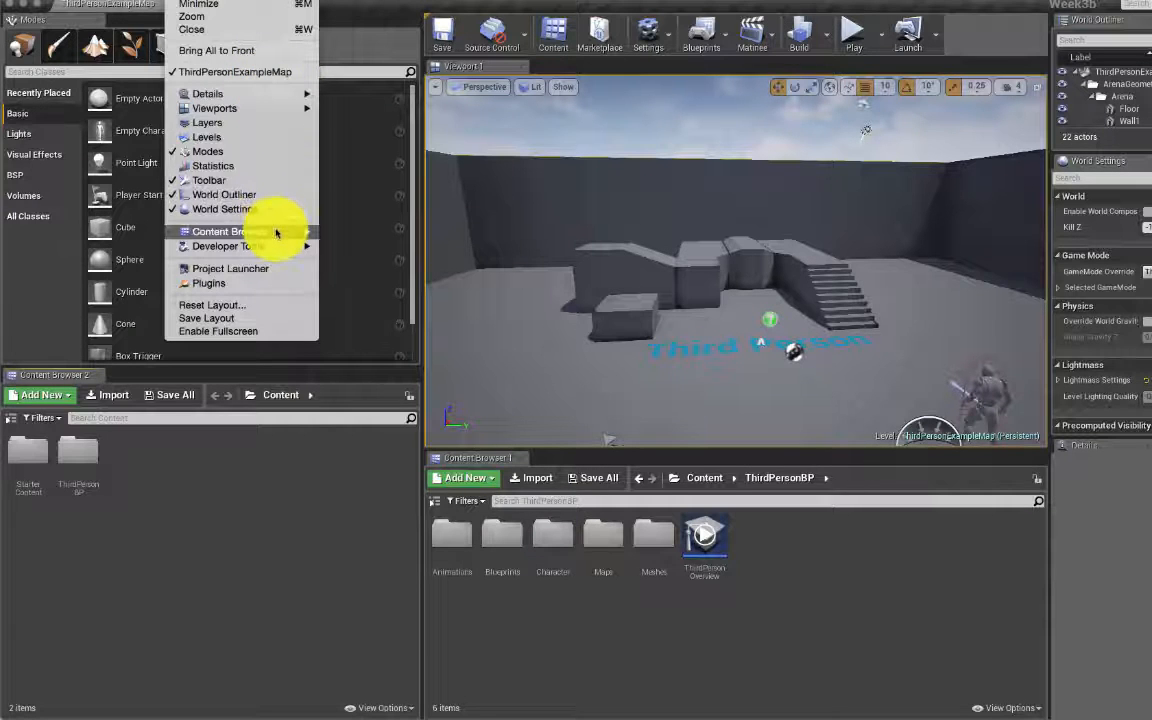
mouse_move(277, 234)
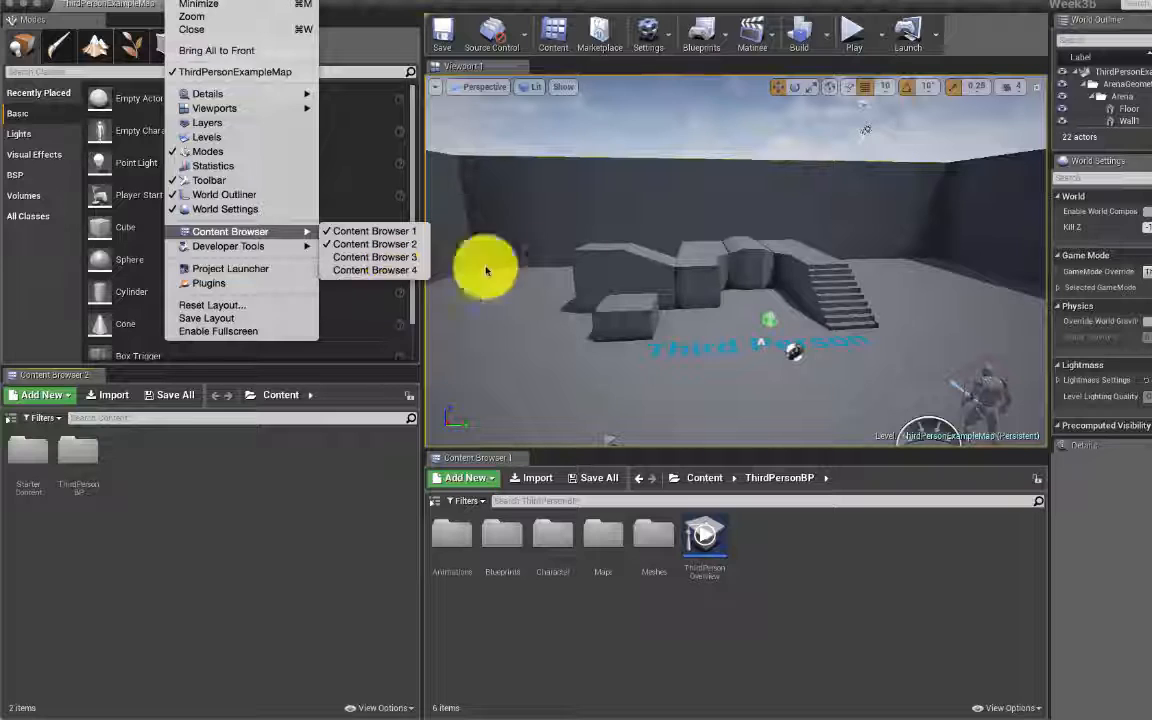
click(1090, 168)
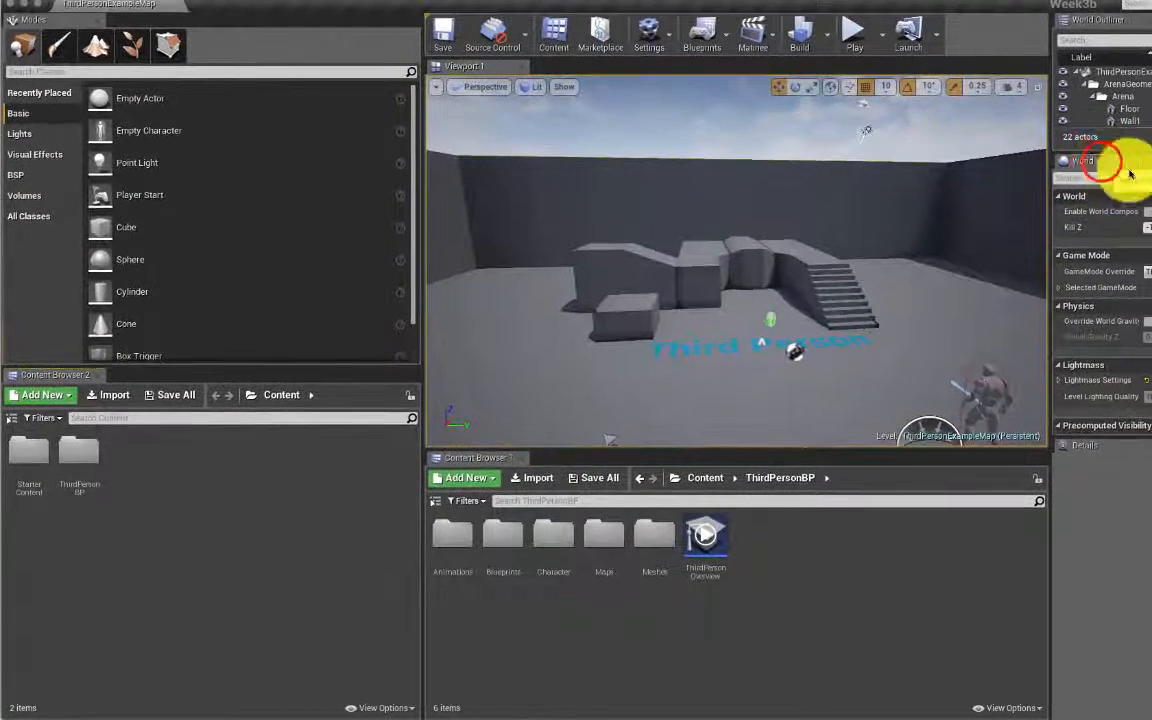
drag(1100, 162, 1115, 255)
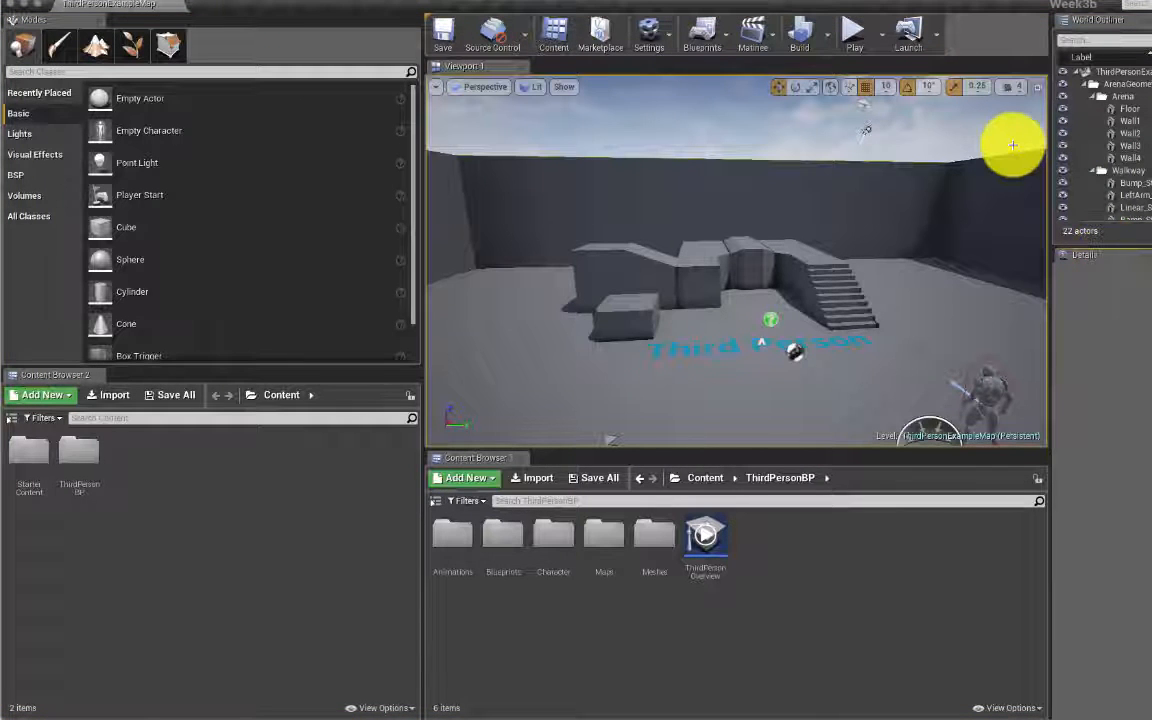
Step: Start playing the level in the viewport and capture mouse control for the game
click(854, 26)
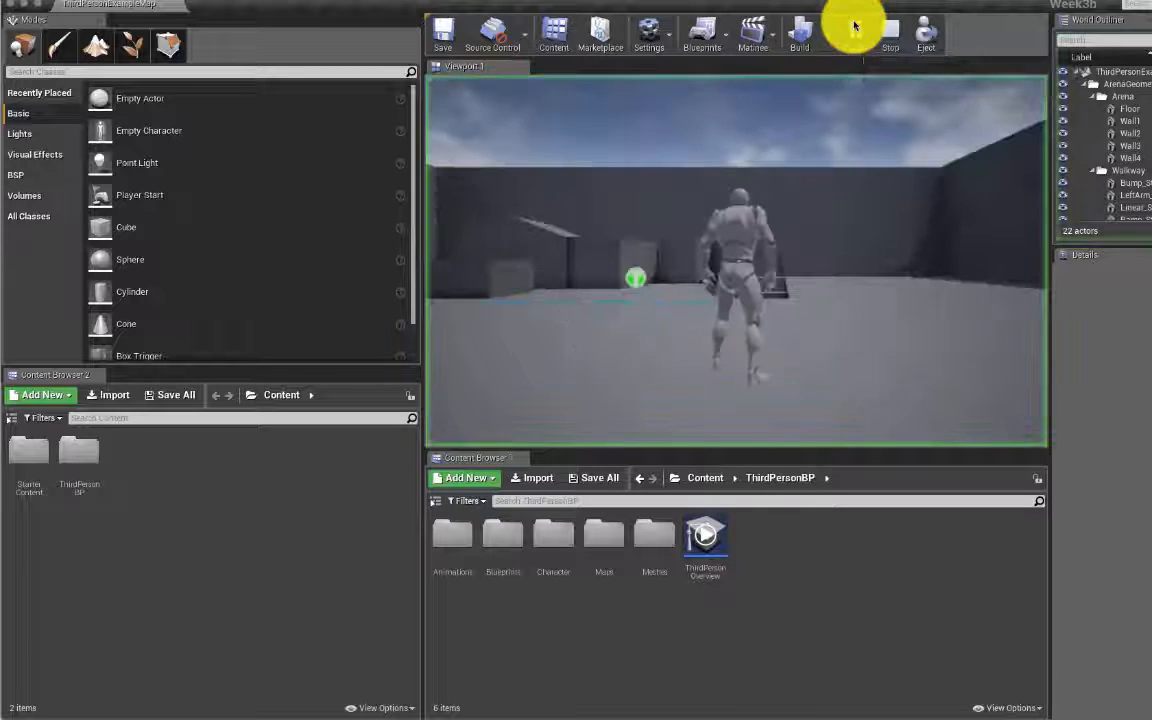
click(739, 290)
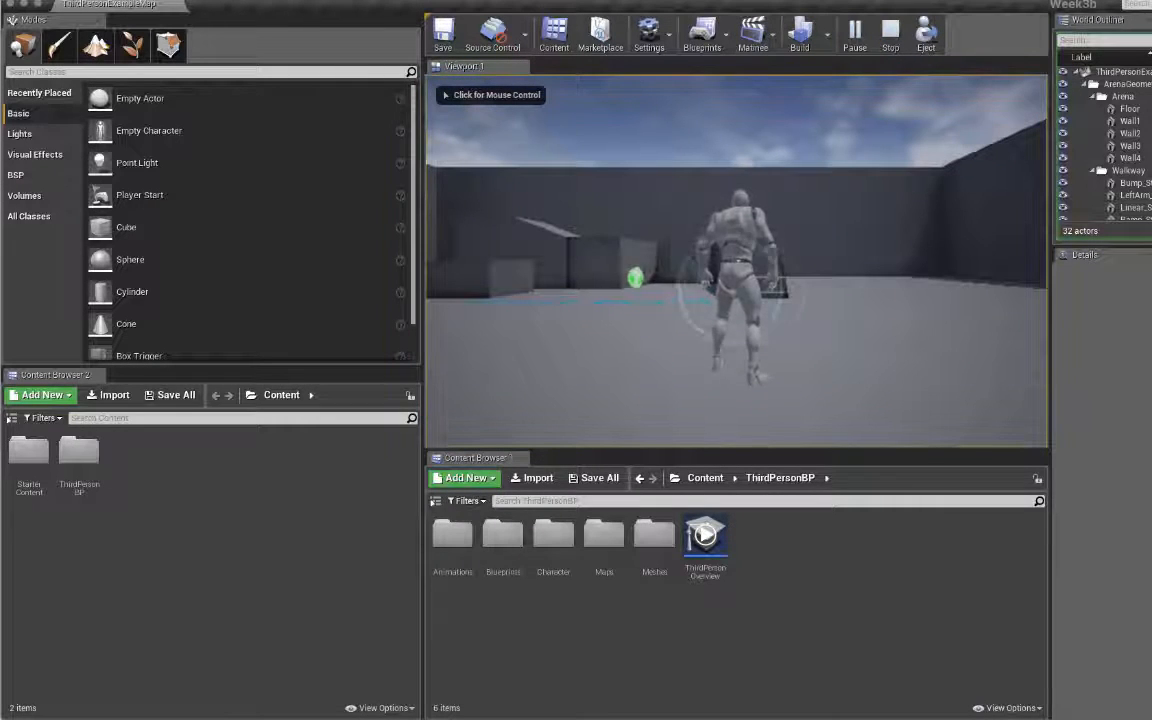
click(743, 264)
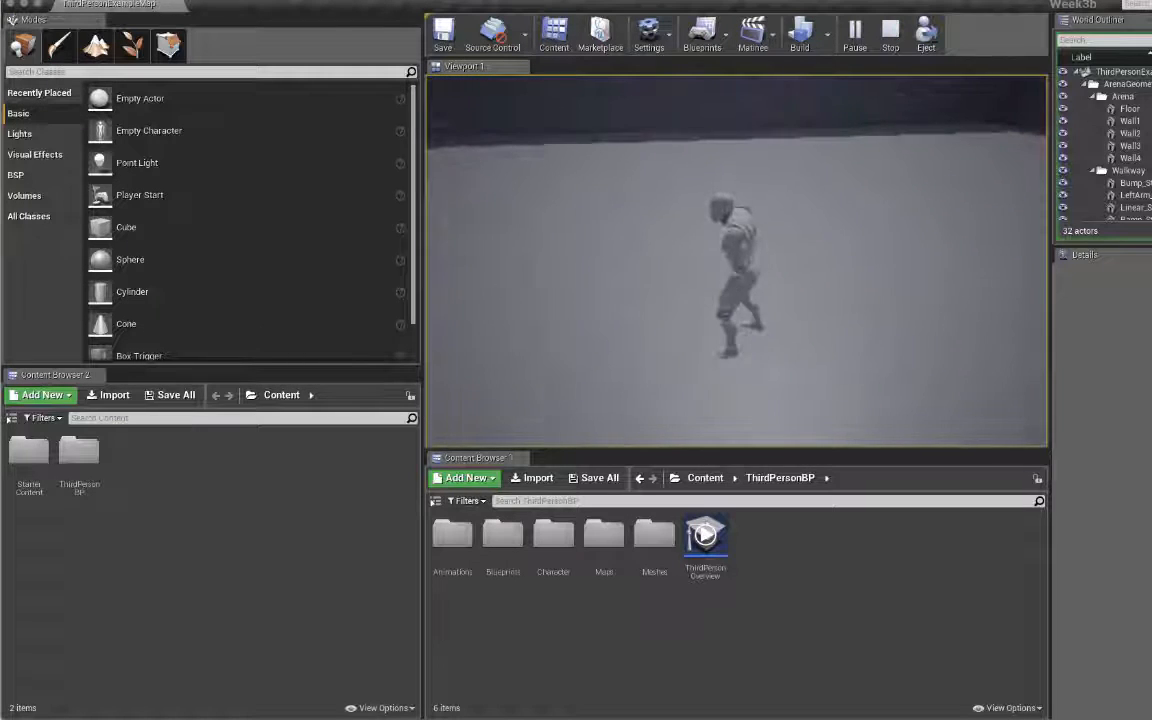
Step: Run the character up the stairs, across the arena, and jump at the raised blocks and wall
key(w)
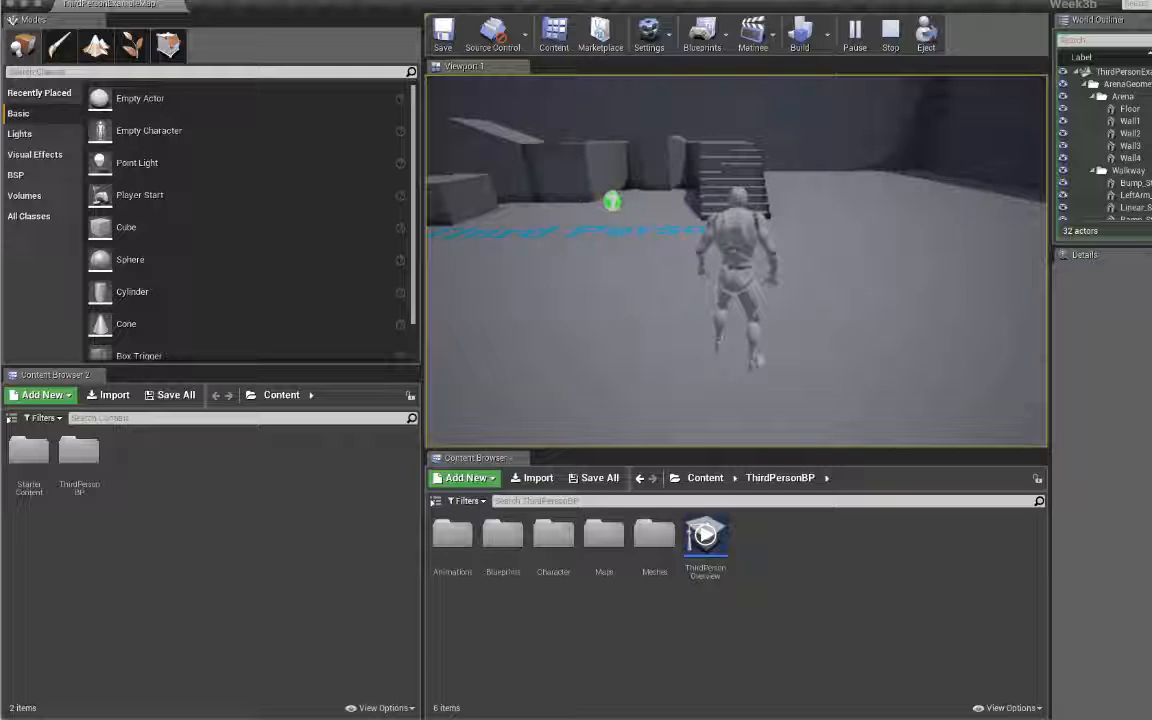
key(w)
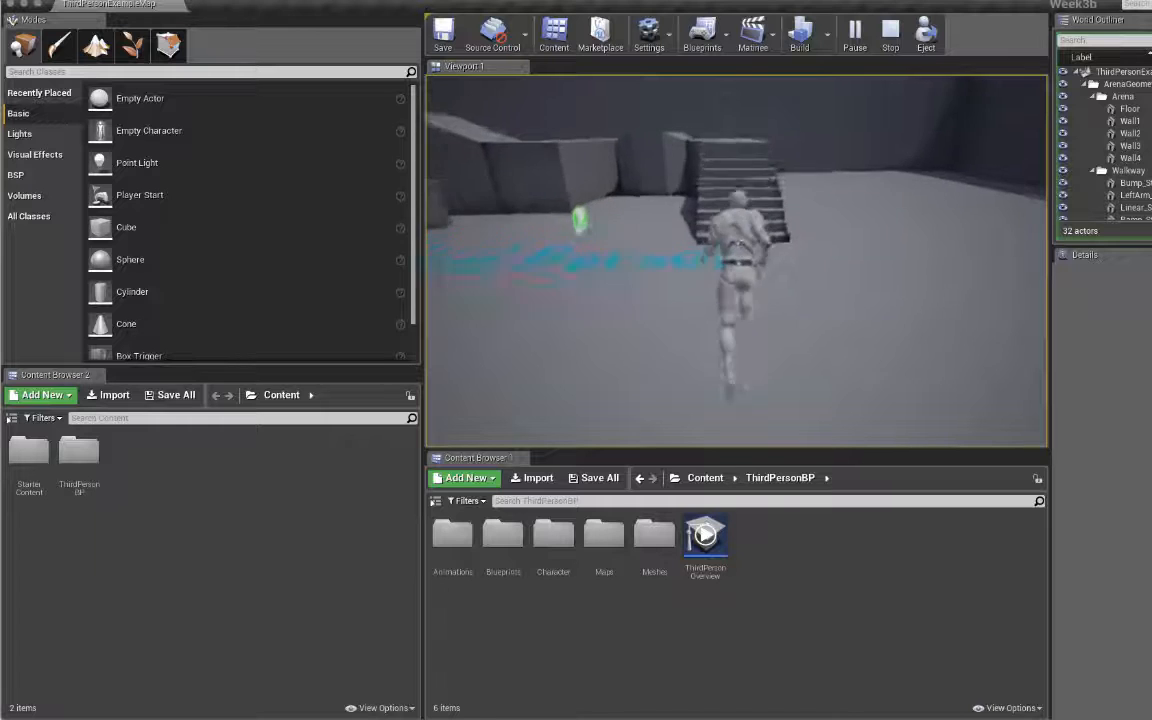
key(w)
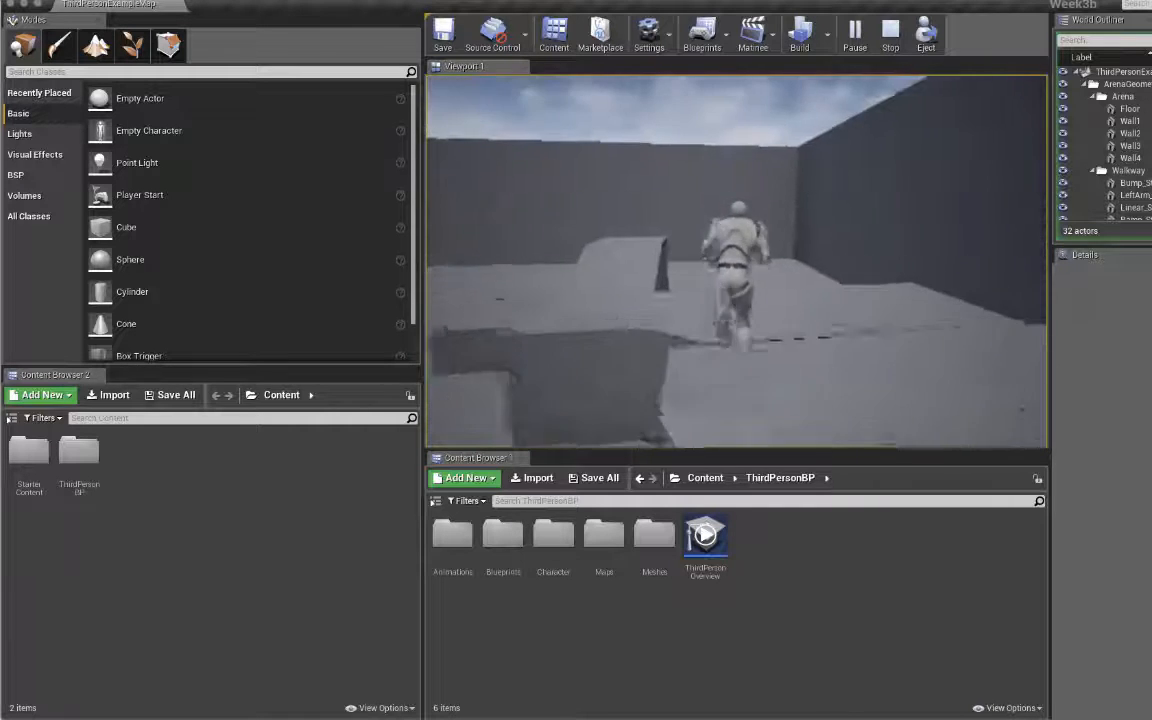
key(w)
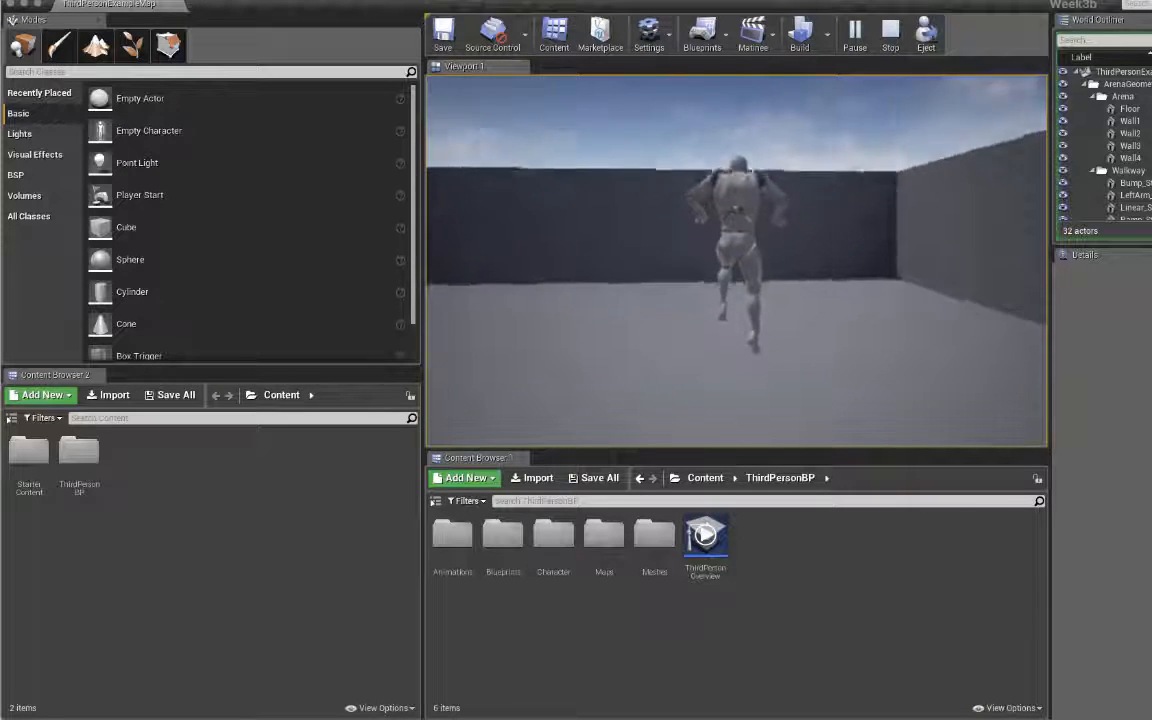
key(w)
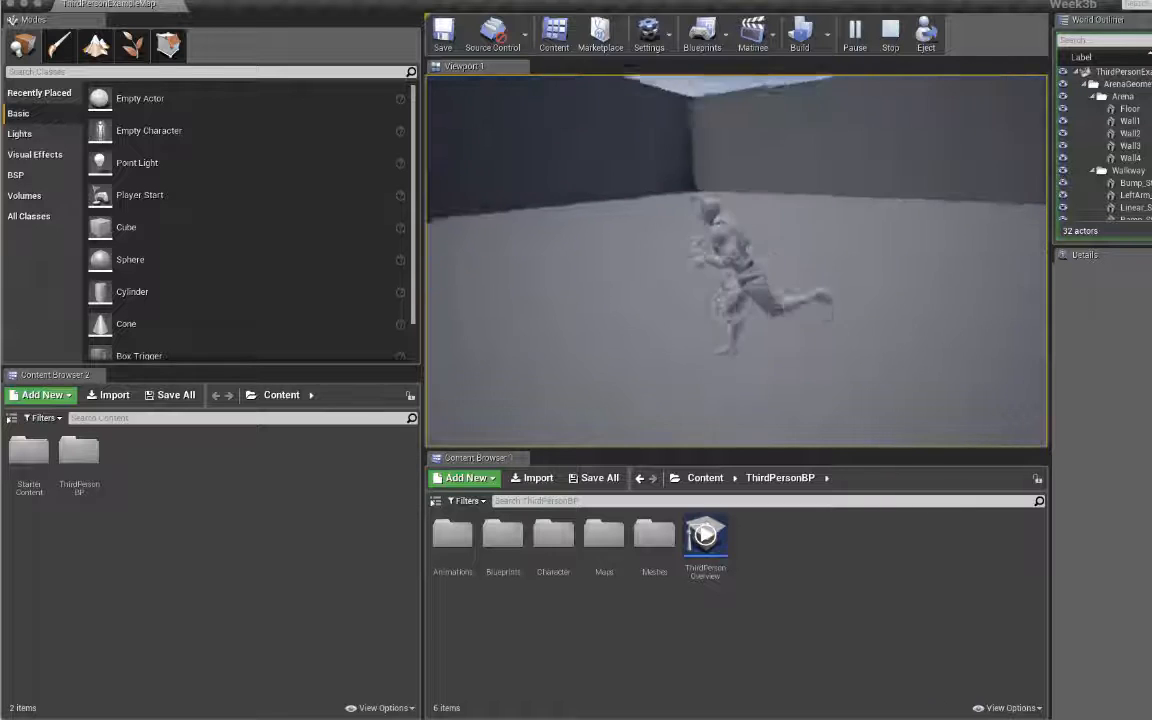
key(w)
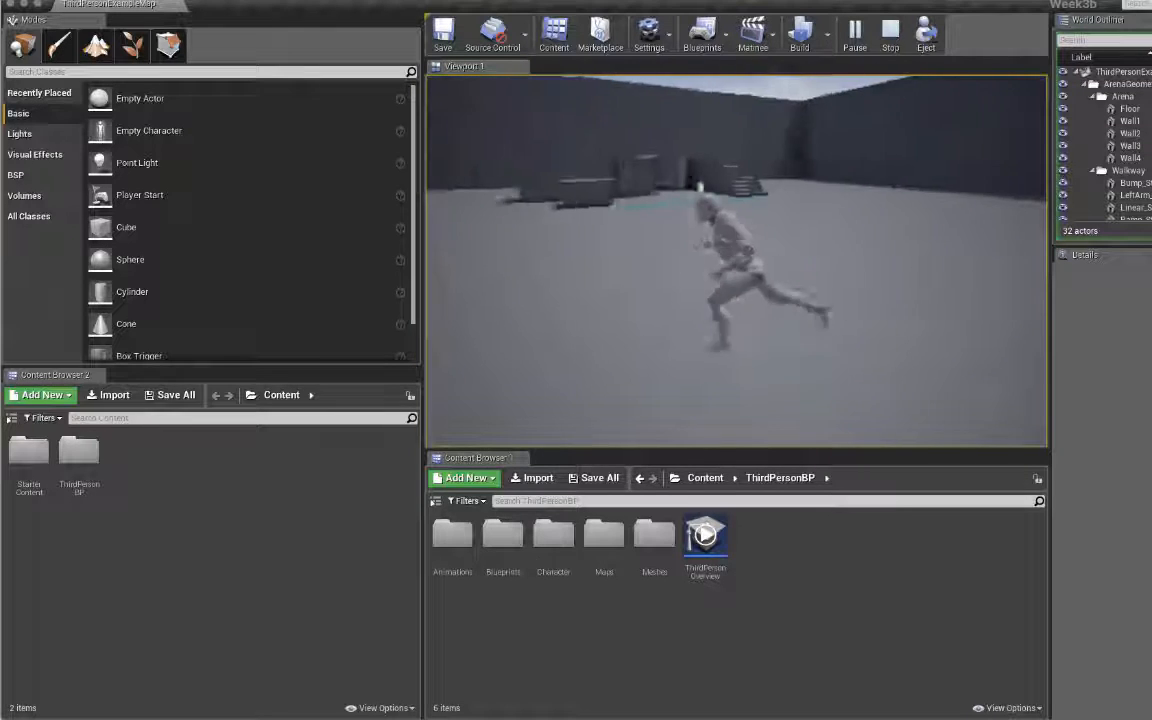
key(w)
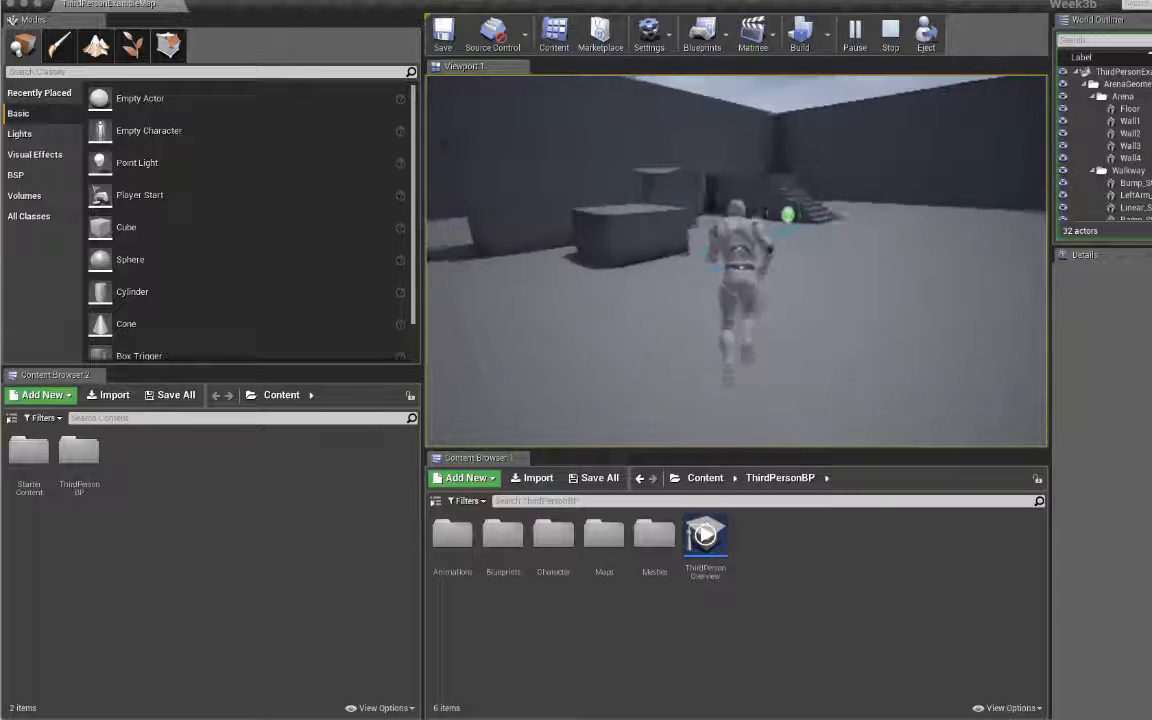
key(space)
key(w)
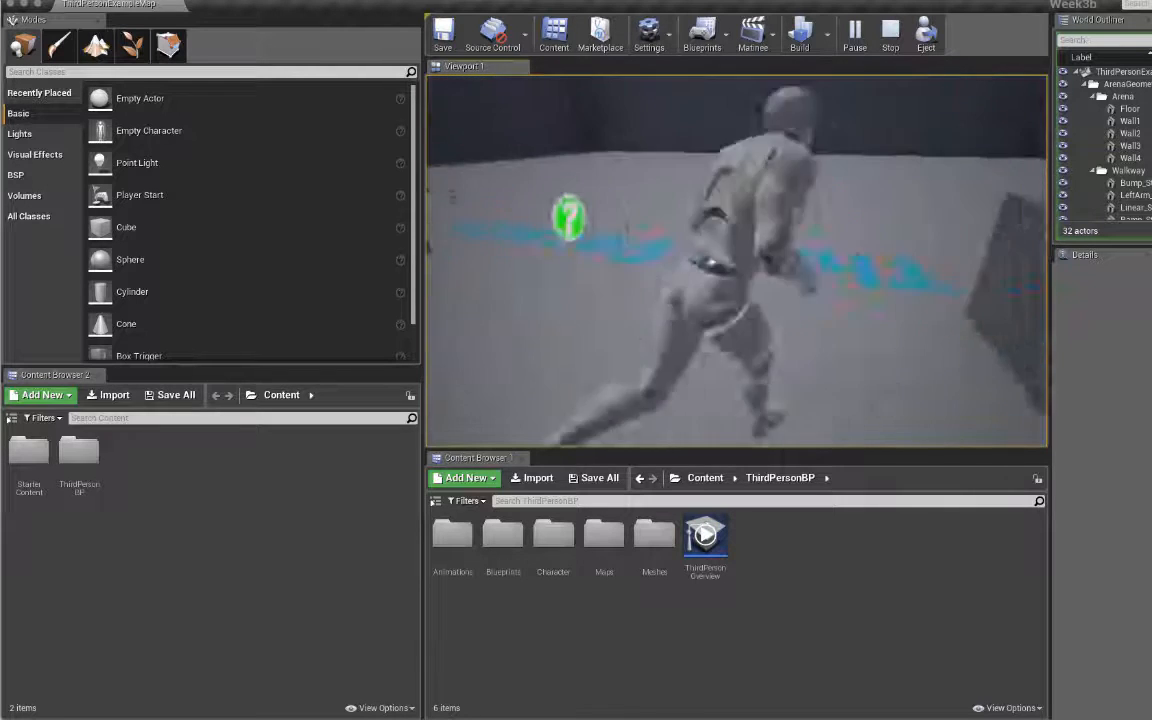
key(space)
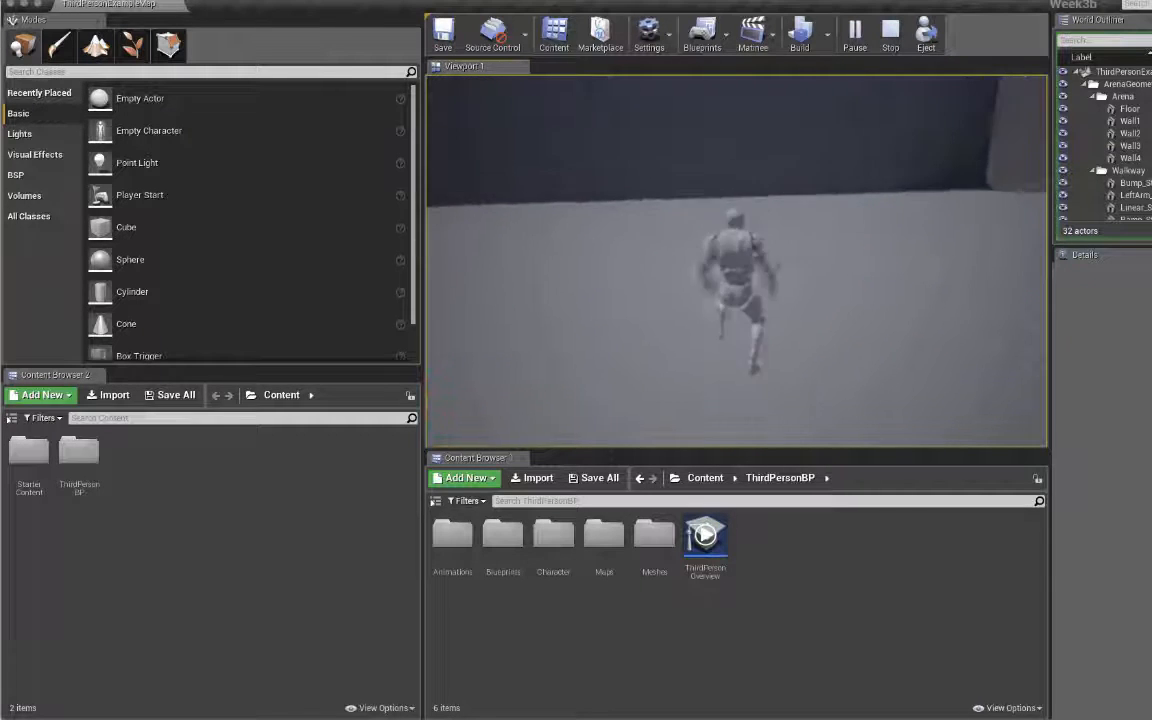
key(w)
key(space)
Step: Run the character to the stairs and back over the floor text, then switch to the Week3Demotopics notes
key(w)
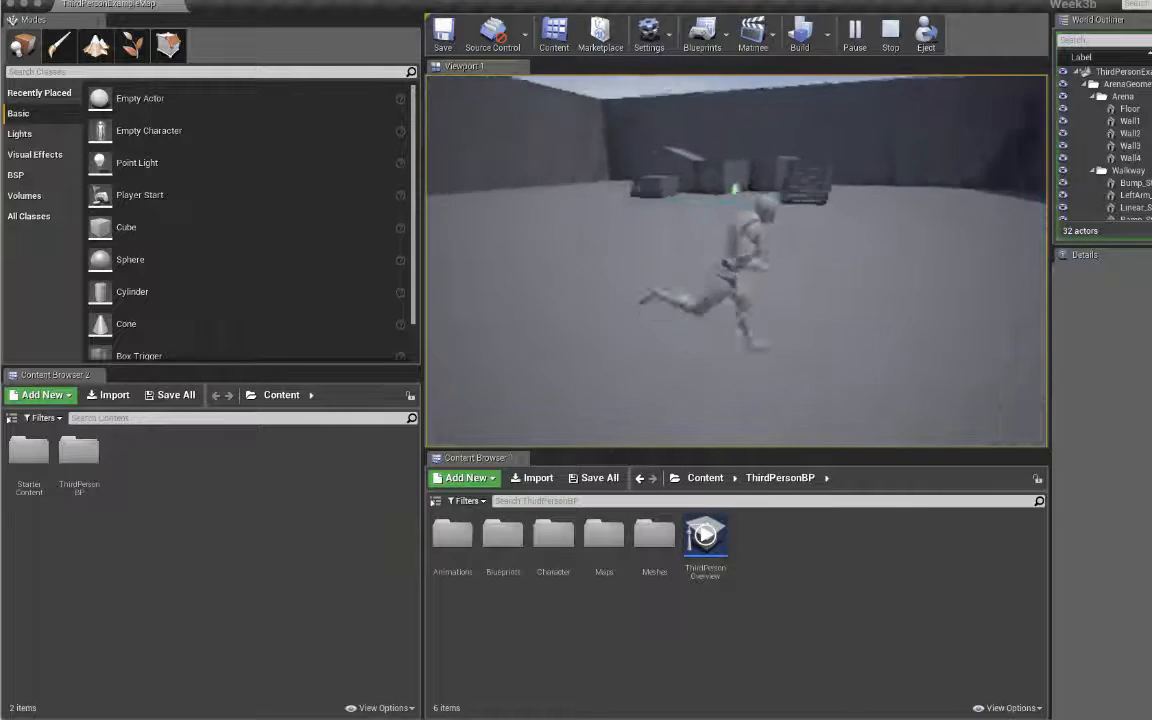
key(space)
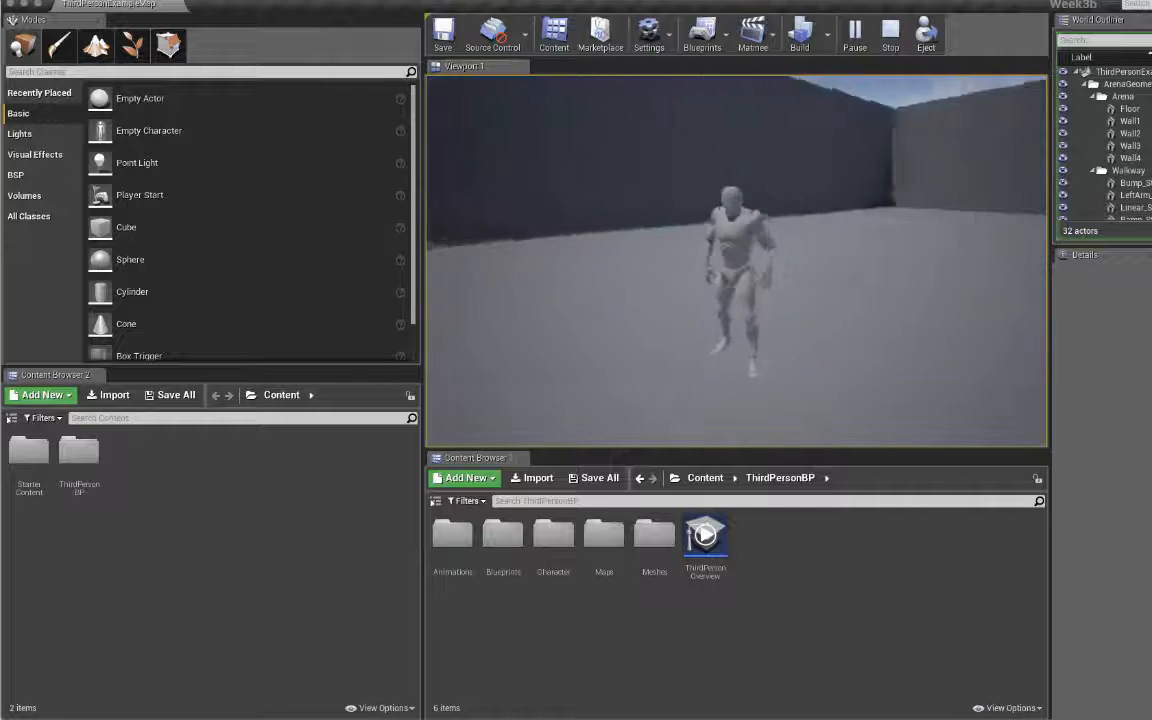
key(w)
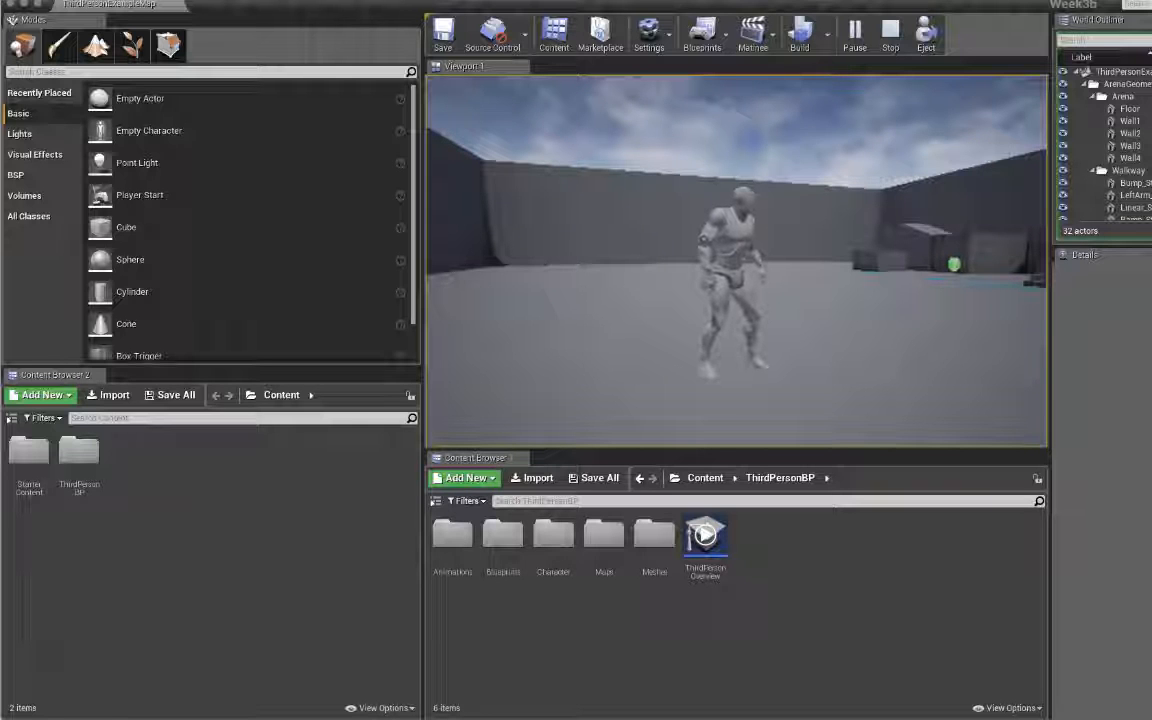
key(w)
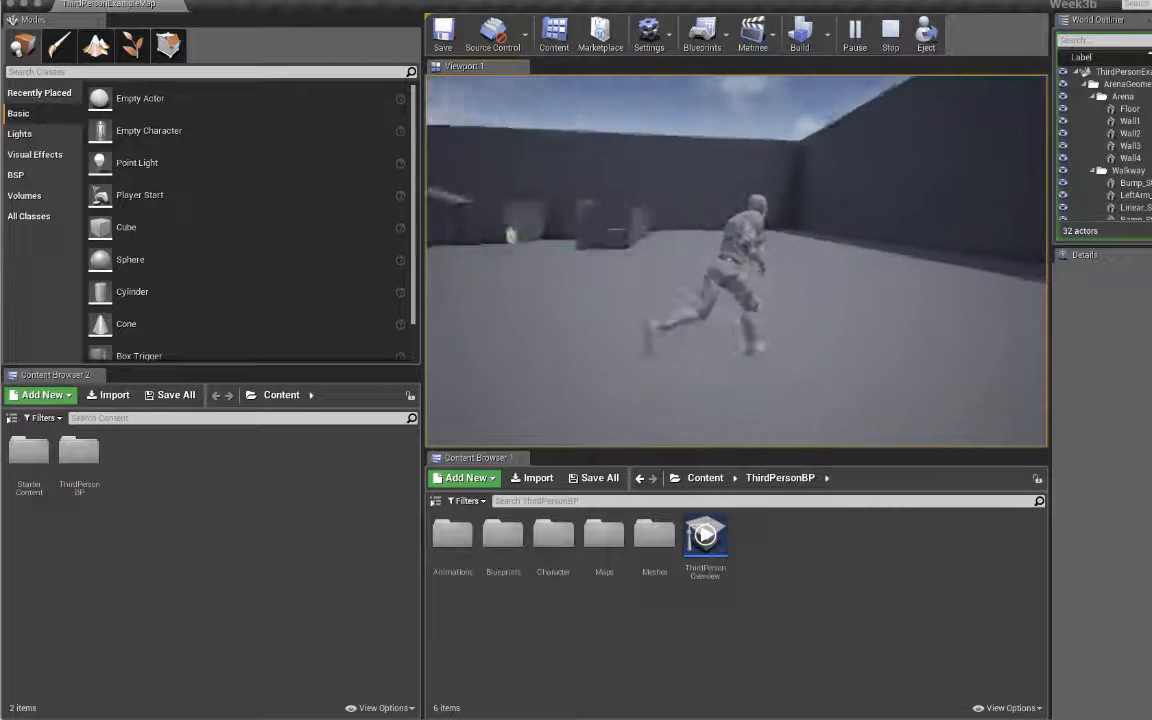
key(w)
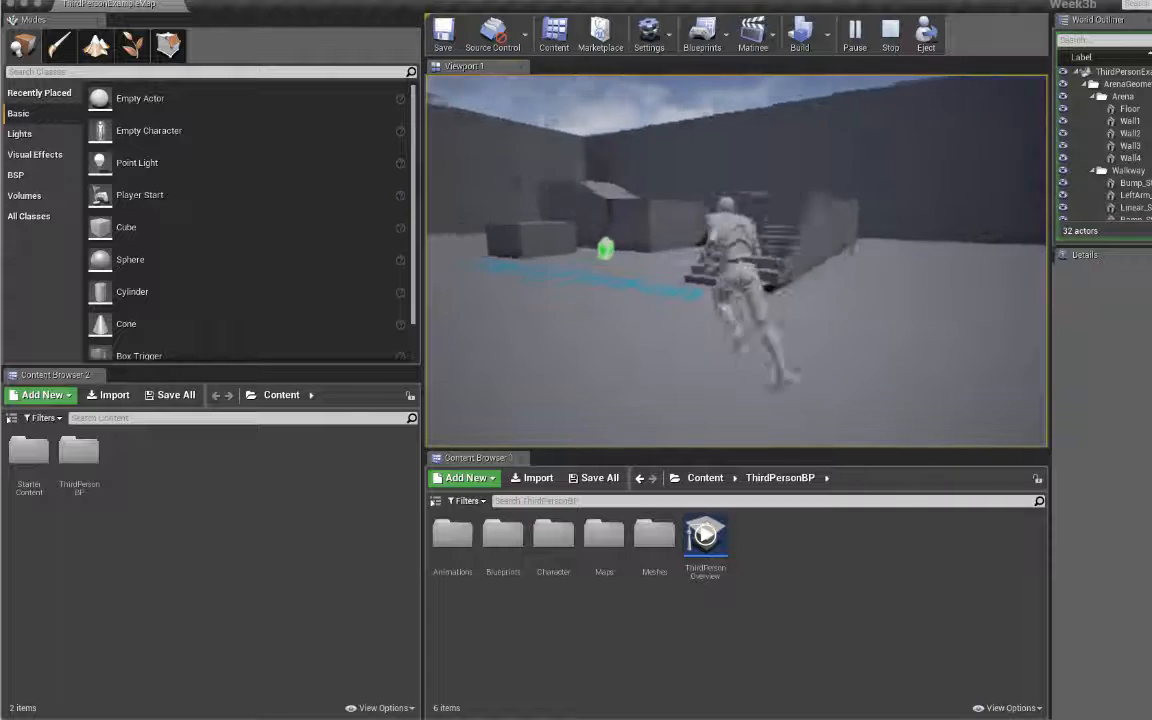
key(w)
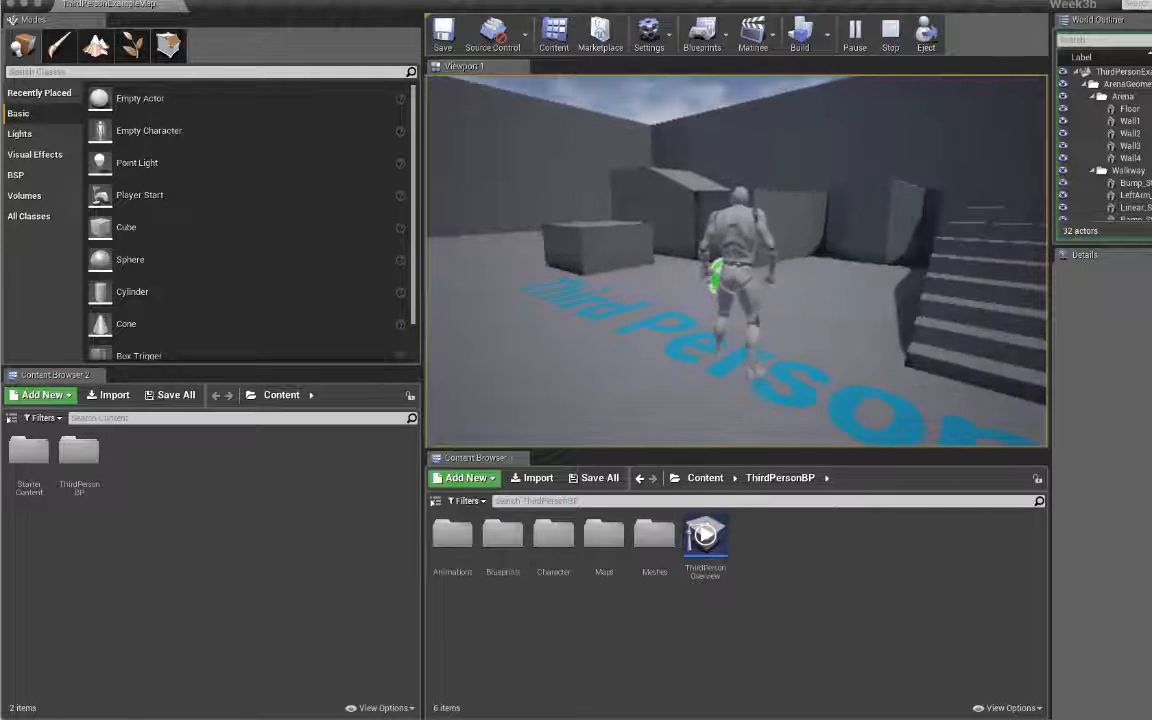
key(w)
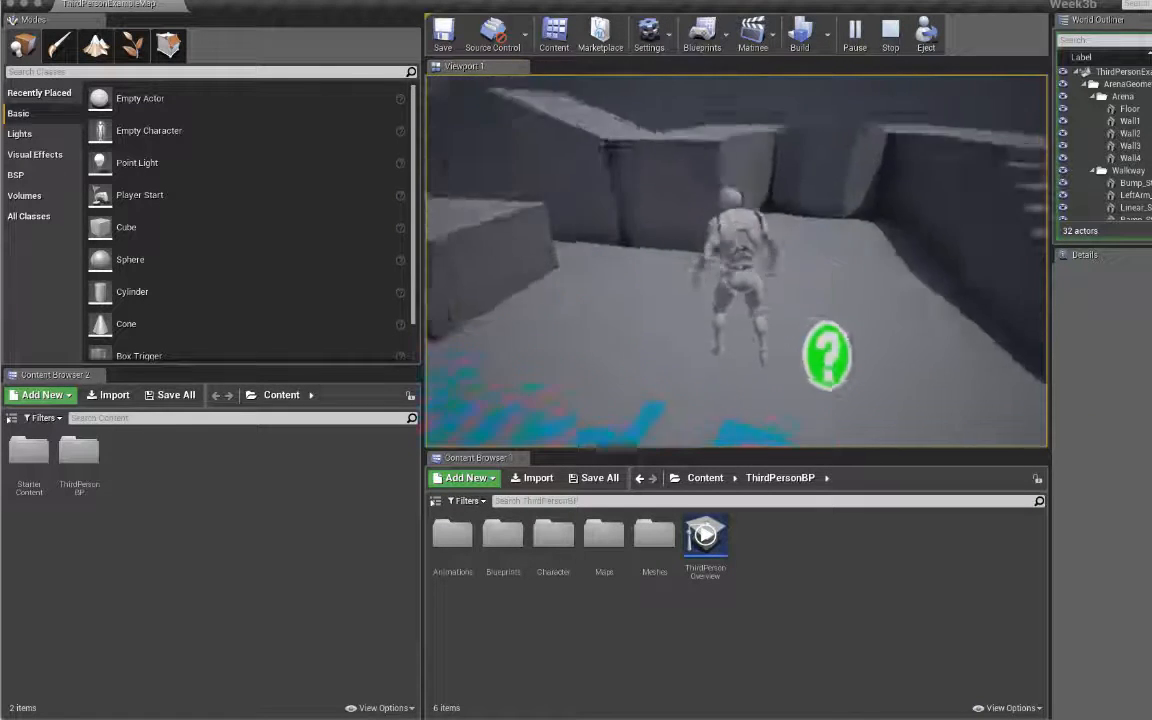
key(s)
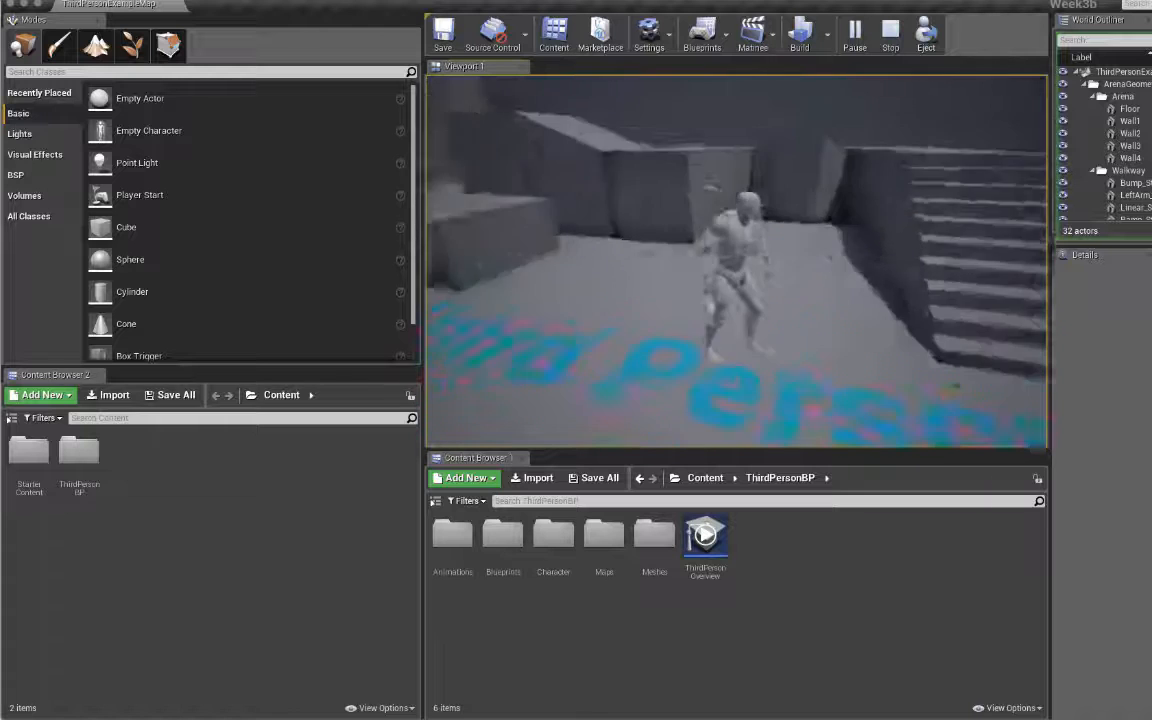
key(super+Tab)
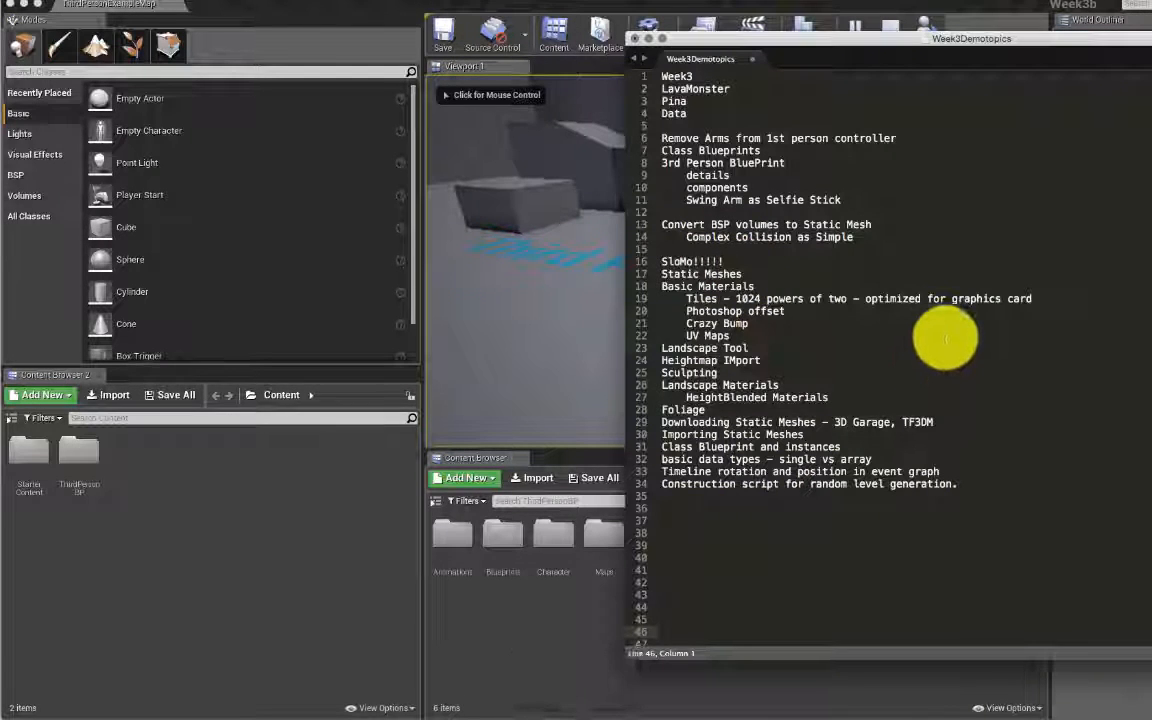
key(super+Tab)
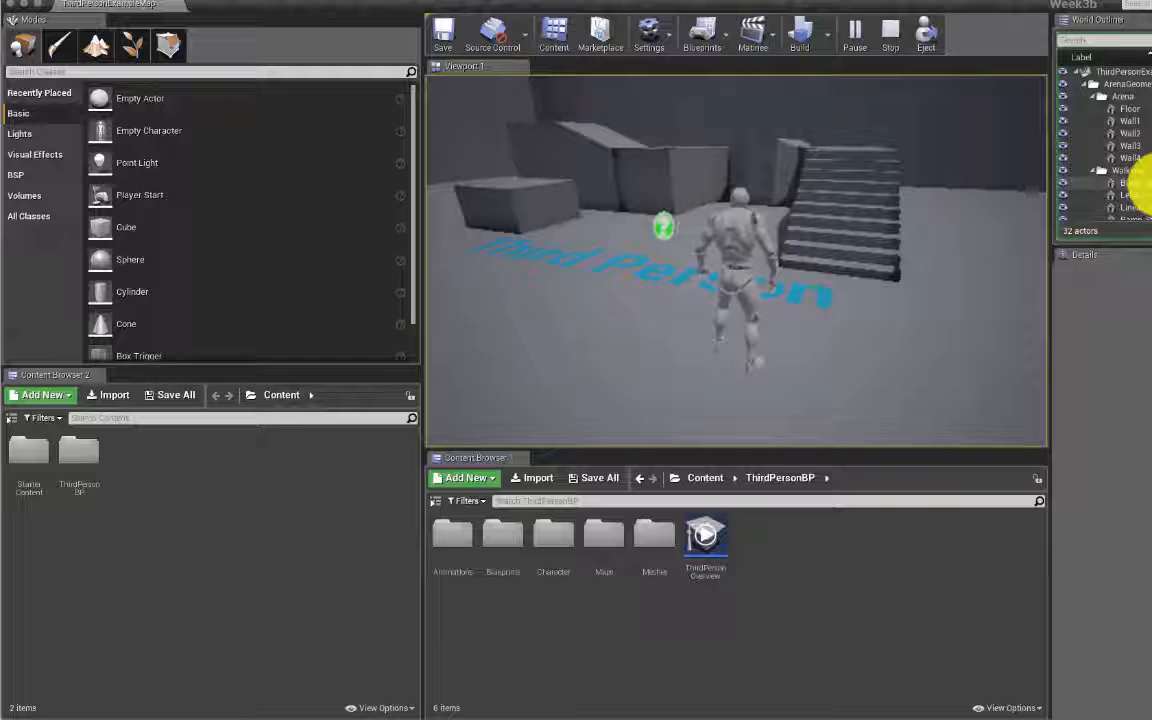
Step: Select ThirdPersonCharacter in the World Outliner, search the actors for 'thi', then clear the search
scroll(1145, 170, down, 5)
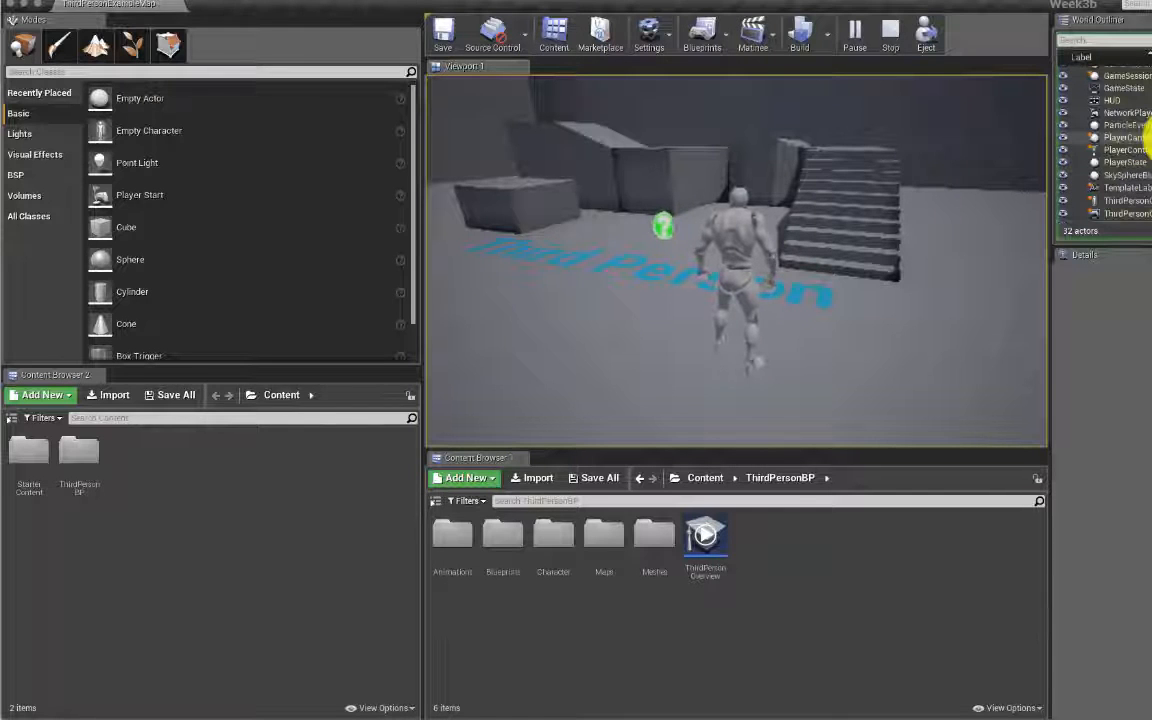
click(1128, 201)
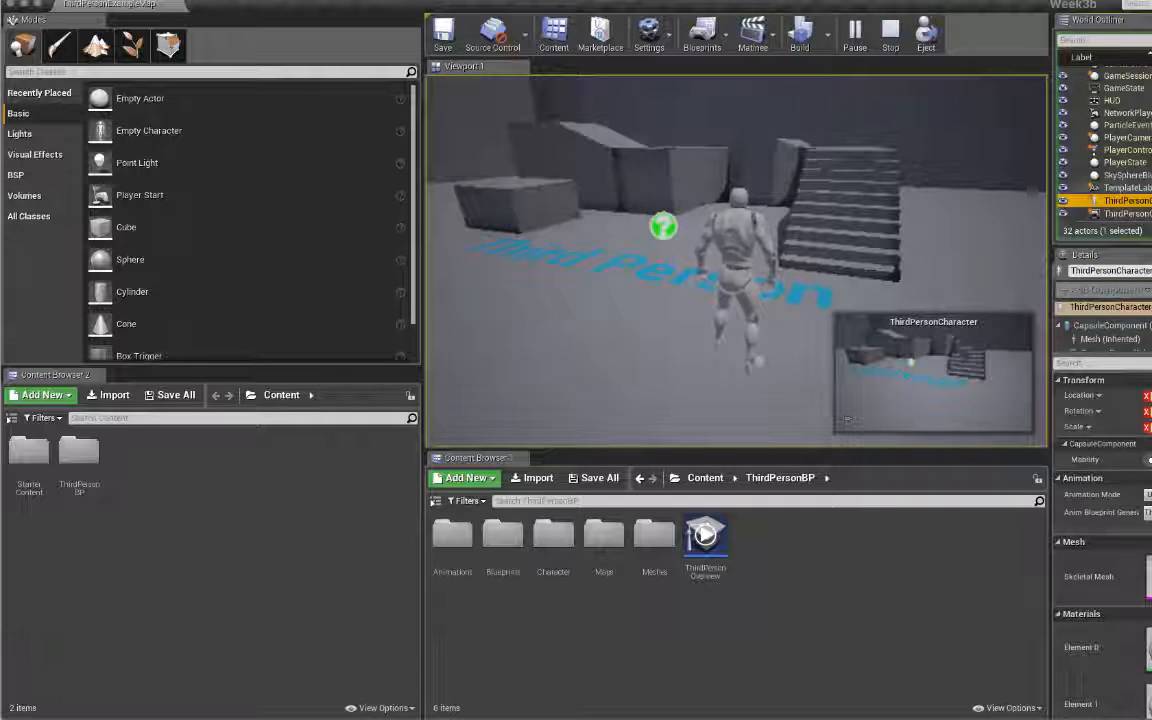
click(1149, 41)
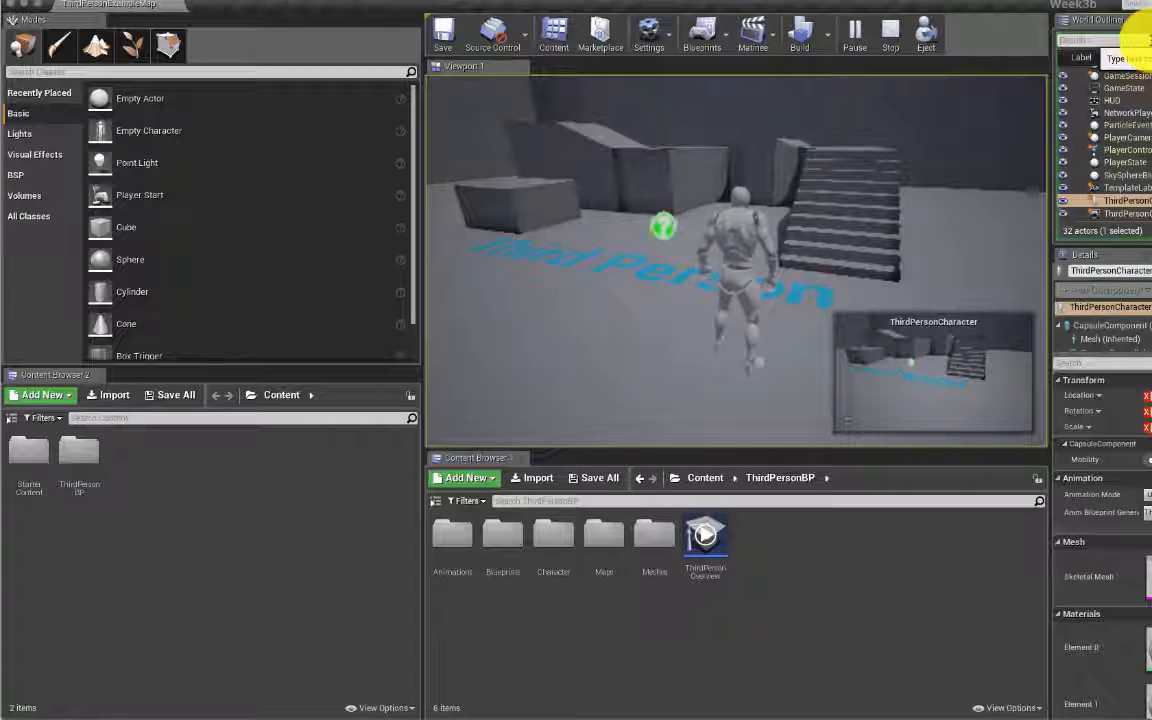
text(third)
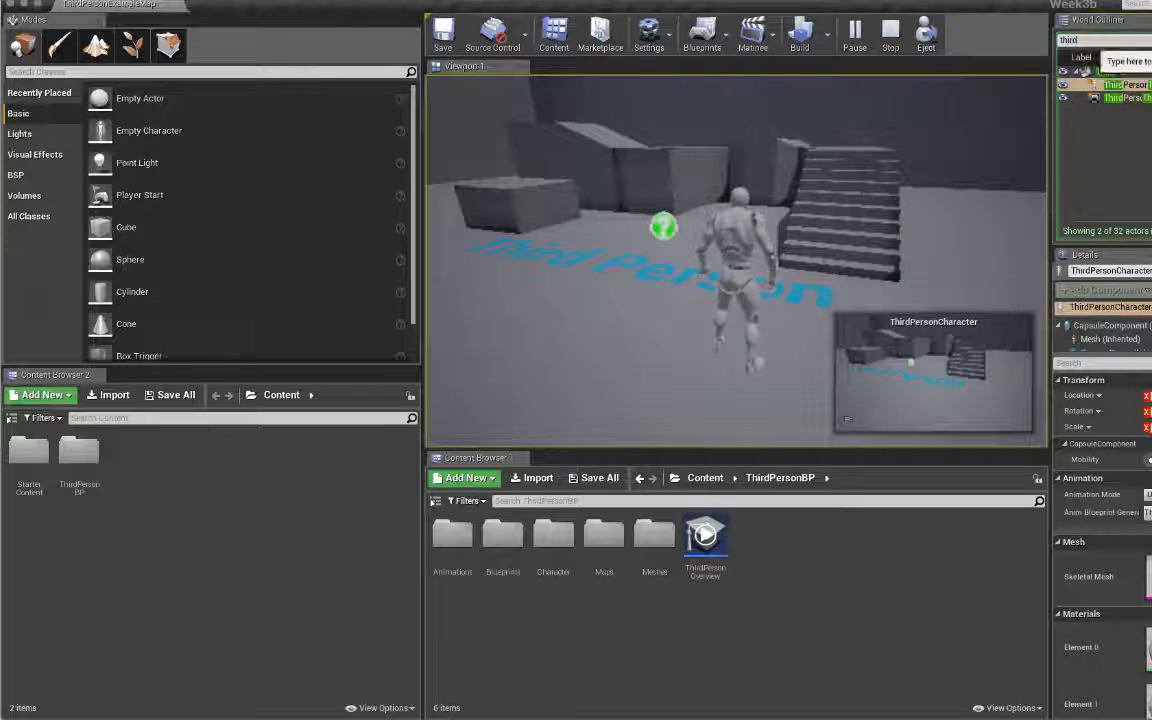
key(BackSpace)
key(BackSpace)
key(BackSpace)
key(BackSpace)
key(BackSpace)
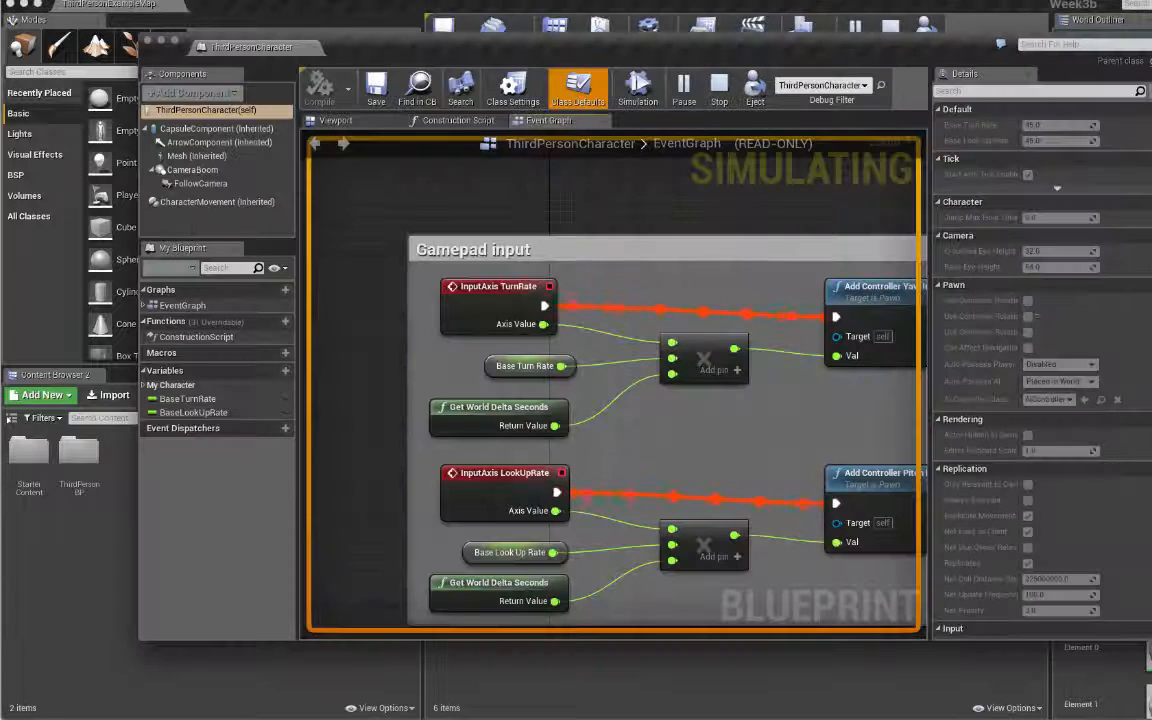
Step: View the CharacterMovement component's Details in the Blueprint, then bring the main level editor forward
scroll(749, 264, down, 5)
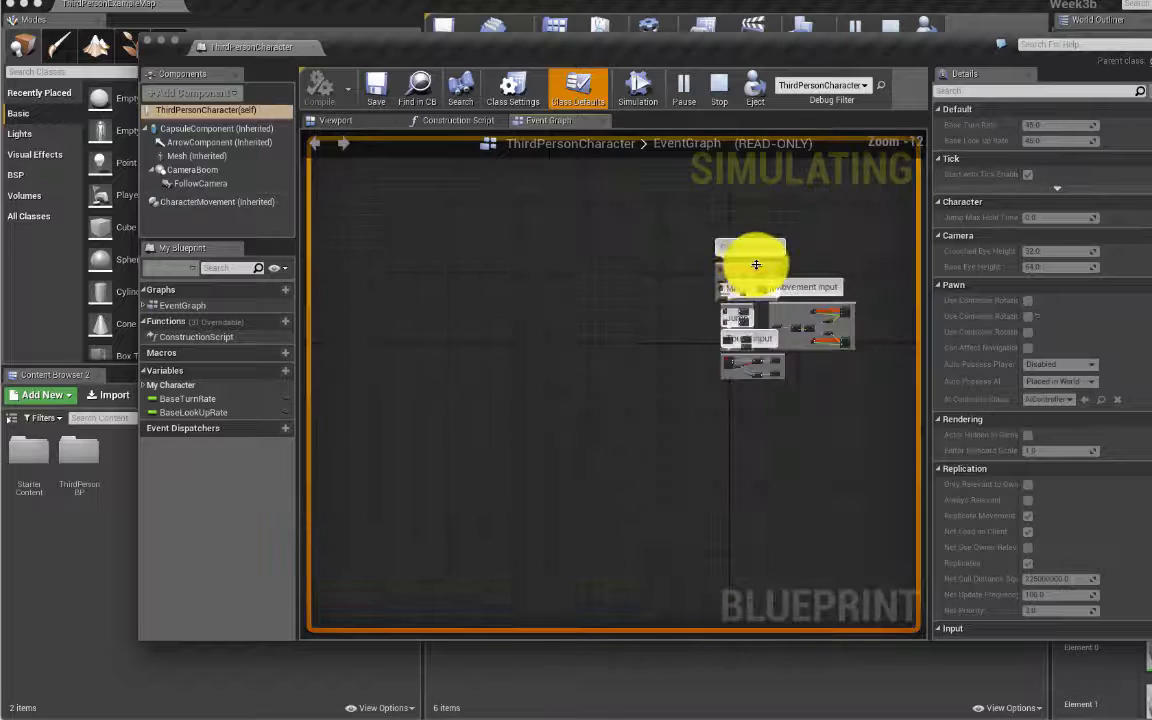
scroll(765, 258, up, 5)
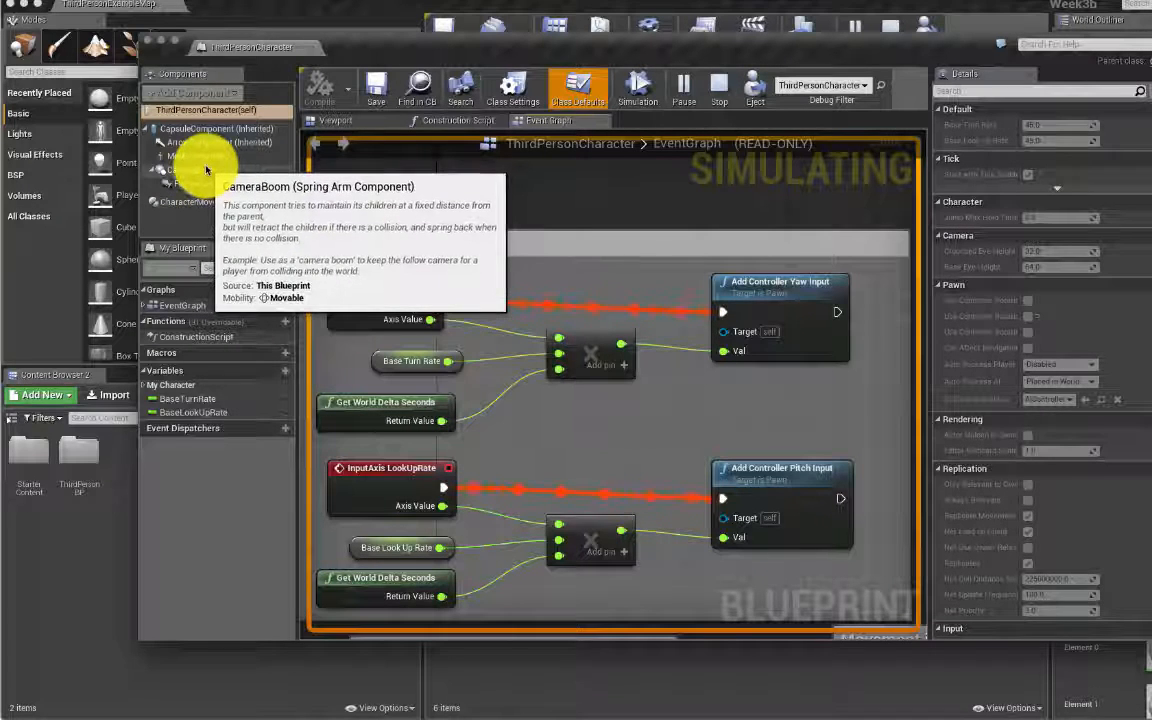
click(200, 210)
click(199, 209)
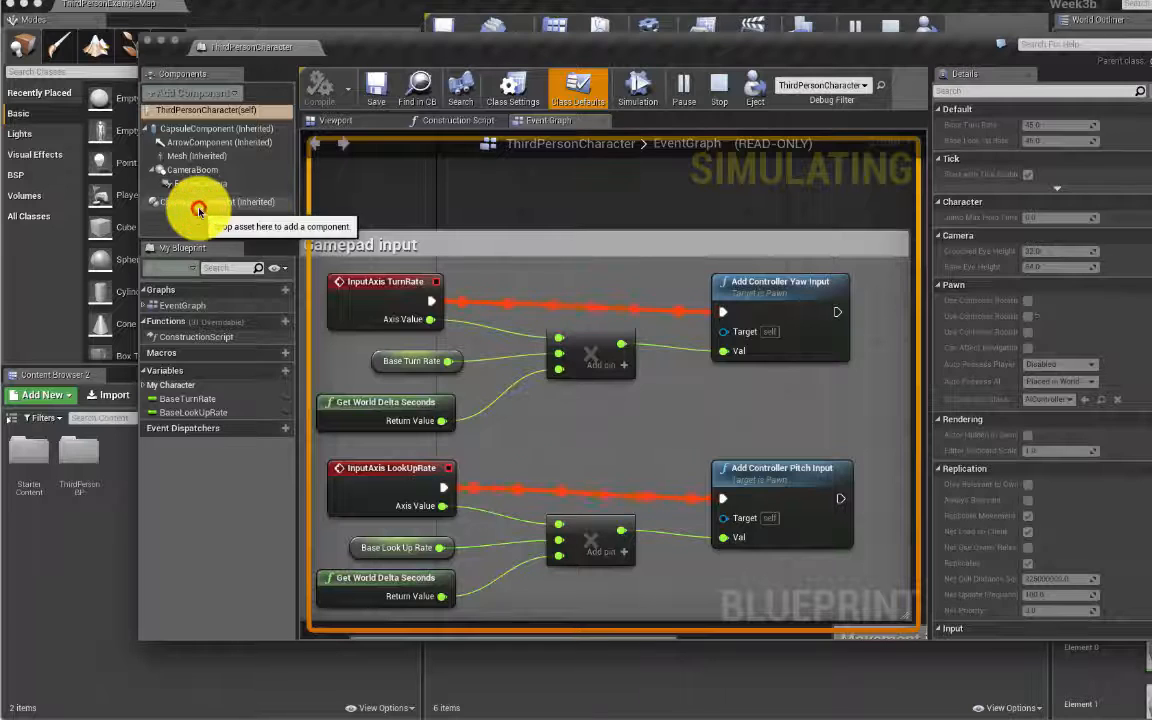
click(199, 206)
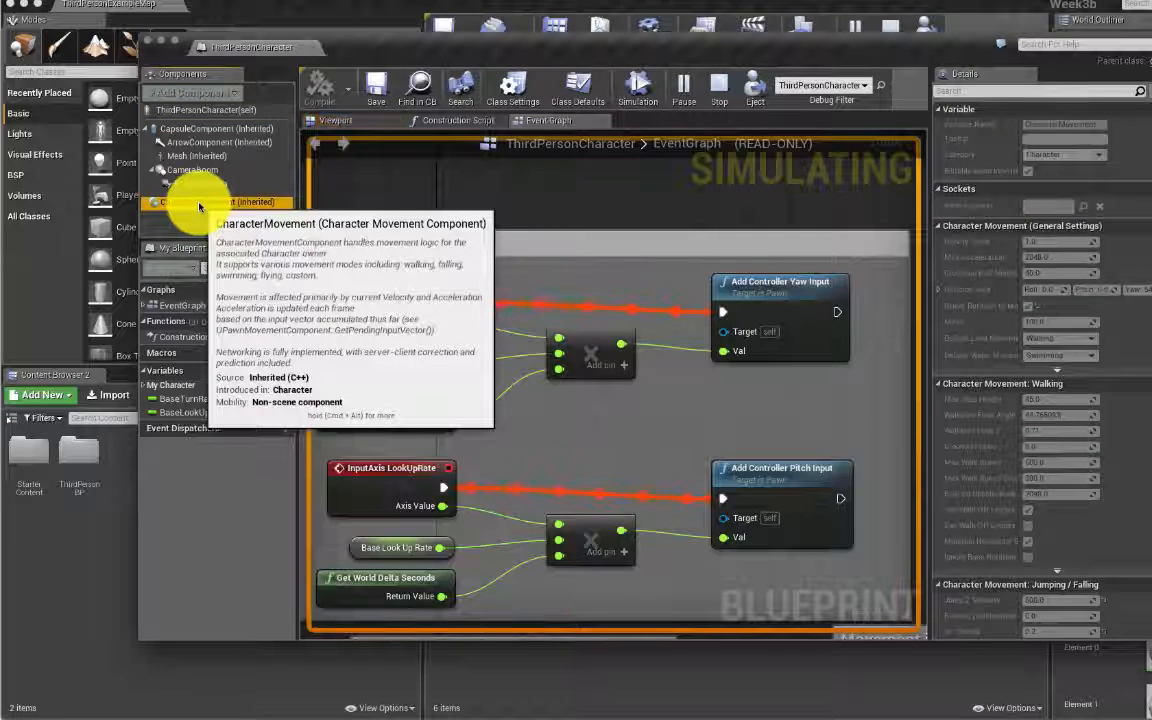
click(148, 47)
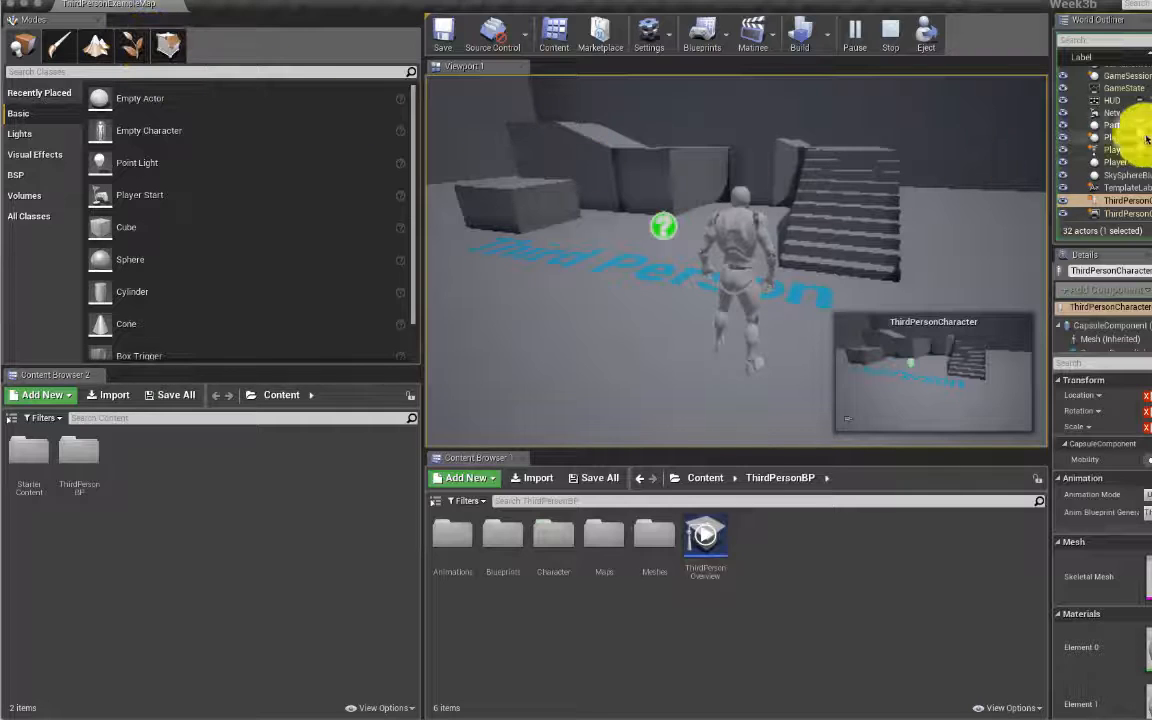
click(738, 226)
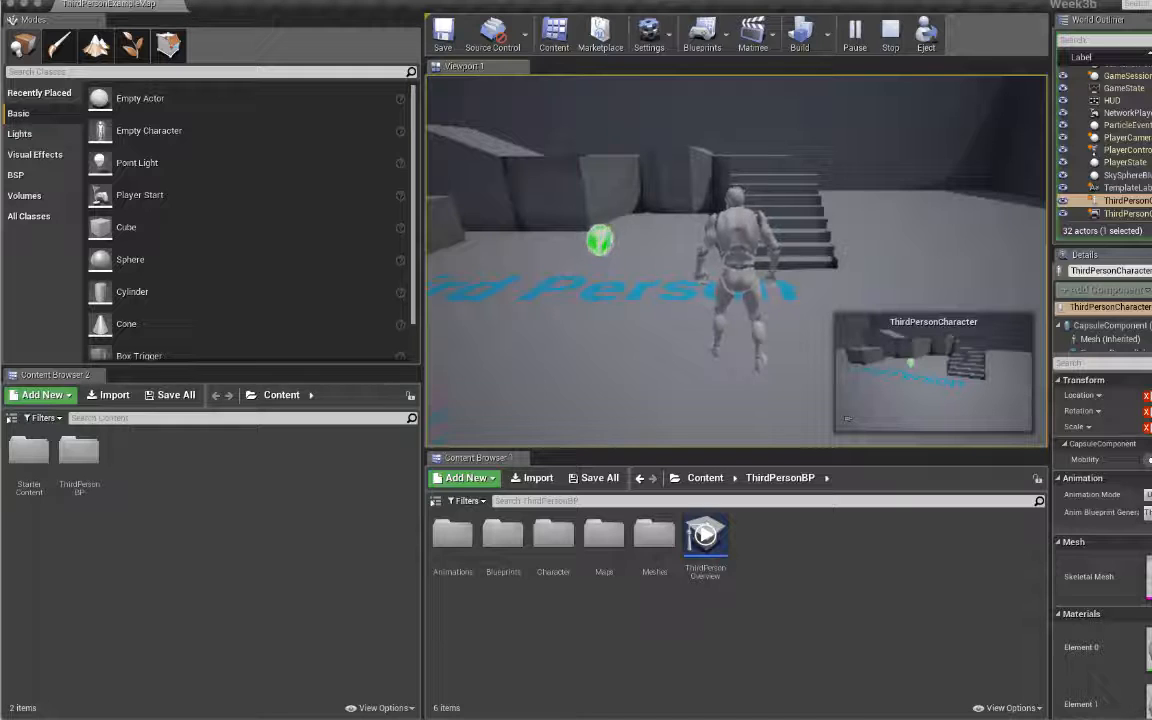
key(shift+F1)
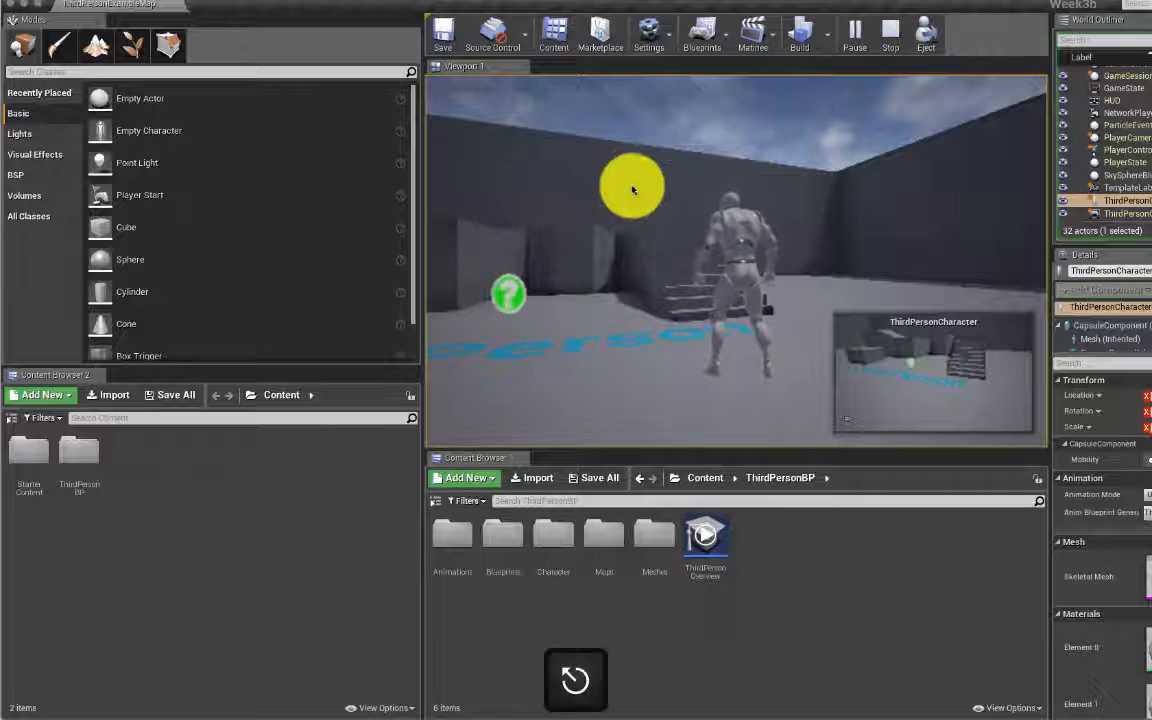
click(1146, 201)
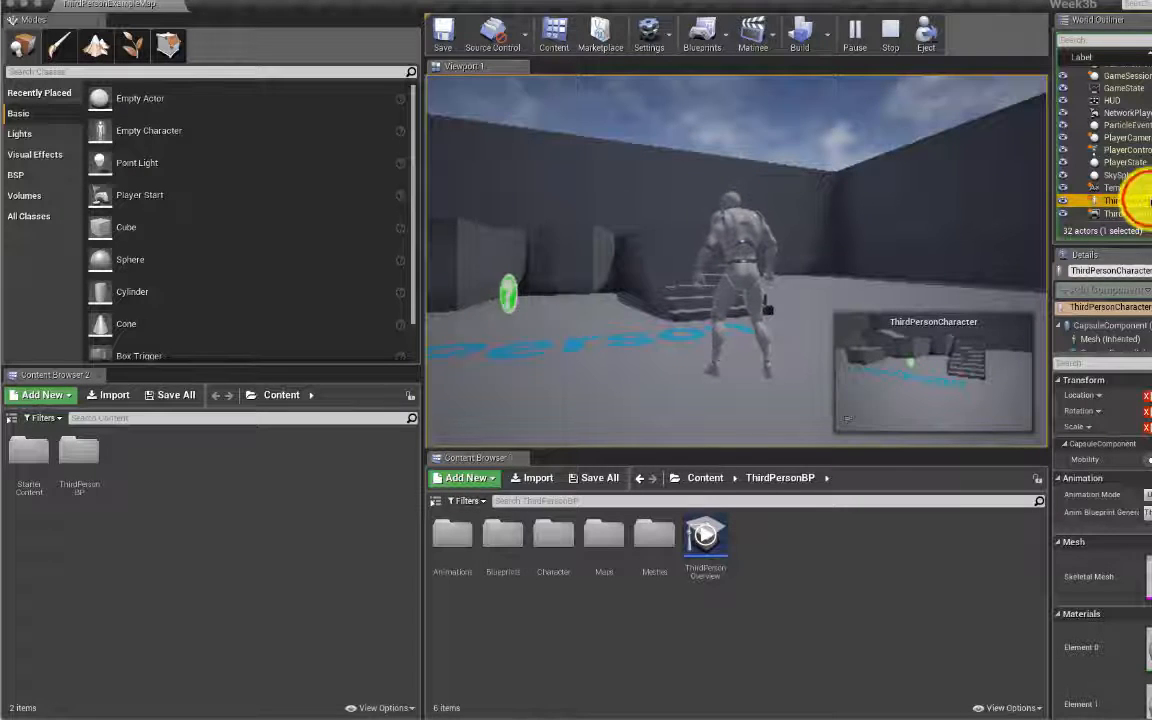
click(1130, 43)
text(third)
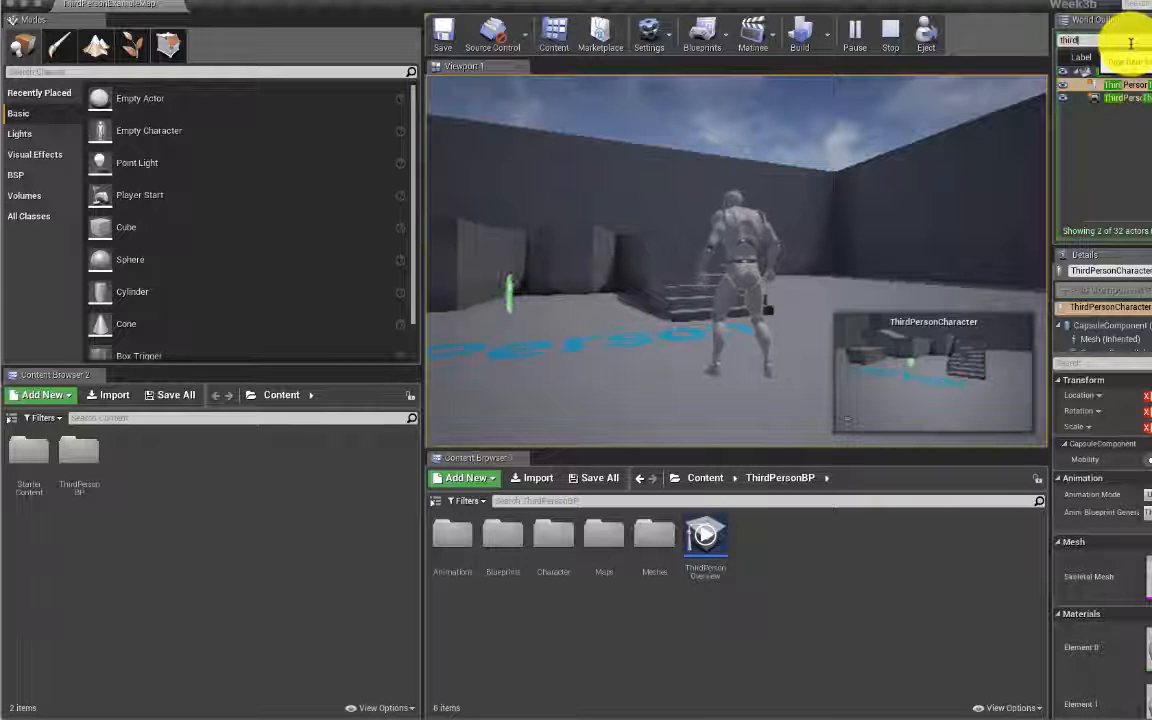
text(per)
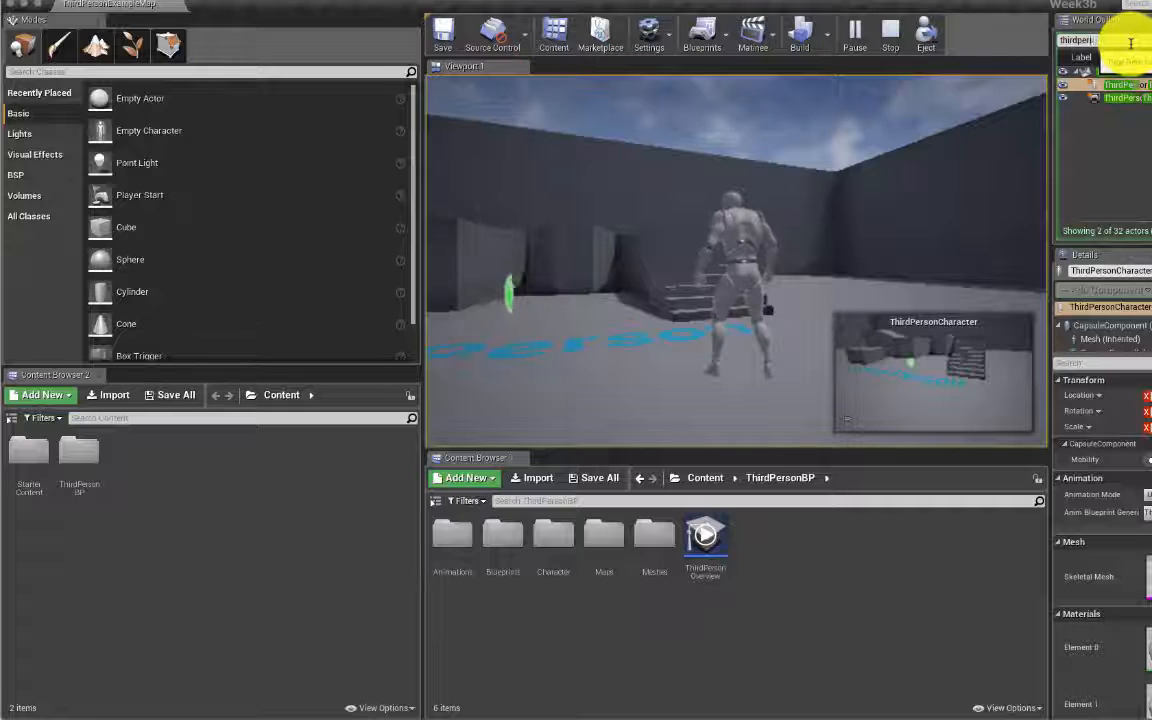
key(BackSpace)
key(BackSpace)
key(BackSpace)
key(BackSpace)
key(BackSpace)
key(BackSpace)
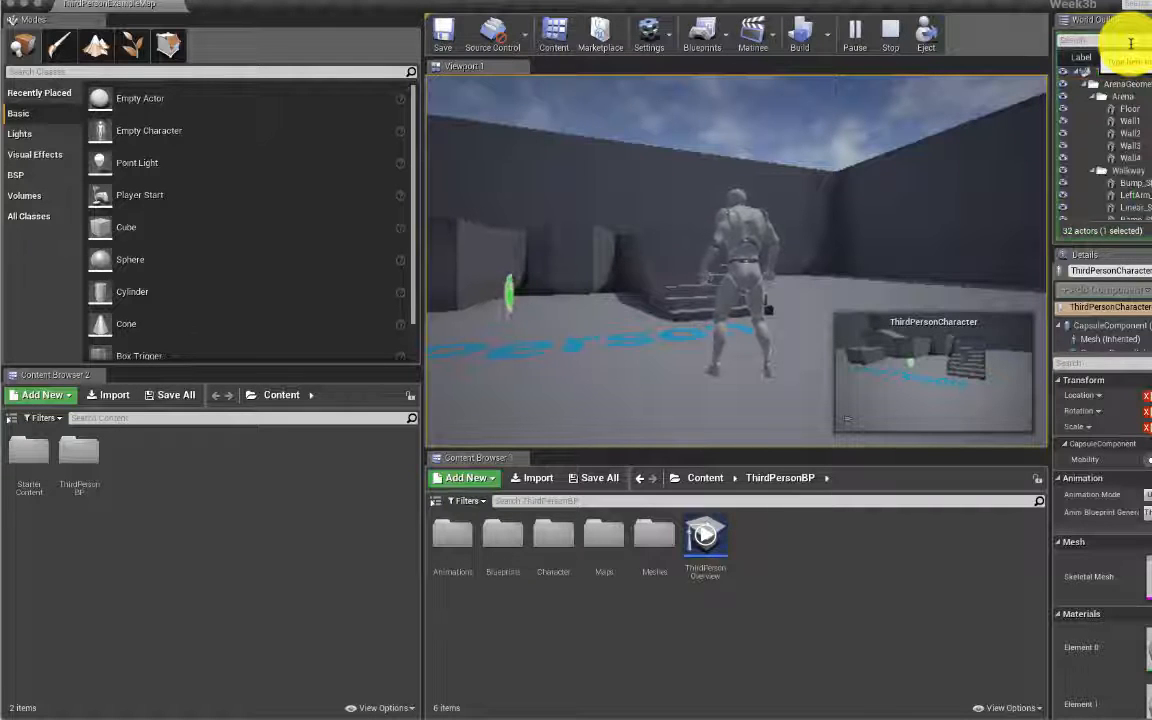
scroll(1140, 128, down, 5)
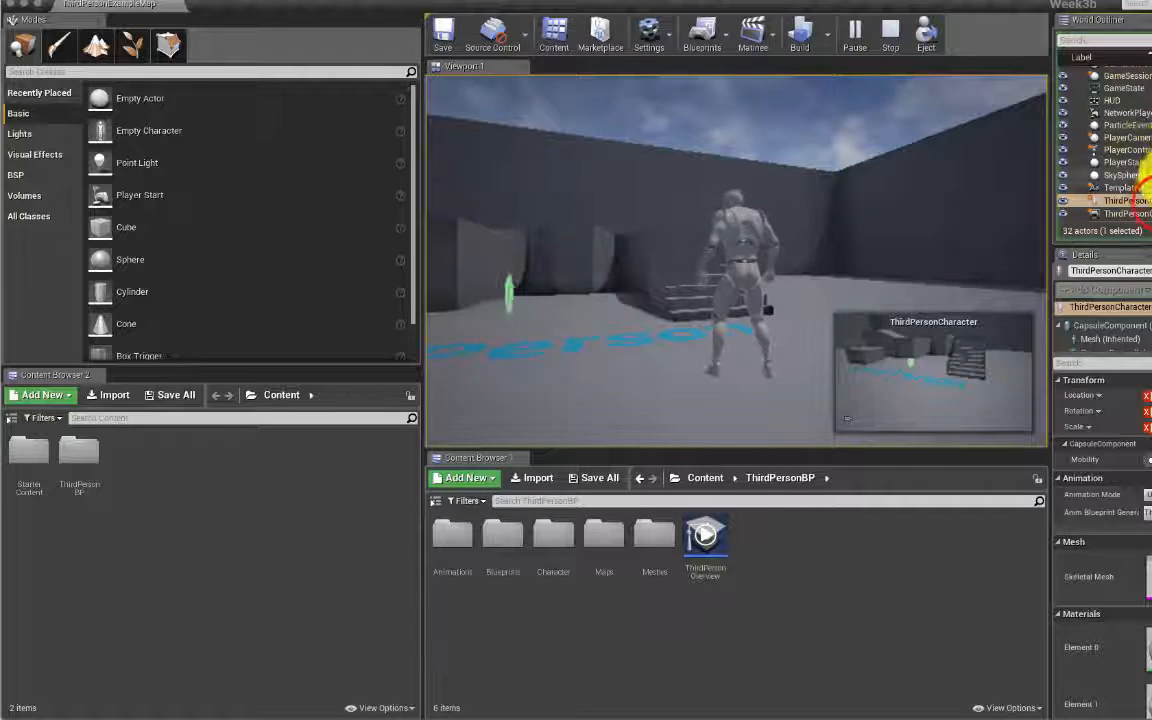
click(1135, 201)
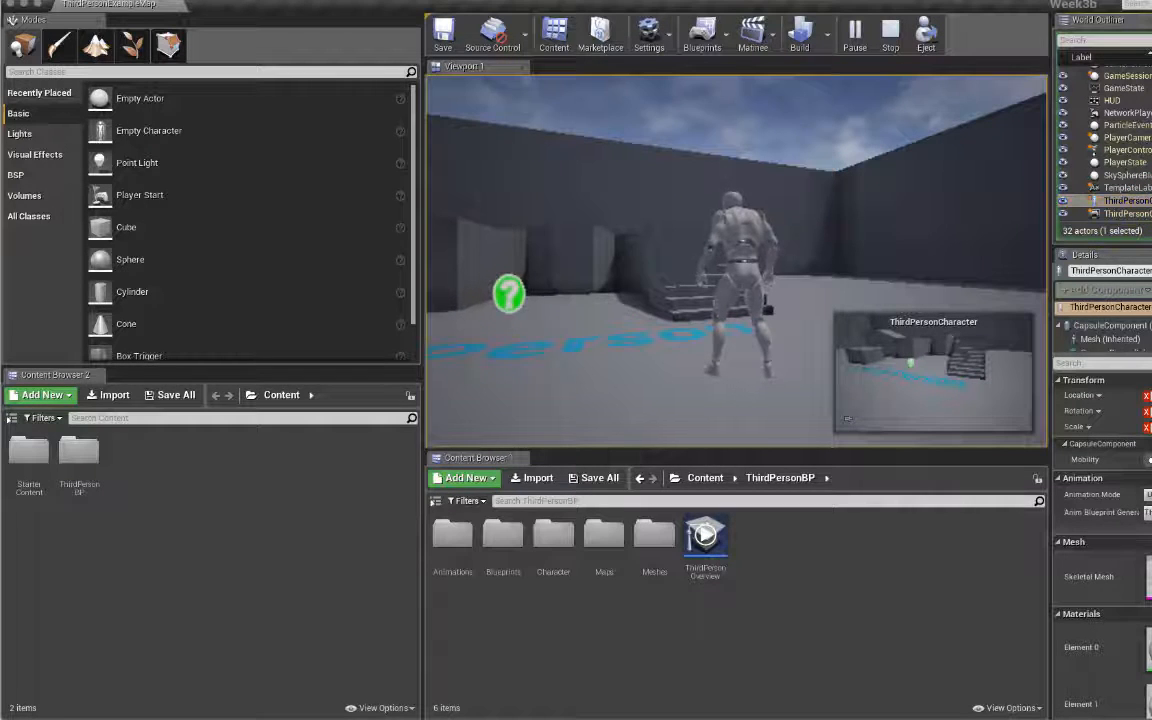
key(ctrl+e)
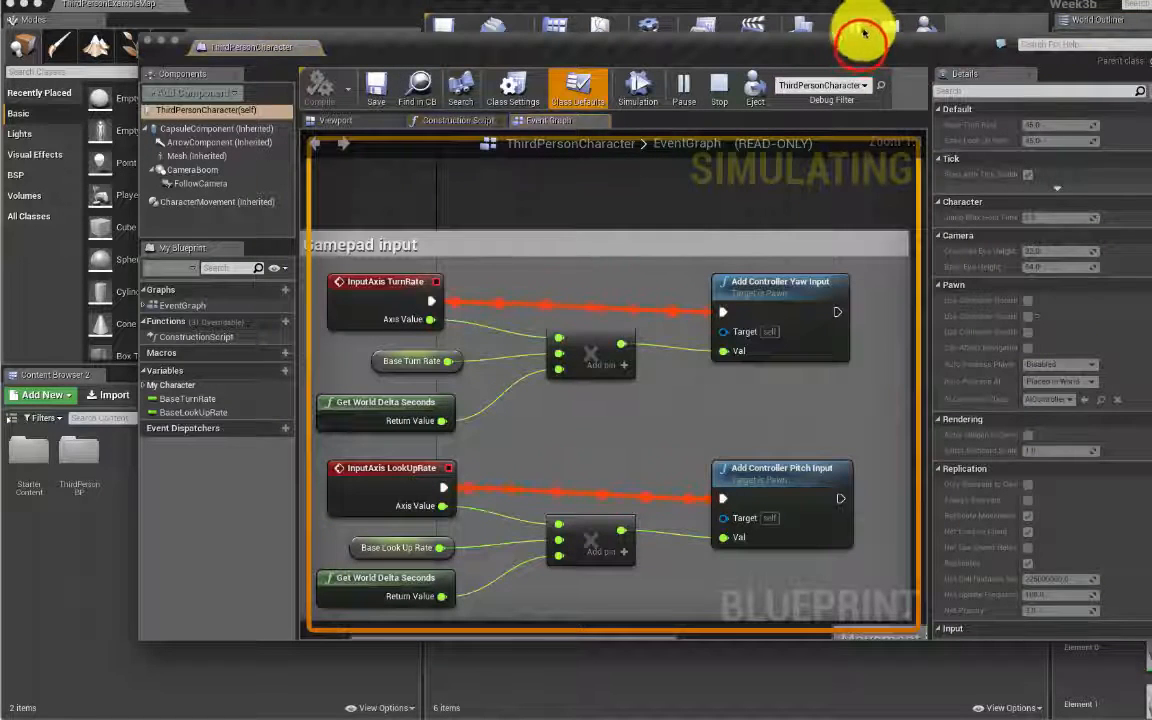
drag(863, 45, 854, 312)
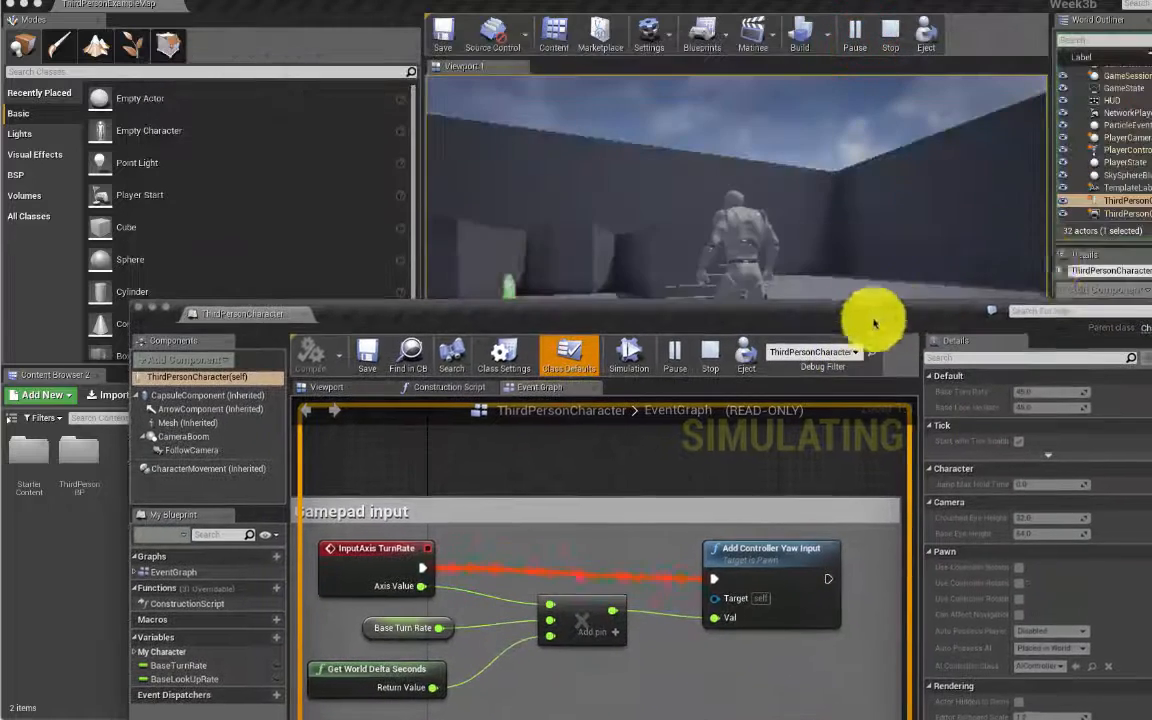
click(1049, 168)
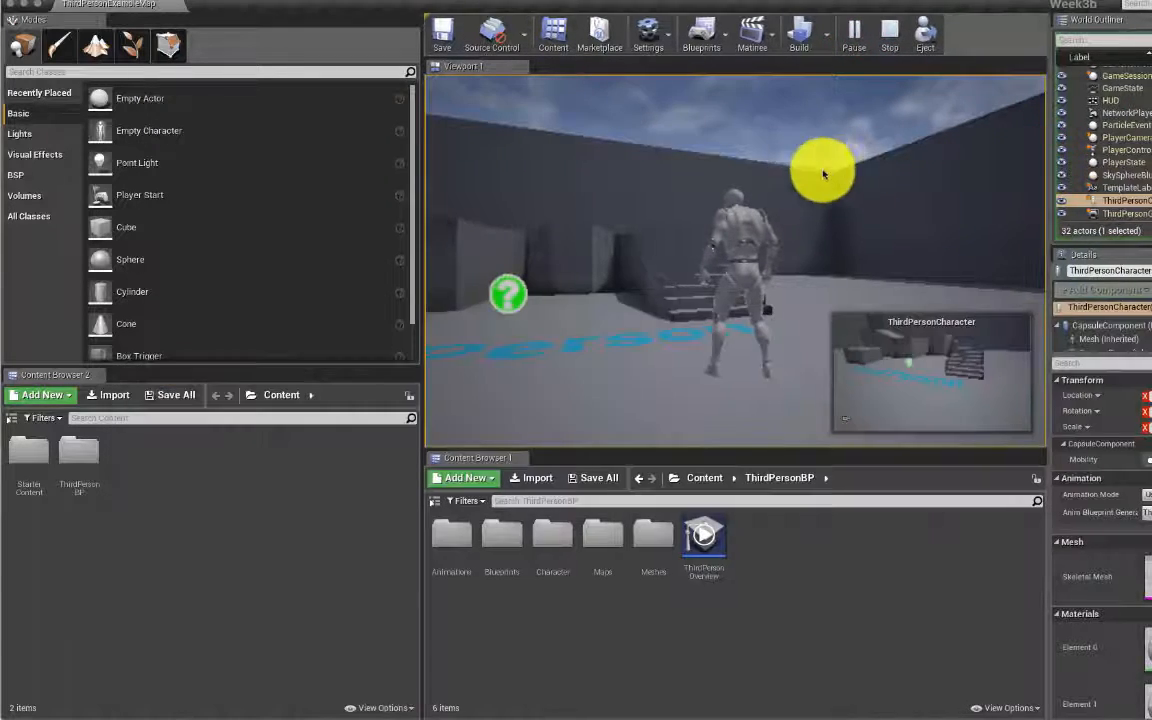
drag(1049, 162, 770, 158)
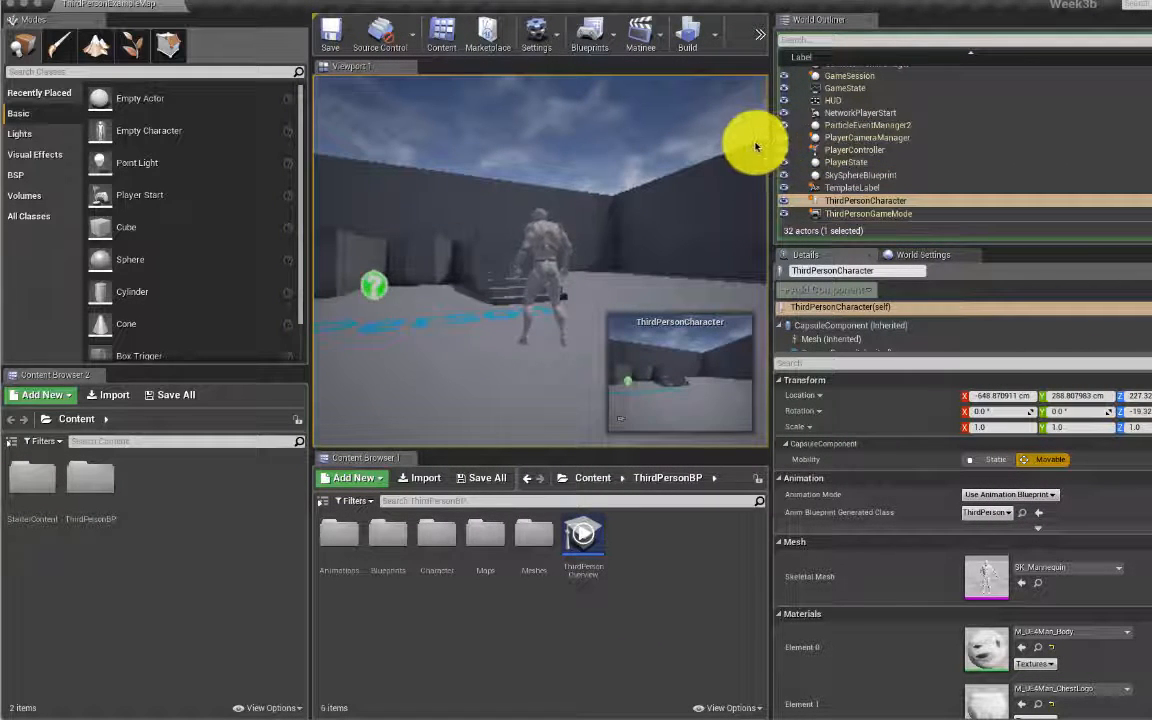
drag(774, 140, 1050, 138)
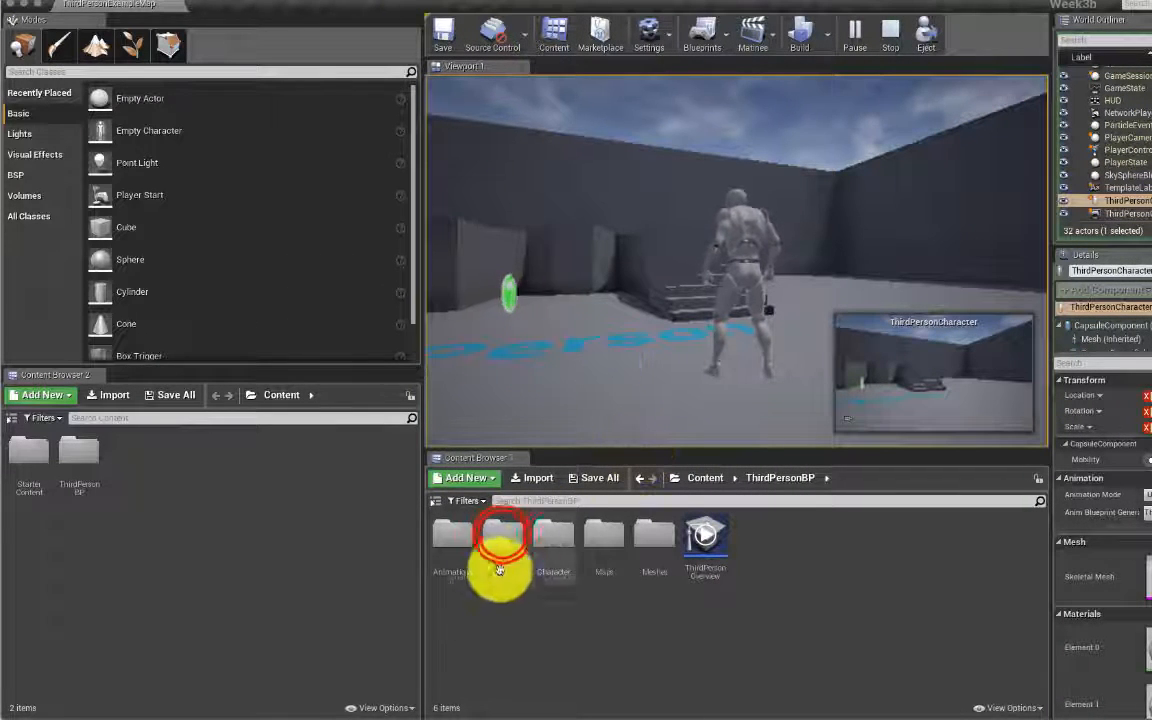
Step: Open ThirdPersonCharacter from ThirdPersonBP > Blueprints, move its window up, and select CharacterMovement
double_click(504, 533)
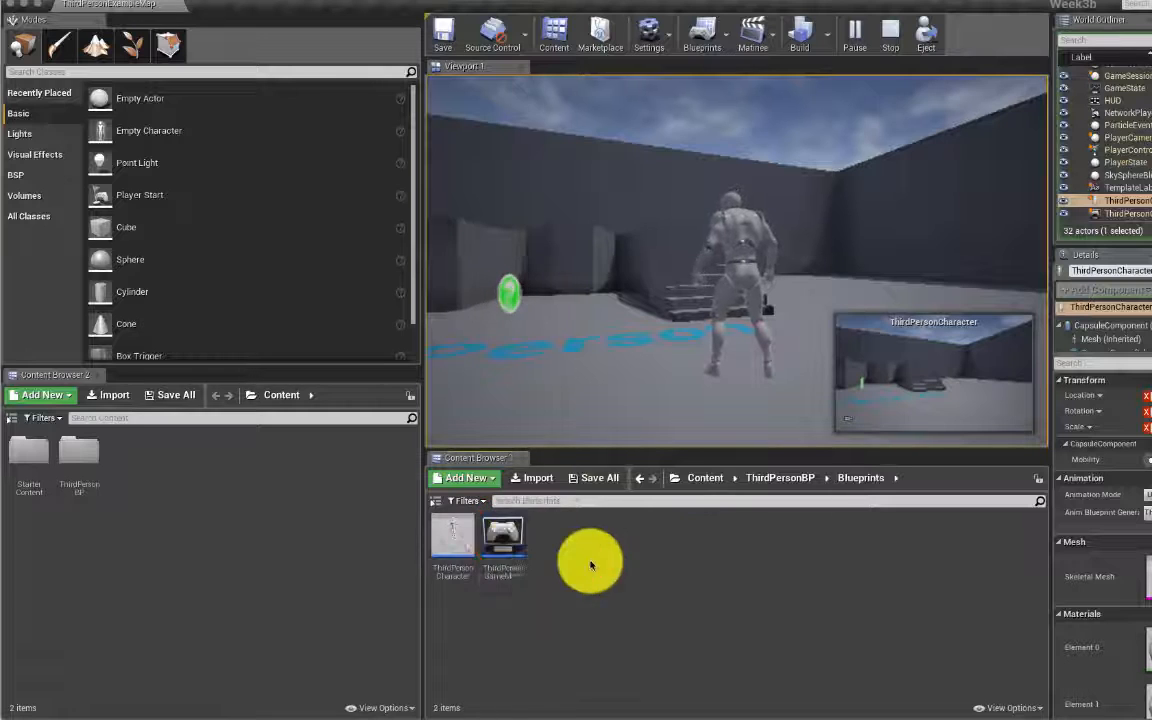
double_click(444, 540)
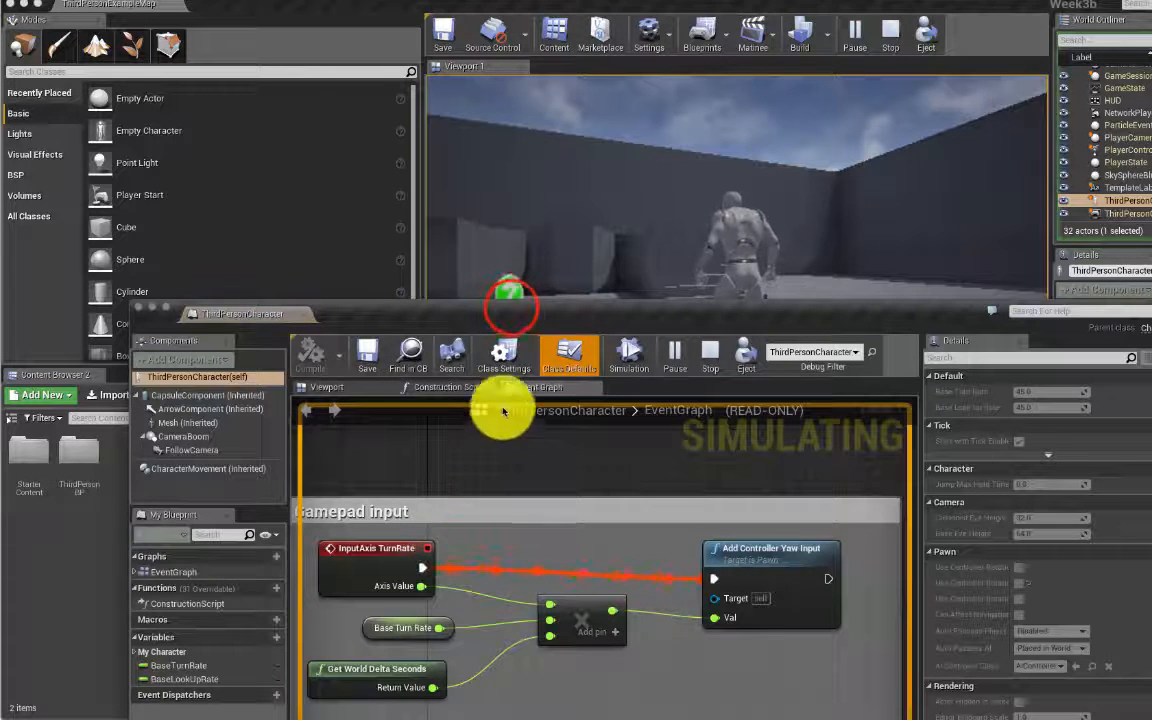
drag(510, 311, 522, 88)
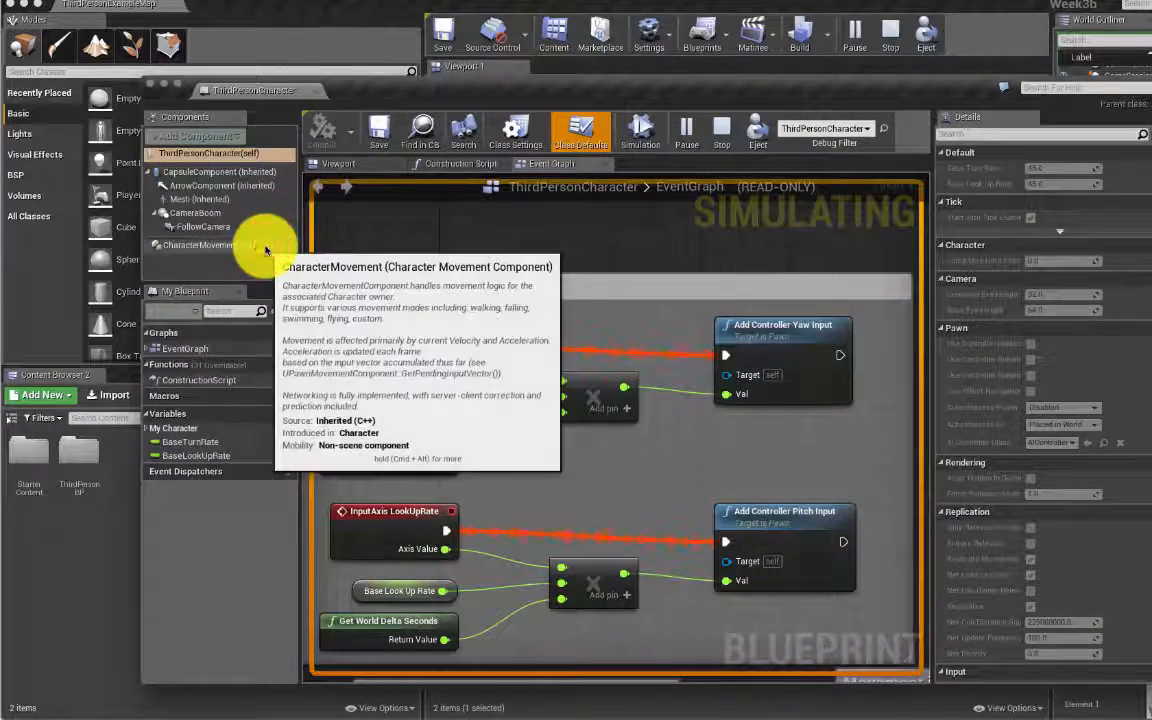
click(265, 250)
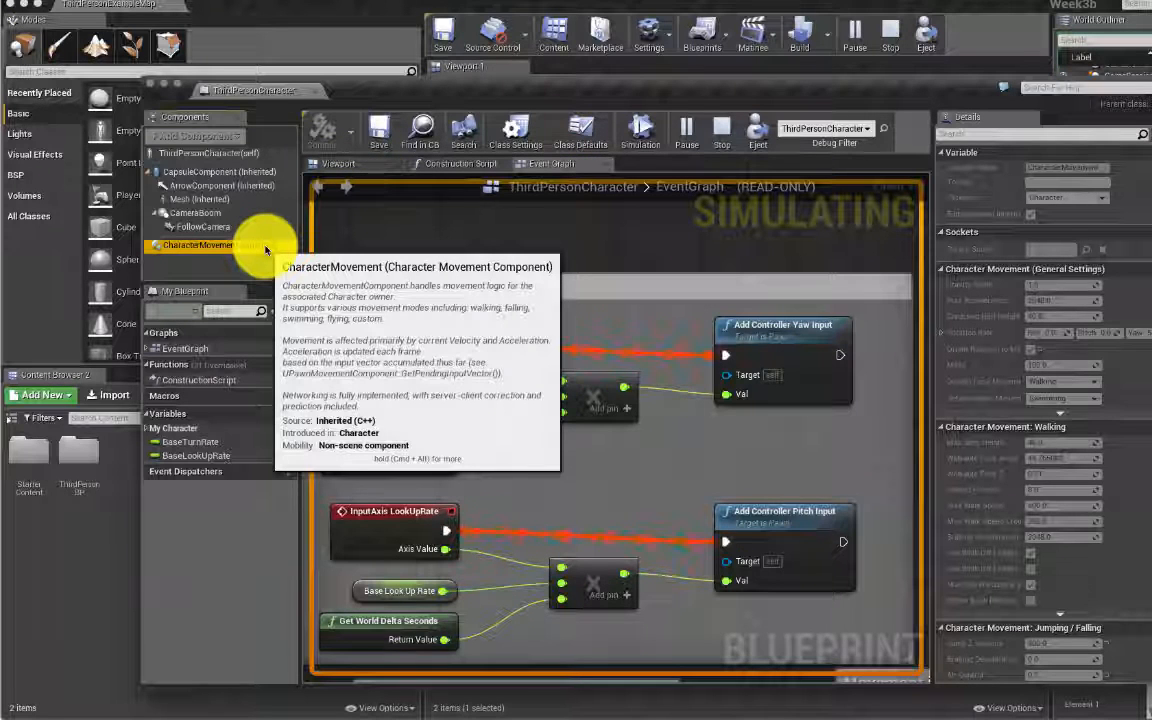
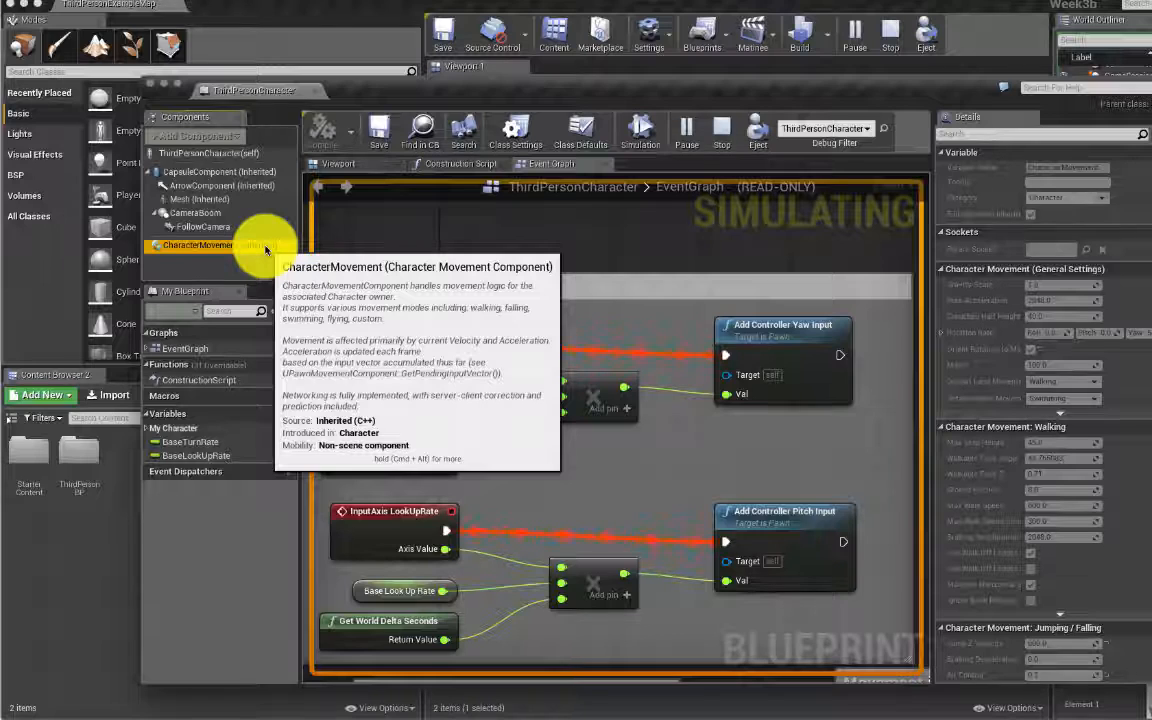
Step: Move the ThirdPersonCharacter Blueprint window aside and bring the level editor to the front
drag(398, 85, 360, 73)
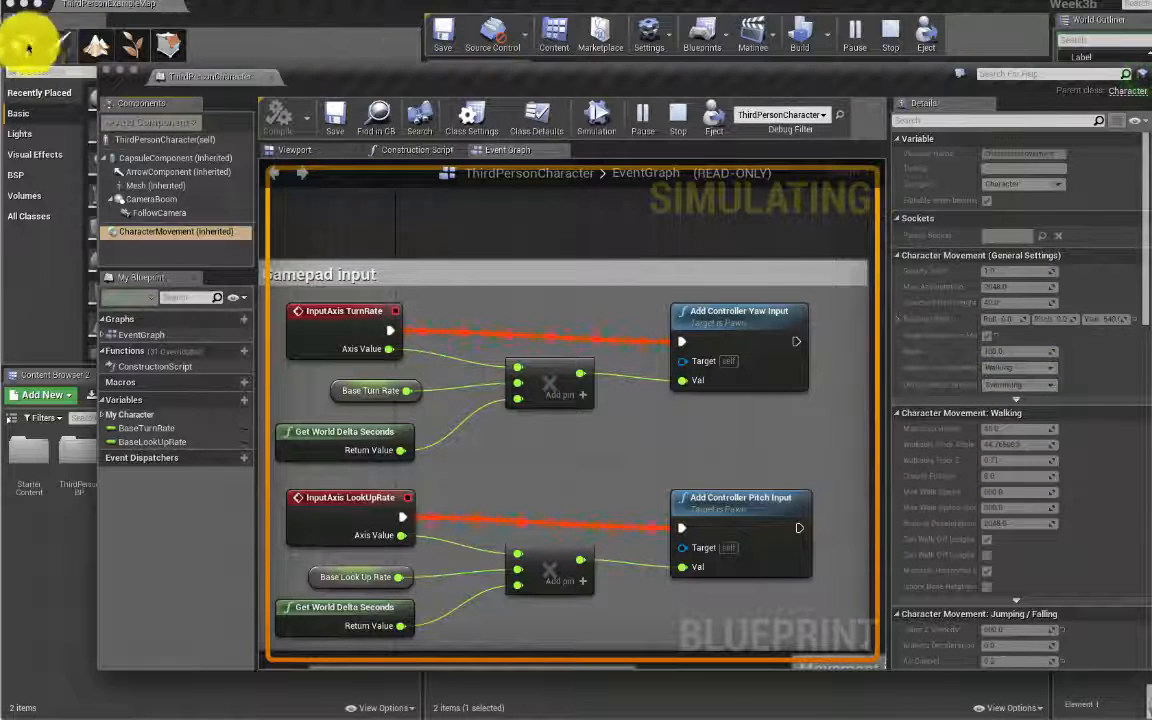
click(101, 57)
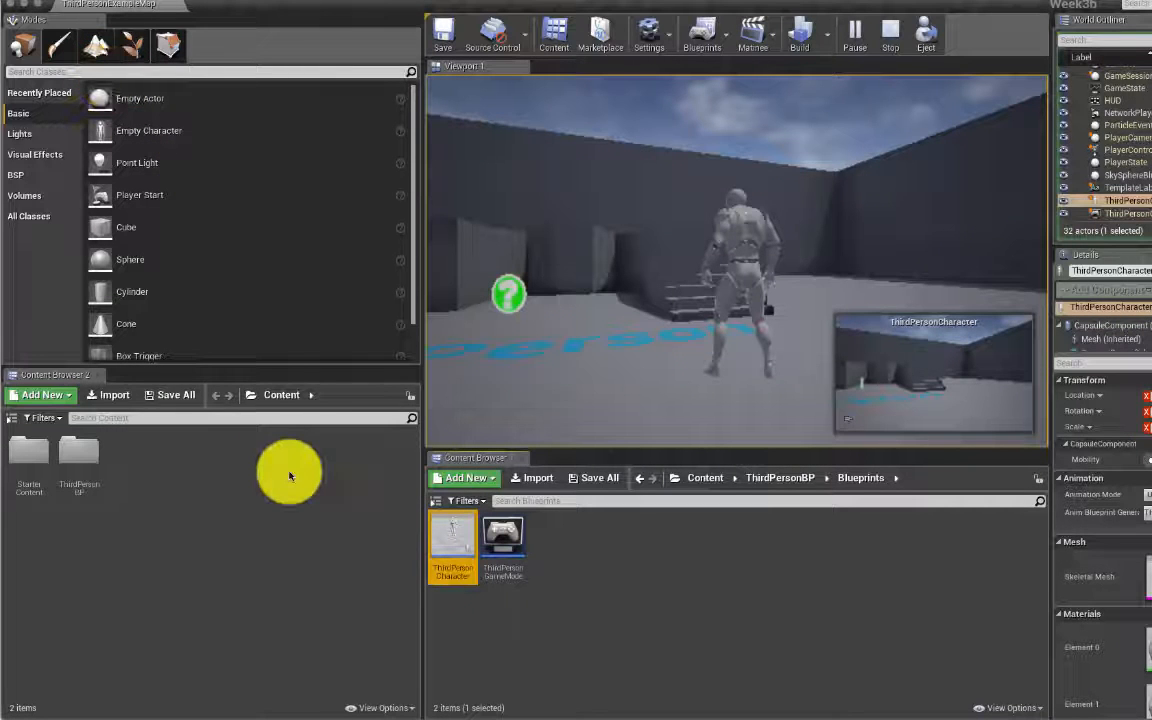
Step: Review the Week3Demotopics notes, then return to Unreal and stop the running simulation
key(super+Tab)
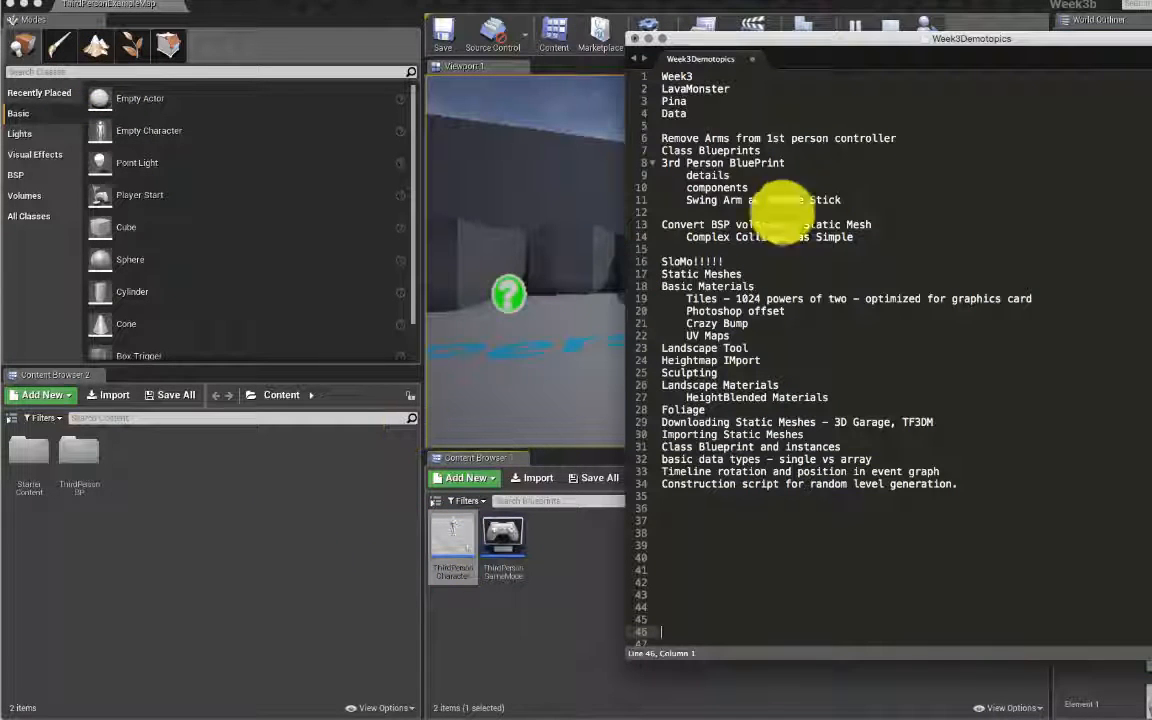
key(super+Tab)
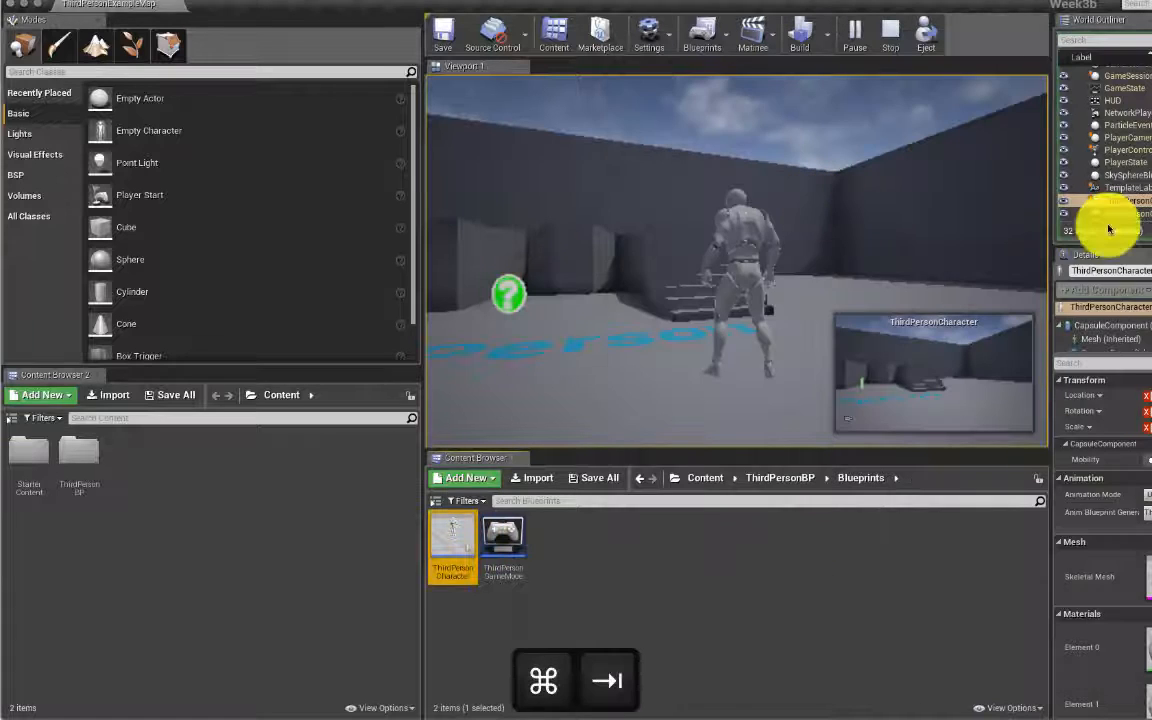
key(super+Tab)
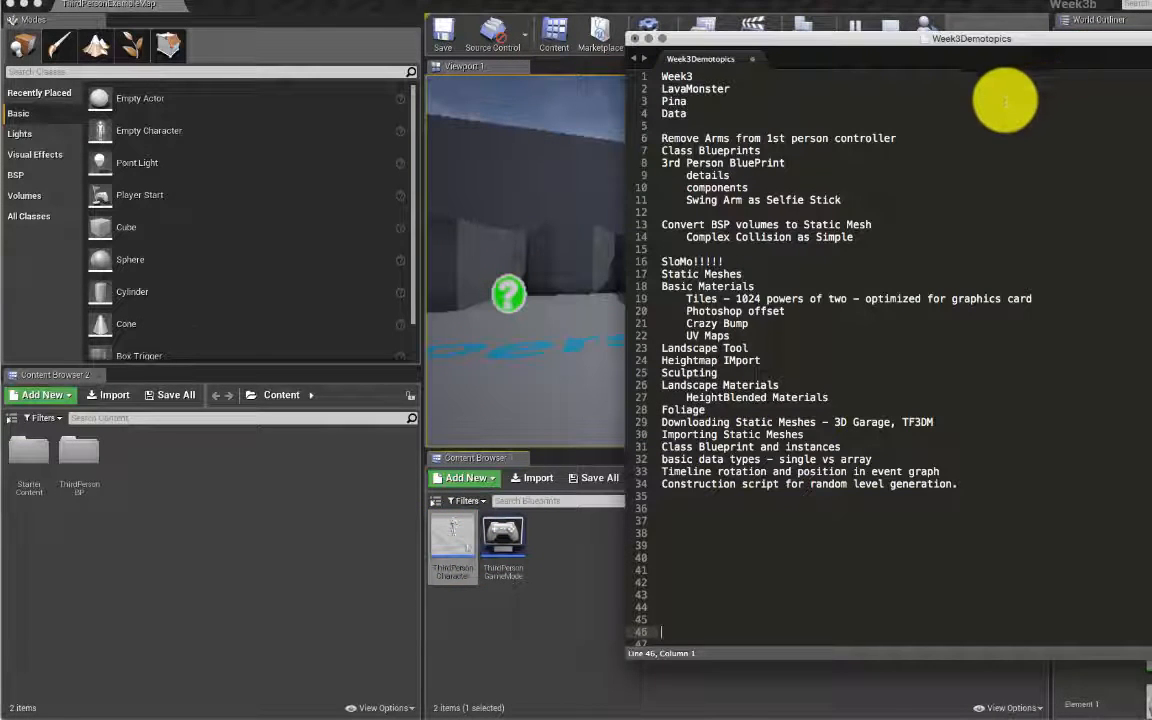
key(super+Tab)
key(super+Tab)
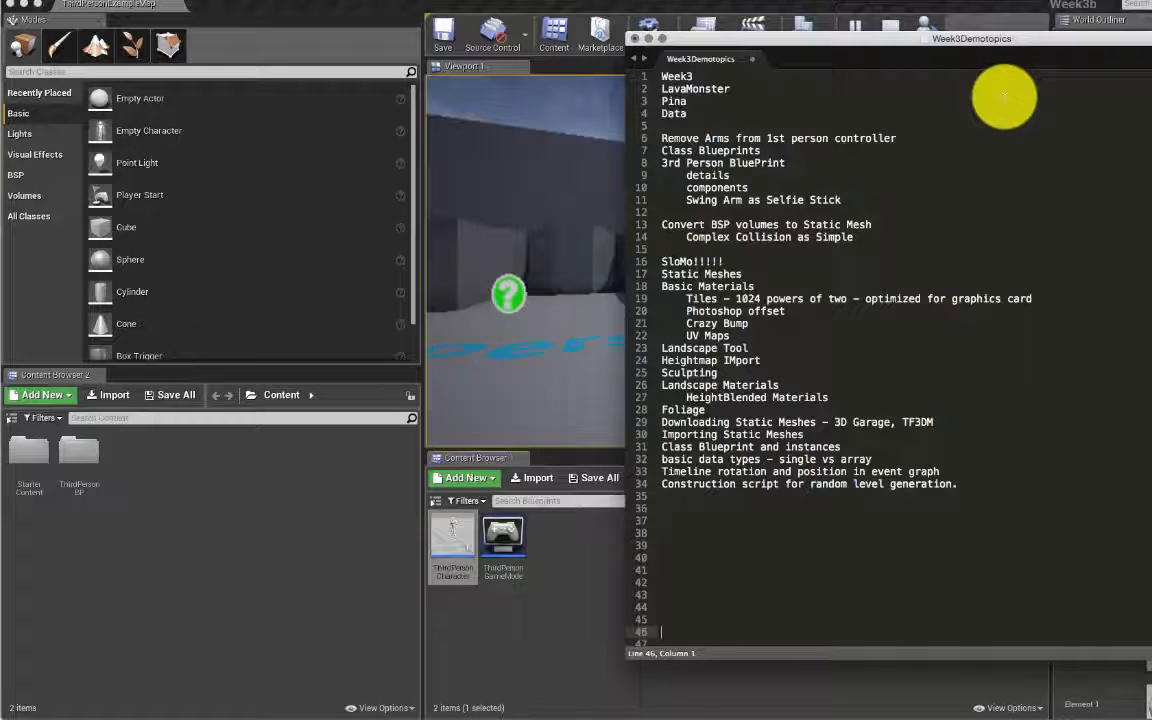
key(super+Tab)
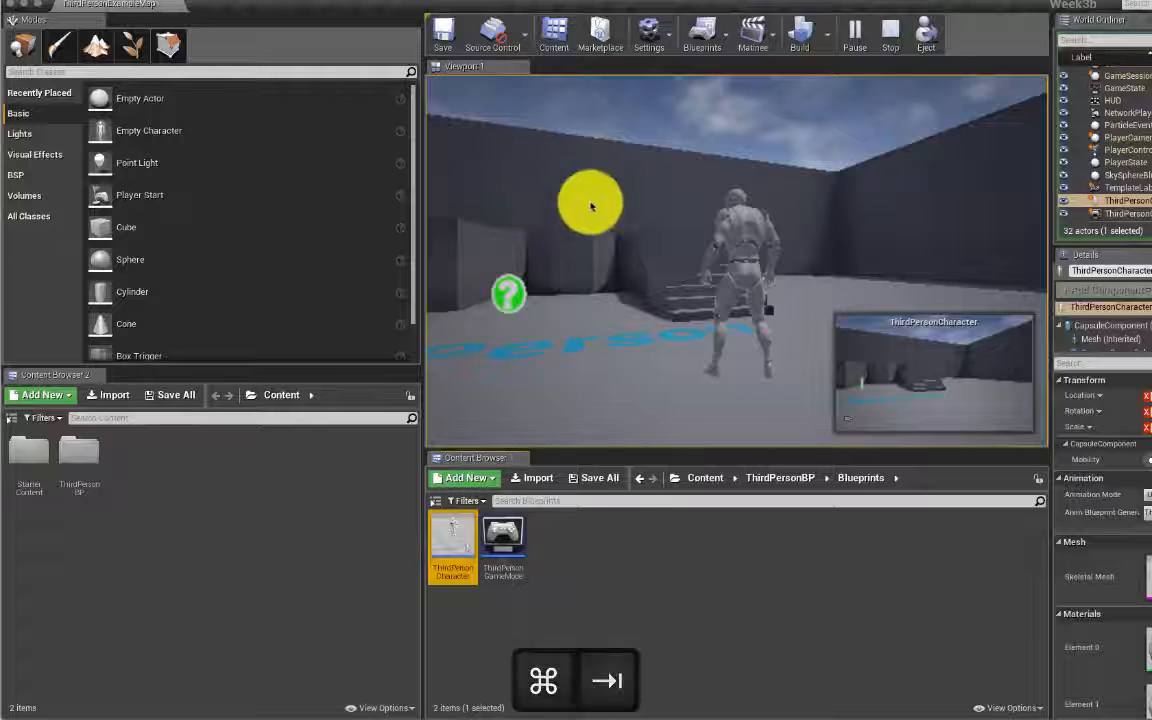
click(890, 32)
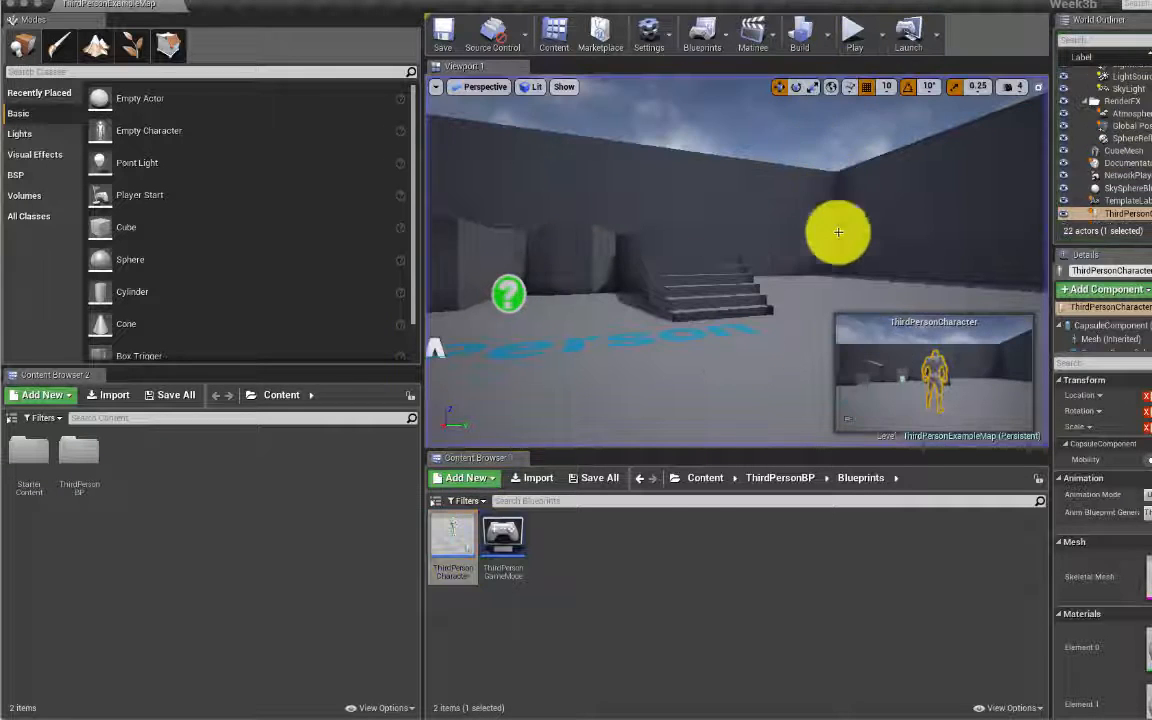
Step: Create an 'Assets' folder at the top level of Content and open it
click(692, 477)
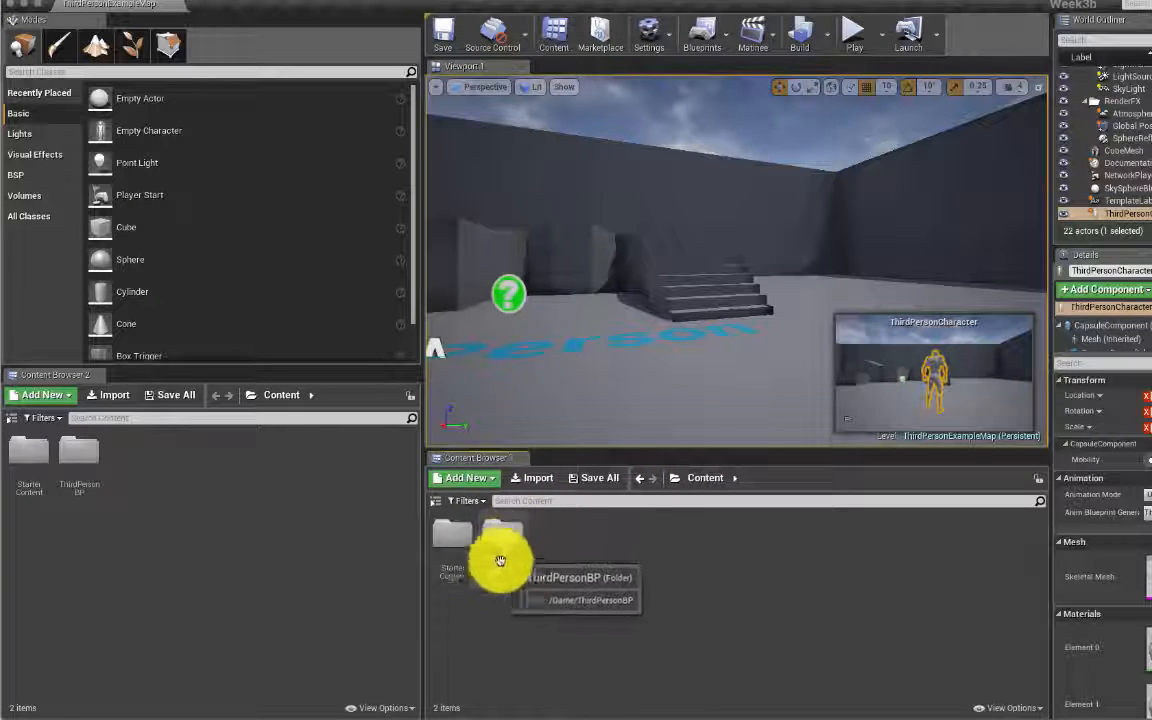
click(445, 541)
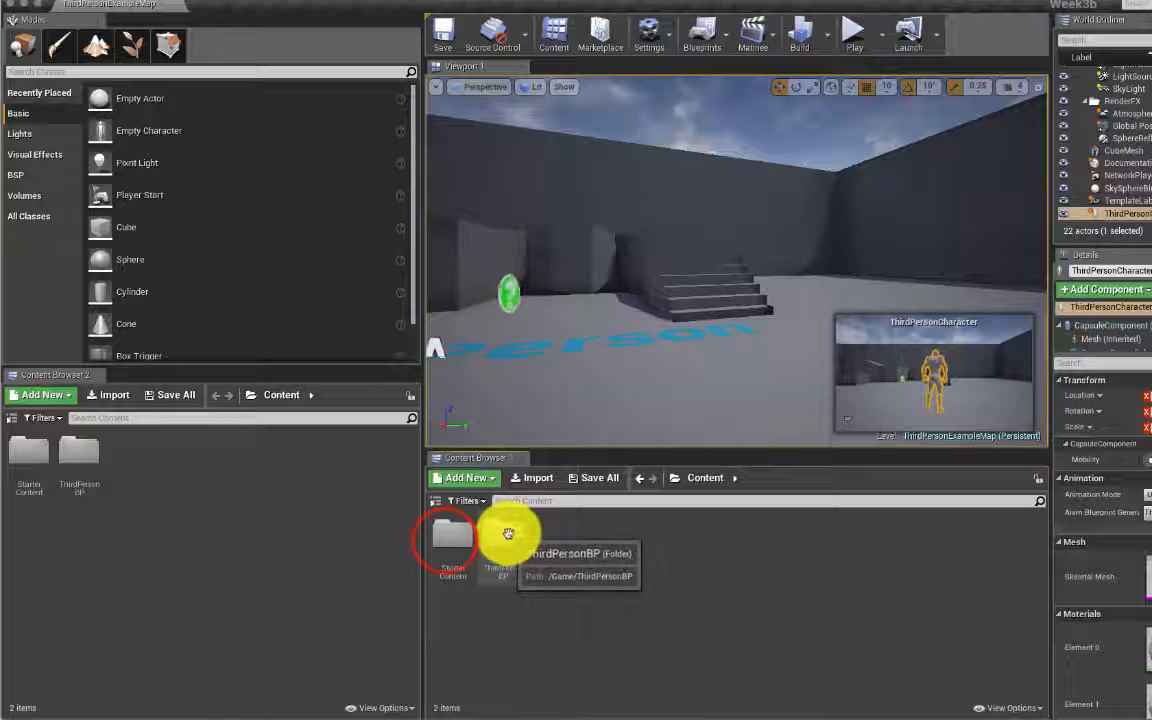
right_click(583, 535)
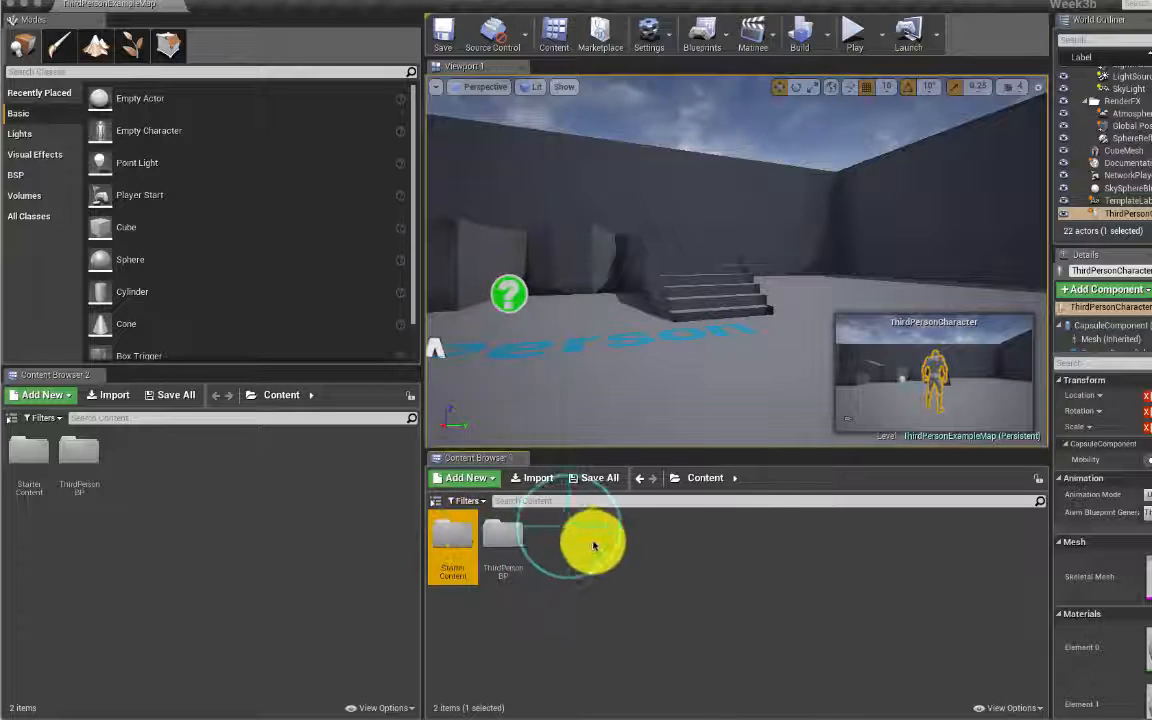
click(668, 203)
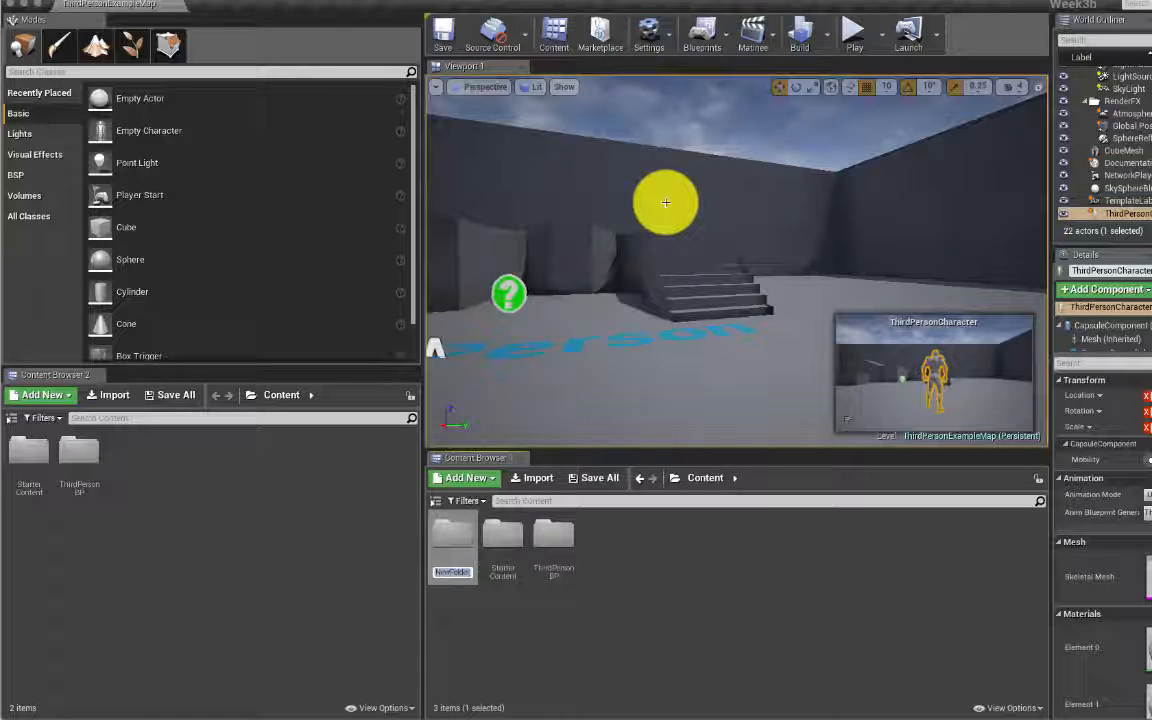
text(Map)
key(Return)
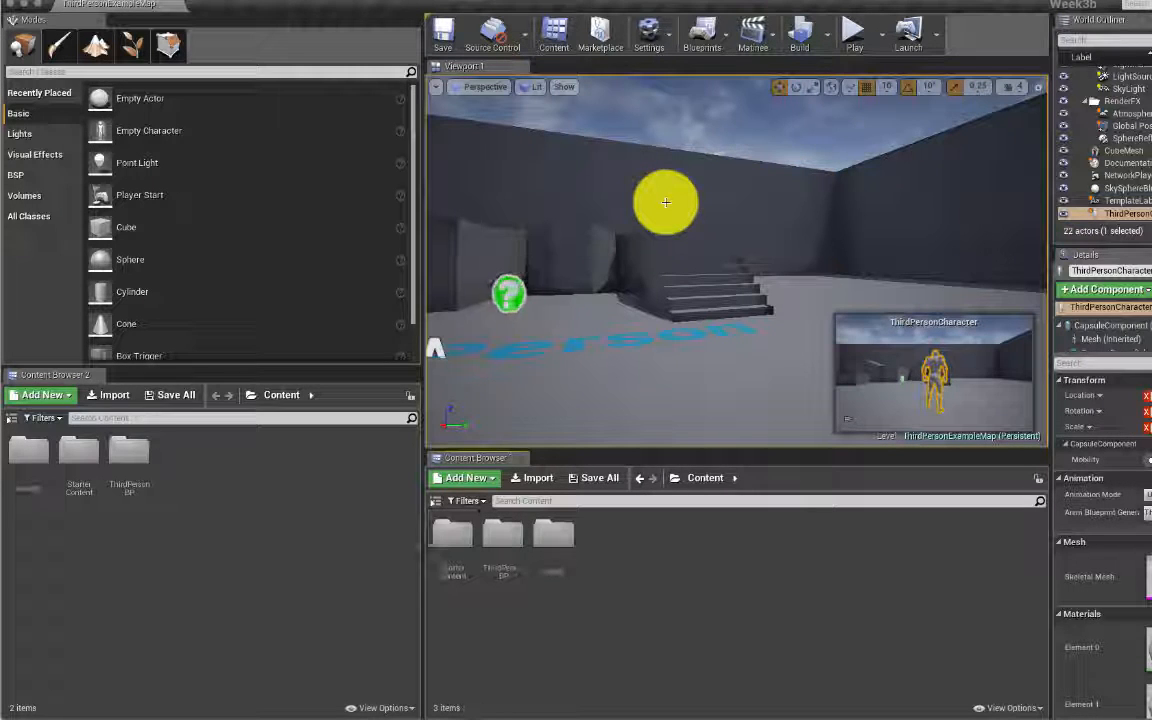
double_click(557, 533)
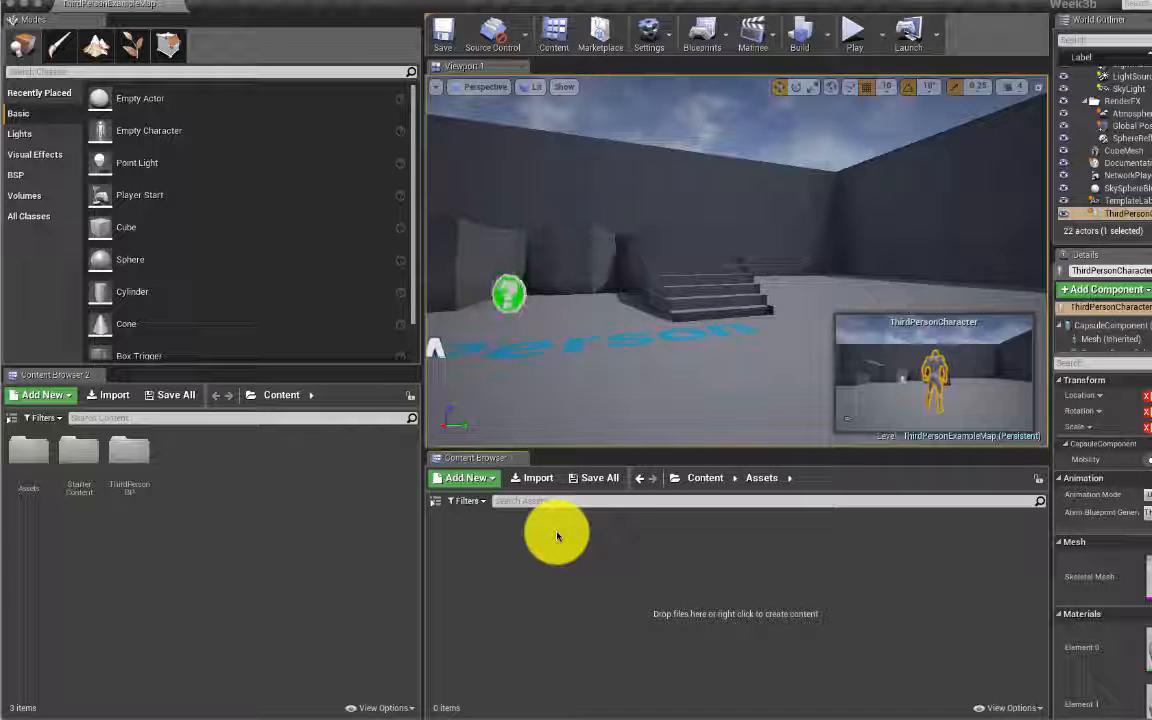
Step: Add Maps and Textures subfolders inside Assets
right_click(463, 545)
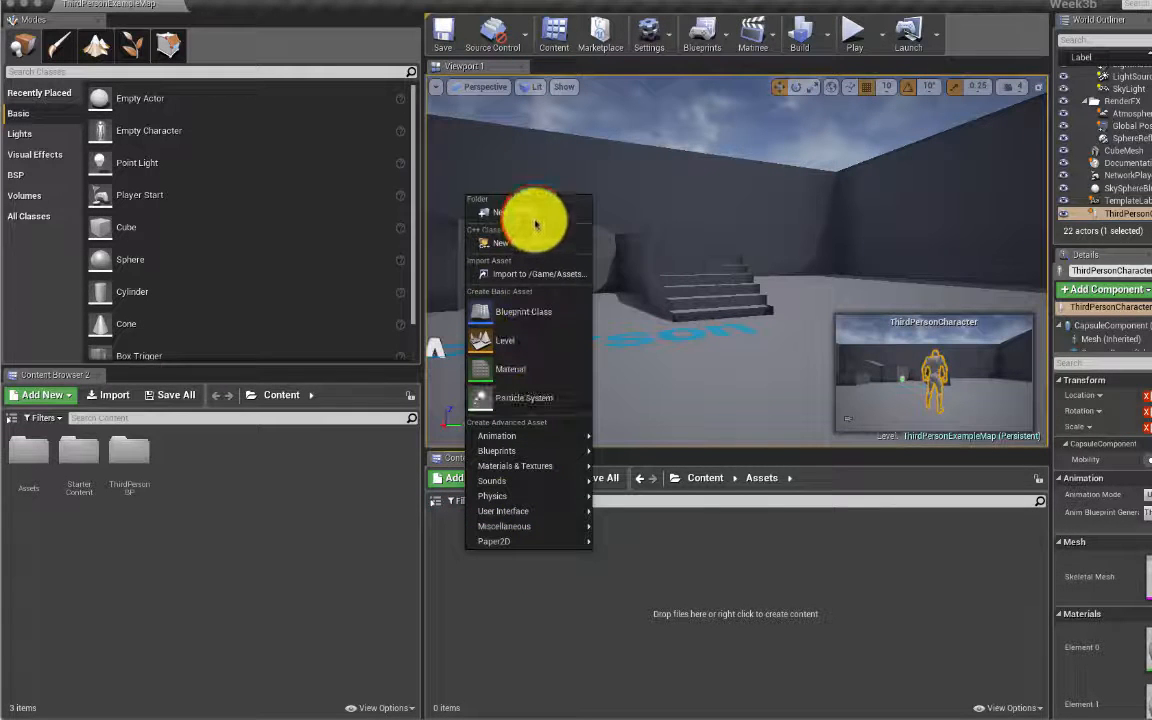
click(532, 213)
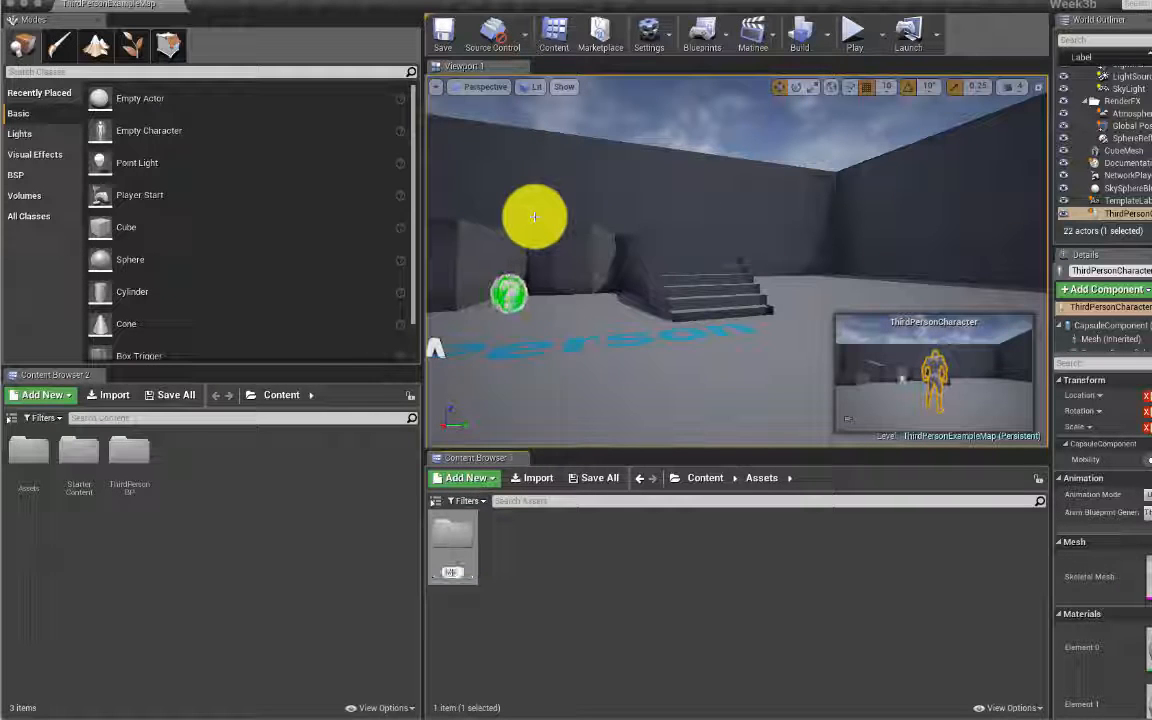
text(Maps)
key(Return)
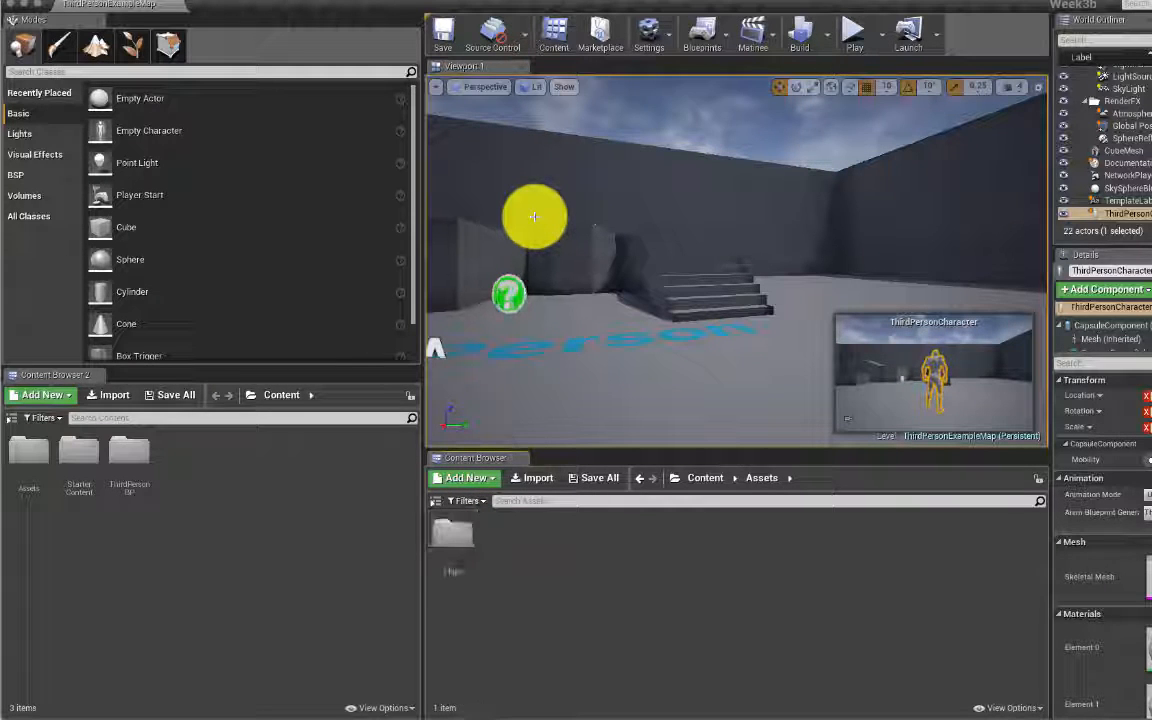
click(487, 541)
right_click(487, 541)
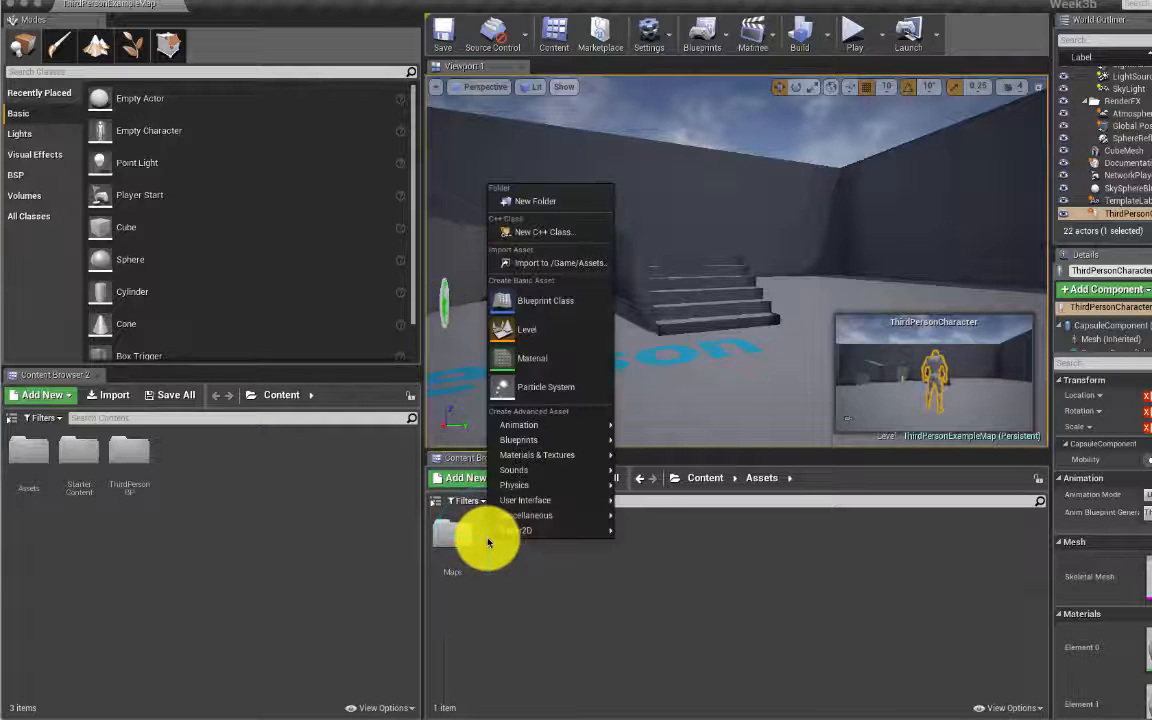
click(545, 201)
text(Textures)
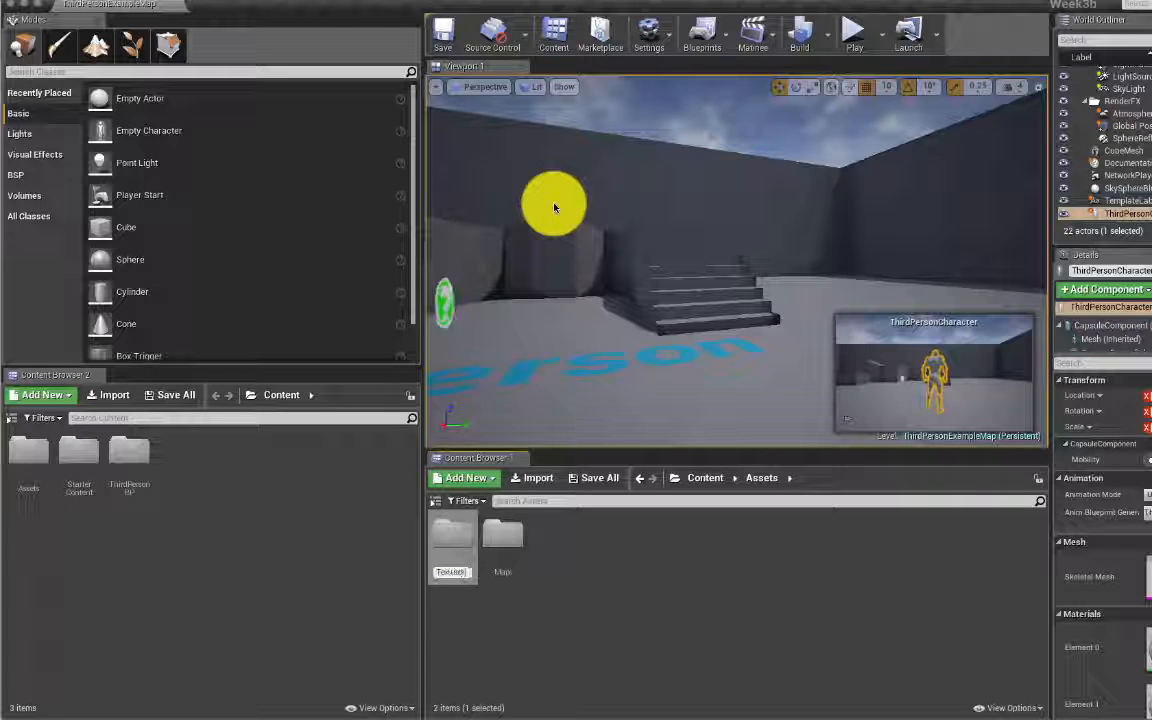
key(Return)
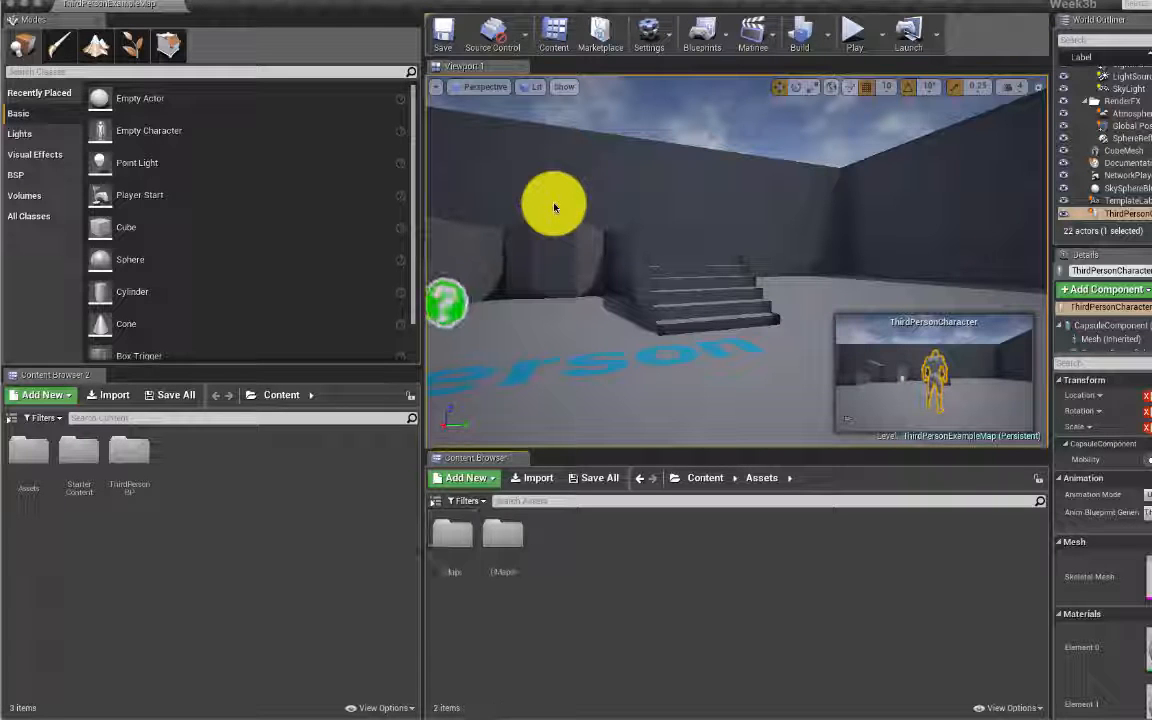
Step: Add Materials and Blueprints subfolders alongside them
right_click(550, 536)
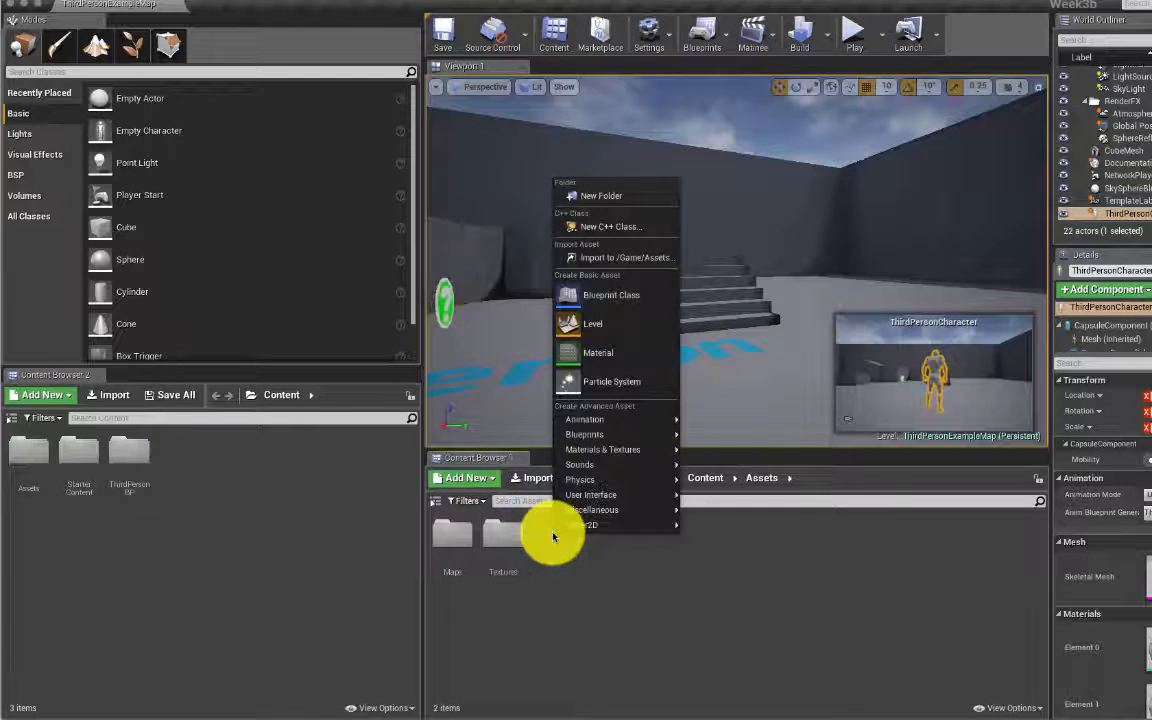
click(608, 198)
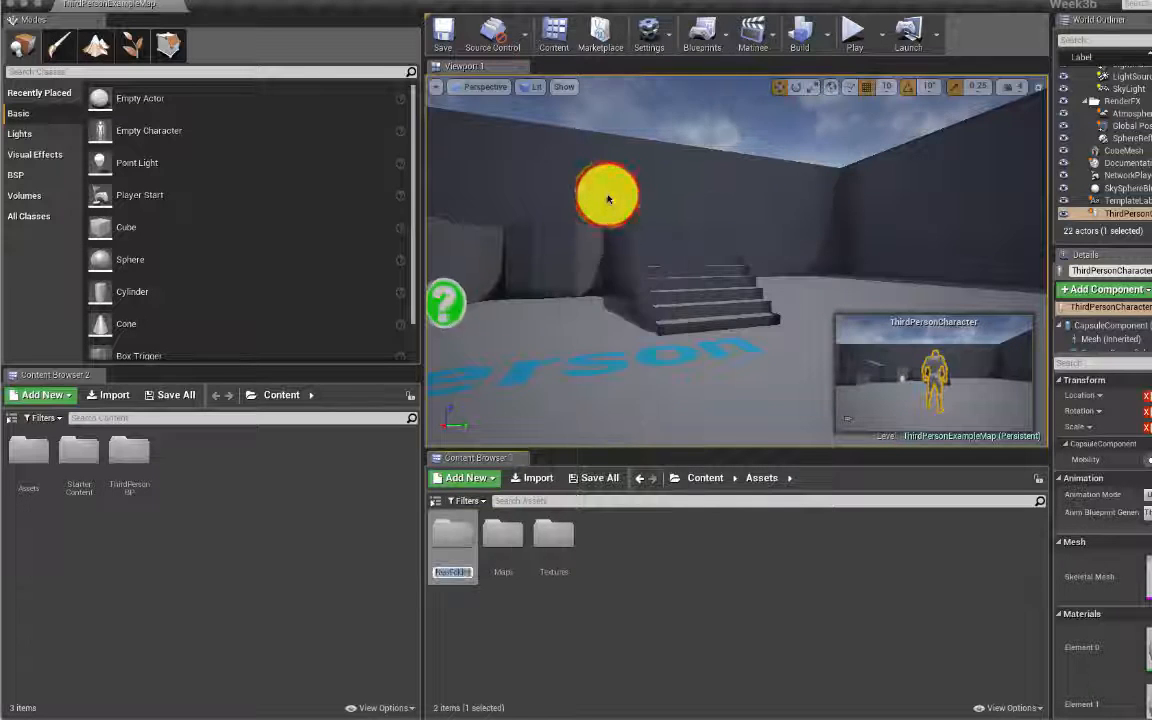
text(Mat)
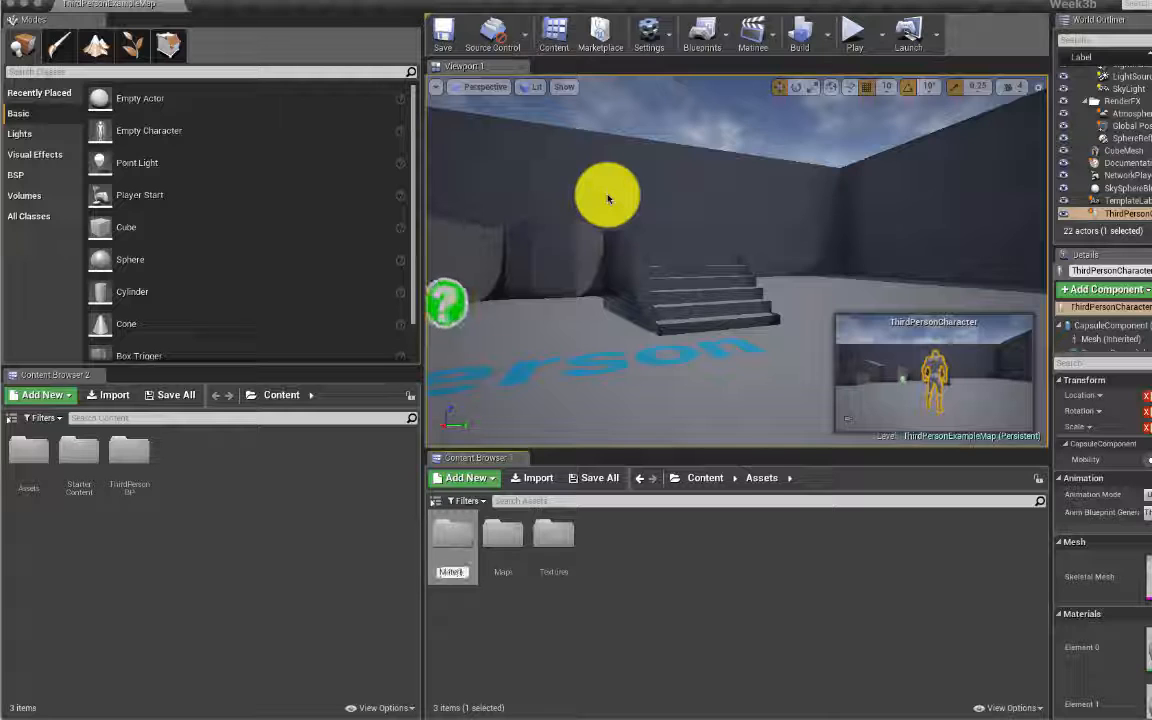
text(erials)
key(Return)
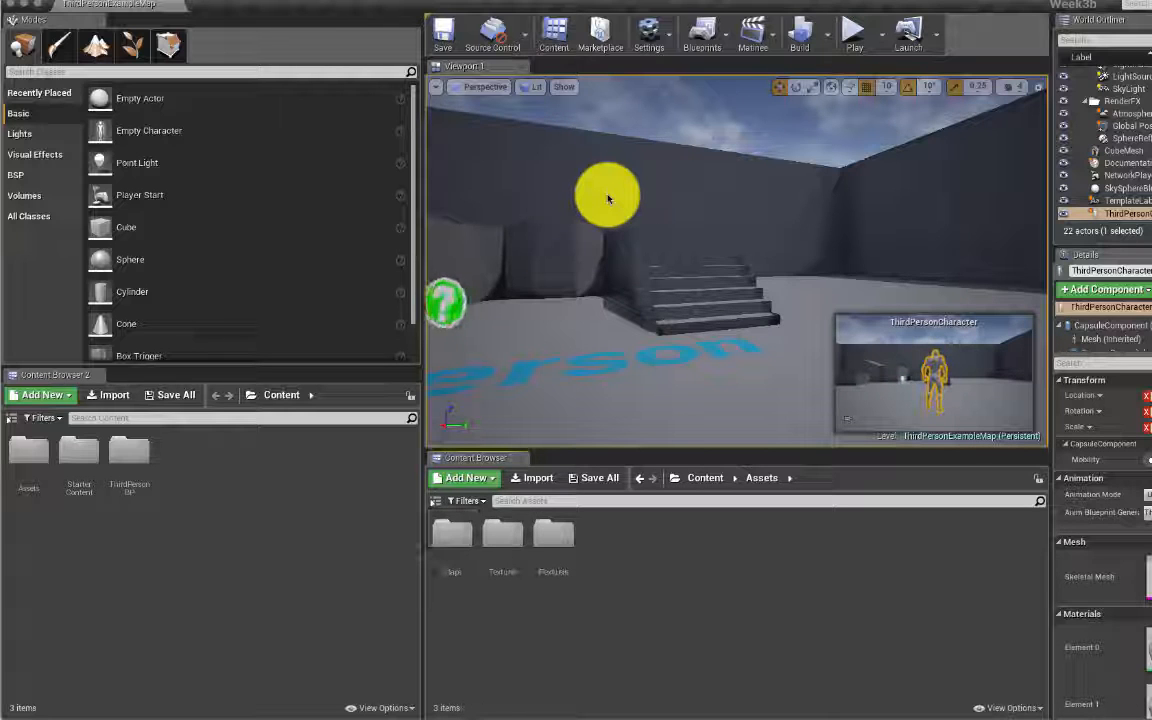
right_click(612, 535)
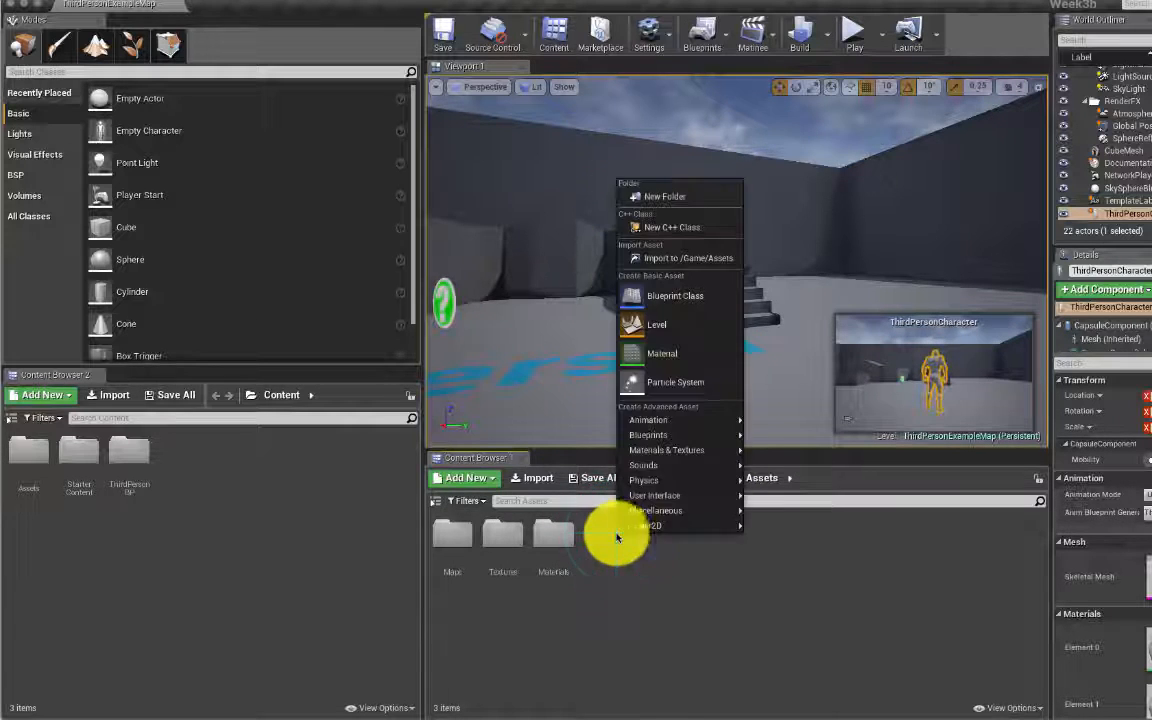
click(681, 196)
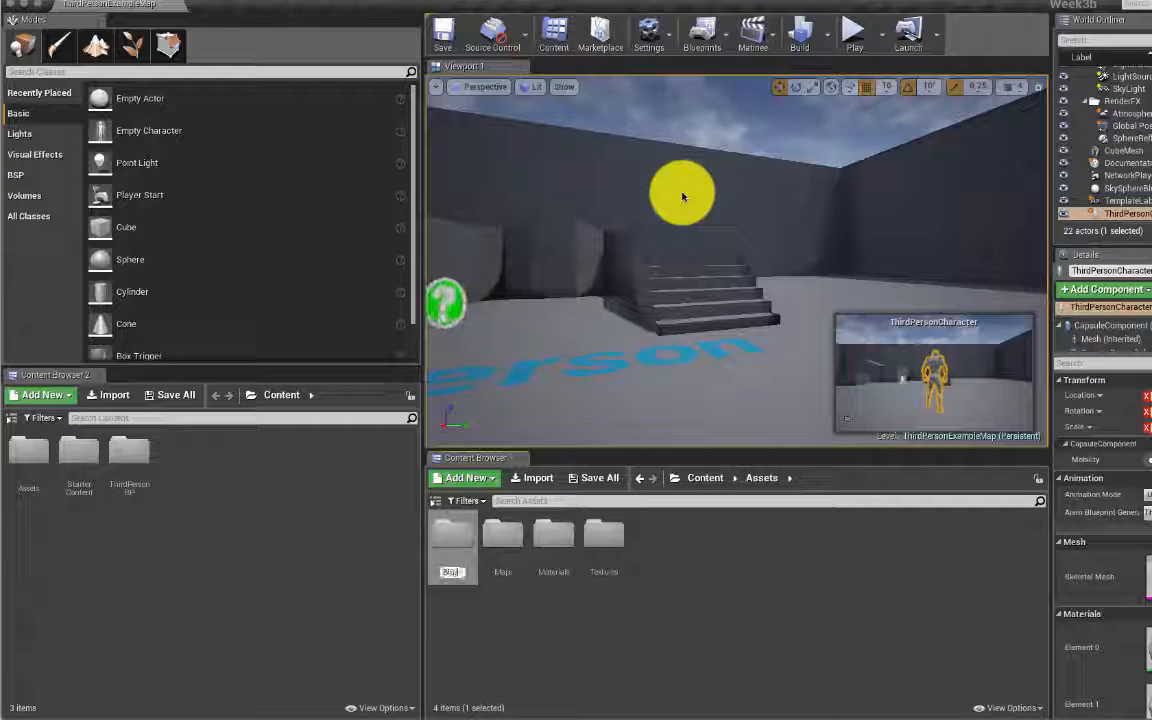
key(Return)
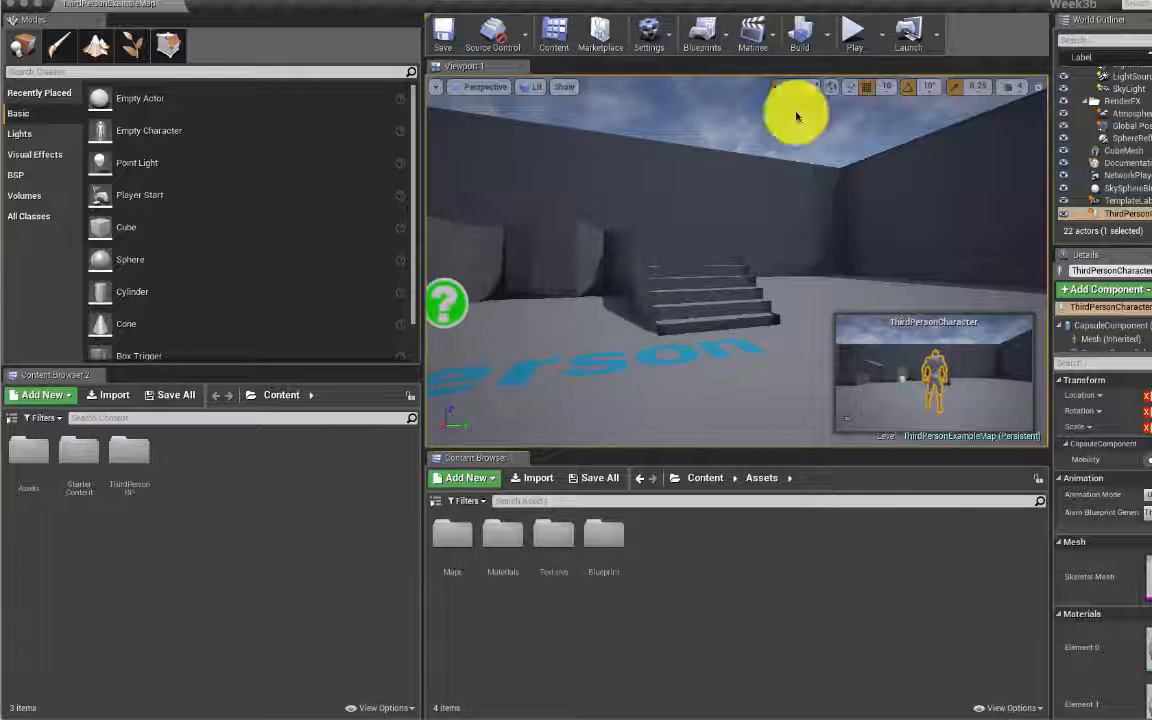
Step: Create a new level named Week3Material in the Maps folder
double_click(453, 538)
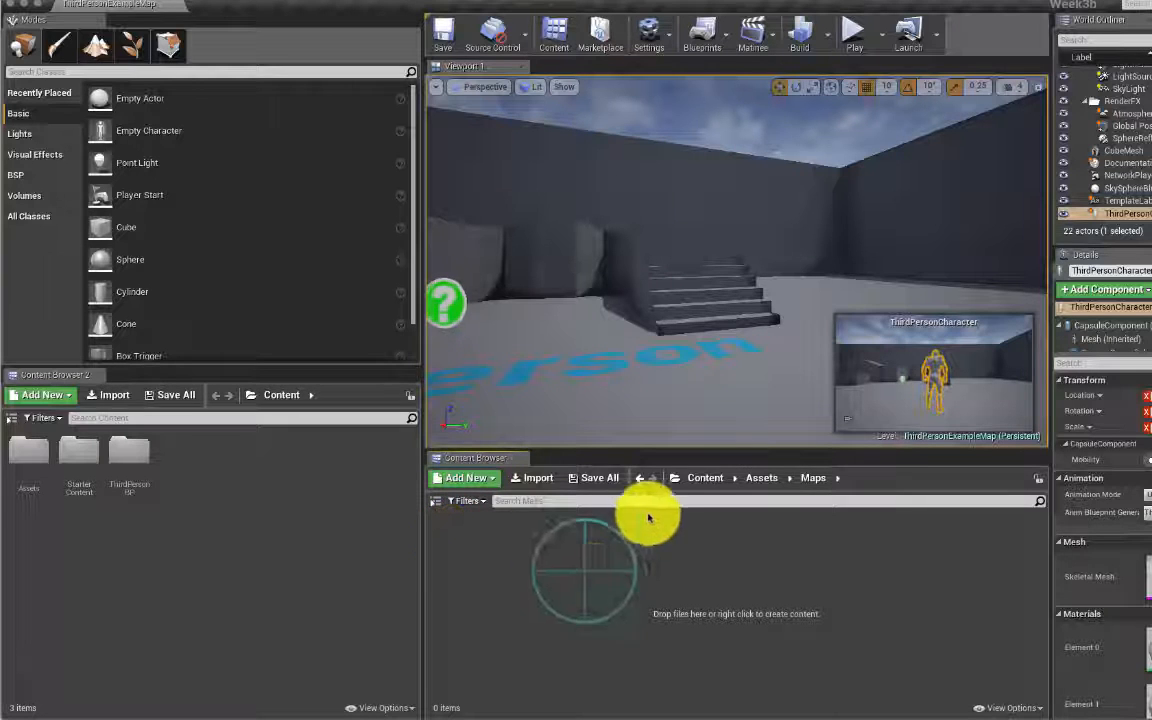
right_click(599, 576)
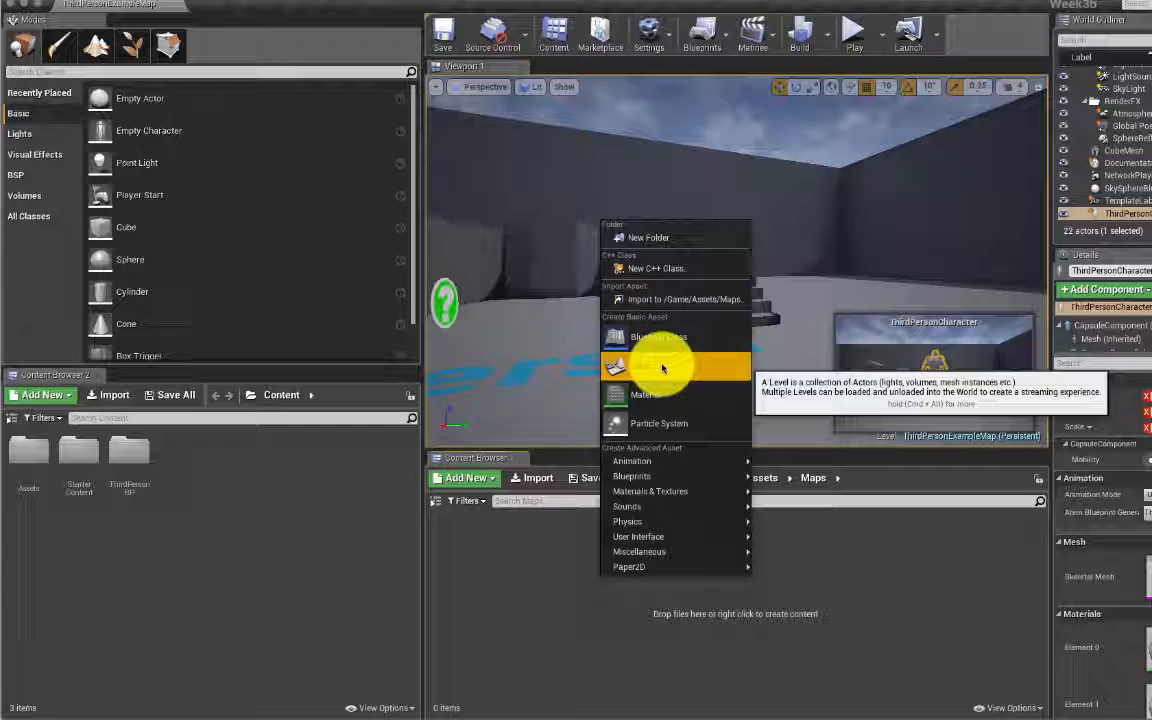
click(662, 369)
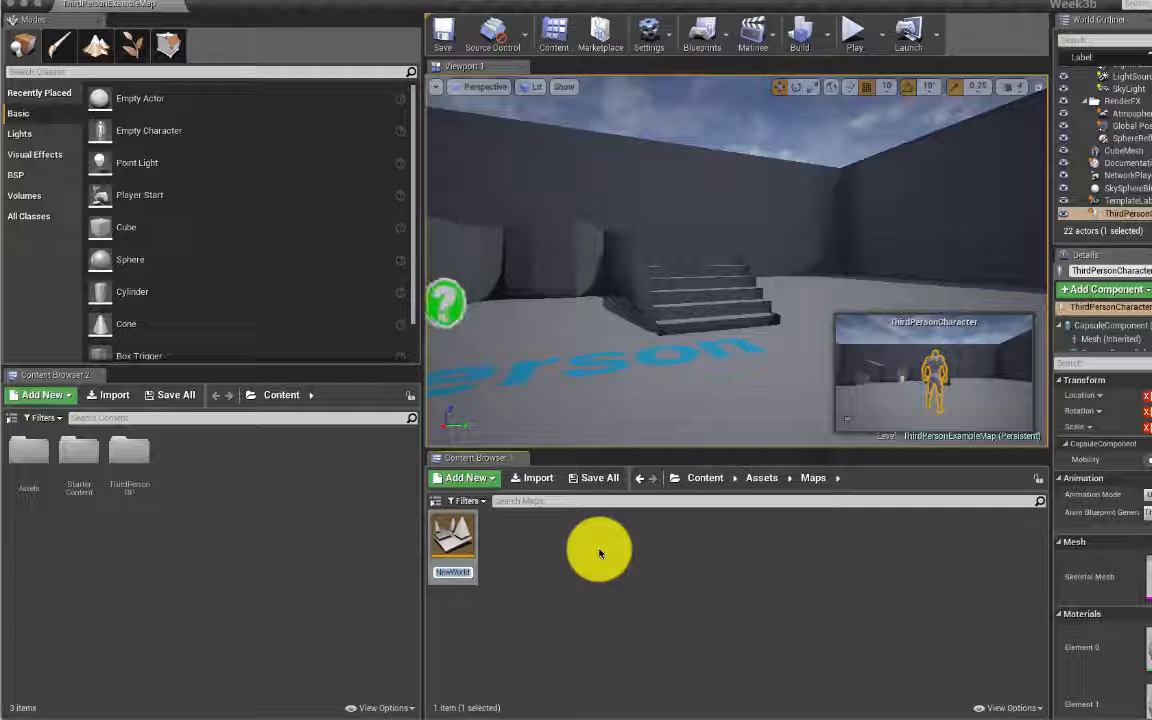
text(MainMenu)
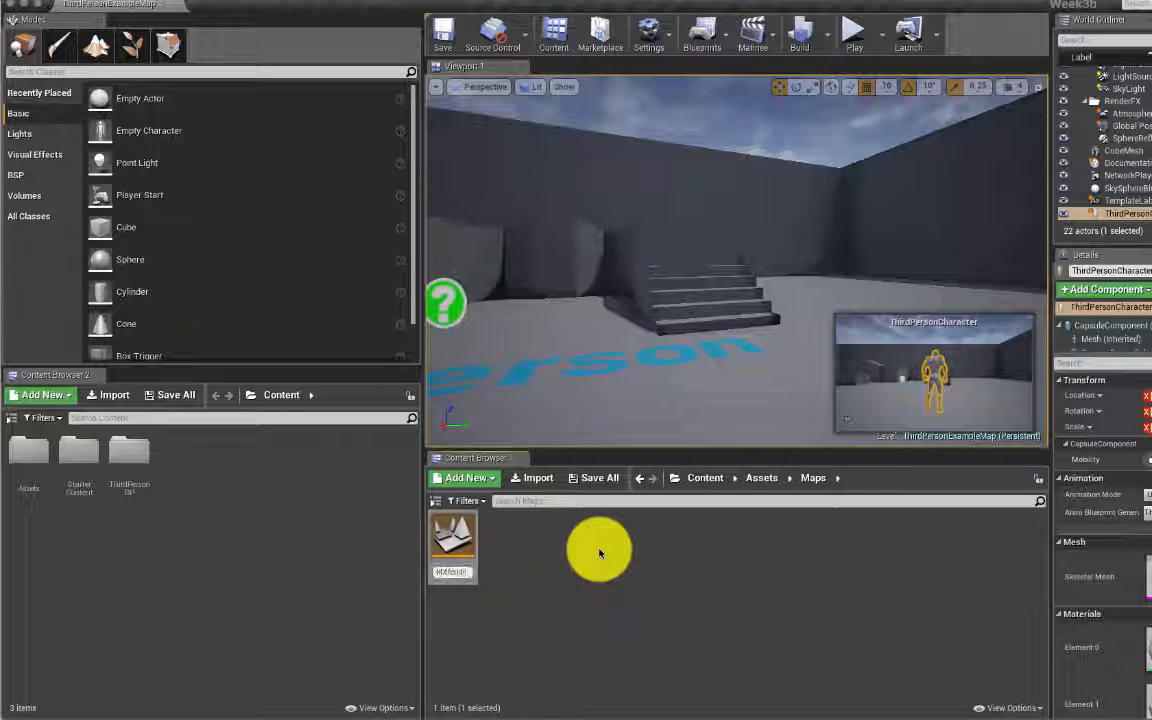
key(BackSpace)
key(BackSpace)
key(BackSpace)
key(BackSpace)
key(BackSpace)
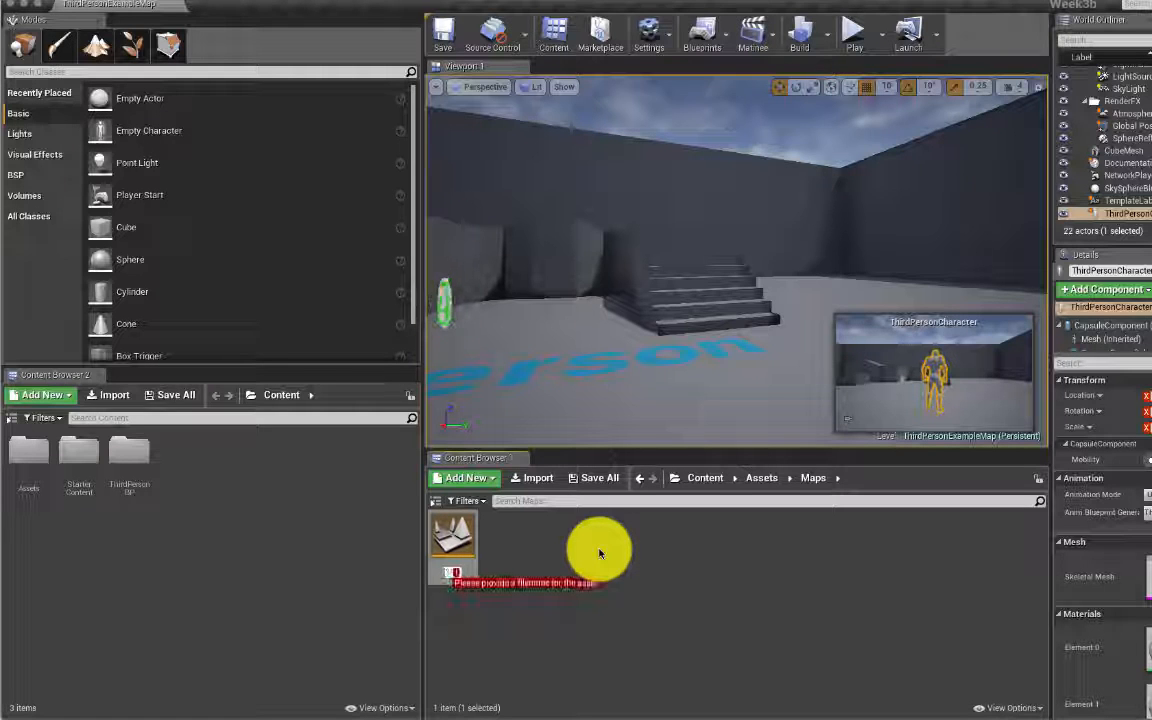
text(M)
text(eek)
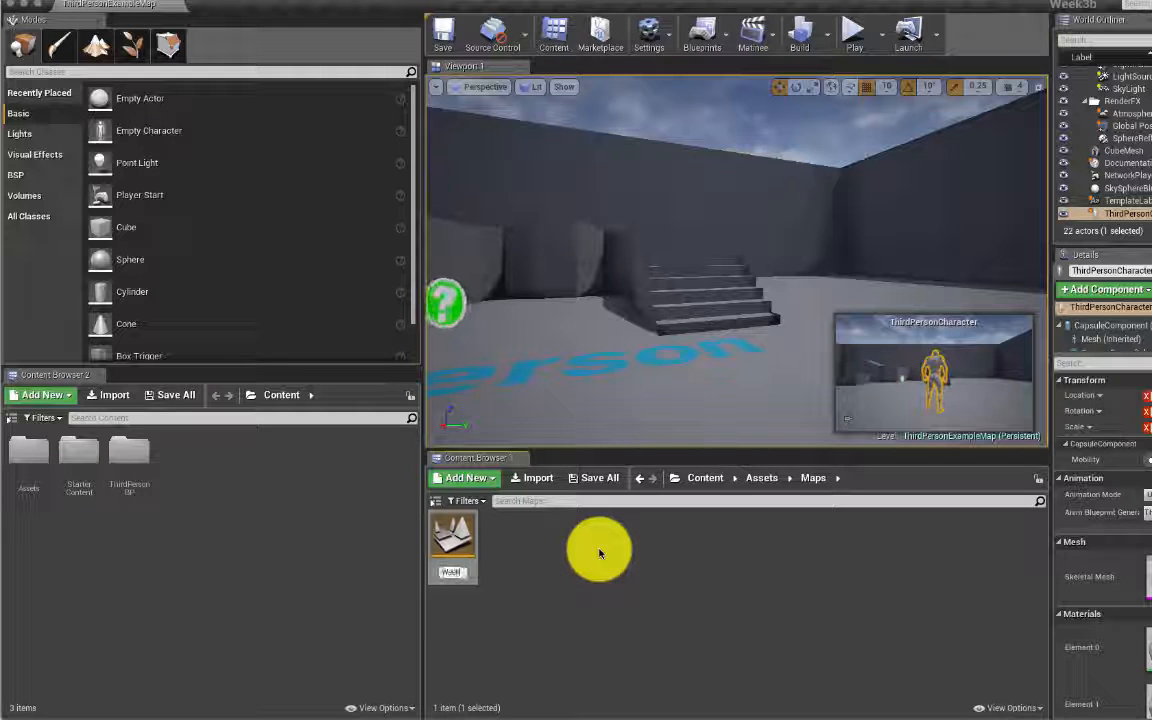
text(3Material)
key(Return)
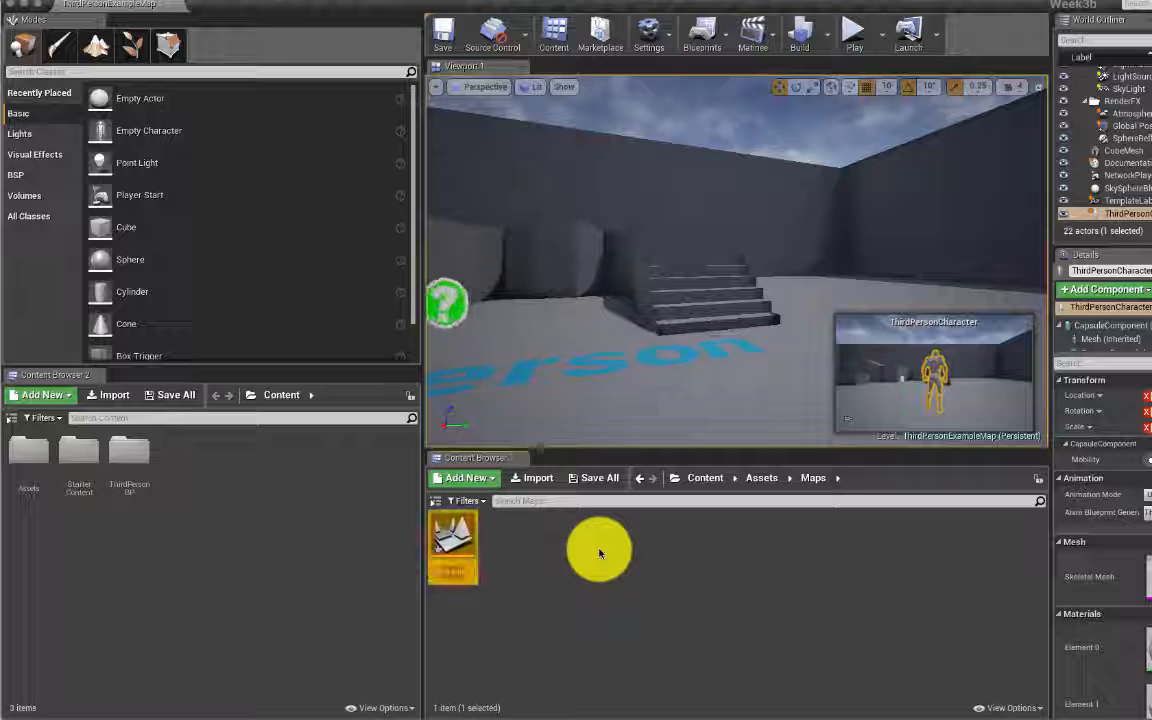
Step: Open Week3Material after saving the current content, and widen the viewport
double_click(458, 528)
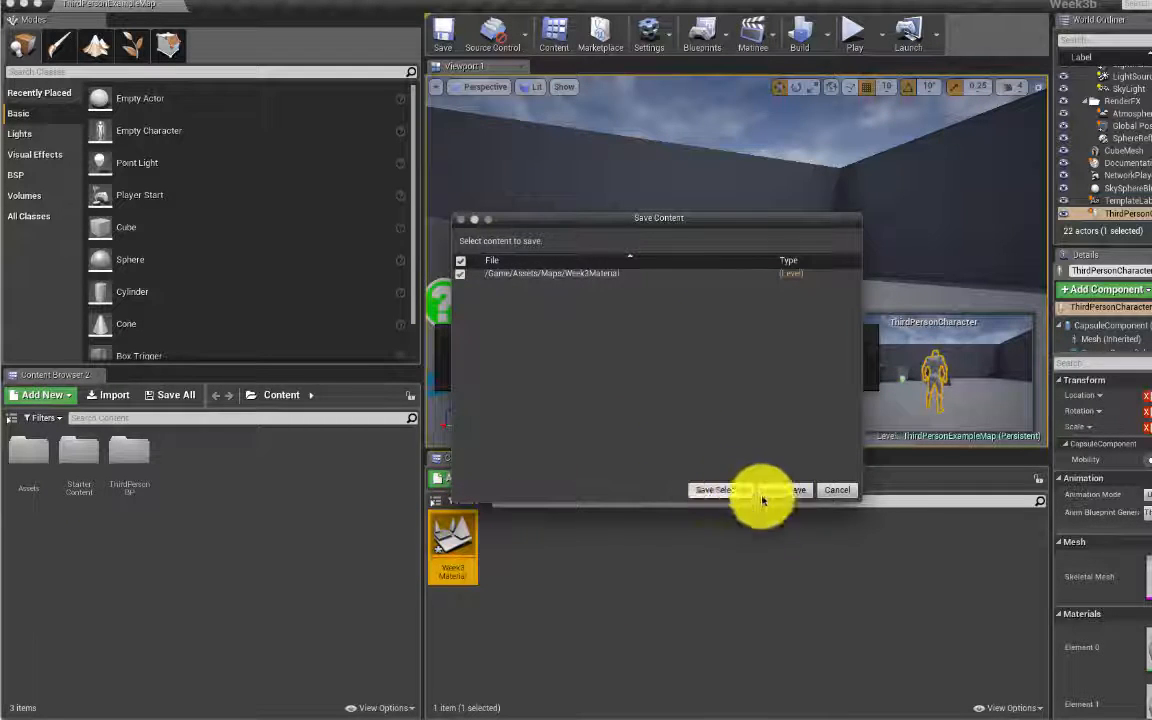
click(721, 490)
click(725, 489)
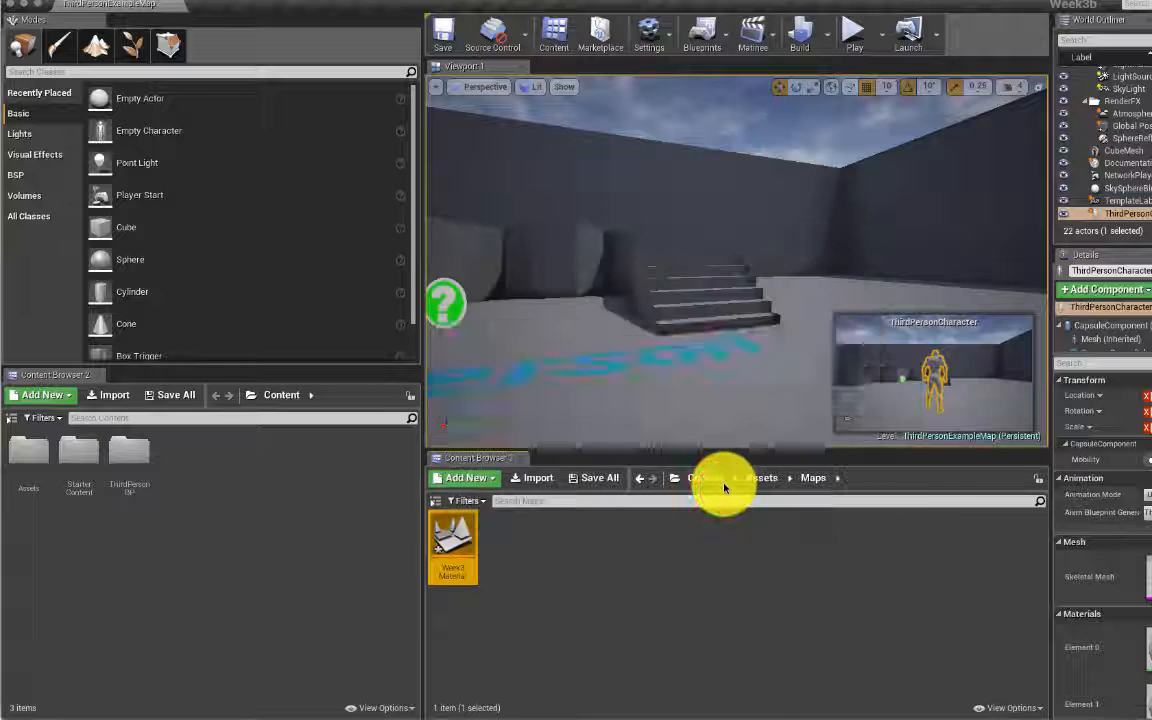
drag(421, 288, 243, 283)
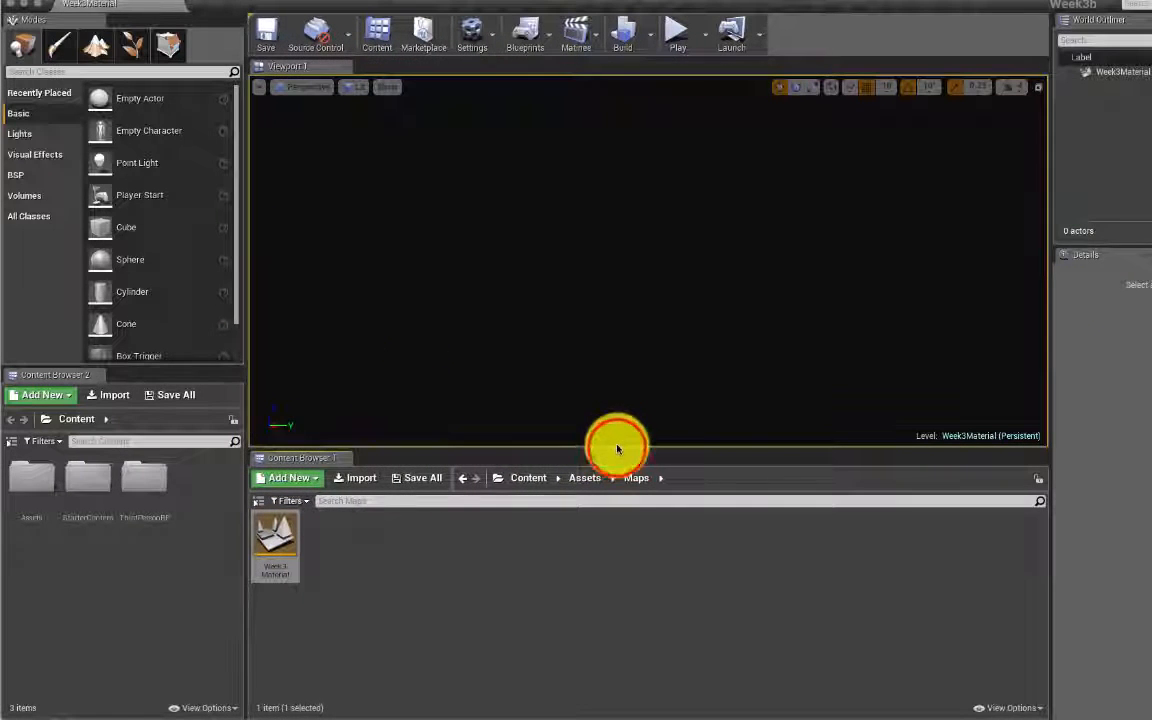
Step: Enlarge the viewport, place a cube at the level's centre, and add a Directional Light
drag(617, 449, 607, 558)
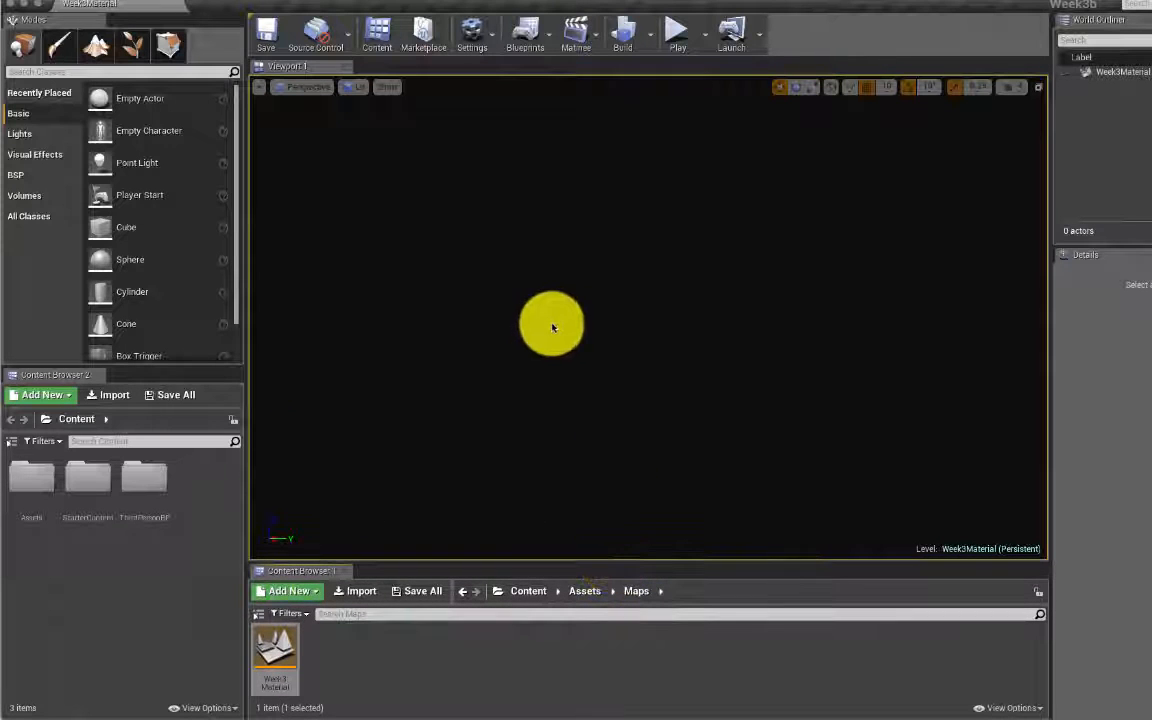
click(47, 176)
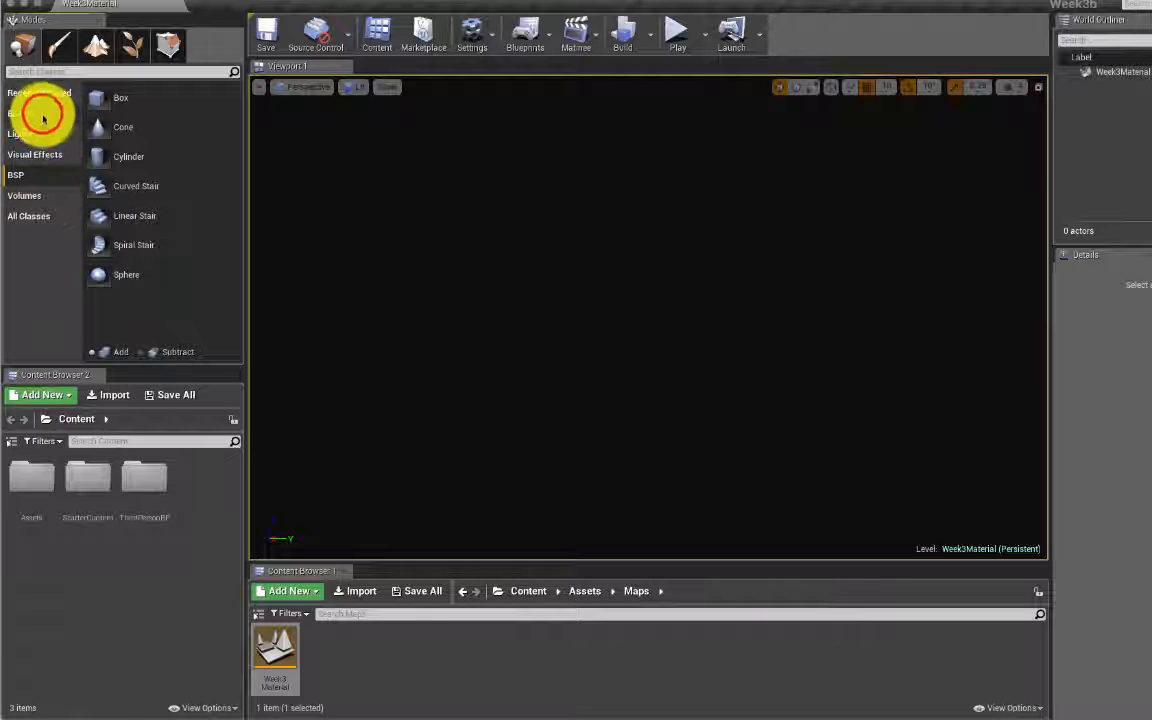
click(43, 118)
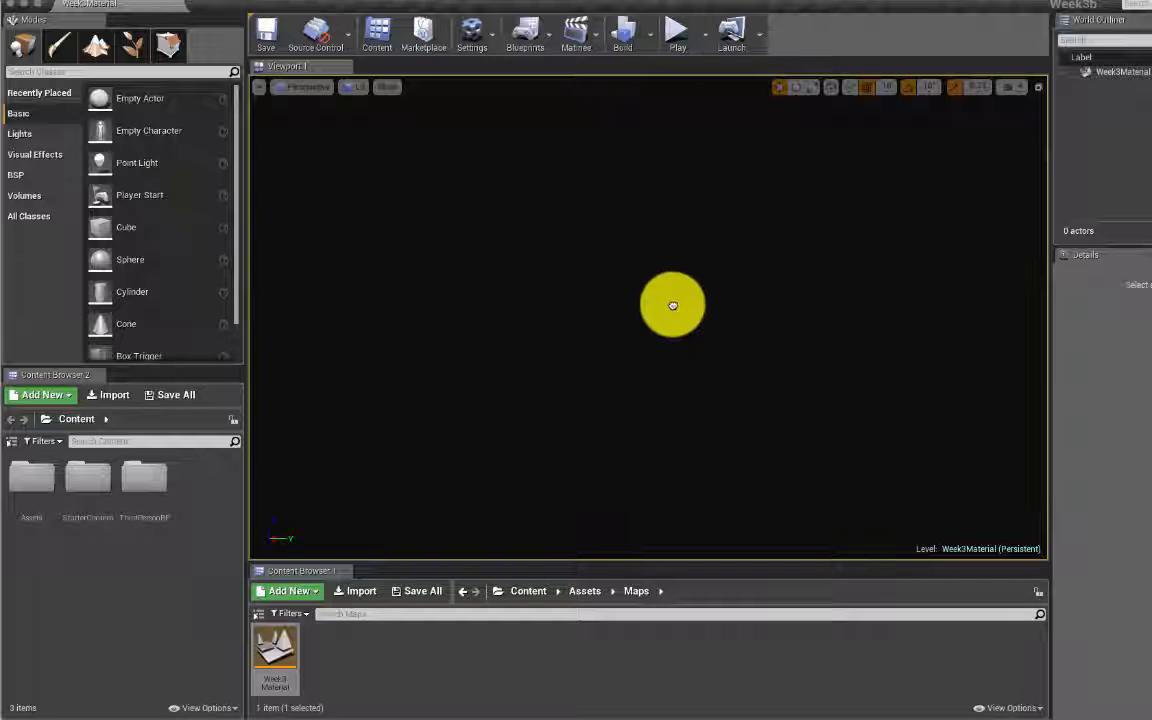
drag(673, 305, 600, 304)
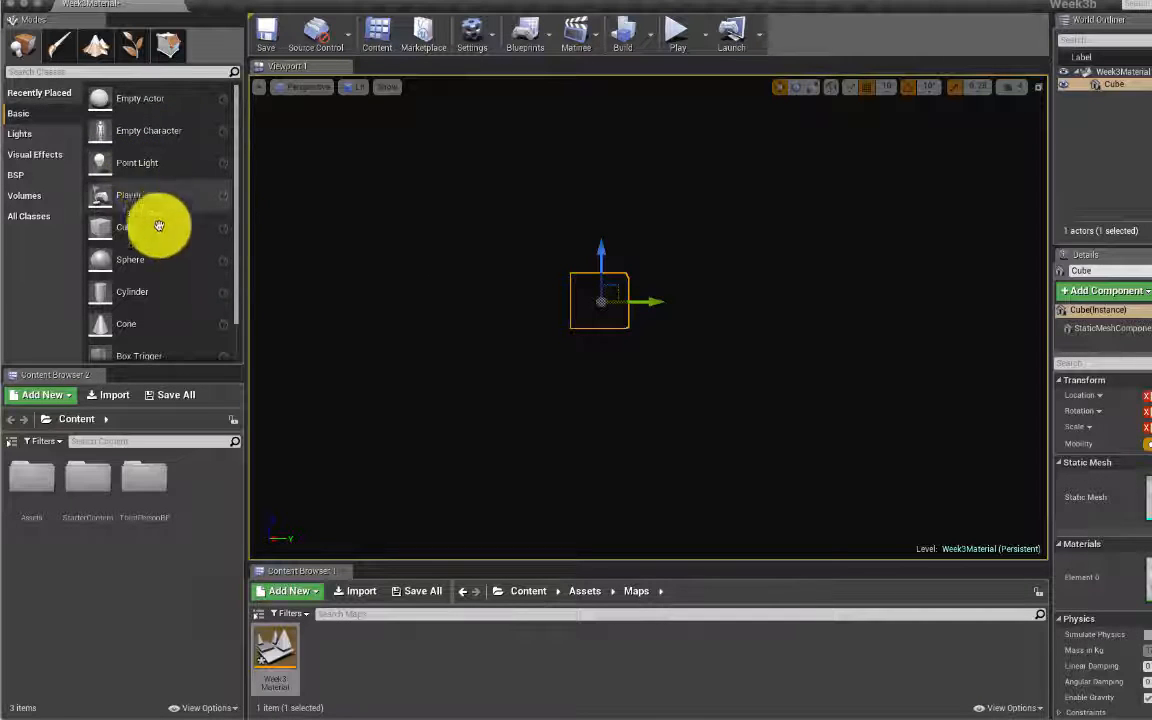
click(42, 133)
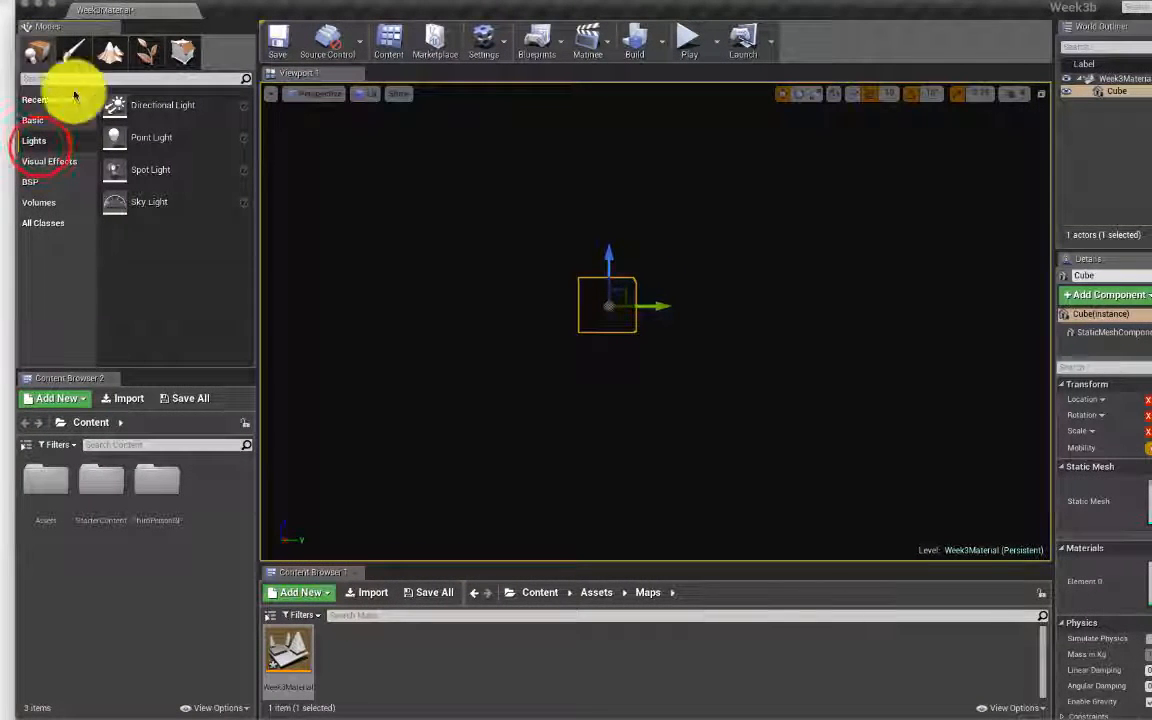
drag(162, 105, 722, 213)
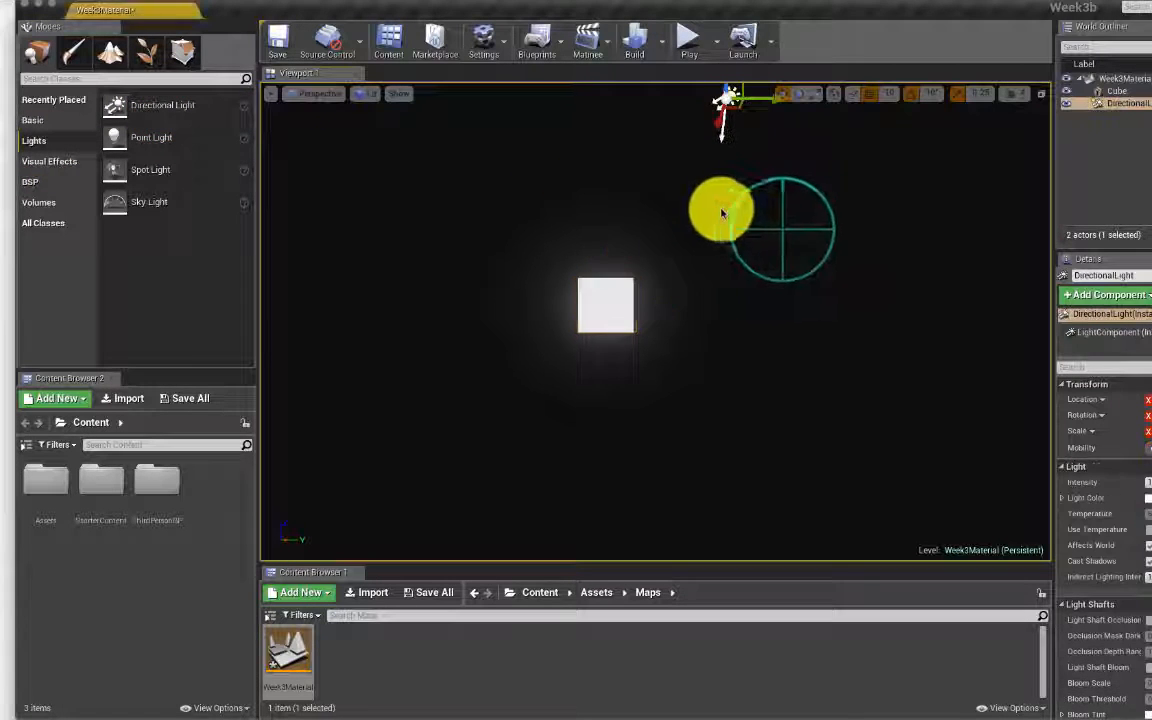
Step: Orbit the view to see the lit cube's side and top
mouse_move(722, 213)
right_down()
mouse_move(694, 210)
mouse_move(768, 222)
mouse_move(715, 220)
mouse_move(740, 213)
right_up()
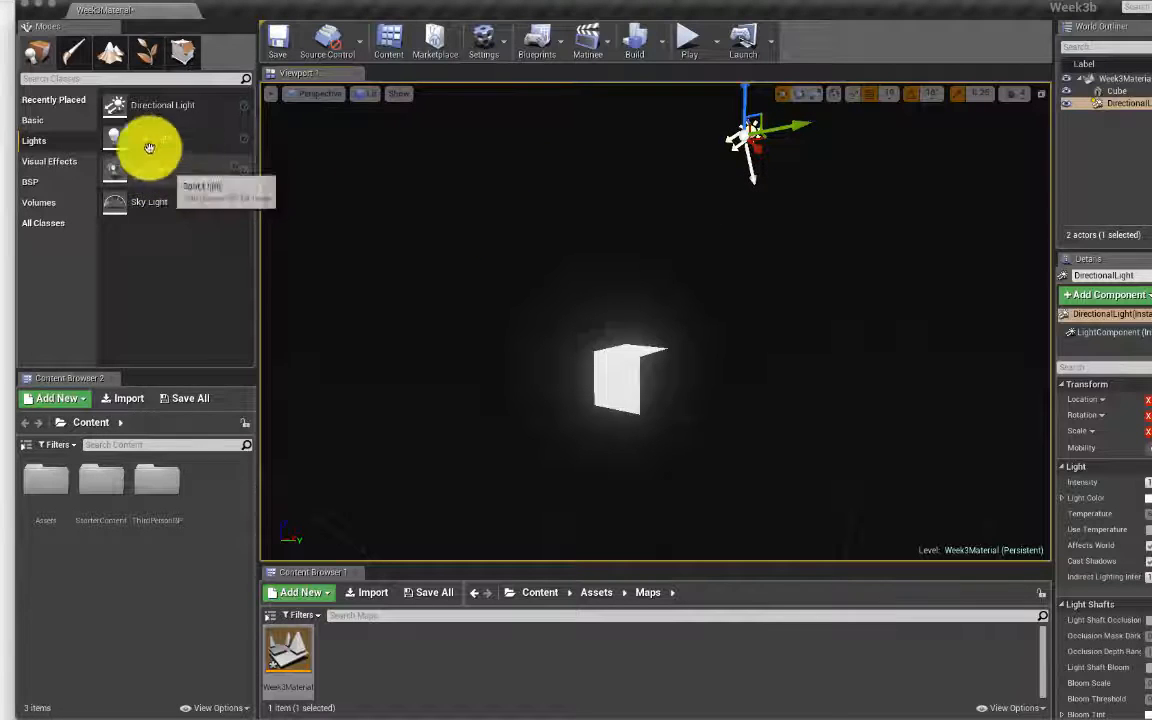
click(48, 162)
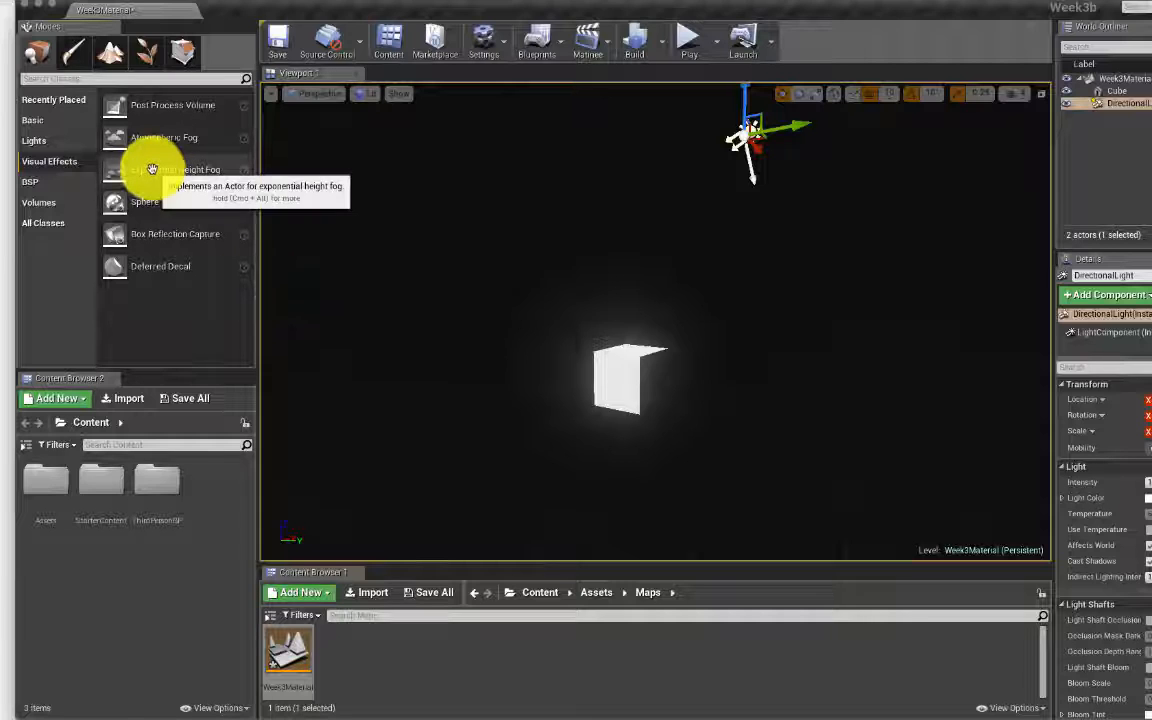
Step: Drop Exponential Height Fog above the cube, then select the fog and Cube in the World Outliner
drag(131, 173, 368, 198)
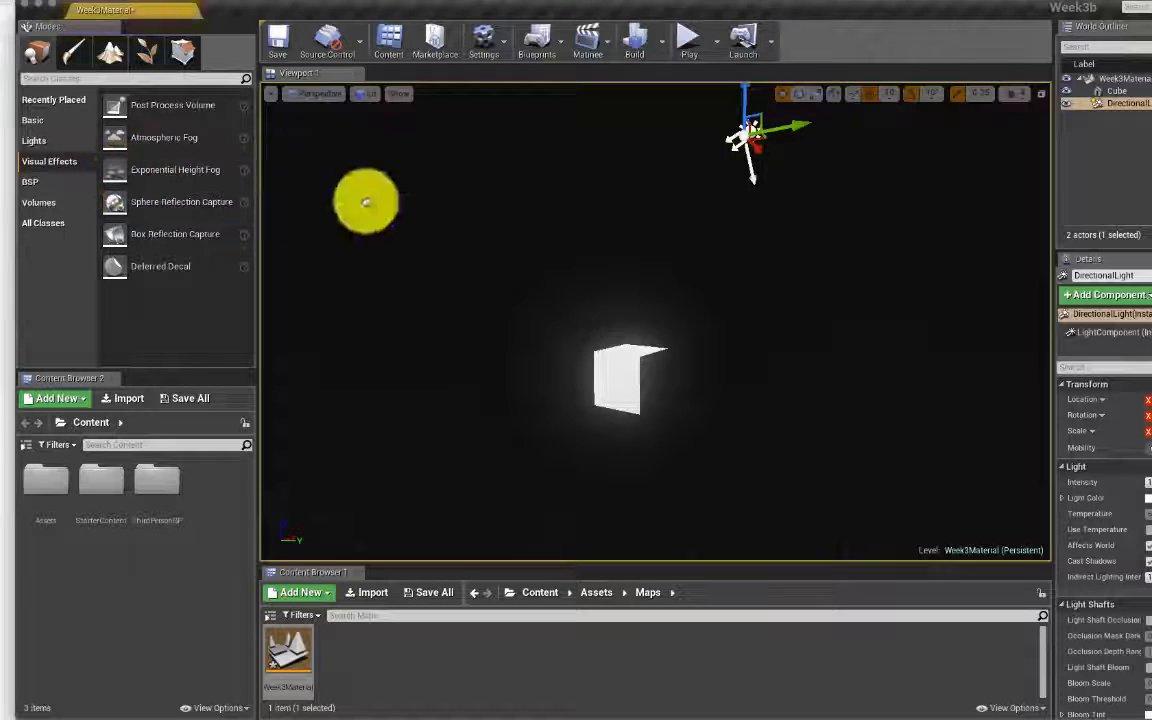
drag(558, 238, 632, 257)
right_drag(632, 257, 656, 278)
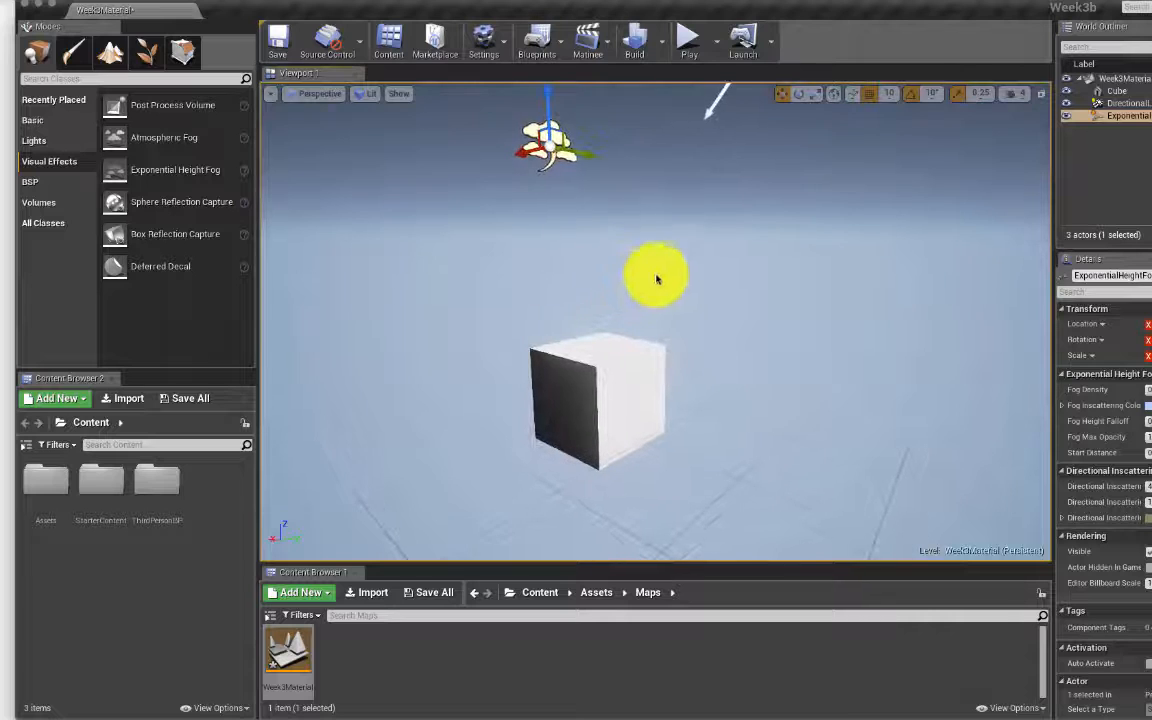
click(1137, 91)
click(1143, 91)
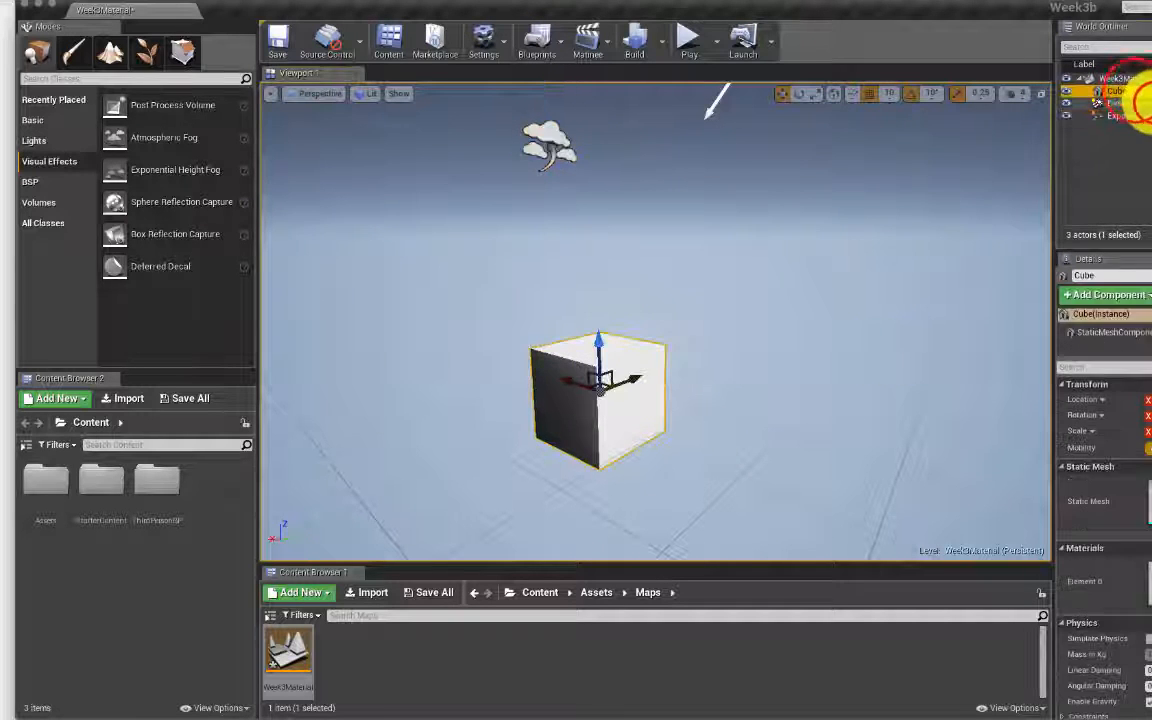
click(1147, 103)
click(1145, 116)
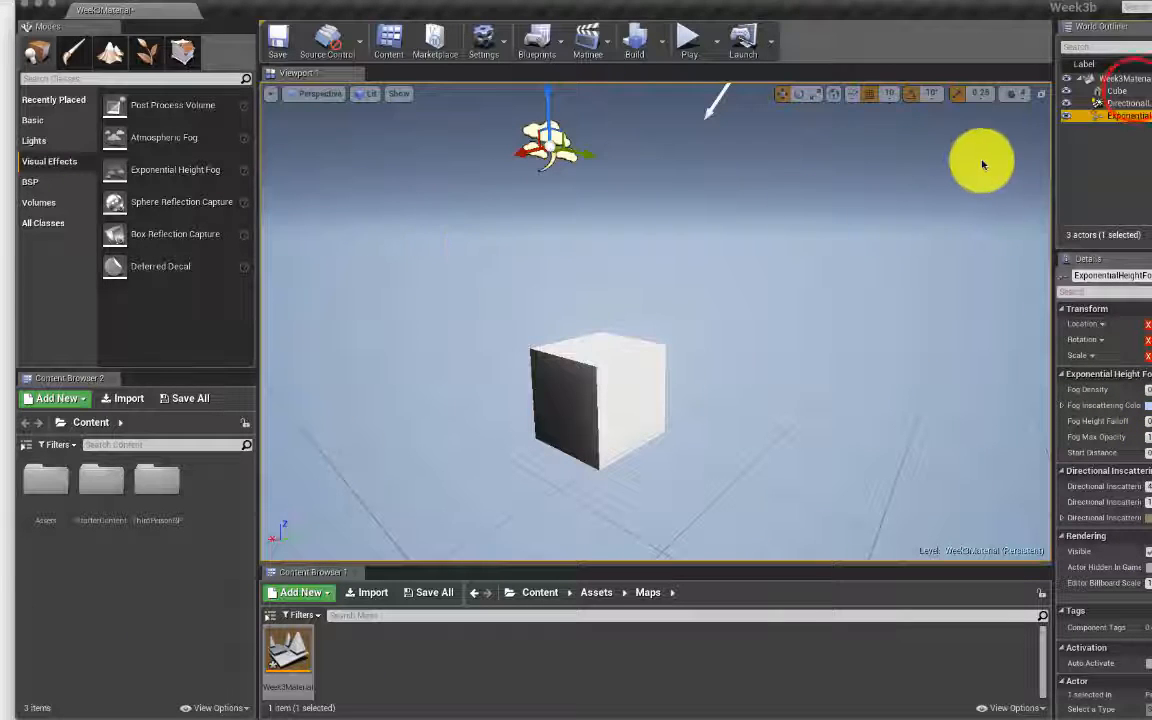
click(1125, 91)
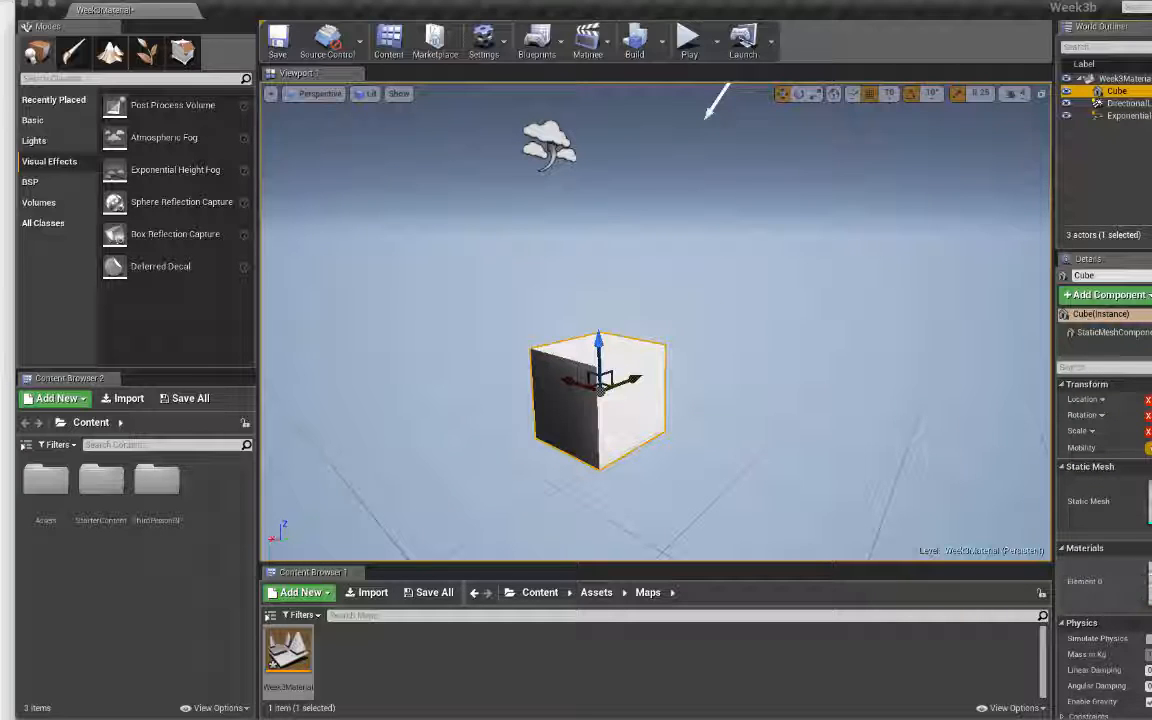
Step: Go up to Assets, open the empty Materials folder, and enlarge the Content Browser
click(647, 594)
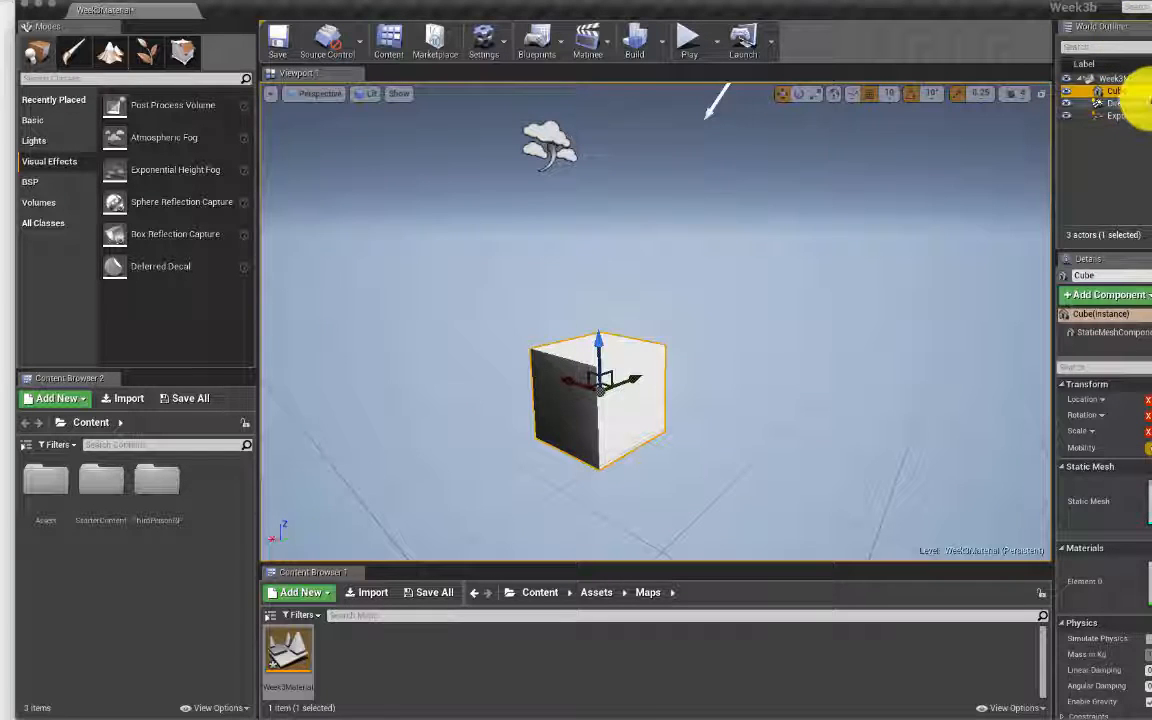
click(583, 596)
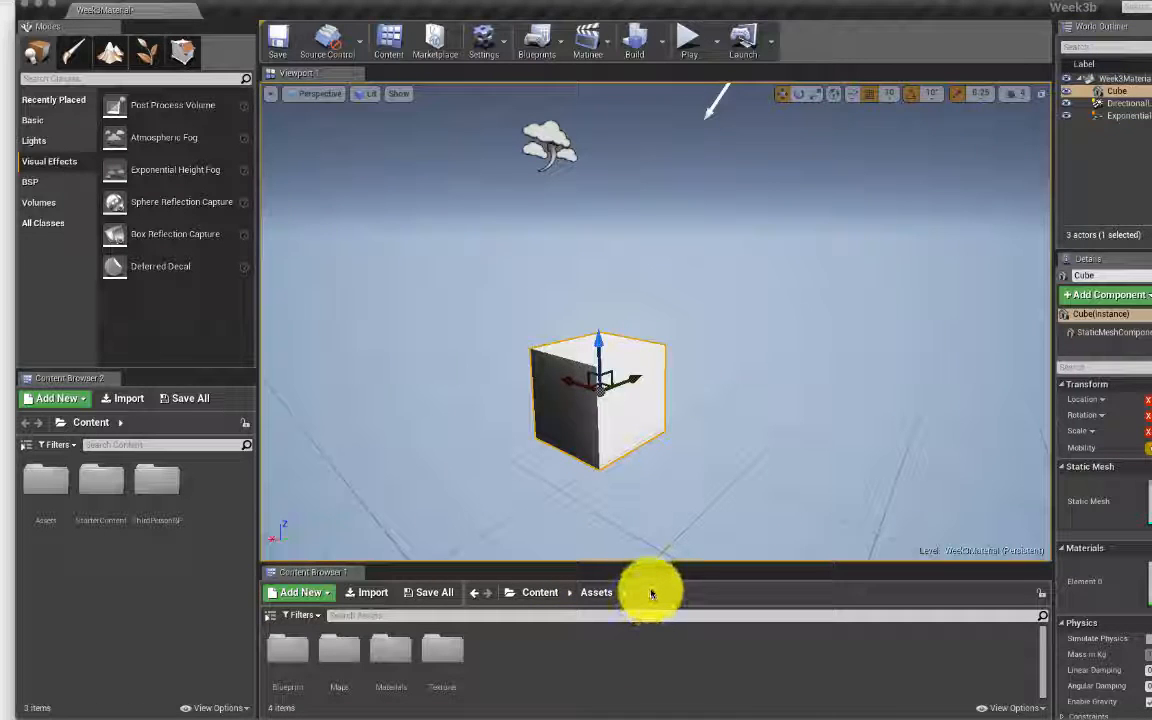
click(590, 593)
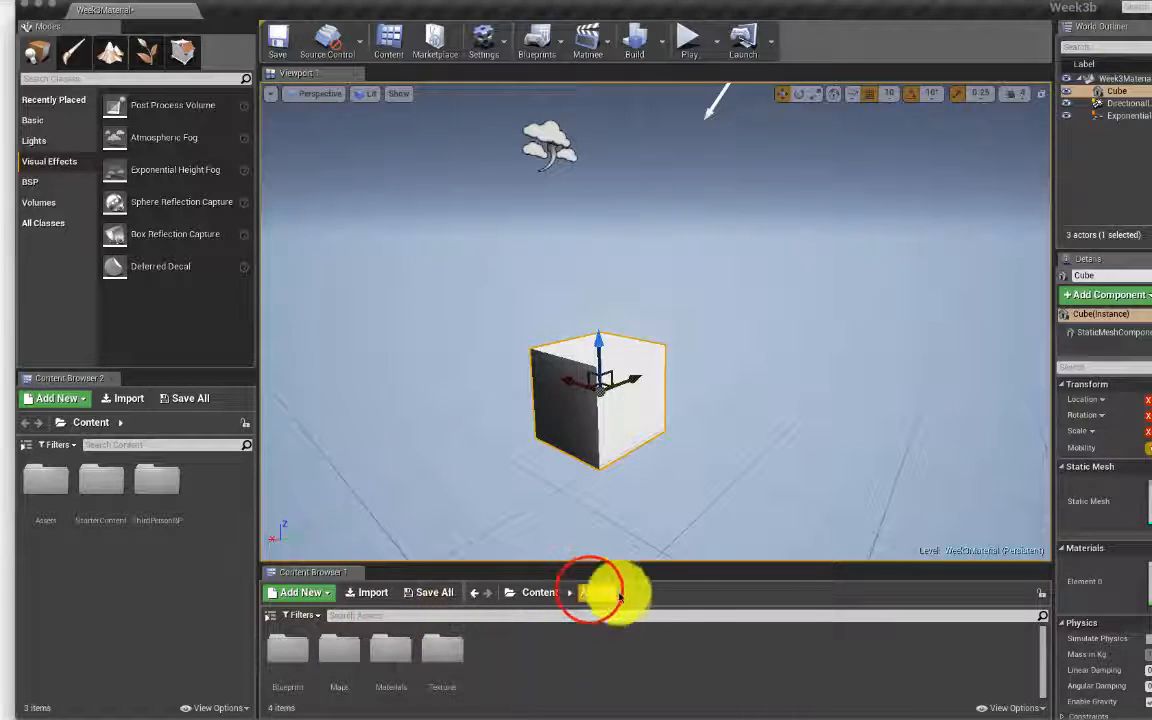
click(600, 595)
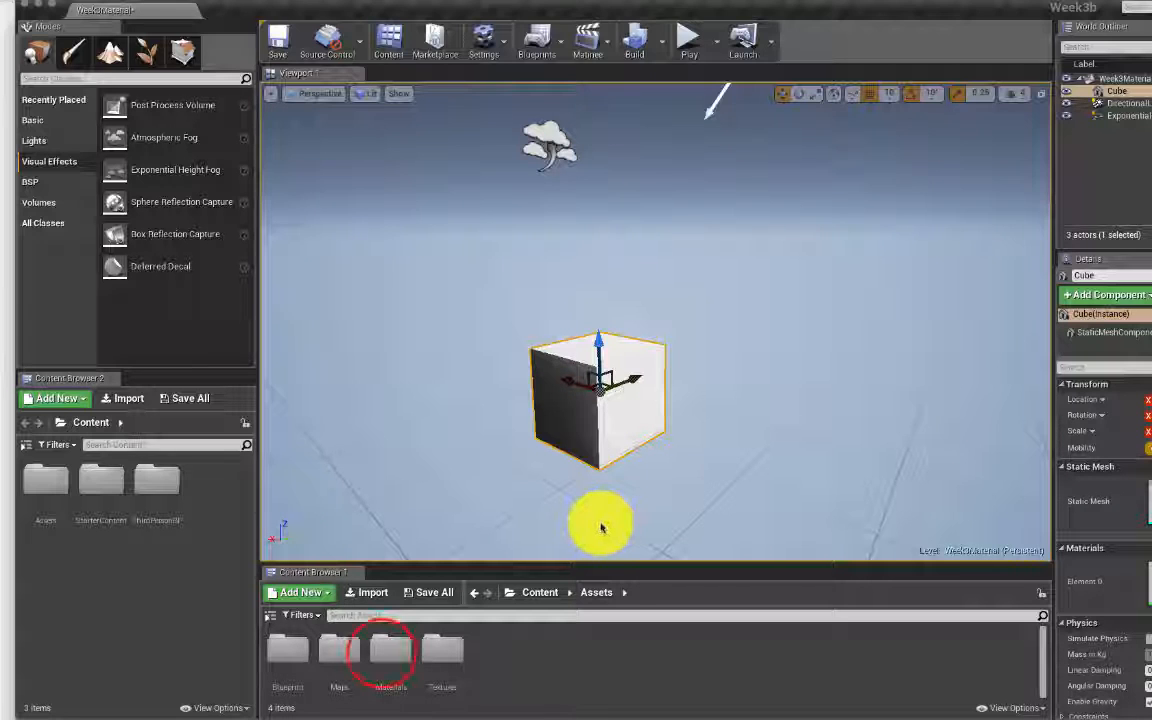
click(381, 652)
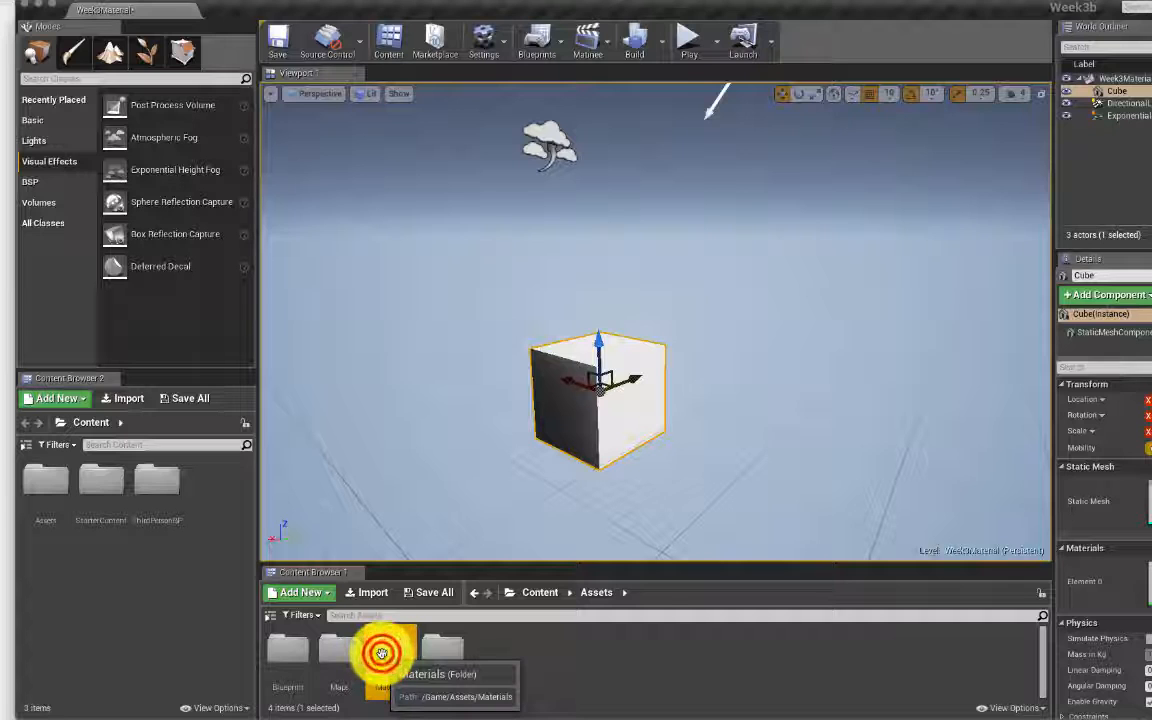
double_click(381, 652)
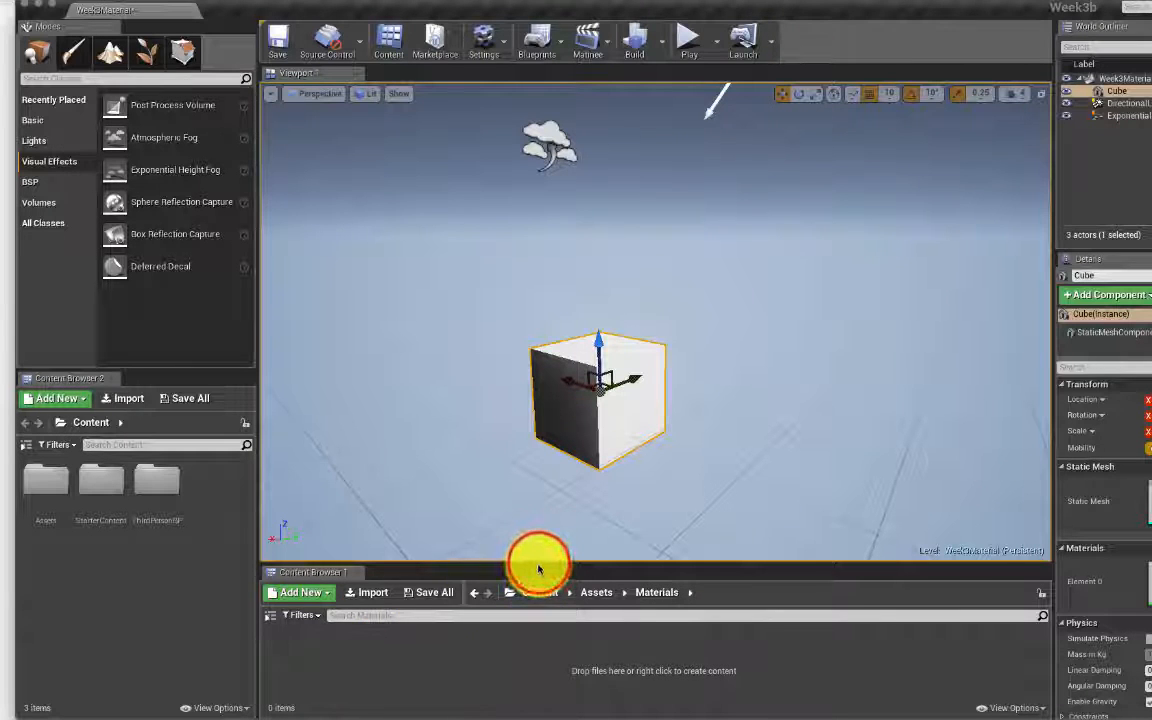
drag(540, 563, 548, 363)
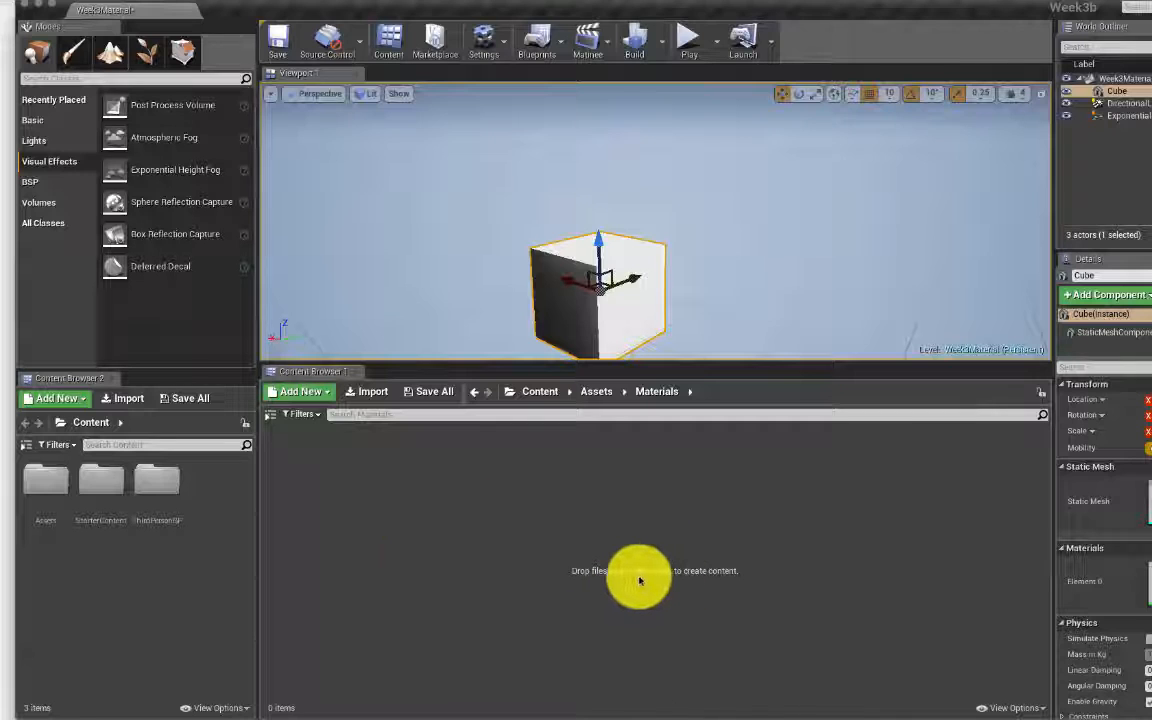
Step: Create a new material named M_MatOne in the Materials folder
right_click(445, 502)
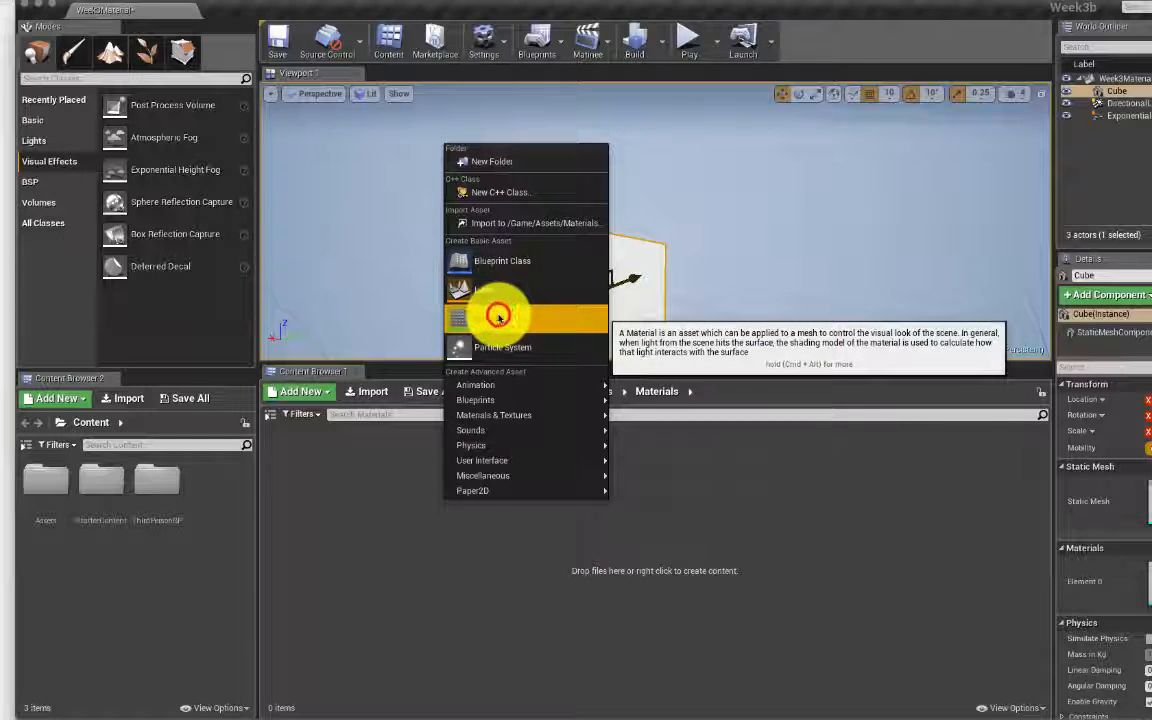
click(498, 318)
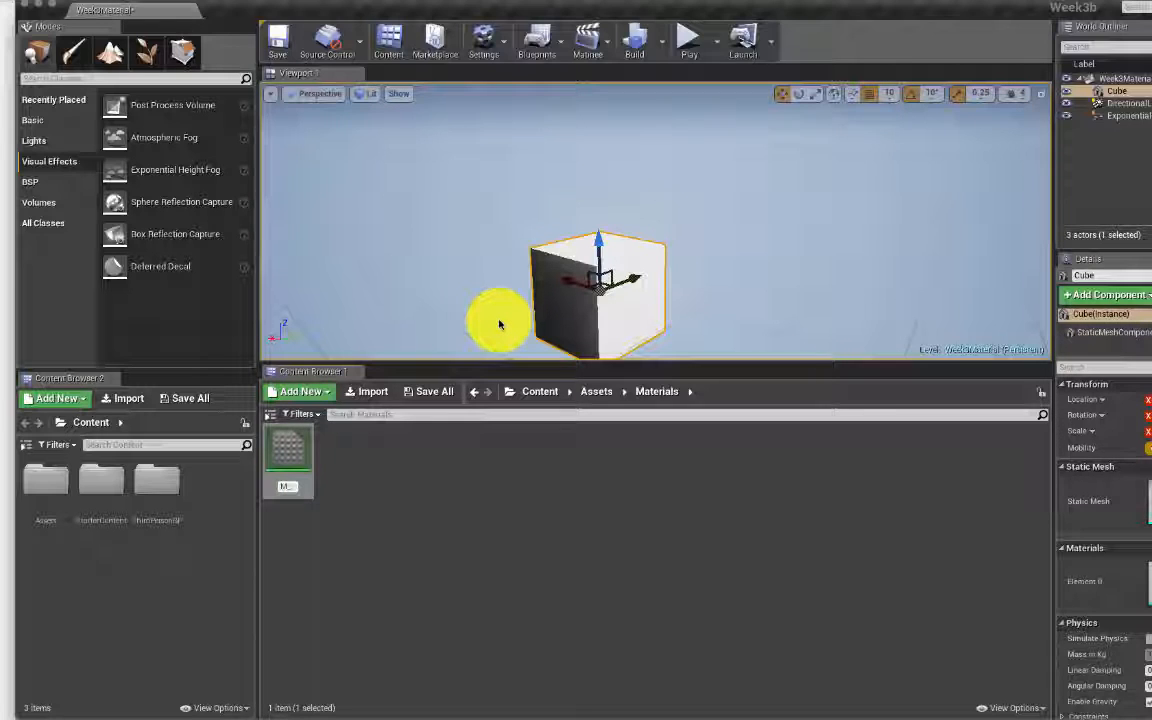
text(MatOne)
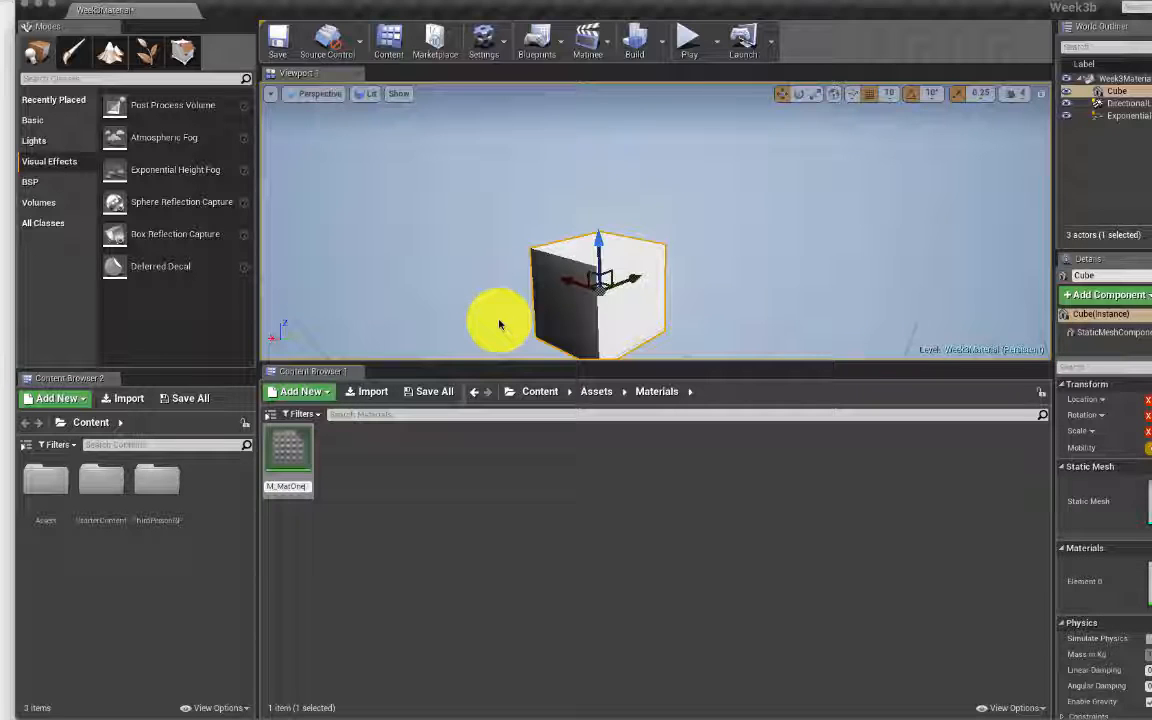
click(612, 391)
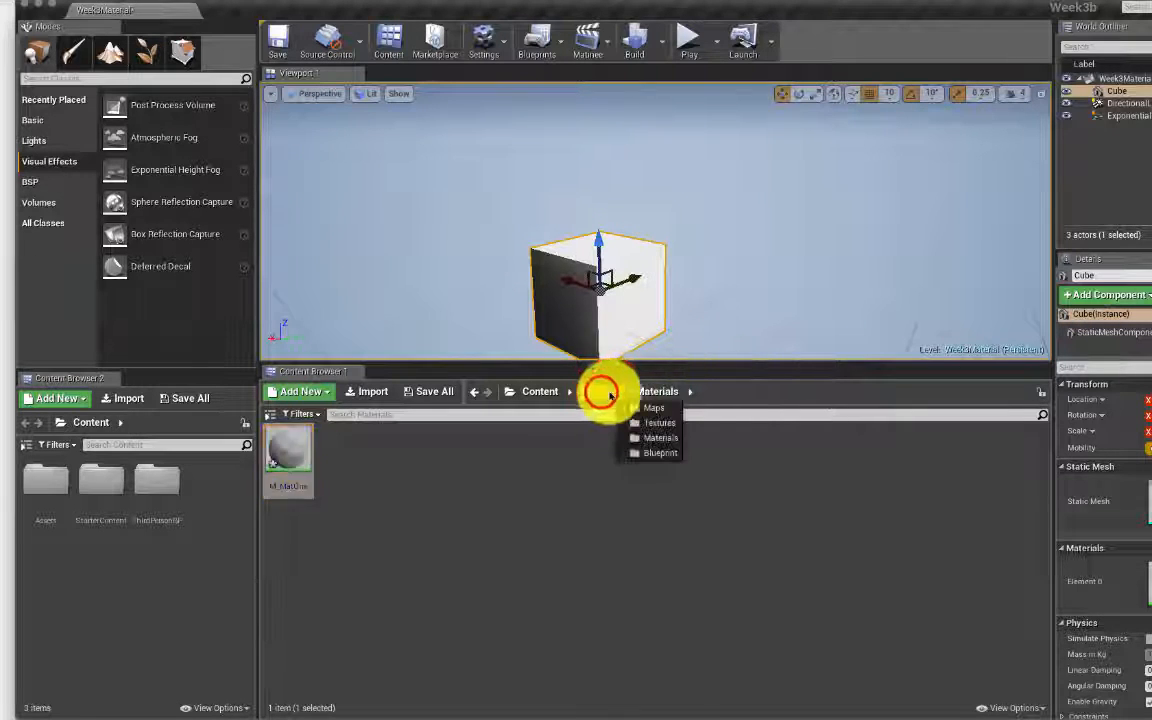
click(671, 388)
click(668, 388)
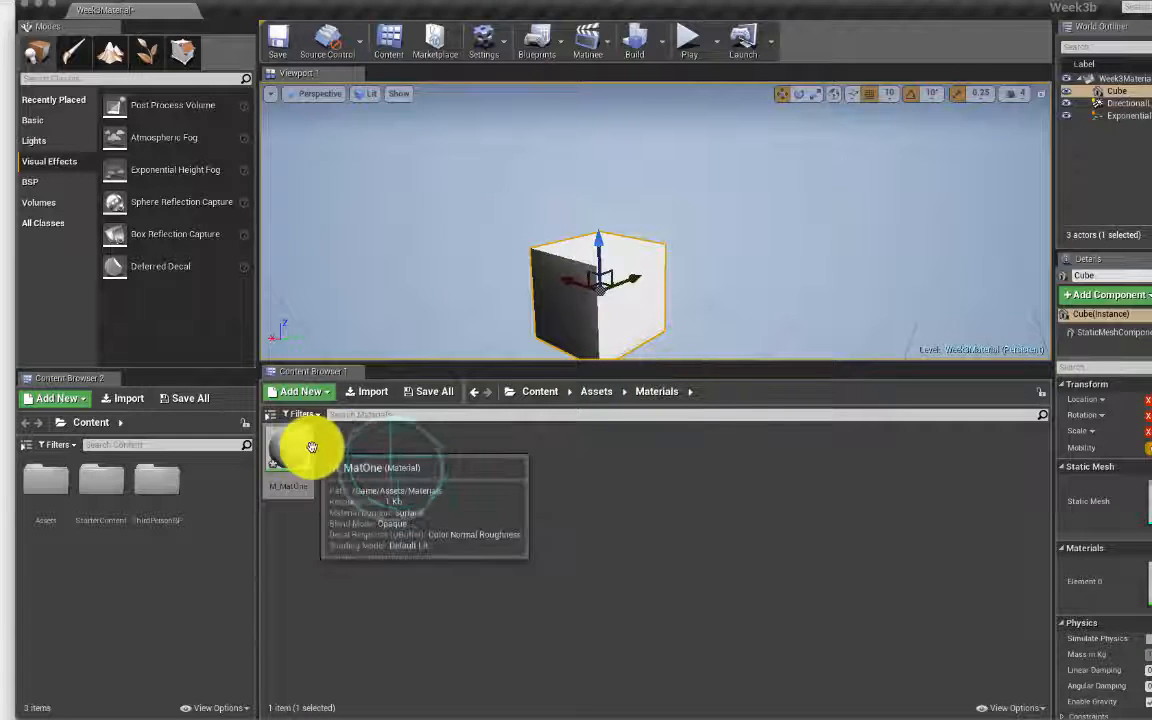
Step: Dismiss the create menu and save M_MatOne with Cmd+S
click(409, 468)
right_click(409, 468)
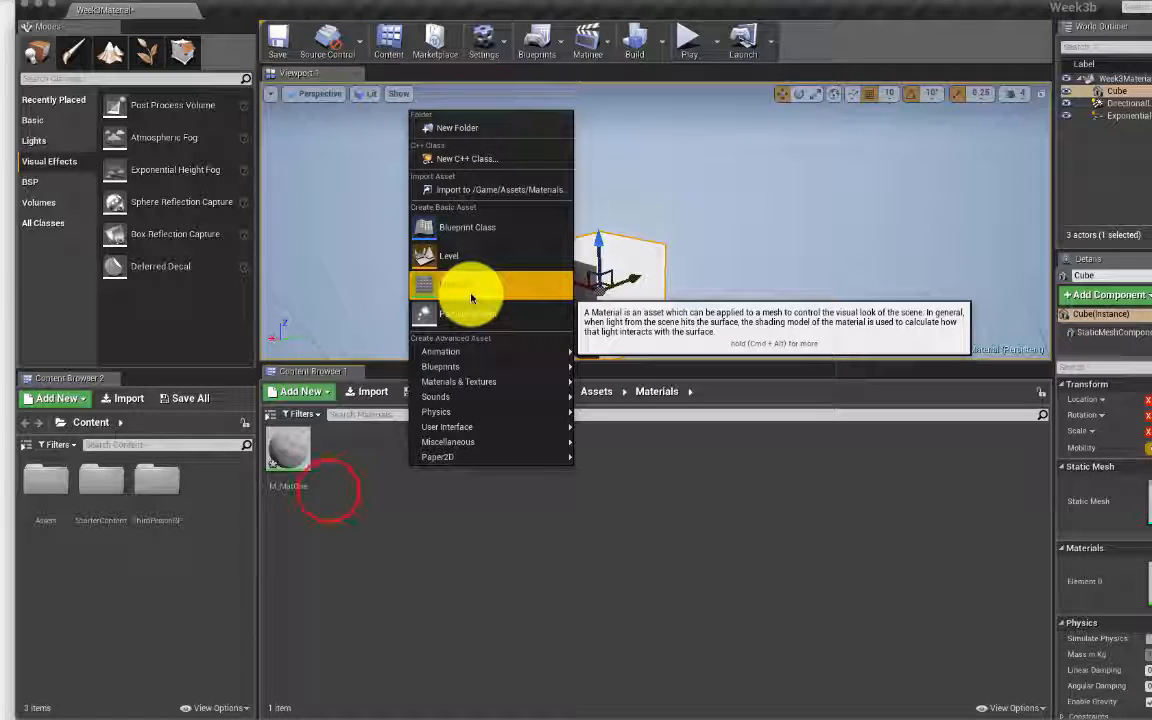
click(325, 483)
key(super+s)
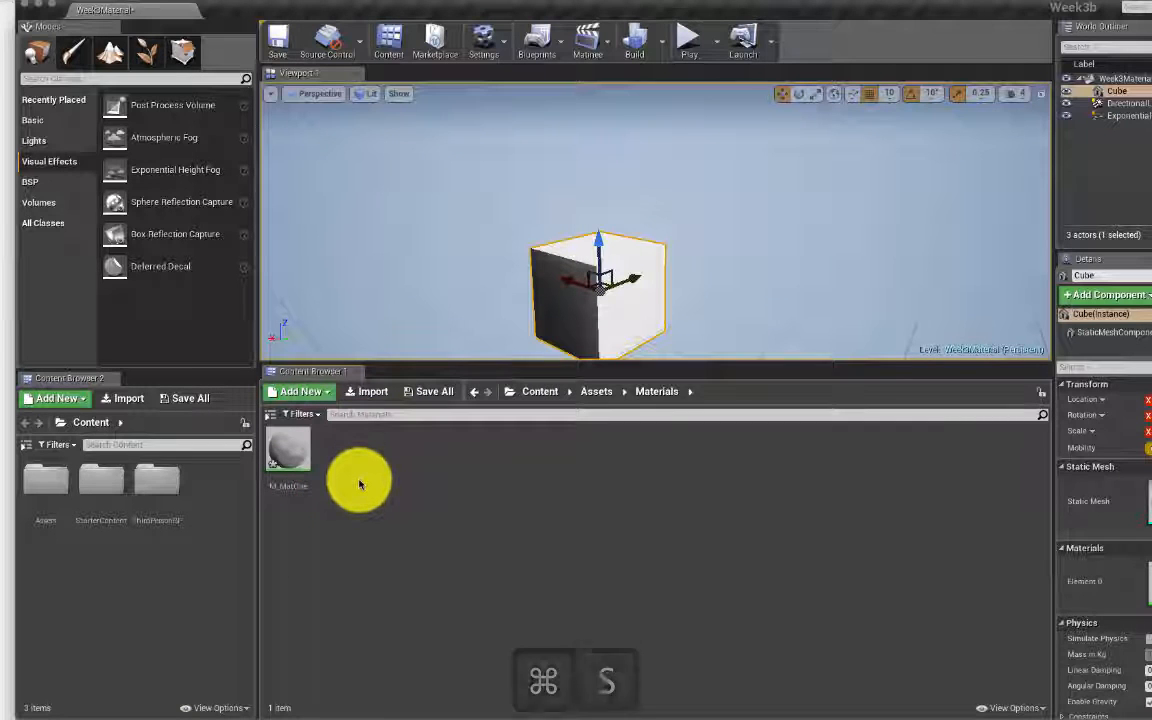
Step: Open M_MatOne in a maximized material editor, with the graph panned so the output node sits right
double_click(291, 450)
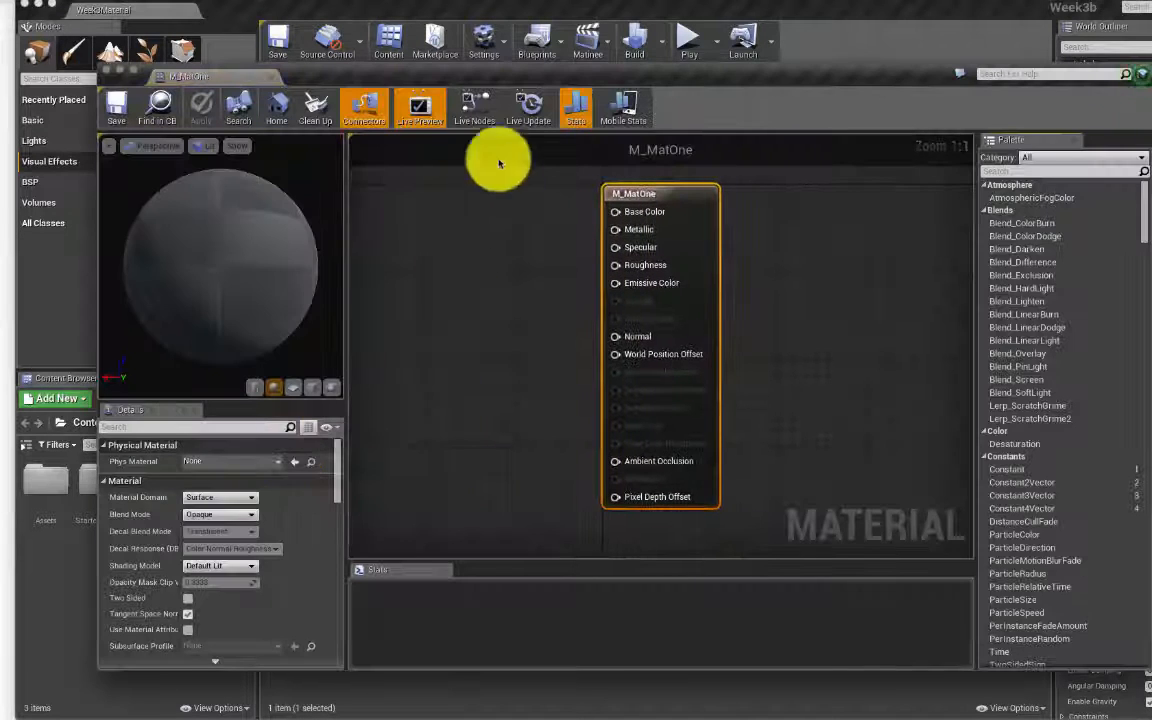
drag(219, 74, 230, 14)
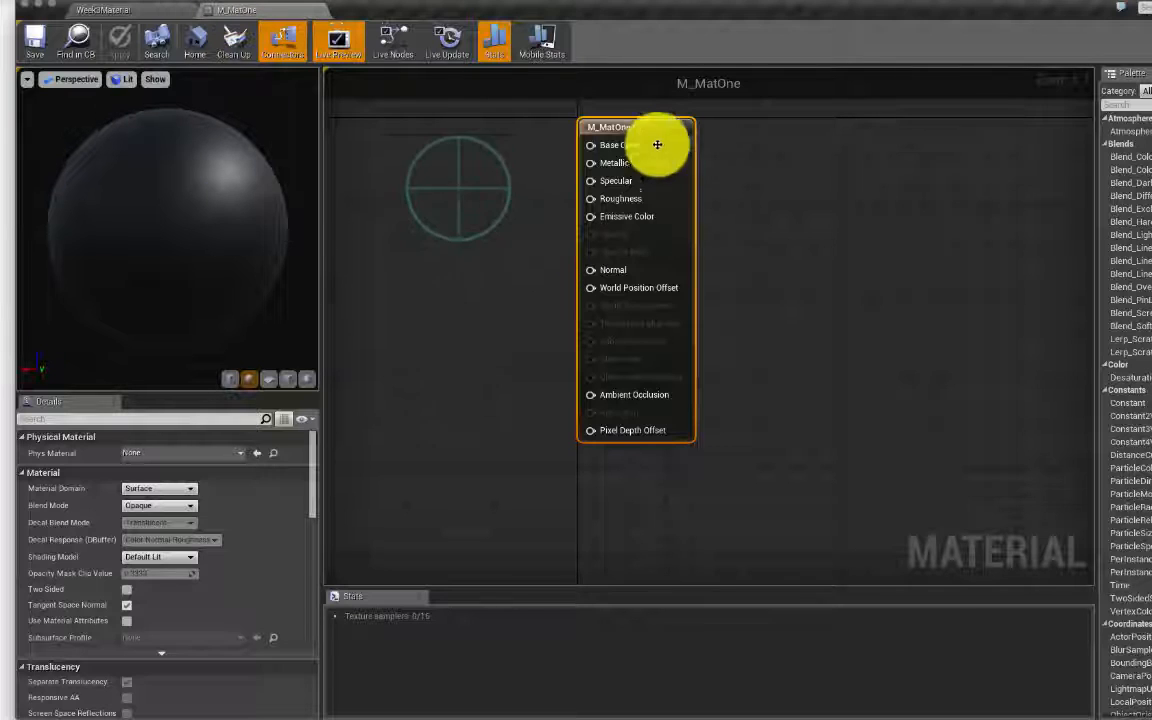
right_drag(470, 170, 642, 220)
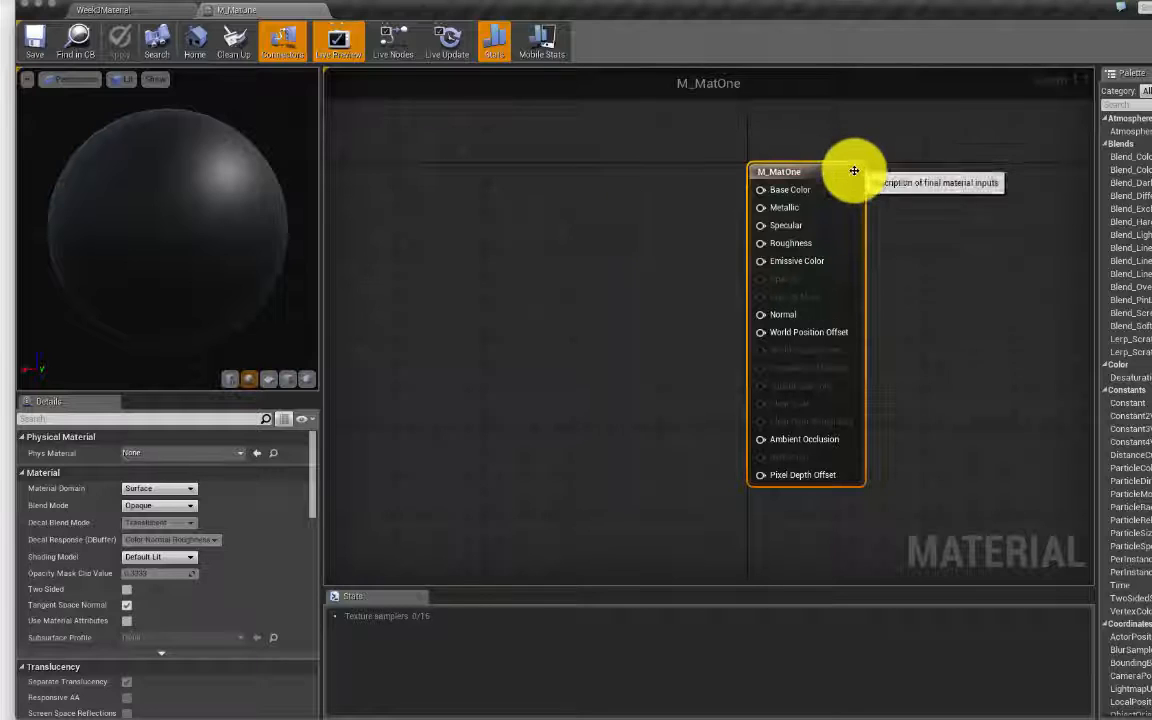
click(802, 194)
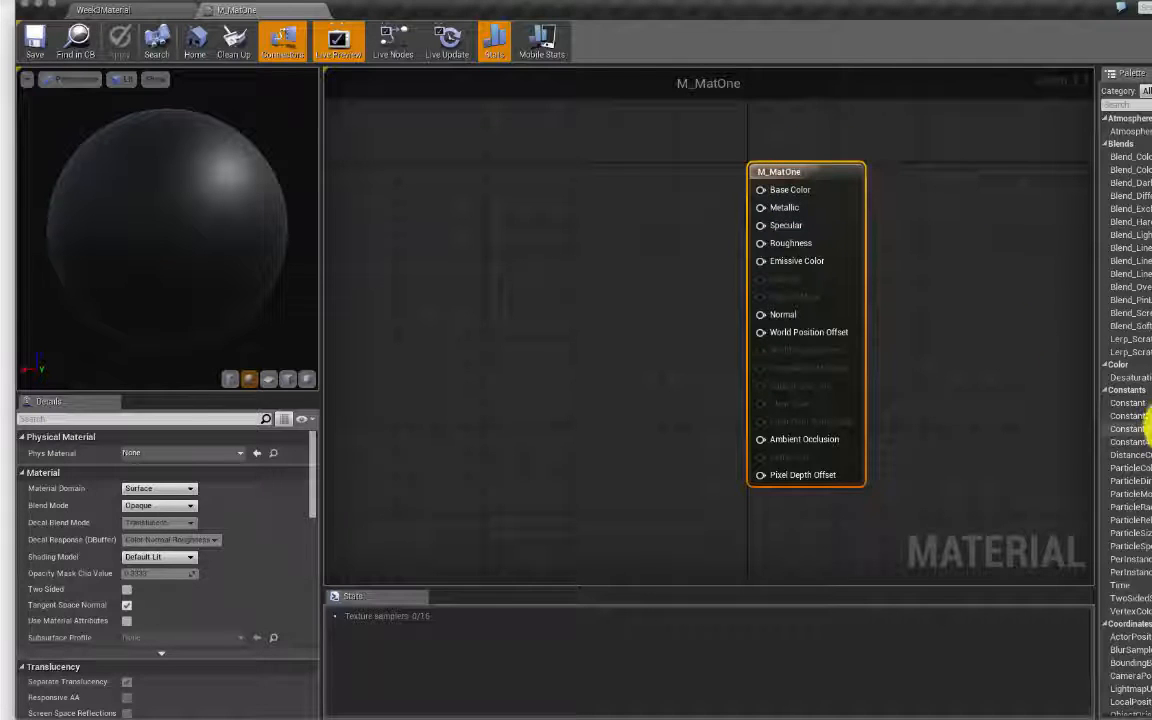
Step: Place a Constant3Vector node just left of the M_MatOne output node
click(562, 178)
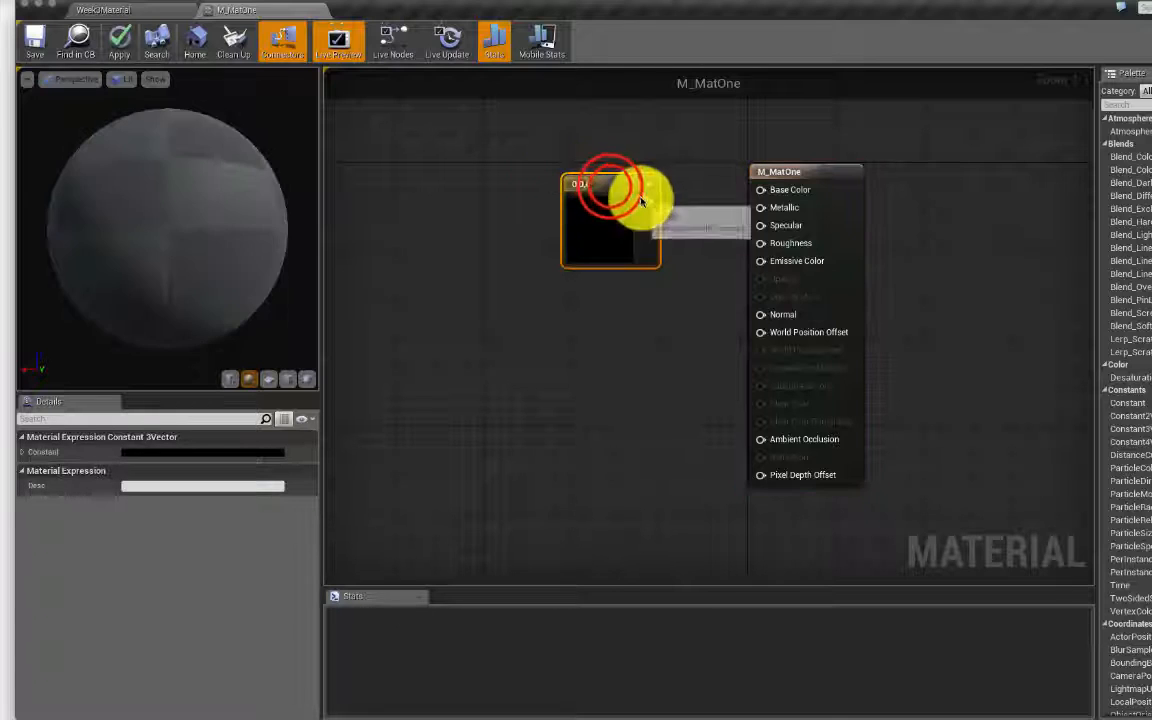
double_click(610, 186)
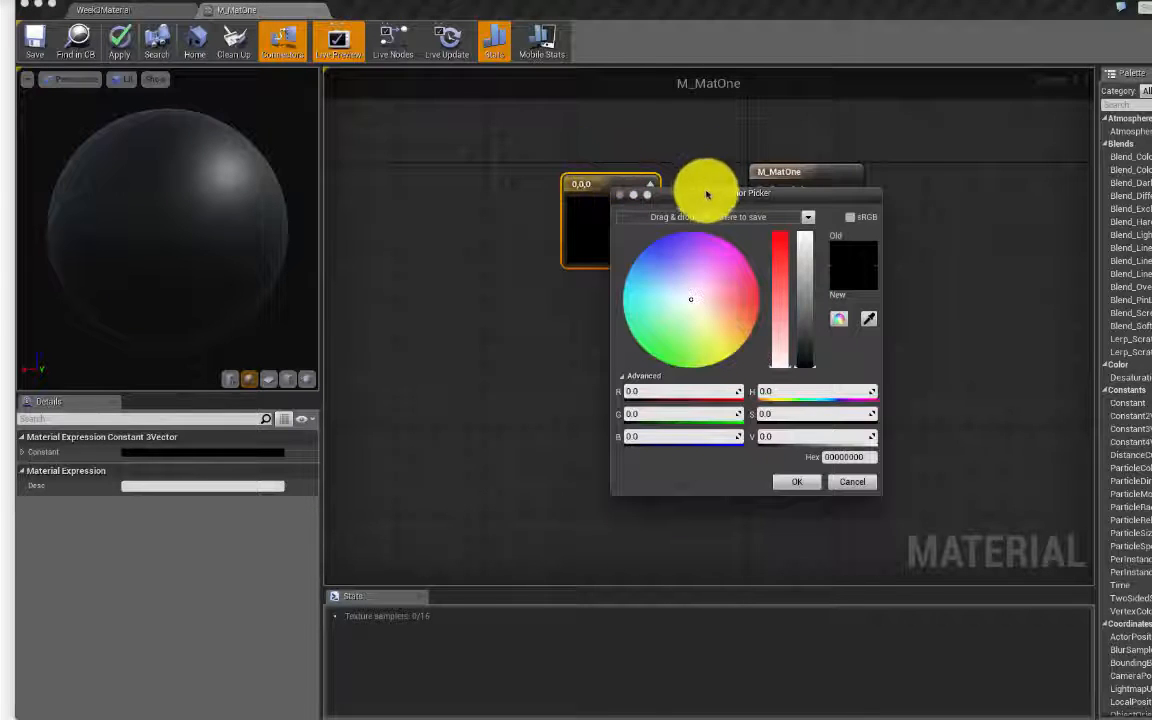
click(852, 481)
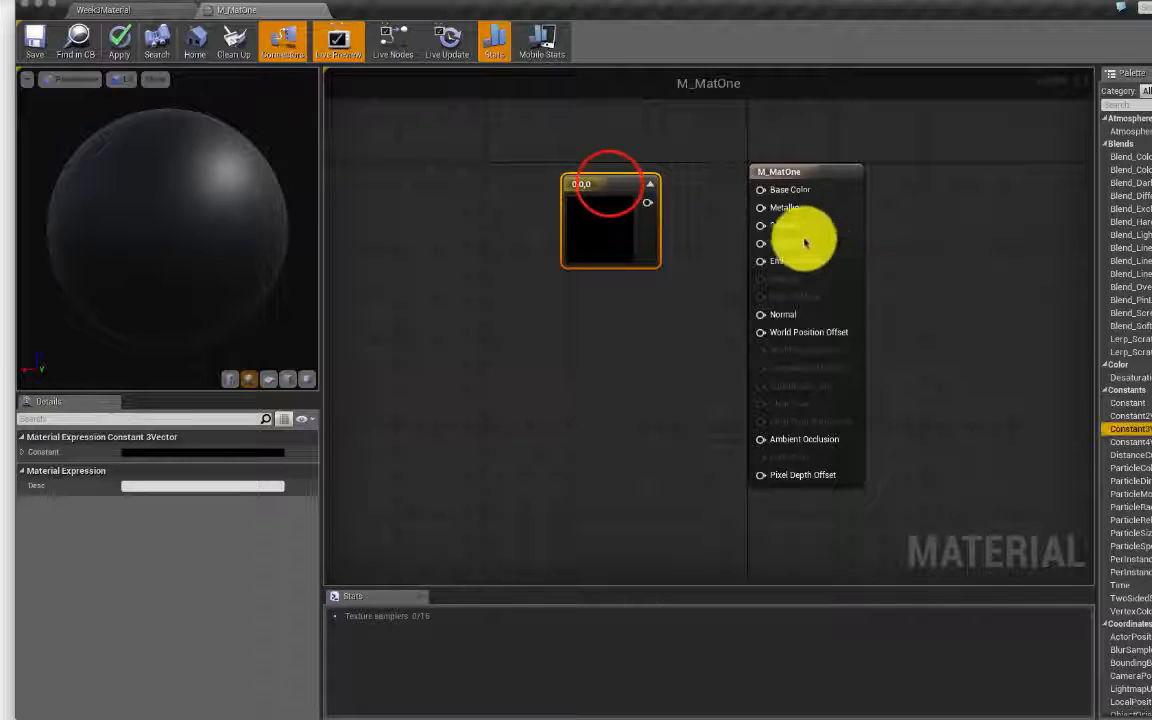
drag(609, 185, 576, 185)
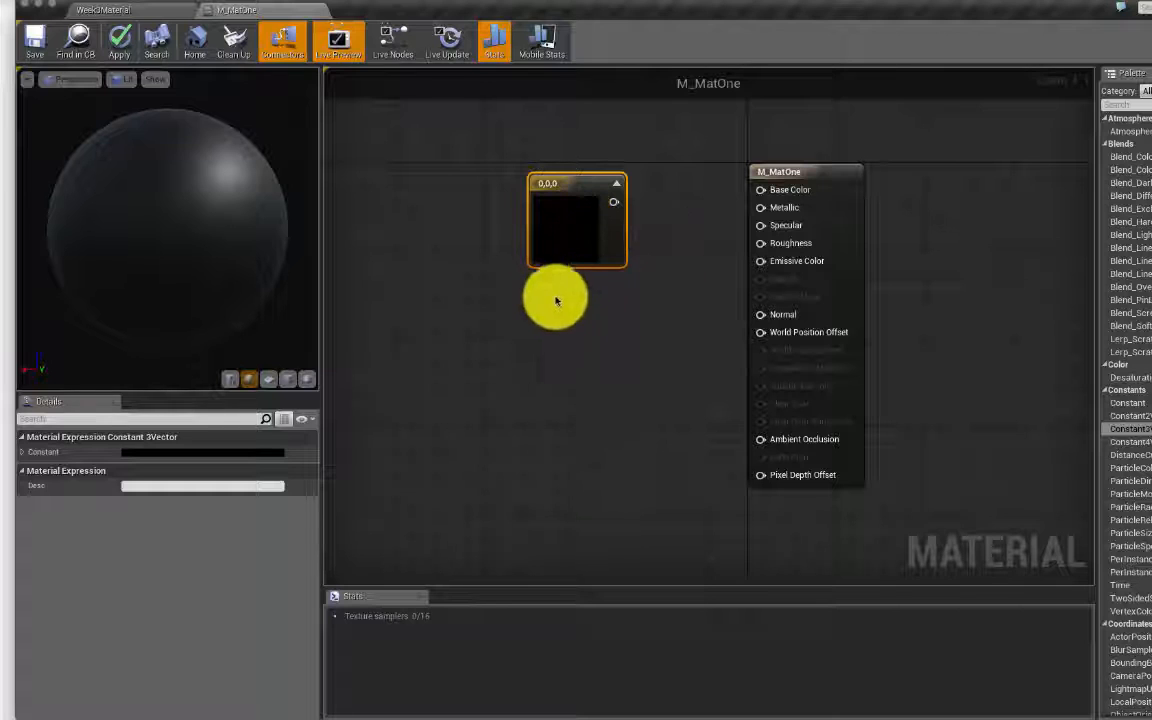
Step: Add six more Constant3Vector nodes with the 3 key, then delete all the extras
key(3)
click(417, 297)
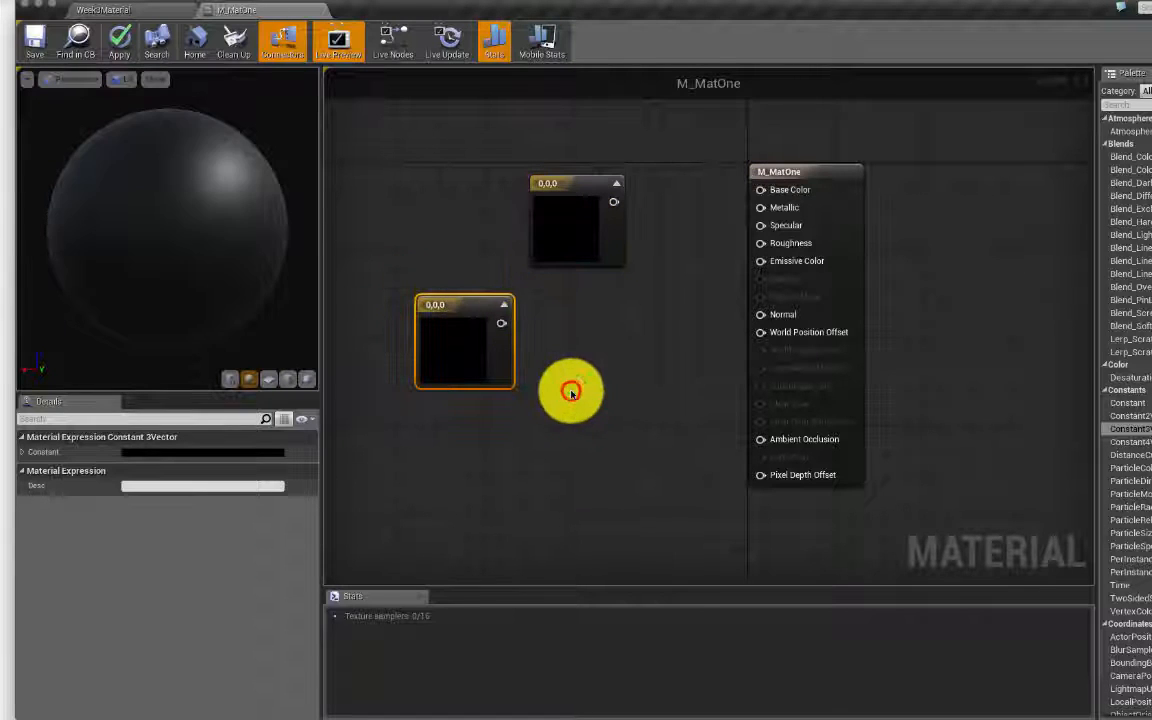
click(571, 391)
click(427, 189)
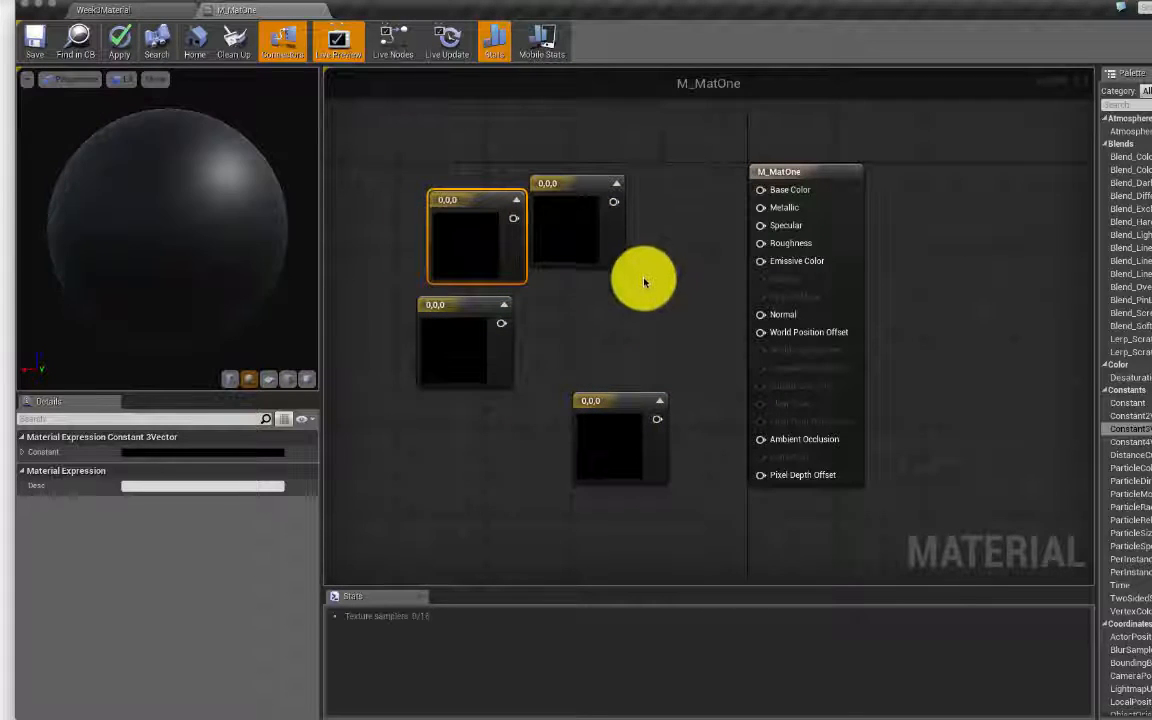
click(565, 292)
click(455, 413)
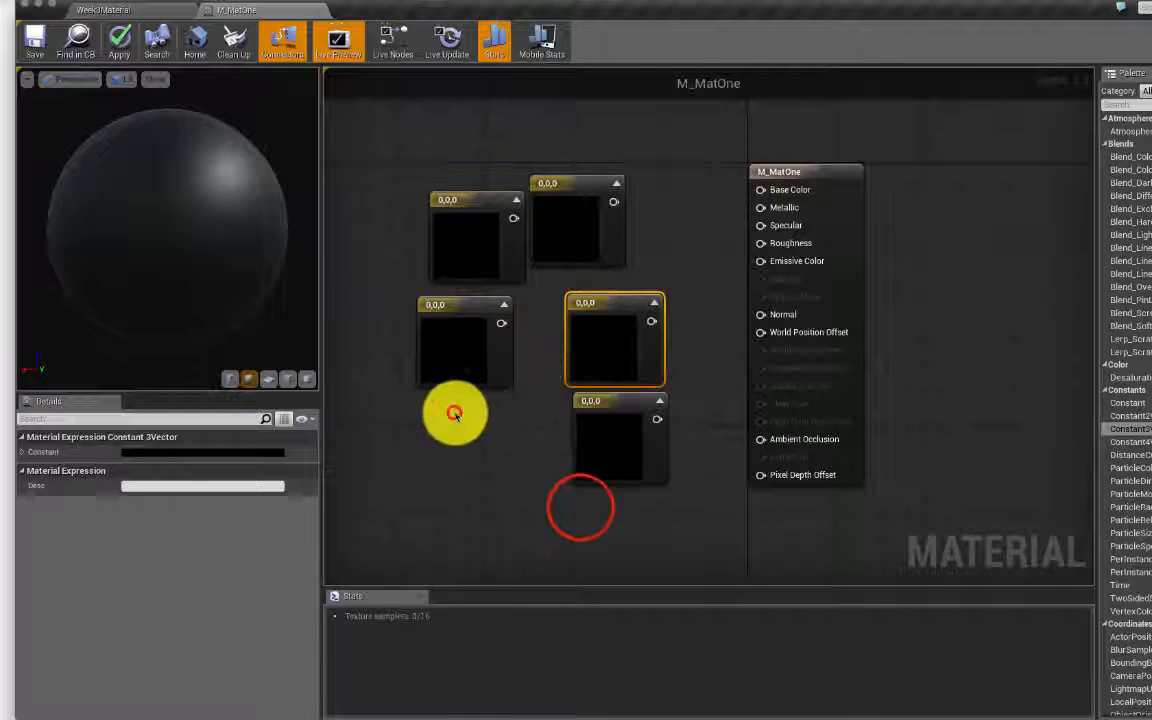
click(579, 507)
drag(718, 549, 460, 327)
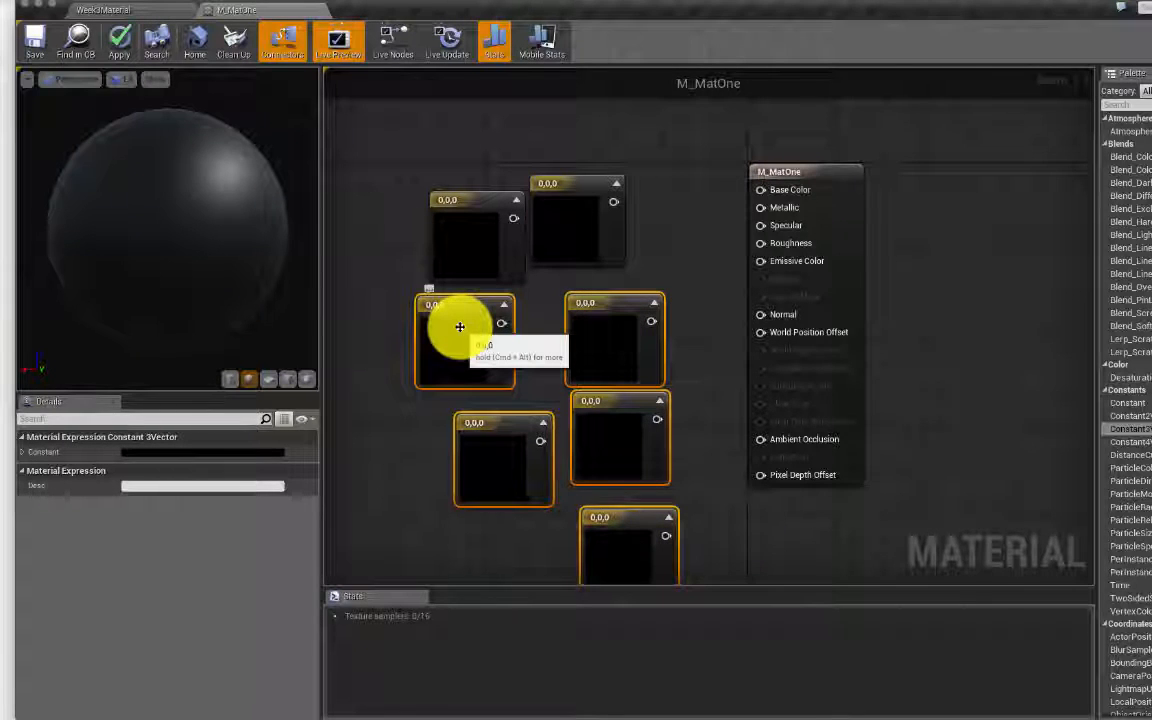
key(Delete)
click(465, 226)
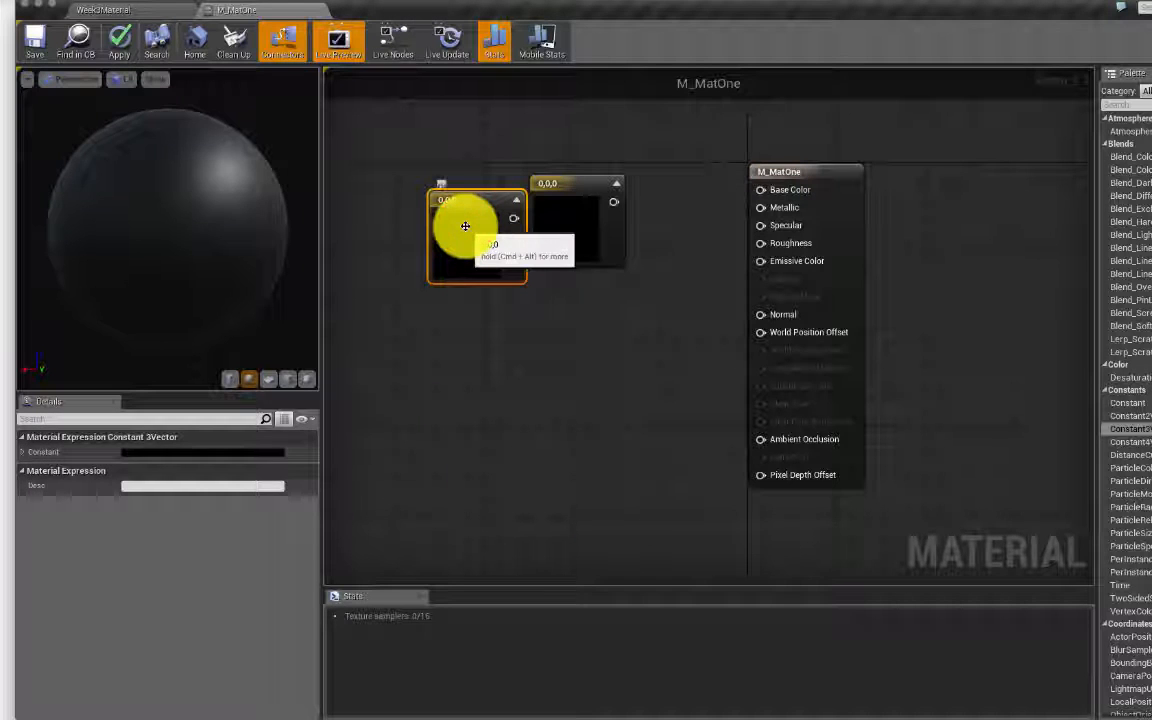
key(Delete)
Step: Open the remaining node's Color Picker and drag the hue toward purple
click(554, 215)
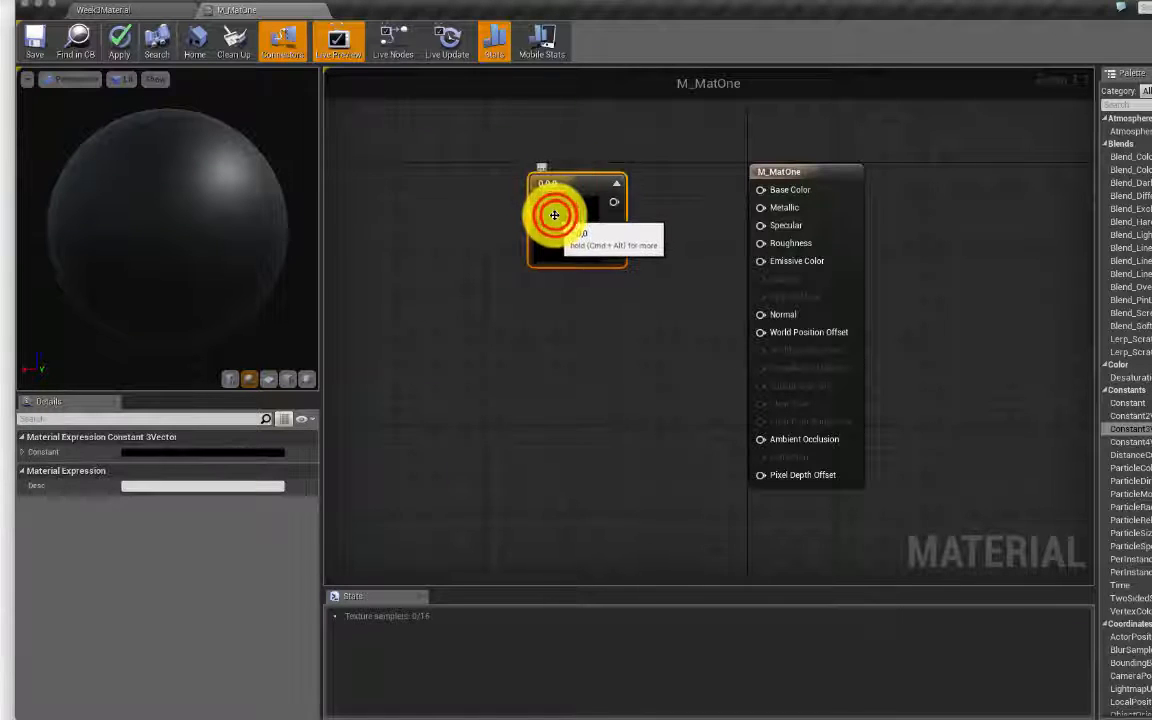
double_click(556, 217)
drag(653, 224, 497, 131)
click(500, 240)
drag(490, 237, 487, 198)
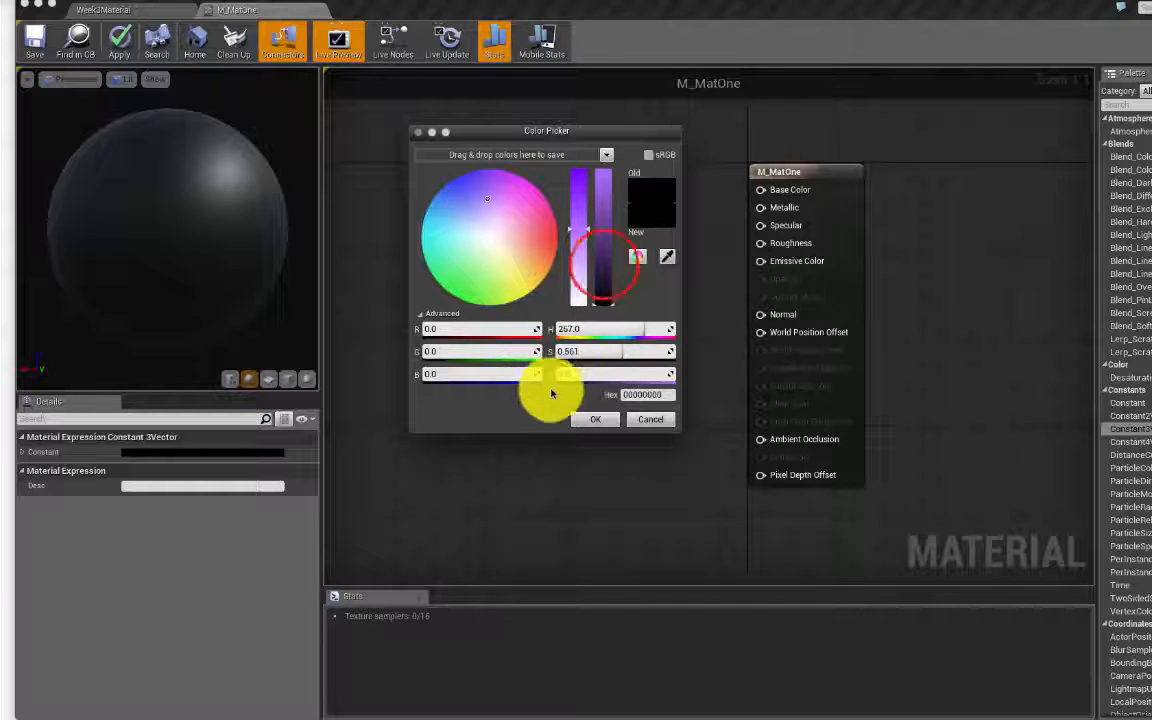
Step: Raise brightness and saturation to get purple 0.581, 0.24, 1 and confirm it
drag(612, 253, 602, 158)
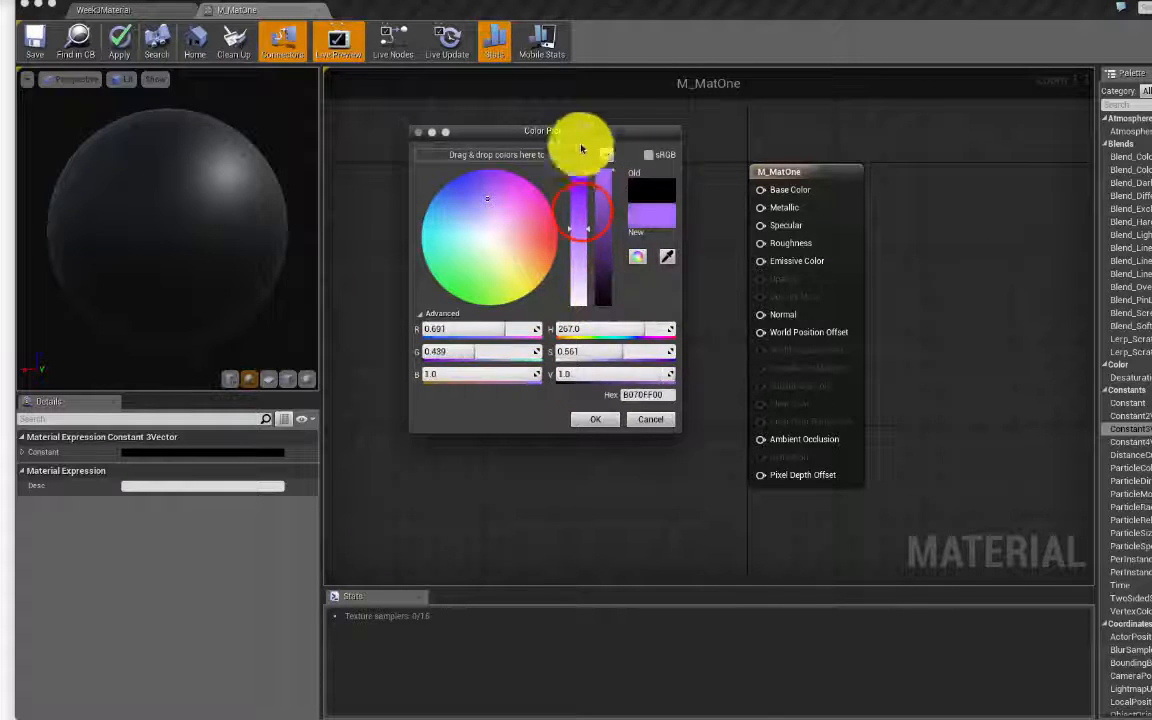
drag(584, 216, 584, 201)
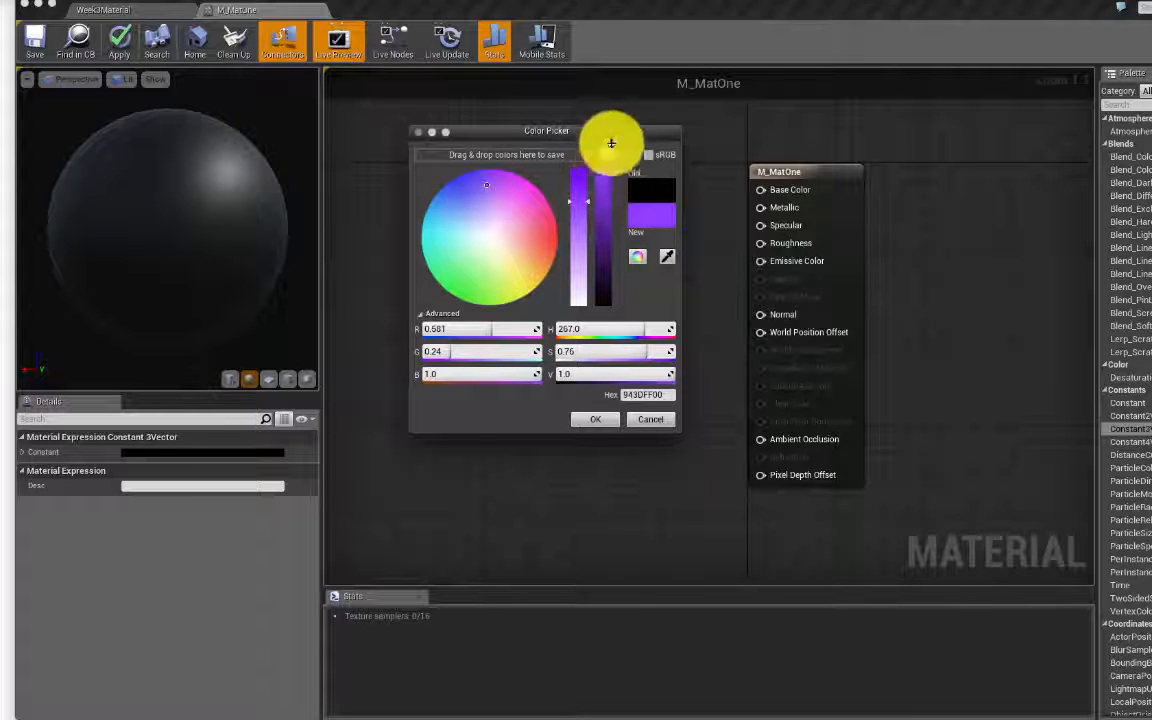
click(597, 418)
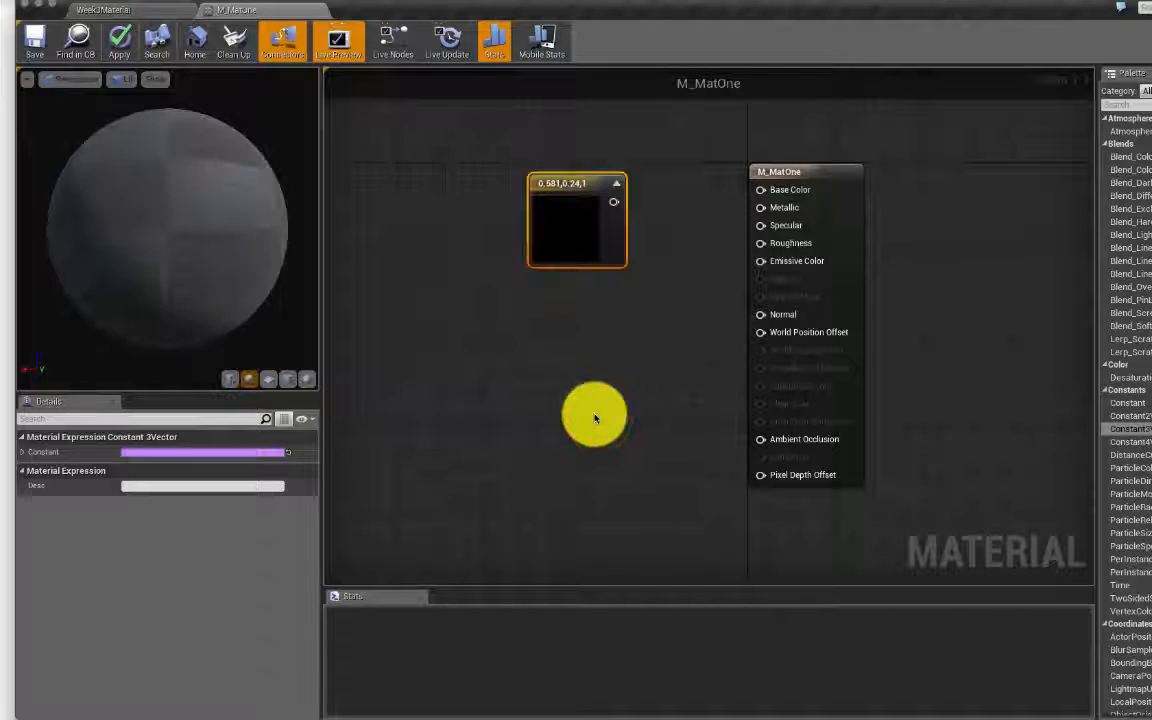
Step: Rotate the preview and switch its mesh to a plane turned toward the camera
click(154, 157)
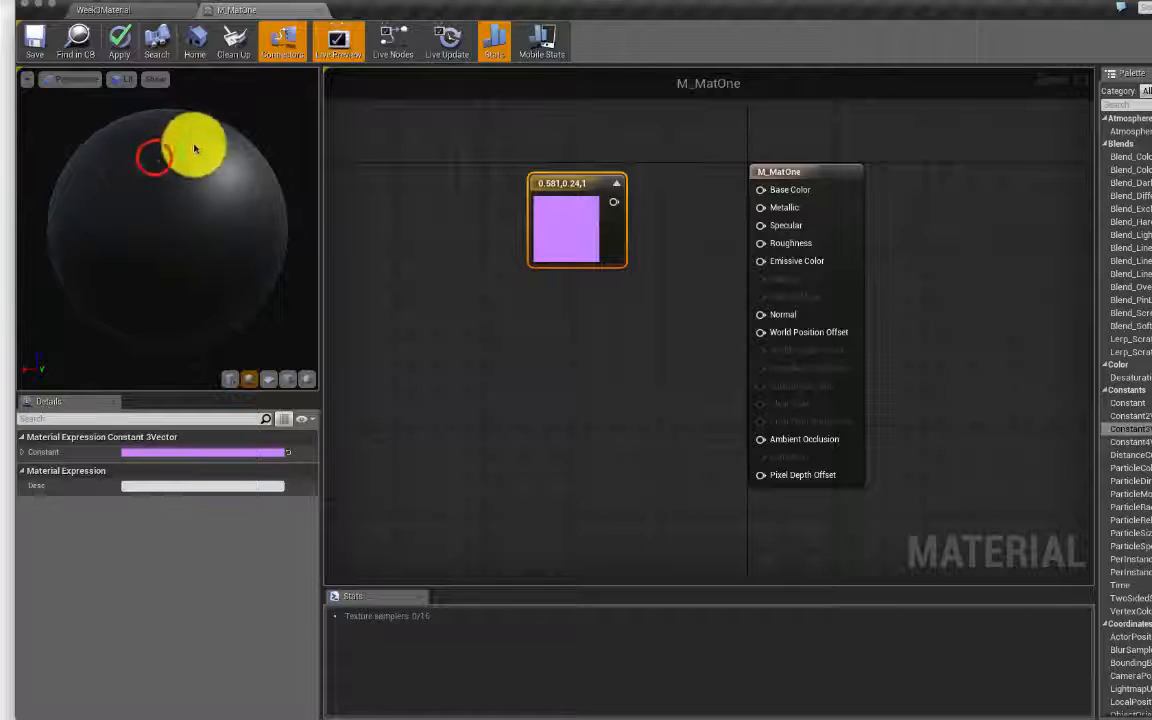
drag(154, 157, 139, 226)
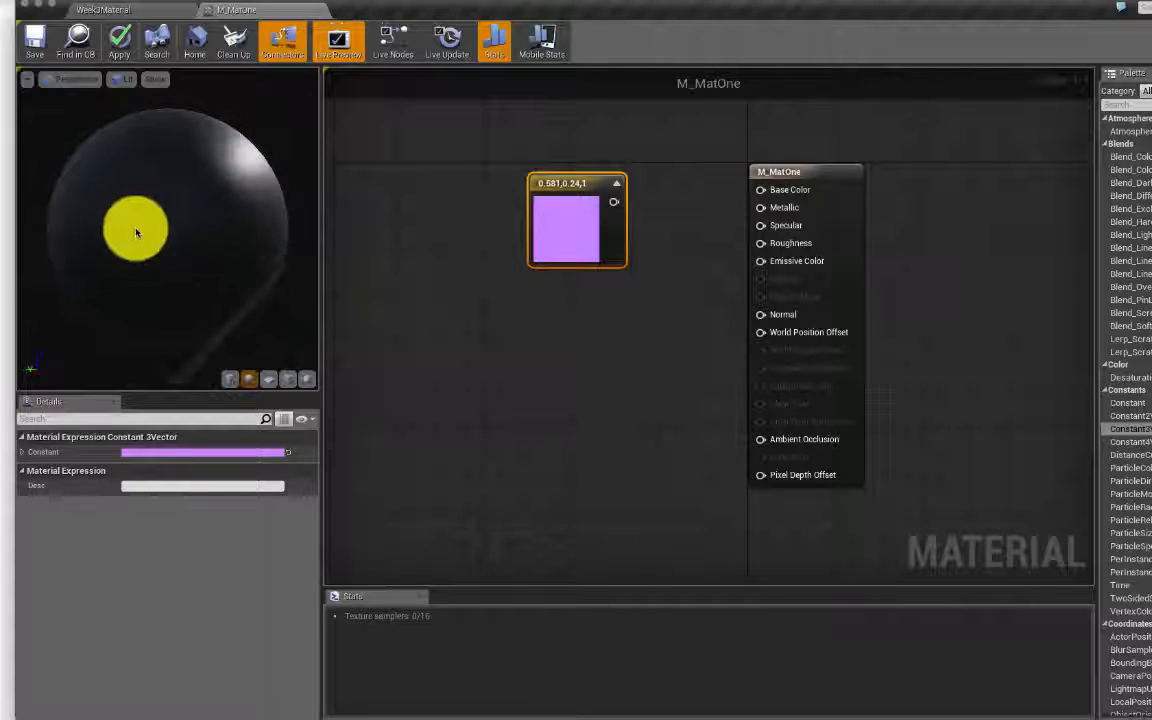
click(230, 379)
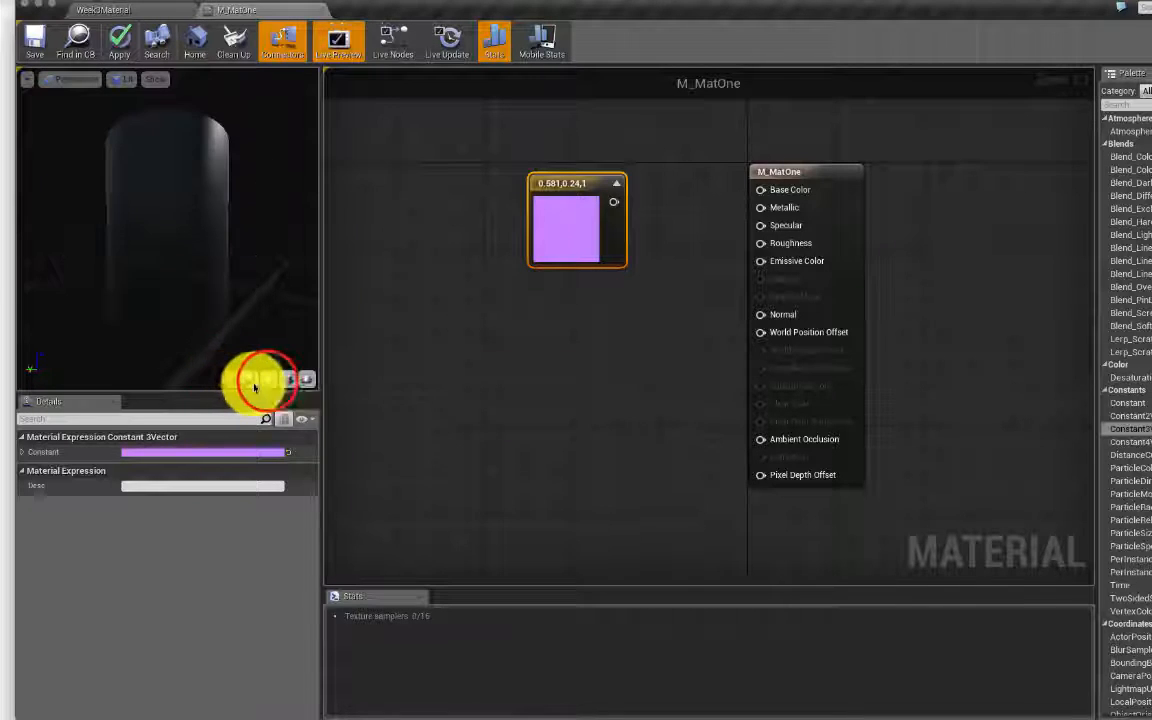
click(268, 380)
drag(158, 277, 426, 272)
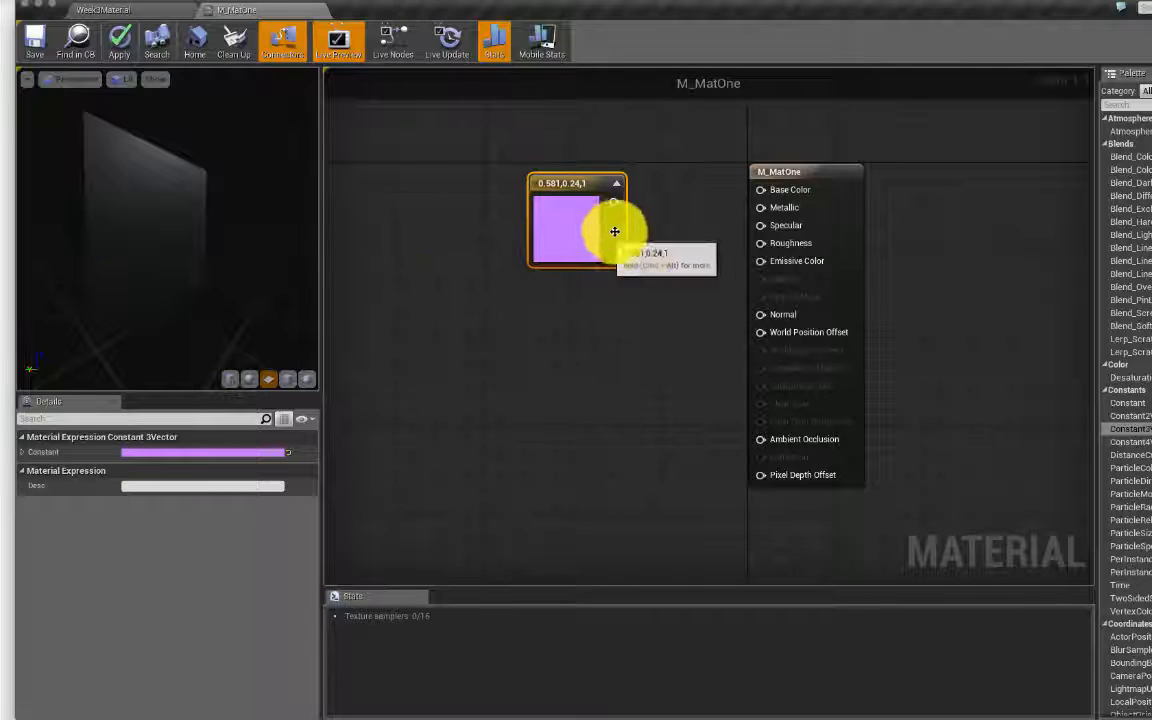
Step: Connect the purple Constant3Vector output to Emissive Color, then preview on a sphere
drag(613, 202, 766, 191)
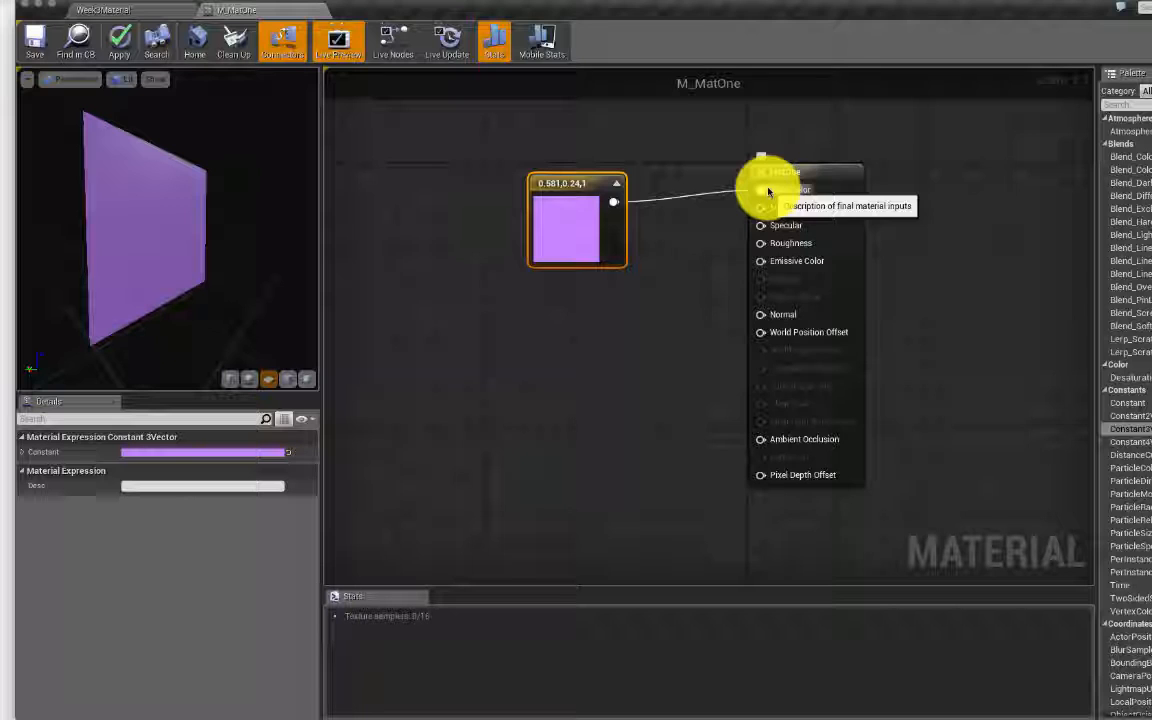
click(582, 207)
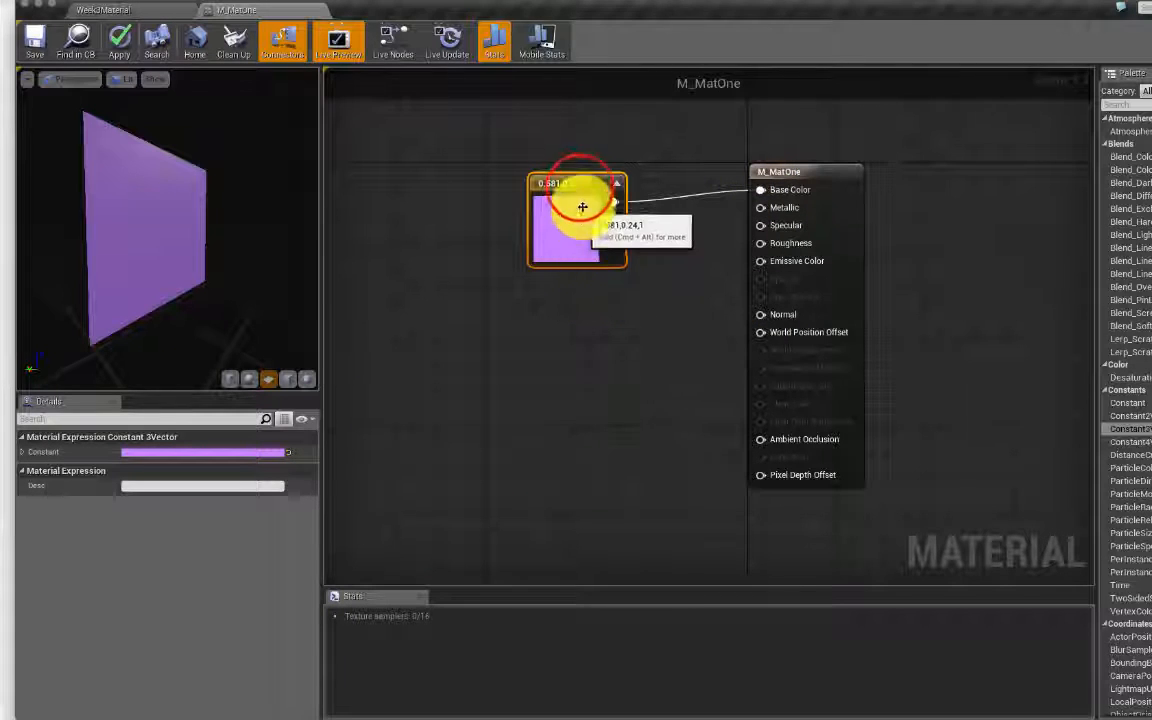
drag(581, 188, 559, 178)
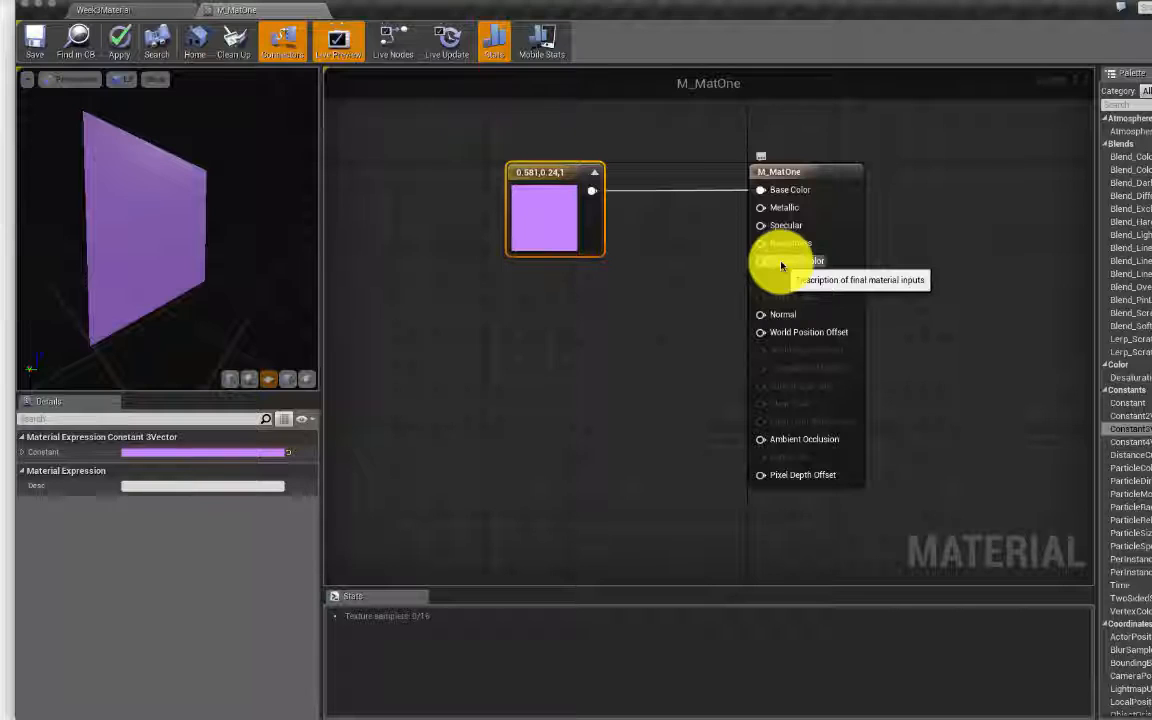
click(592, 190)
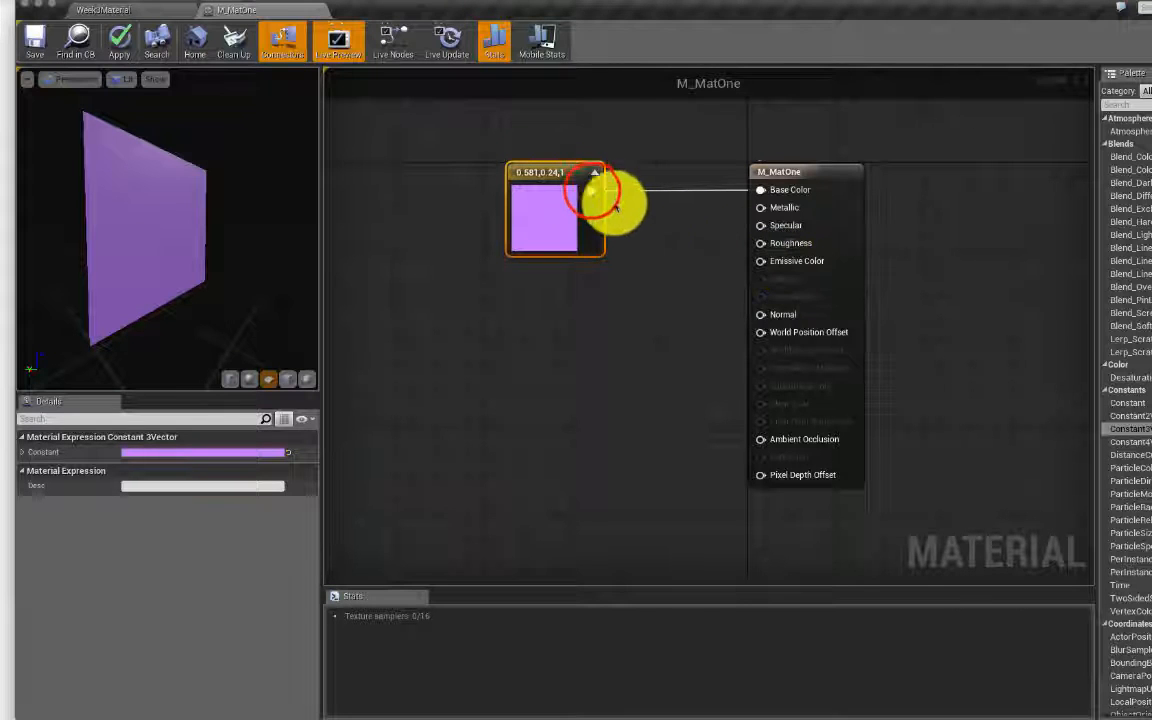
drag(592, 190, 774, 263)
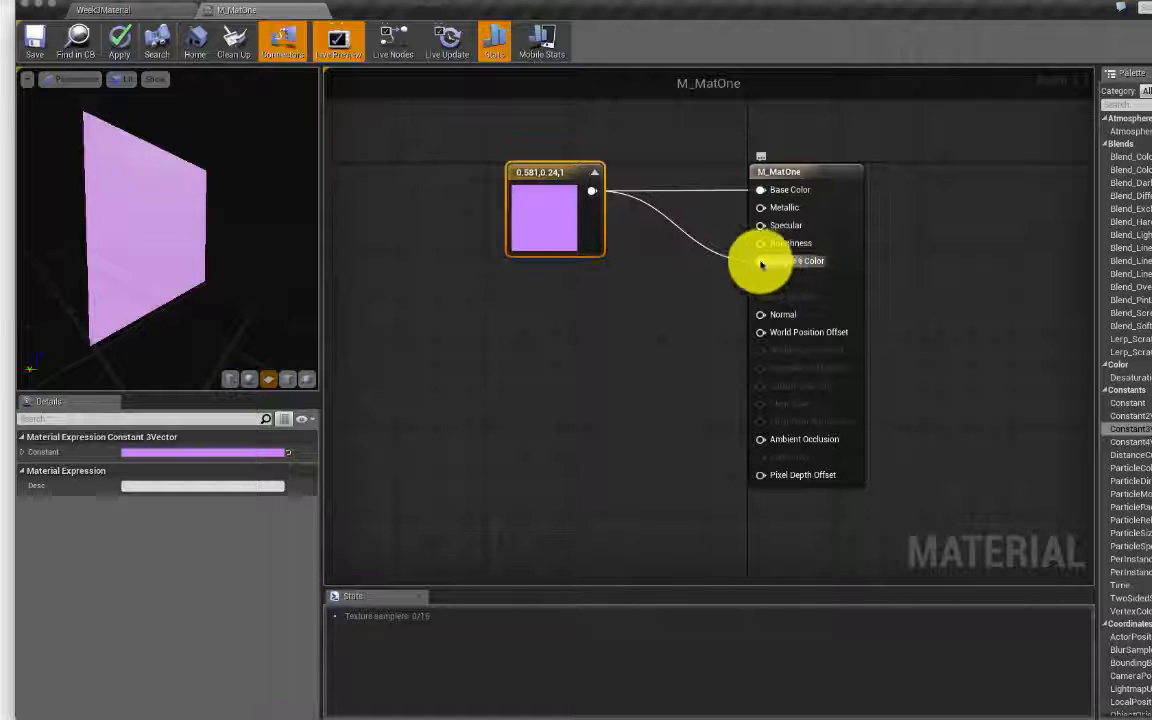
click(249, 378)
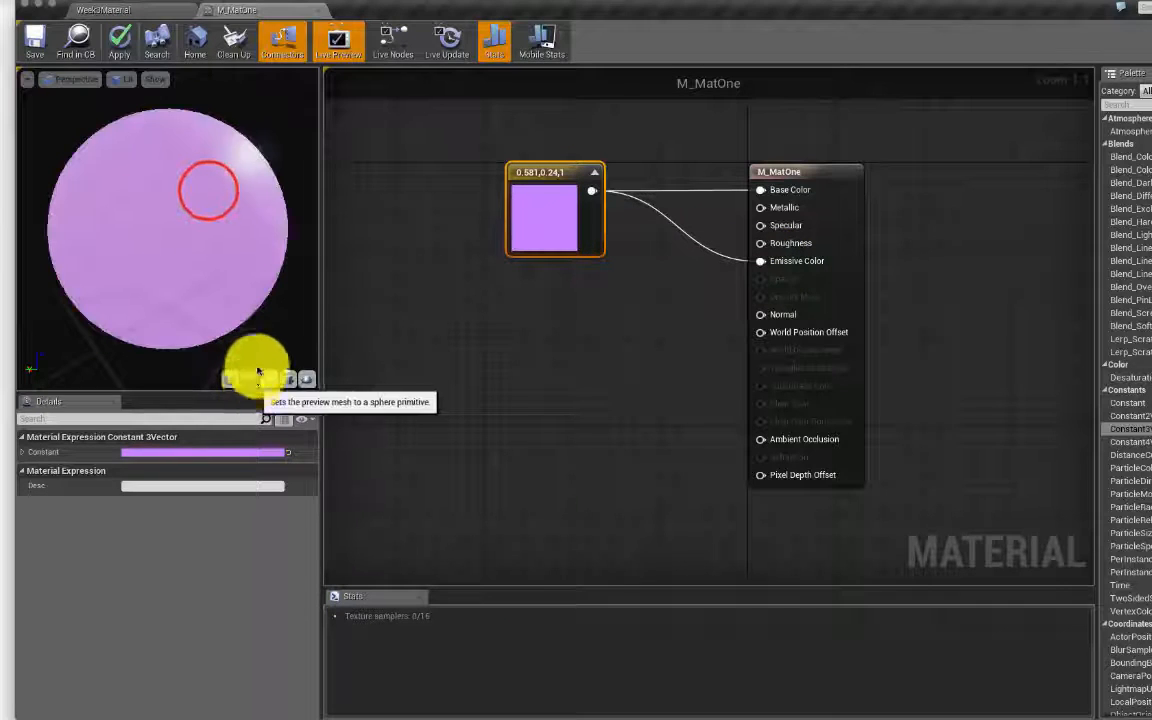
Step: Break Link on the Emissive Color pin and nudge the purple constant right
mouse_move(206, 188)
mouse_down()
mouse_move(115, 190)
mouse_move(170, 205)
mouse_move(214, 194)
mouse_up()
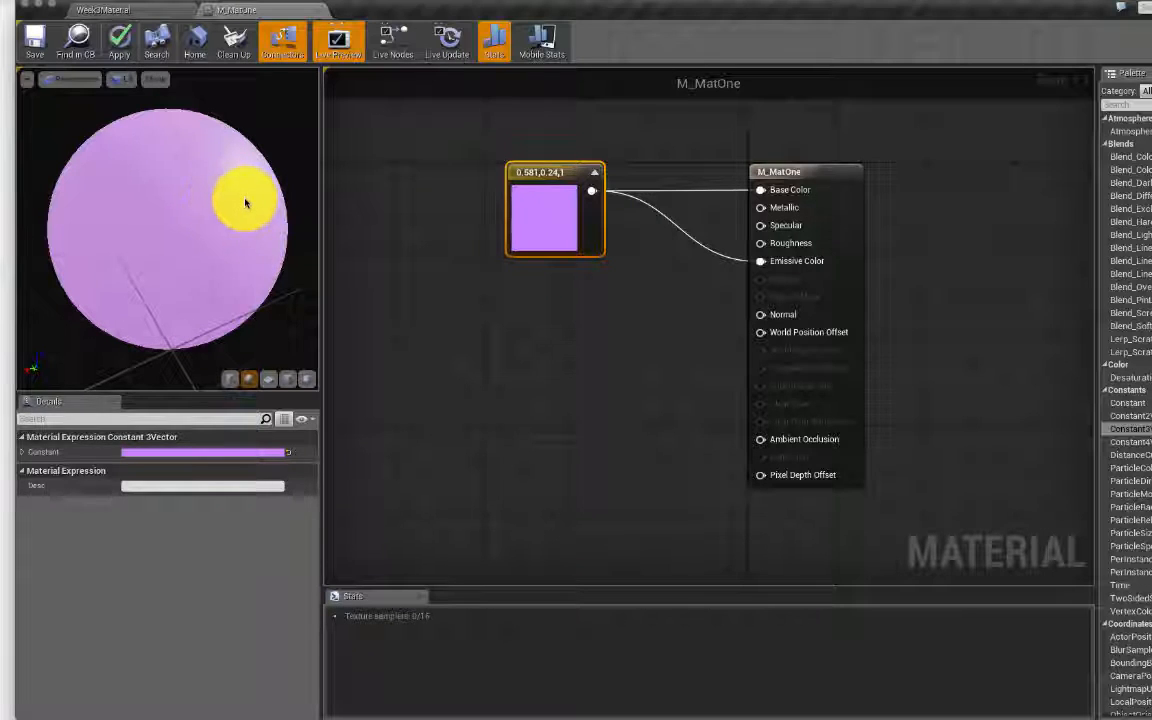
drag(245, 203, 222, 209)
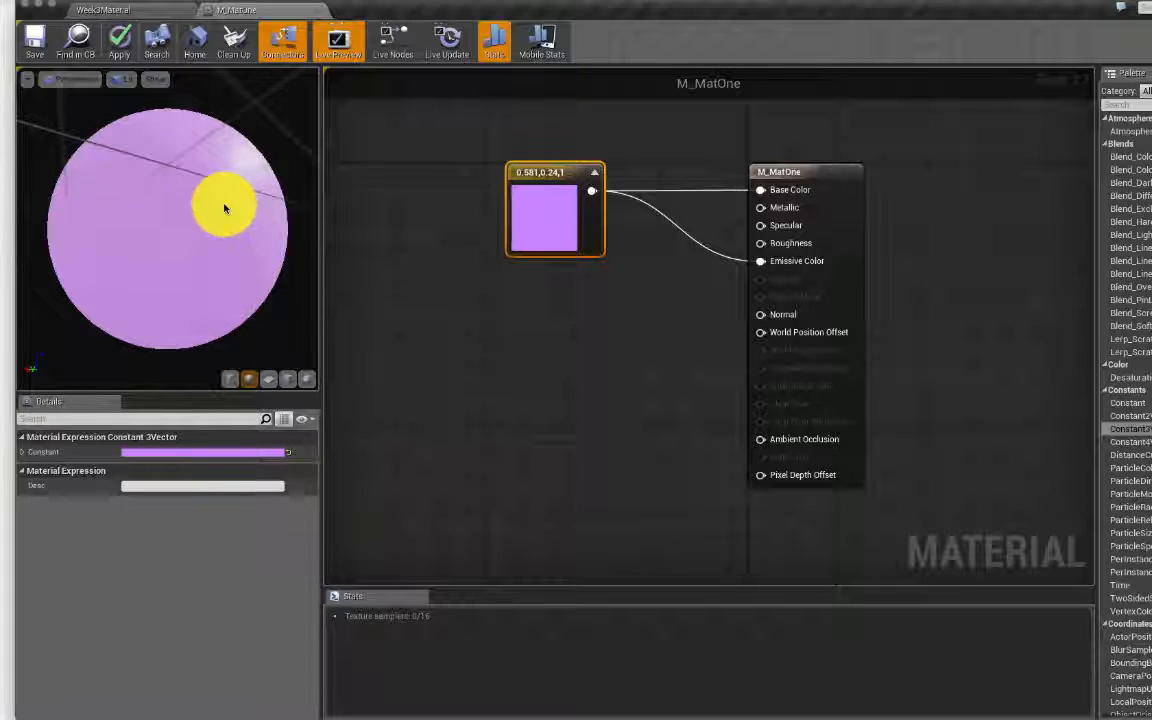
right_click(764, 263)
click(829, 270)
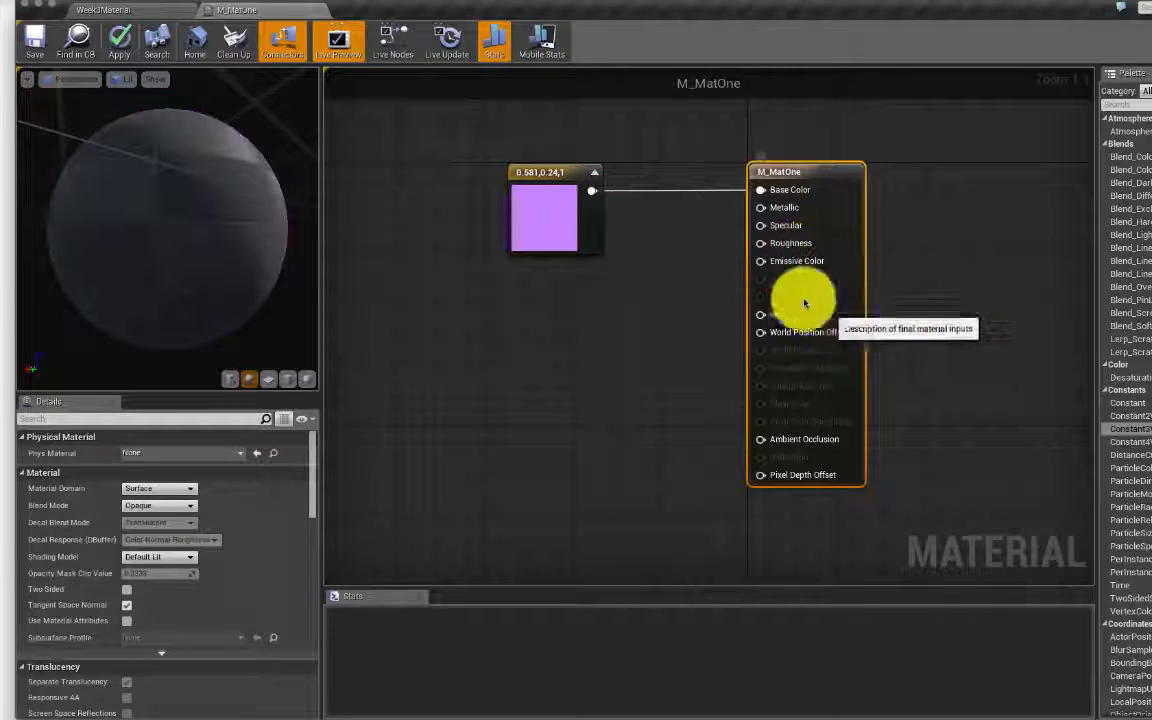
click(525, 220)
drag(548, 175, 571, 170)
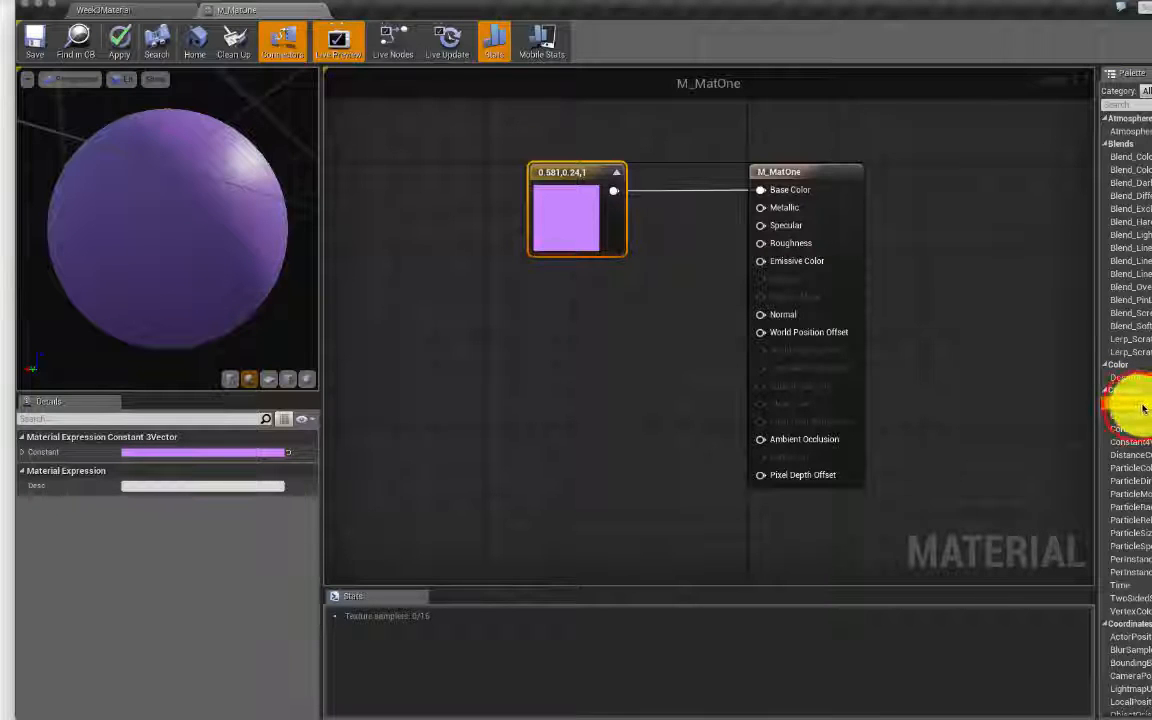
Step: Add Constant nodes from the Palette and a 'const' search, spreading them down the graph
drag(1113, 405, 662, 281)
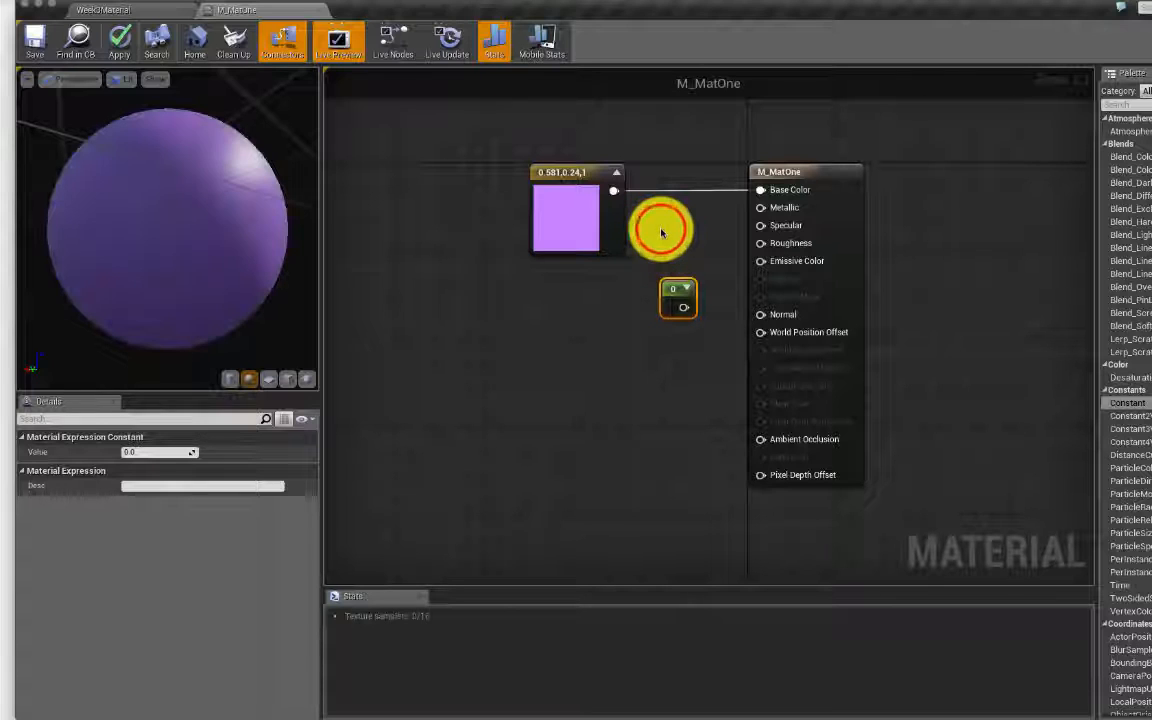
click(661, 231)
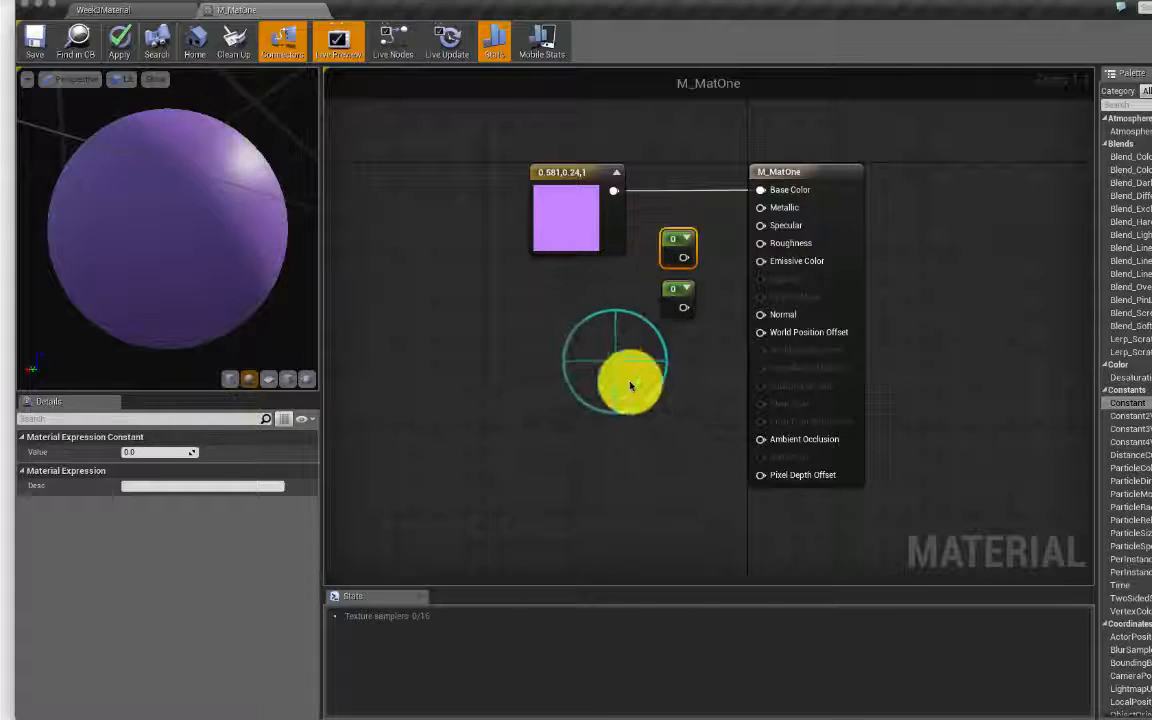
right_click(623, 375)
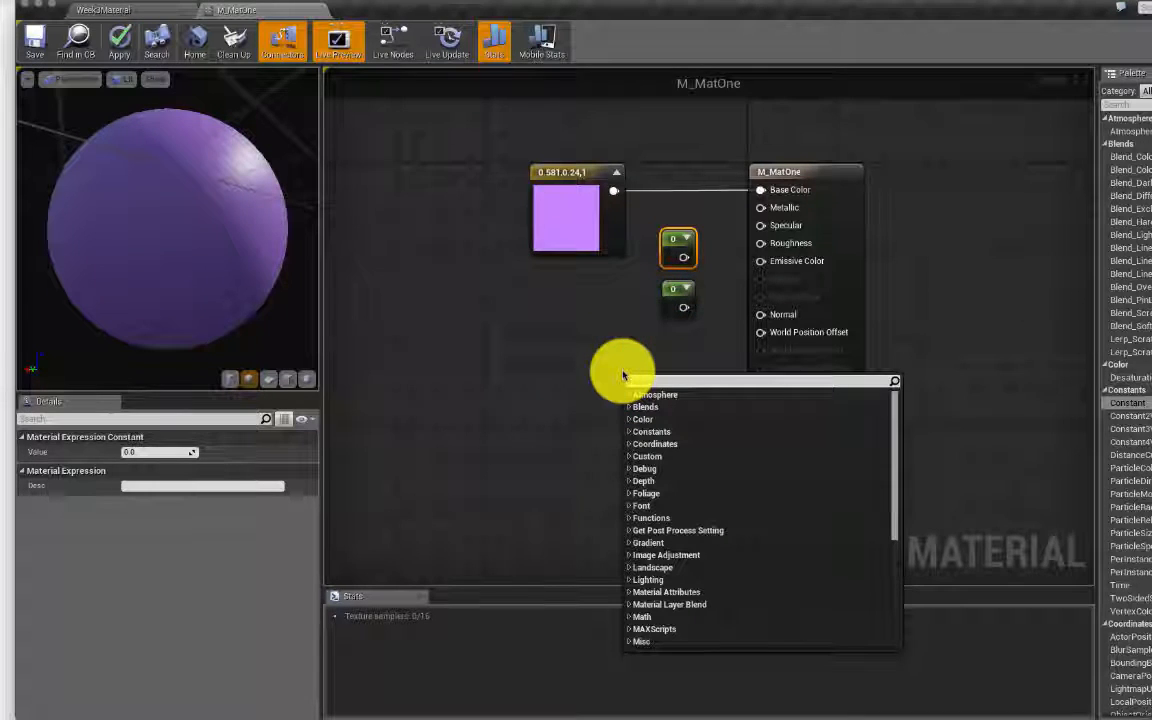
text(constant)
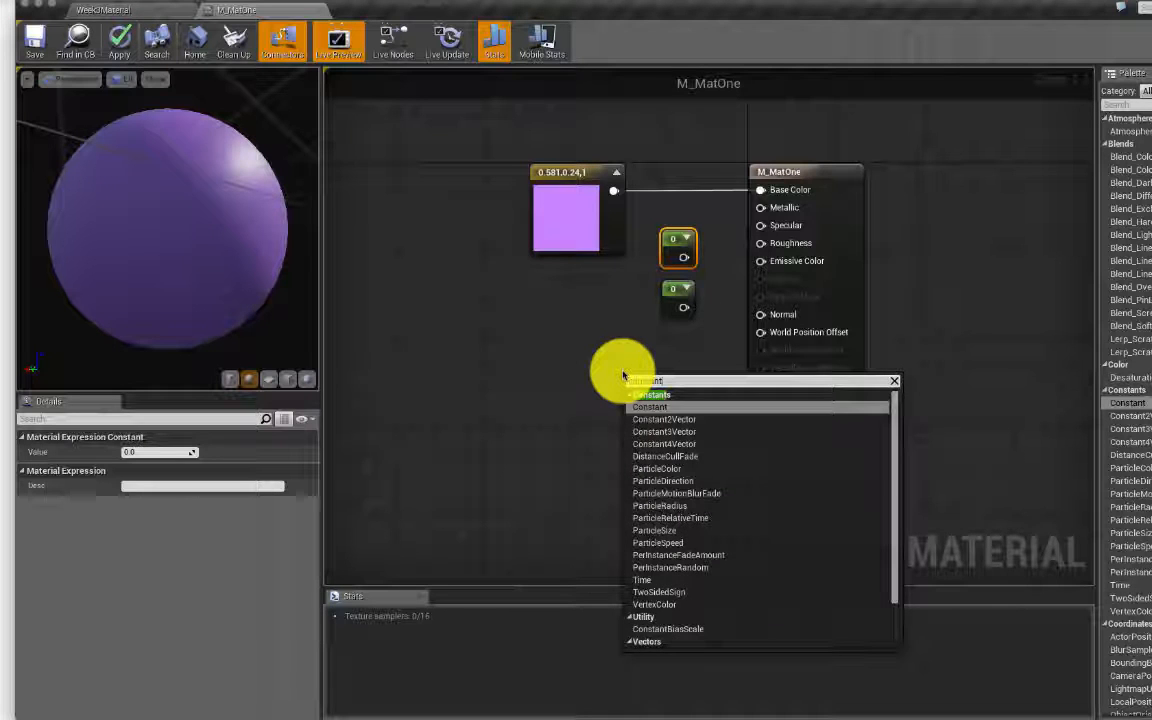
key(Return)
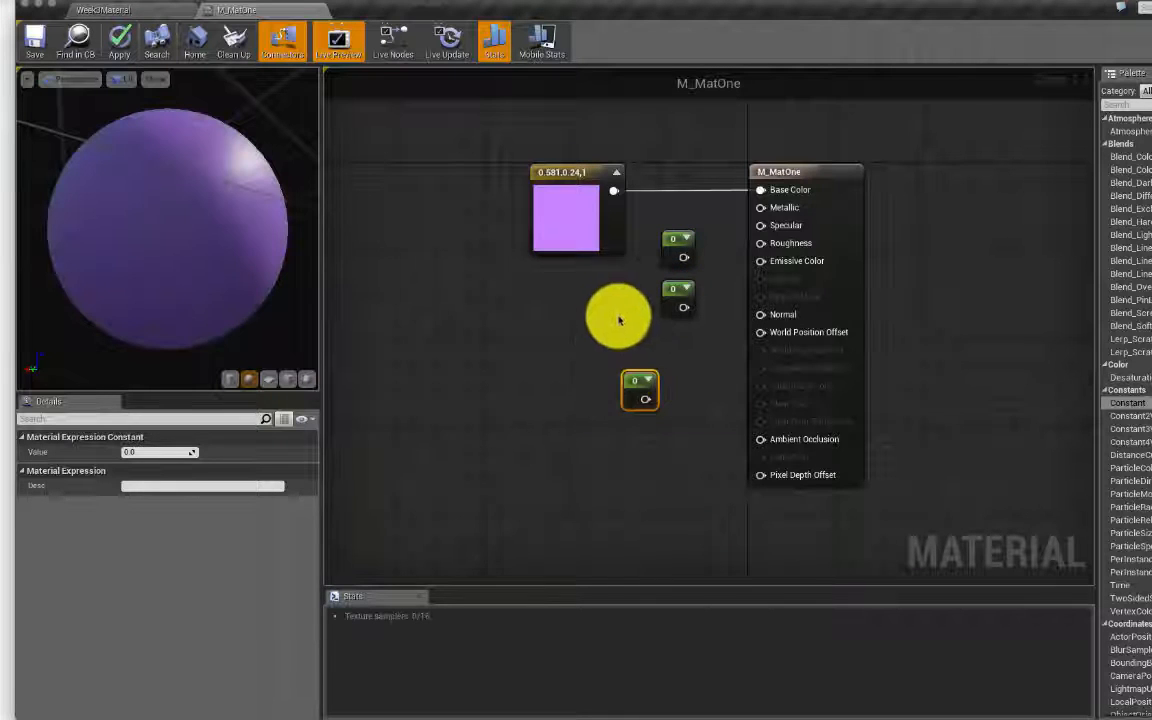
click(636, 382)
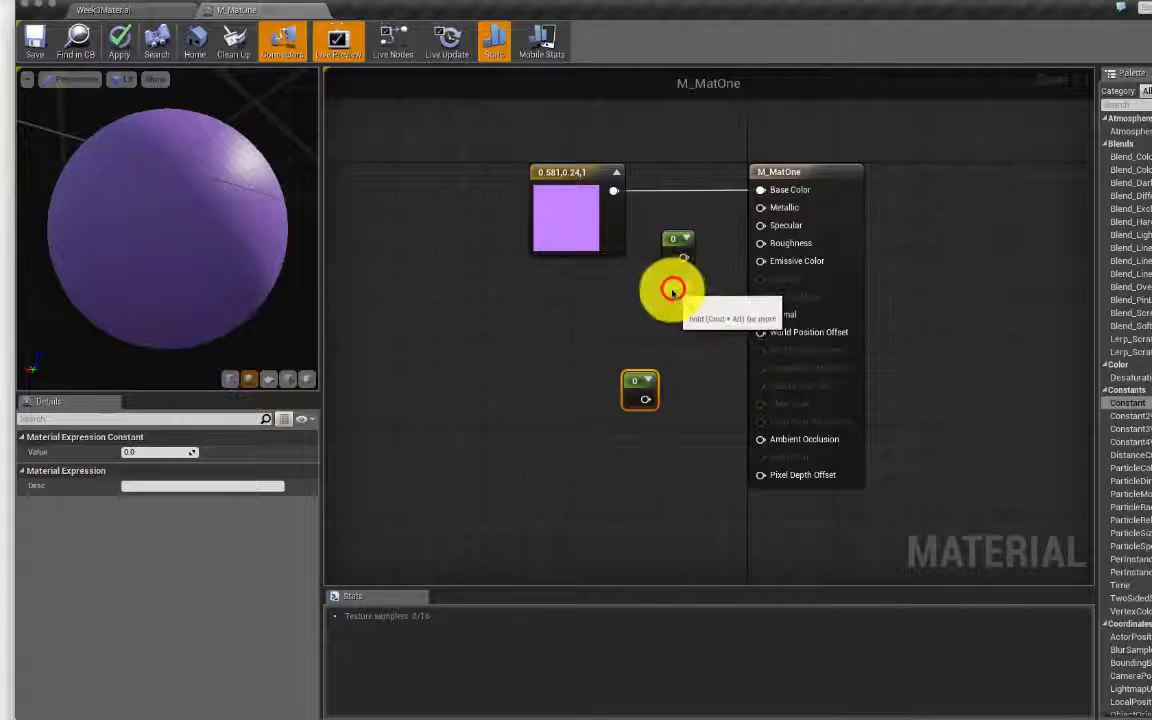
drag(673, 290, 635, 329)
drag(675, 242, 640, 278)
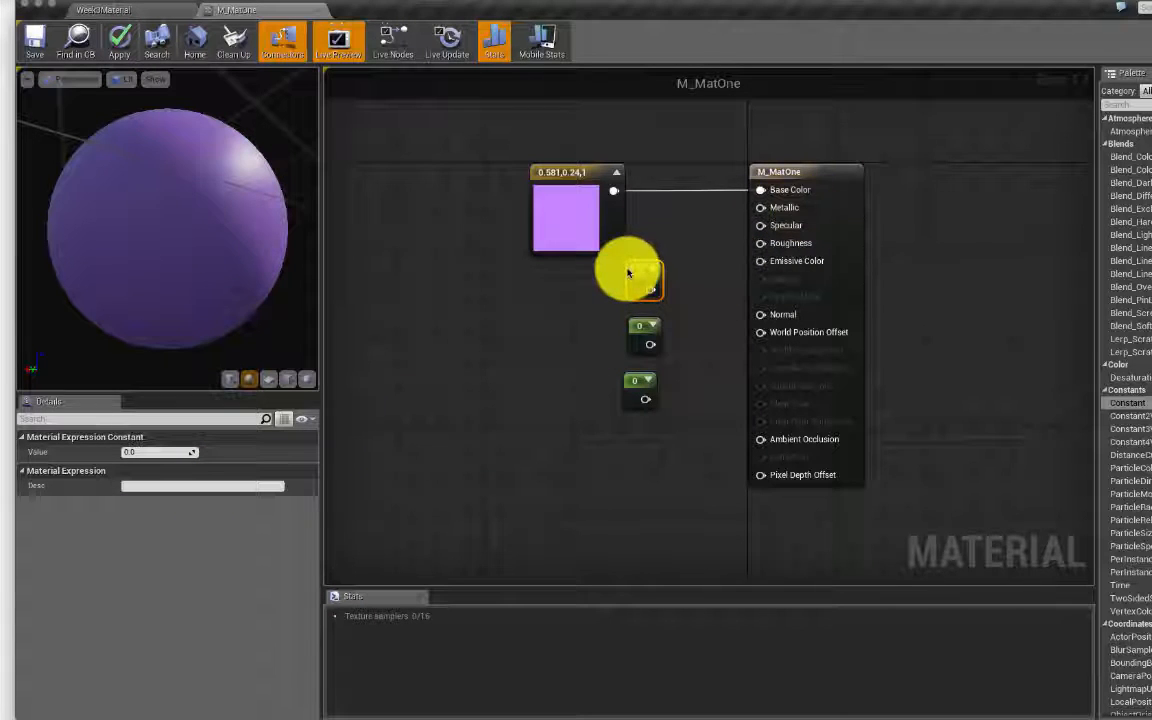
Step: Set one Constant's Value to 1 and wire it into Metallic
mouse_move(224, 170)
right_down()
mouse_move(224, 200)
mouse_move(224, 172)
right_up()
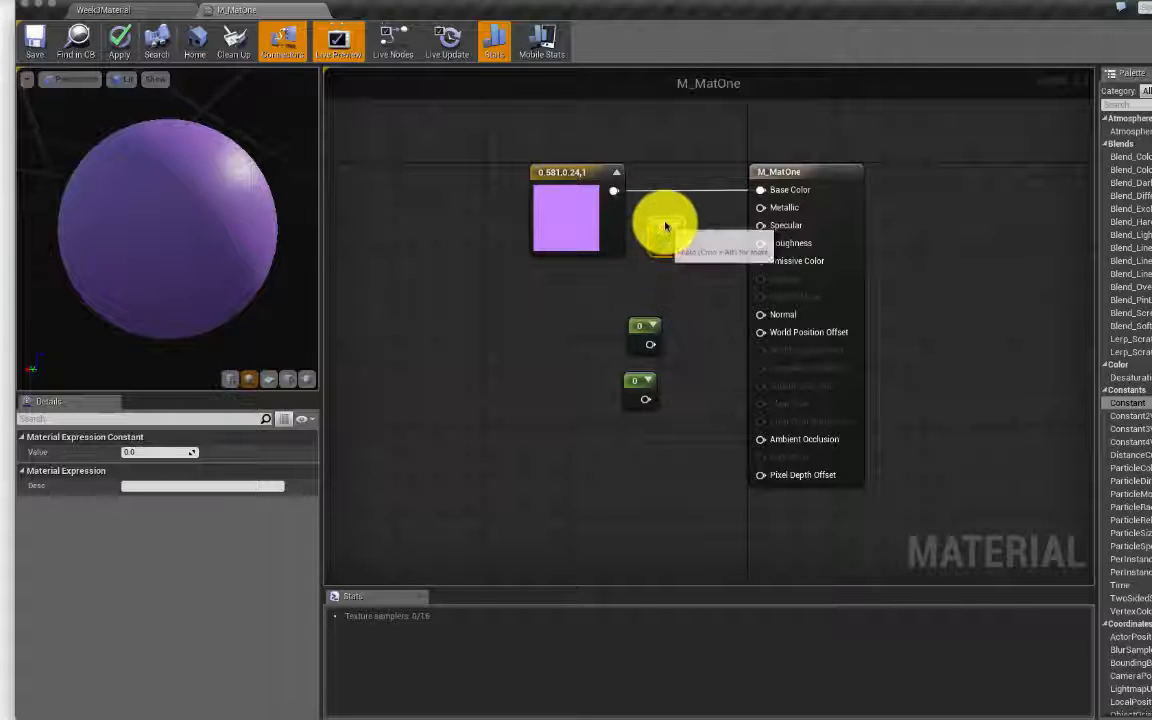
click(661, 217)
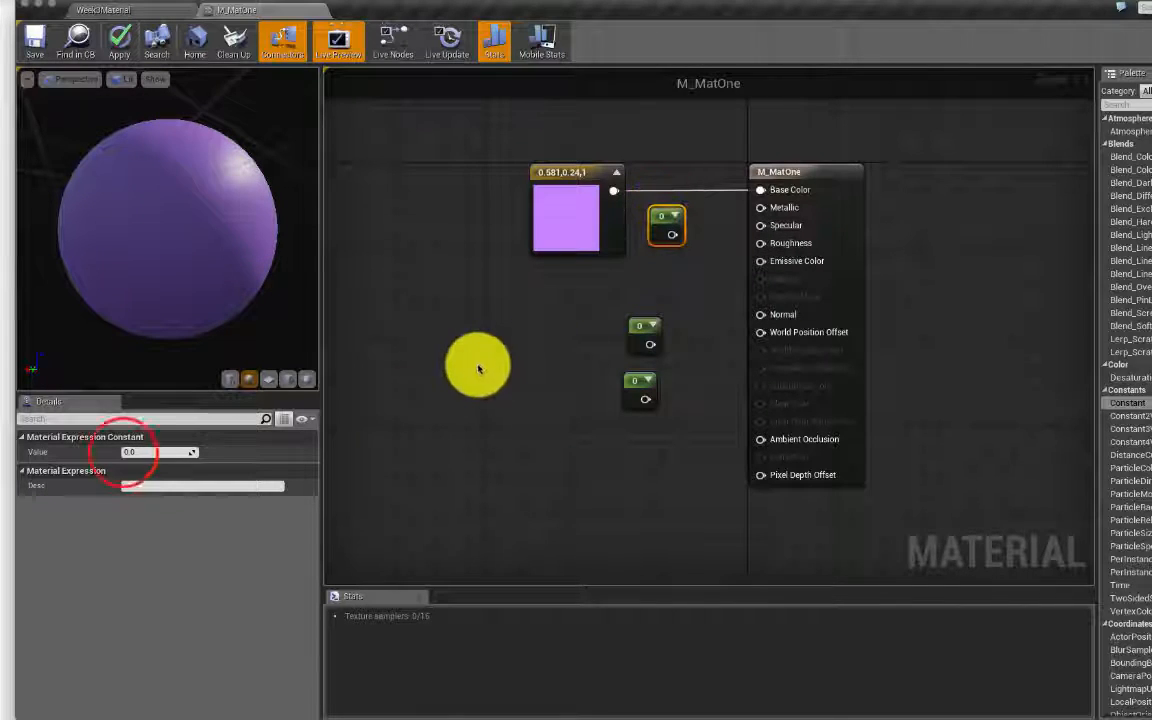
click(123, 452)
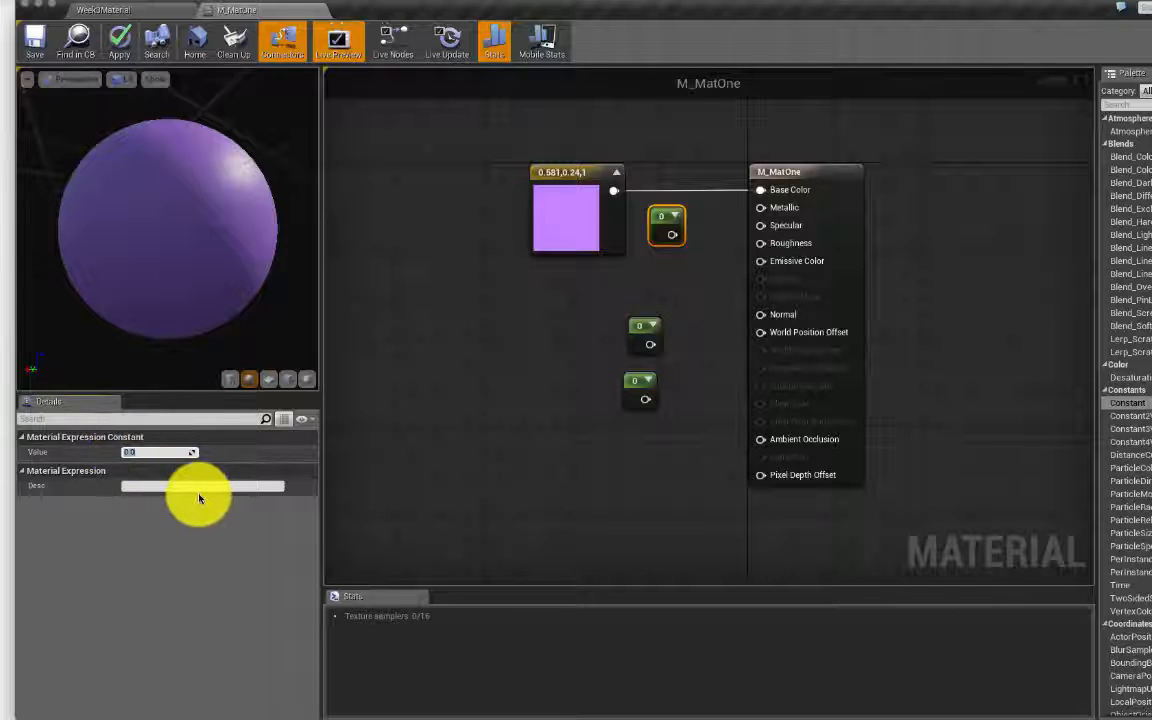
click(434, 436)
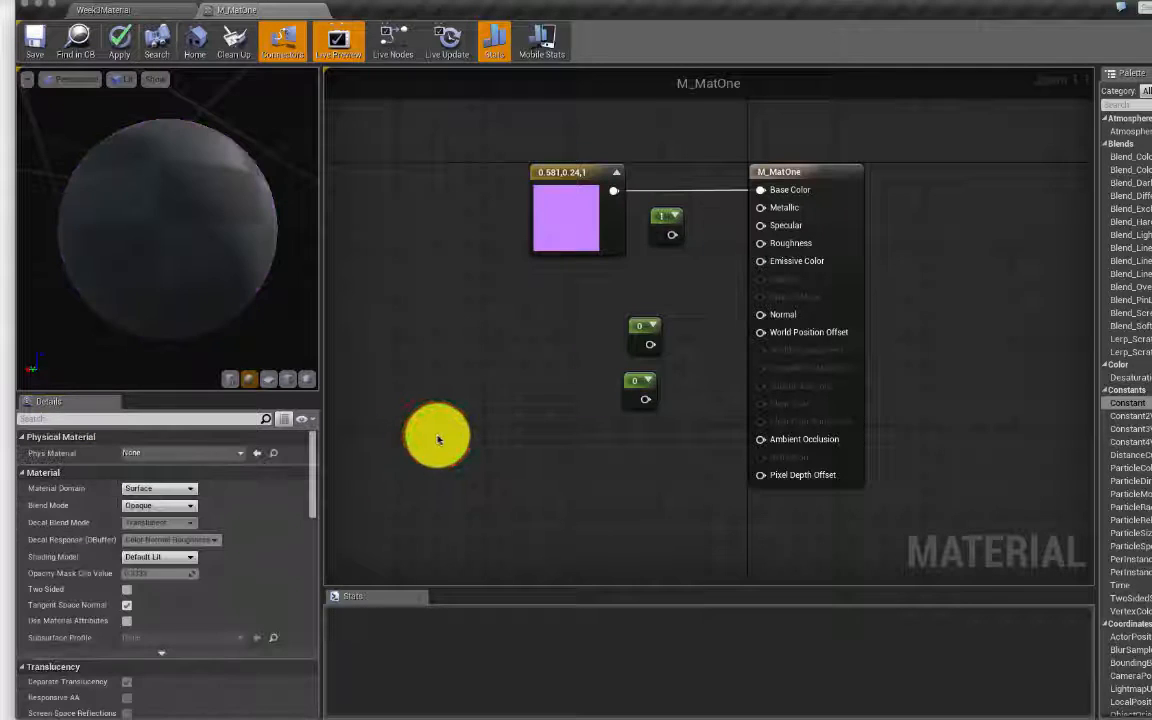
click(675, 235)
drag(673, 236, 763, 212)
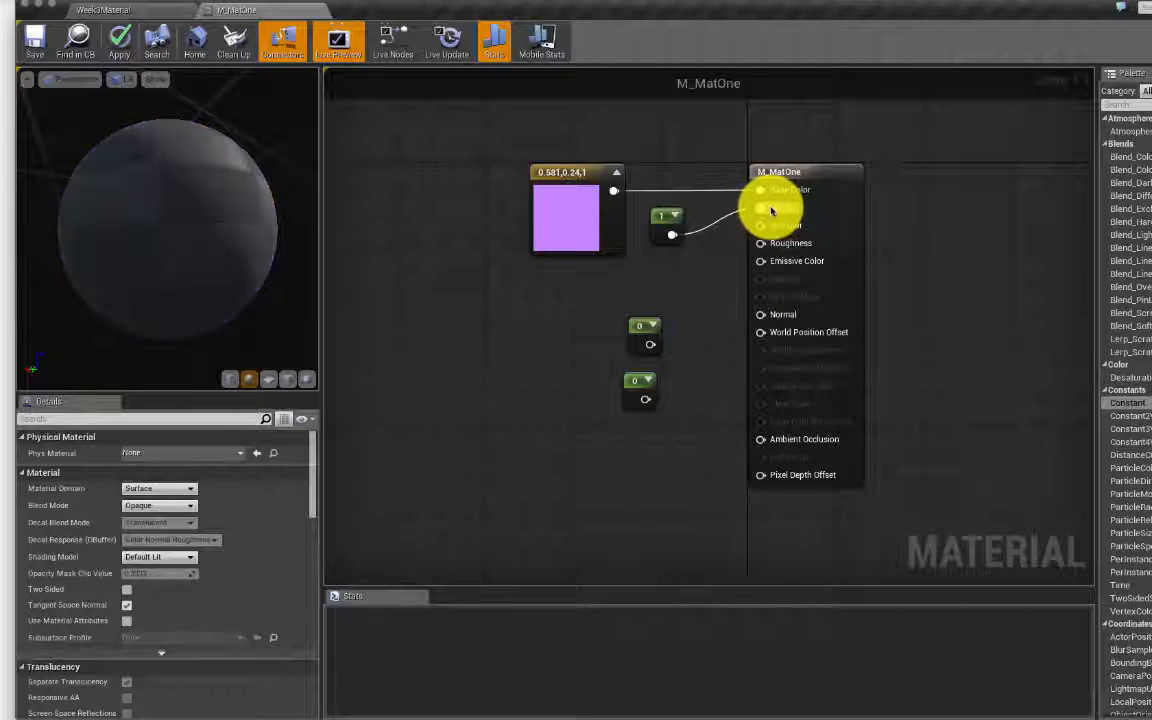
drag(242, 165, 205, 220)
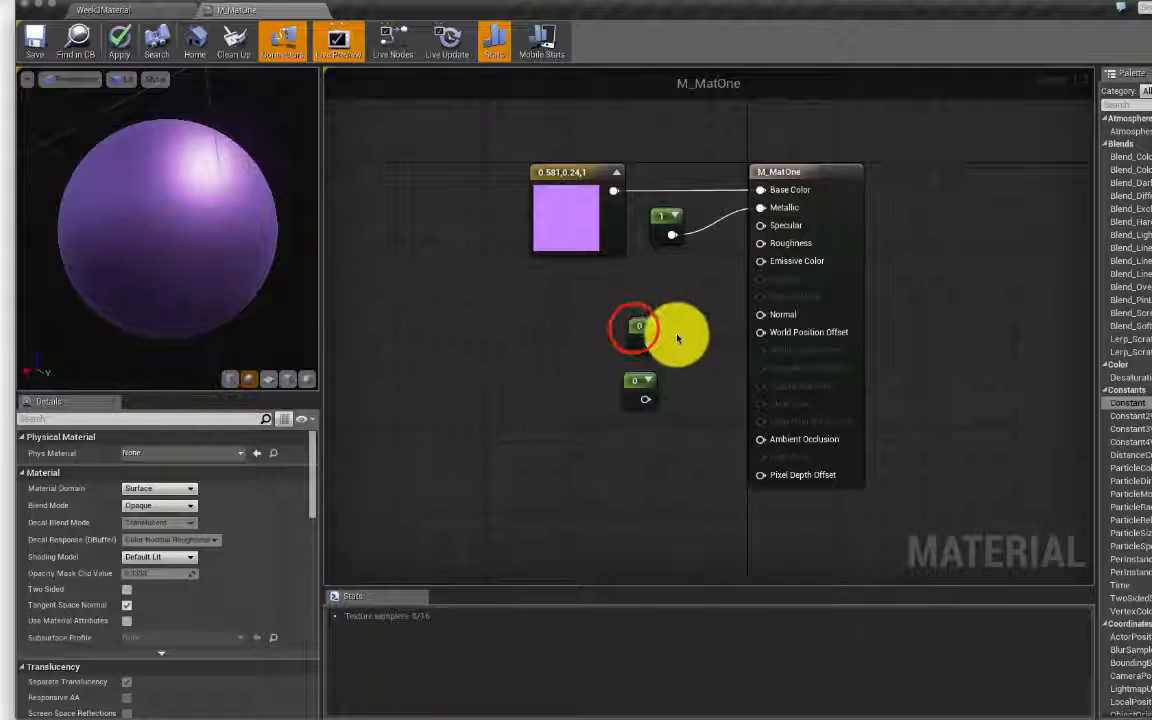
Step: Rearrange the constants, with the 1 constant above the colour node
drag(634, 329, 644, 264)
drag(660, 215, 649, 150)
click(650, 258)
drag(647, 257, 666, 219)
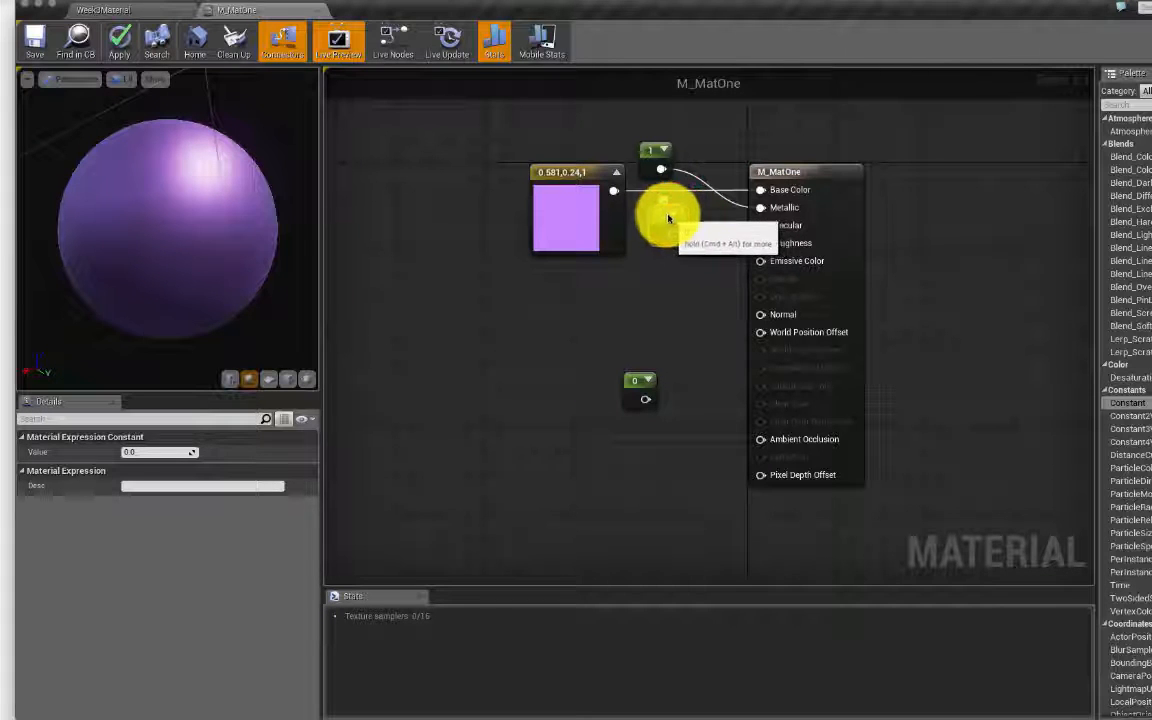
Step: Connect a second Constant to Specular and give it a Value of 1
drag(668, 218, 763, 223)
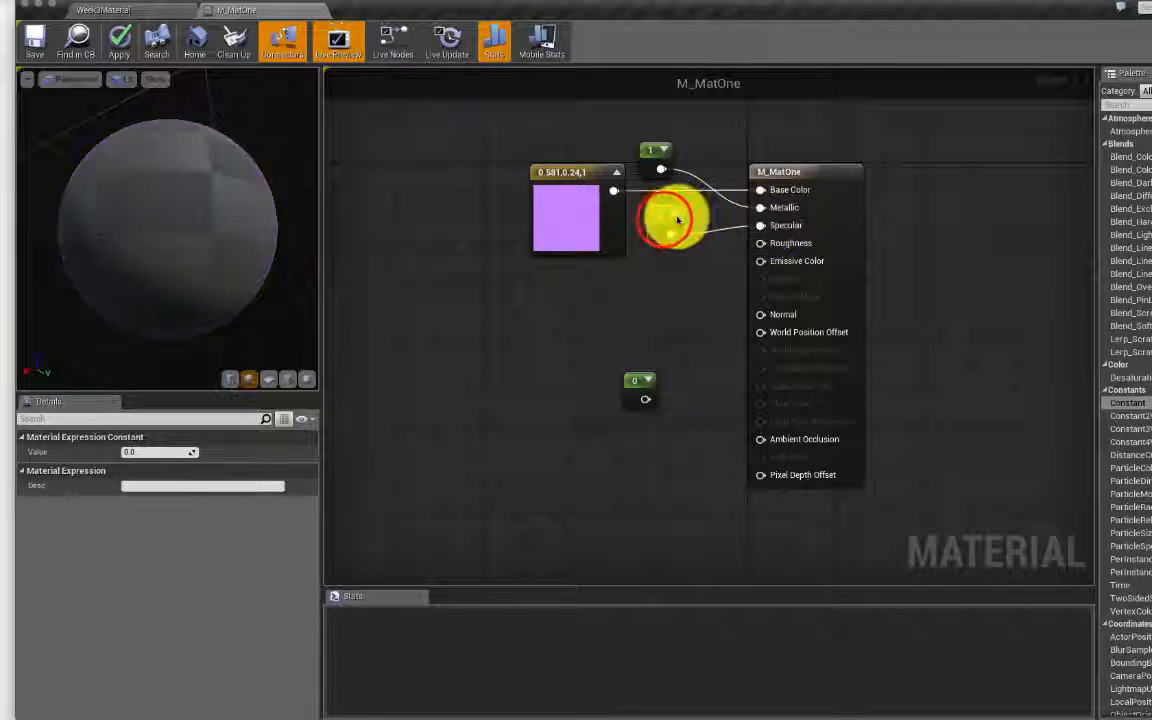
click(185, 458)
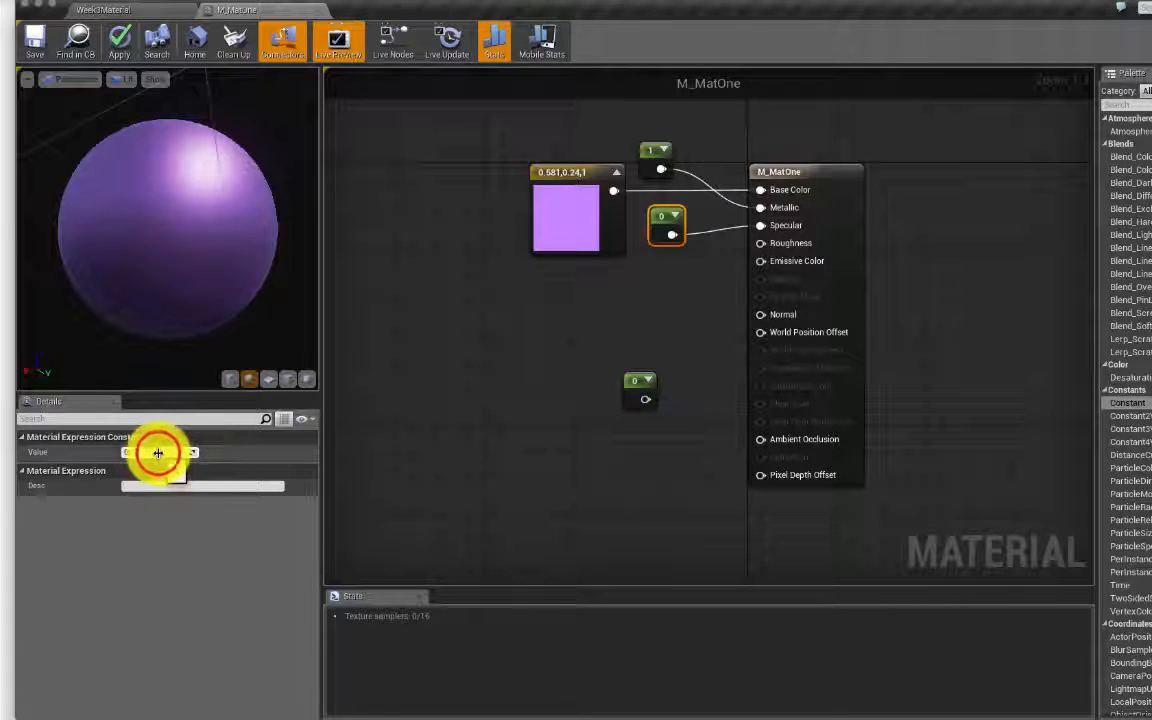
text(1)
click(411, 391)
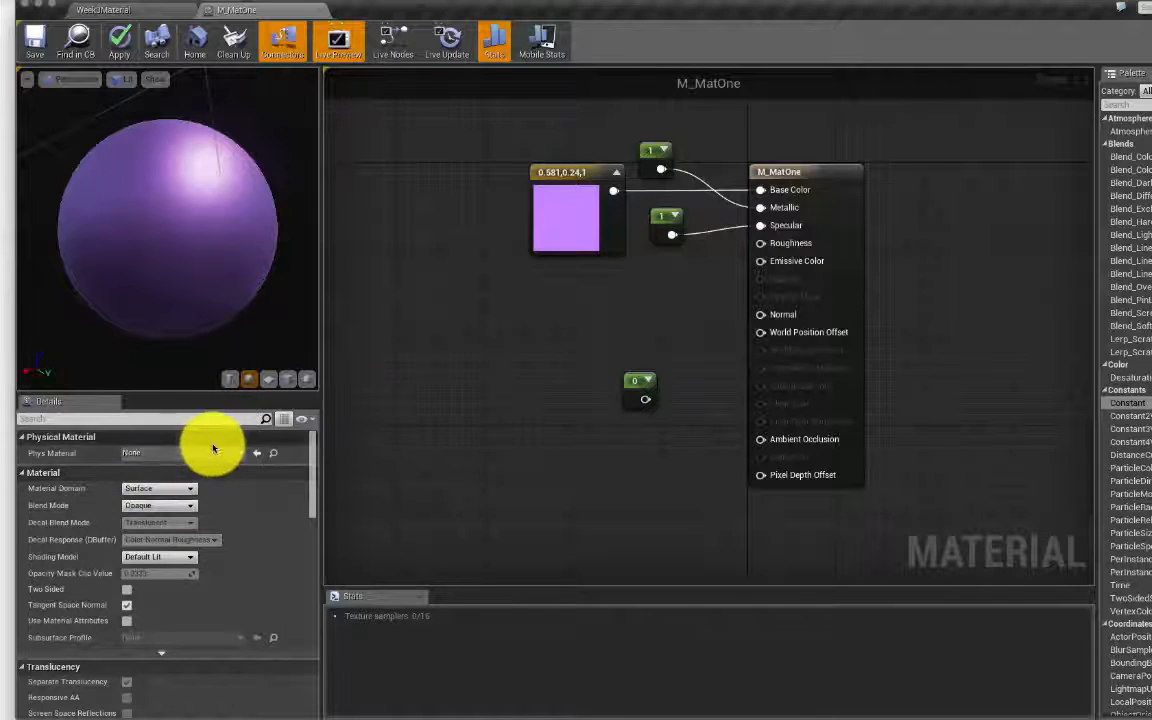
Step: Scrub the Specular constant through other values, then set it back to 1
click(663, 218)
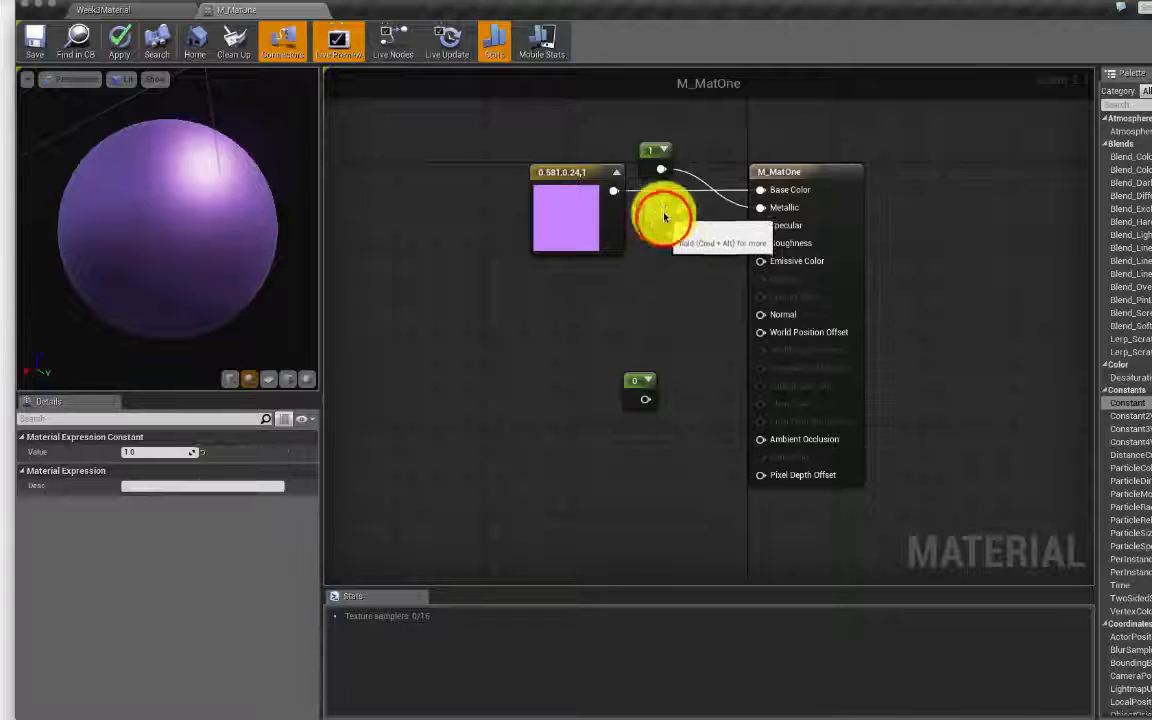
click(144, 452)
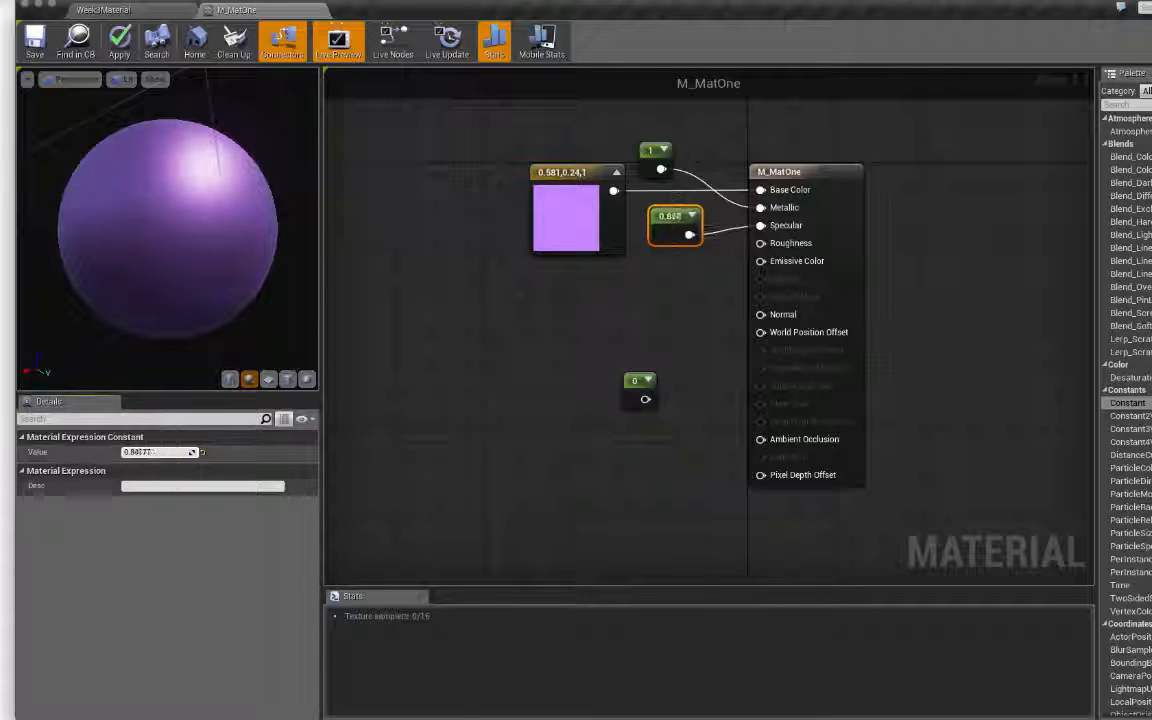
drag(139, 453, 229, 455)
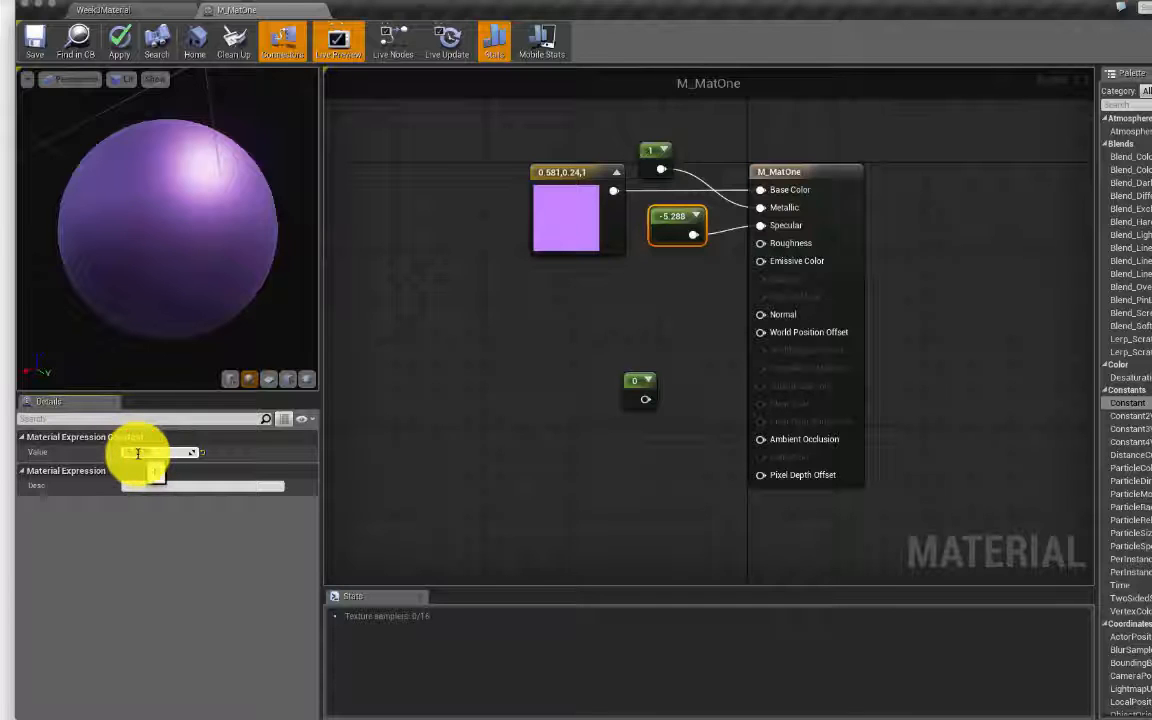
text(1)
key(Return)
click(546, 340)
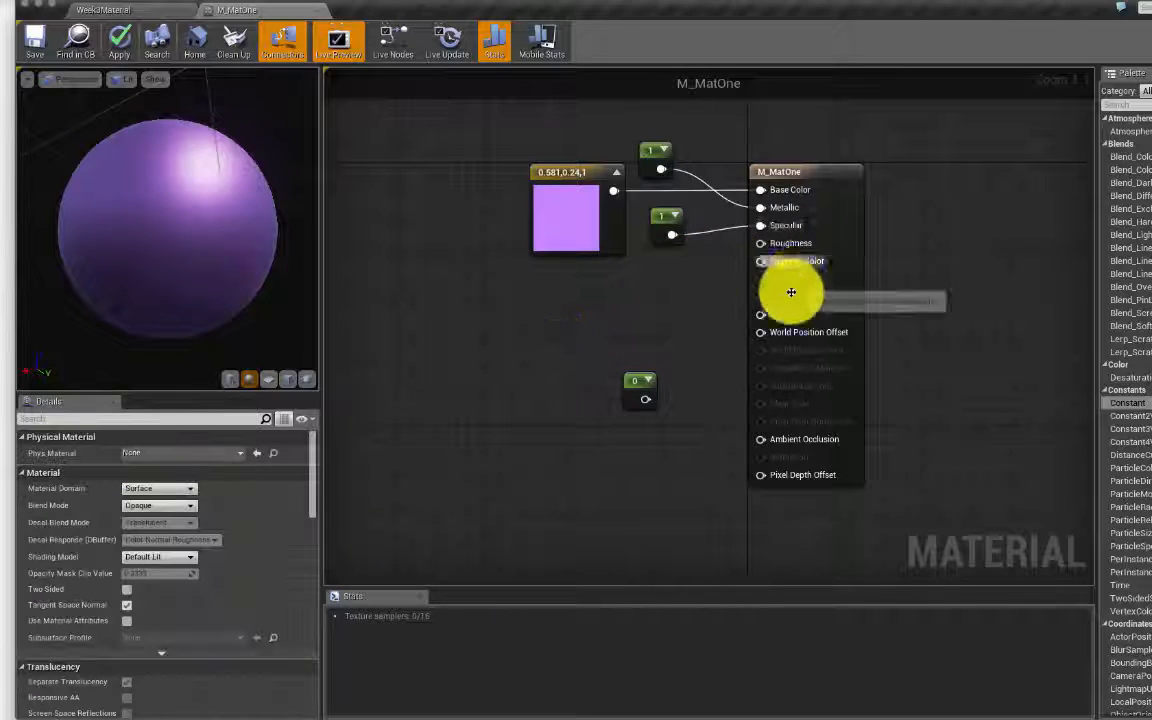
click(639, 385)
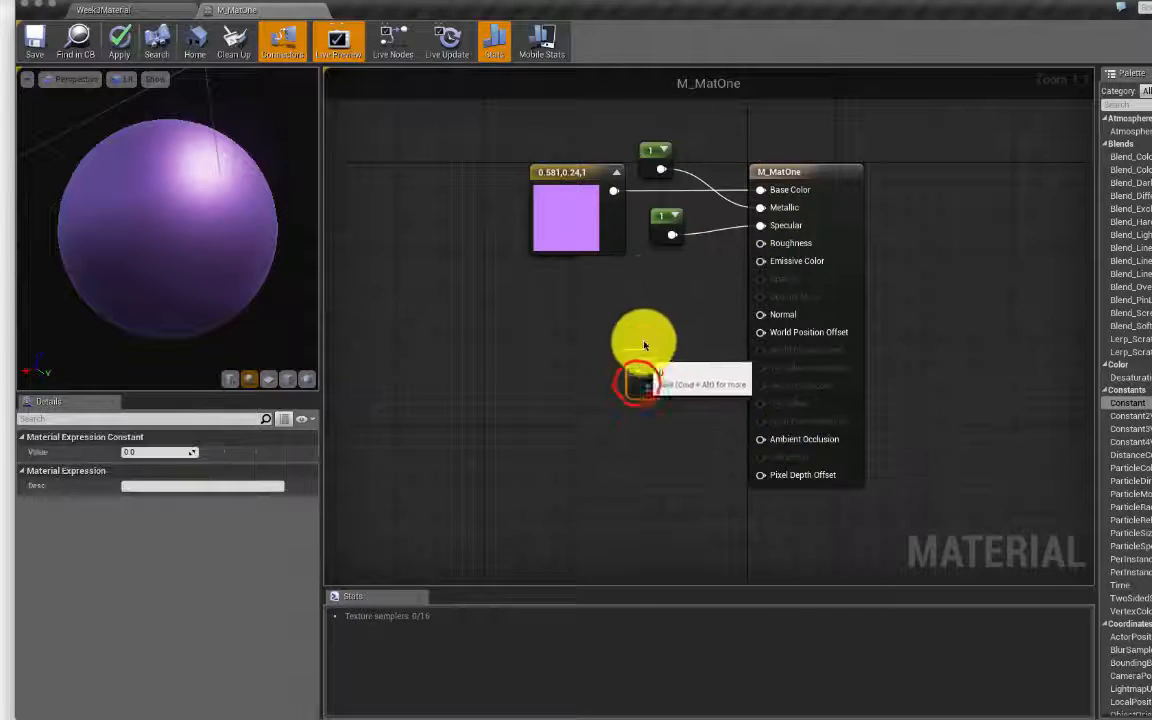
Step: Wire the third Constant into Roughness at 1 and orbit the preview to check the matte sphere
drag(644, 345, 668, 252)
click(670, 218)
click(669, 214)
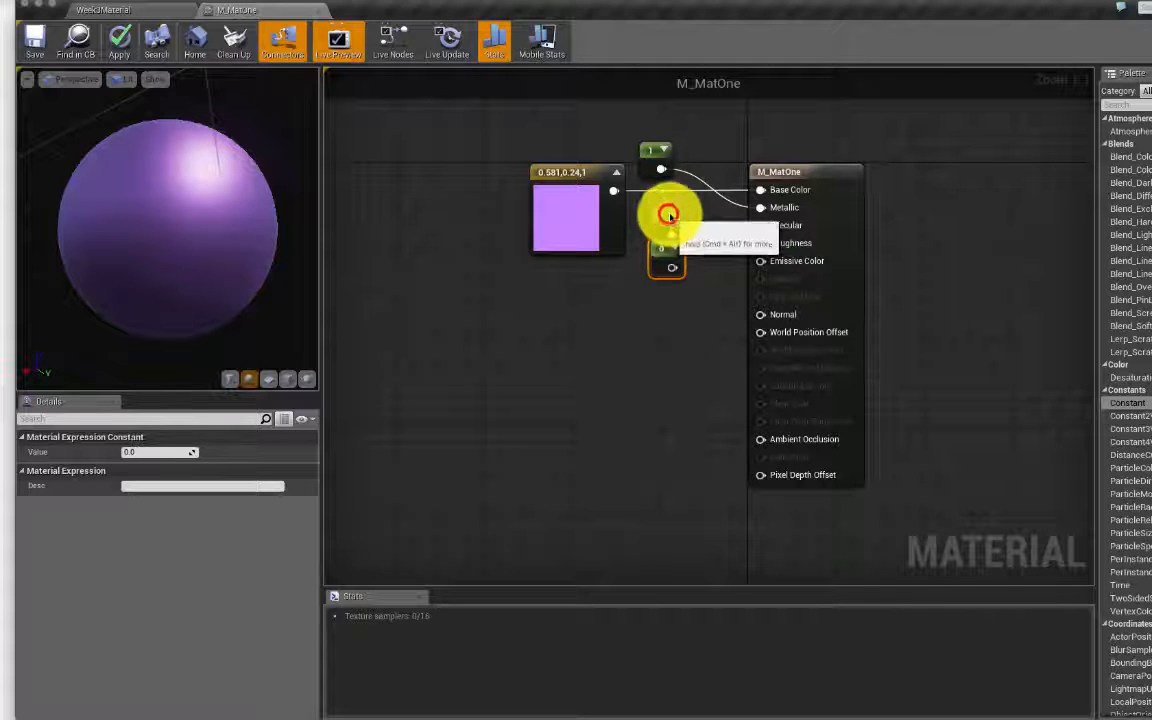
click(720, 115)
drag(672, 267, 761, 244)
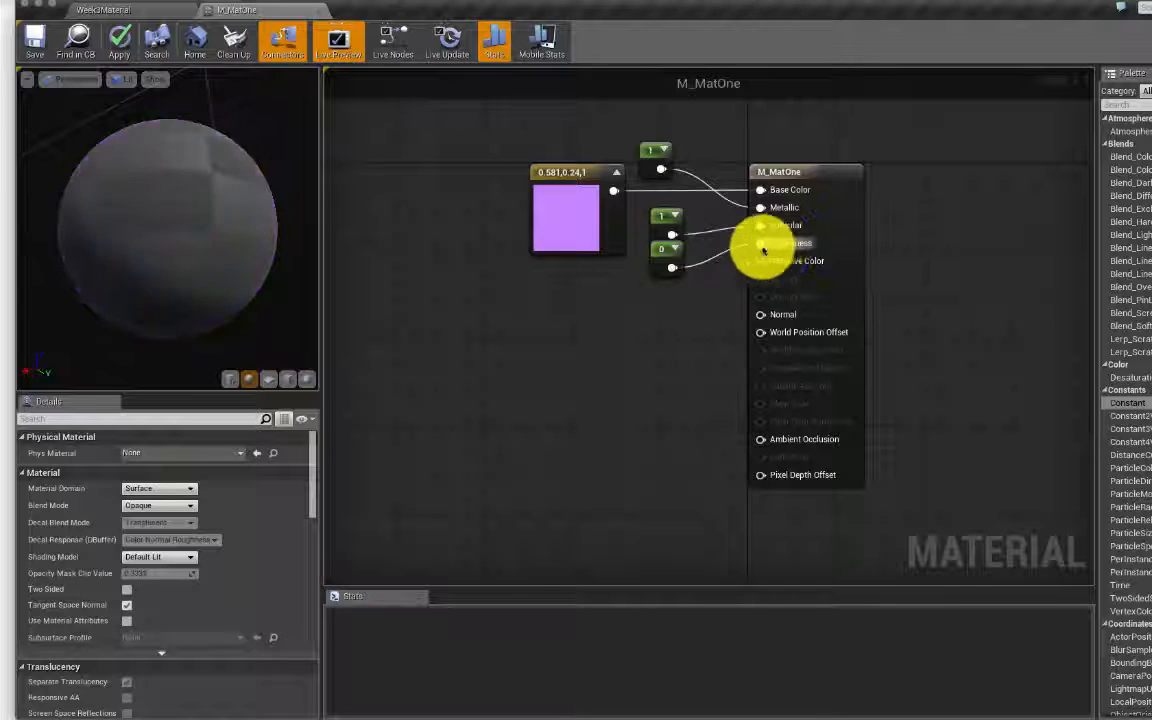
click(670, 252)
mouse_move(170, 162)
right_down()
mouse_move(167, 110)
mouse_move(158, 164)
right_up()
click(158, 164)
drag(158, 164, 185, 260)
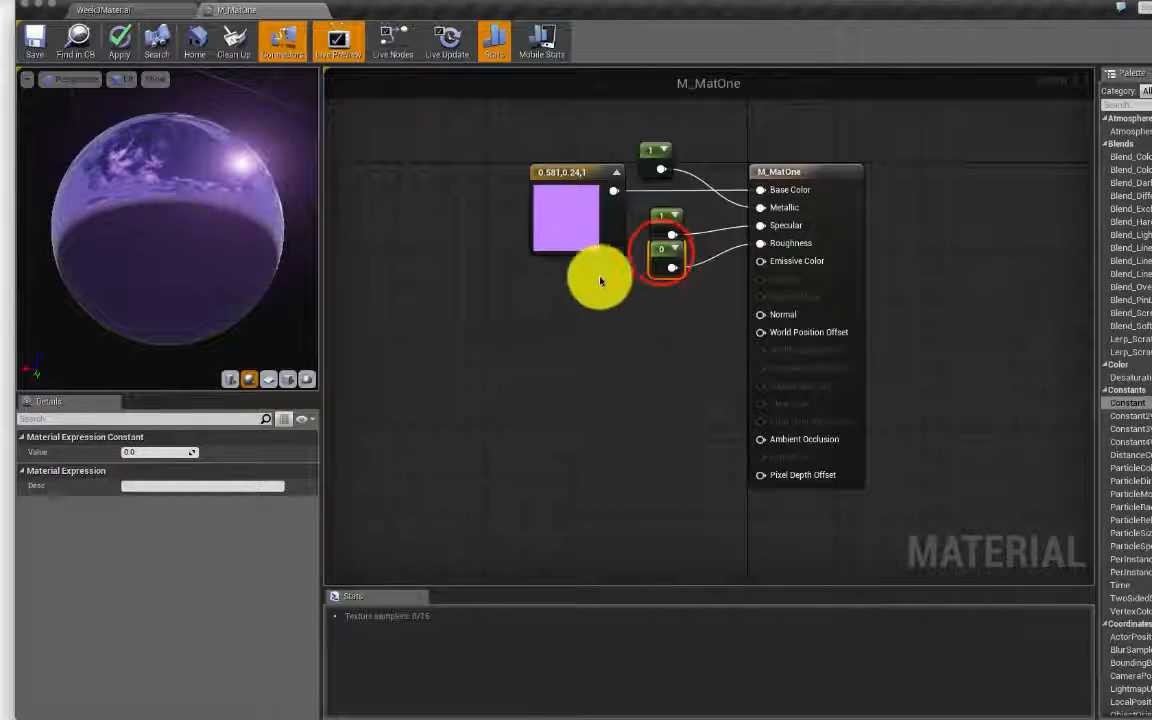
drag(661, 252, 665, 280)
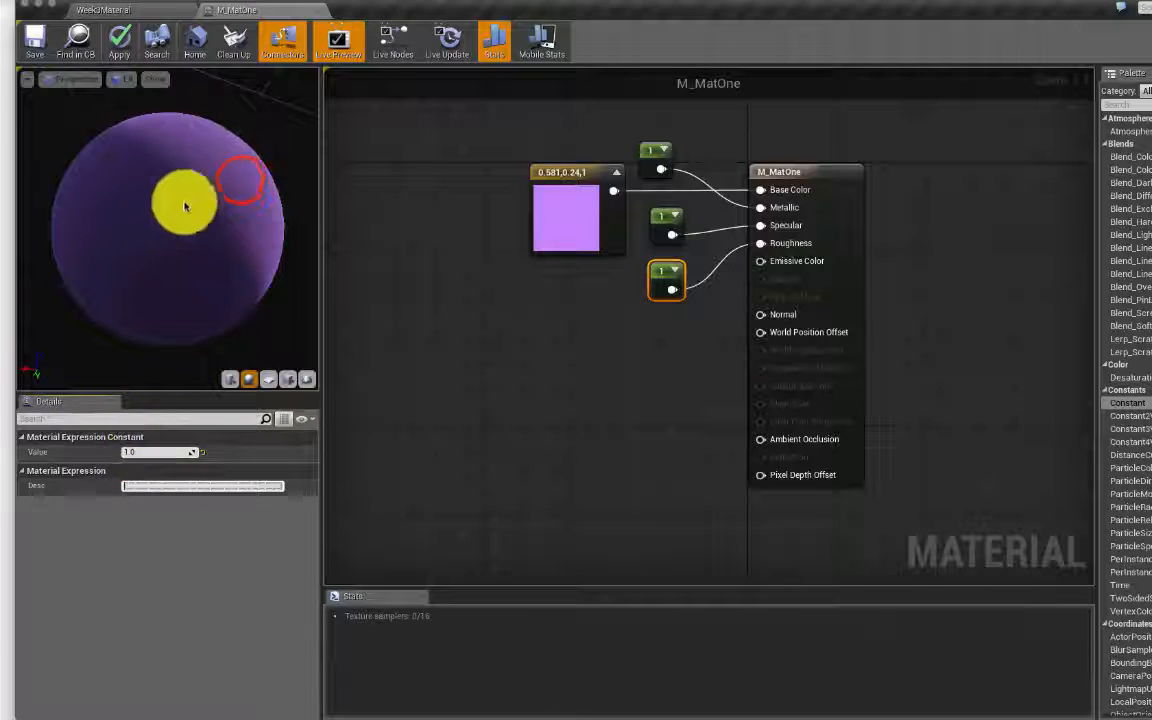
mouse_move(212, 166)
mouse_down()
mouse_move(300, 172)
mouse_move(240, 184)
mouse_move(212, 246)
mouse_move(196, 206)
mouse_move(160, 216)
mouse_move(258, 185)
mouse_up()
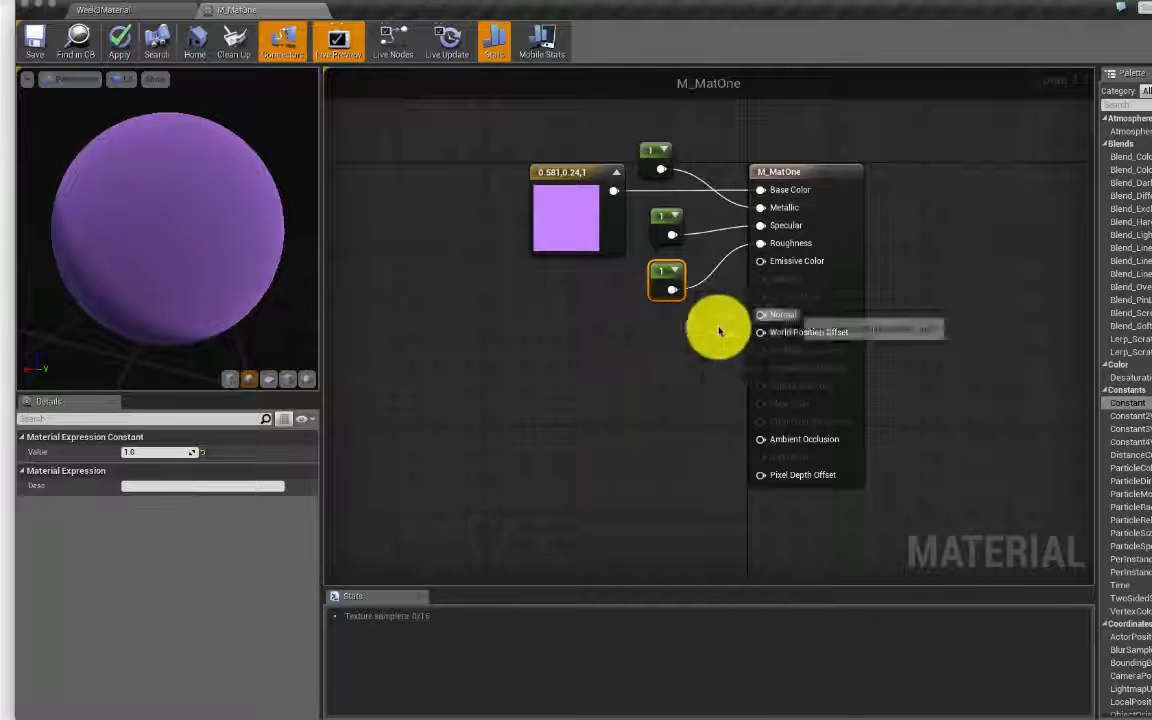
Step: Align the purple node and three constants in a column near M_MatOne, then minimize the editor
drag(571, 171, 514, 172)
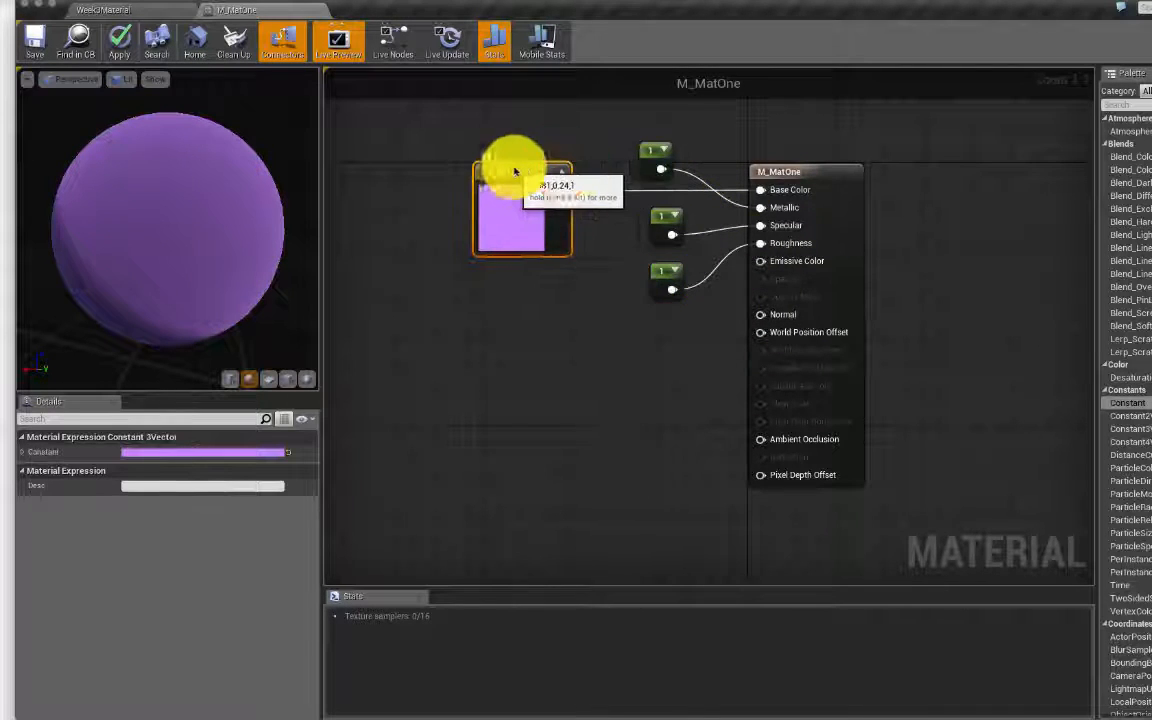
drag(650, 153, 562, 133)
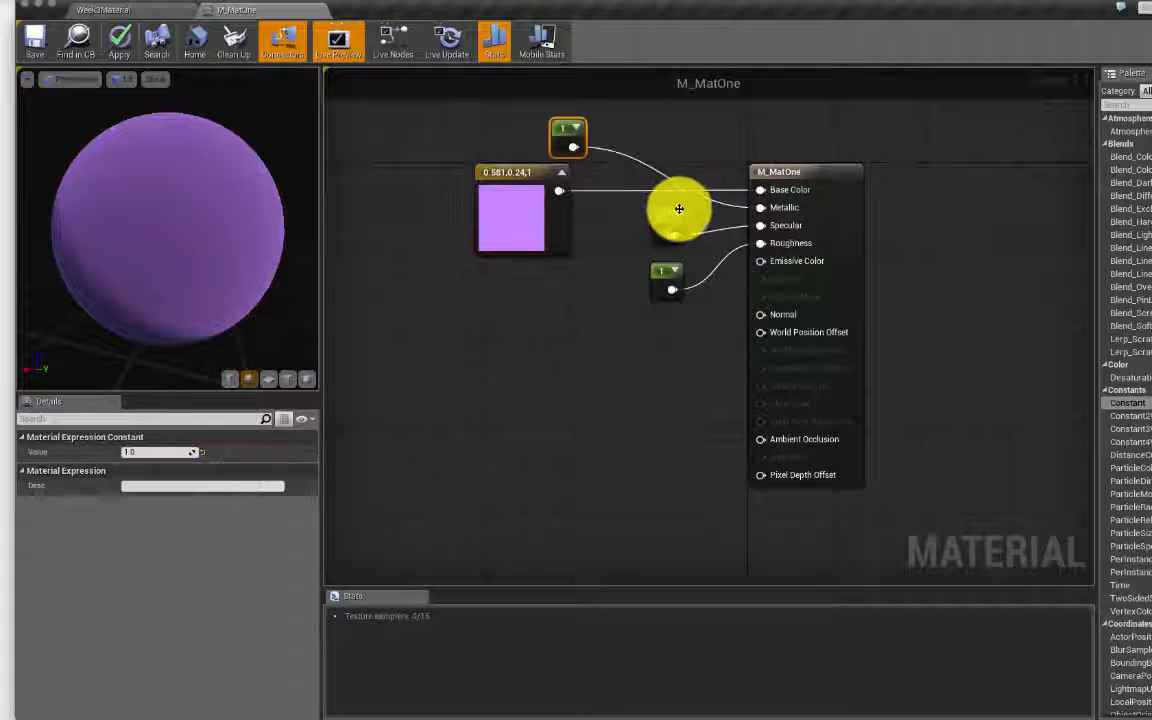
drag(663, 211, 532, 288)
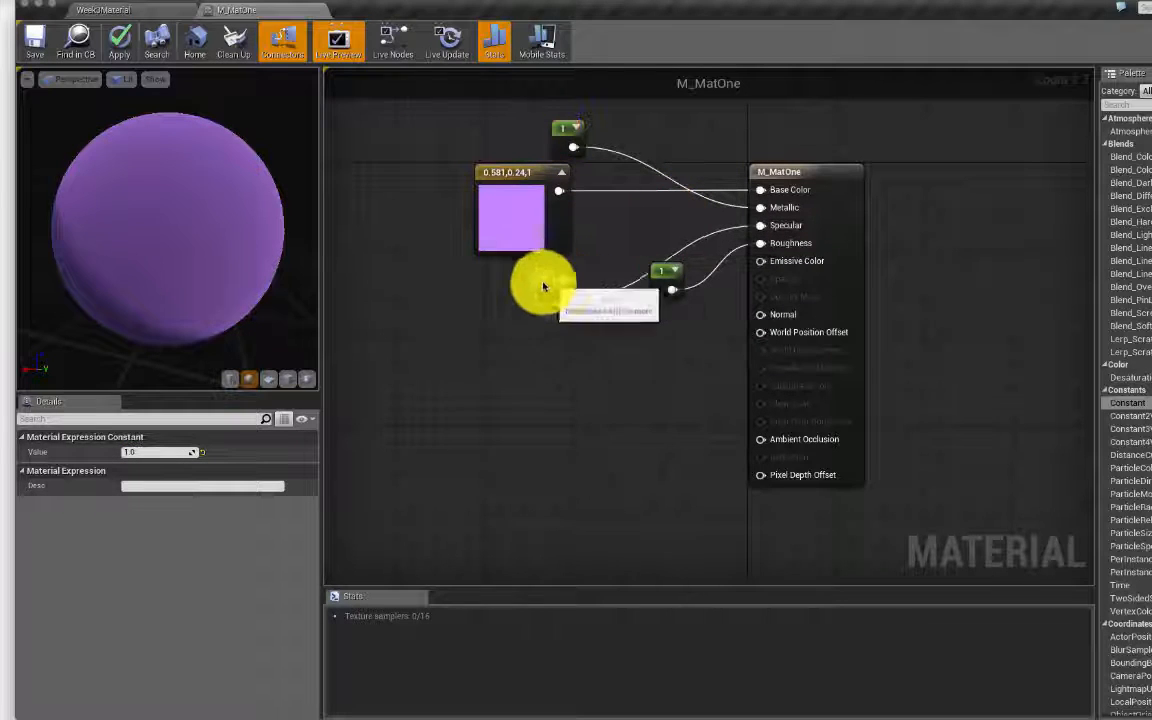
drag(663, 266, 536, 348)
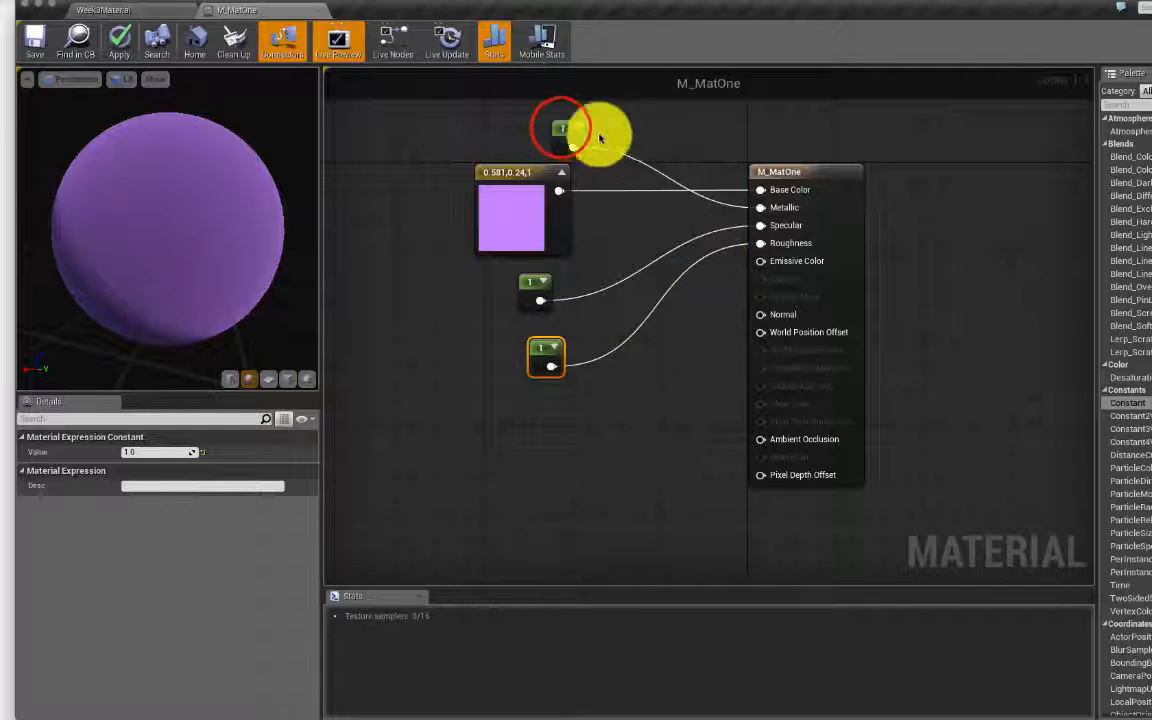
drag(561, 128, 536, 132)
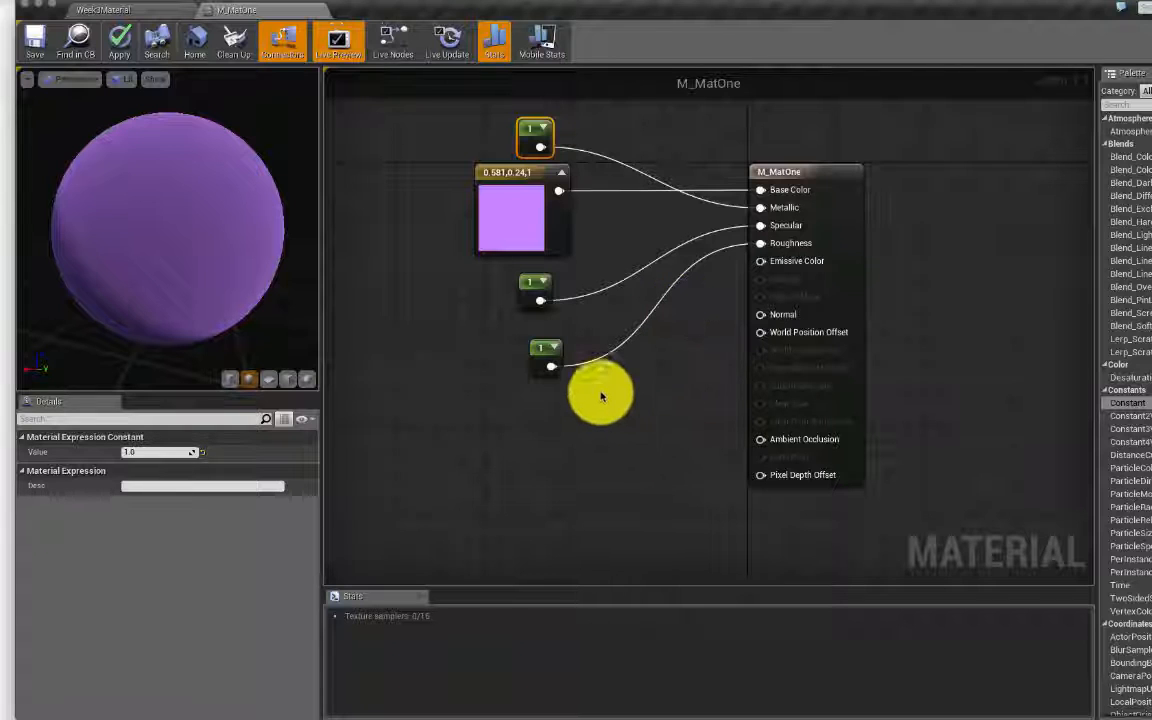
drag(450, 128, 614, 387)
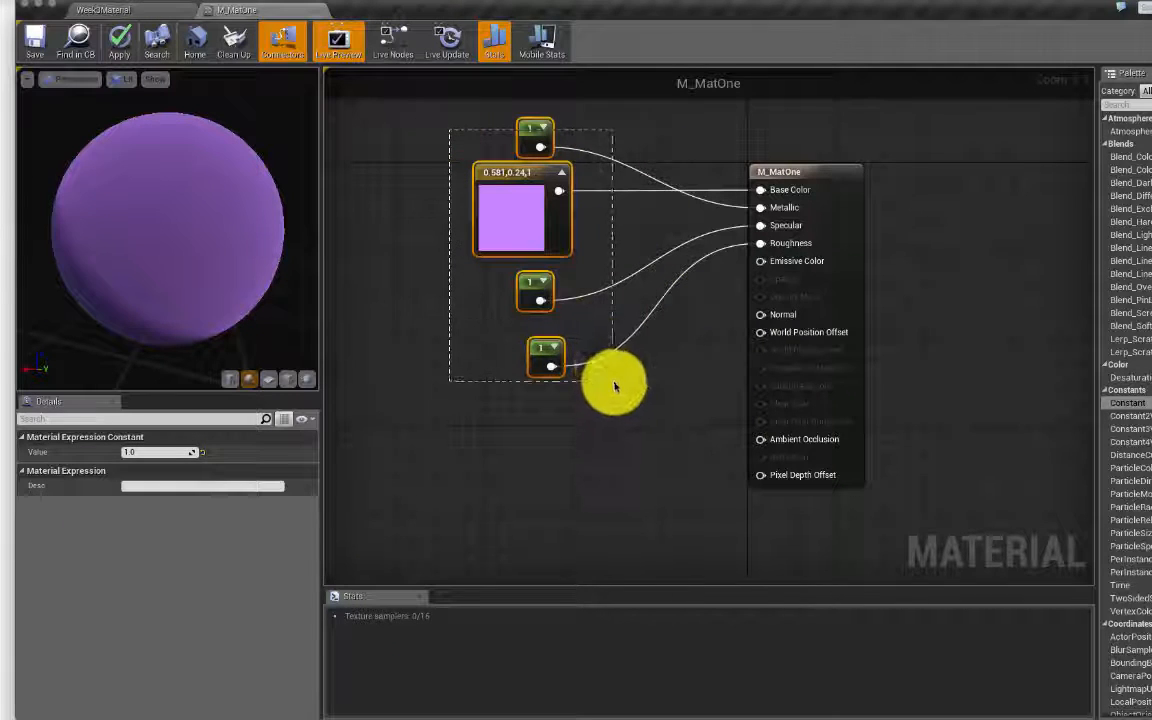
drag(533, 125, 639, 130)
click(696, 419)
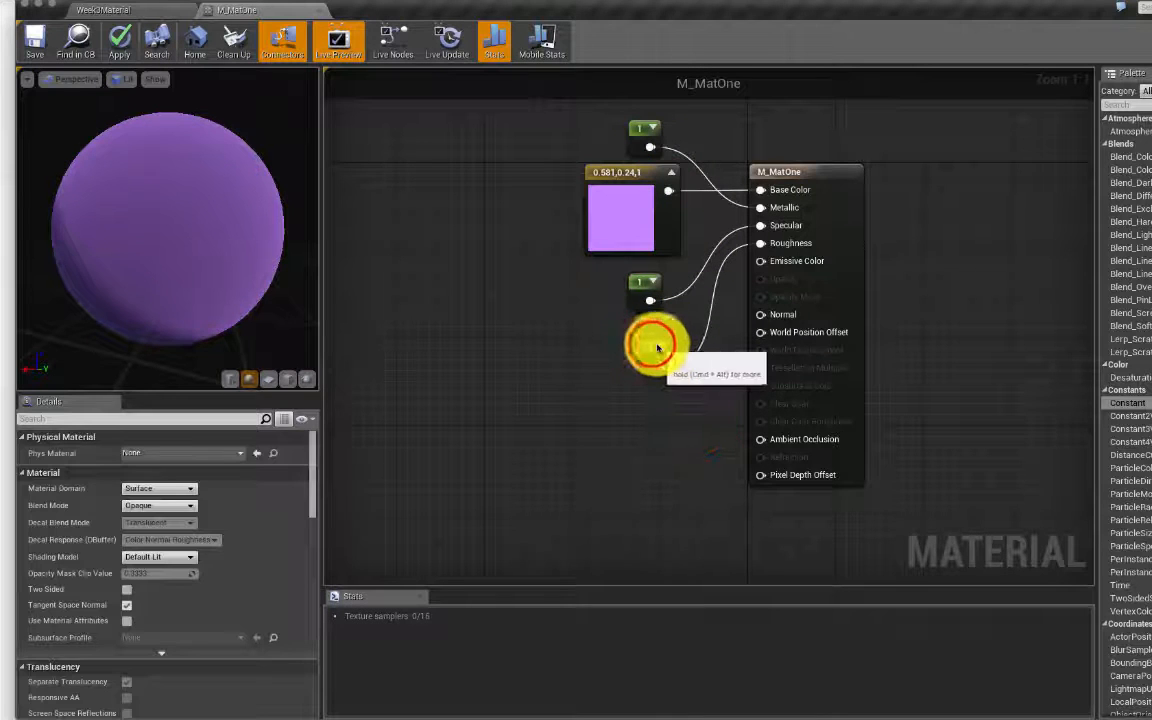
click(650, 340)
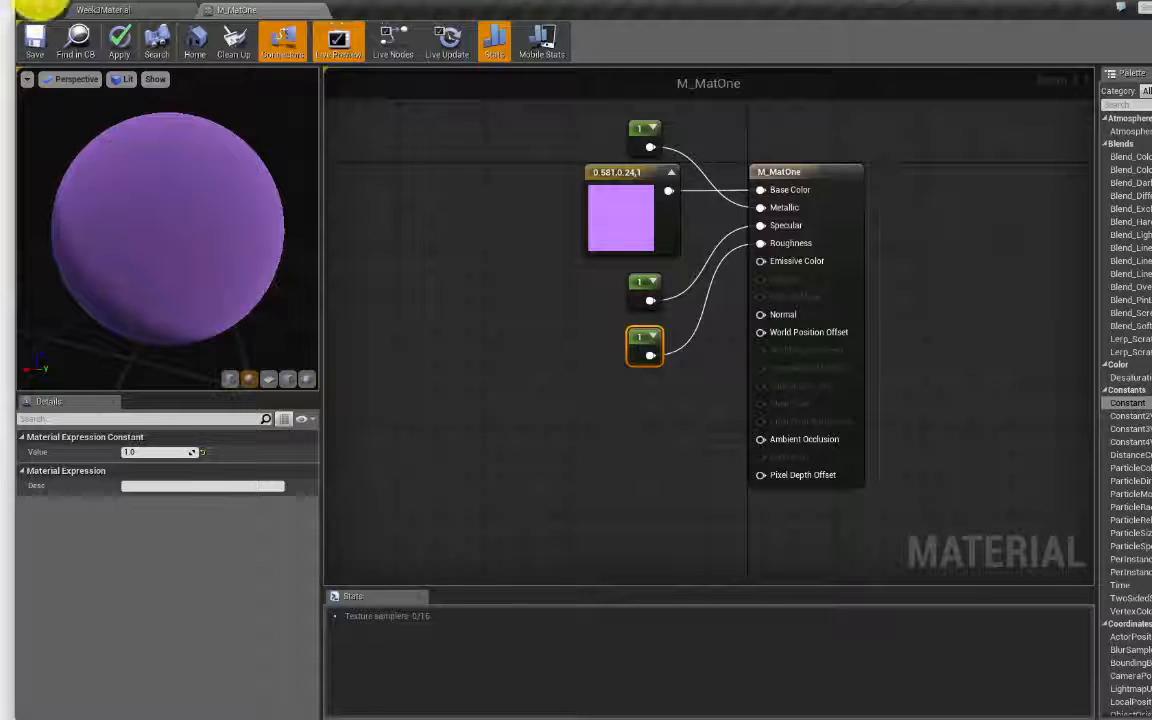
click(35, 5)
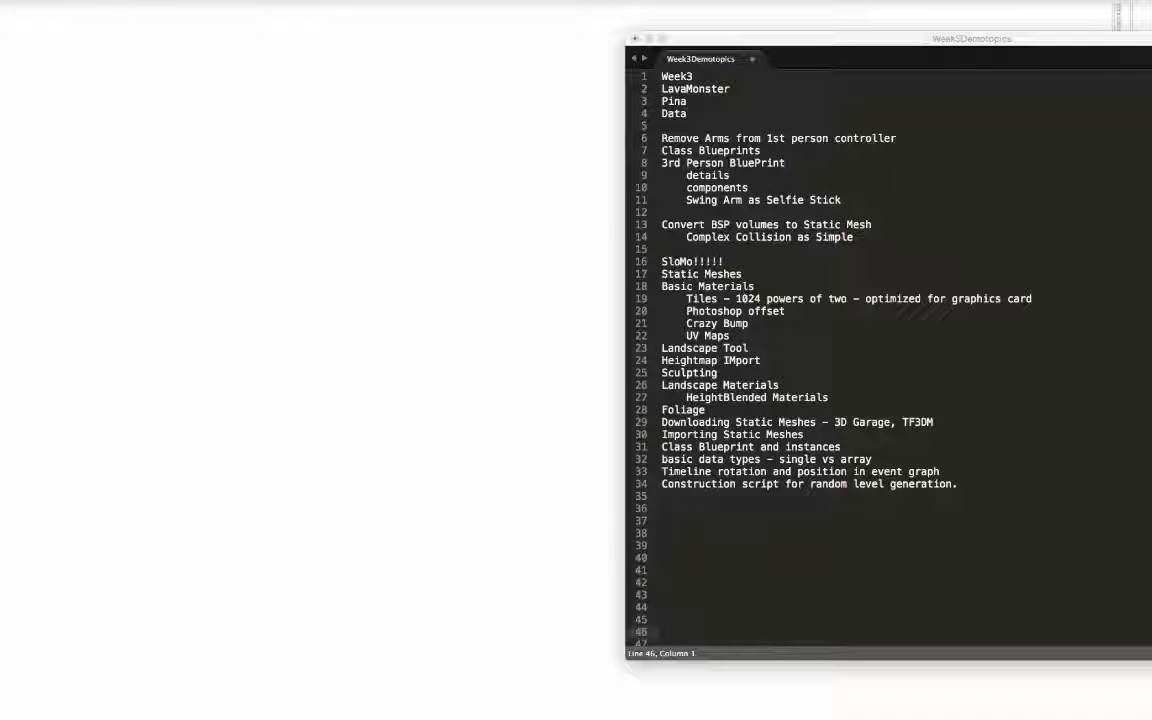
Step: Search Google for 'grass' in a new Chrome window, show Images, and move the window right
key(super+n)
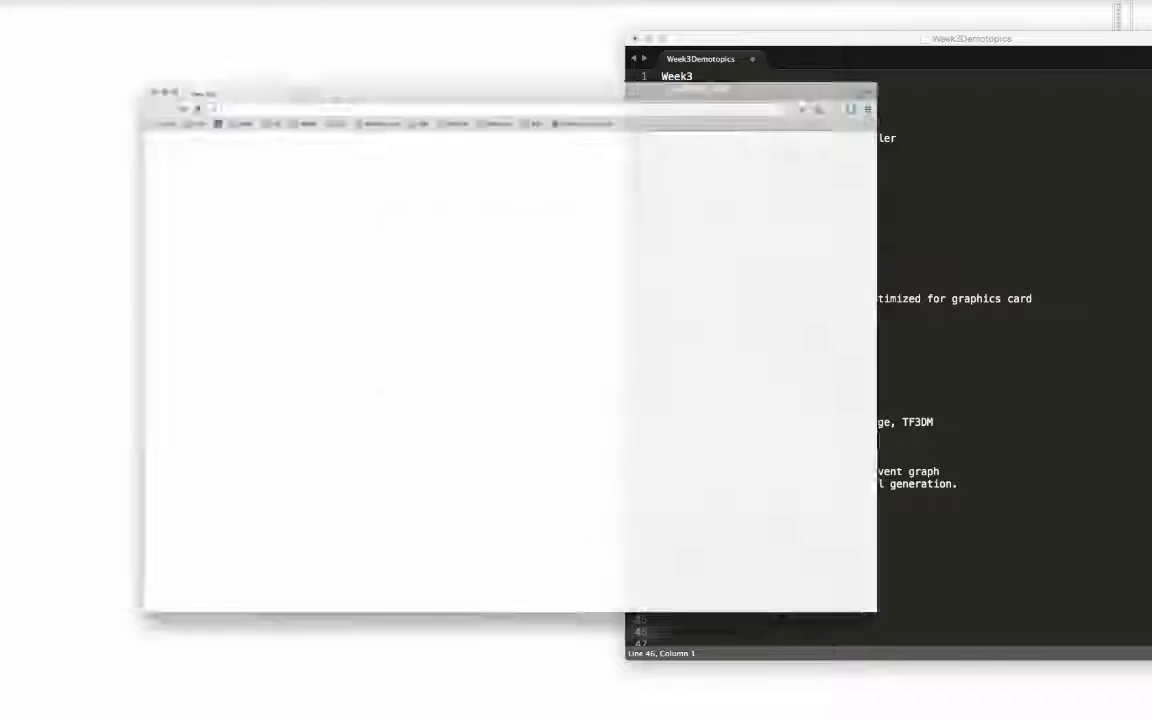
click(213, 32)
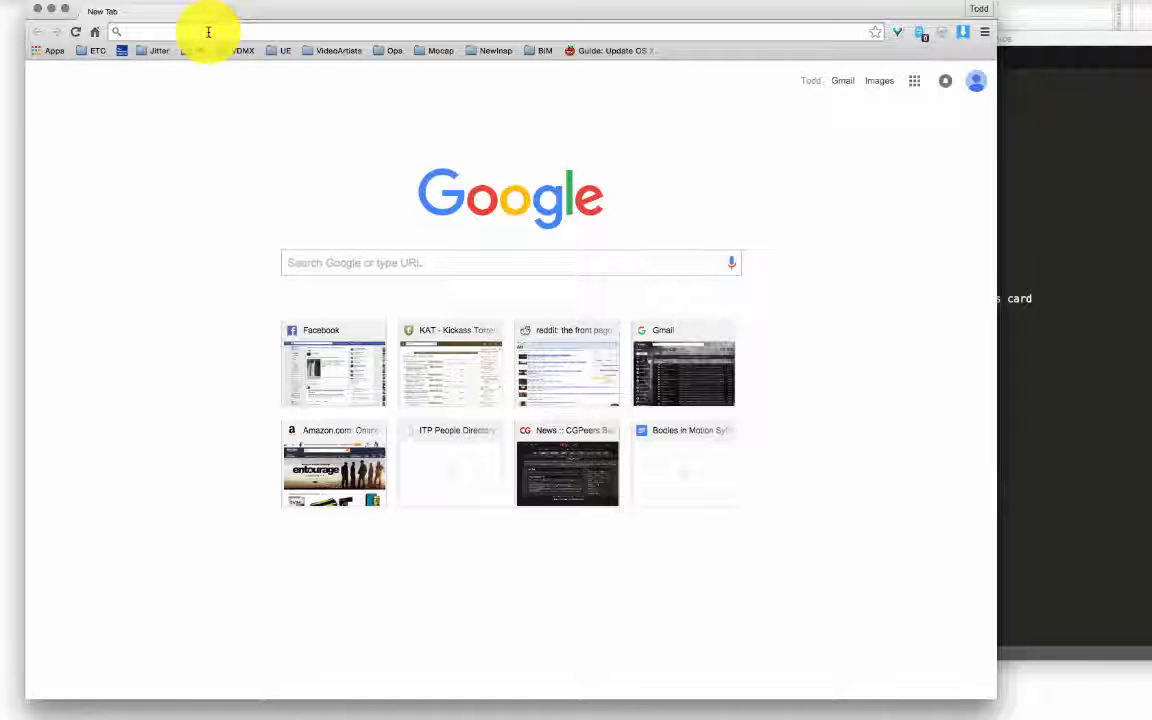
text(grass)
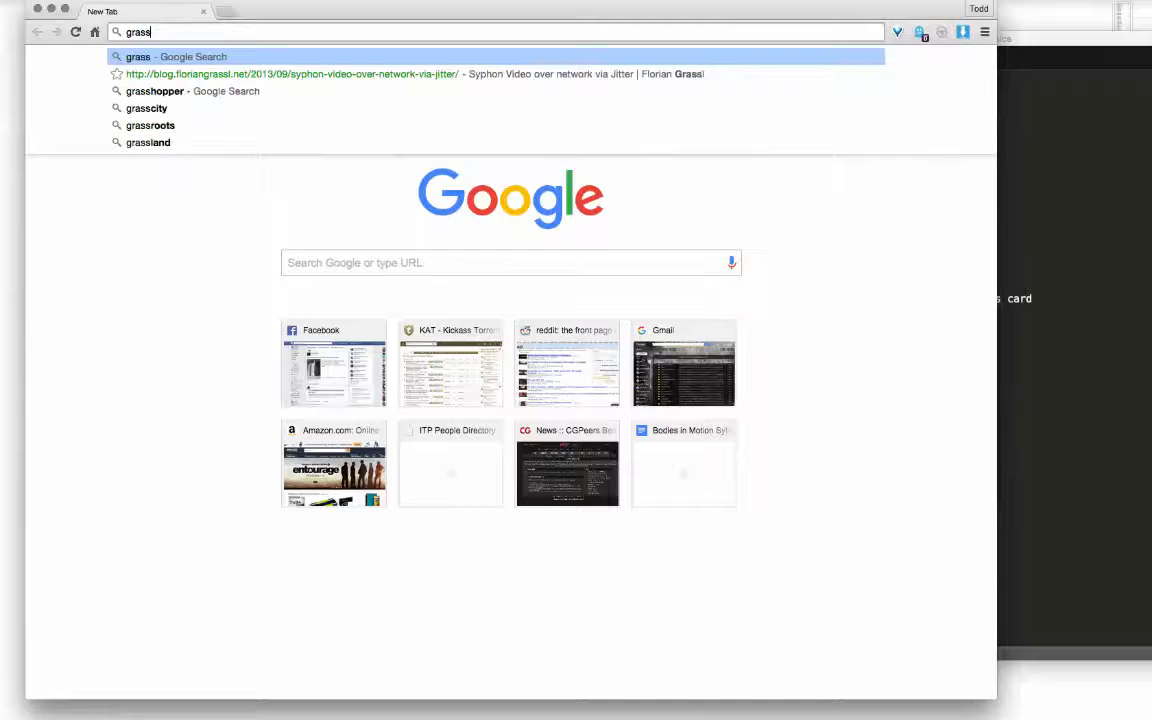
key(Return)
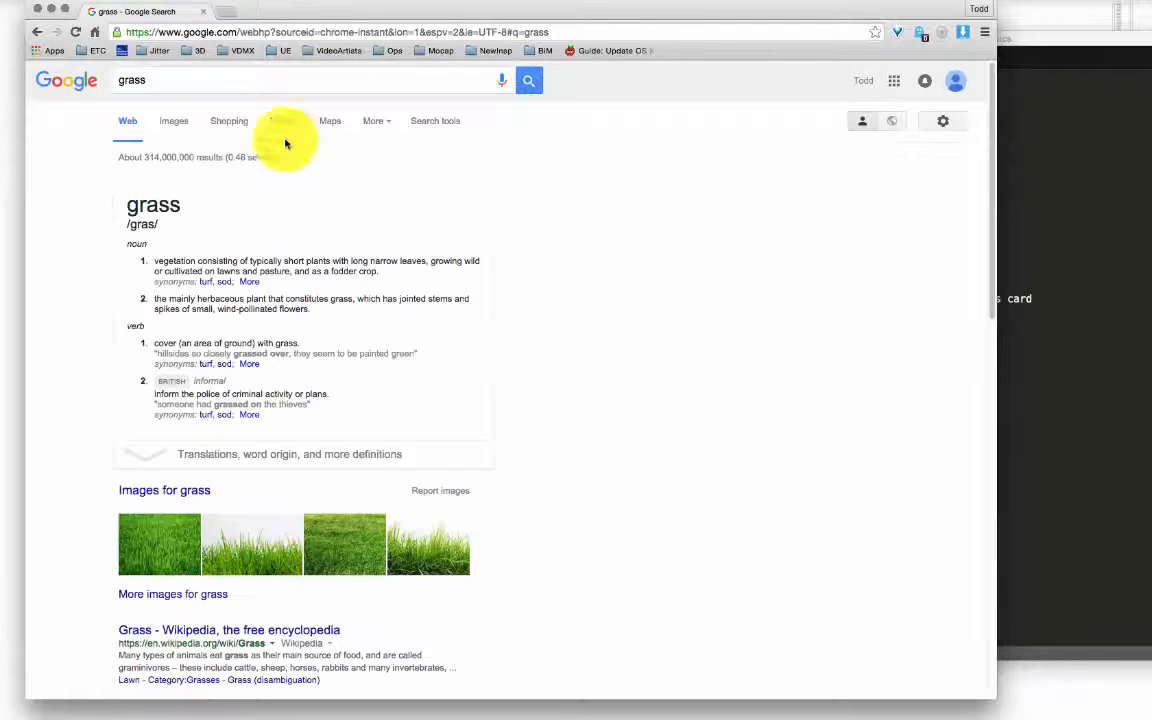
click(173, 121)
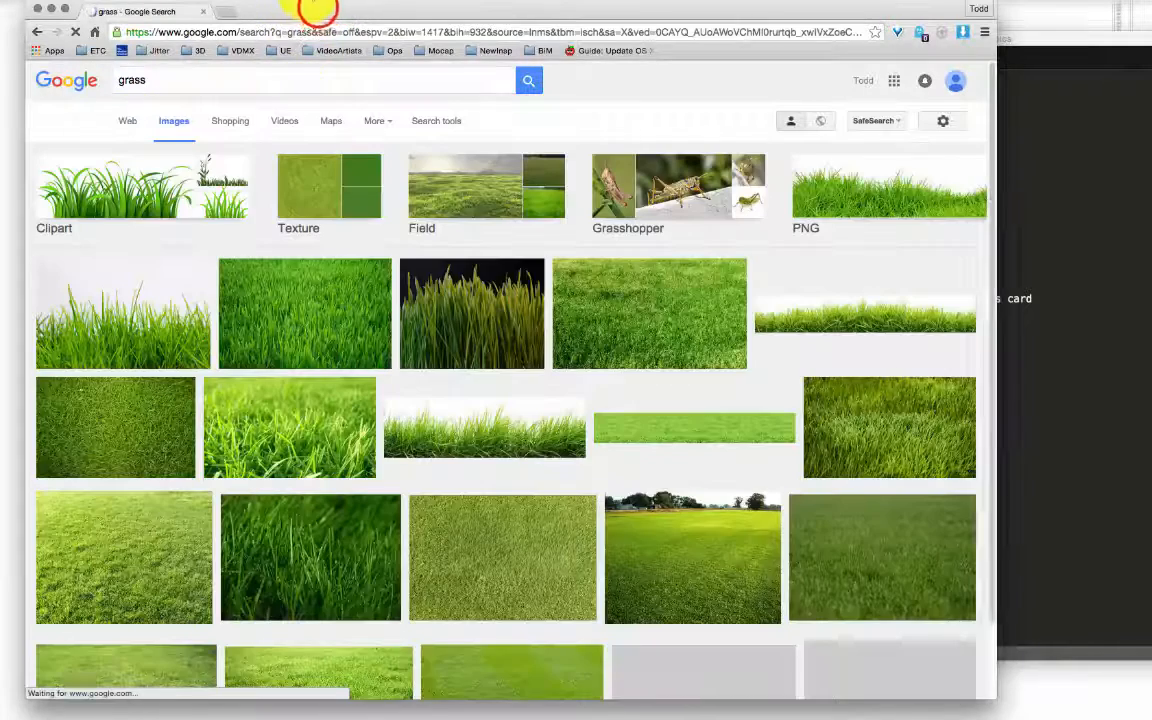
drag(317, 10, 459, 18)
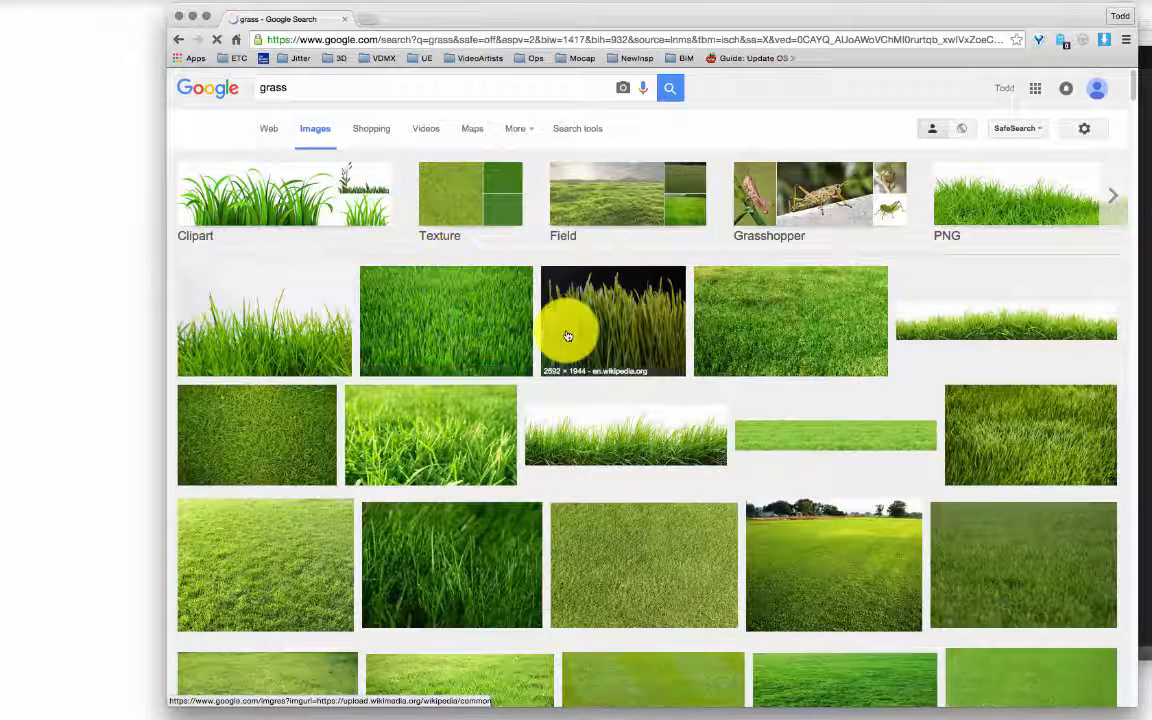
click(334, 91)
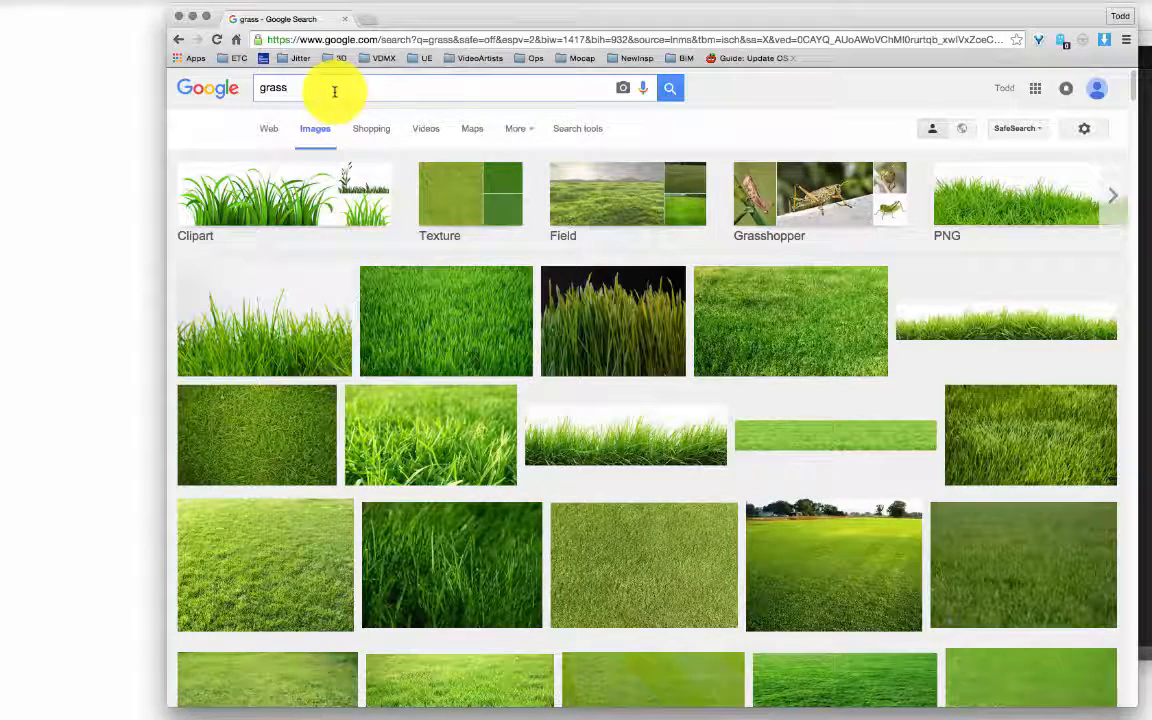
Step: Search for grass texture images and preview the first grass result
text(texture)
key(Return)
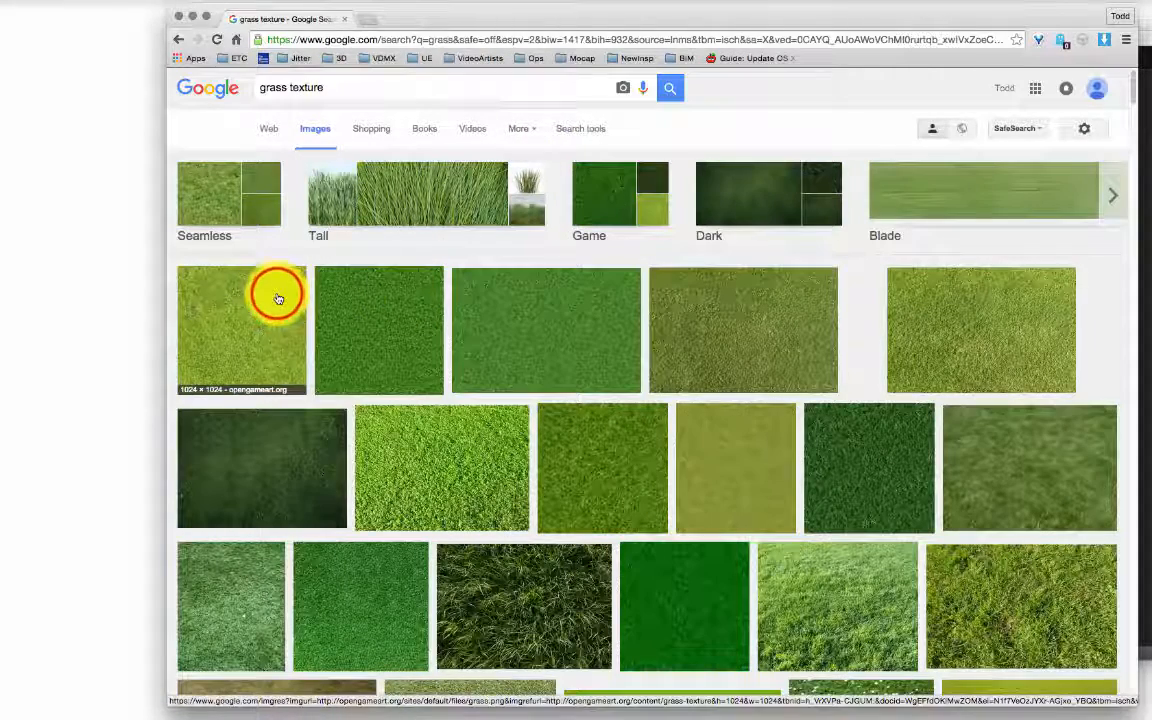
click(278, 298)
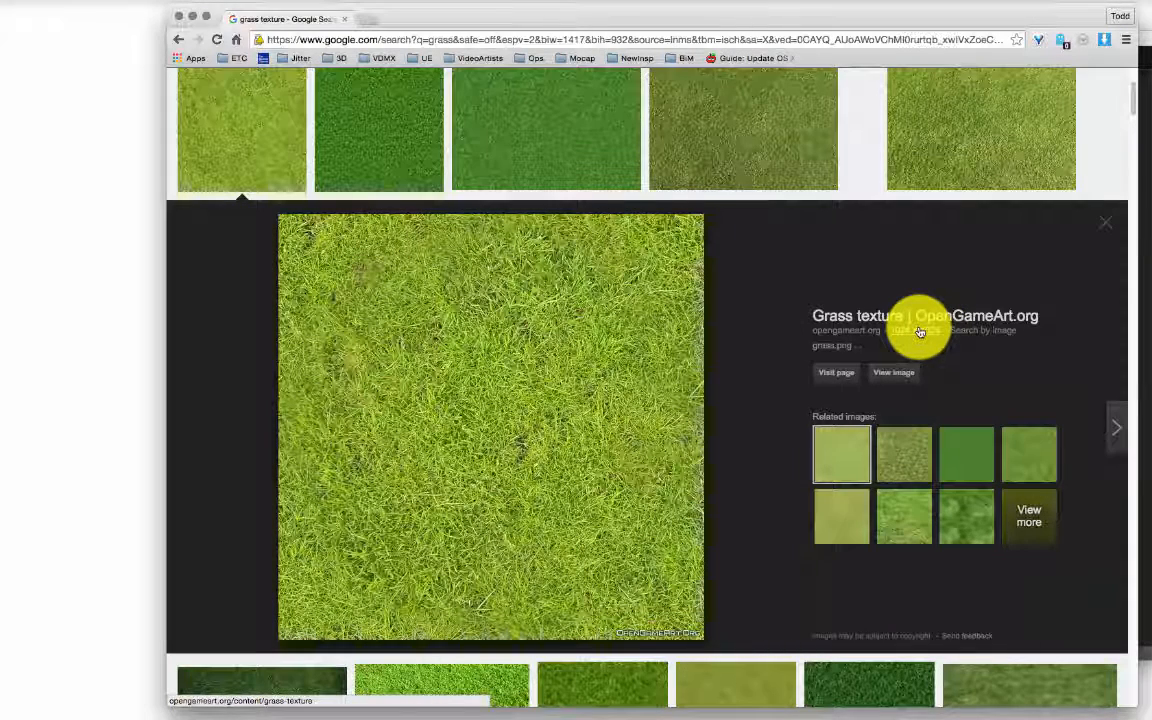
right_click(540, 305)
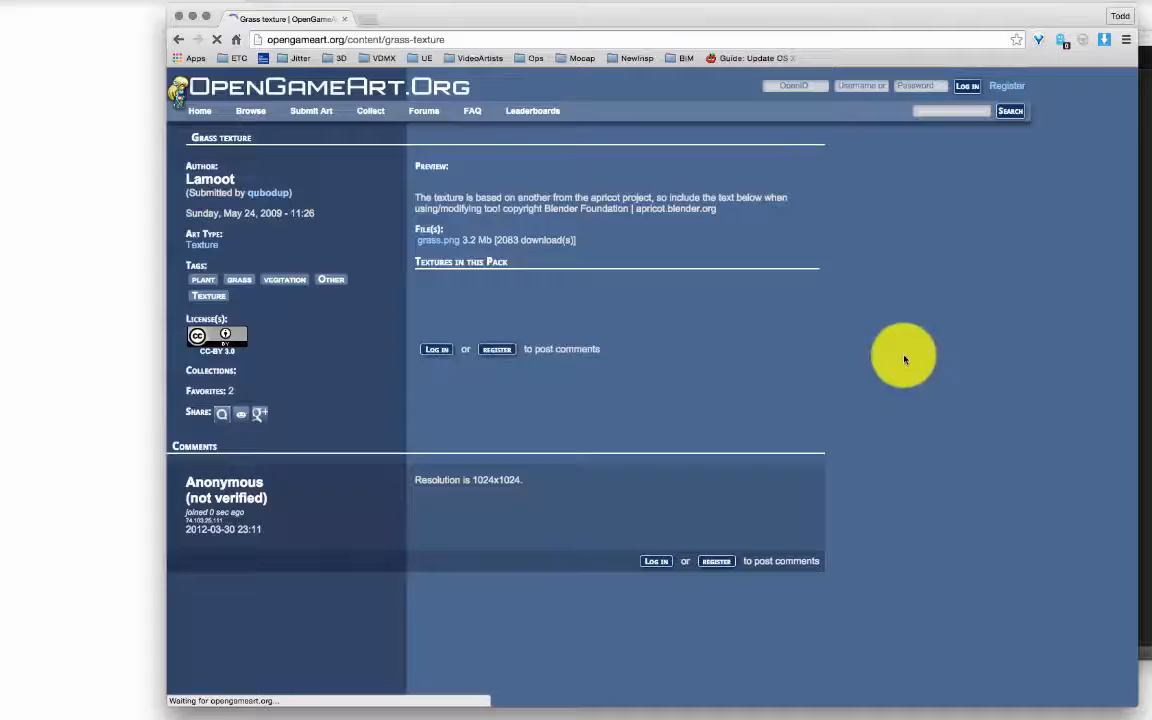
click(178, 39)
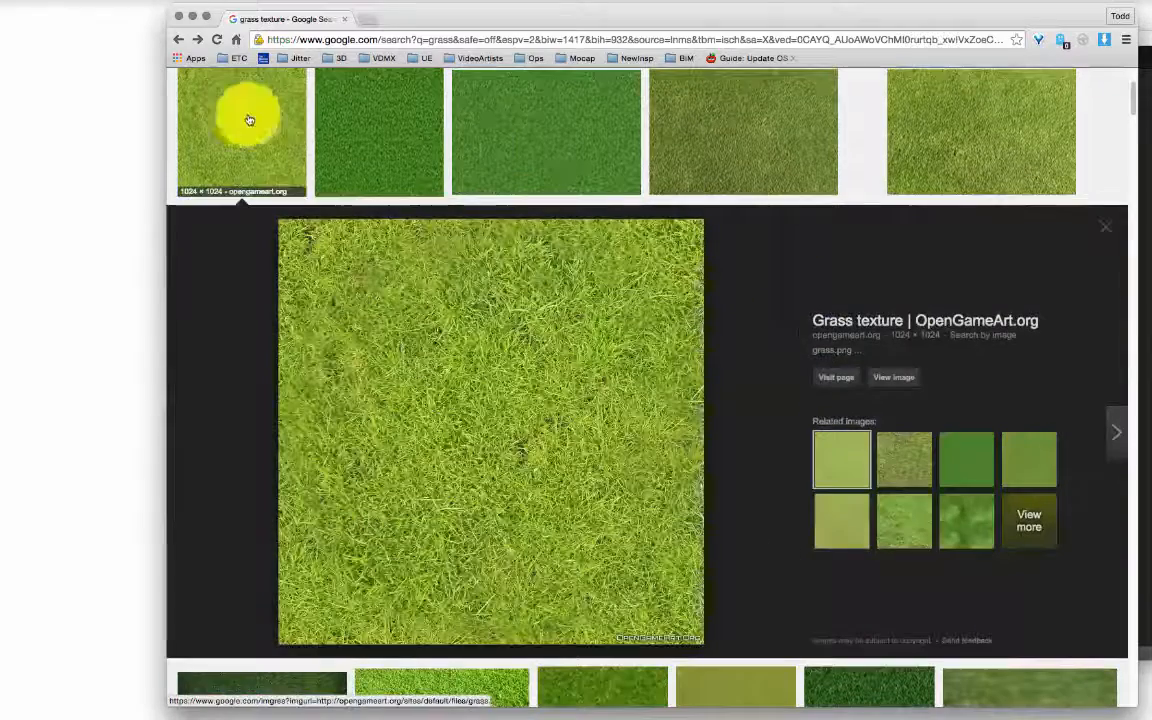
Step: Open the full-size 1024×1024 grass.png and move the browser down to reveal the notes
click(897, 378)
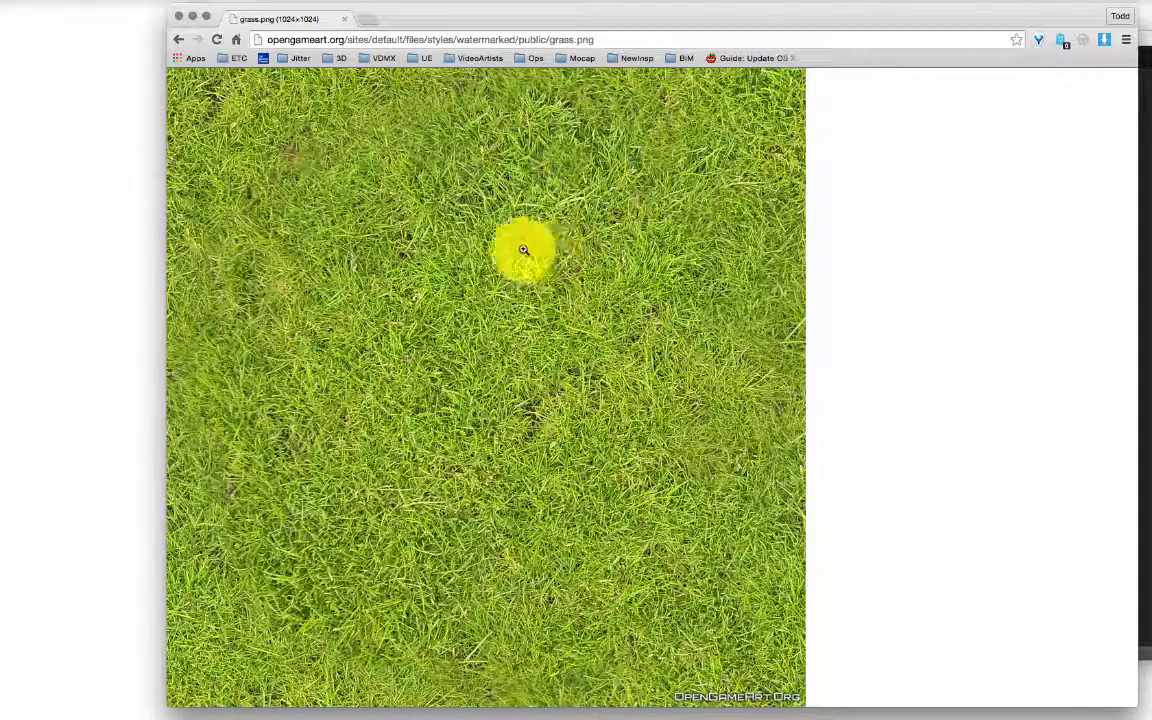
click(742, 14)
drag(742, 10, 755, 398)
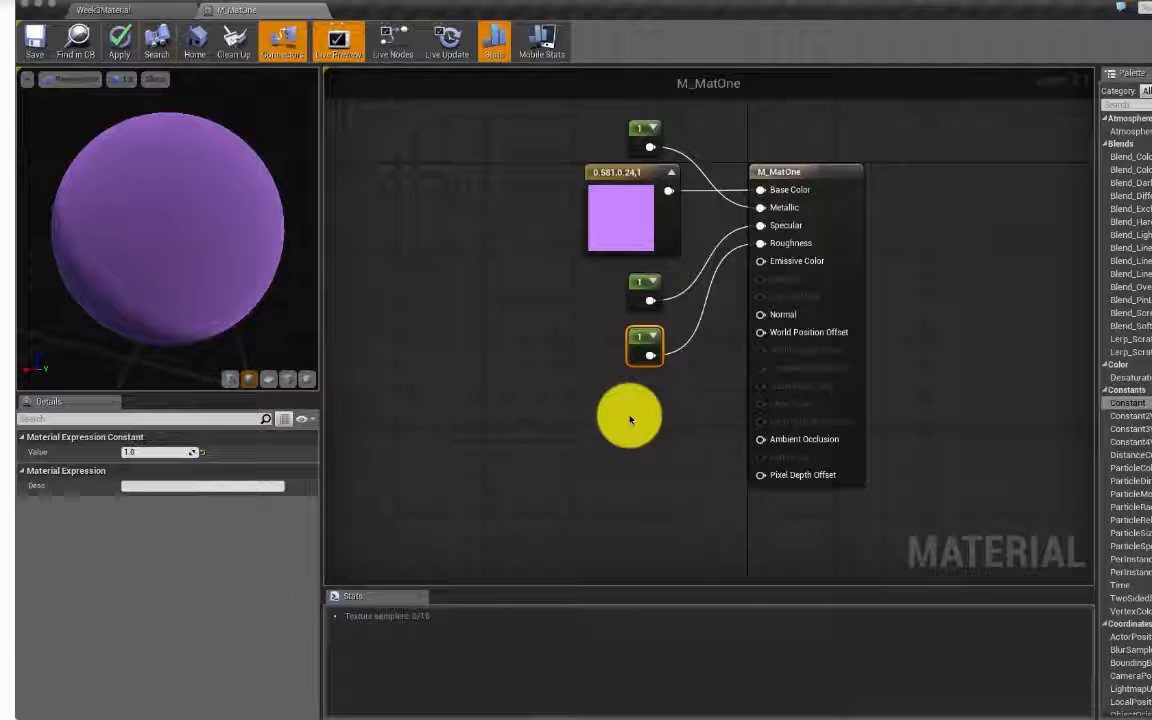
Step: Reveal M_MatOne.uasset in Finder from the Content Browser's Show in Explorer option
click(132, 12)
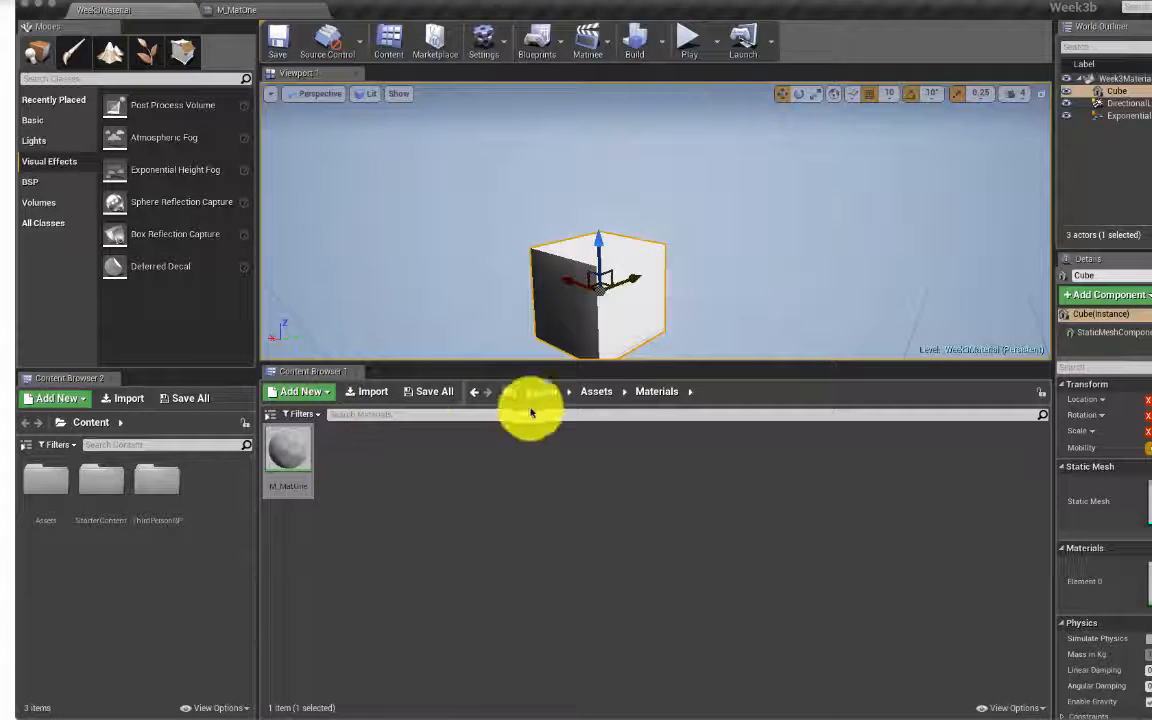
click(269, 443)
right_click(285, 443)
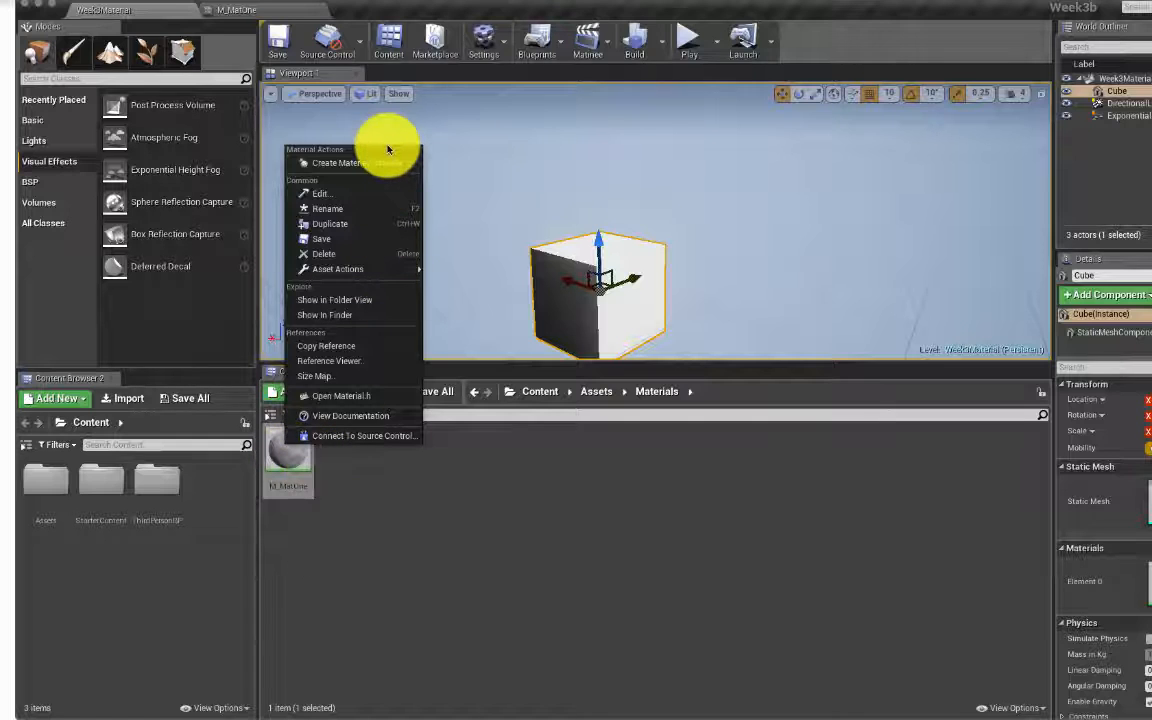
click(361, 316)
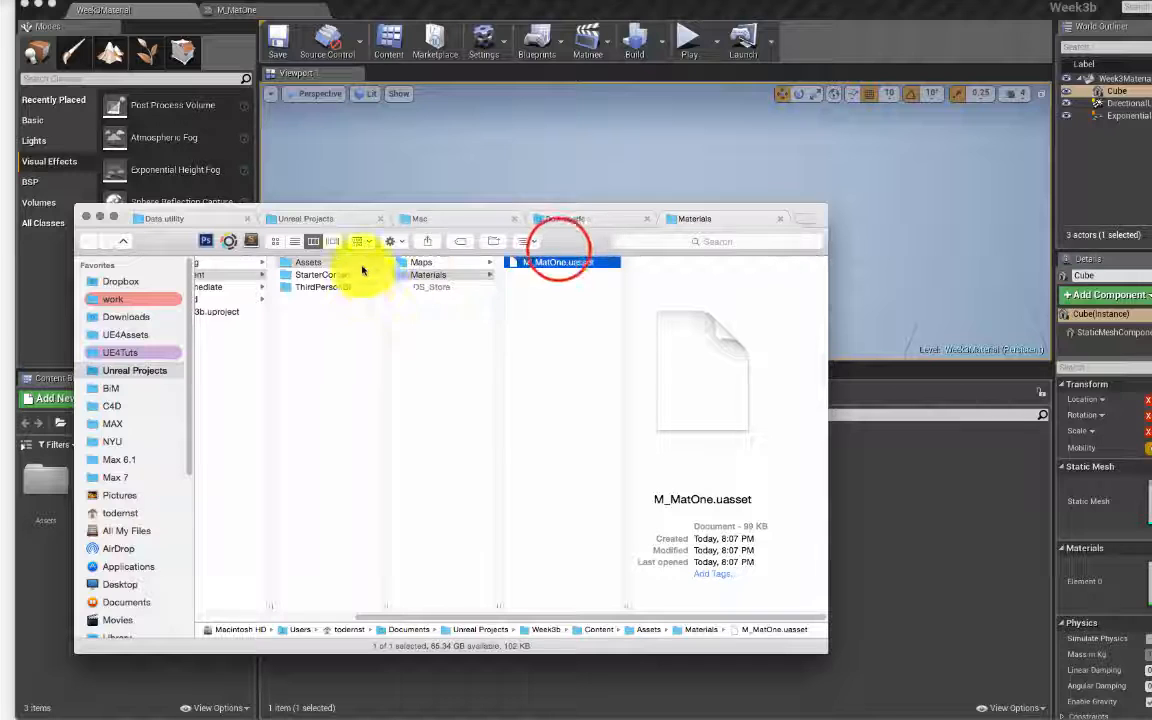
Step: Navigate Finder to the Unreal Projects > Week3b project folder
drag(550, 242, 673, 240)
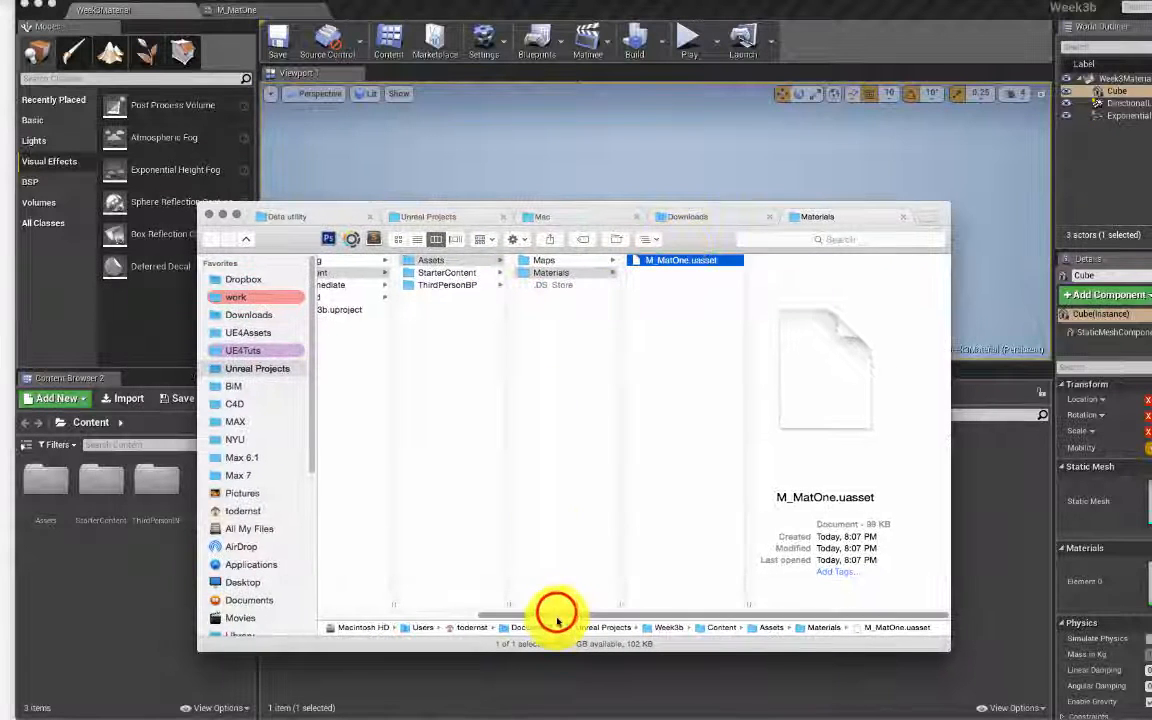
drag(558, 616, 455, 607)
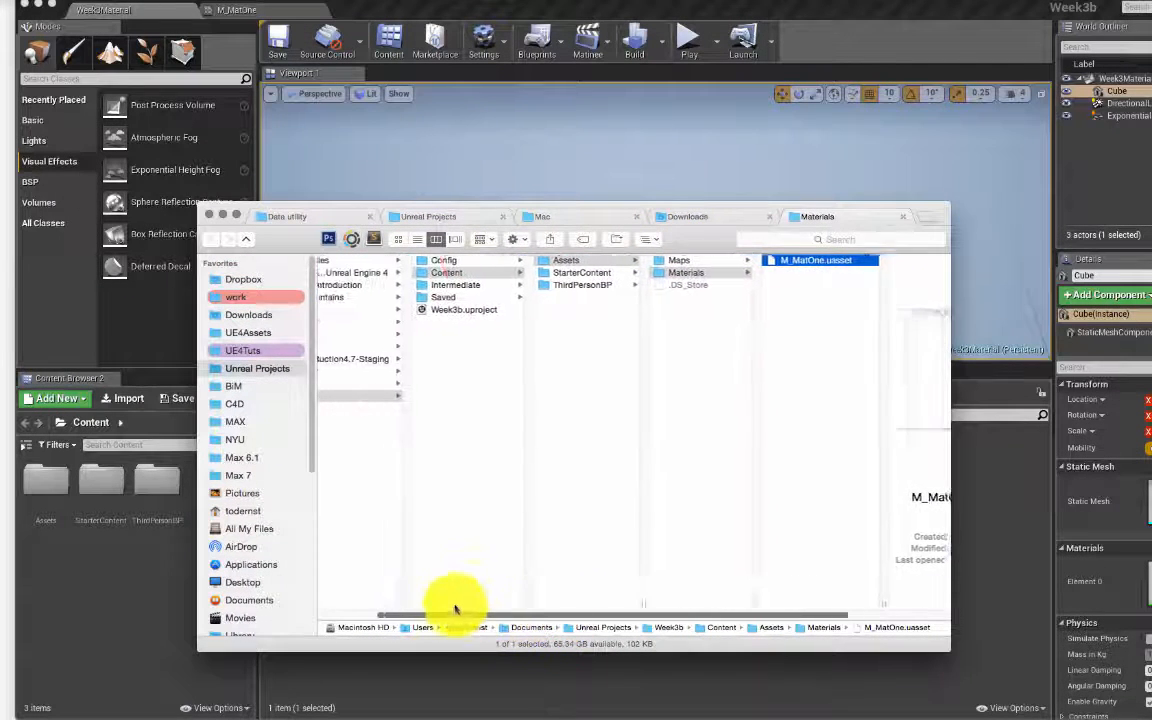
click(497, 261)
click(500, 273)
click(508, 309)
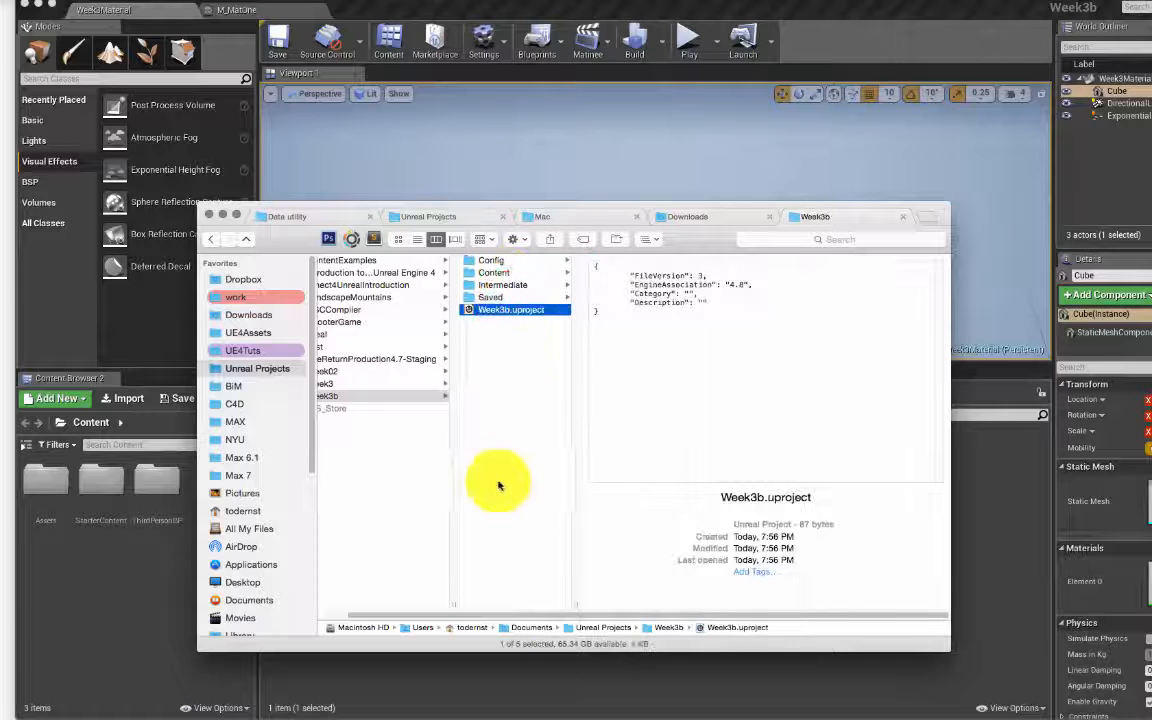
drag(527, 612, 447, 609)
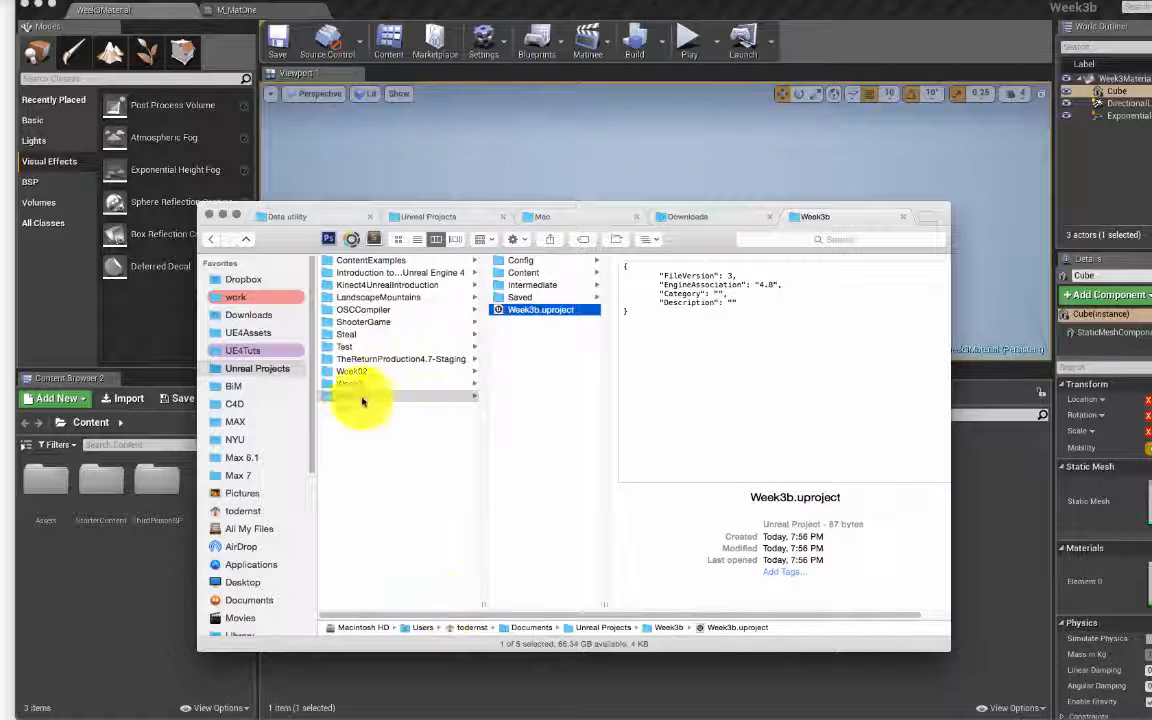
click(522, 342)
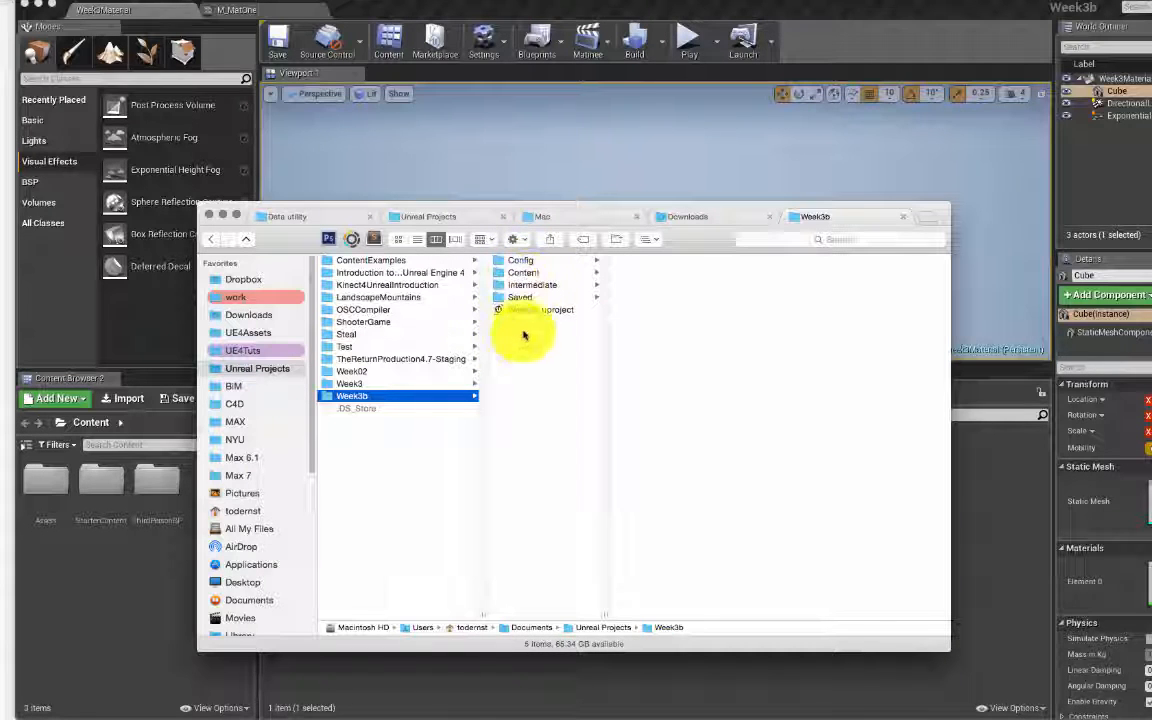
Step: Create a new folder named Imports inside Week3b
right_click(524, 350)
click(550, 354)
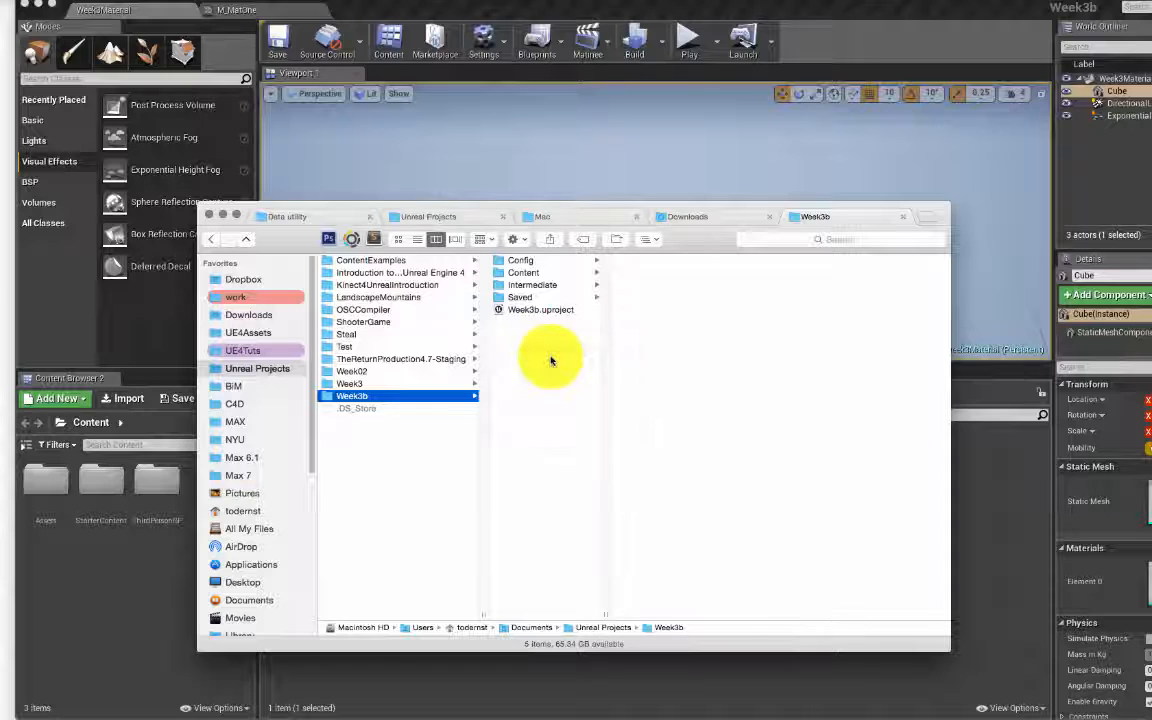
text(un)
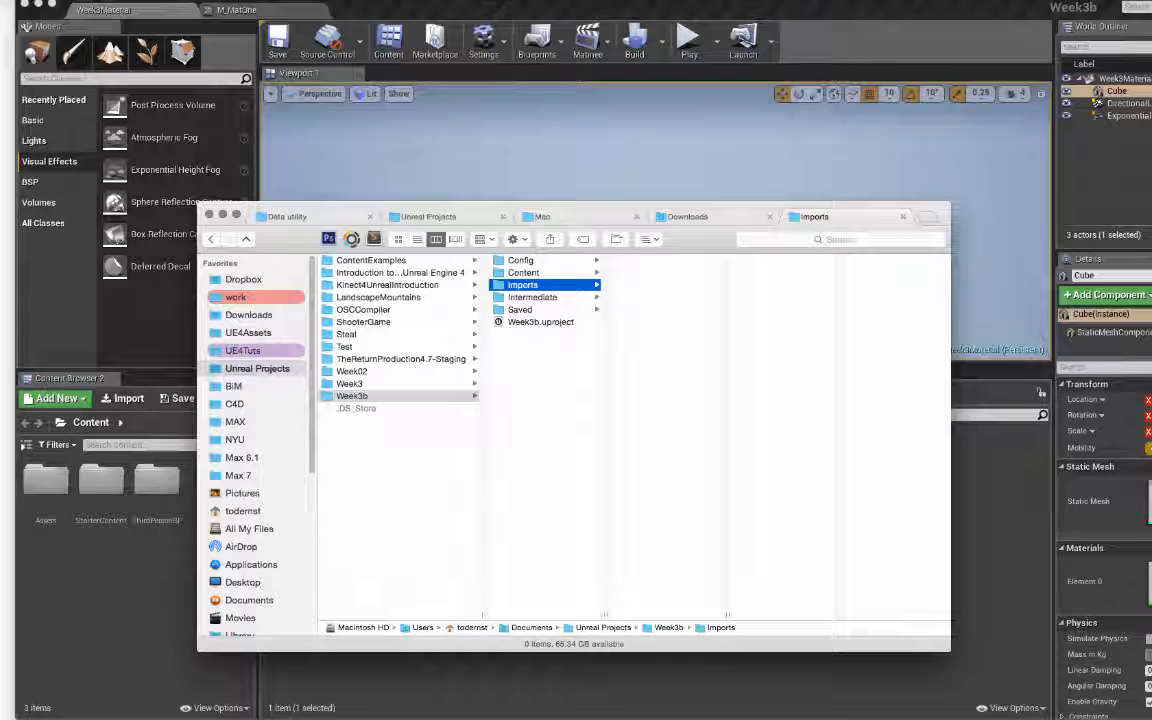
click(706, 218)
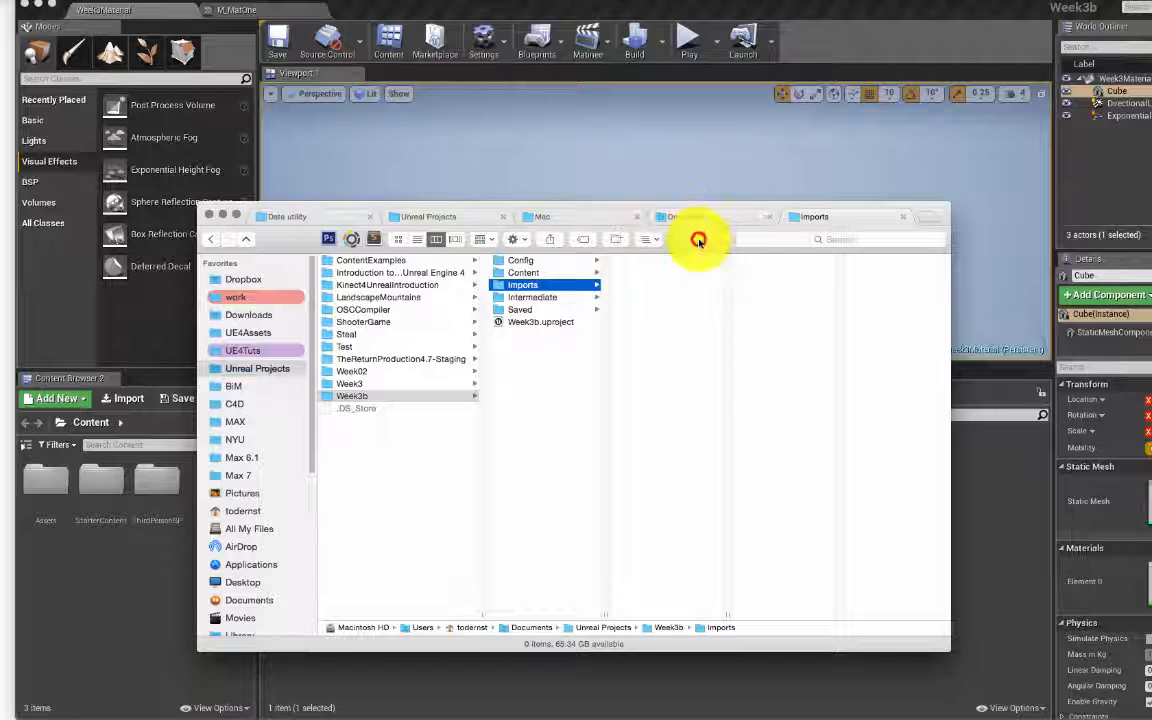
drag(698, 240, 1010, 322)
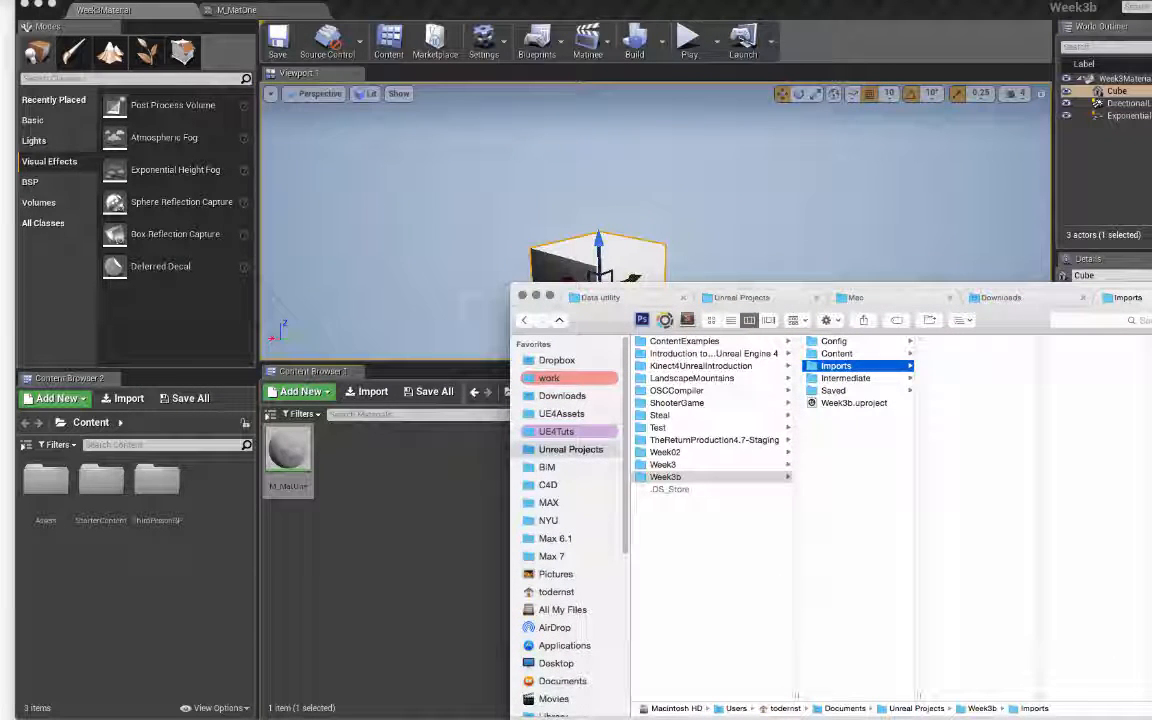
Step: Drag the grass image from Chrome into Finder's Week3b/Imports folder
key(super+Tab)
click(897, 401)
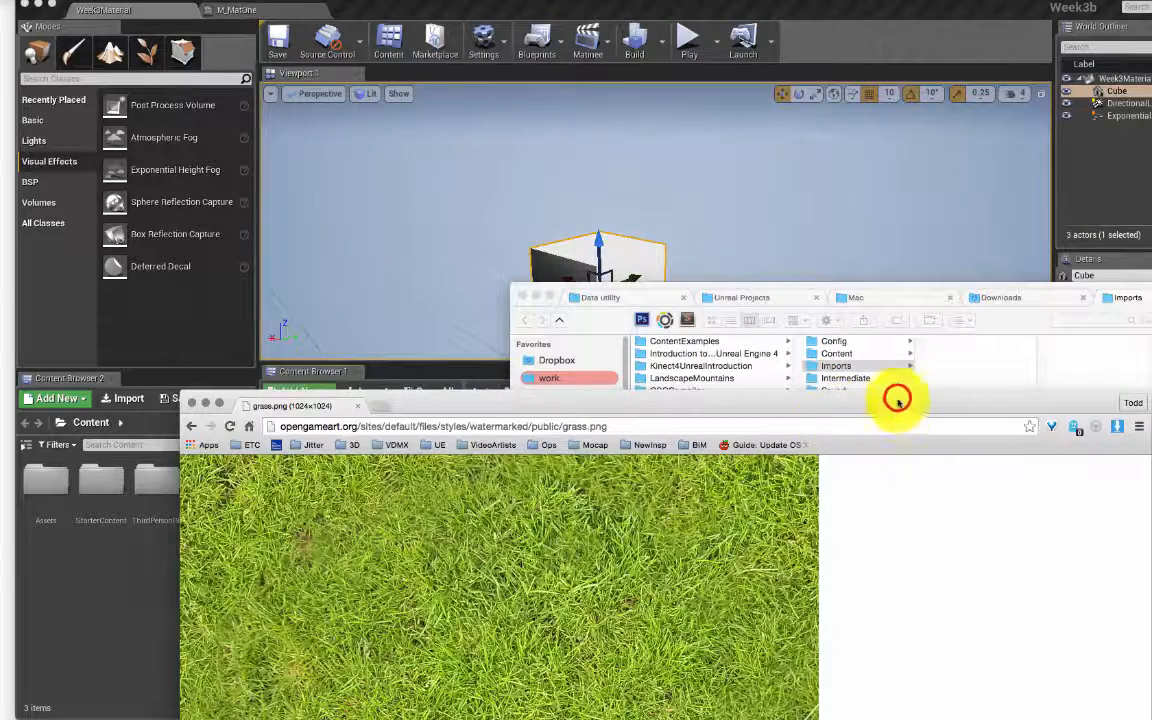
drag(897, 401, 943, 523)
drag(595, 580, 992, 406)
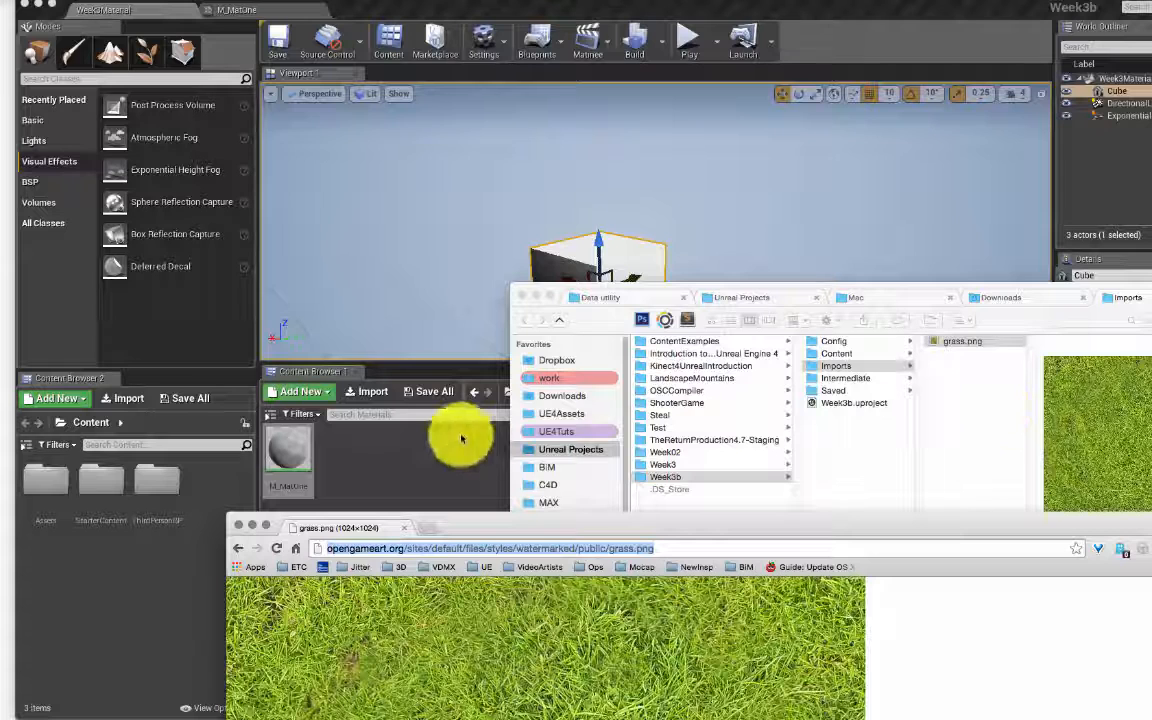
Step: Return to Unreal and go up to the Assets folder in the Content Browser
click(965, 434)
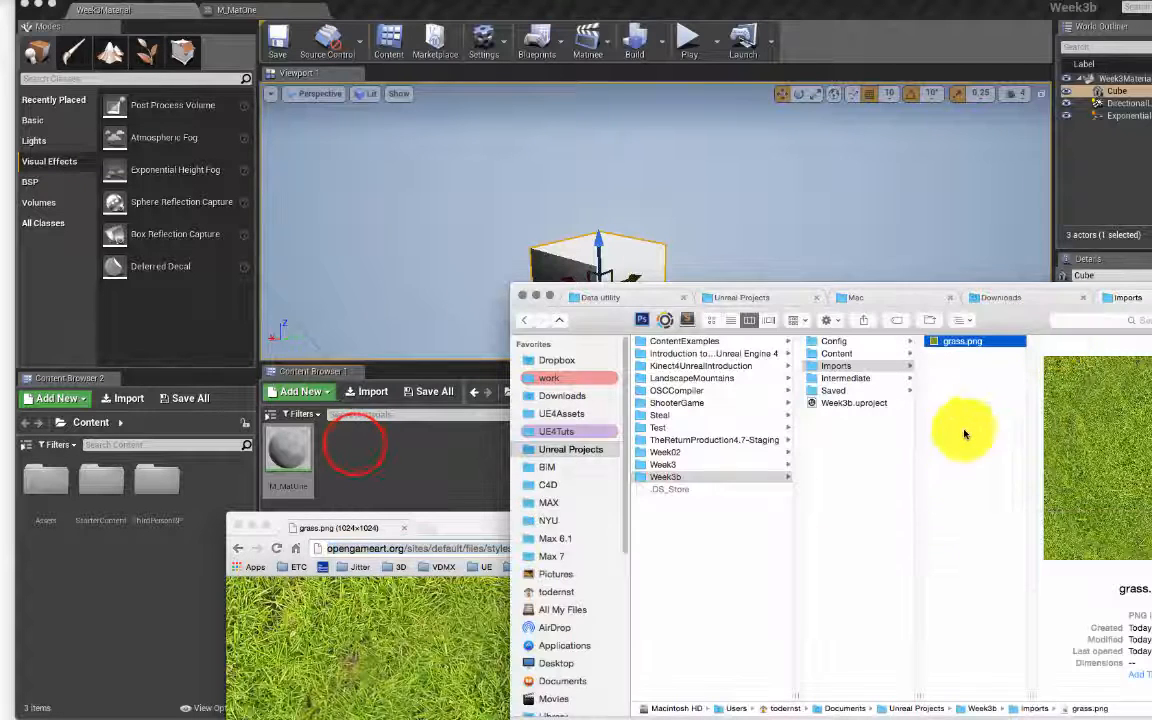
click(360, 442)
click(599, 391)
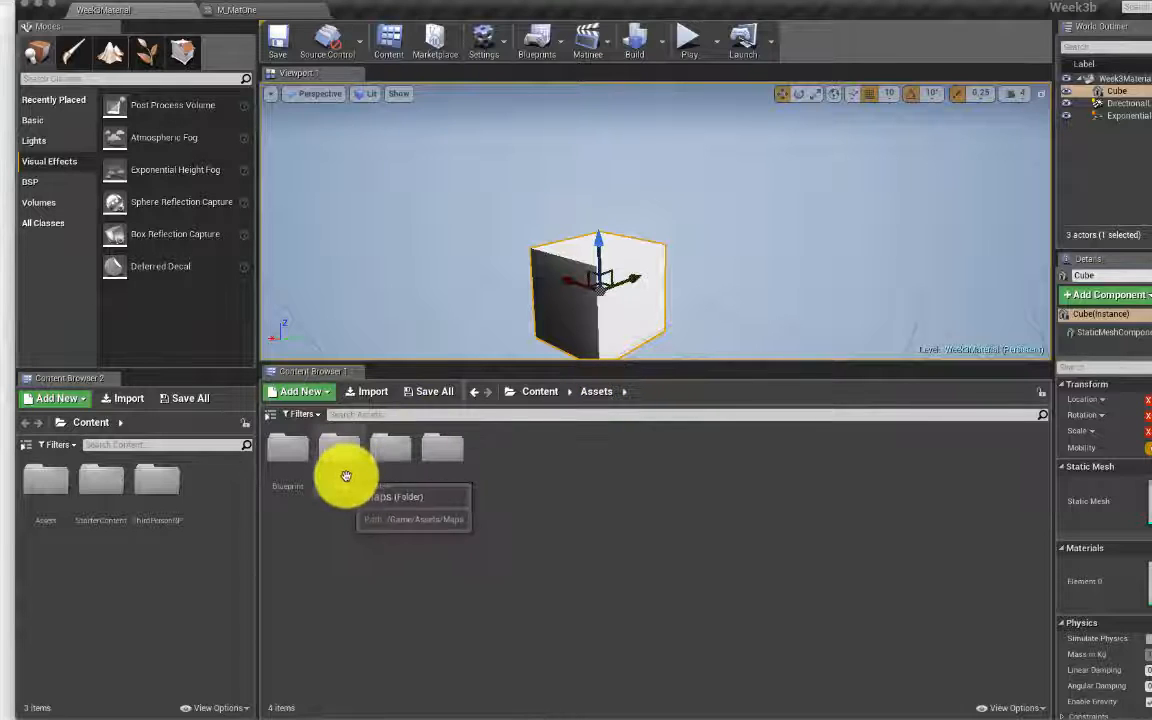
Step: Open Assets > Textures and drag grass.png from Finder into it to import it
click(440, 452)
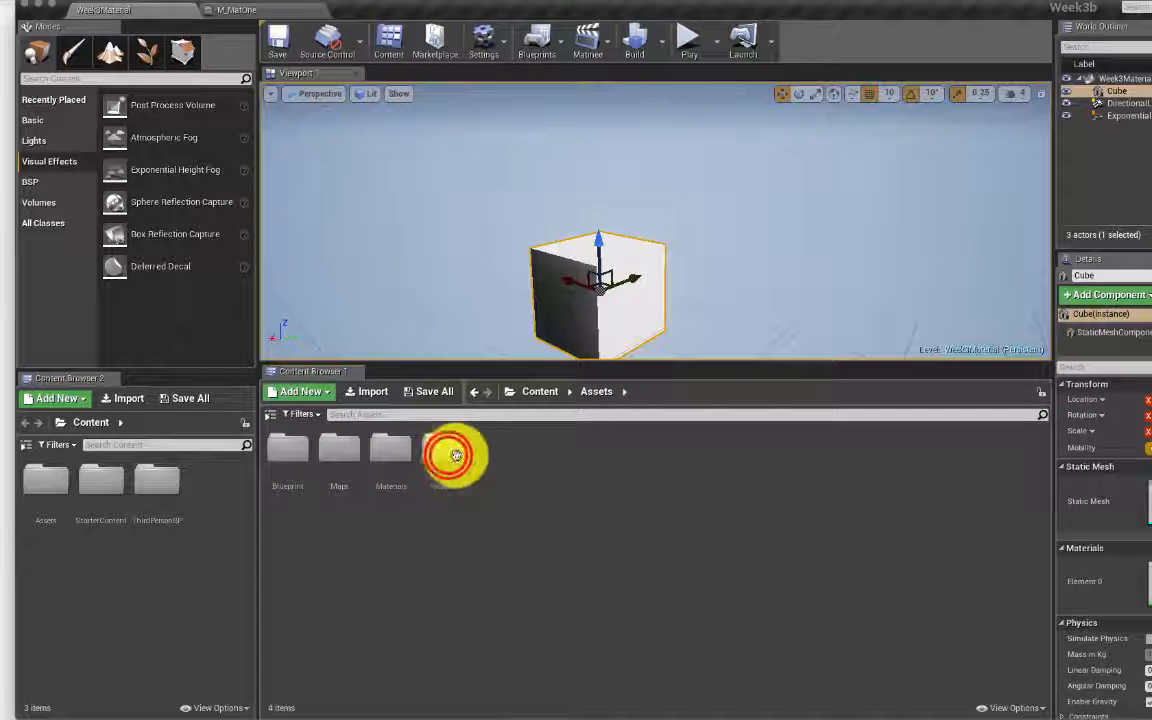
double_click(452, 455)
key(super+Tab)
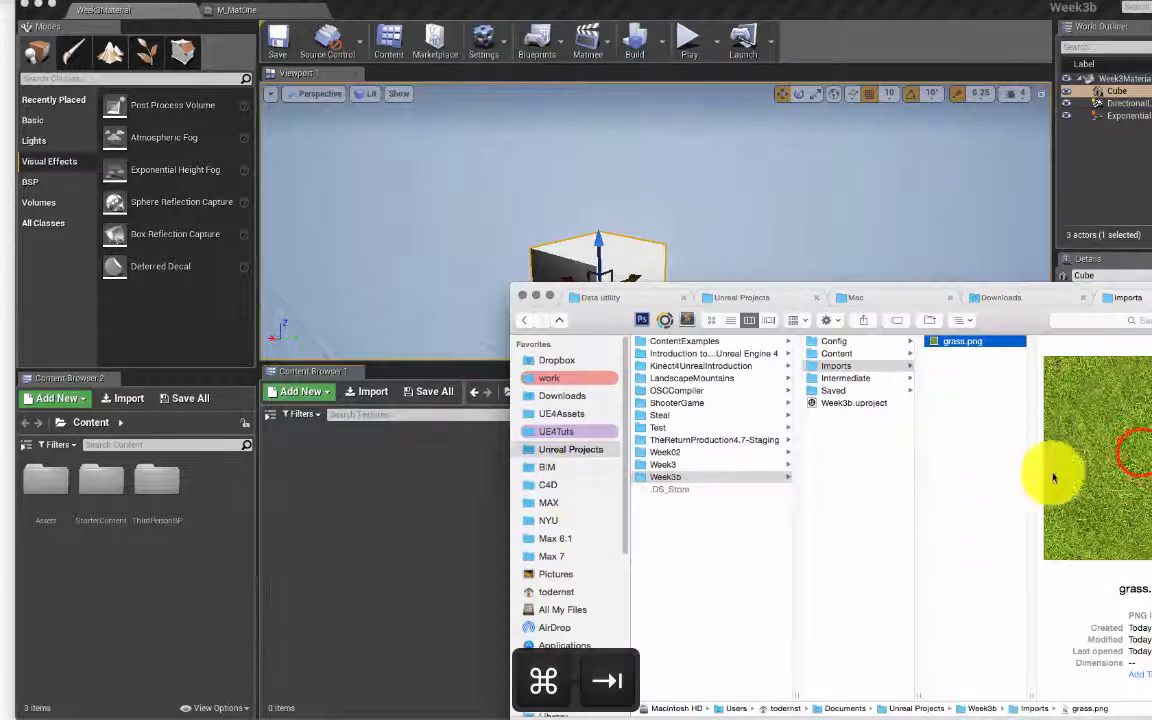
drag(1111, 452, 518, 515)
key(super+Tab)
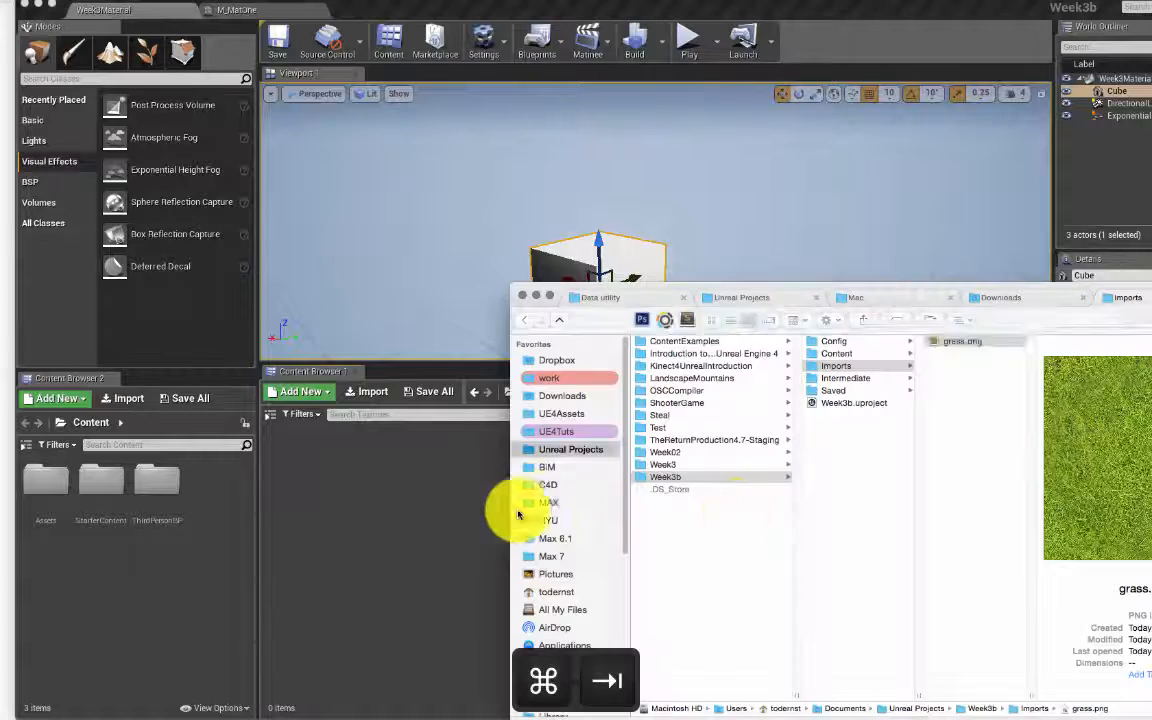
drag(960, 340, 617, 563)
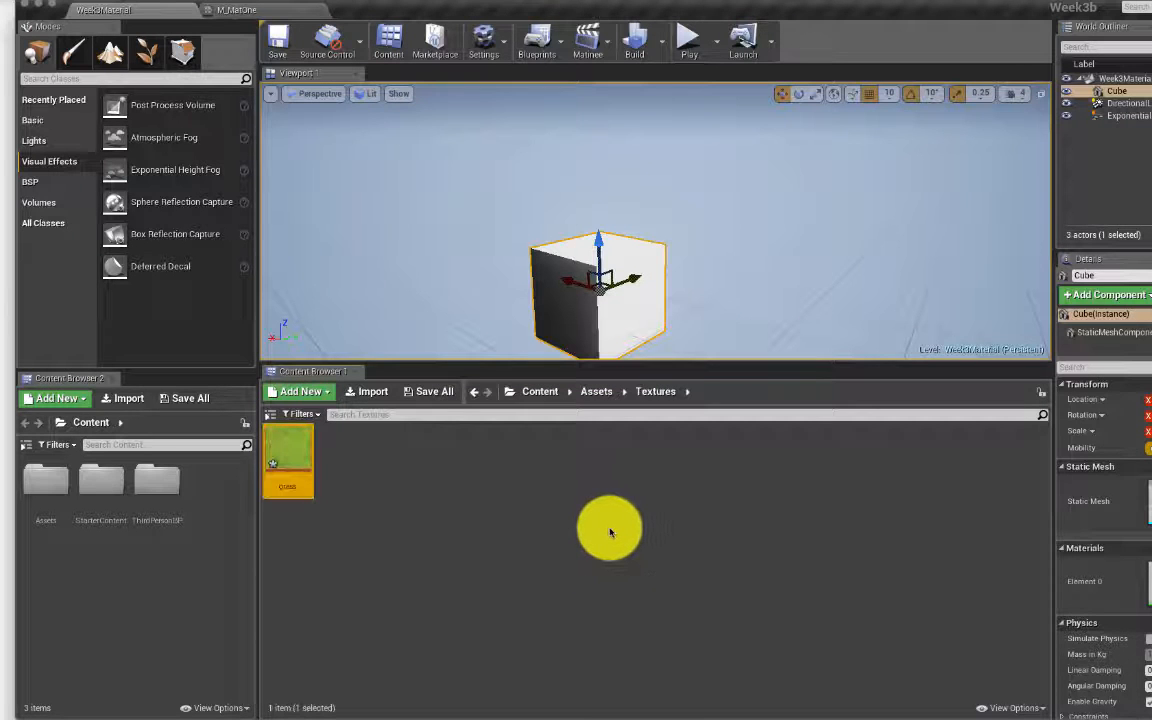
Step: Save the grass texture, view its 1024×1024 image in the texture editor, then return to M_MatOne
mouse_move(280, 468)
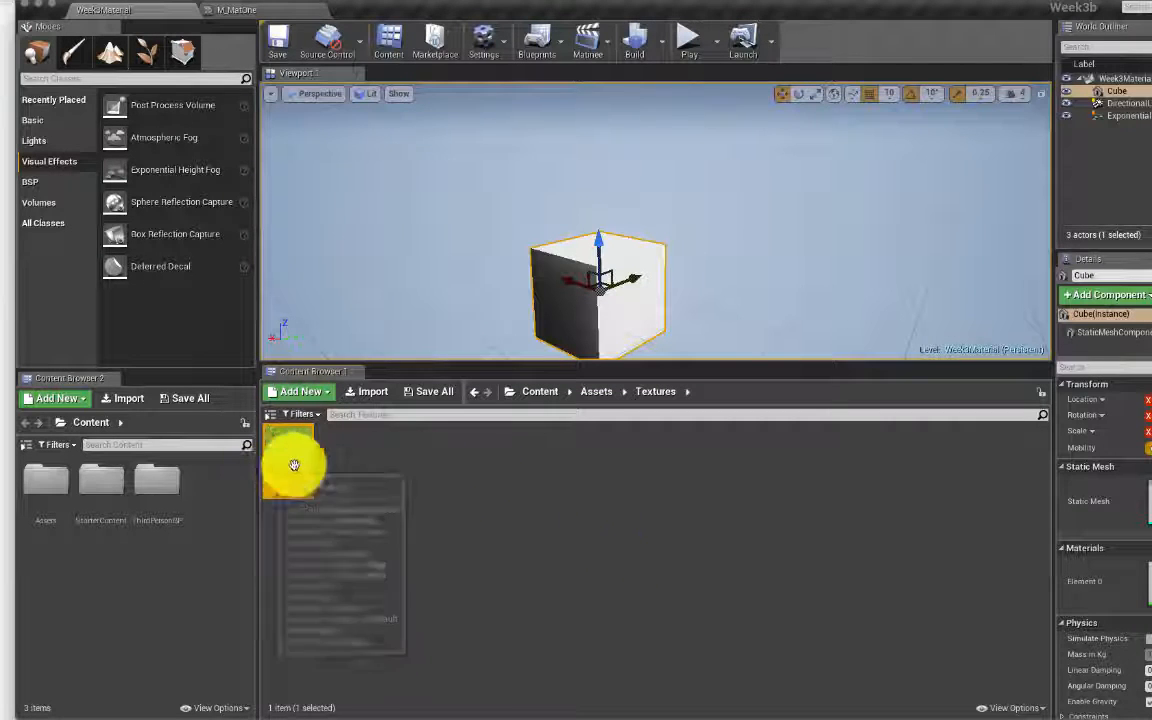
key(super+s)
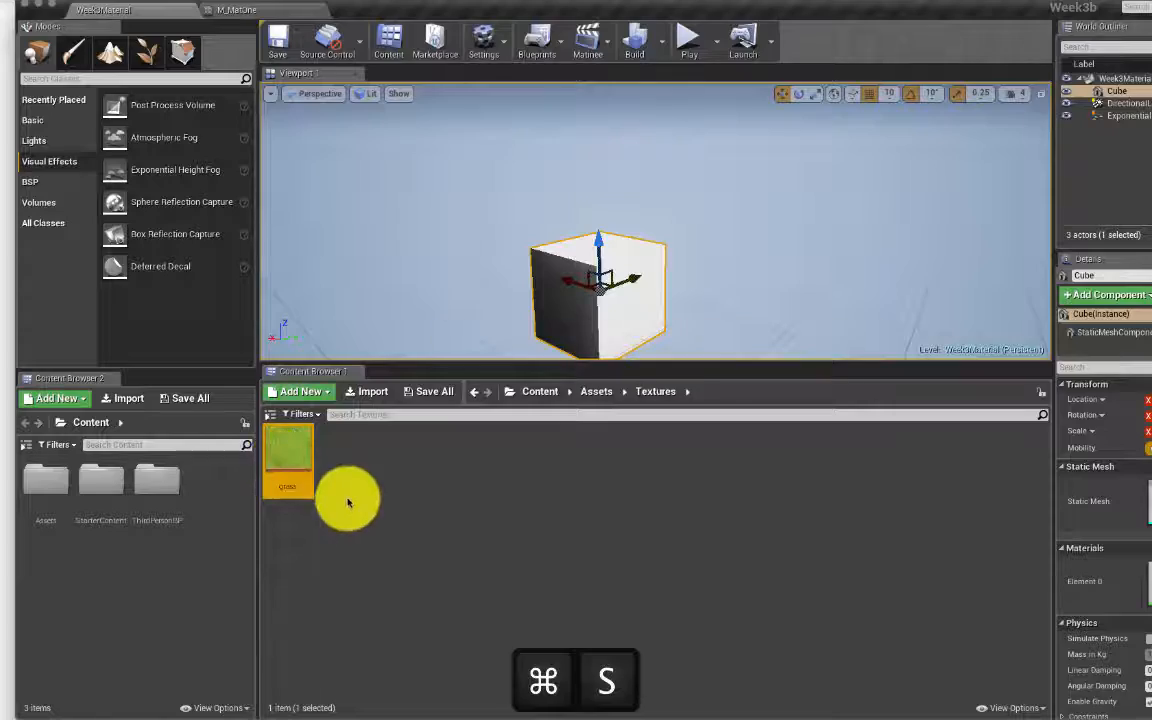
double_click(278, 437)
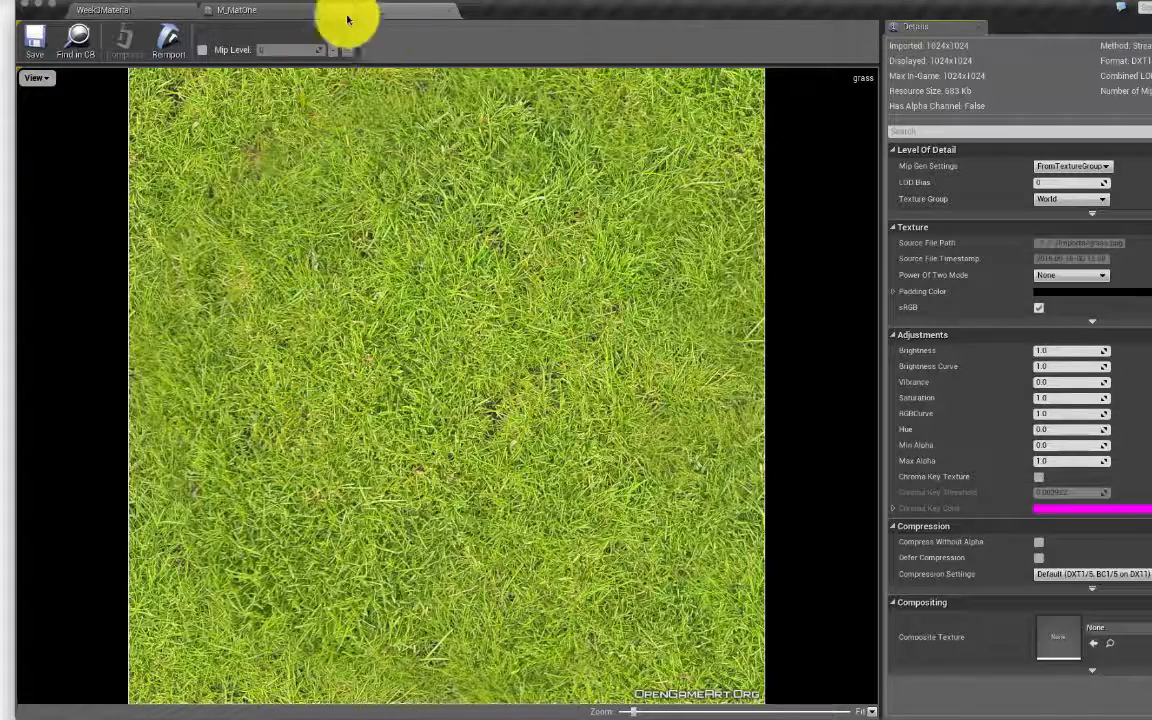
click(274, 12)
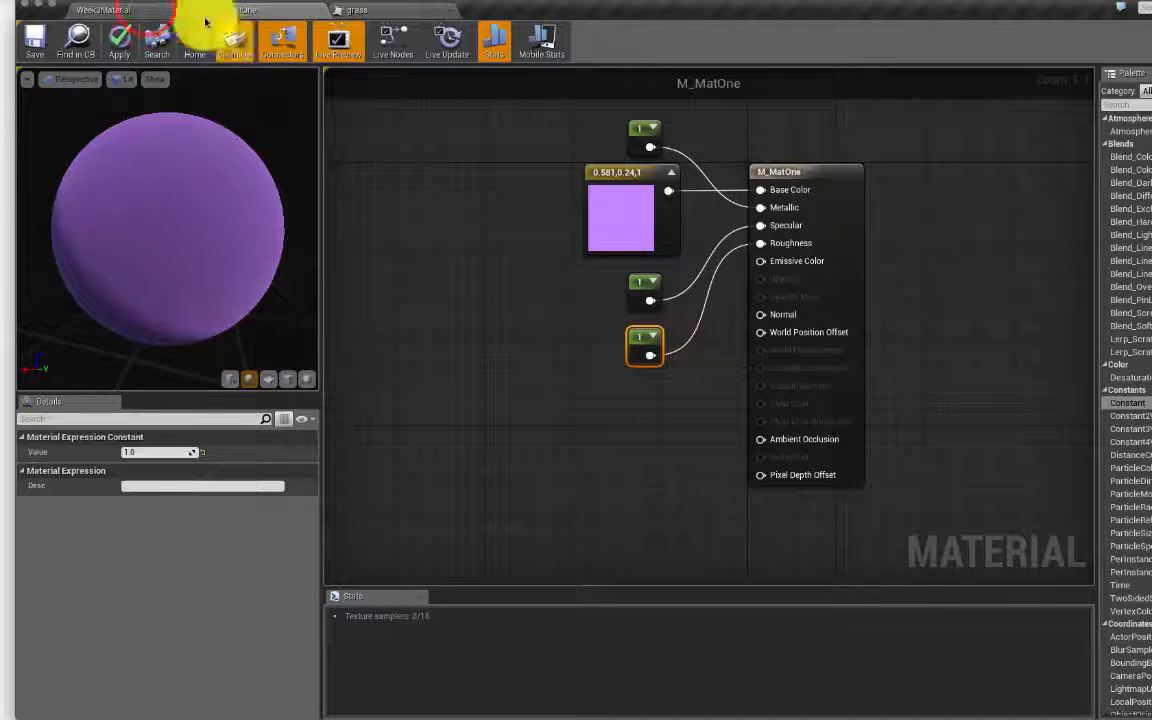
Step: Select the grass texture and place a grass Texture Sample node in the M_MatOne graph
click(145, 9)
click(284, 440)
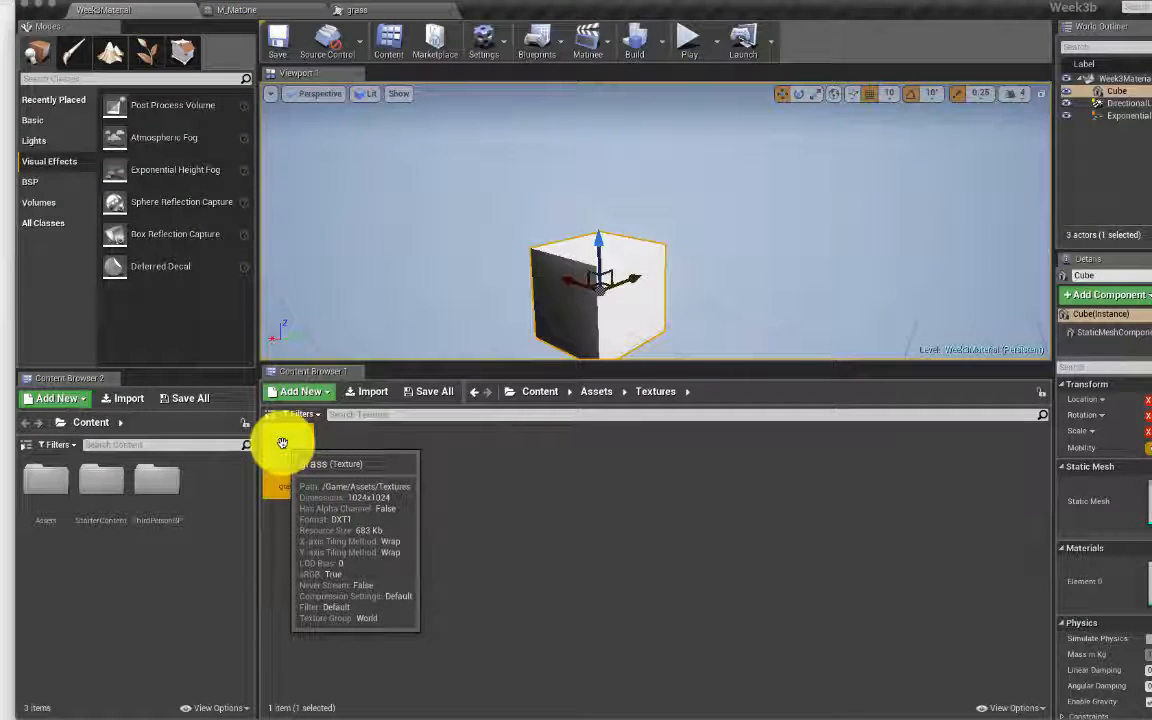
click(268, 13)
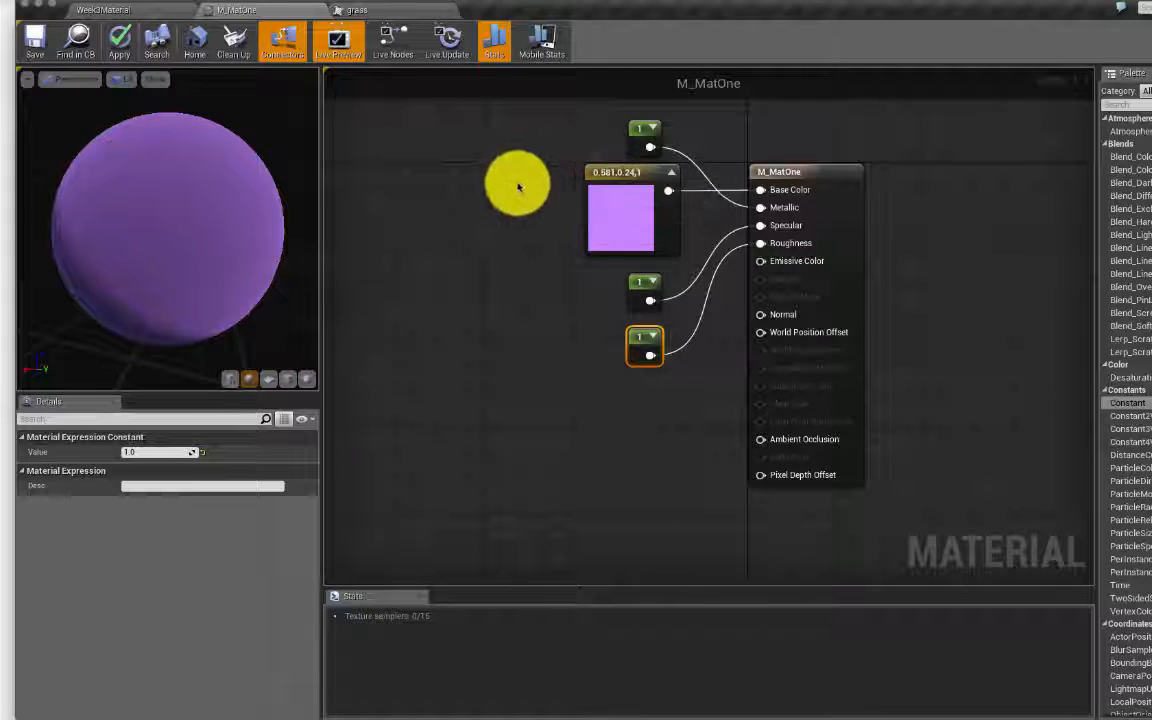
click(466, 170)
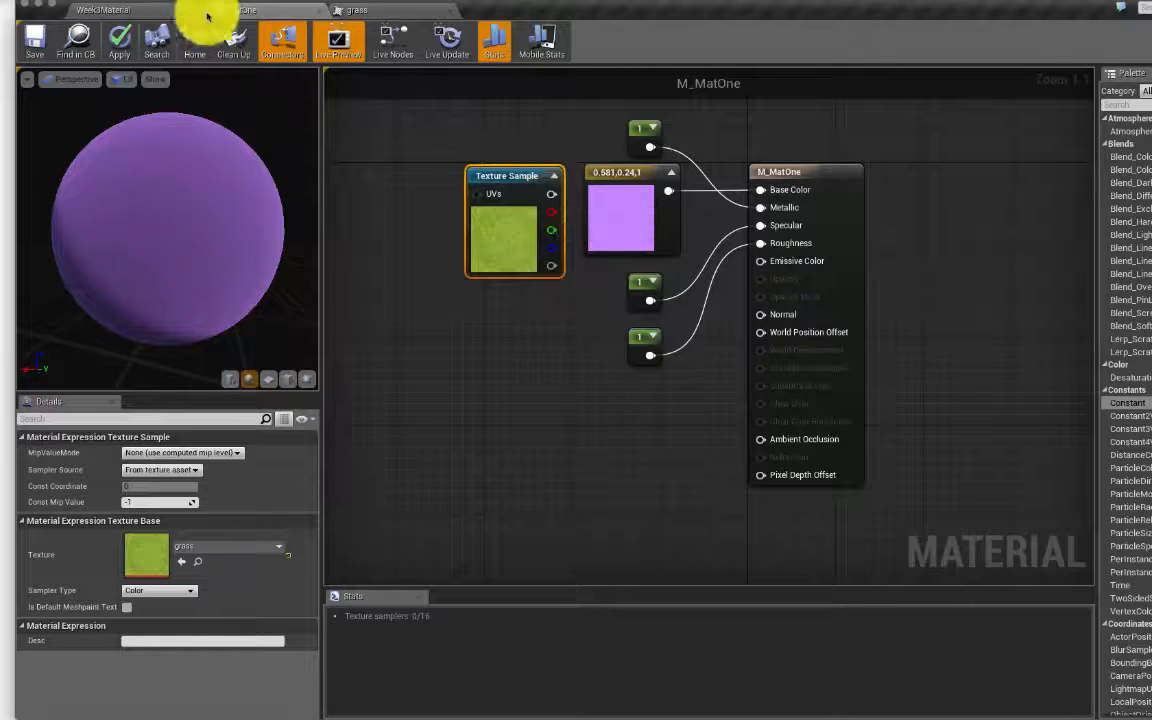
Step: Add a second grass Texture Sample node and position it below the first
drag(258, 12, 526, 83)
drag(283, 456, 652, 200)
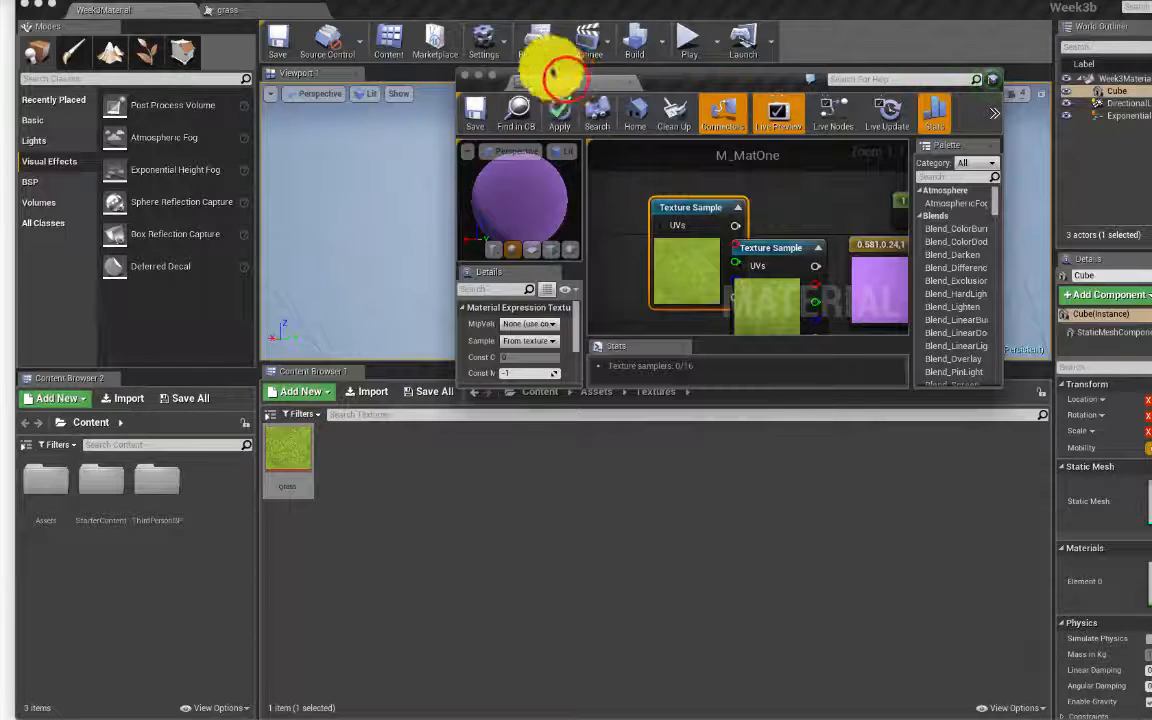
drag(545, 76, 497, 12)
drag(535, 181, 464, 339)
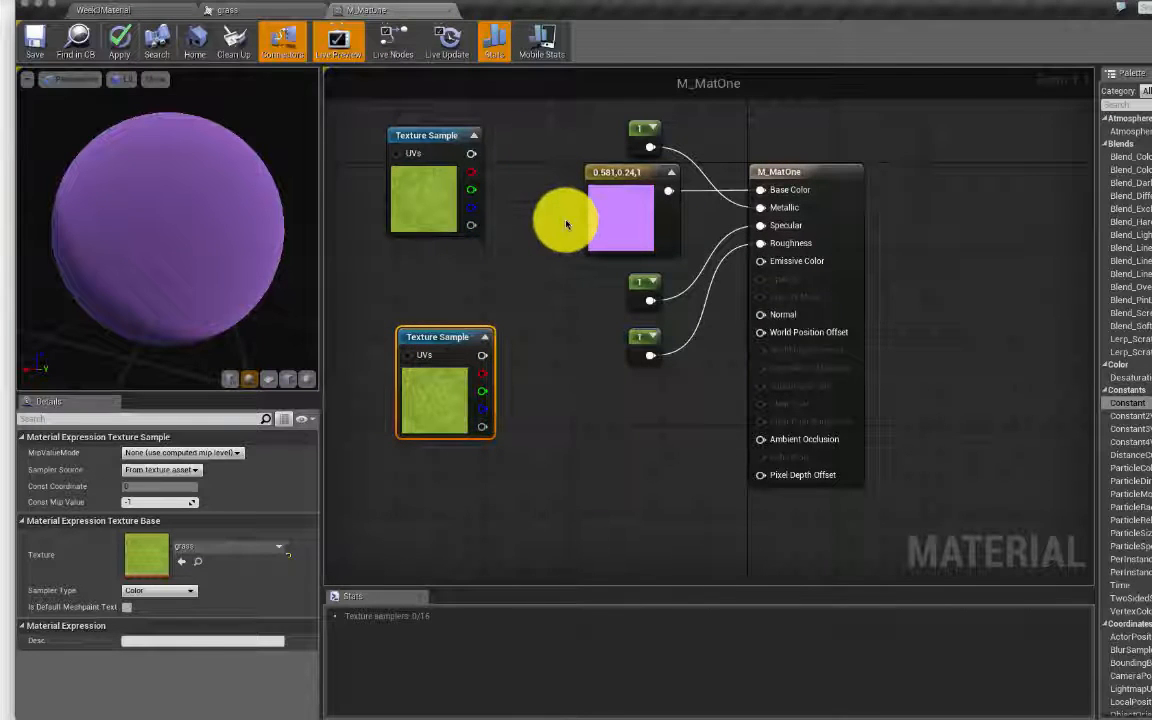
Step: Break the purple colour's link to Base Color and wire a grass texture channel in
click(434, 147)
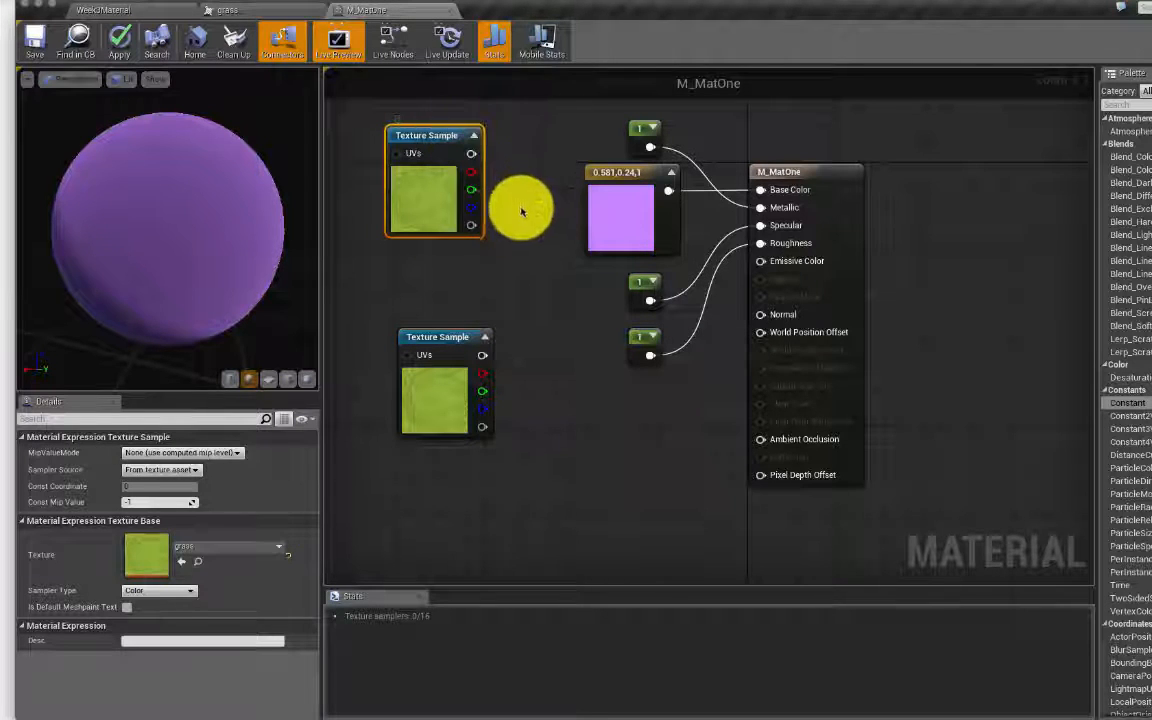
click(759, 186)
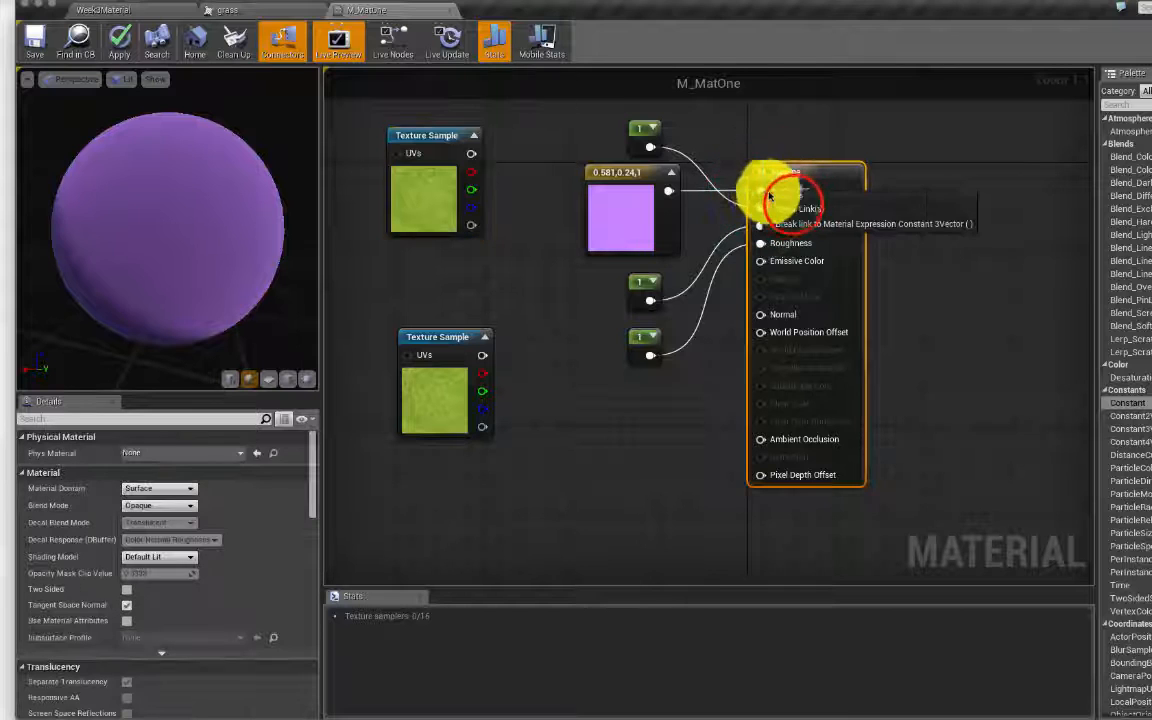
click(794, 208)
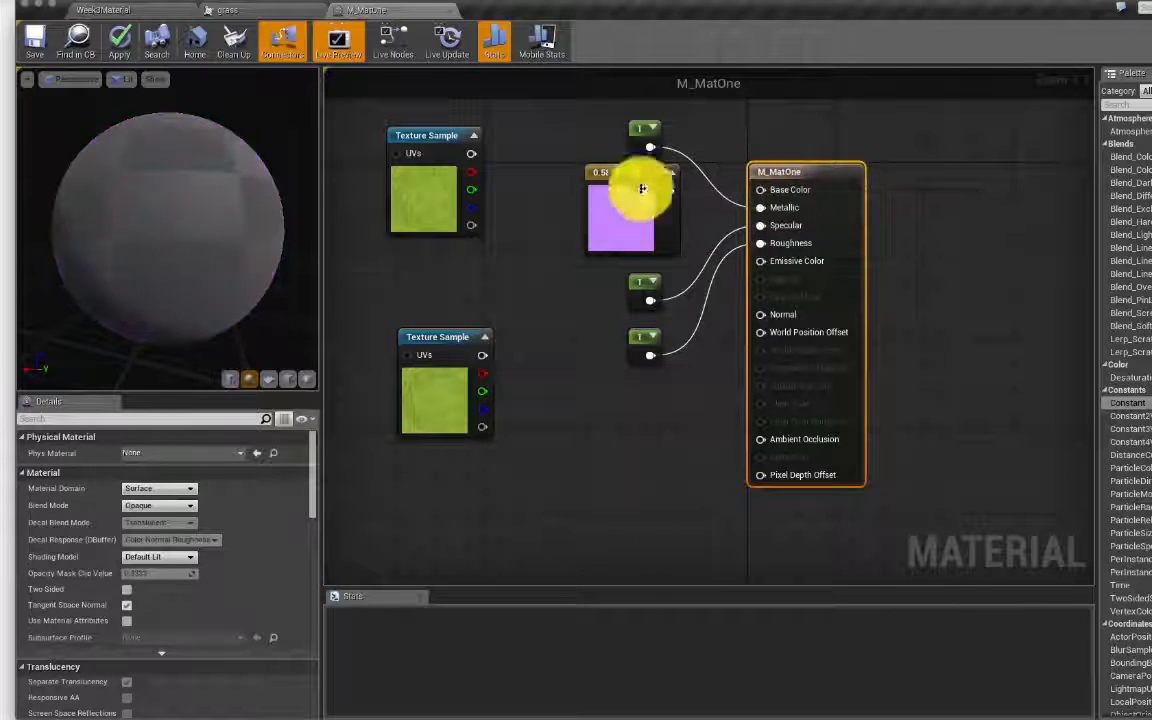
drag(470, 207, 769, 193)
drag(188, 156, 163, 155)
Step: Connect the grass texture's full RGB output to Base Color after trying single channels
mouse_move(114, 190)
mouse_down()
mouse_move(281, 187)
mouse_move(165, 163)
mouse_move(114, 186)
mouse_up()
drag(241, 240, 221, 213)
click(474, 193)
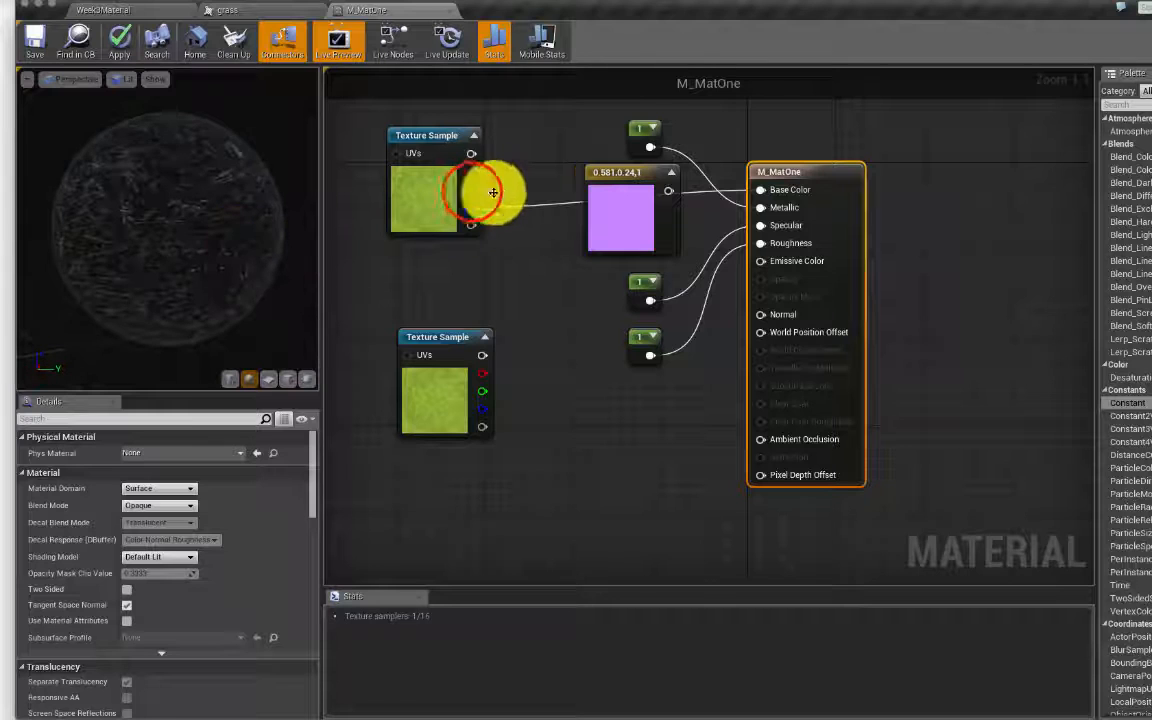
drag(474, 193, 766, 187)
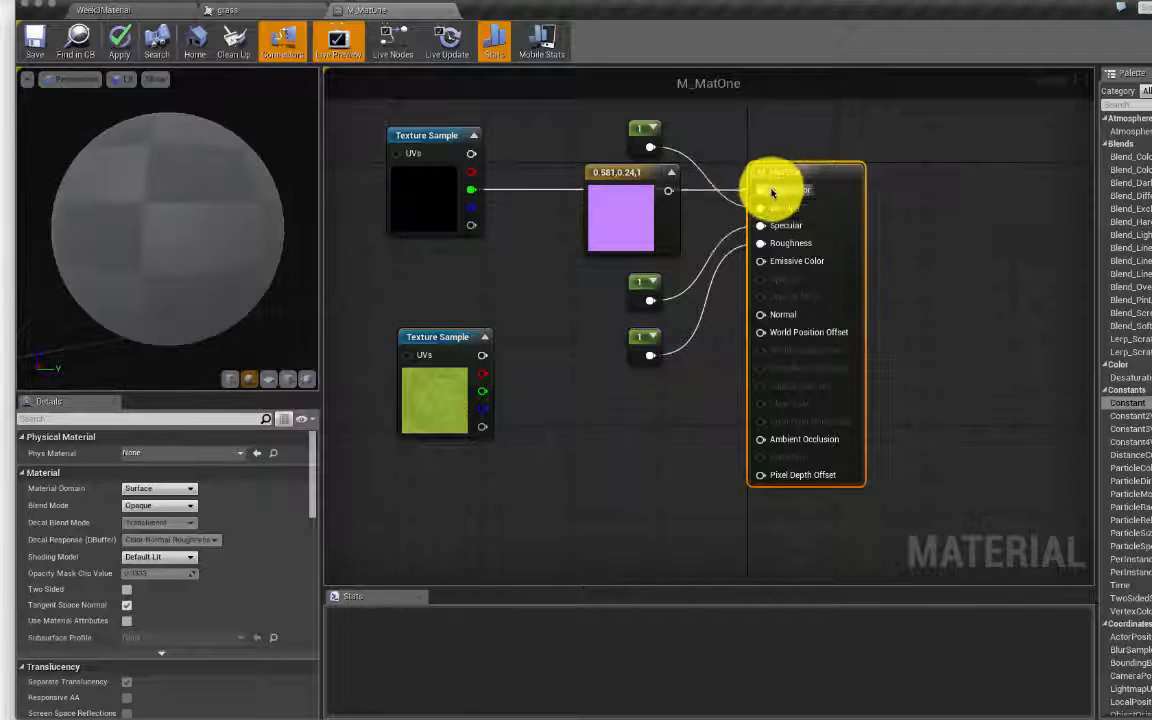
click(461, 172)
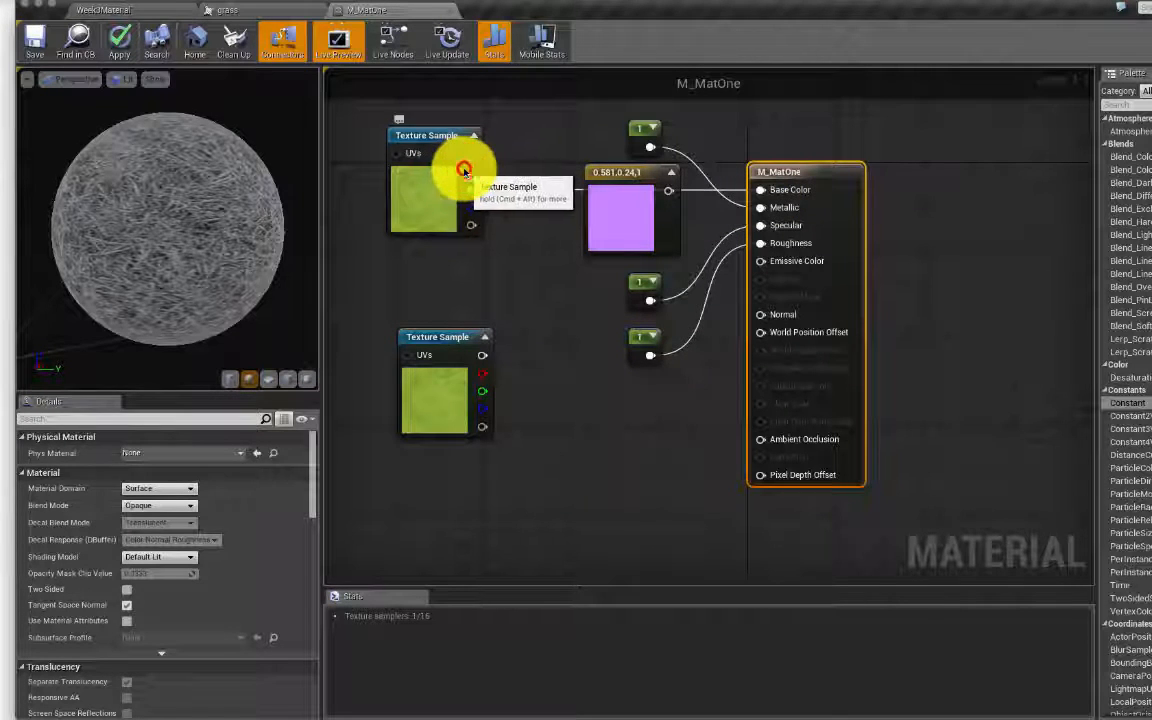
drag(463, 170, 766, 186)
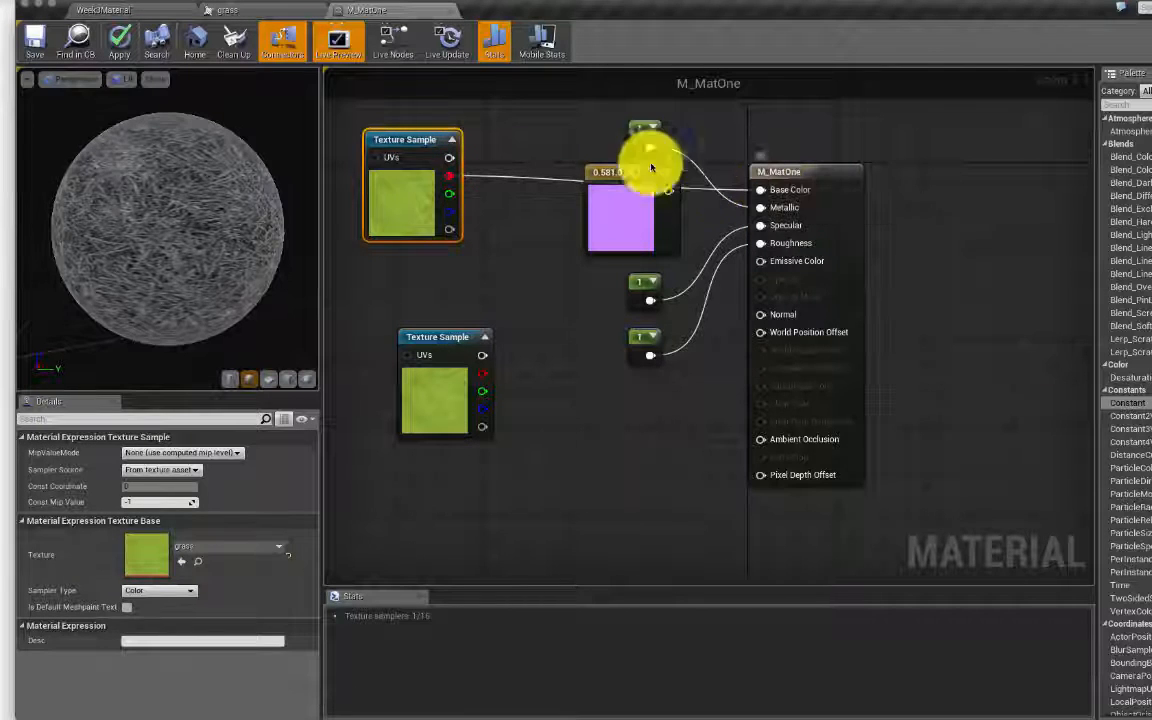
drag(450, 157, 784, 186)
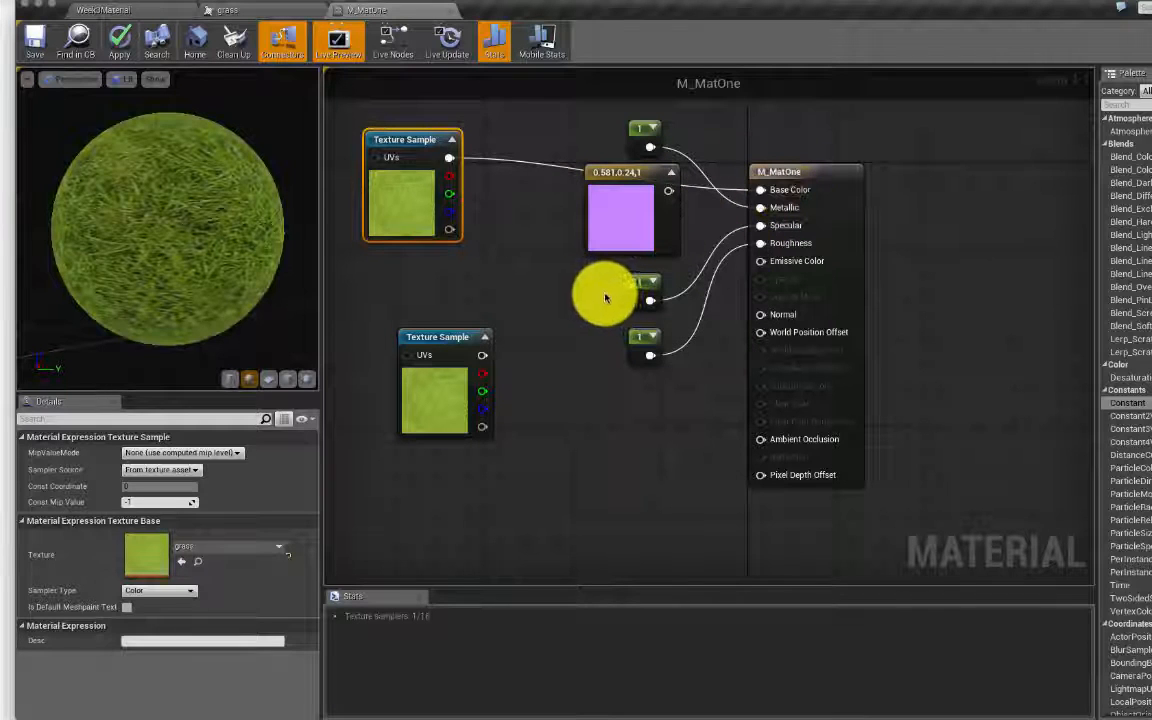
Step: Preview M_MatOne on a flat plane from several angles and save the material
click(289, 376)
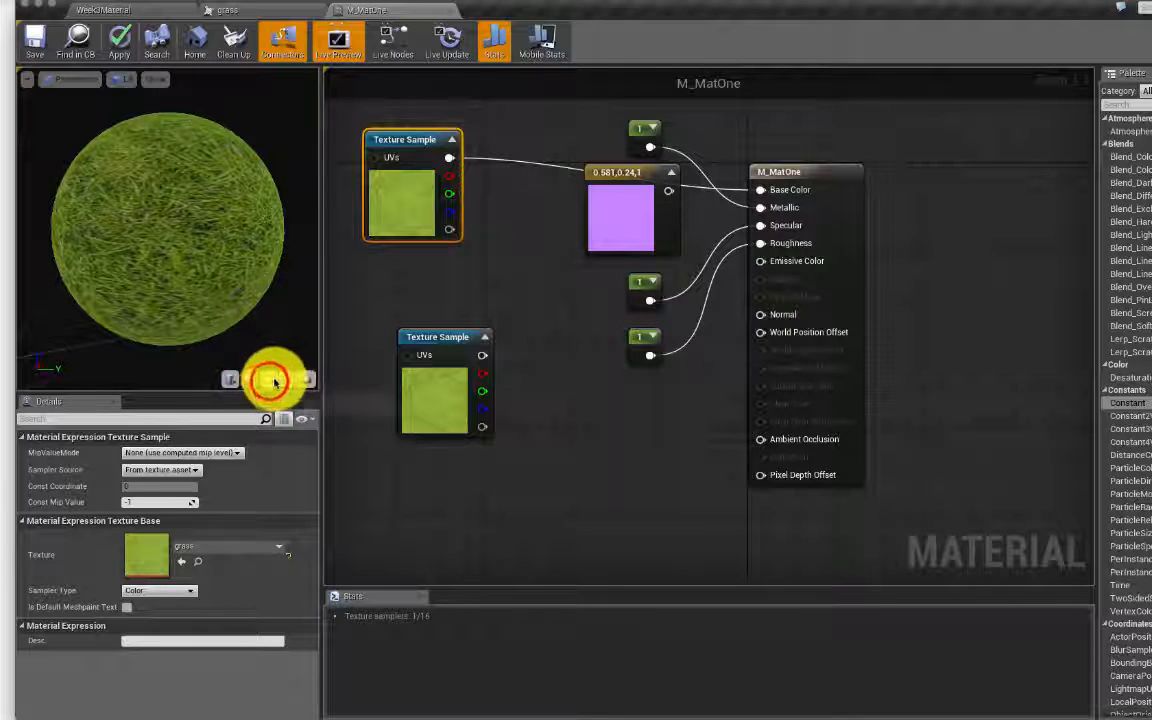
click(269, 381)
drag(191, 205, 240, 205)
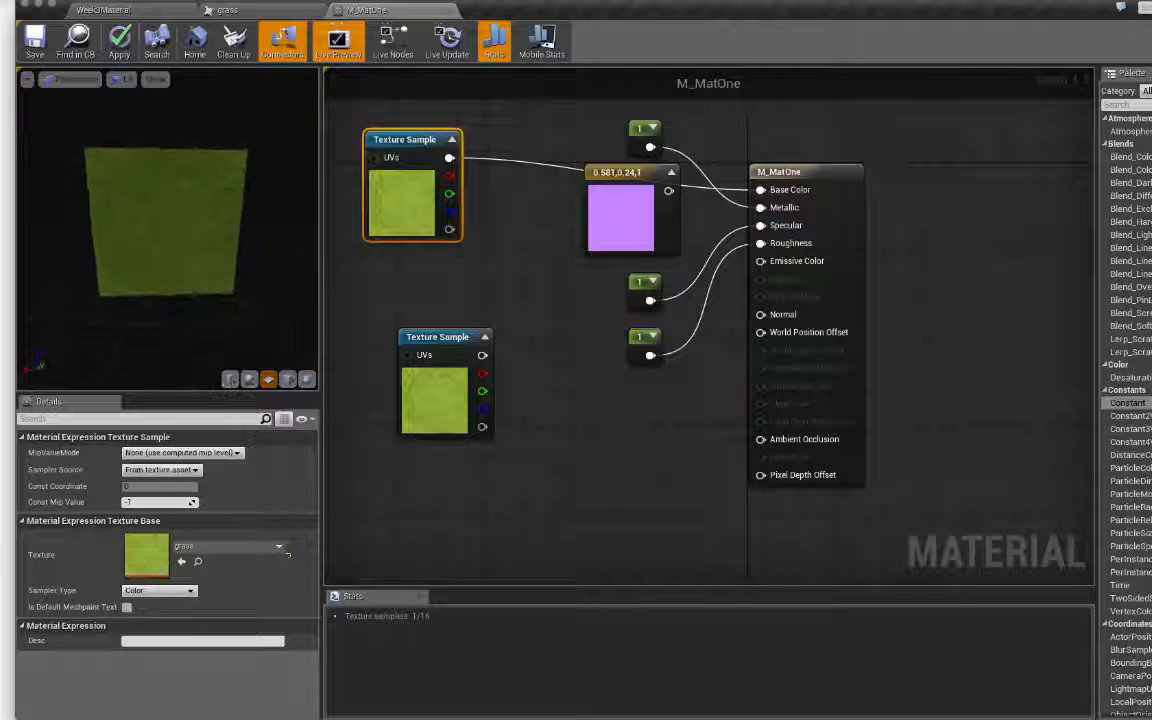
drag(153, 230, 190, 240)
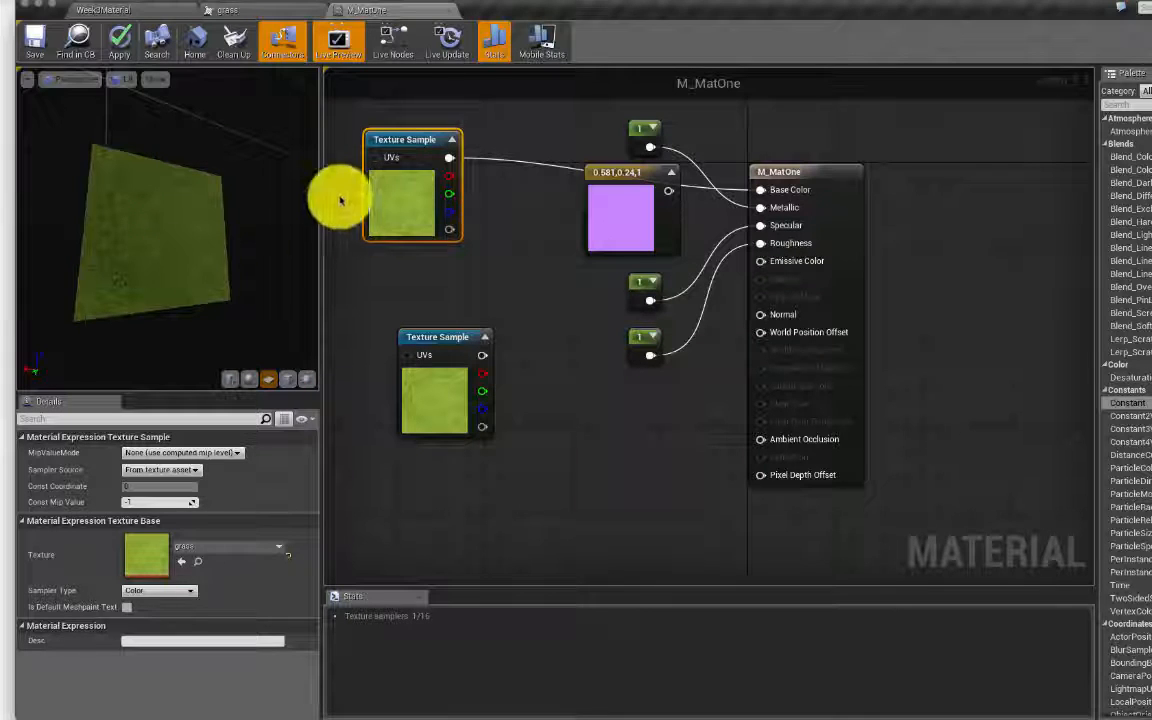
click(33, 44)
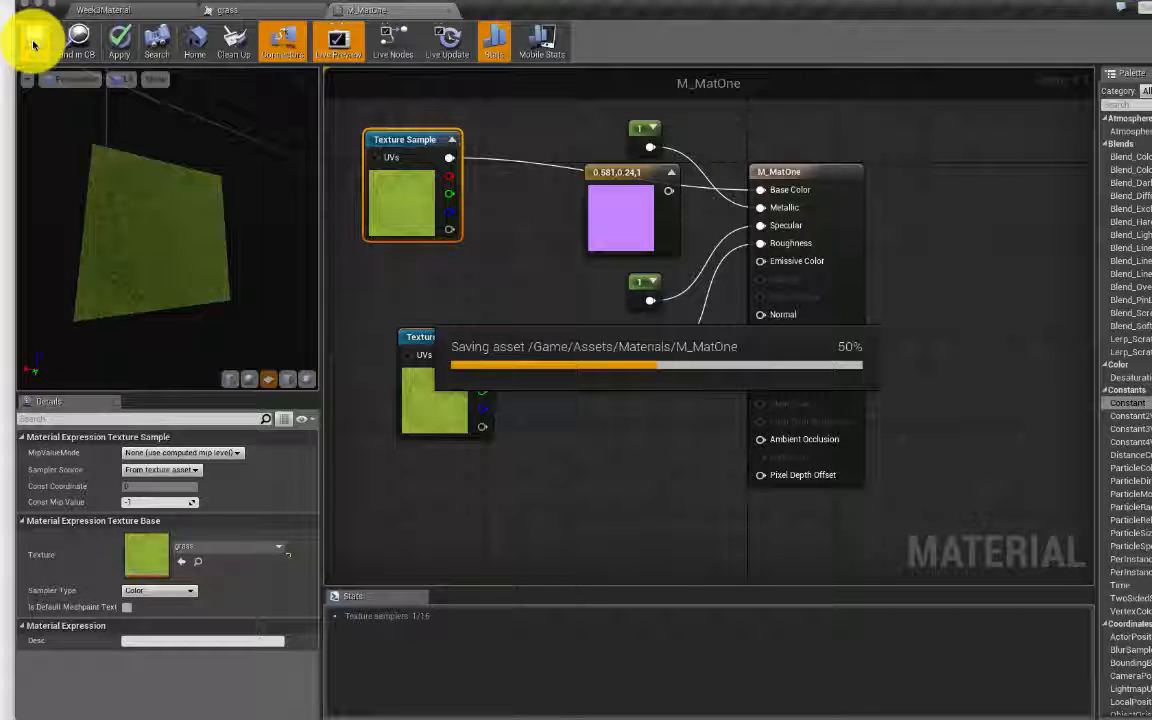
click(137, 14)
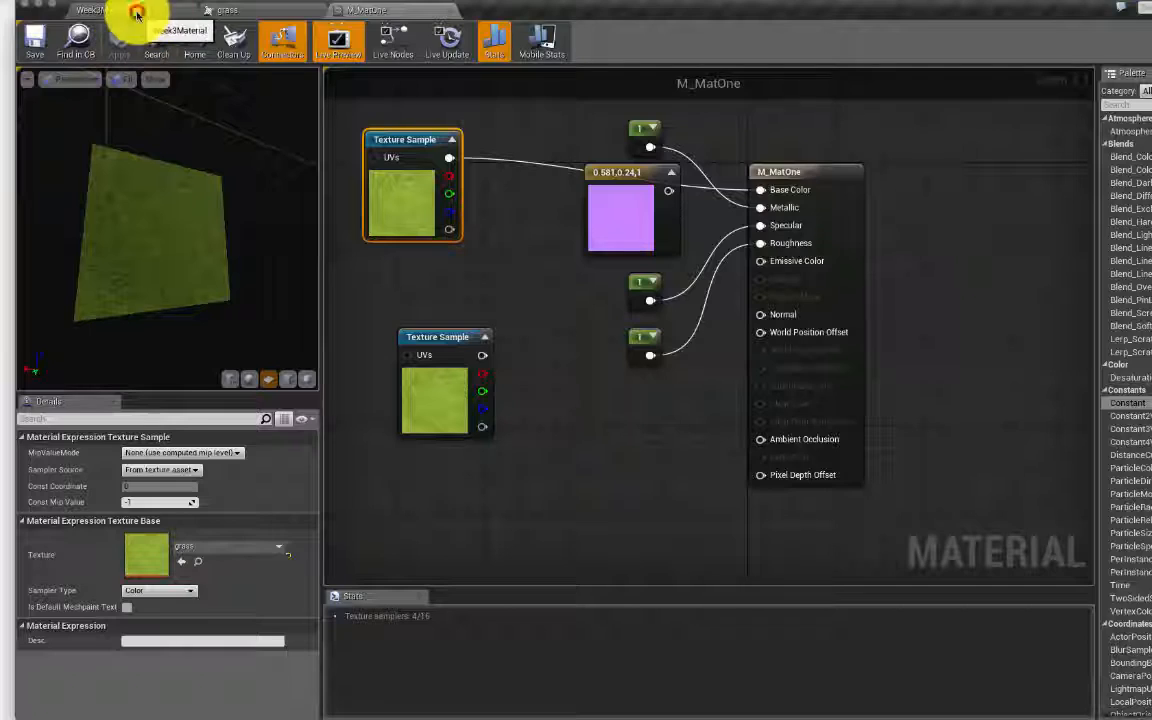
Step: Select the cube and drag M_MatOne from Assets > Materials onto its Element 0 slot
click(630, 305)
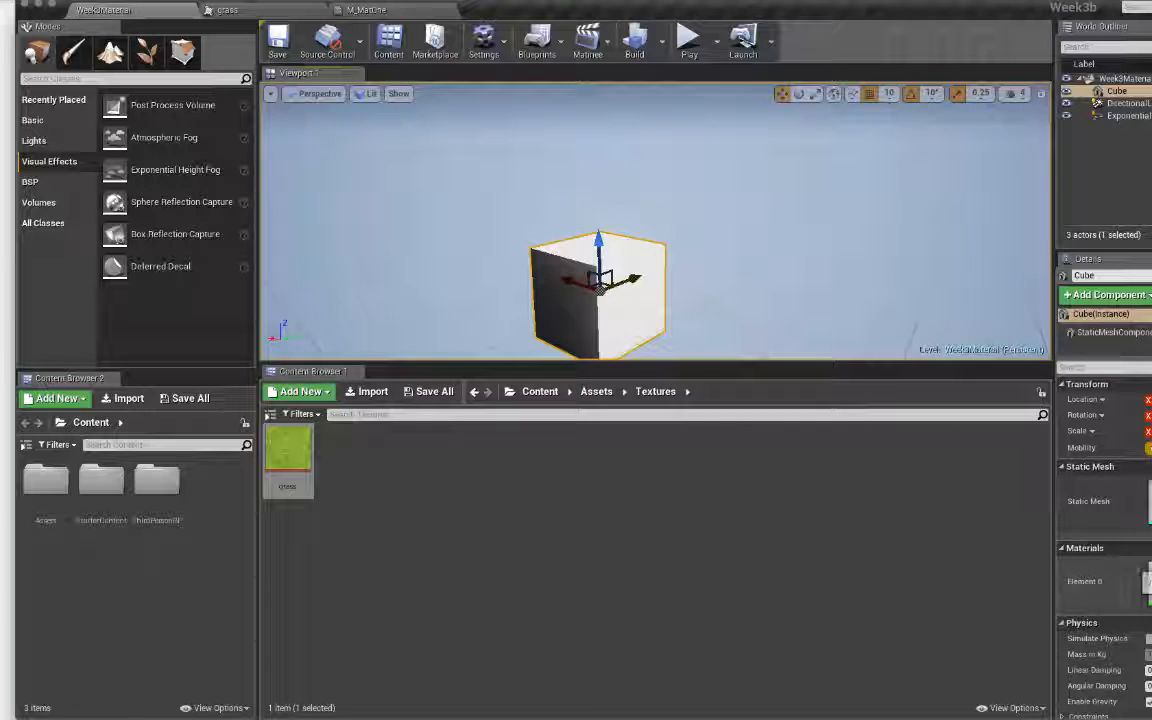
click(1147, 582)
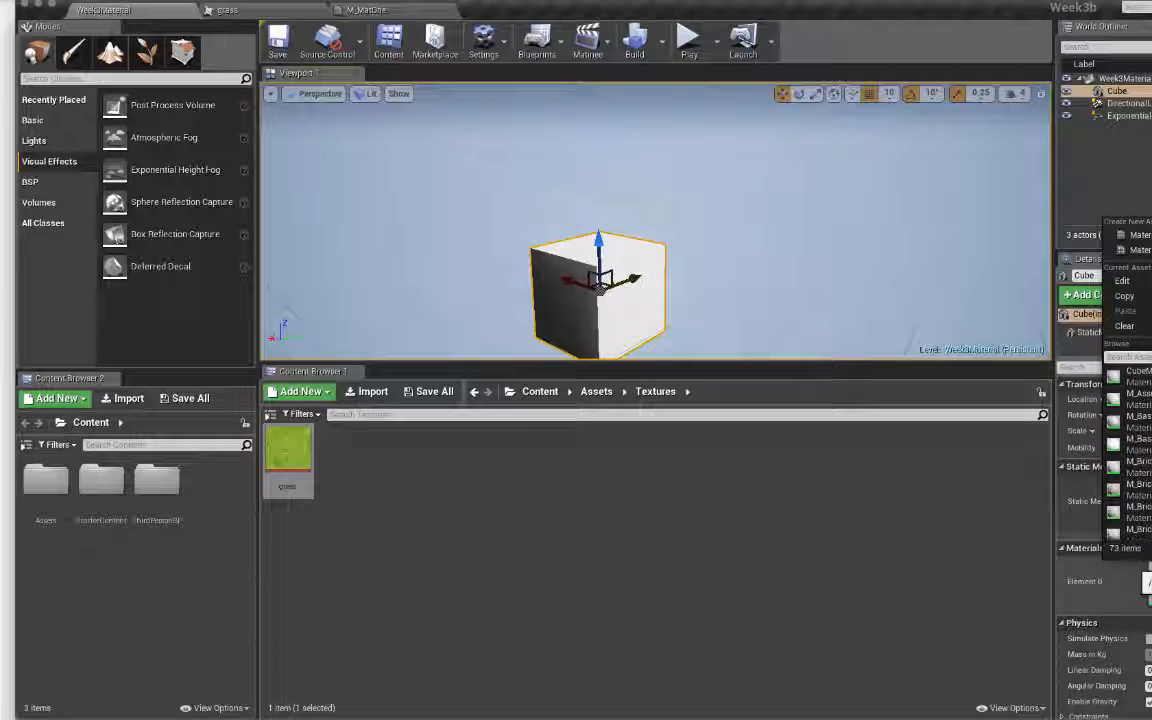
text(M_W)
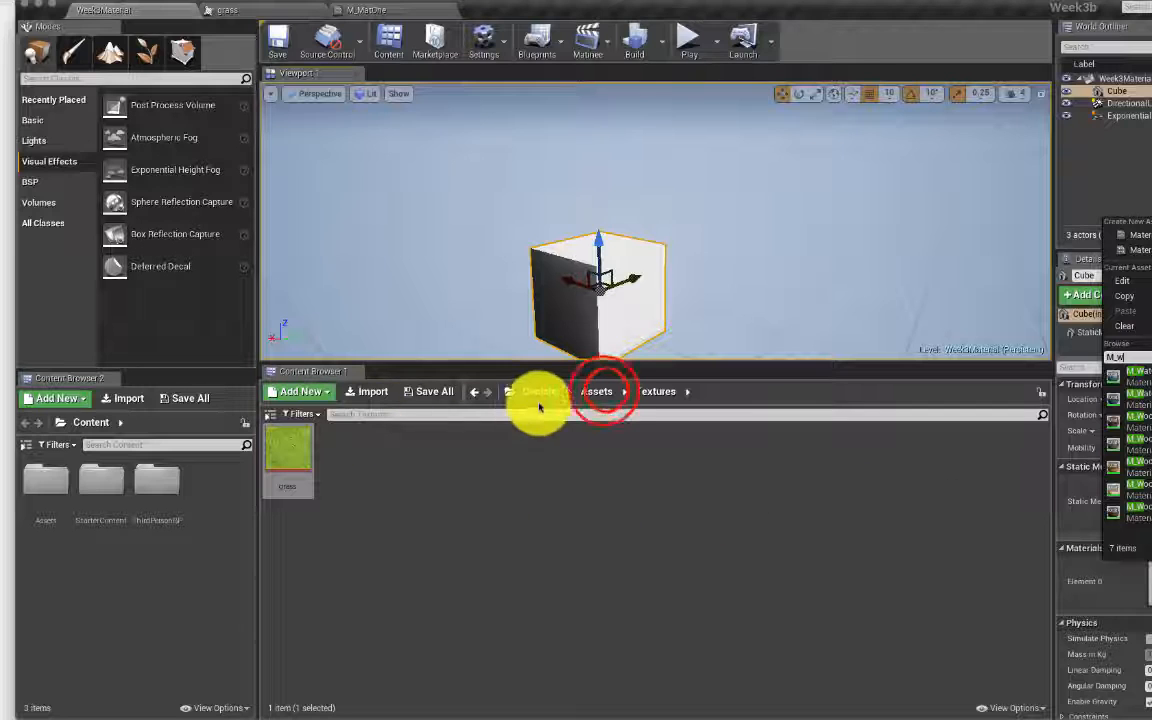
click(605, 392)
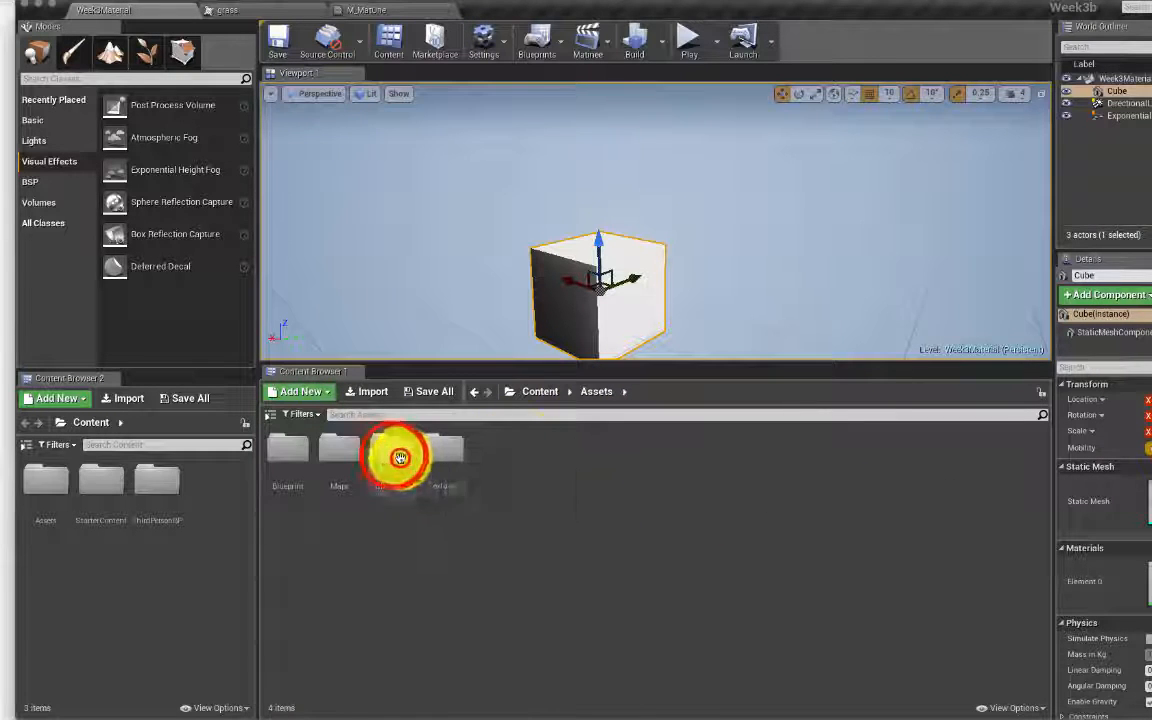
double_click(396, 458)
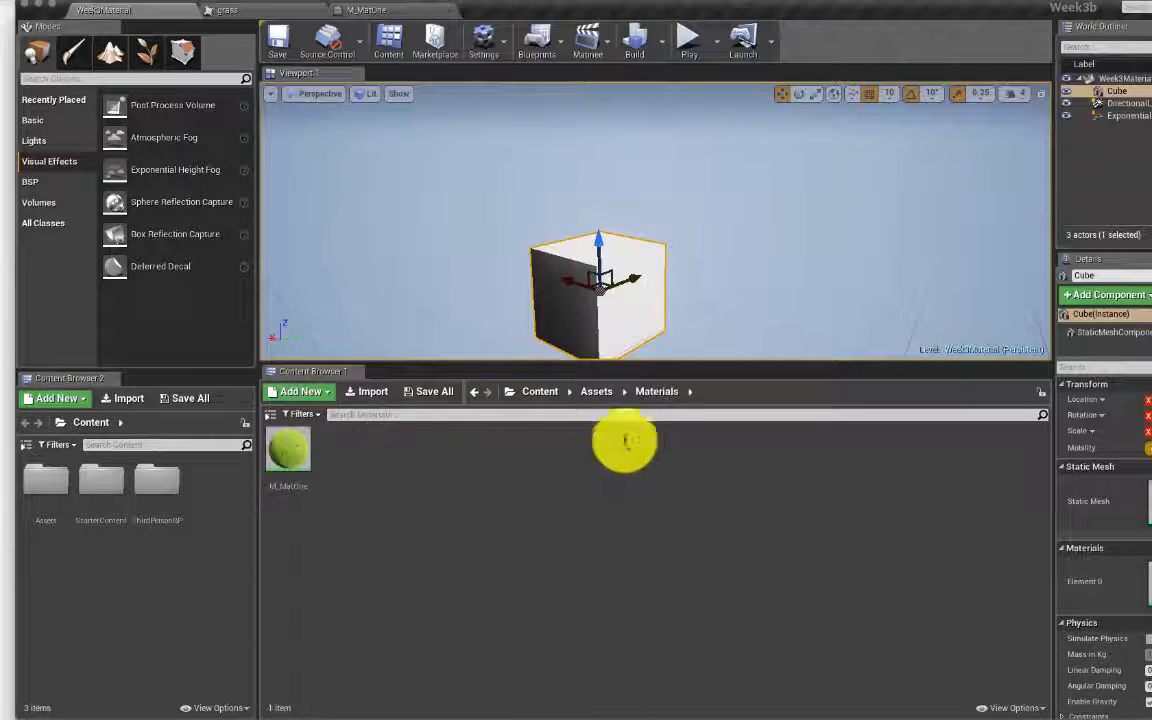
drag(288, 452, 1146, 562)
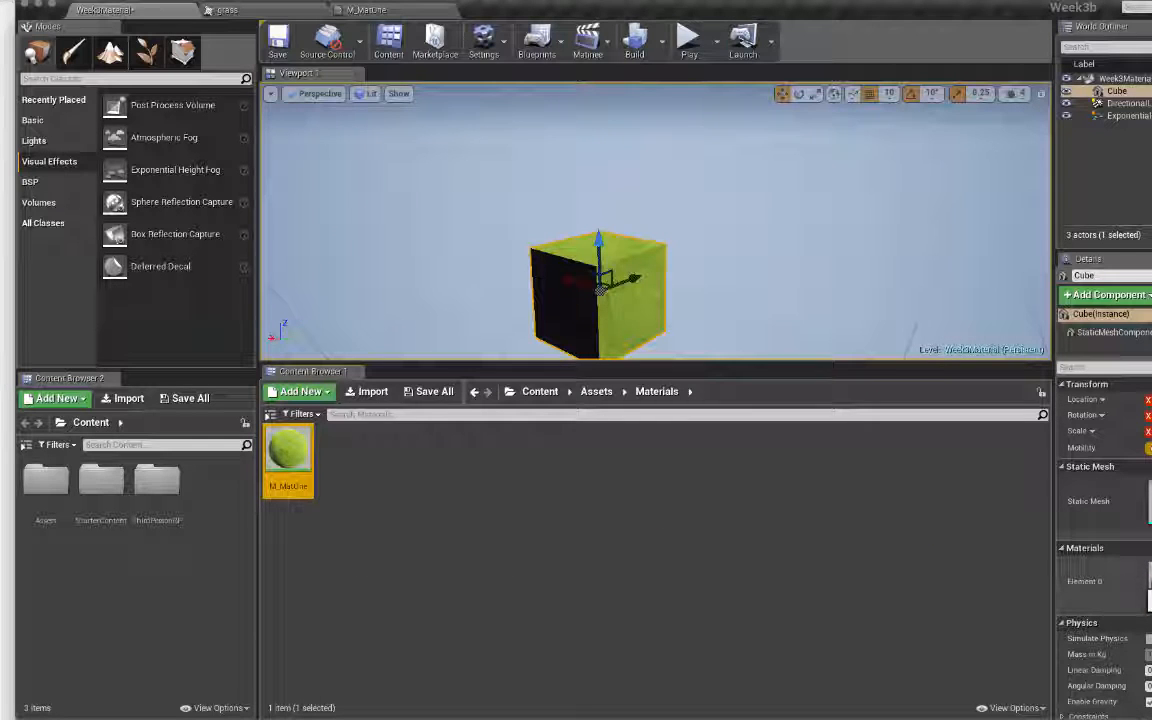
Step: Fly the camera closer and around the cube to view the grass material
mouse_move(810, 288)
right_down()
mouse_move(740, 292)
mouse_move(775, 335)
mouse_move(810, 325)
mouse_move(695, 312)
mouse_move(730, 298)
mouse_move(733, 350)
mouse_move(830, 346)
right_up()
key(w)
key(e)
key(a)
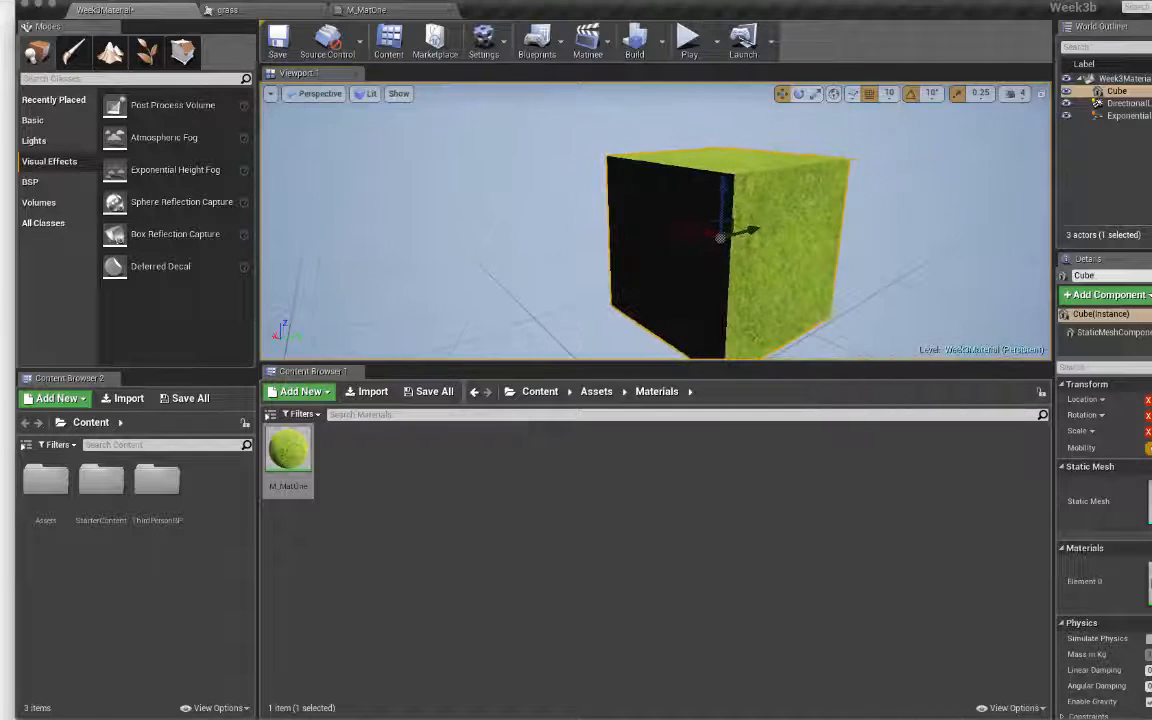
Step: Move the grass Texture Sample node up and right toward the output, checking the cube in the level
click(383, 12)
right_drag(532, 391, 792, 432)
click(672, 212)
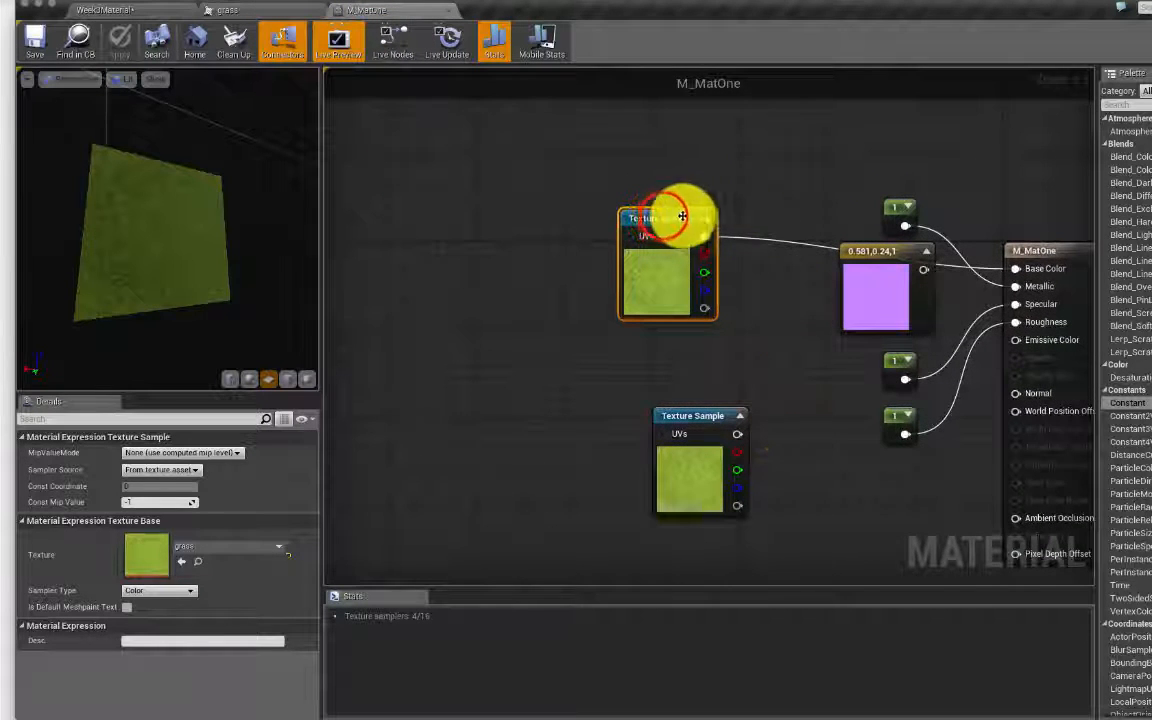
drag(668, 218, 762, 198)
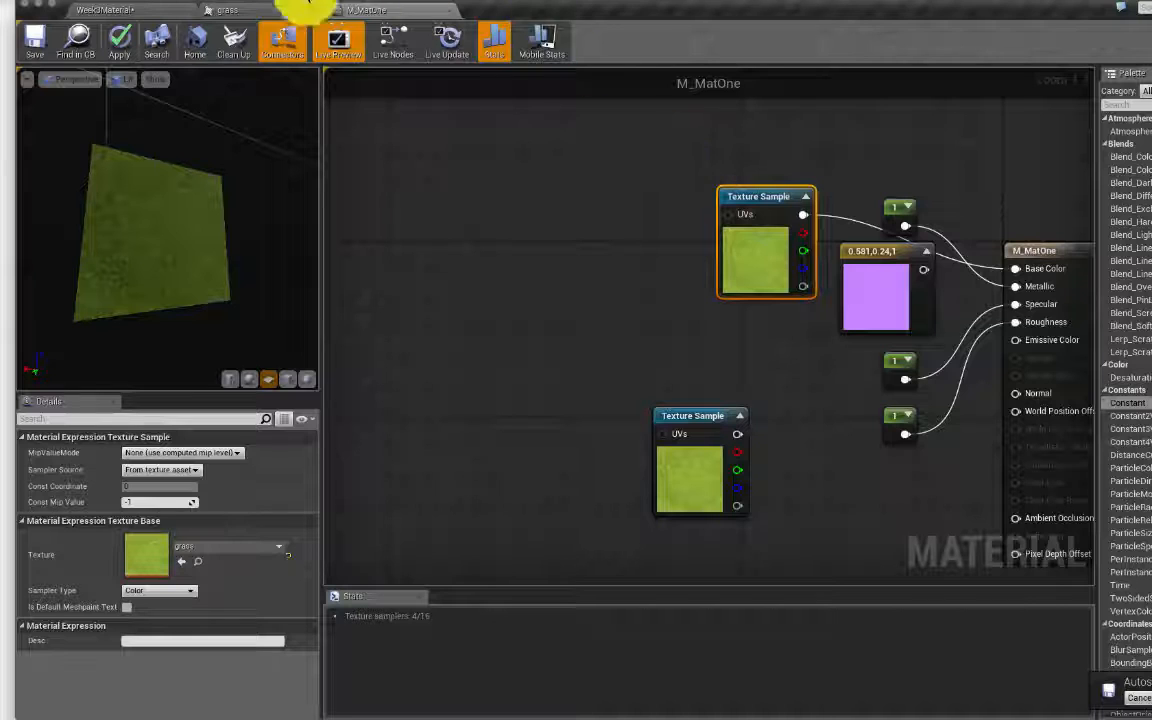
click(154, 9)
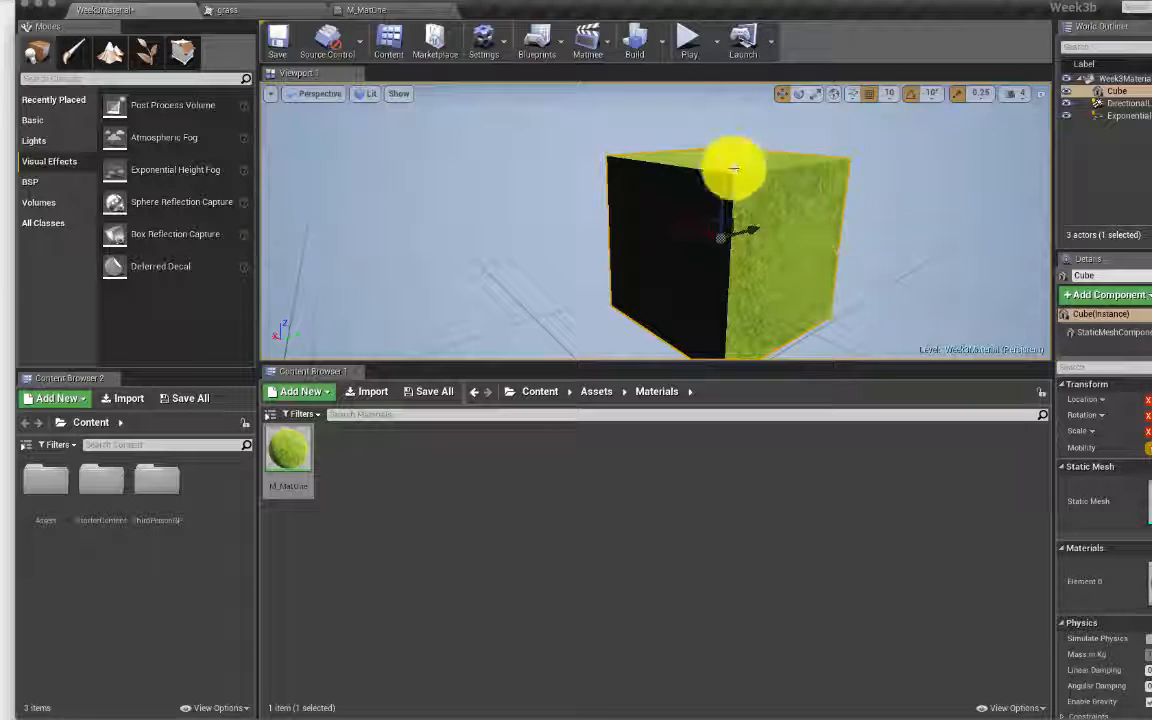
click(390, 9)
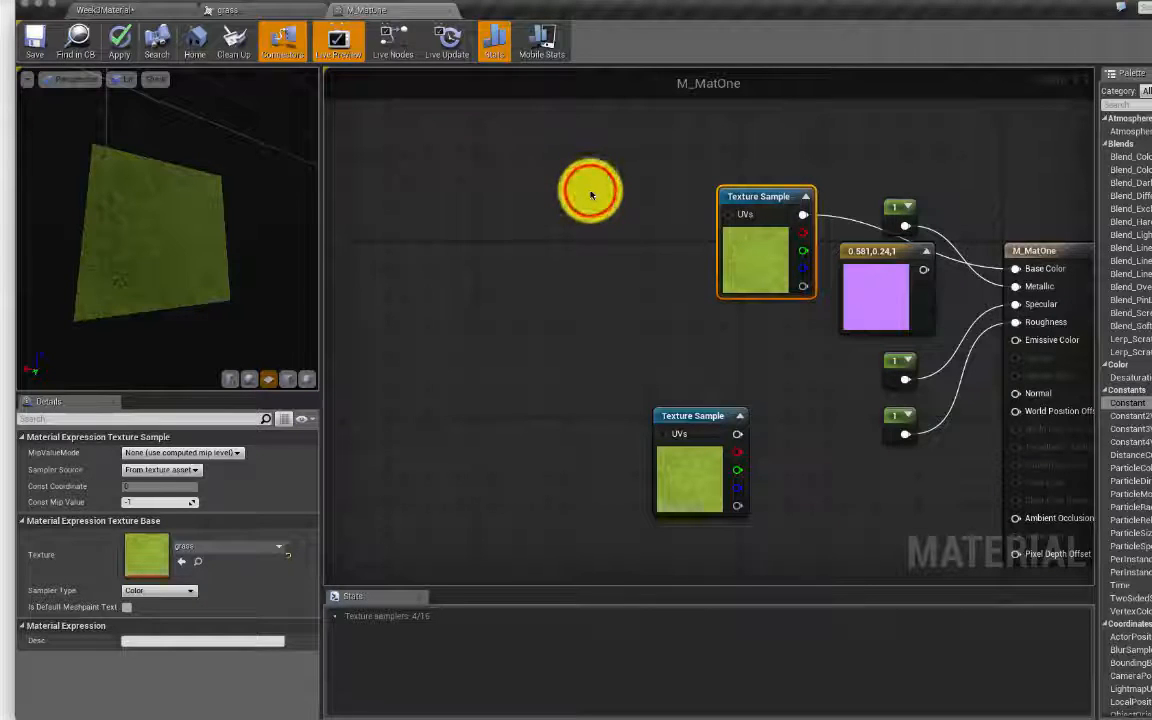
Step: Add a TexCoord node beside the grass Texture Sample and wire it into its UVs input
click(590, 193)
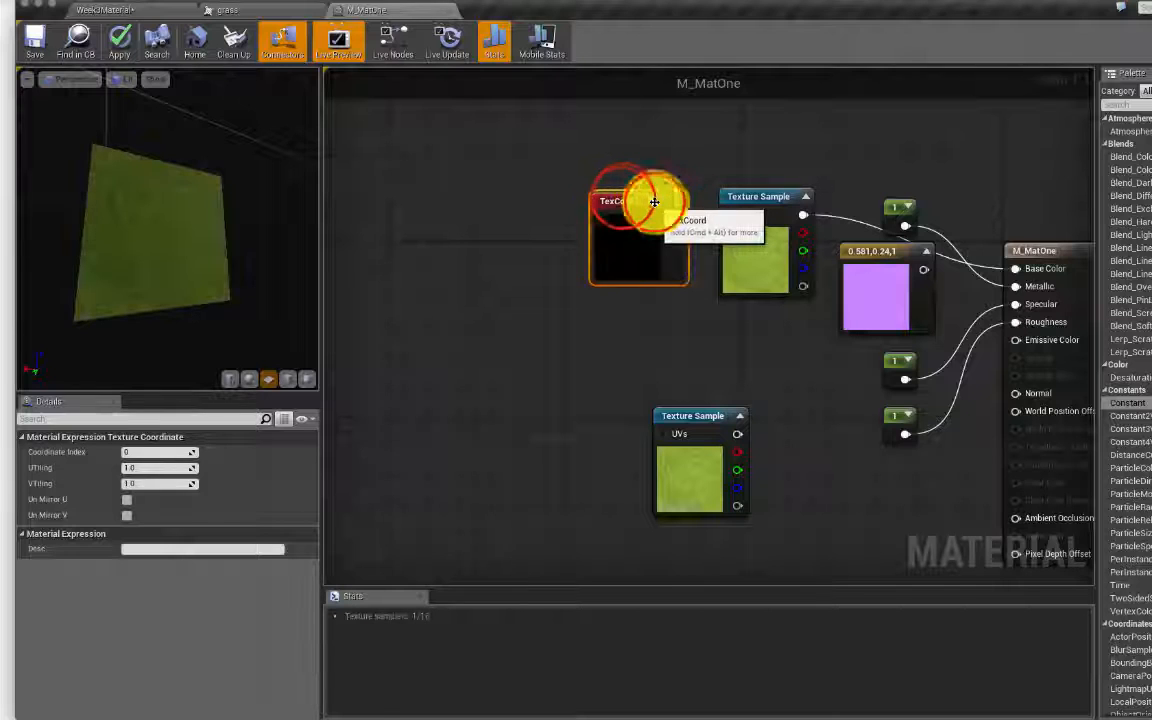
drag(621, 193, 527, 179)
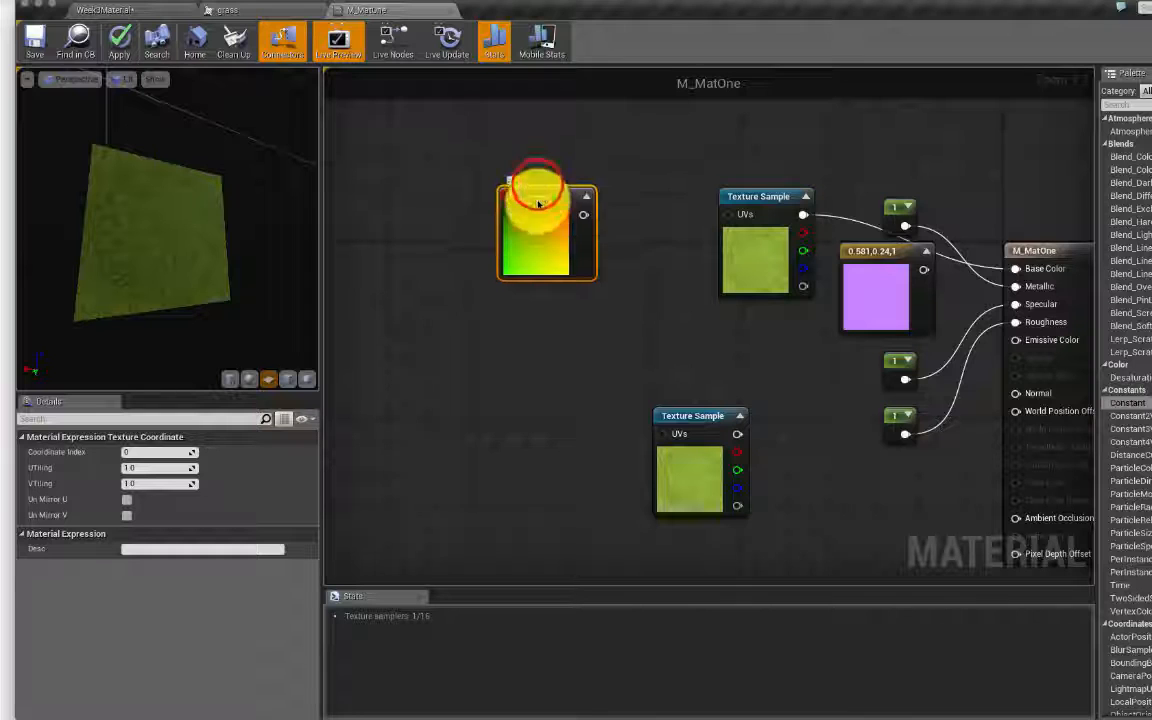
drag(536, 190, 736, 218)
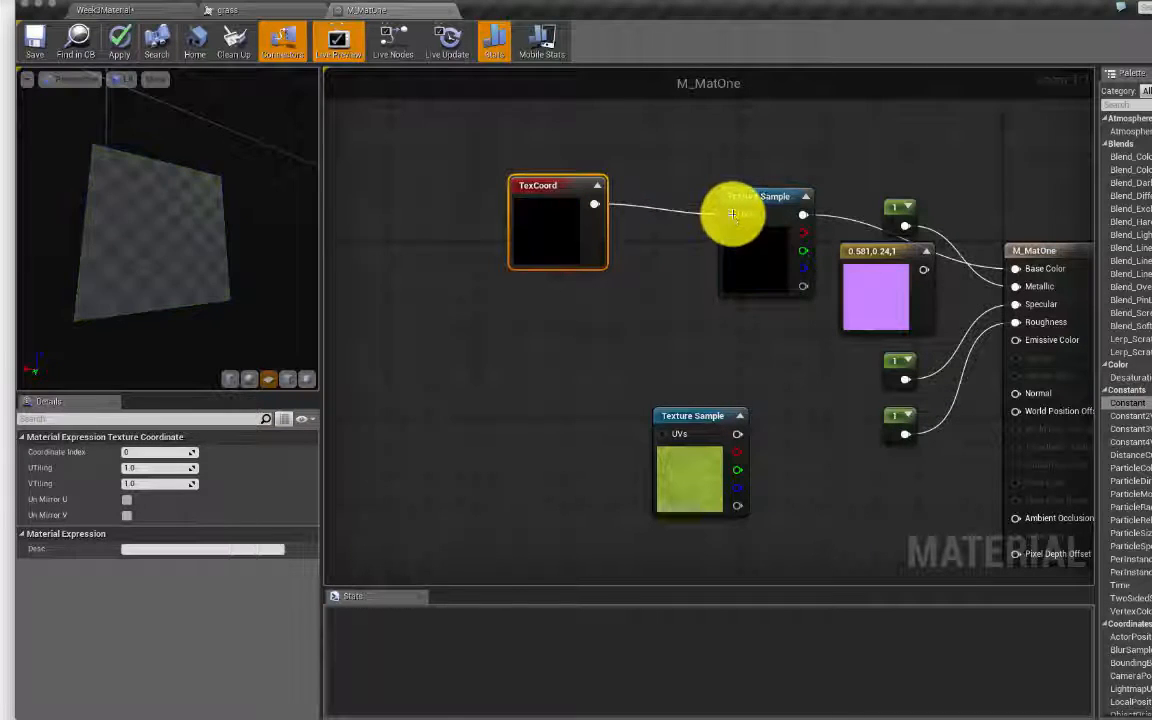
click(531, 188)
drag(527, 193, 527, 226)
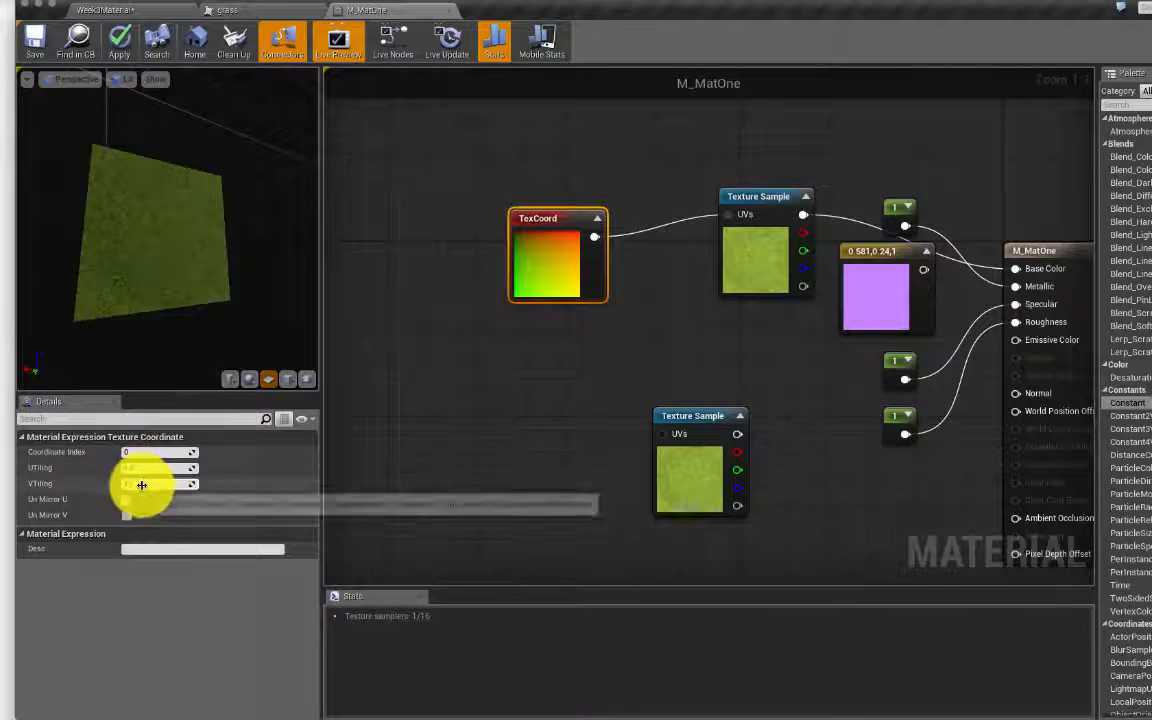
click(535, 206)
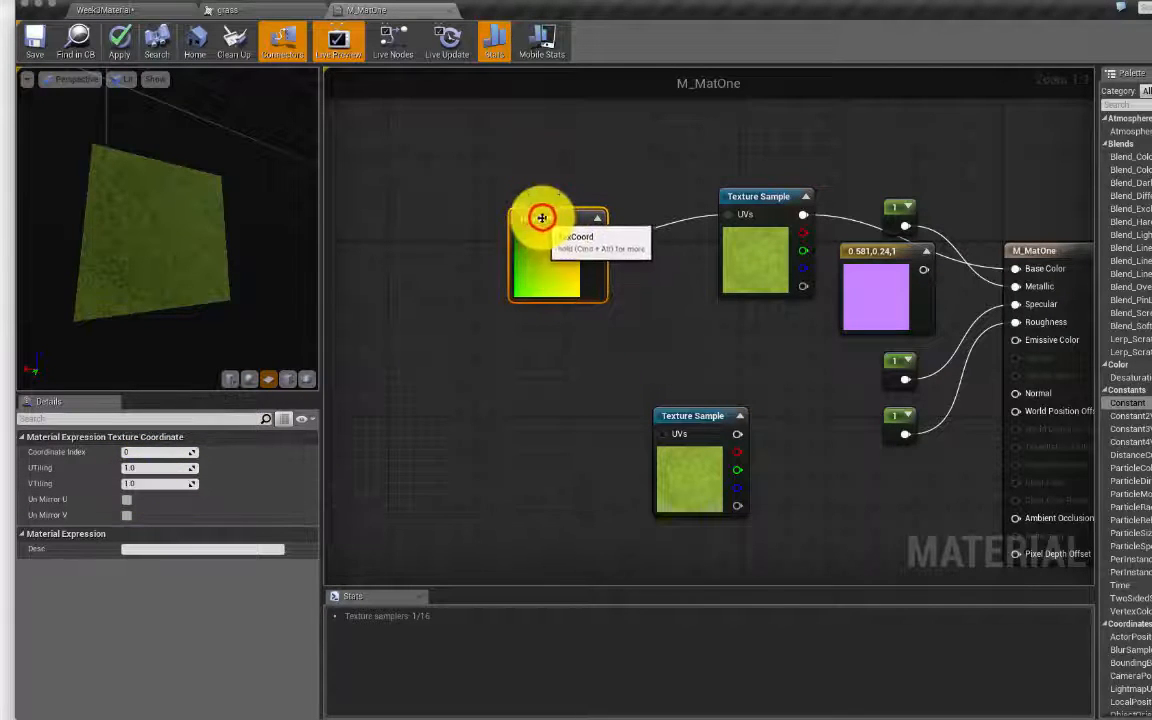
drag(540, 220, 613, 198)
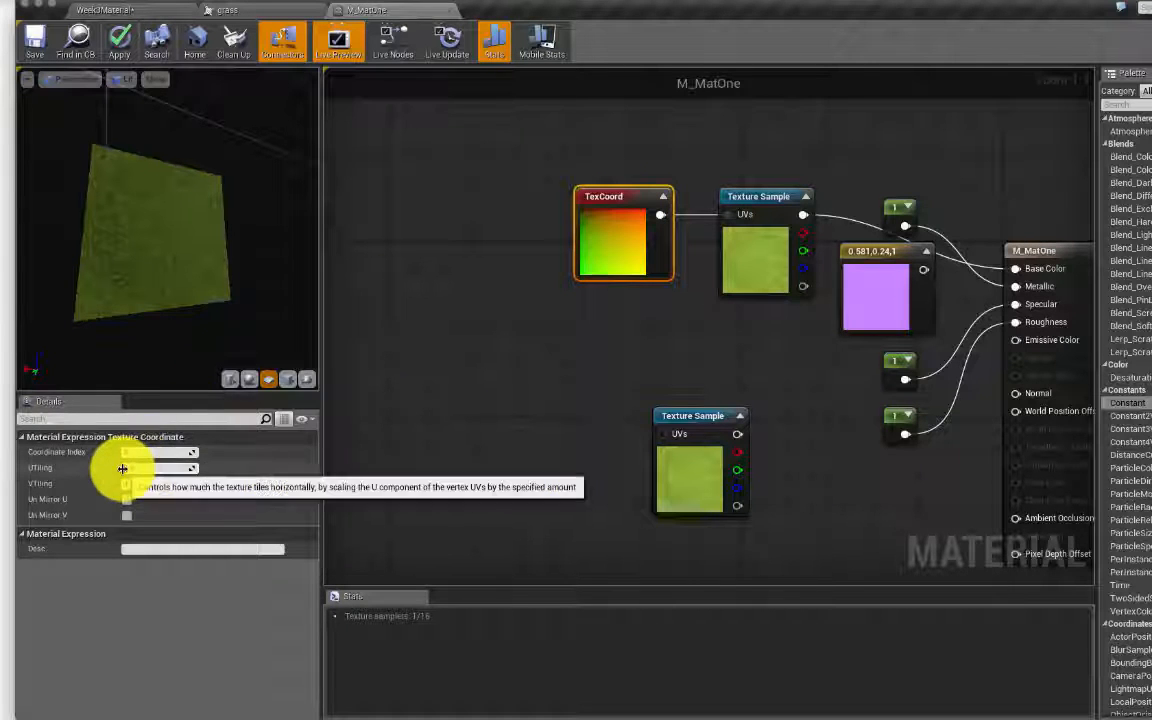
Step: Set the TexCoord UTiling to 5.0 and check the horizontal tiling in a wider preview
right_drag(110, 247, 108, 270)
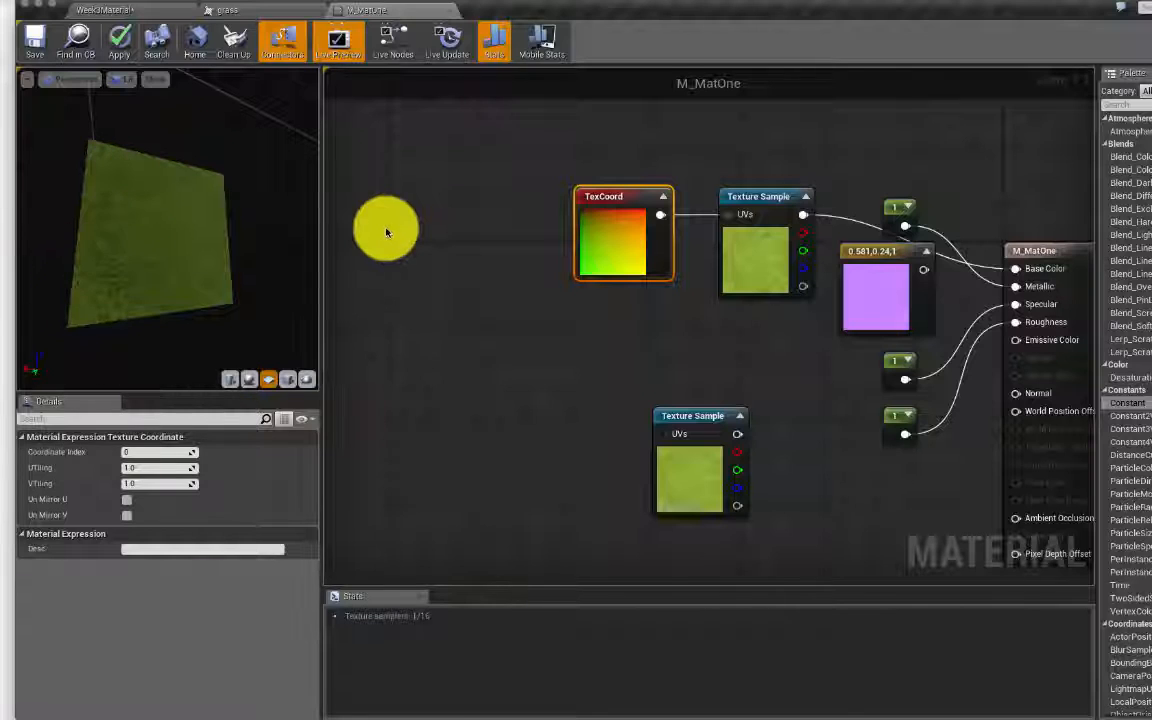
click(131, 466)
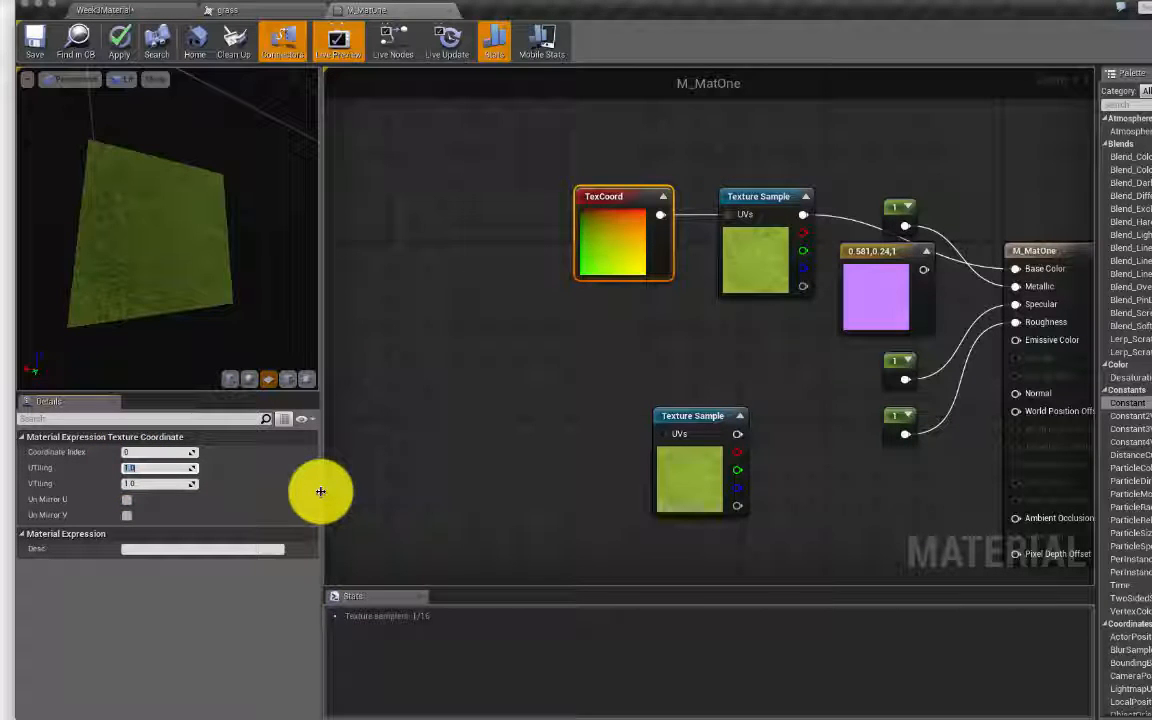
key(Tab)
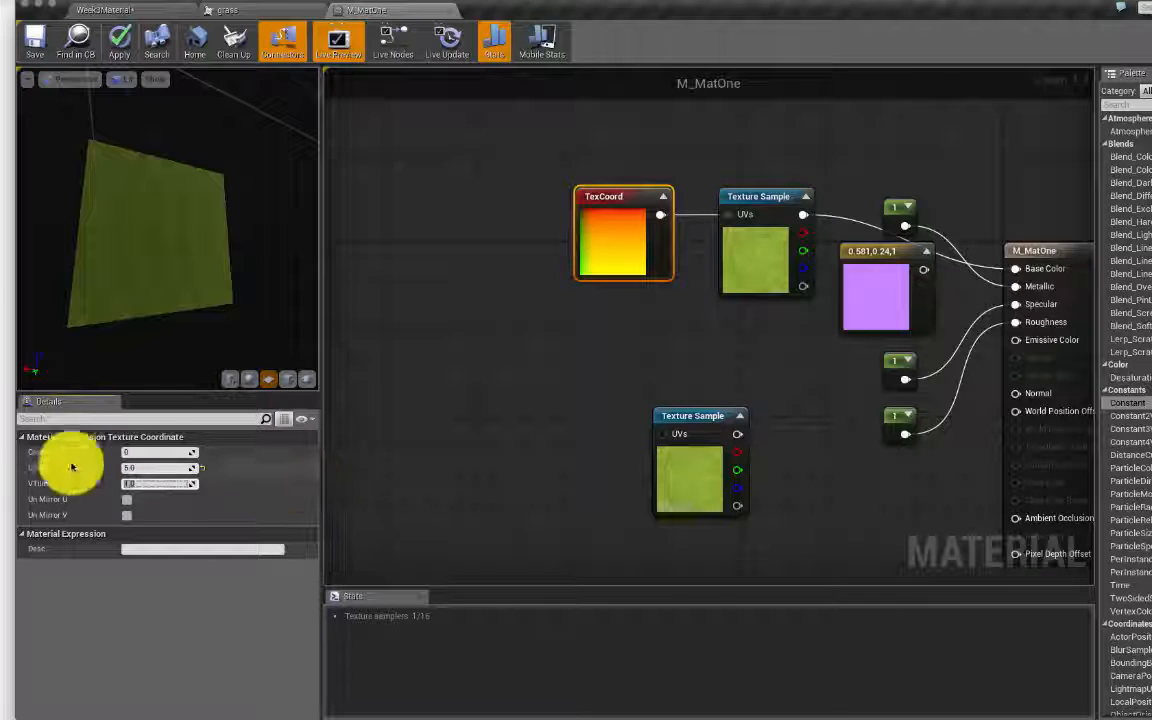
drag(215, 290, 676, 250)
click(319, 243)
click(321, 245)
click(321, 245)
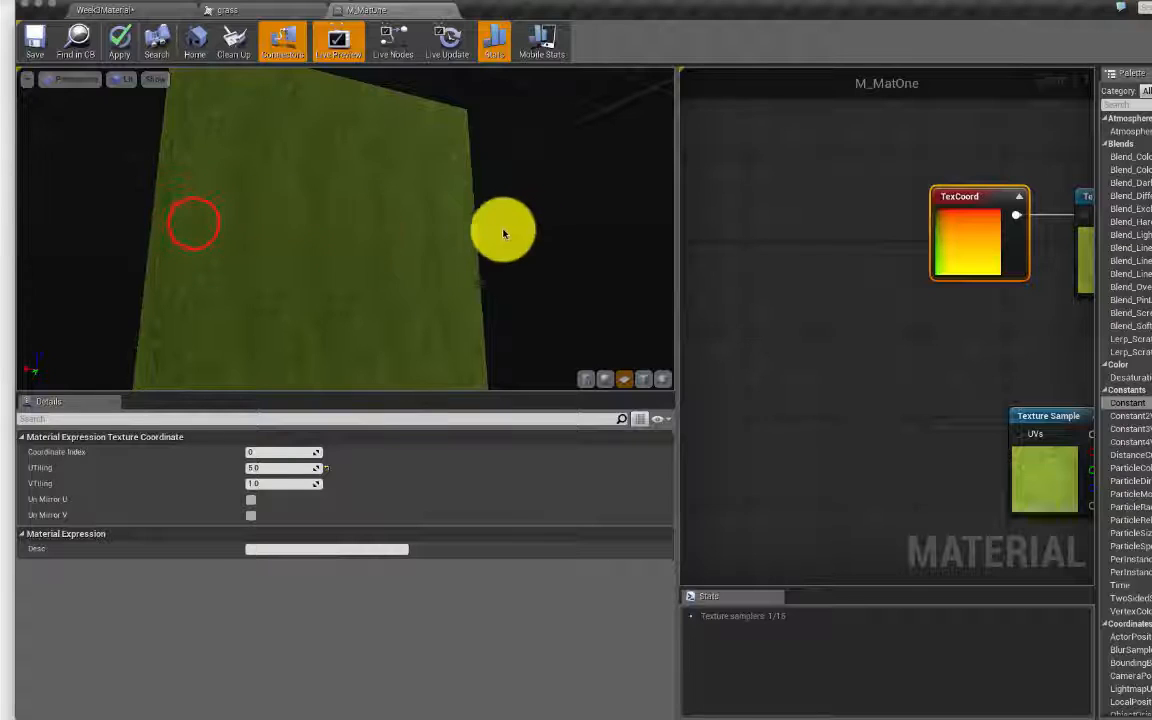
Step: Set the TexCoord VTiling to 5.0 and save M_MatOne
drag(255, 226, 330, 280)
click(260, 483)
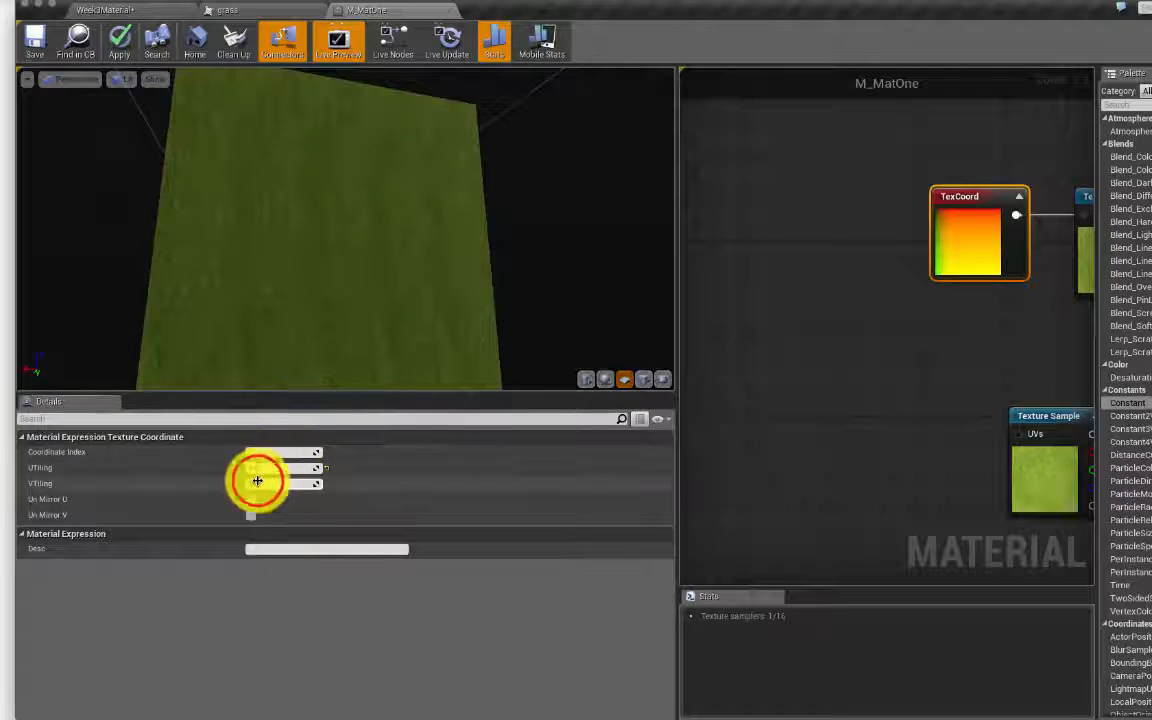
text(5)
key(Return)
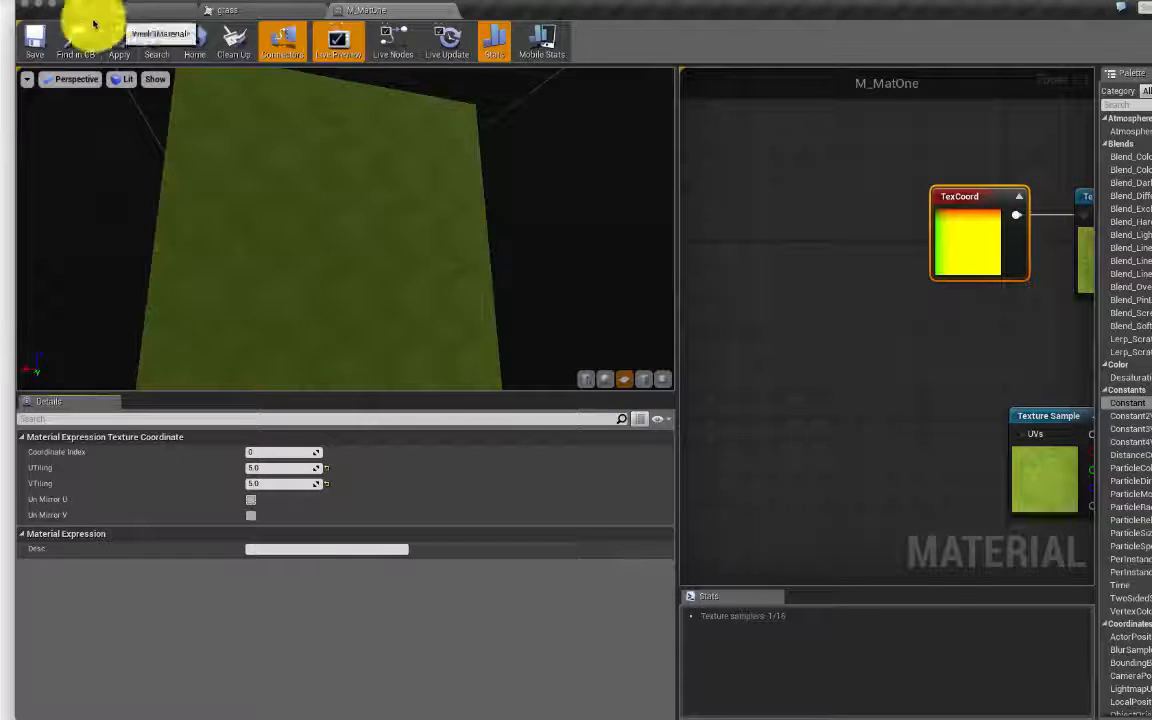
click(30, 37)
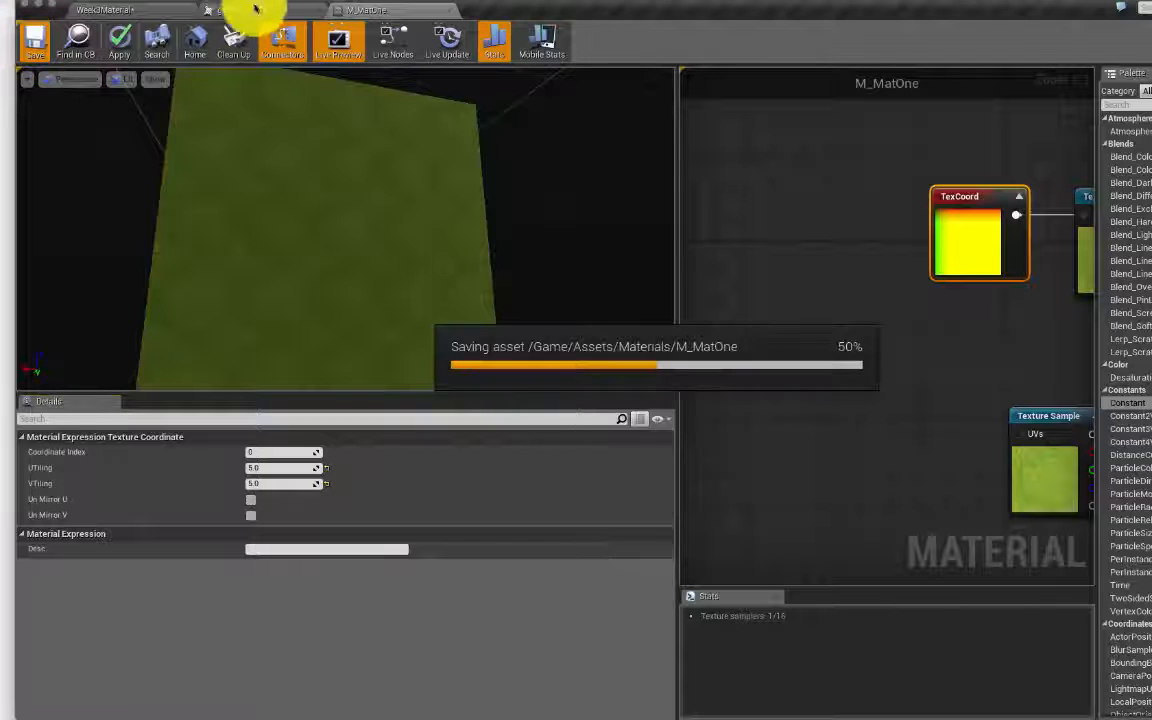
Step: Look over the cube in the level to see the finer 5×5 grass tiling
click(136, 8)
right_drag(748, 240, 730, 200)
right_drag(856, 211, 858, 230)
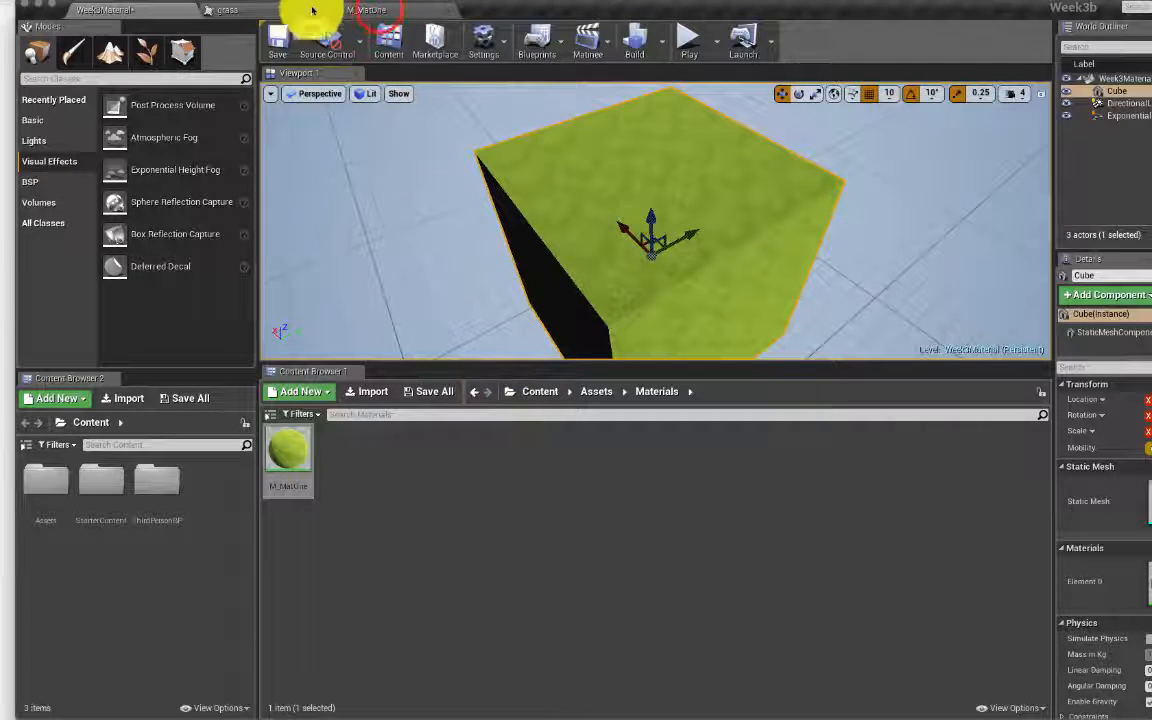
Step: Back in M_MatOne, enlarge the graph area and move the purple constant below the Texture Sample
click(378, 10)
right_drag(864, 288, 674, 278)
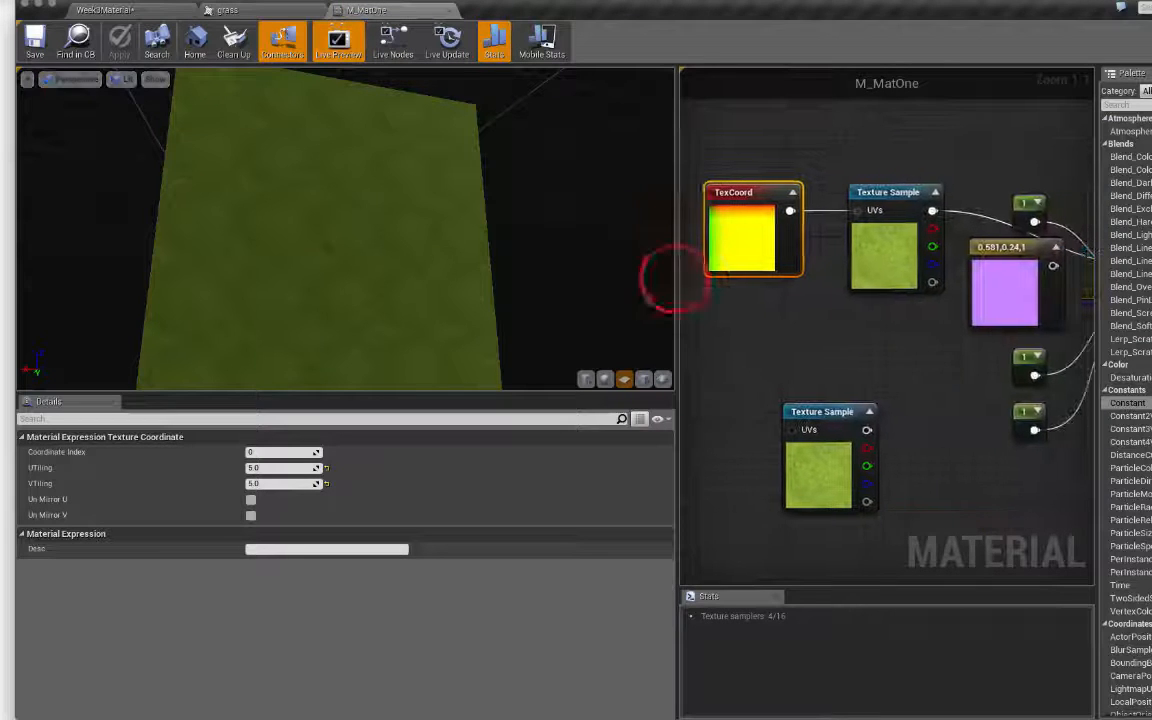
drag(670, 283, 295, 290)
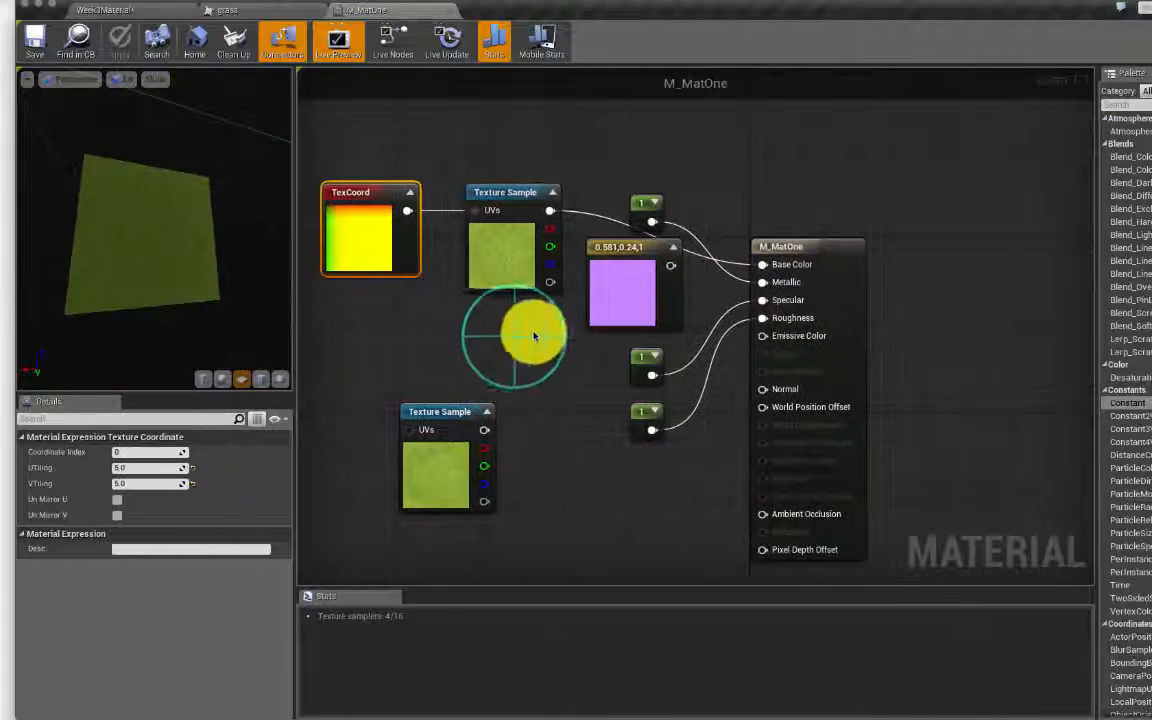
right_drag(519, 347, 549, 351)
drag(652, 260, 549, 334)
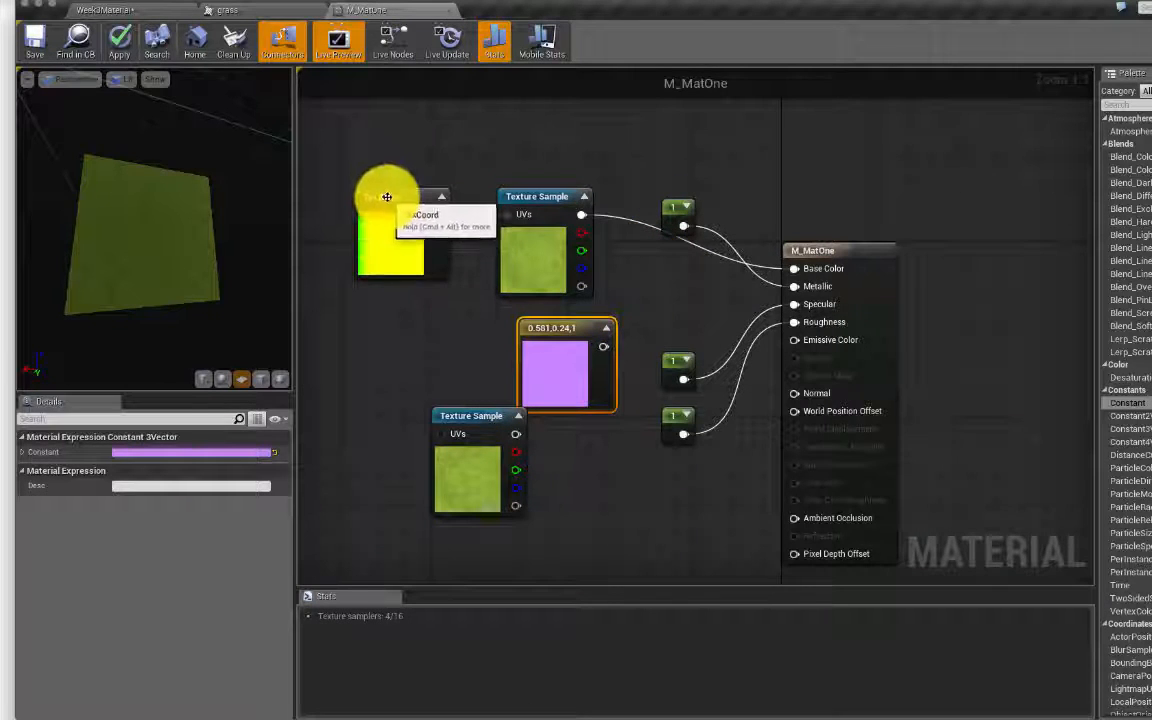
Step: Place a second TexCoord node below the first and search the node list for 'uv'
click(378, 310)
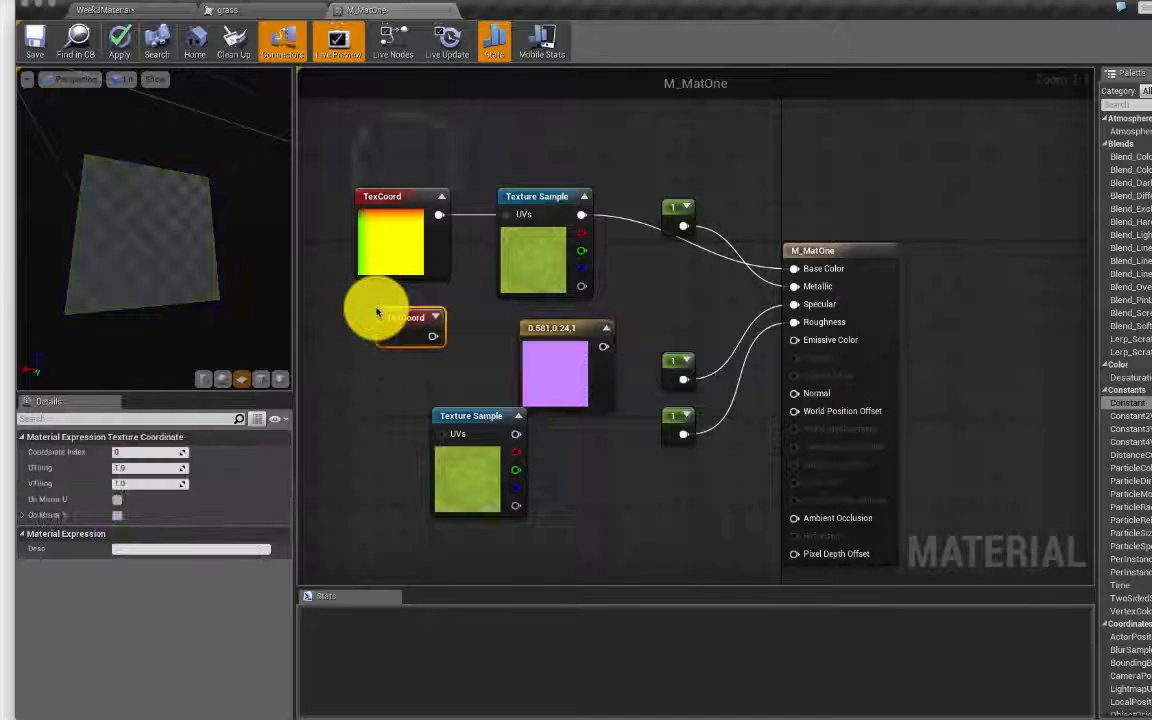
right_click(410, 146)
text(uv)
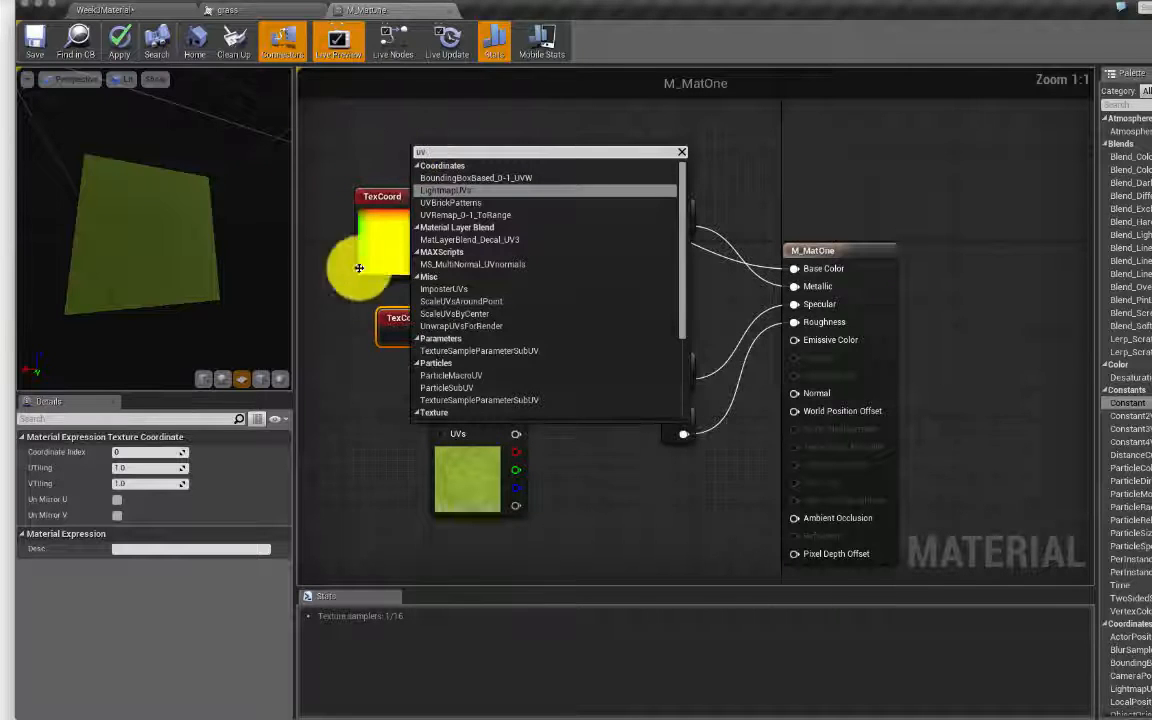
scroll(458, 270, down, 3)
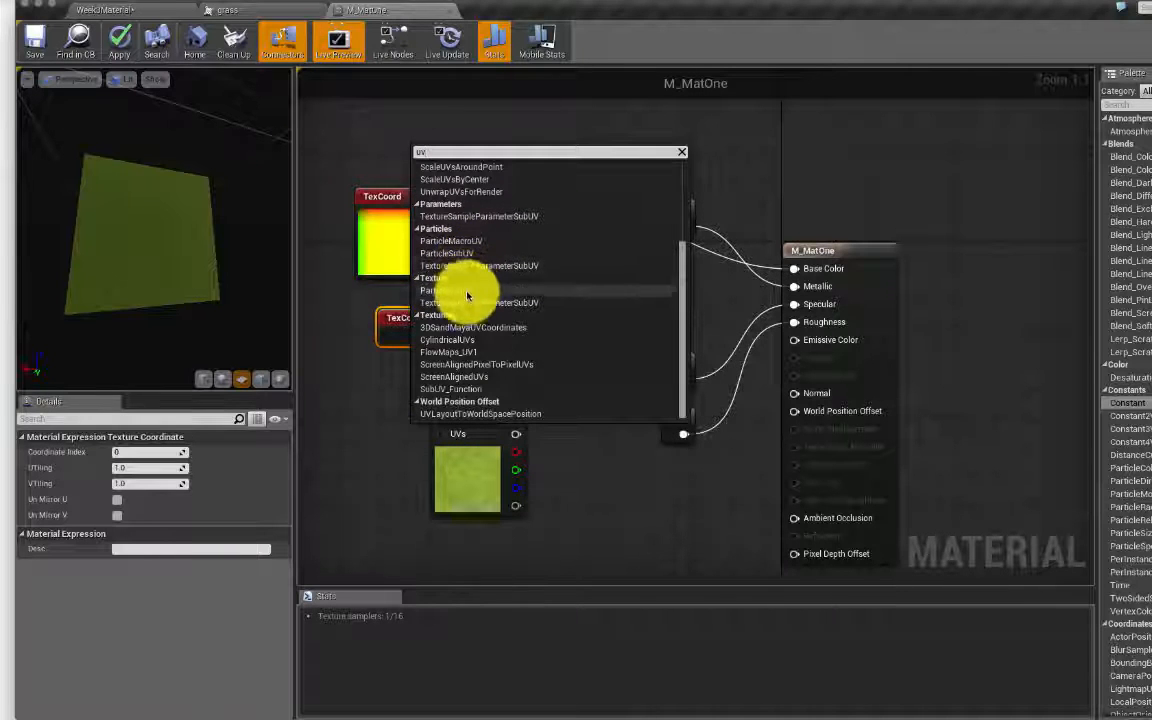
Step: Add a TextureCoordinate node via a 'texturecoo' search, delete that extra node, and pull a wire from the UVs input
right_click(386, 148)
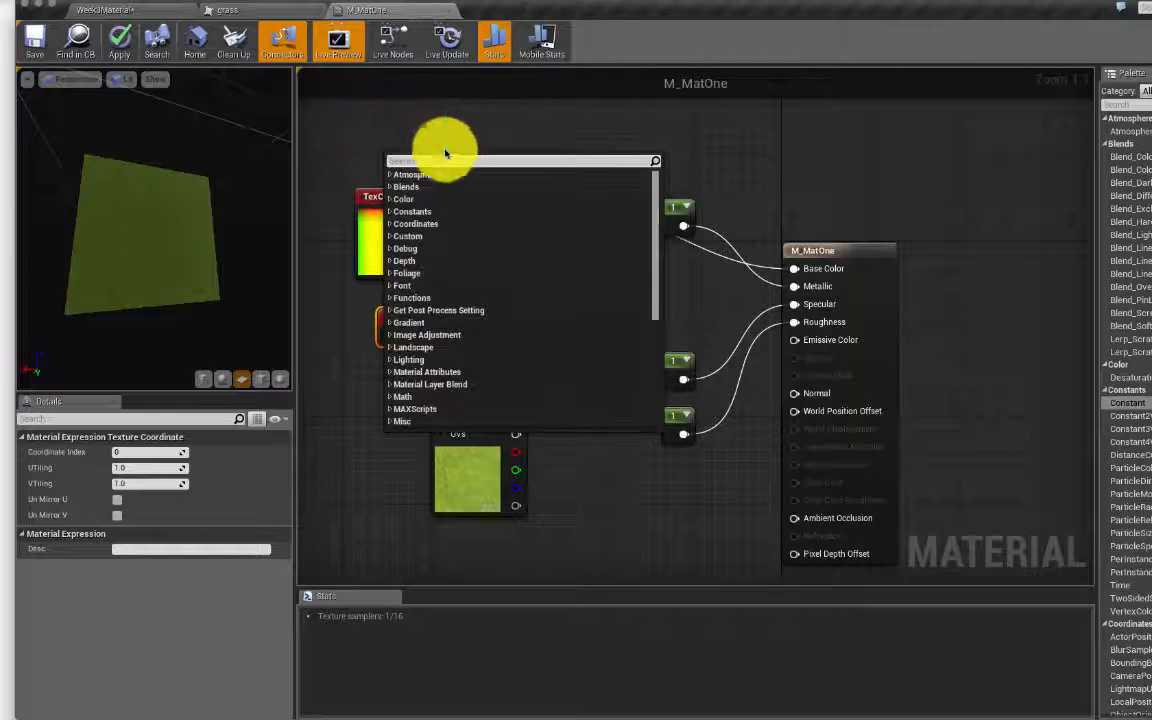
text(textu)
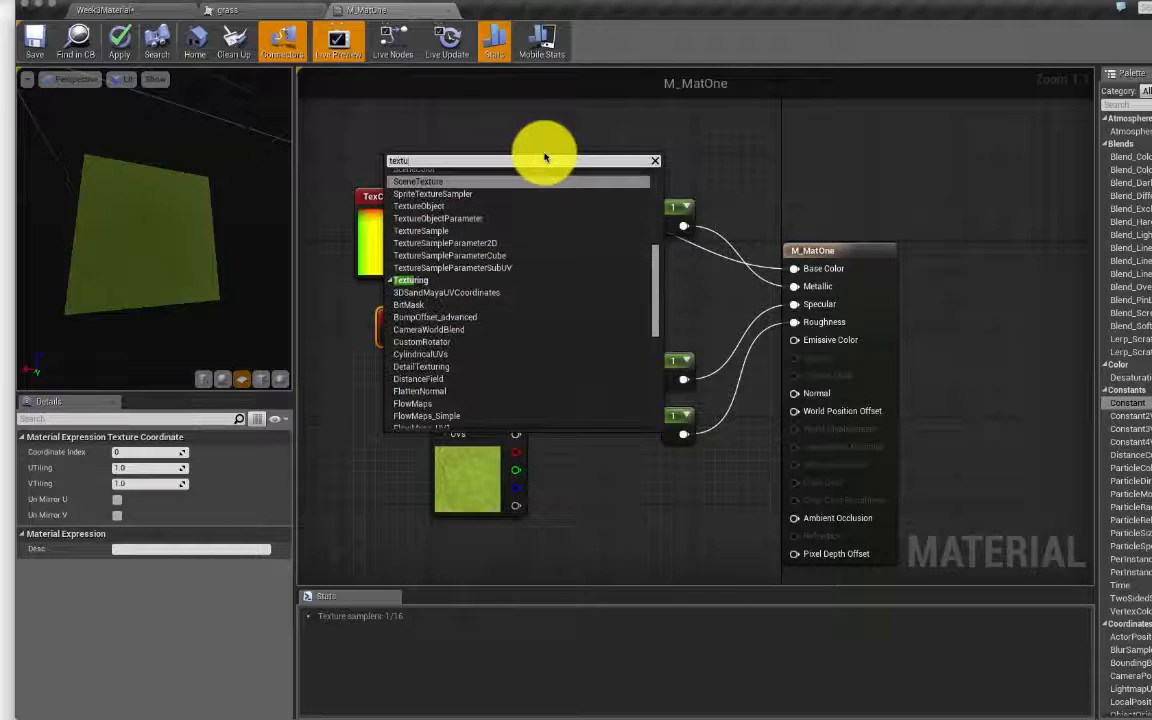
text(recoo)
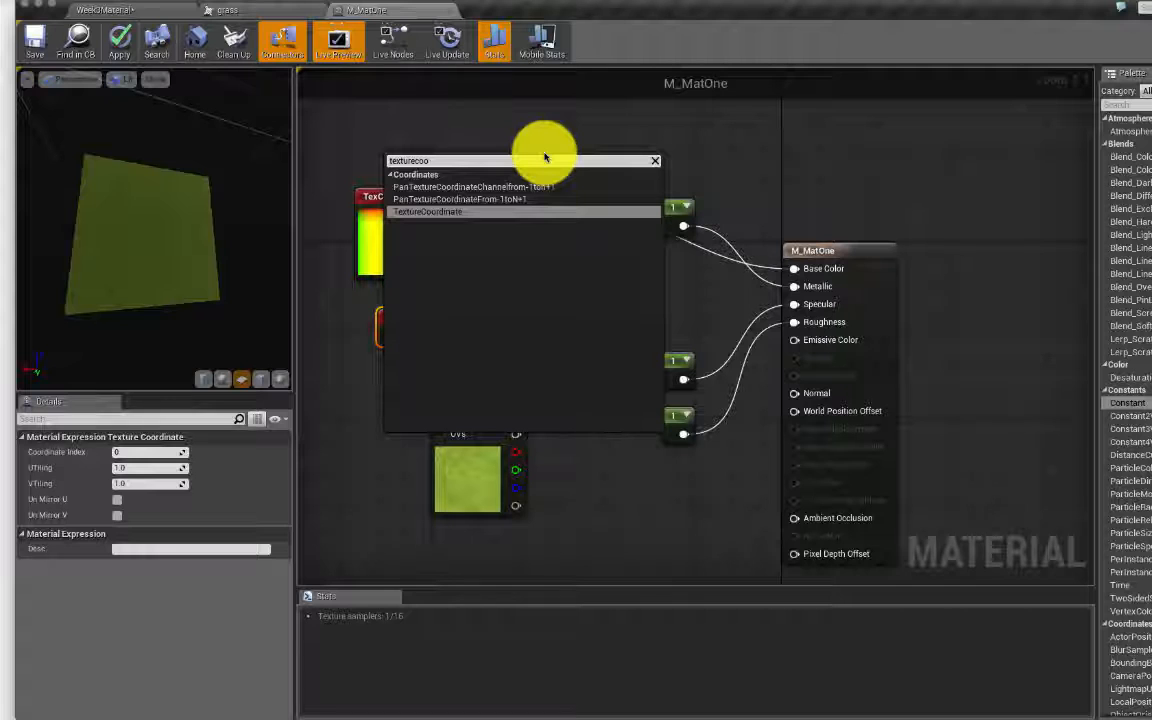
key(Return)
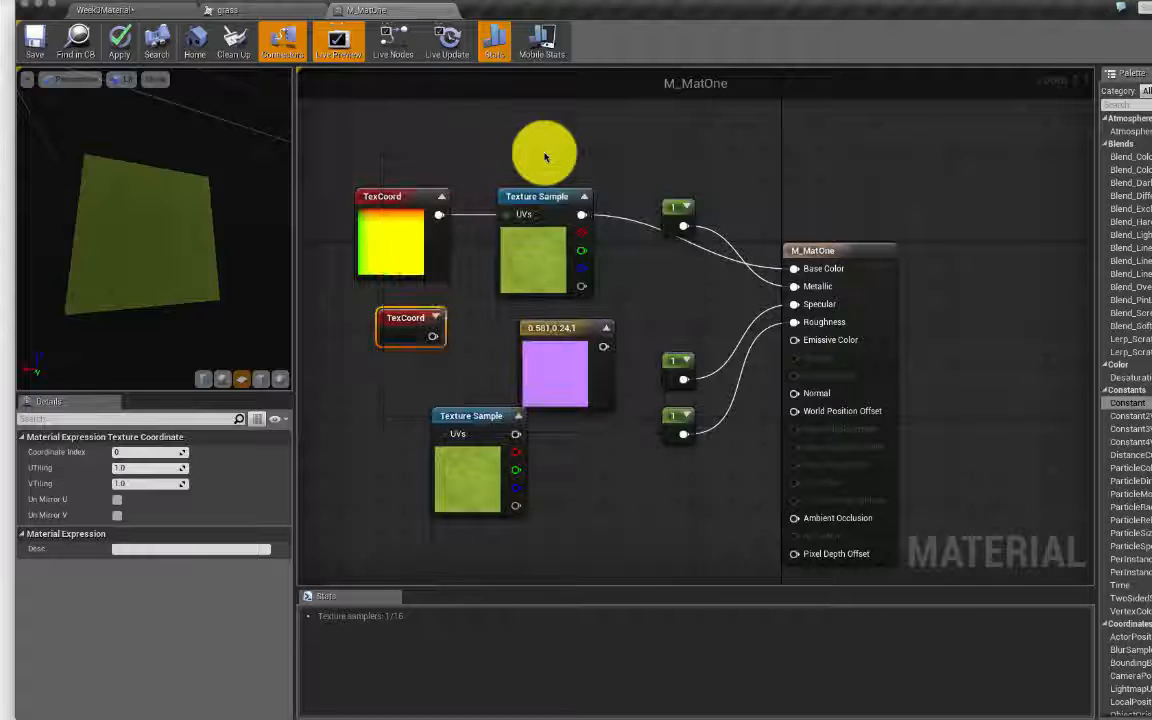
click(414, 166)
drag(414, 166, 605, 129)
key(Delete)
drag(506, 212, 480, 145)
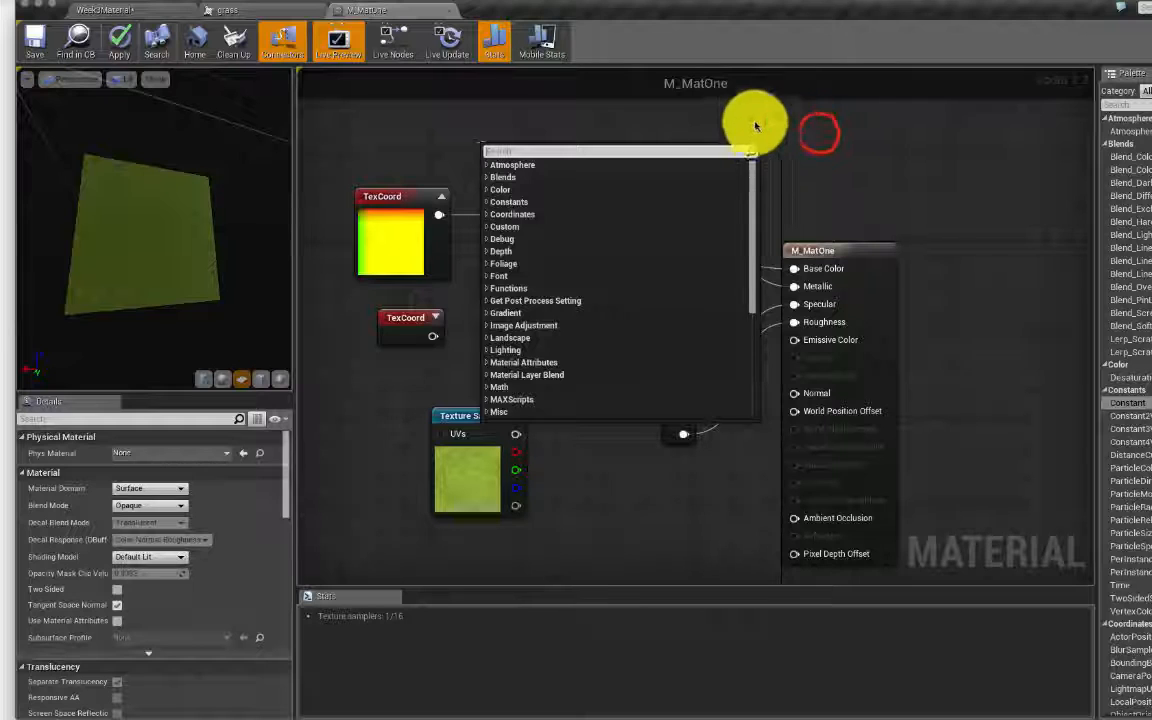
Step: Close the leftover node search menu by clicking empty canvas to the right
click(819, 134)
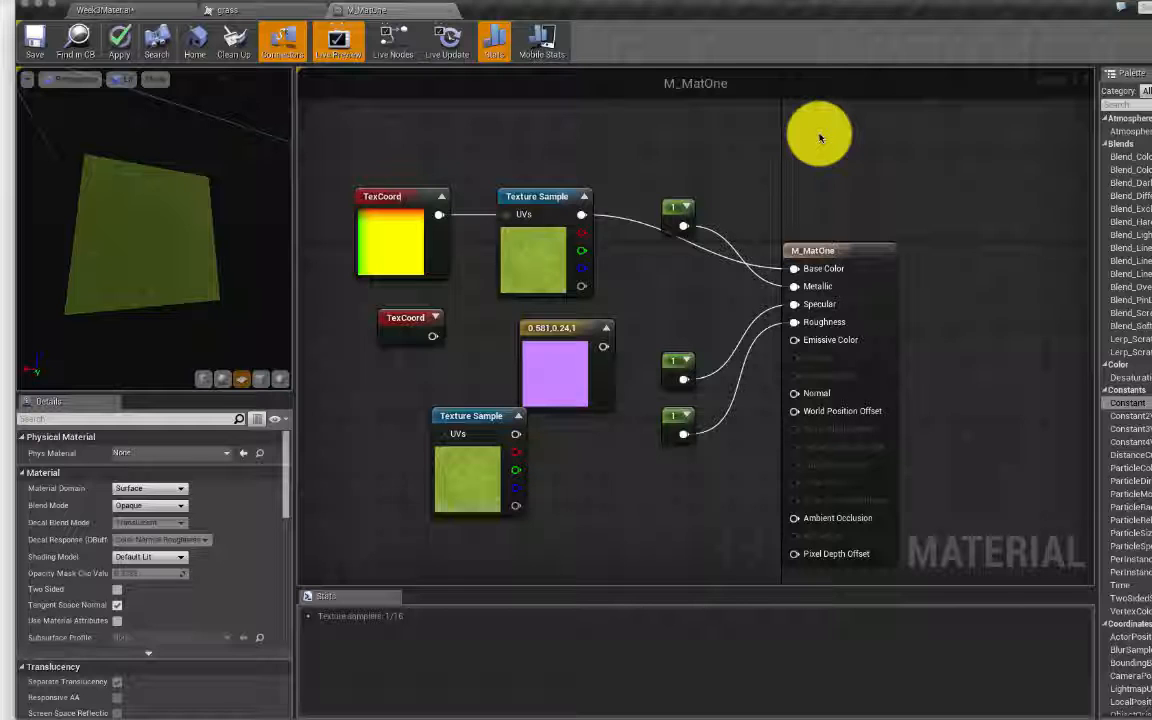
Step: Return to the level and select the Cube actor
click(143, 12)
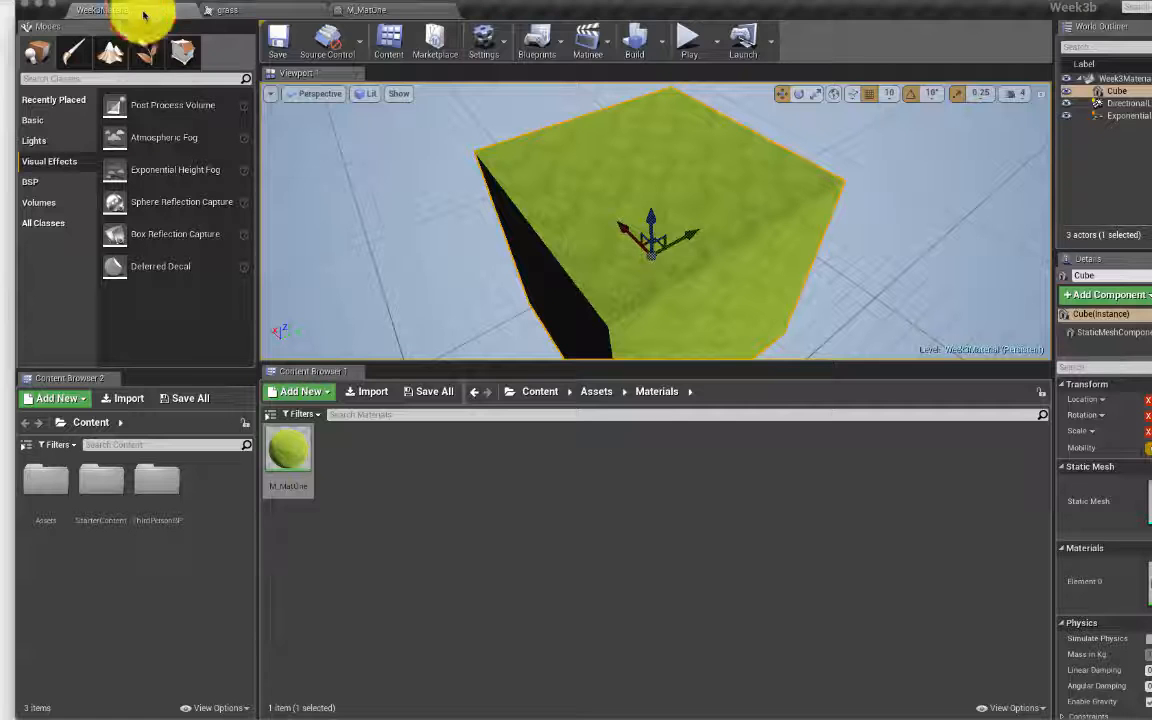
click(1117, 96)
click(1117, 96)
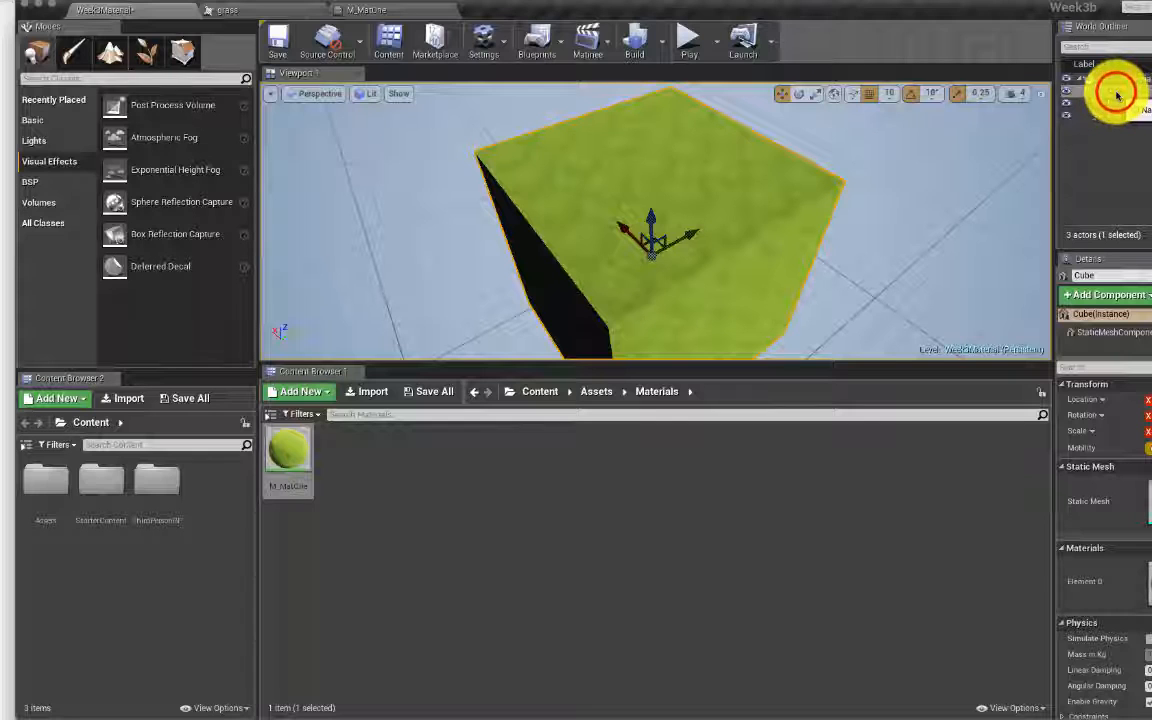
click(1117, 96)
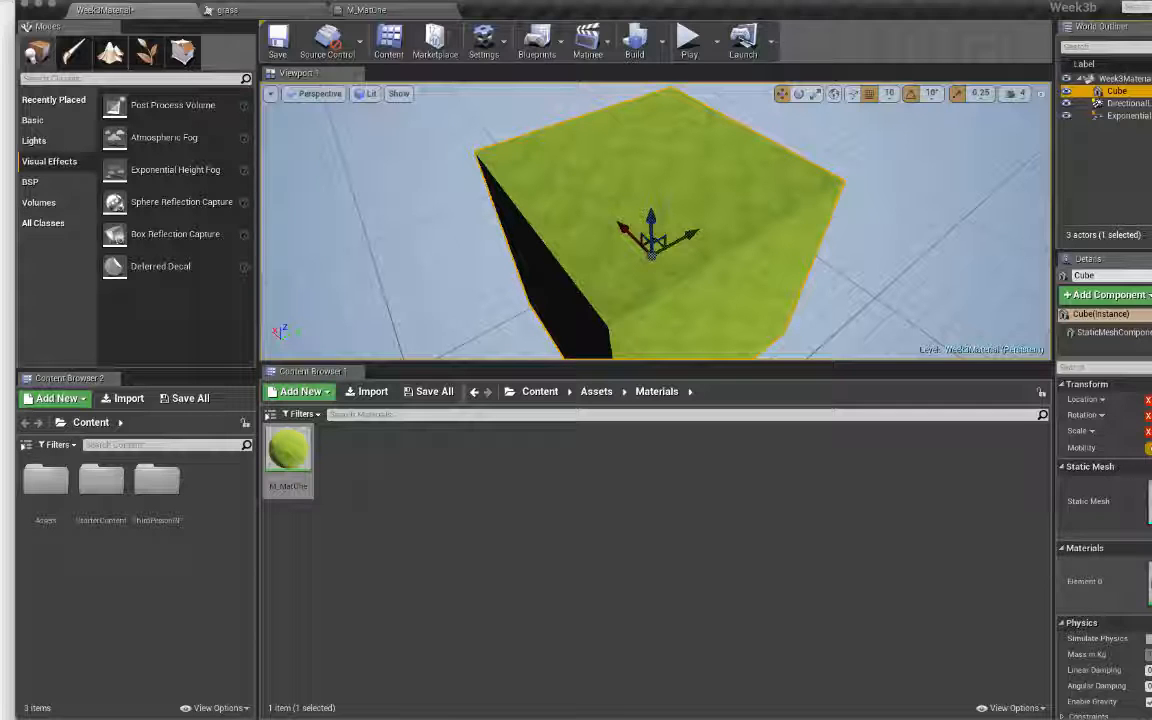
Step: Search the cube's material slot for 'Ma', then go up to the top-level Content folder
click(1151, 573)
click(1151, 358)
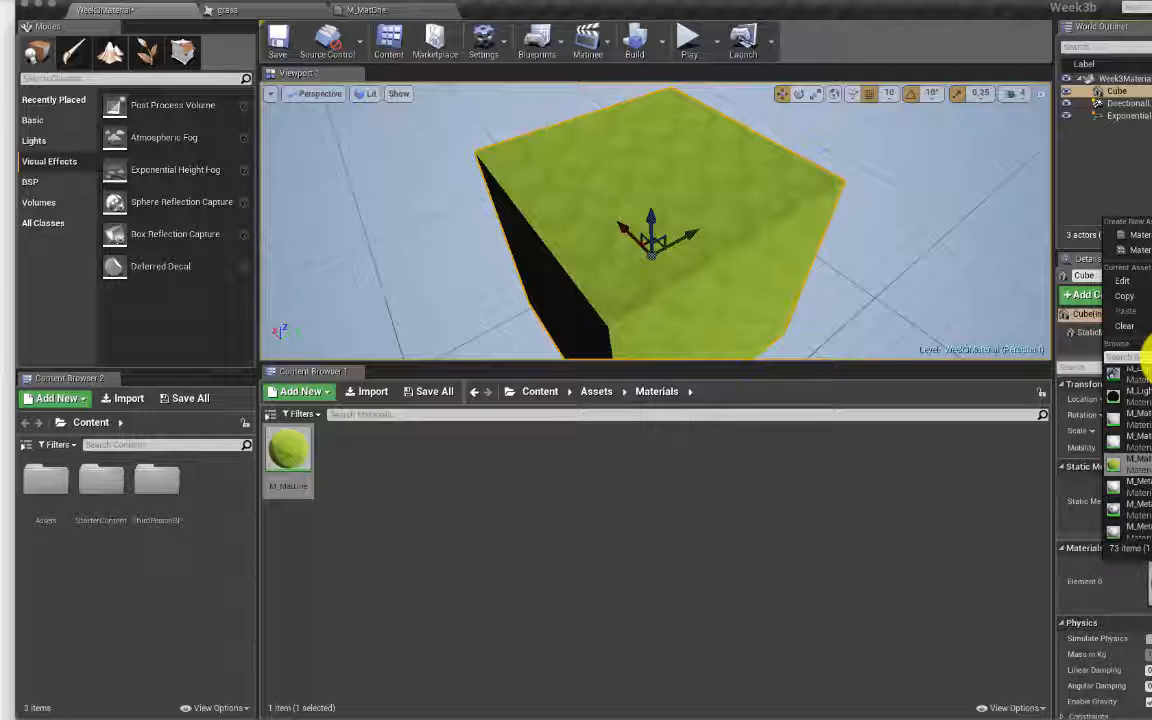
text(M_w)
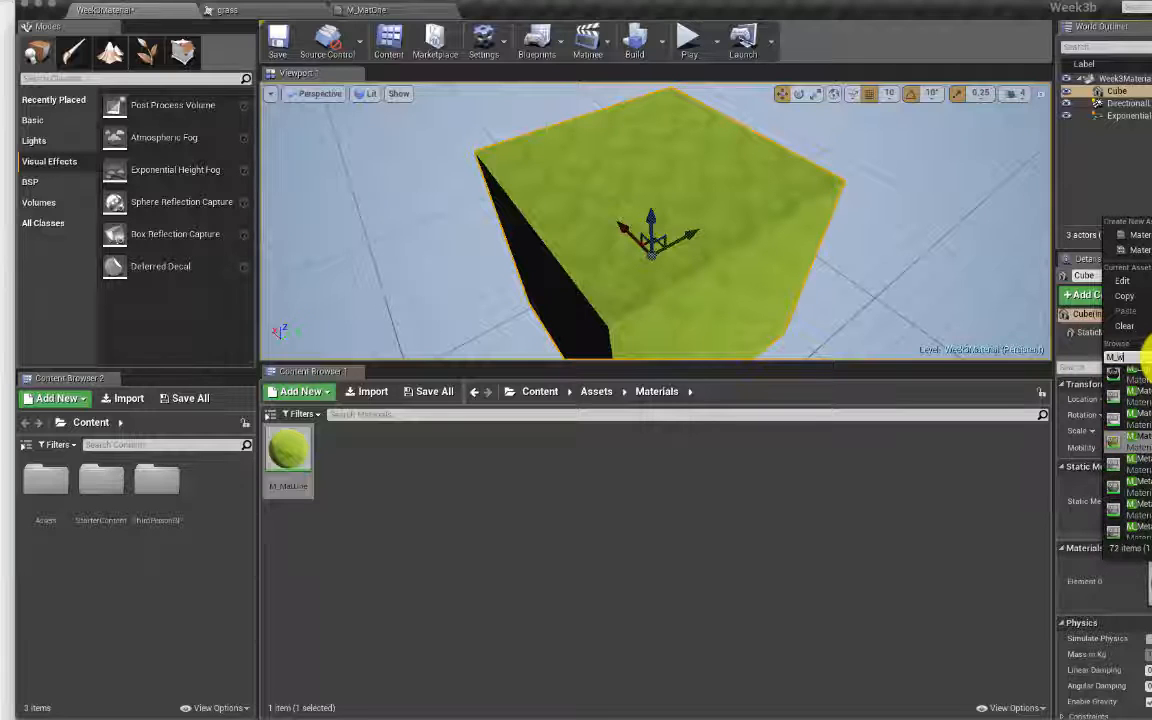
text(e)
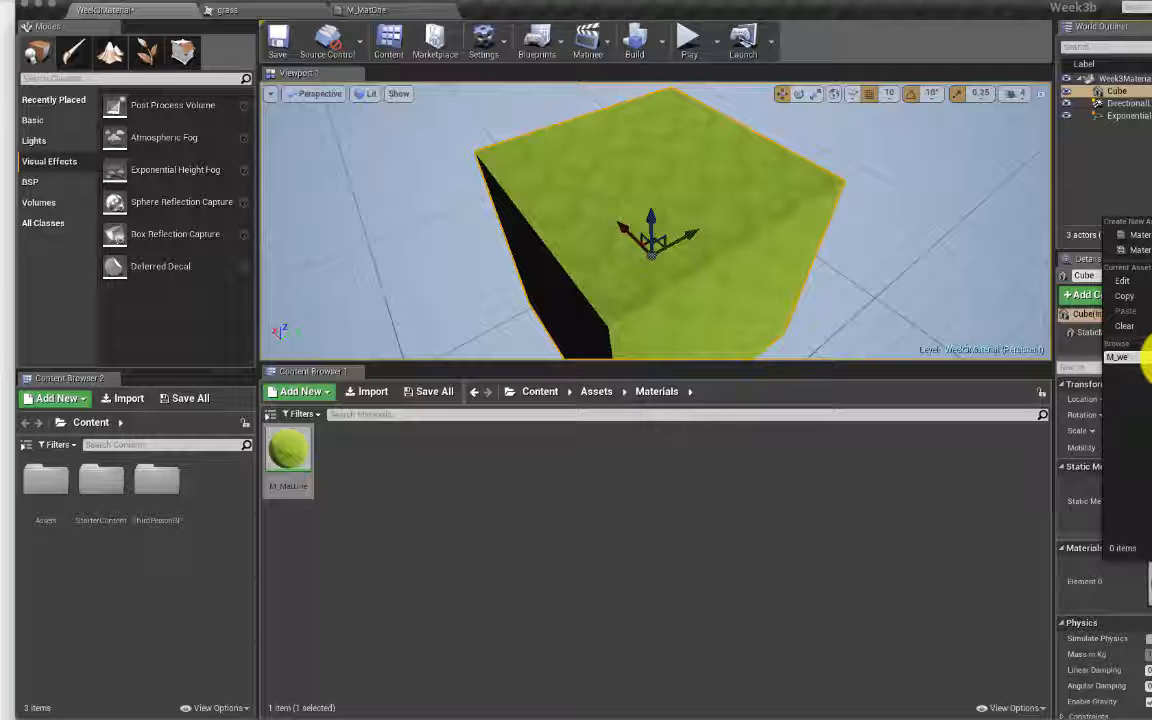
key(BackSpace)
key(BackSpace)
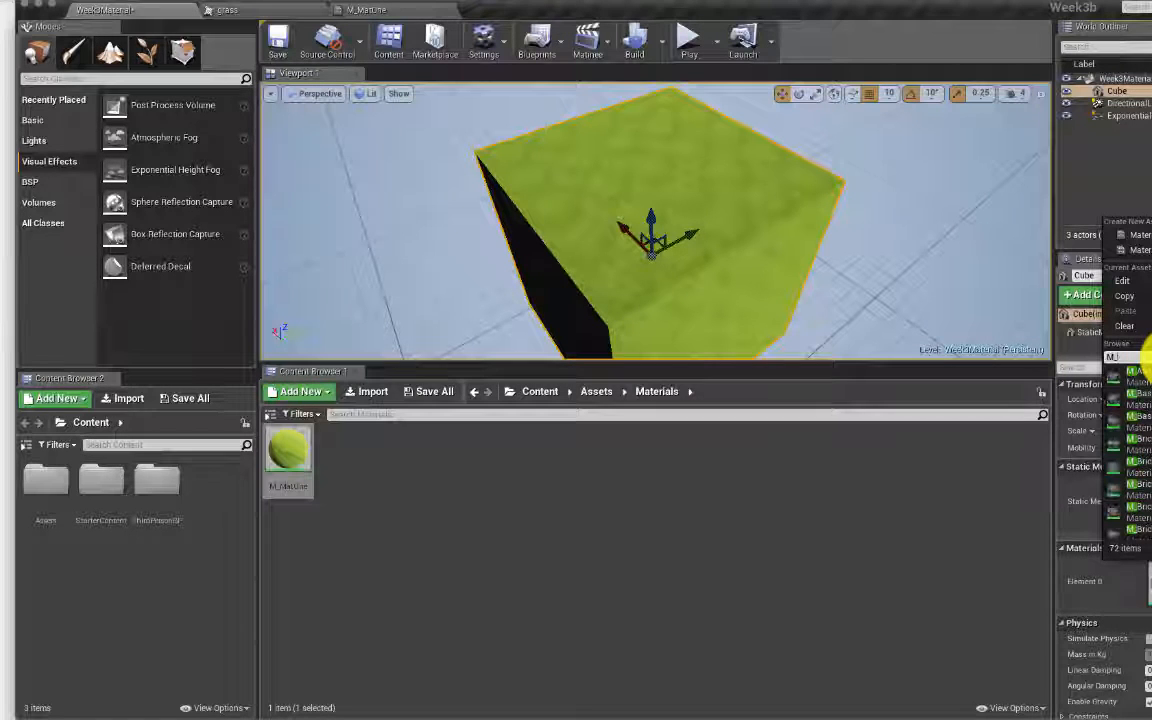
text(Mat)
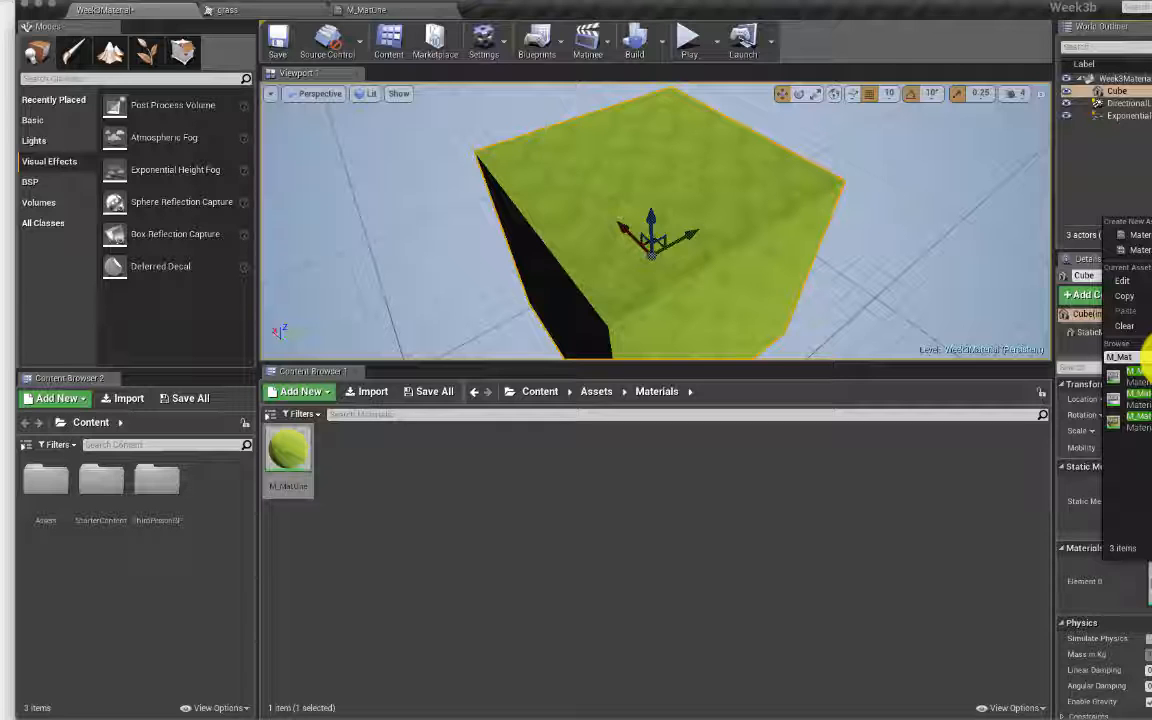
click(519, 399)
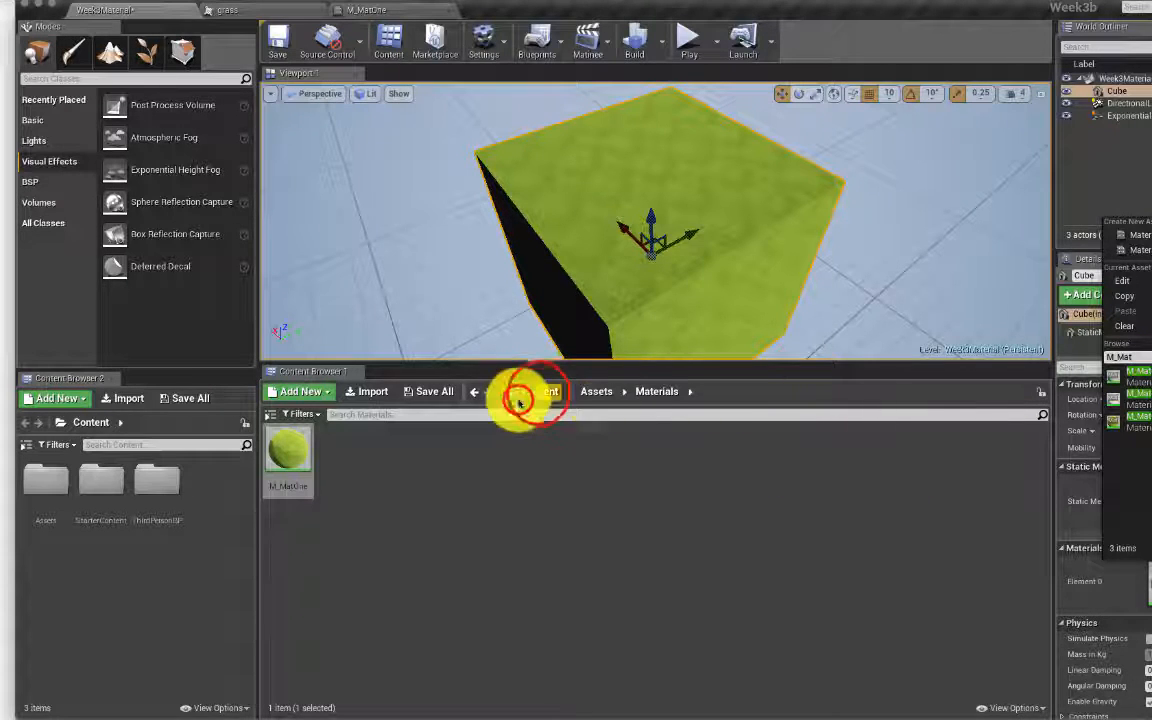
click(536, 392)
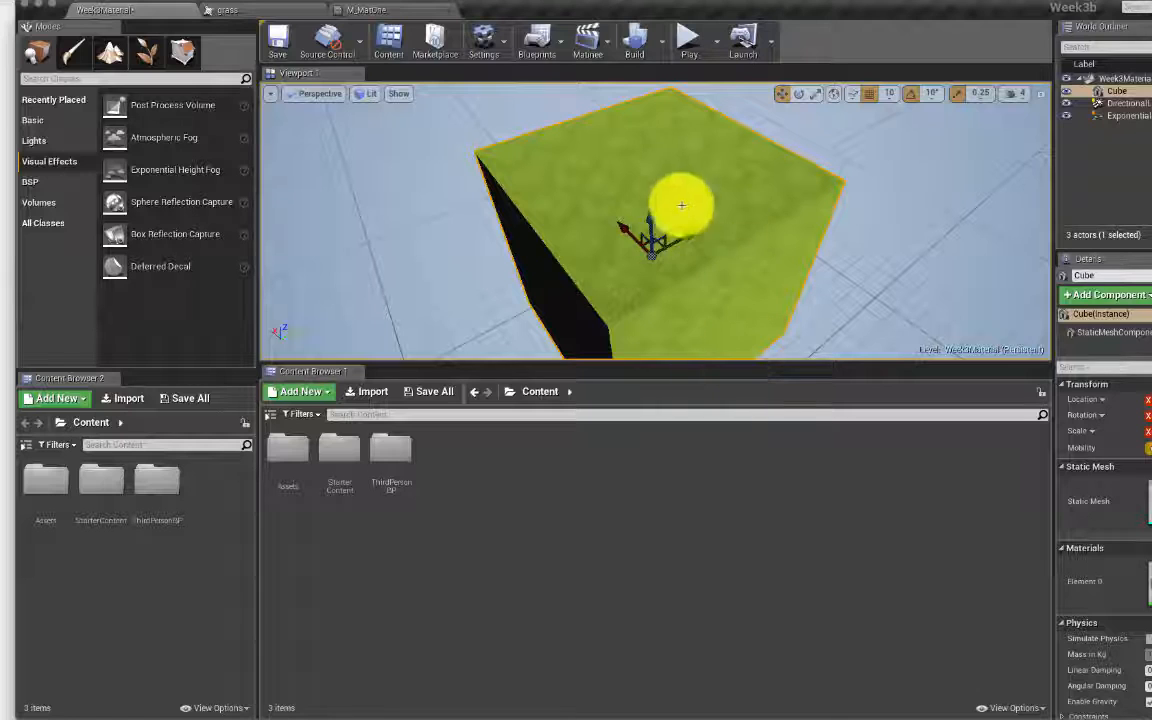
Step: Bring up the Chrome window with grass.png and Google 'crazybum' in a new tab
click(40, 8)
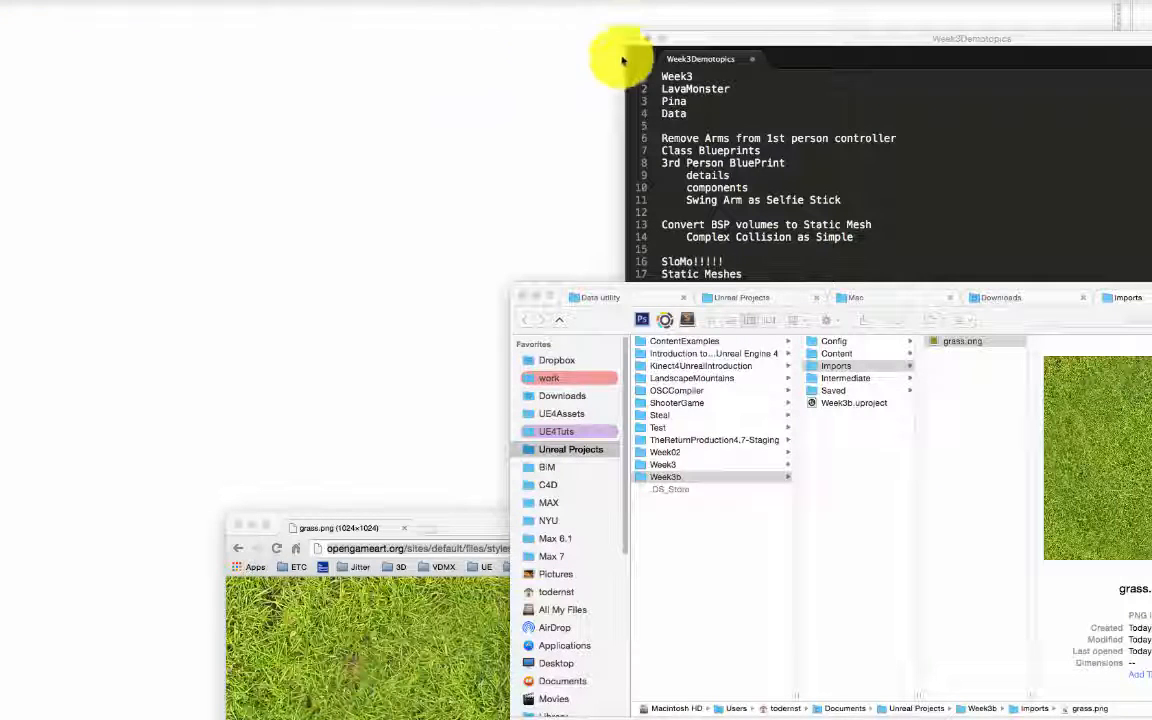
double_click(480, 522)
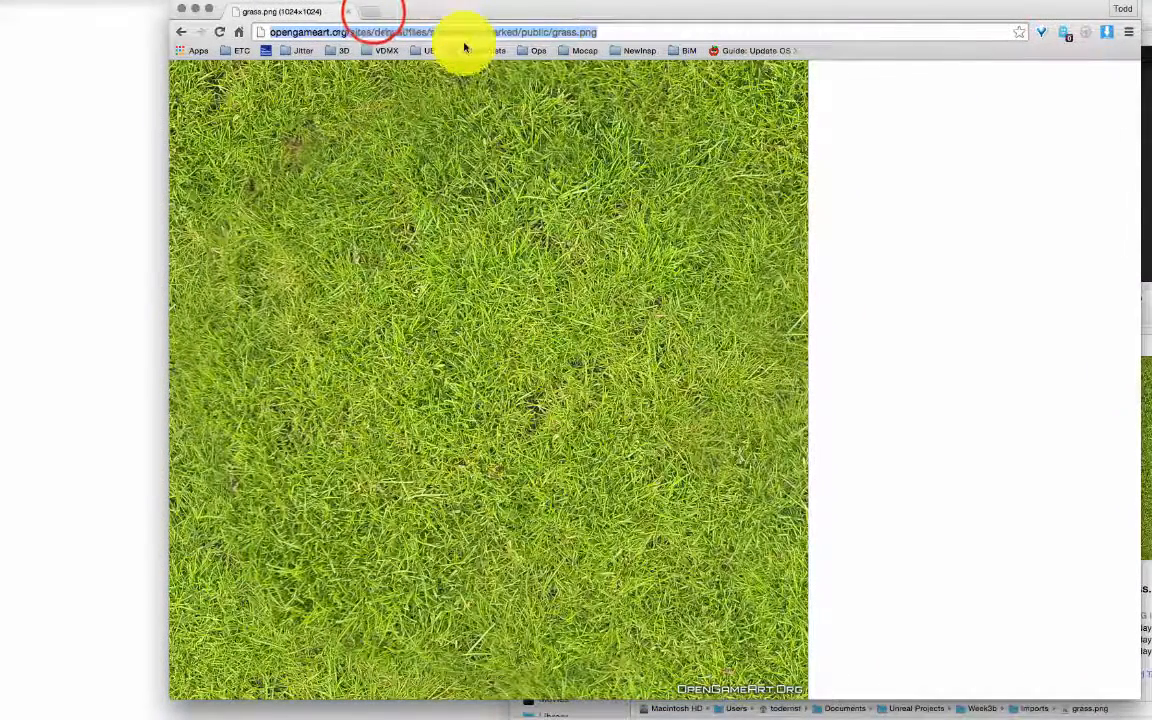
click(372, 12)
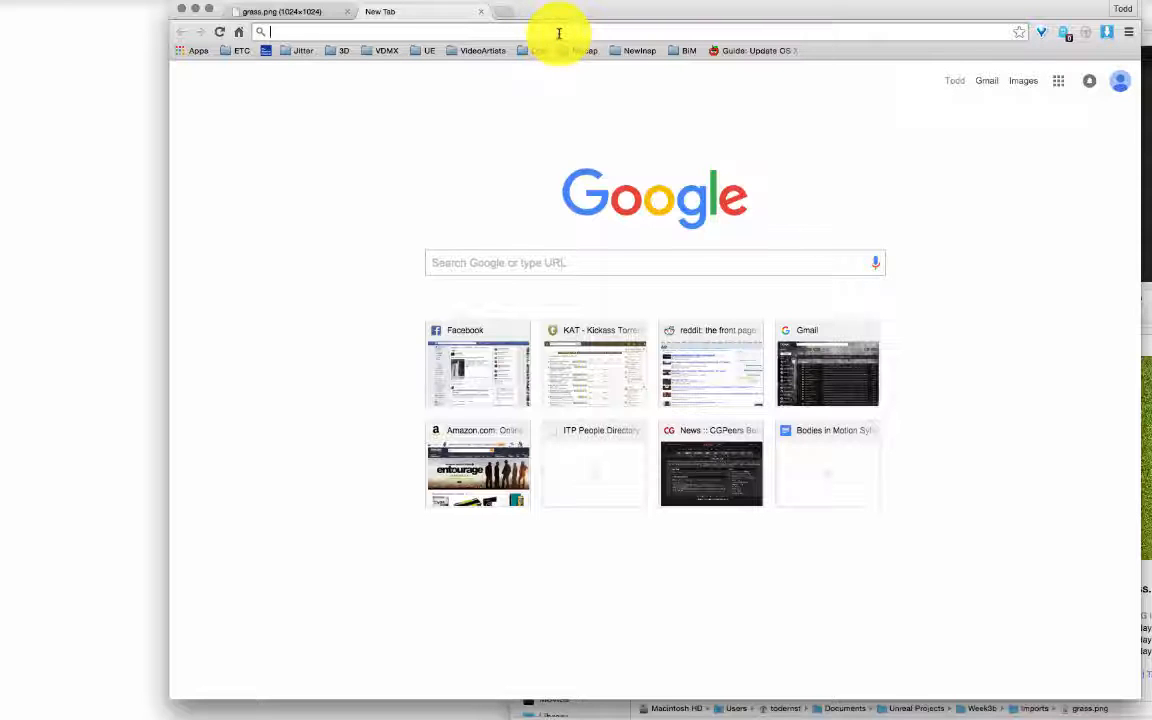
text(crazy)
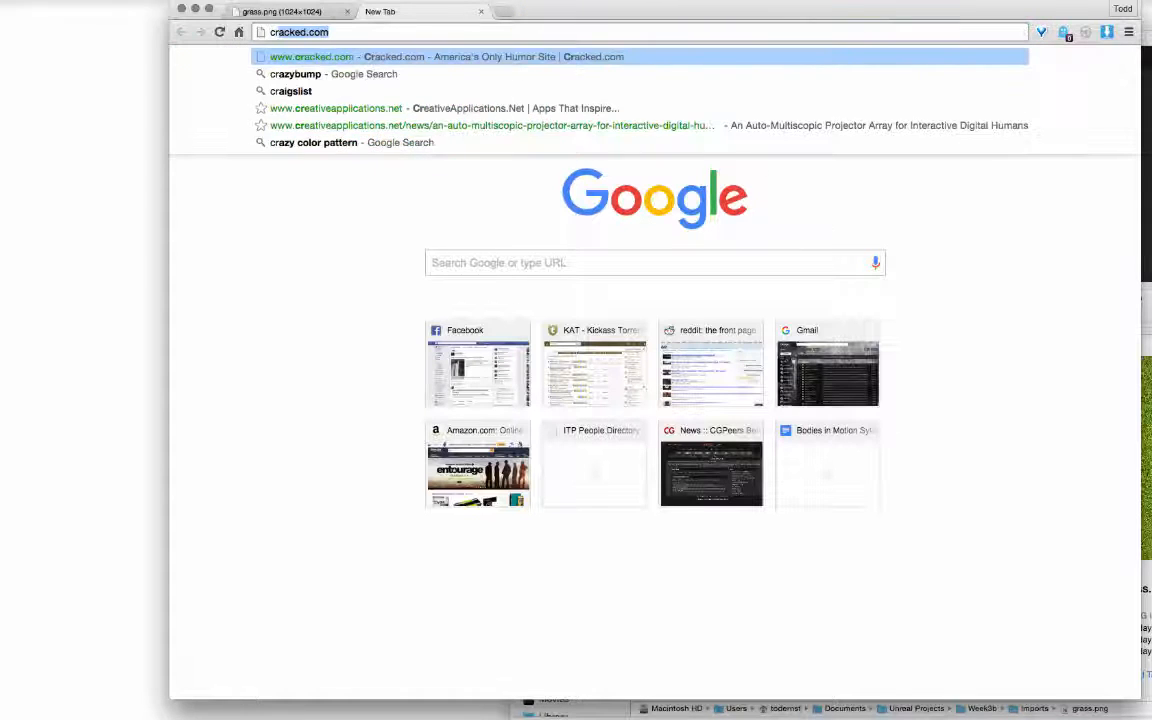
text(bump)
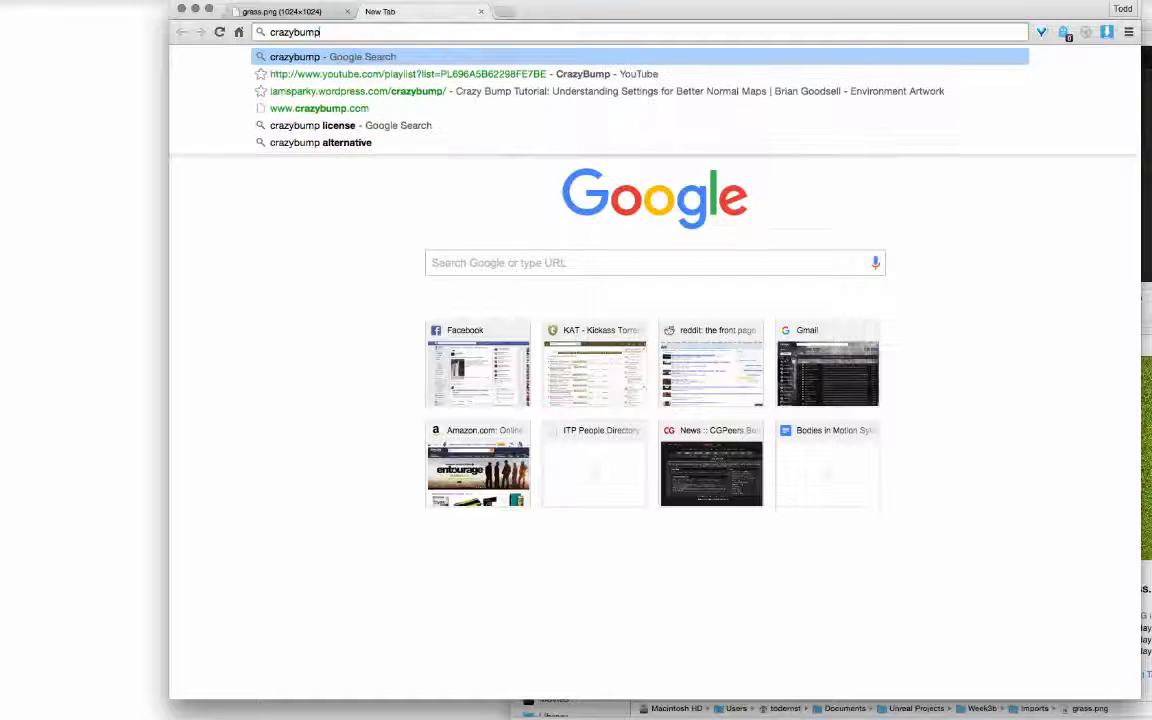
key(Return)
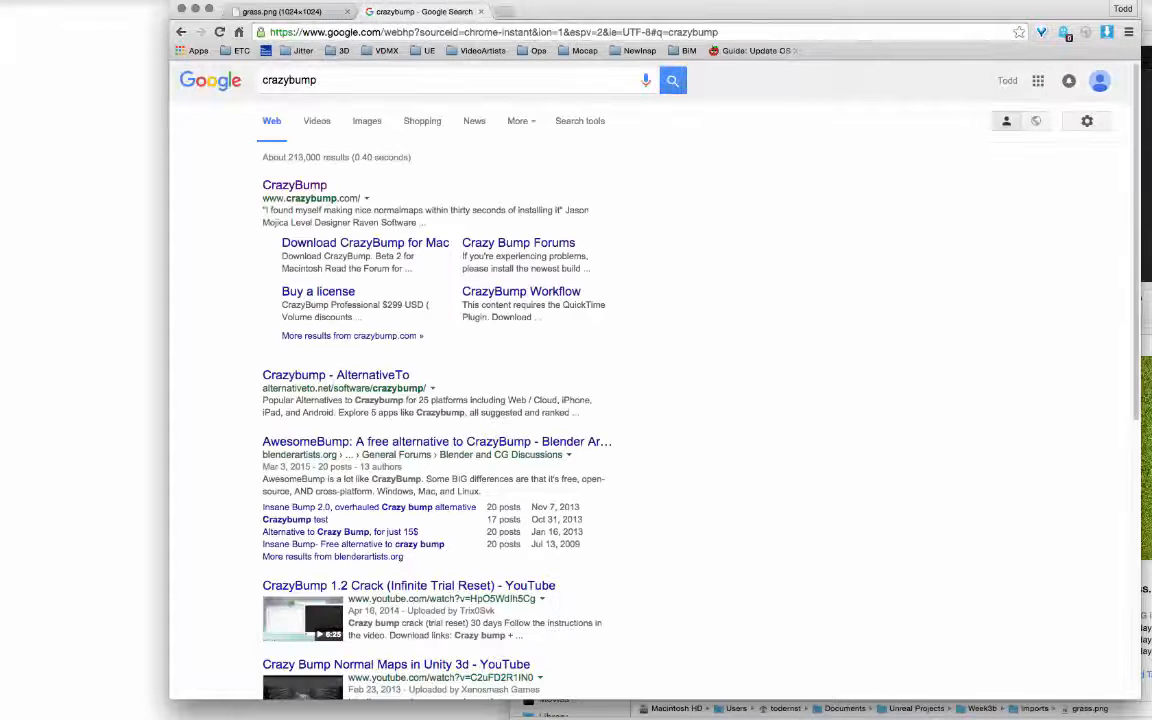
click(295, 185)
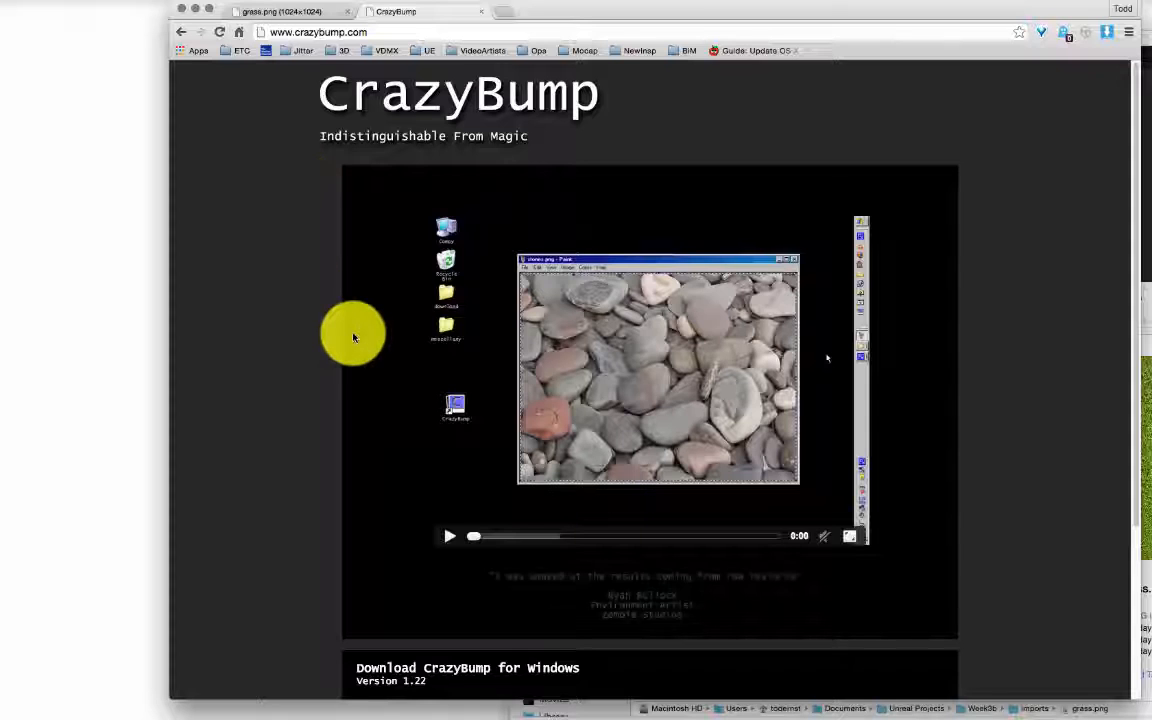
scroll(352, 334, down, 4)
scroll(352, 334, up, 4)
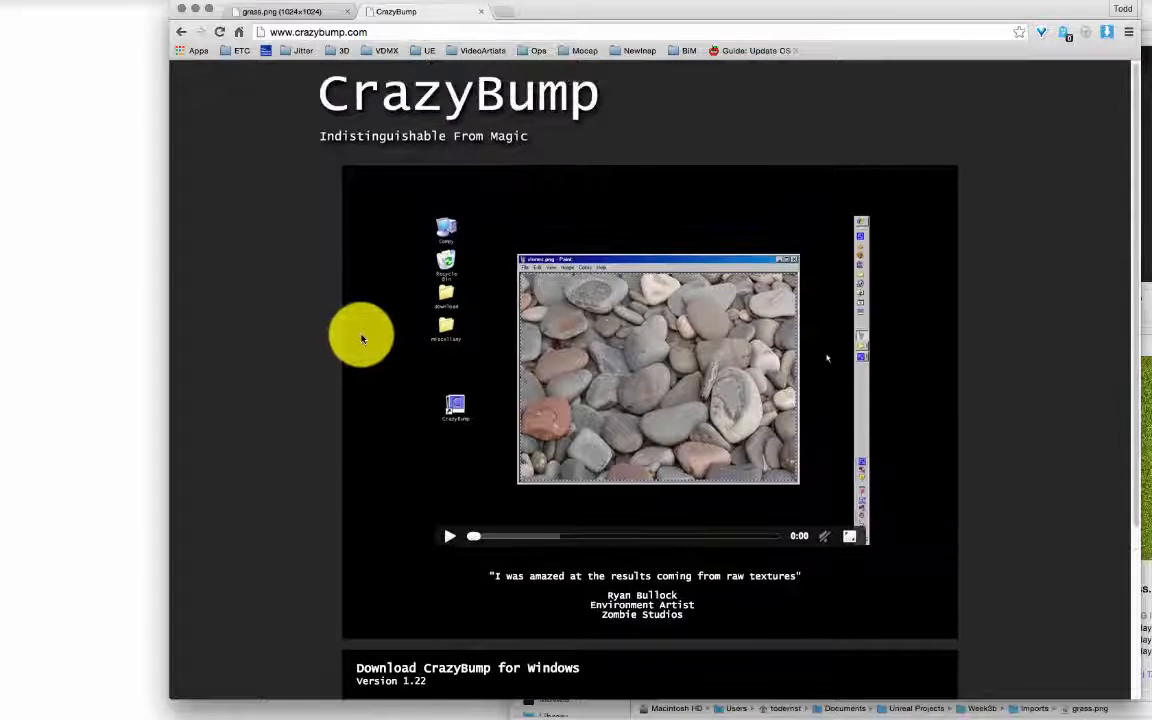
scroll(352, 334, down, 5)
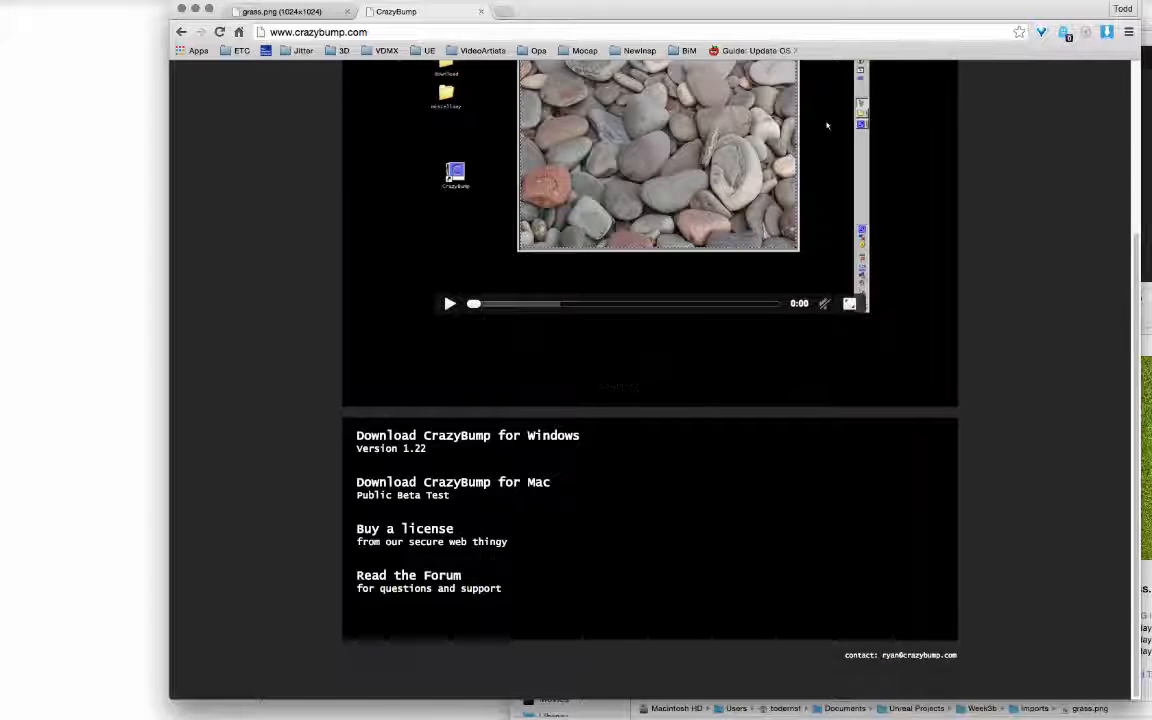
Step: Launch the installed CrazyBump app from Applications and confirm opening it
key(c)
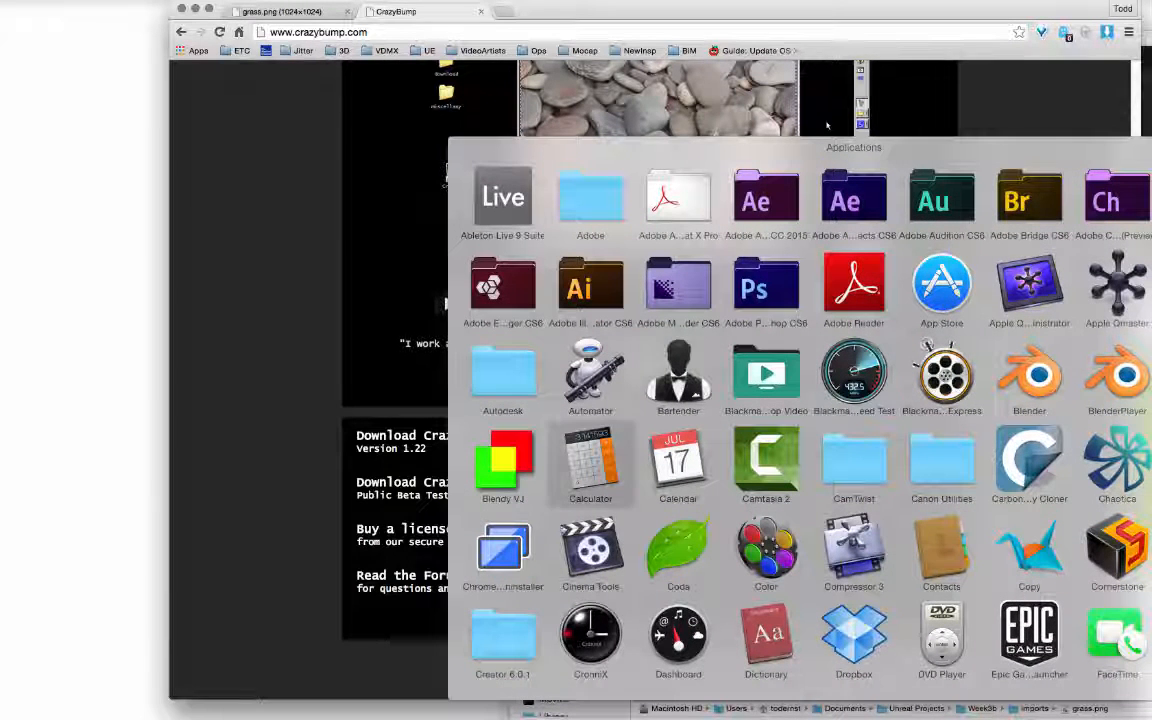
key(r)
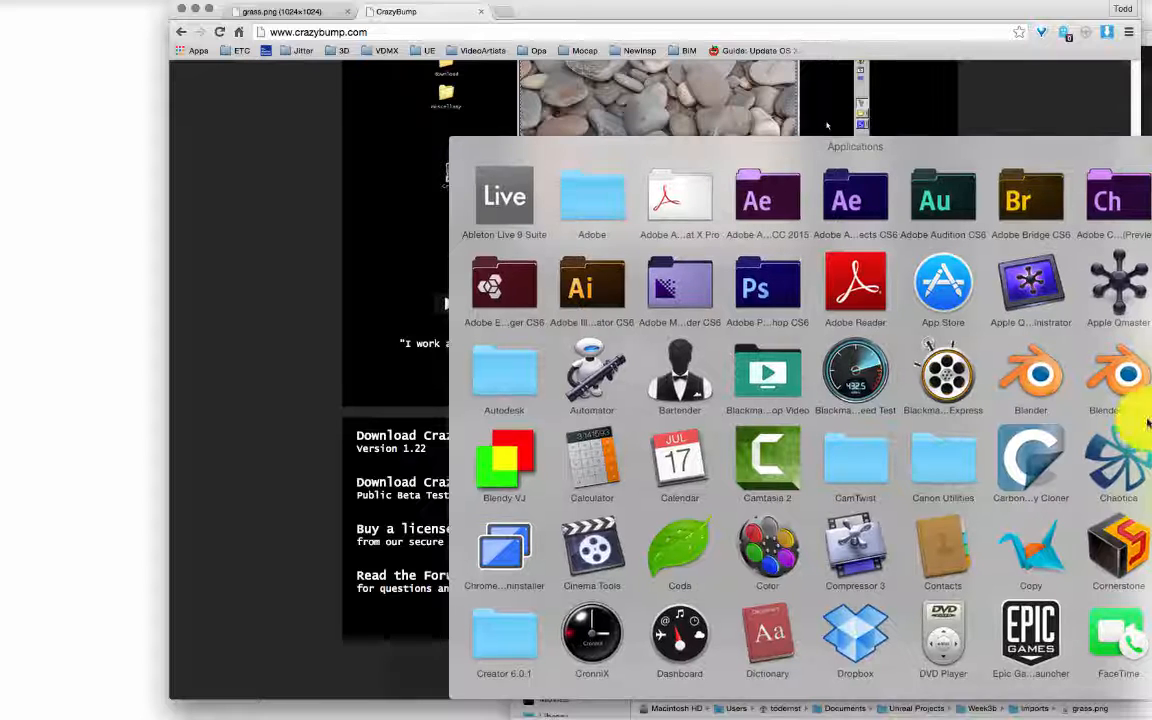
key(Return)
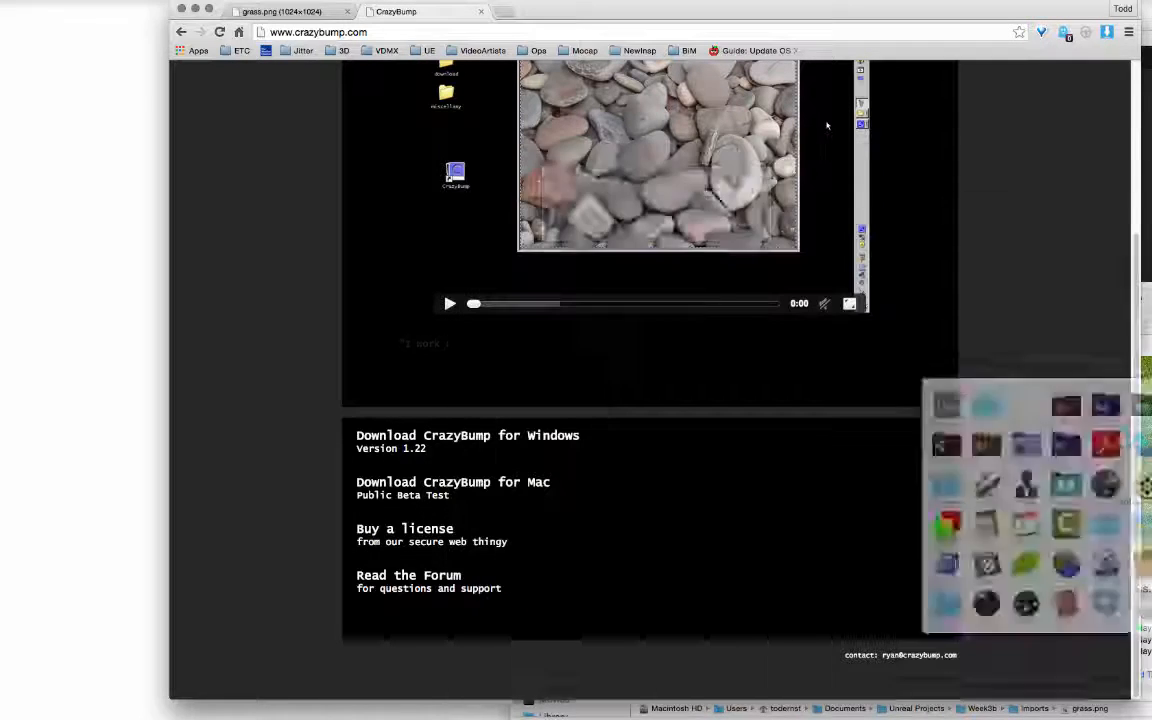
click(780, 238)
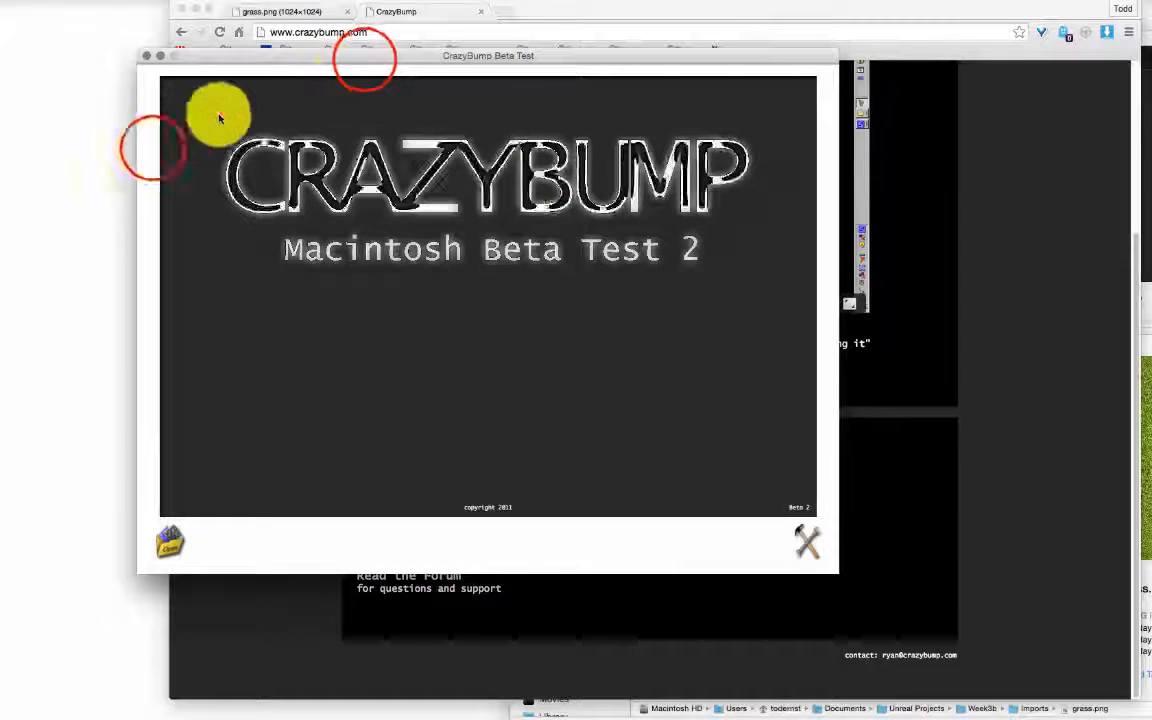
Step: Move the CrazyBump window right, dismiss the splash, and choose 'Open photograph from file'
drag(362, 57, 625, 83)
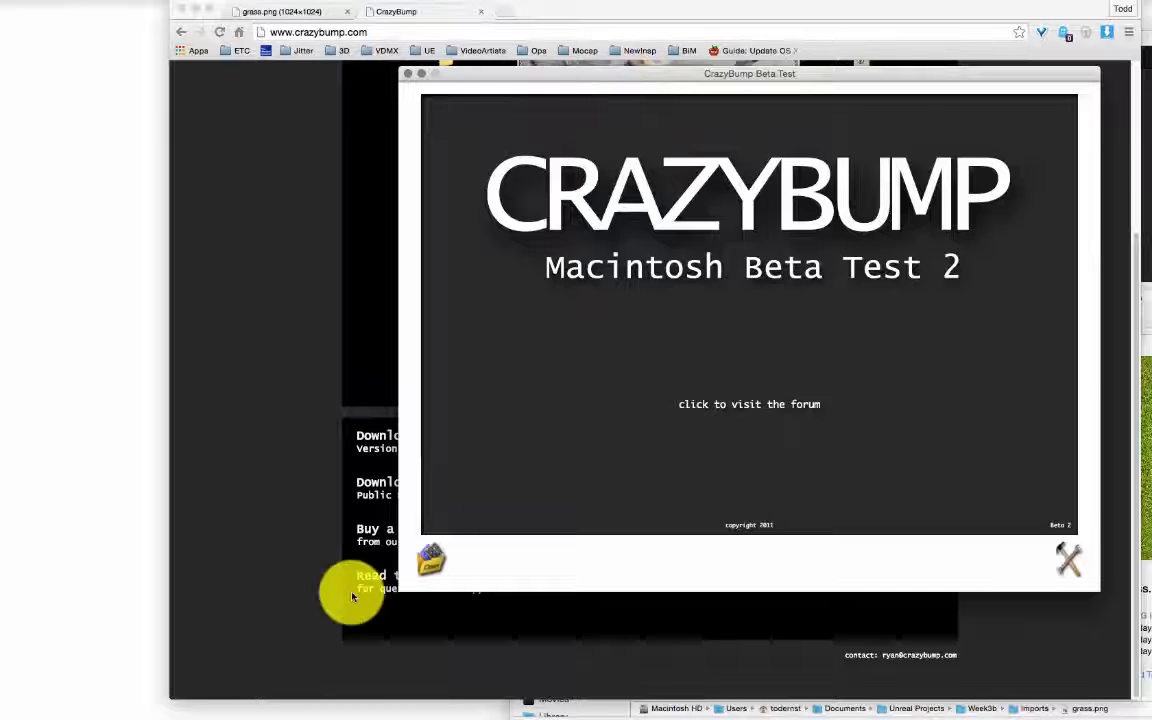
click(430, 557)
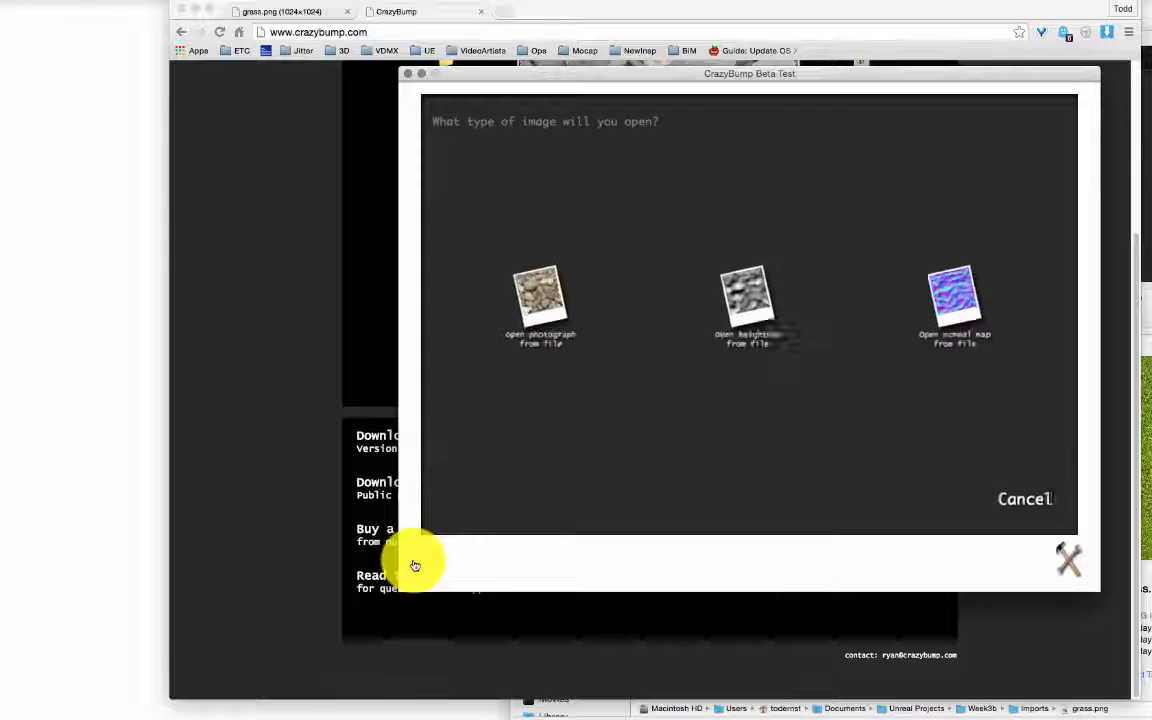
click(533, 295)
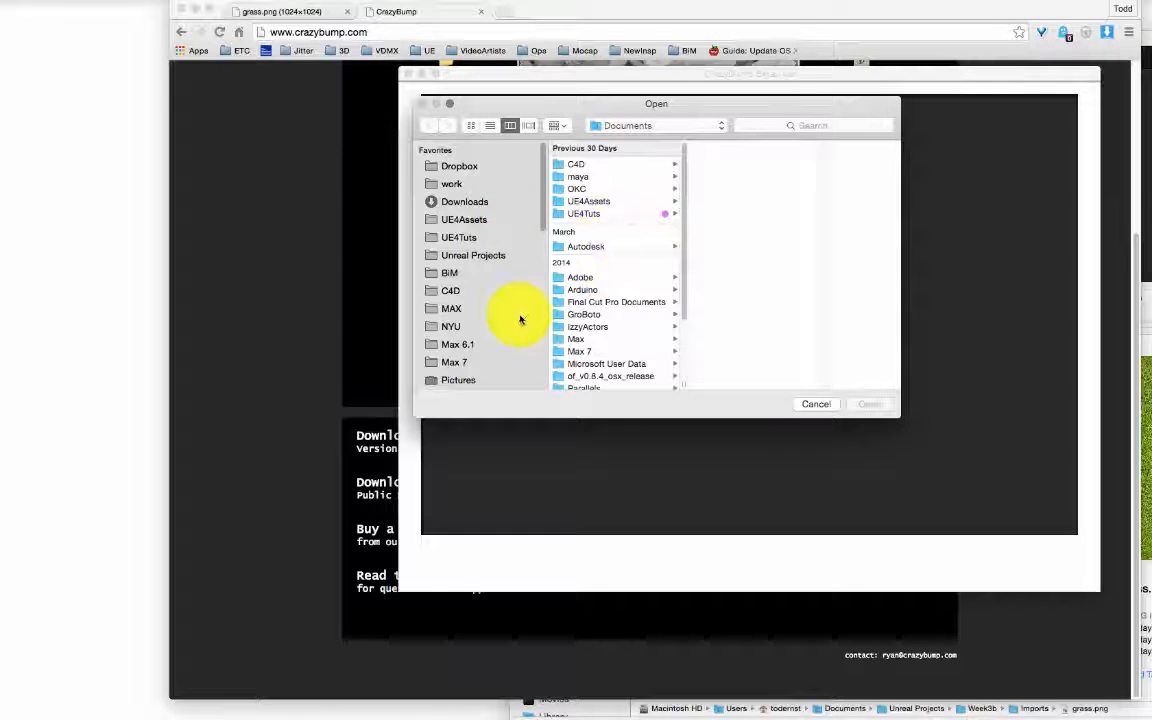
Step: Browse to Week3b > Imports and open grass.png in CrazyBump
scroll(505, 315, down, 5)
click(667, 123)
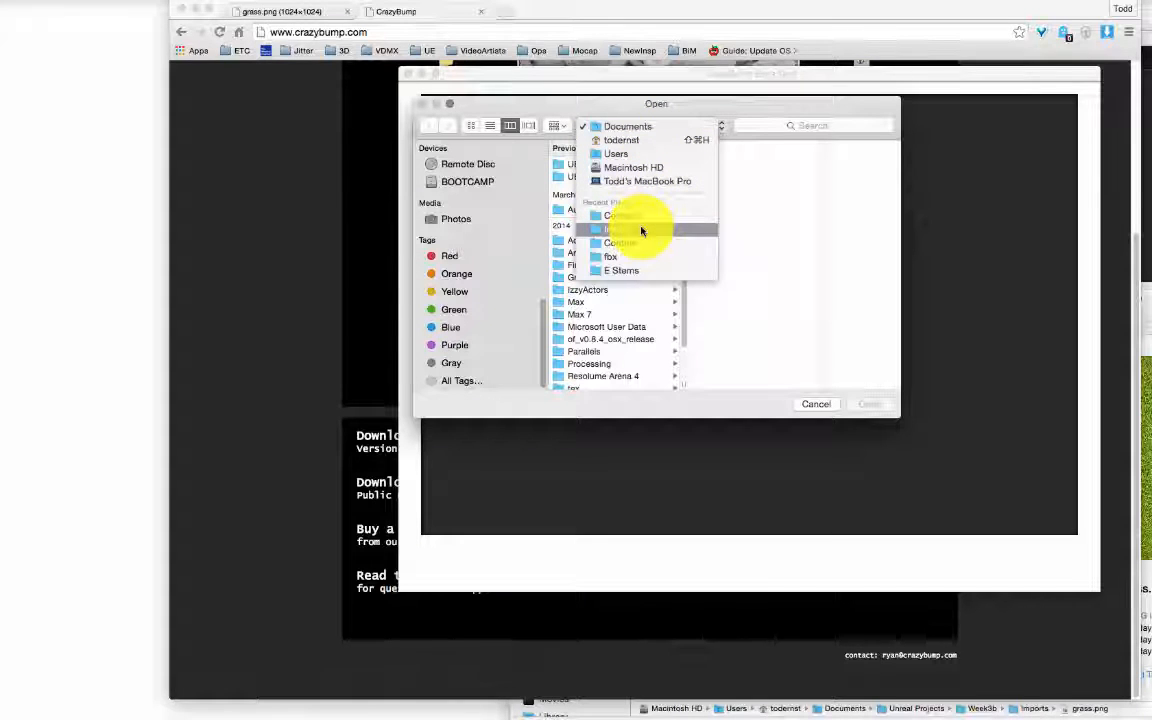
click(641, 231)
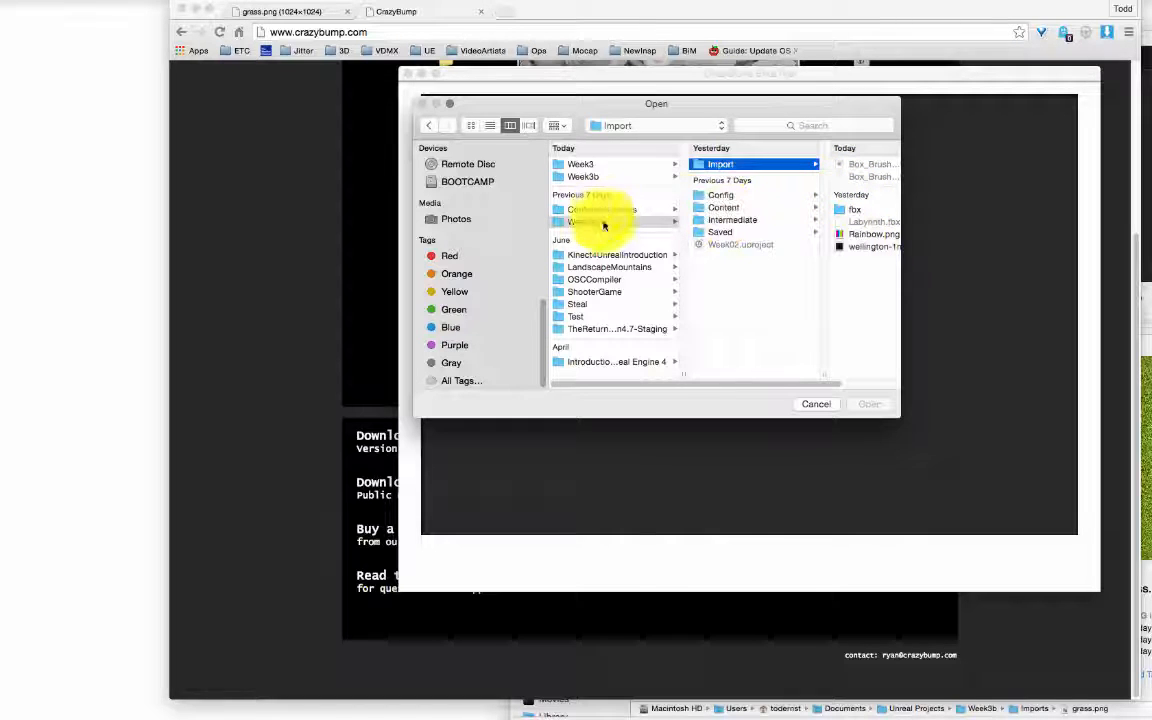
click(616, 173)
click(612, 174)
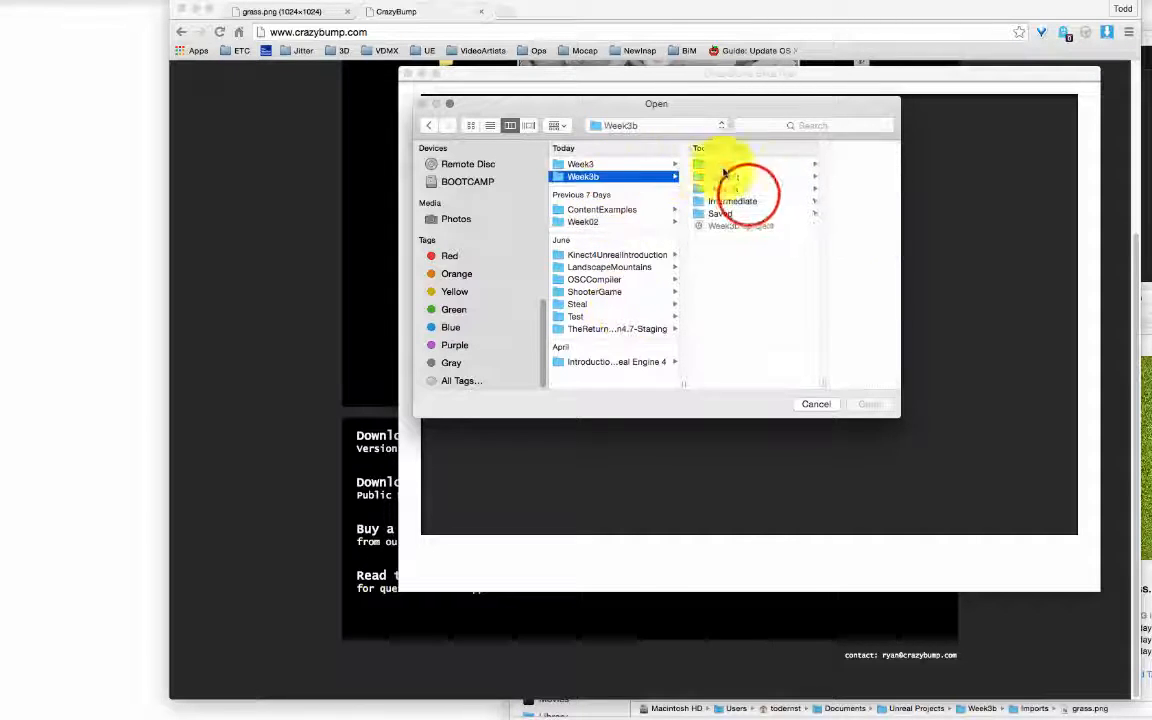
click(748, 200)
click(690, 188)
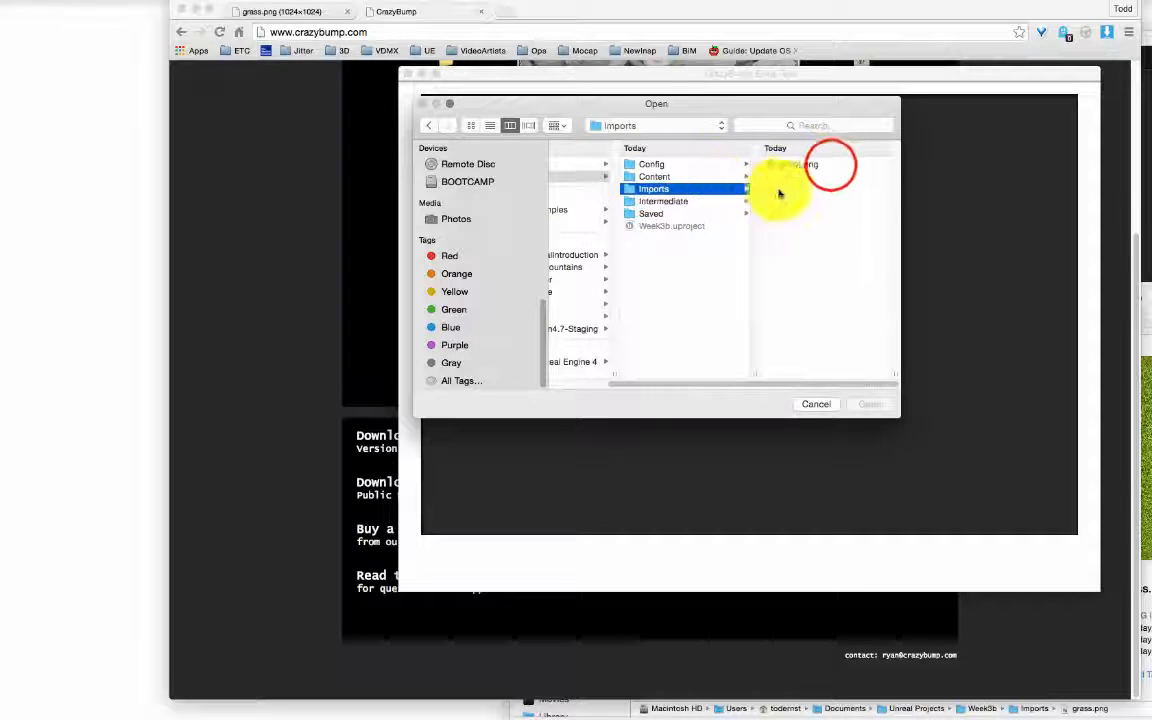
click(830, 167)
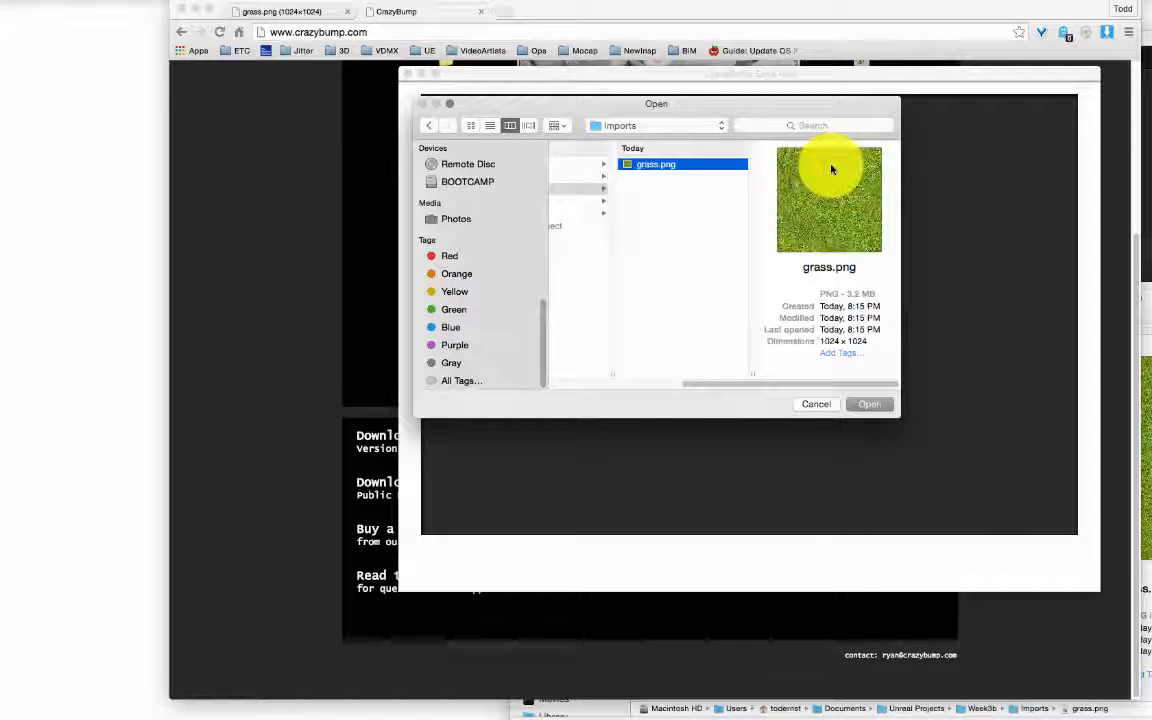
click(868, 405)
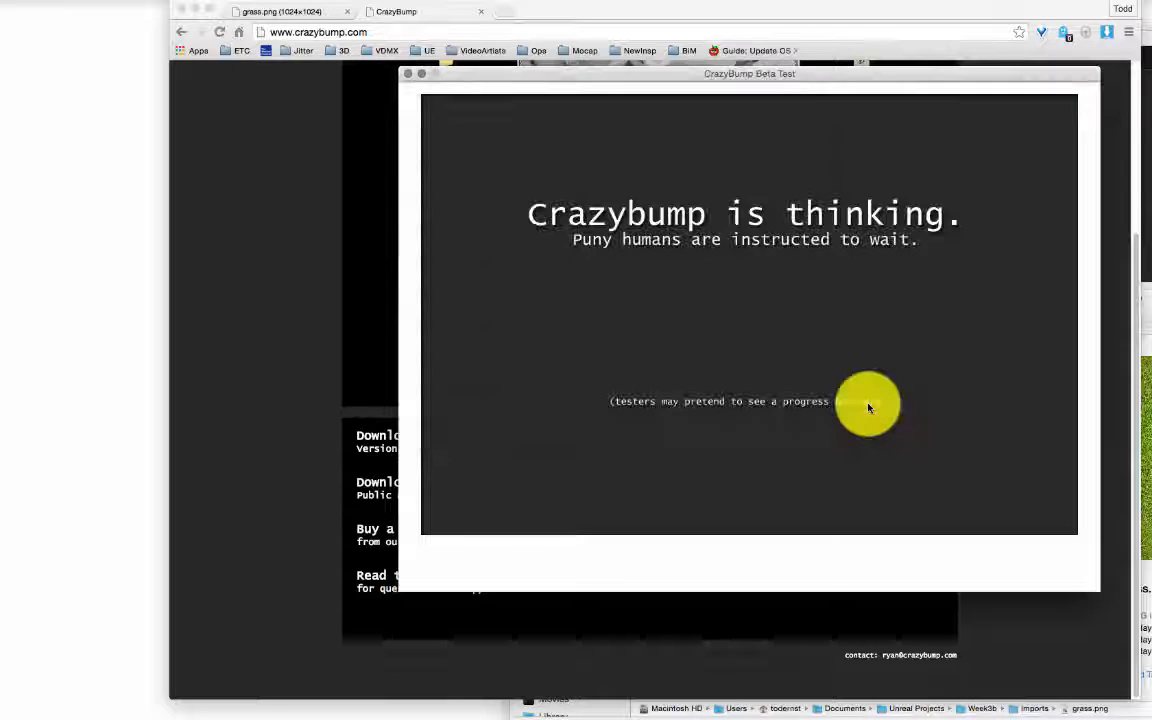
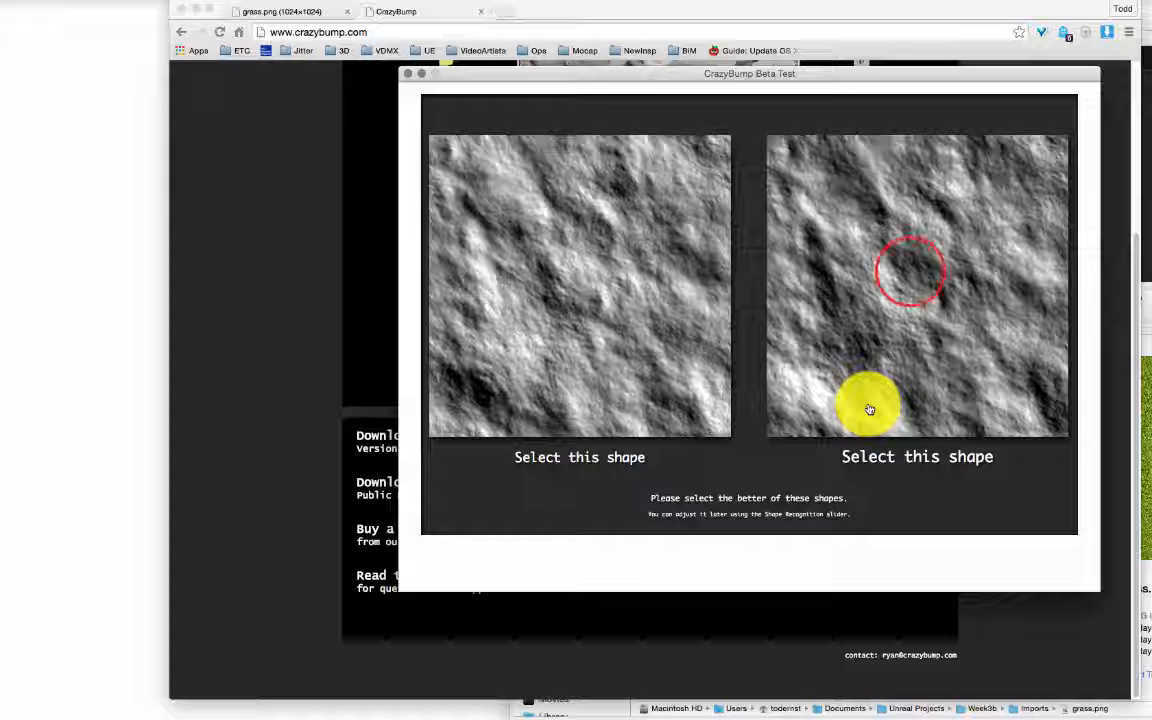
Step: Choose the right-hand shape interpretation, enlarge the 3D preview, and sweep the lighting across the sphere
click(911, 272)
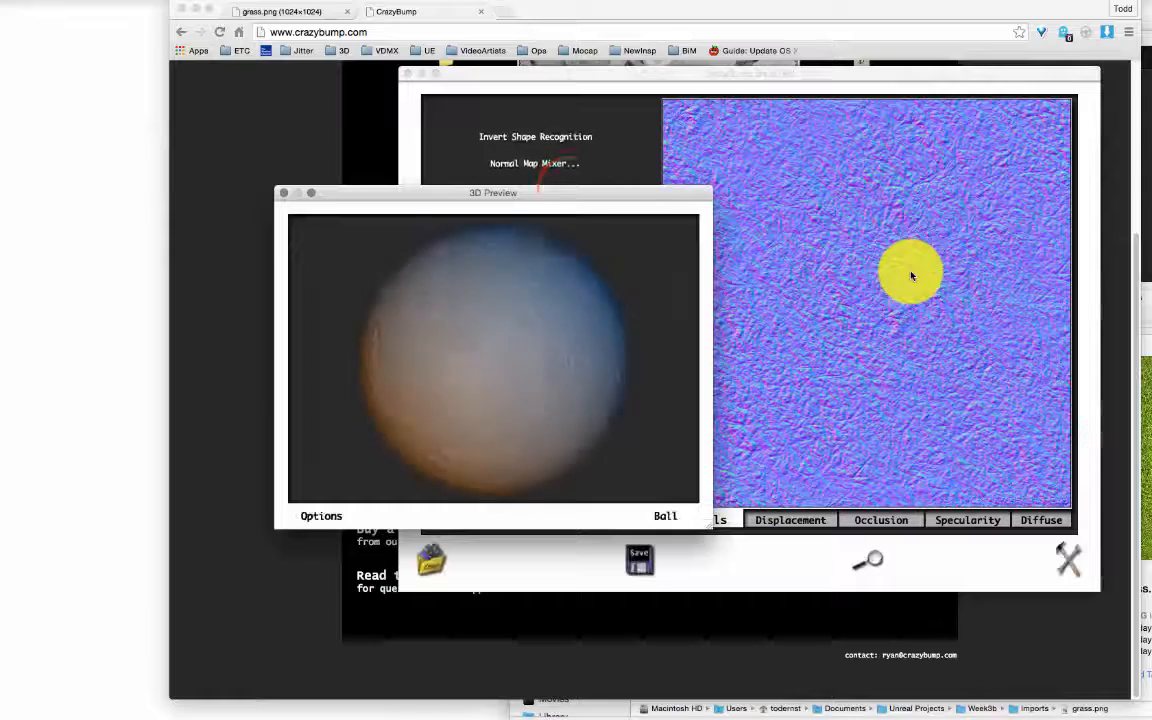
drag(571, 190, 383, 18)
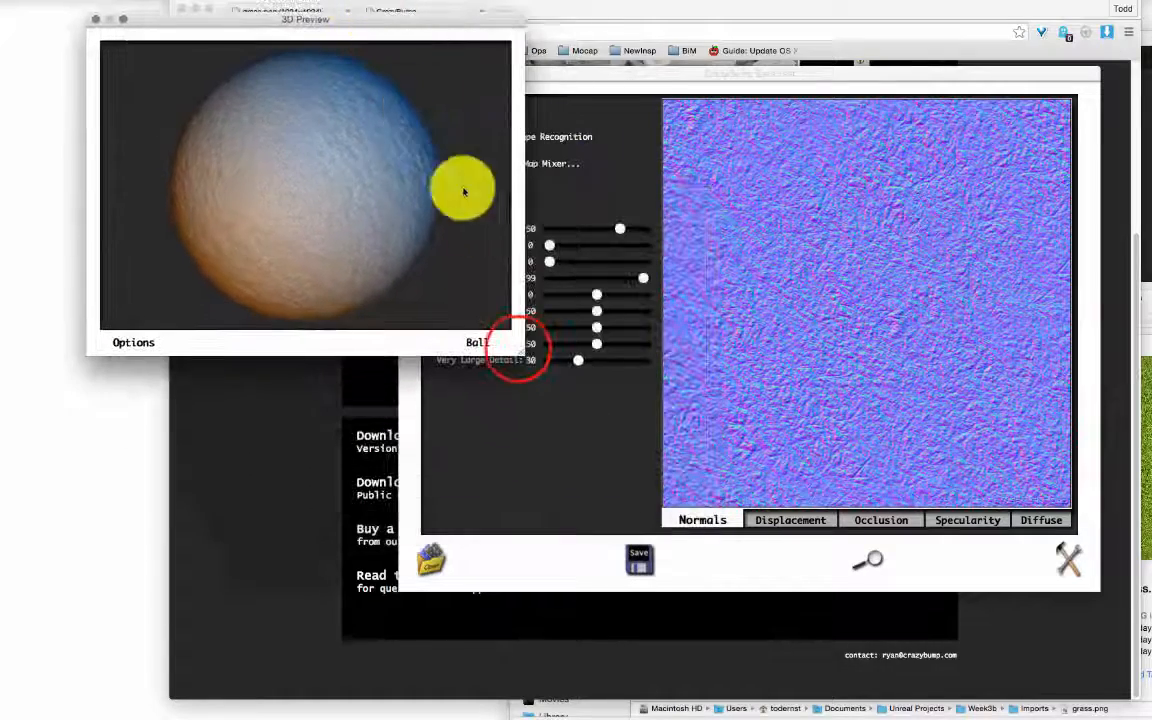
drag(517, 342, 905, 599)
click(489, 286)
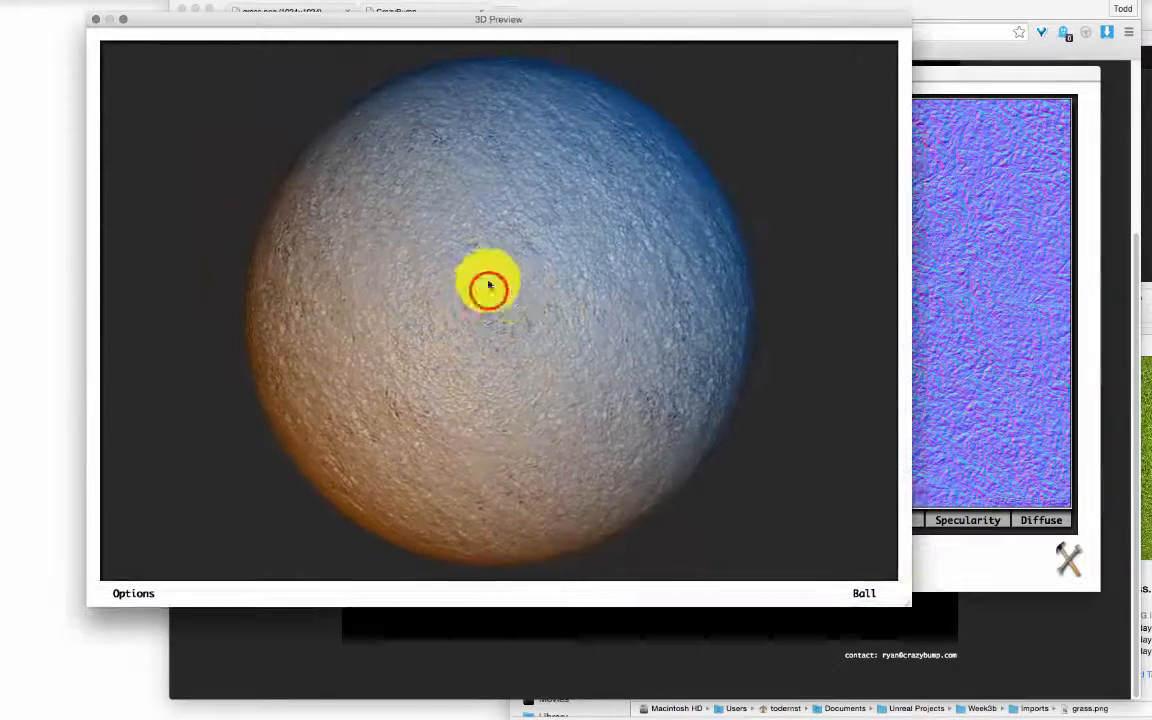
mouse_move(489, 286)
mouse_down()
mouse_move(571, 290)
mouse_move(738, 414)
mouse_move(646, 349)
mouse_move(584, 72)
mouse_move(581, 257)
mouse_move(794, 283)
mouse_move(432, 267)
mouse_move(753, 257)
mouse_move(432, 260)
mouse_move(752, 279)
mouse_move(486, 244)
mouse_move(509, 221)
mouse_move(741, 242)
mouse_move(414, 226)
mouse_move(757, 242)
mouse_up()
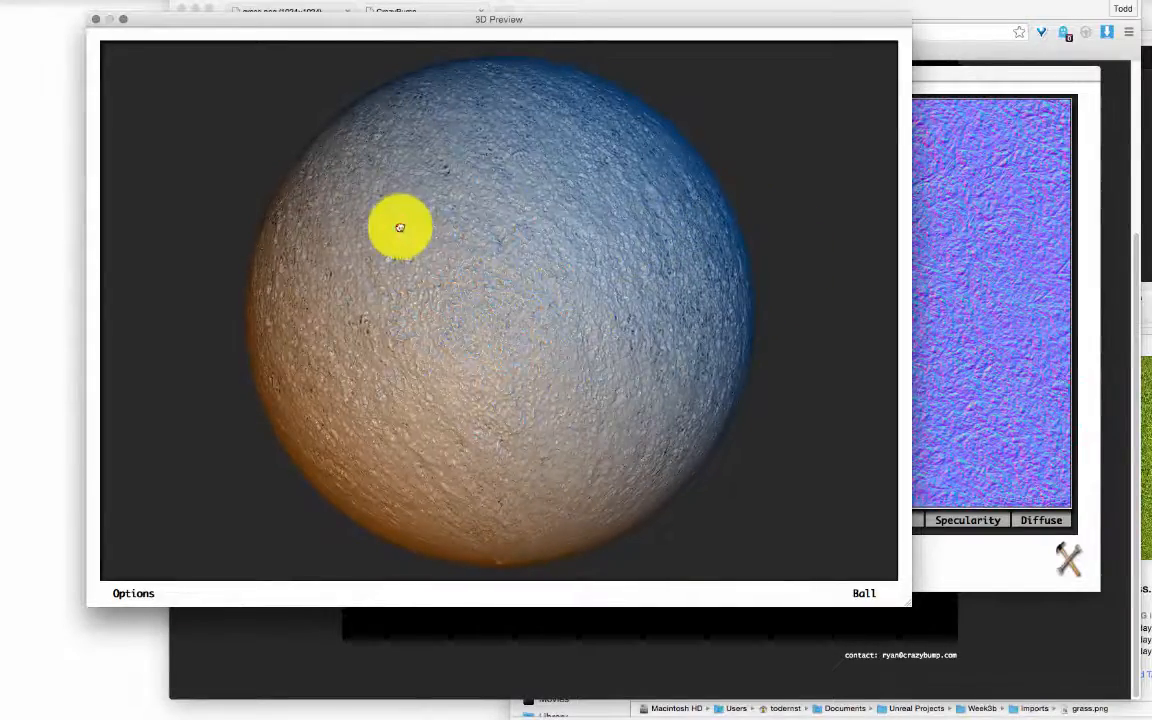
mouse_move(400, 228)
mouse_down()
mouse_move(807, 229)
mouse_move(363, 224)
mouse_move(702, 247)
mouse_move(719, 316)
mouse_up()
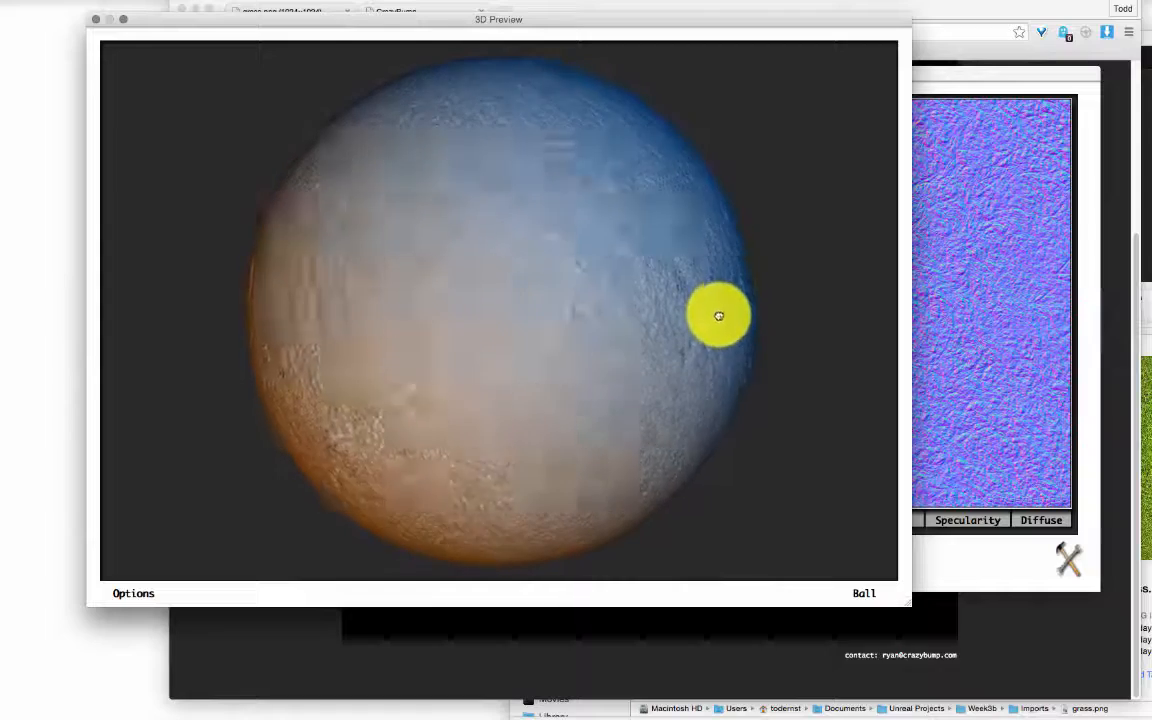
Step: Switch the preview shape from Ball to Column, then to Box, and rotate the box
click(866, 593)
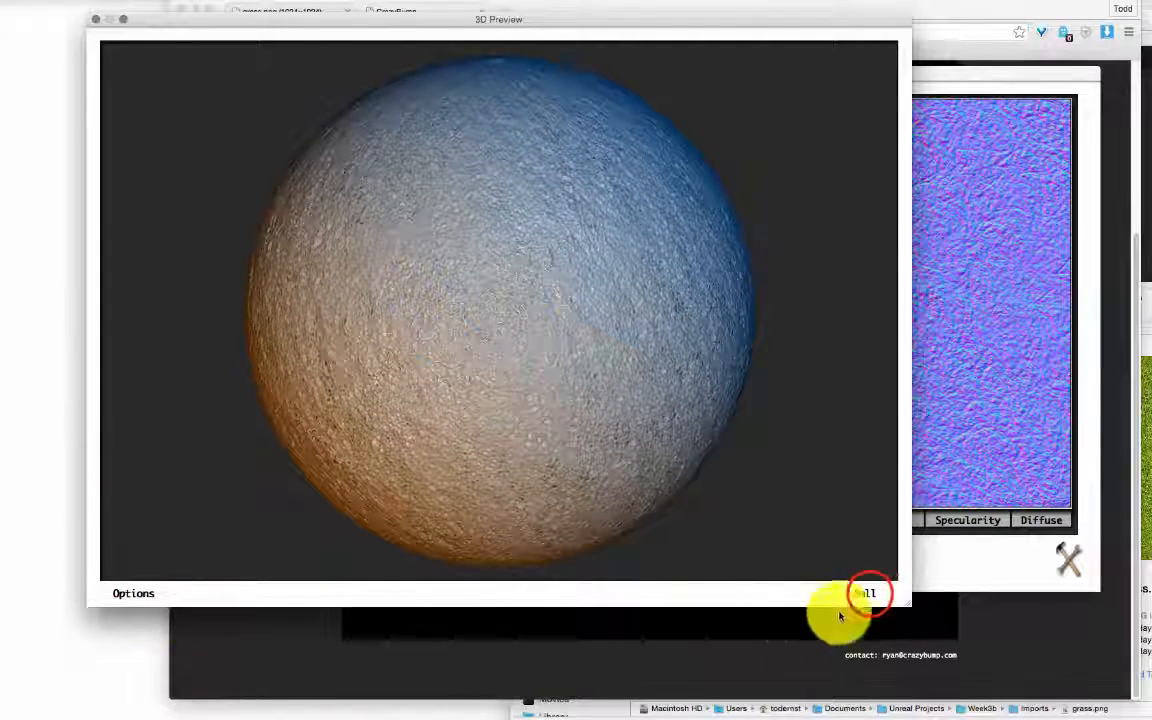
click(866, 627)
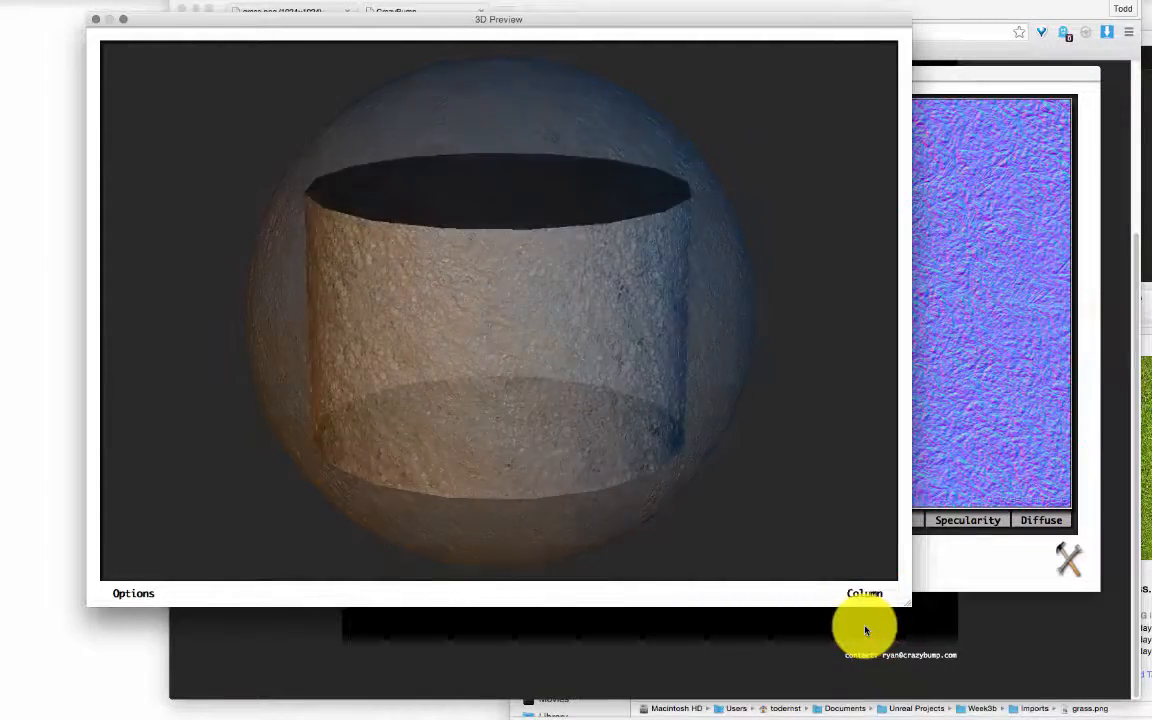
click(866, 593)
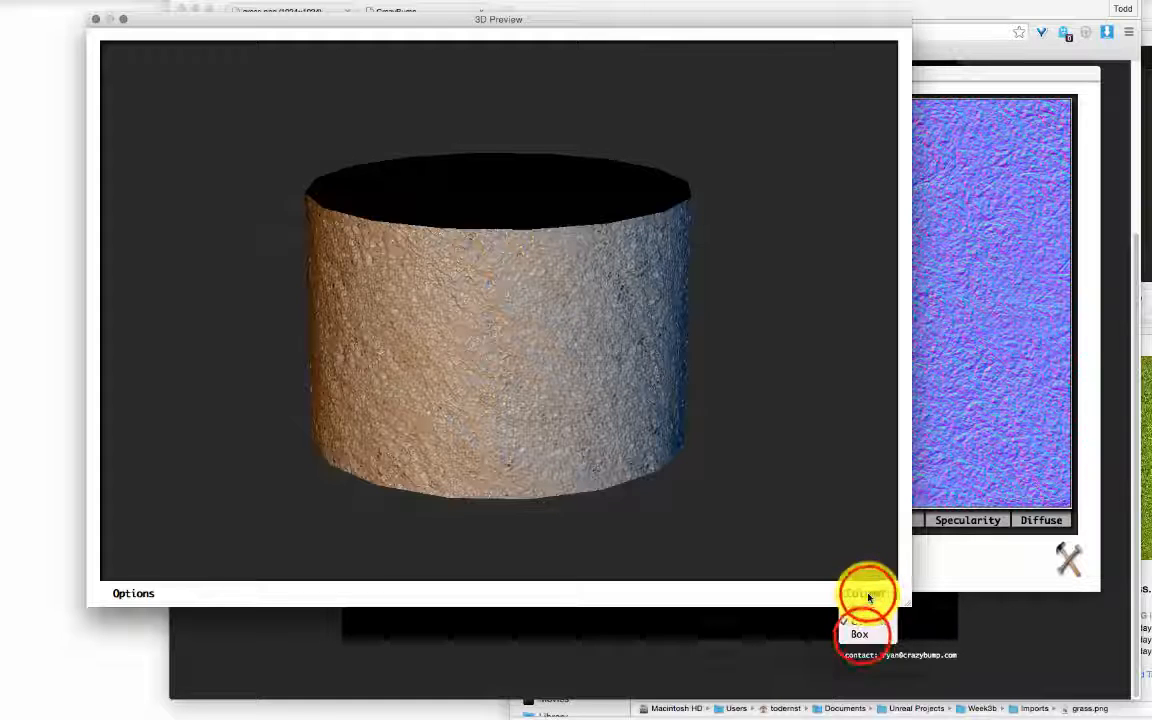
click(866, 630)
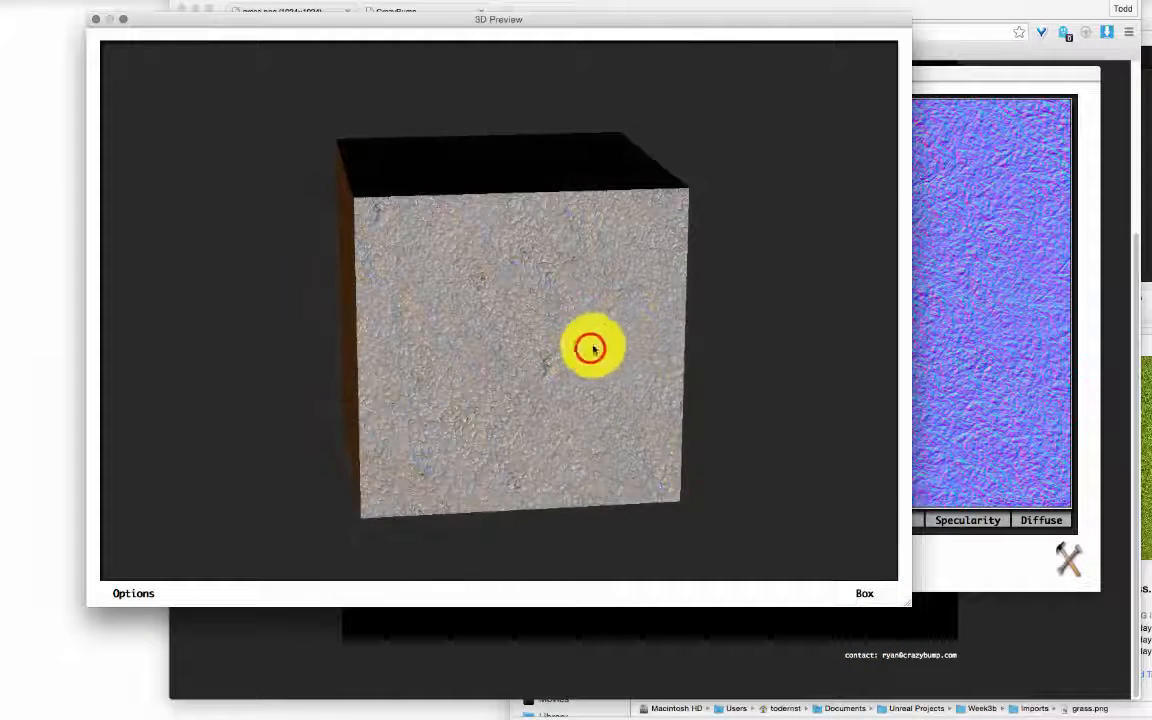
drag(591, 347, 375, 478)
click(968, 71)
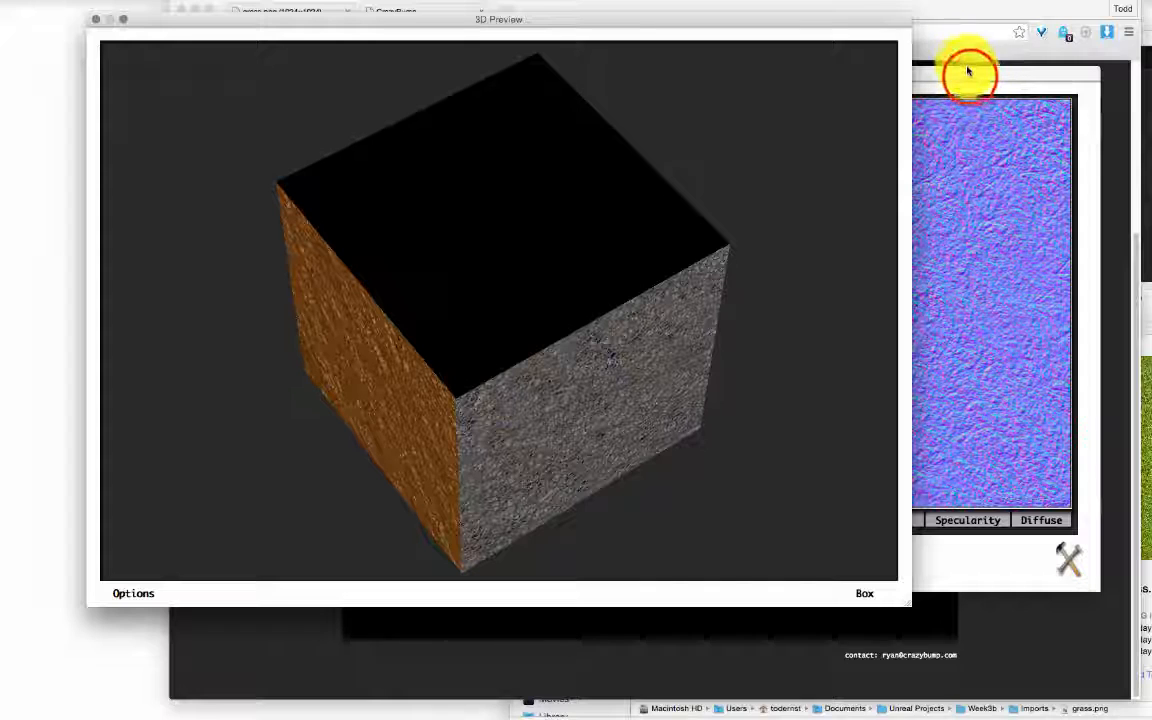
drag(746, 20, 737, 428)
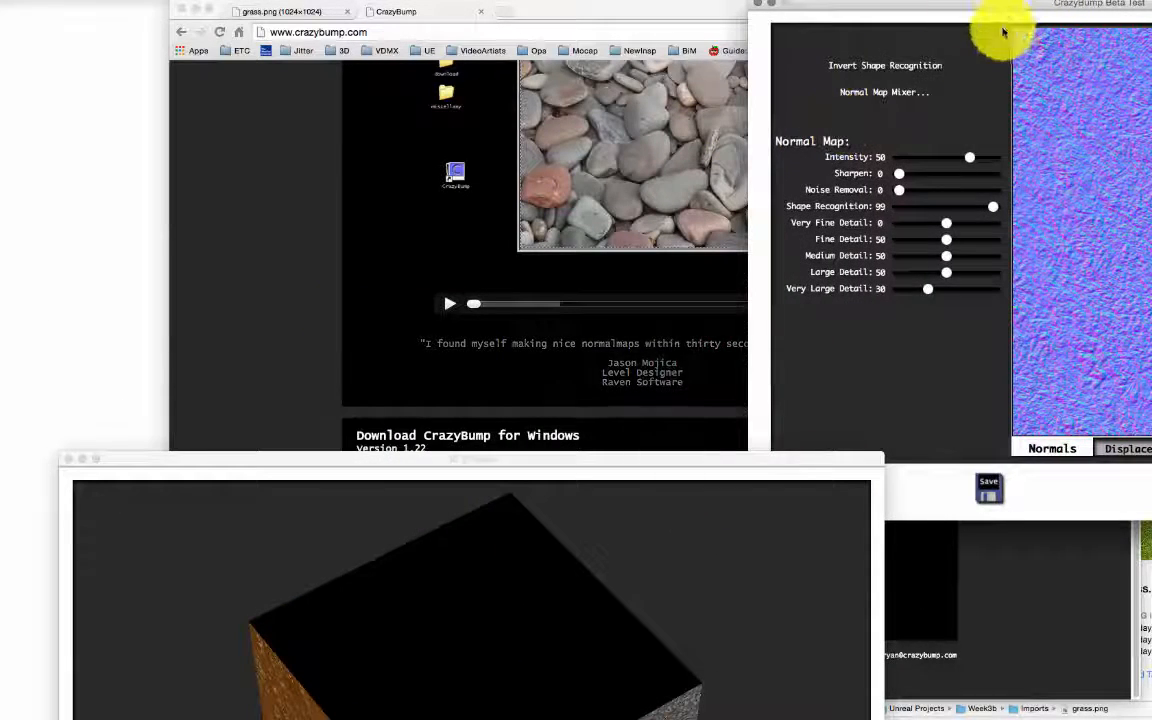
Step: Rearrange the CrazyBump windows, briefly opening and dismissing the normal-map save options
drag(769, 459, 560, 420)
click(1068, 10)
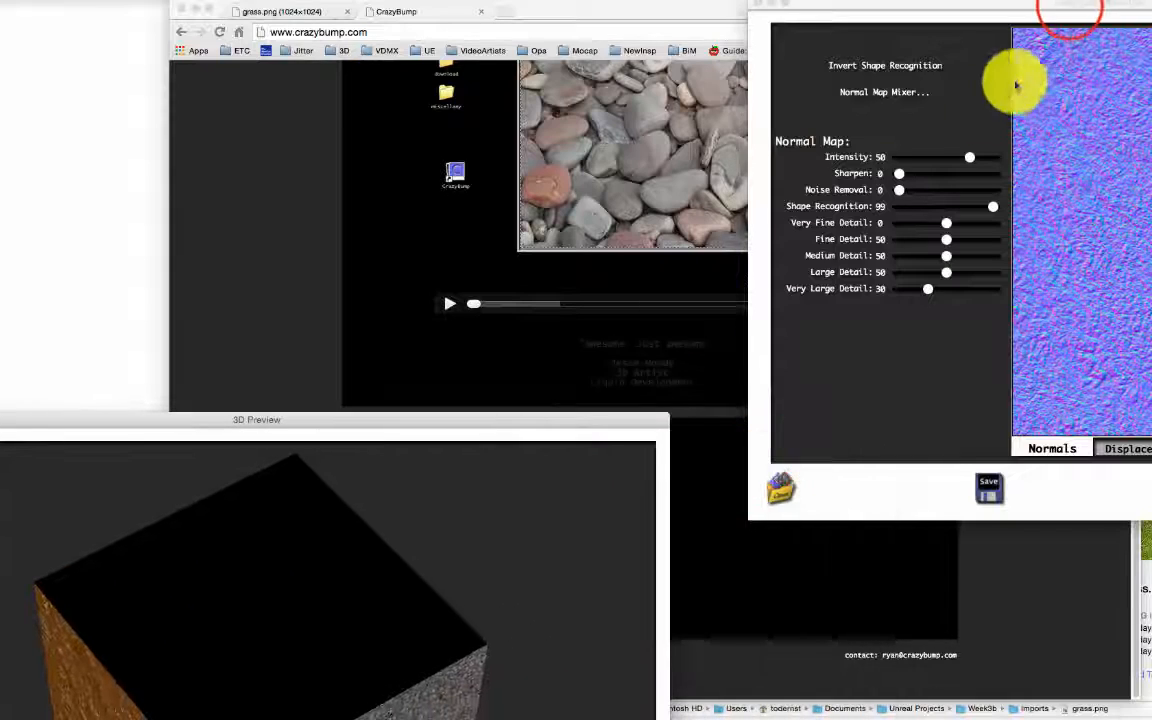
drag(1070, 8, 831, 8)
click(748, 490)
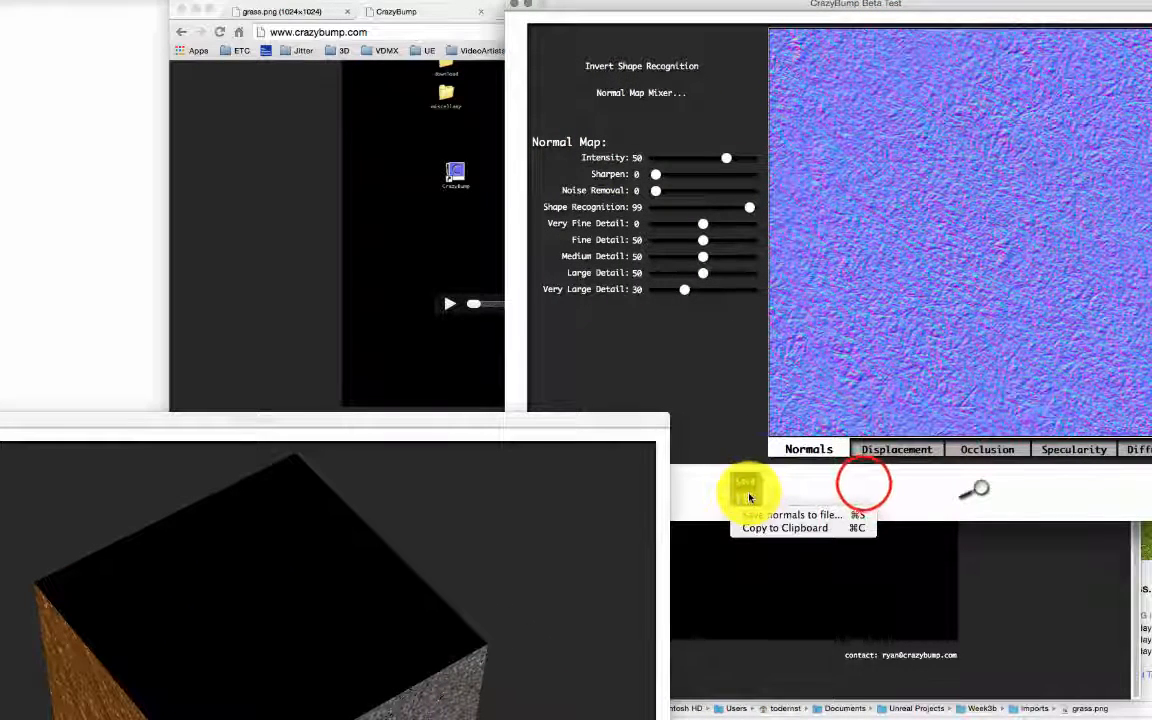
click(864, 483)
drag(766, 13, 948, 16)
click(911, 492)
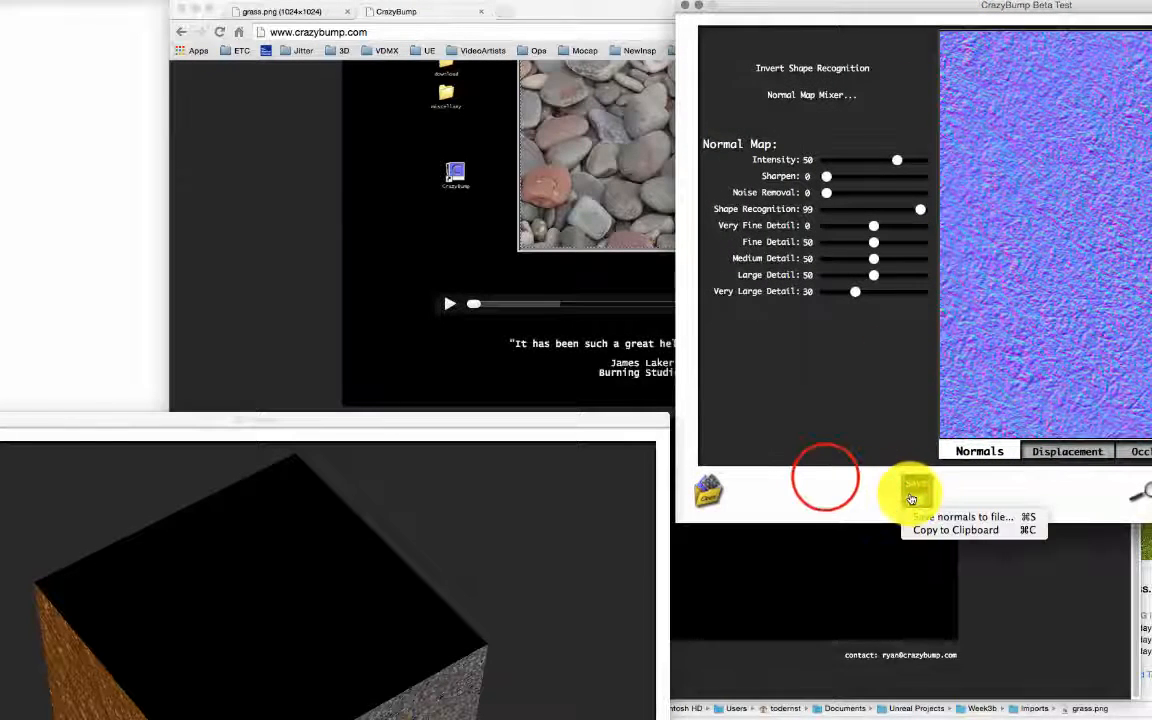
click(720, 490)
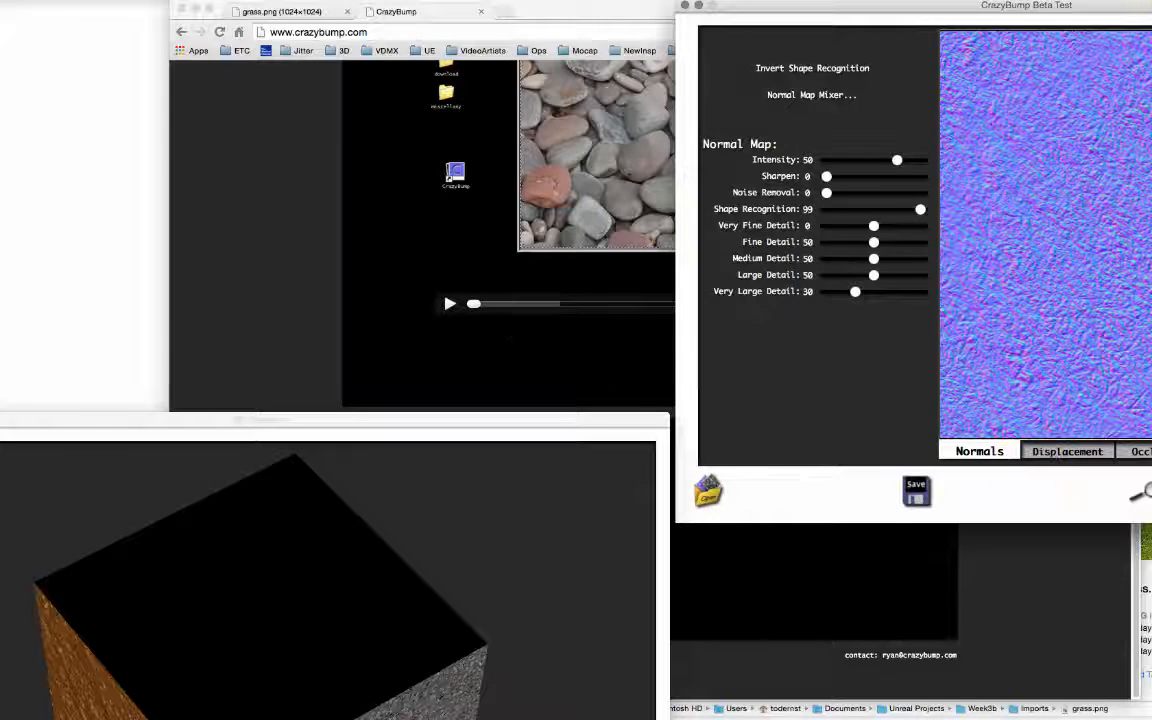
drag(1150, 6, 1054, 6)
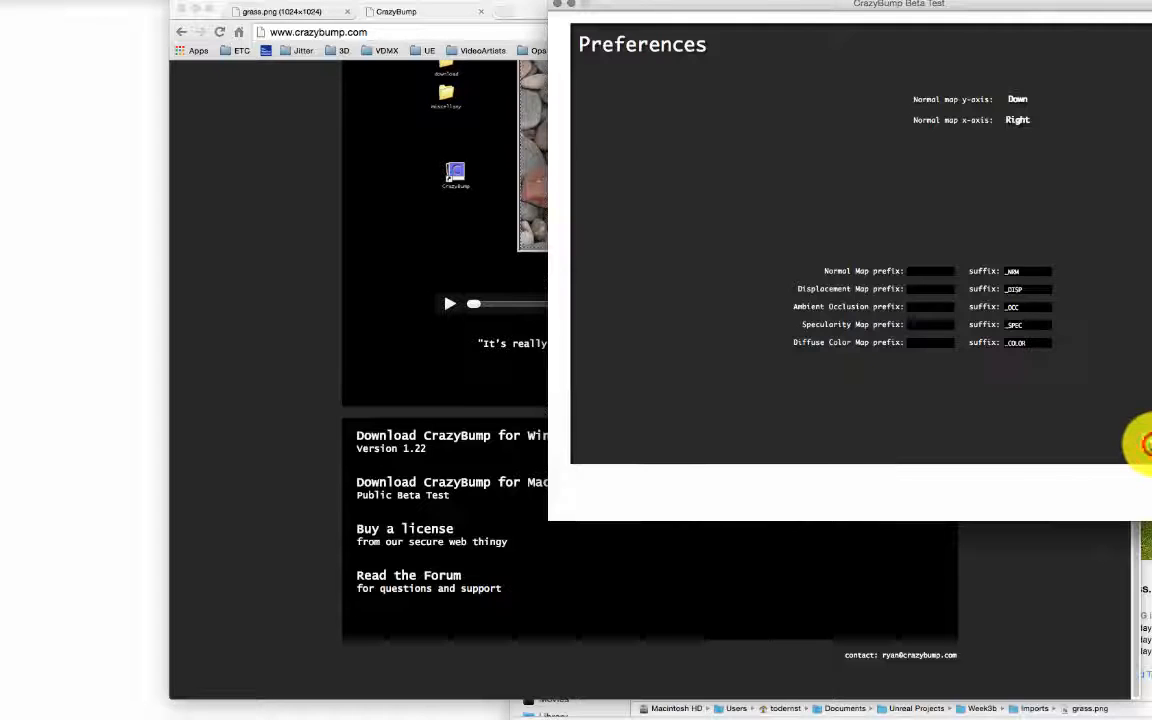
Step: Close Preferences, review the Diffuse, Specularity, Occlusion and Displacement maps, then return to Normals' save options
click(1150, 444)
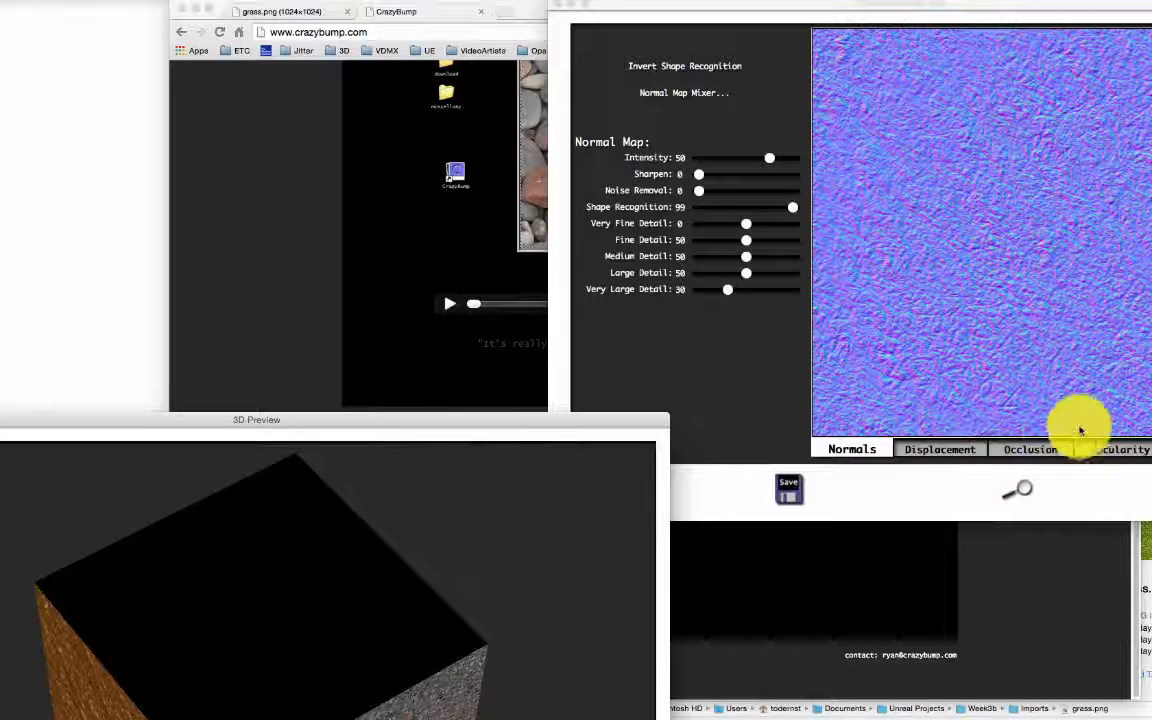
click(1148, 449)
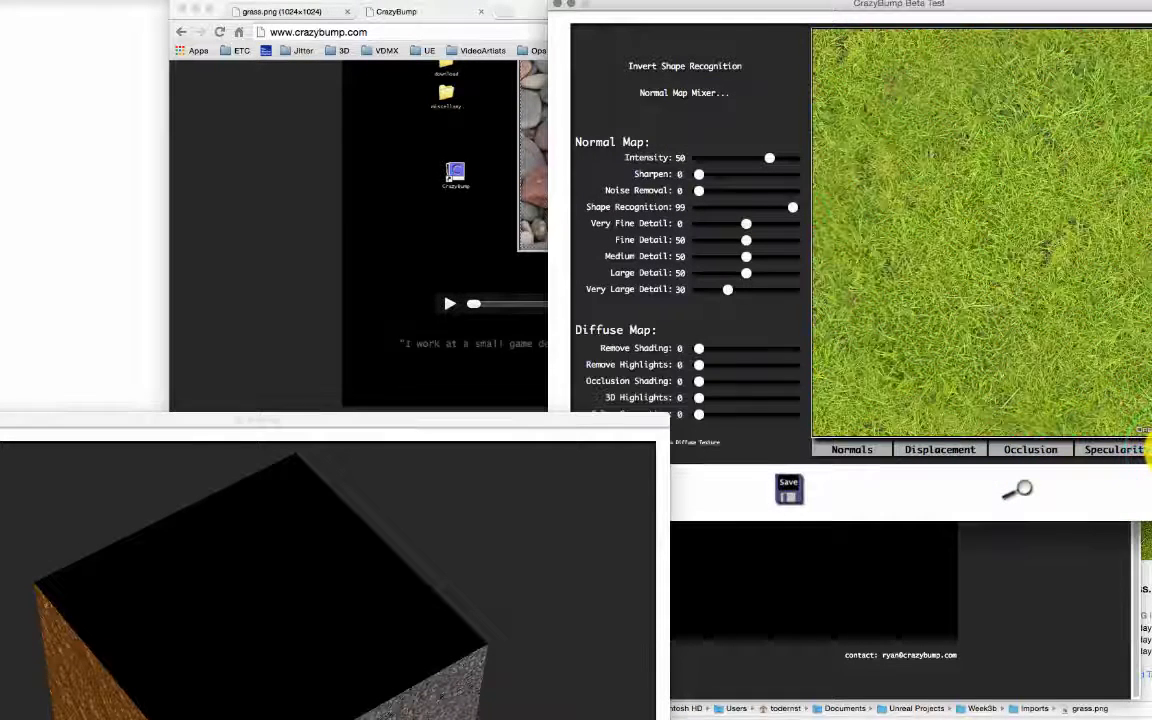
click(1115, 449)
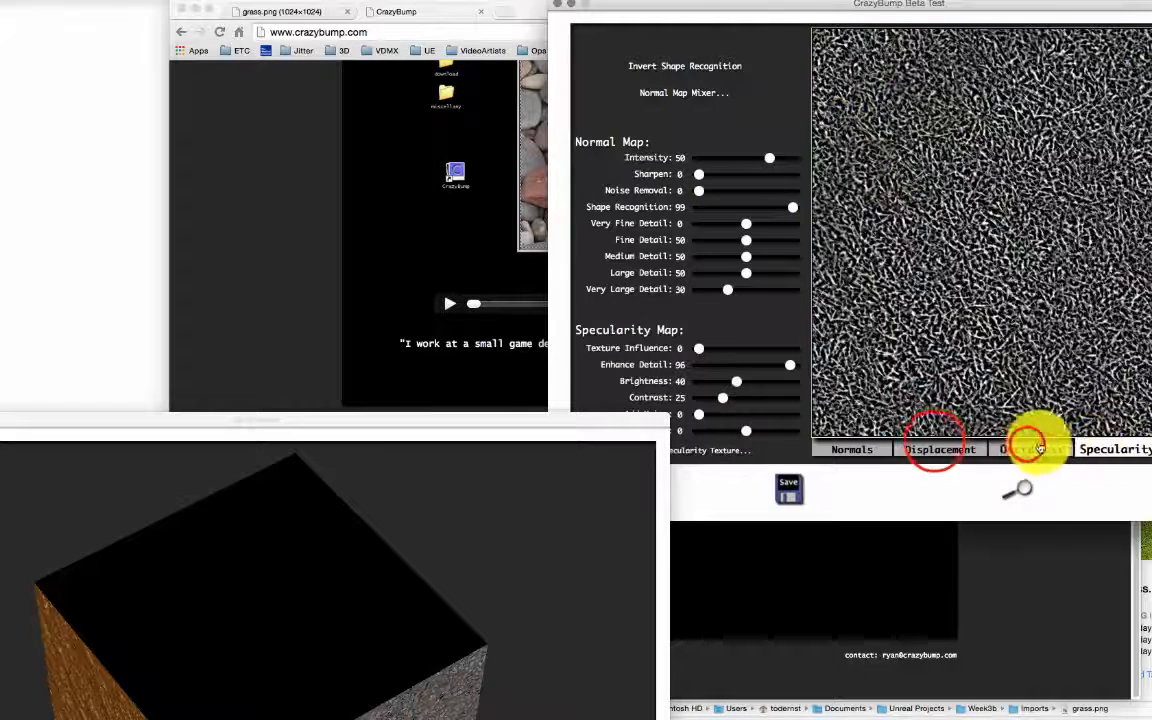
click(1030, 449)
click(938, 449)
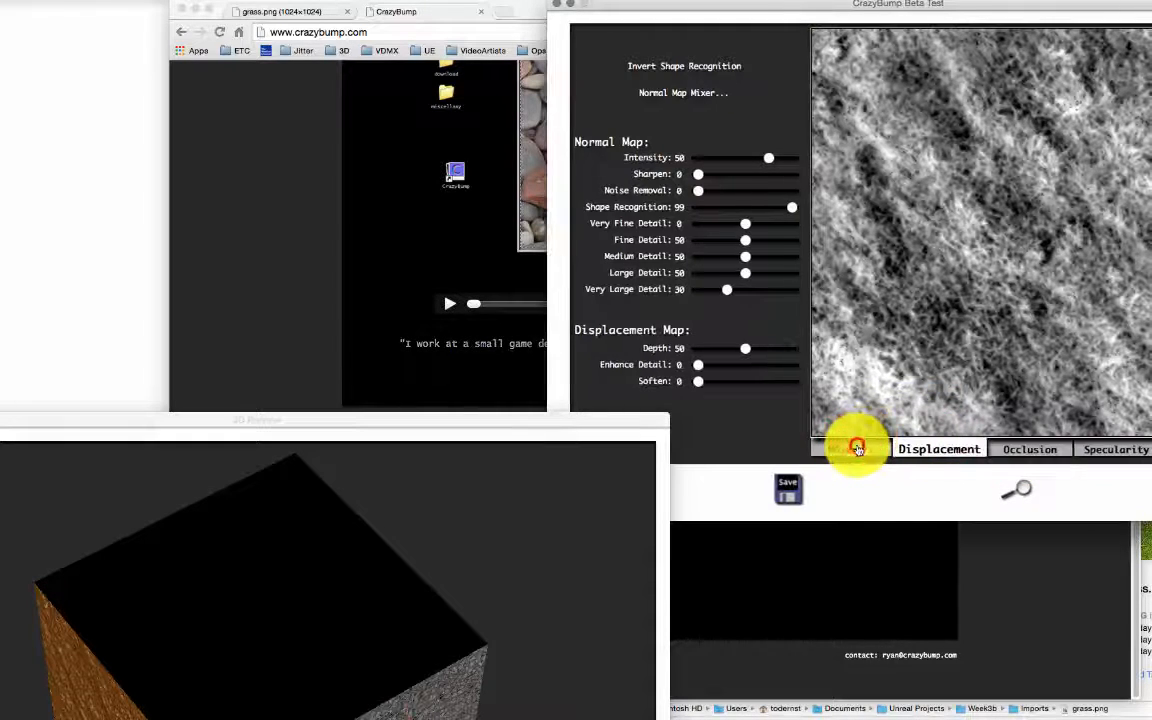
click(852, 449)
click(786, 484)
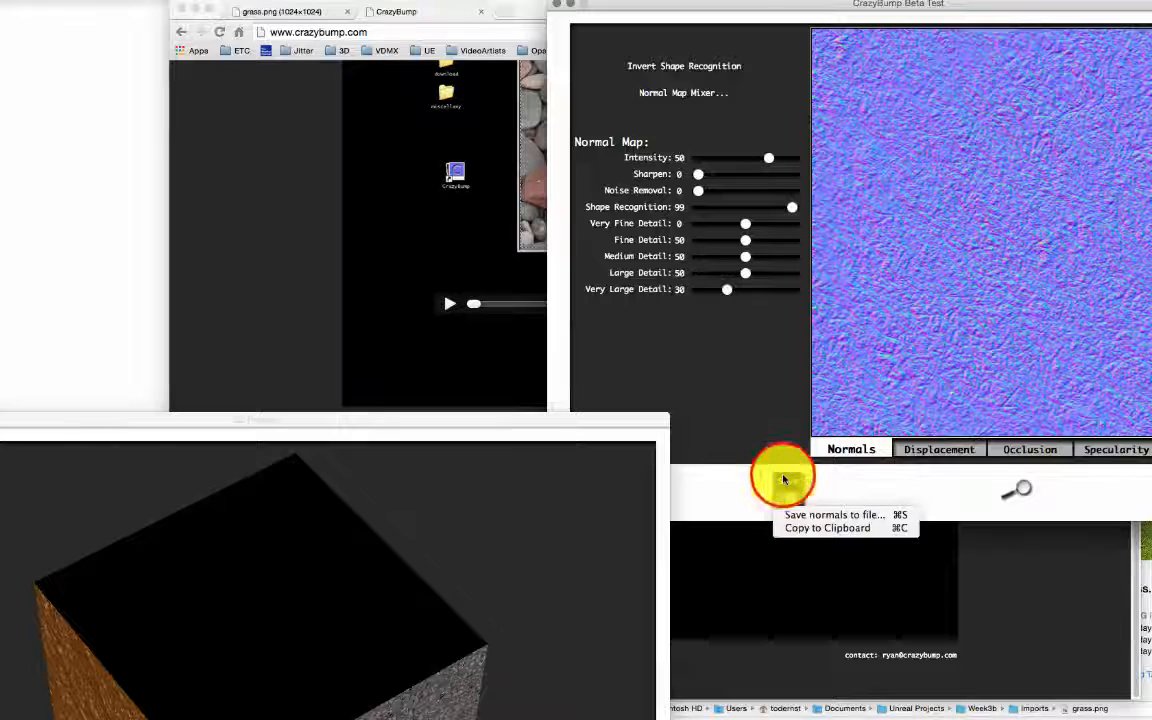
Step: Save the diffuse map as grass_COLOR in the Imports folder
click(865, 517)
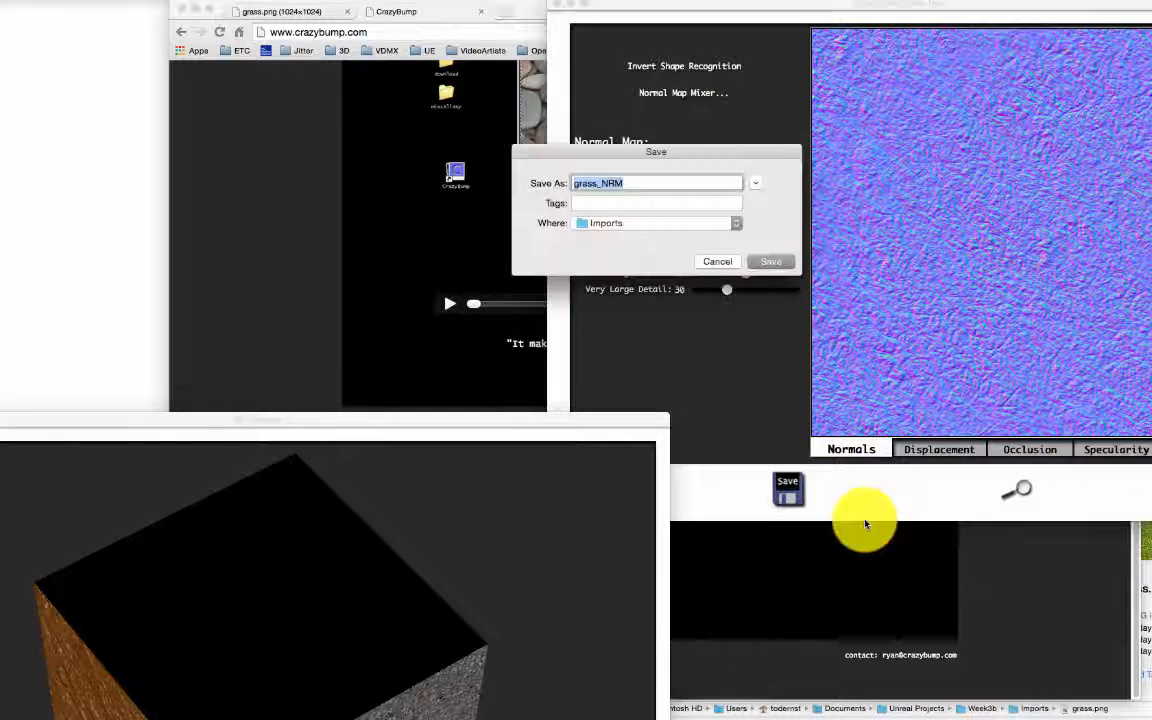
click(720, 261)
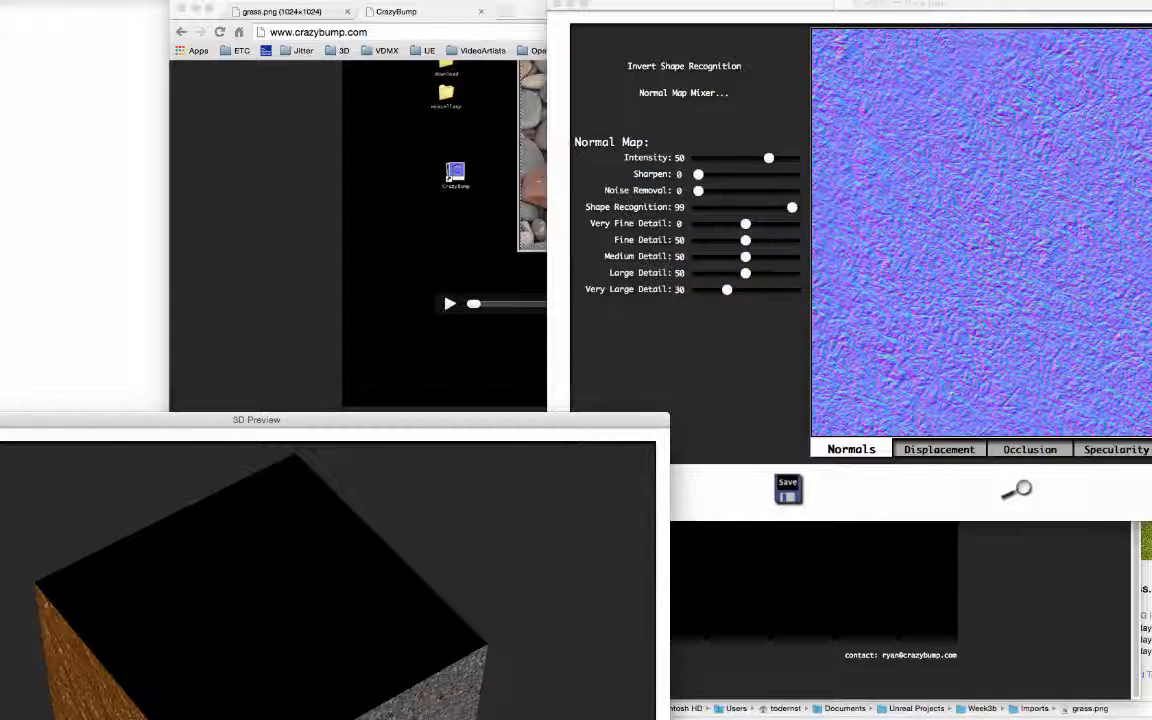
click(1151, 449)
click(790, 489)
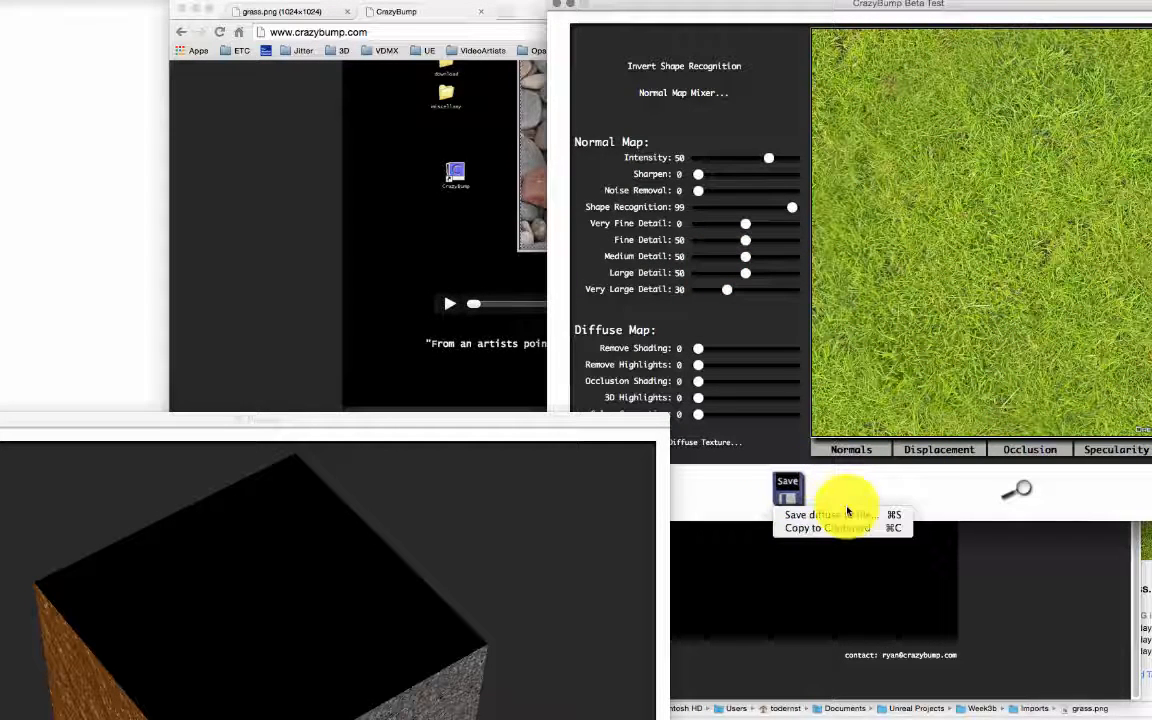
click(935, 490)
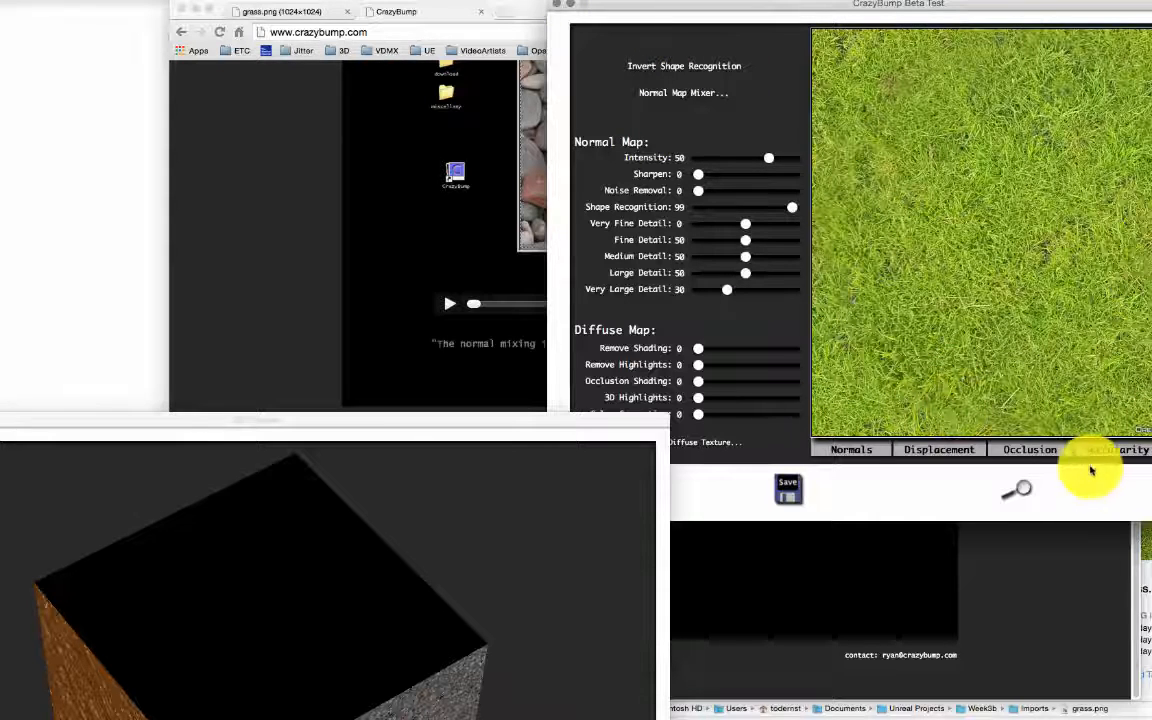
click(790, 489)
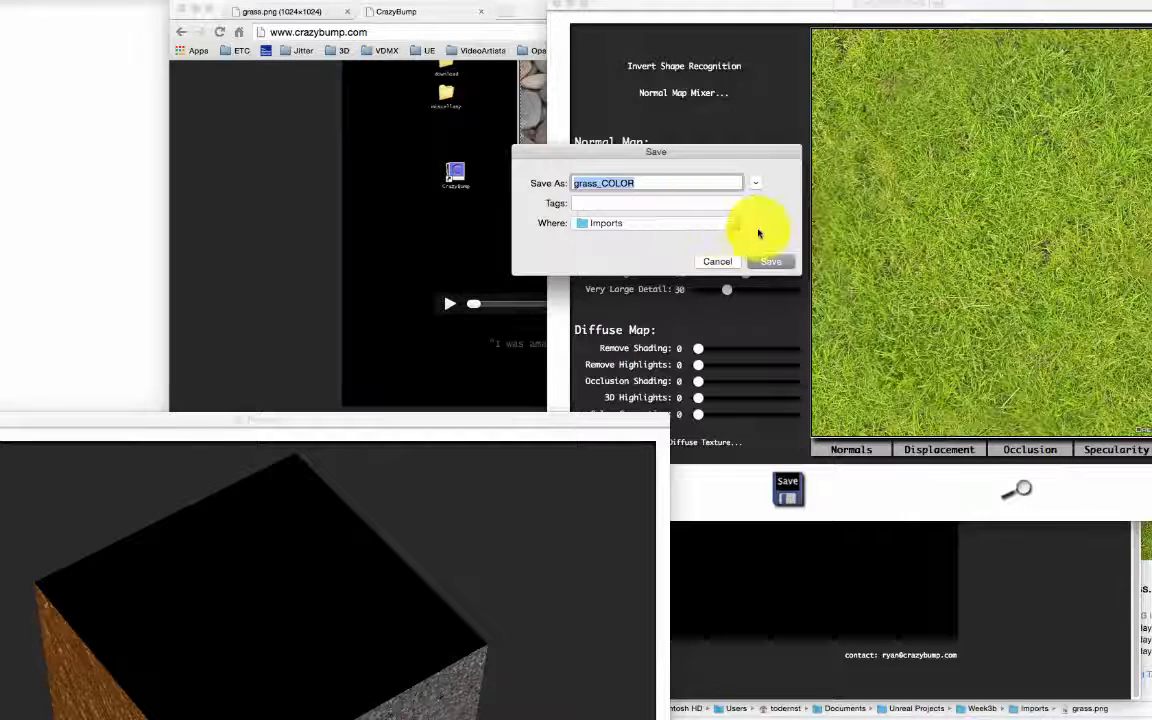
click(755, 185)
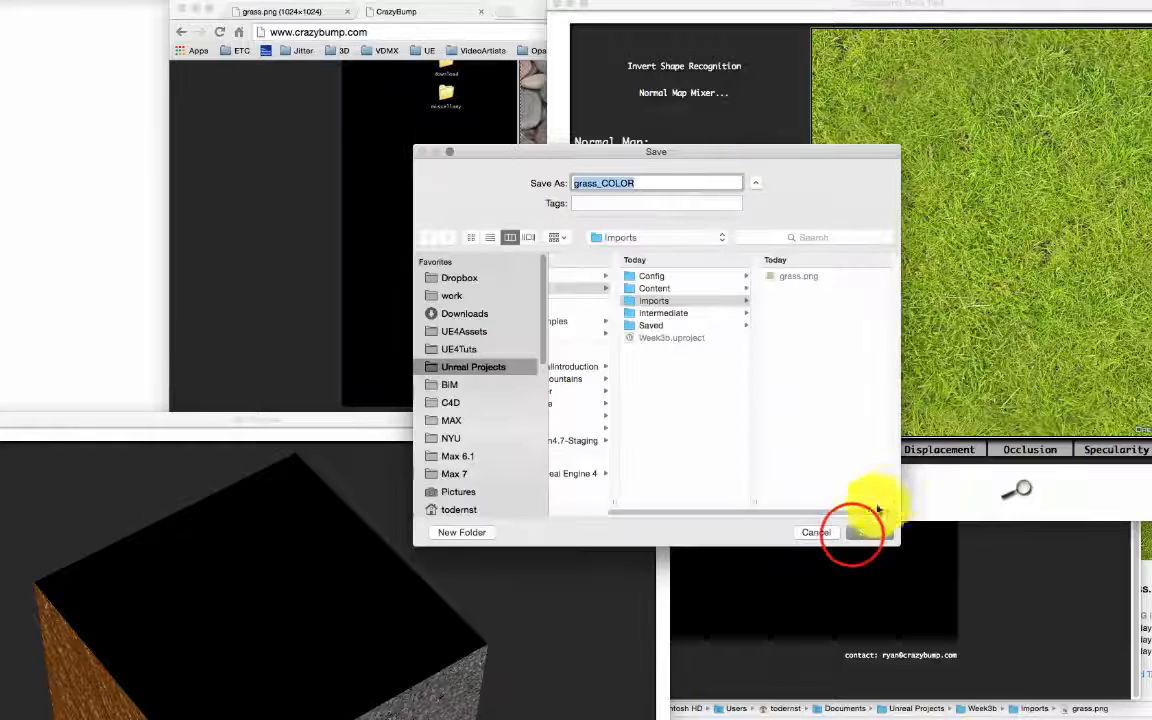
click(852, 535)
Step: Save the specularity, occlusion and displacement maps as grass_SPEC, grass_OCC and grass_DISP
click(1111, 450)
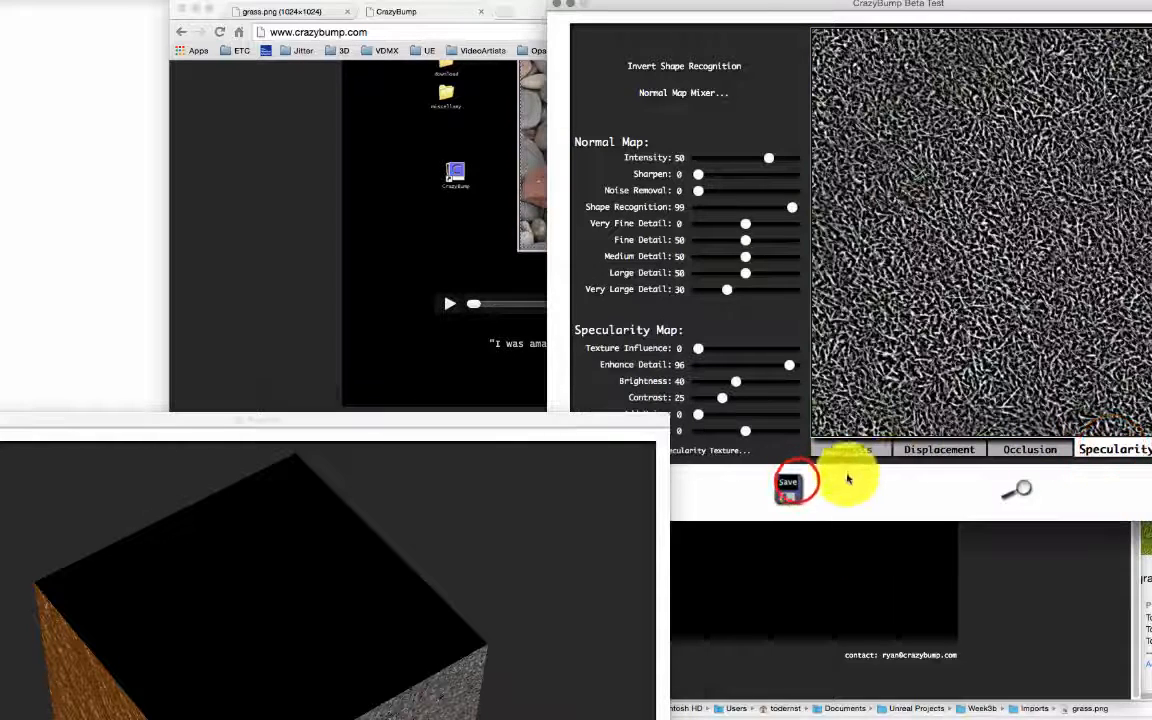
drag(799, 485, 848, 516)
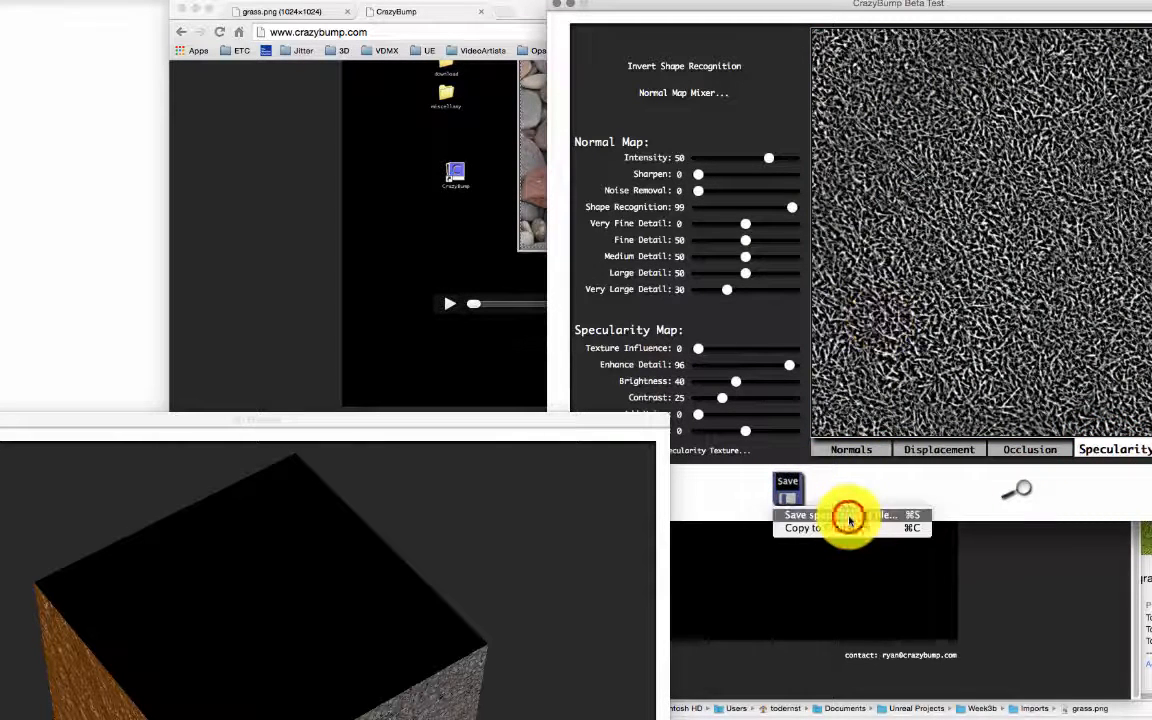
click(876, 464)
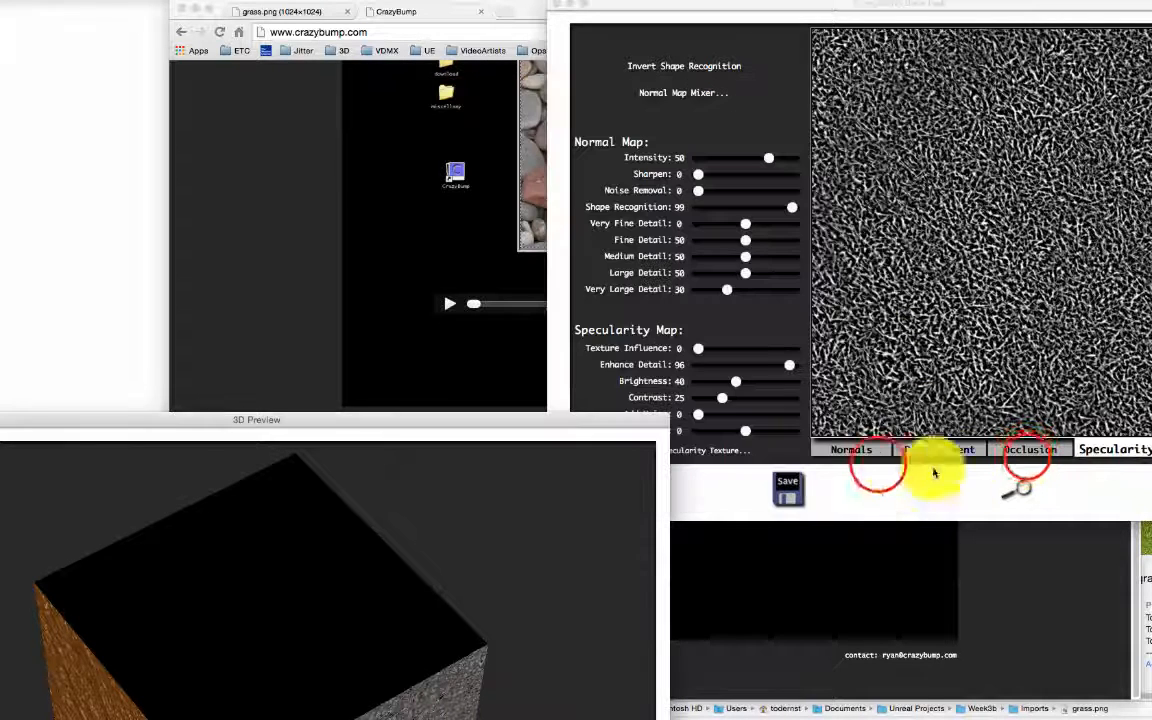
click(1029, 450)
click(802, 480)
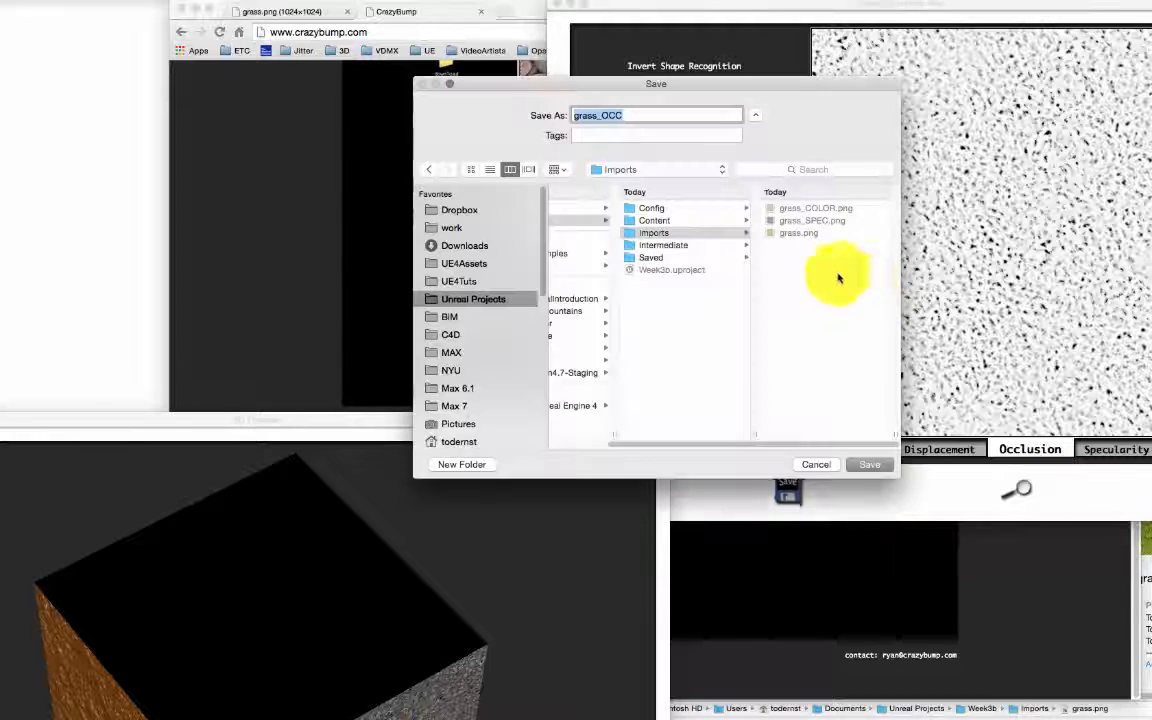
click(866, 463)
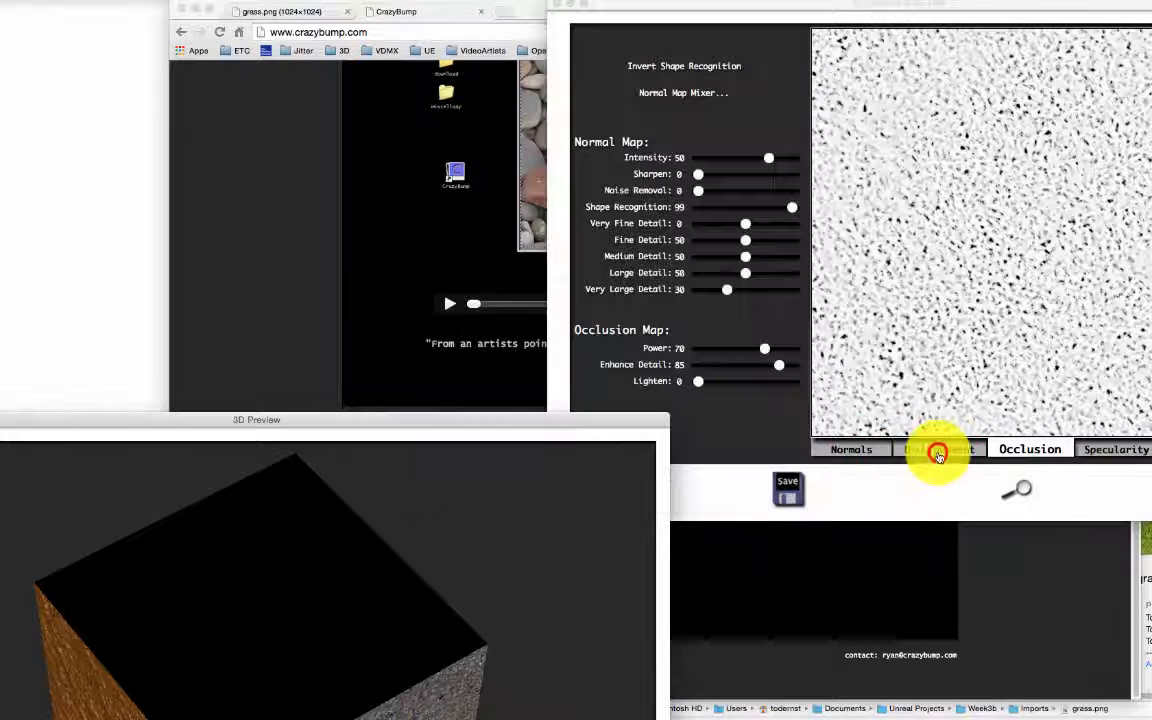
click(938, 449)
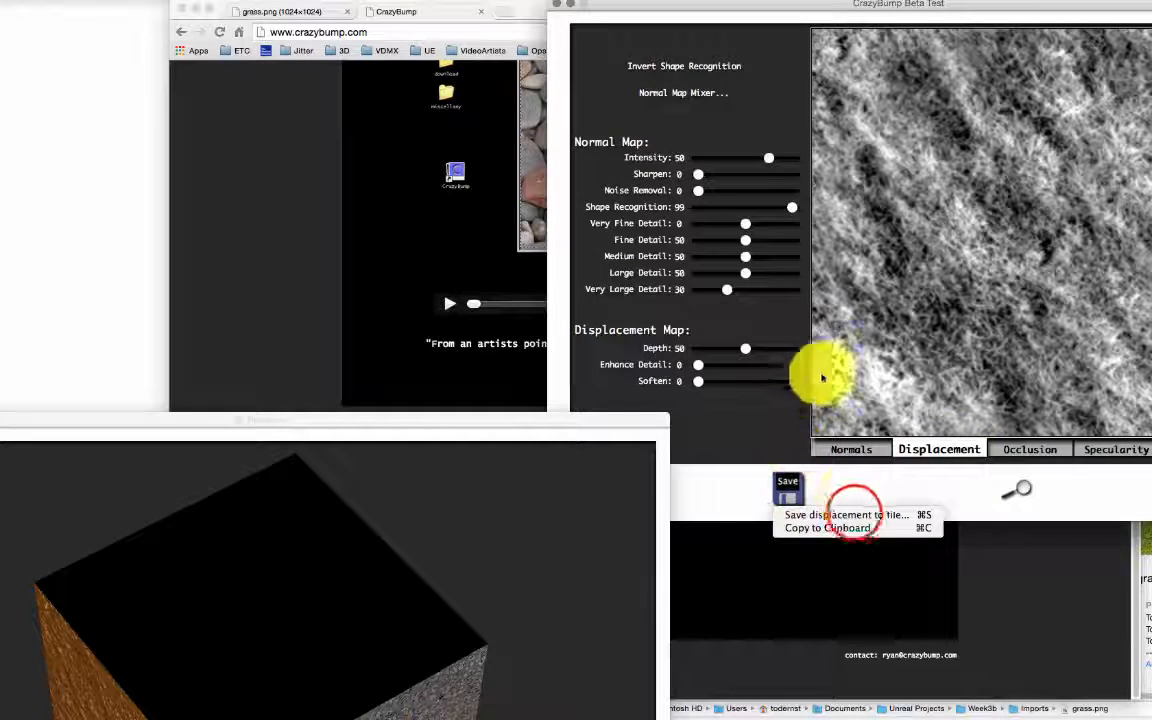
click(853, 514)
click(866, 463)
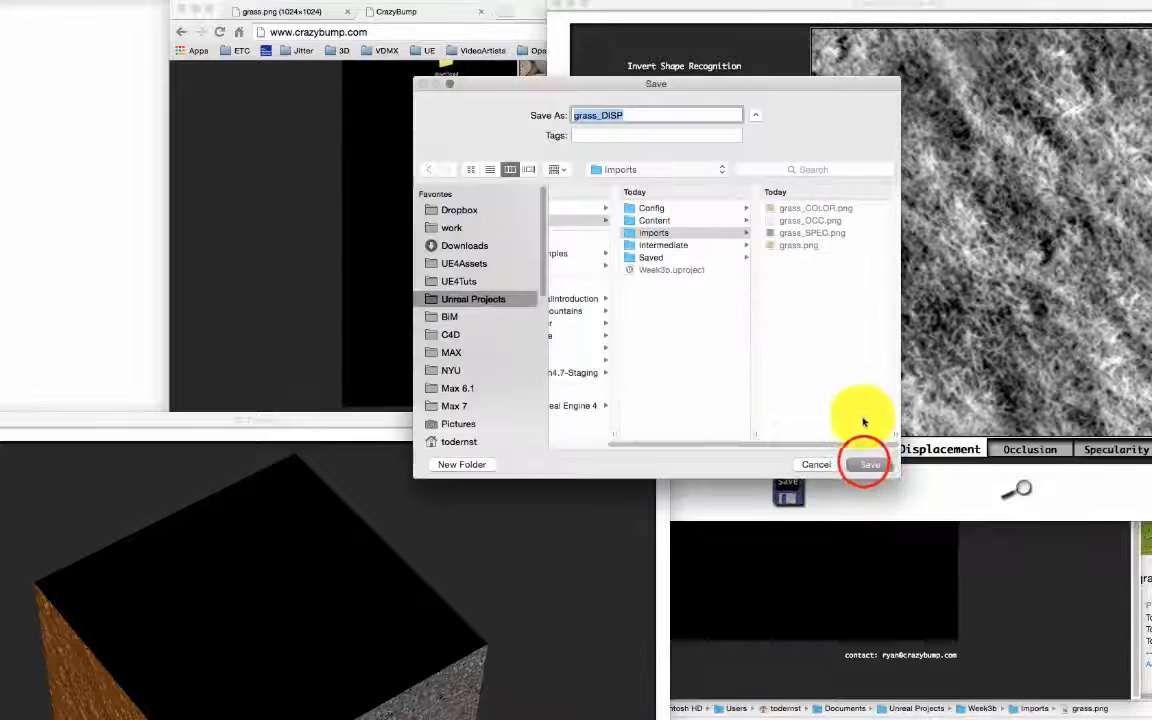
Step: Save the normal map as grass_NRM and quit CrazyBump
click(854, 449)
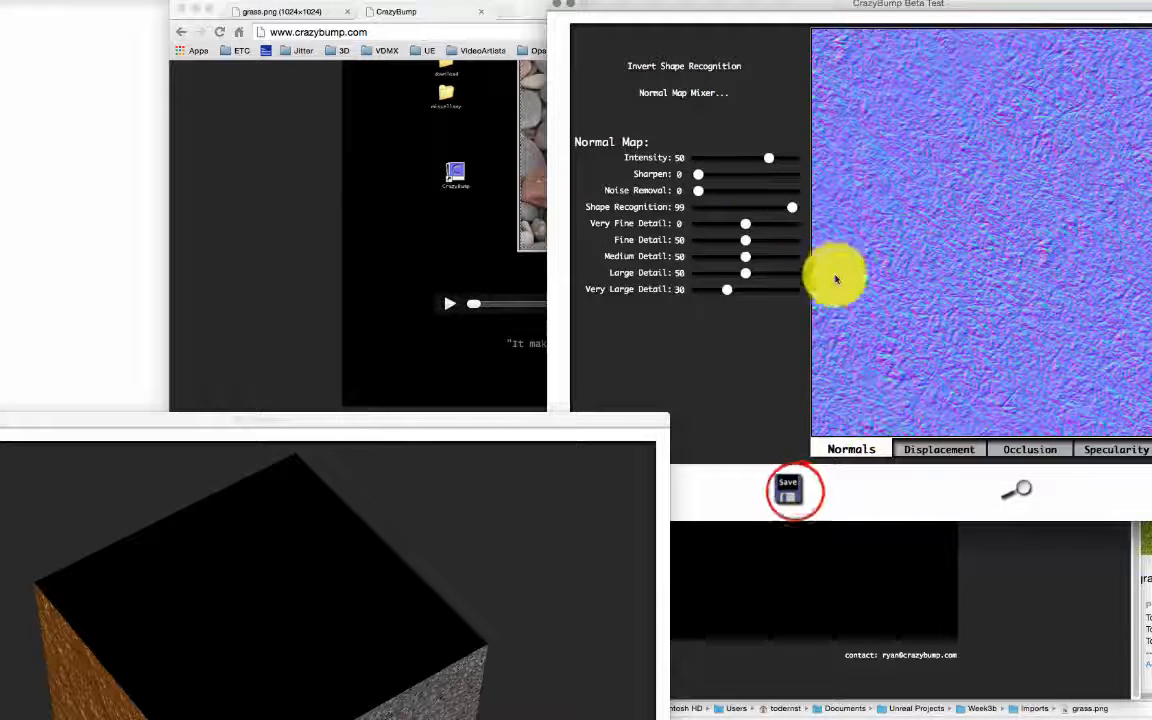
click(797, 494)
click(872, 515)
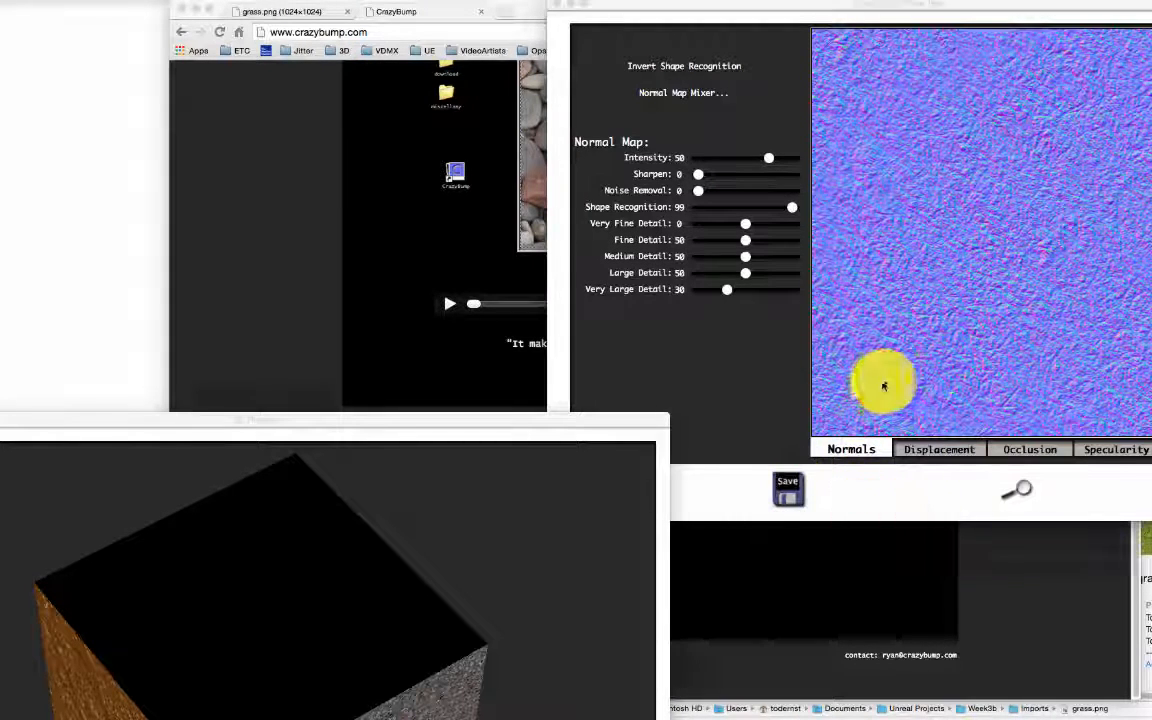
click(872, 468)
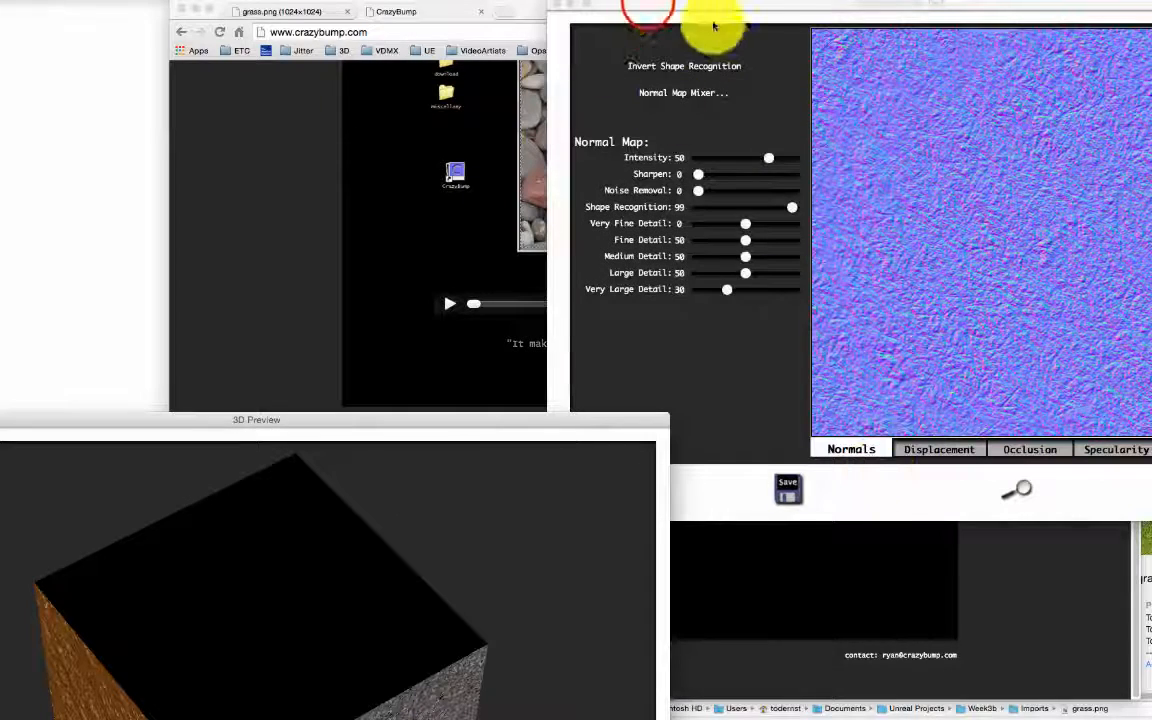
drag(648, 5, 653, 84)
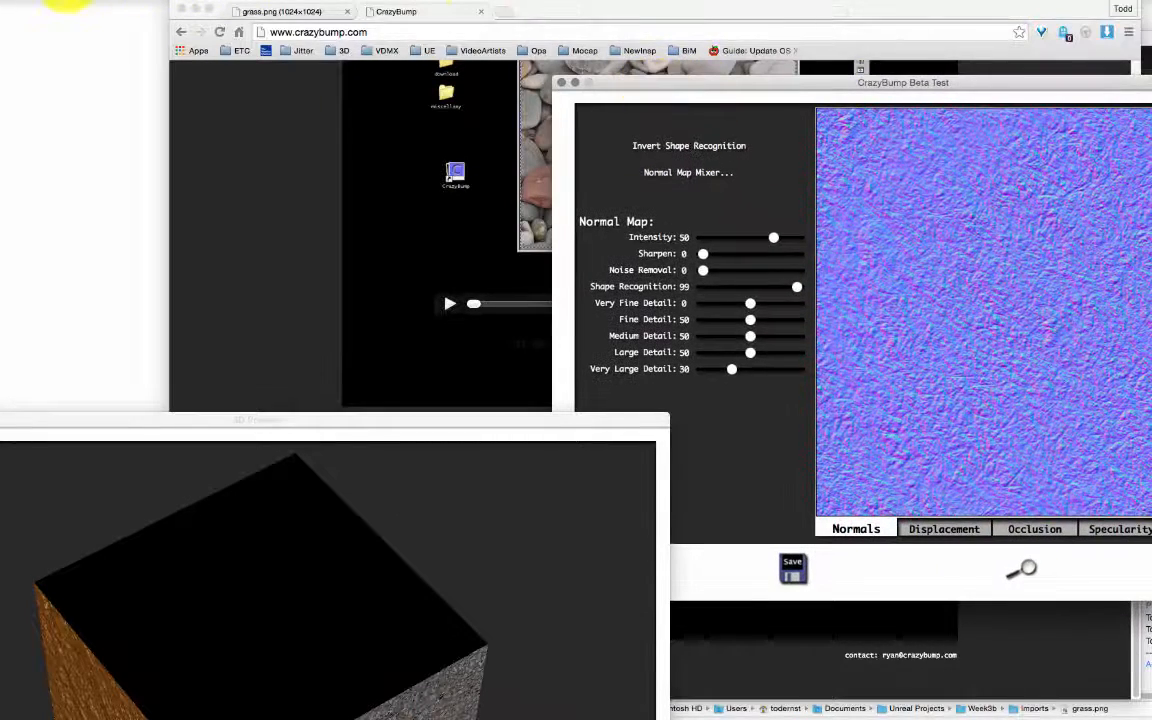
click(65, 5)
click(70, 108)
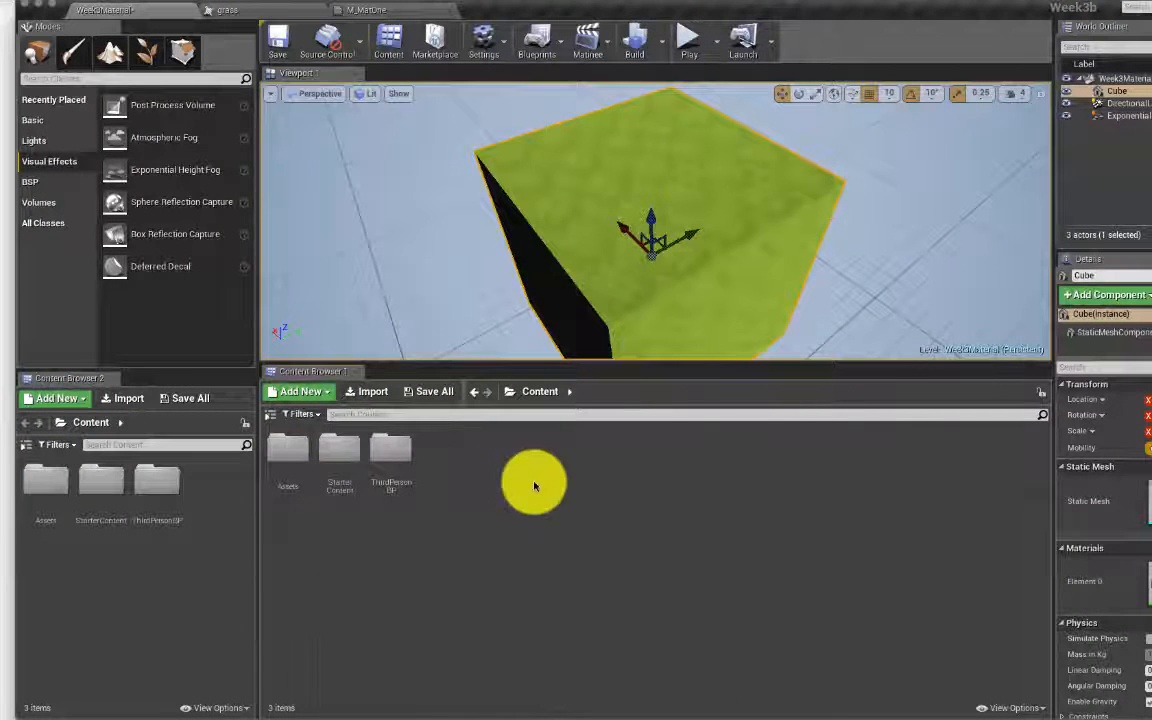
Step: Open Assets > Textures in the Content Browser, then switch to Finder's Week3b/Imports folder
click(385, 566)
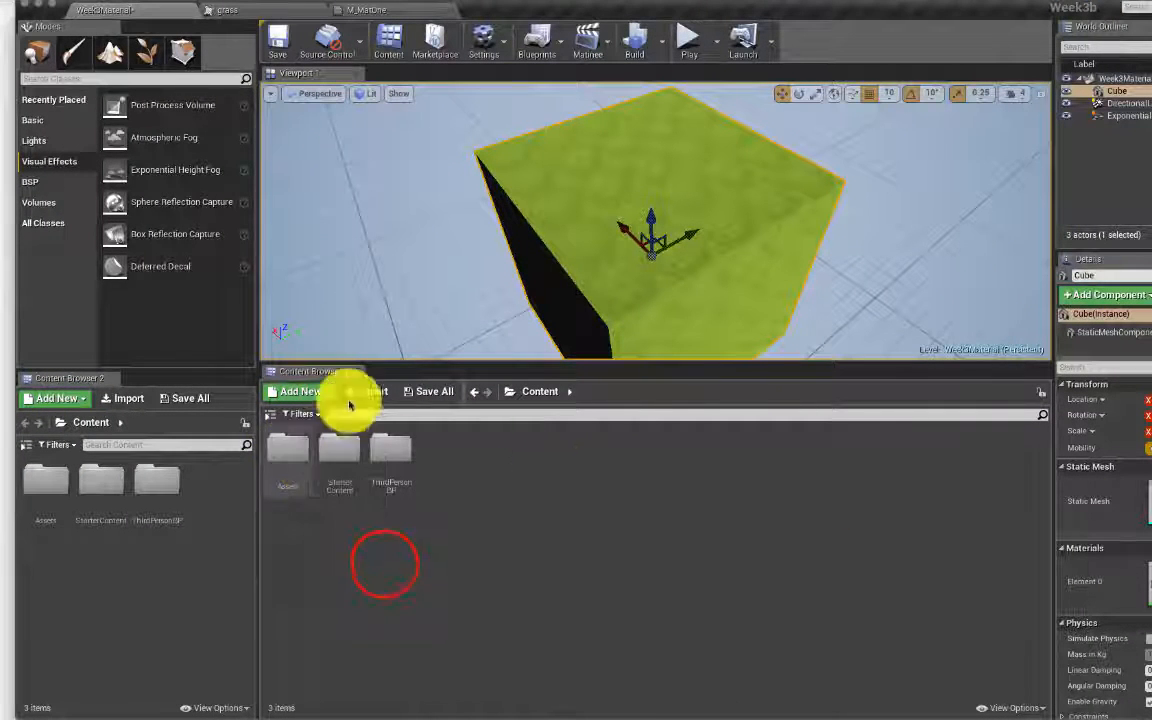
double_click(288, 448)
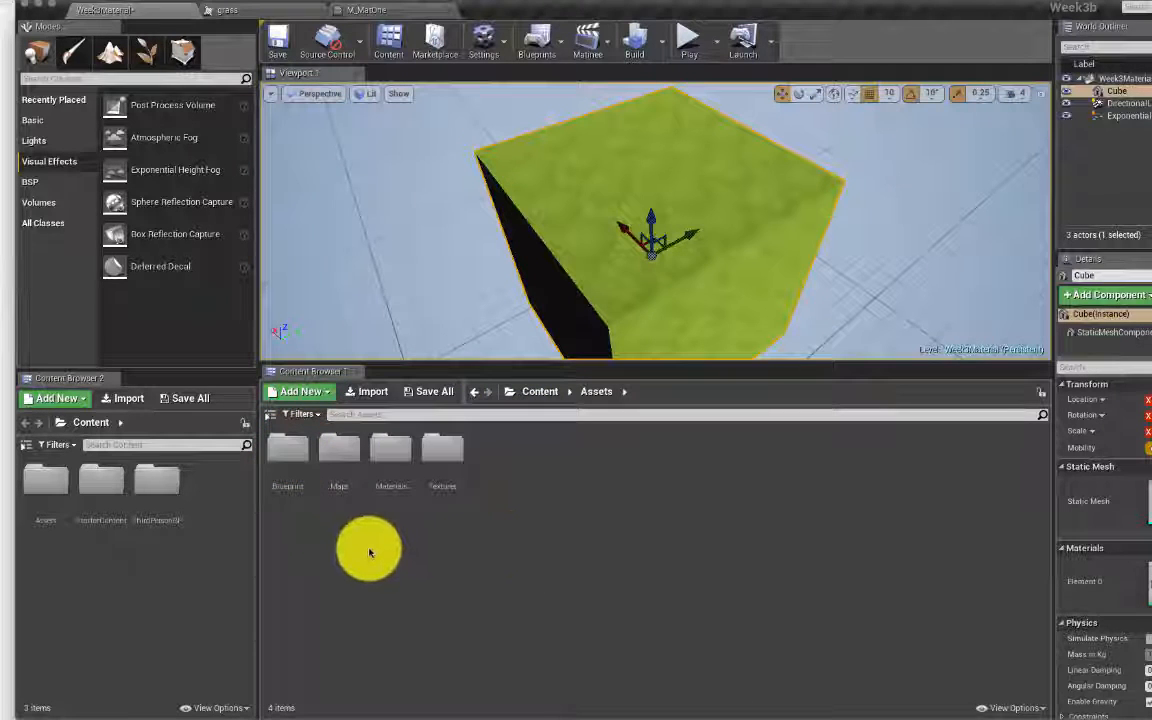
click(440, 447)
double_click(445, 447)
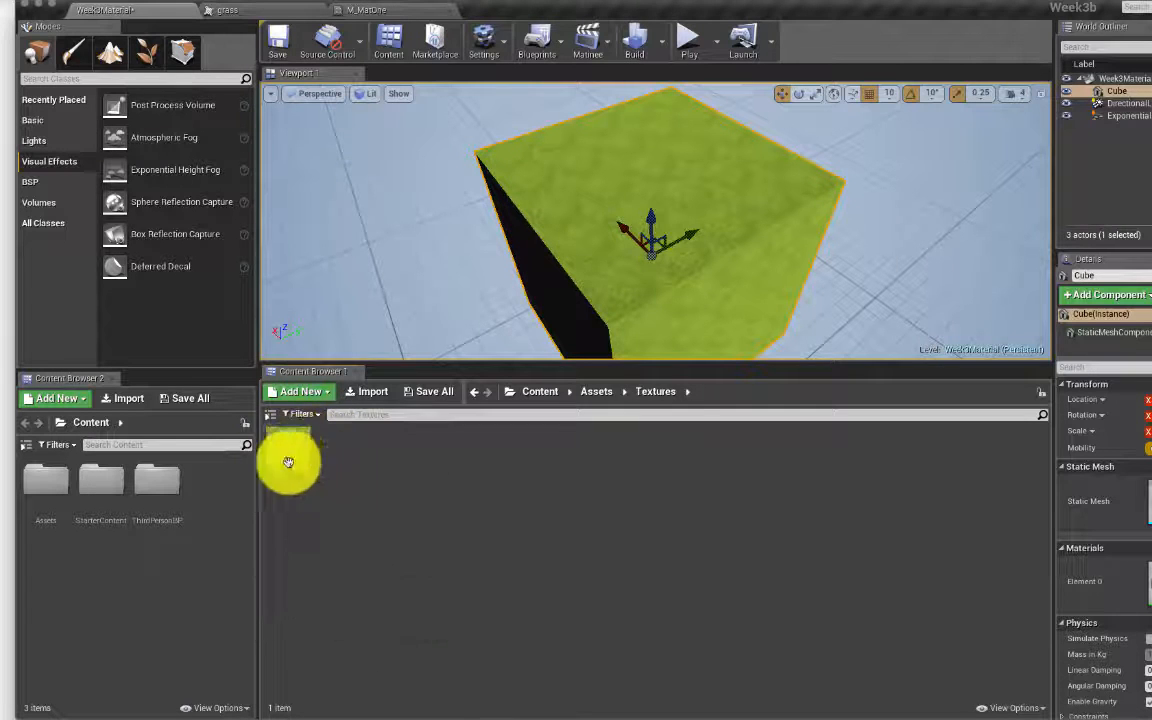
mouse_move(301, 462)
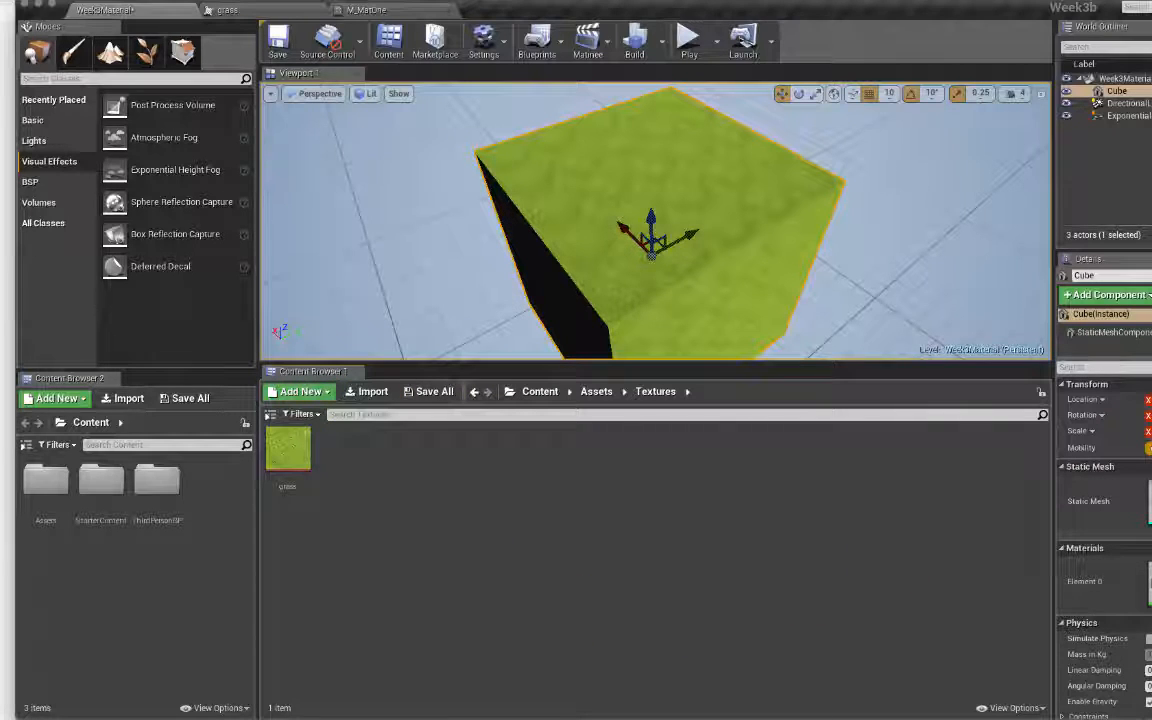
key(super+Tab)
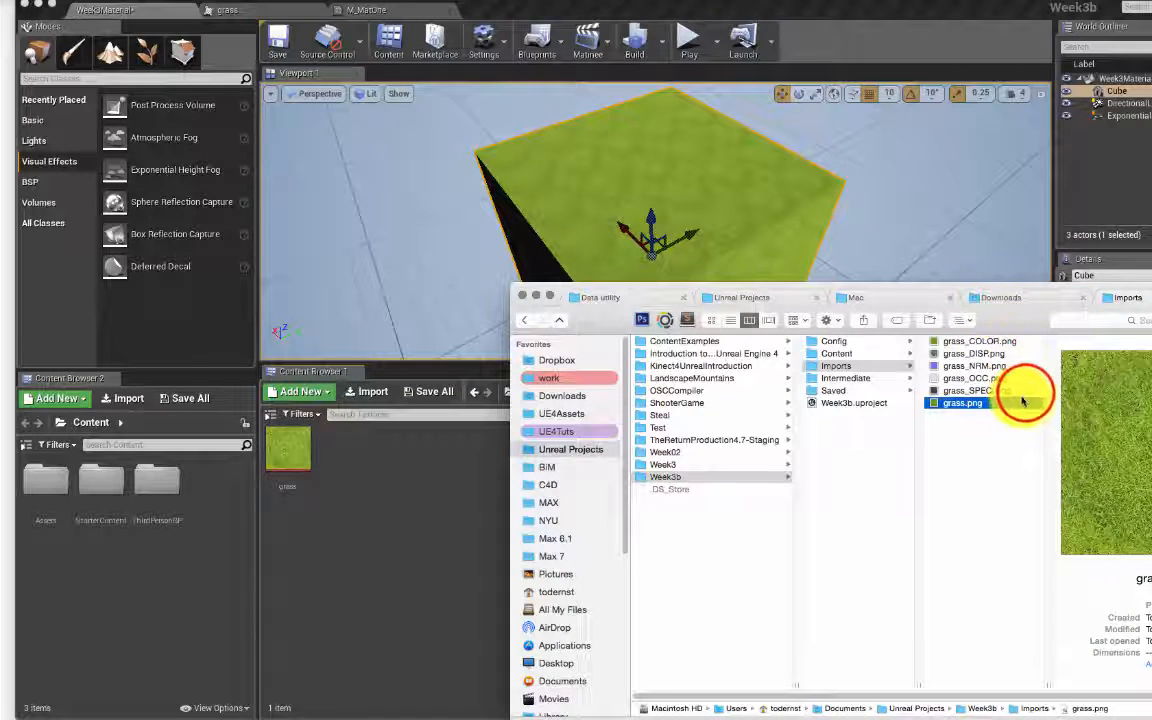
click(1027, 390)
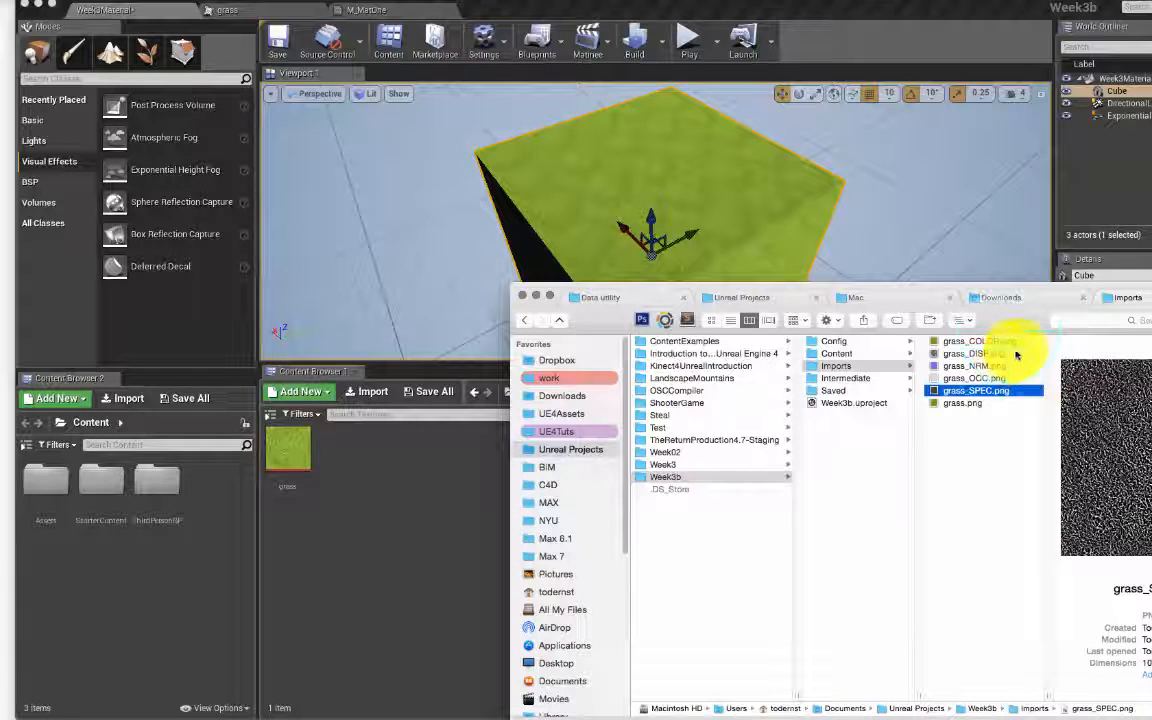
Step: Drag the five grass maps from Finder into the Textures folder and save them with Cmd+S
shift+click(1013, 343)
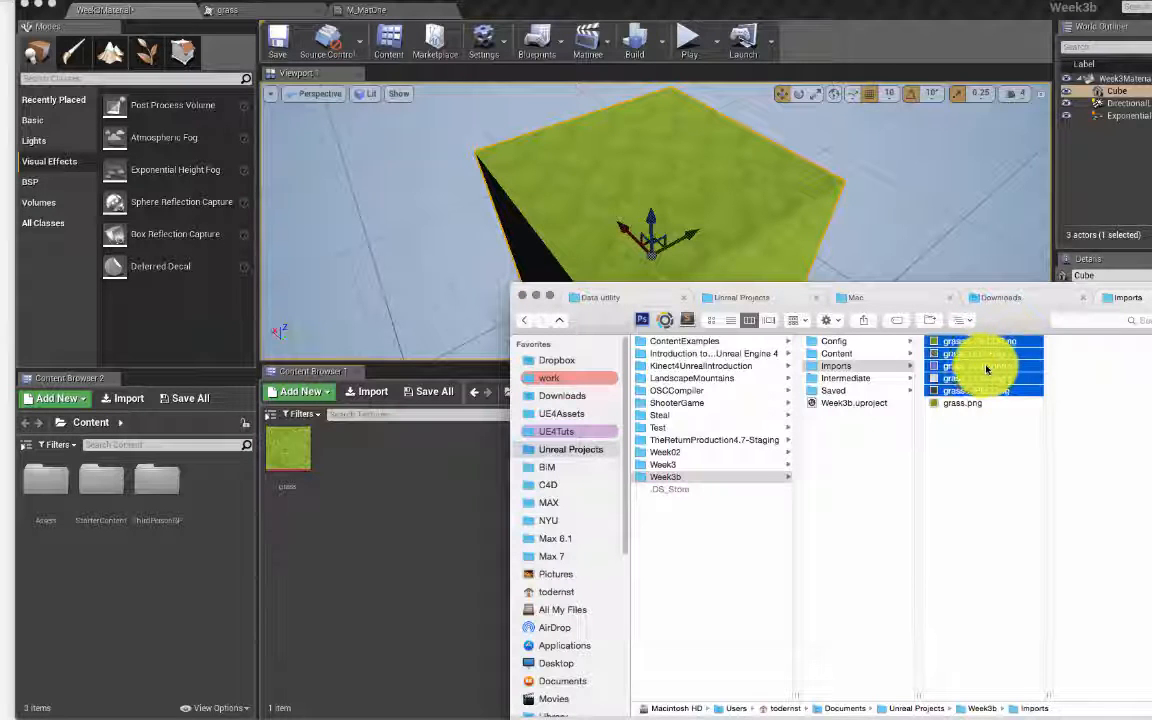
drag(986, 368, 423, 492)
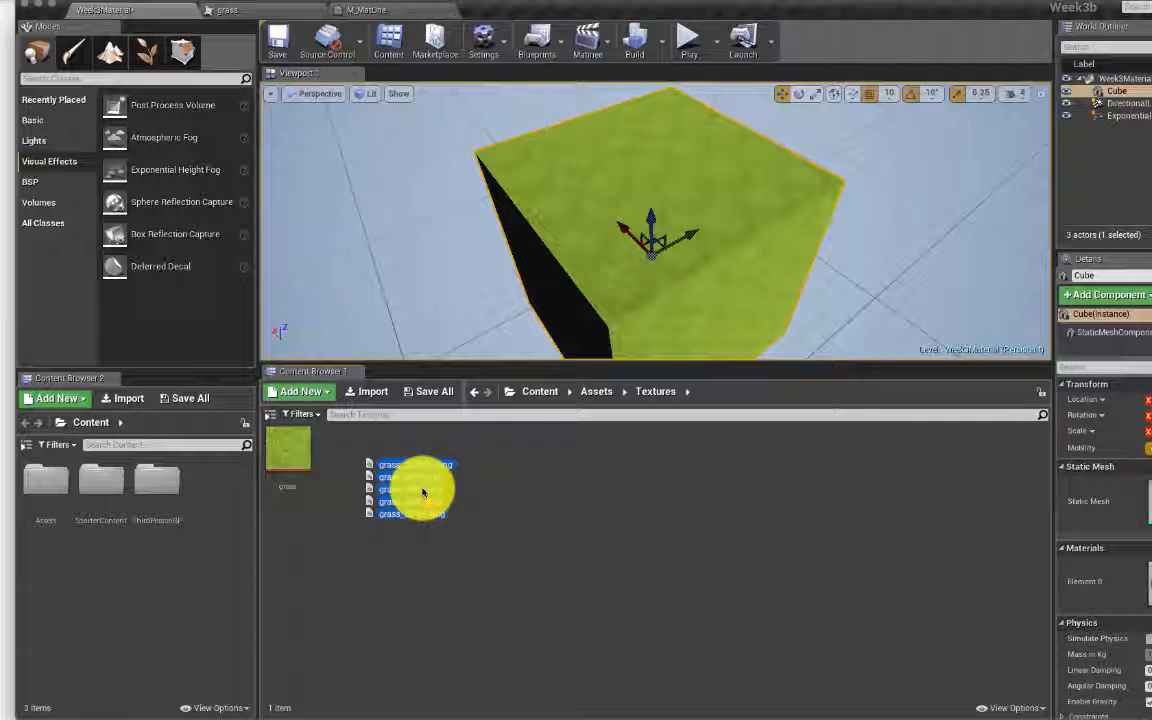
drag(423, 492, 464, 555)
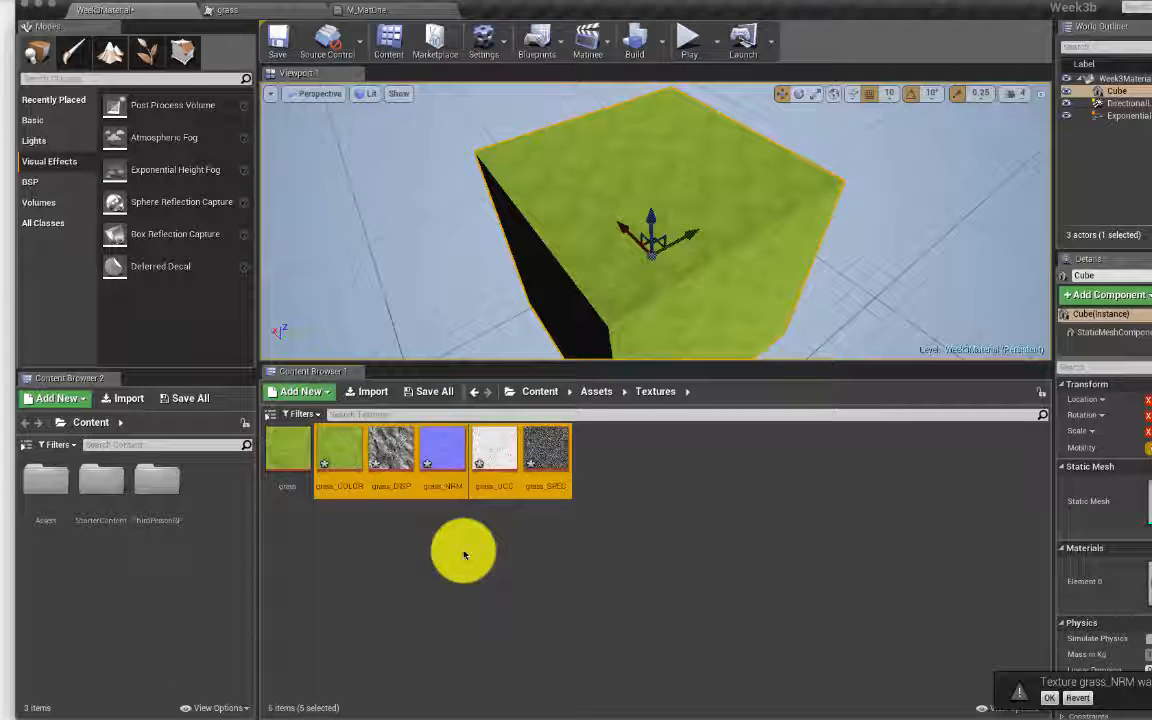
key(super+s)
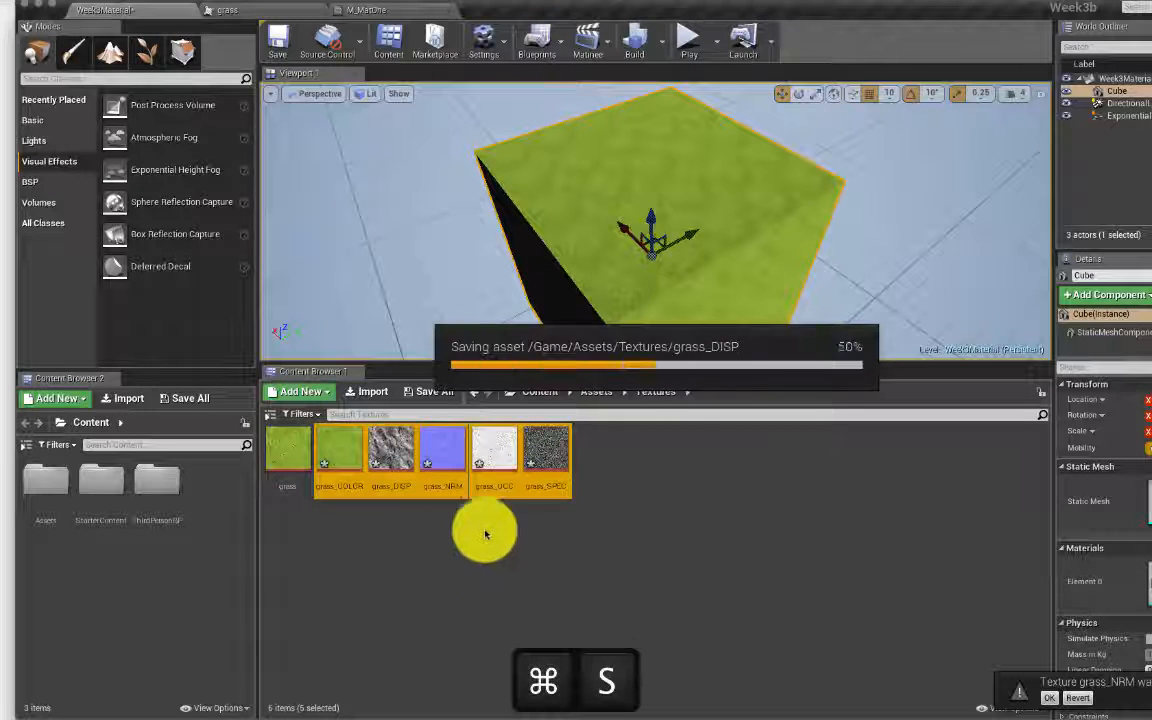
Step: Select the textures from grass_DISP through grass_SPEC and bring up the M_MatOne material editor
click(372, 527)
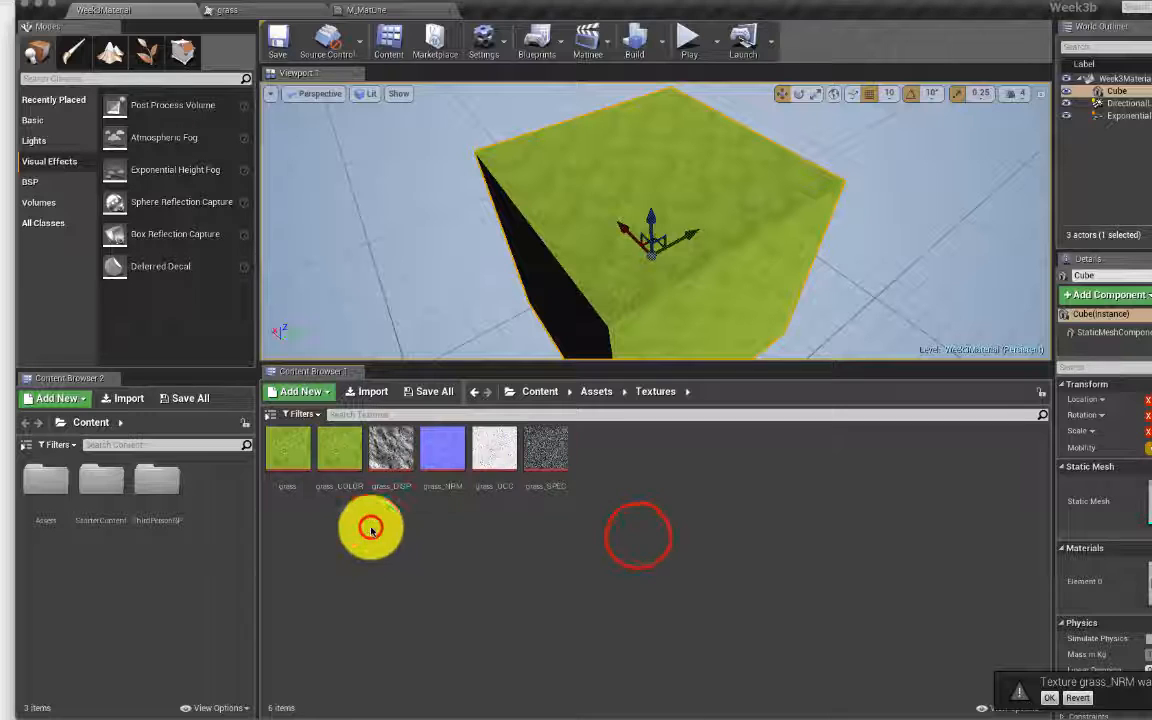
click(391, 440)
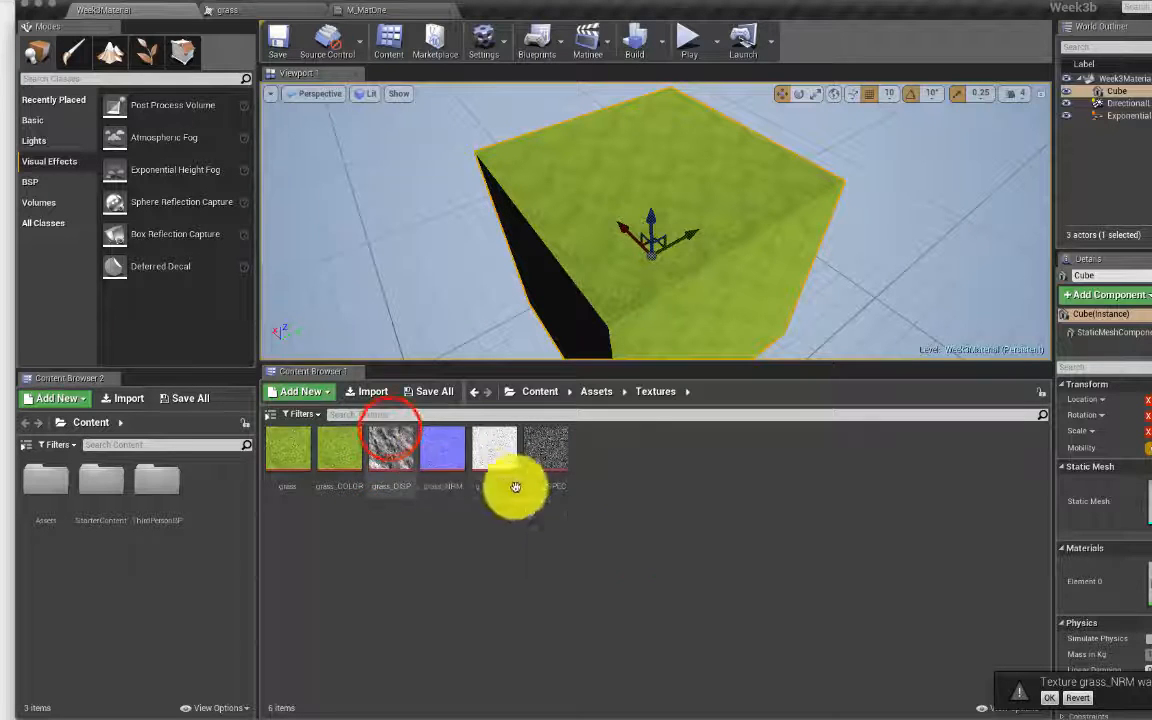
shift+click(548, 446)
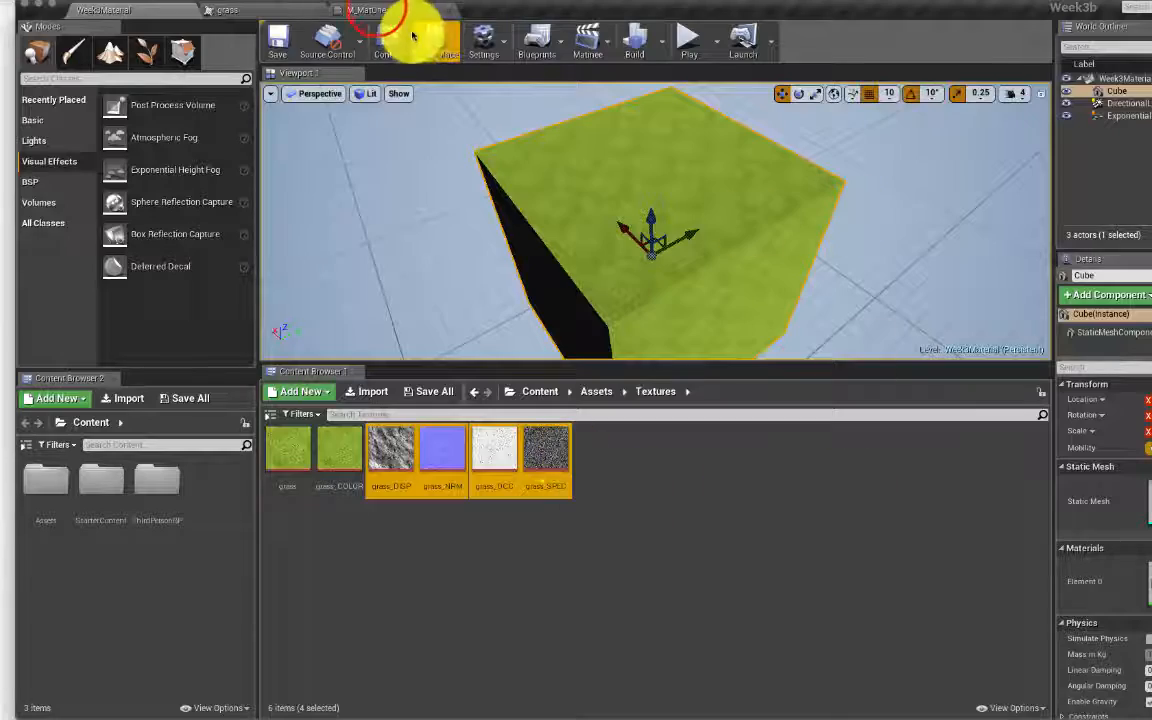
click(370, 10)
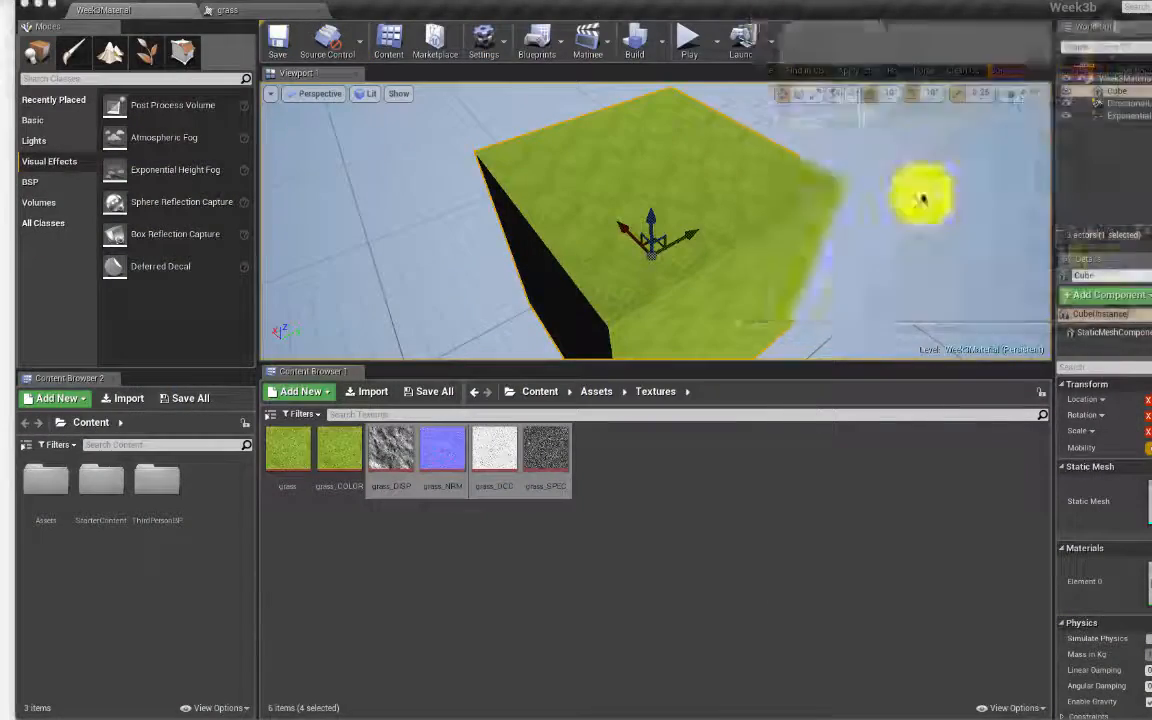
Step: Place M_MatOne beside the level editor, drop the four selected grass textures into its graph, and dock it
drag(1035, 372, 1038, 340)
click(1040, 344)
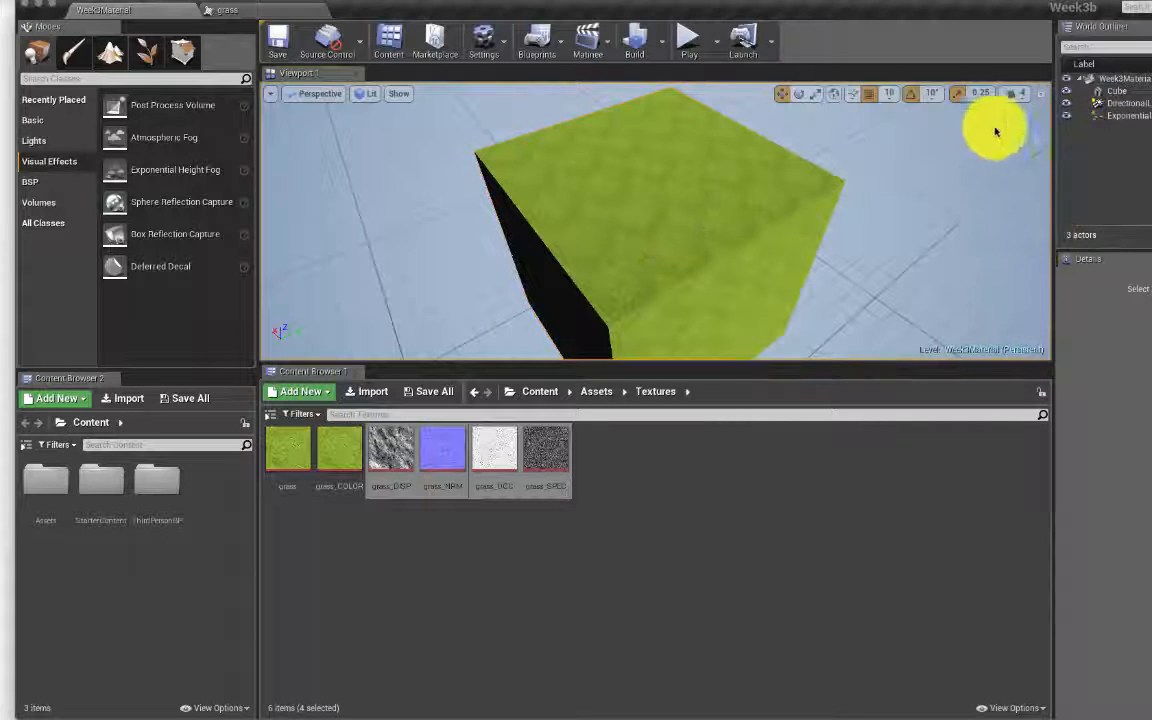
drag(450, 7, 421, 189)
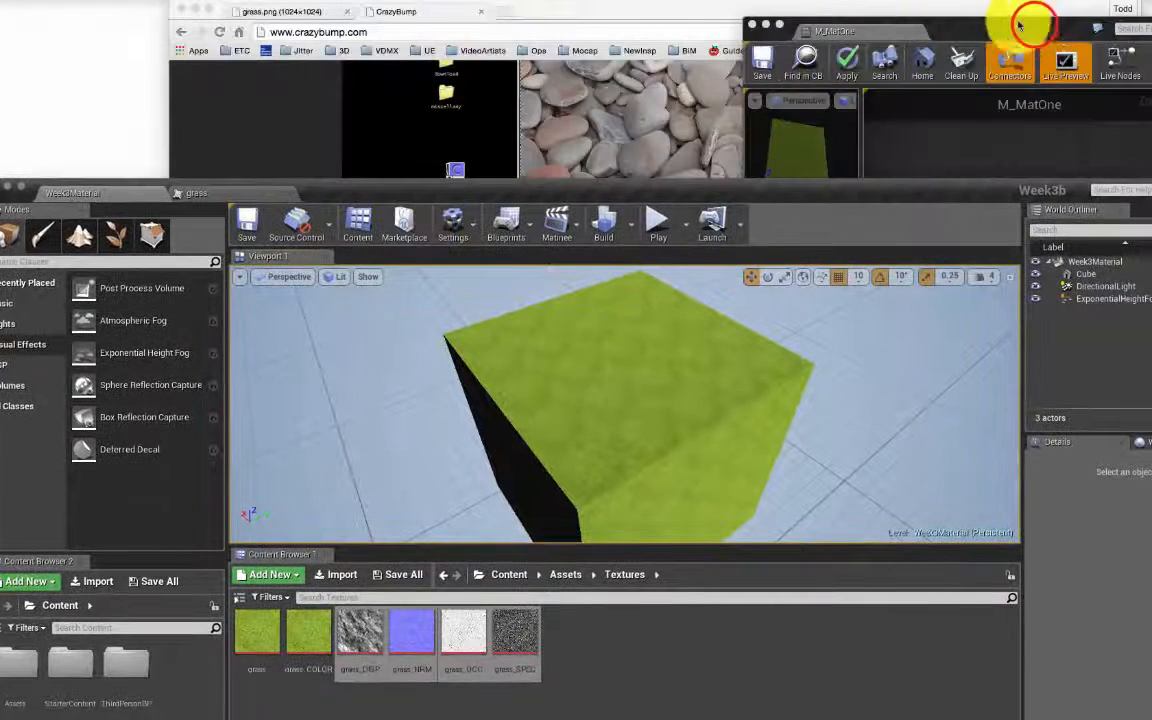
drag(1031, 24, 1079, 45)
click(1027, 347)
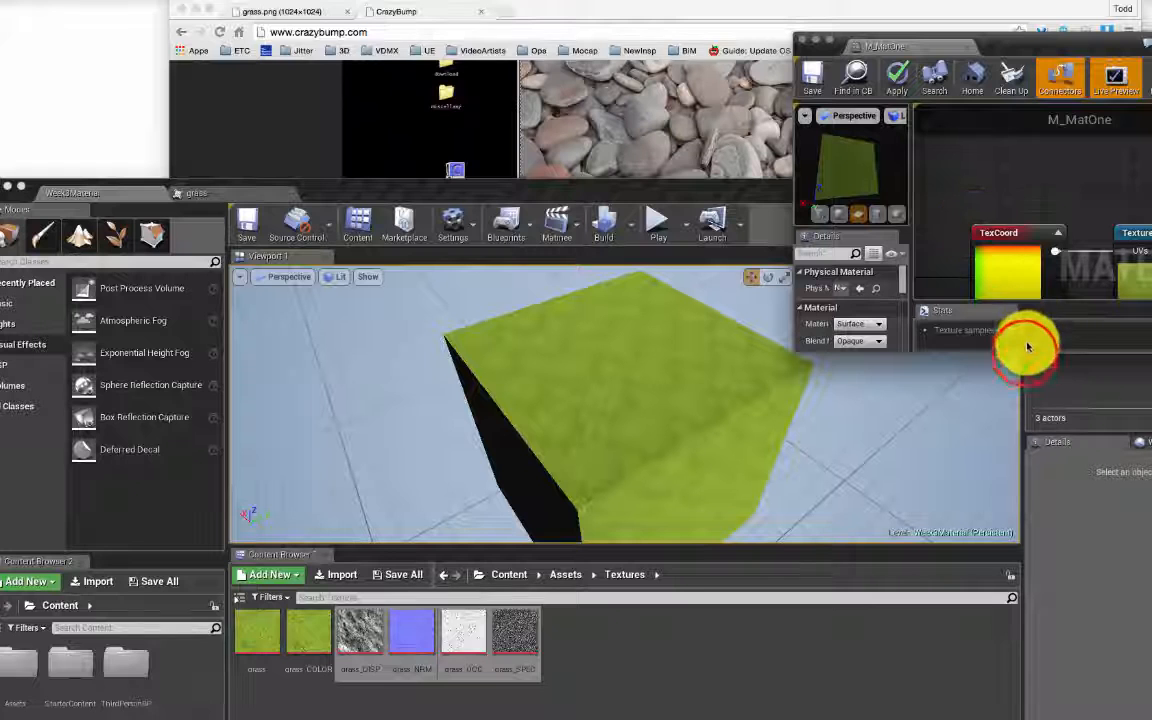
drag(1025, 352, 1057, 676)
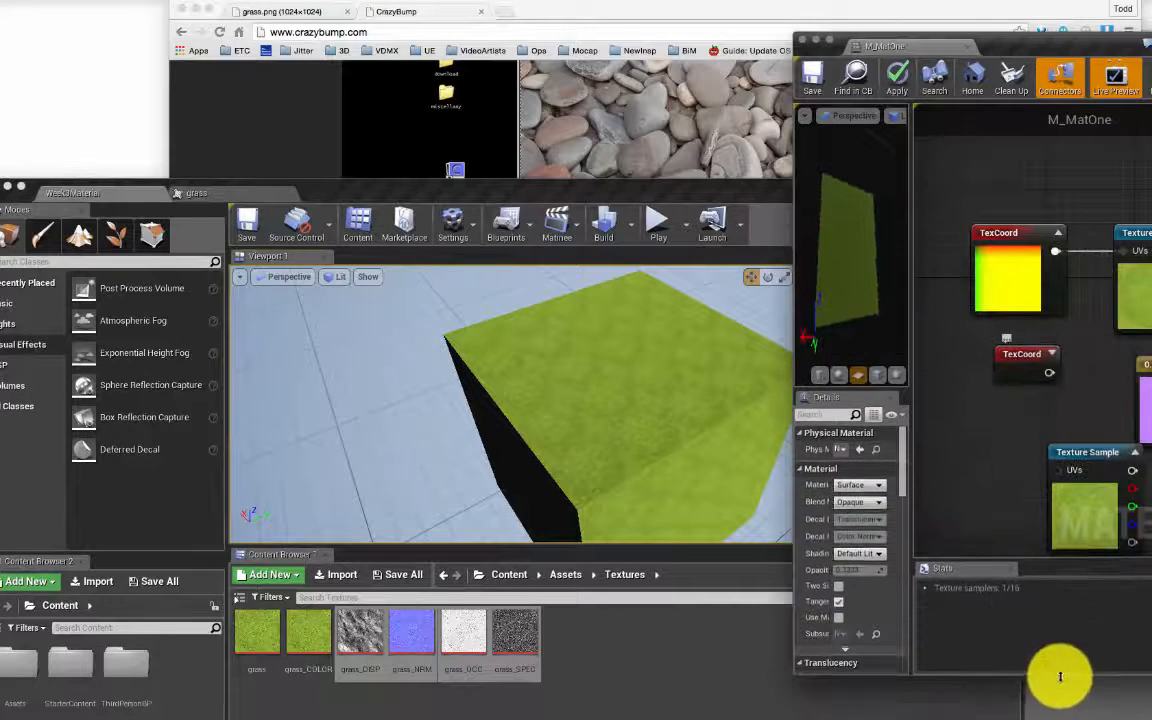
drag(525, 627, 990, 487)
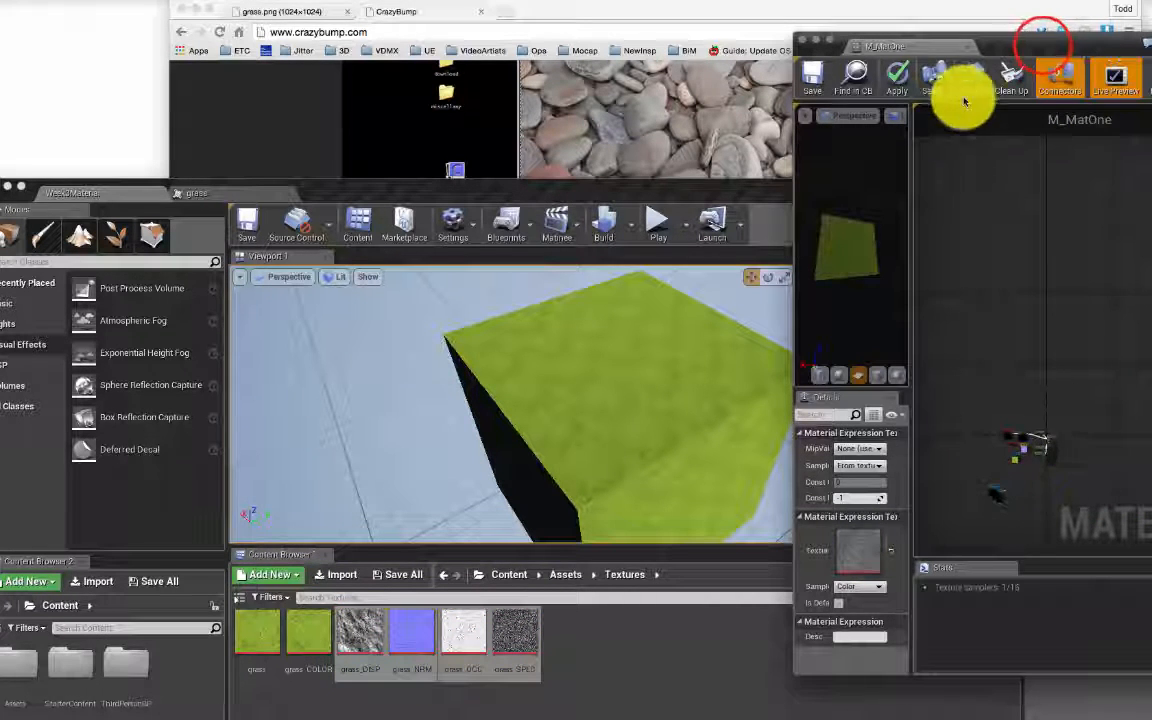
drag(1041, 38, 475, 188)
drag(612, 188, 676, 10)
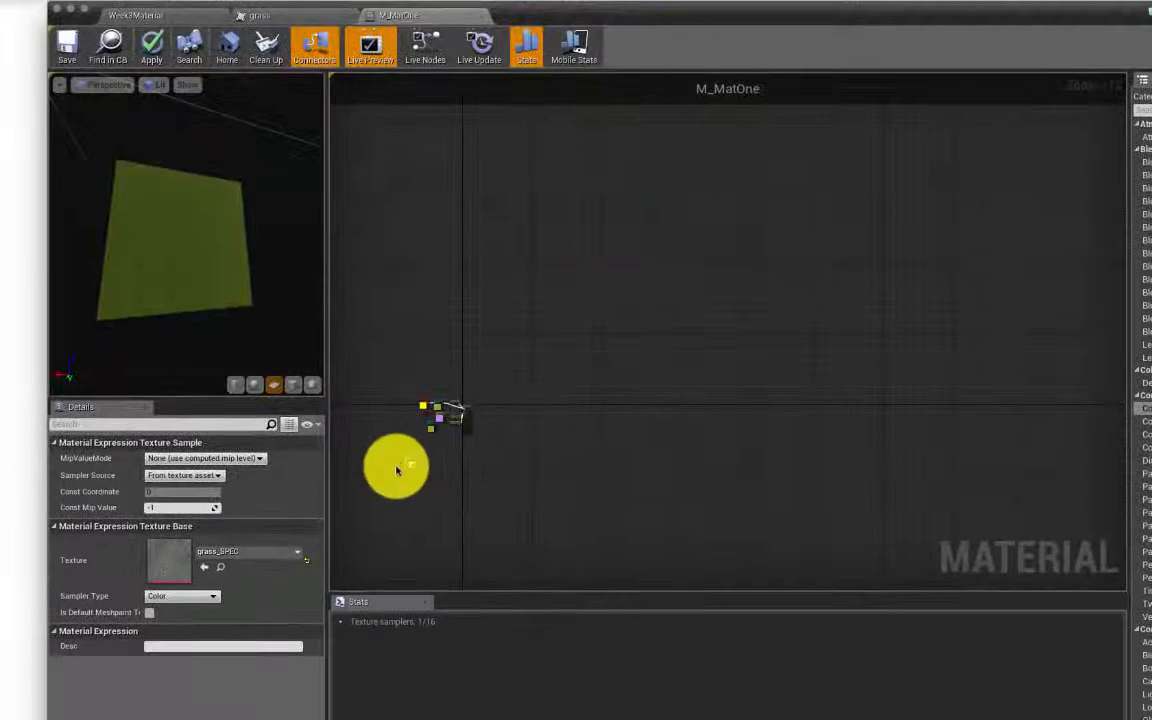
Step: Pull the displacement, normal, white and grass_SPEC nodes out of the pile one by one
scroll(403, 449, up, 12)
right_drag(750, 418, 884, 458)
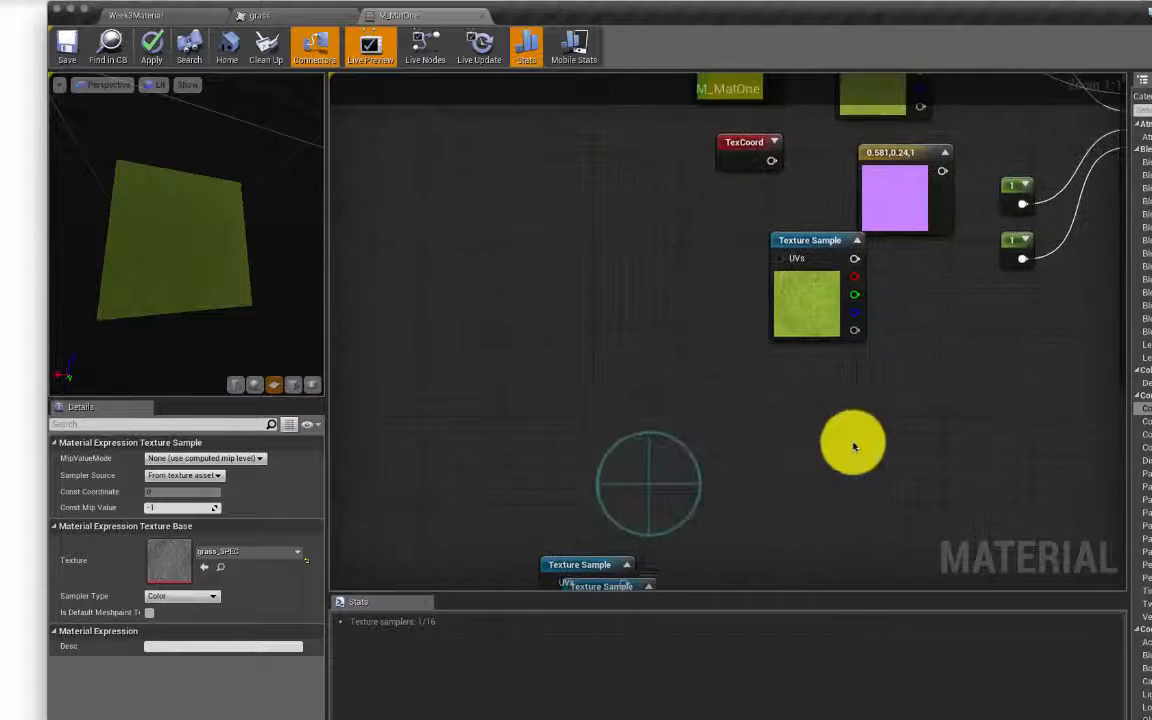
right_drag(664, 487, 609, 378)
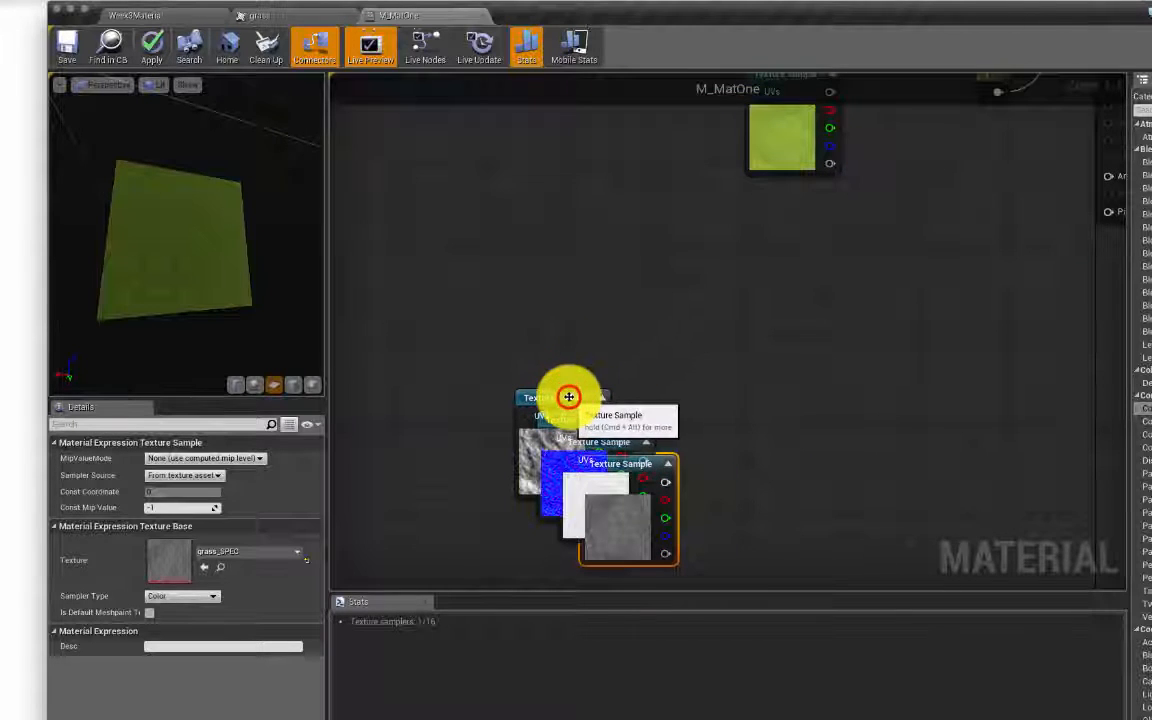
drag(571, 398, 548, 159)
drag(586, 417, 666, 166)
drag(620, 437, 779, 226)
drag(620, 463, 627, 292)
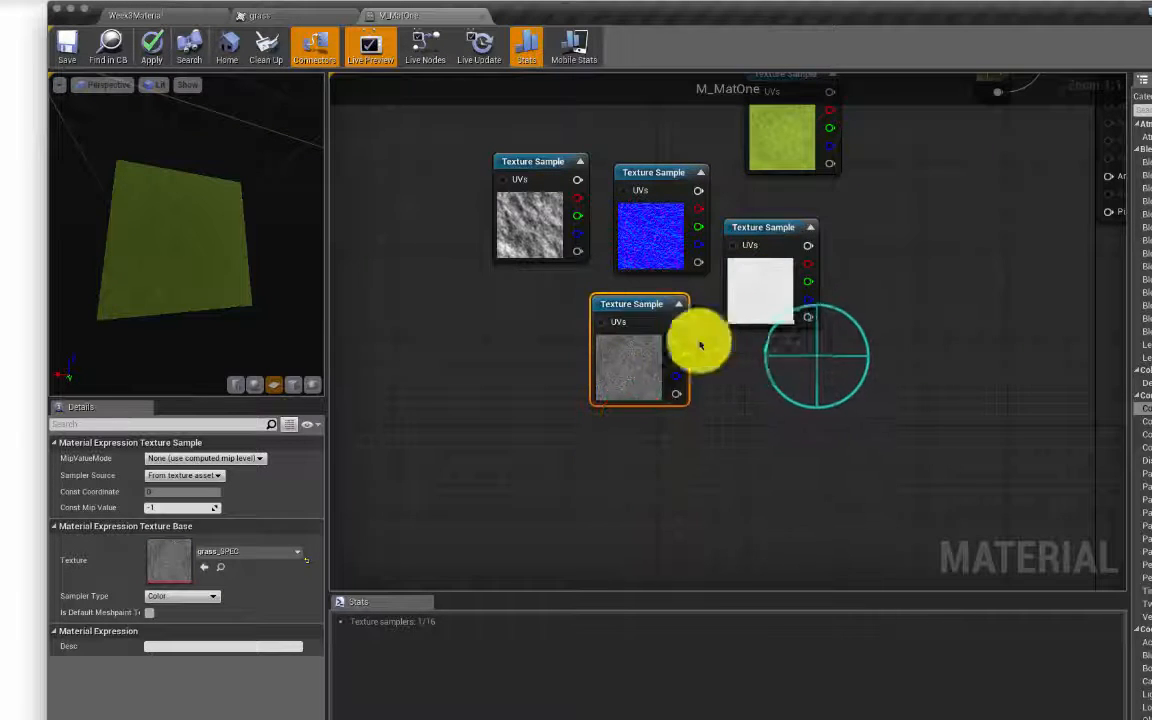
right_drag(818, 360, 682, 530)
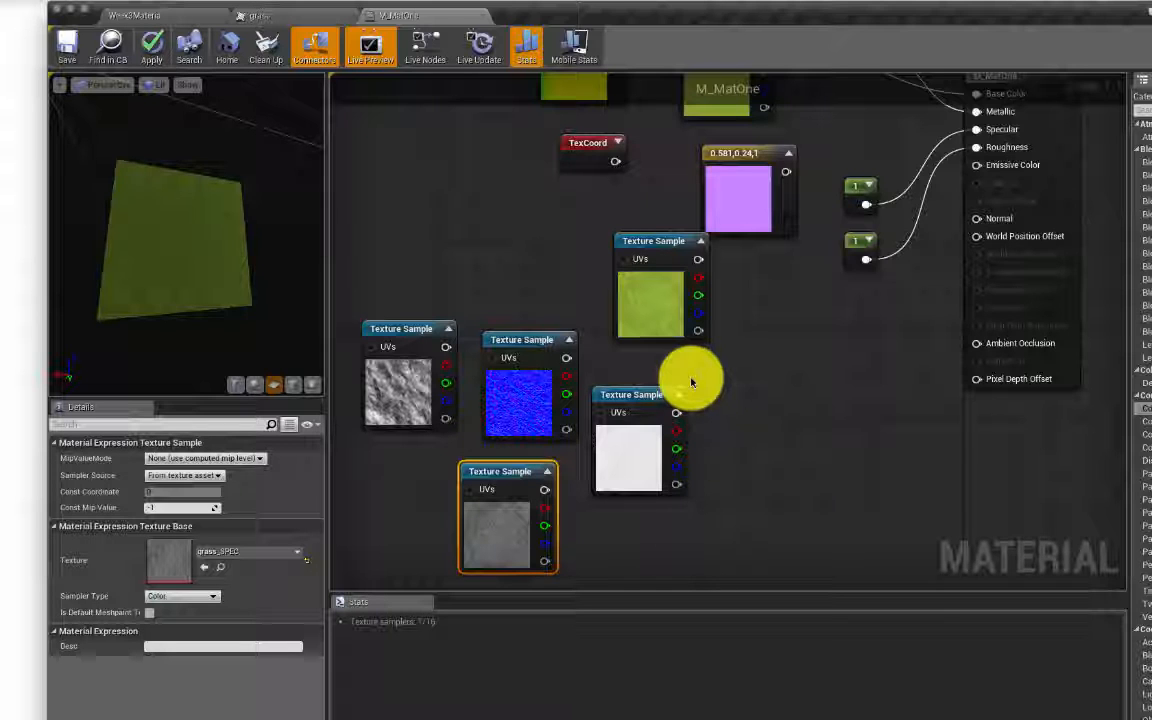
Step: Move the green grass node to the top-left and shift the four loose nodes up together
drag(680, 241, 775, 331)
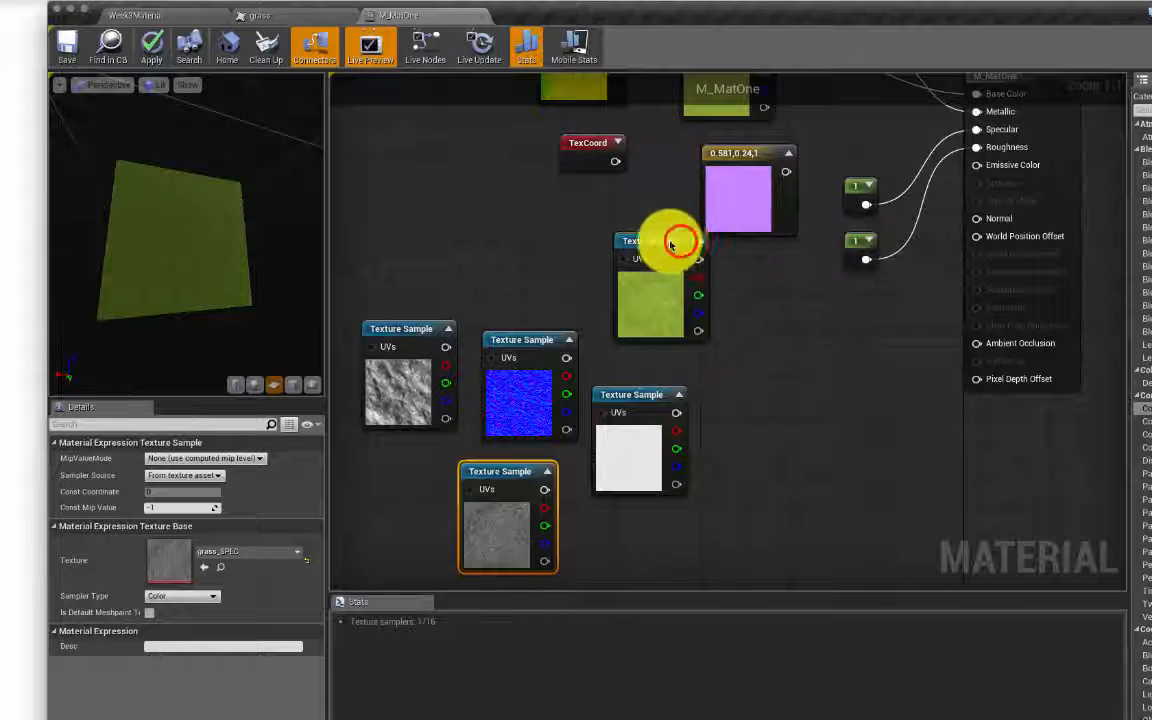
drag(676, 239, 384, 131)
right_drag(722, 306, 697, 357)
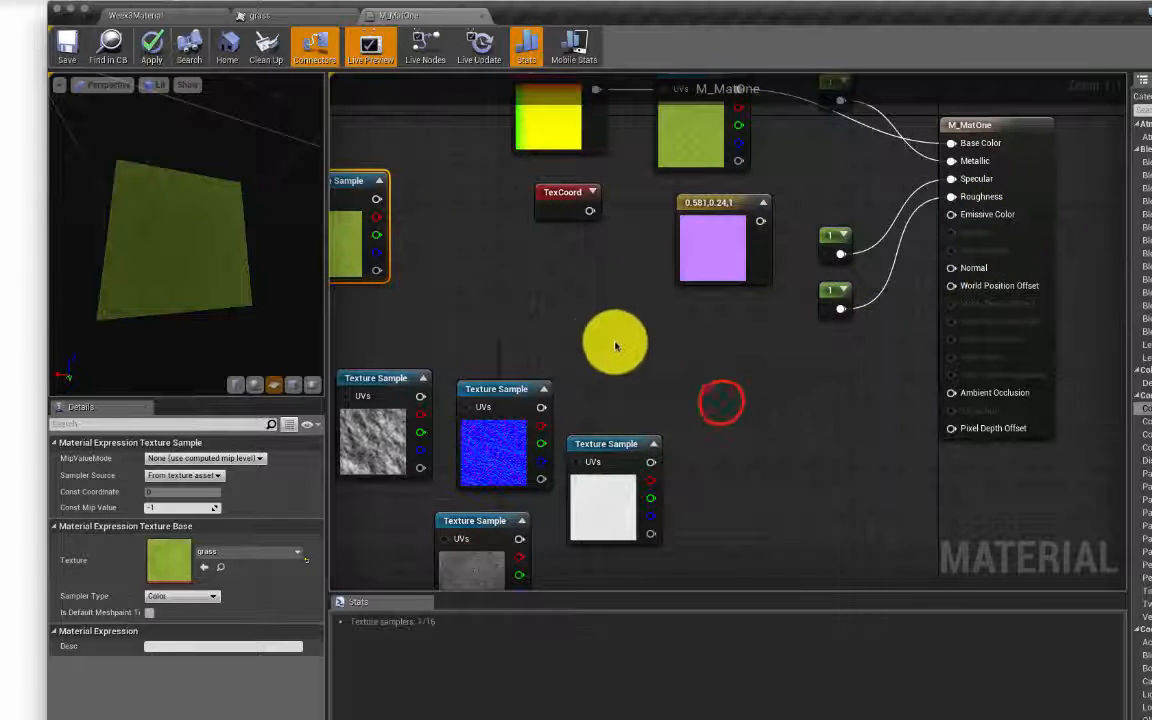
drag(727, 403, 382, 545)
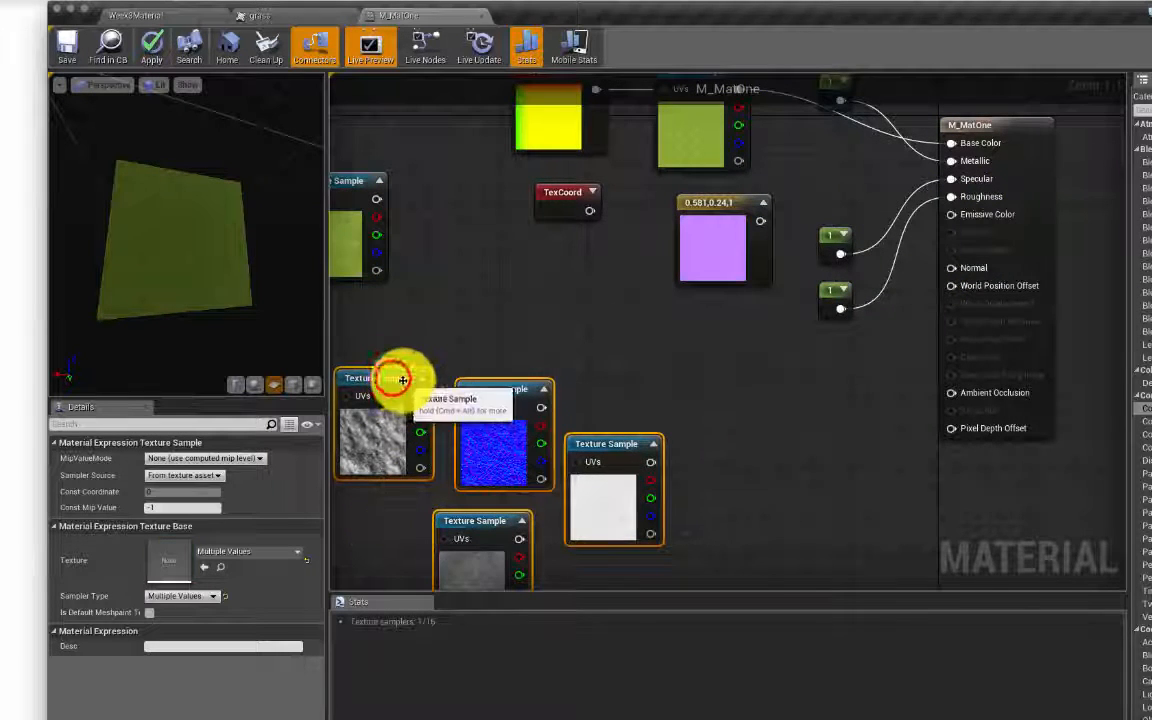
drag(393, 380, 504, 301)
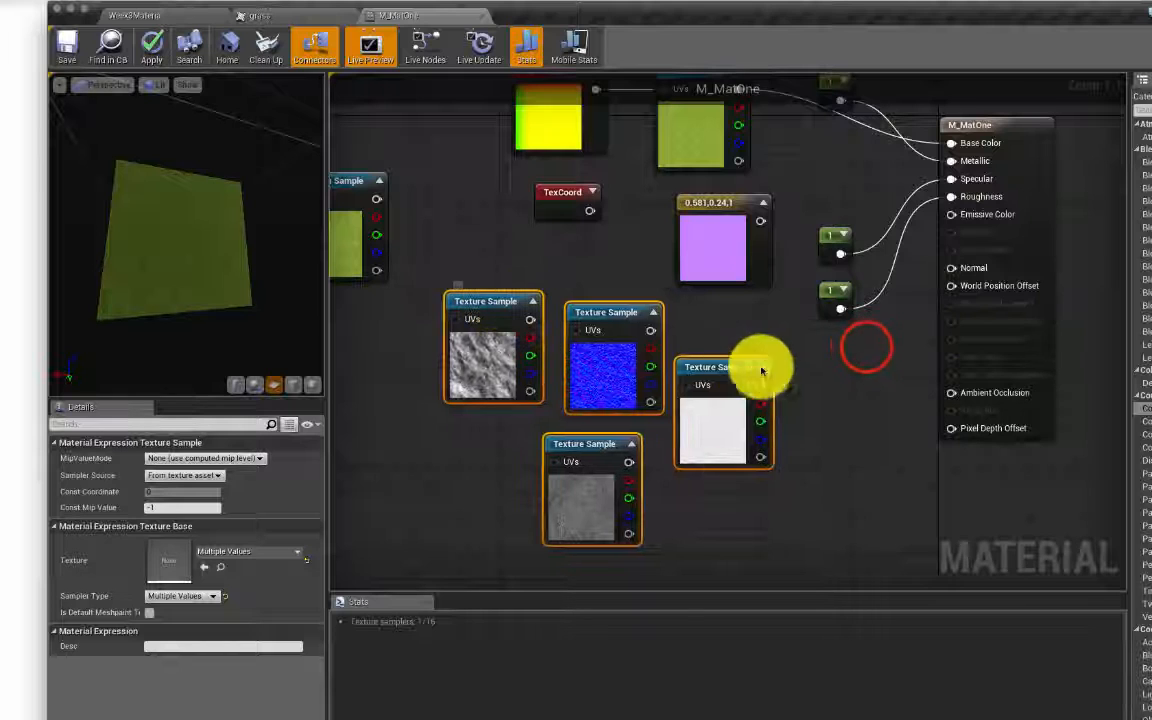
click(866, 347)
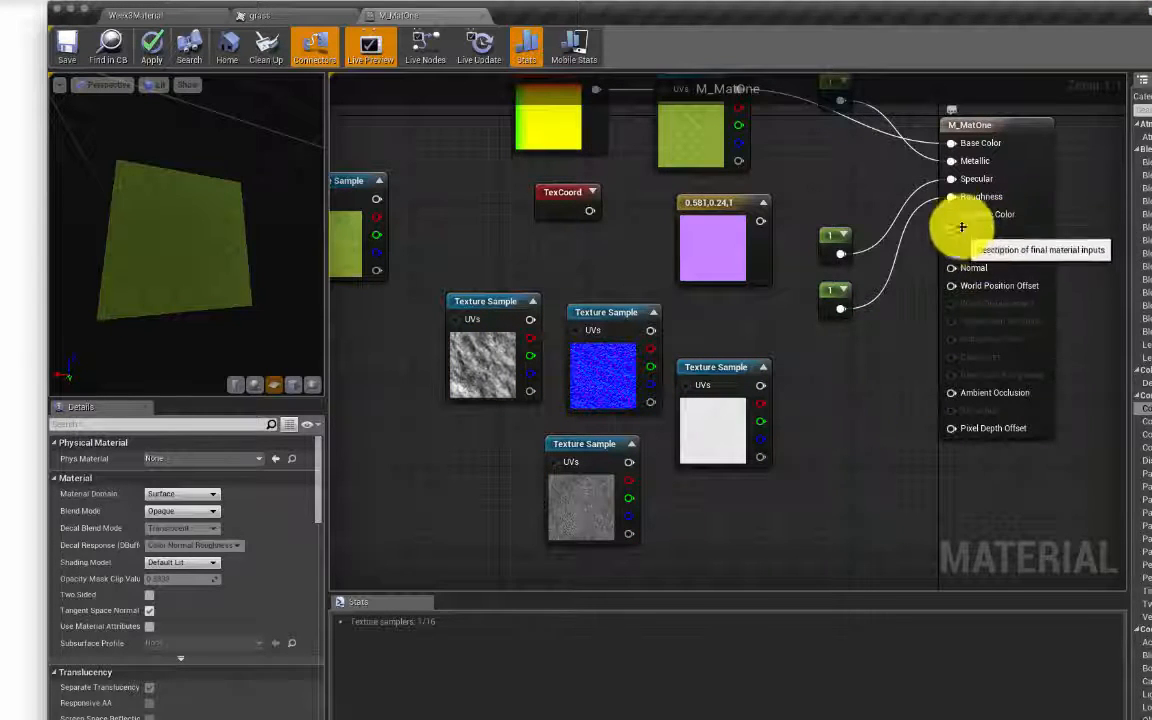
Step: Disconnect the constant 1 from Specular and wire the grass_SPEC node's output into it
right_click(975, 181)
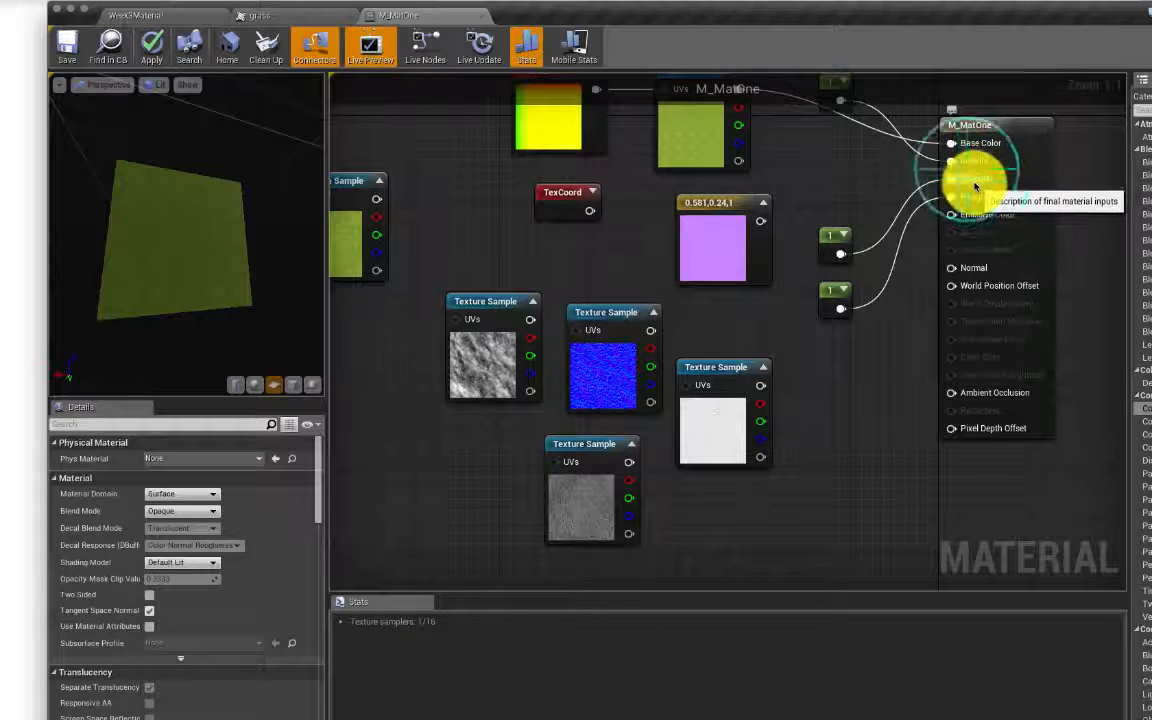
click(1018, 195)
click(1018, 197)
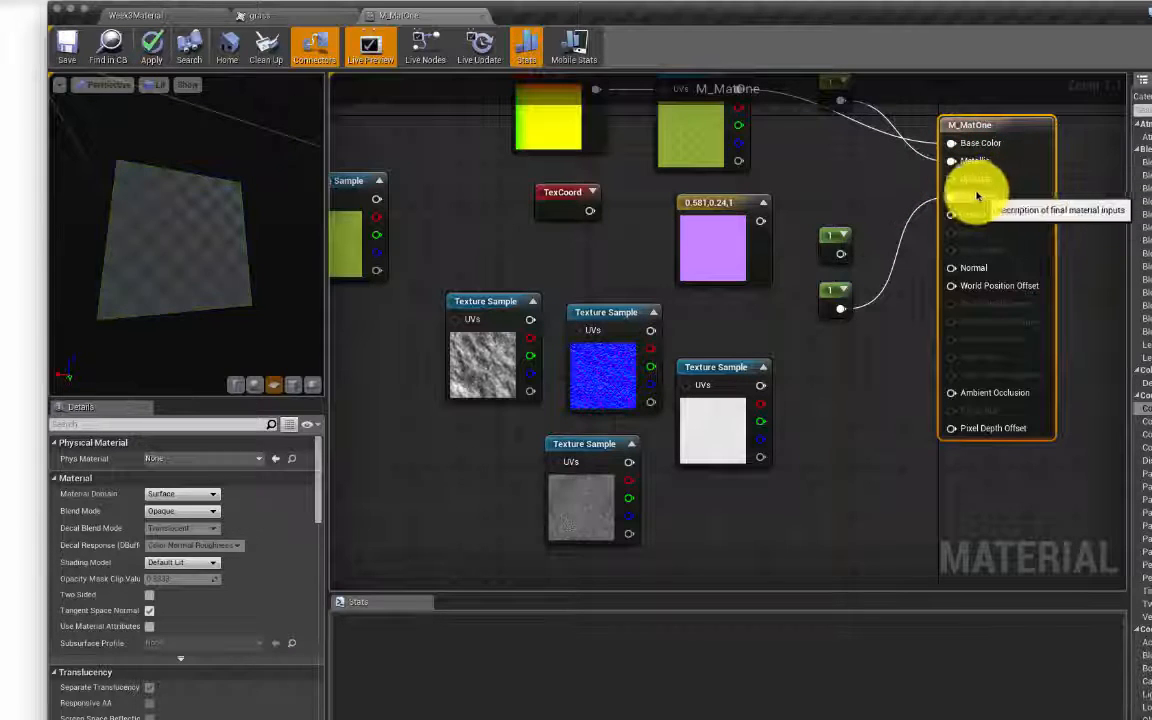
click(470, 360)
click(560, 360)
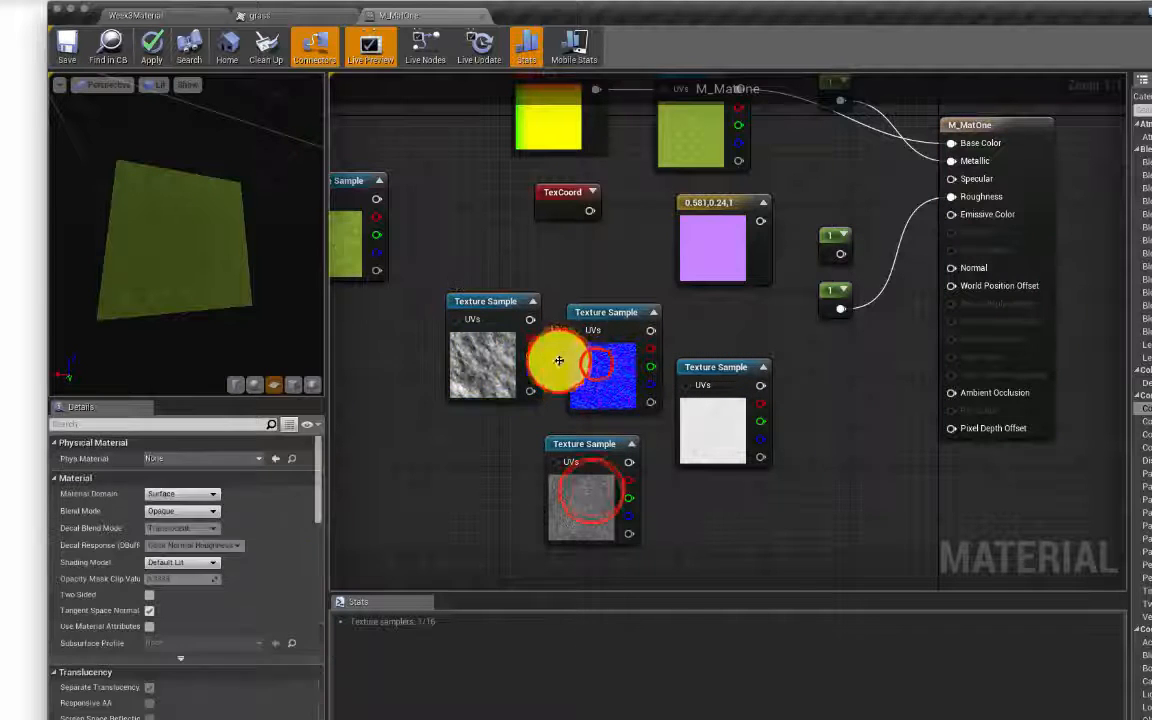
click(597, 400)
click(591, 490)
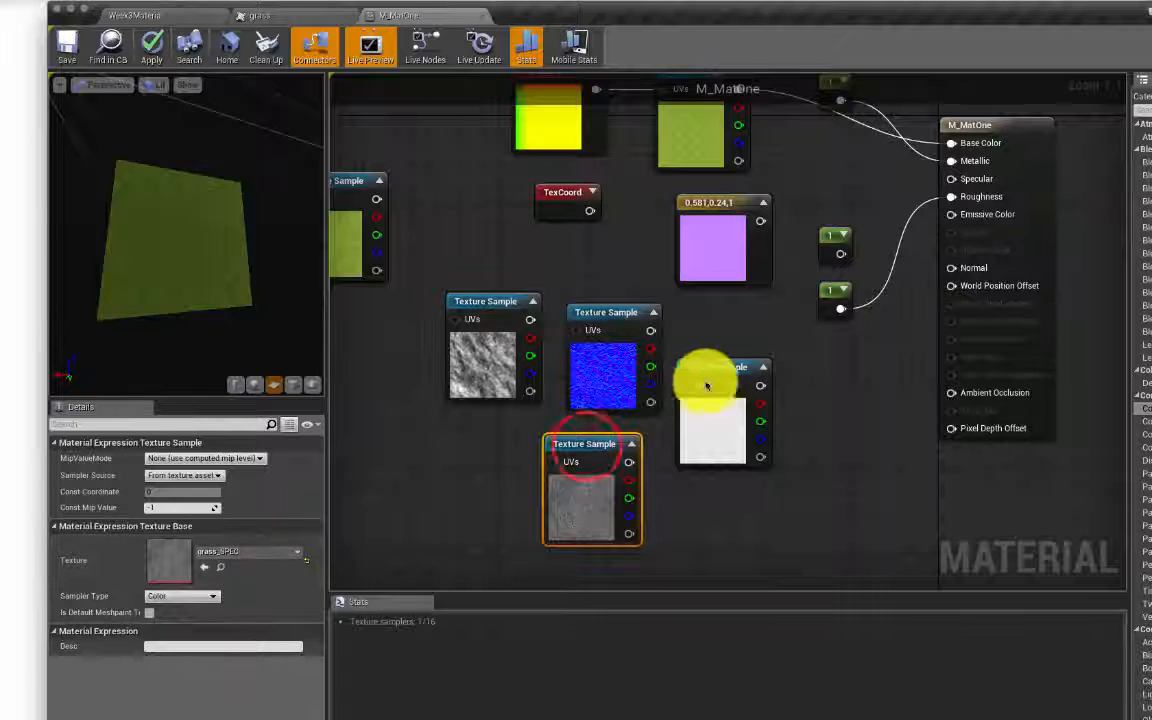
drag(575, 440, 597, 471)
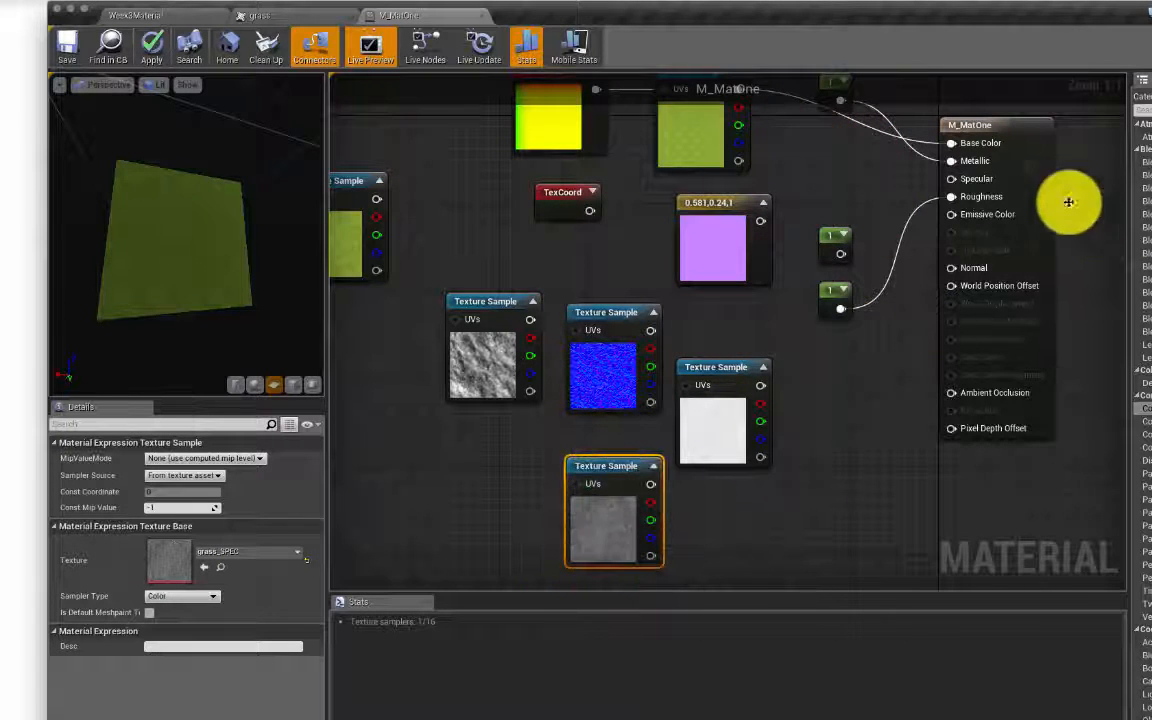
click(597, 470)
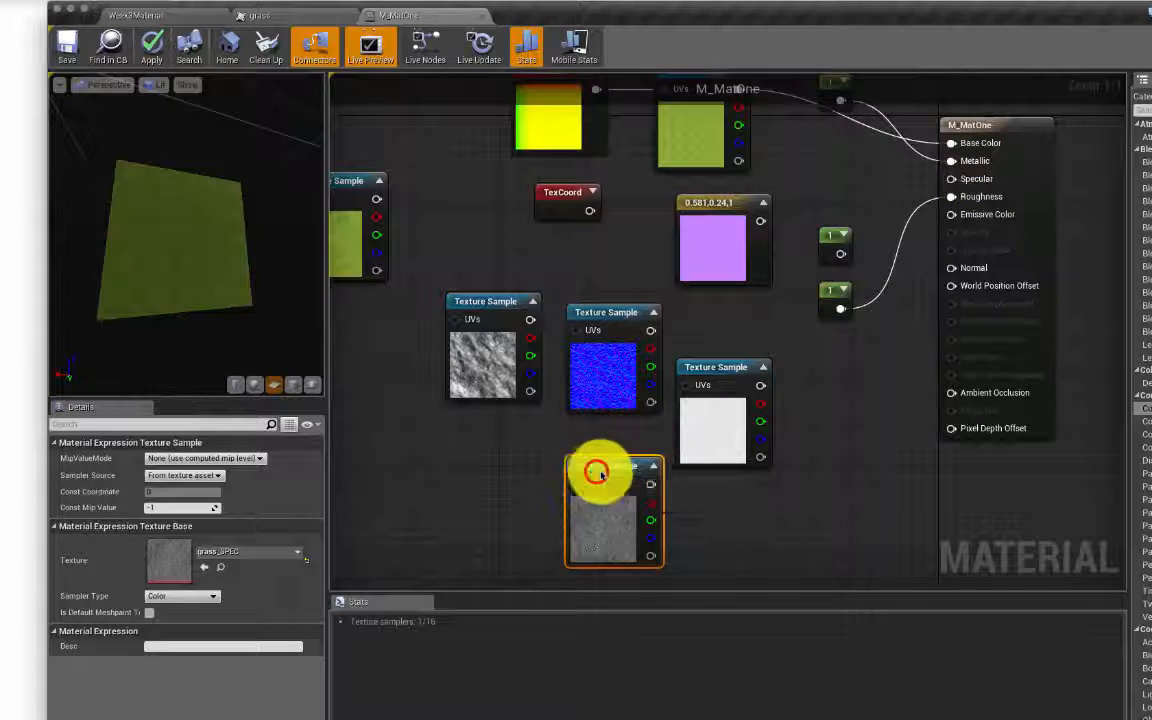
drag(597, 473, 838, 390)
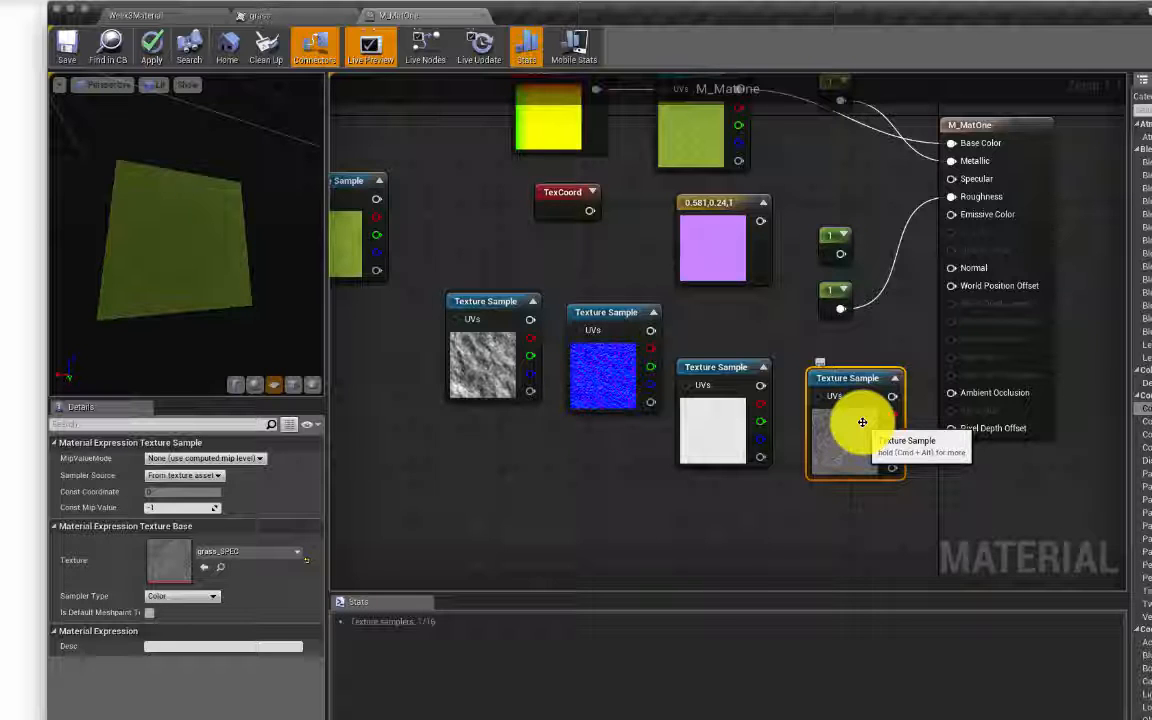
drag(892, 396, 951, 180)
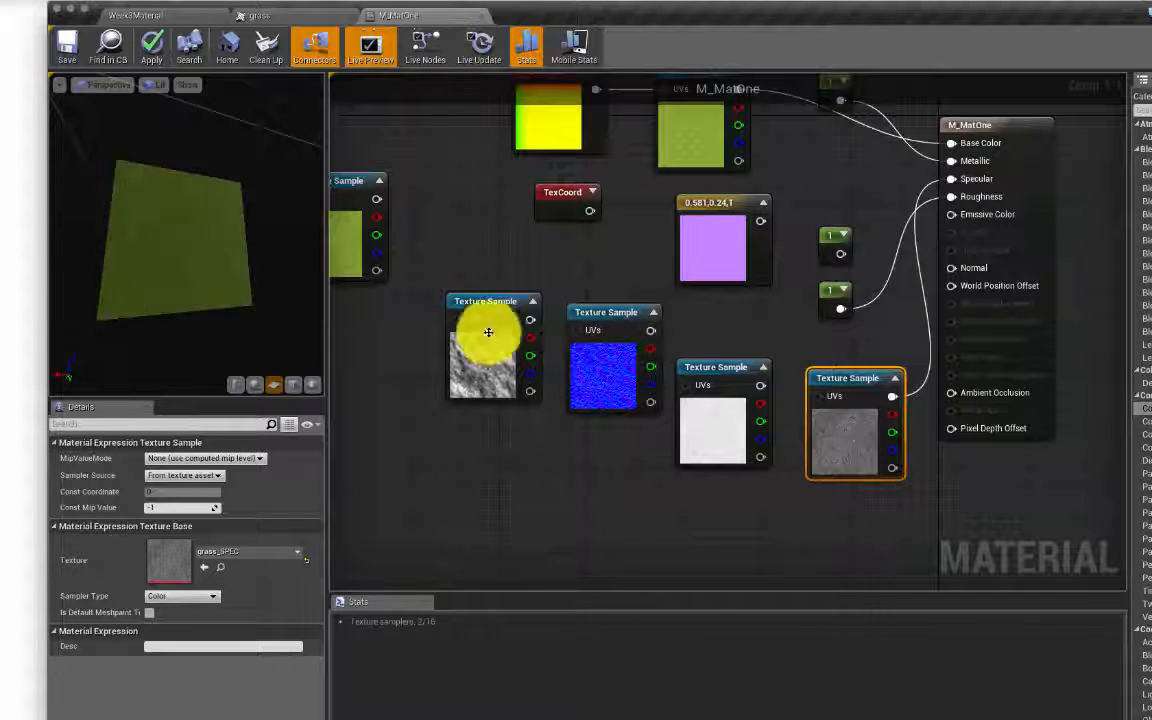
Step: Check the preview, then reposition grass_SPEC, the pink constant and the TexCoord node
drag(232, 292, 244, 257)
key(XF86MonBrightnessUp)
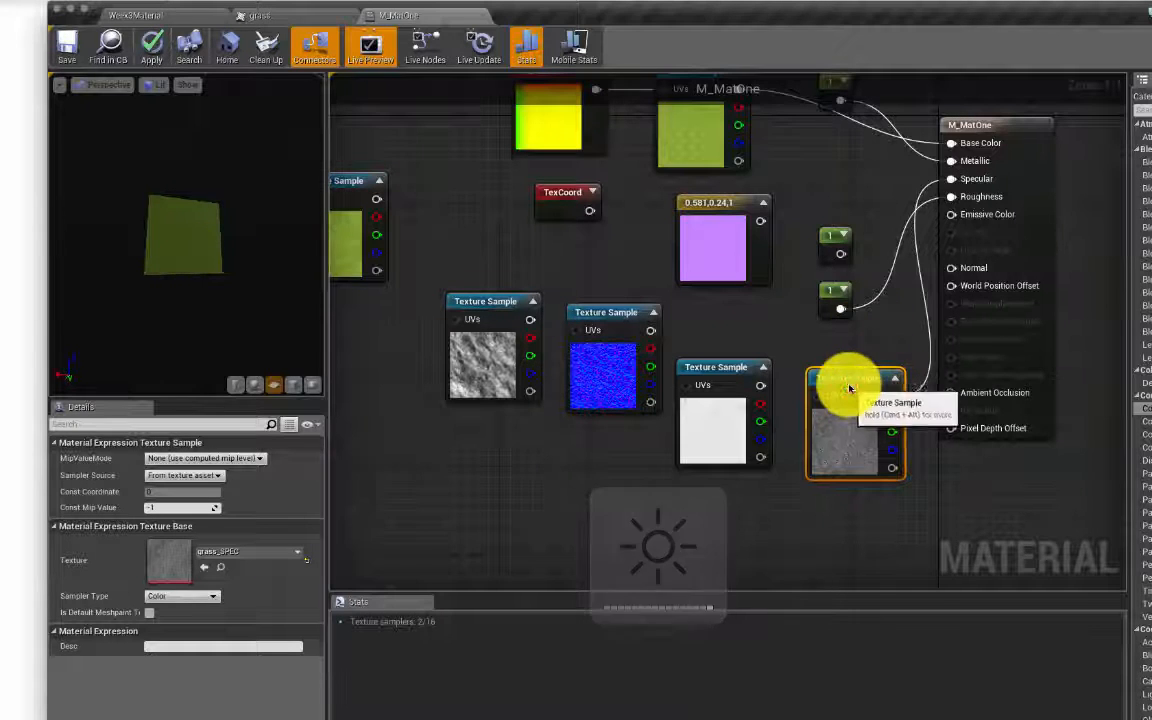
drag(849, 386, 811, 120)
drag(728, 218, 930, 550)
drag(560, 200, 1032, 522)
right_drag(865, 415, 897, 473)
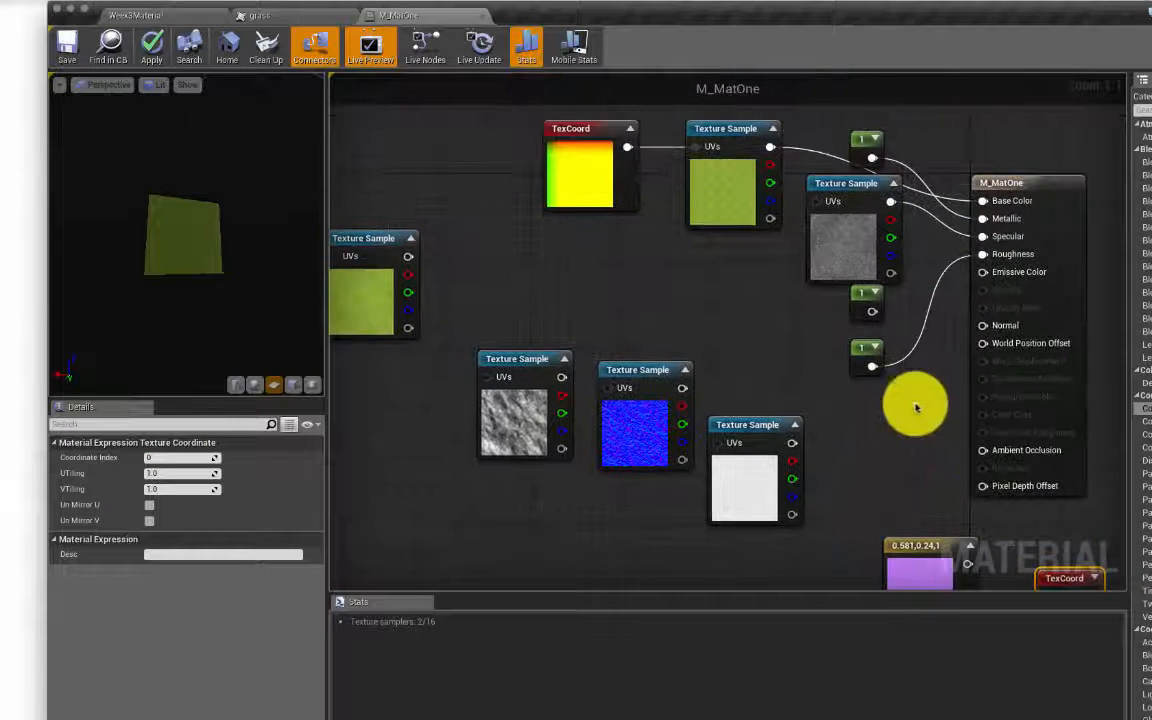
Step: Set the TexCoord node's UTiling and VTiling to 1.0, then move the rock and normal-map nodes up
click(592, 132)
click(157, 471)
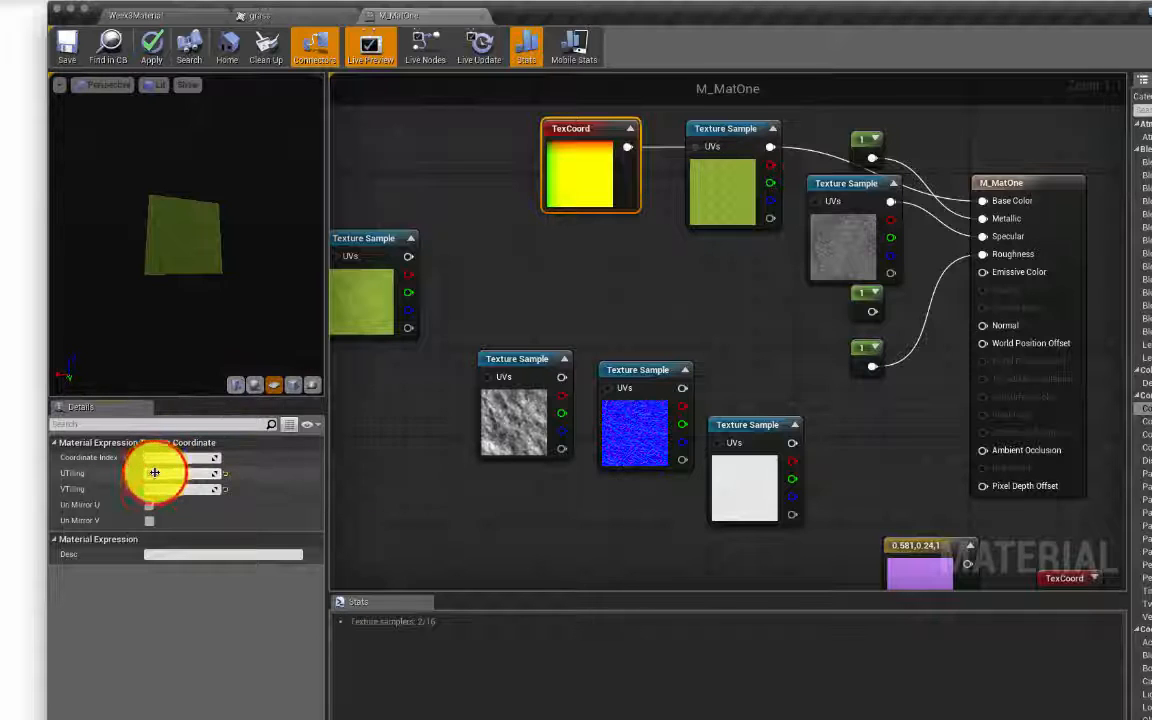
click(159, 487)
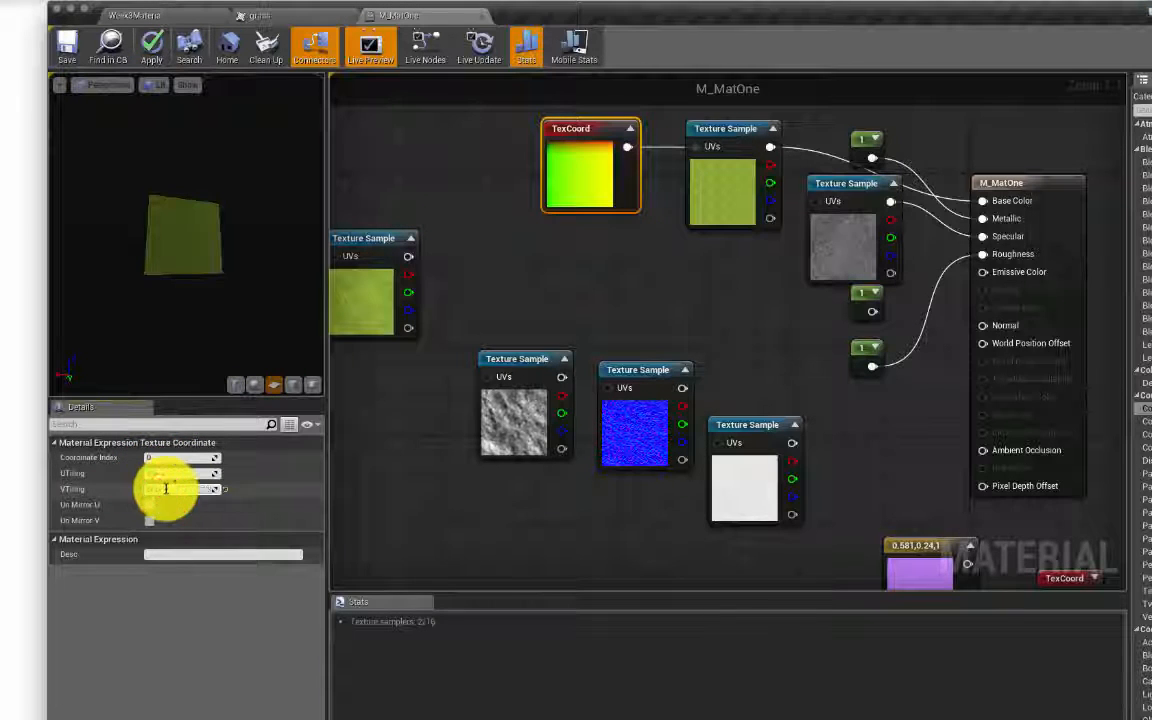
drag(166, 489, 95, 491)
text(1)
key(Return)
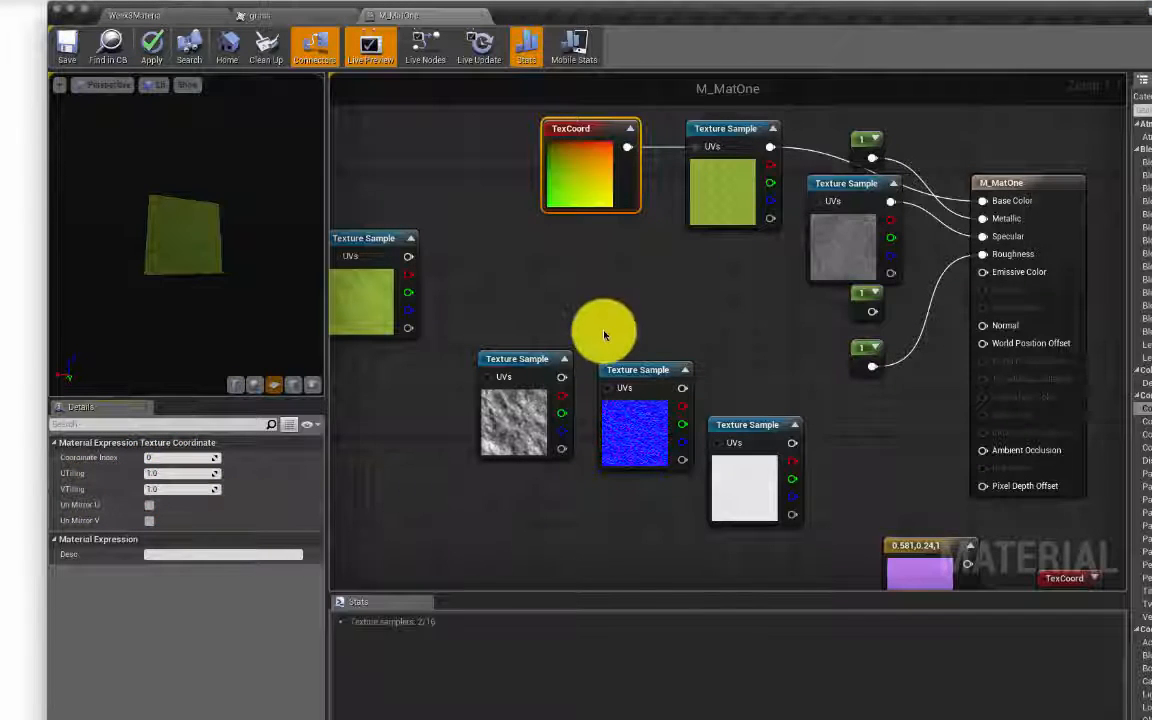
drag(533, 363, 556, 251)
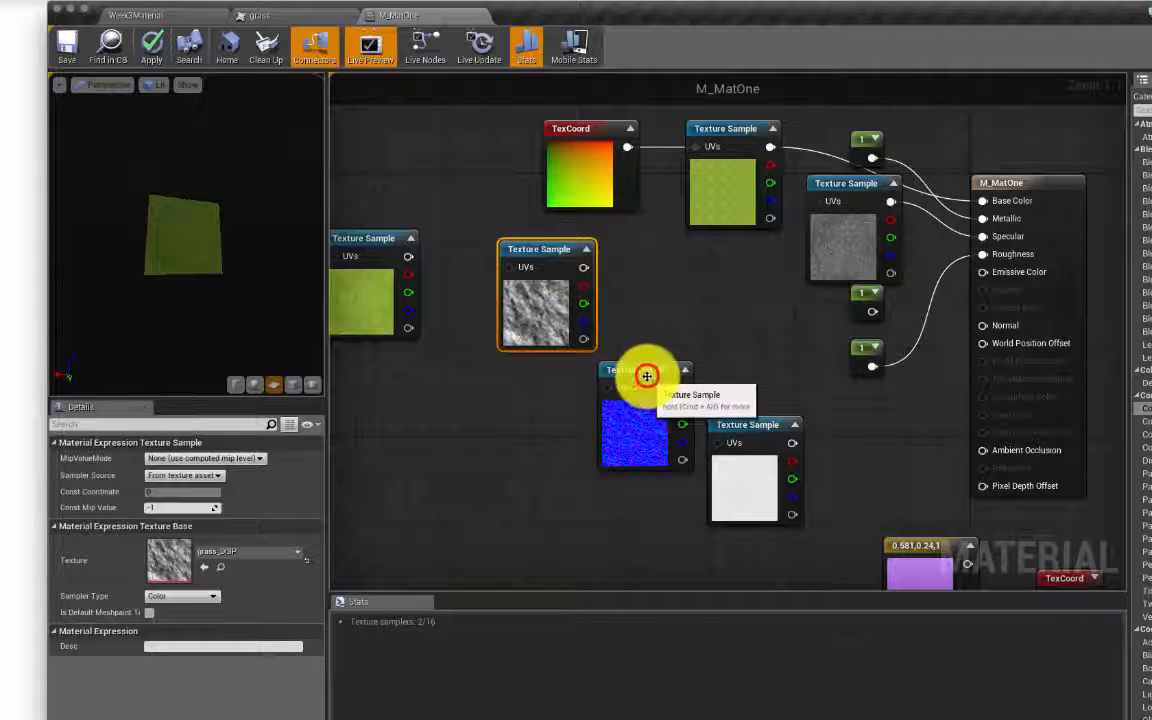
drag(646, 375, 721, 277)
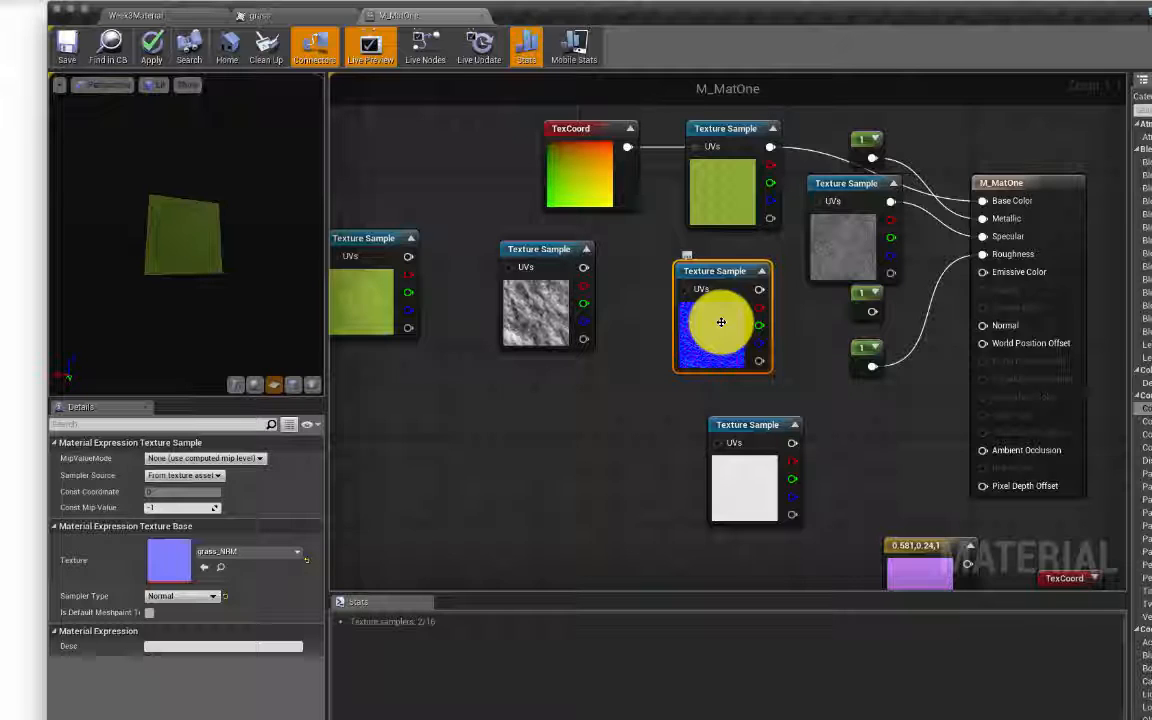
Step: Wire the grass normal map into Normal and rearrange the pink constant and white texture nodes
drag(759, 289, 1006, 327)
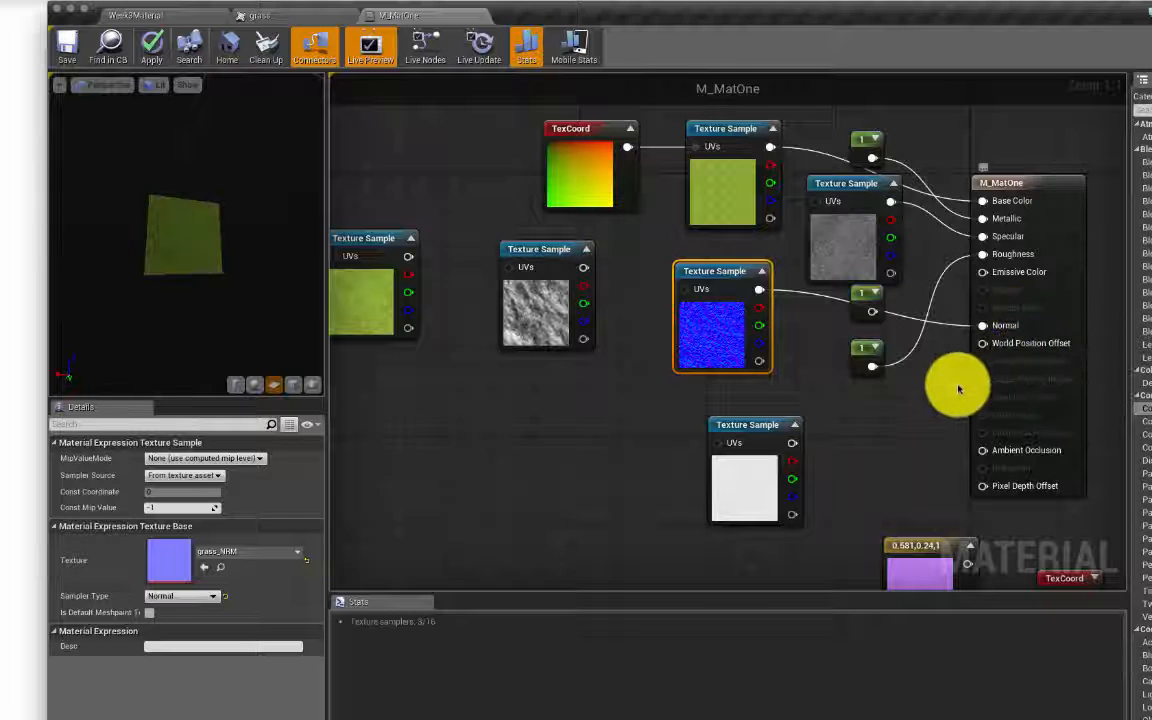
click(761, 426)
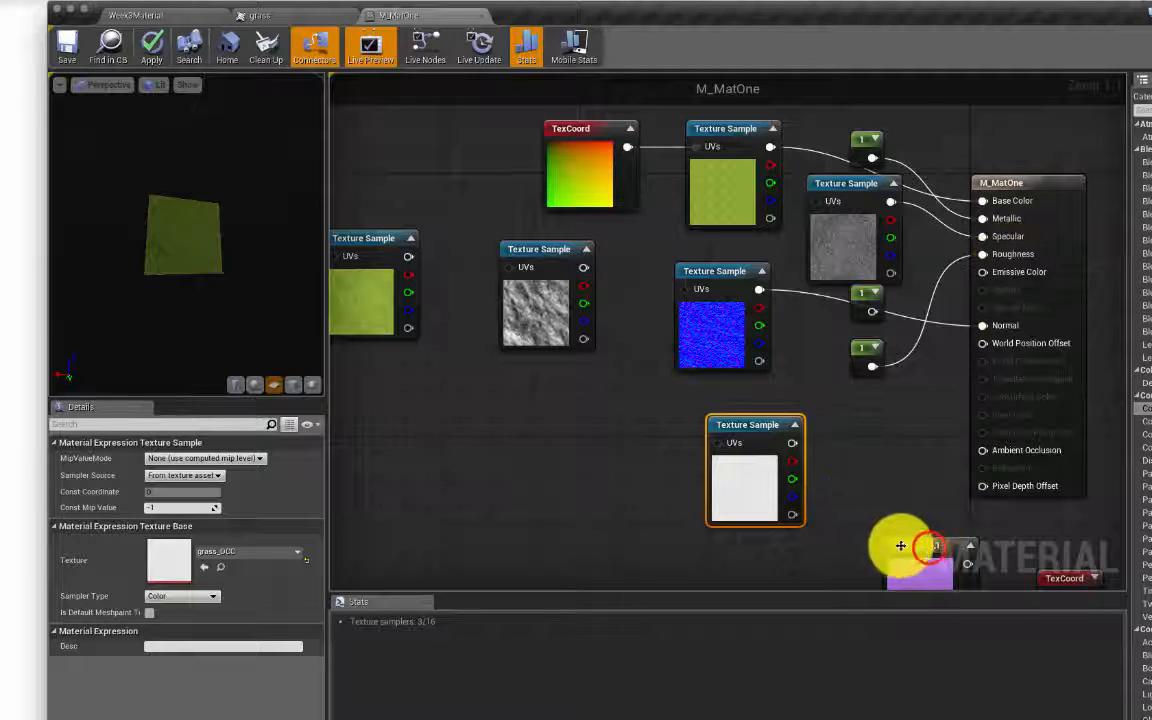
drag(930, 548, 853, 515)
drag(762, 433, 738, 489)
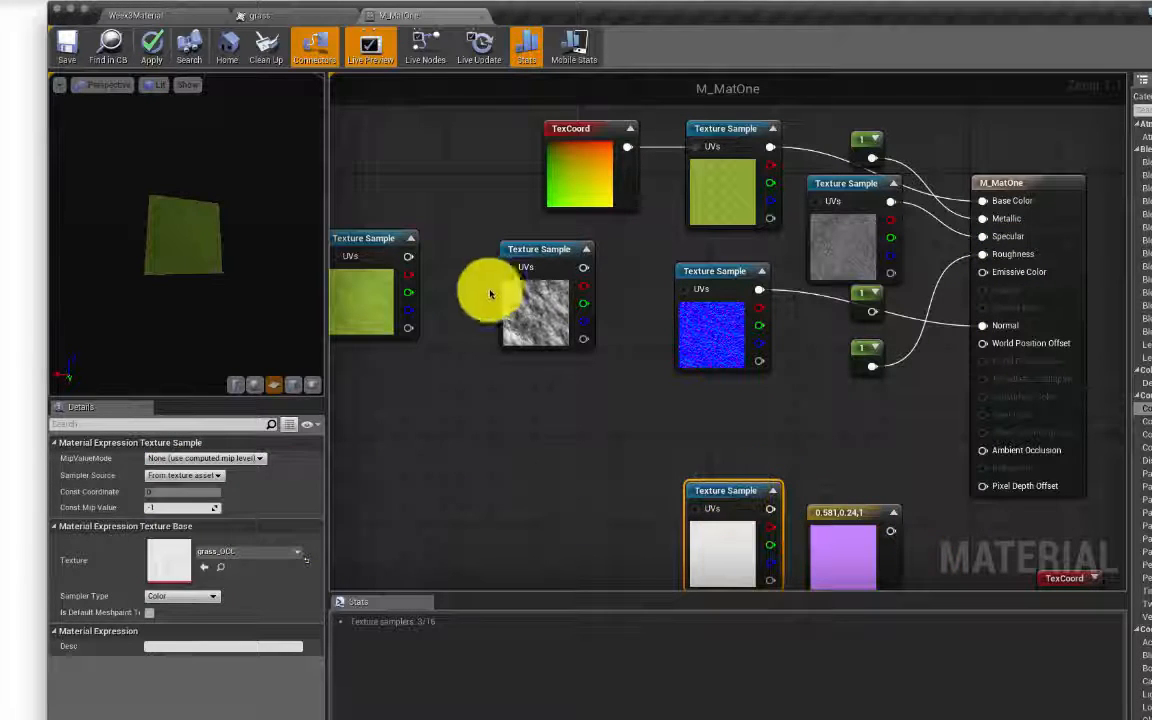
Step: Save M_MatOne and move the rock displacement node down out of the way
click(68, 45)
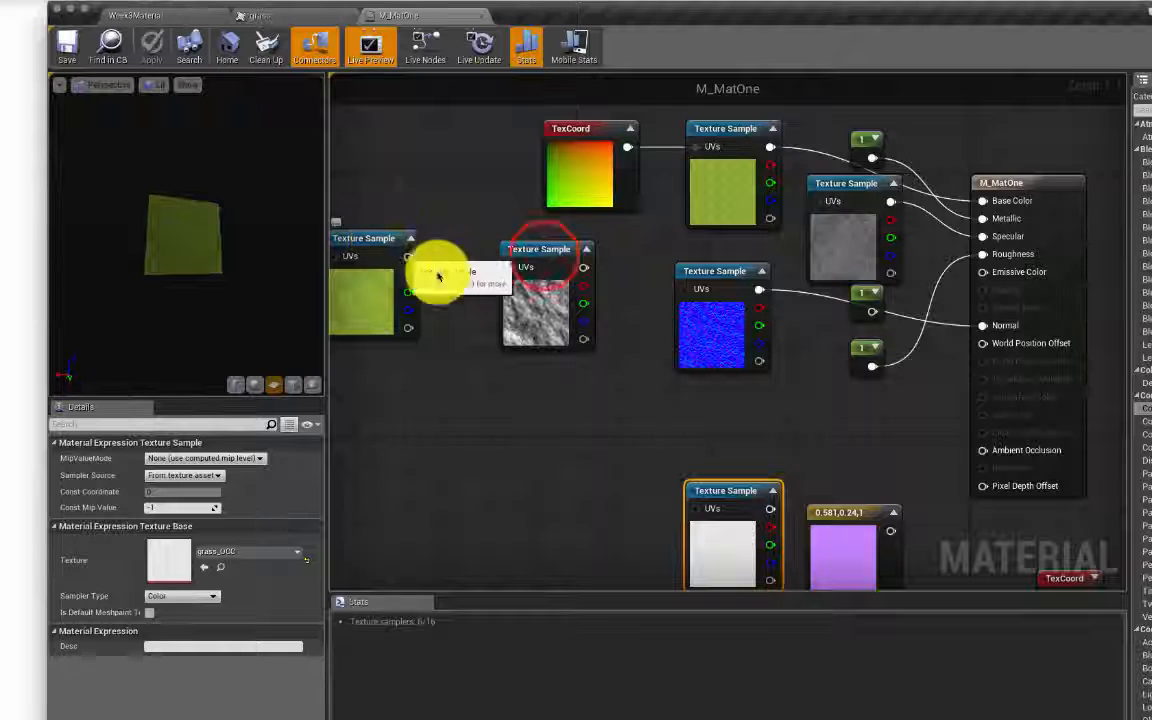
click(539, 262)
drag(539, 262, 540, 450)
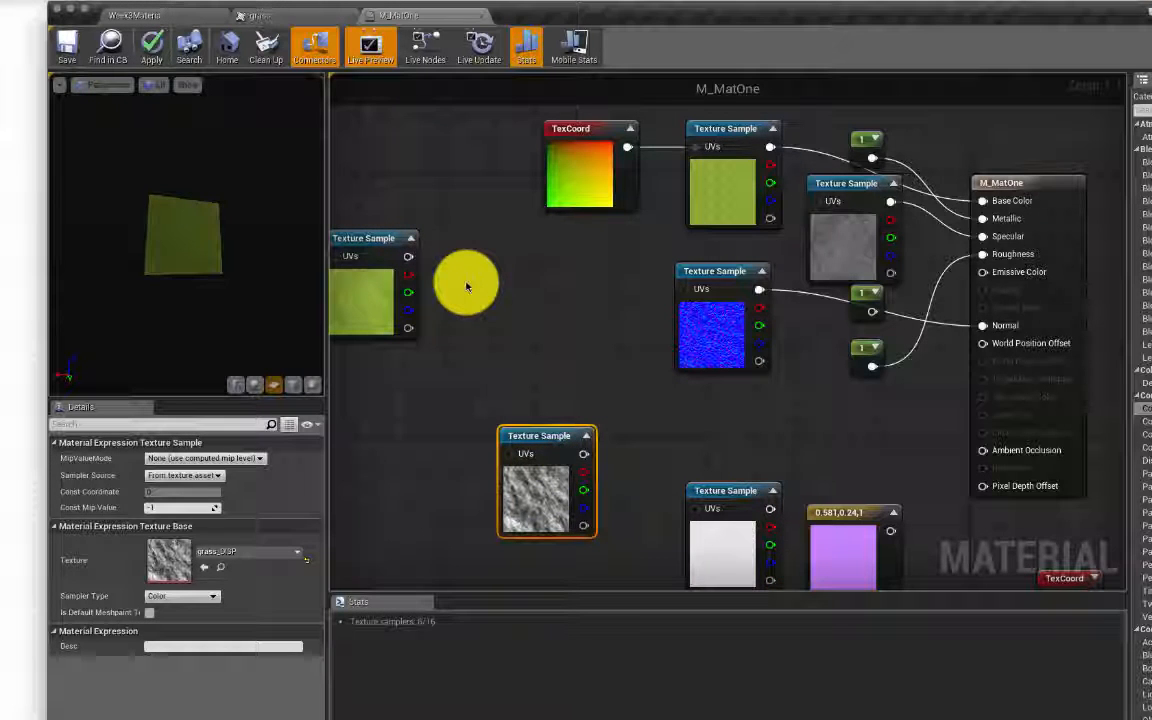
Step: Inspect the grass cube's bumpy normal-map material up close, then move the editor down to reveal the CrazyBump page
click(178, 17)
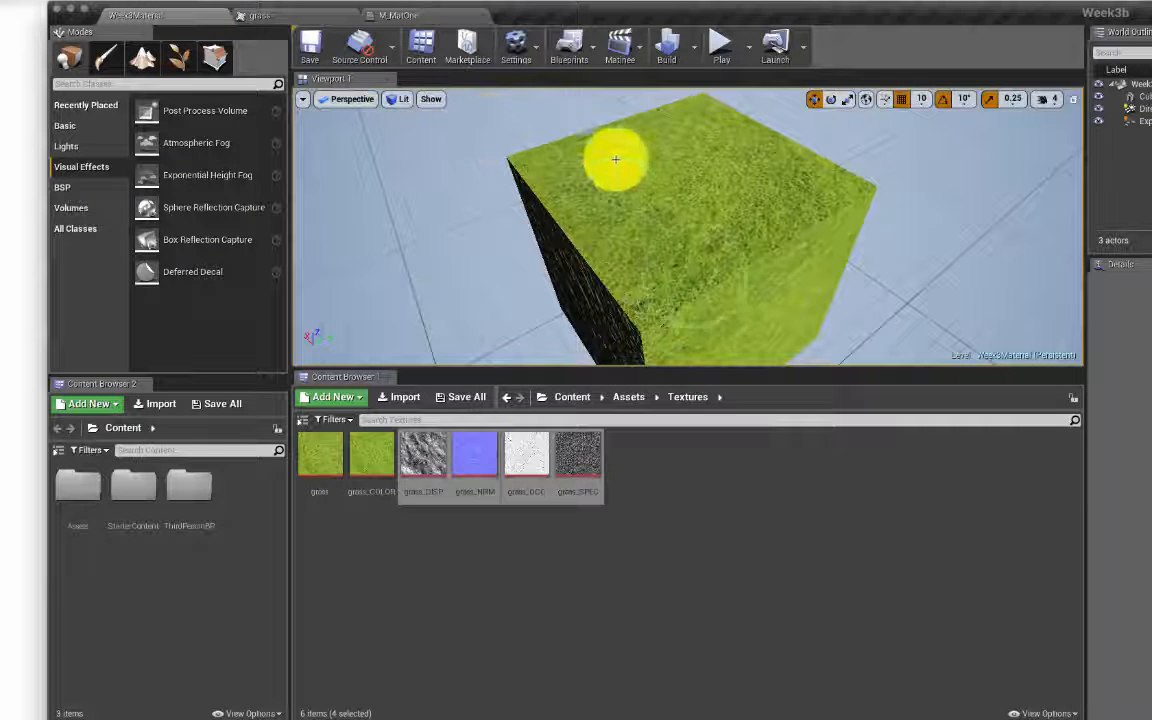
right_drag(715, 262, 645, 270)
key(w)
key(s)
key(w)
key(d)
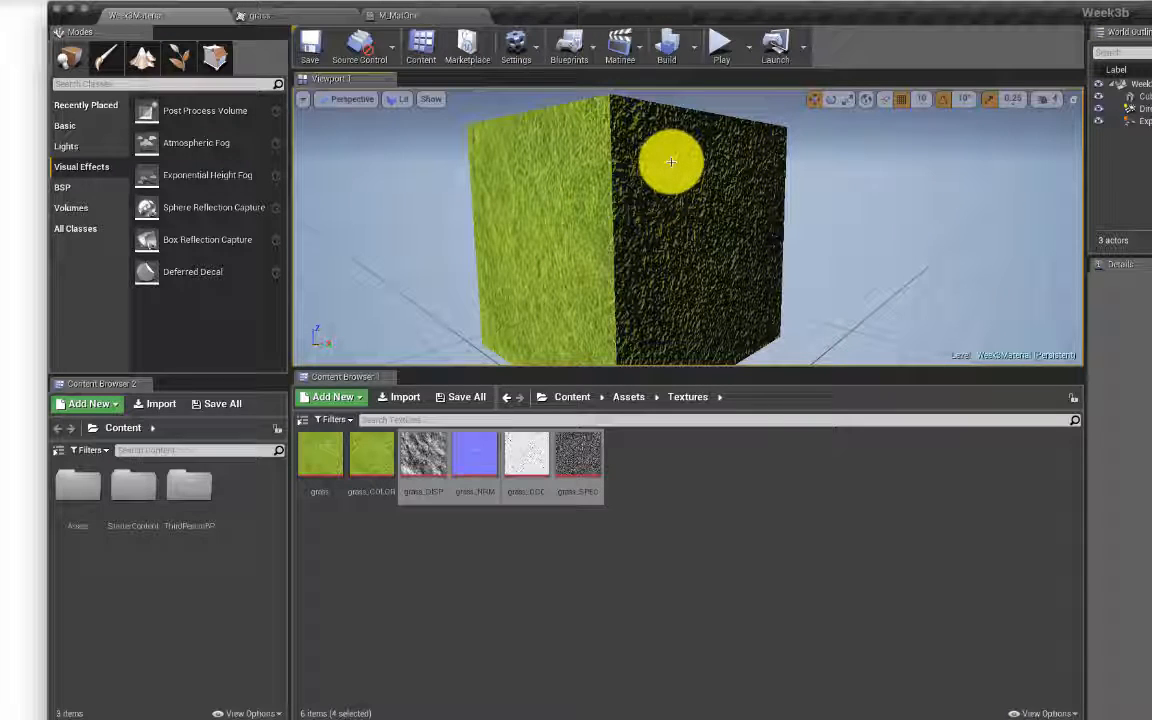
drag(676, 10, 548, 97)
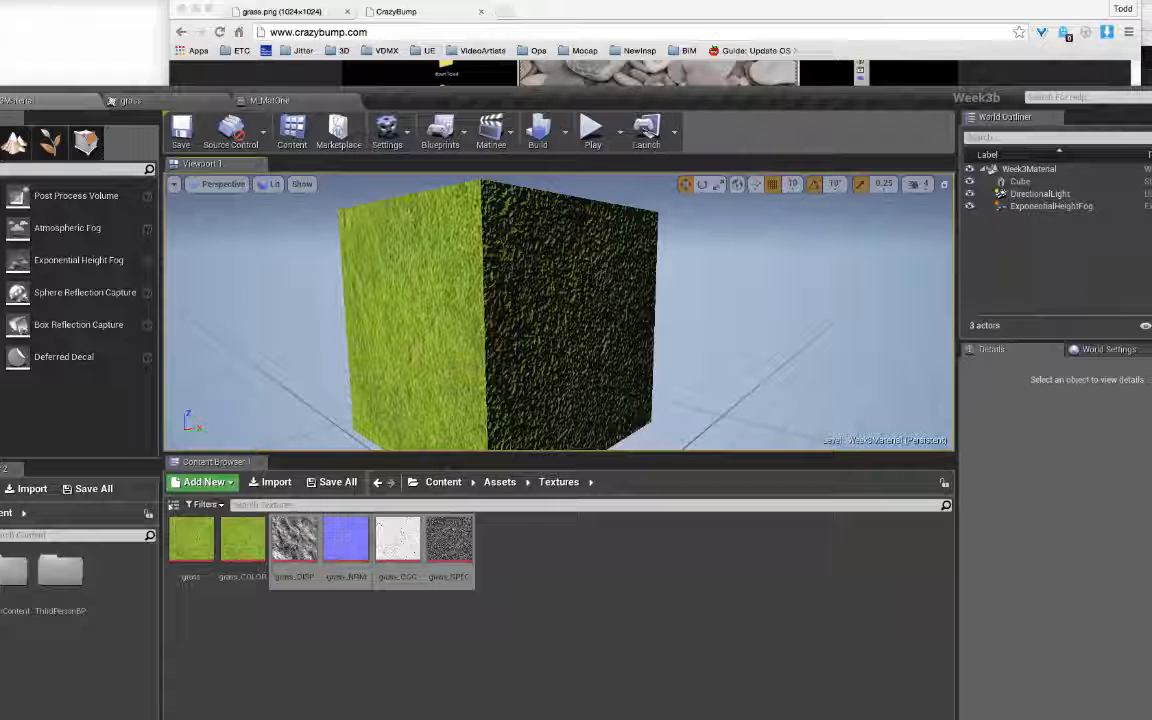
Step: Check the Week3Demotopics notes, then make the Unreal Editor fill the screen again
key(super+Tab)
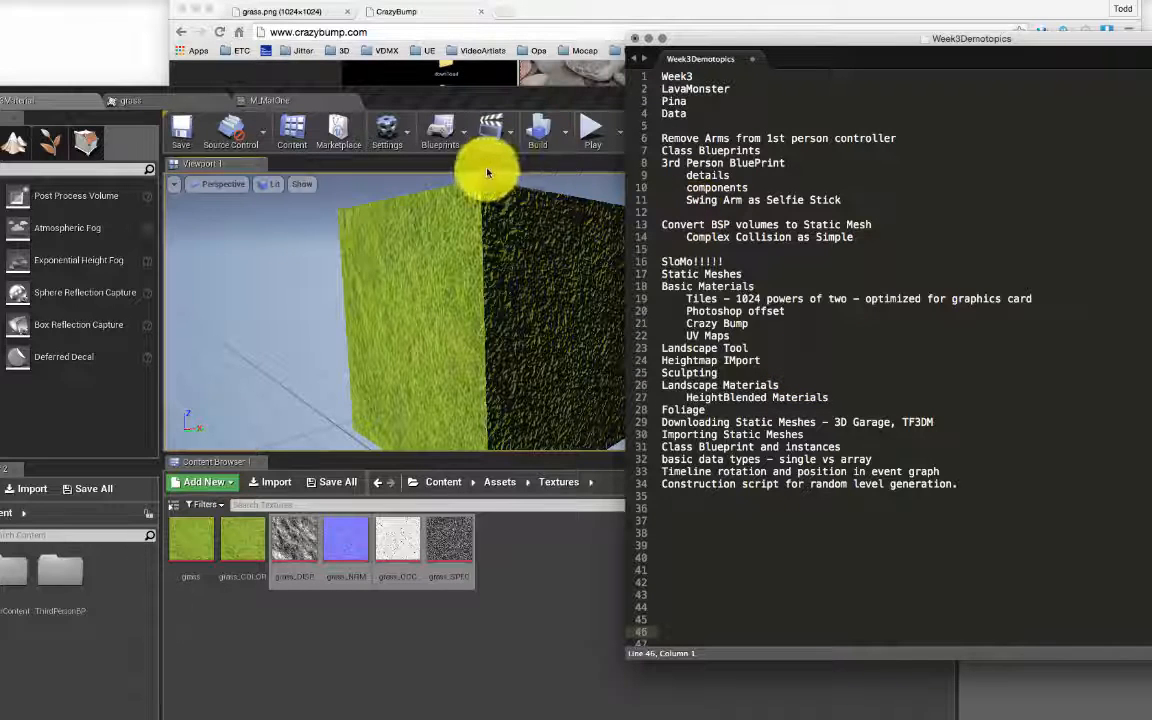
click(507, 103)
drag(507, 103, 594, 20)
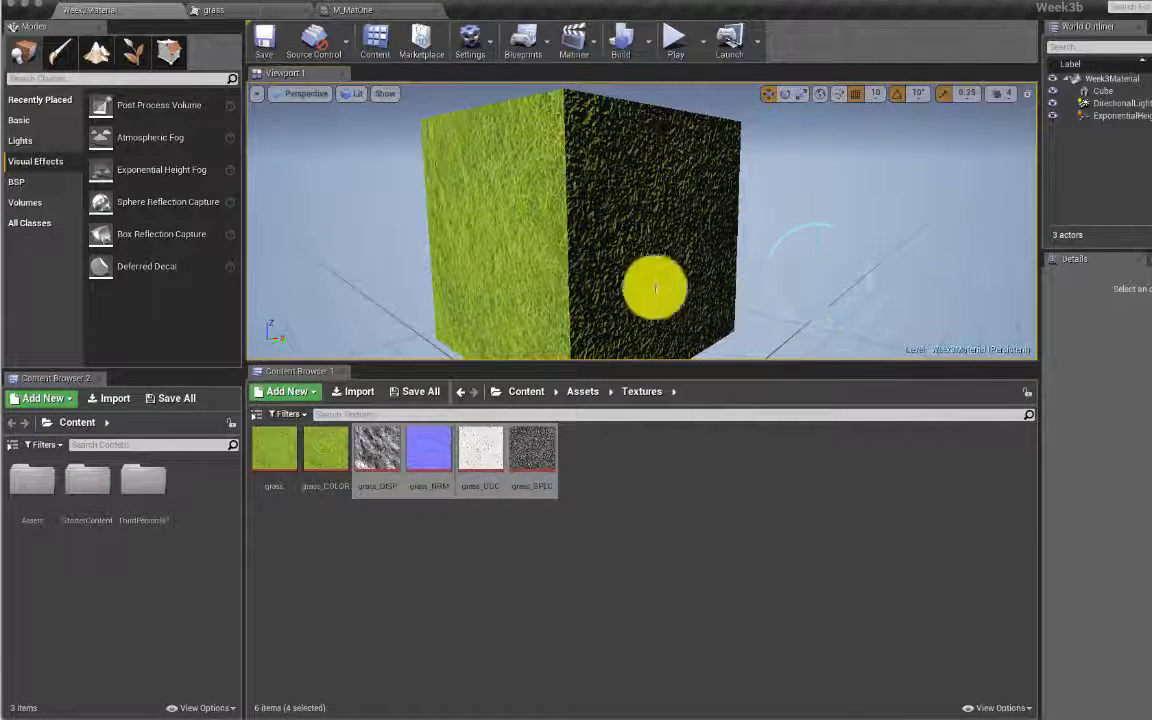
Step: Pitch the camera up toward the sky, then switch to the M_MatOne material graph
mouse_move(818, 252)
right_down()
mouse_move(705, 111)
mouse_move(824, 256)
right_up()
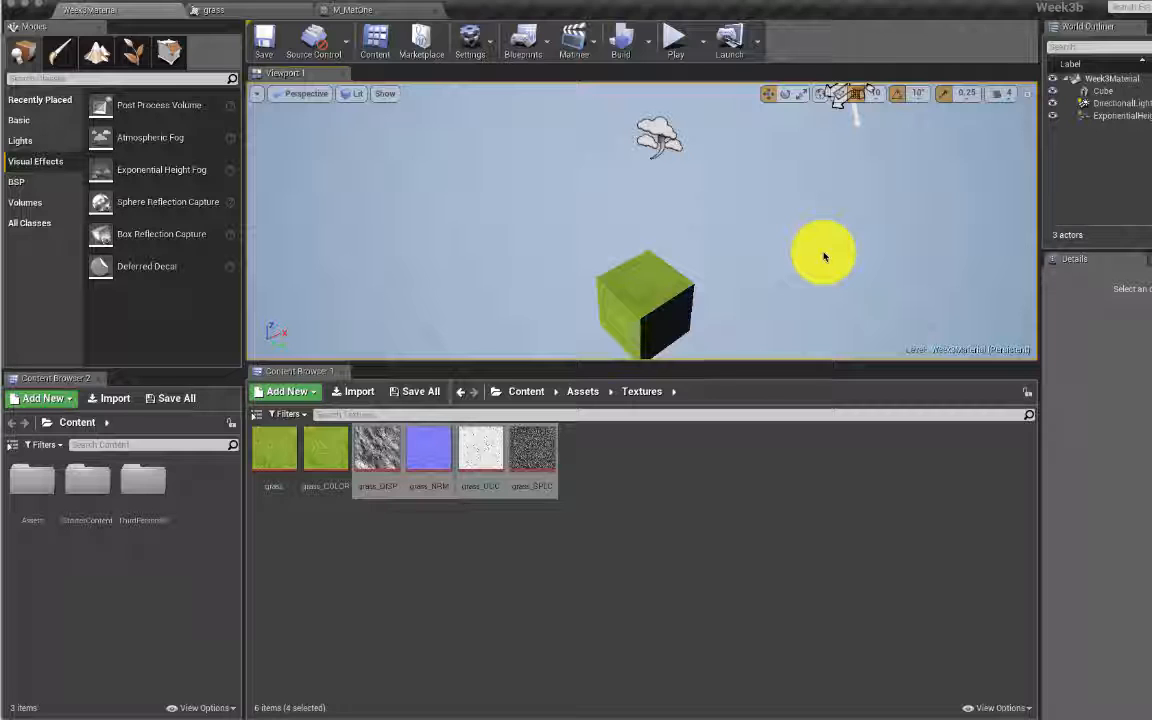
click(395, 11)
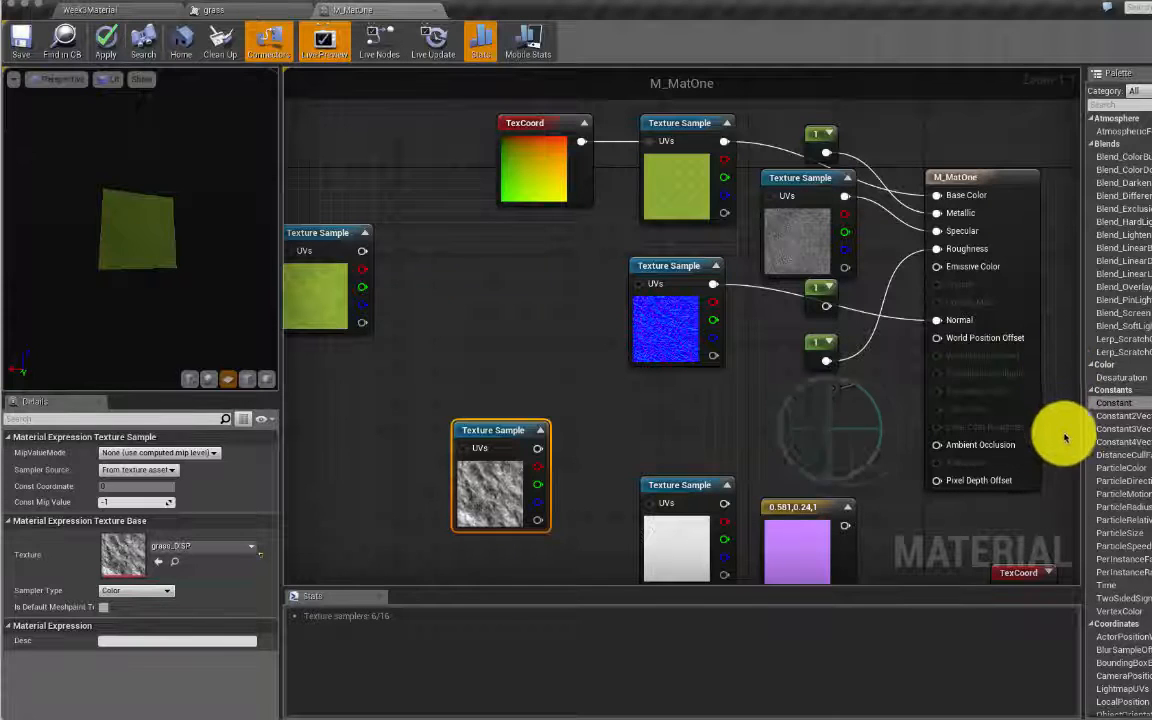
Step: Review the M_MatOne nodes and grass texture, then pull the camera back in the Week3Material level
right_drag(845, 412, 878, 415)
scroll(877, 360, down, 1)
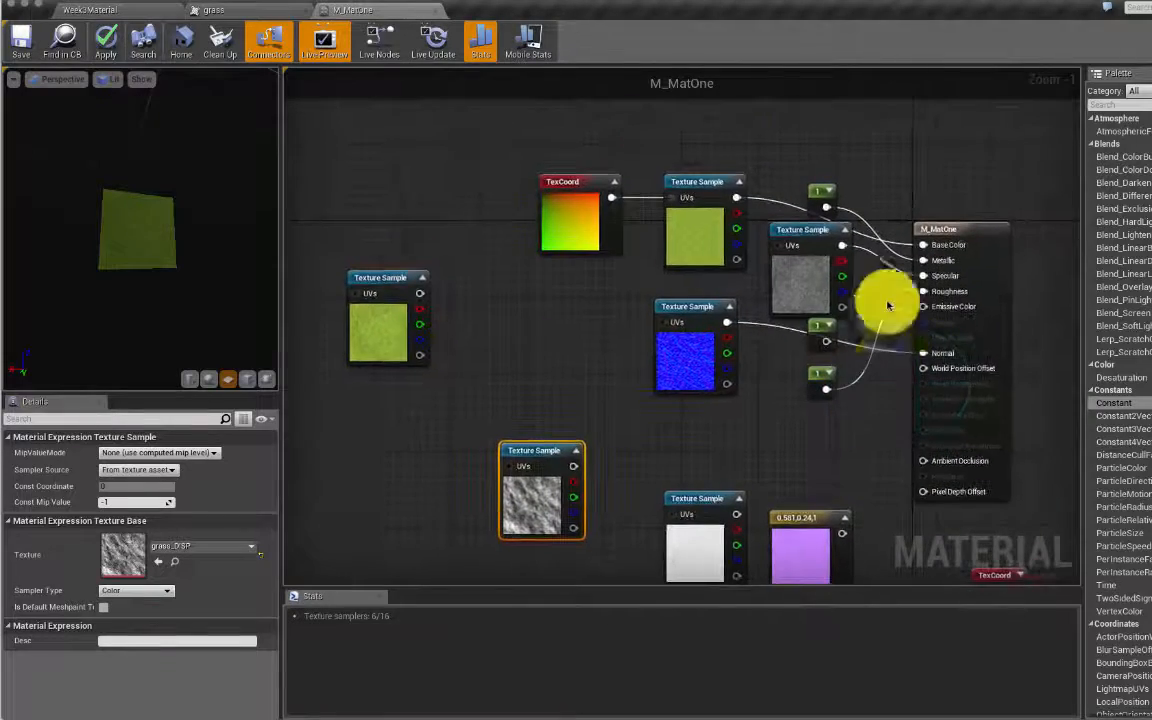
click(235, 9)
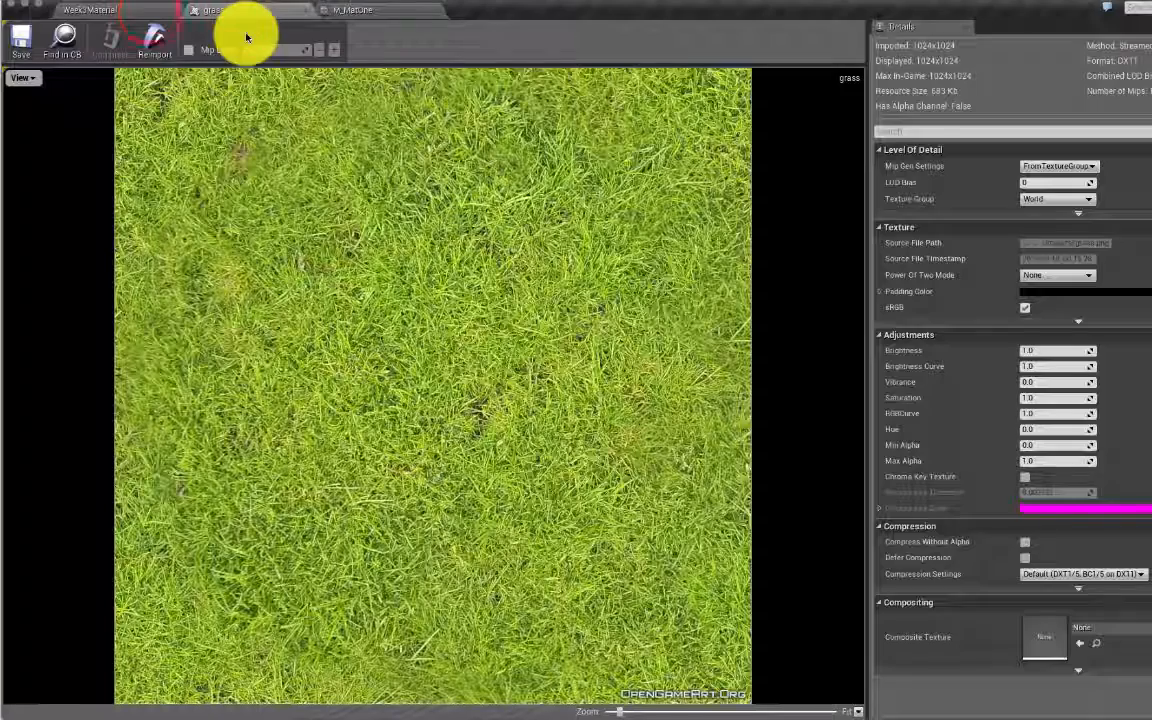
click(147, 12)
mouse_move(417, 213)
right_down()
mouse_move(425, 170)
mouse_move(412, 186)
mouse_move(416, 215)
mouse_move(399, 213)
right_up()
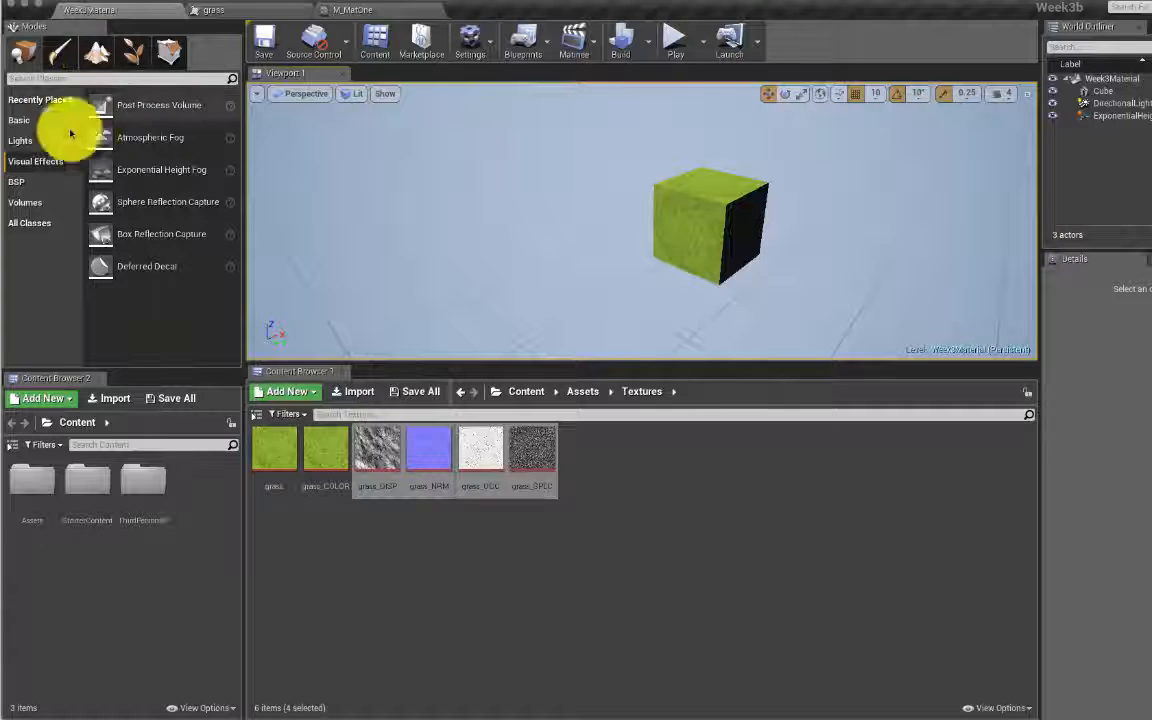
Step: In Landscape mode, create a flat 8 × 8 component landscape at 505 × 505 resolution
click(93, 57)
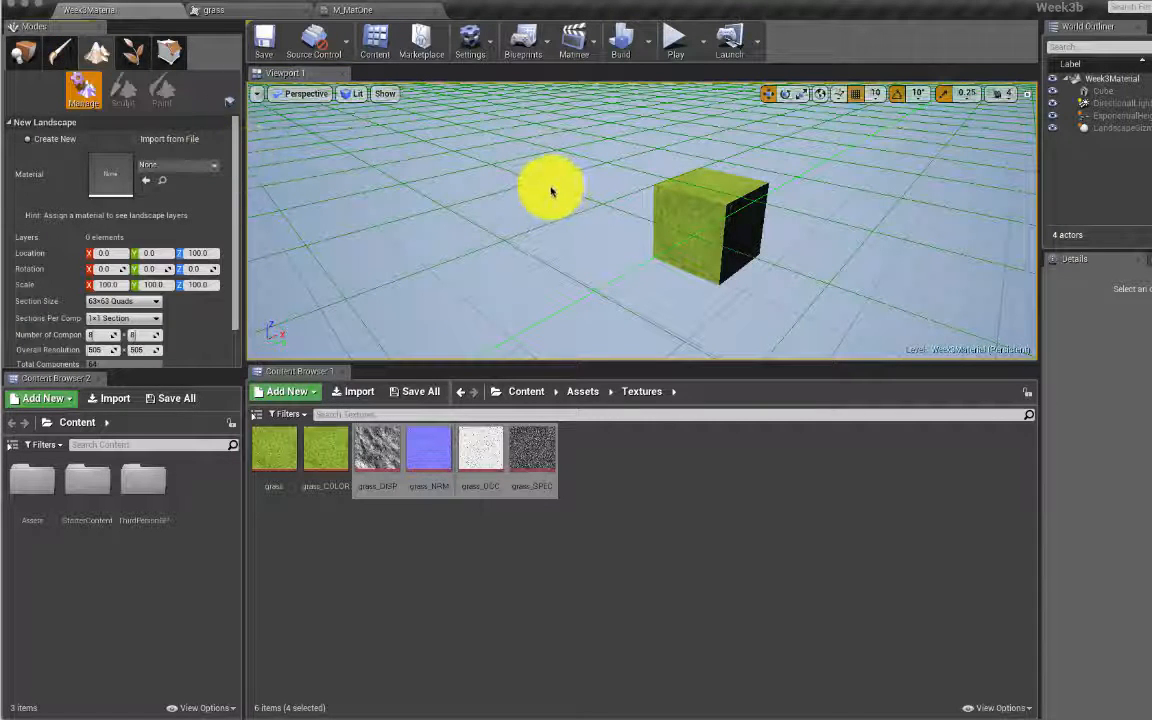
key(e)
mouse_move(560, 237)
right_down()
mouse_move(545, 237)
mouse_move(560, 237)
right_up()
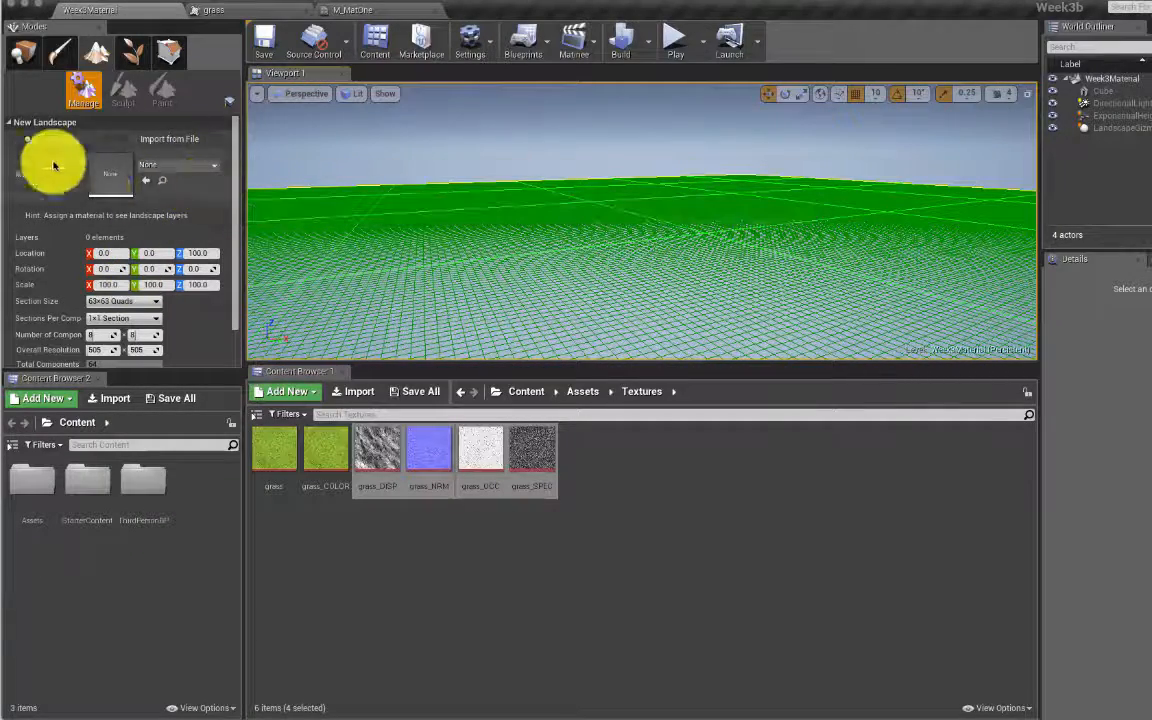
click(231, 153)
scroll(231, 153, down, 2)
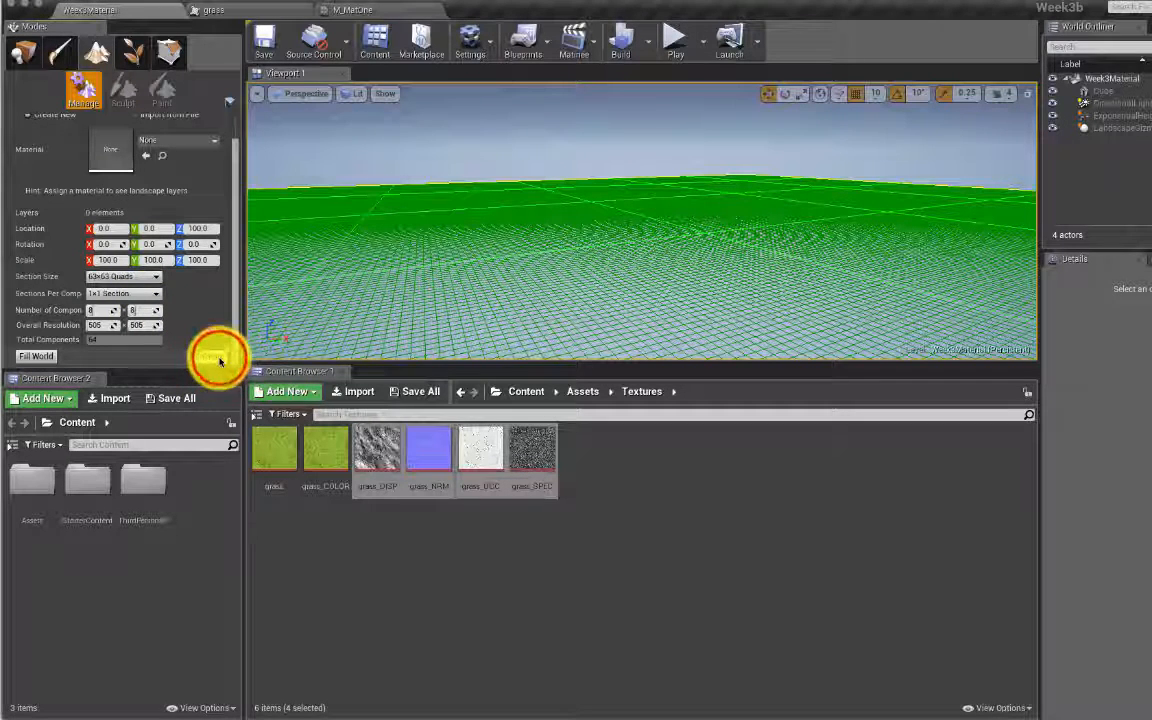
click(219, 358)
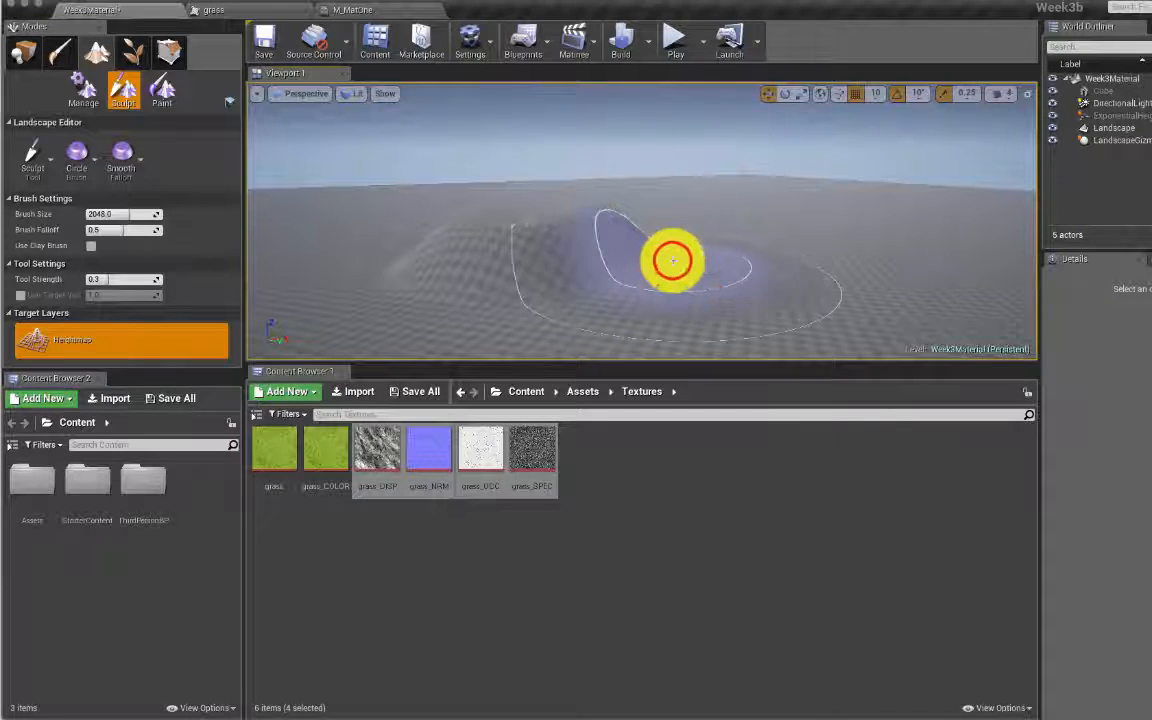
Step: Sculpt a tall hill on the landscape and raise the viewport camera speed from 4 to 8
mouse_move(672, 260)
mouse_down()
mouse_move(779, 262)
mouse_move(630, 183)
mouse_move(617, 219)
mouse_move(350, 252)
mouse_move(450, 218)
mouse_move(422, 231)
mouse_move(625, 247)
mouse_move(741, 278)
mouse_move(940, 255)
mouse_move(887, 226)
mouse_move(913, 278)
mouse_move(913, 267)
mouse_up()
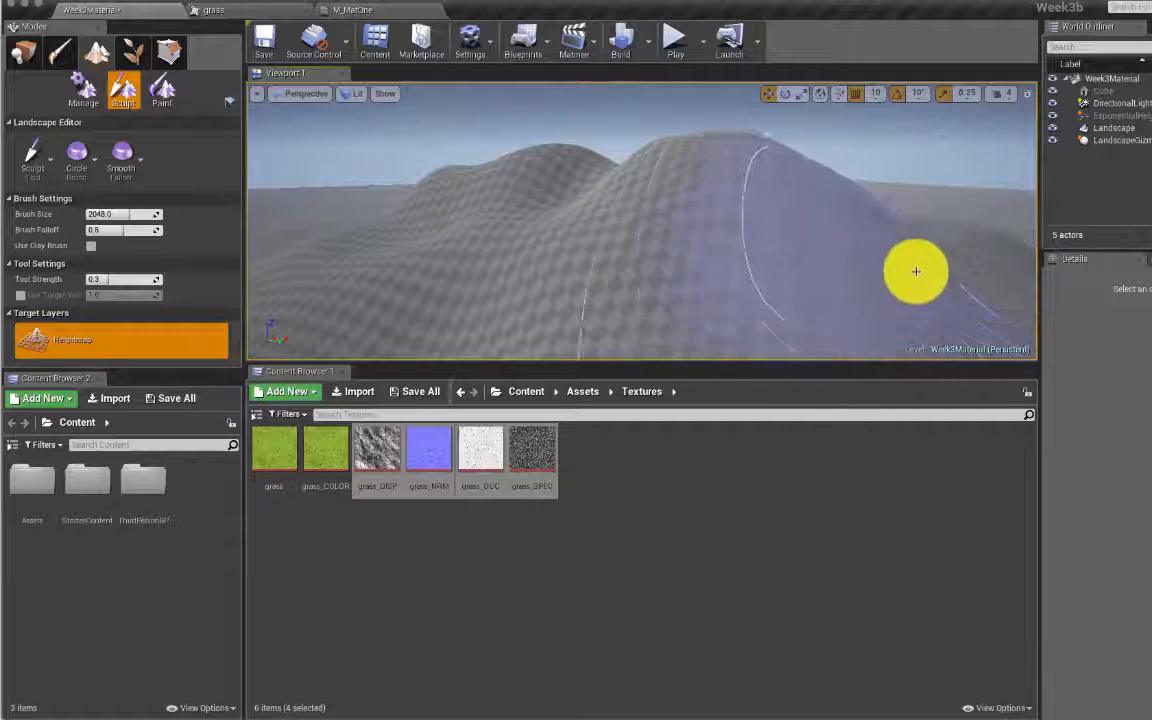
mouse_move(862, 252)
right_down()
mouse_move(872, 290)
mouse_move(1012, 284)
mouse_move(990, 240)
mouse_move(992, 268)
right_up()
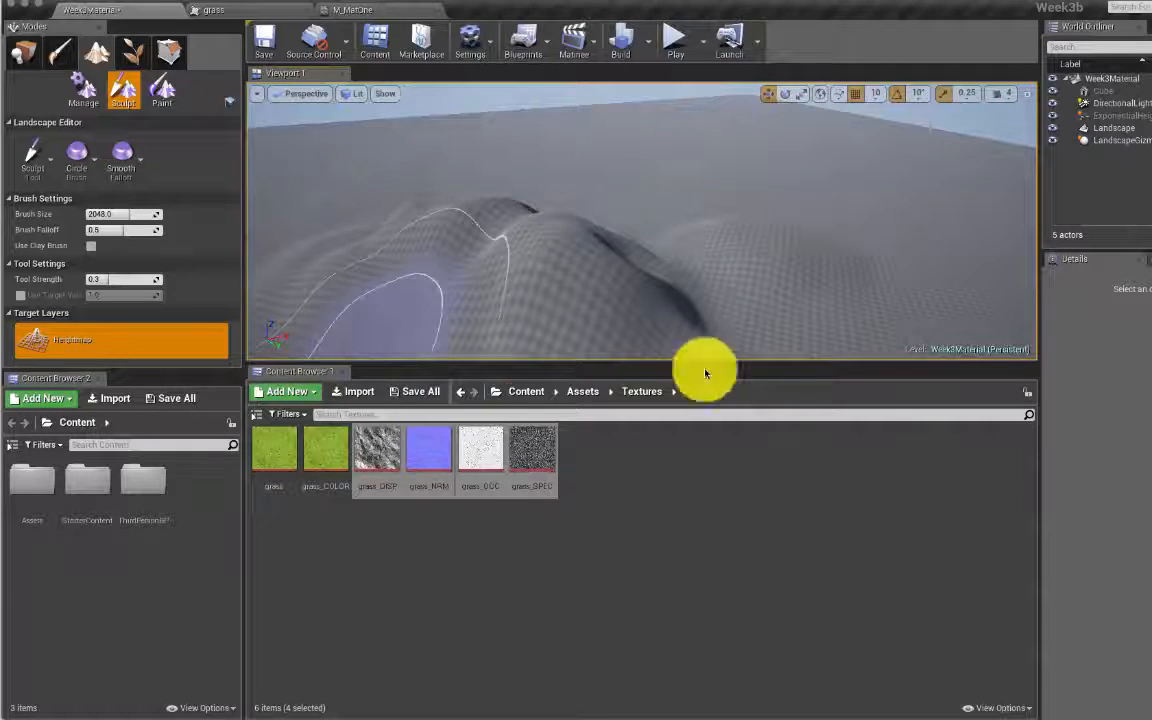
click(1000, 97)
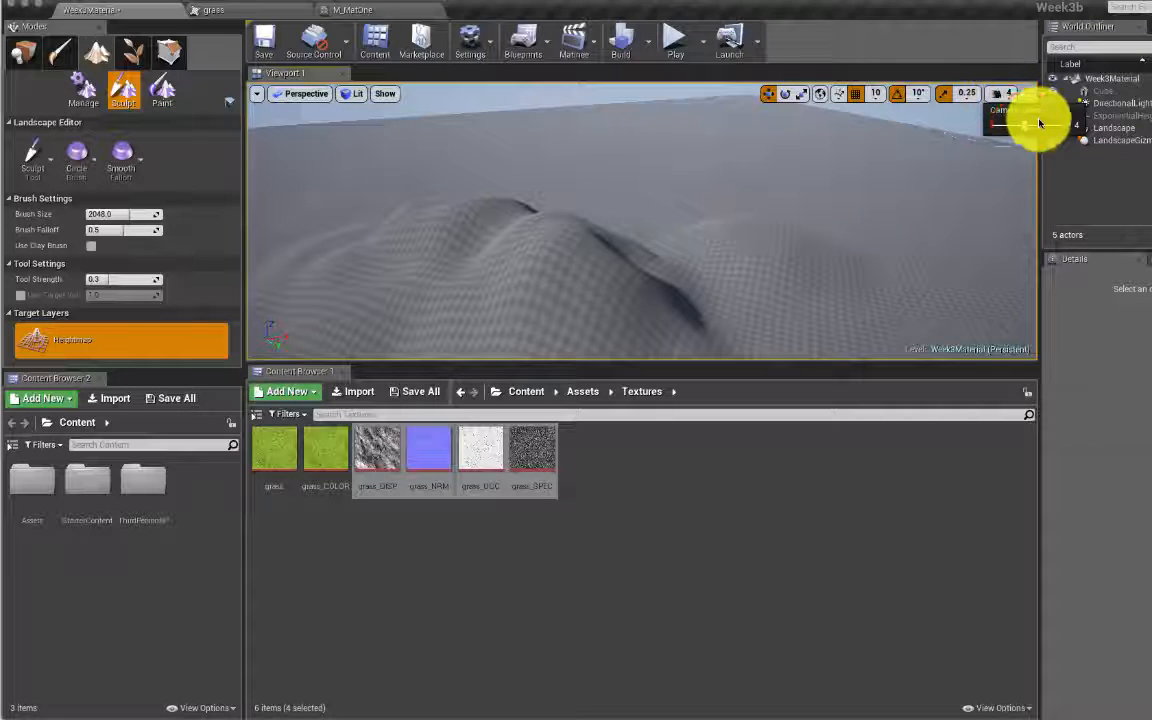
click(1025, 127)
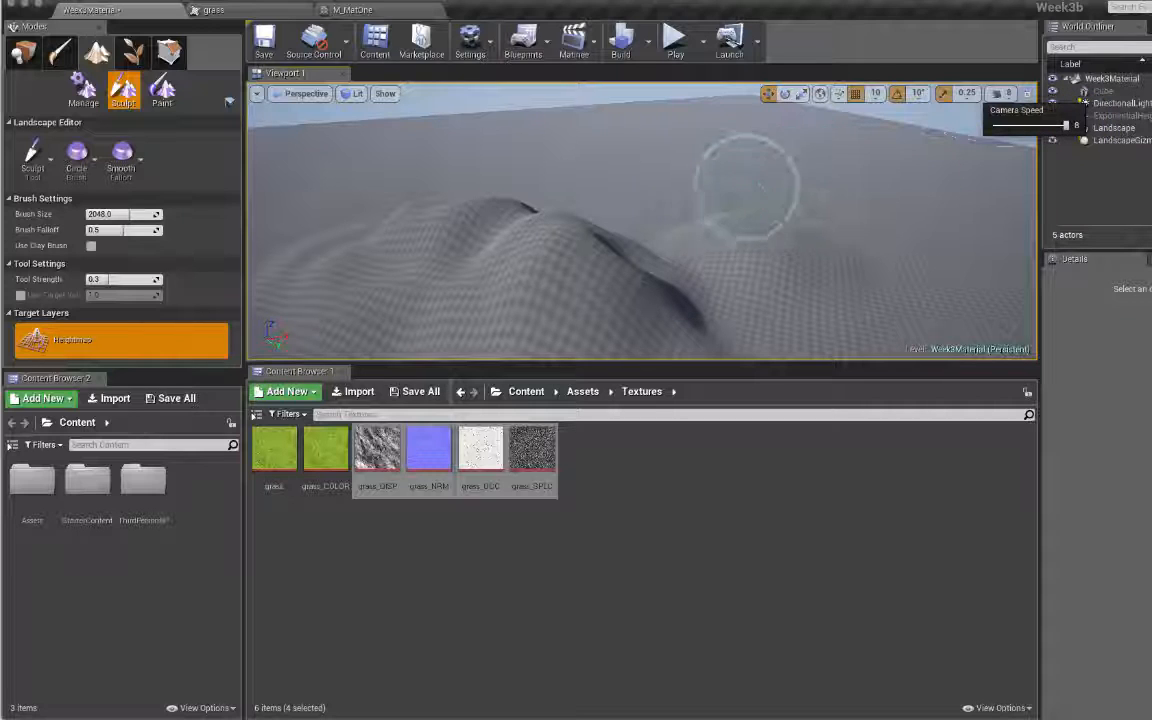
Step: Dismiss the landscape context menu and fly back to view the whole sculpted landscape
right_click(765, 181)
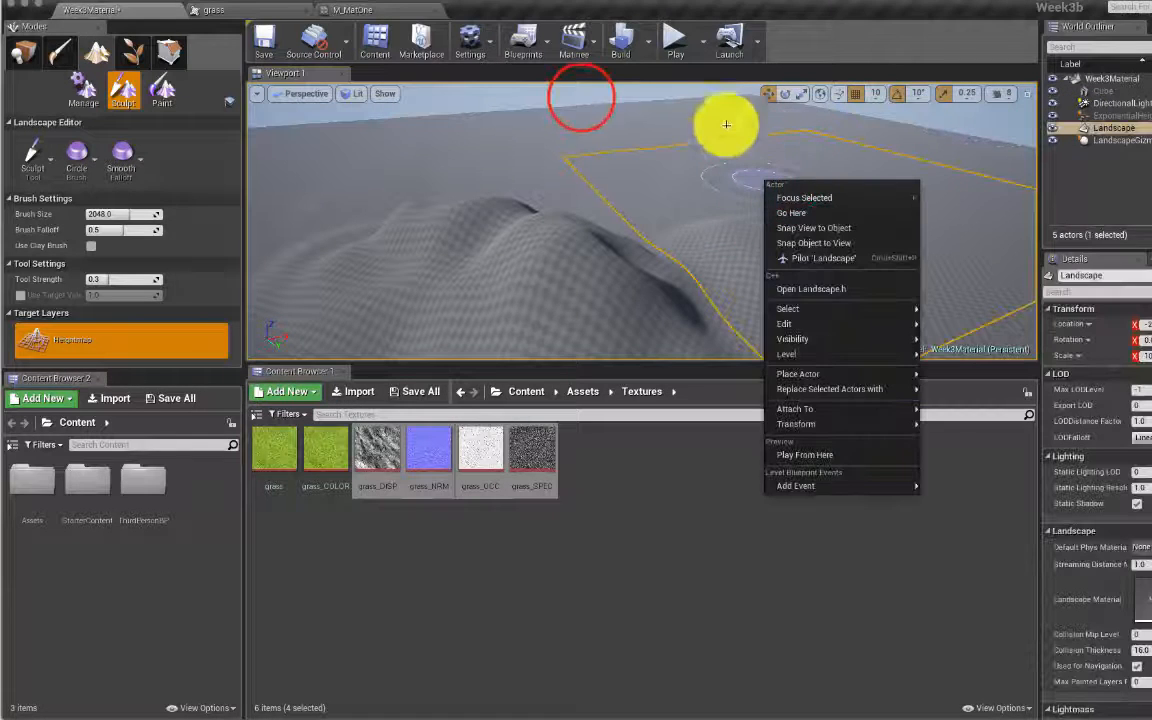
click(581, 98)
mouse_move(787, 195)
right_down()
mouse_move(890, 195)
mouse_move(770, 195)
mouse_move(765, 165)
mouse_move(720, 260)
mouse_move(780, 240)
mouse_move(787, 193)
mouse_move(733, 193)
right_up()
key(s)
key(w)
key(s)
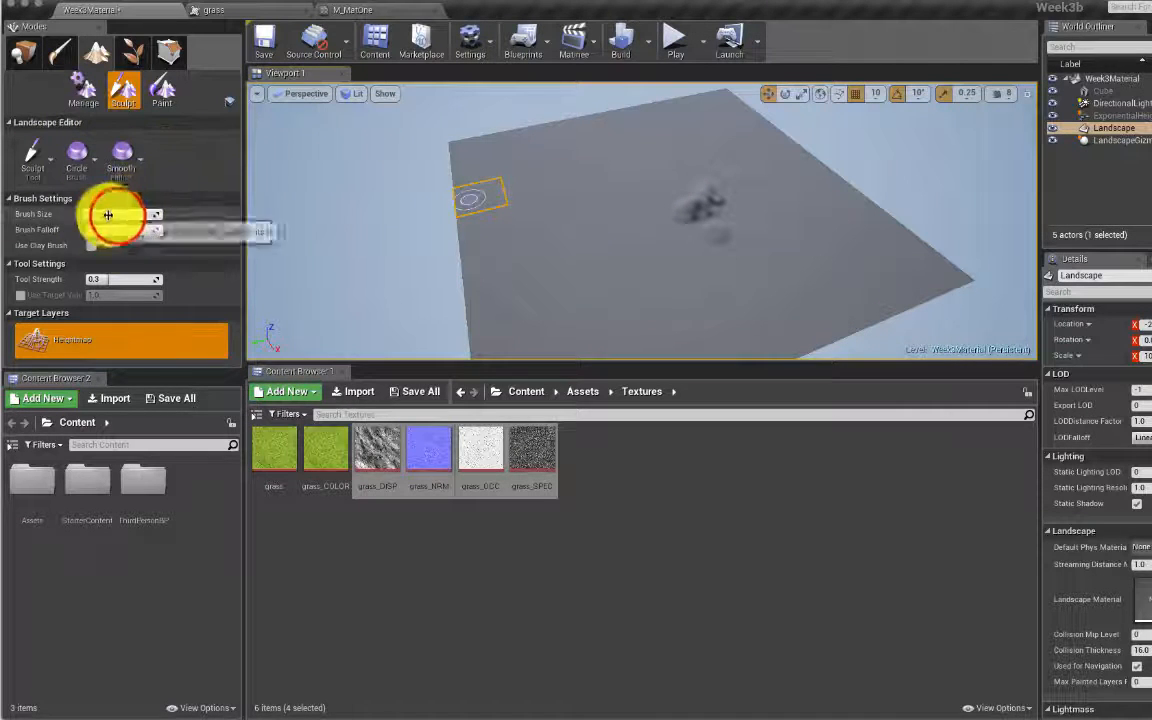
Step: Set the sculpt Brush Size to 8192
drag(113, 213, 200, 214)
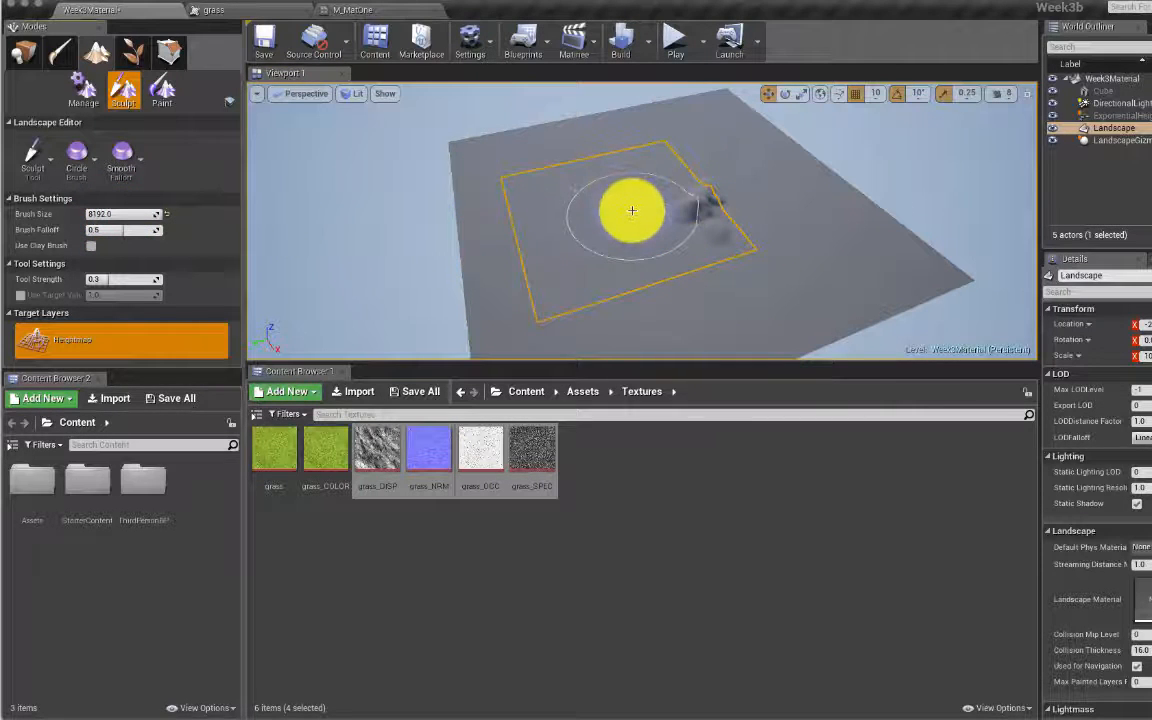
drag(108, 215, 222, 198)
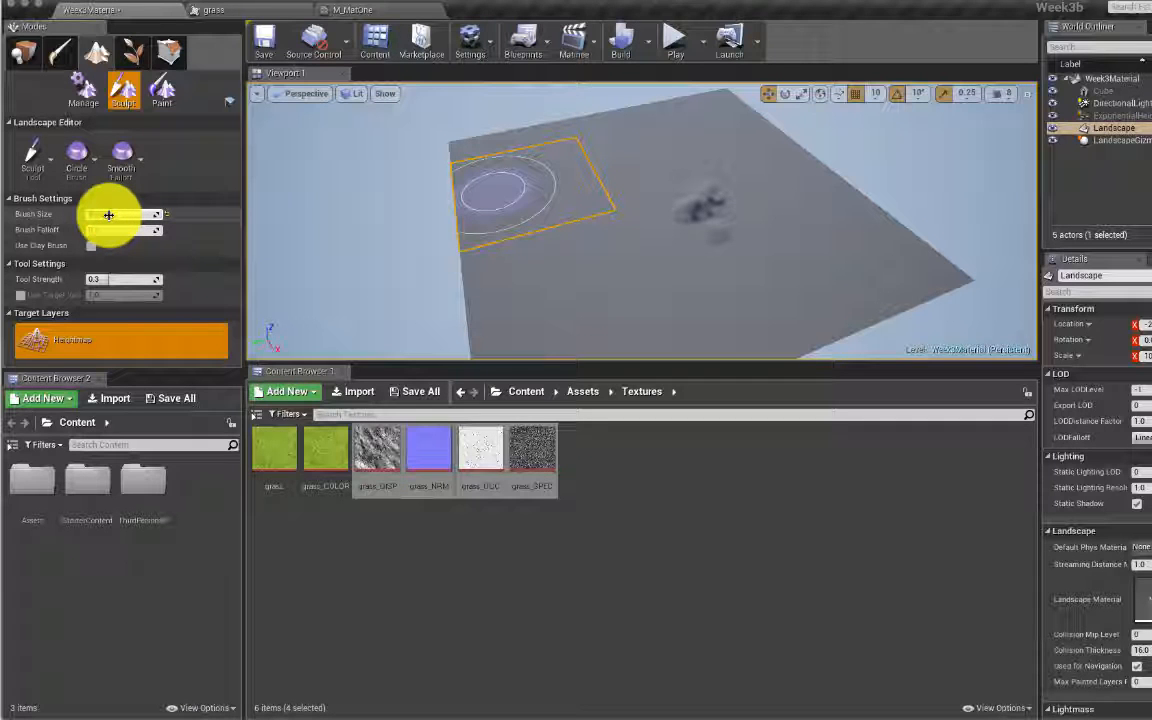
mouse_move(109, 215)
mouse_down()
mouse_move(154, 216)
mouse_move(107, 217)
mouse_up()
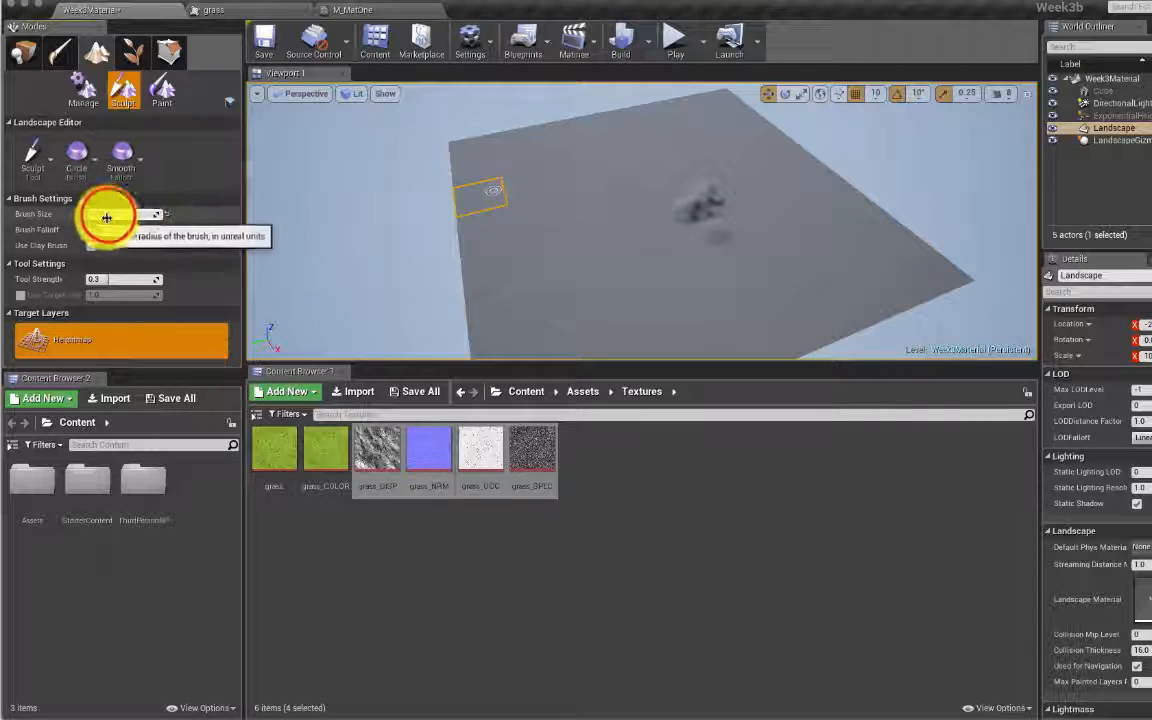
click(108, 215)
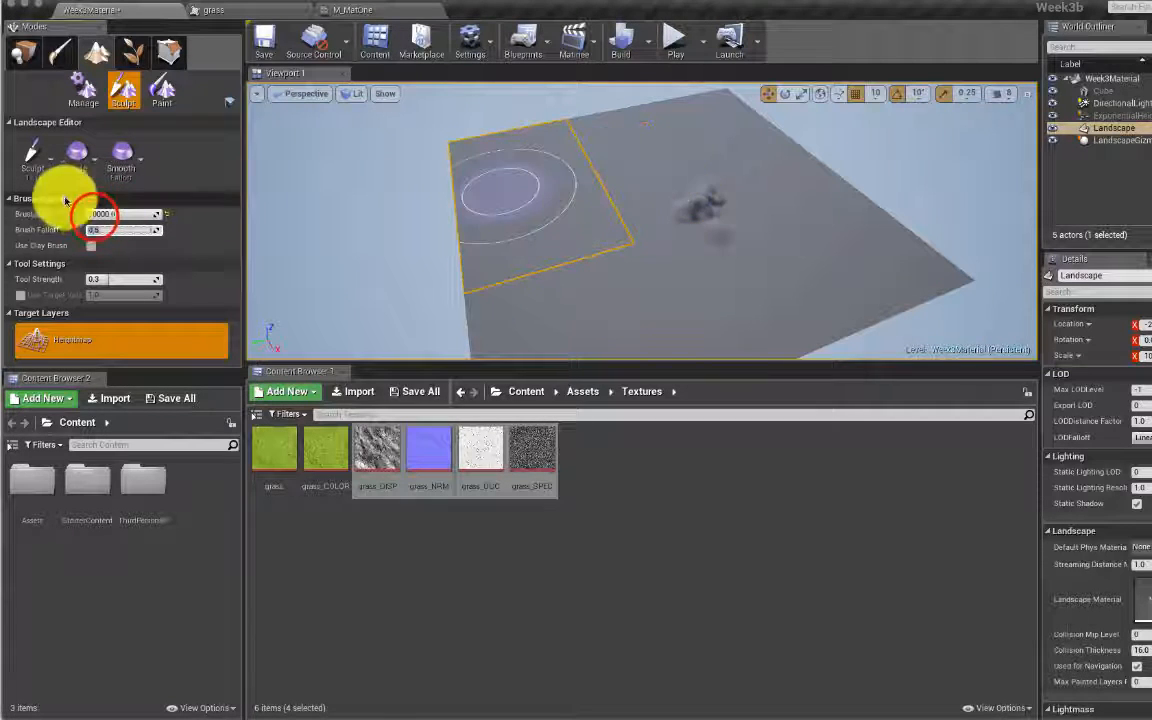
click(93, 216)
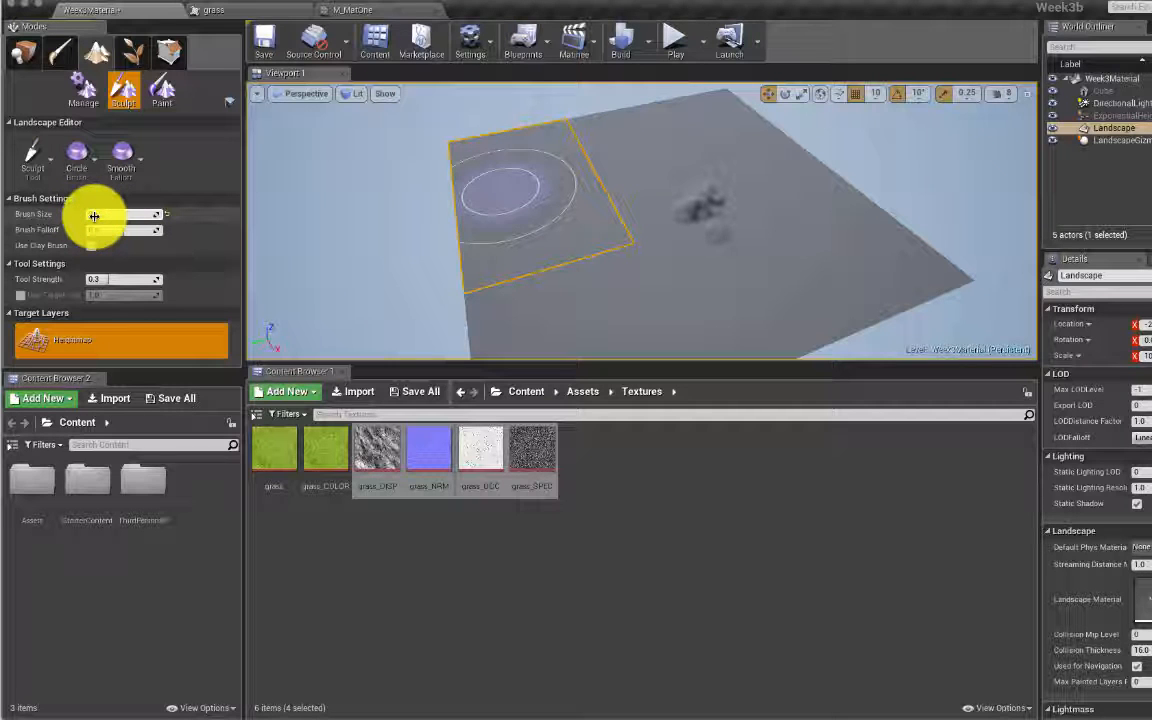
key(Tab)
click(659, 184)
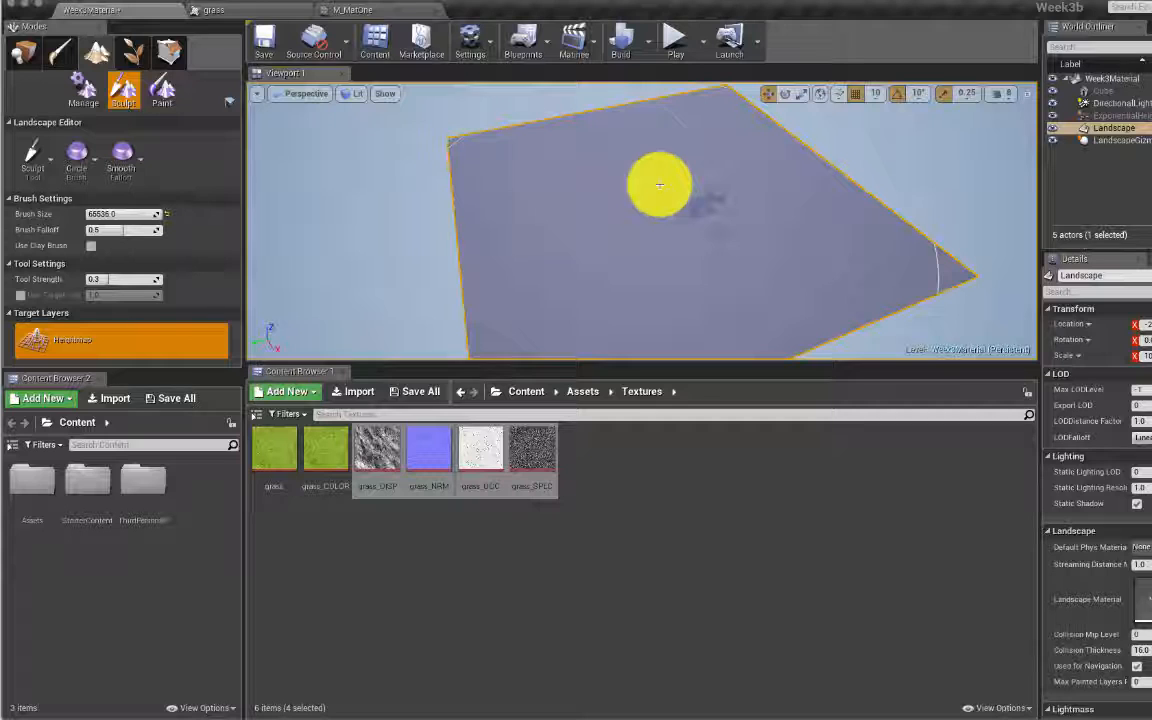
click(110, 210)
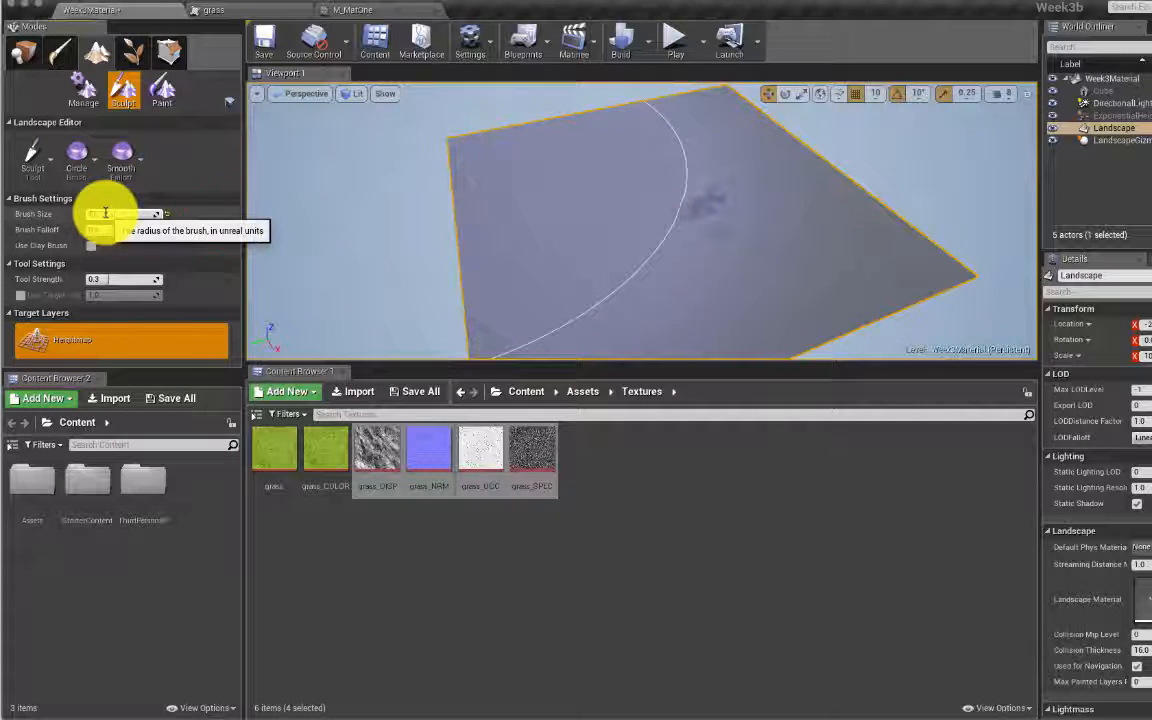
click(216, 218)
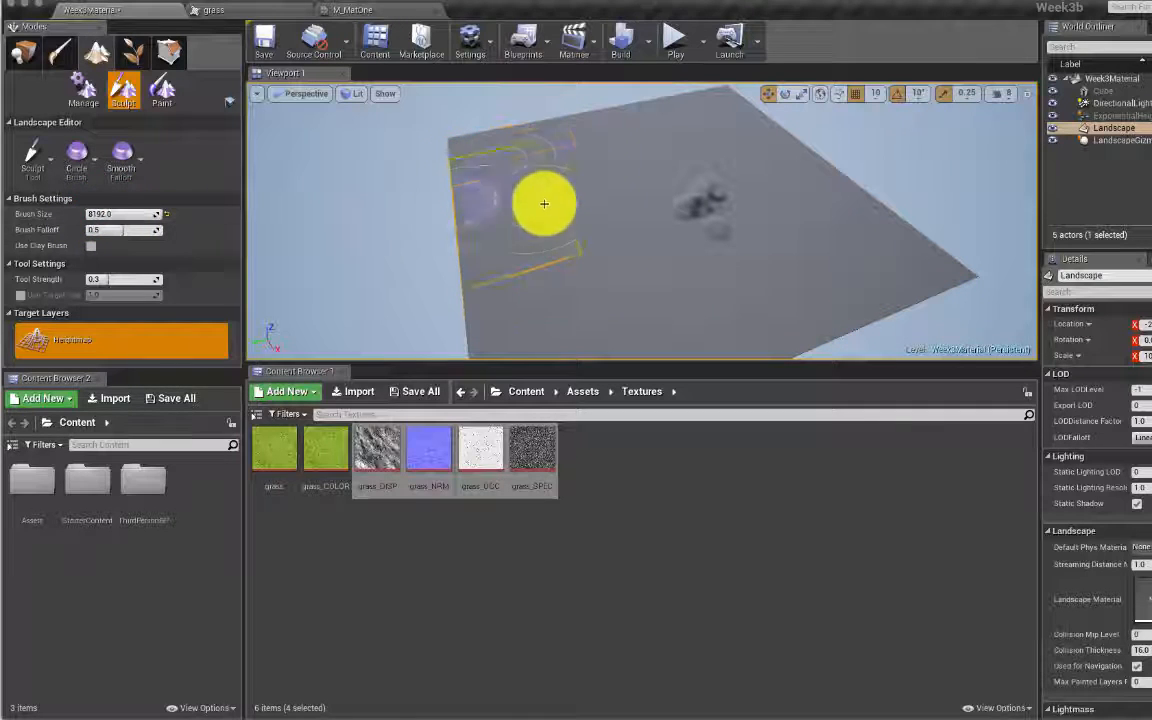
Step: Set Brush Falloff to about 0.62 and lower Tool Strength to about 0.043
click(112, 230)
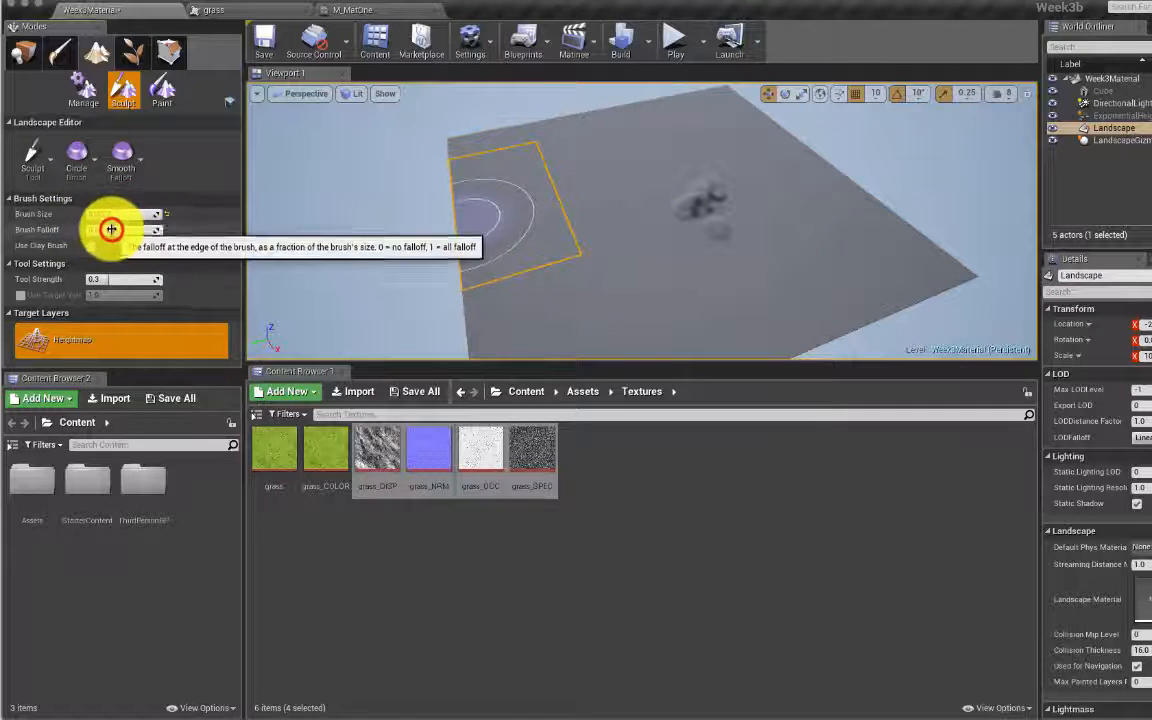
drag(112, 230, 157, 230)
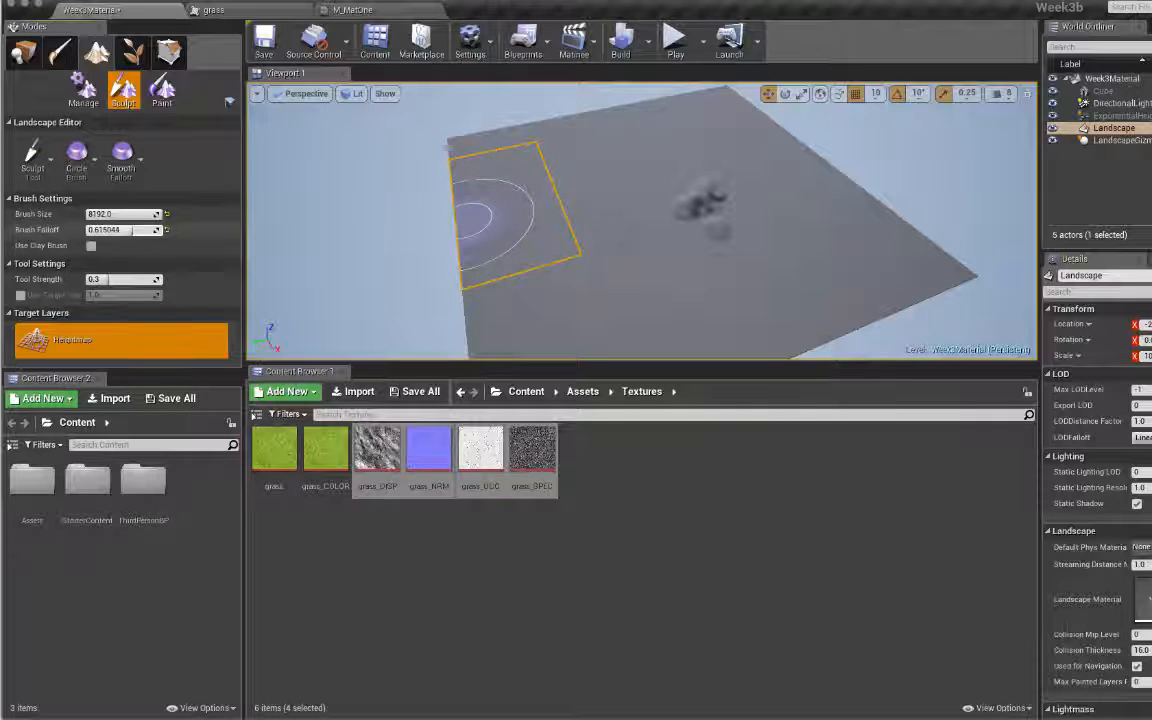
click(107, 279)
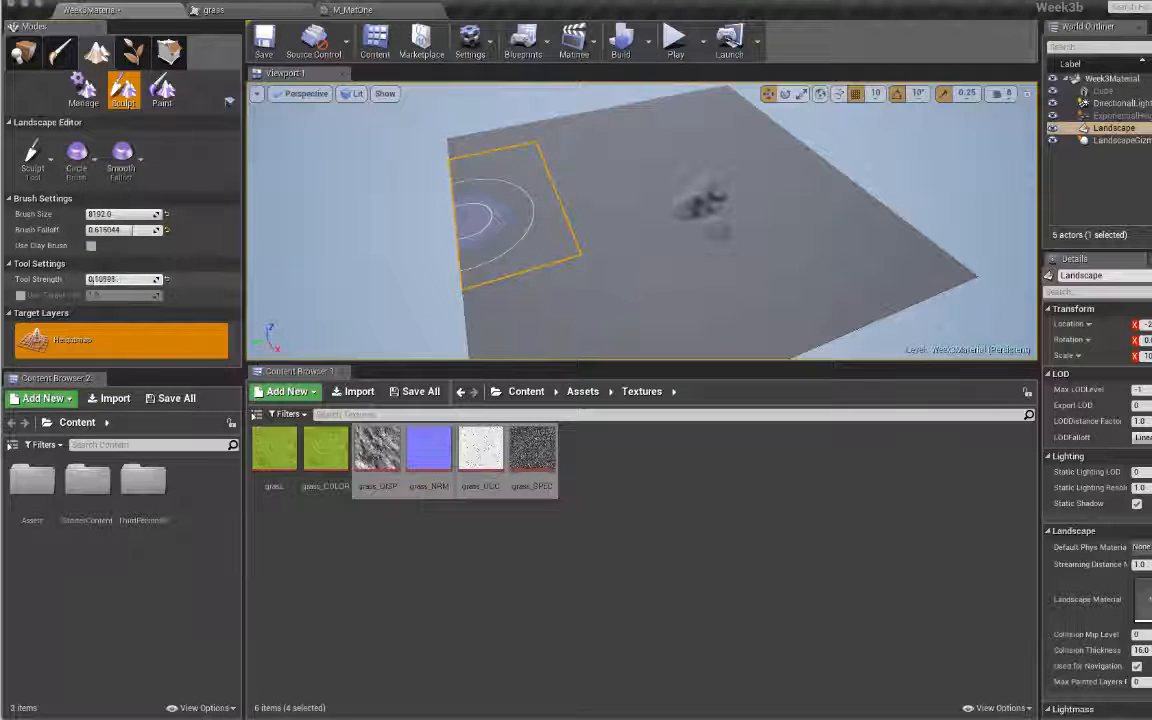
click(648, 261)
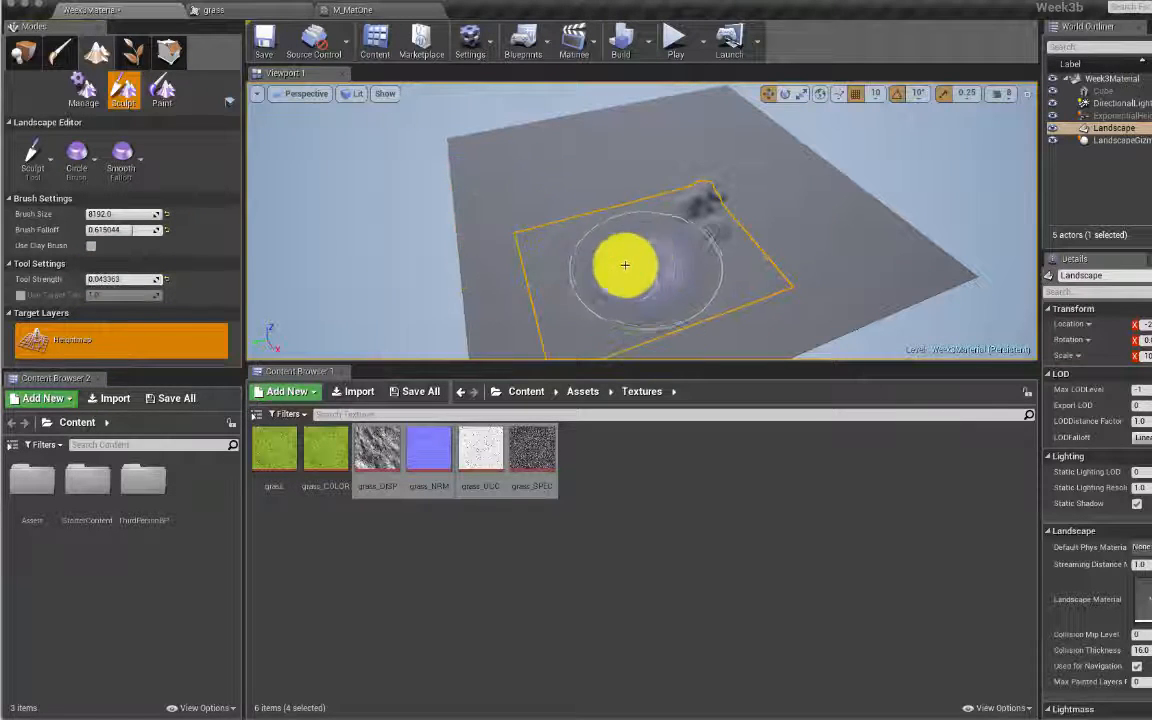
Step: Raise broad lumpy mounds across the landscape's middle with the large low-strength brush
mouse_move(625, 265)
mouse_down()
mouse_move(609, 252)
mouse_move(627, 237)
mouse_move(640, 267)
mouse_up()
scroll(655, 268, down, 1)
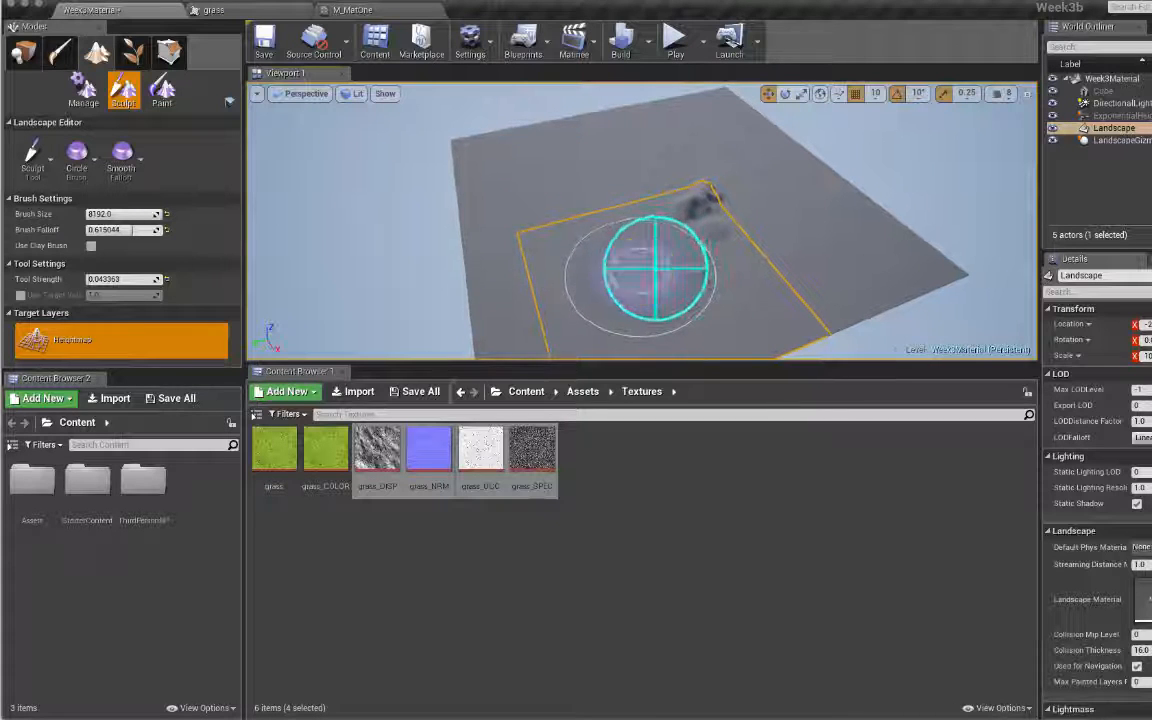
key(w)
right_drag(656, 268, 629, 232)
click(629, 232)
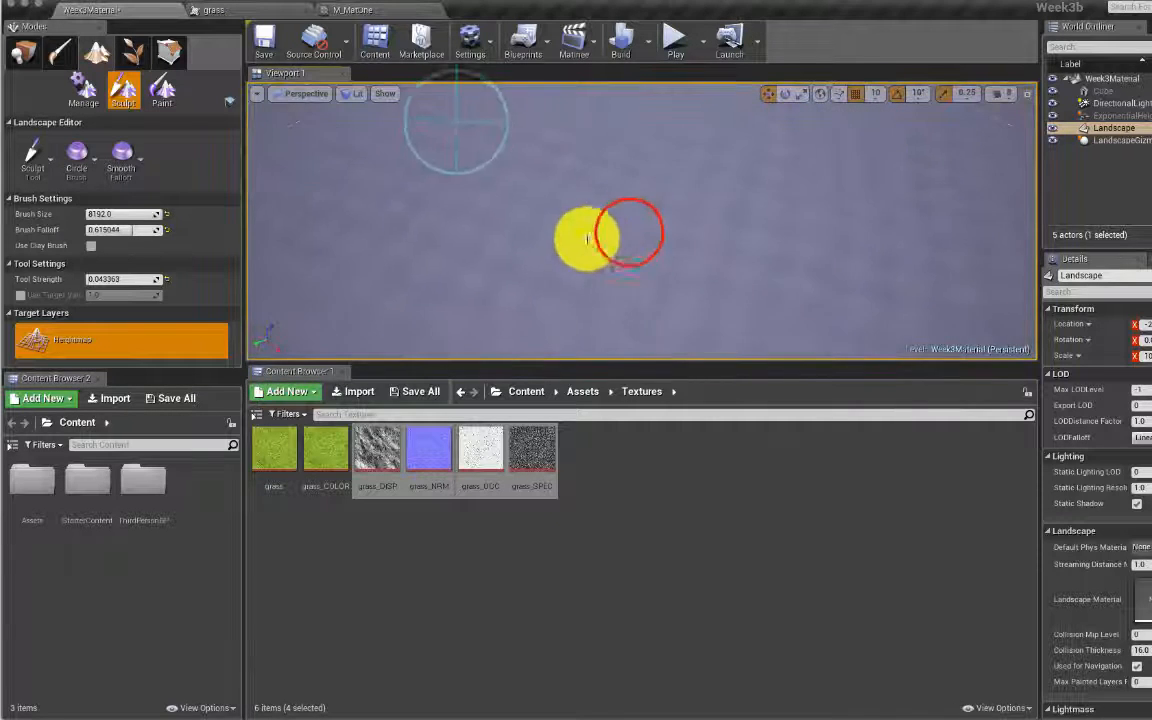
right_drag(456, 122, 473, 113)
drag(482, 162, 602, 222)
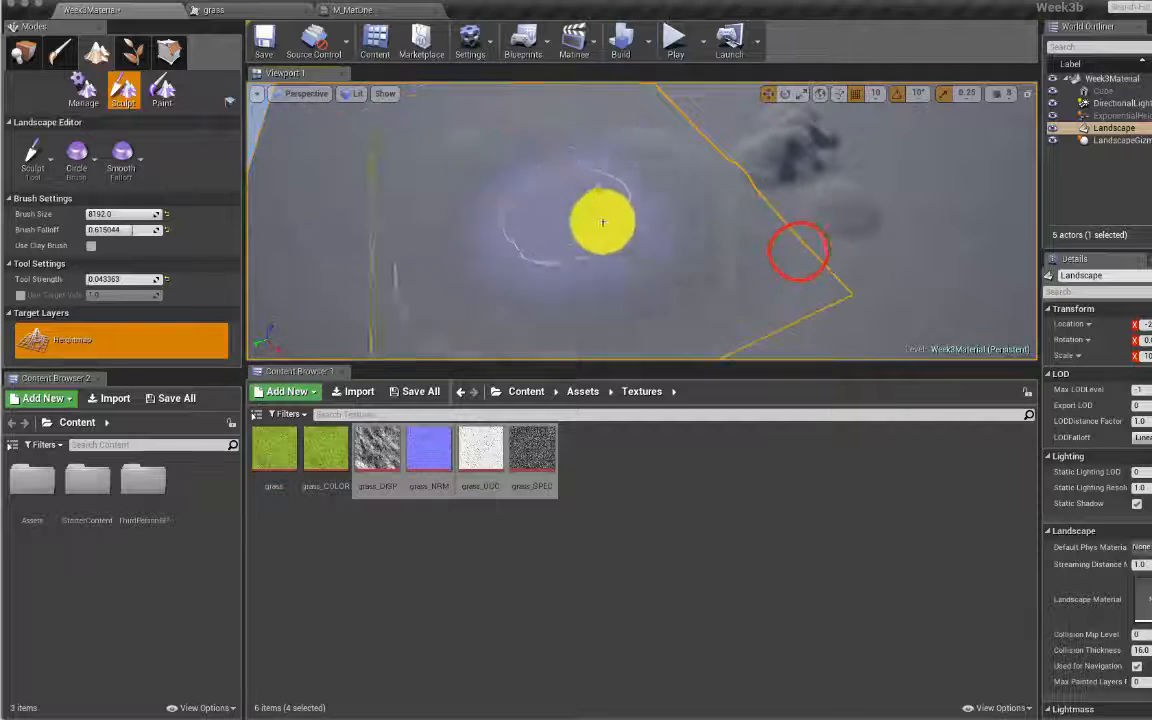
click(799, 251)
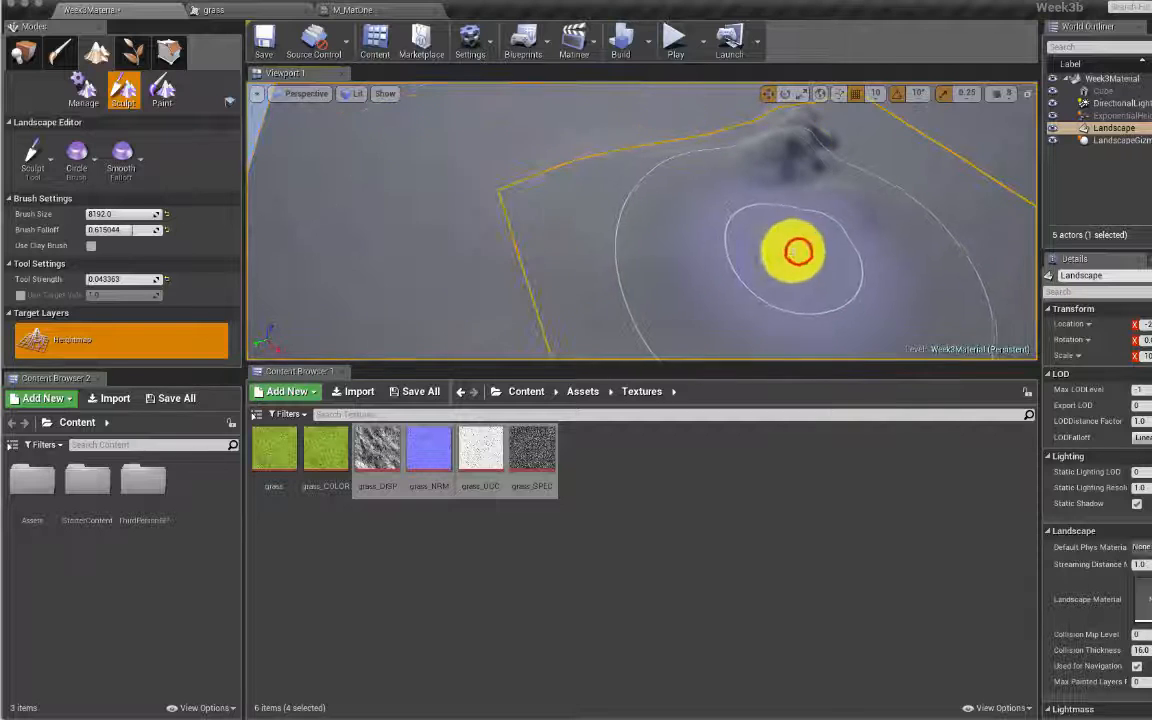
Step: Switch briefly to Place mode and back to Sculpt, then raise a ridge across the landscape
click(19, 48)
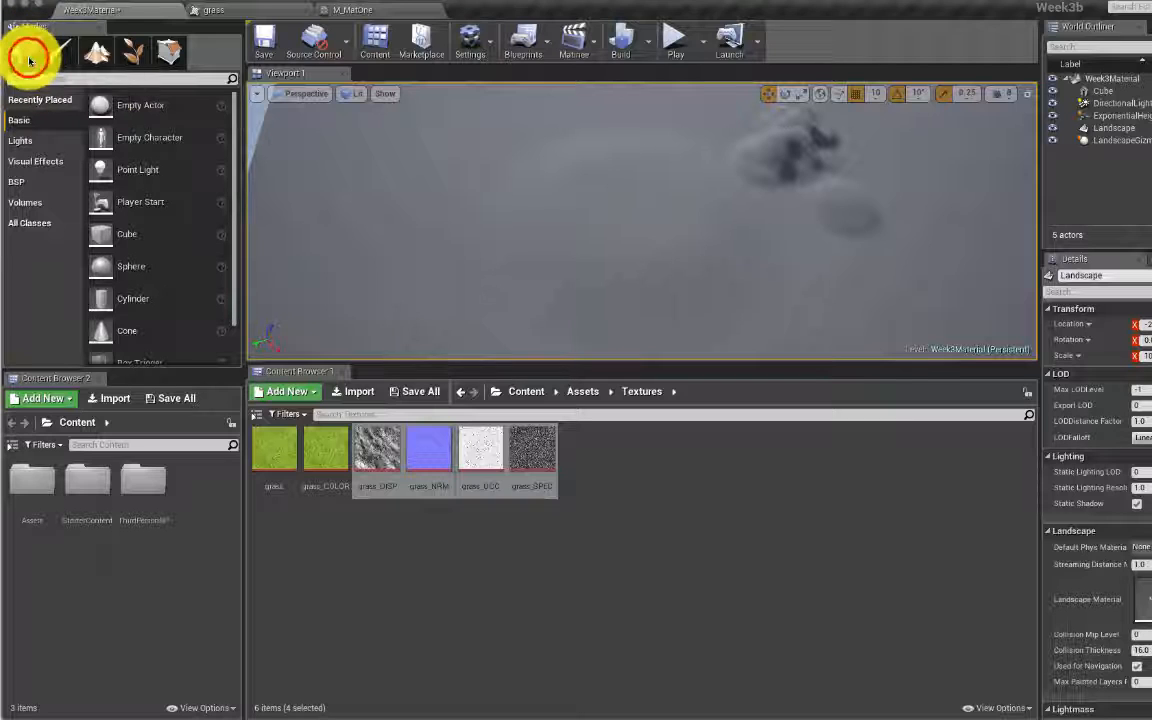
click(100, 50)
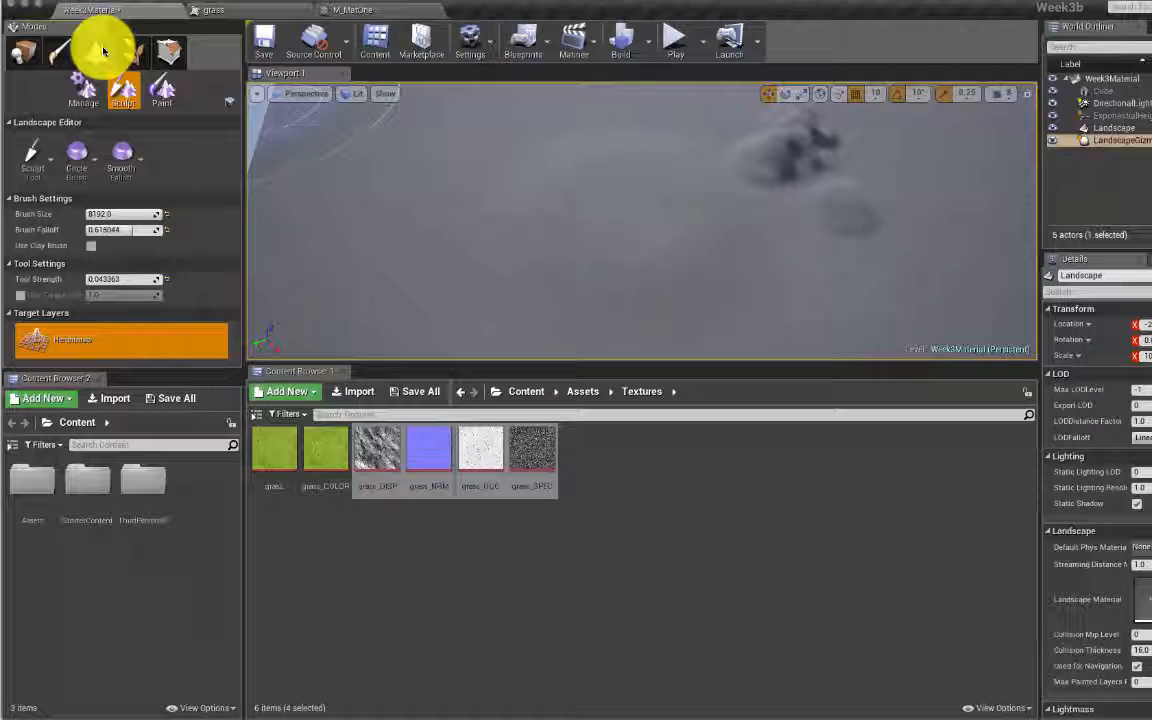
click(127, 97)
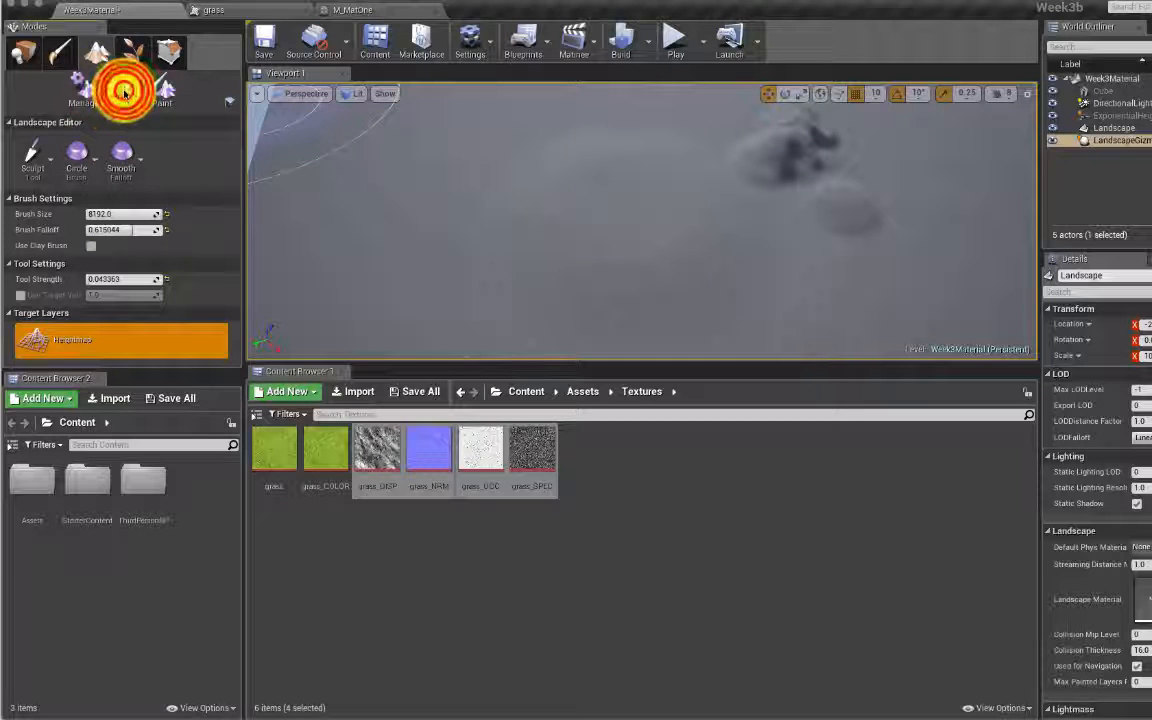
mouse_move(322, 172)
mouse_down()
mouse_move(866, 217)
mouse_move(774, 206)
mouse_move(681, 147)
mouse_move(766, 201)
mouse_move(566, 195)
mouse_move(468, 206)
mouse_up()
mouse_move(476, 212)
right_down()
mouse_move(700, 218)
mouse_move(460, 195)
right_up()
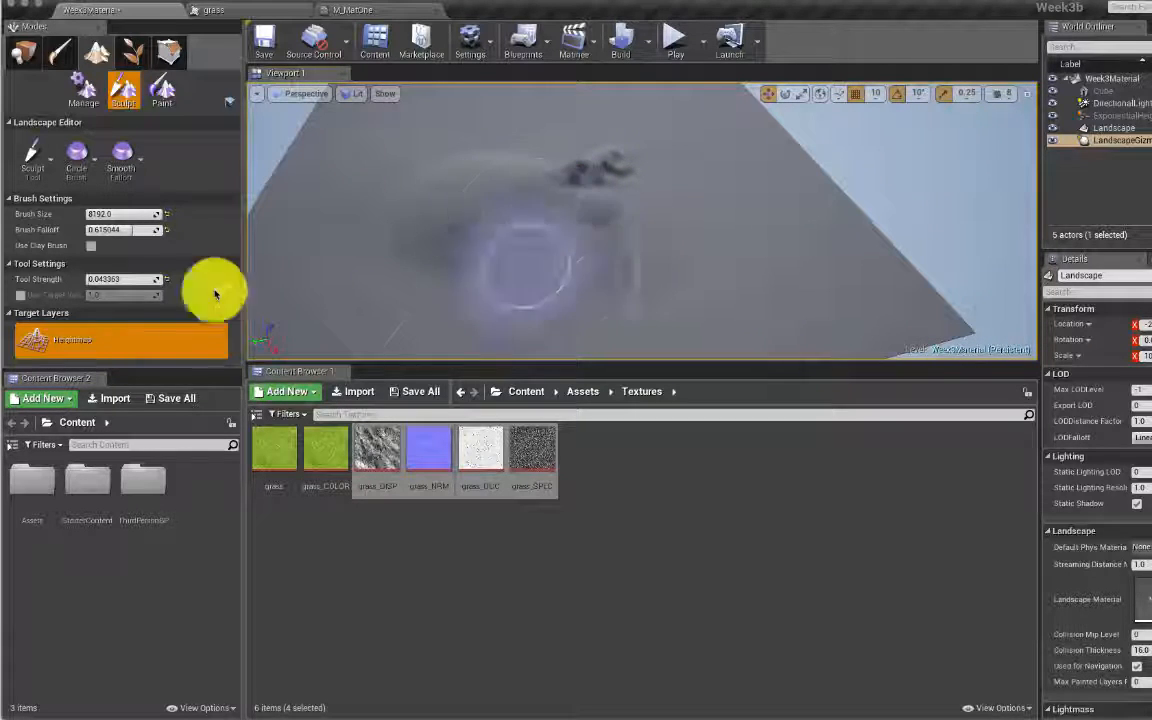
Step: Raise the sculpt Tool Strength to about 0.7
click(88, 155)
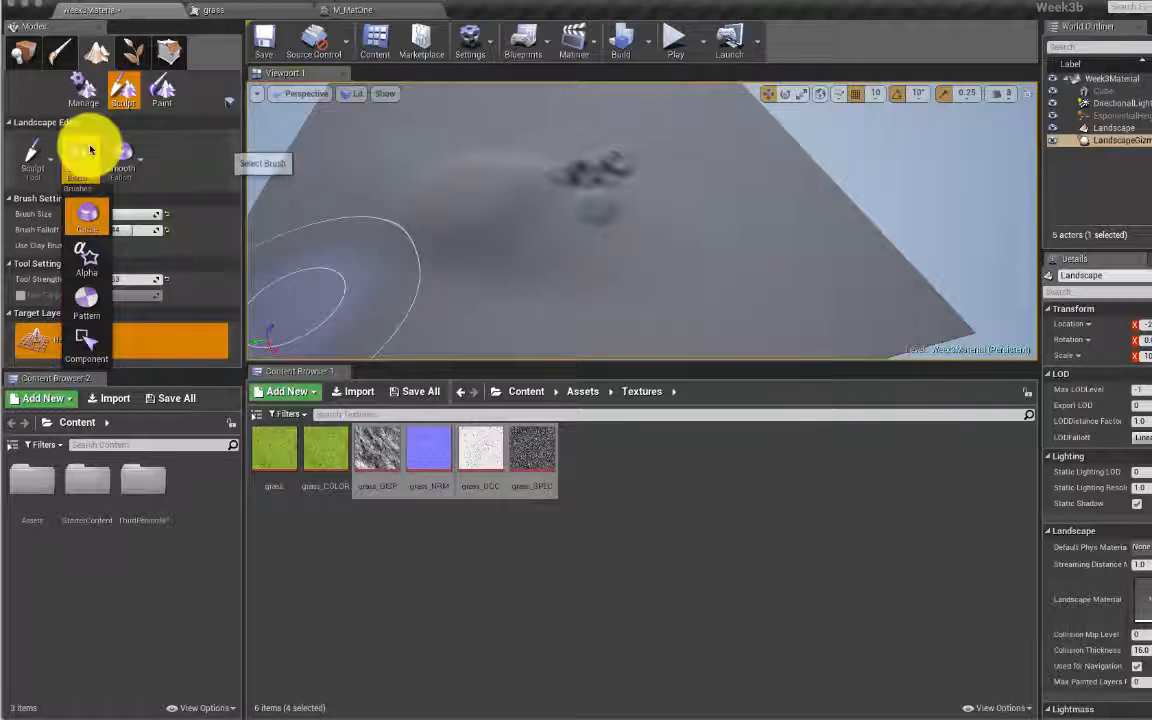
right_click(618, 290)
click(692, 167)
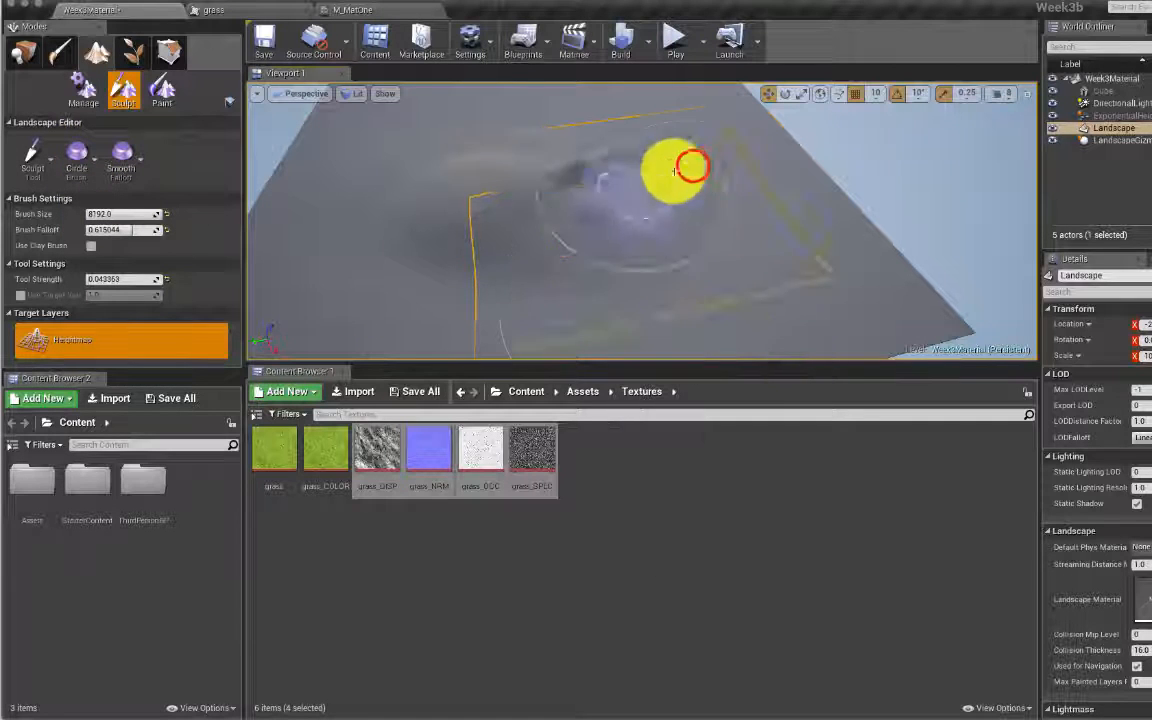
mouse_move(93, 278)
mouse_down()
mouse_move(3, 264)
mouse_move(93, 278)
mouse_up()
Step: Build tall mounds and a mountain ridge across the far side of the landscape
mouse_move(466, 159)
mouse_down()
mouse_move(437, 200)
mouse_move(571, 147)
mouse_move(643, 273)
mouse_move(415, 140)
mouse_move(337, 198)
mouse_move(576, 211)
mouse_move(522, 103)
mouse_move(500, 155)
mouse_up()
right_drag(500, 155, 517, 138)
mouse_move(519, 139)
mouse_down()
mouse_move(489, 134)
mouse_move(532, 140)
mouse_move(586, 177)
mouse_move(509, 177)
mouse_up()
right_drag(509, 177, 540, 215)
right_drag(504, 185, 460, 190)
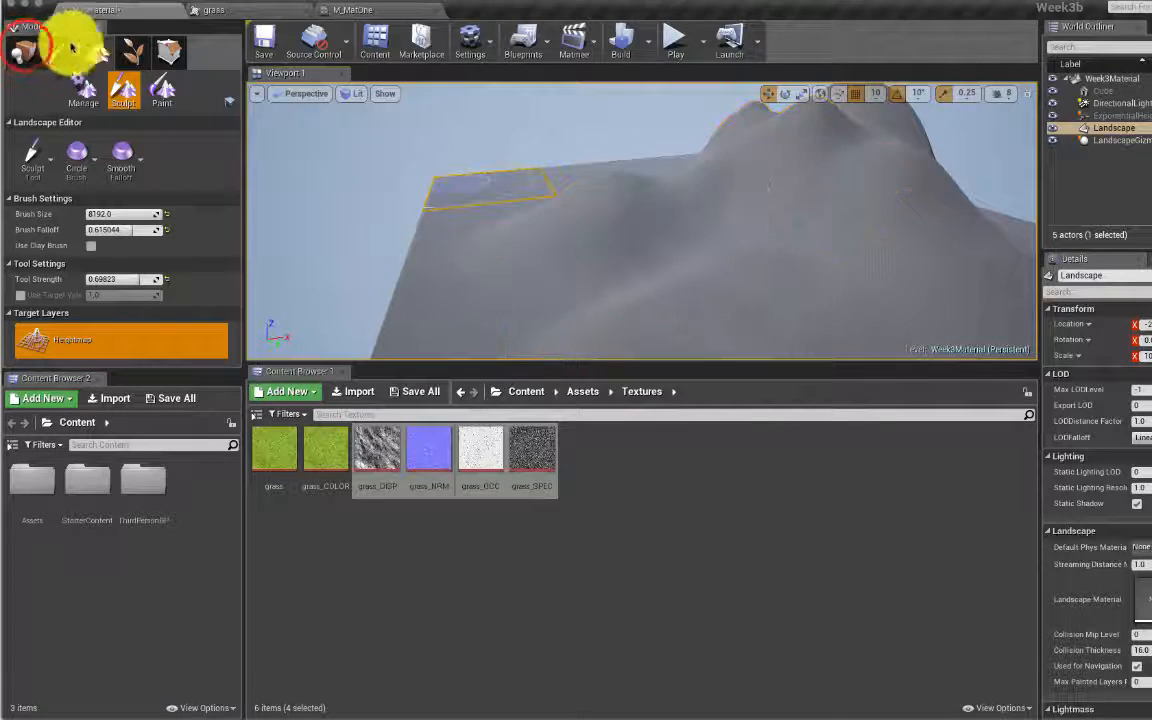
Step: Return to landscape sculpting and review the Brush and Falloff type lists without changes
click(24, 50)
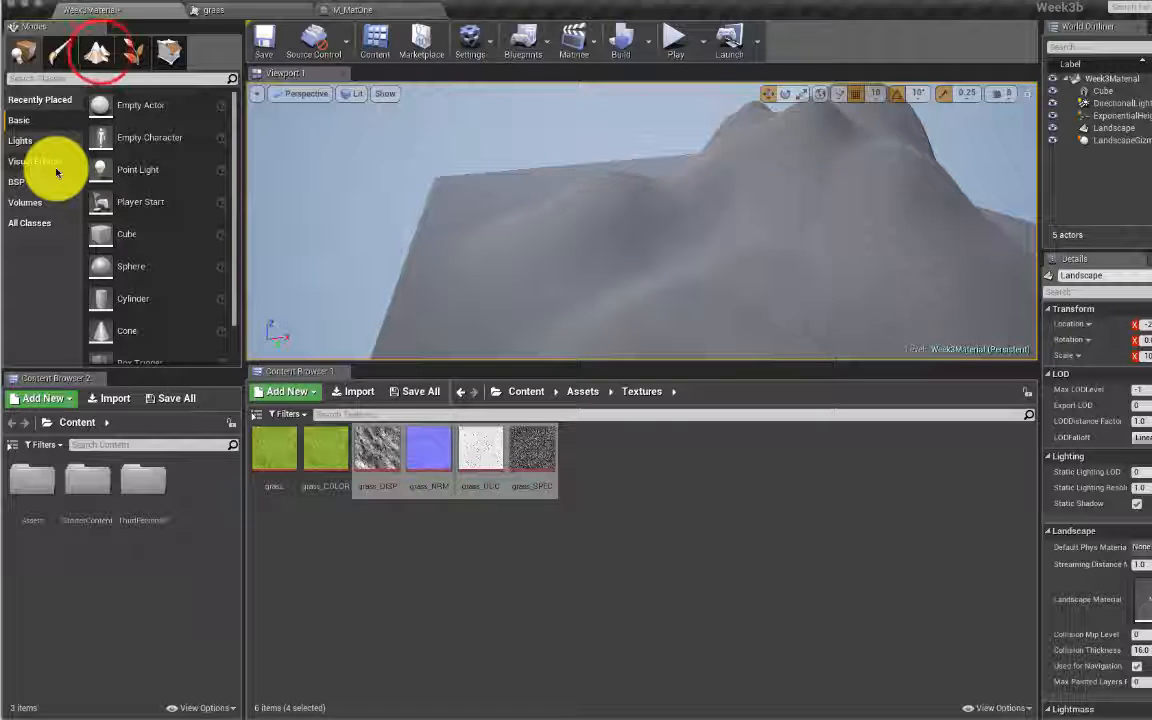
click(100, 55)
click(88, 152)
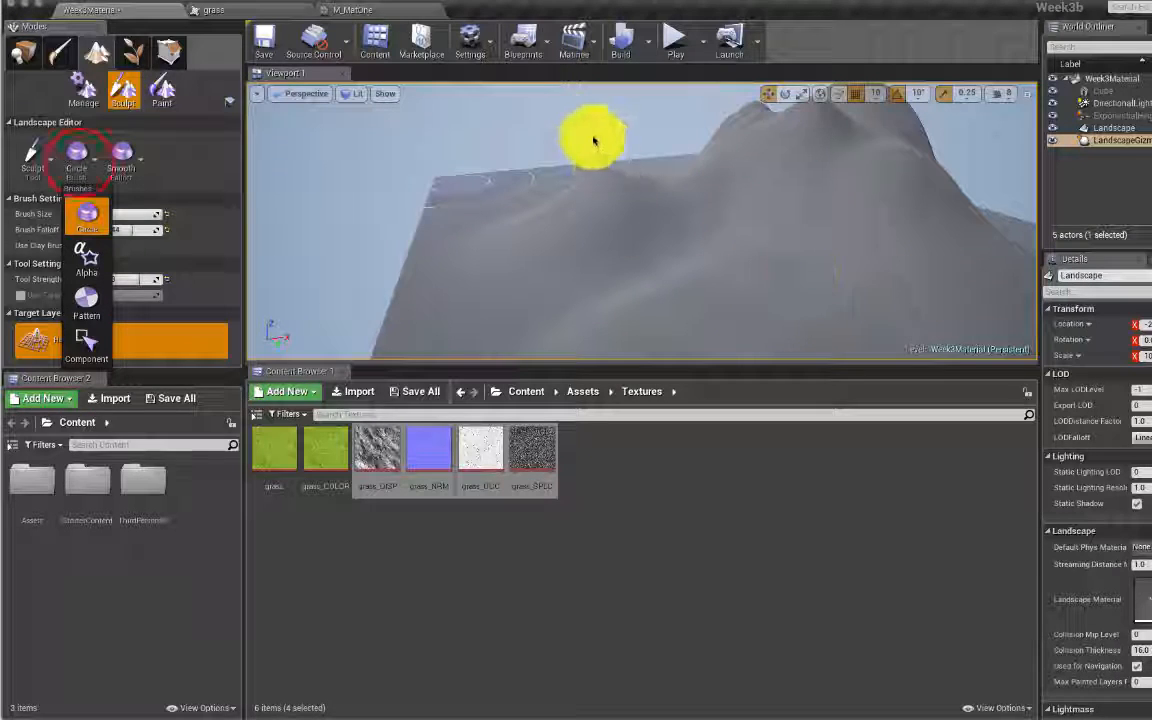
click(80, 165)
click(88, 170)
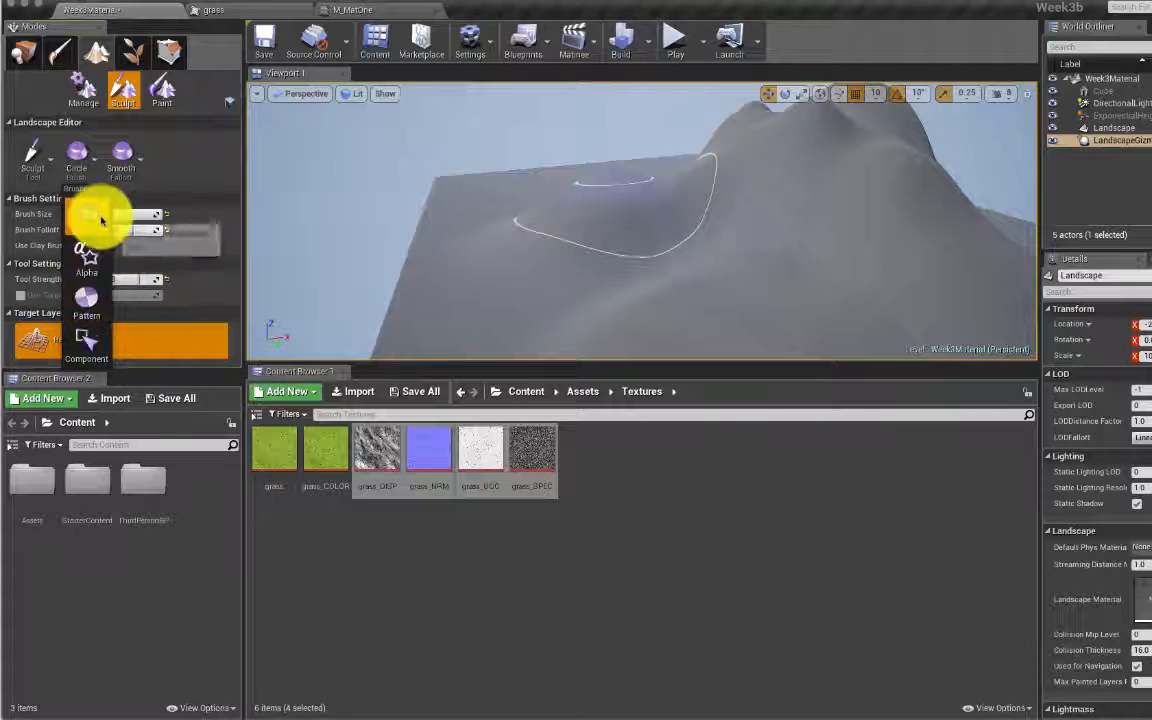
click(150, 165)
click(124, 158)
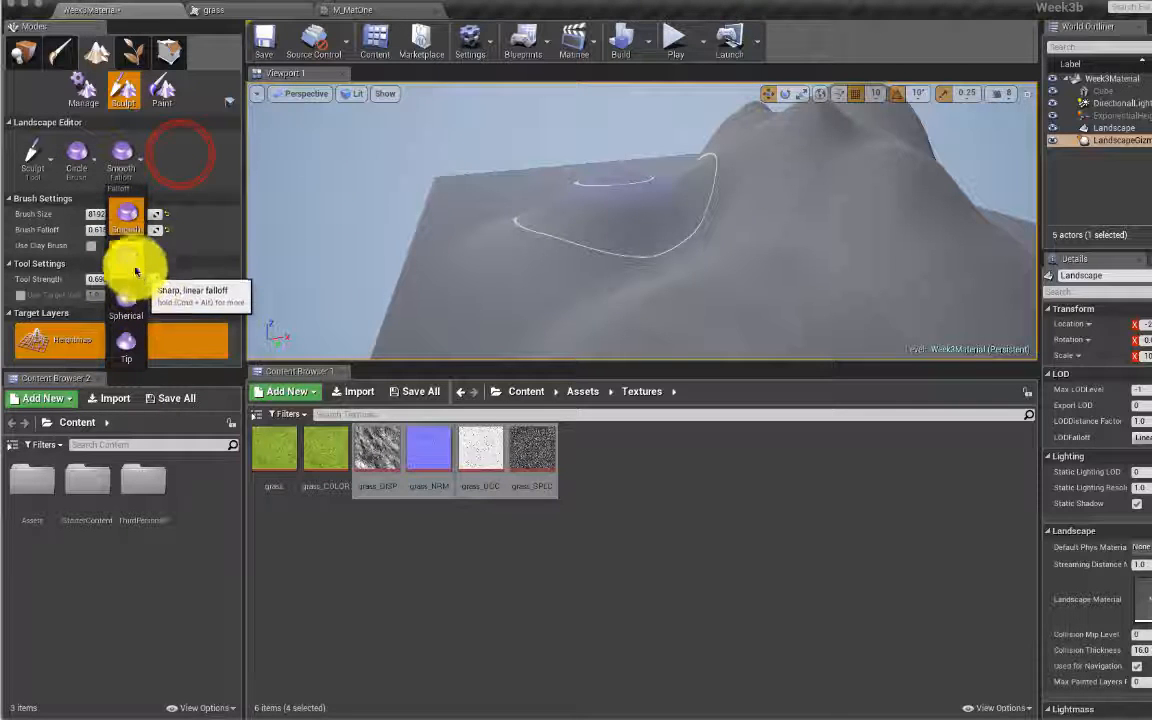
click(178, 155)
click(42, 157)
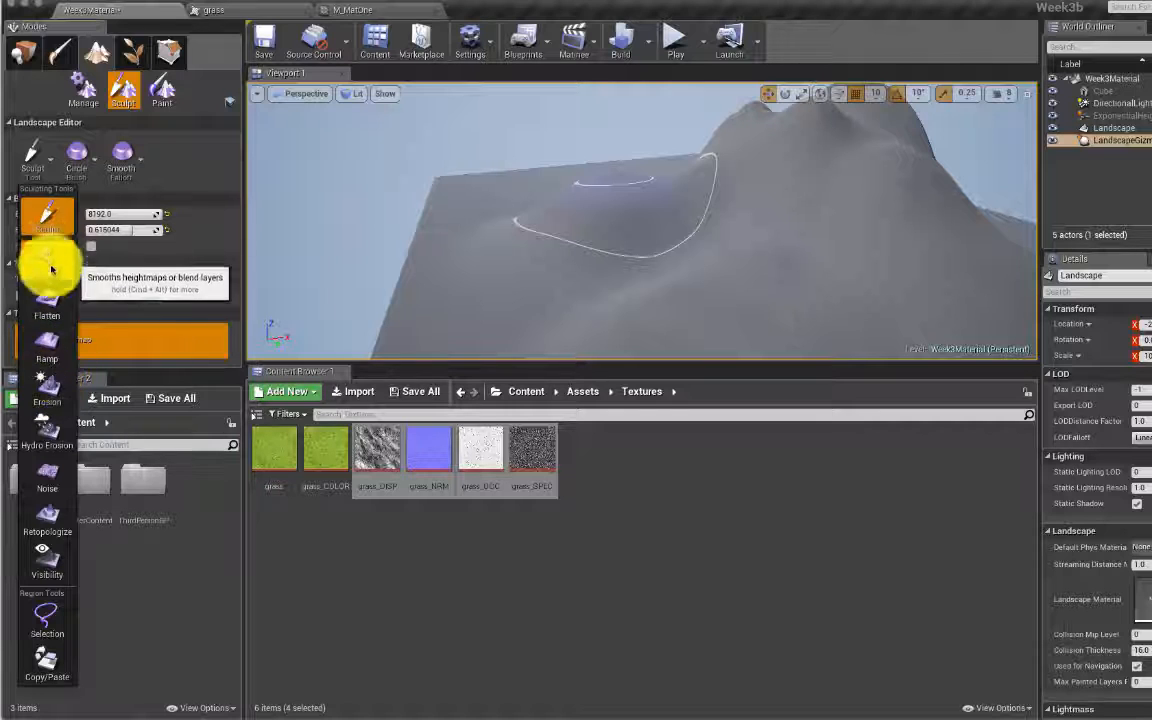
Step: Choose the Ramp tool and place the two ramp points on the landscape
click(48, 343)
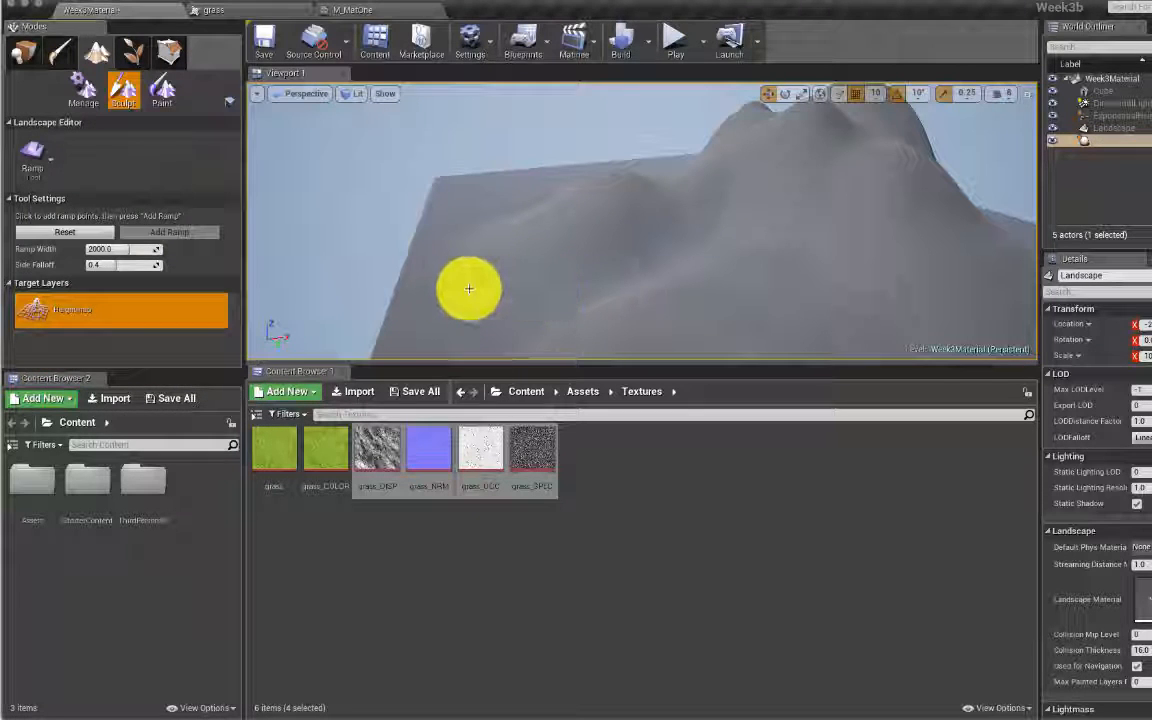
click(636, 279)
key(s)
right_drag(680, 276, 625, 272)
key(w)
key(d)
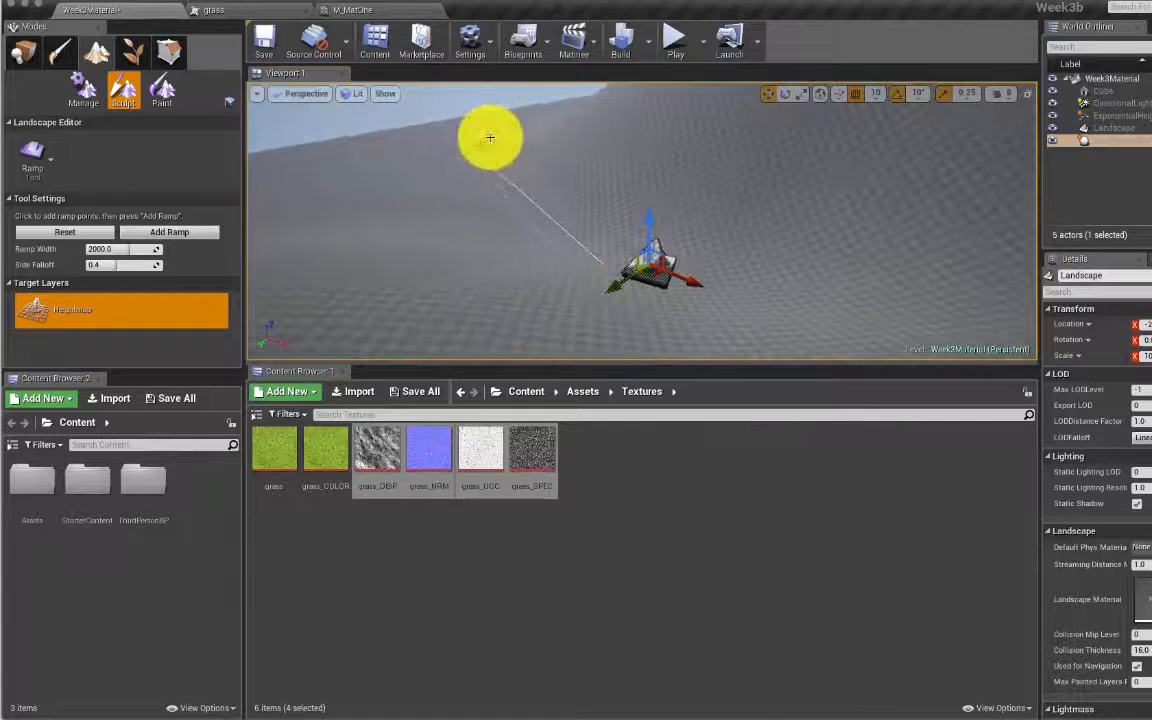
drag(648, 212, 598, 195)
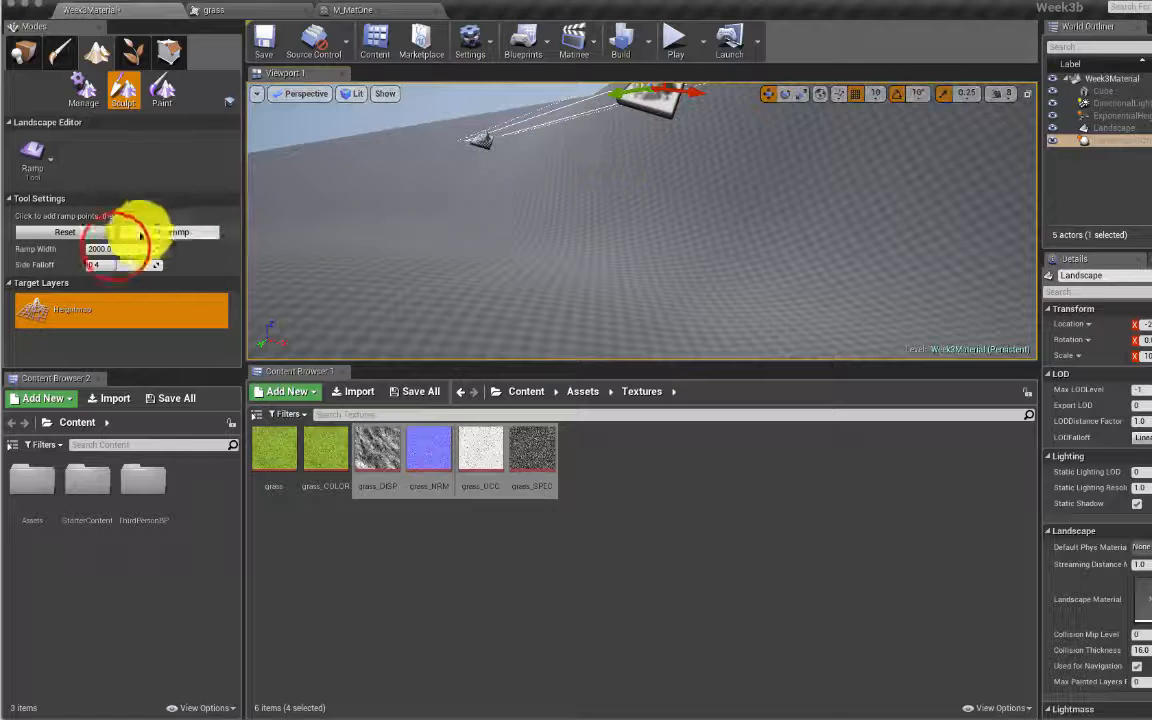
Step: Set Ramp Width to 8192, add the ramp, and inspect it from both sides
drag(115, 247, 130, 247)
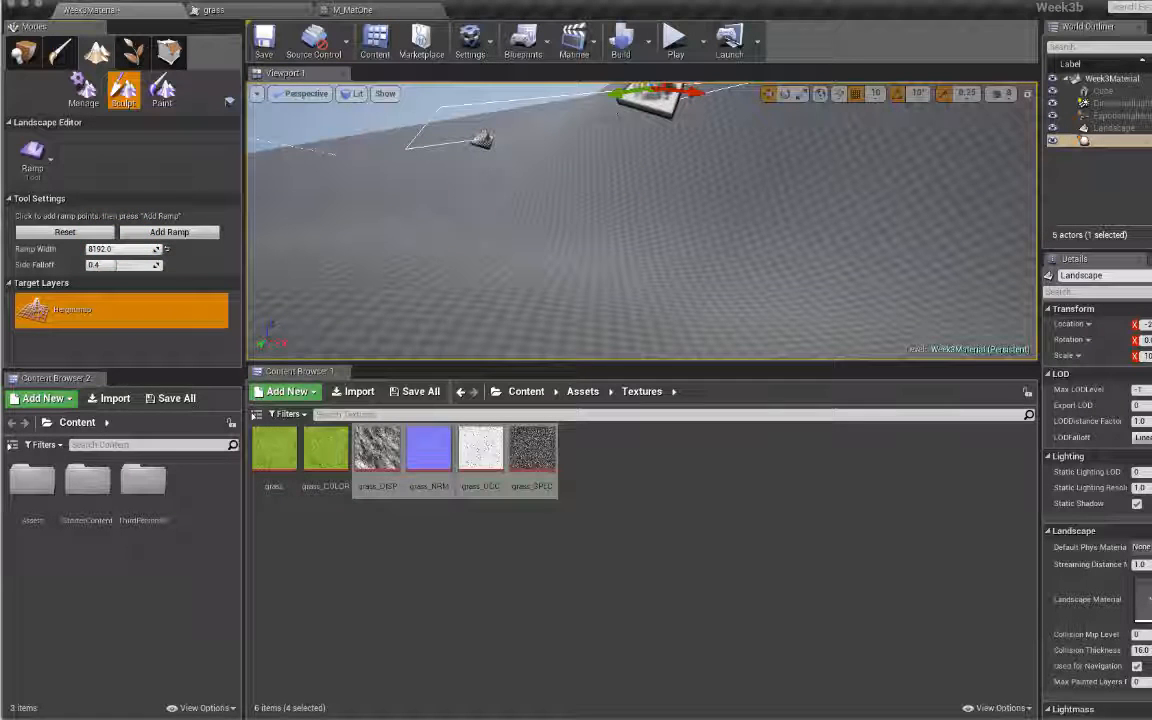
mouse_move(310, 250)
right_down()
mouse_move(450, 290)
mouse_move(301, 231)
right_up()
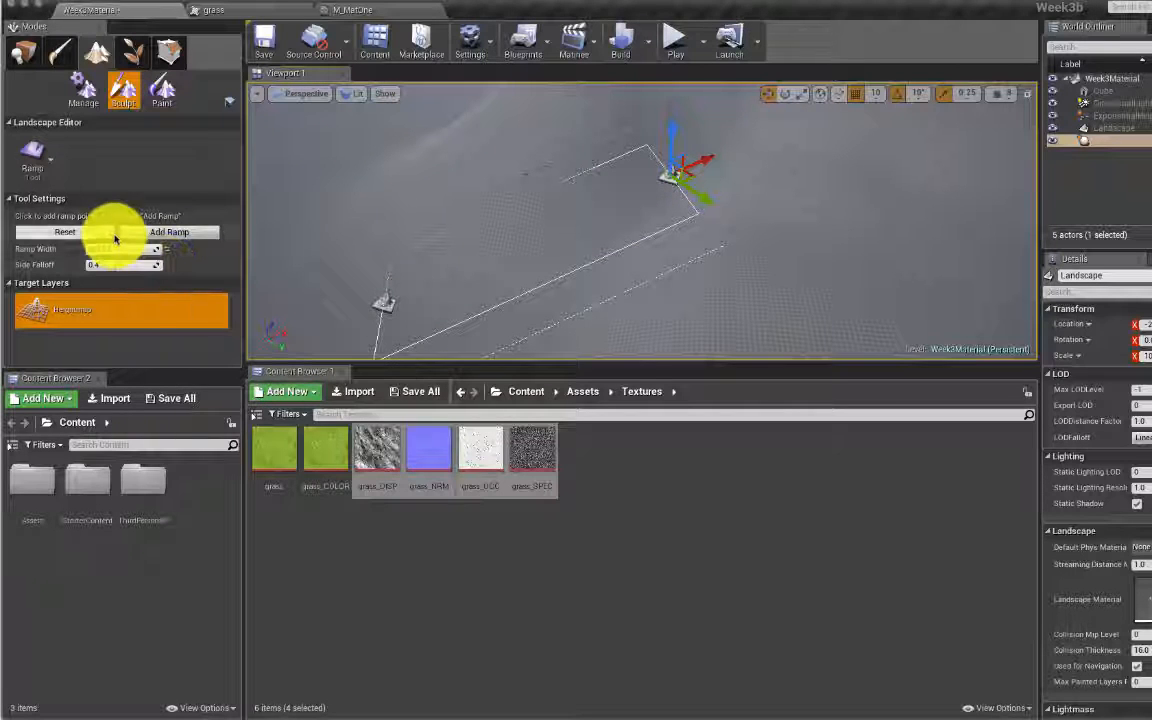
click(165, 235)
right_drag(311, 280, 400, 250)
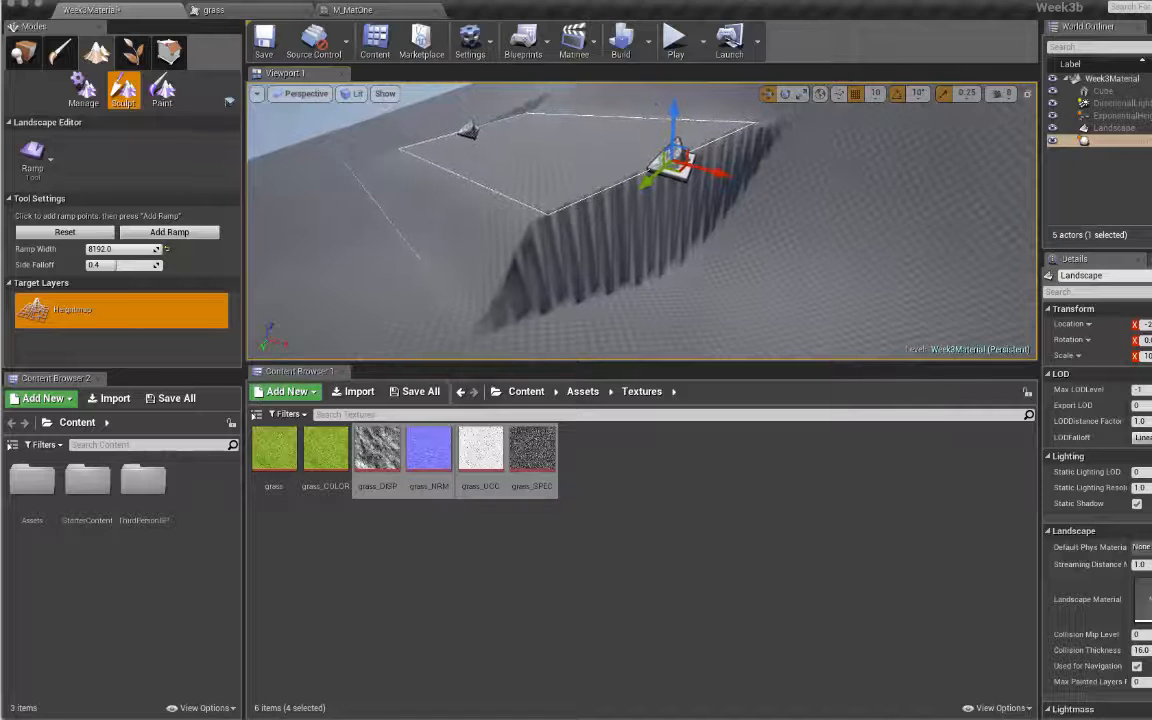
right_drag(600, 230, 402, 281)
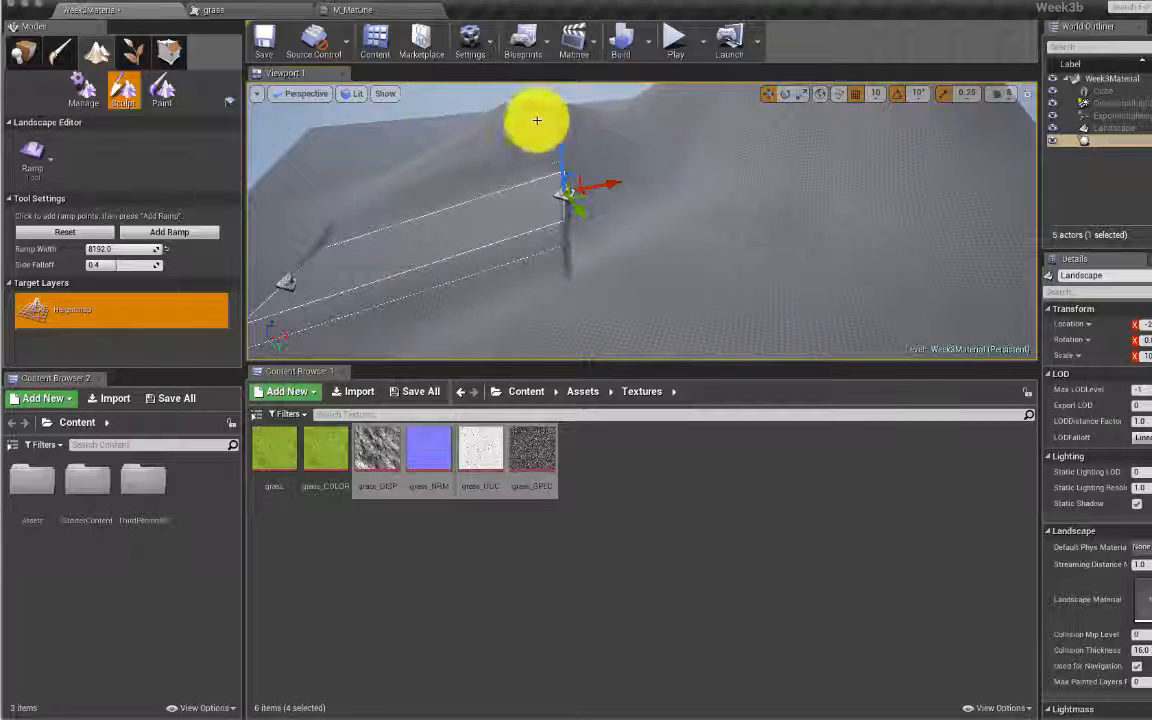
Step: In Place mode, select the Cube, lift it and move it across the hilly terrain
click(30, 54)
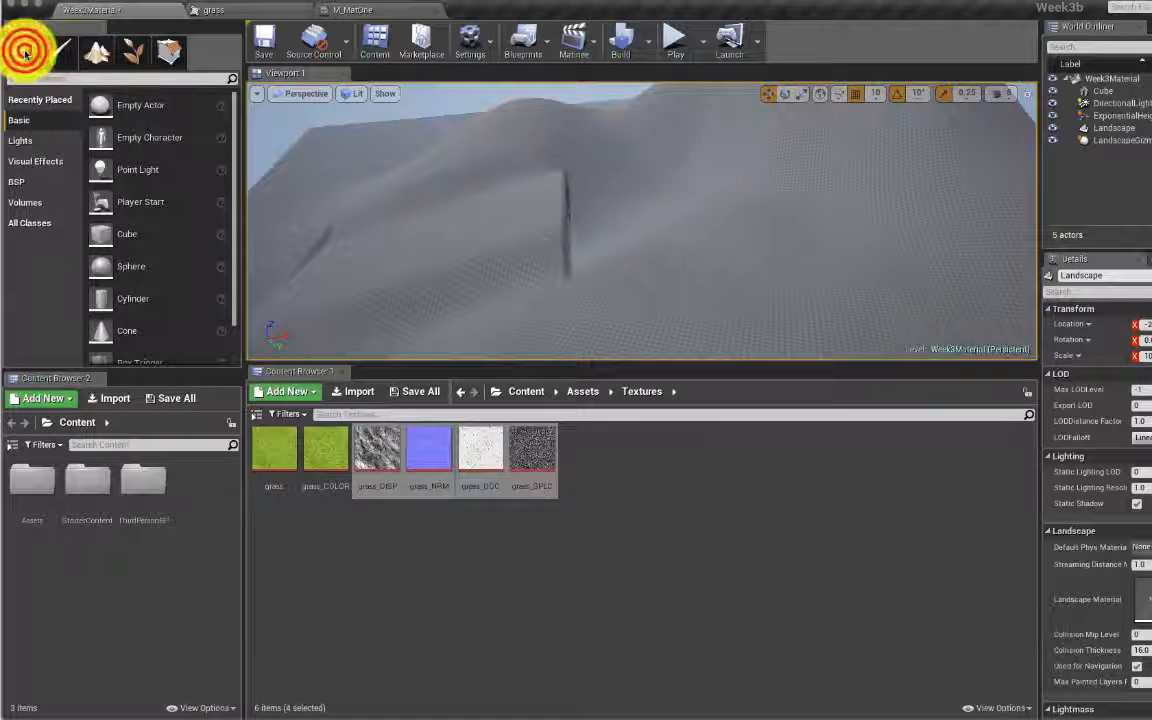
click(1100, 91)
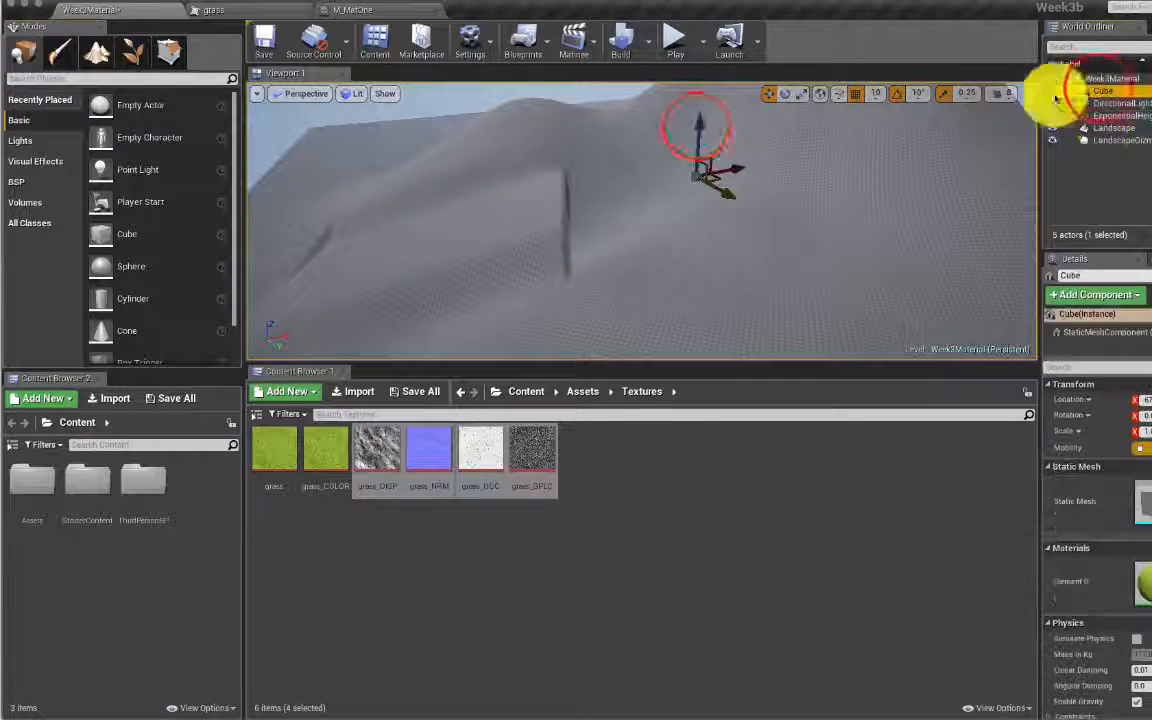
drag(701, 98, 701, 77)
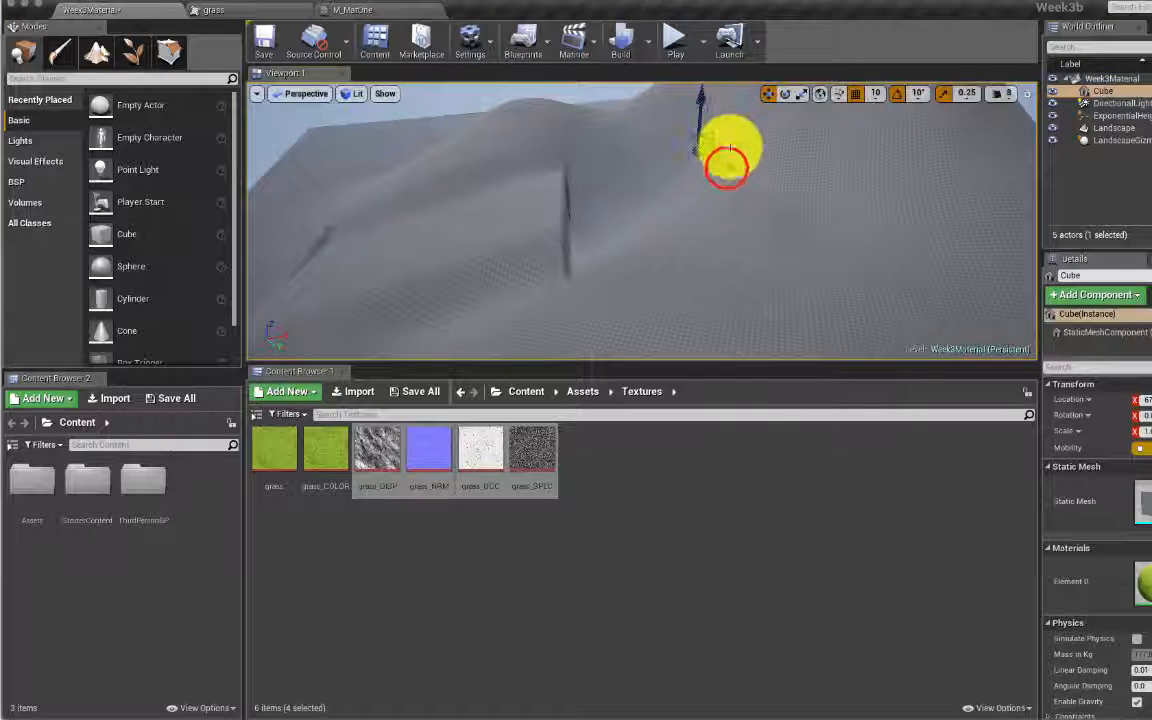
drag(731, 172, 615, 265)
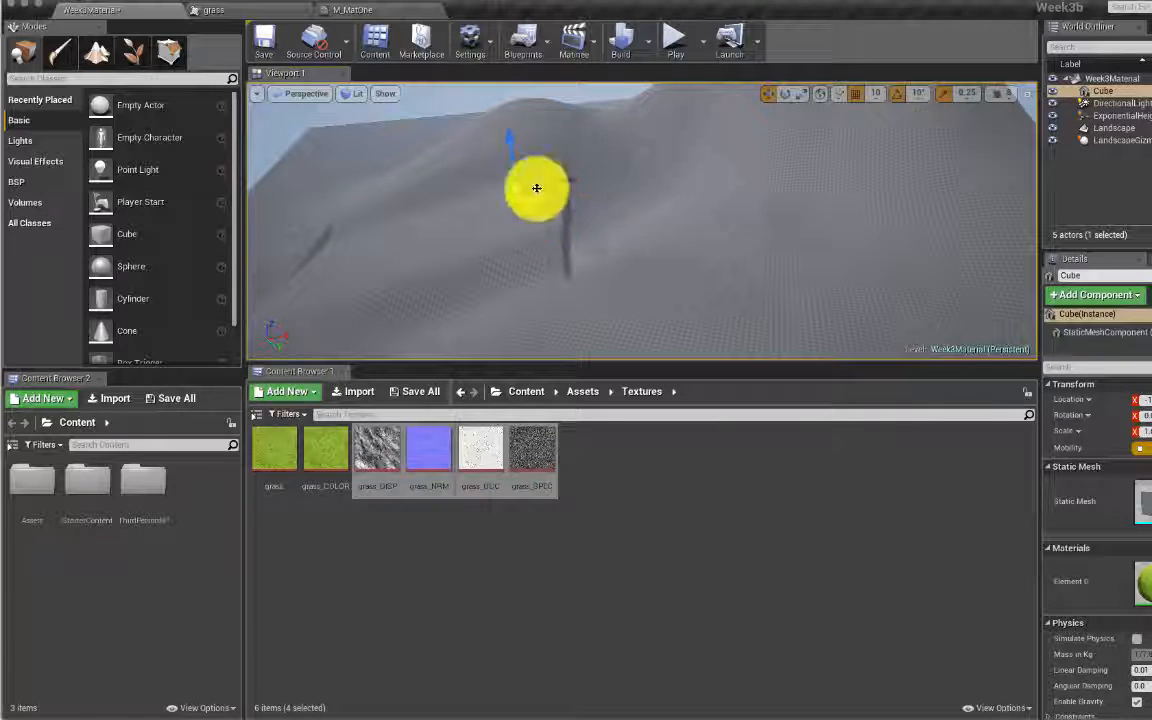
Step: Nudge the cube into position and drop a Player Start onto the terrain
drag(447, 180, 687, 229)
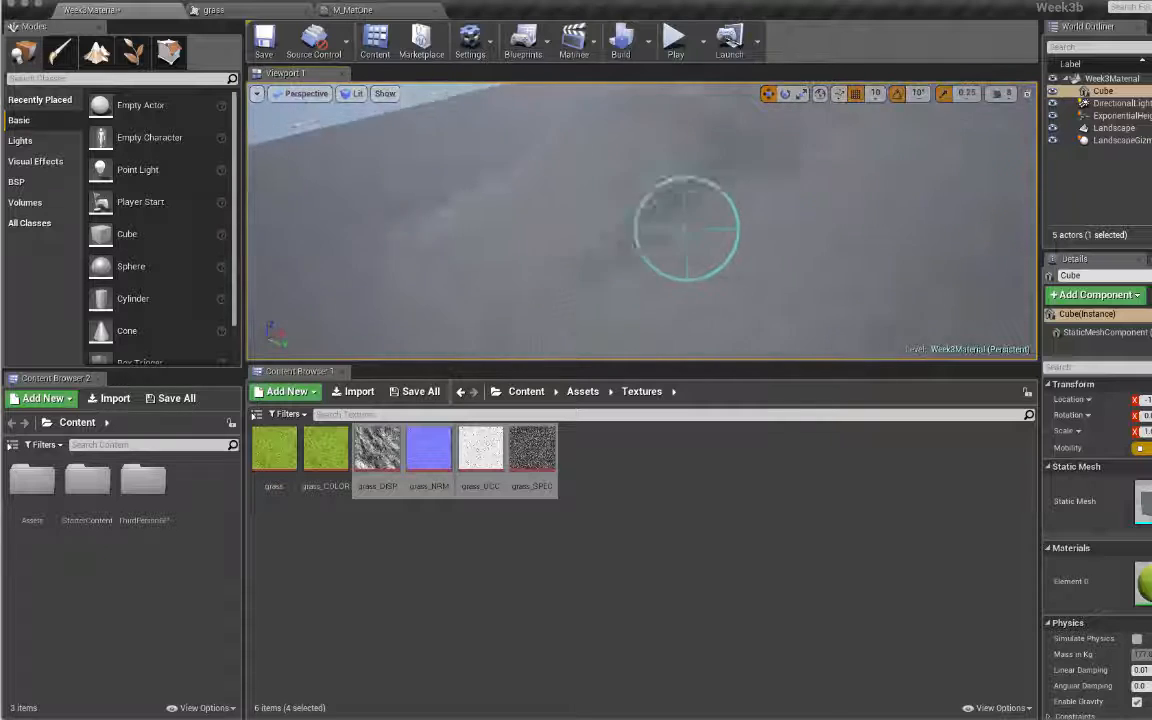
right_drag(687, 229, 728, 200)
drag(666, 121, 668, 127)
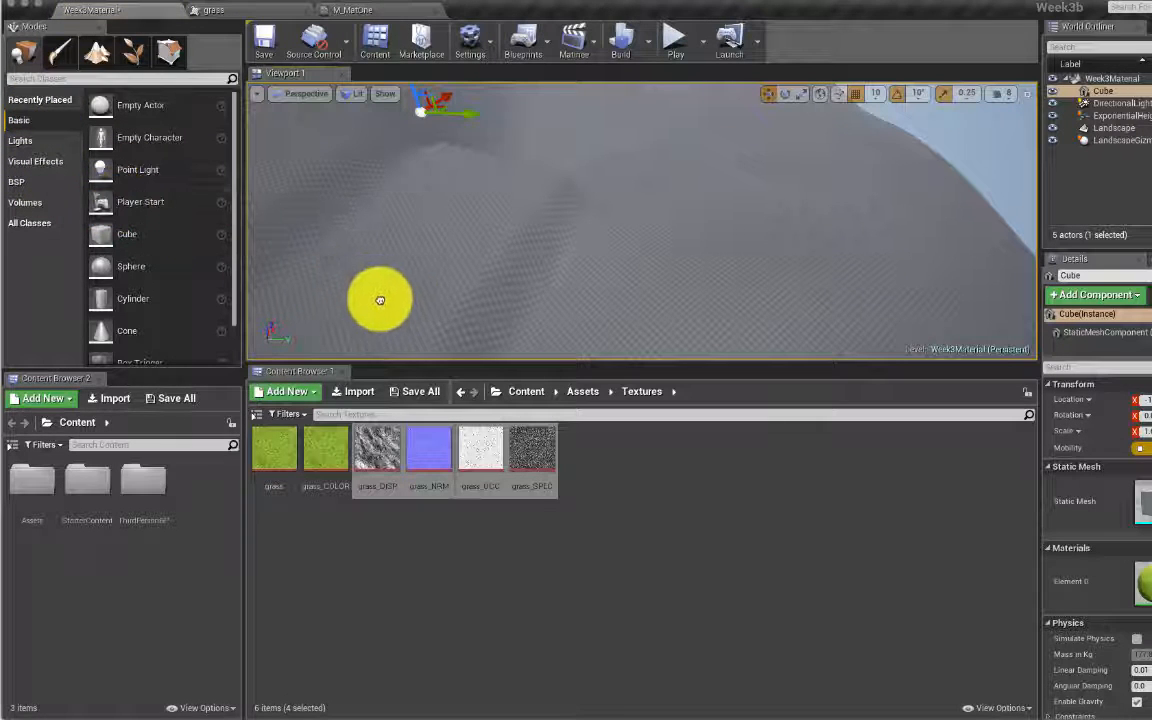
drag(365, 304, 366, 302)
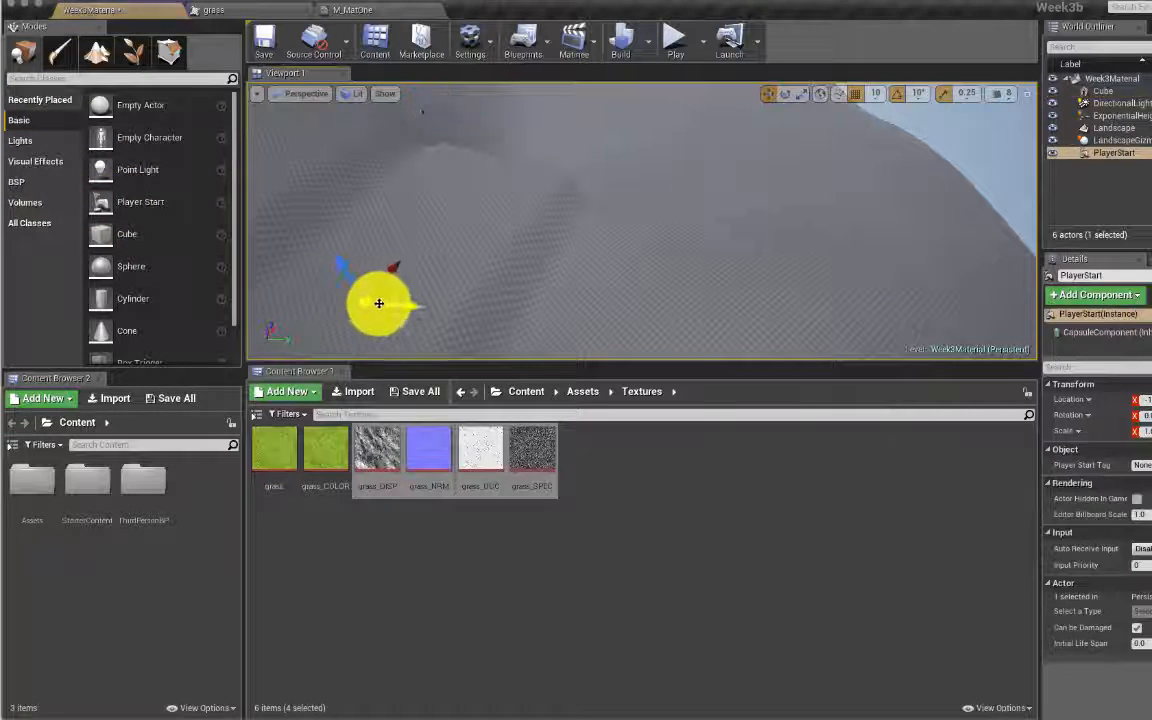
click(675, 42)
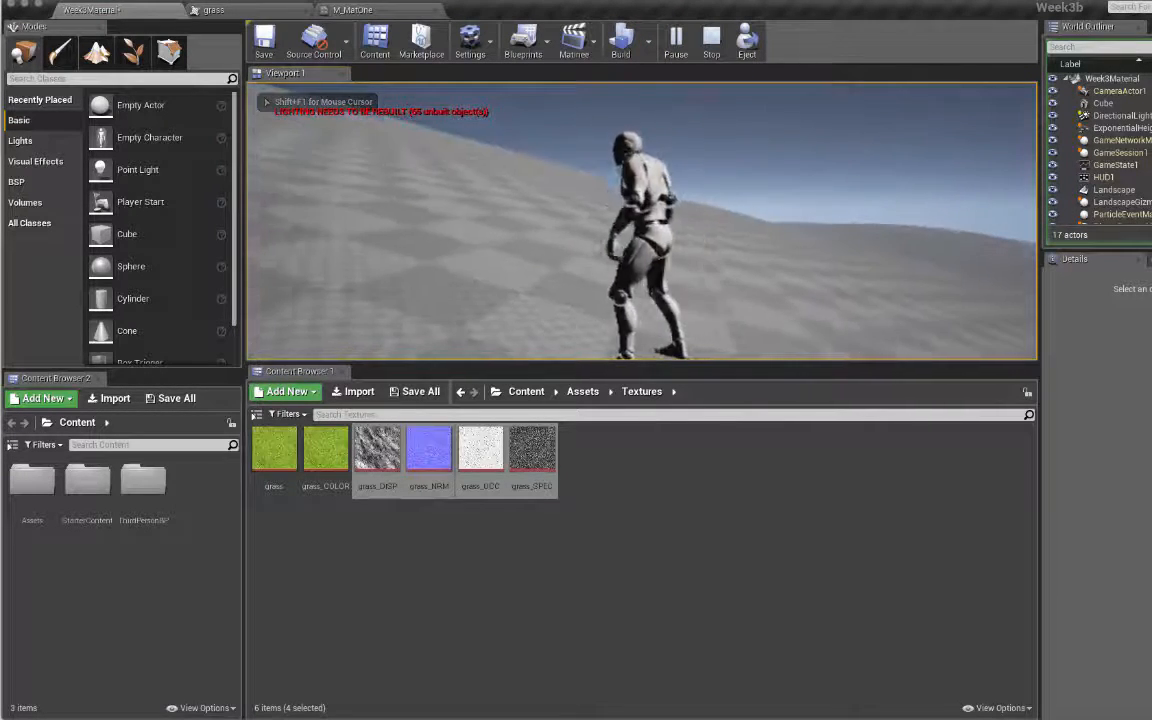
key(w)
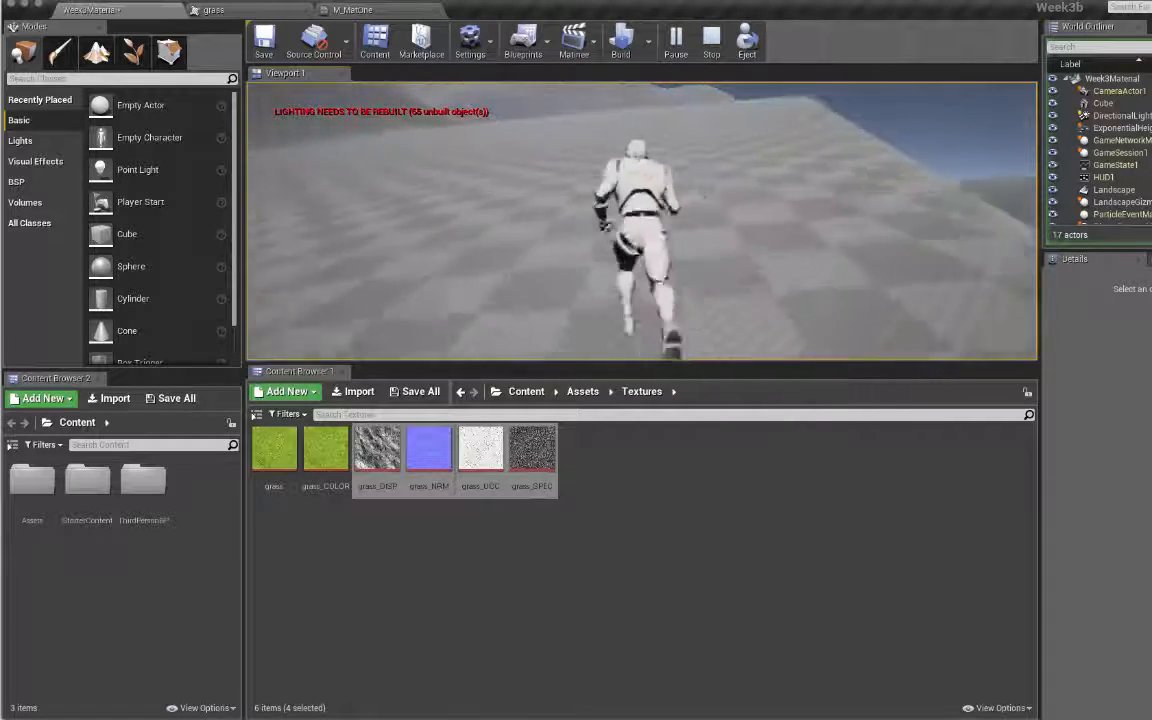
key(Escape)
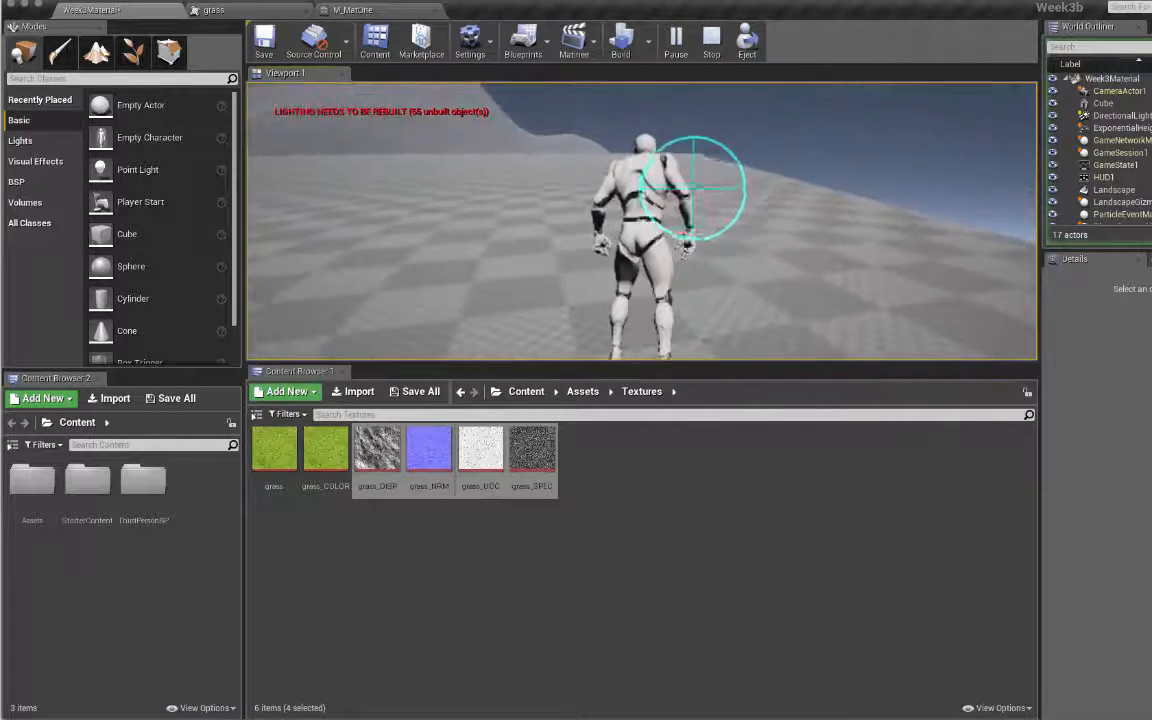
key(w)
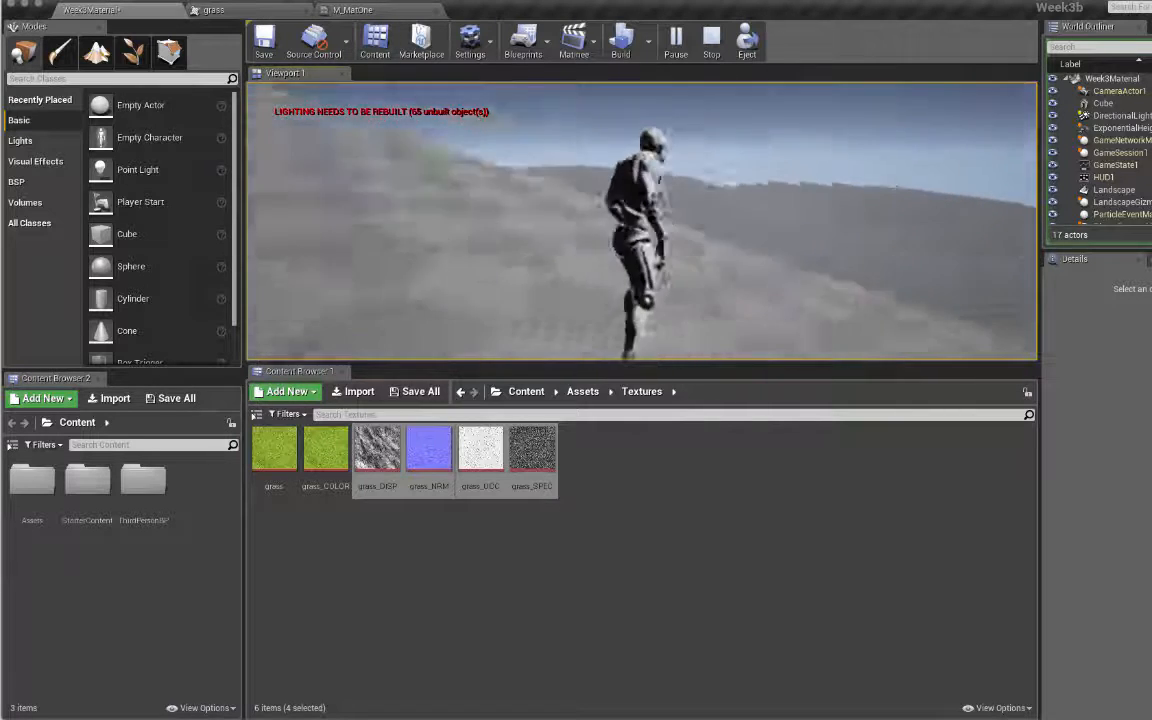
key(w)
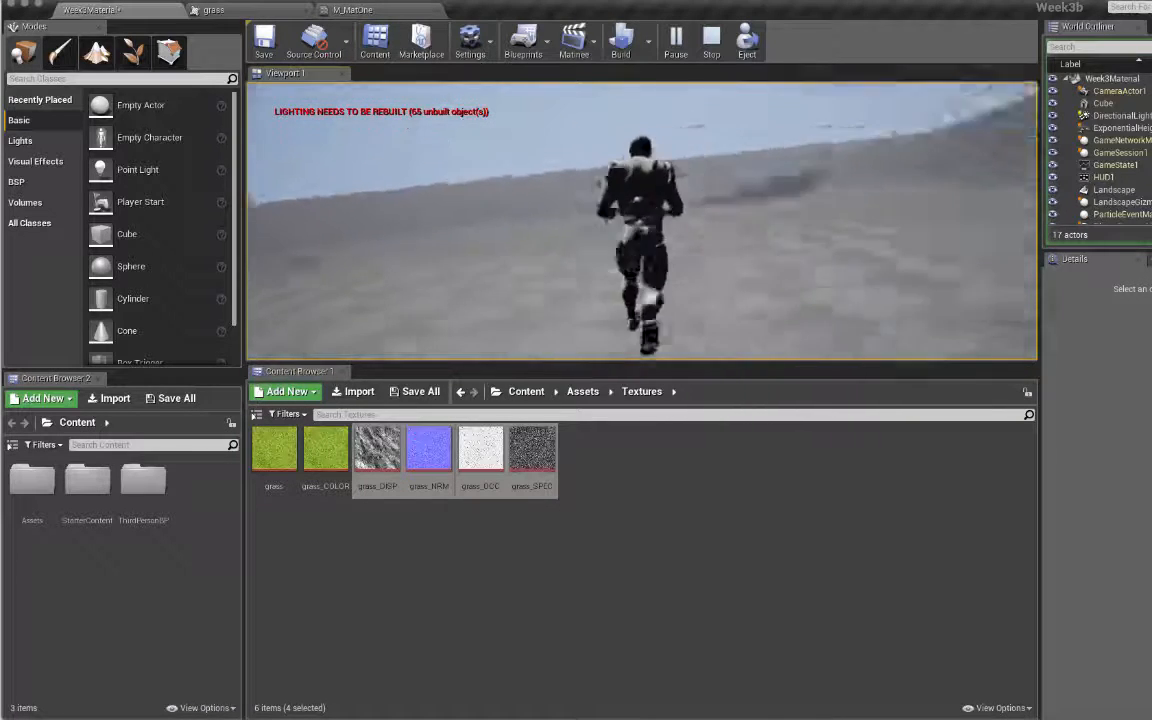
key(w)
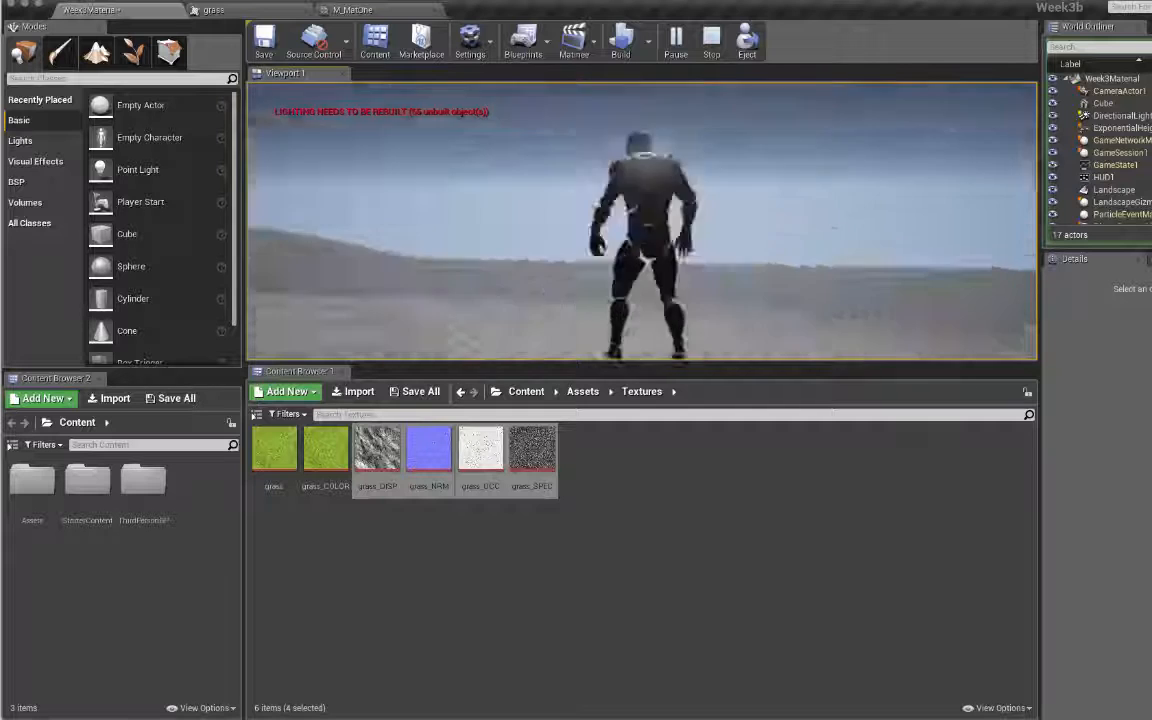
key(Escape)
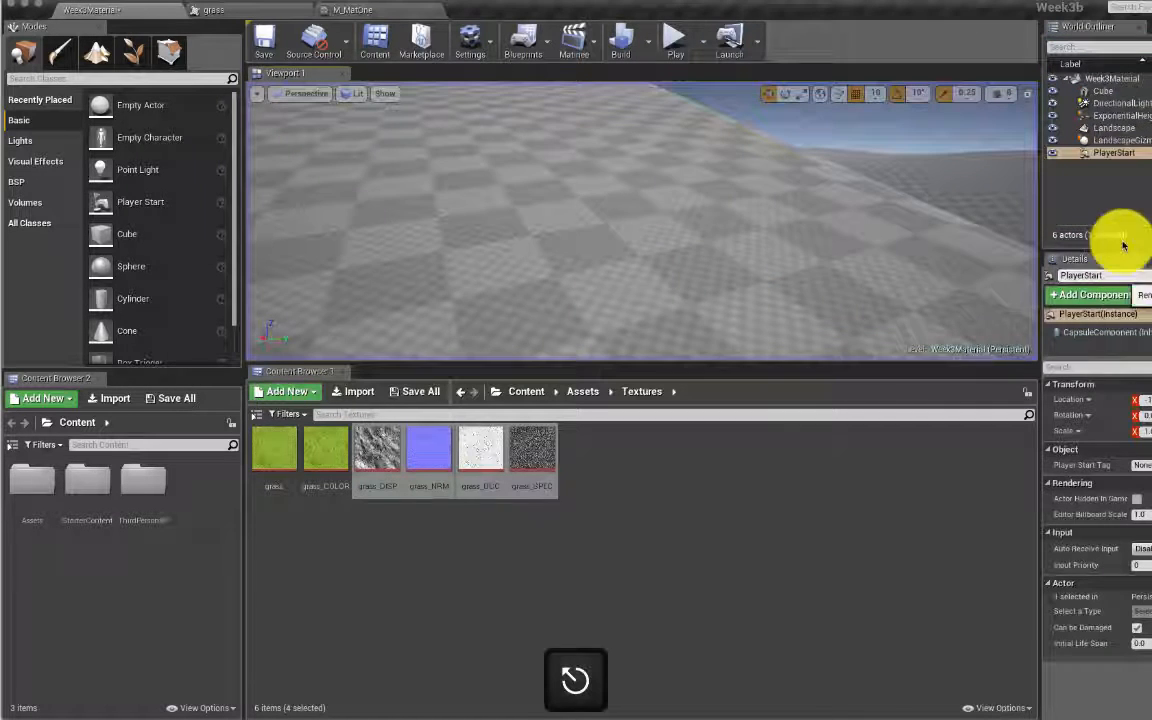
Step: Frame the Cube, drag it down its Z axis below the landscape, then select the Landscape
double_click(1120, 91)
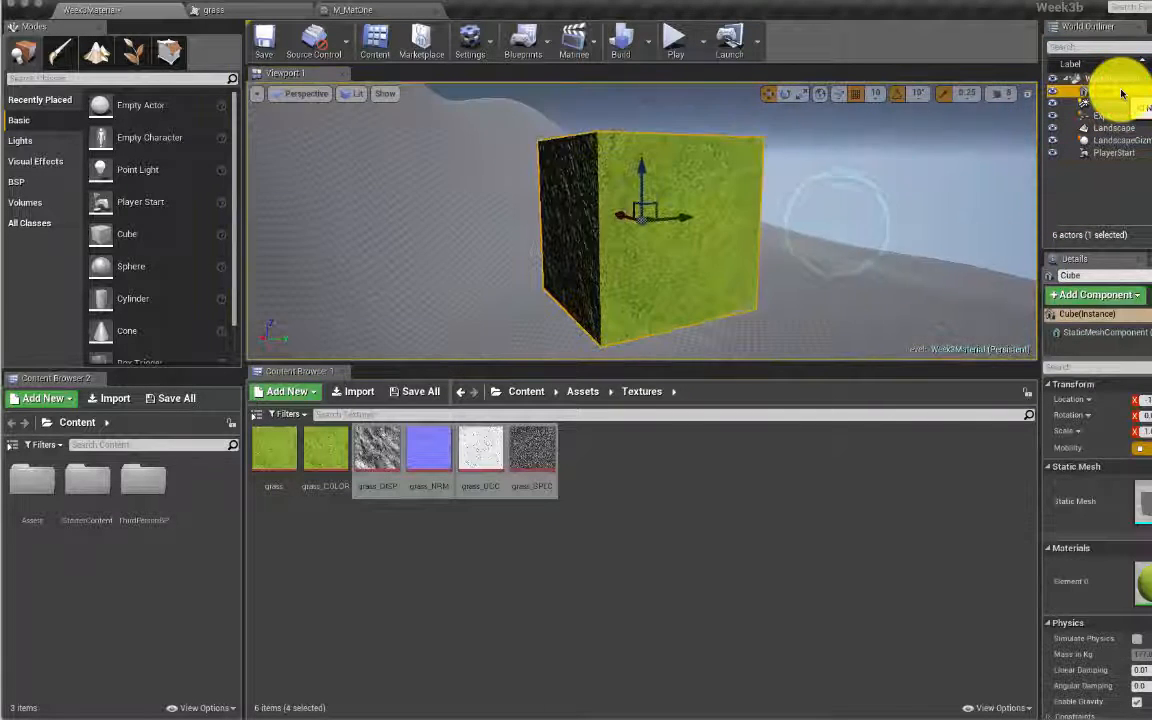
right_drag(856, 203, 560, 208)
mouse_move(815, 235)
right_down()
mouse_move(812, 280)
mouse_move(826, 252)
right_up()
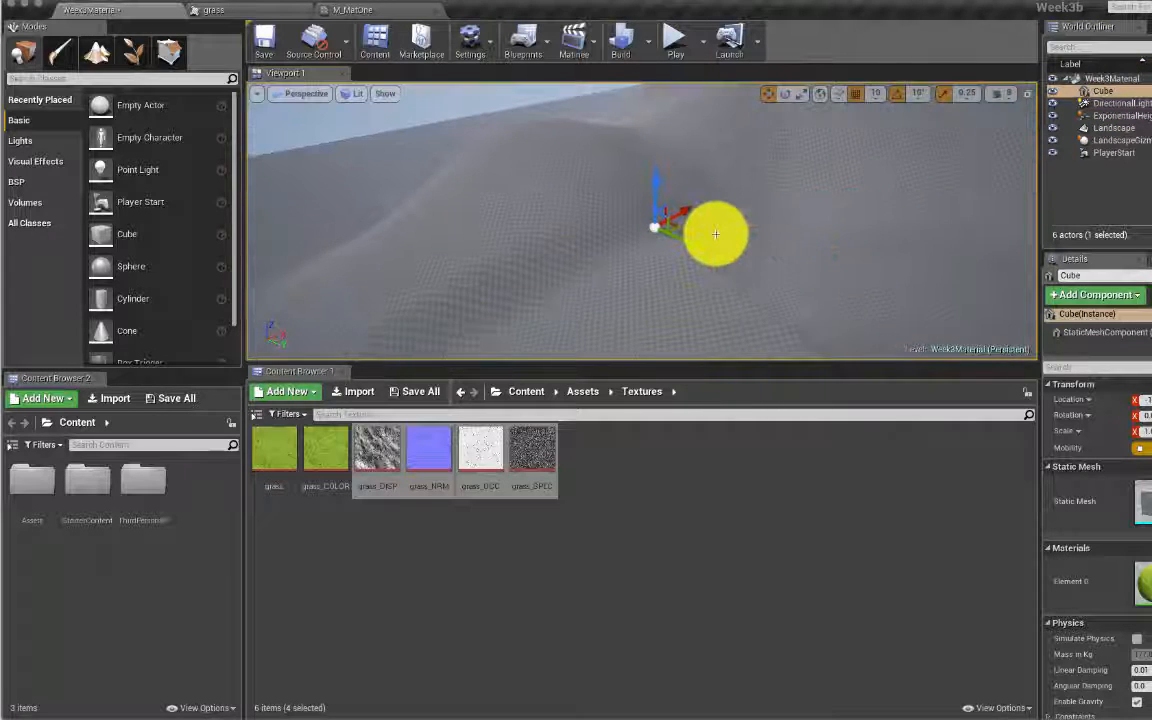
scroll(716, 233, down, 3)
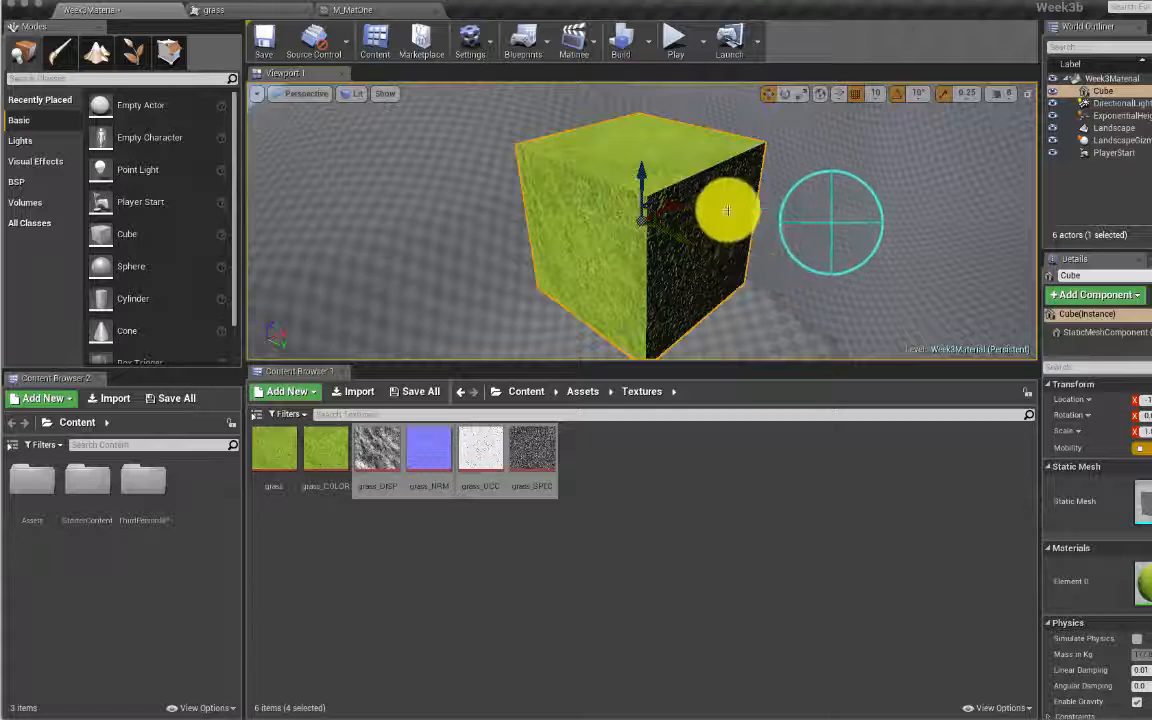
scroll(735, 208, up, 3)
drag(748, 204, 785, 169)
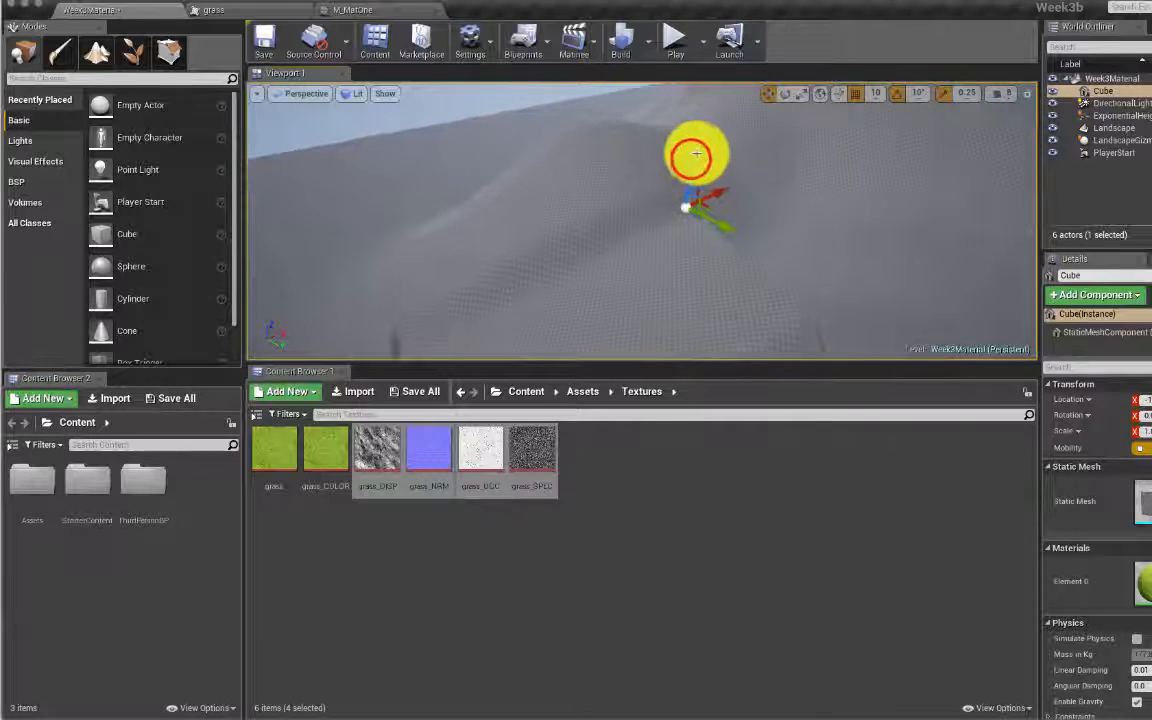
drag(692, 158, 690, 210)
mouse_move(757, 298)
right_down()
mouse_move(769, 275)
mouse_move(735, 270)
mouse_move(775, 295)
mouse_move(850, 250)
mouse_move(900, 260)
mouse_move(840, 230)
mouse_move(870, 325)
mouse_move(766, 279)
right_up()
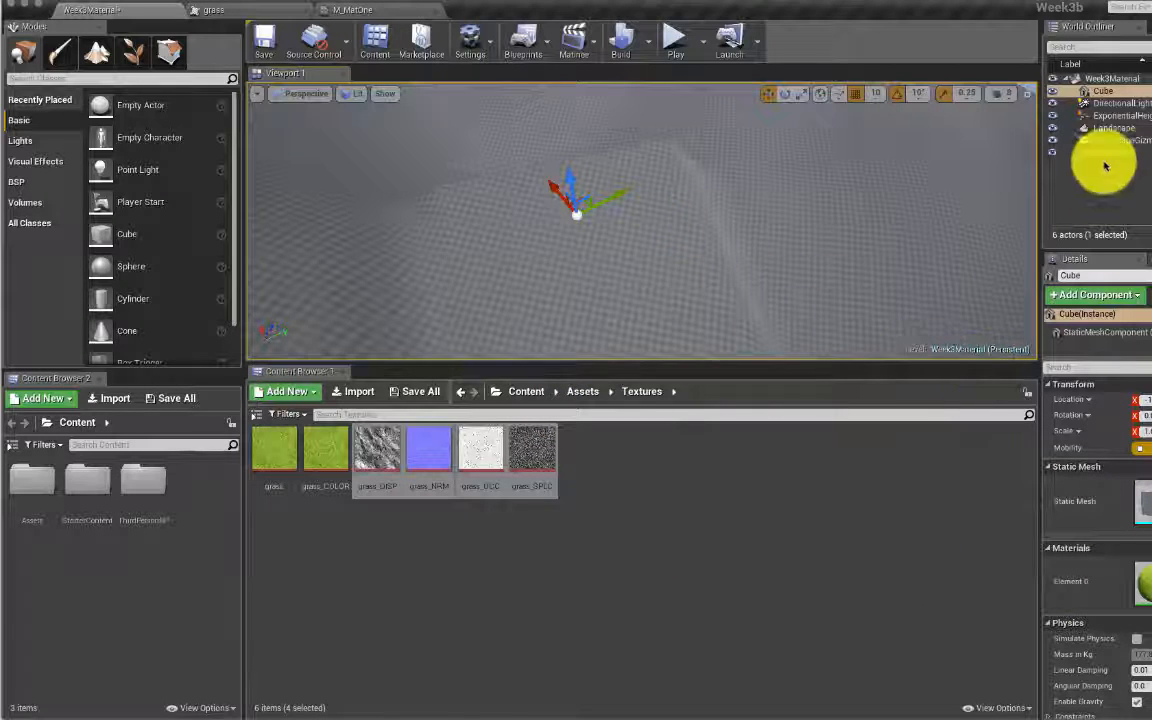
click(1128, 128)
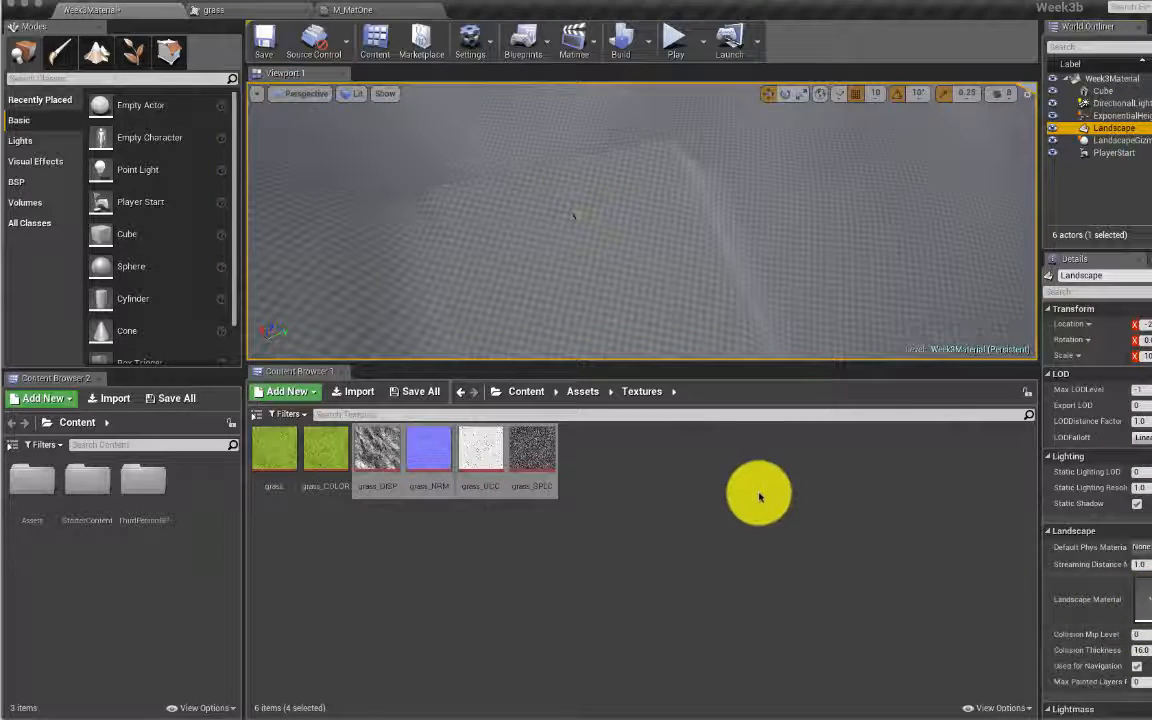
Step: Drag M_MatOne from Assets > Materials into the Landscape Material slot and view the green hills
click(578, 393)
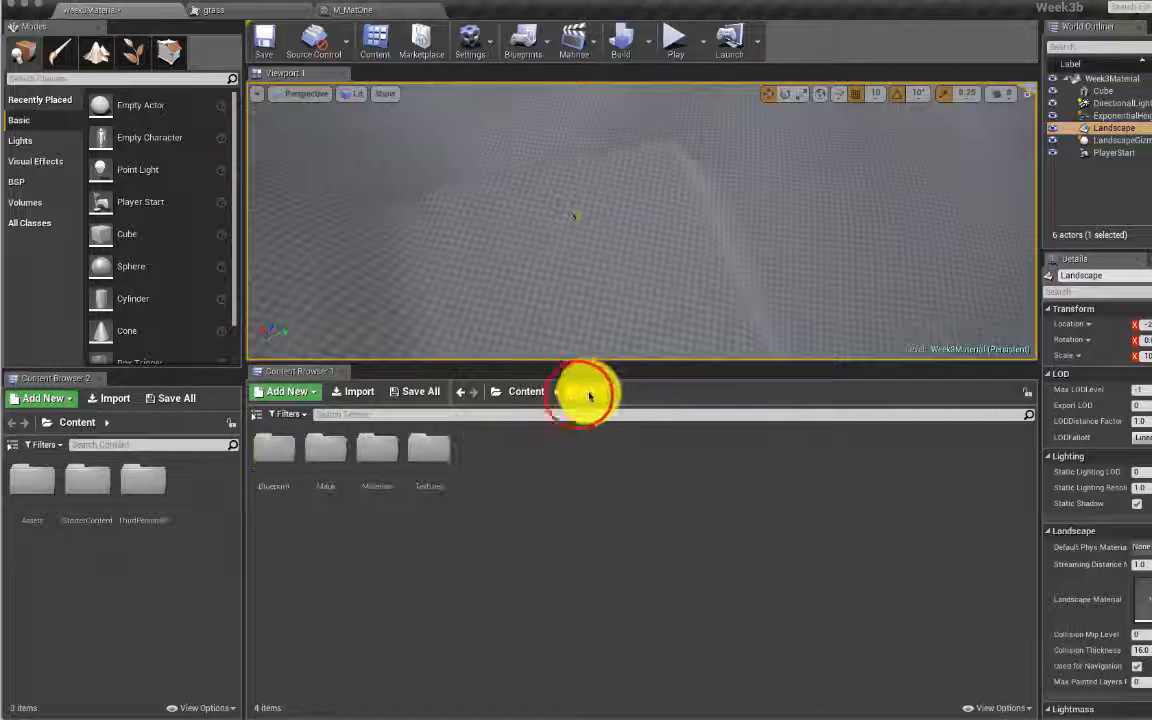
double_click(368, 455)
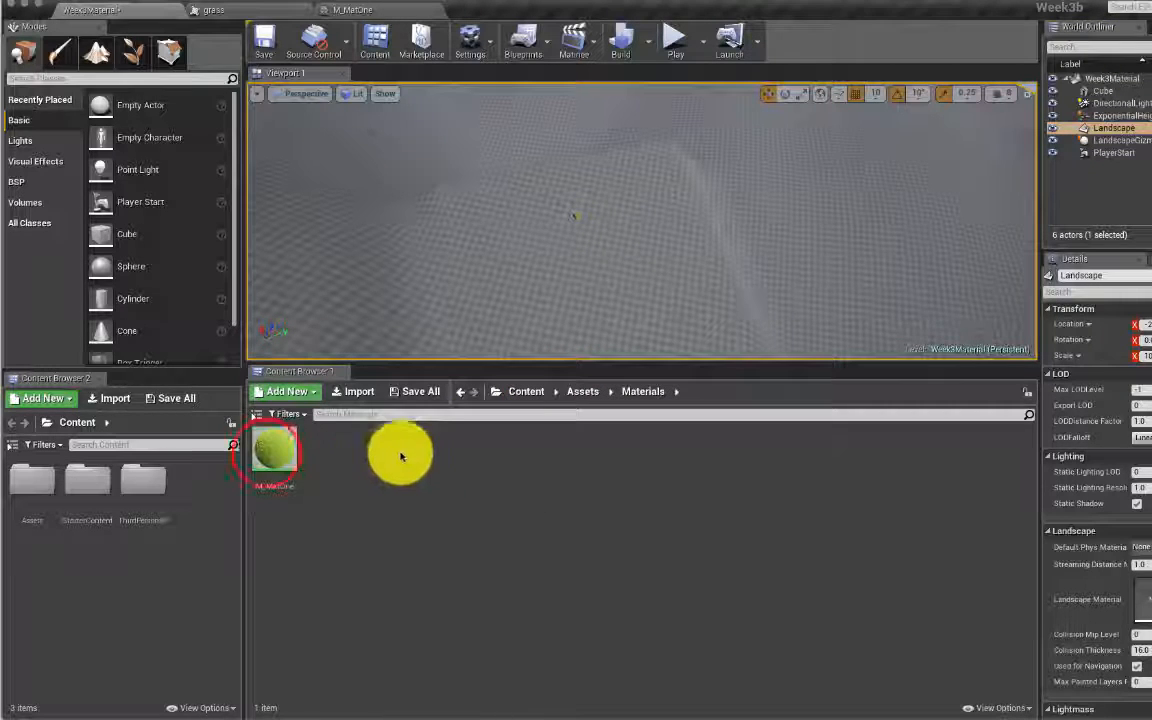
drag(268, 455, 1075, 598)
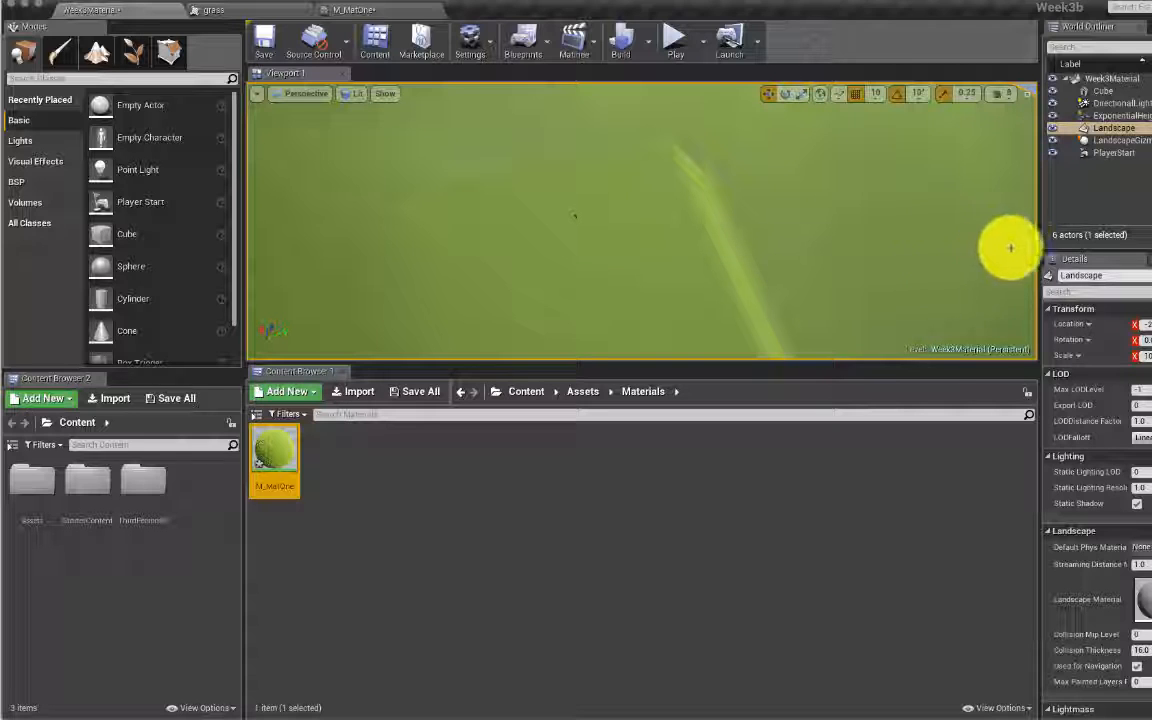
drag(1043, 206, 1044, 178)
right_drag(875, 197, 875, 120)
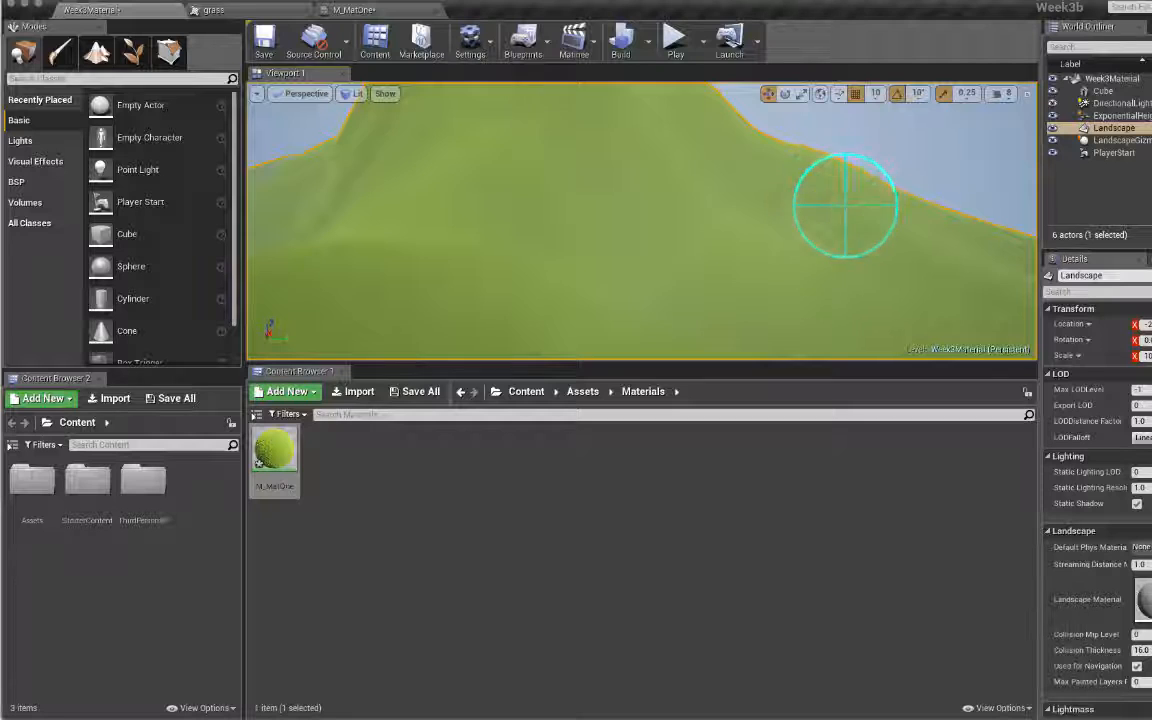
right_drag(843, 206, 1005, 206)
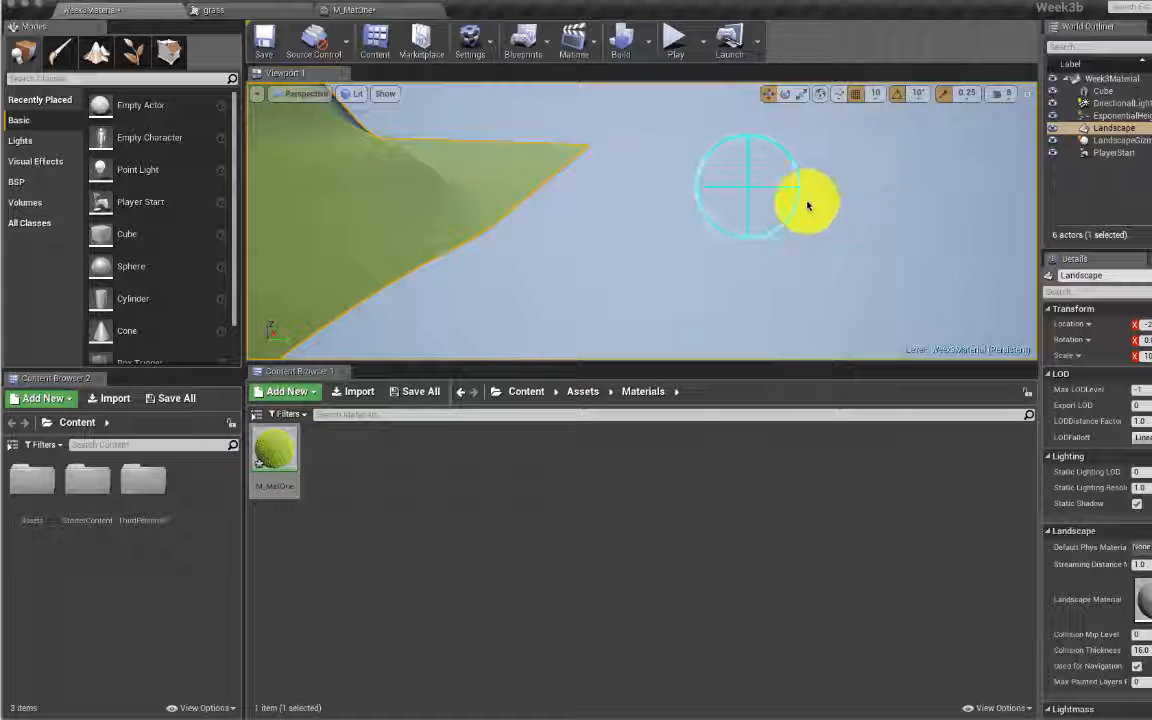
right_drag(665, 190, 689, 147)
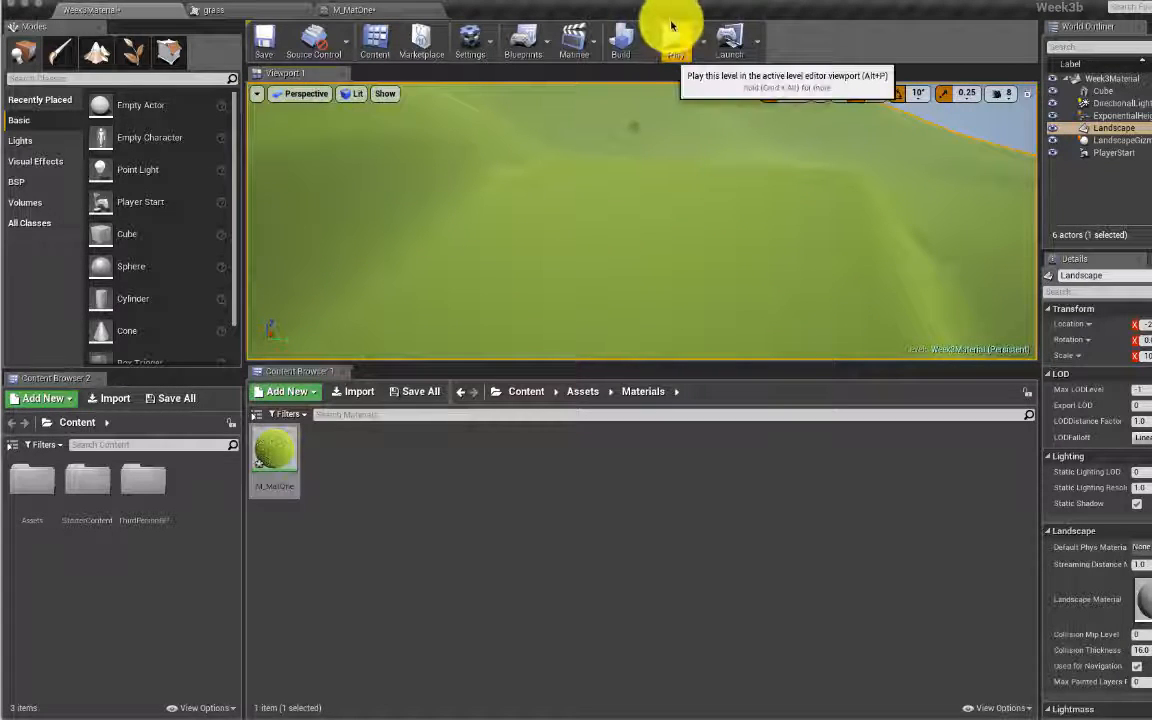
Step: Select the PlayerStart and frame it in the viewport, looking toward the horizon
click(1125, 116)
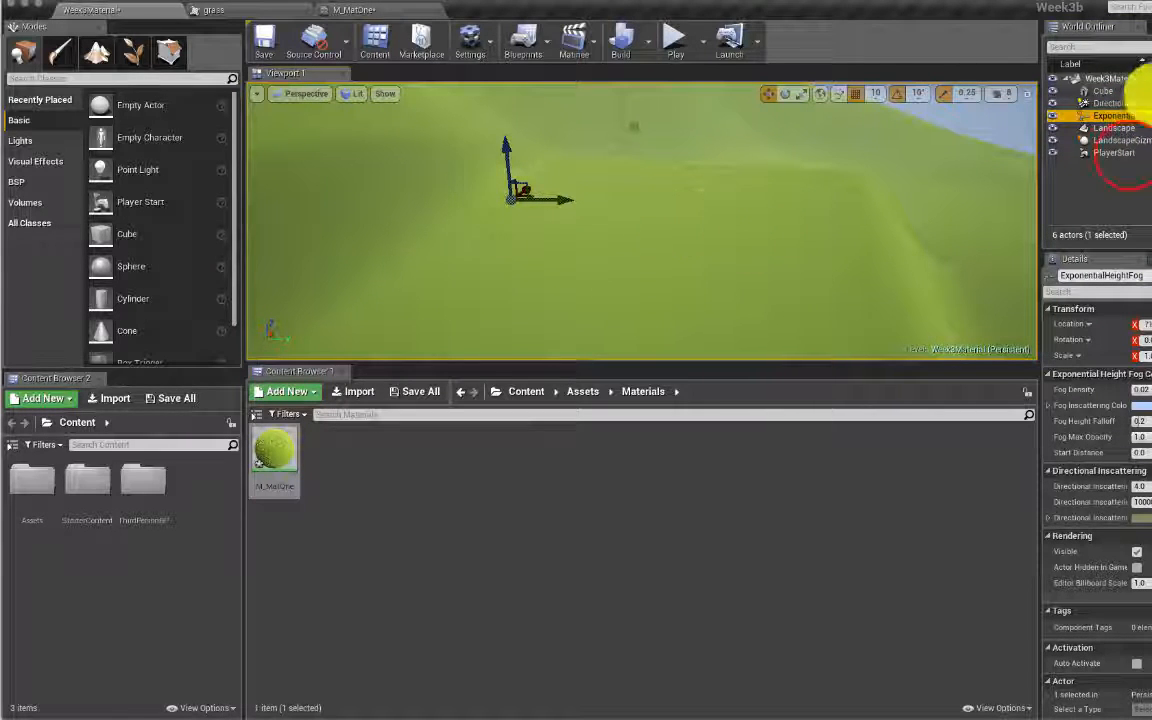
click(1127, 152)
double_click(1129, 155)
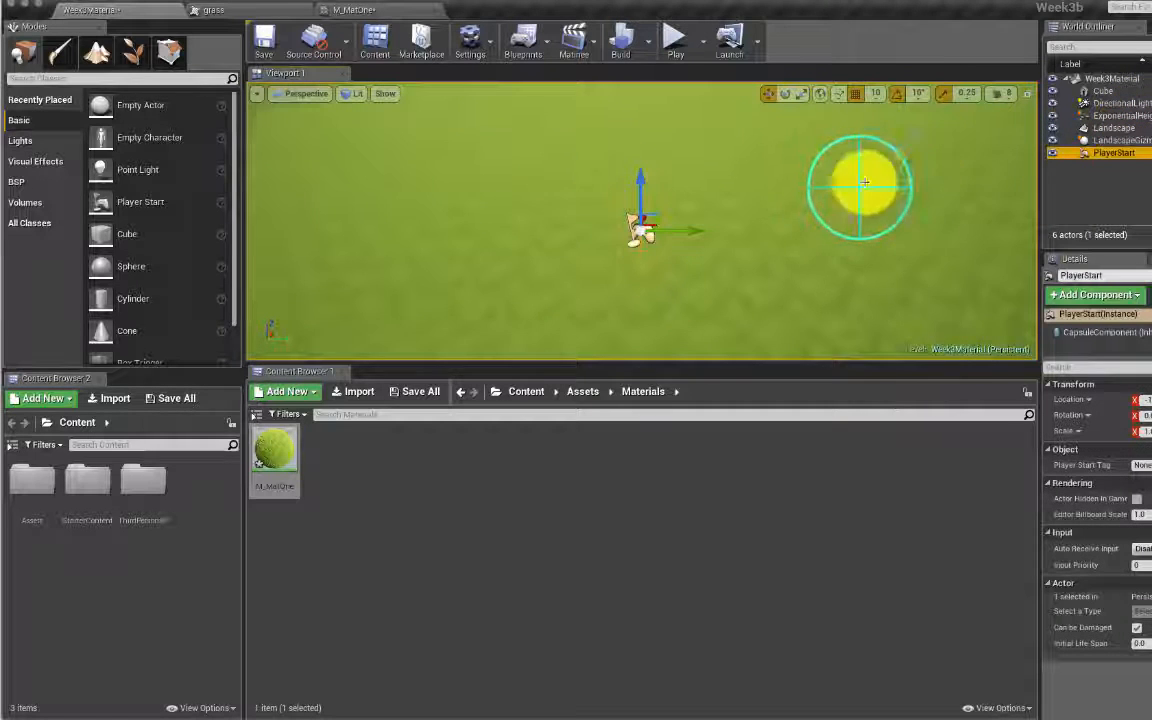
right_drag(864, 186, 975, 120)
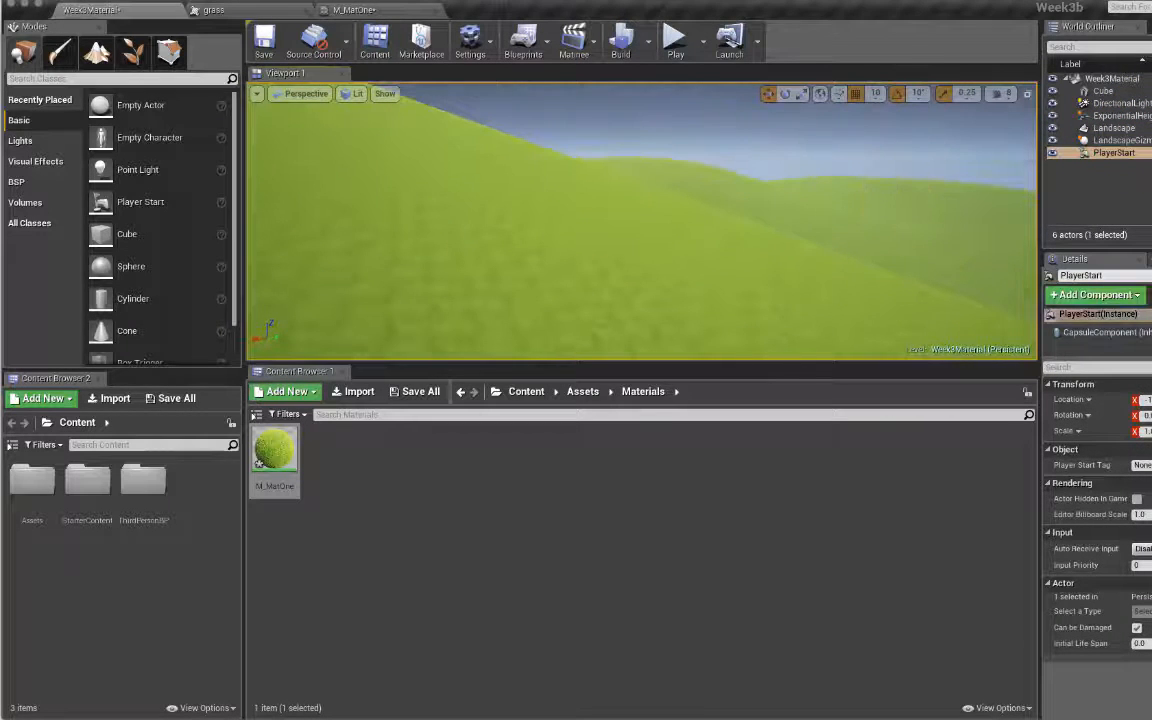
Step: Set the height fog's Fog Density to 0.75 and push its start distance to about 3463
click(1124, 117)
click(1143, 391)
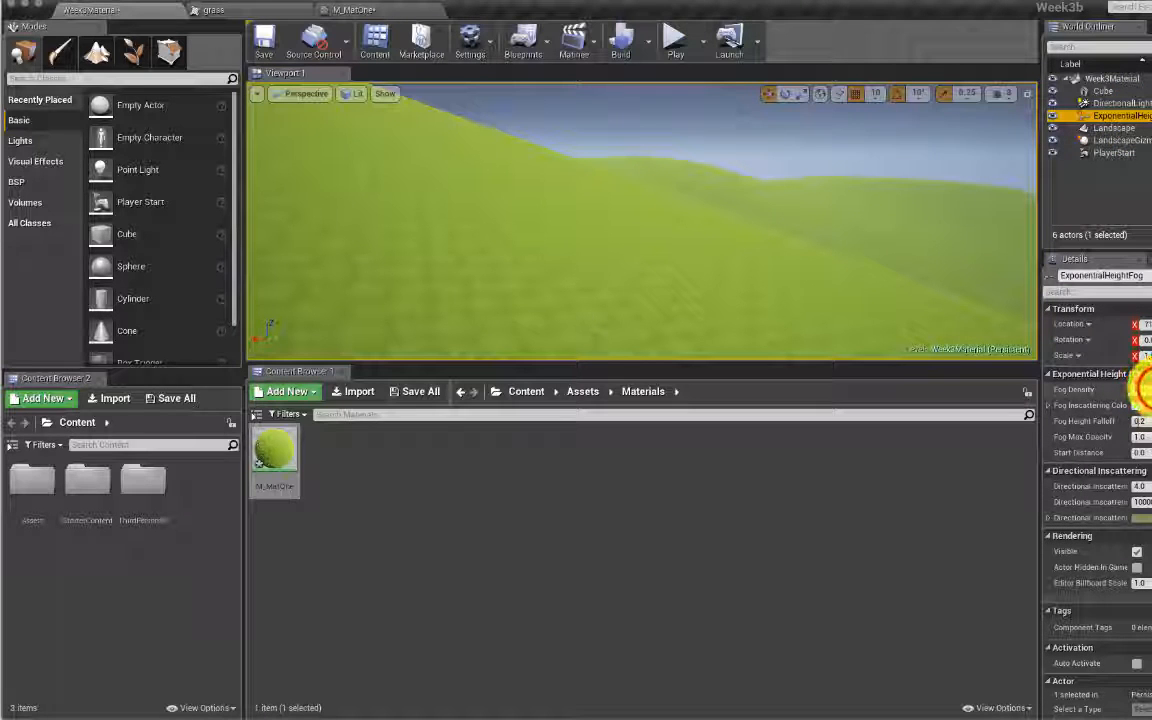
drag(1141, 390, 1151, 390)
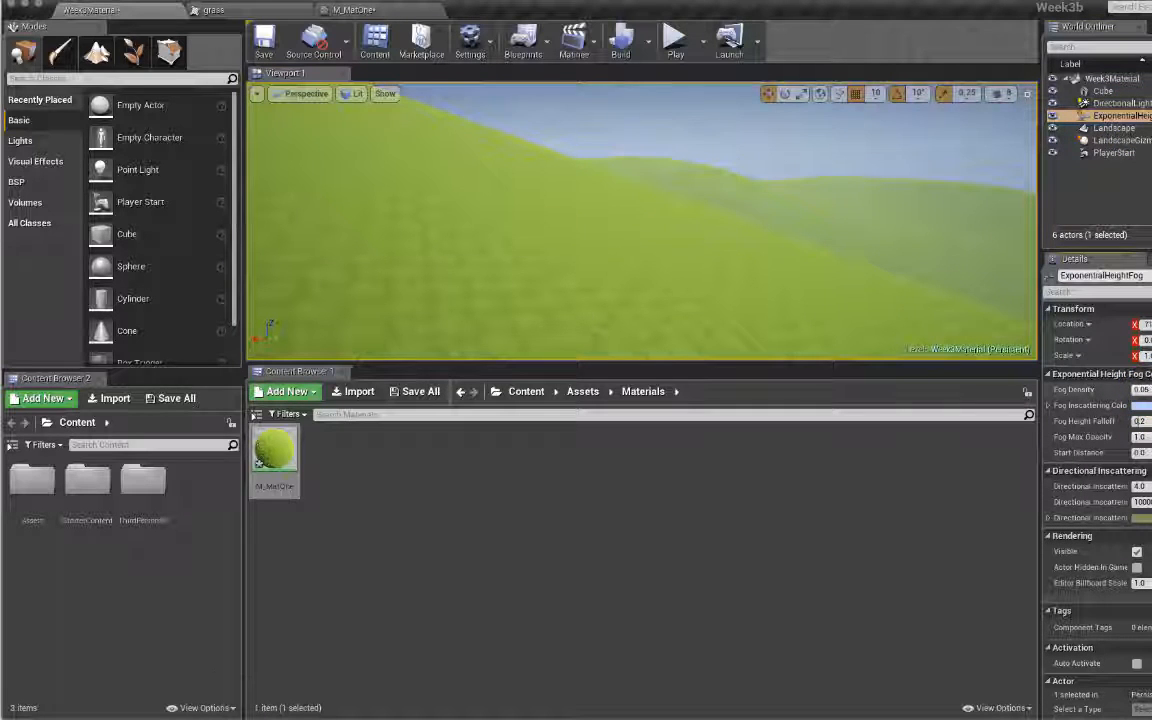
click(1145, 390)
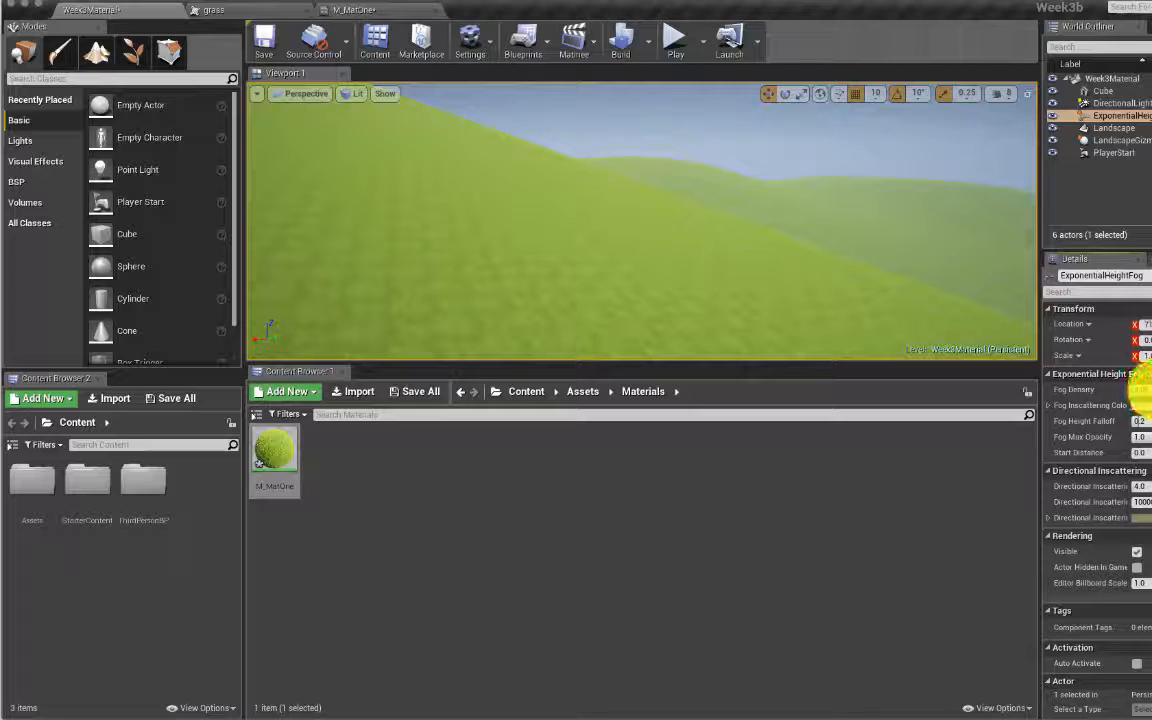
text(1)
key(Tab)
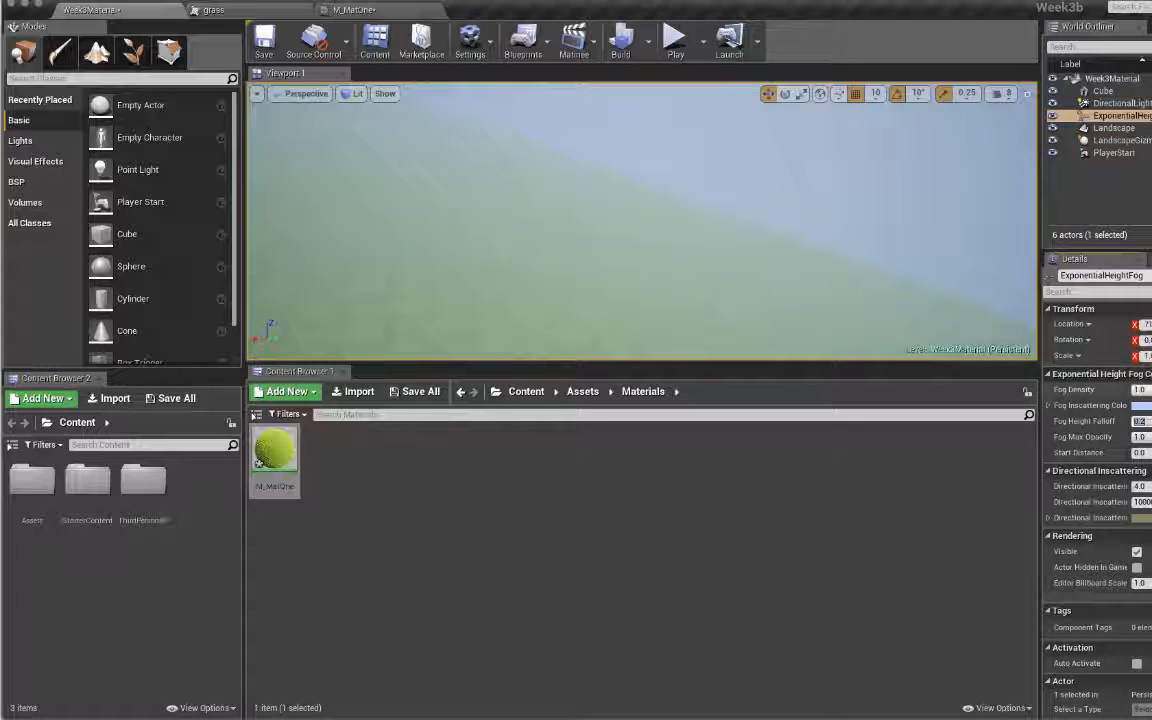
click(1150, 393)
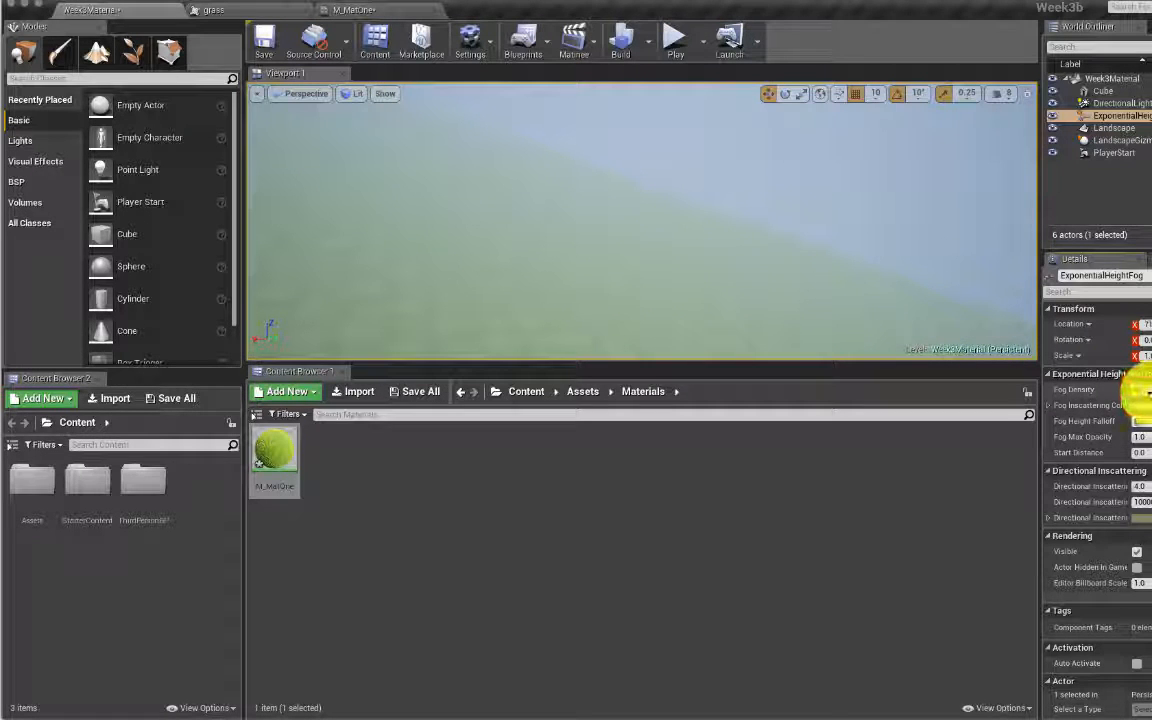
click(1149, 393)
text(0.75)
key(Tab)
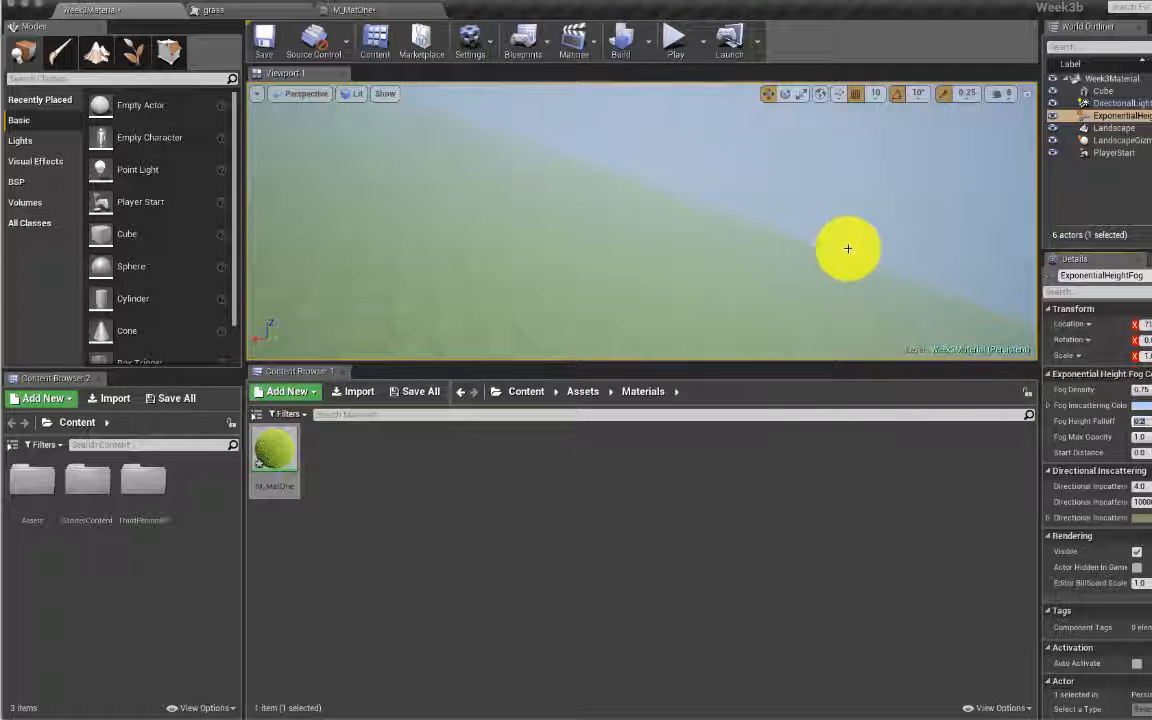
drag(1141, 454, 1151, 454)
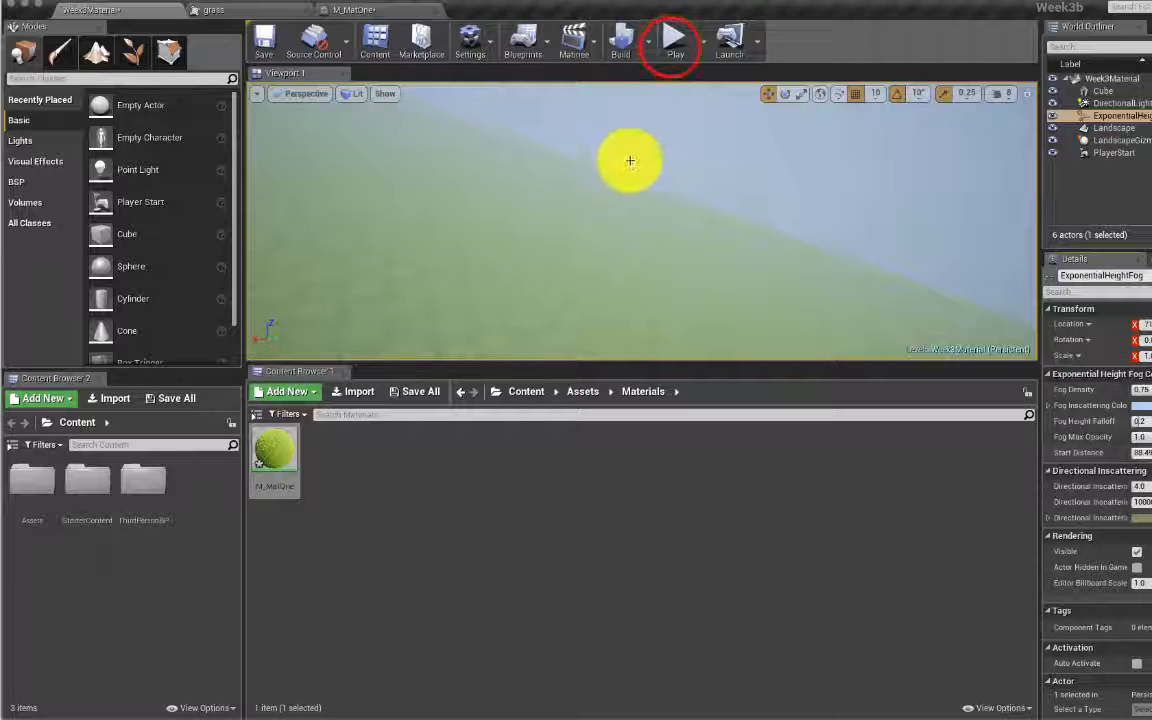
Step: Play the level, run the character around the foggy grass, then stop with Esc
click(674, 42)
click(760, 214)
key(w)
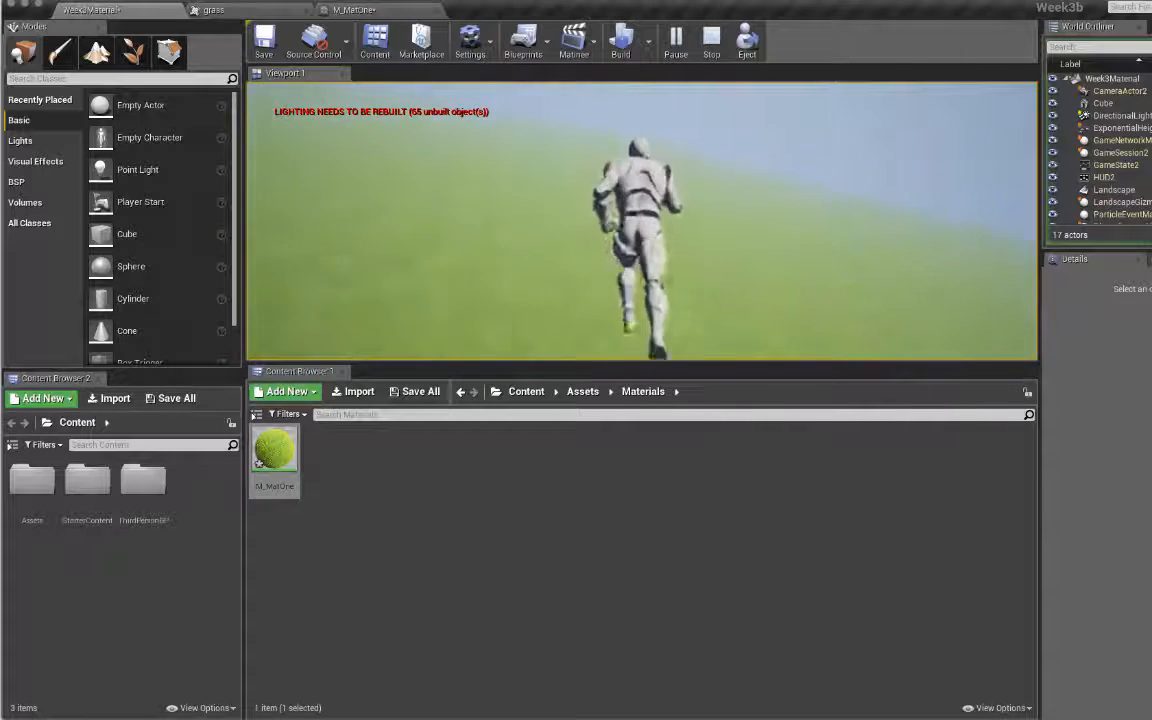
key(shift+F1)
click(763, 220)
key(s)
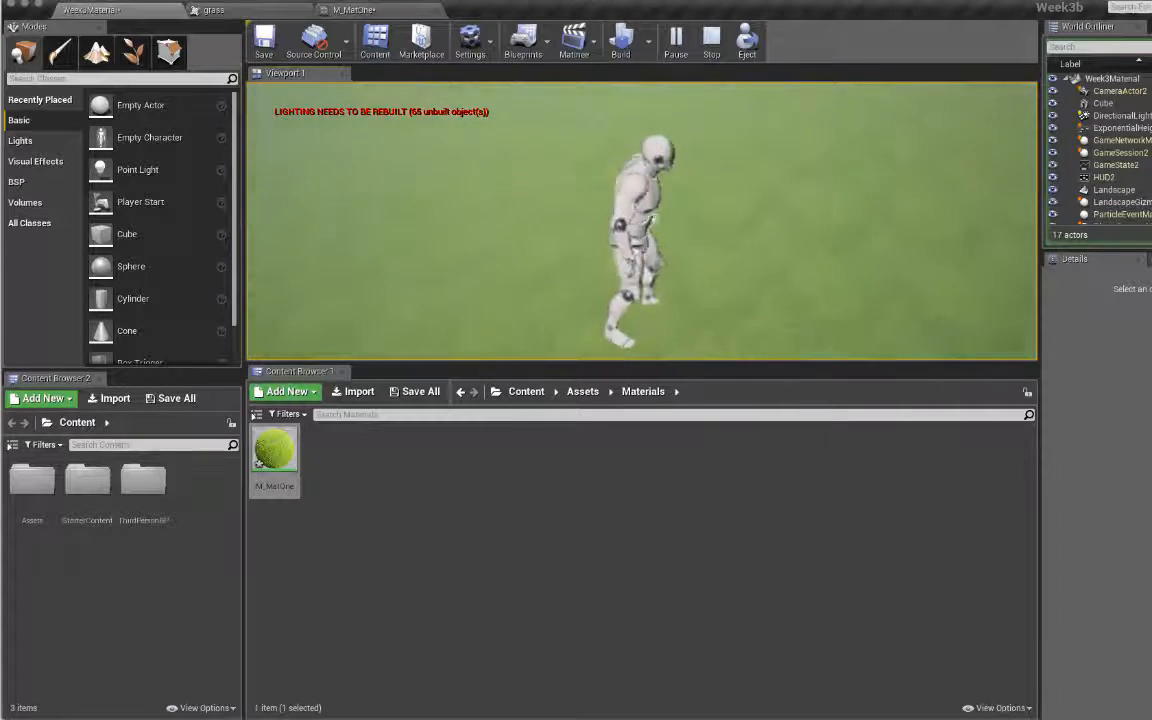
key(Escape)
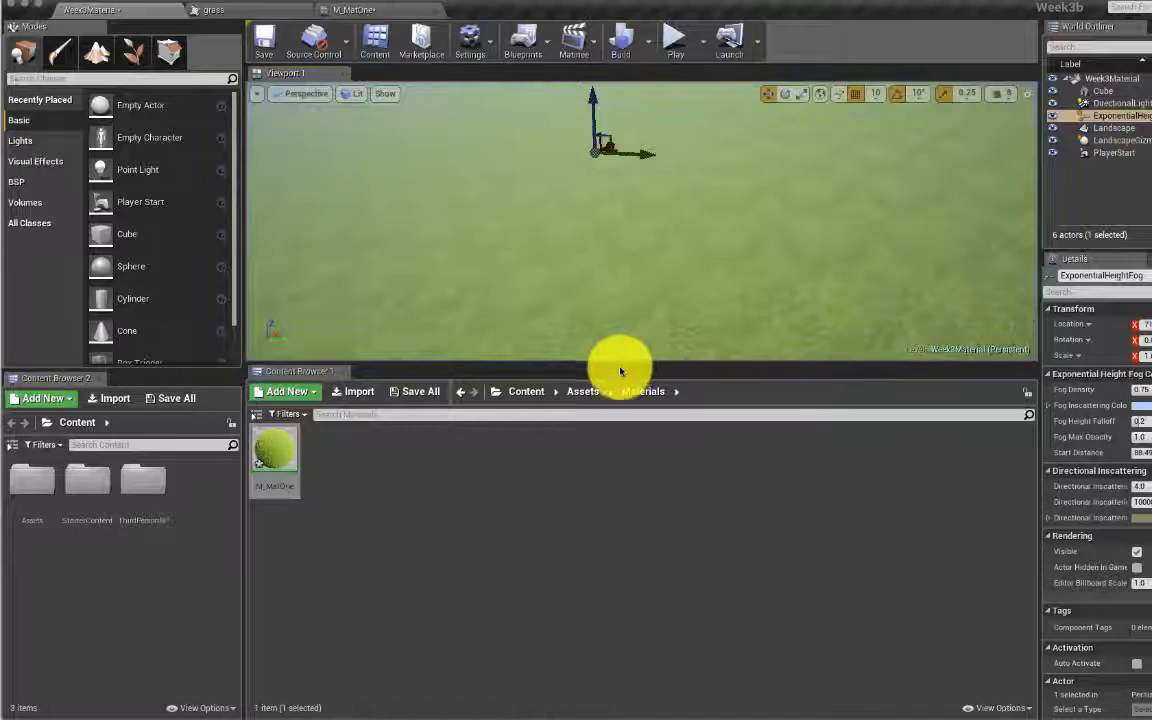
Step: Enlarge the viewport by shrinking the Content Browser, and frame the Cube
click(512, 361)
drag(512, 361, 489, 535)
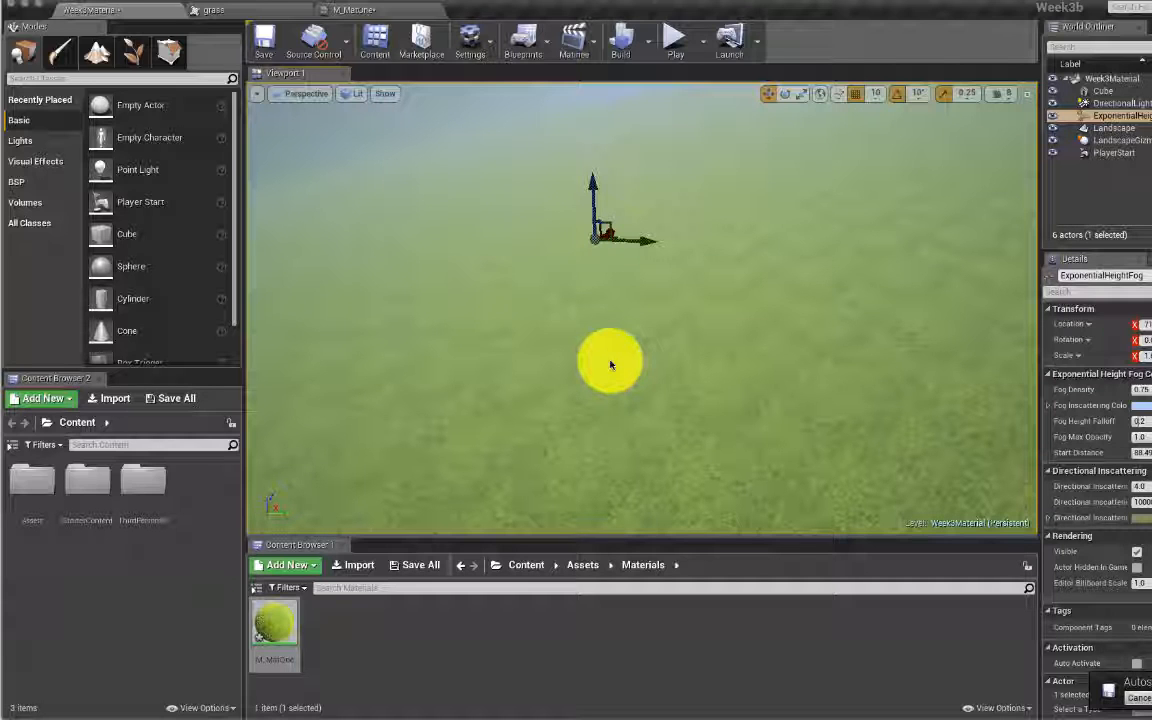
click(1112, 89)
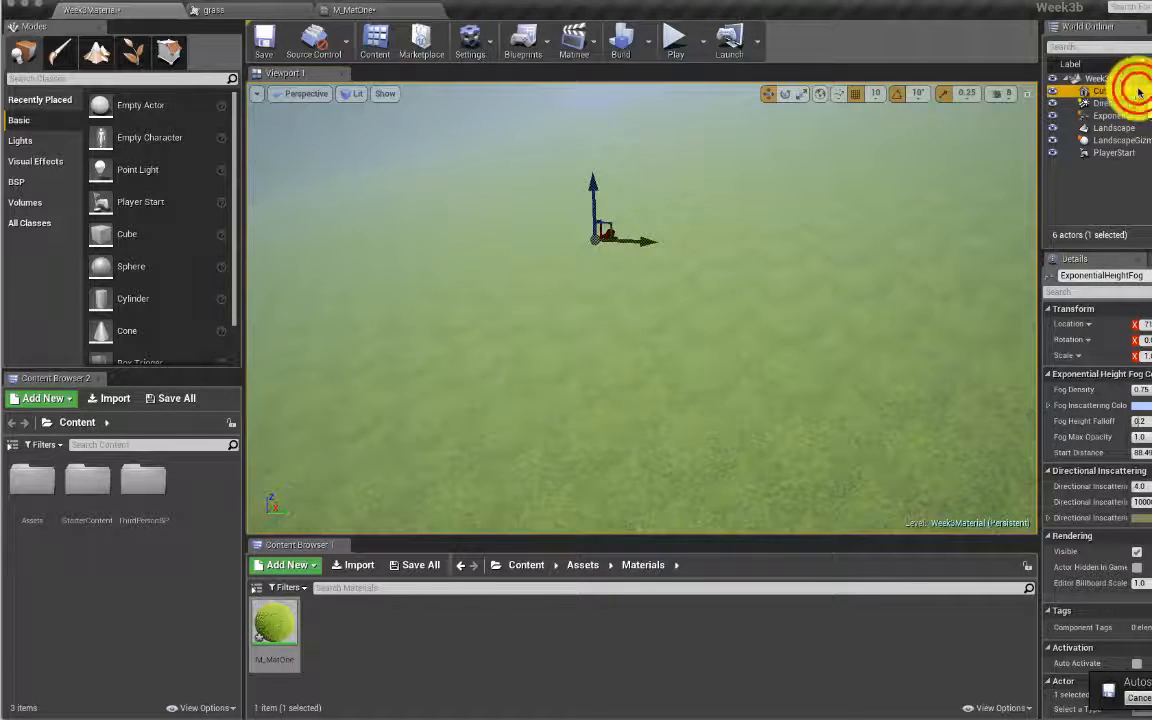
double_click(1138, 92)
Step: Set camera speed to 4 and fly the camera up close to the grass-textured cube
right_drag(689, 275, 840, 260)
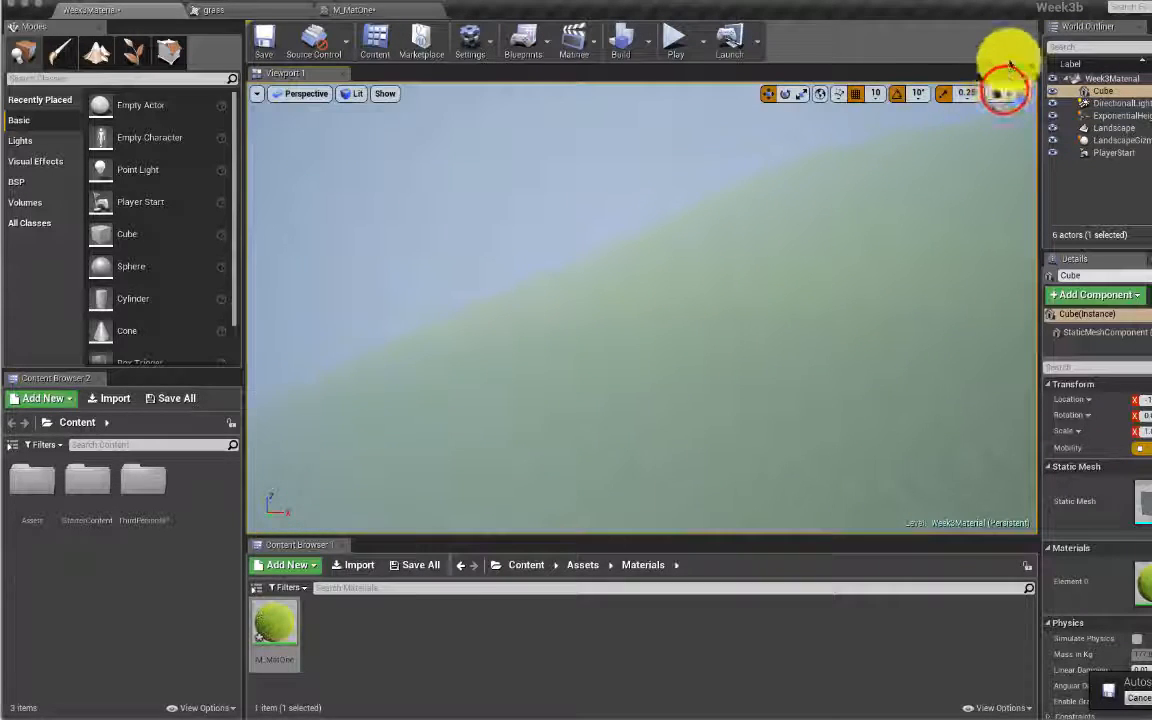
click(999, 93)
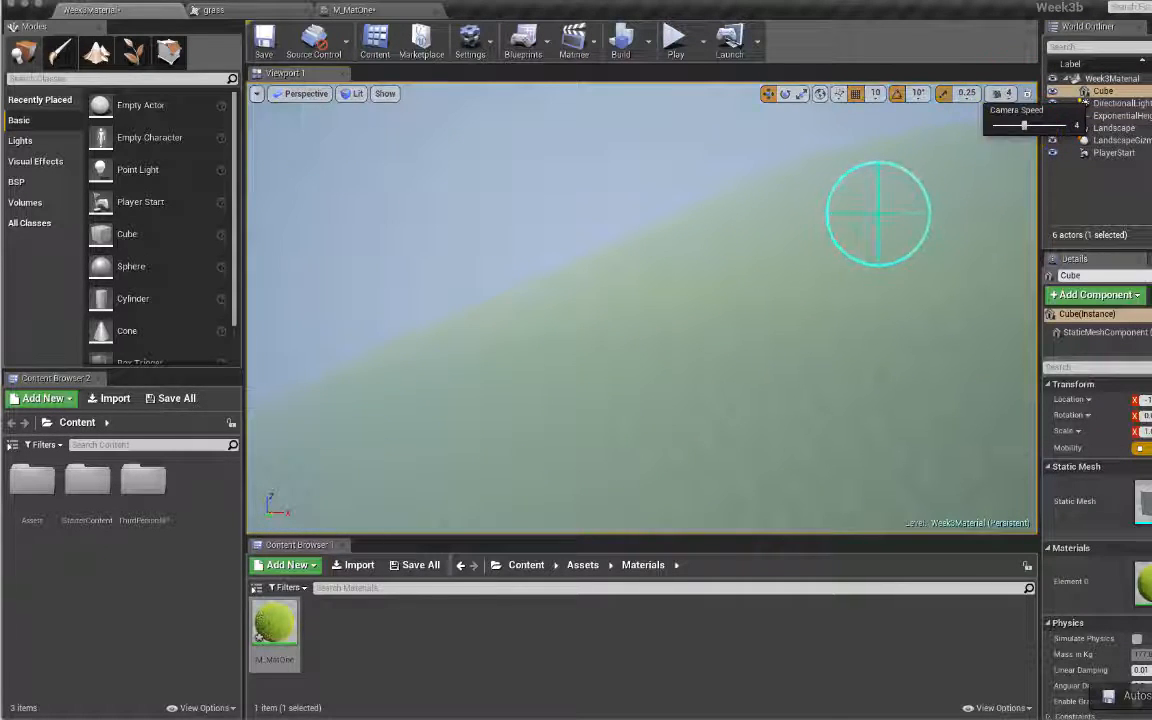
mouse_move(878, 213)
right_down()
mouse_move(460, 225)
mouse_move(880, 218)
right_up()
key(w)
key(w)
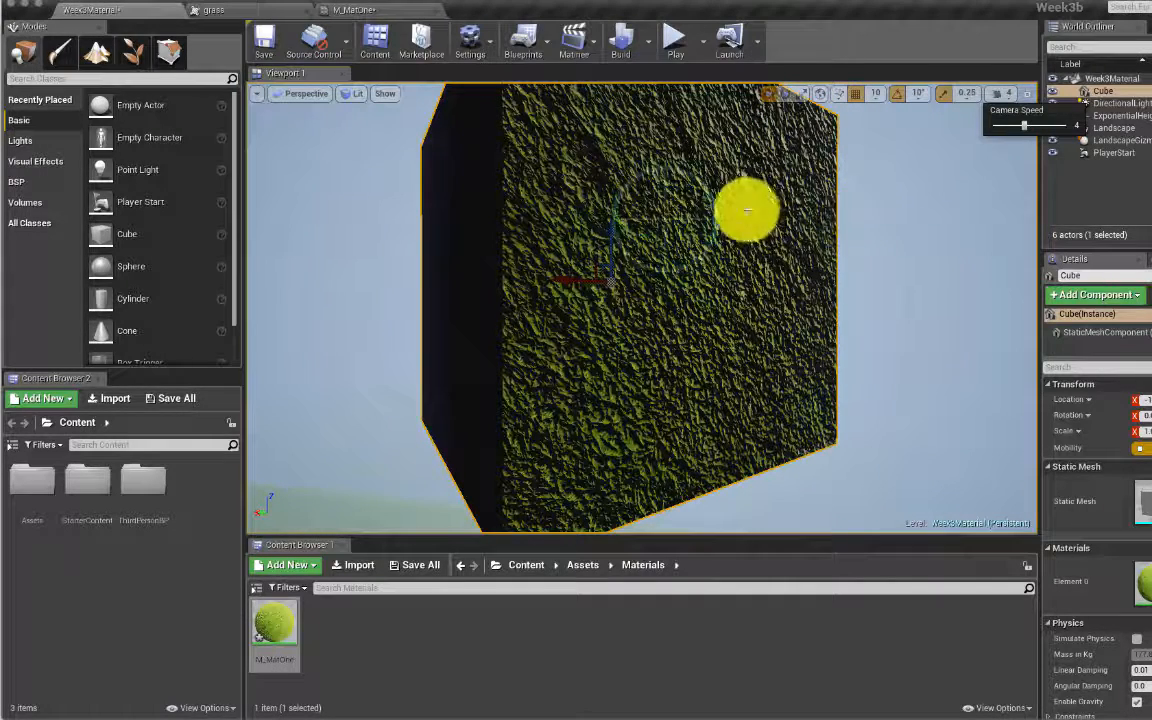
mouse_move(689, 206)
right_down()
mouse_move(675, 207)
mouse_move(690, 208)
right_up()
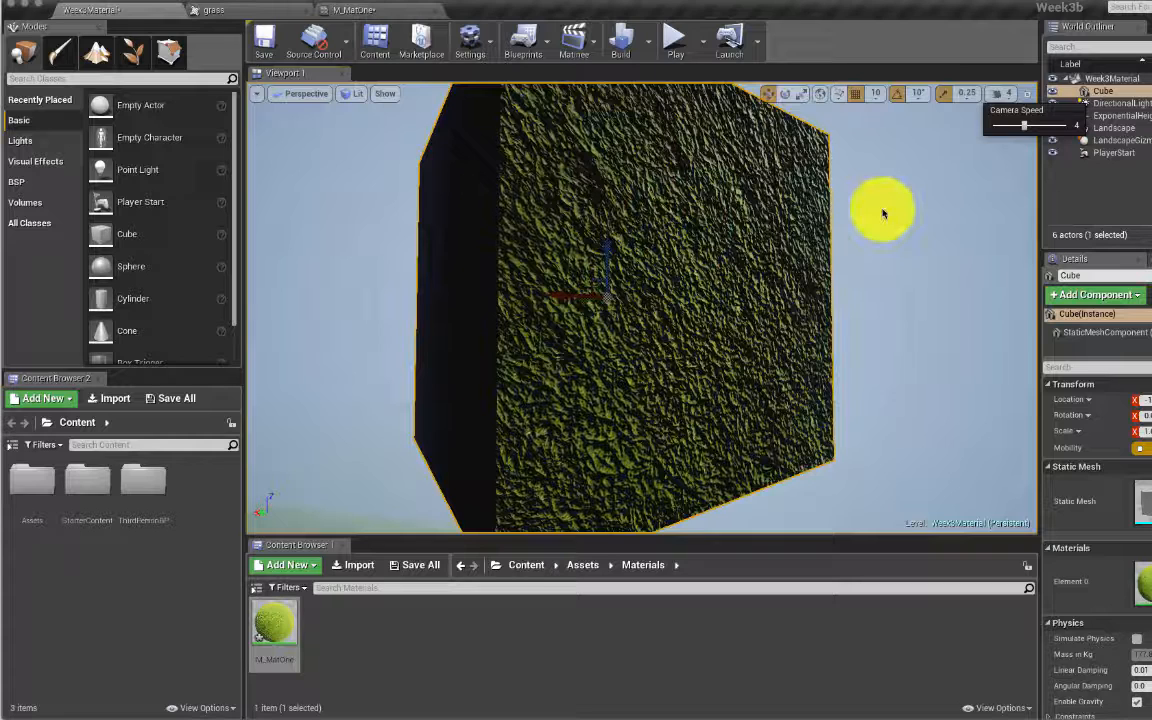
click(587, 565)
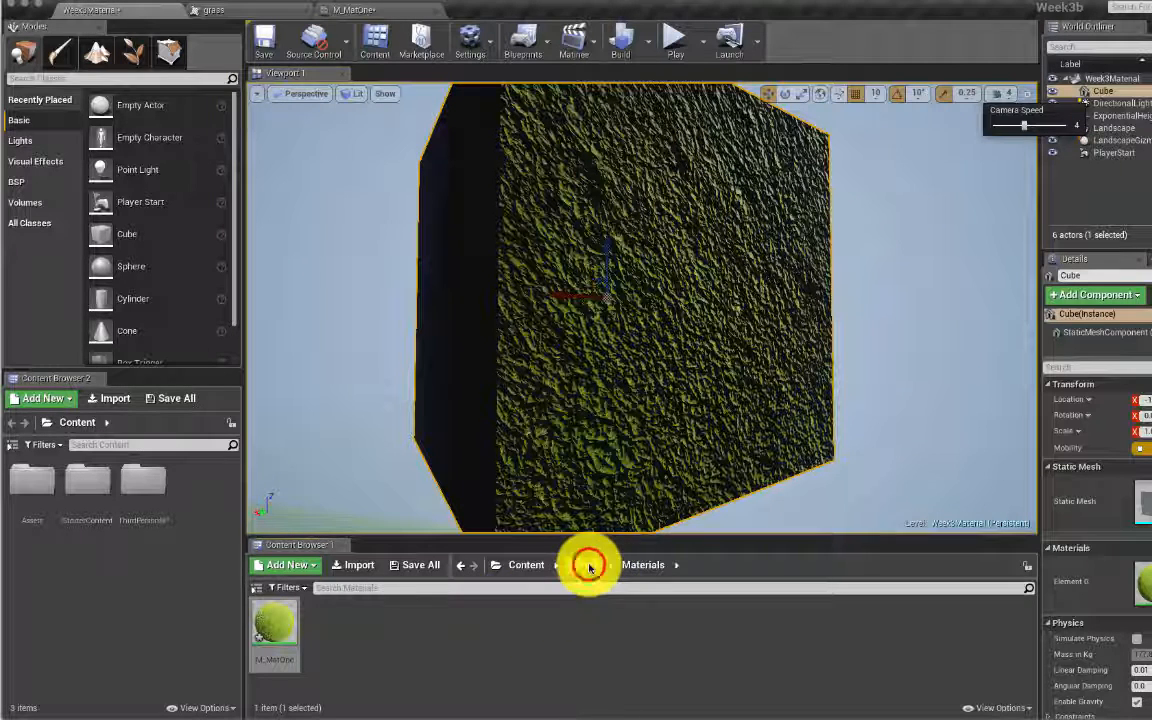
Step: Create a Meshes folder inside Assets, then switch to the browser's address bar
click(584, 566)
right_click(489, 627)
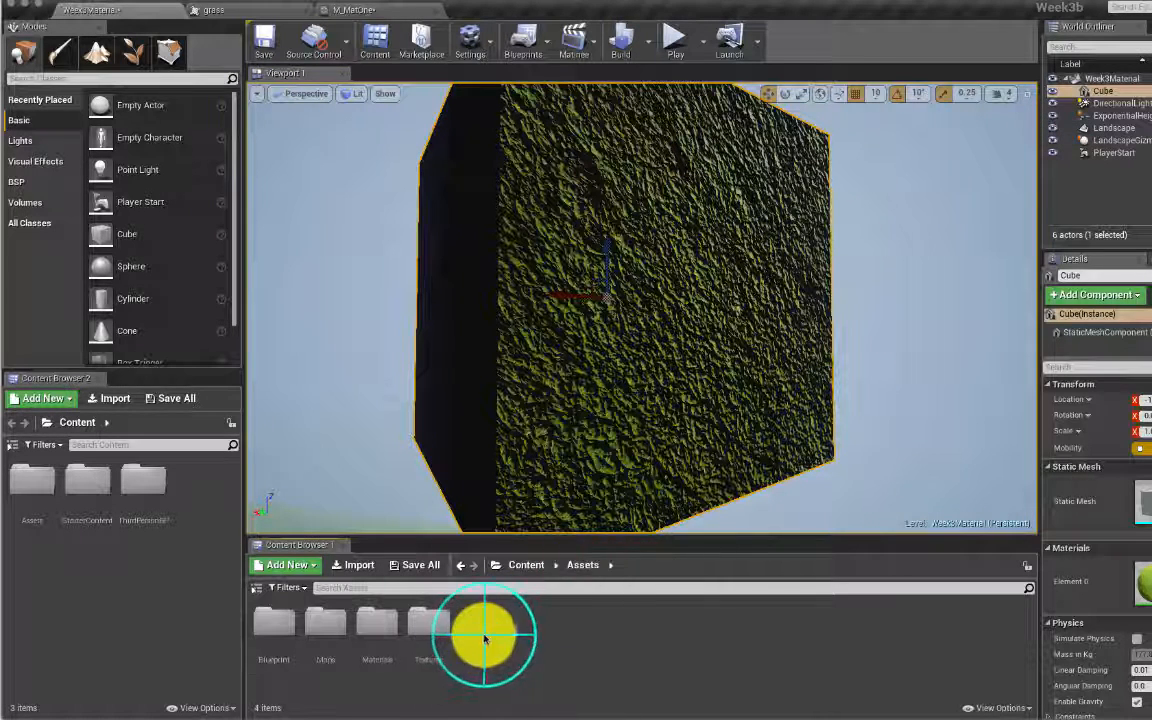
click(561, 300)
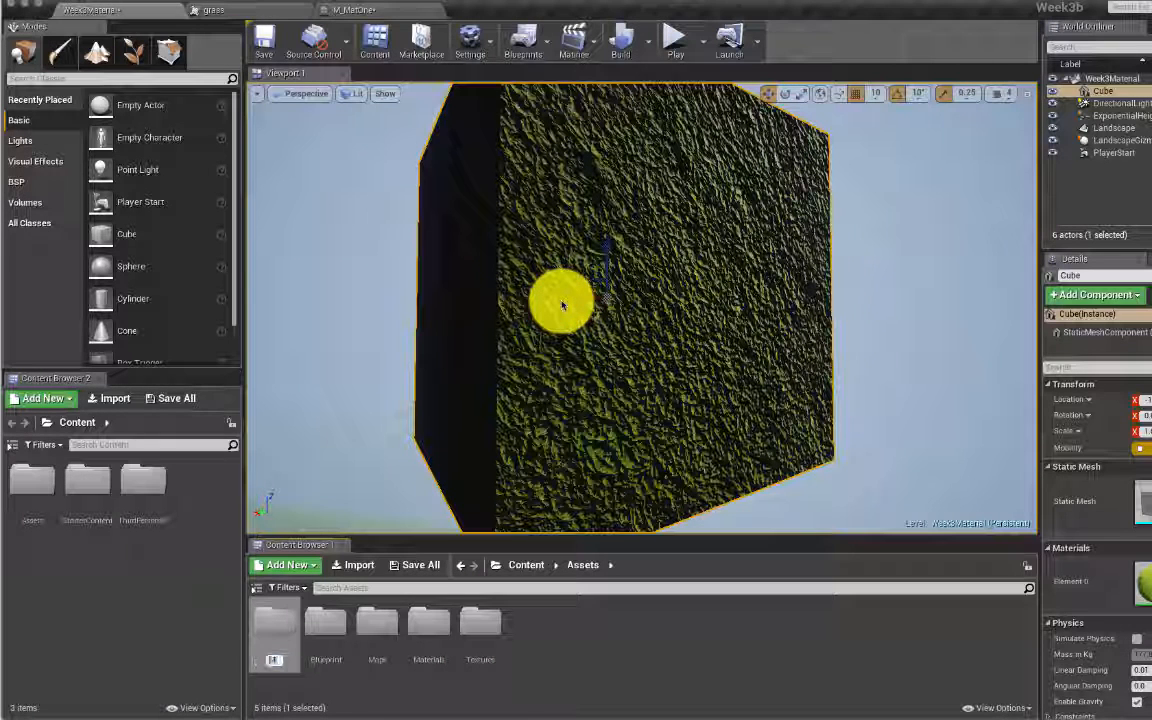
text(Meshes)
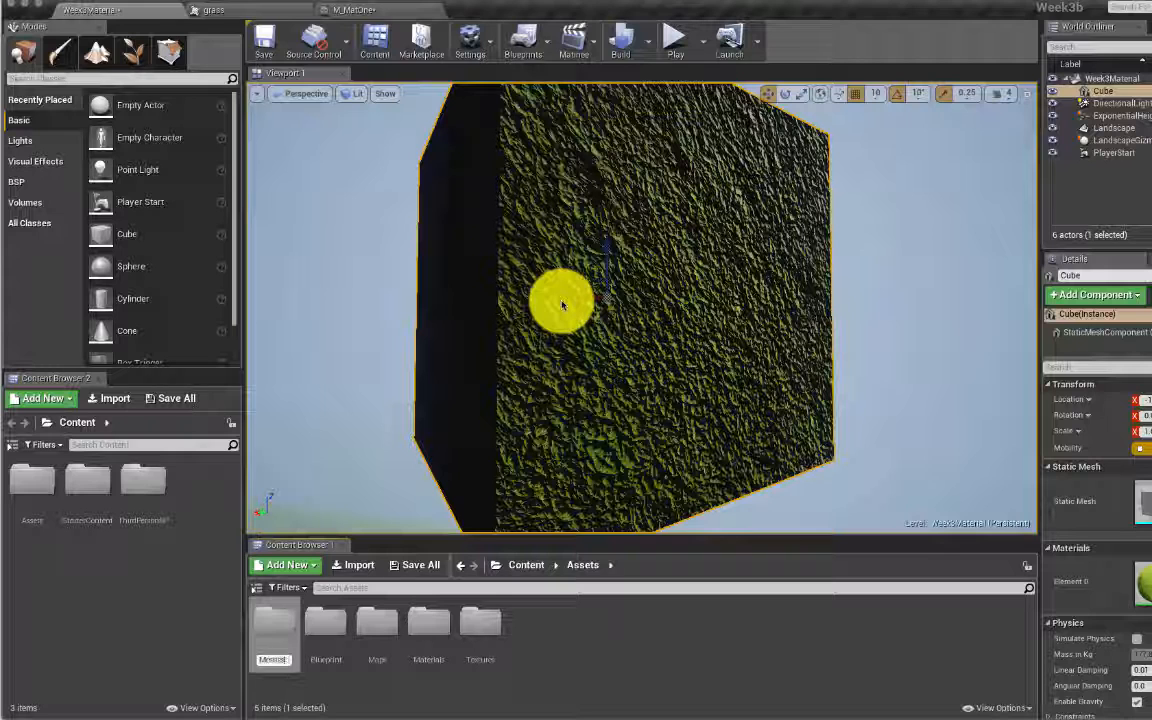
click(562, 305)
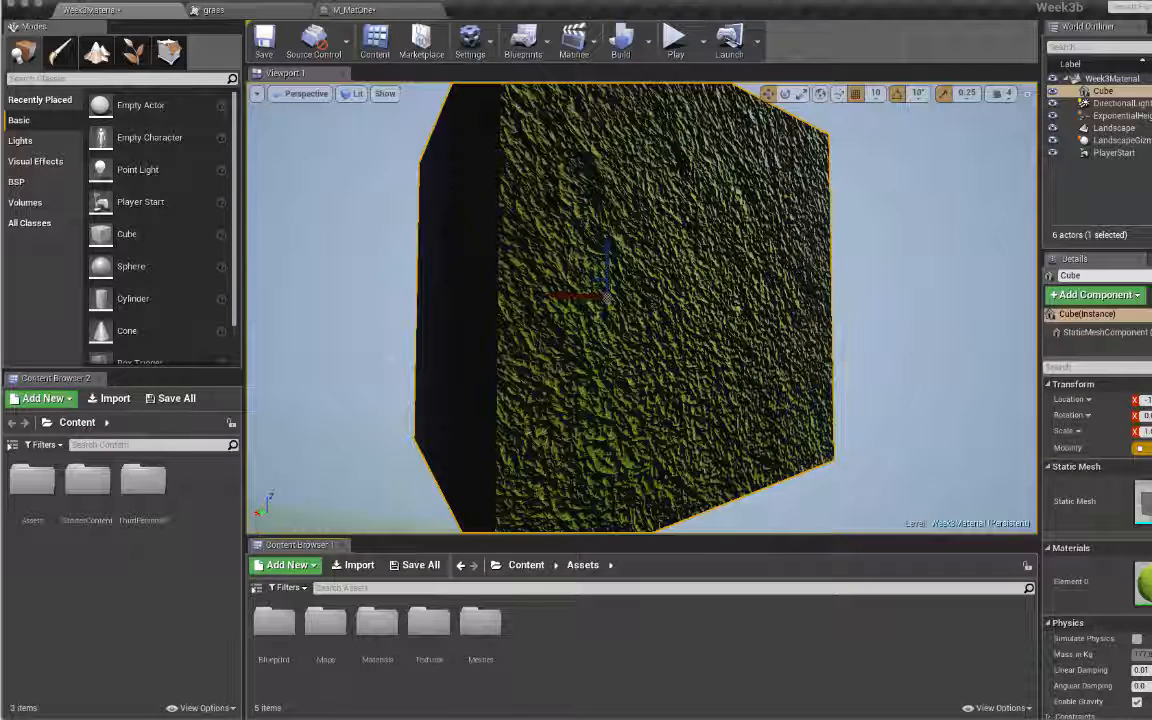
key(super+Tab)
click(543, 32)
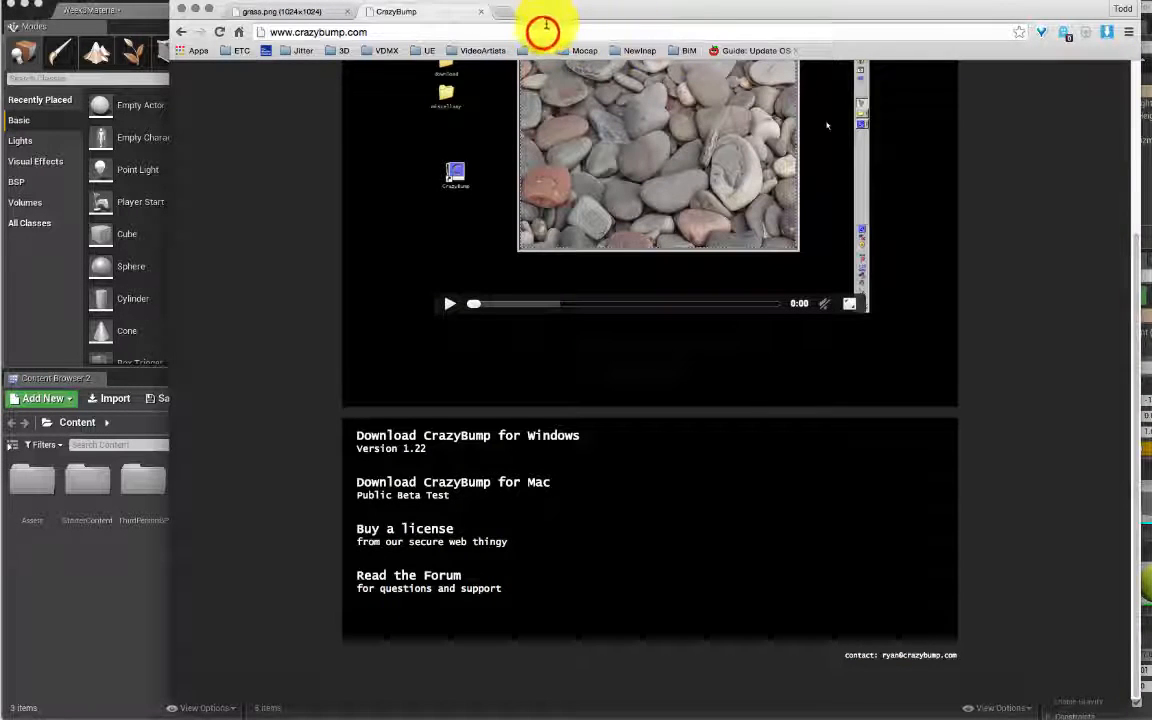
Step: Search Google for 'thefree3dmodels' and open the tf3dm.com site
text(thefre)
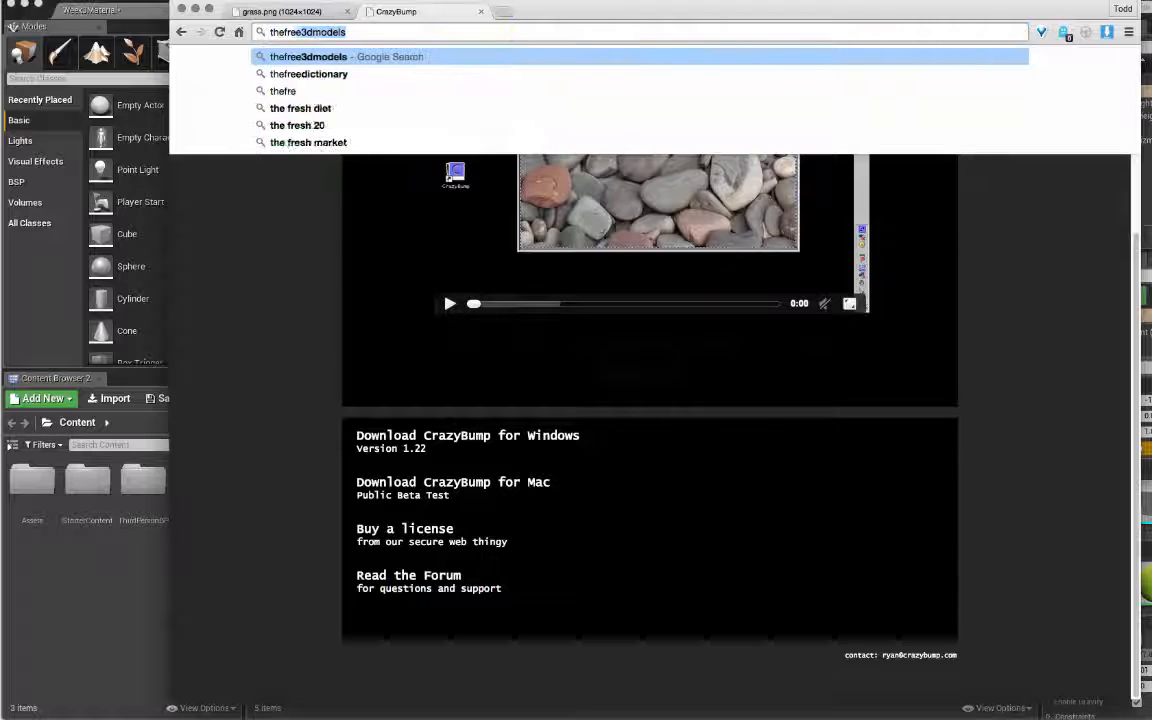
text(e3dmodels)
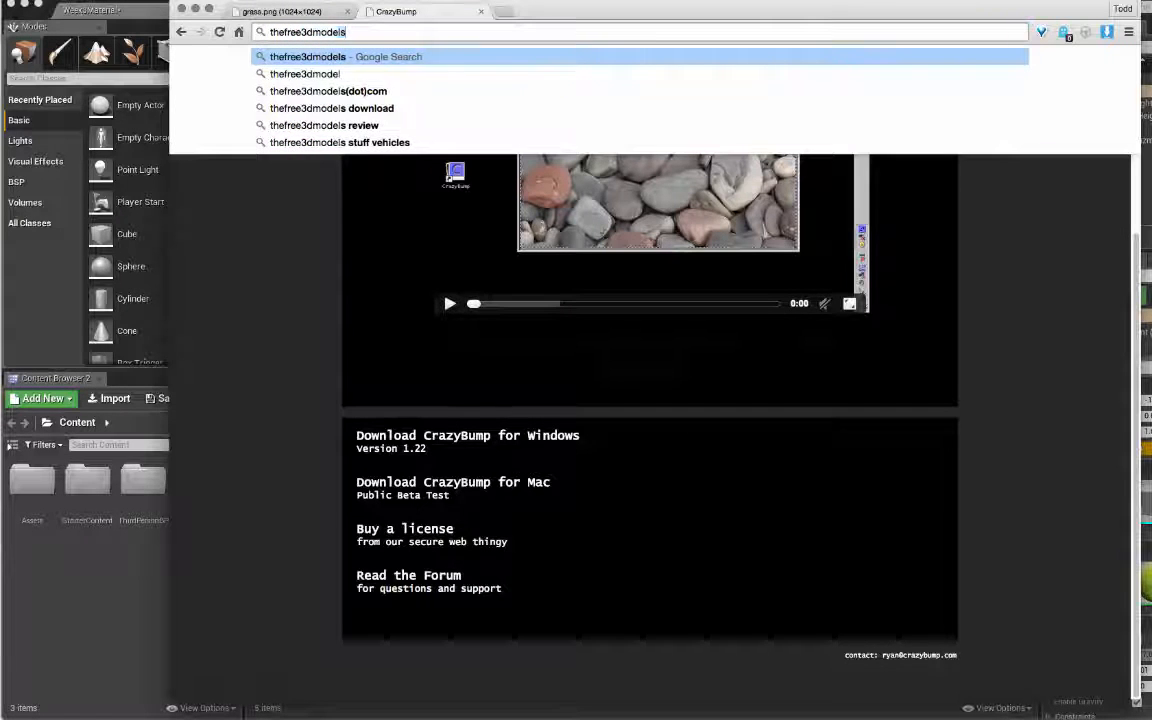
key(Return)
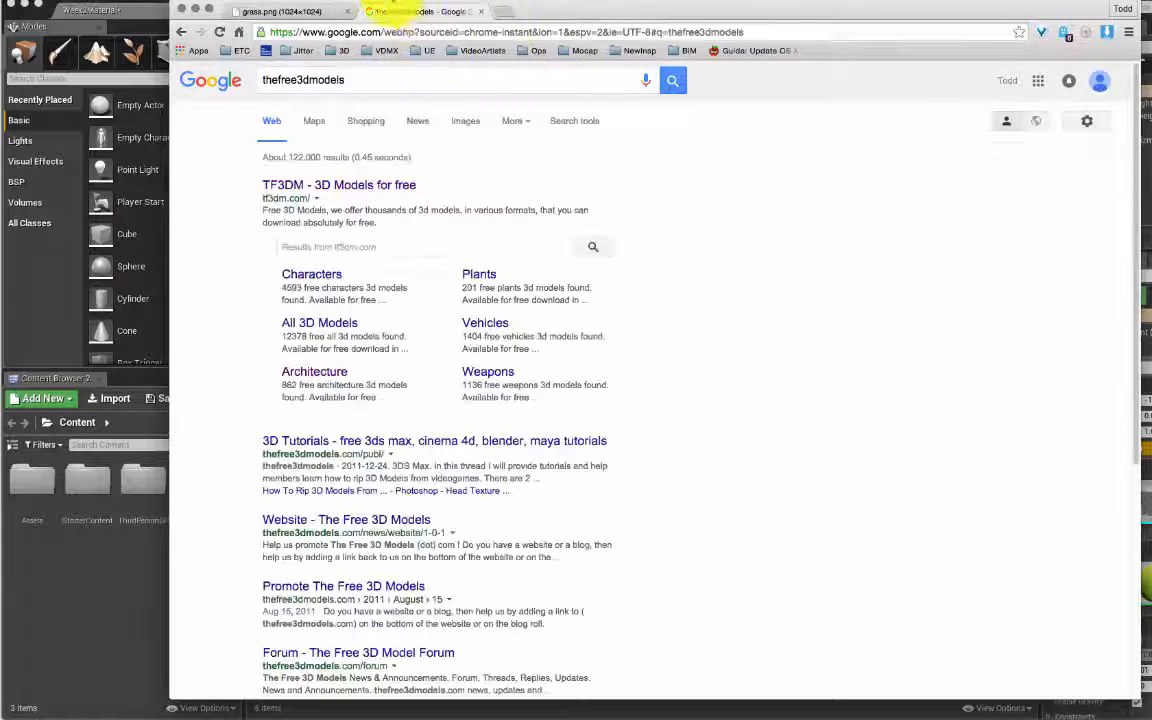
click(366, 185)
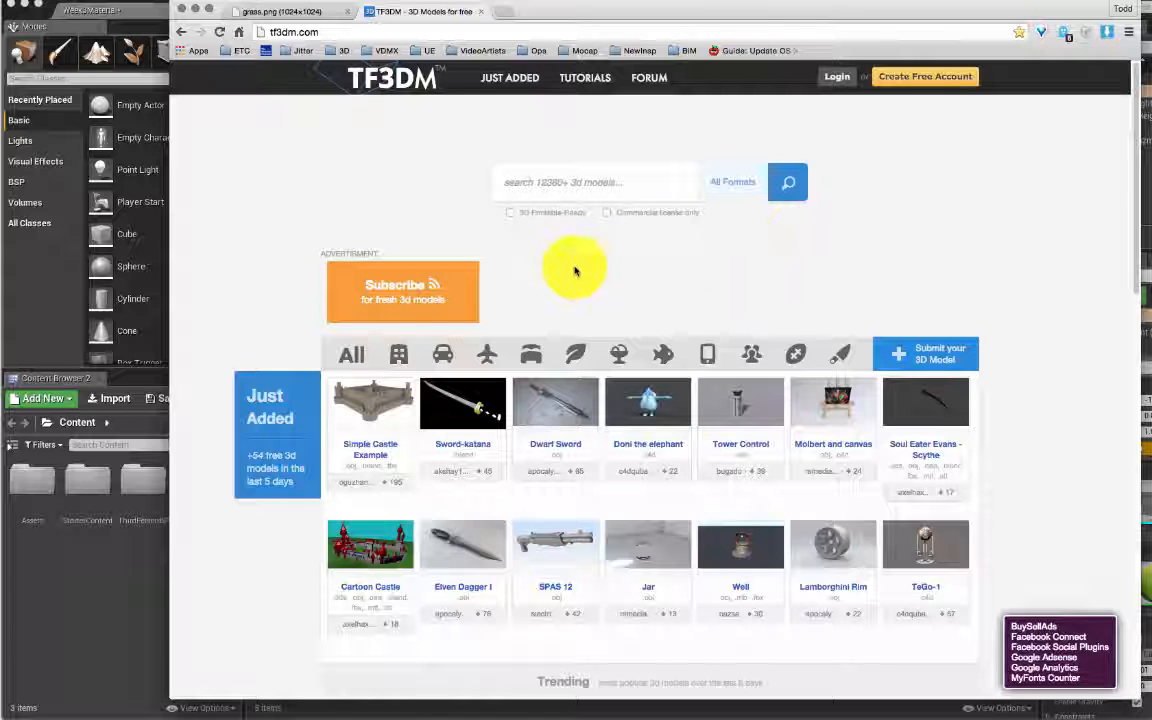
click(586, 187)
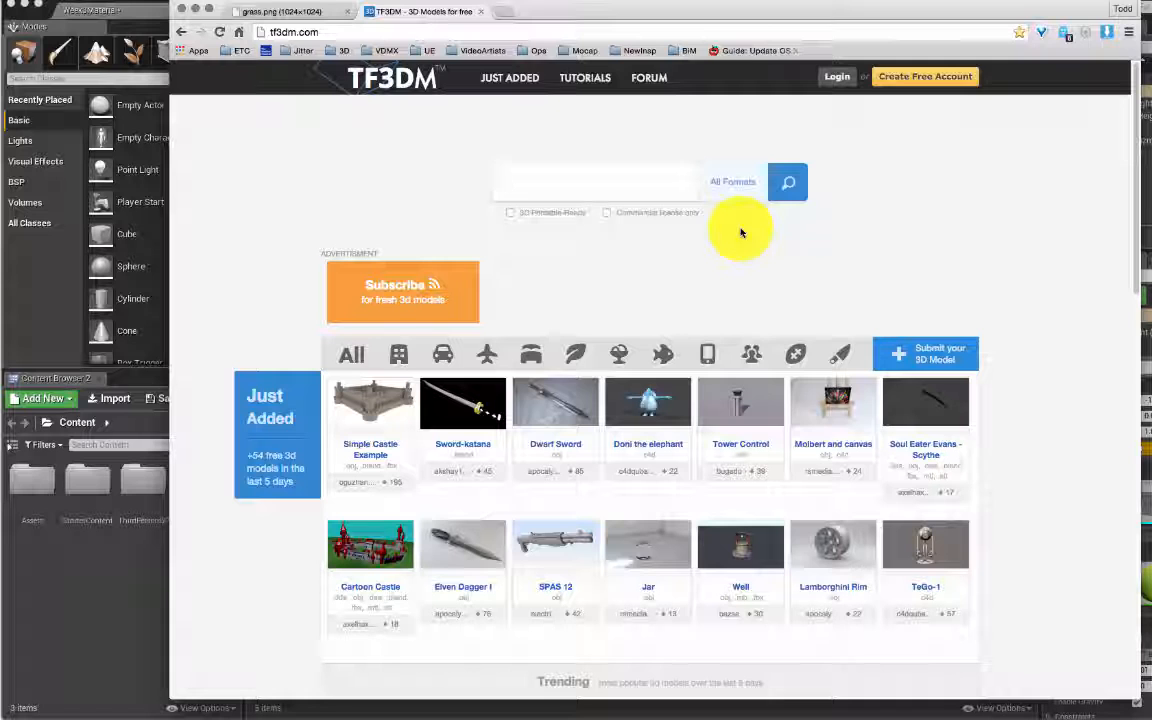
Step: Show Architecture models filtered to .fbx and open the Old Farm House page
scroll(690, 321, down, 1)
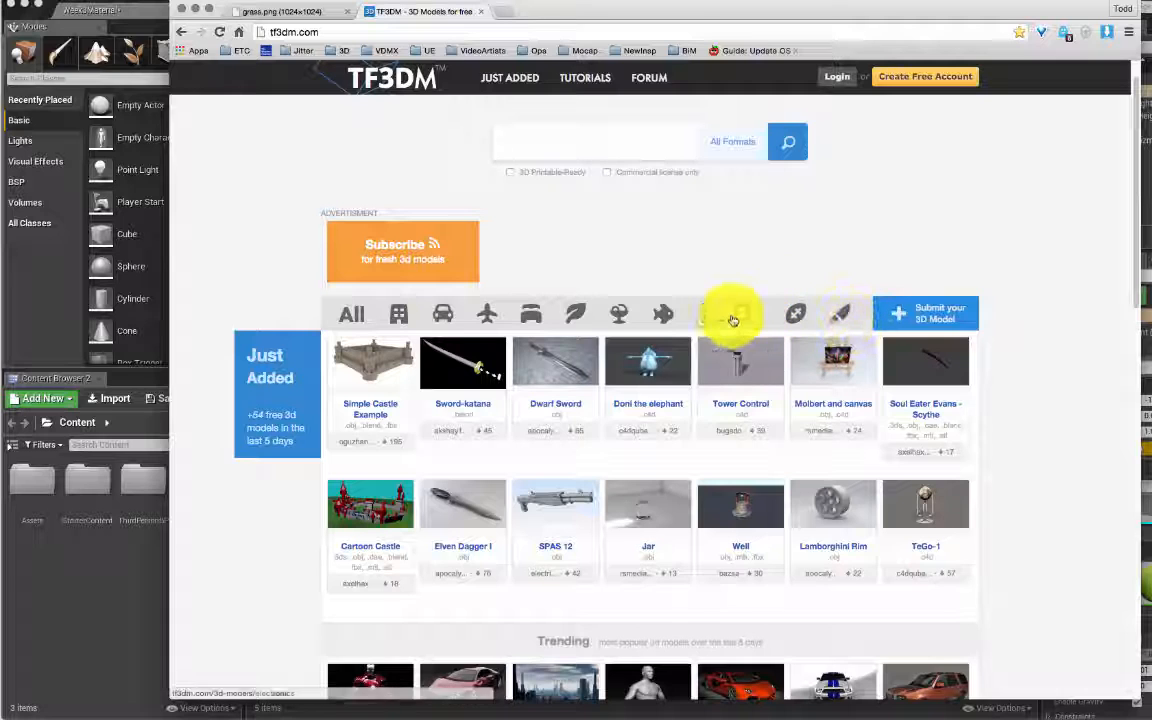
click(400, 316)
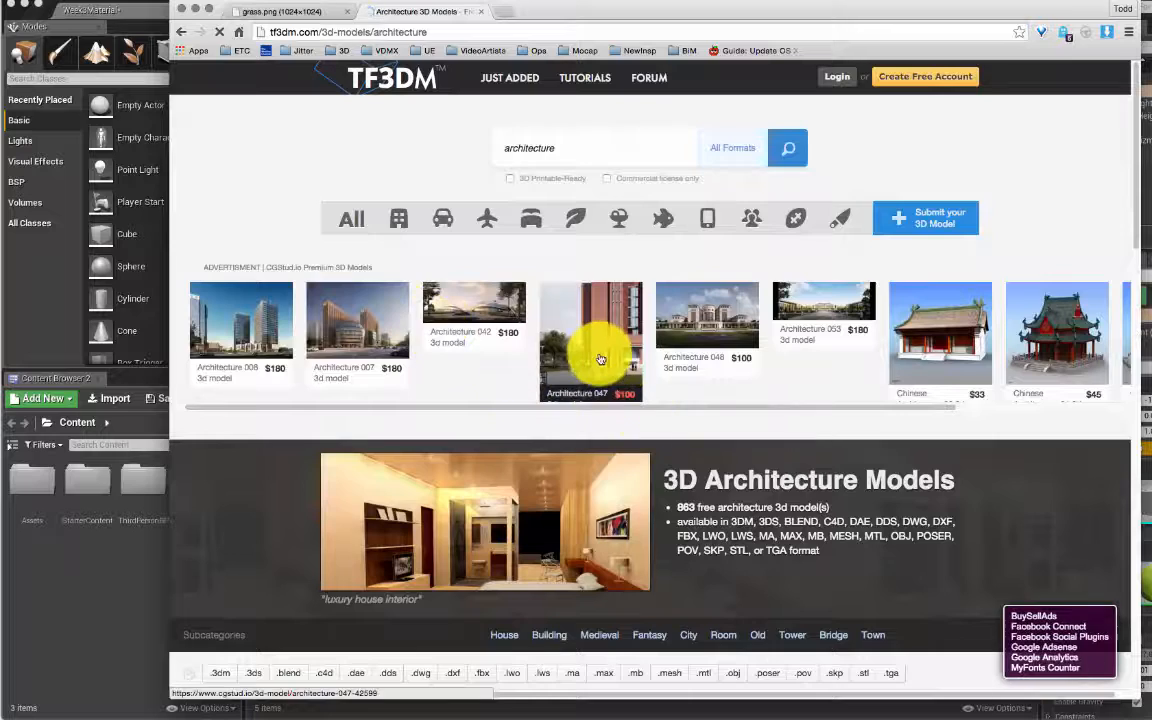
scroll(602, 356, down, 5)
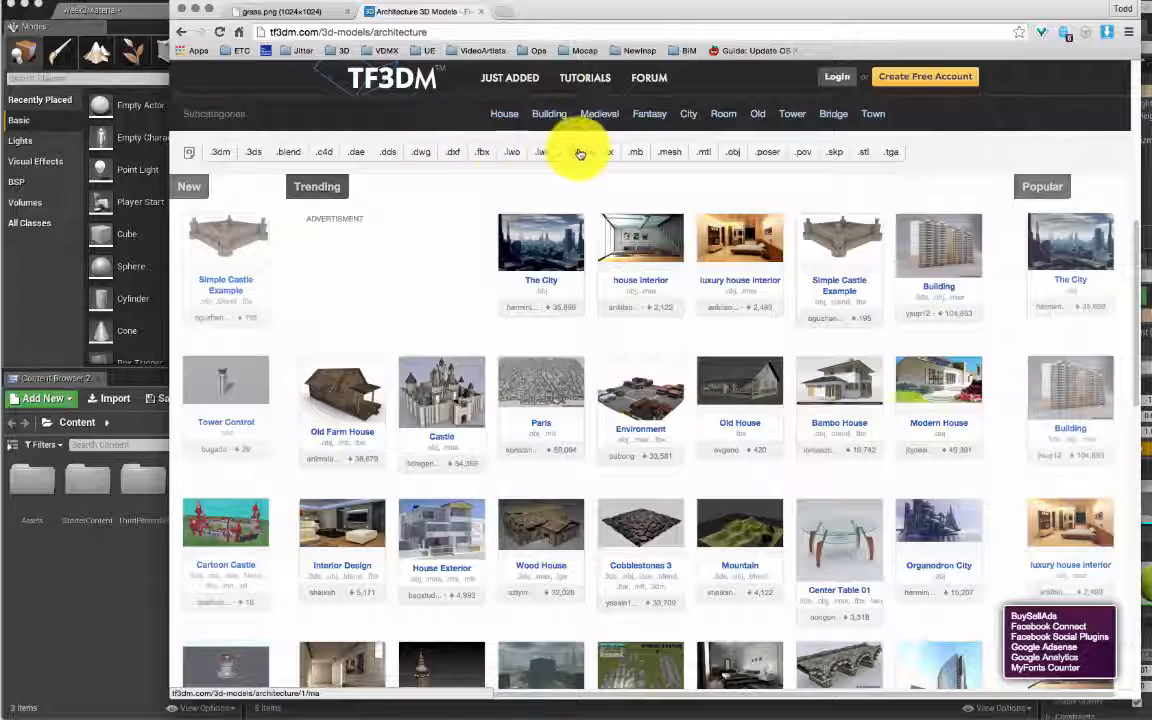
click(483, 153)
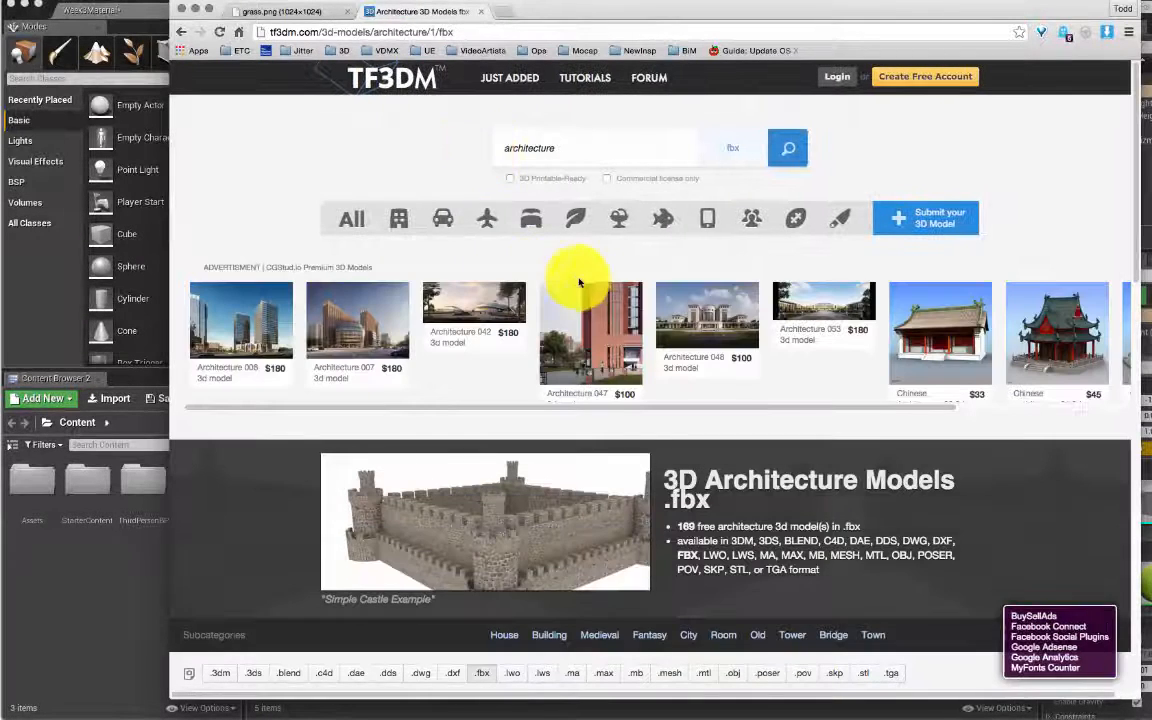
scroll(590, 290, down, 2)
scroll(596, 295, down, 5)
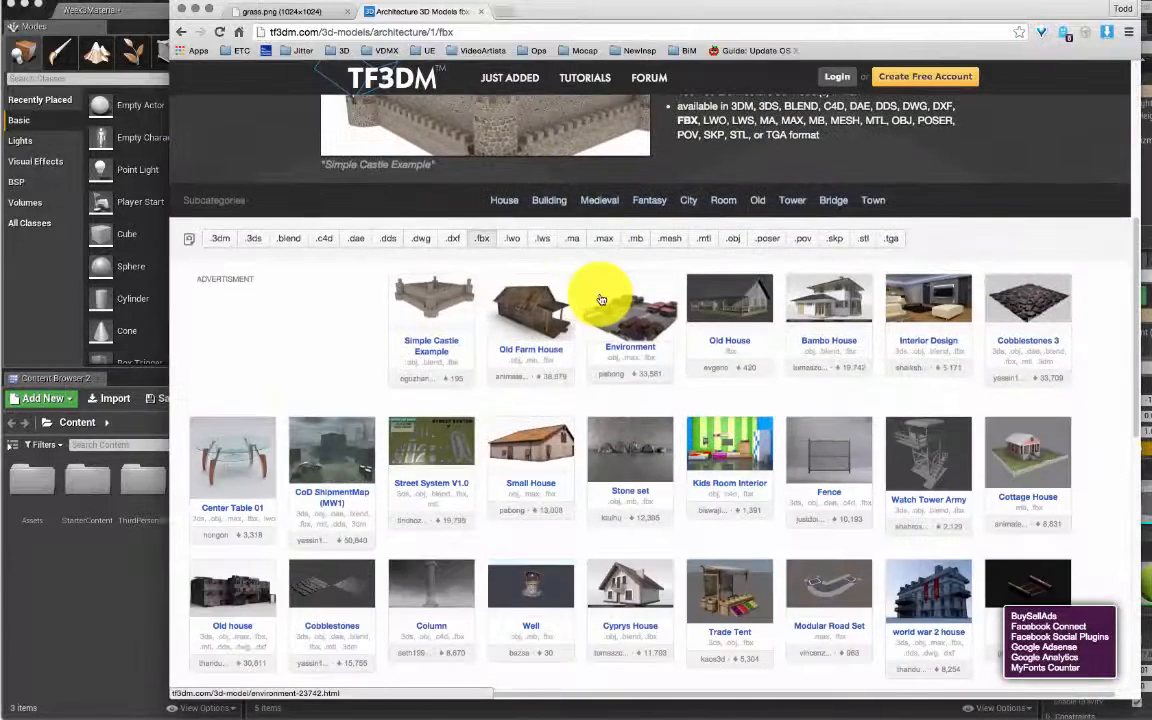
click(527, 307)
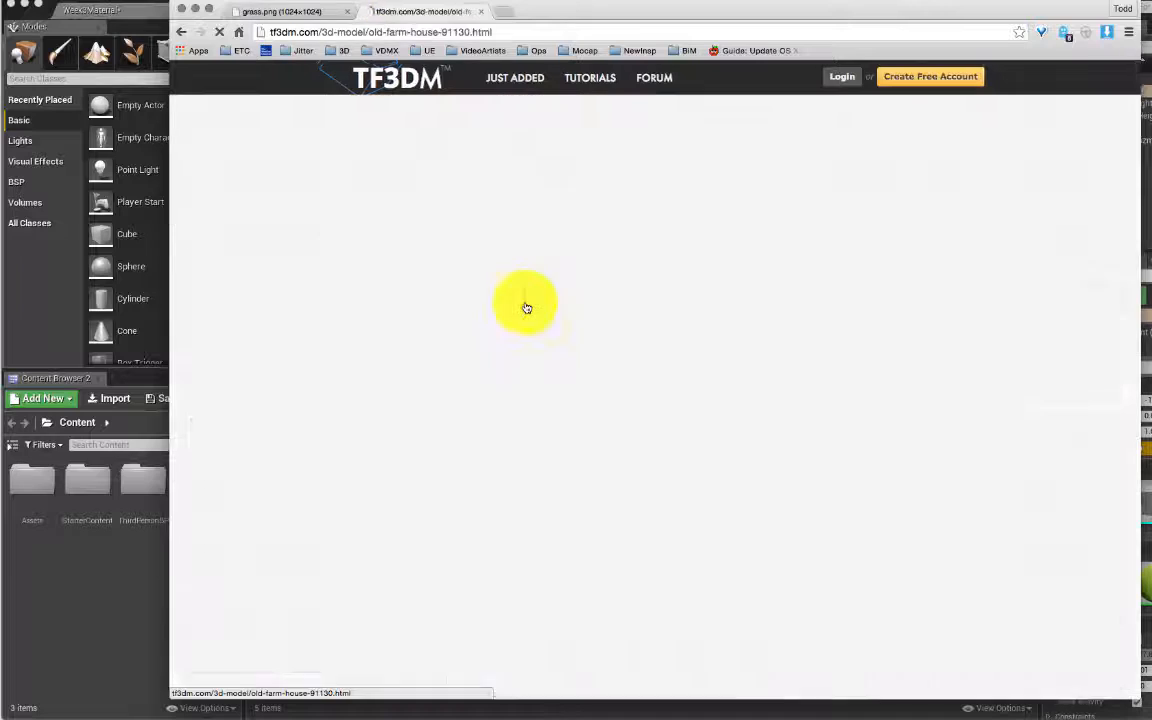
Step: Download the Old Farm House model as Model.zip and return to the Unreal editor
scroll(728, 411, down, 4)
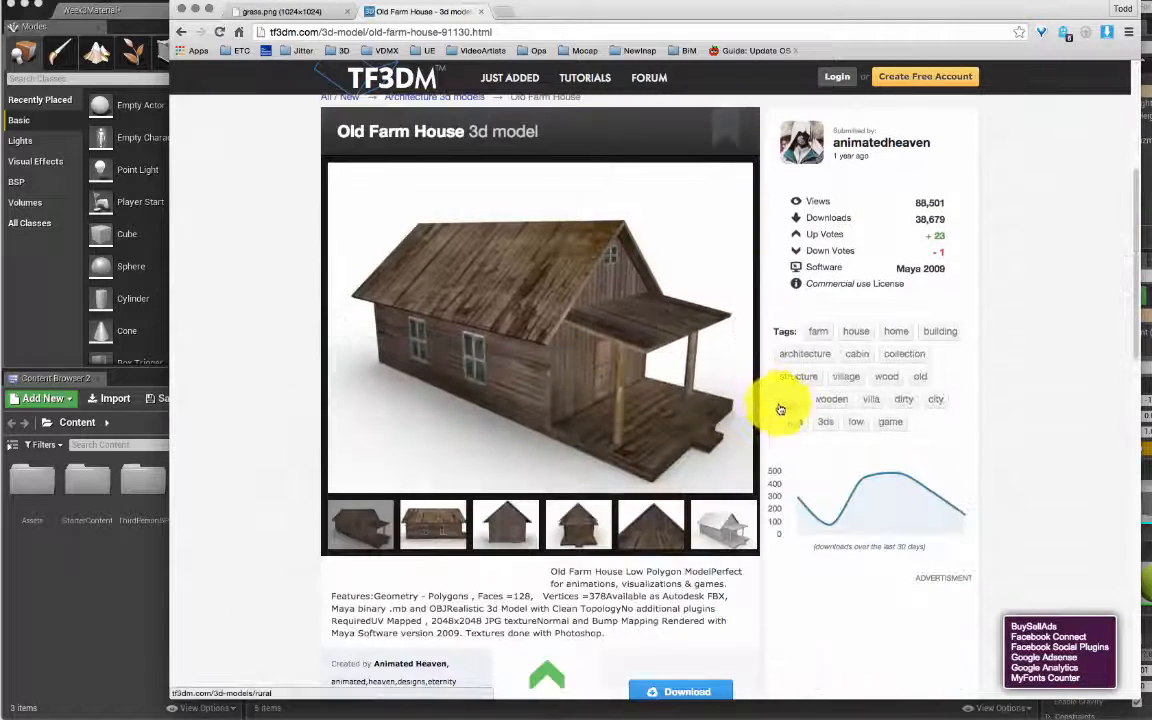
click(660, 683)
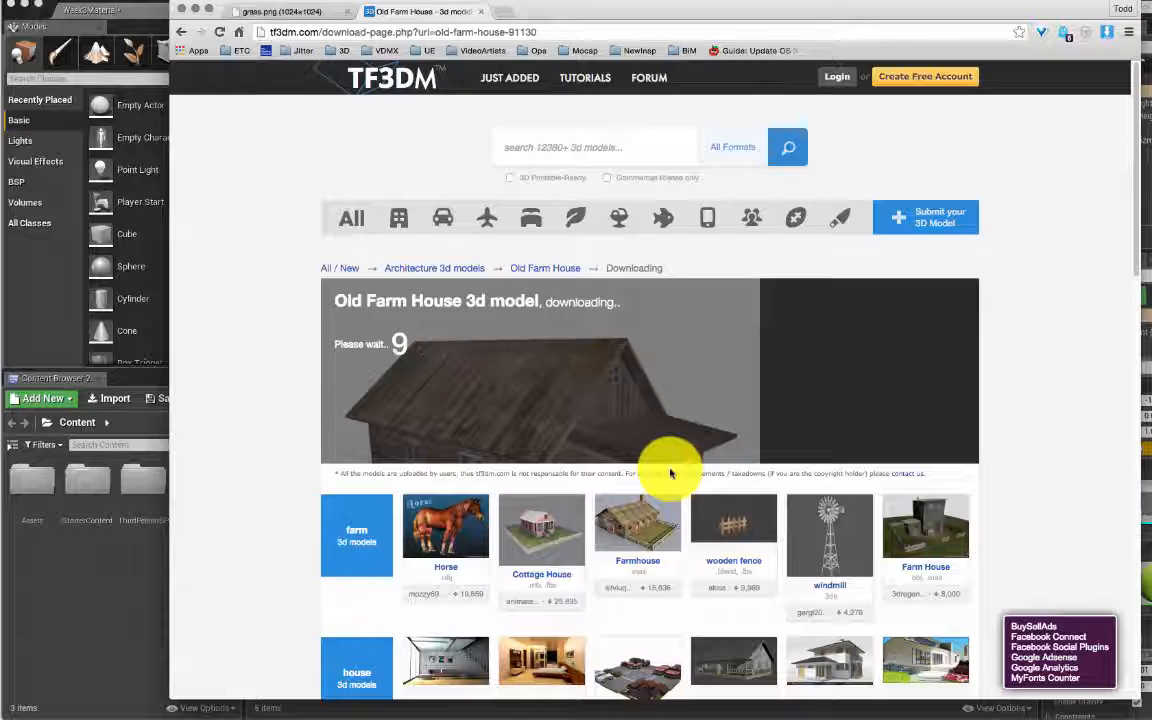
scroll(670, 473, down, 1)
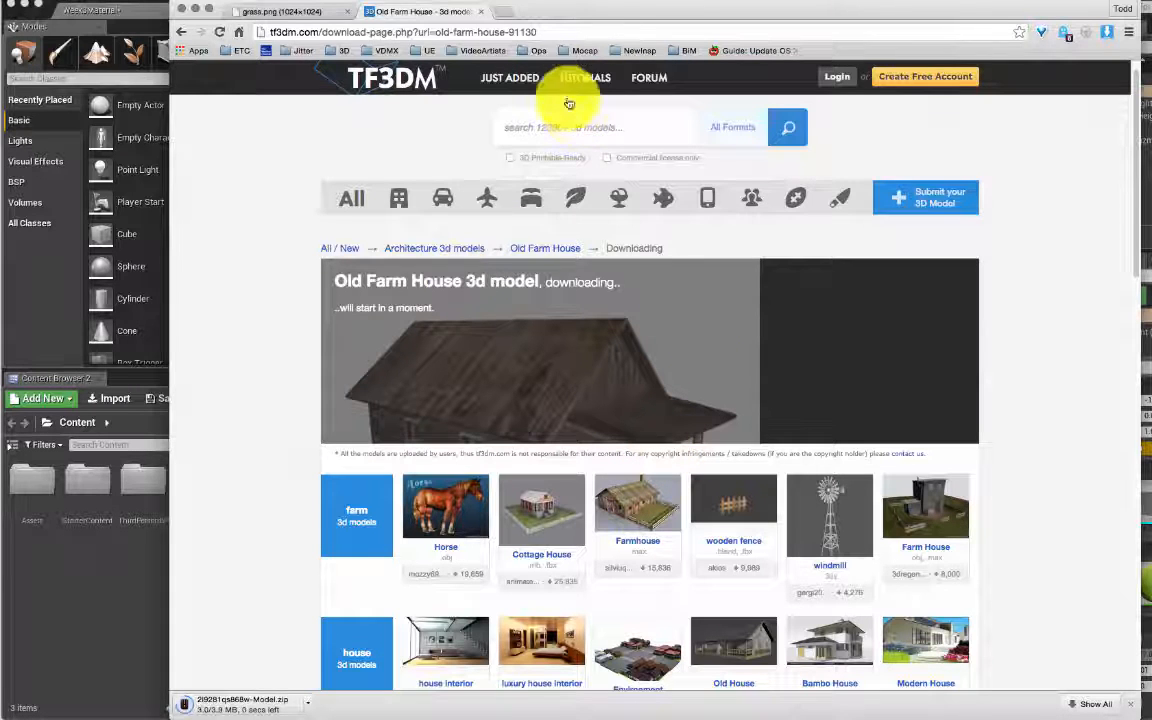
click(196, 10)
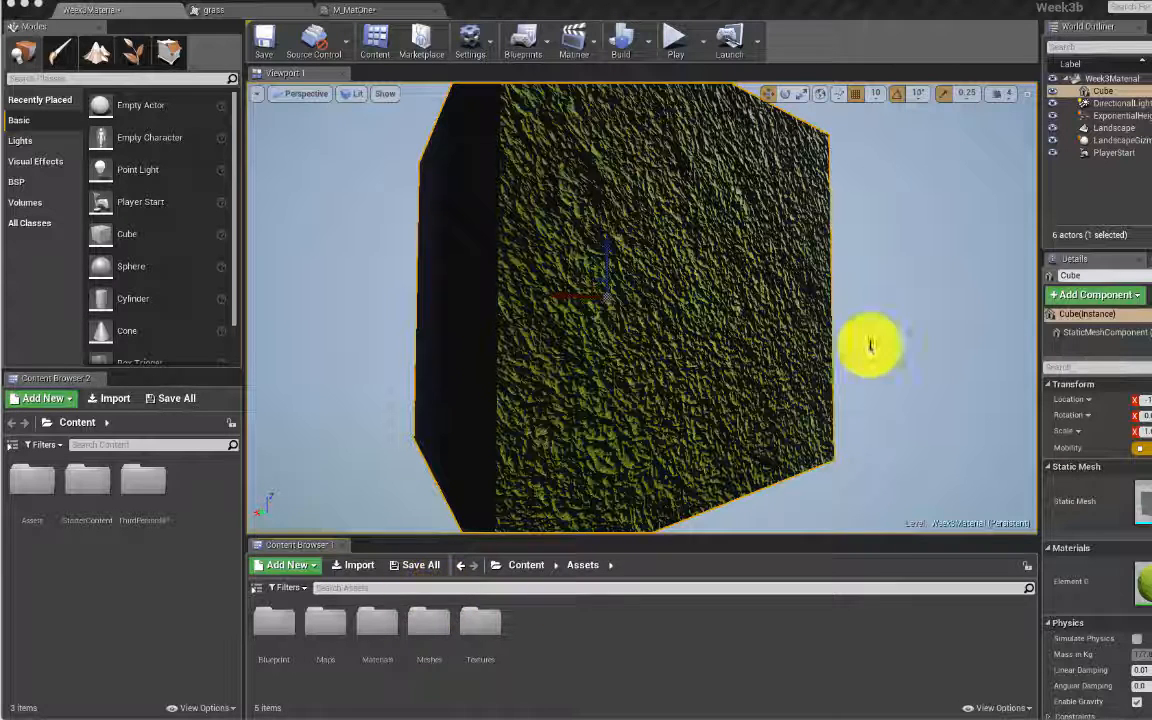
Step: Bring Finder forward and navigate to the Downloads folder
key(super+Tab)
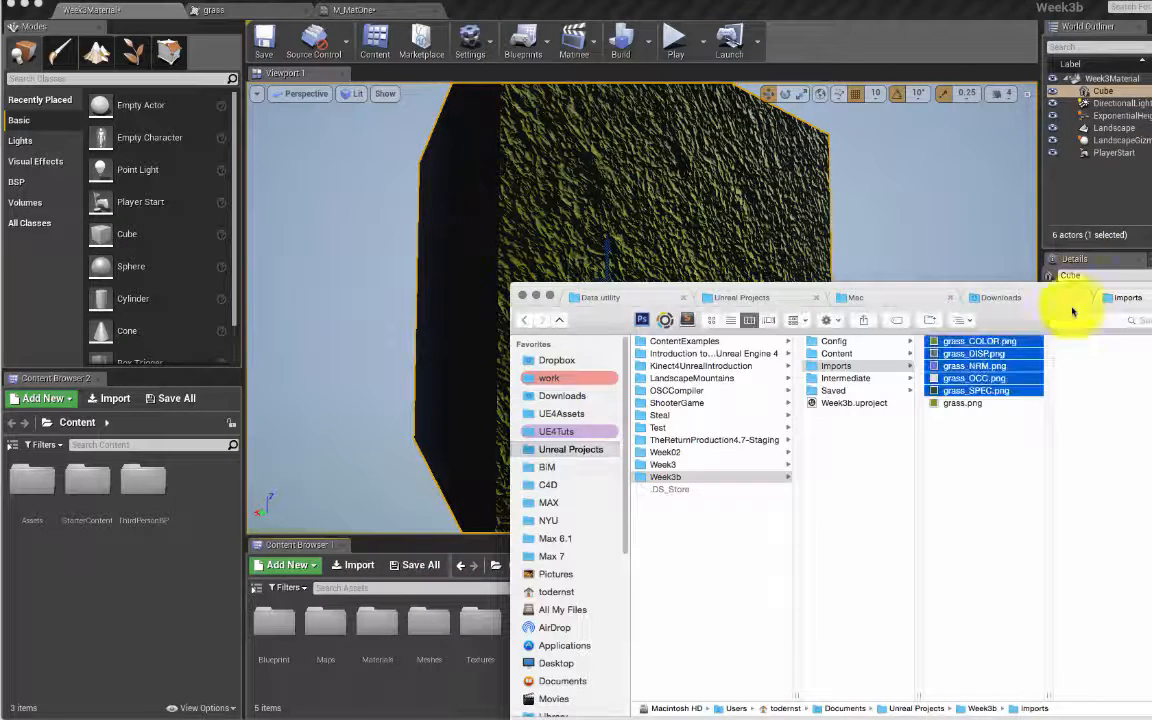
click(848, 369)
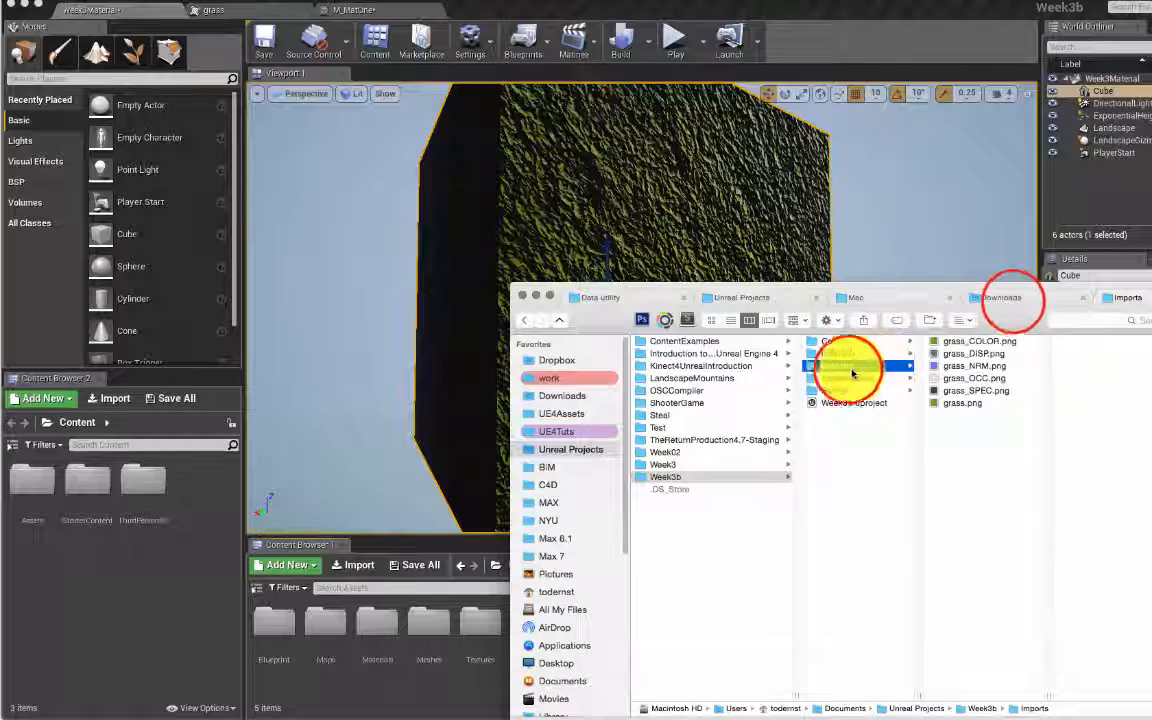
click(1005, 299)
scroll(752, 360, down, 10)
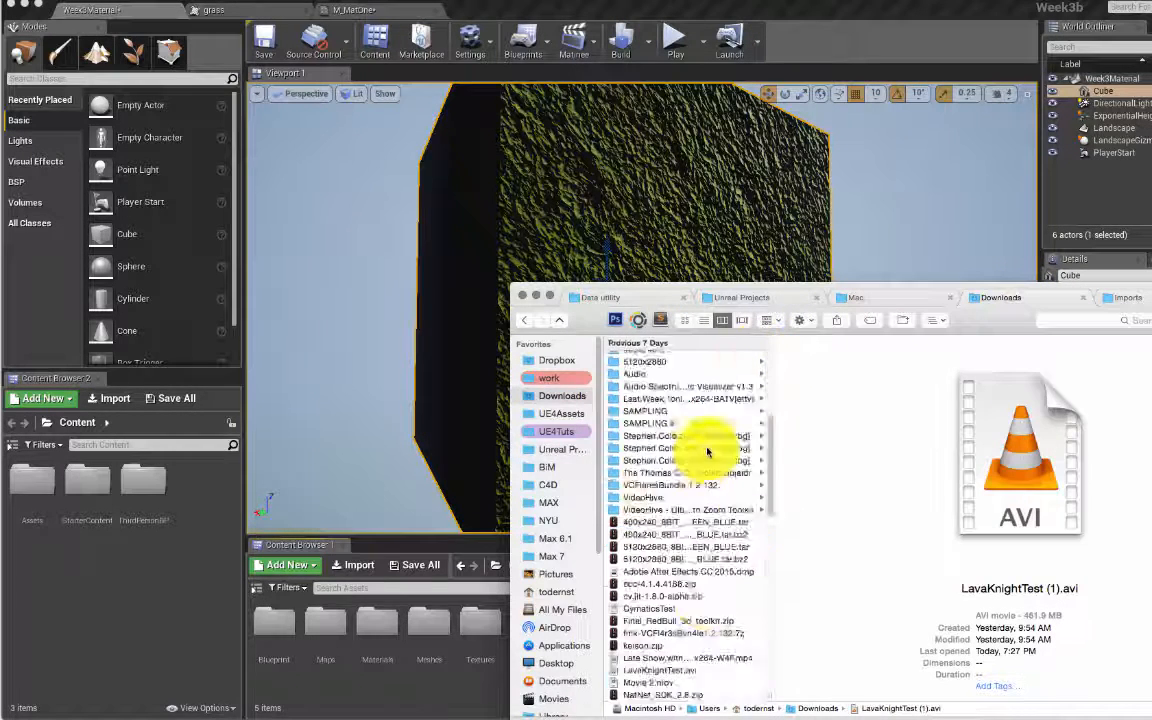
scroll(728, 437, up, 10)
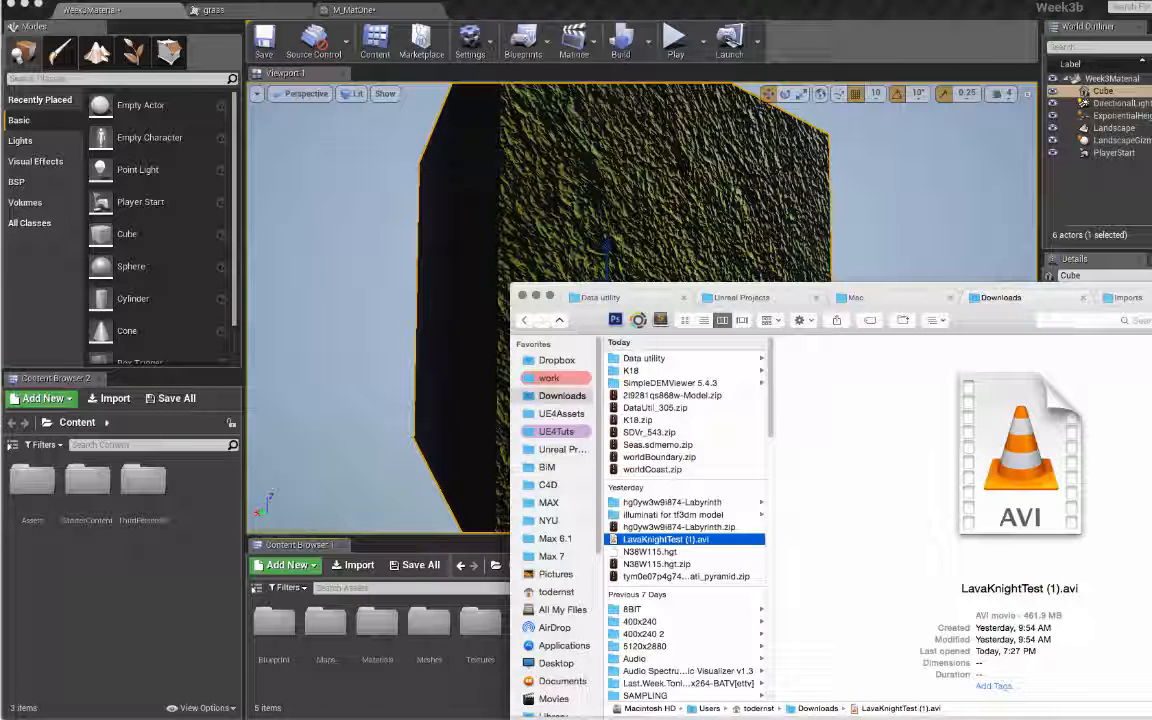
key(super+Tab)
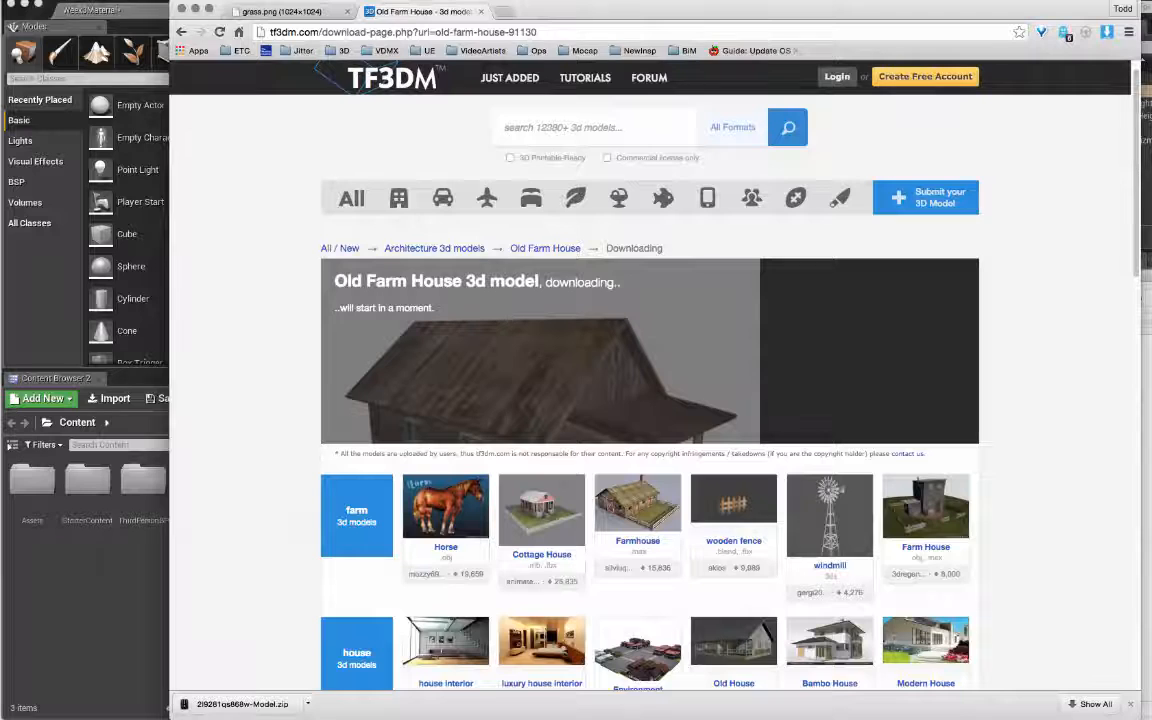
key(super+Tab)
Step: Extract Model.zip, open its Autodesk FBX folder, and minimize Chrome
click(700, 403)
double_click(693, 401)
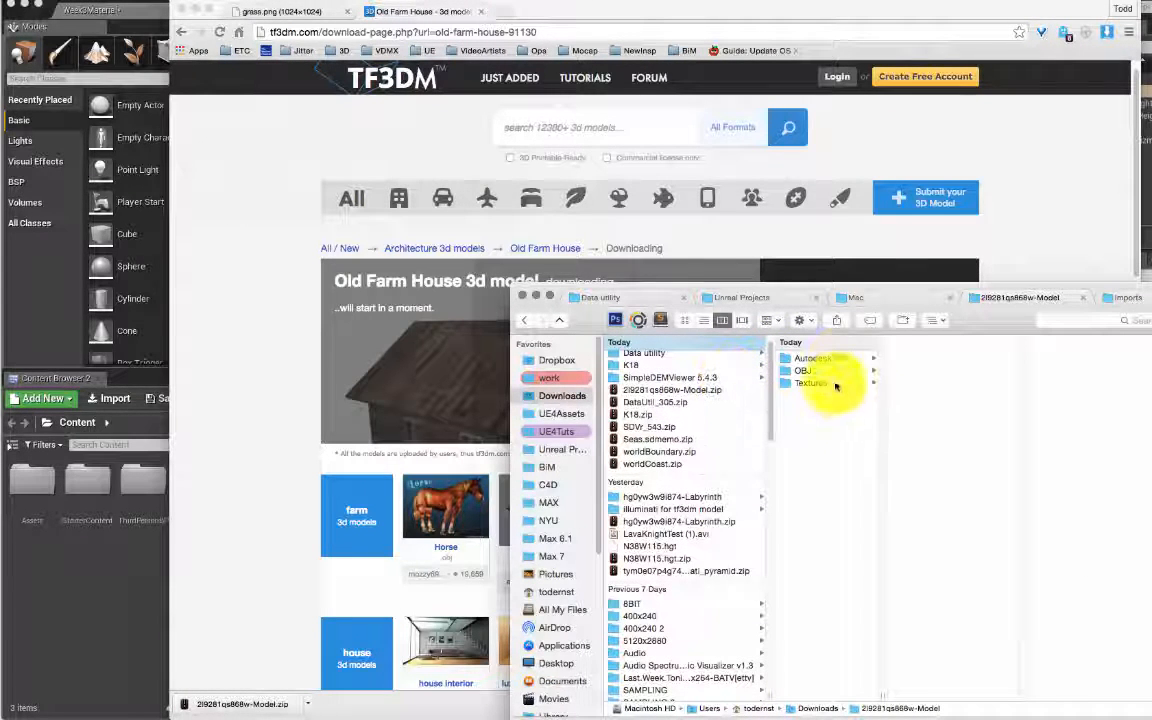
click(825, 369)
click(843, 360)
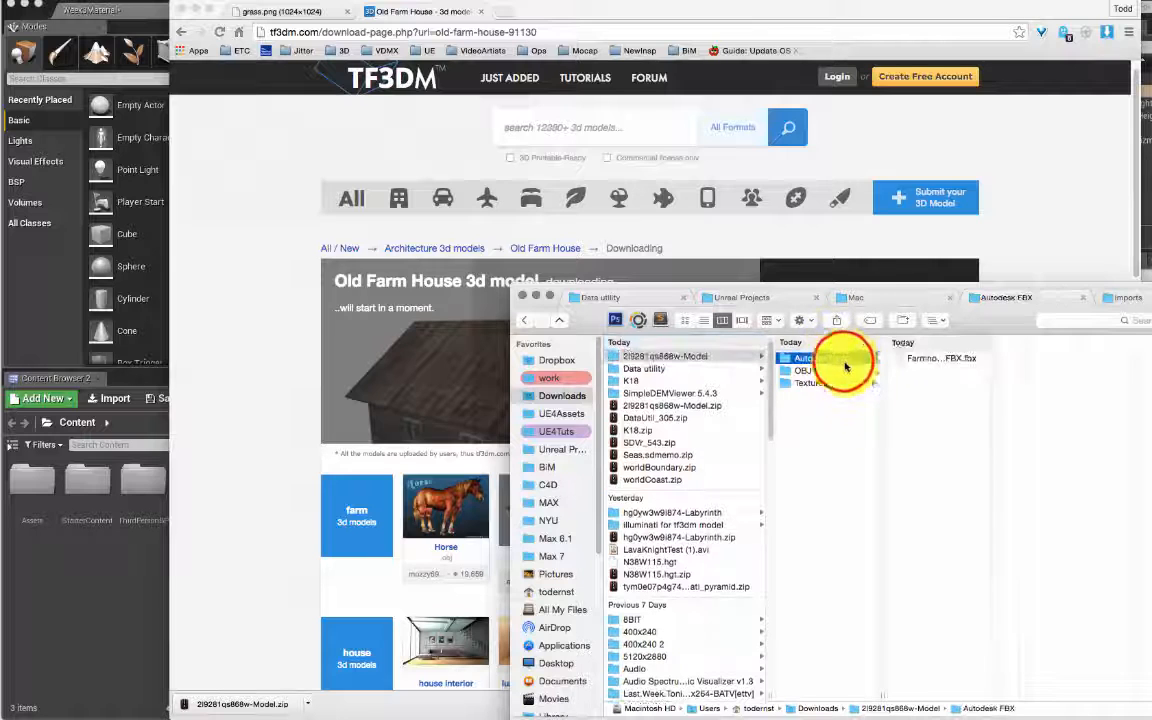
click(211, 3)
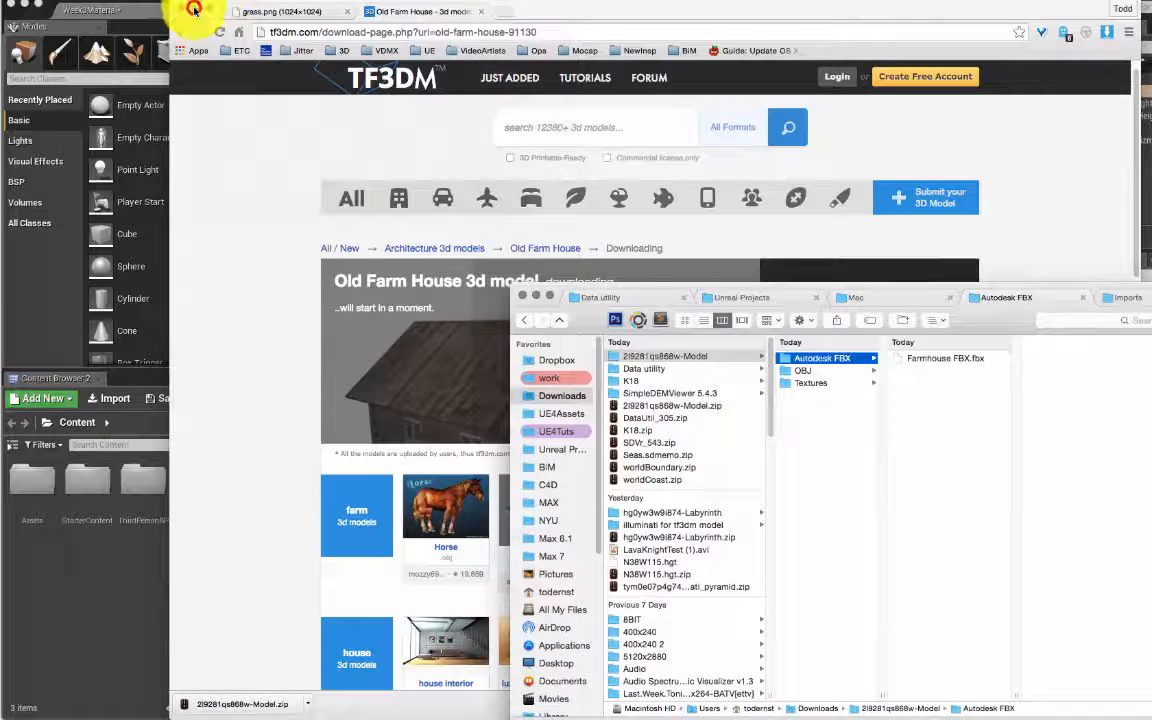
click(194, 10)
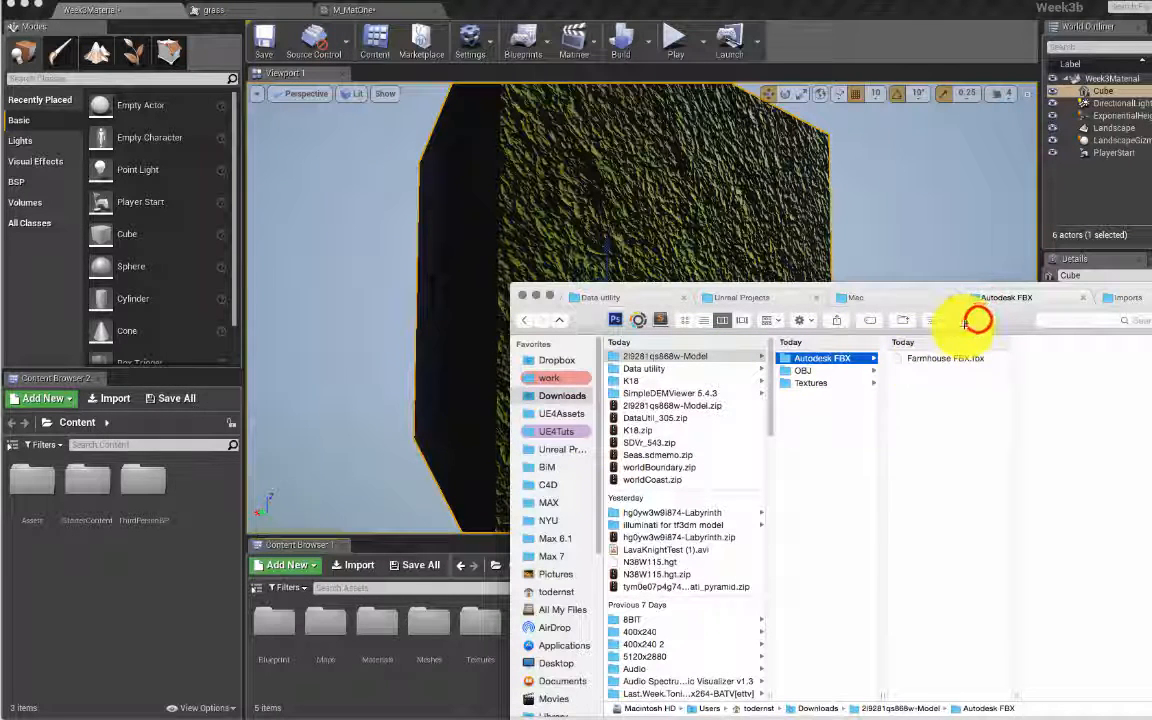
Step: Drag Farmhouse FBX.fbx from Finder into the Meshes folder and handle the FBX Import Options dialog
drag(965, 322, 1078, 334)
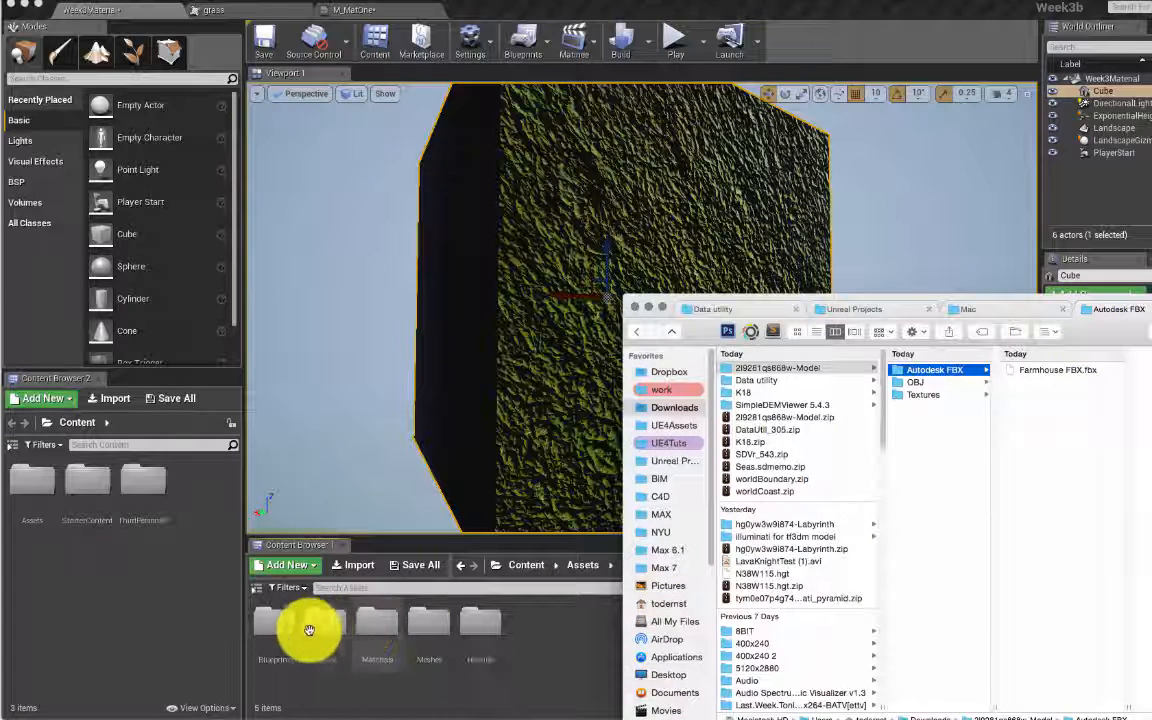
double_click(431, 628)
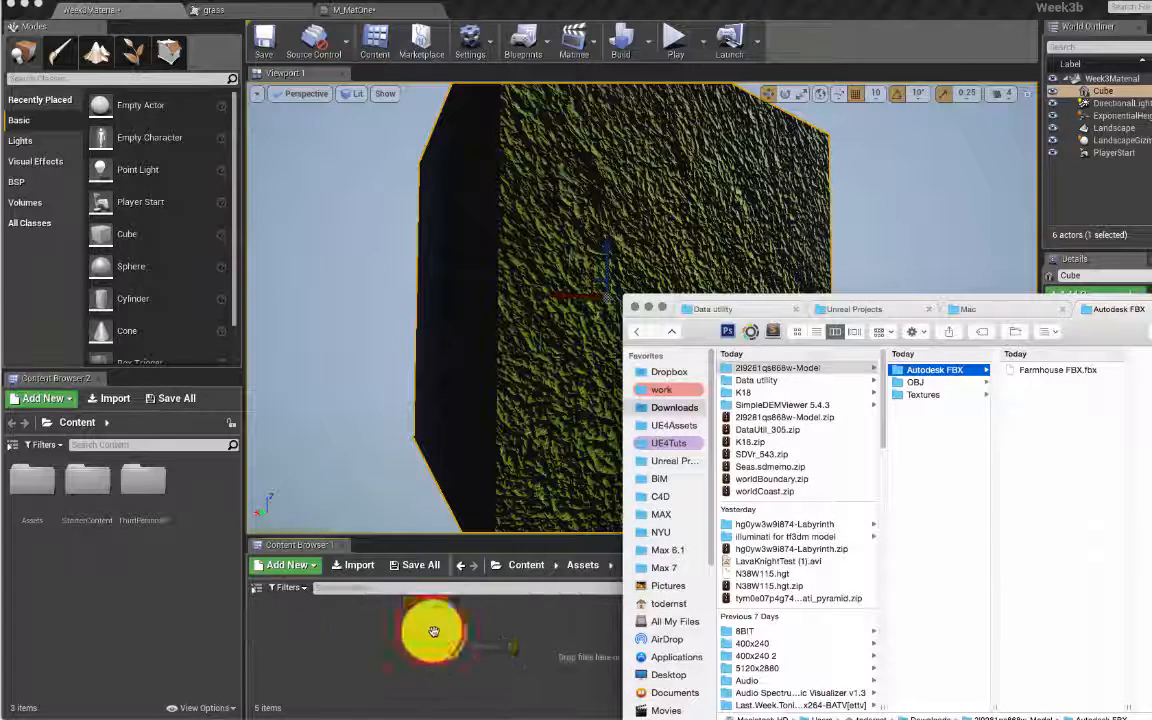
key(super+Tab)
drag(1050, 372, 530, 651)
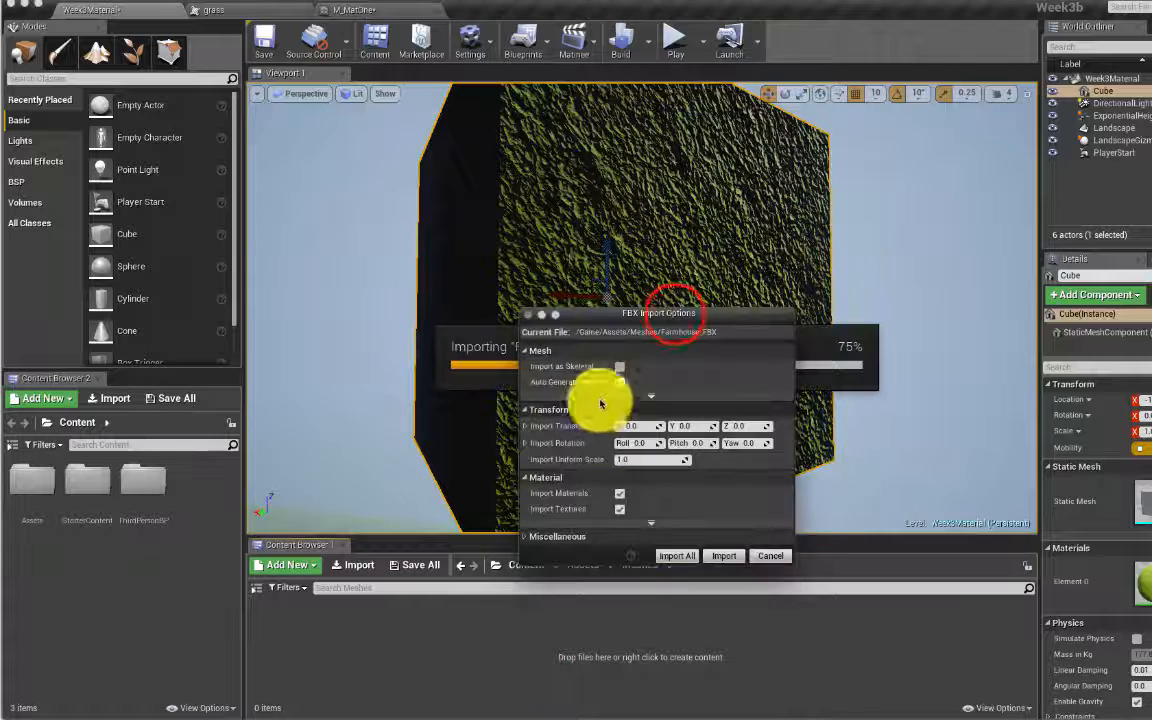
click(674, 316)
drag(674, 316, 661, 129)
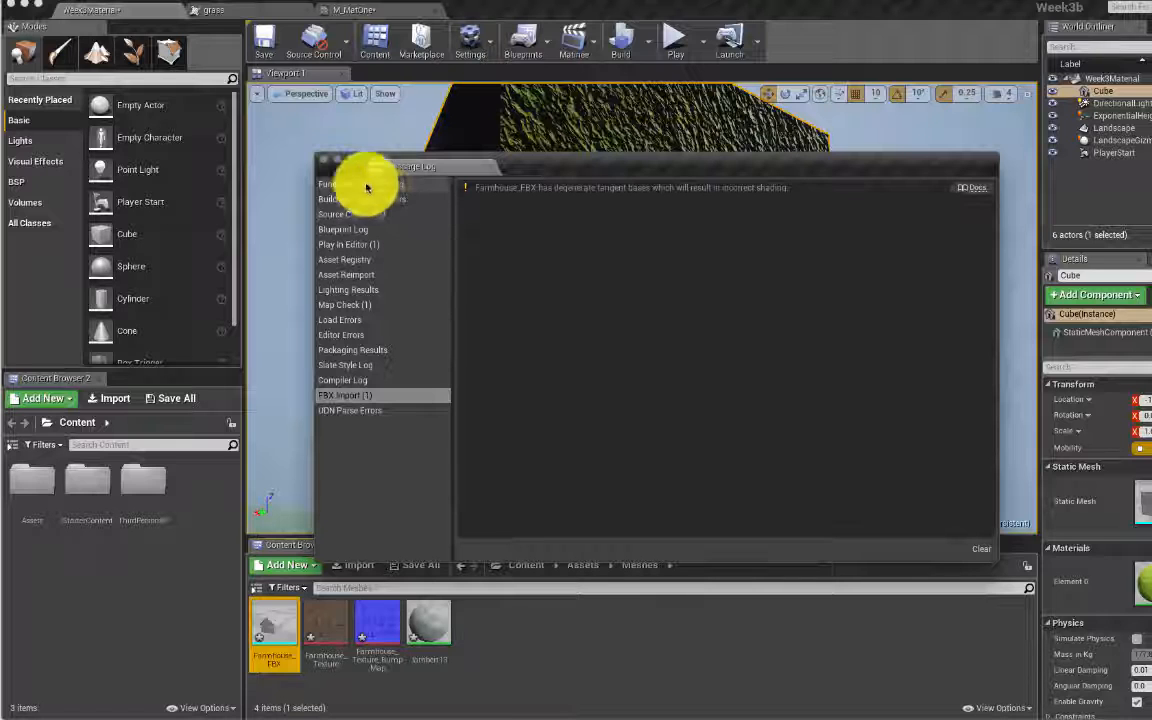
Step: Close the import message log, save the project, and open the Farmhouse_FBX mesh
click(321, 163)
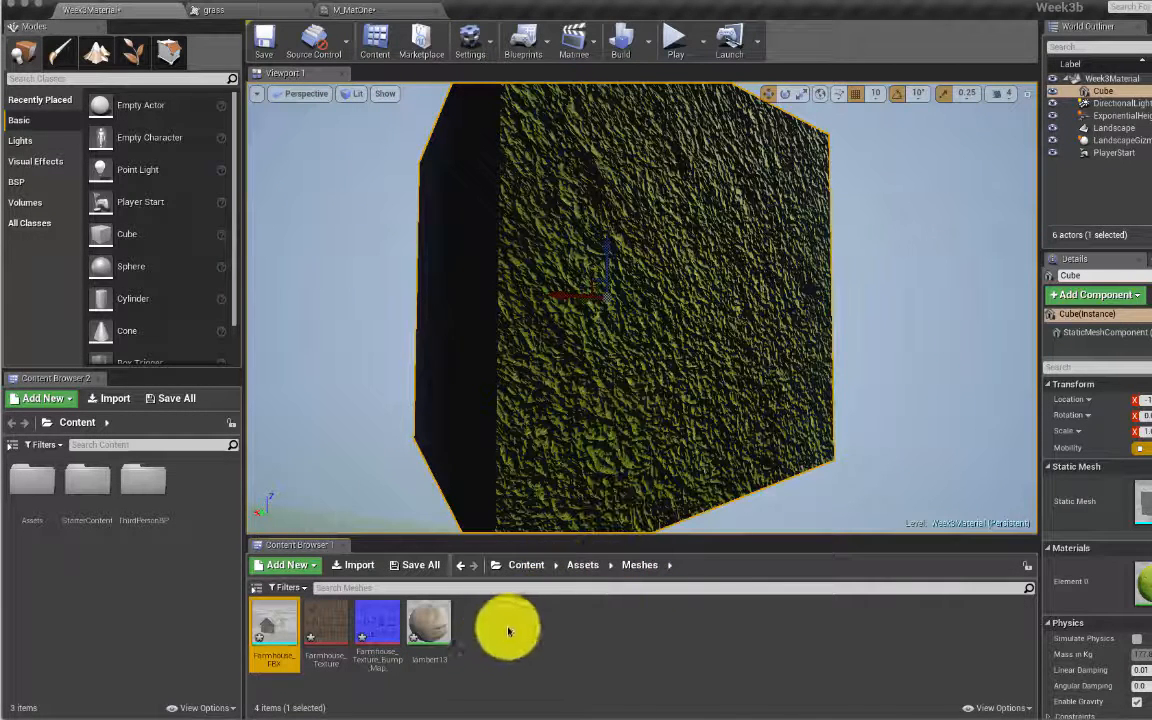
key(super+s)
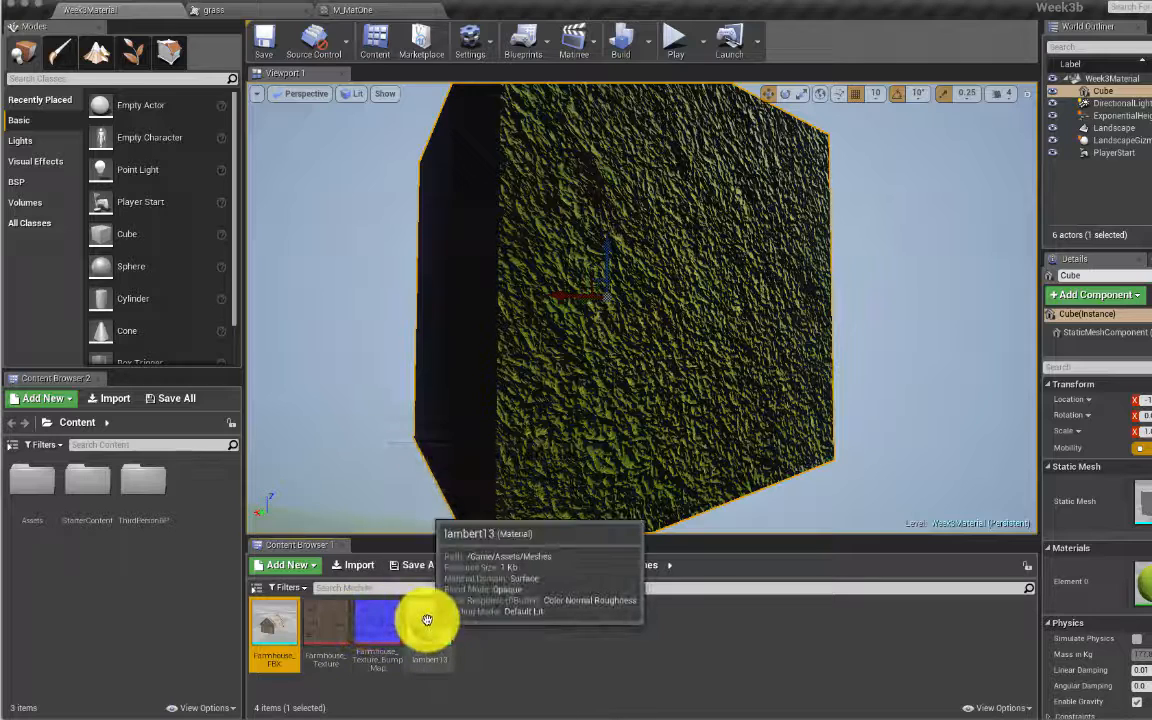
click(280, 619)
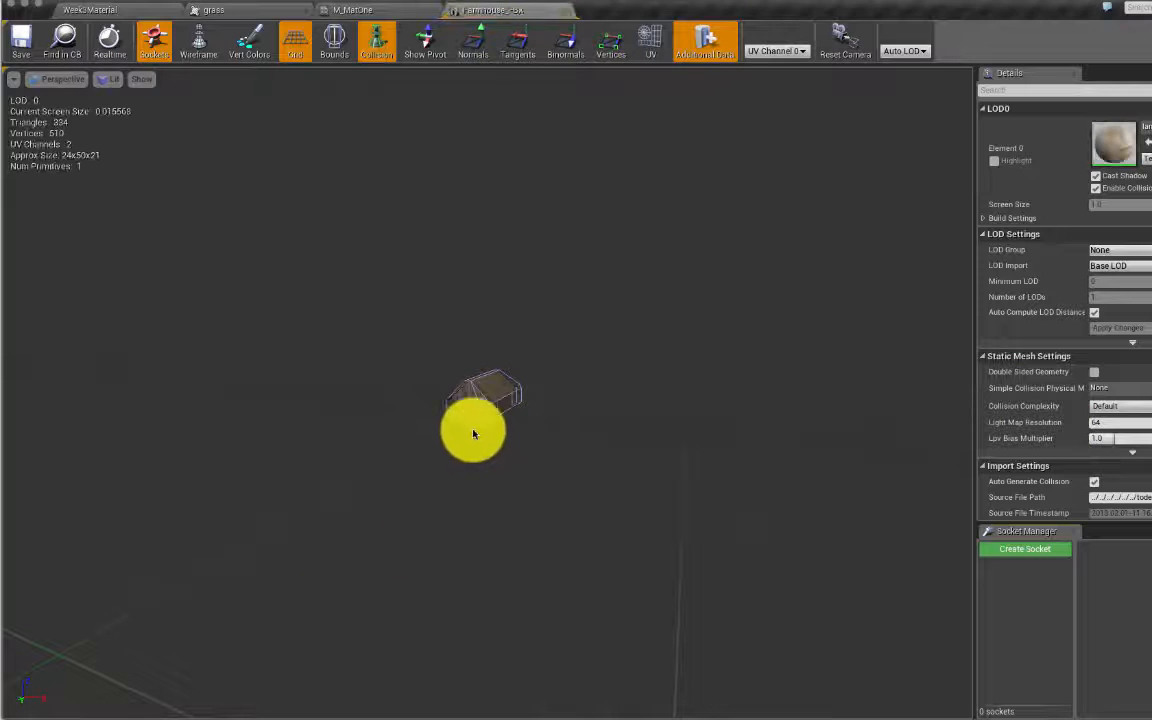
Step: Zoom and orbit the Farmhouse_FBX Static Mesh Editor preview, then return to the Week3Material level
scroll(475, 426, up, 5)
scroll(473, 424, down, 3)
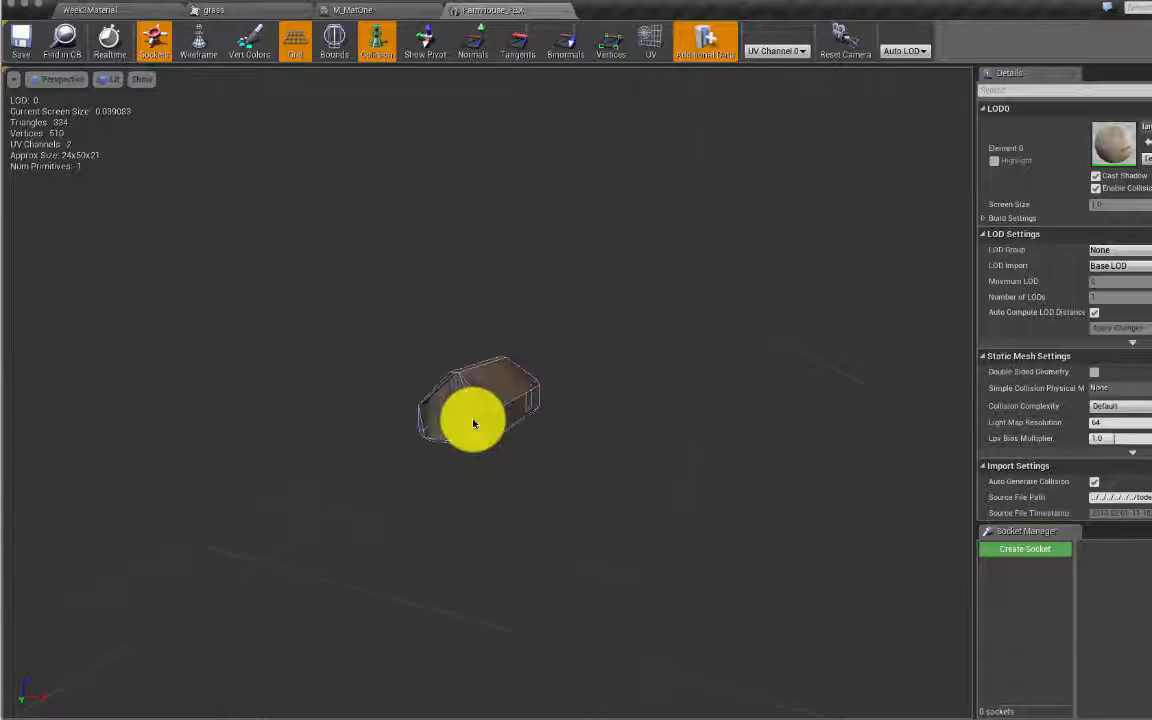
scroll(473, 424, up, 3)
scroll(473, 424, down, 3)
drag(473, 424, 403, 228)
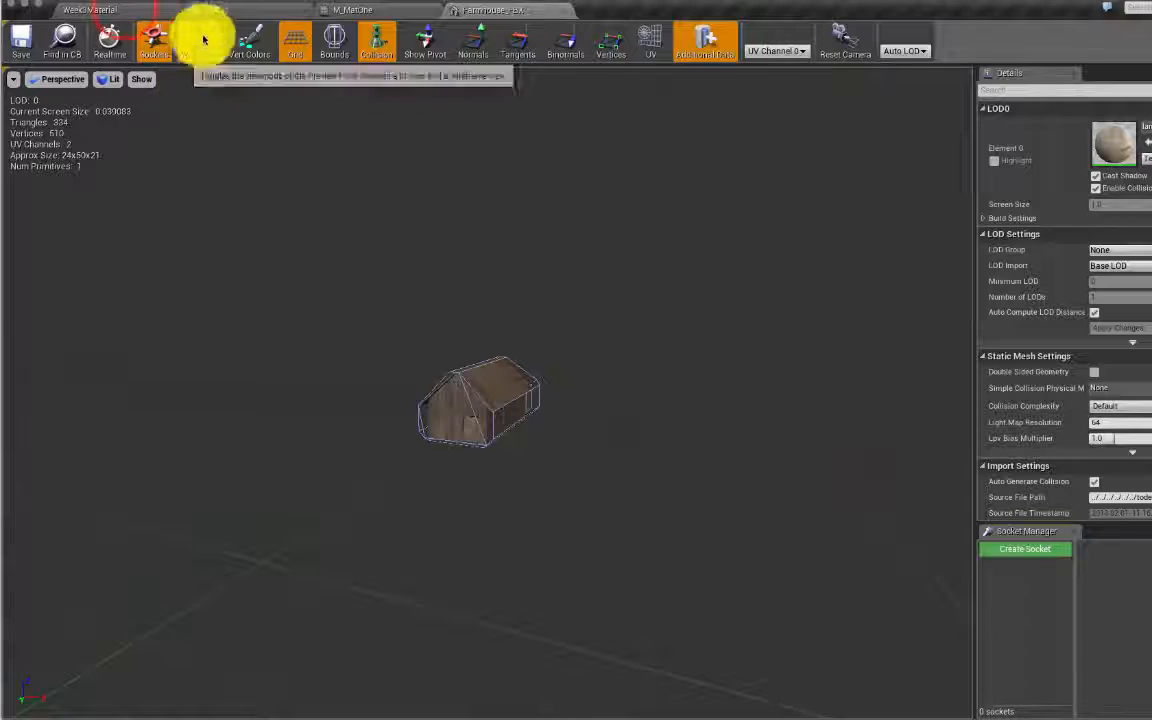
click(128, 9)
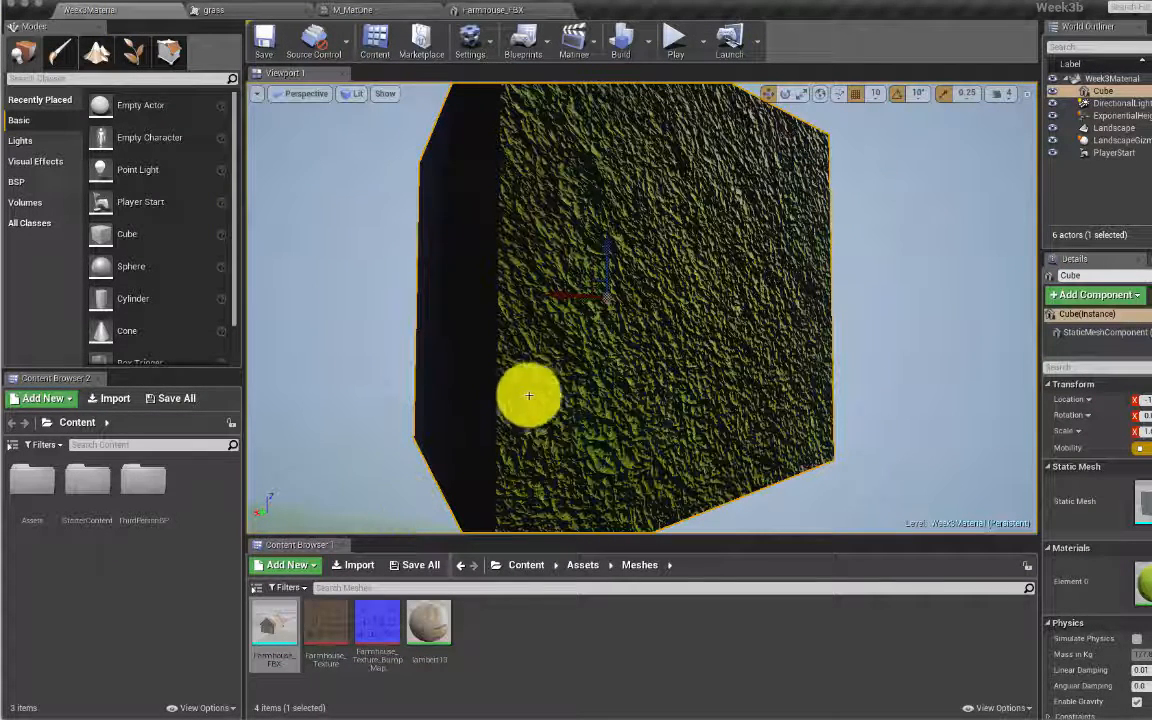
Step: Fly the camera back over the landscape and drop Farmhouse_FBX onto the grass
mouse_move(622, 381)
right_down()
mouse_move(610, 445)
mouse_move(500, 458)
mouse_move(275, 440)
mouse_move(245, 455)
mouse_move(410, 440)
mouse_move(612, 378)
right_up()
key(s)
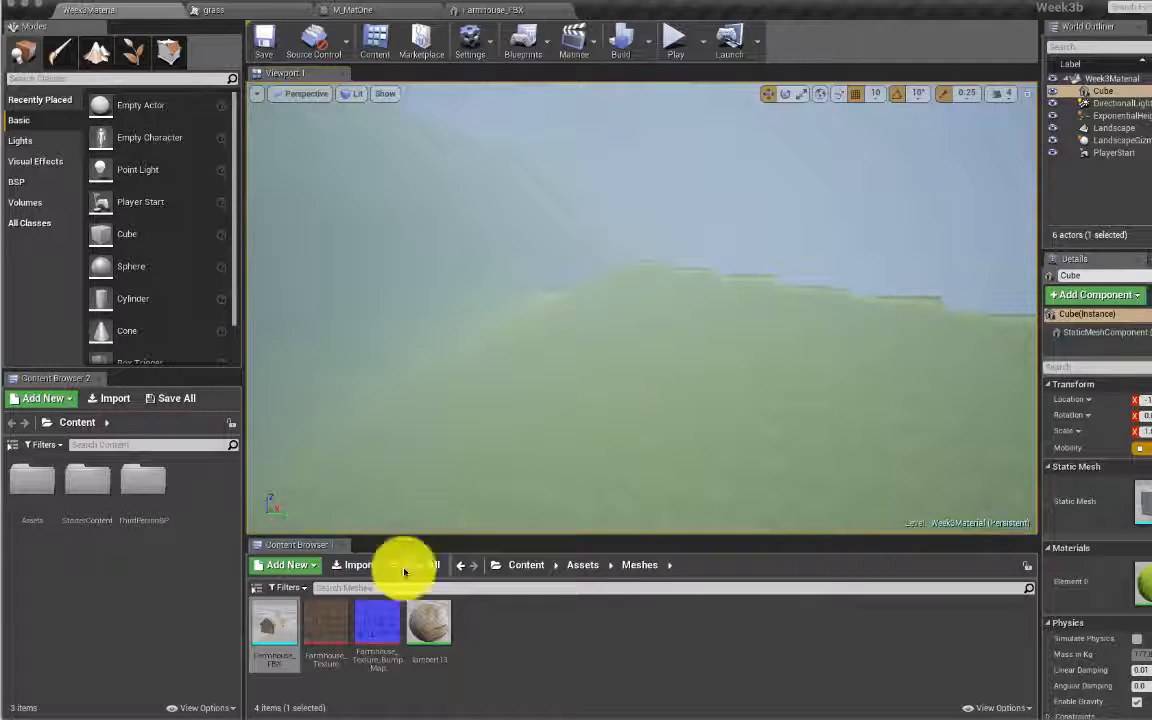
drag(290, 620, 810, 392)
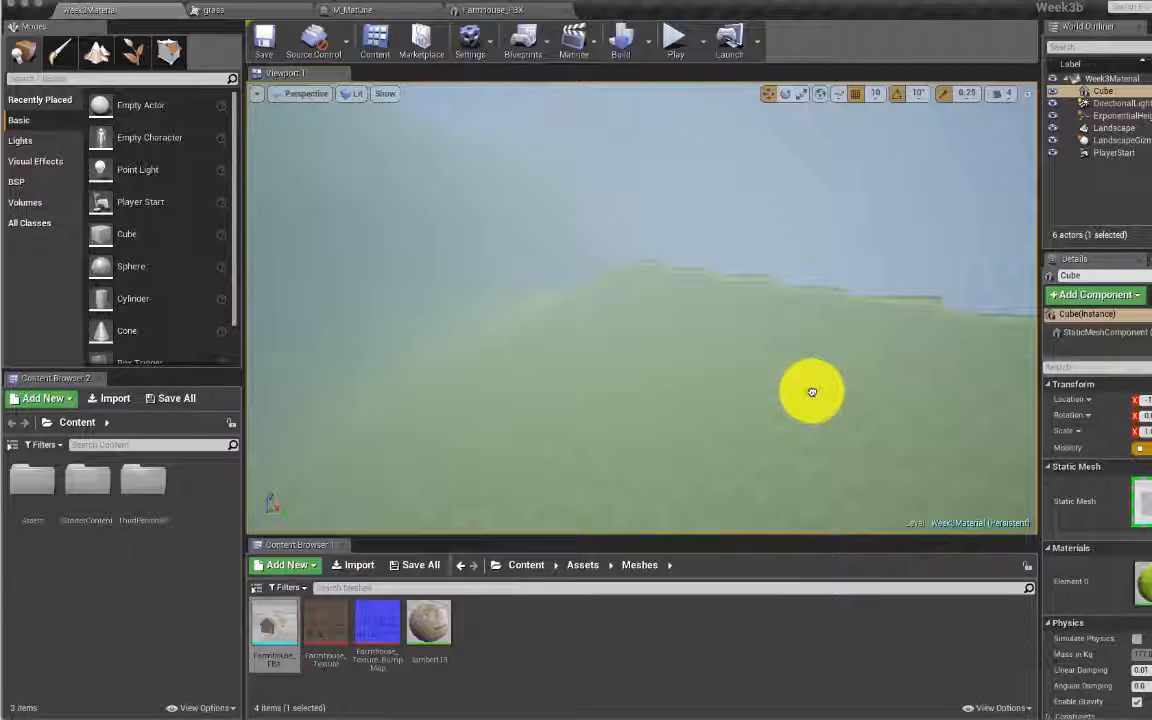
drag(810, 392, 805, 391)
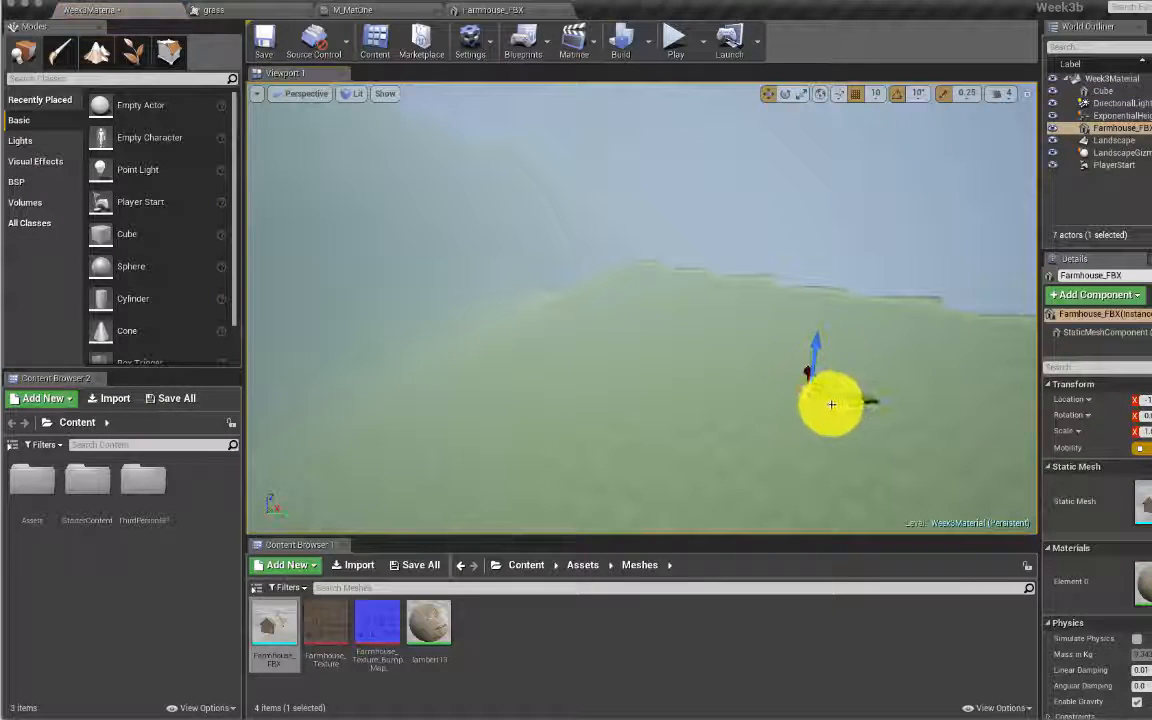
scroll(707, 391, down, 2)
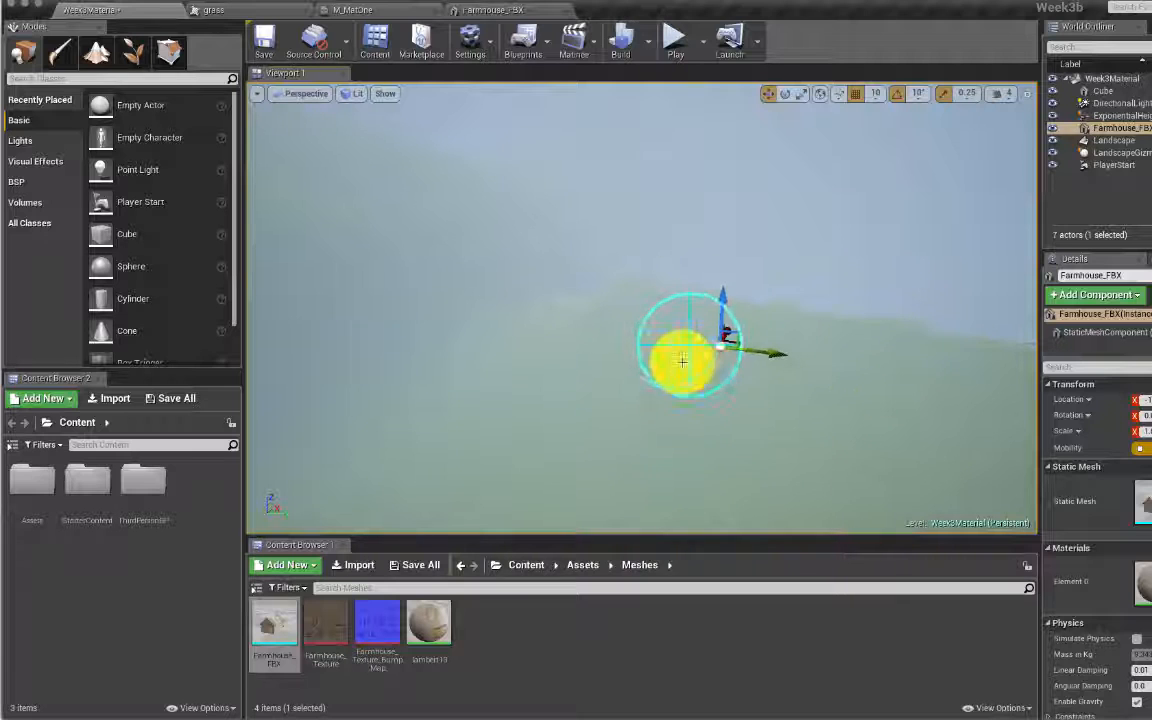
right_drag(687, 350, 687, 350)
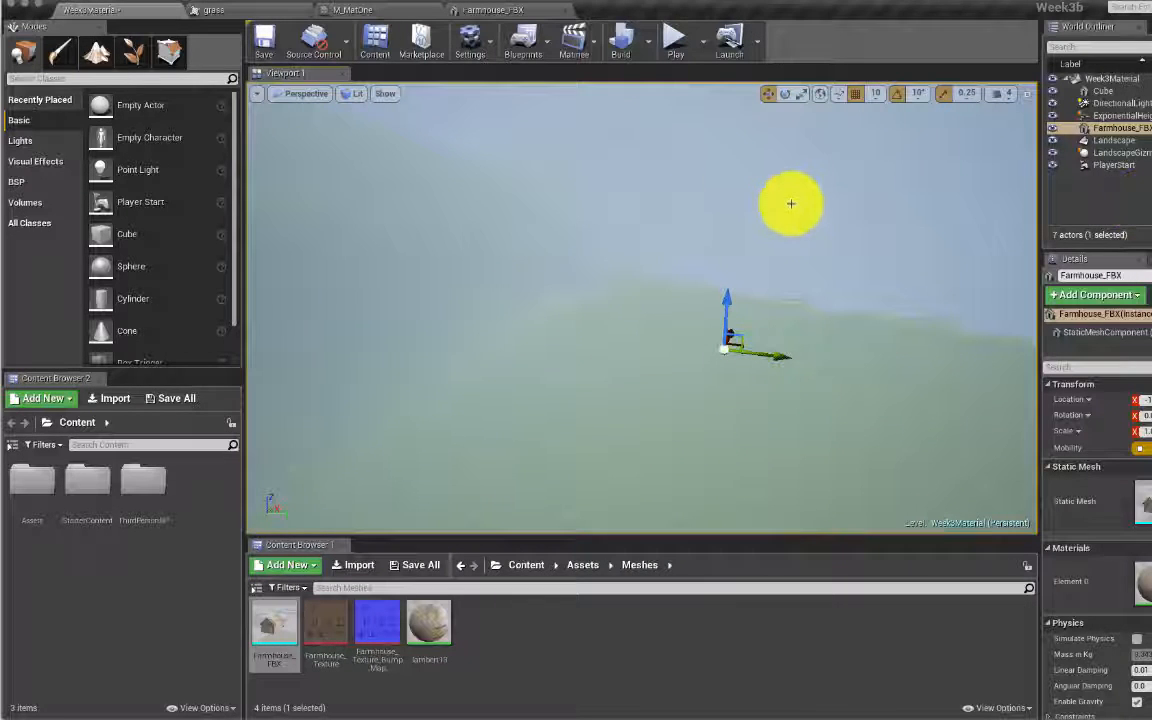
Step: Focus on the farmhouse and set its X, Y and Z scale to 10
key(f)
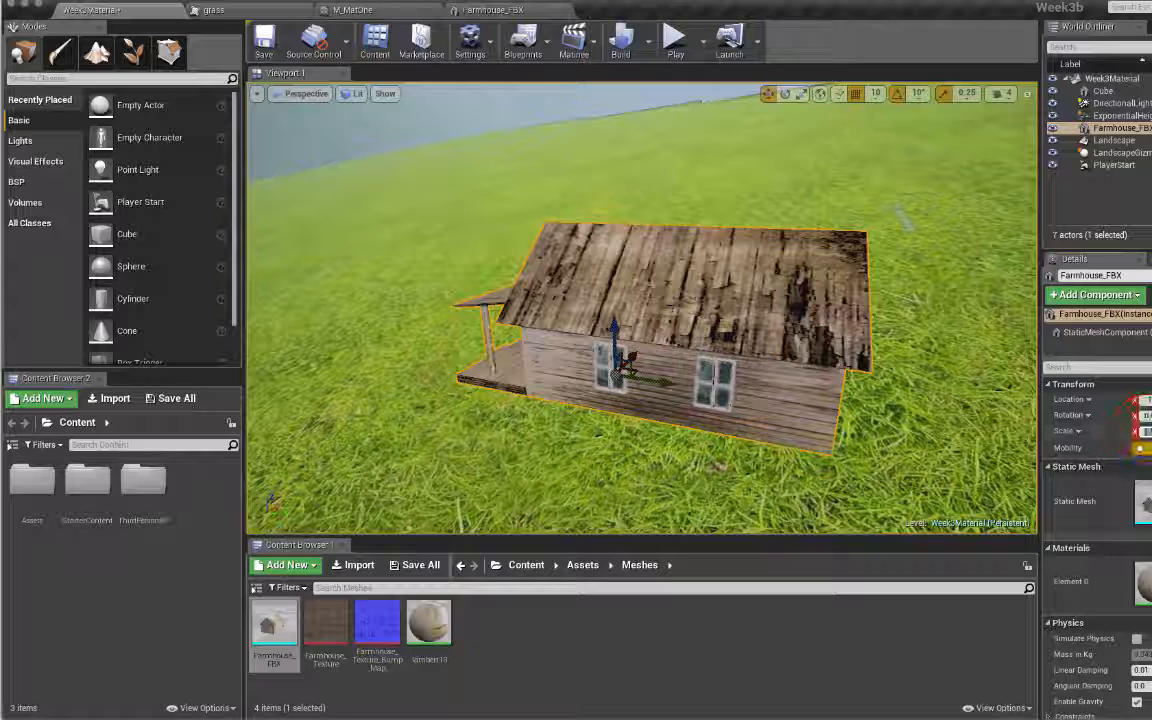
key(Tab)
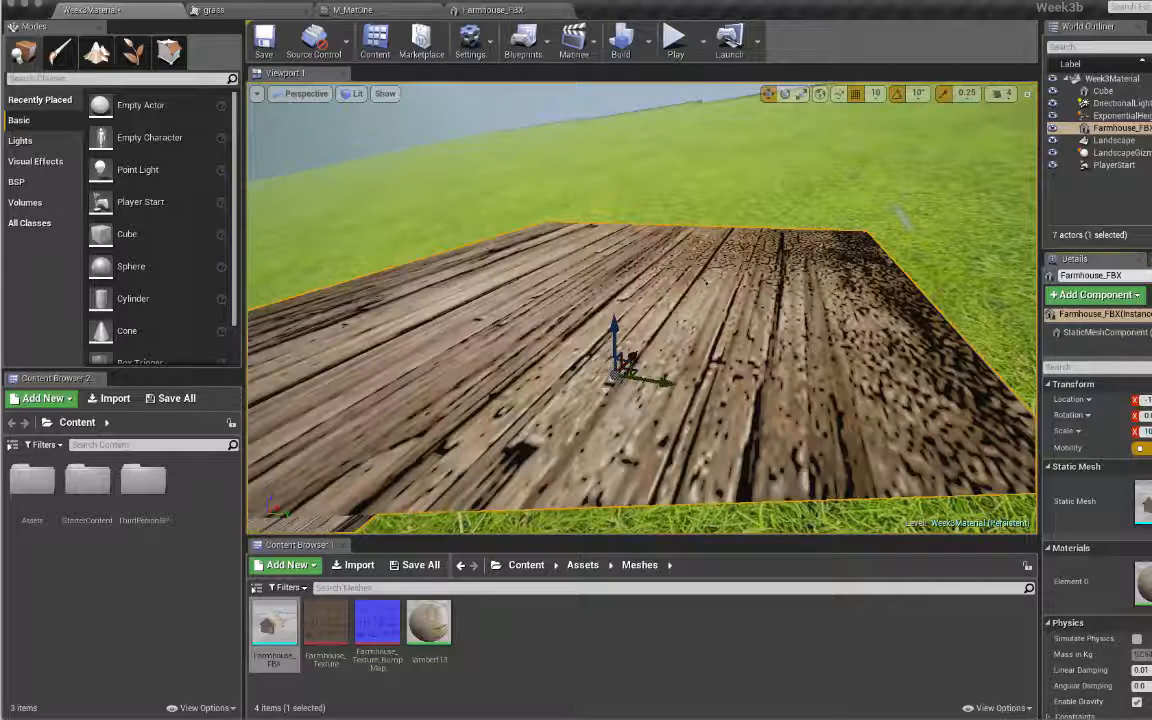
key(Tab)
text(10)
key(Return)
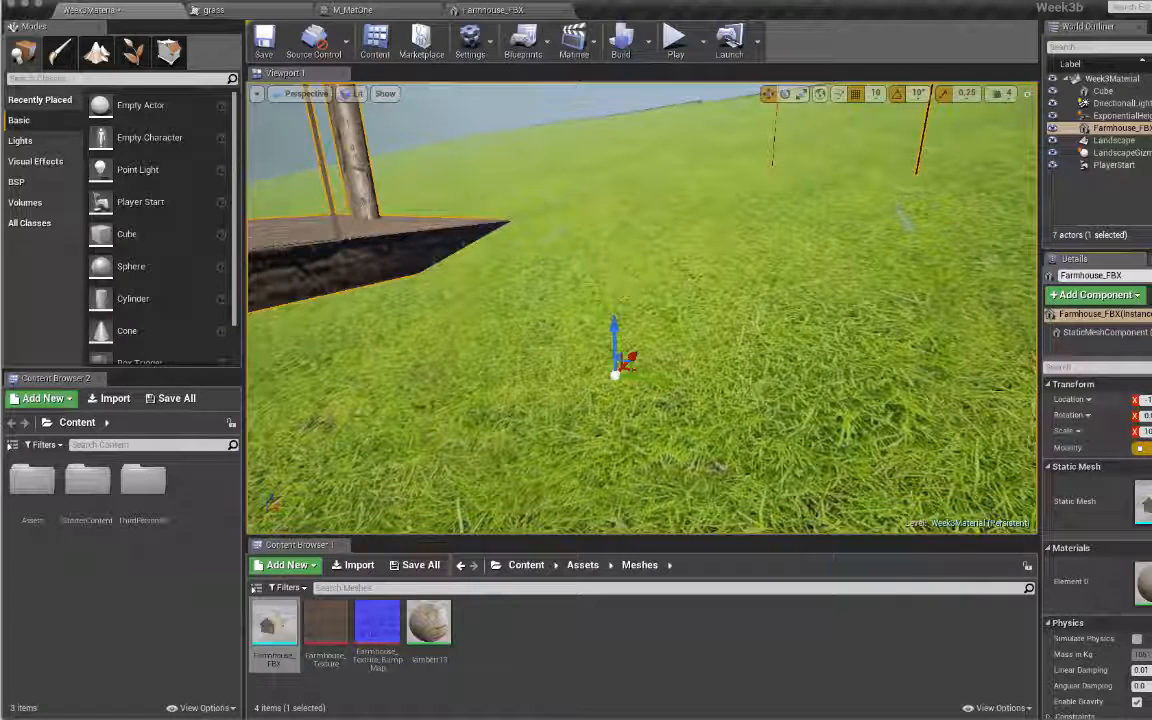
Step: Settle the farmhouse onto the ground with the Z arrow and stretch its X scale further
scroll(709, 371, down, 15)
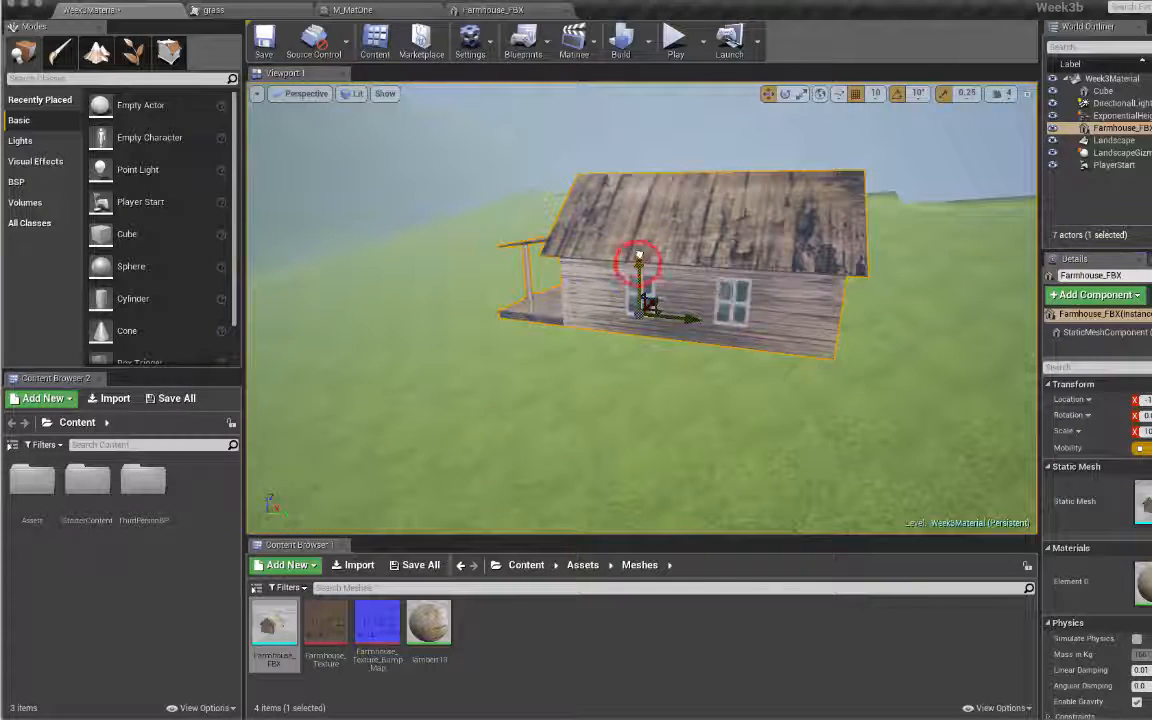
mouse_move(638, 253)
mouse_down()
mouse_move(635, 212)
mouse_move(634, 267)
mouse_move(632, 256)
mouse_up()
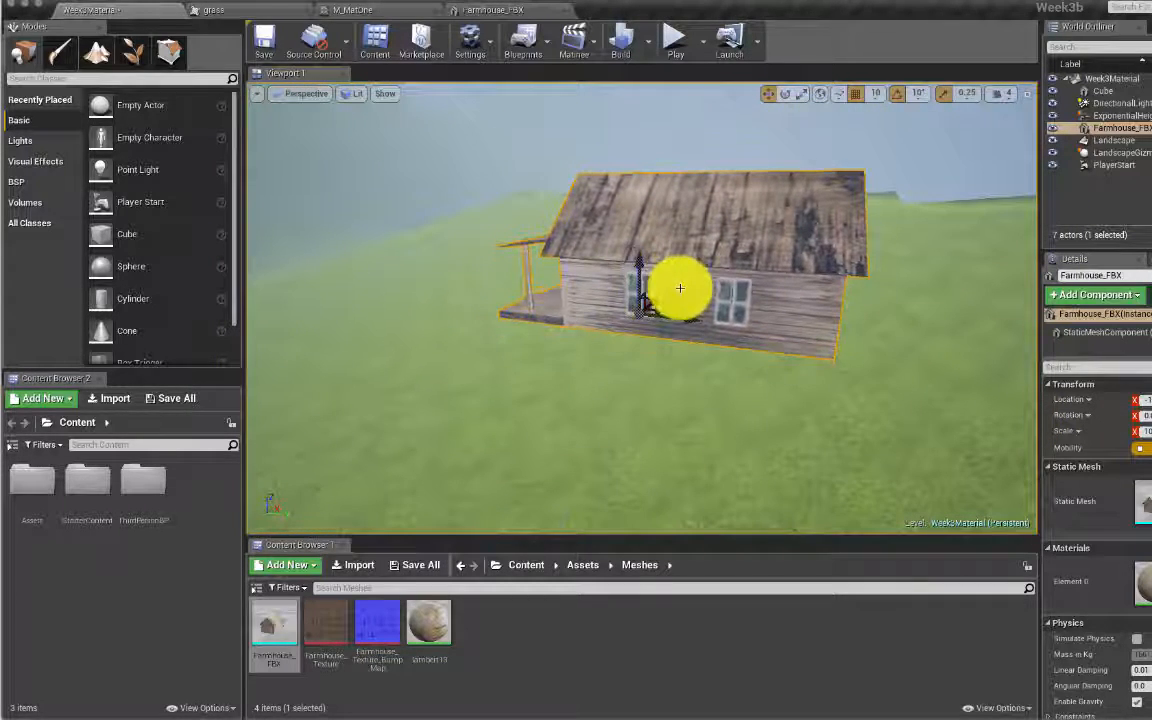
click(1147, 430)
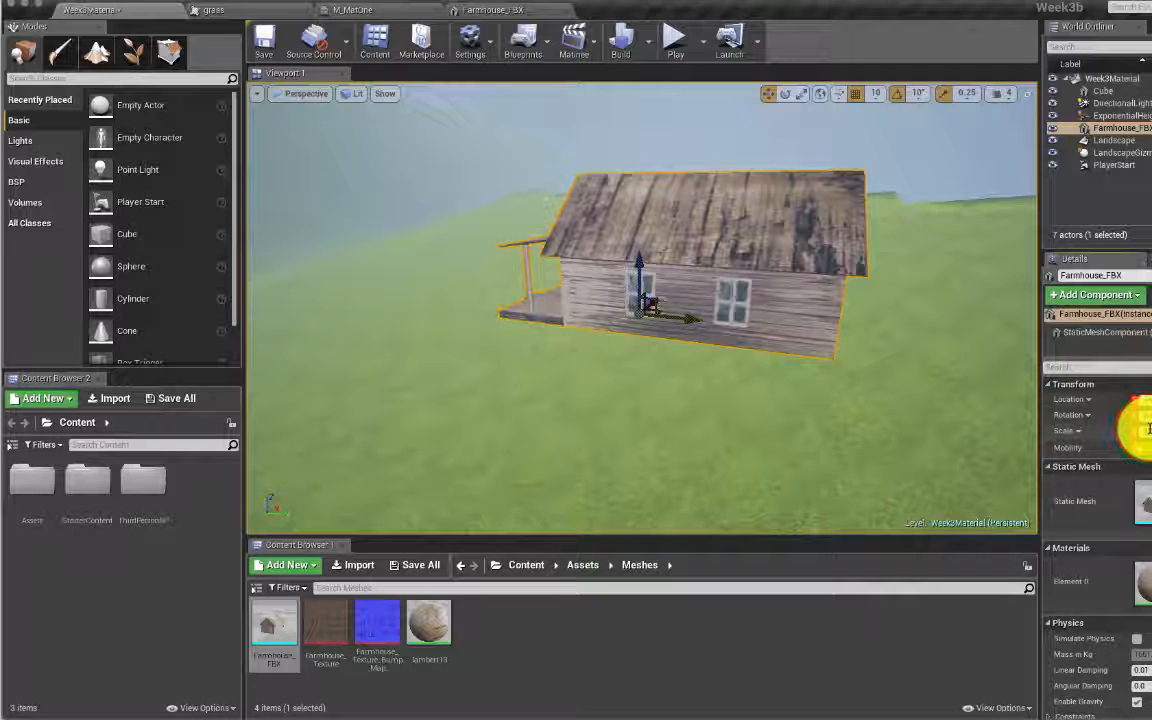
drag(1149, 429, 1151, 429)
Step: Confirm a farmhouse scale of 50 and pull the view back to its windowed side
key(Return)
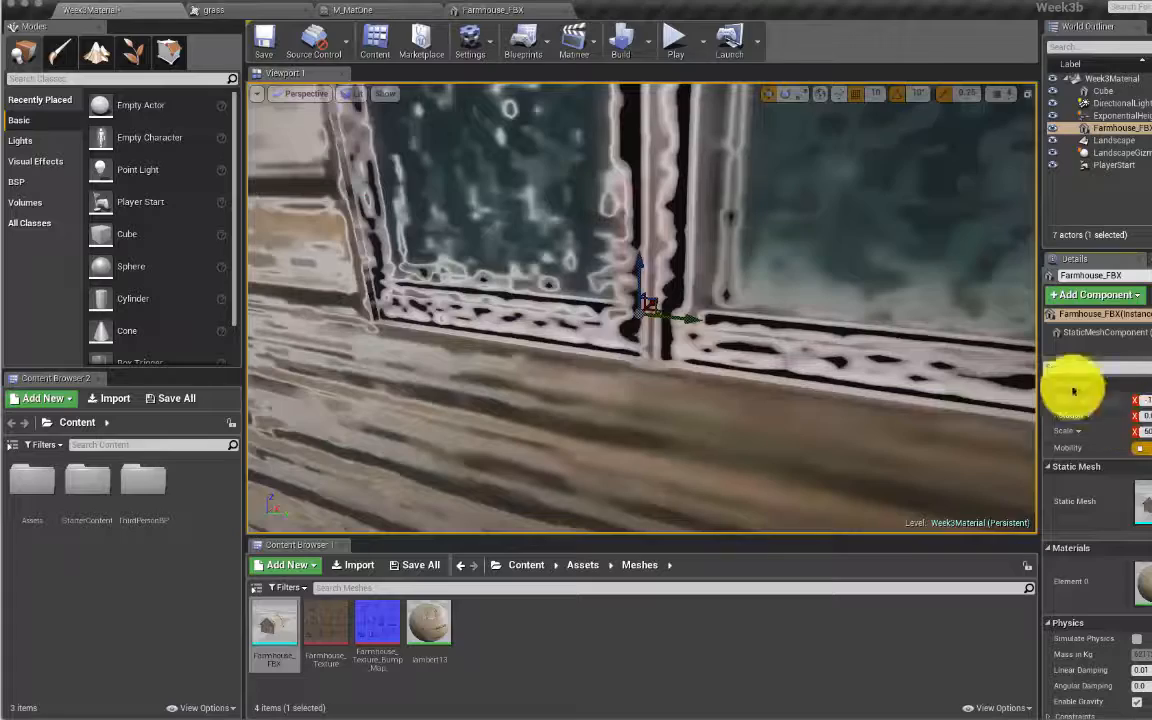
scroll(756, 380, down, 10)
scroll(746, 366, down, 8)
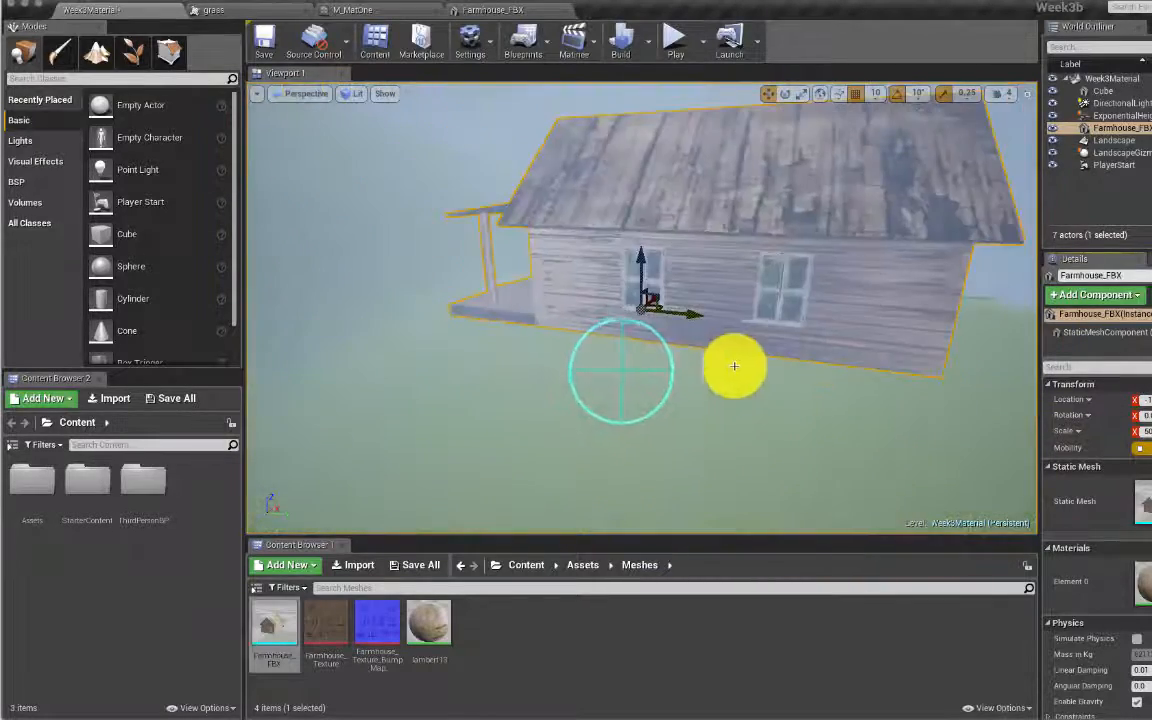
right_drag(733, 368, 850, 372)
alt+drag(760, 270, 655, 267)
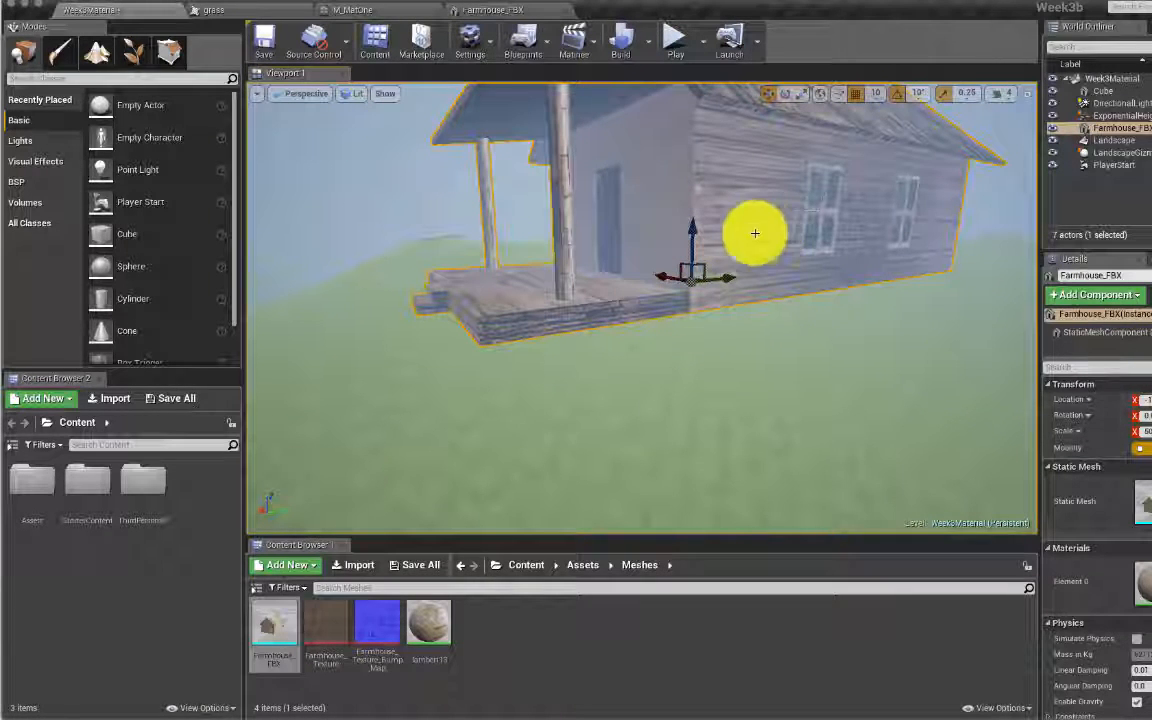
Step: Rotate the farmhouse to about a 10 degree tilt and start playing the level
click(787, 97)
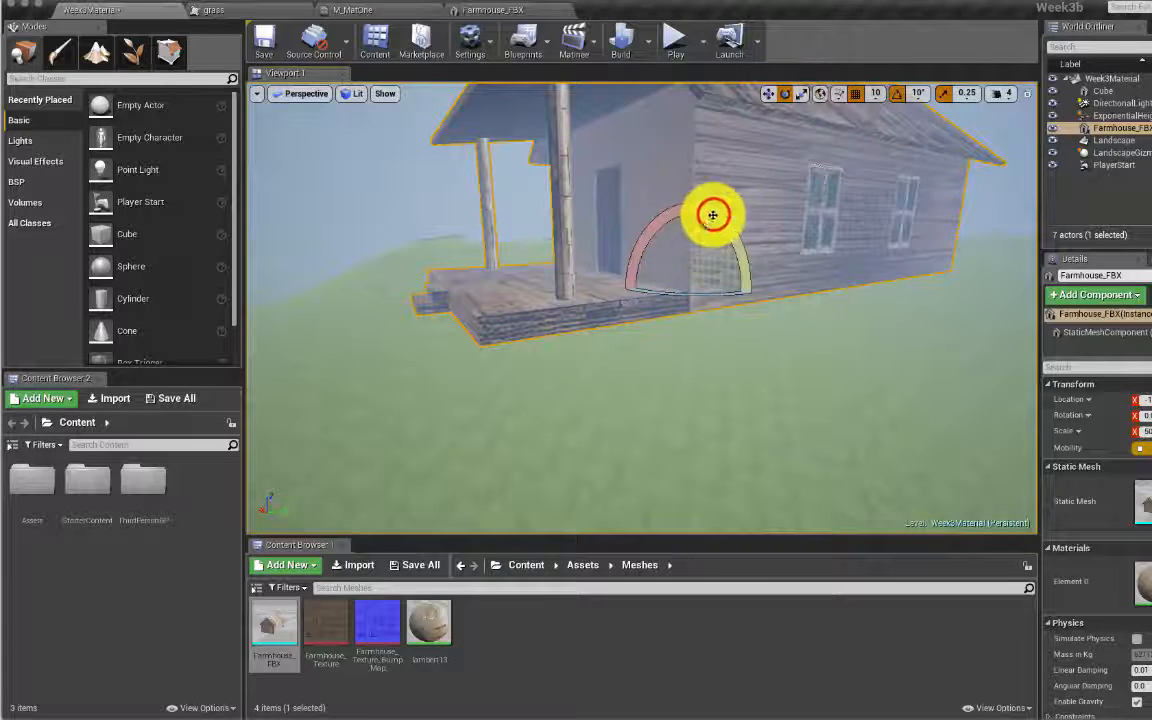
drag(715, 213, 735, 250)
drag(676, 295, 629, 286)
drag(640, 231, 726, 237)
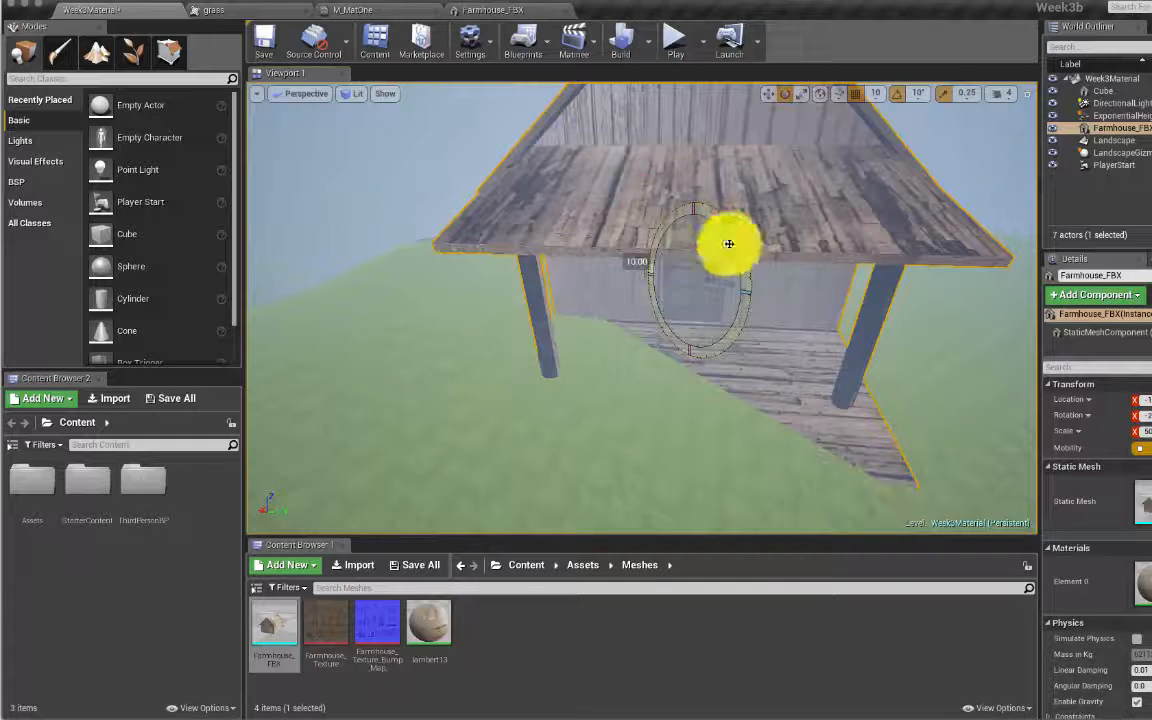
drag(657, 220, 703, 198)
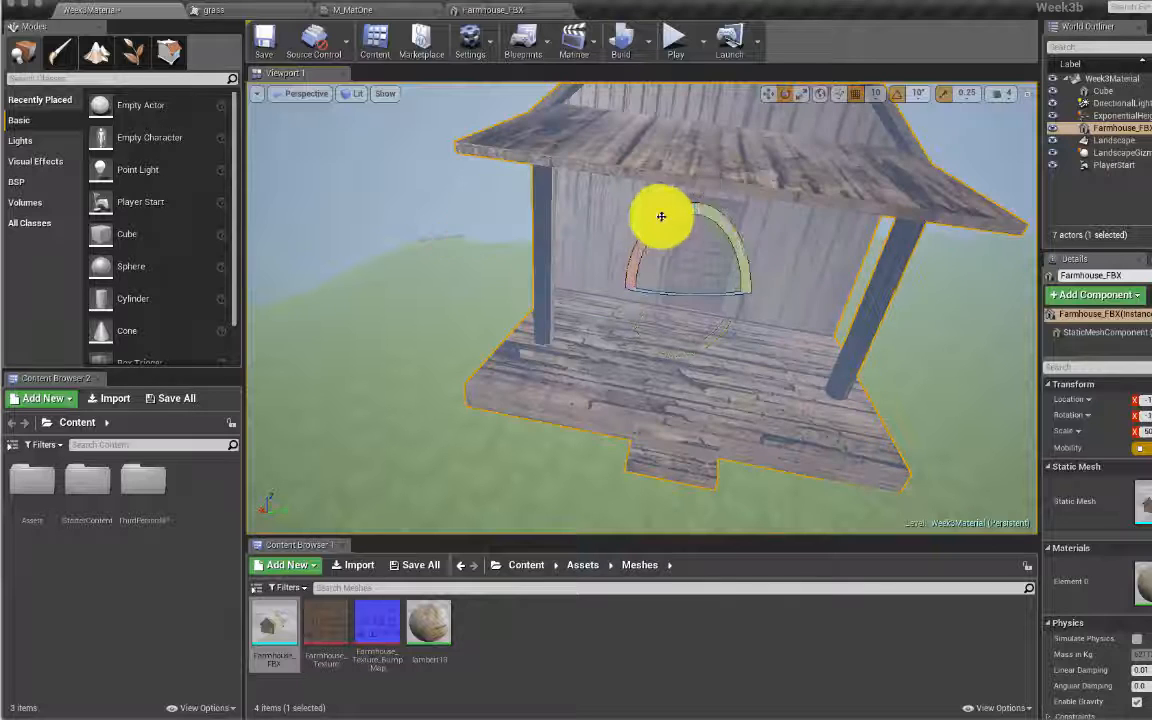
click(676, 41)
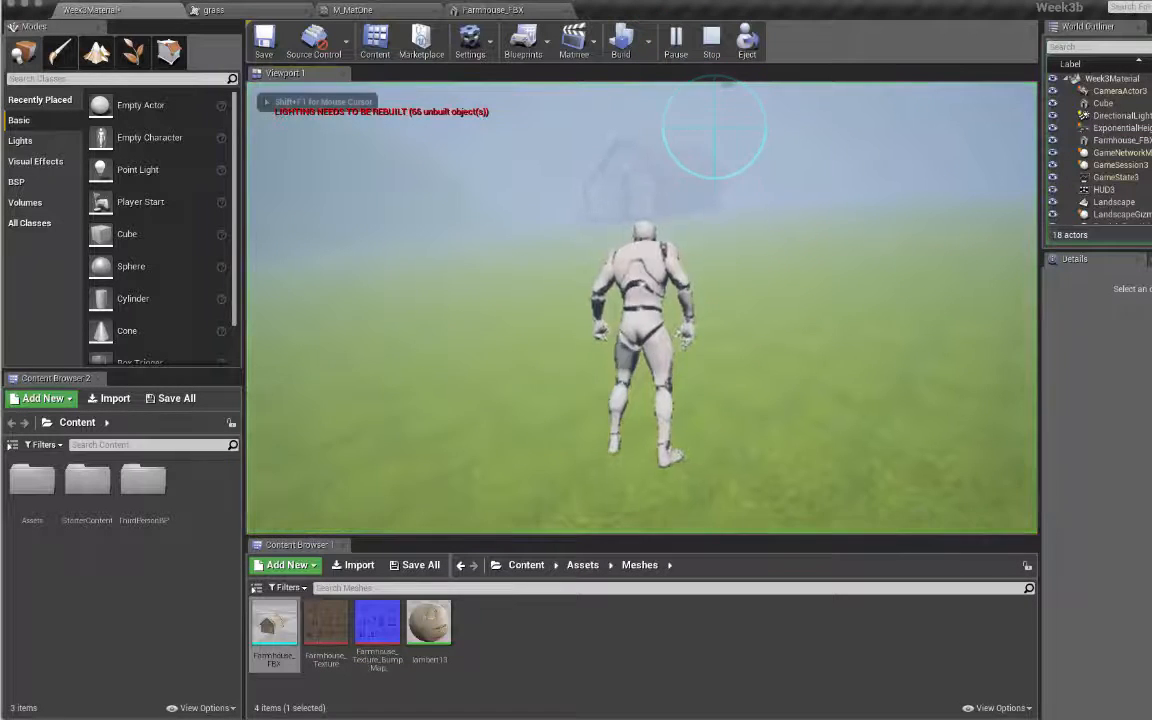
Step: Run the mannequin through the fog to the farmhouse and jump at the porch repeatedly
key(w)
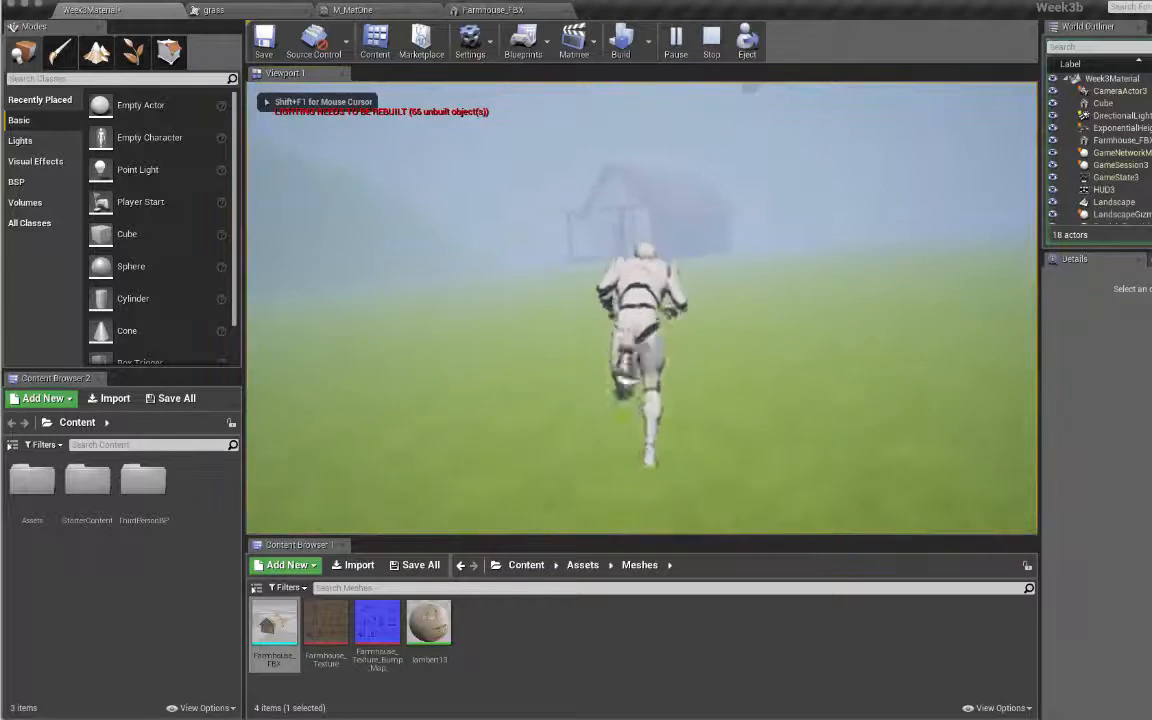
key(a)
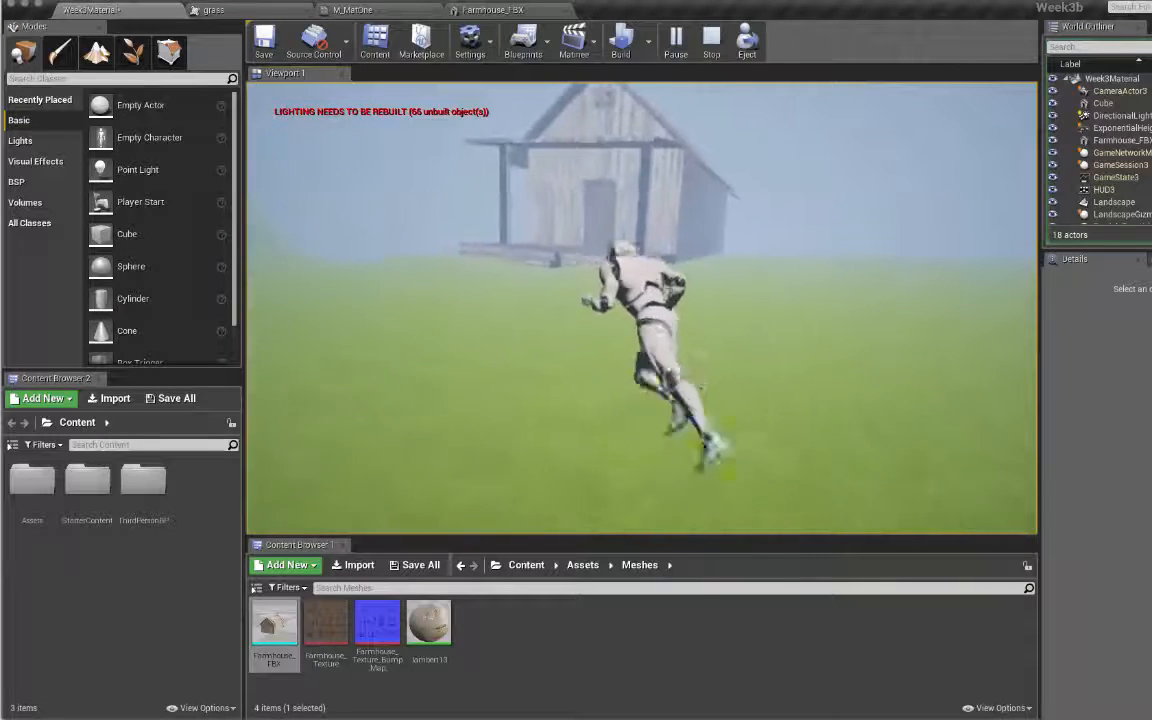
key(a)
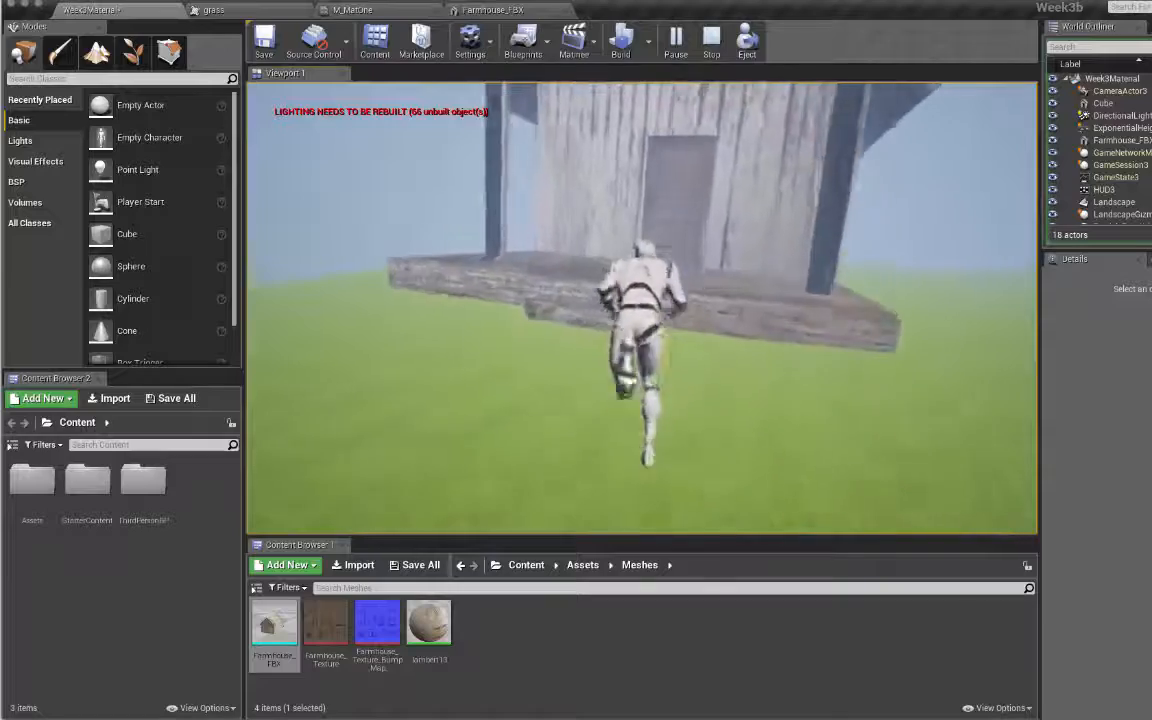
key(space)
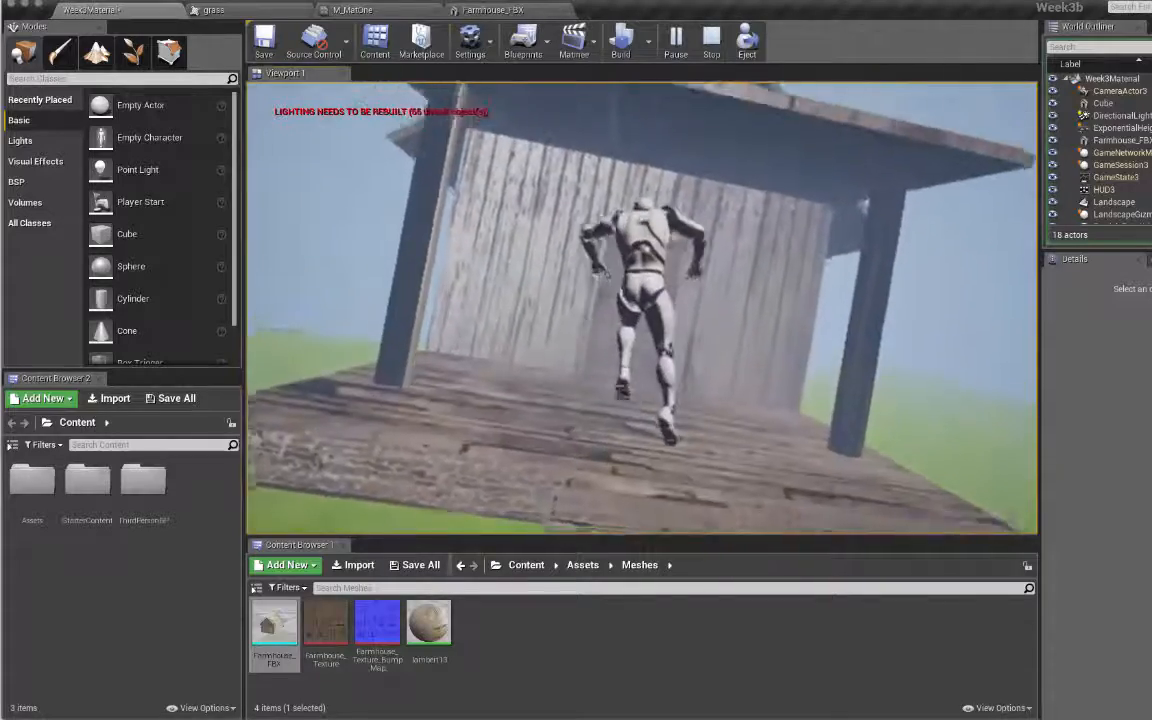
key(s)
key(w)
key(space)
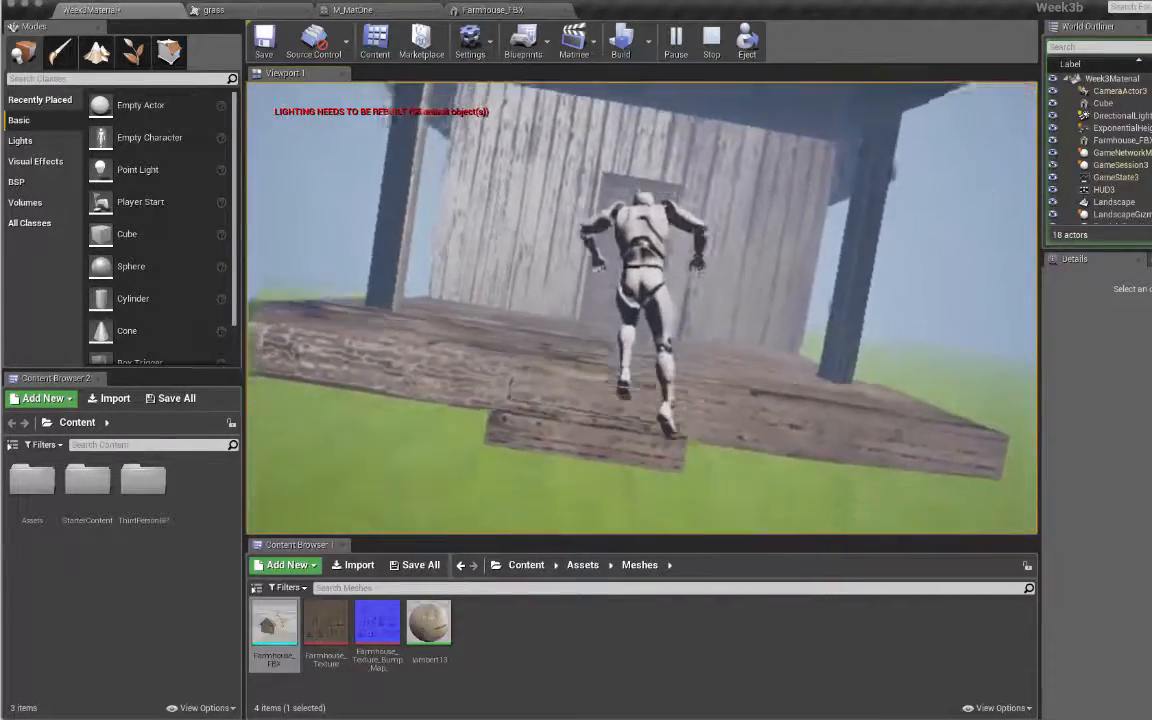
key(d)
key(w)
key(space)
key(s)
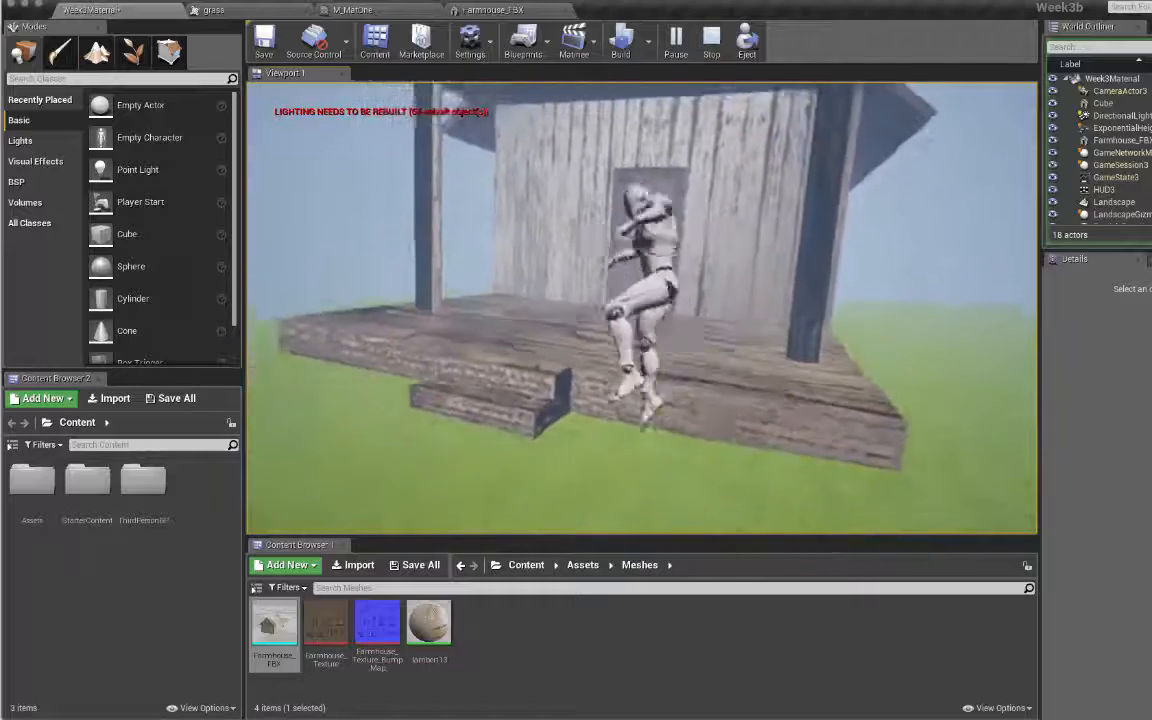
key(d)
key(s)
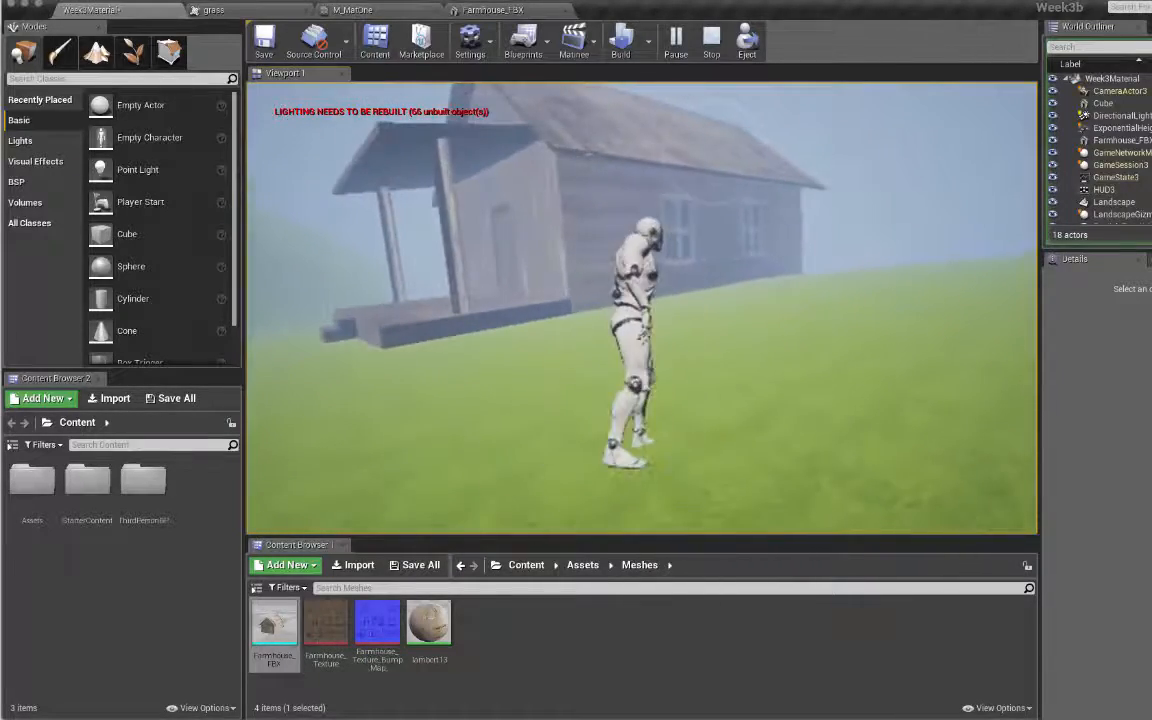
key(a)
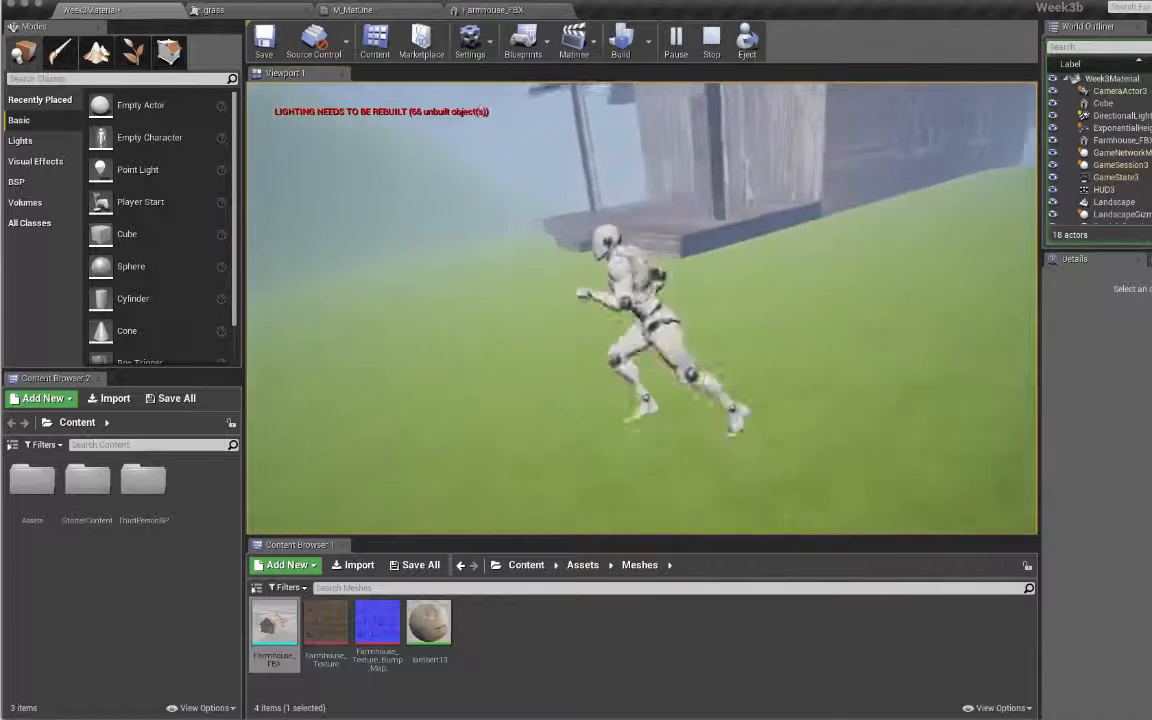
key(w)
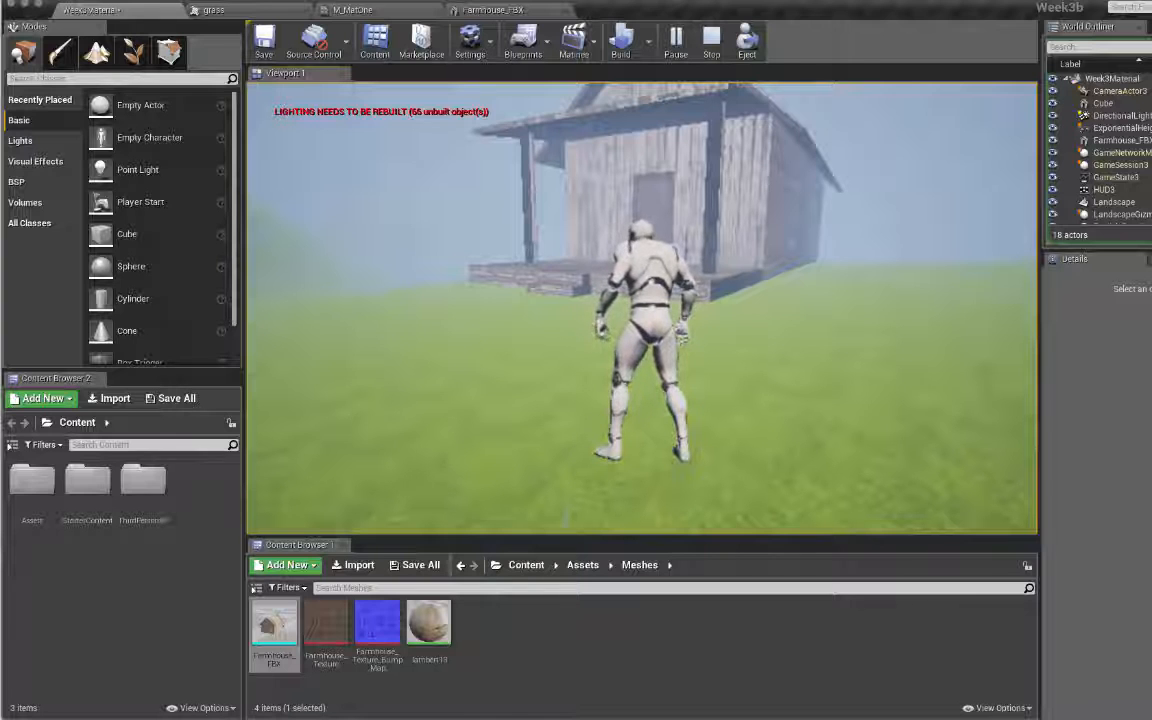
Step: Swing the game camera right, run across the grass, and end the play session
click(720, 121)
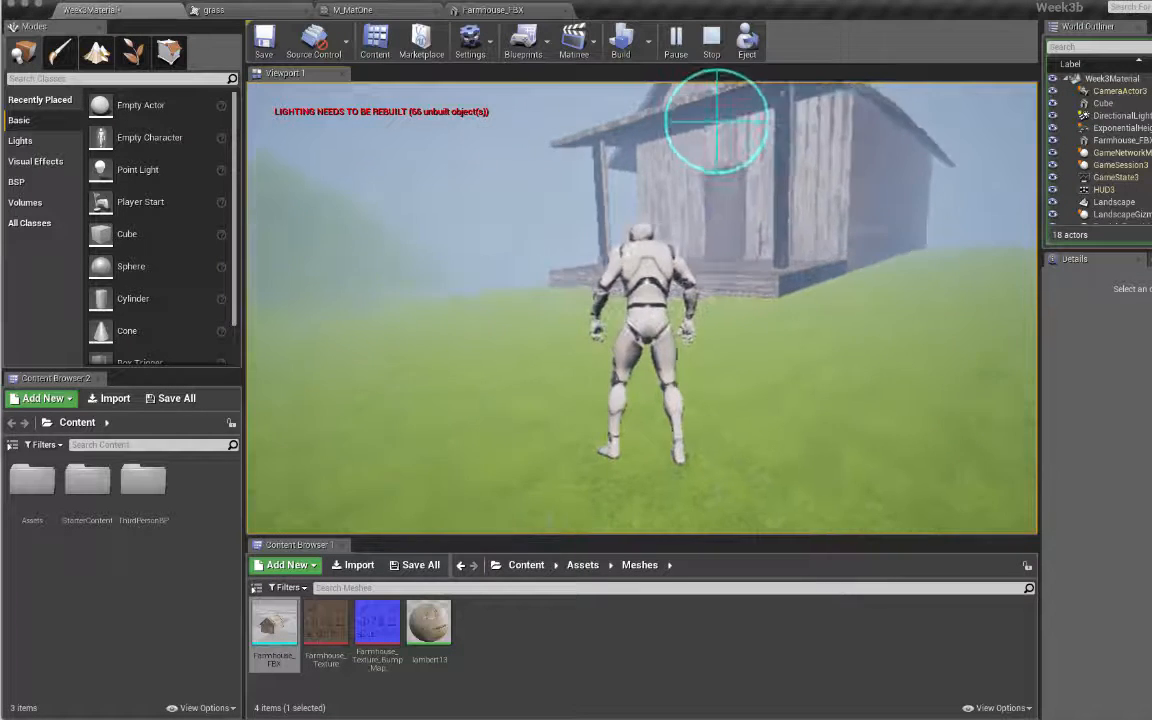
key(d)
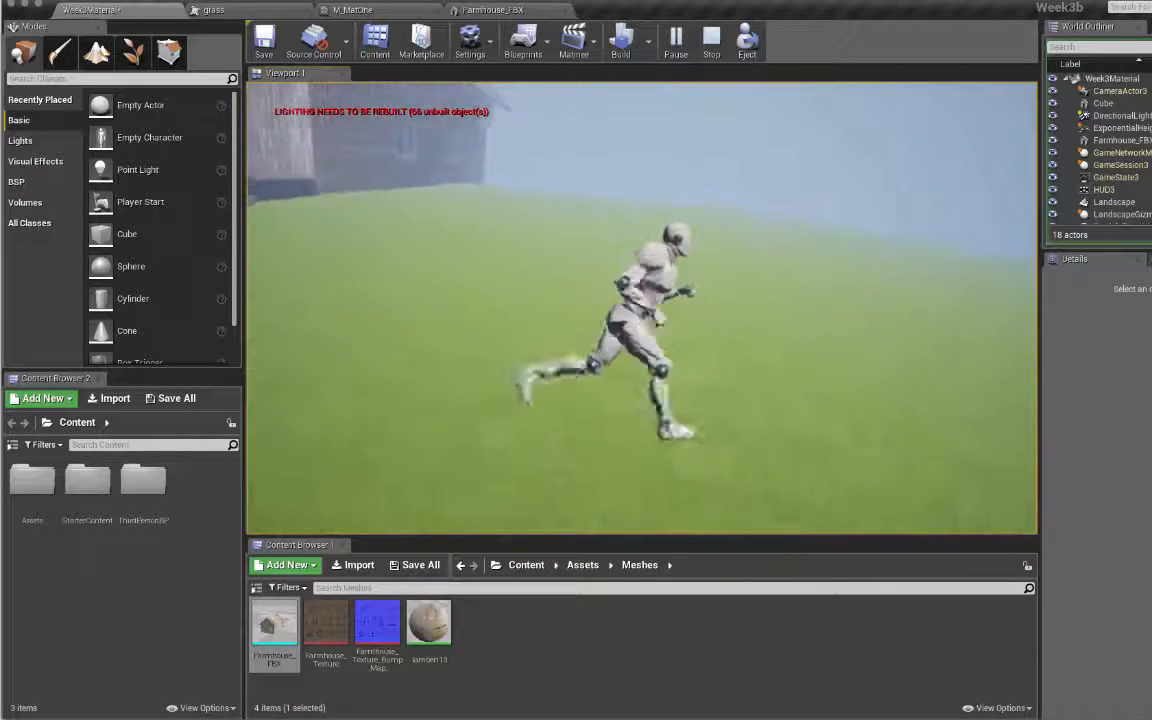
key(w)
key(d)
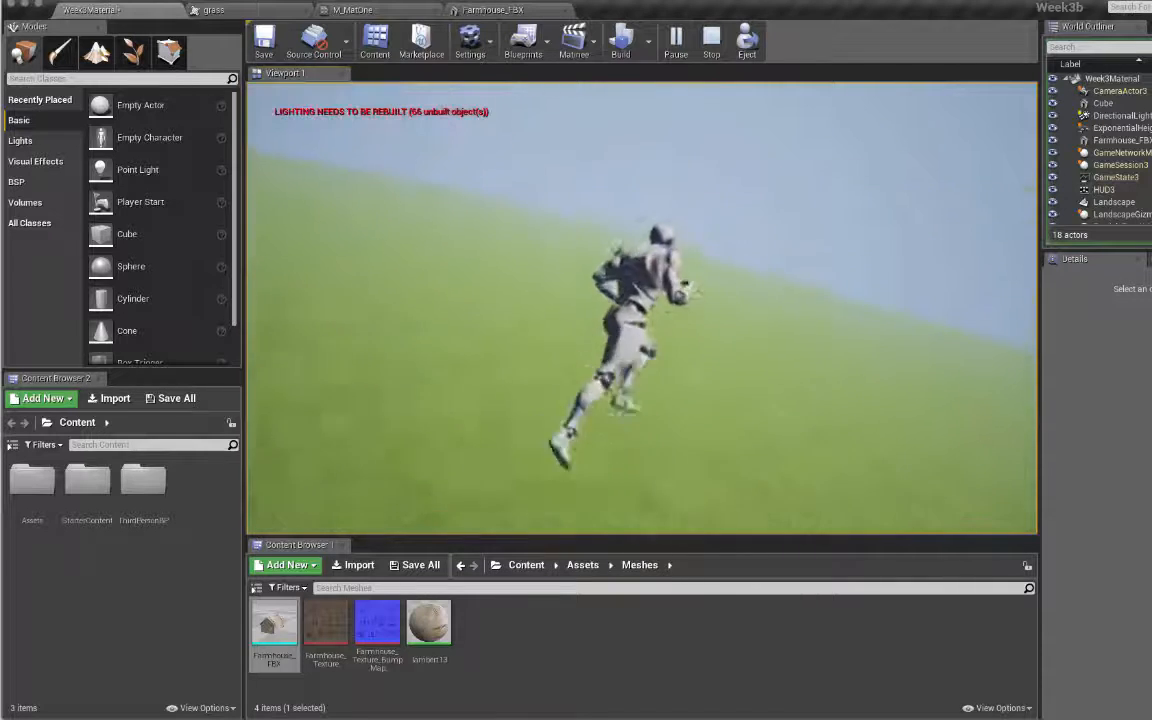
click(702, 116)
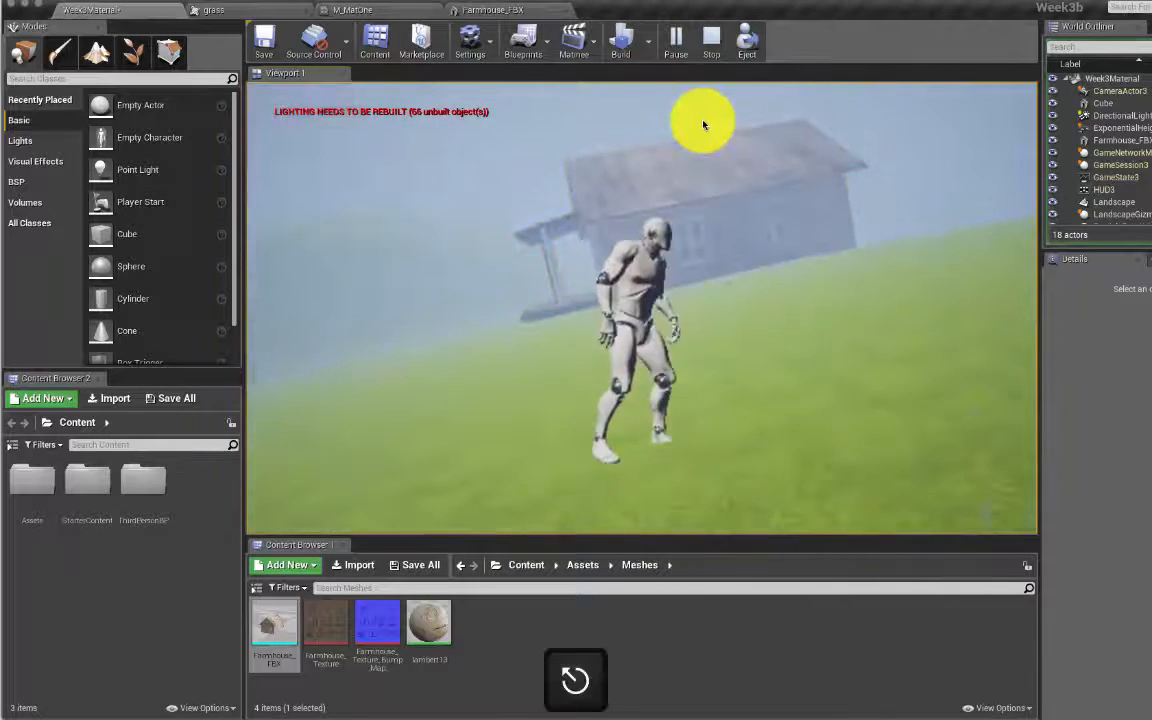
key(Escape)
click(800, 154)
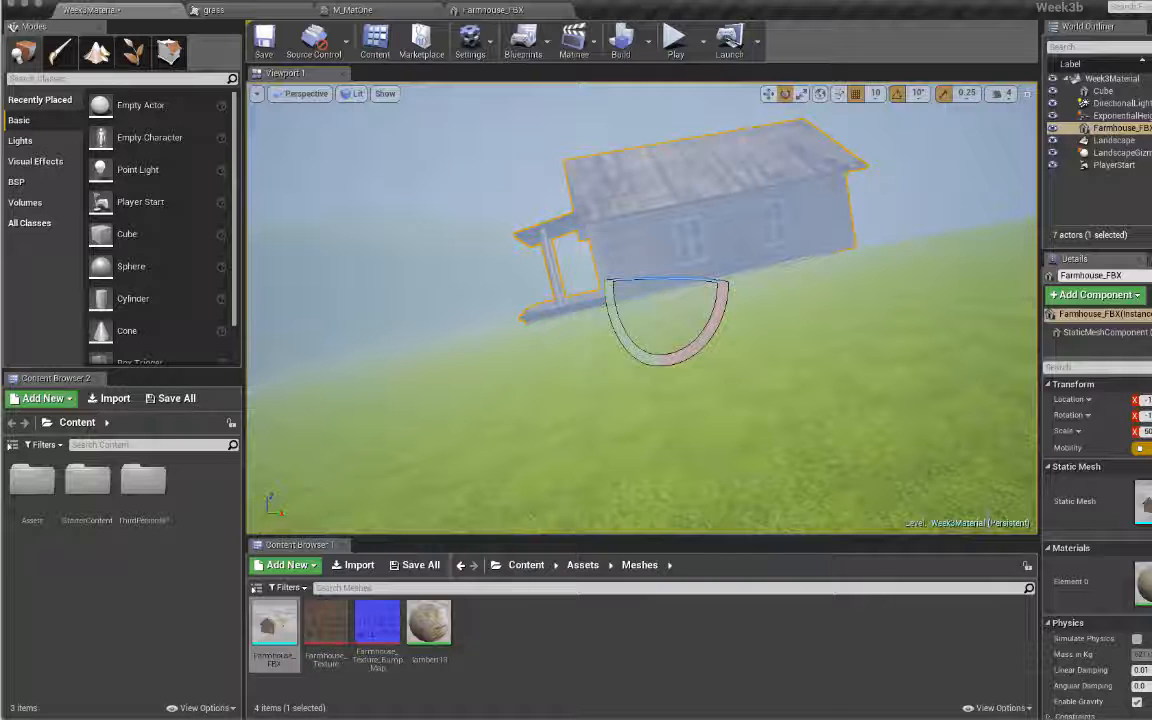
Step: Check the Week3Demotopics notes, then return to the Unreal level viewport
key(super+Tab)
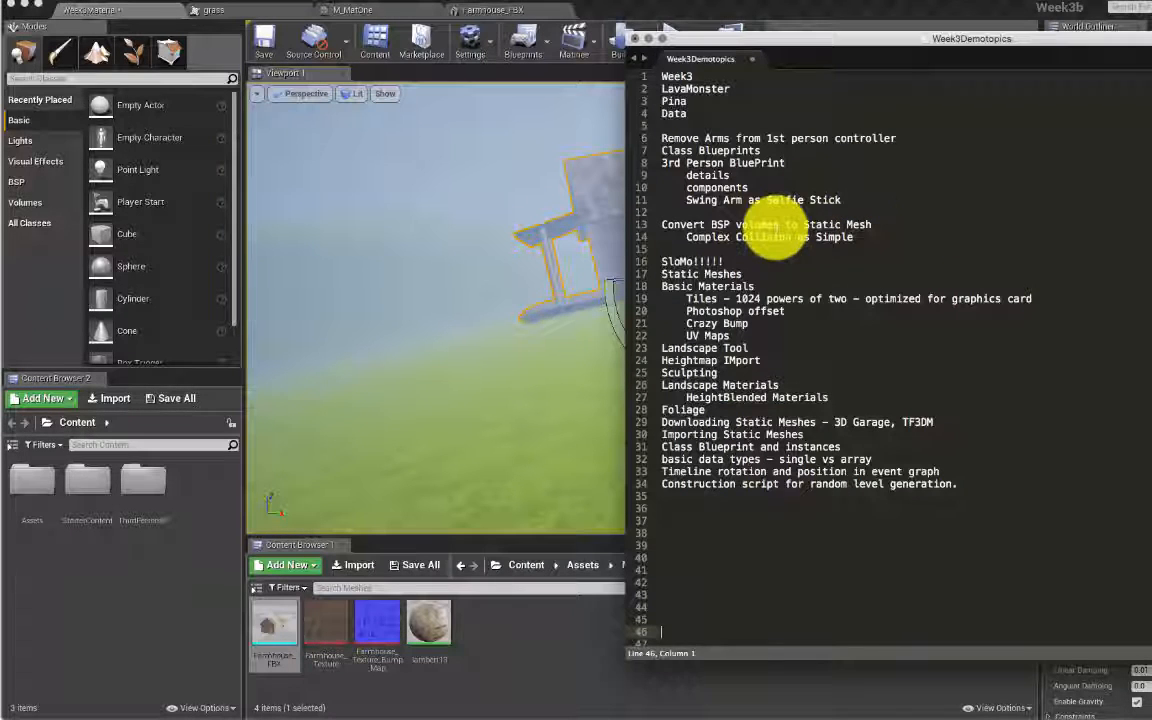
scroll(775, 302, down, 3)
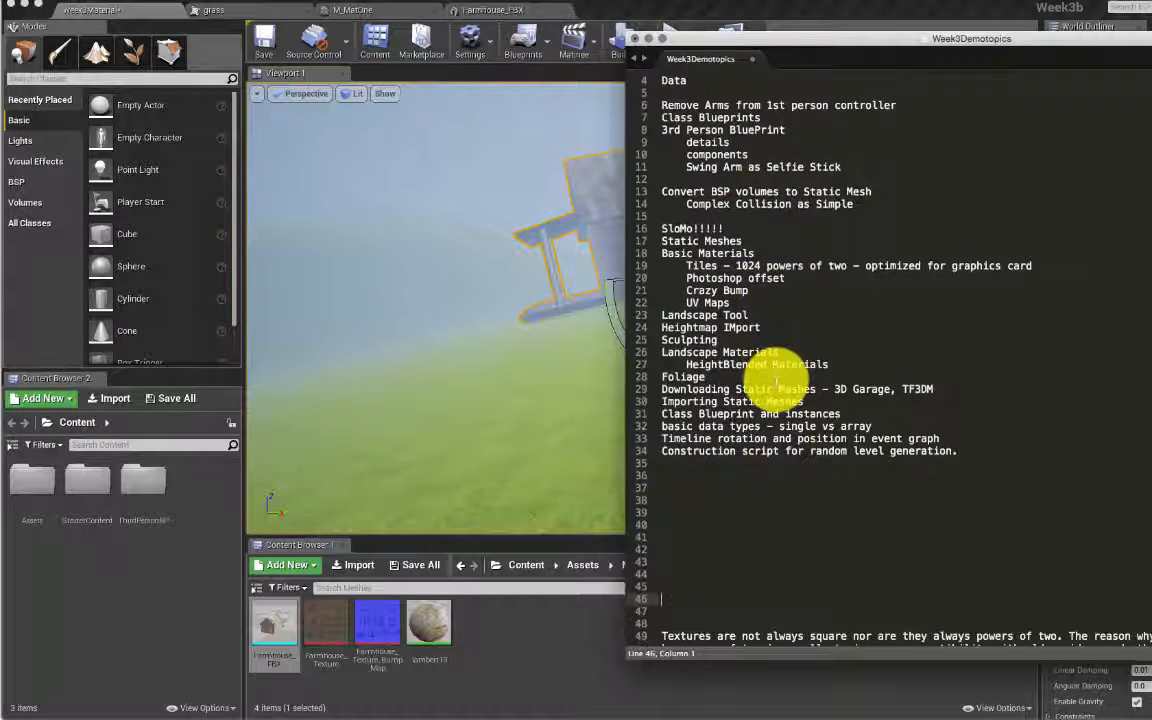
click(528, 335)
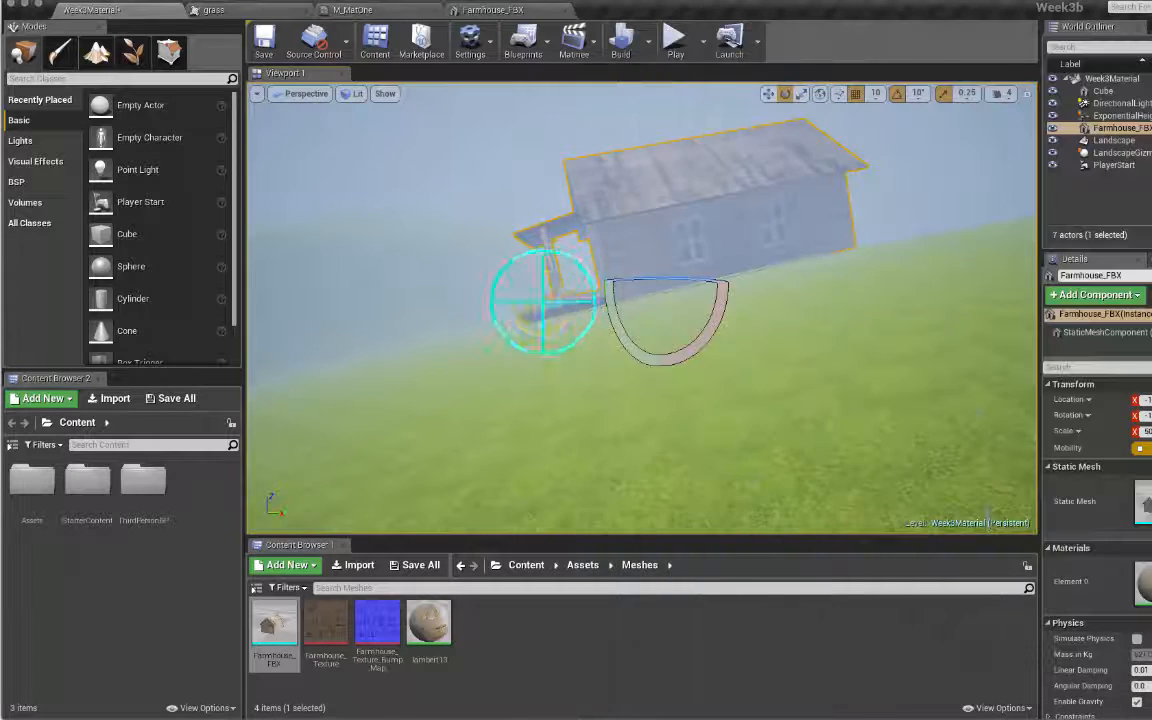
right_drag(528, 335, 530, 288)
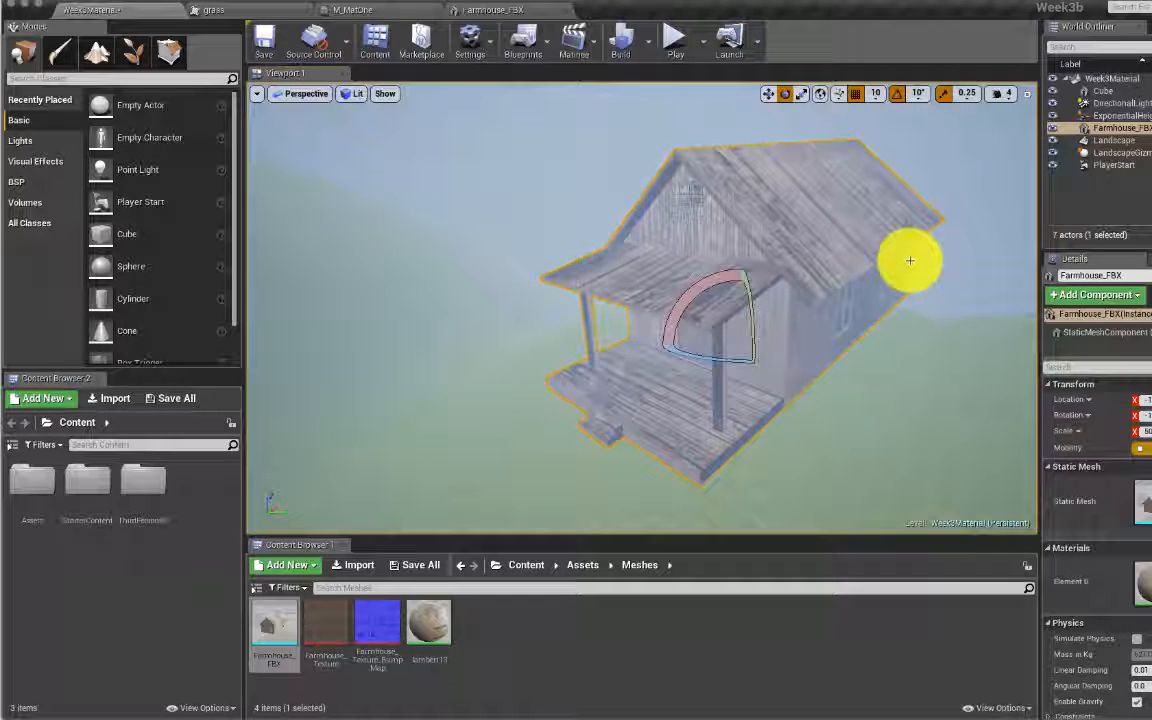
right_drag(910, 260, 956, 268)
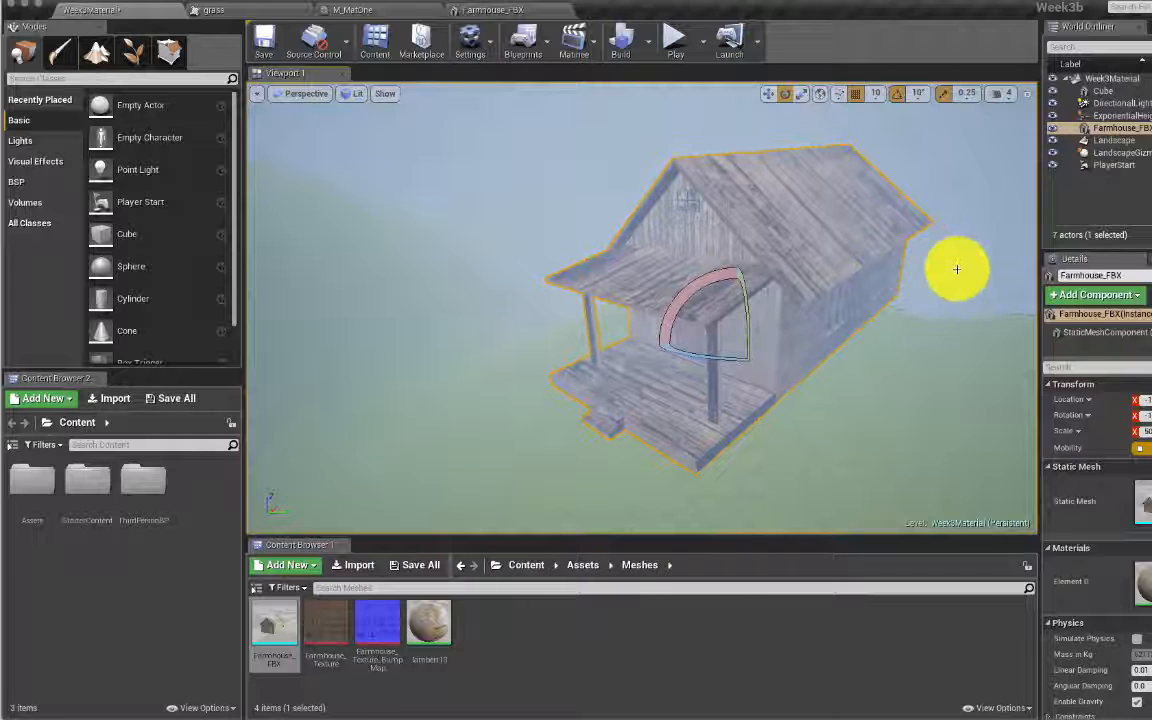
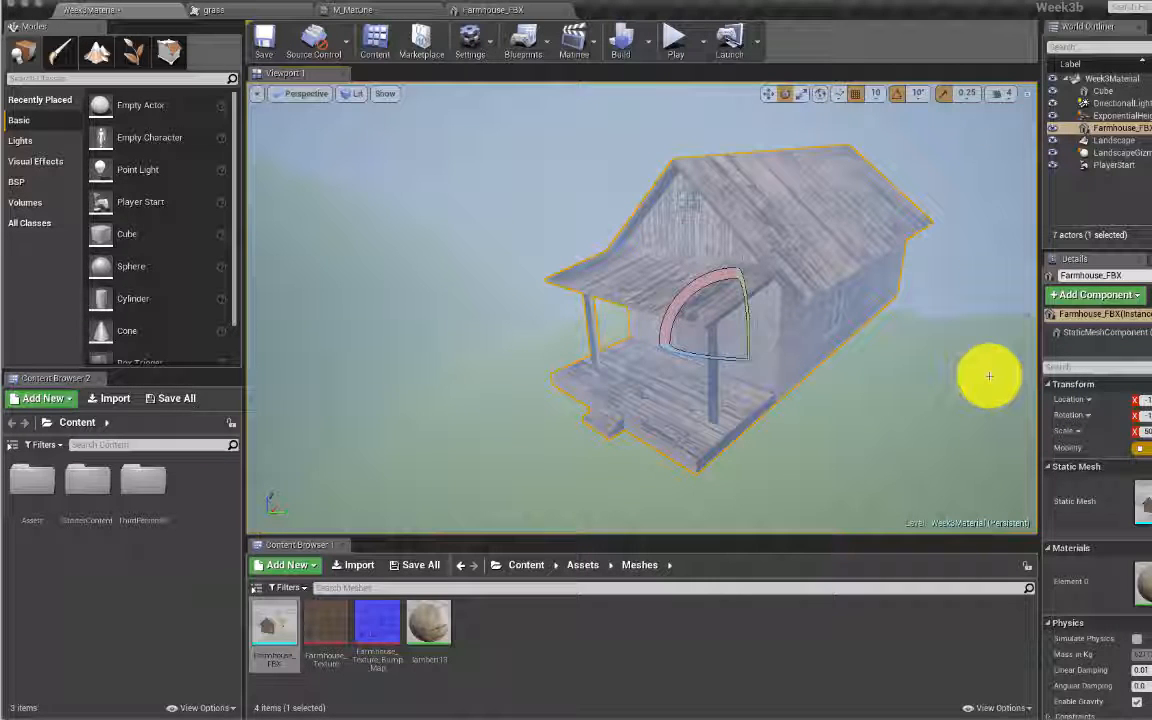
Step: Orbit and dolly the viewport camera to a close, front-on view of the Farmhouse_FBX
click(836, 316)
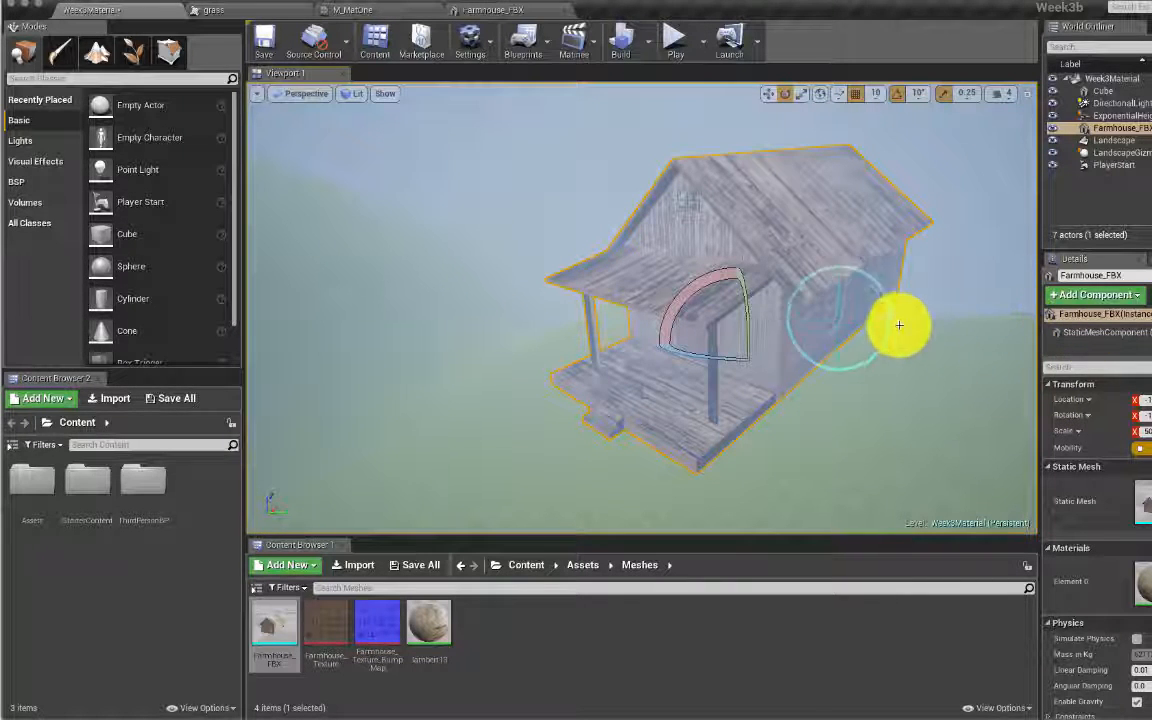
click(855, 321)
right_drag(855, 321, 869, 280)
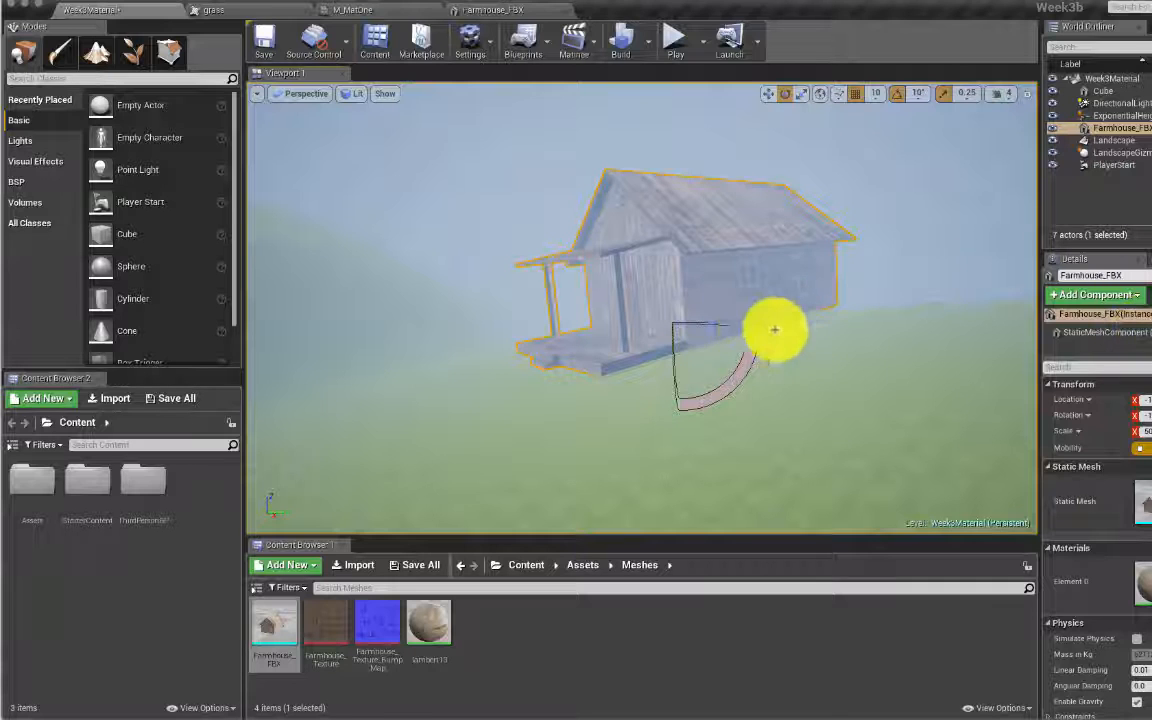
right_drag(650, 401, 760, 401)
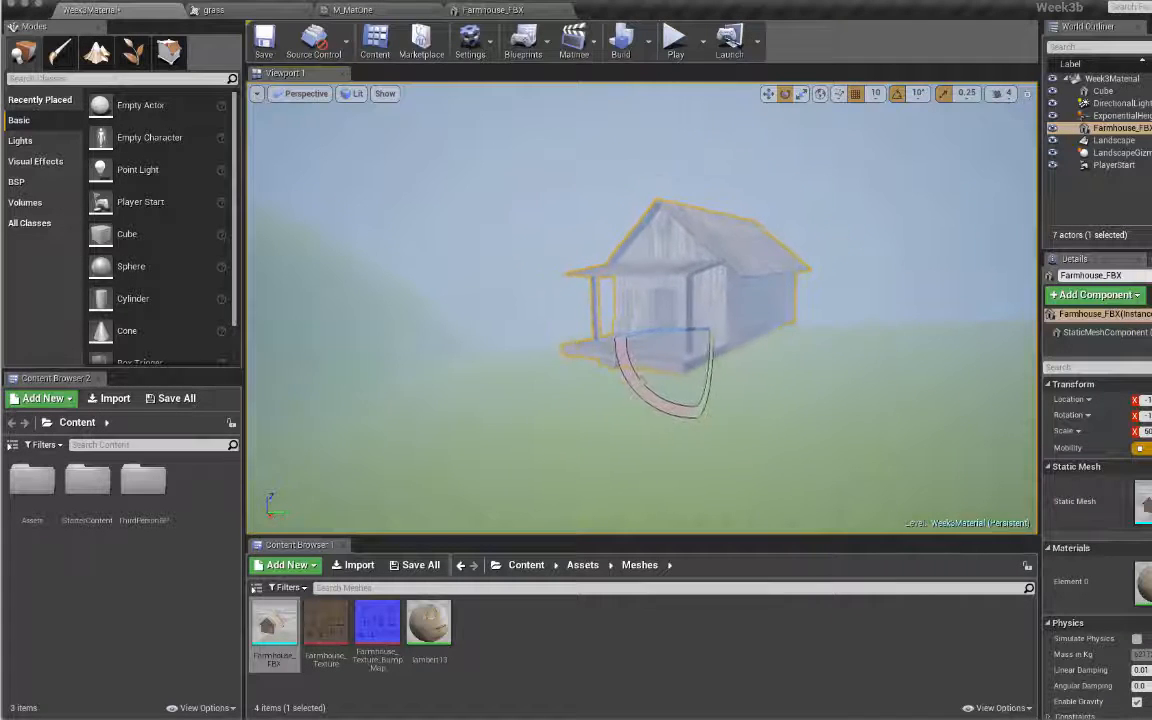
right_drag(615, 400, 700, 400)
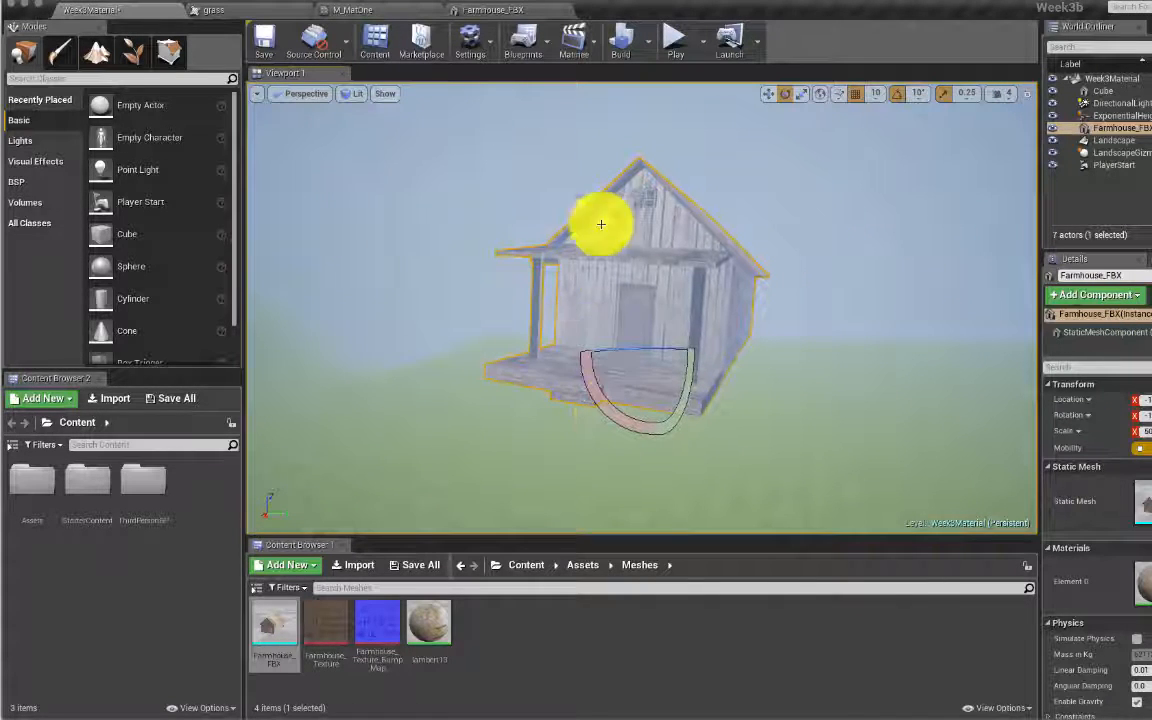
Step: Open the Level Blueprint from the Blueprints menu and pan the event graph to clear space
click(545, 53)
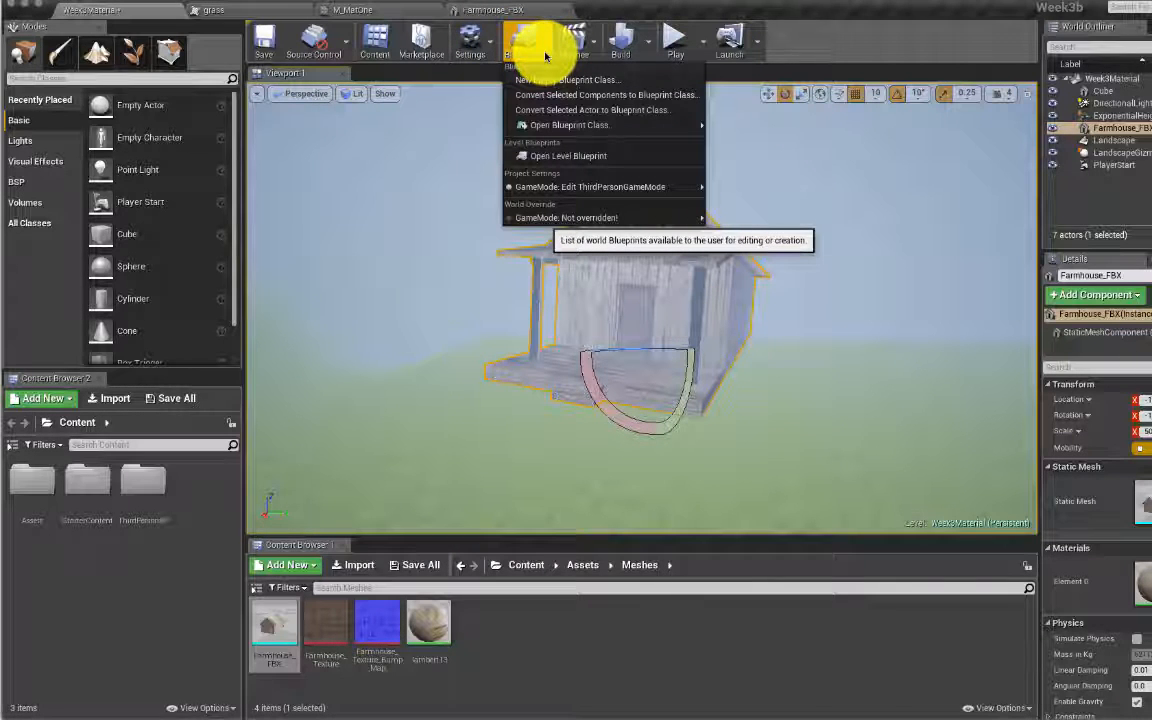
mouse_move(560, 125)
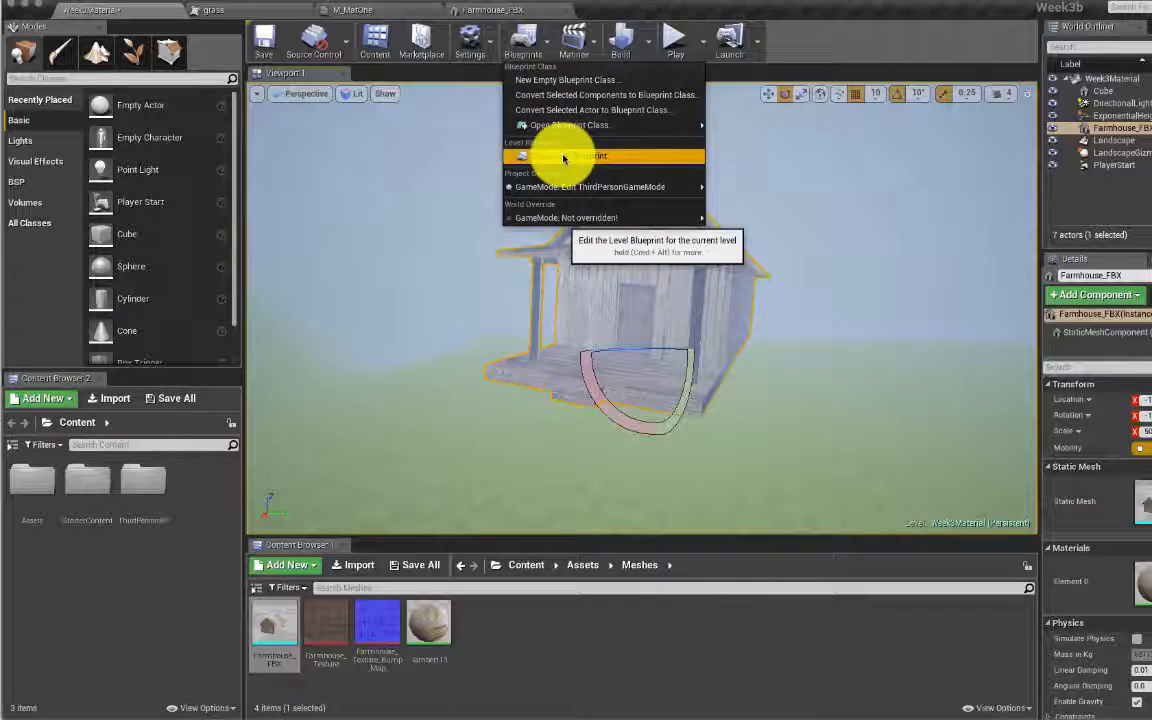
click(563, 158)
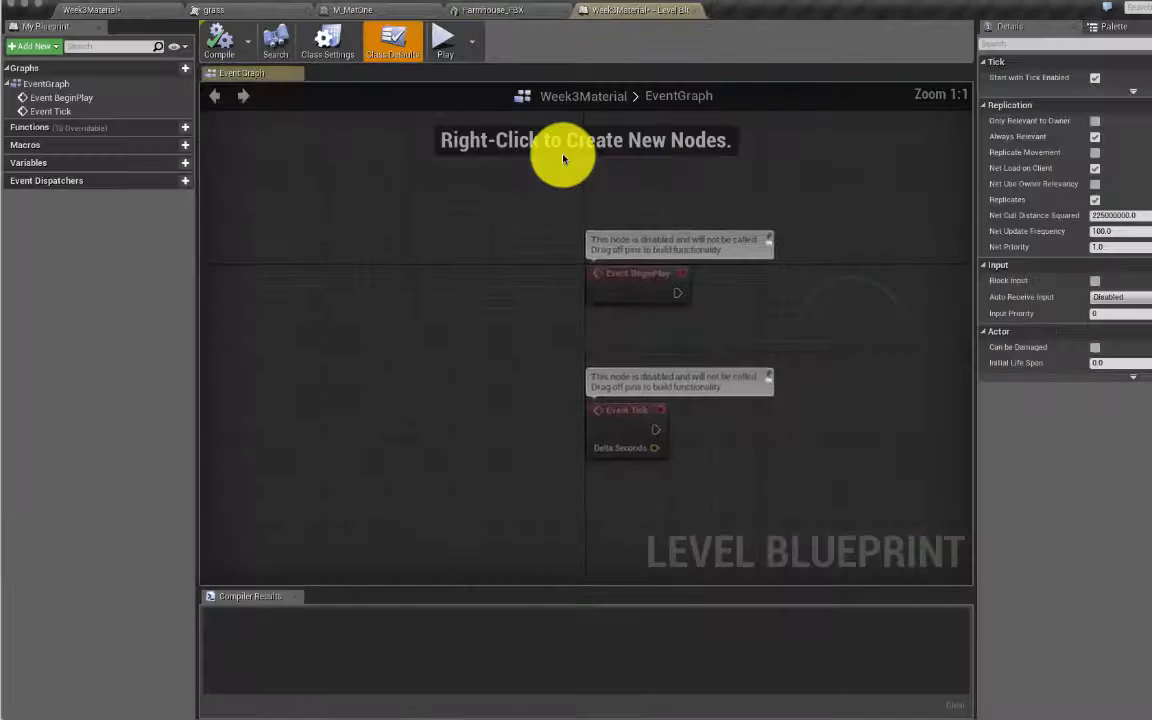
right_drag(817, 329, 519, 383)
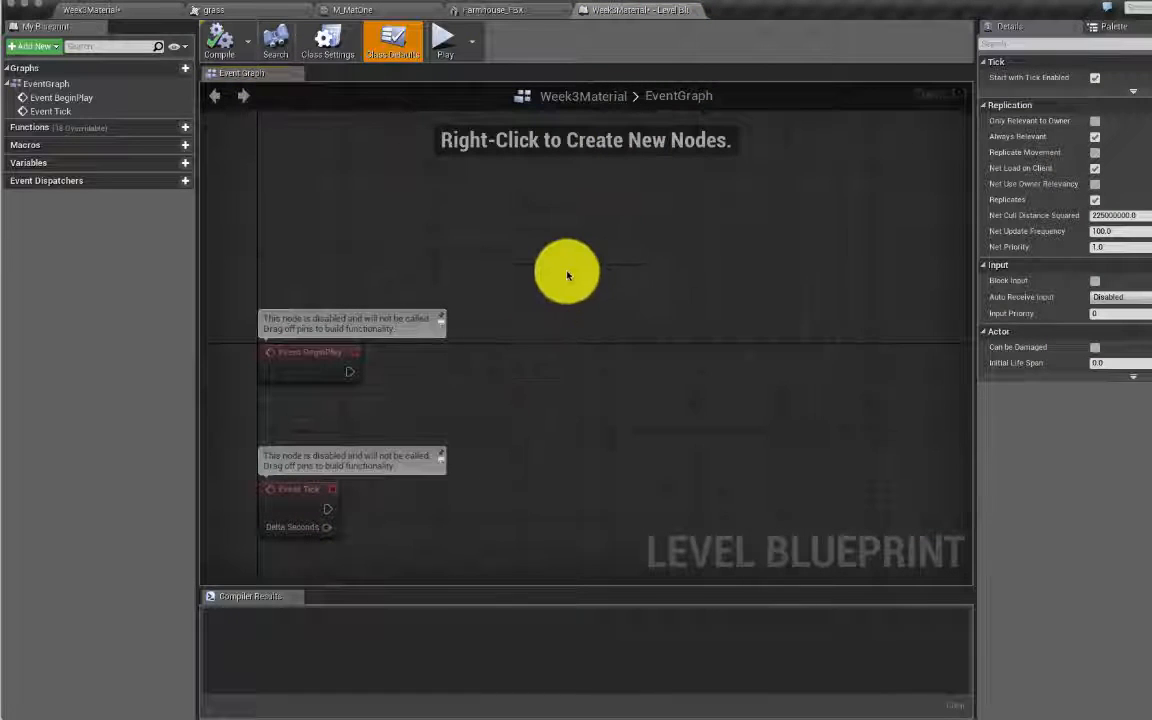
Step: Add a Set Global Time Dilation node by searching 'dila', then duplicate it with Ctrl+W
right_click(598, 248)
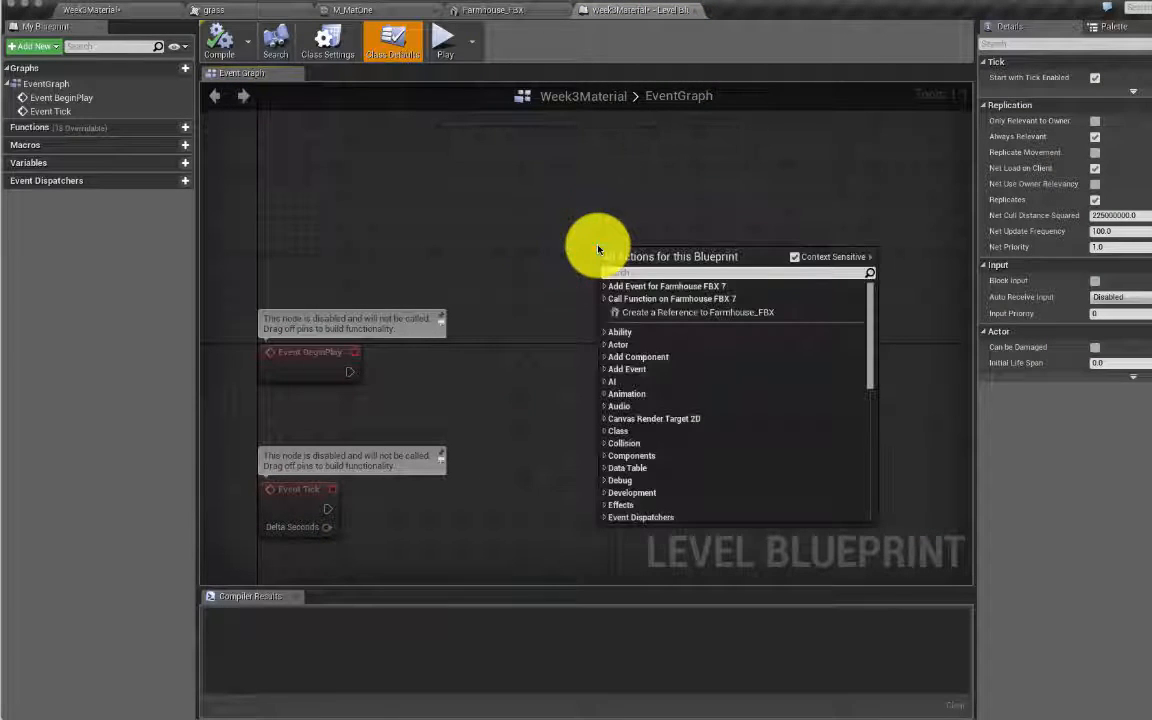
text(dila)
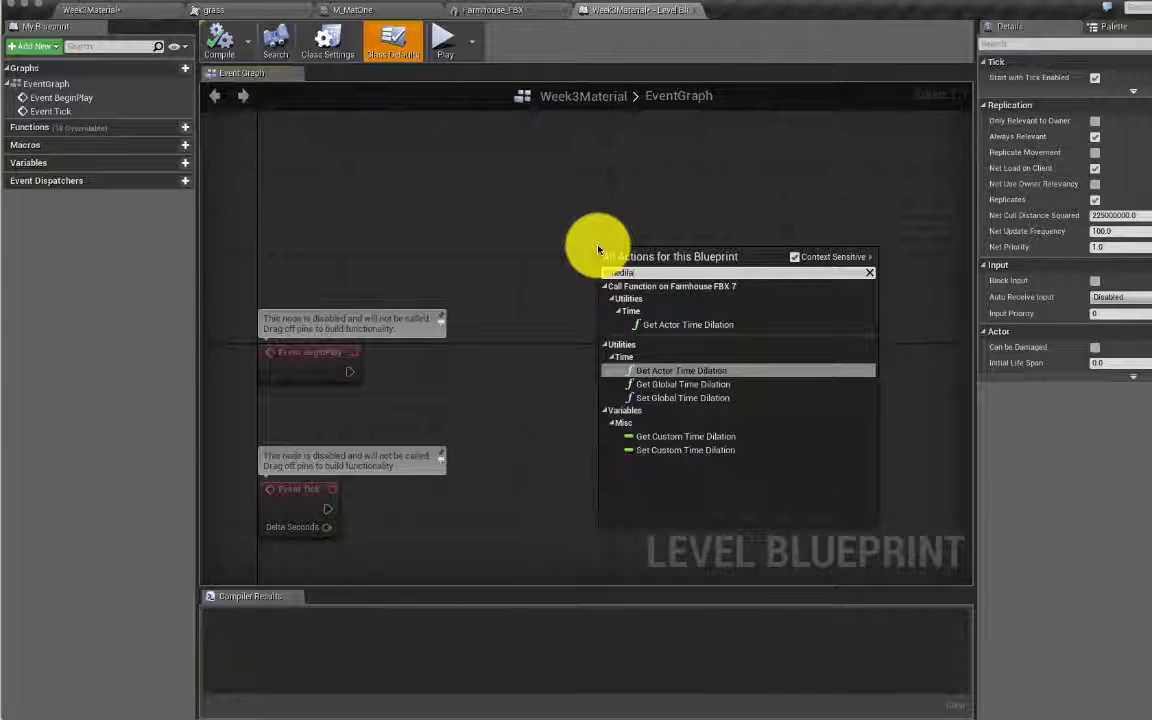
key(Down)
key(Down)
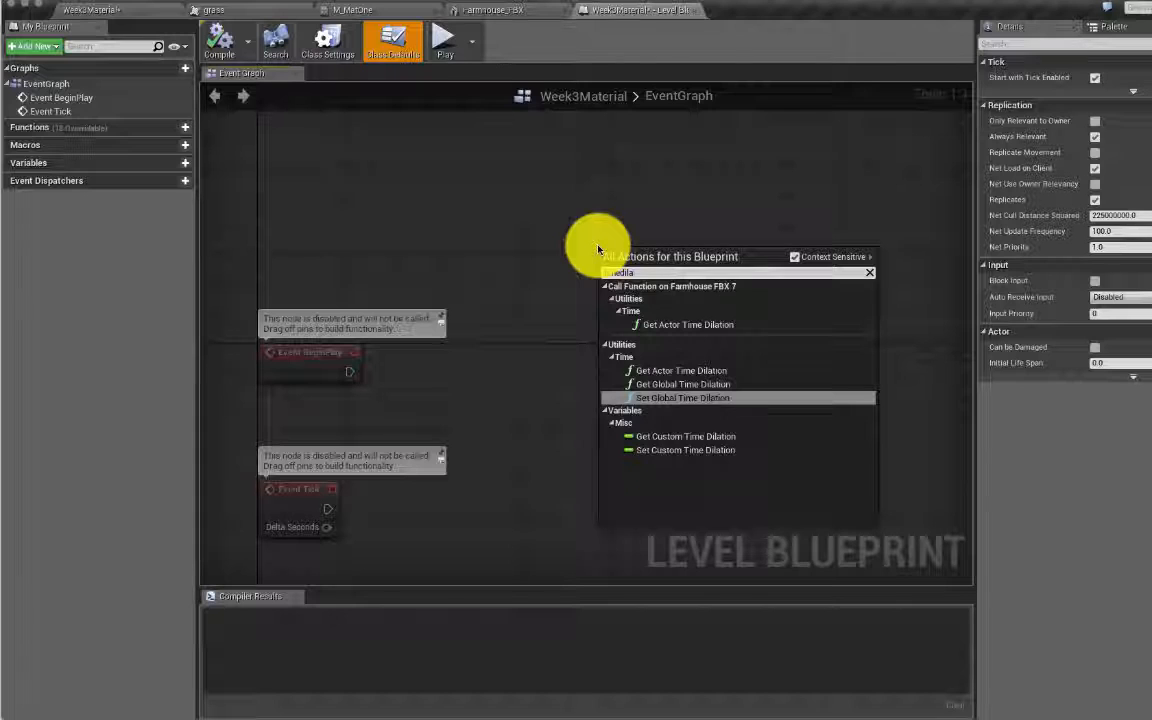
key(Return)
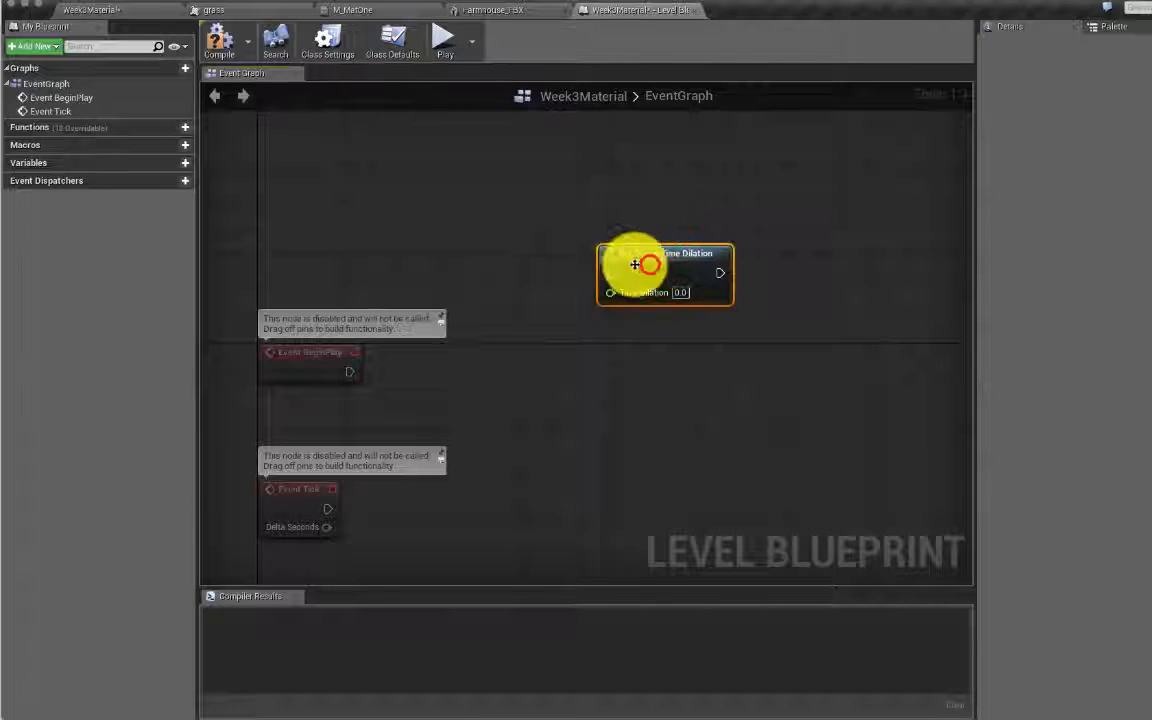
drag(657, 259, 750, 266)
key(ctrl+w)
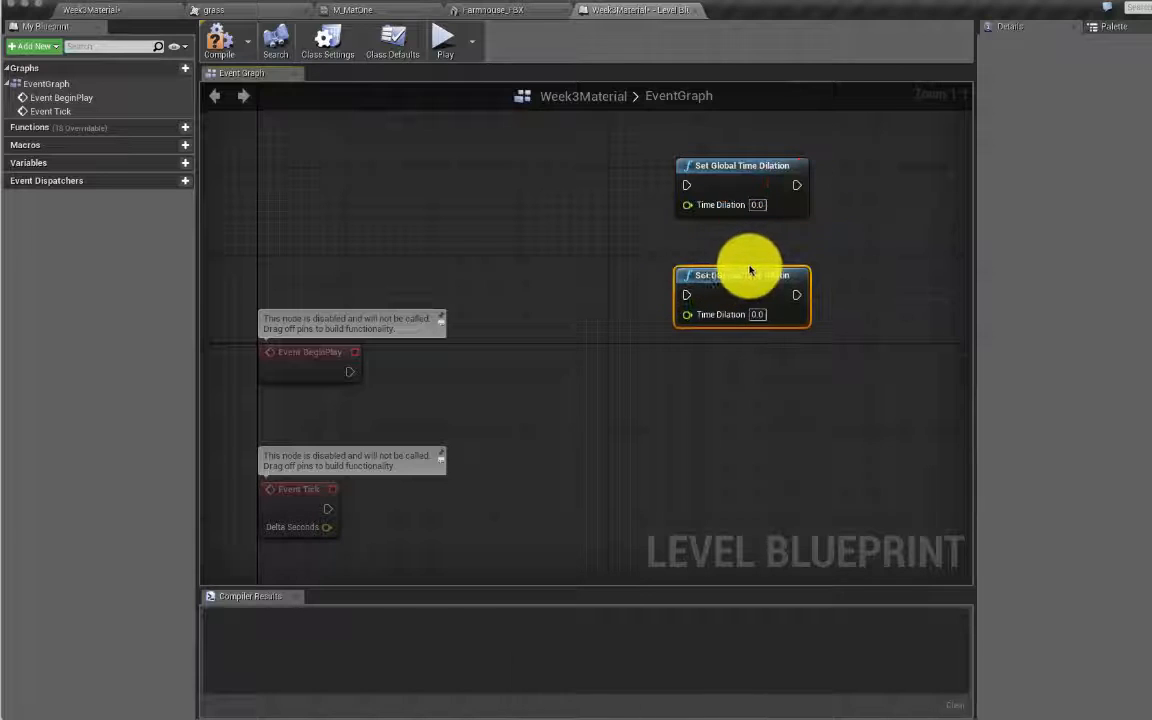
Step: Set the Time Dilation value on both nodes to 1
click(758, 205)
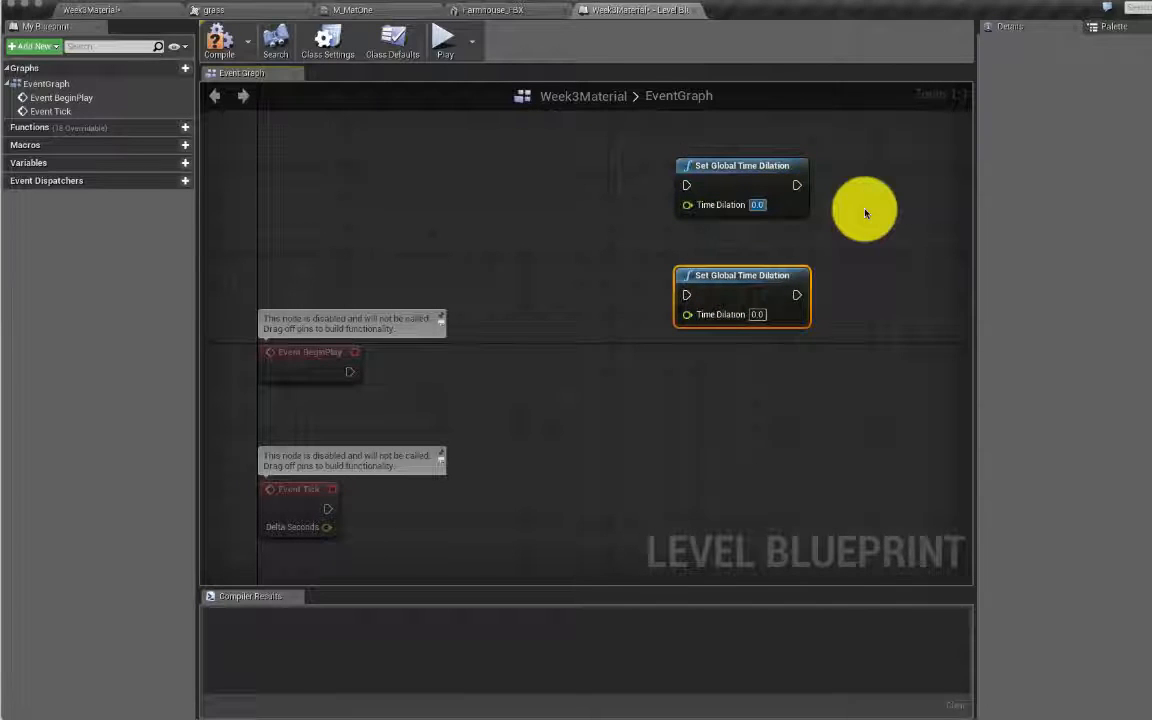
click(866, 213)
click(758, 314)
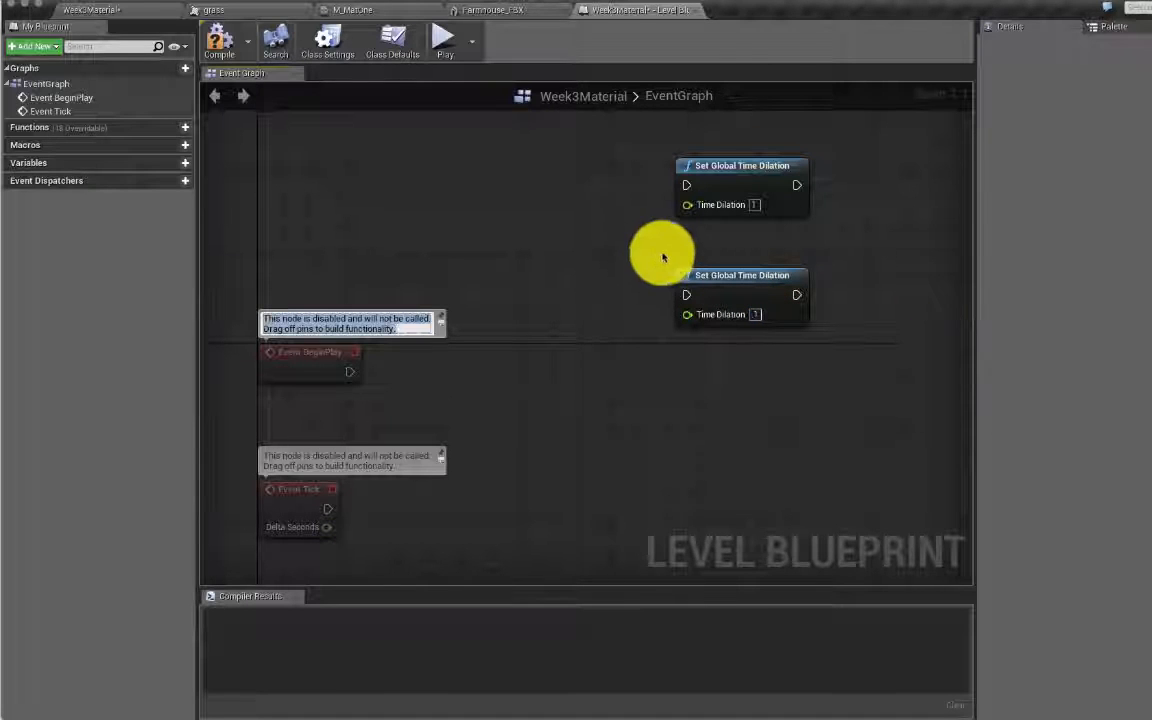
click(470, 185)
Step: Add a T key event and wire its Pressed and Released pins to the two time dilation nodes
right_click(470, 181)
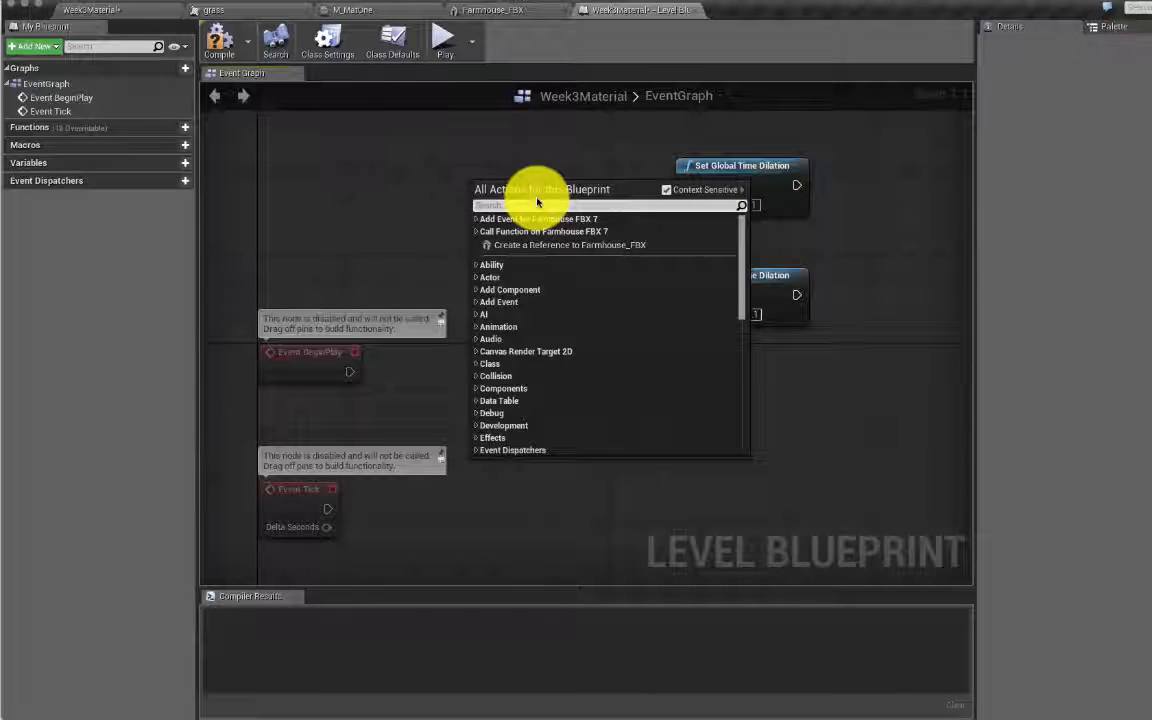
right_click(516, 155)
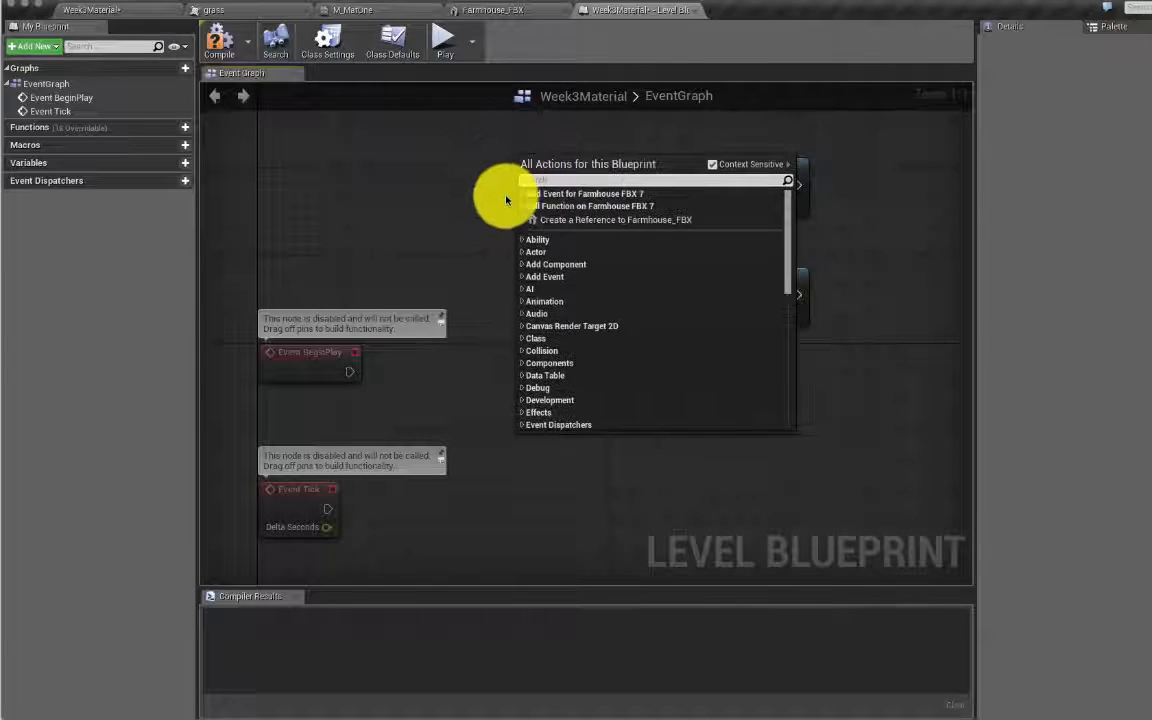
text(t)
key(Return)
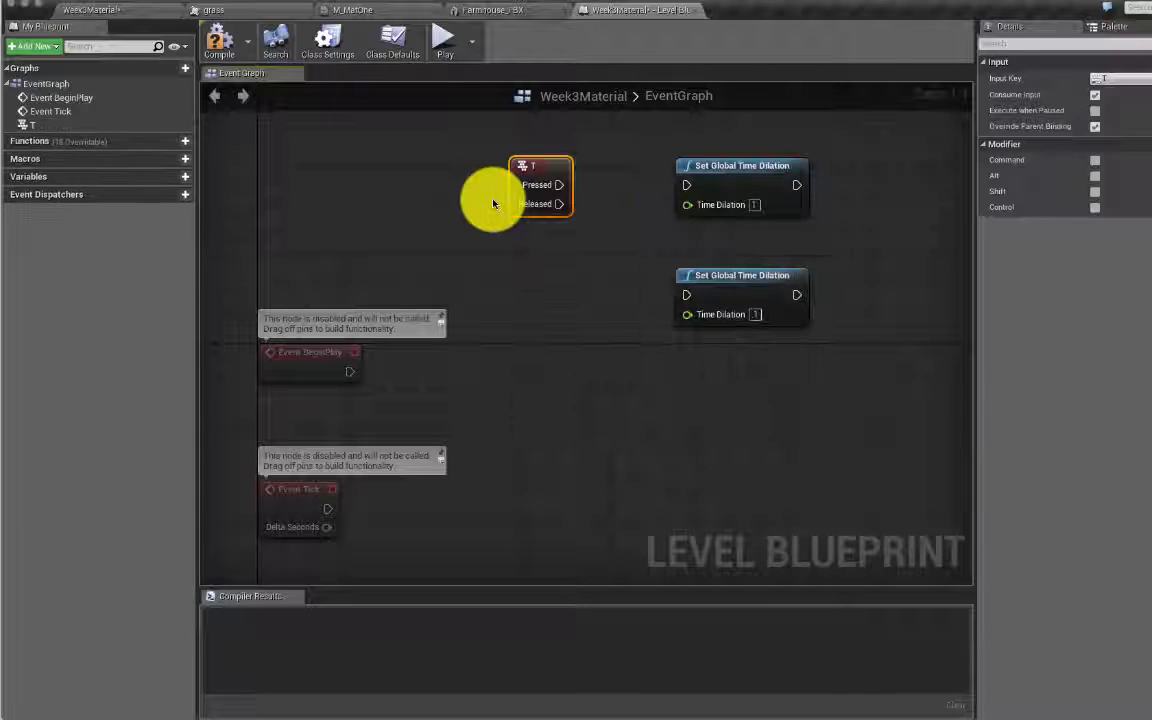
drag(576, 188, 689, 300)
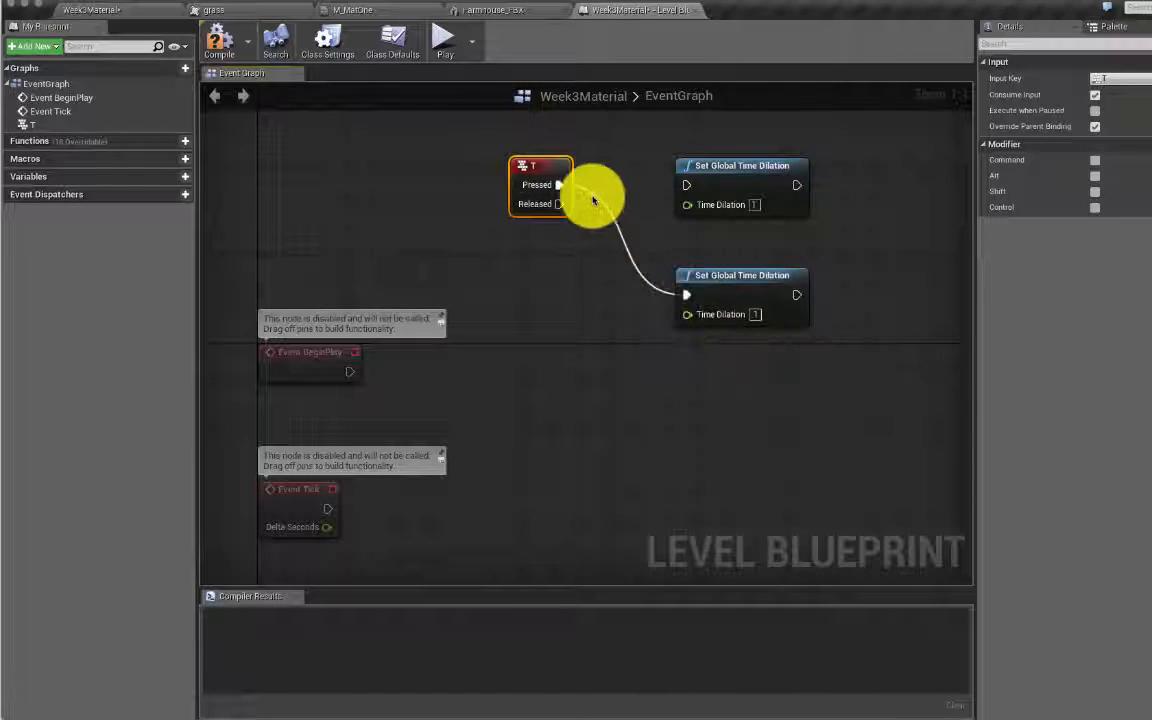
drag(559, 204, 687, 186)
drag(560, 163, 580, 222)
Step: Rearrange the two time dilation nodes and compile the Level Blueprint successfully
drag(740, 166, 728, 350)
drag(736, 277, 733, 200)
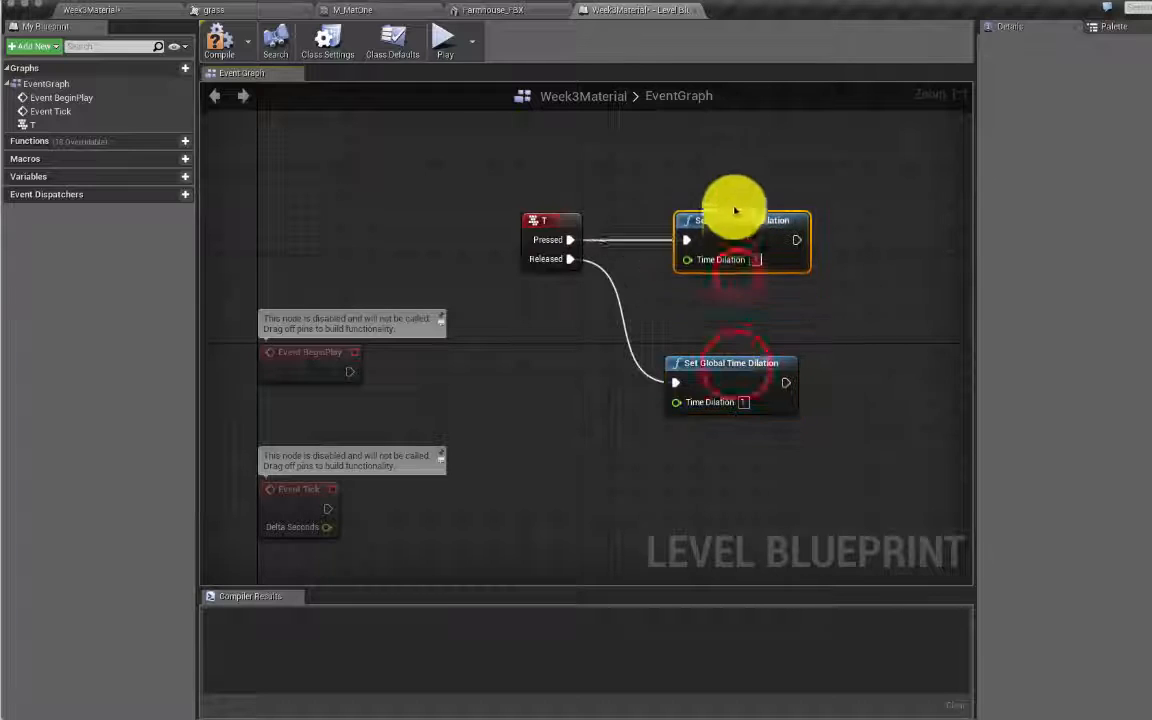
drag(731, 346, 751, 276)
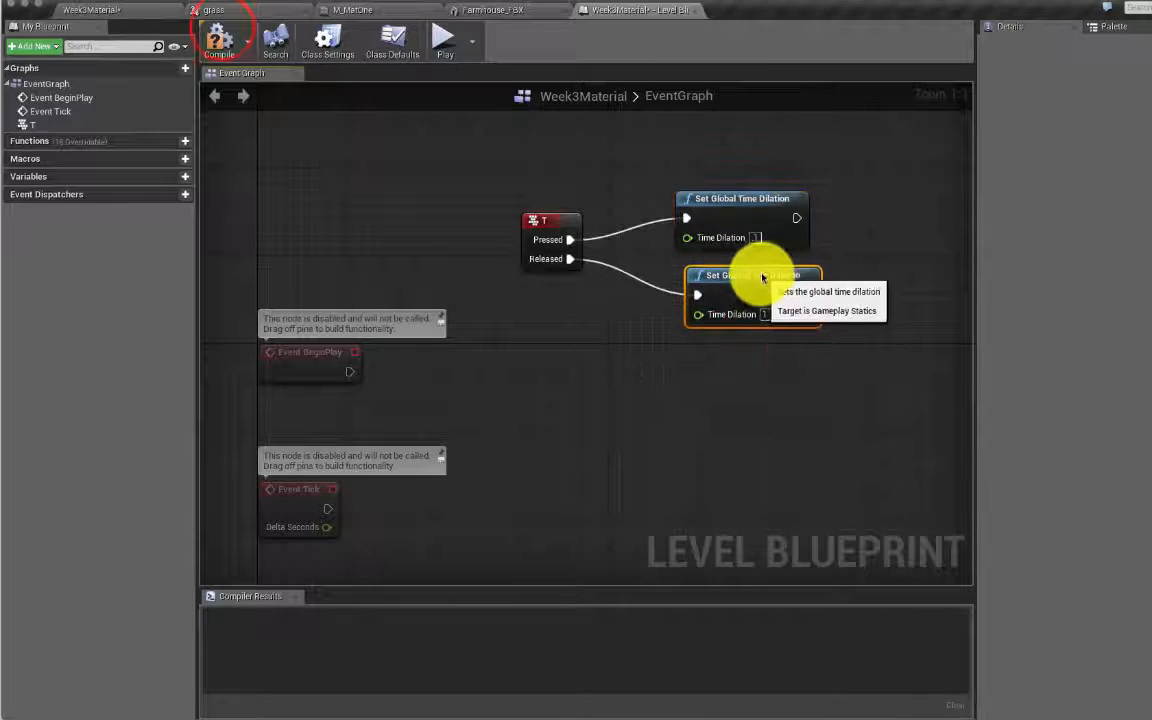
click(224, 33)
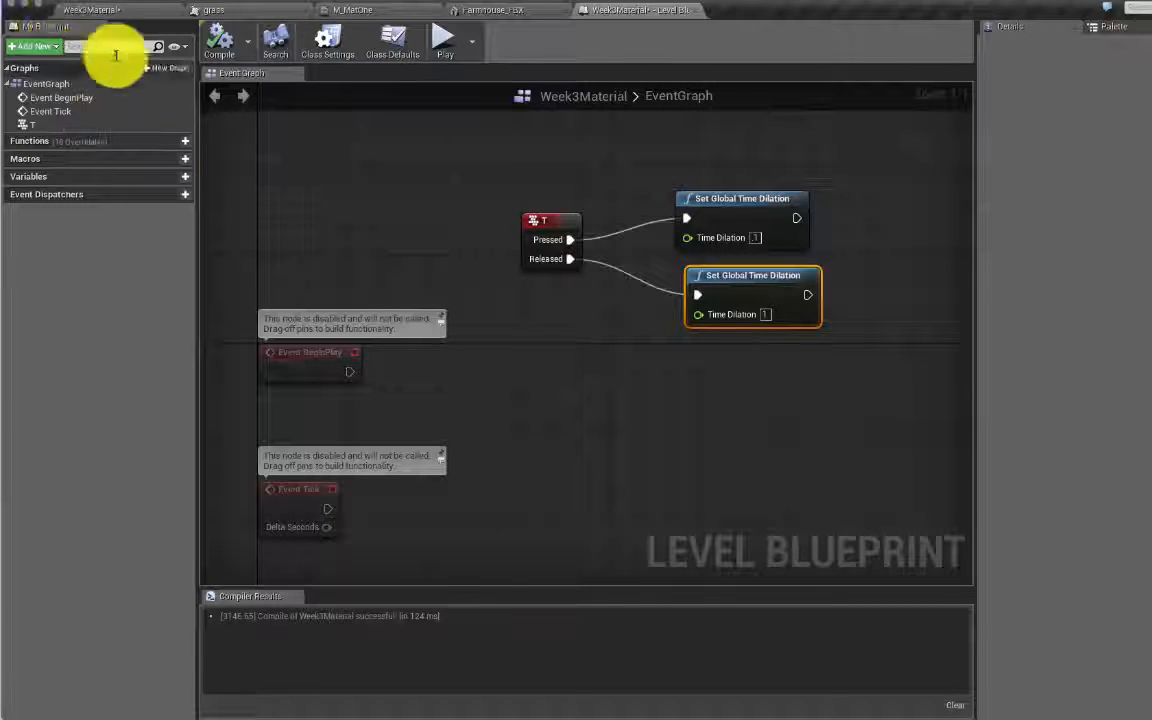
click(120, 12)
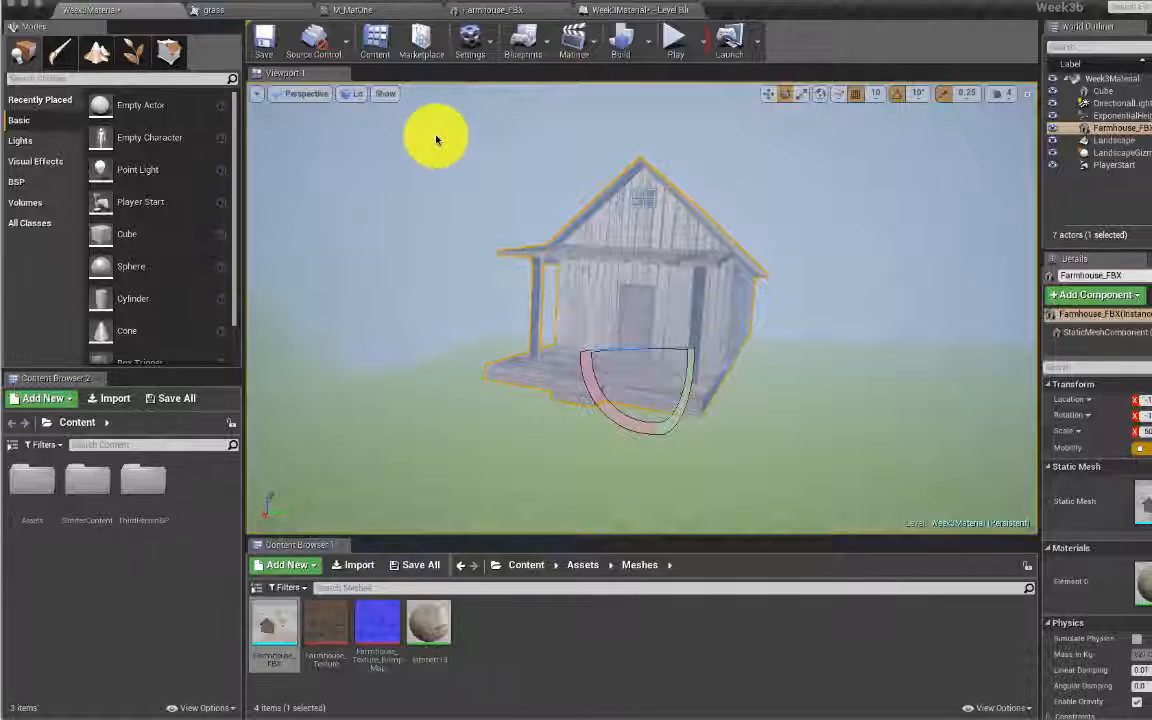
click(675, 38)
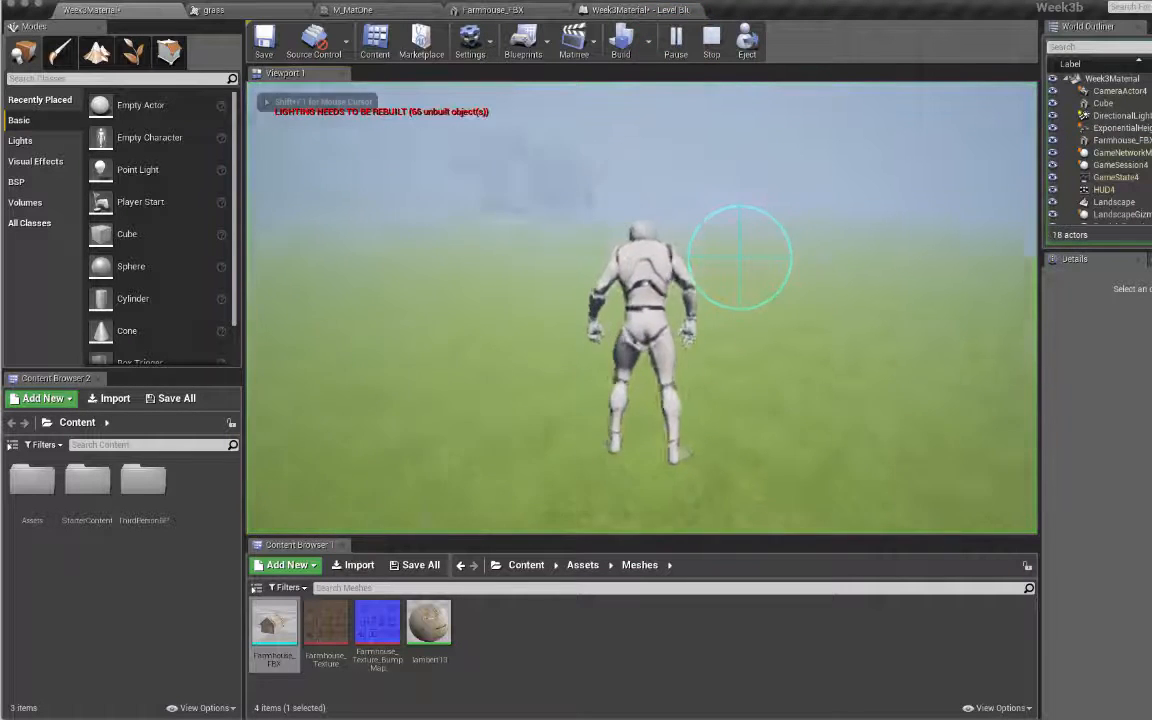
key(w)
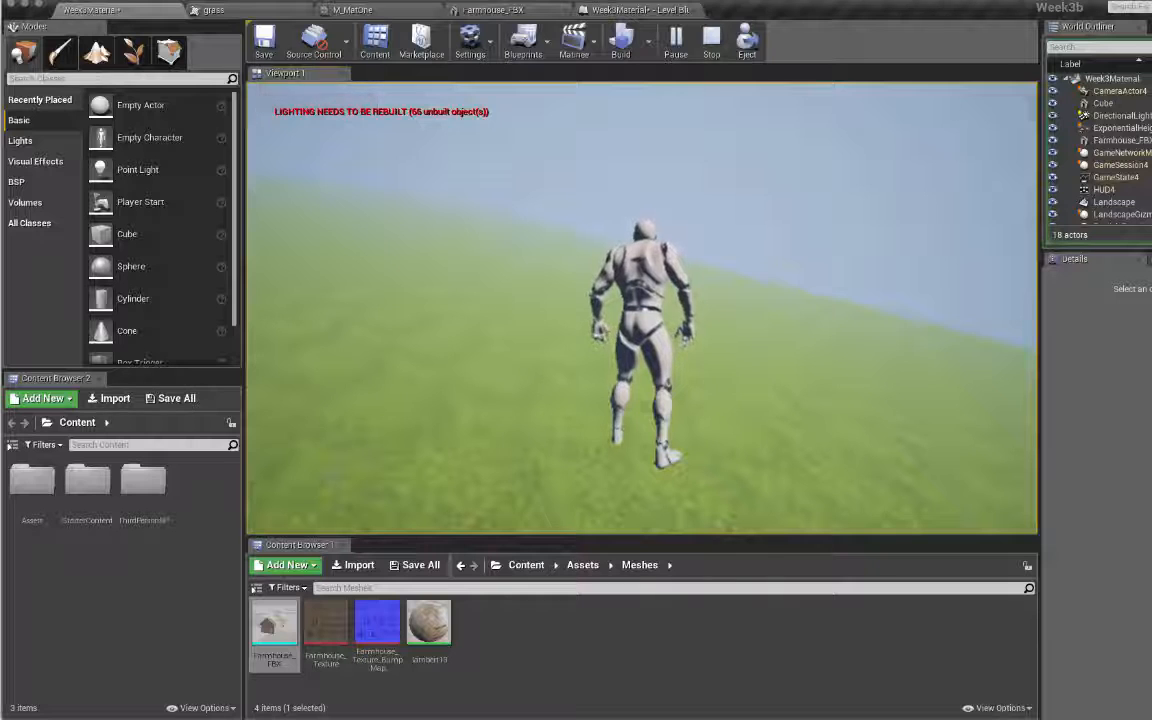
key(w)
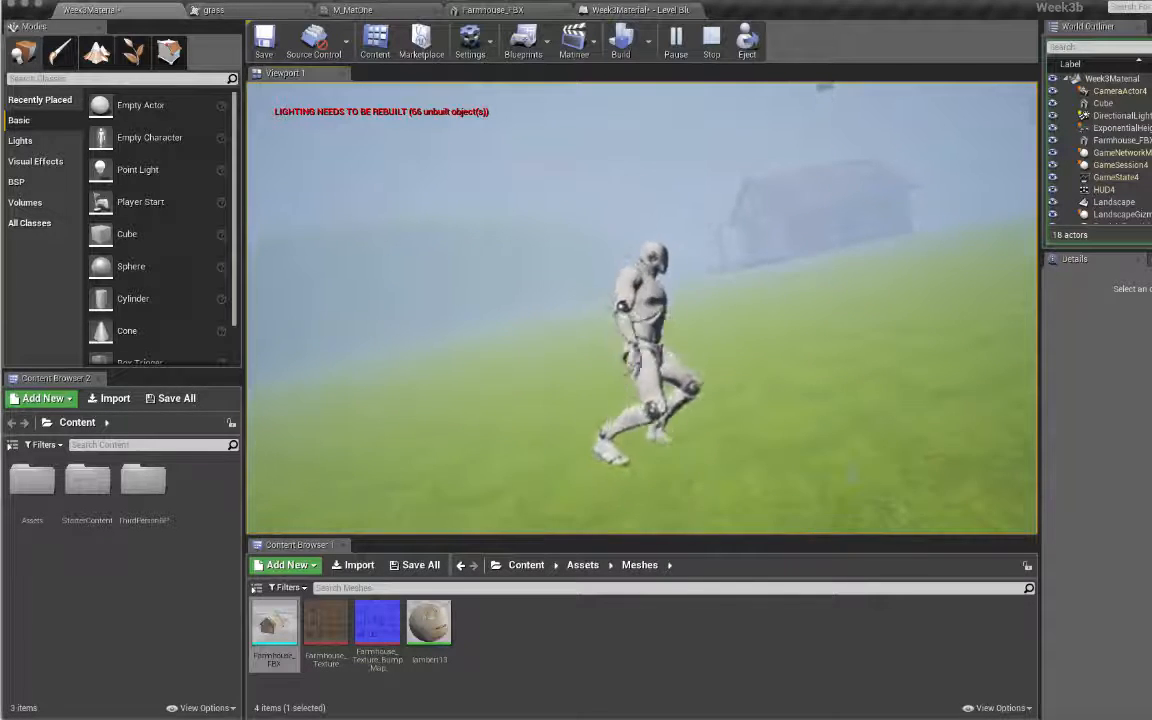
key(w)
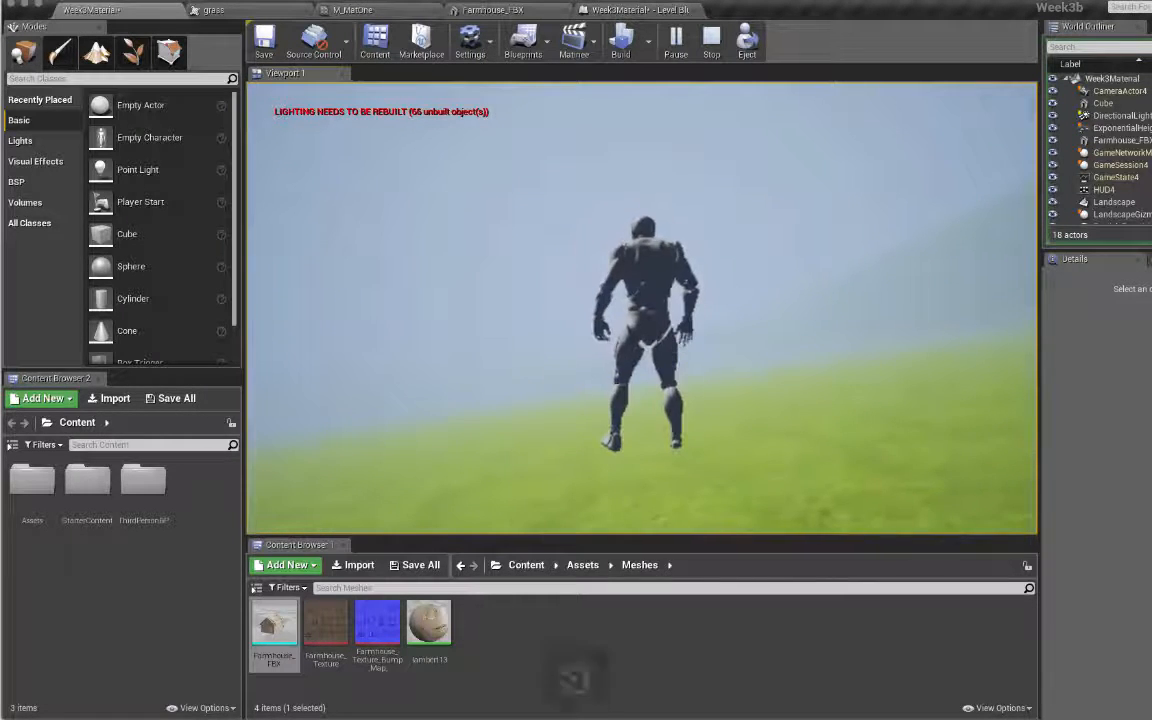
key(Escape)
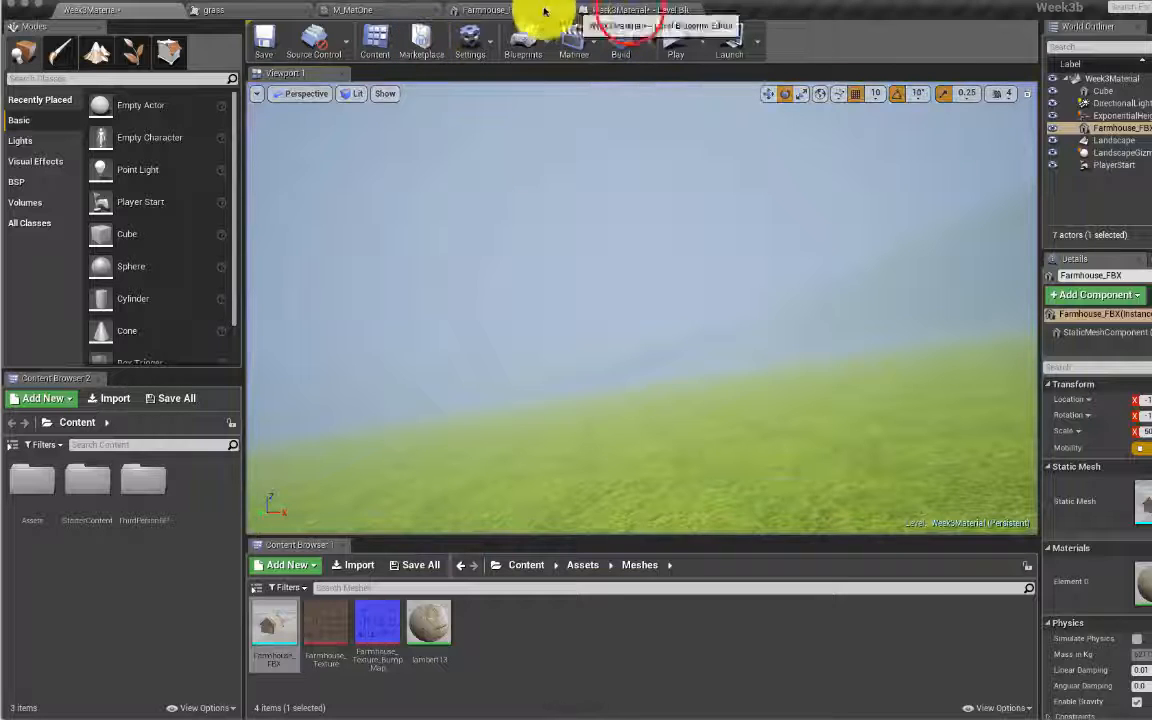
Step: Set the Released node's Time Dilation to .5 and recompile the Level Blueprint
click(625, 10)
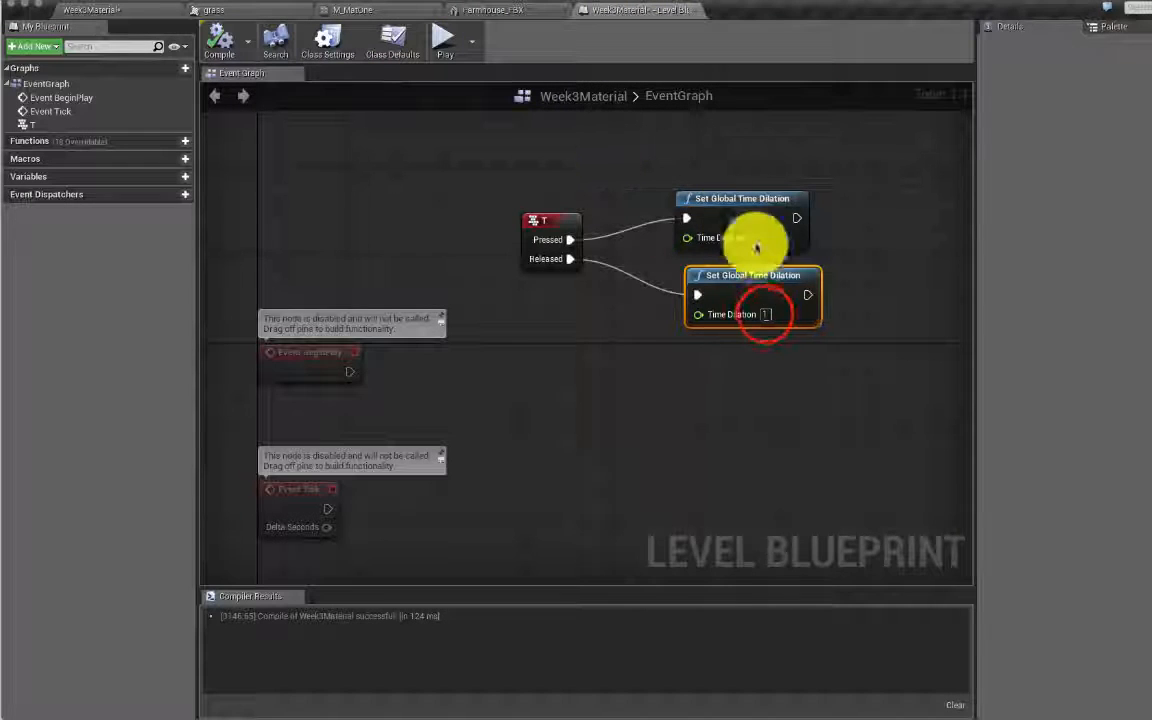
click(765, 314)
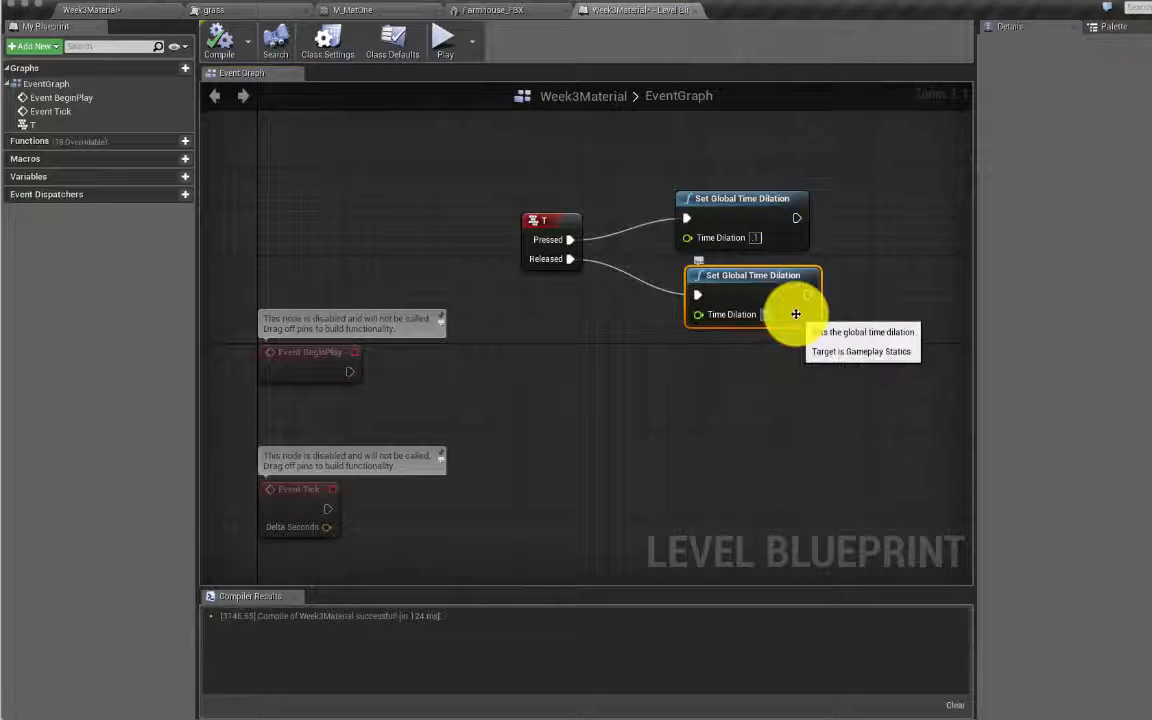
click(875, 283)
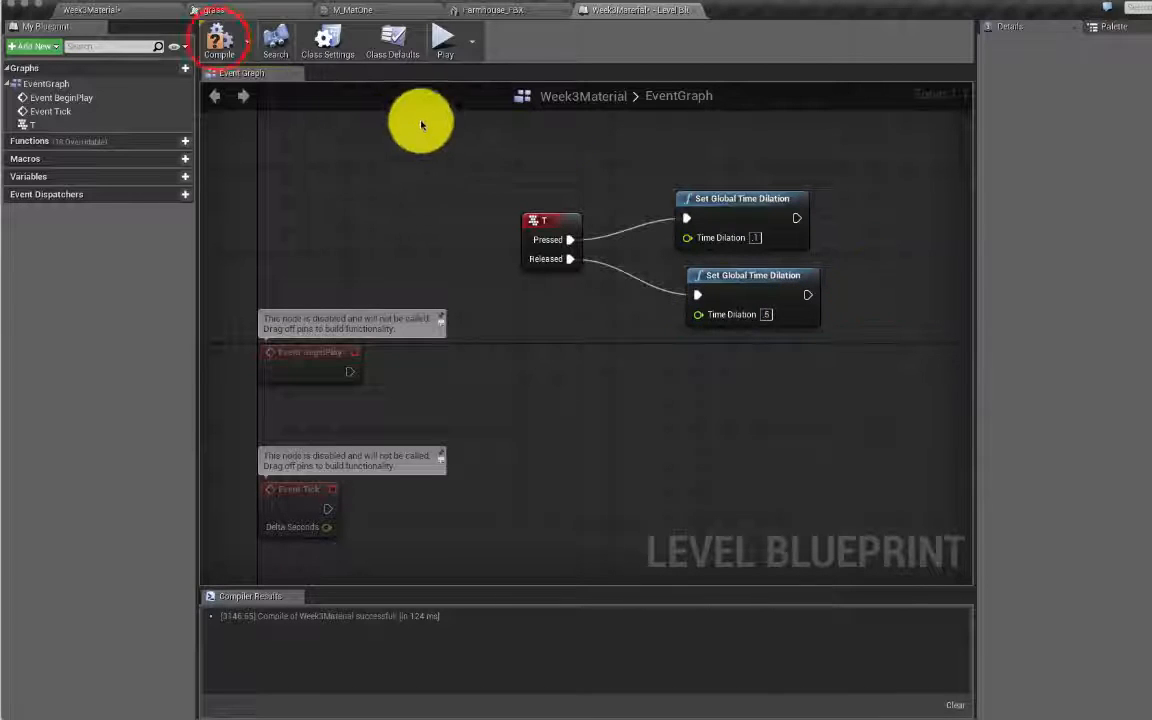
click(222, 38)
click(95, 12)
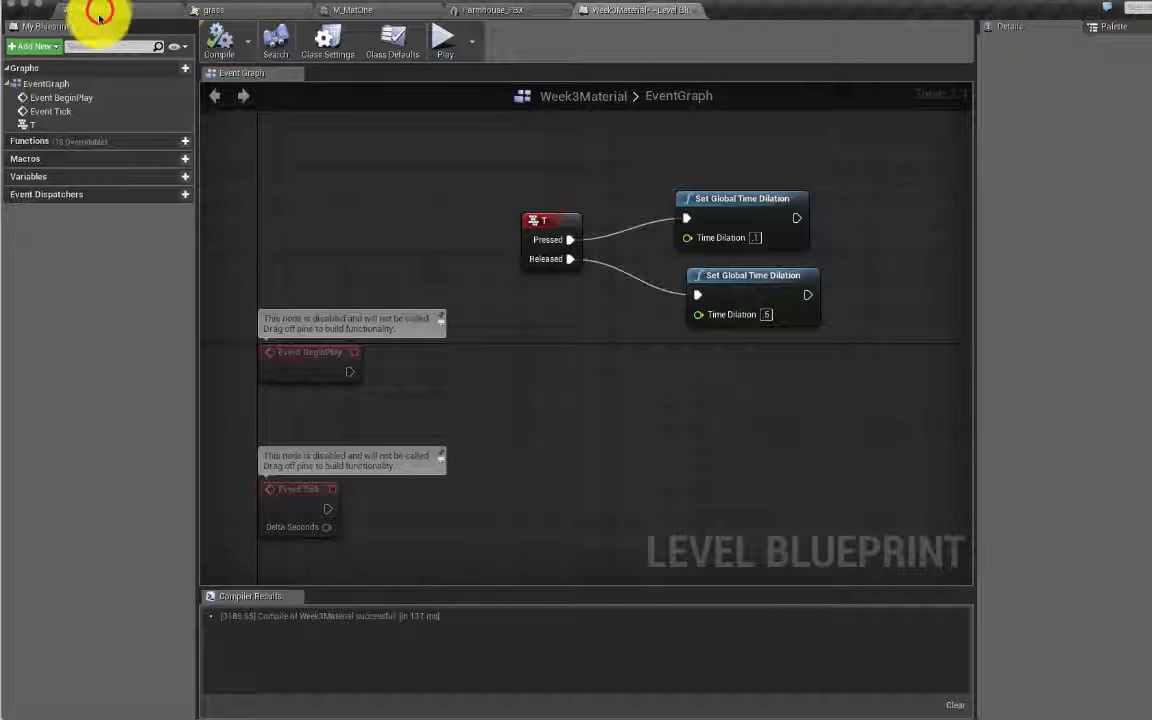
Step: Play the level and run the character forward across the grass
click(671, 39)
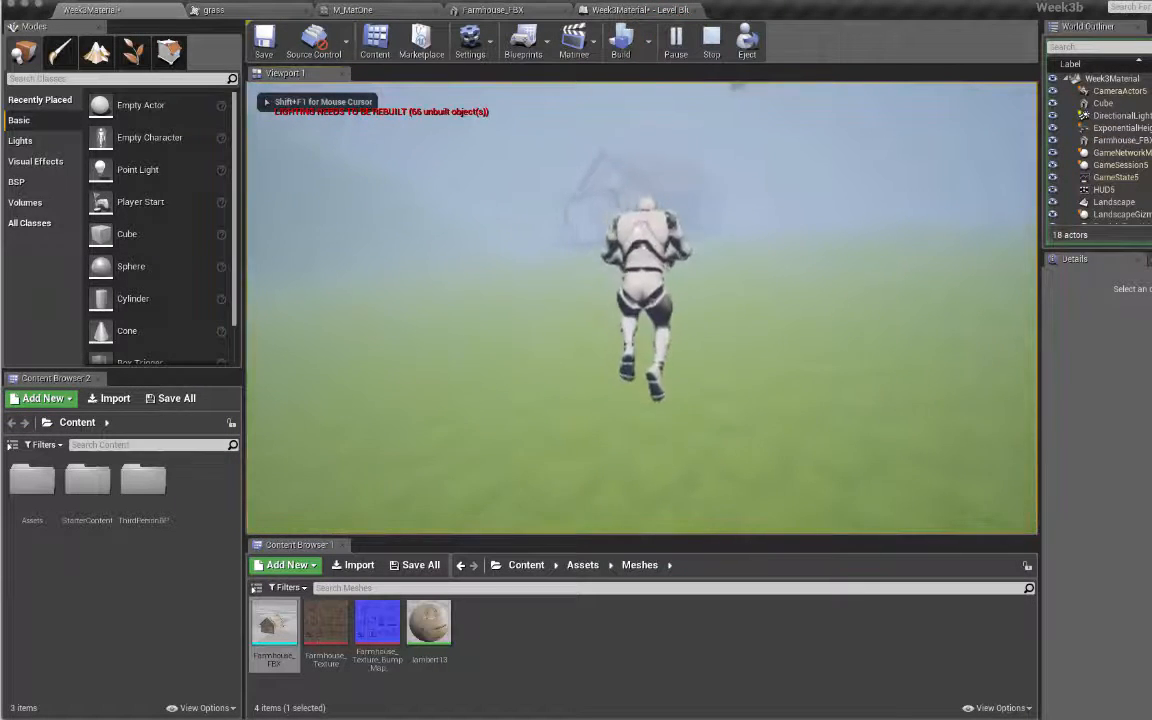
key(w)
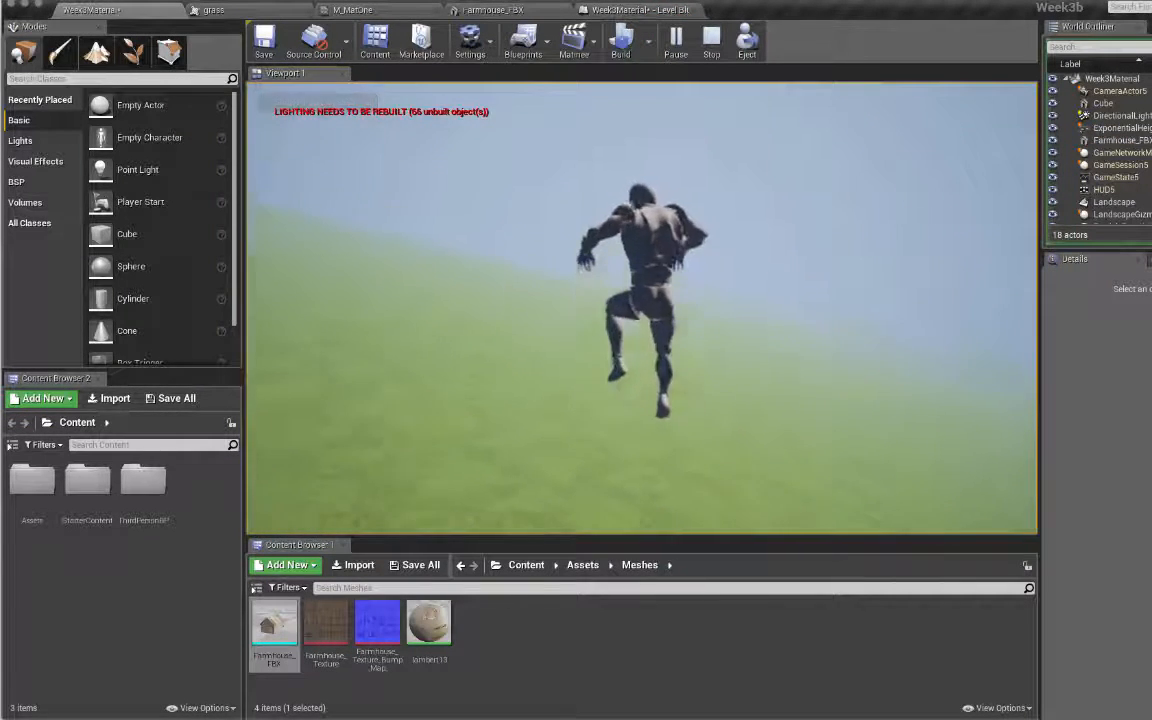
key(w)
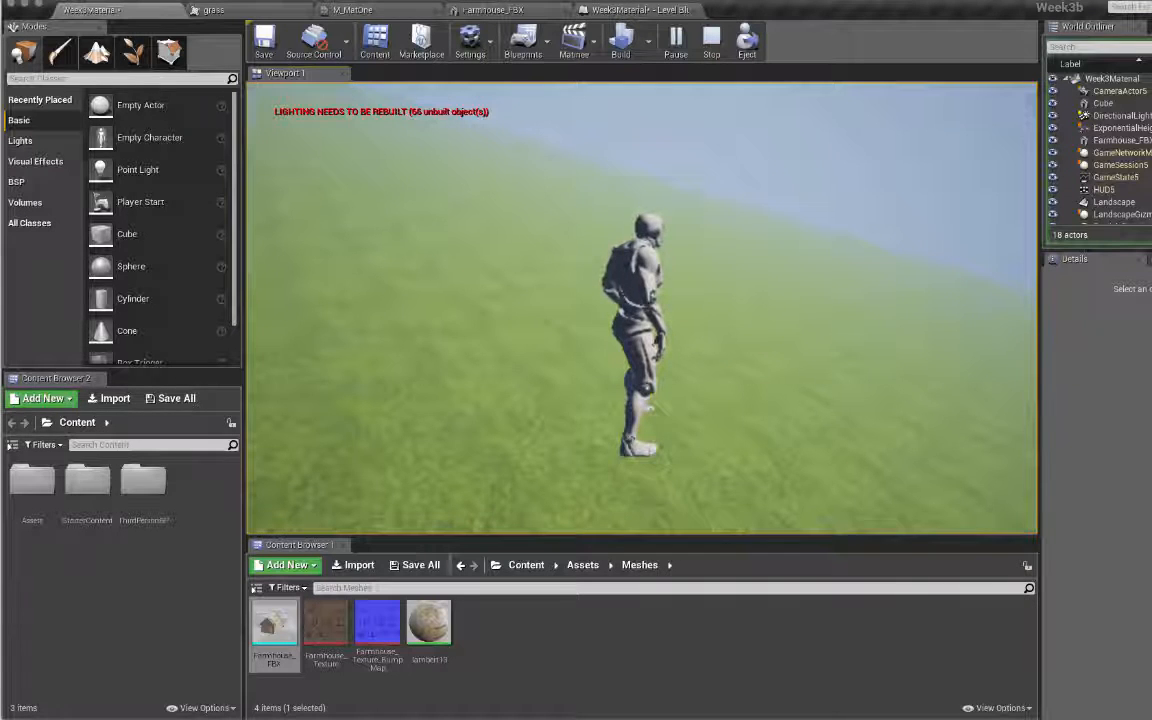
key(super+Tab)
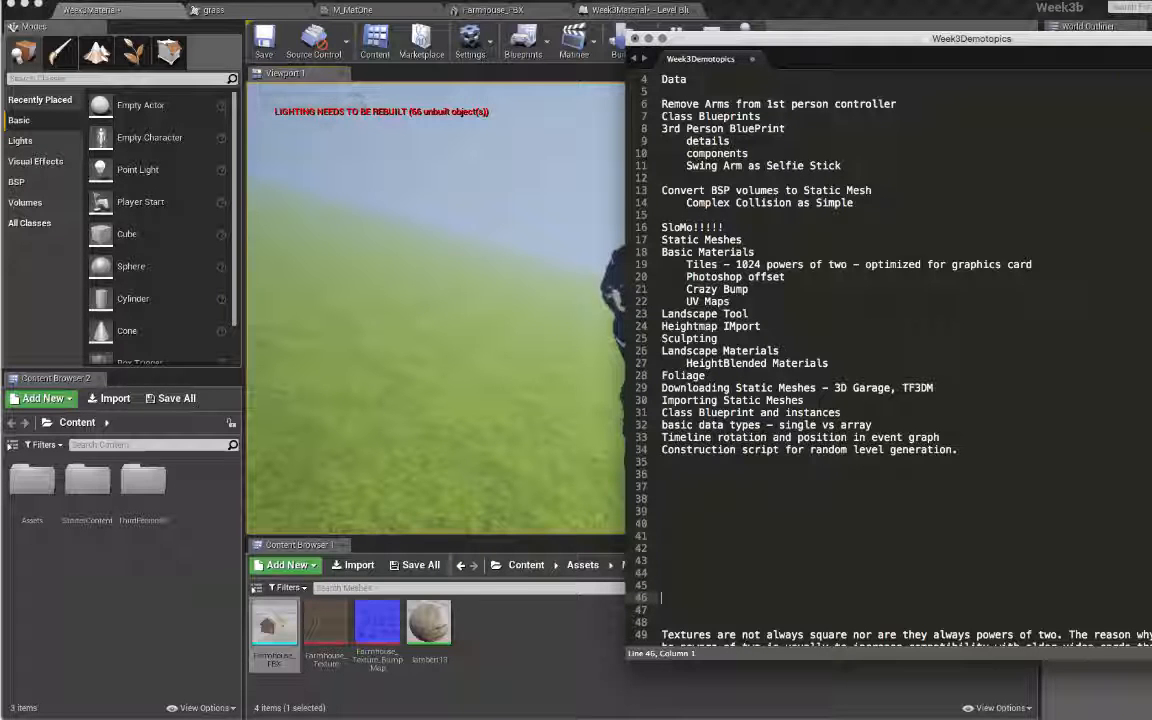
Step: Switch to Chrome and open a new blank tab
key(super+Tab)
click(502, 13)
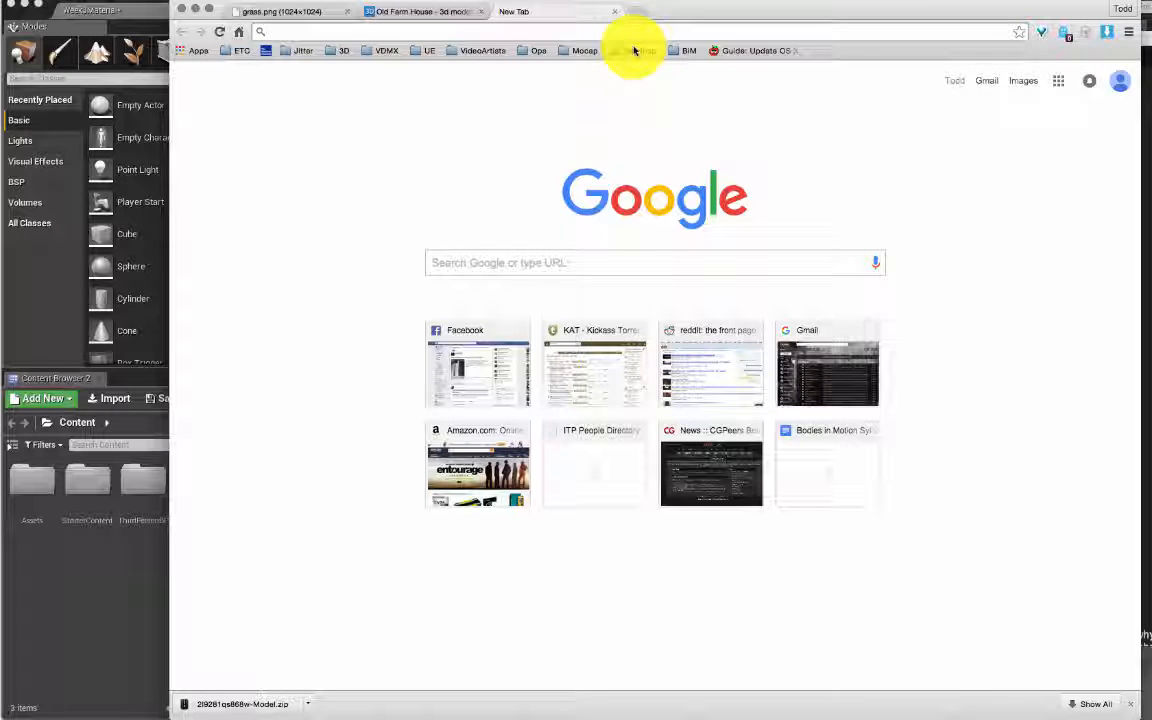
Step: Search Google for 'heightmap greyscale' and open a terrain image result
text(height)
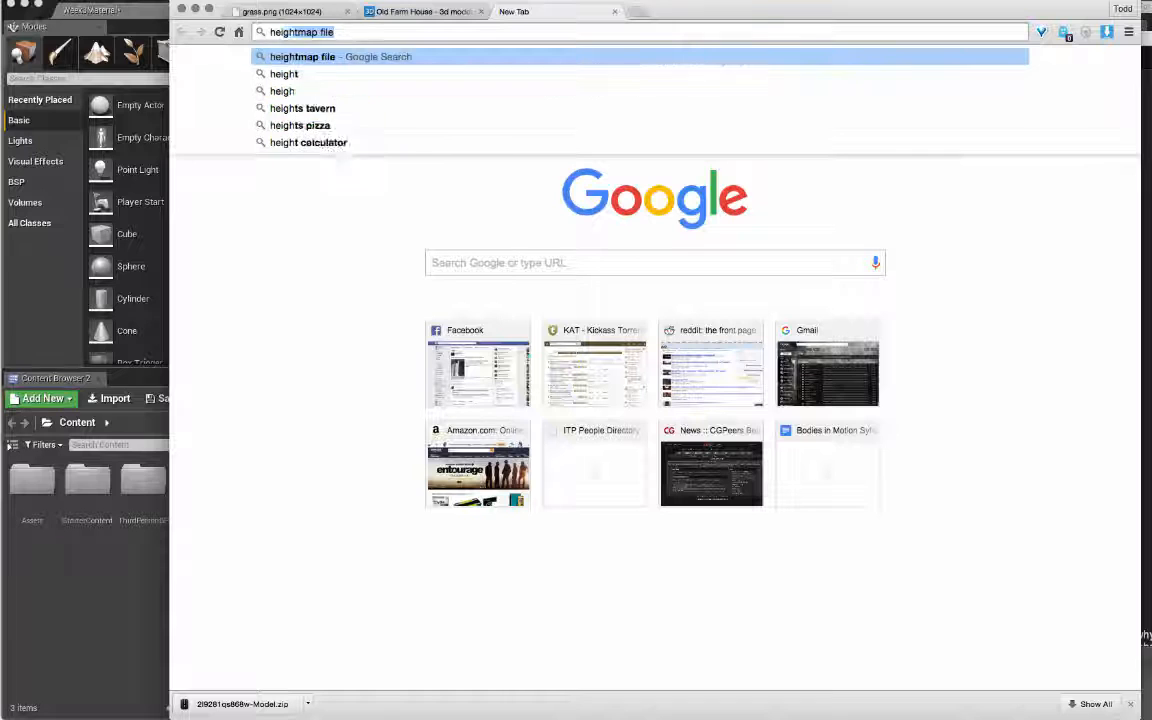
text(map)
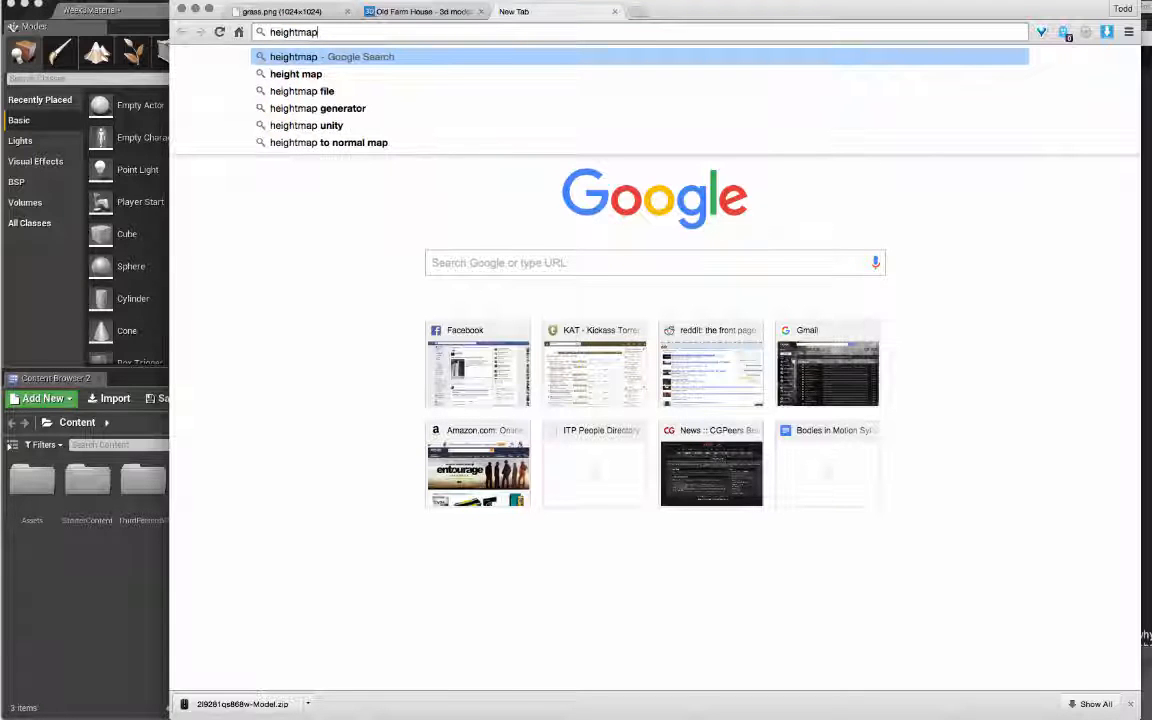
text( gr)
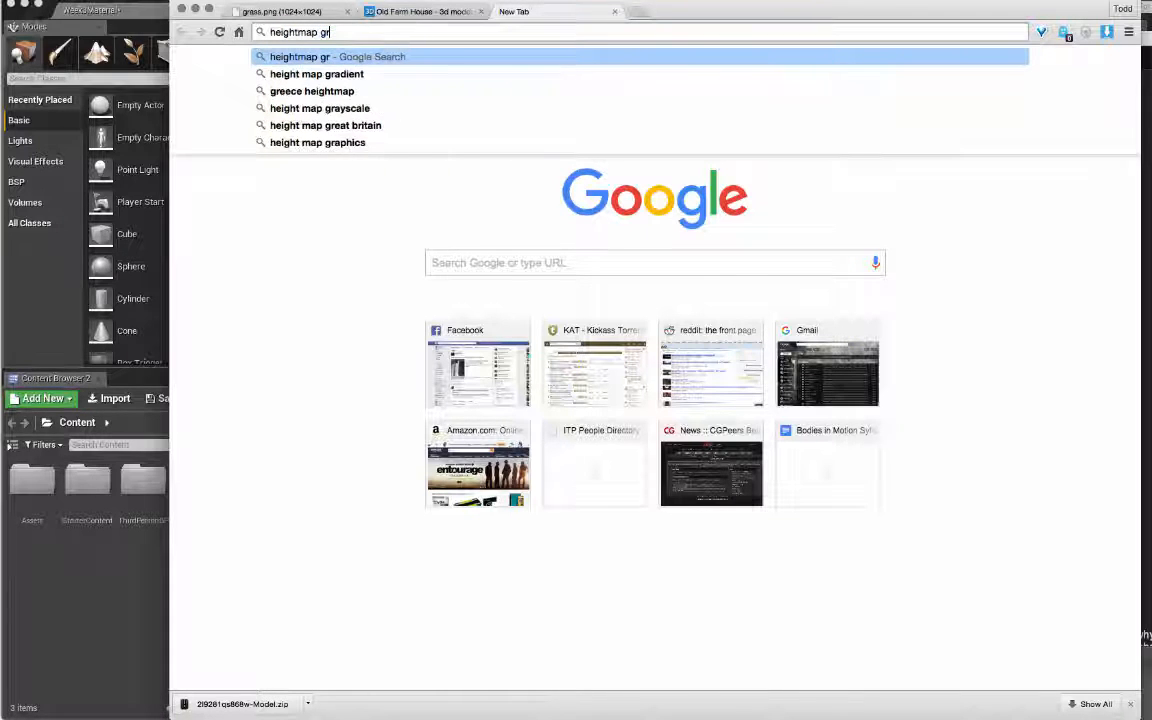
text(eyscale)
key(Return)
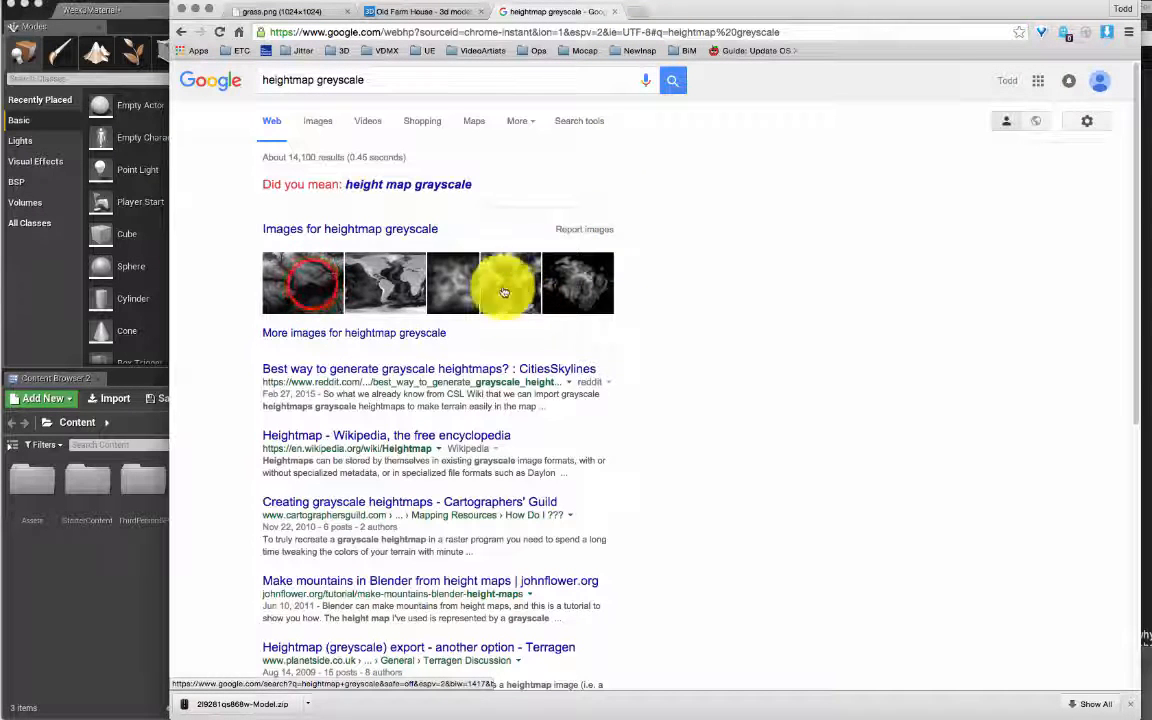
click(311, 286)
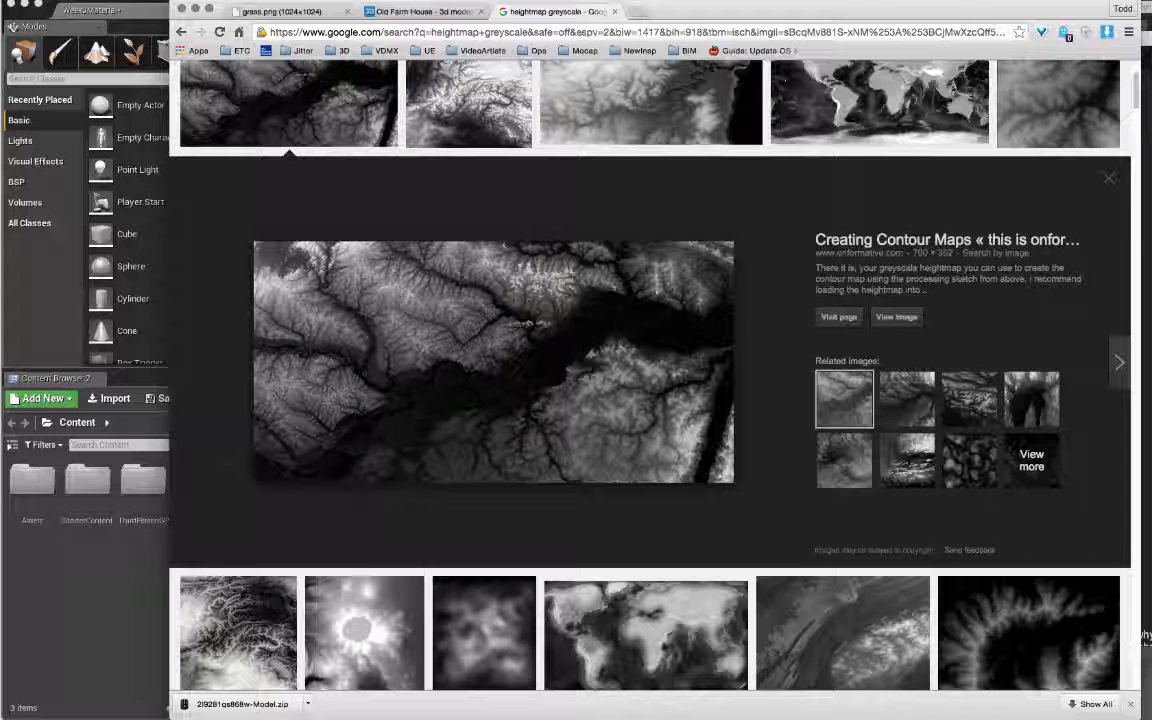
Step: Drag the heightmap image into the Downloads folder window to save it
key(super+Tab)
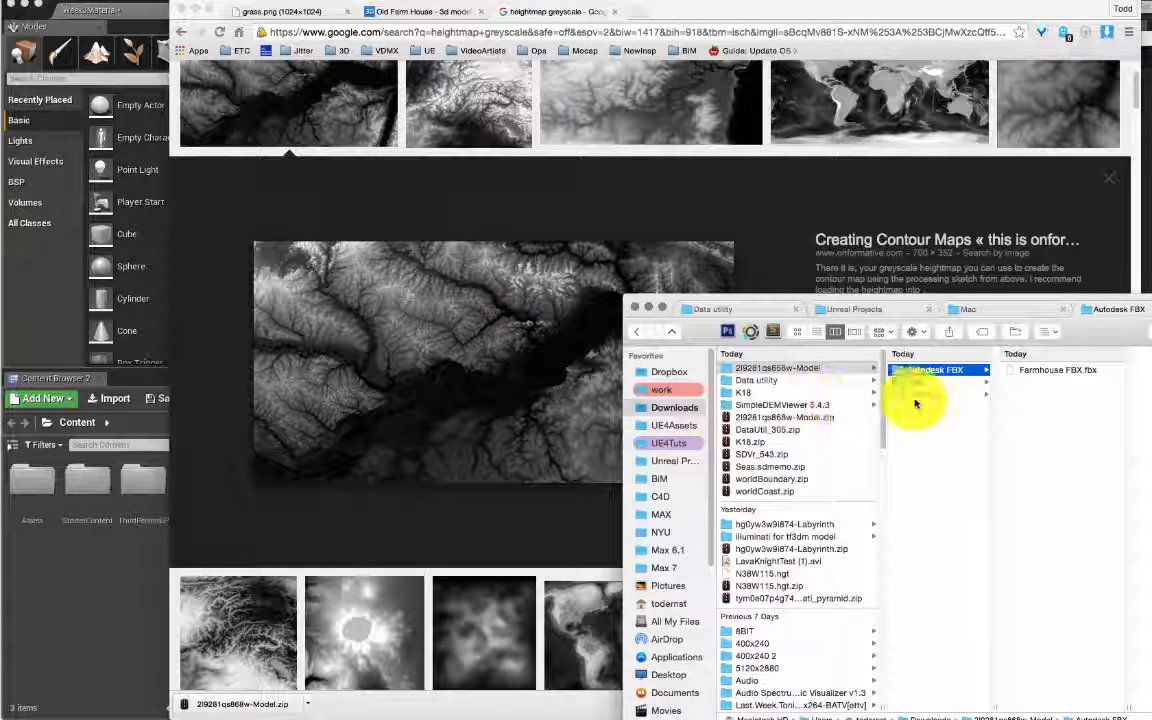
click(505, 335)
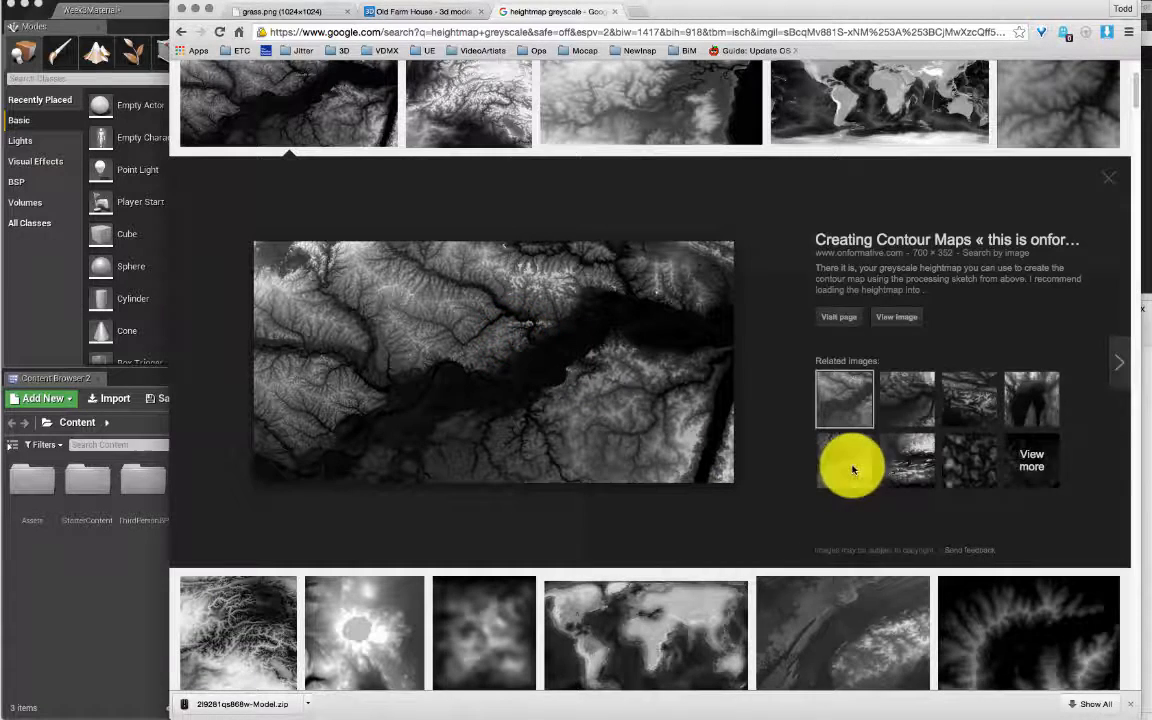
click(1145, 345)
drag(840, 369, 1014, 386)
click(547, 304)
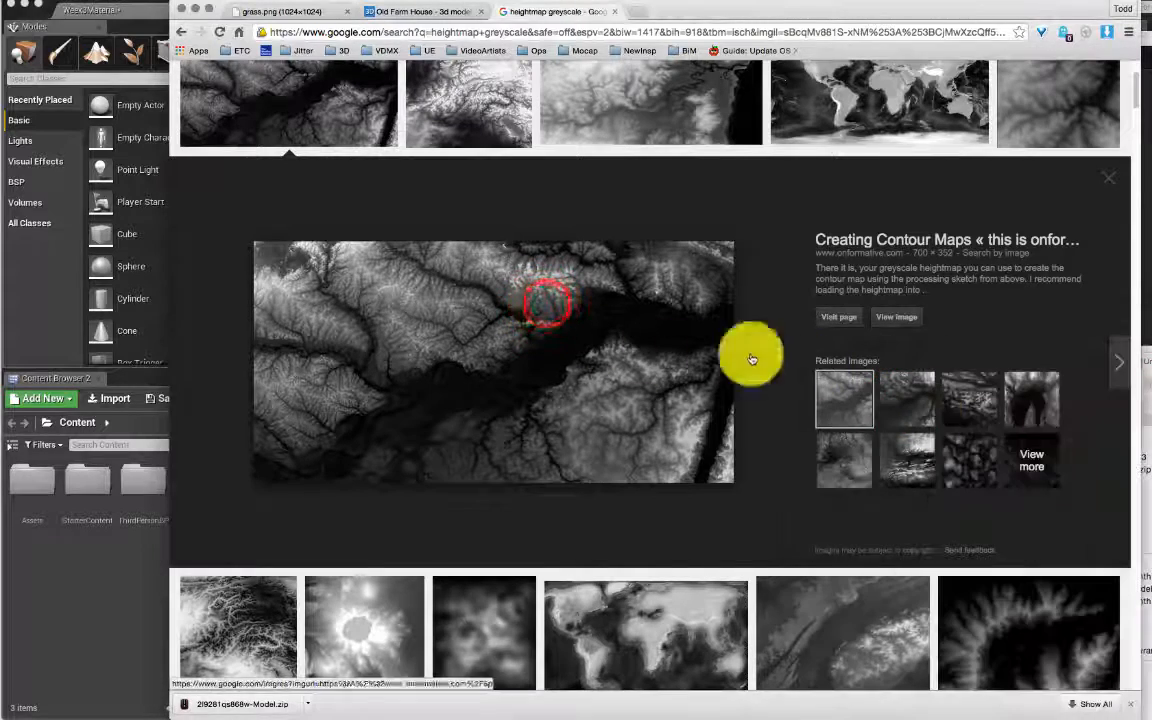
drag(564, 296, 1150, 524)
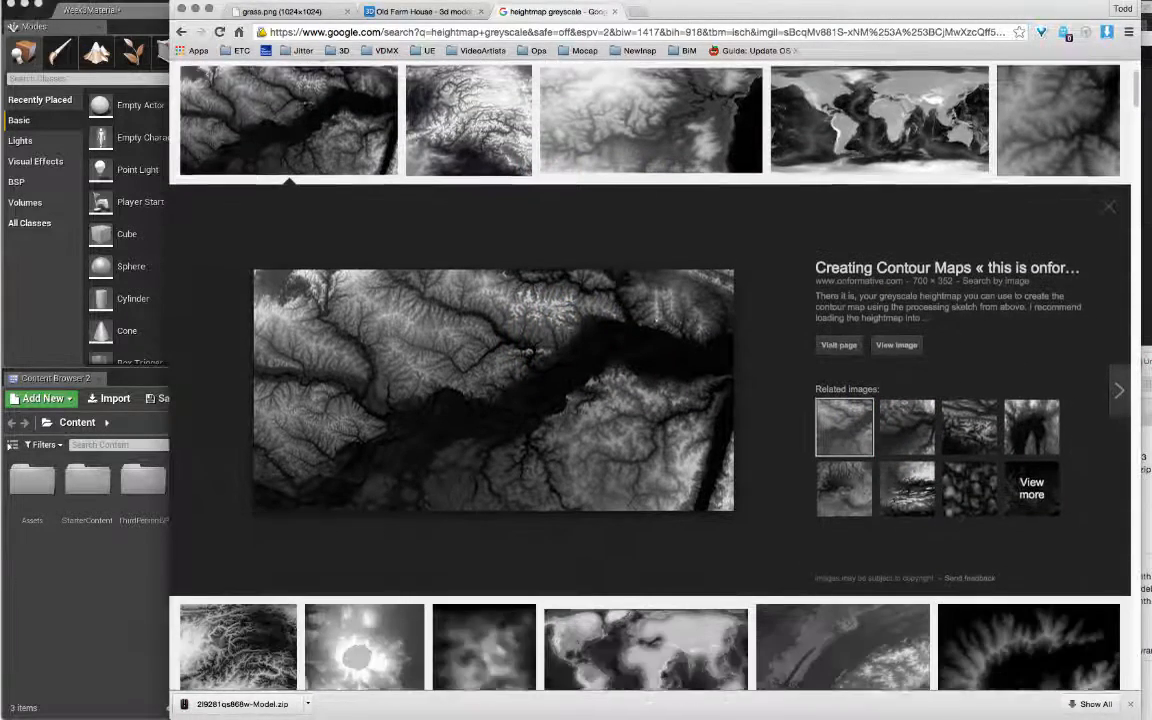
click(1148, 440)
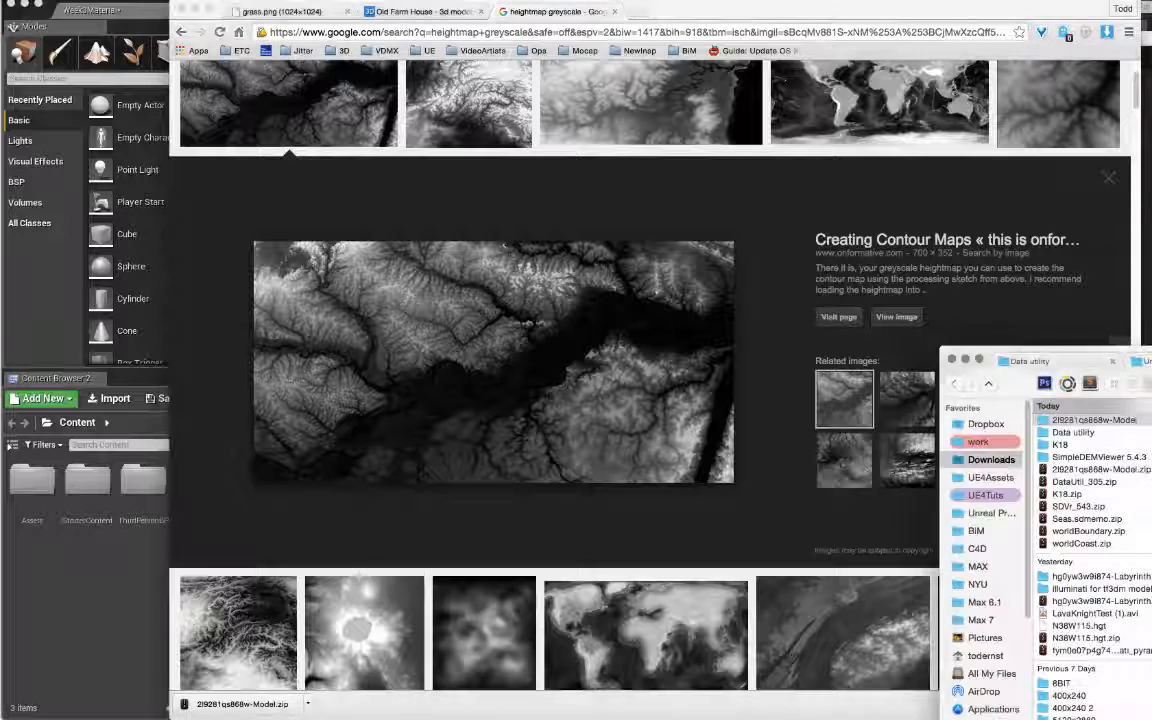
drag(1019, 384, 561, 262)
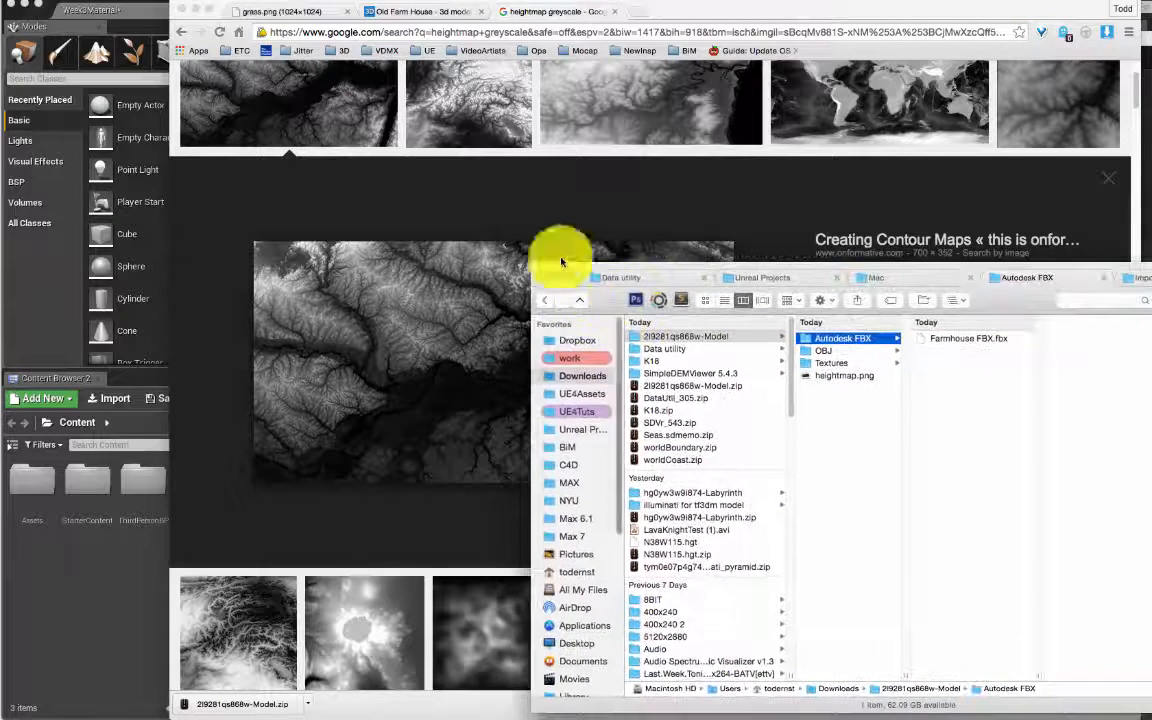
click(45, 283)
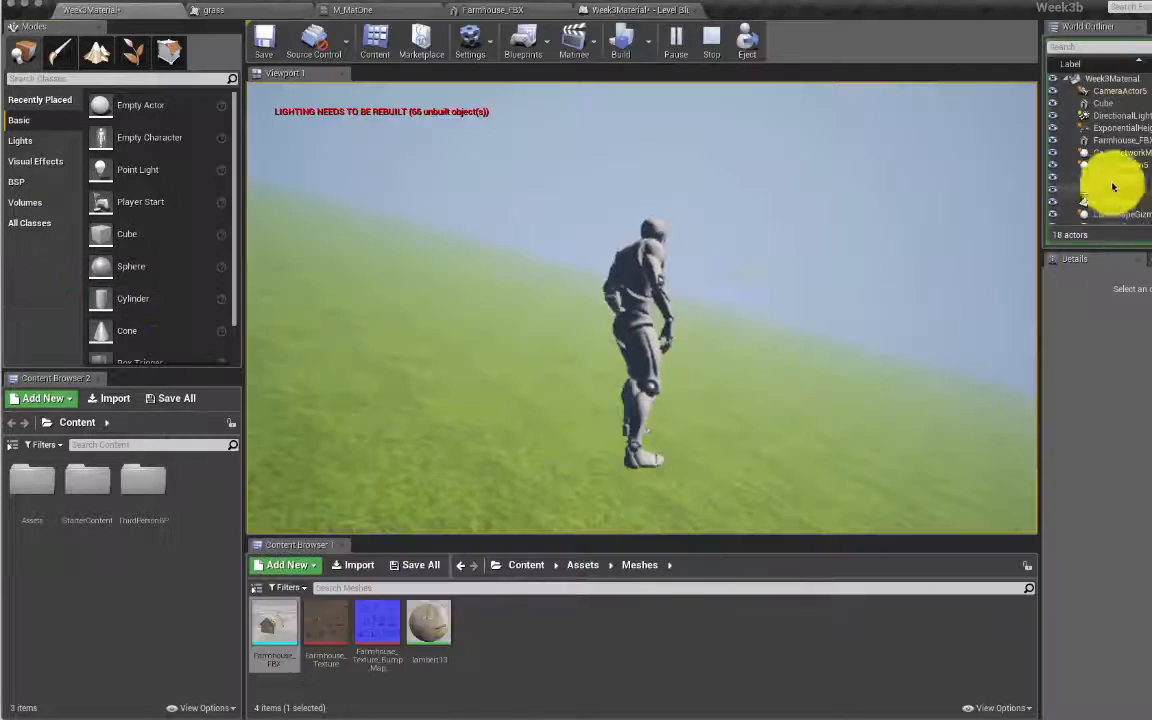
Step: Run the character forward and to the right across the grass
click(802, 244)
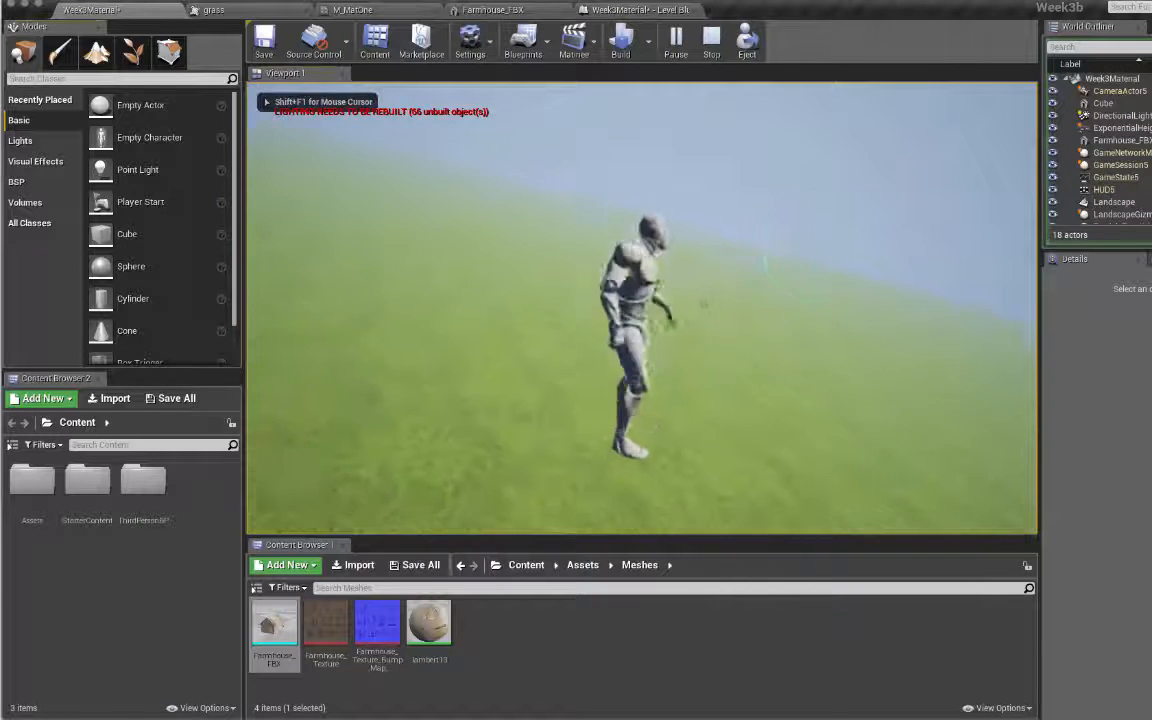
key(w)
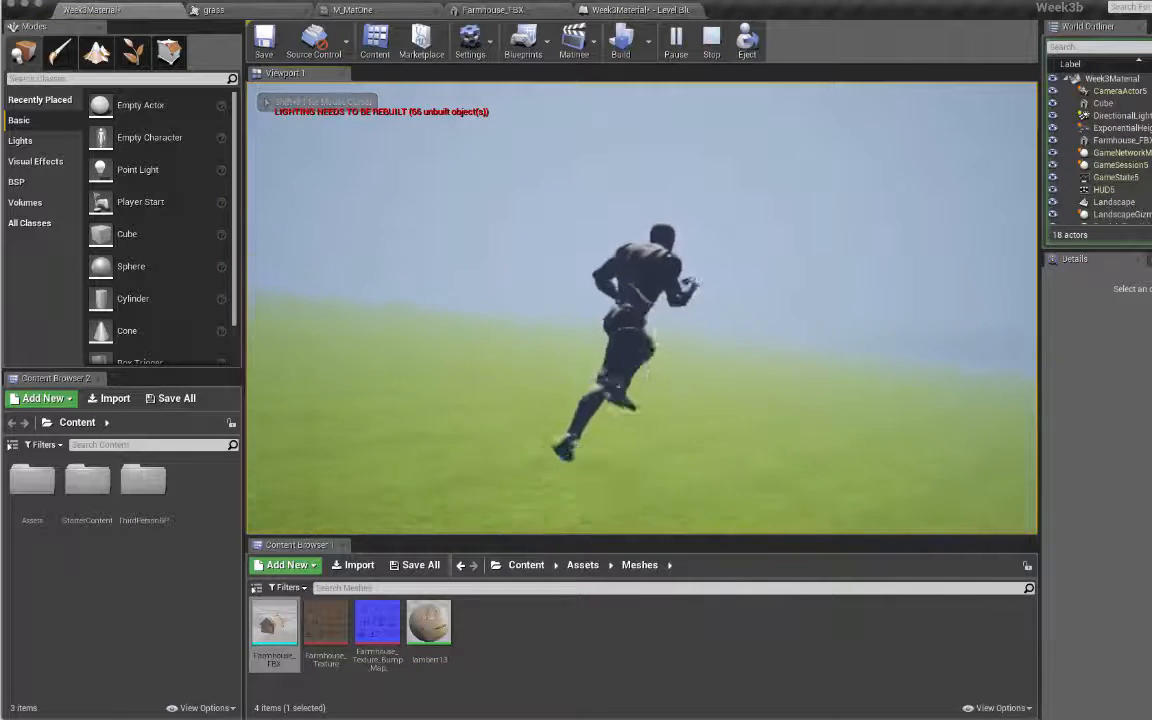
key(w)
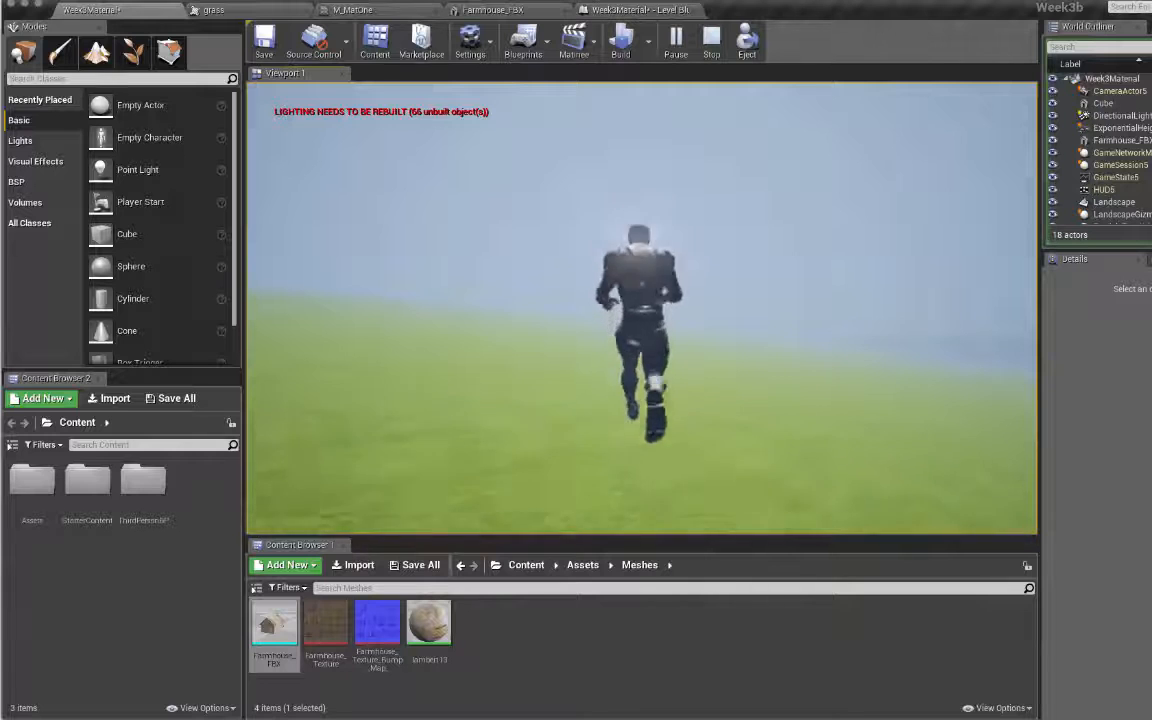
key(w)
key(d)
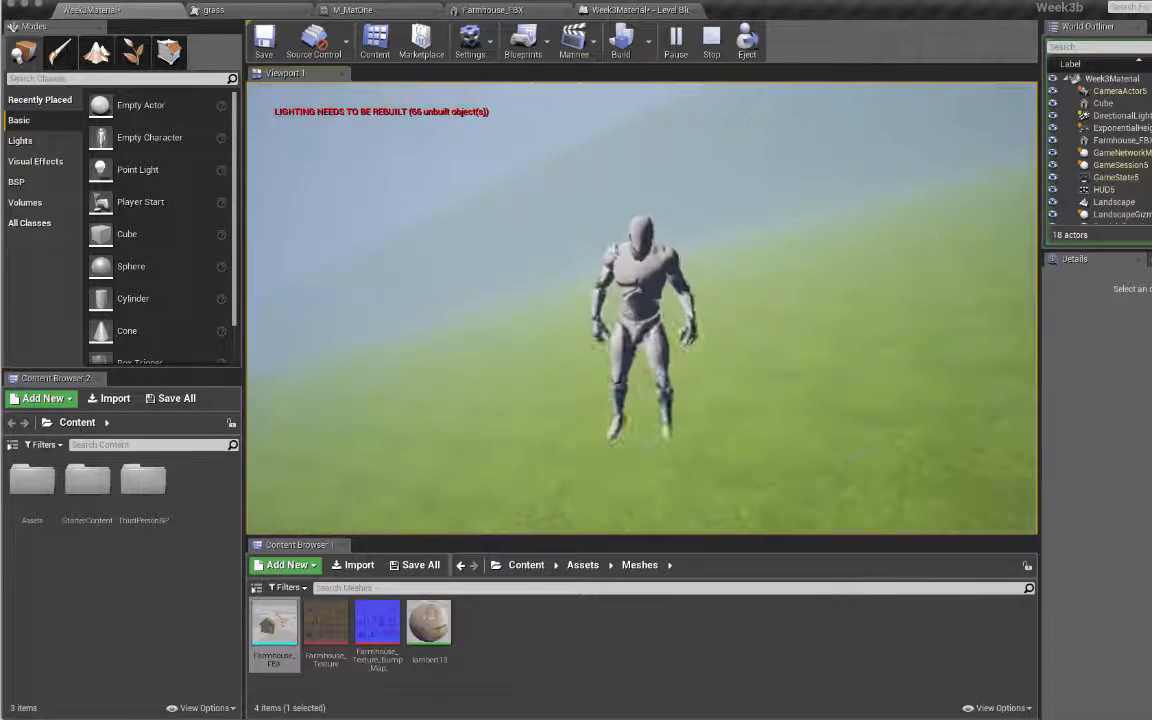
Step: Release game input, then delete the Landscape actor from the World Outliner
key(Escape)
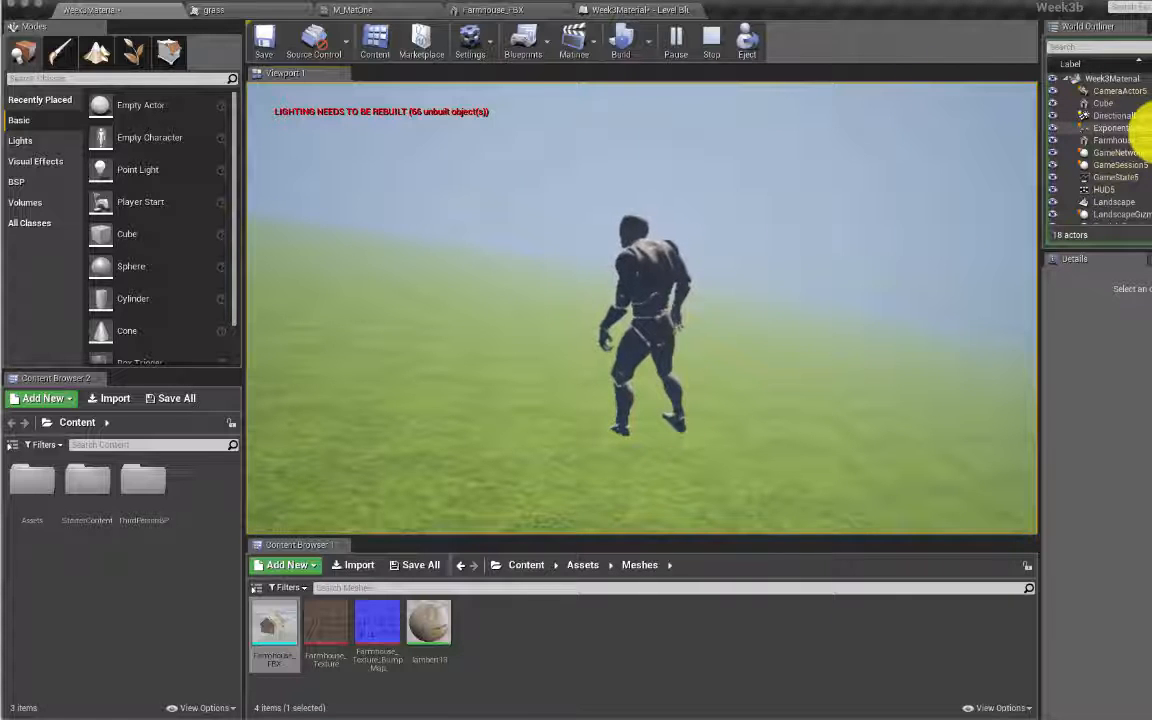
click(1125, 202)
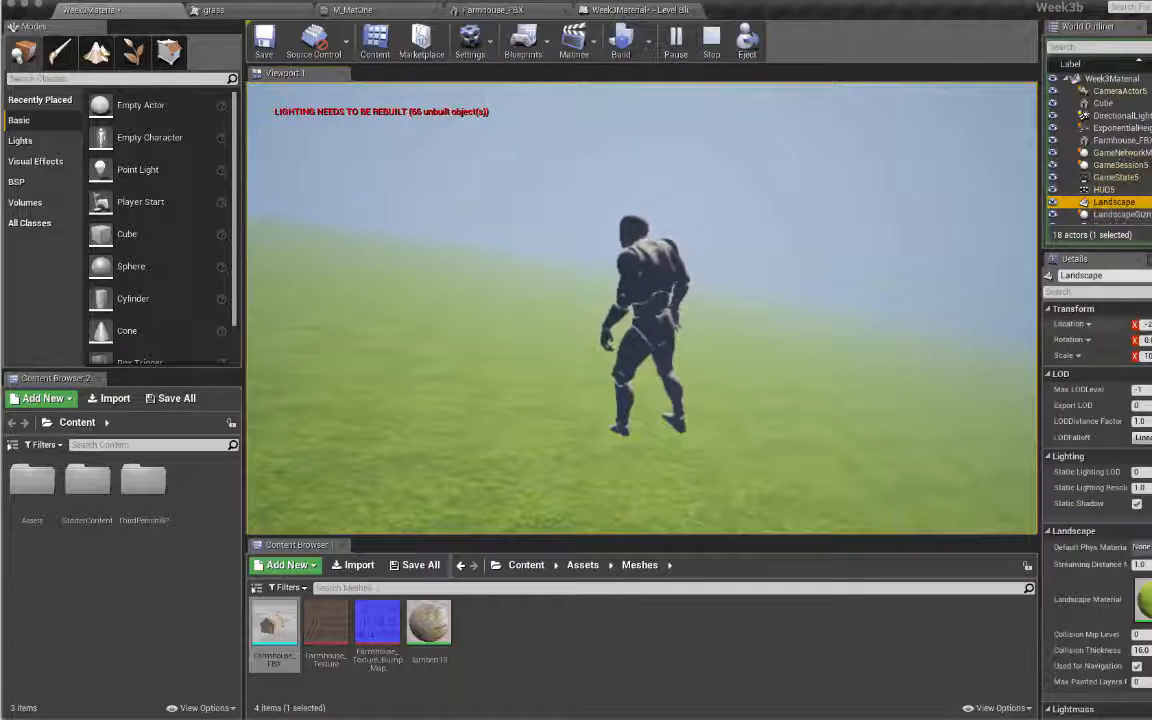
key(Delete)
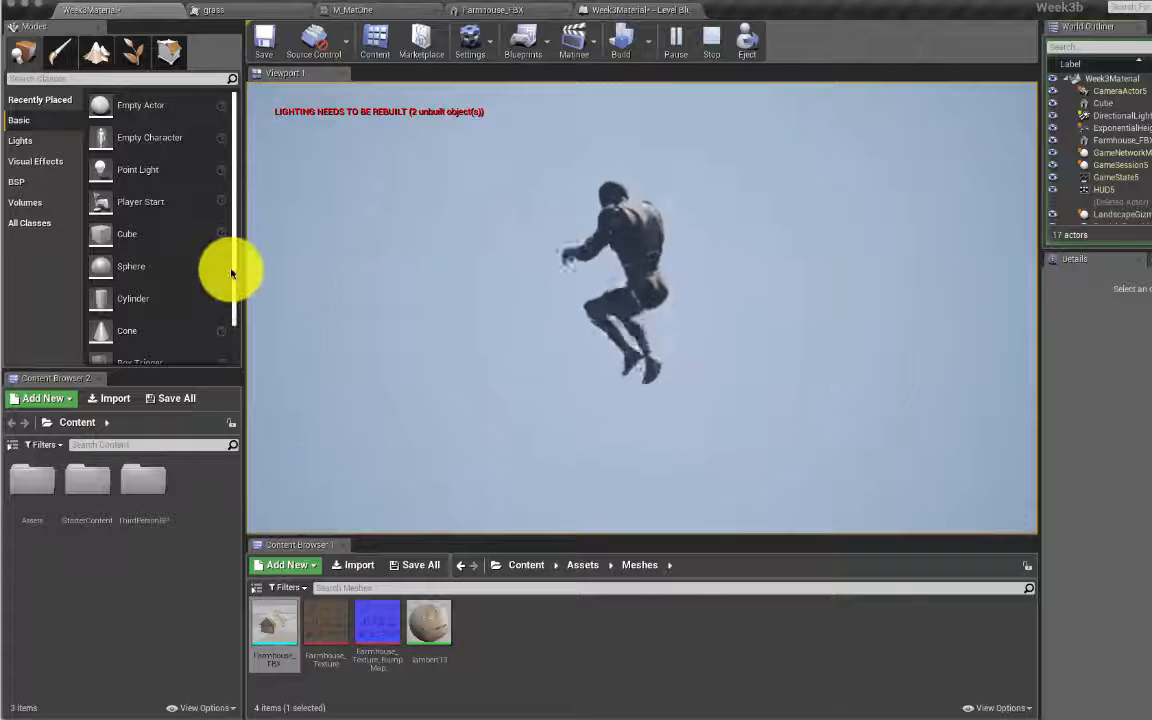
Step: Stop the play session and delete the Landscape actor from the level
click(704, 46)
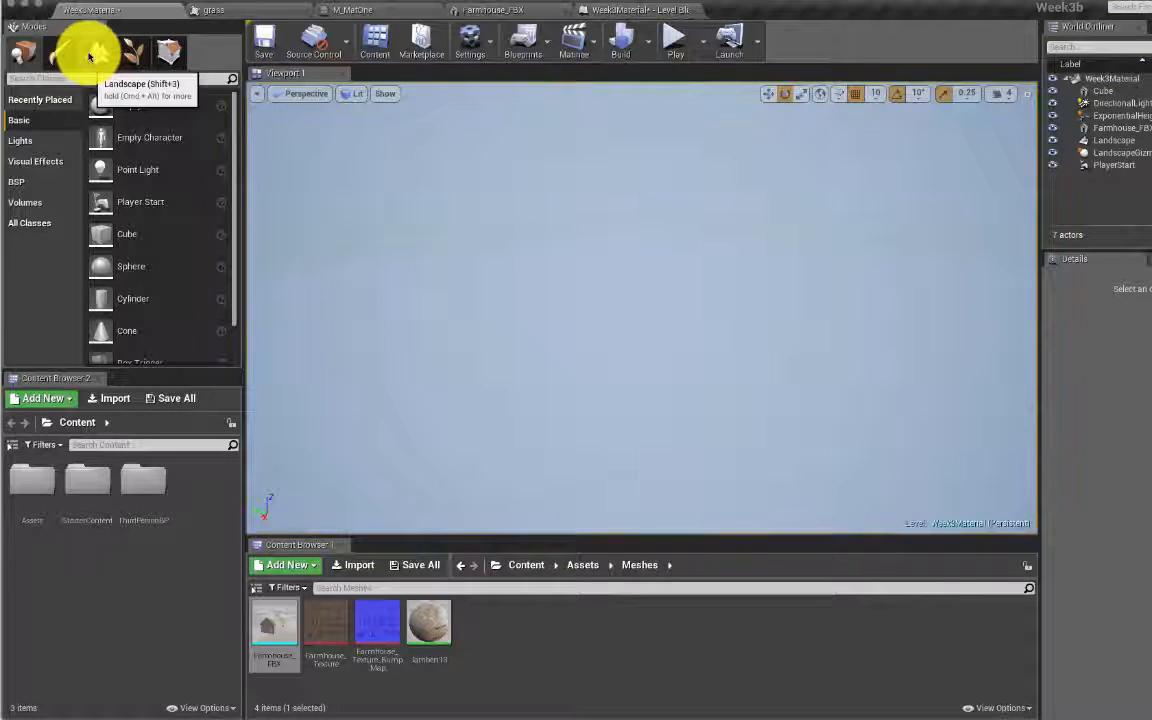
click(1100, 139)
key(Delete)
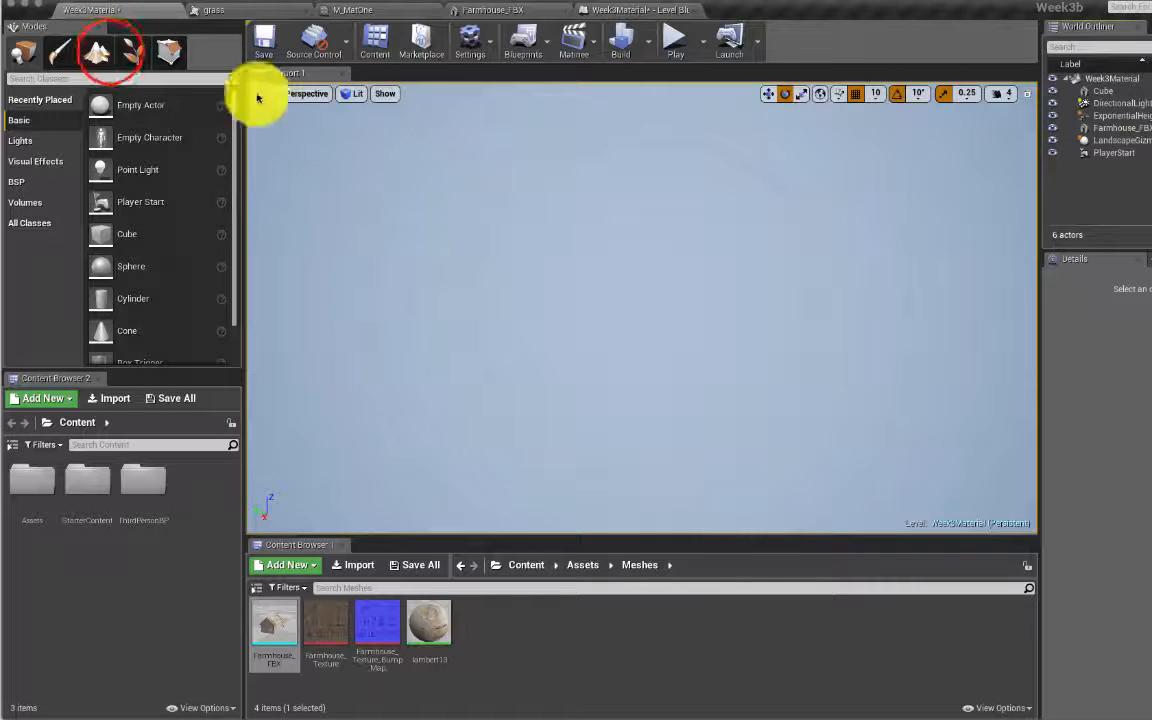
Step: Switch to Landscape mode, choose Import from File, and locate heightmap.png in Finder
click(108, 52)
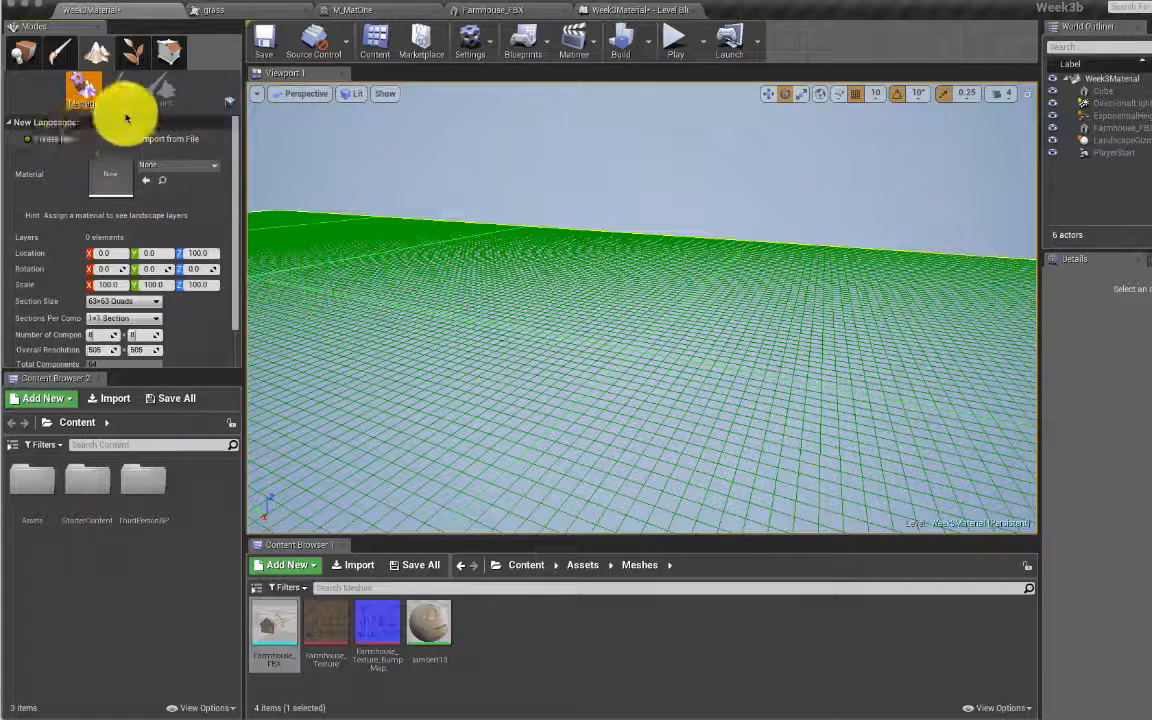
click(183, 139)
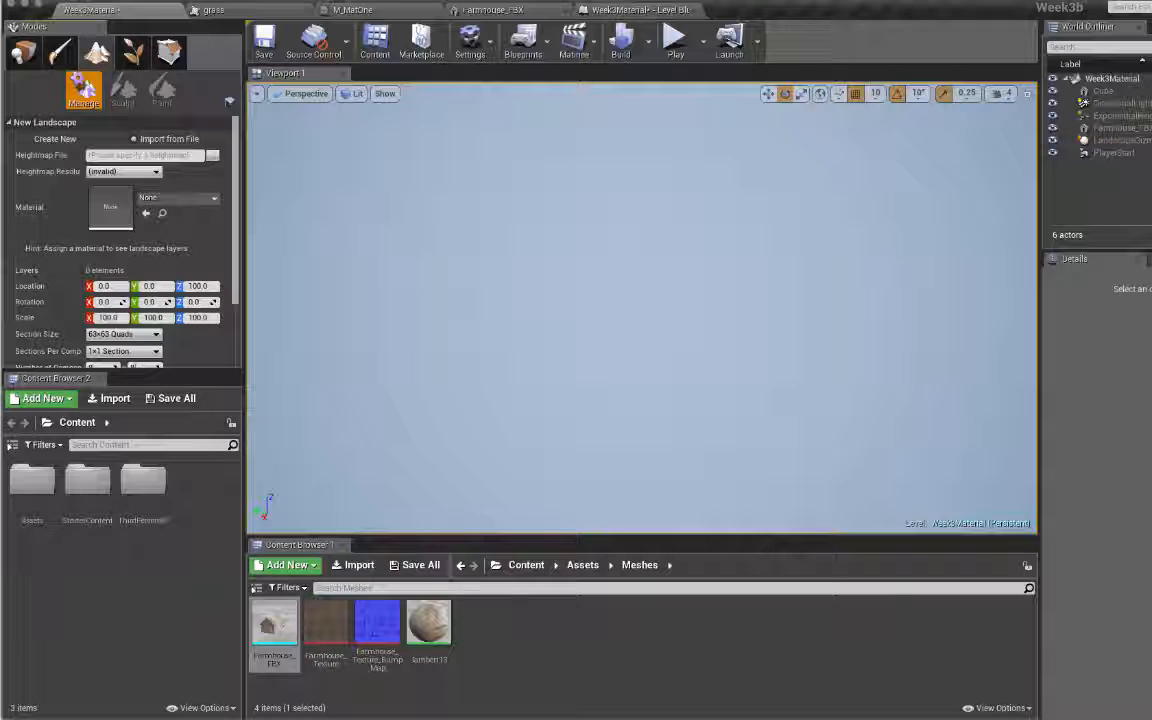
key(super+Tab)
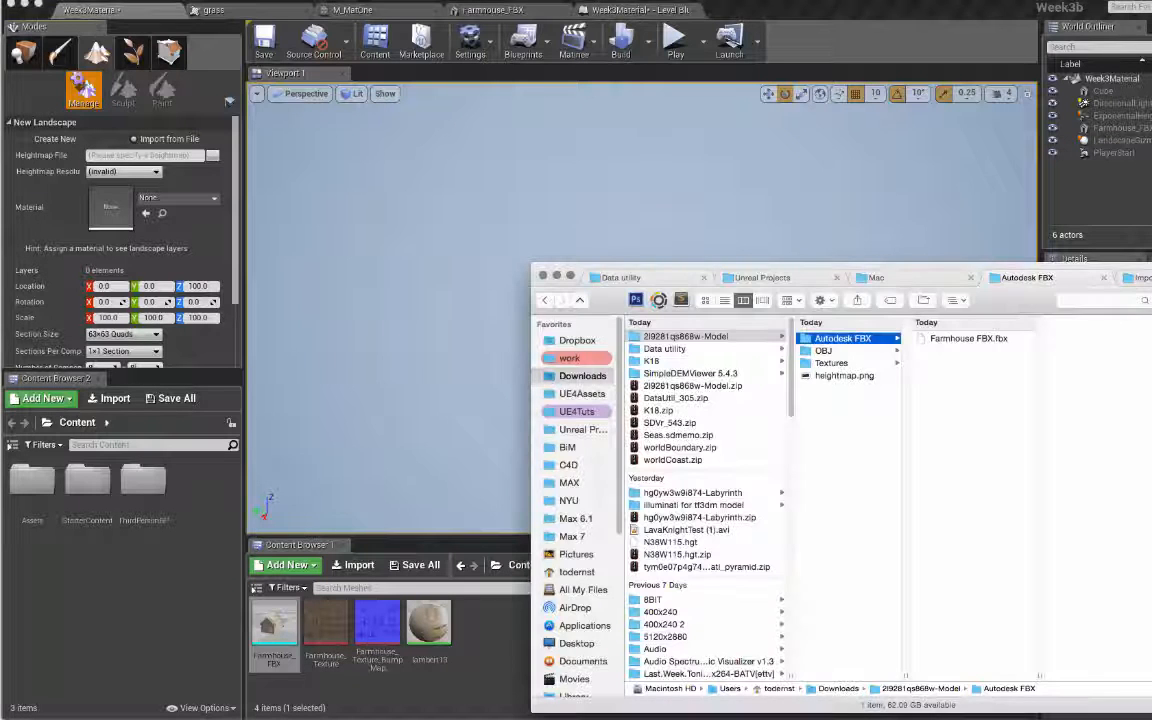
click(833, 375)
click(833, 376)
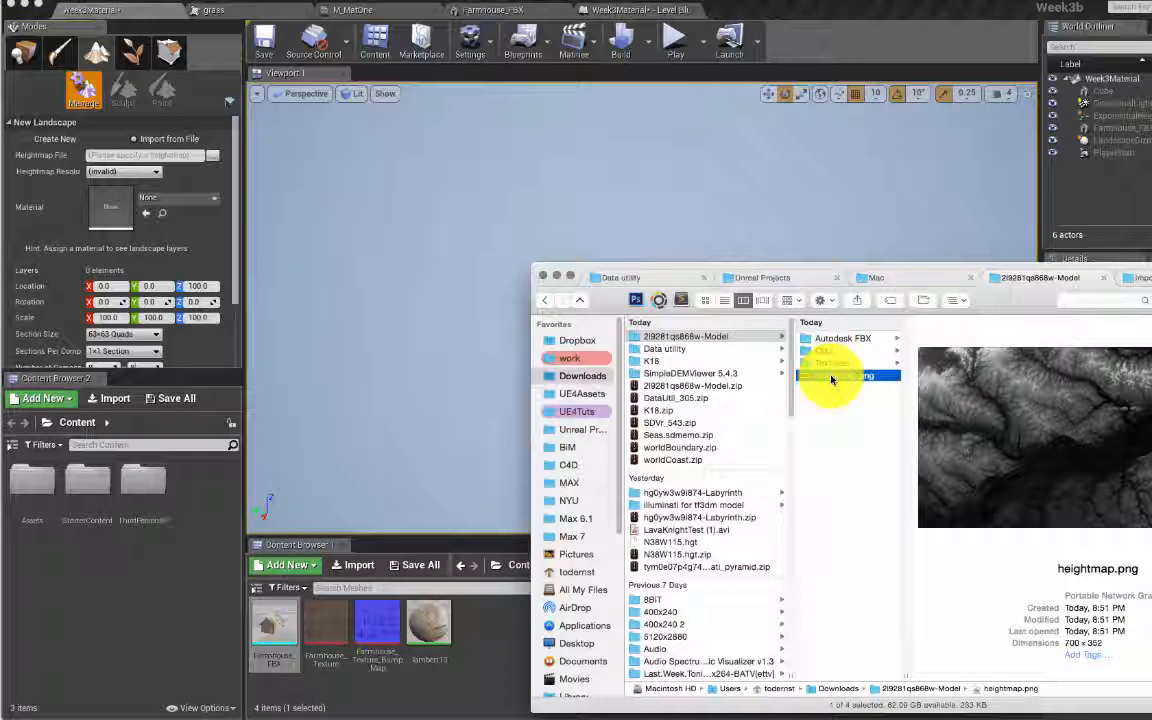
click(191, 180)
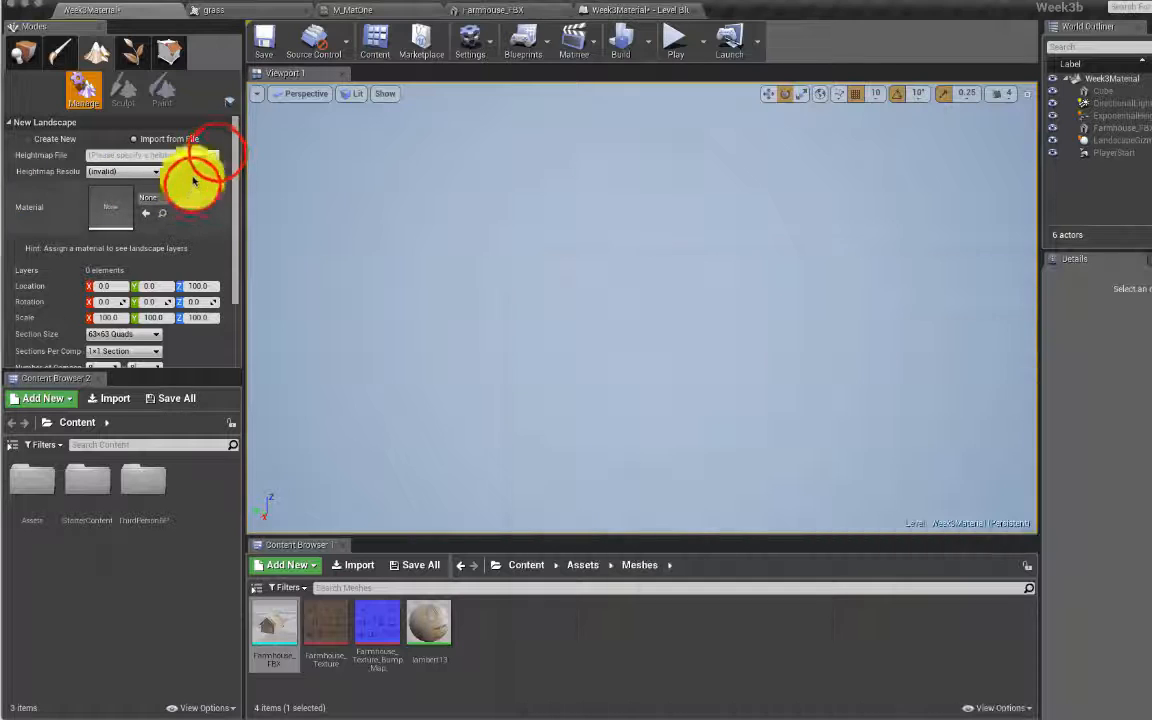
Step: Load heightmap.png from the Downloads model folder as the Heightmap File, accepting the grayscale warning
click(217, 155)
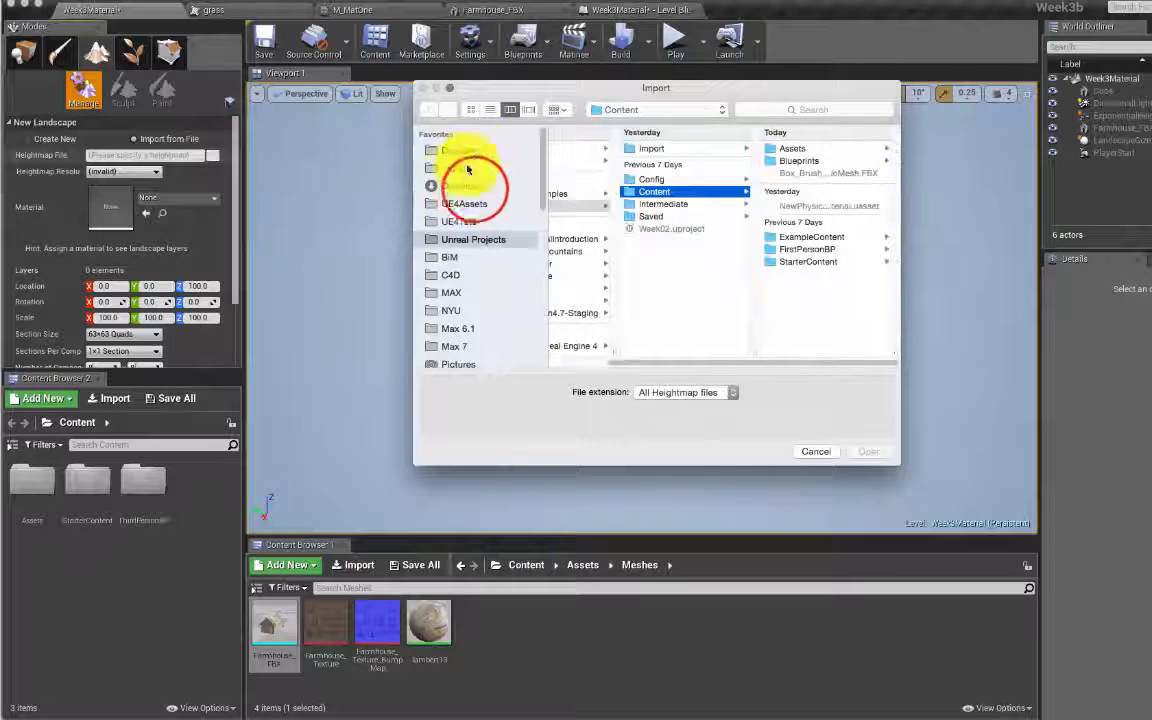
click(475, 190)
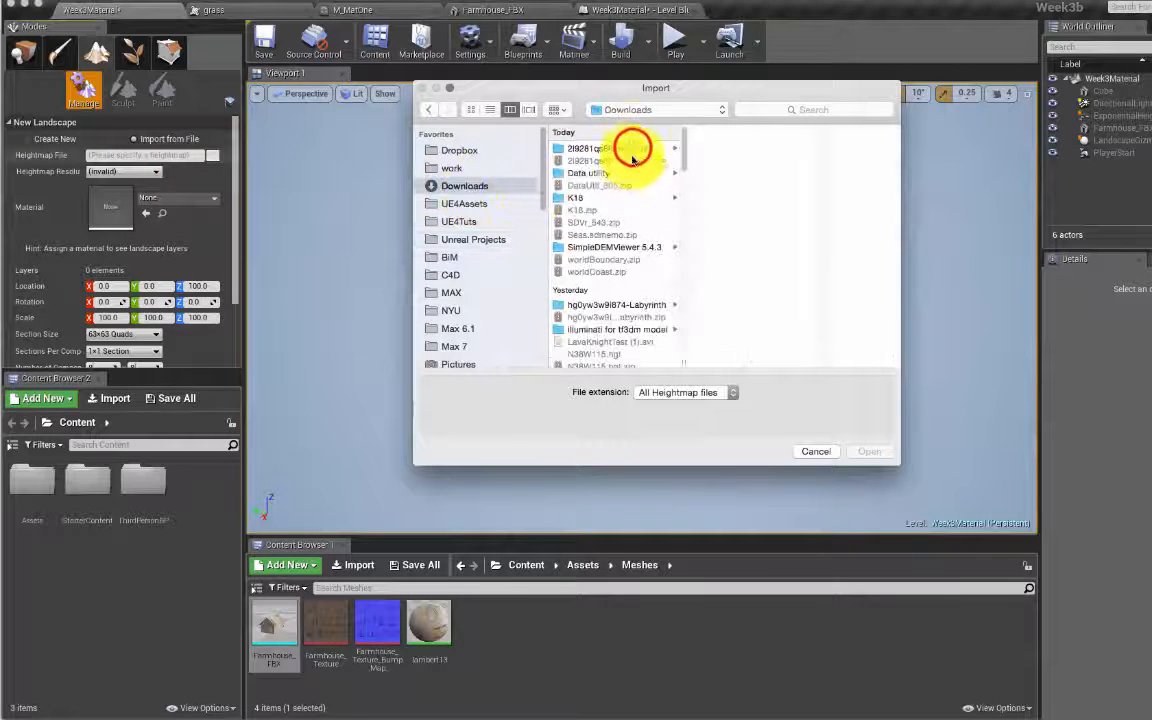
click(633, 150)
click(750, 163)
click(868, 451)
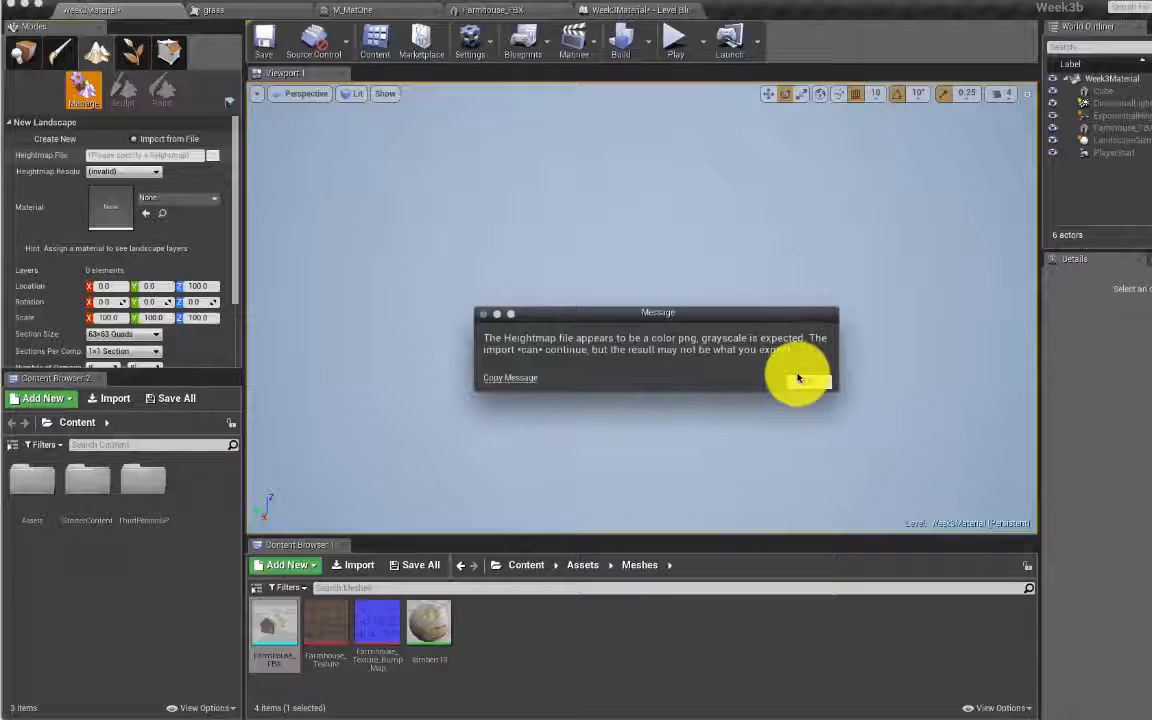
click(800, 379)
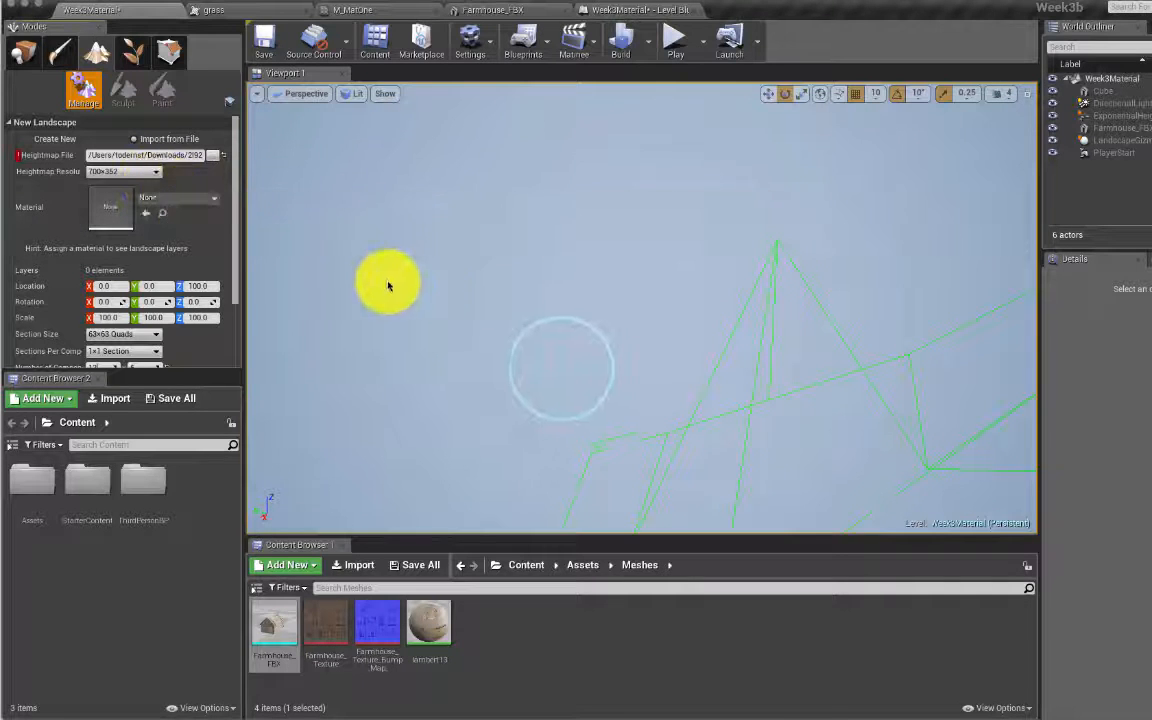
Step: Zoom out to view the 767x379 wireframe preview and create the landscape
click(581, 359)
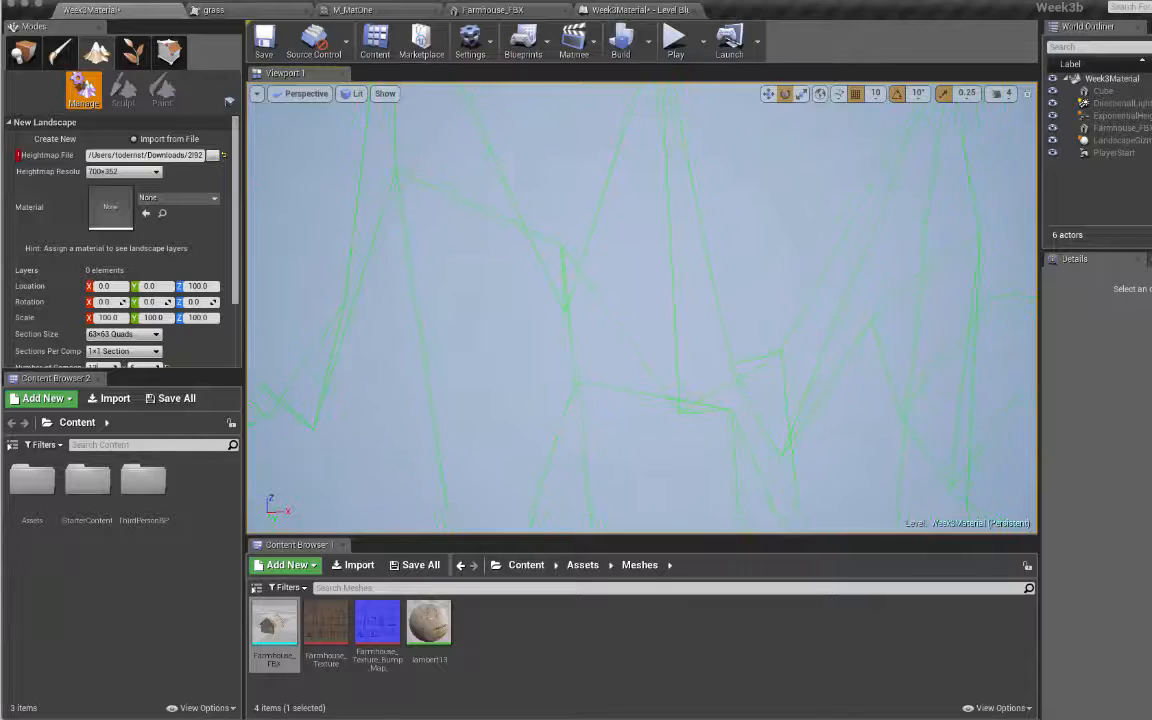
drag(581, 359, 455, 510)
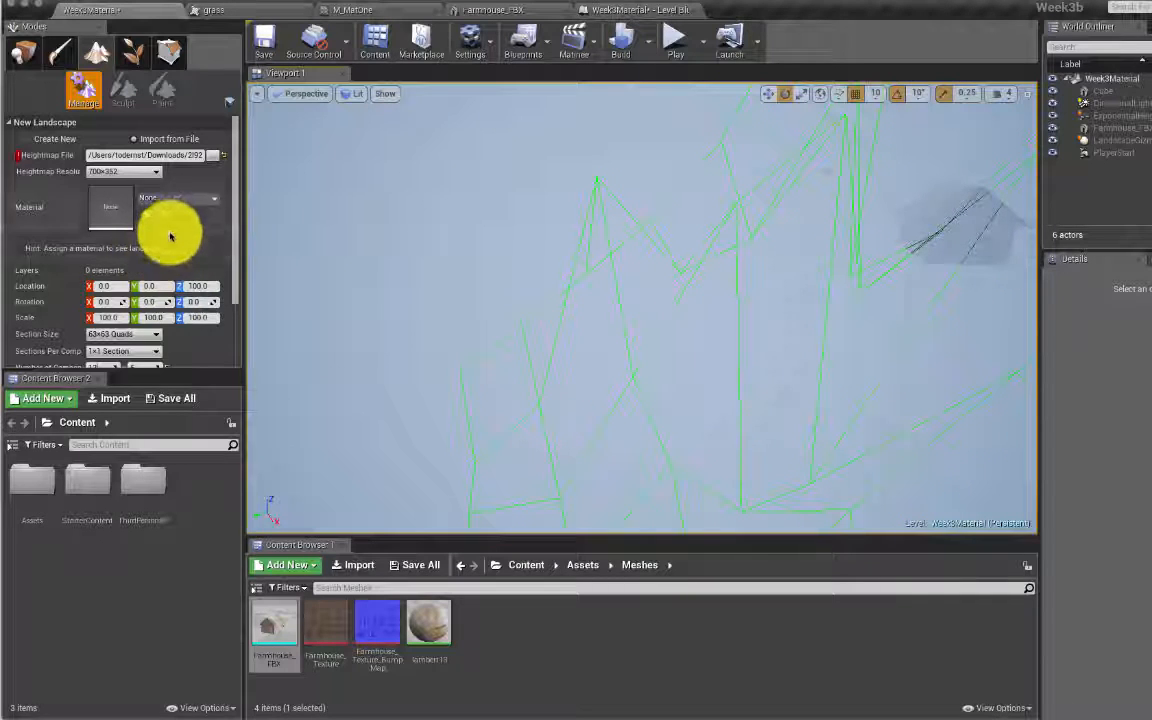
scroll(175, 240, down, 2)
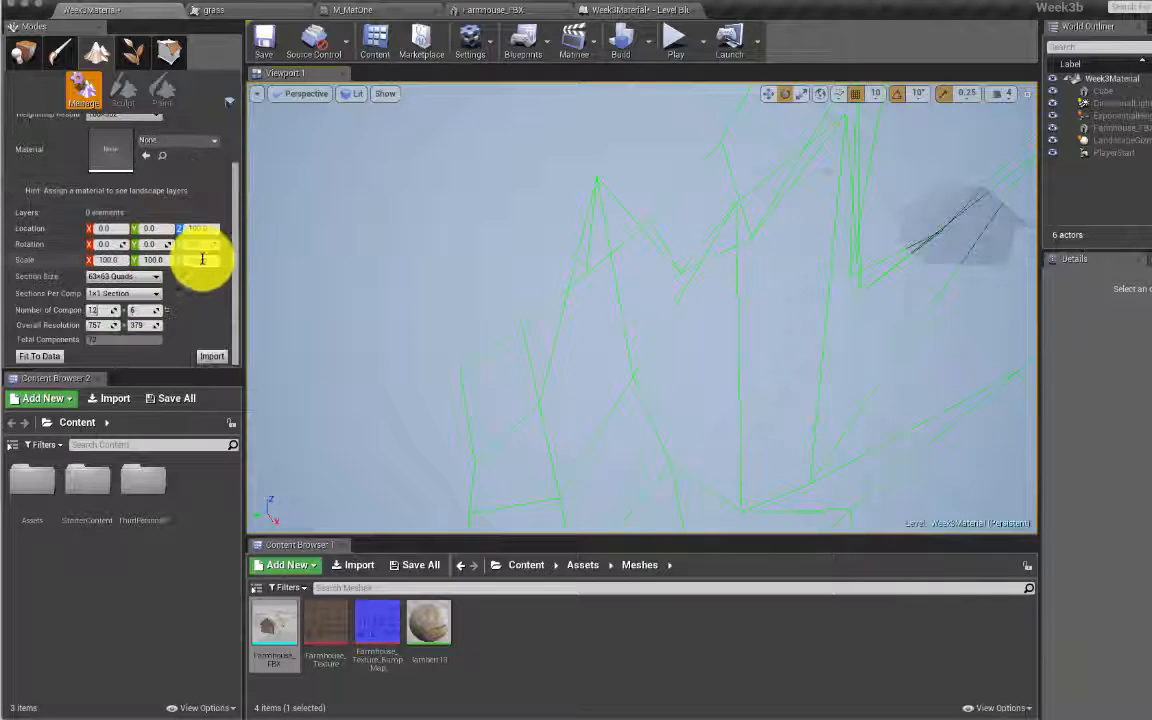
click(216, 357)
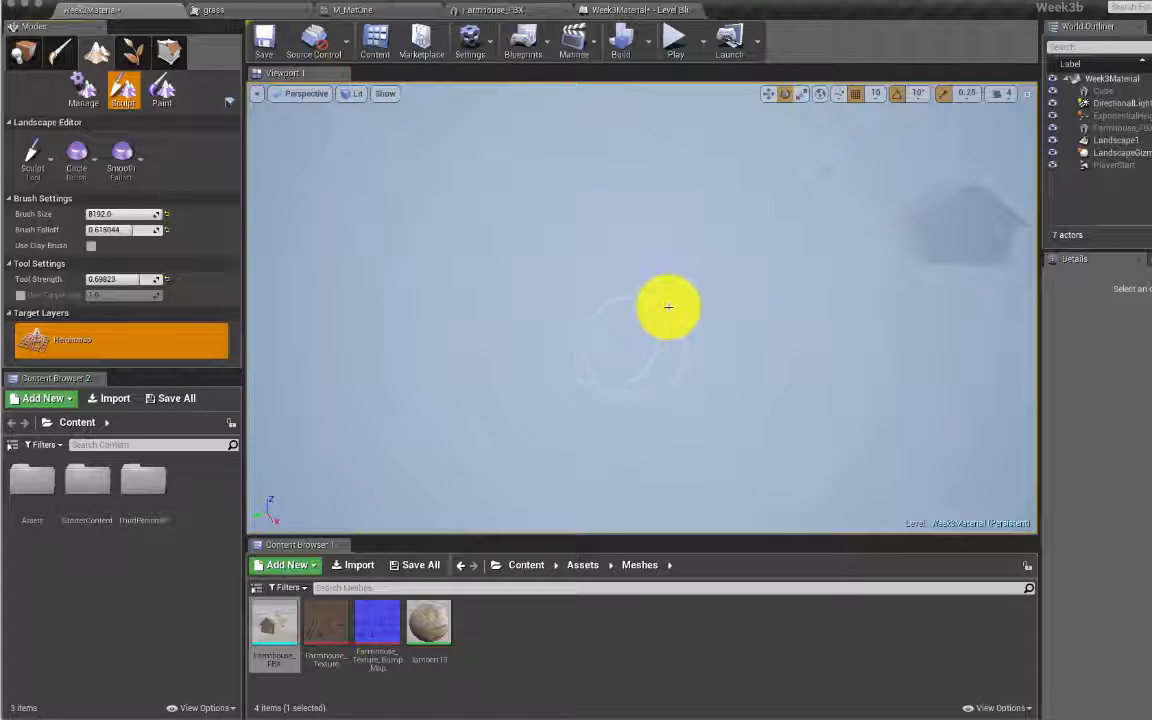
Step: Frame Landscape1 in the viewport and raise the camera speed to 8
mouse_move(645, 321)
right_down()
mouse_move(800, 342)
mouse_move(815, 368)
right_up()
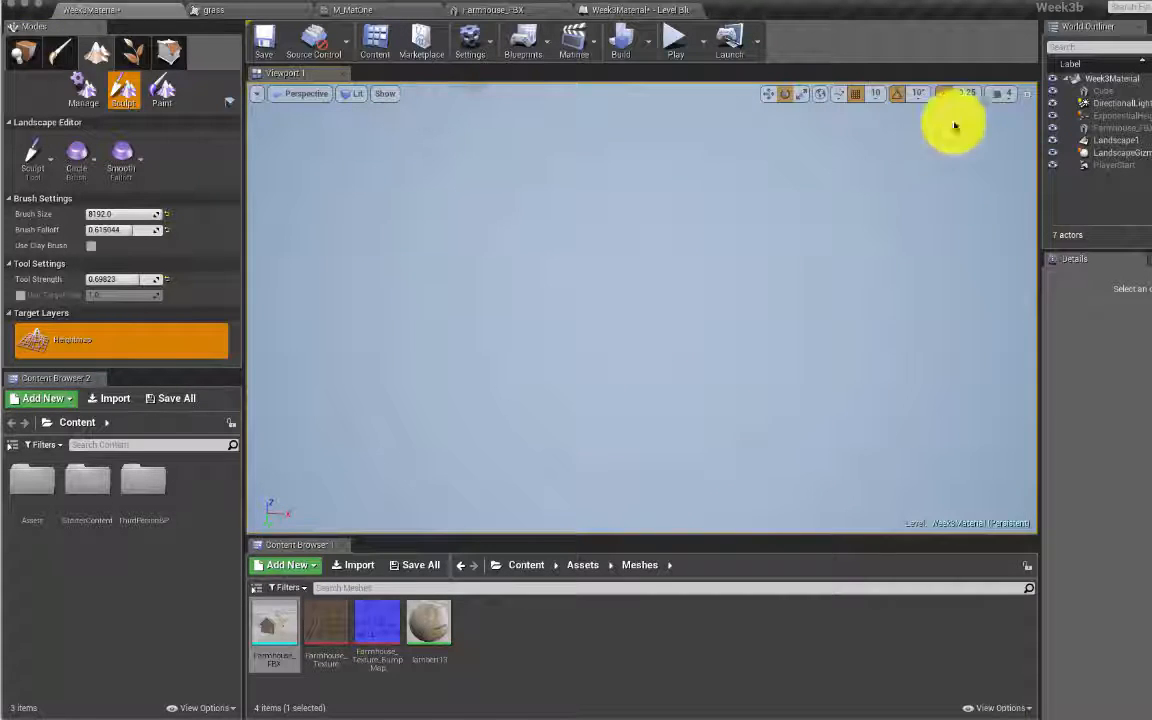
double_click(1120, 140)
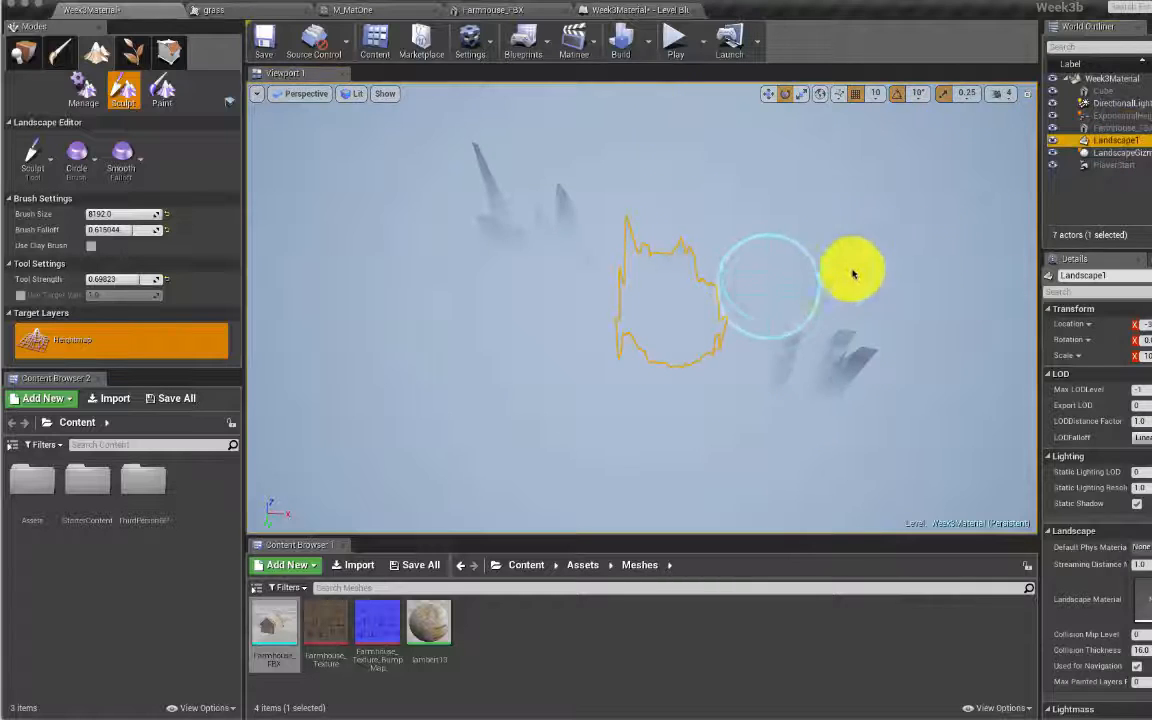
mouse_move(784, 280)
right_down()
mouse_move(752, 274)
mouse_move(772, 288)
right_up()
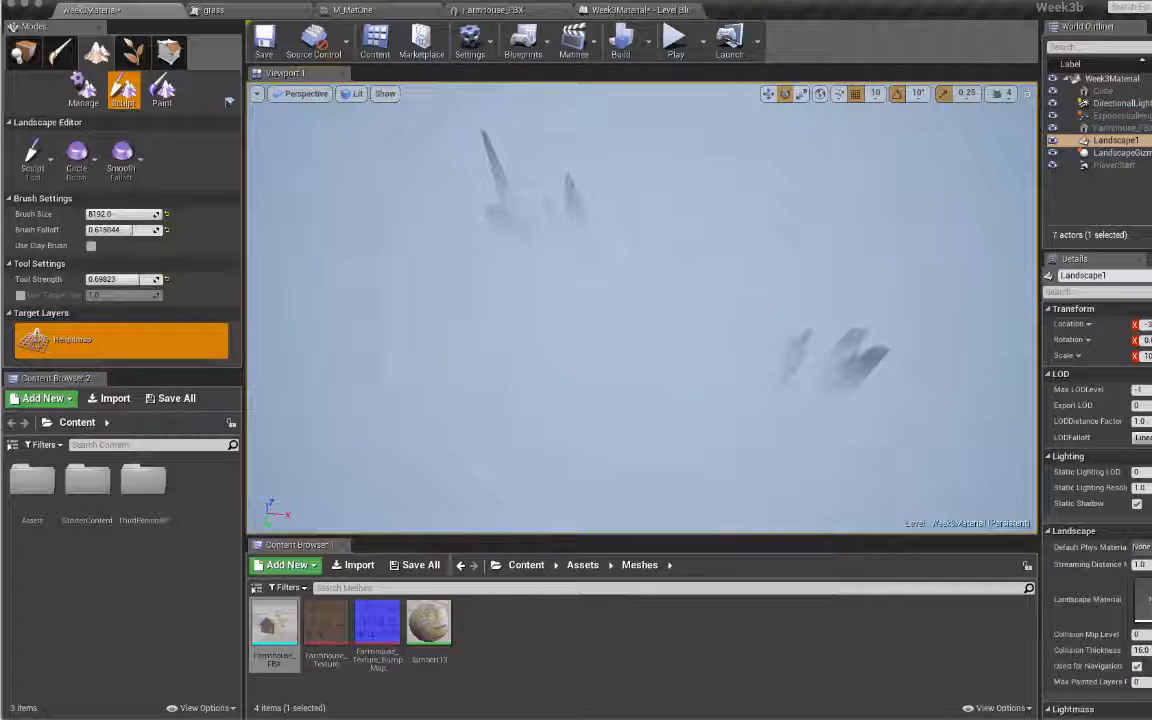
click(998, 95)
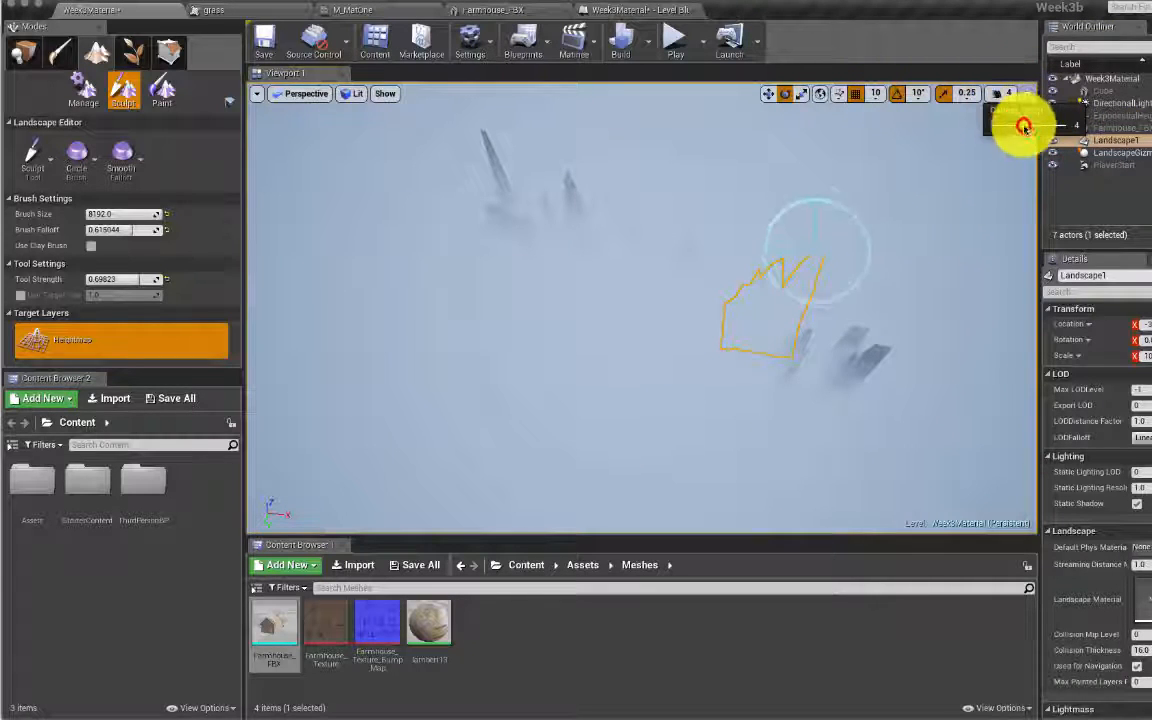
drag(1024, 127, 1066, 124)
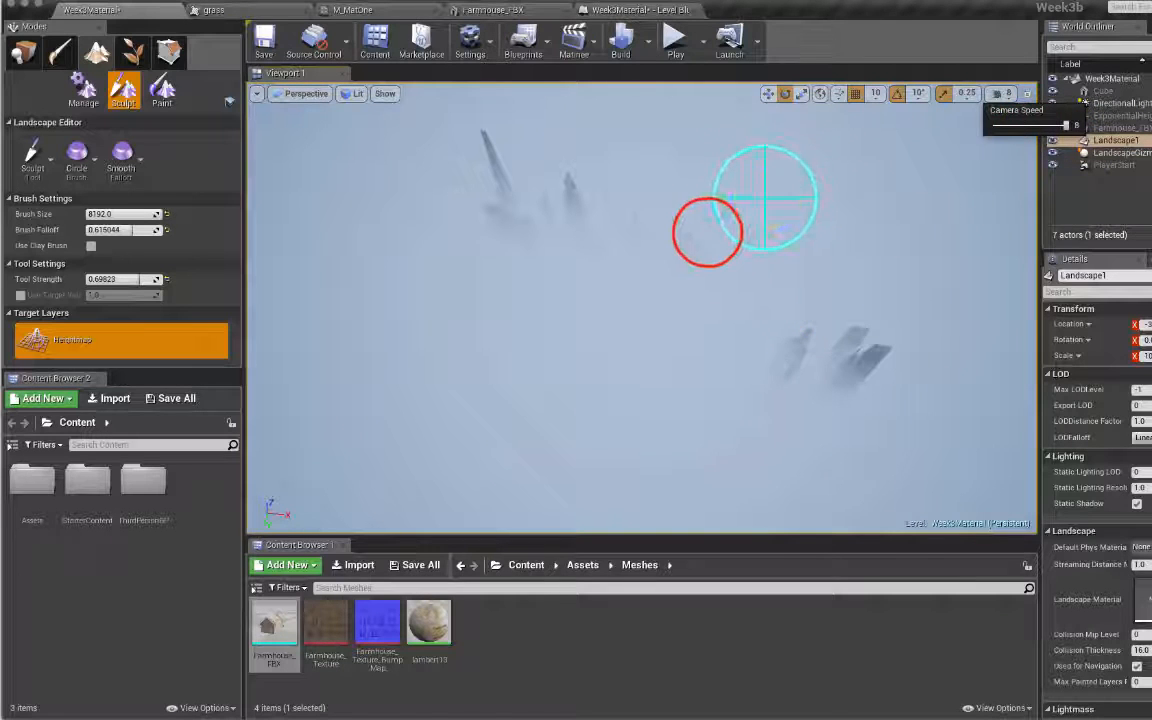
right_click(764, 198)
click(707, 234)
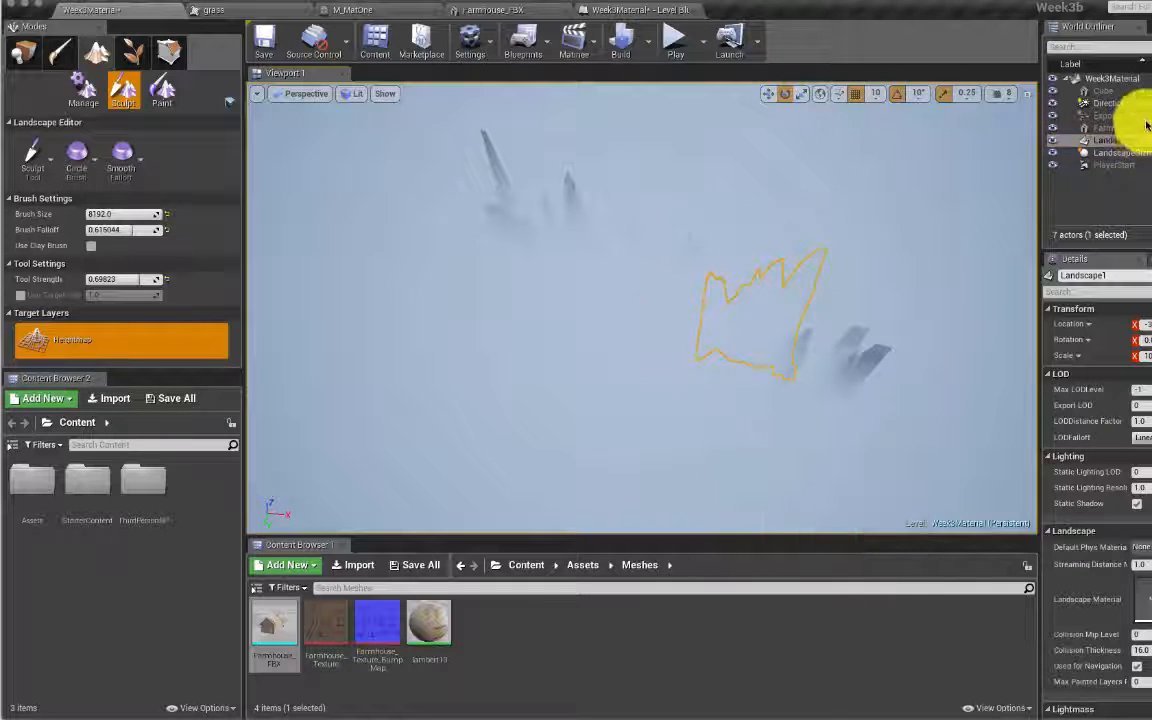
Step: Hide the ExponentialHeightFog to reveal the spiky terrain, then fly toward it
click(1051, 119)
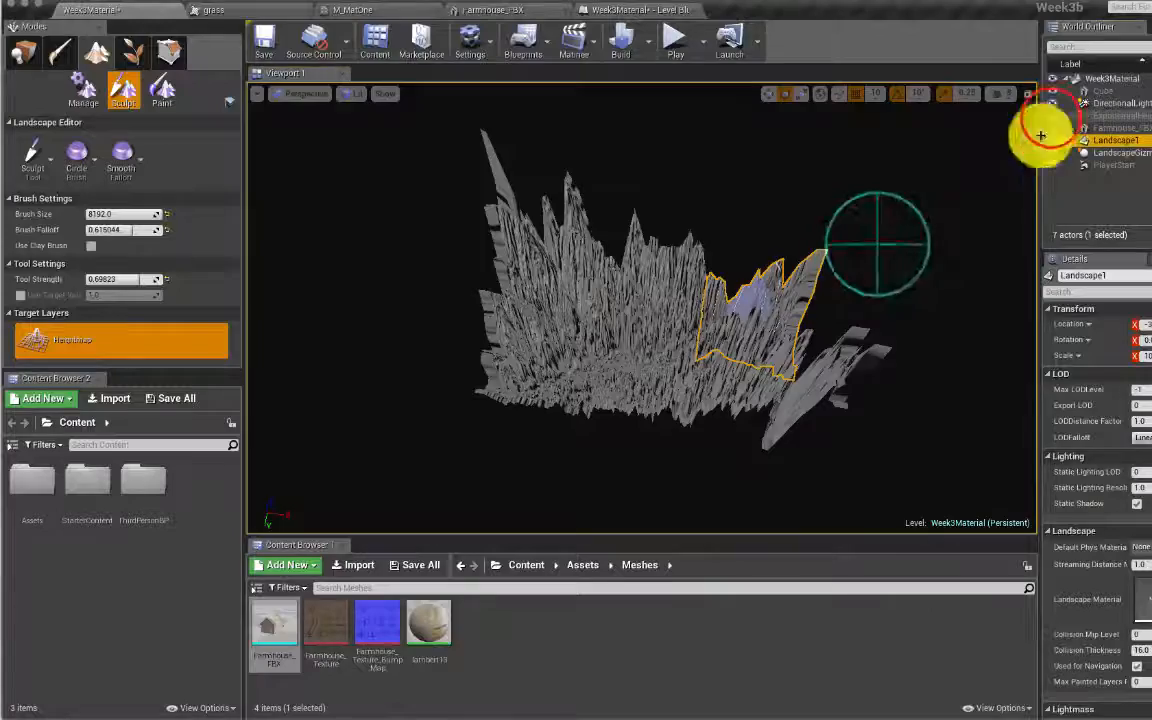
right_drag(832, 391, 832, 391)
key(w)
key(s)
Step: Lower Landscape1's Scale values in Details so the terrain heights become gentler
click(1149, 353)
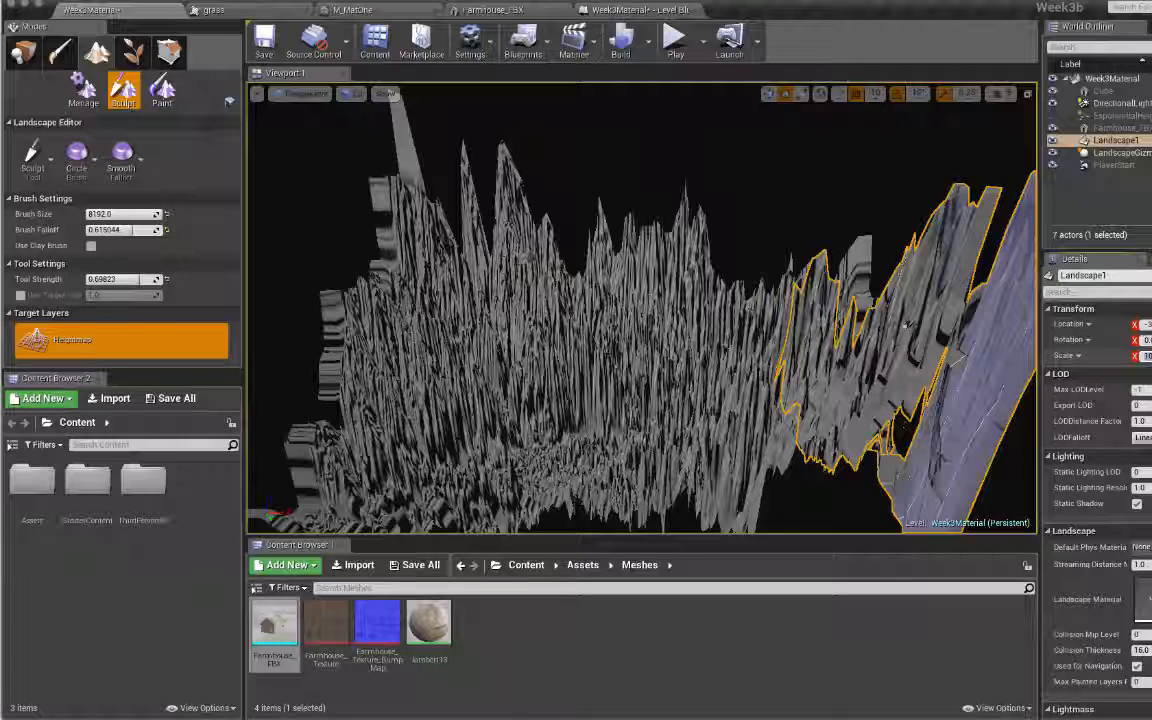
key(w)
mouse_move(960, 356)
right_down()
mouse_move(913, 316)
mouse_move(879, 337)
right_up()
key(s)
key(s)
key(s)
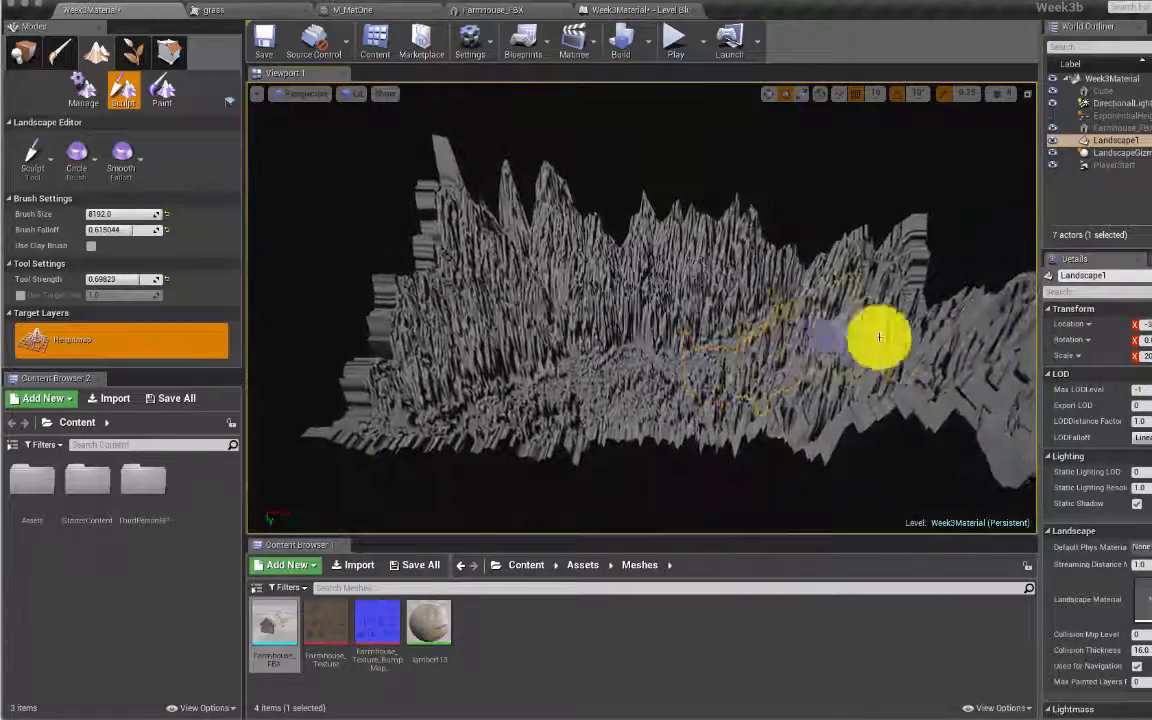
click(1144, 357)
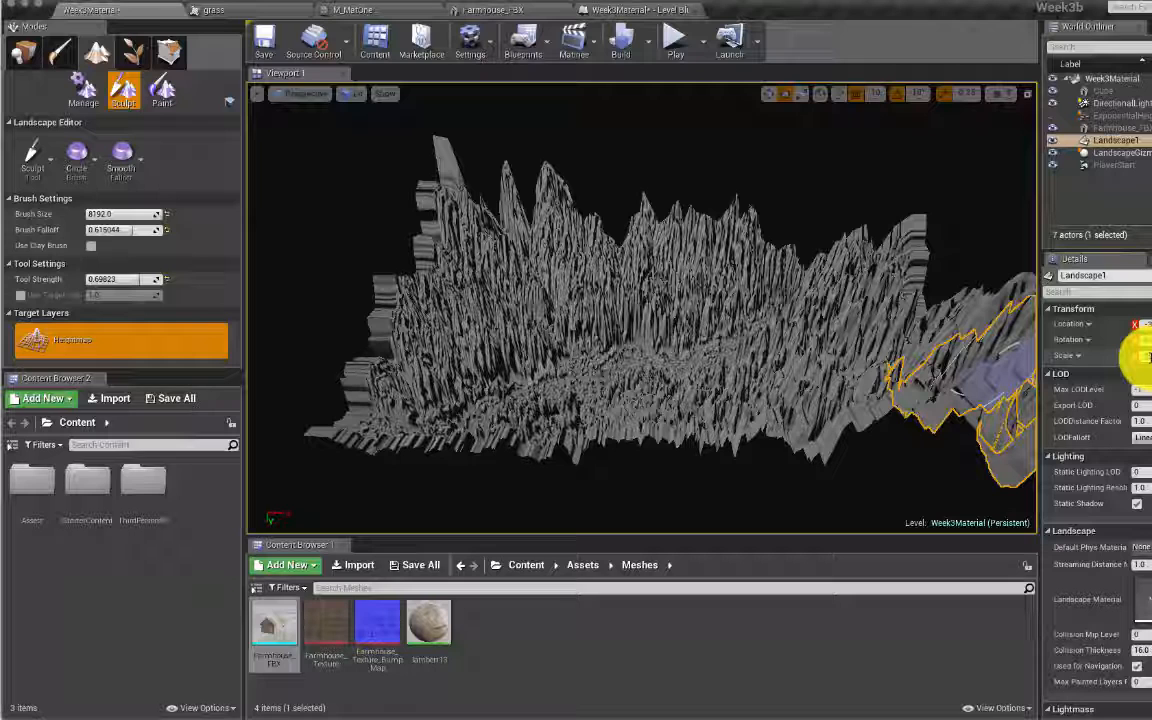
key(Return)
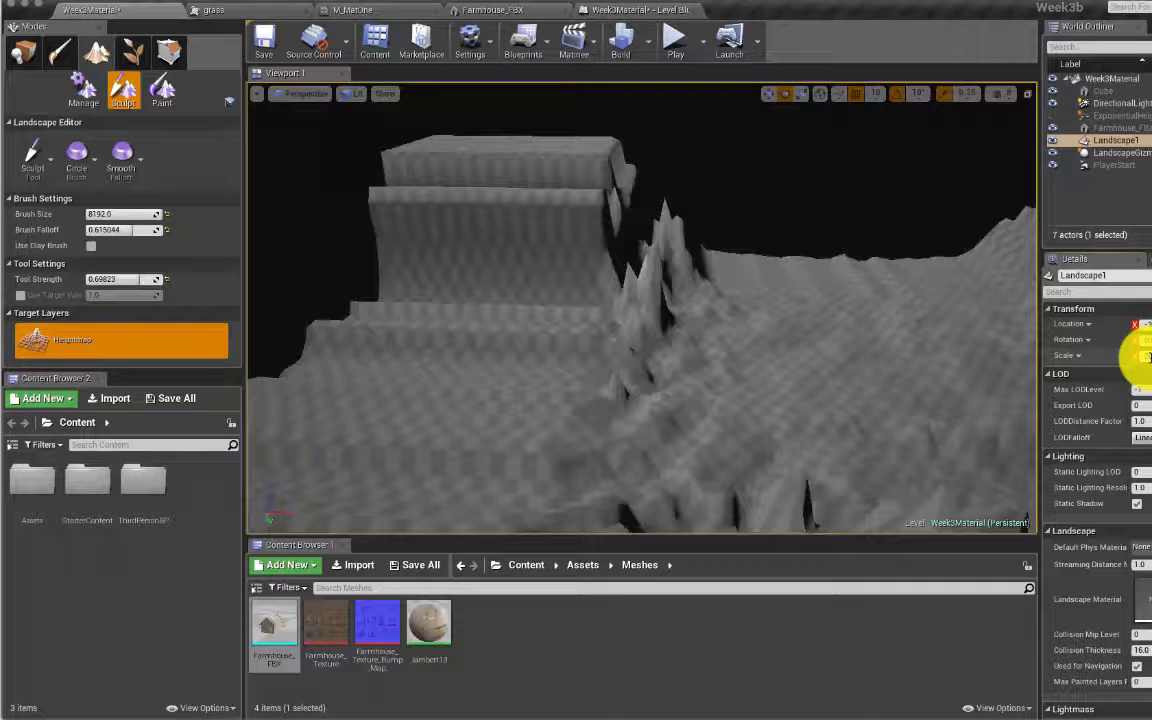
key(w)
right_drag(972, 324, 1004, 338)
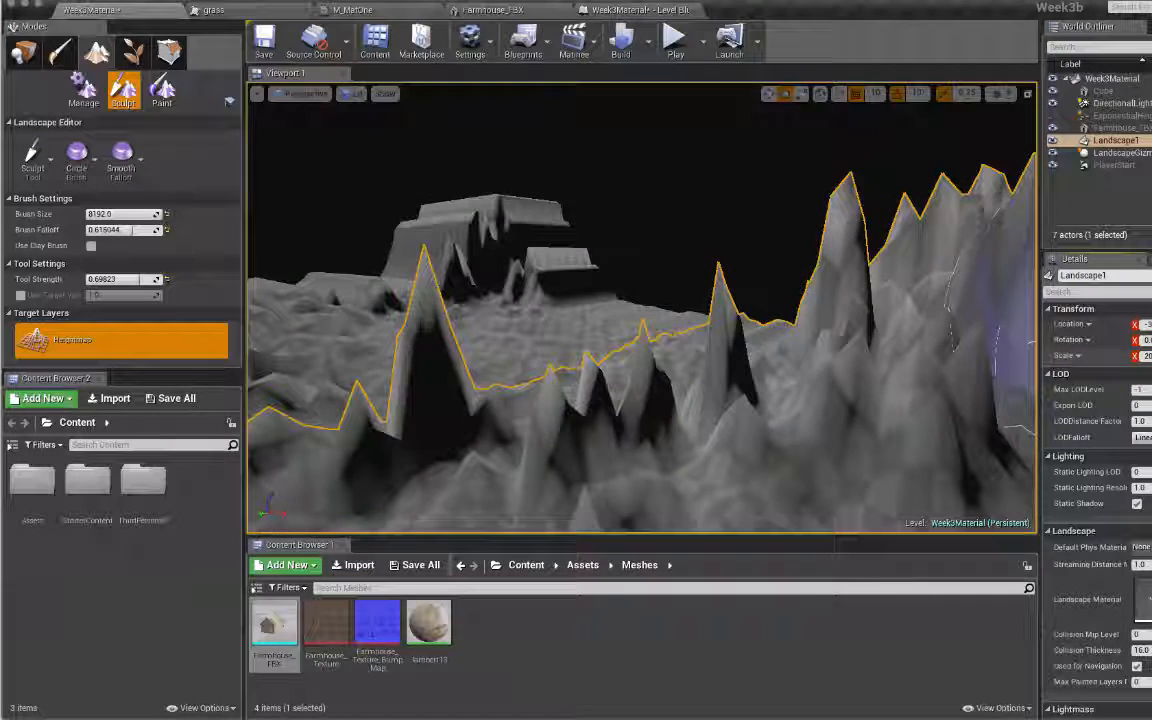
key(Return)
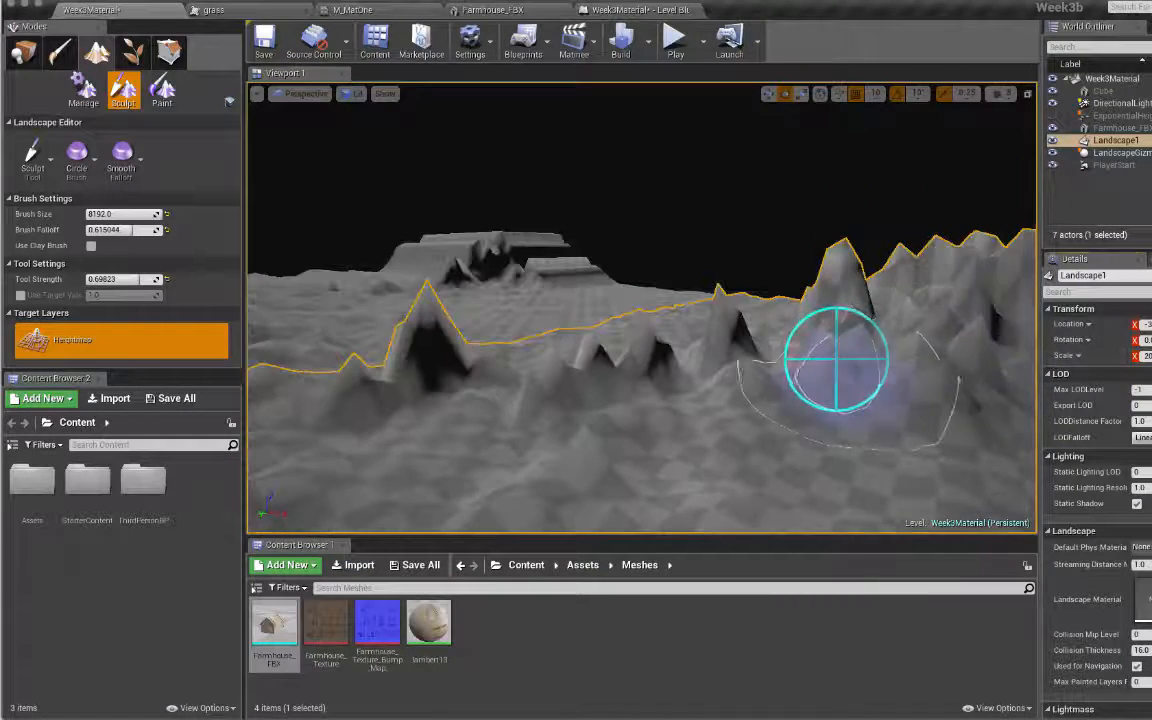
key(w)
right_drag(838, 357, 955, 350)
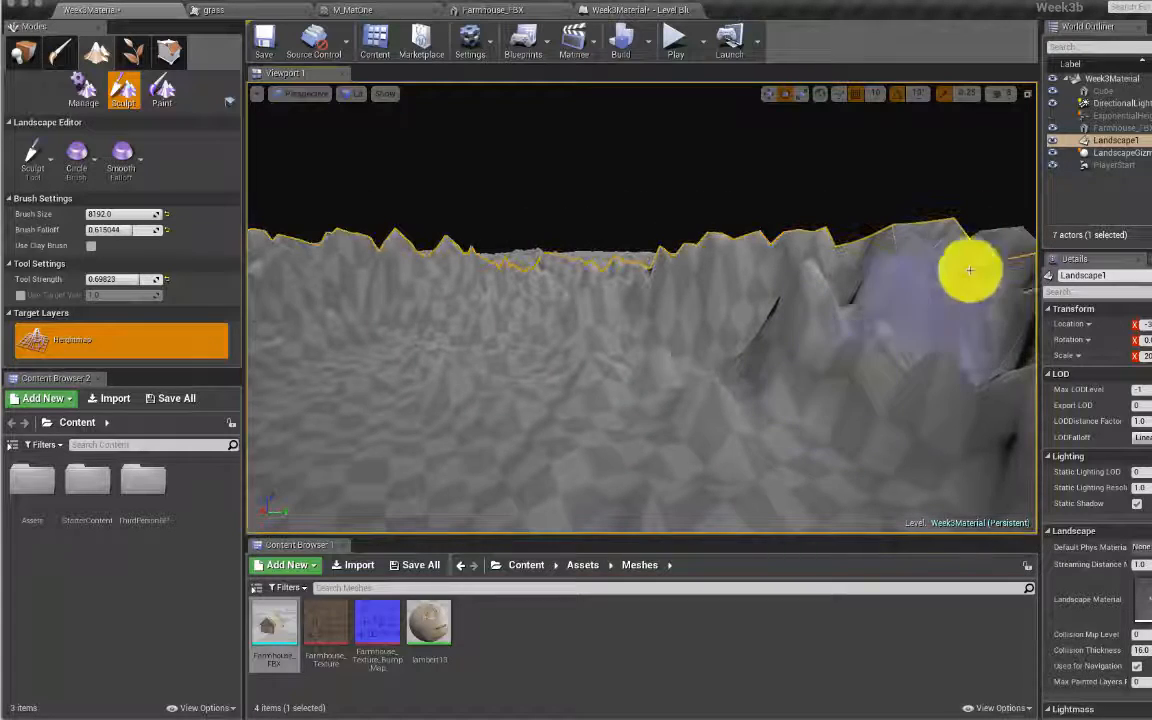
mouse_move(805, 257)
right_down()
mouse_move(820, 258)
mouse_move(805, 257)
right_up()
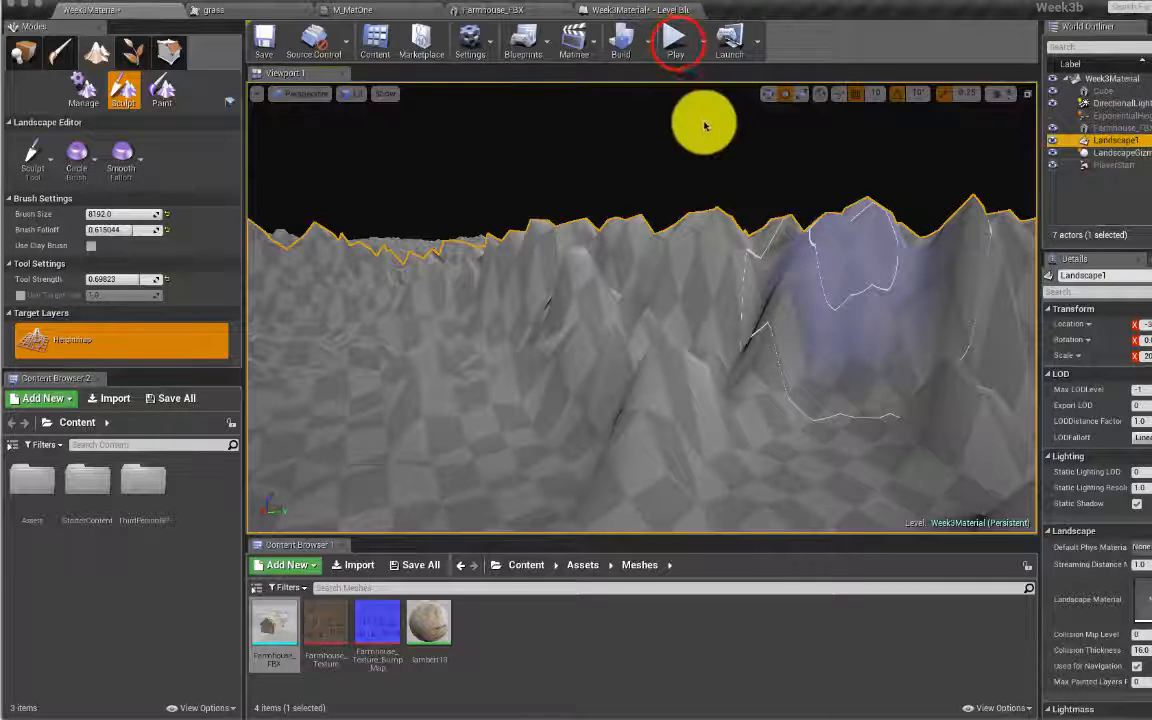
click(674, 40)
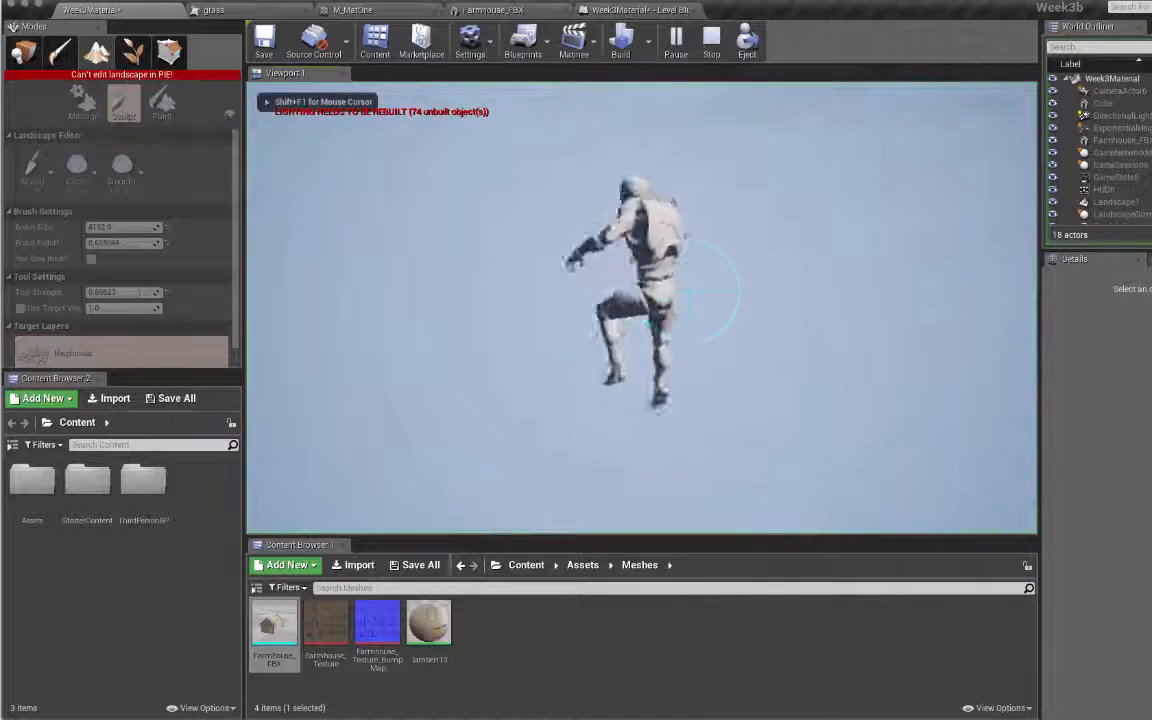
key(Escape)
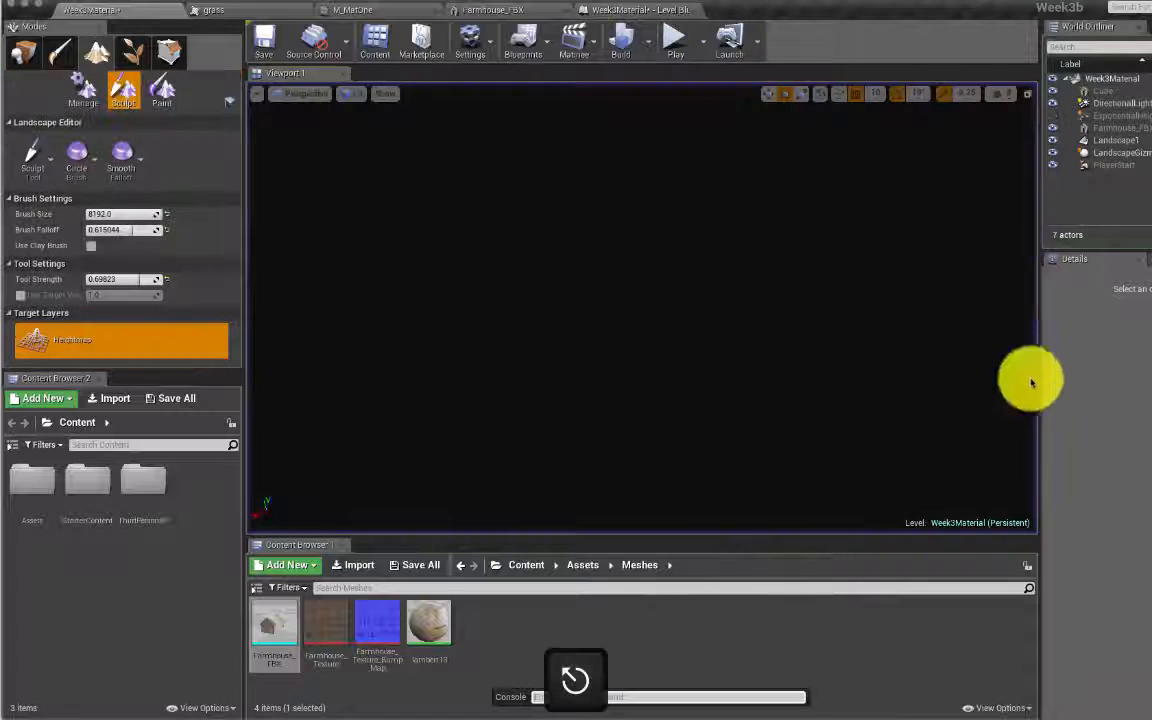
click(1121, 141)
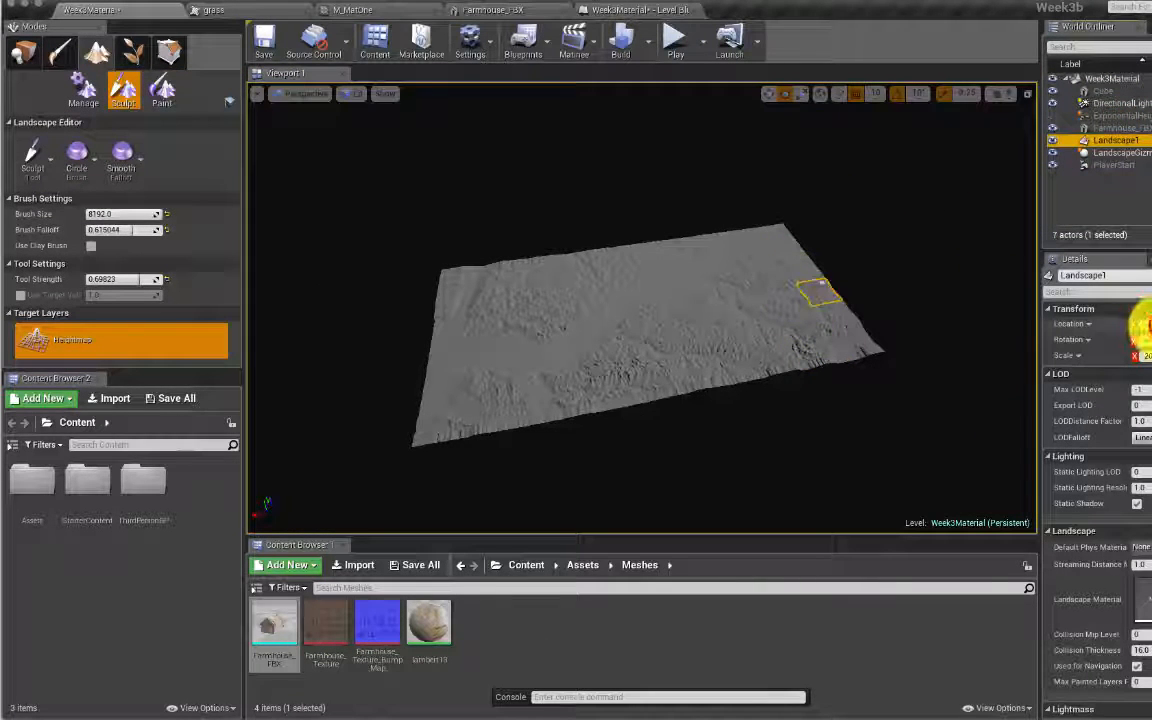
drag(1150, 325, 1150, 326)
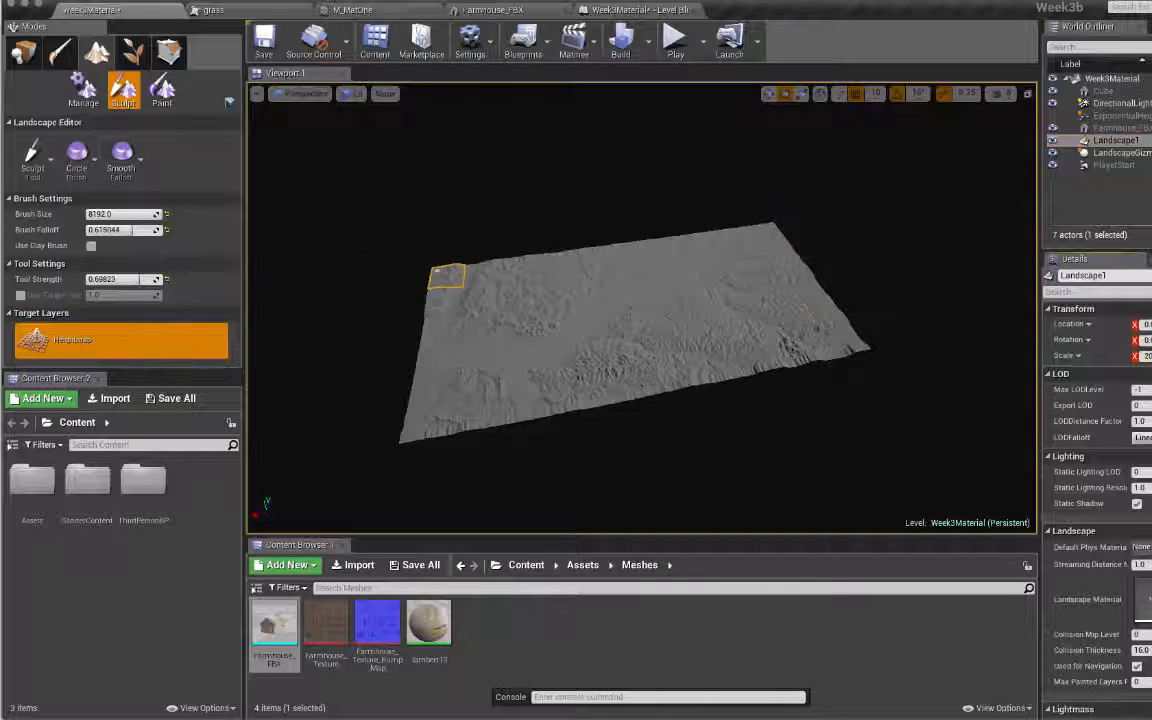
click(1116, 166)
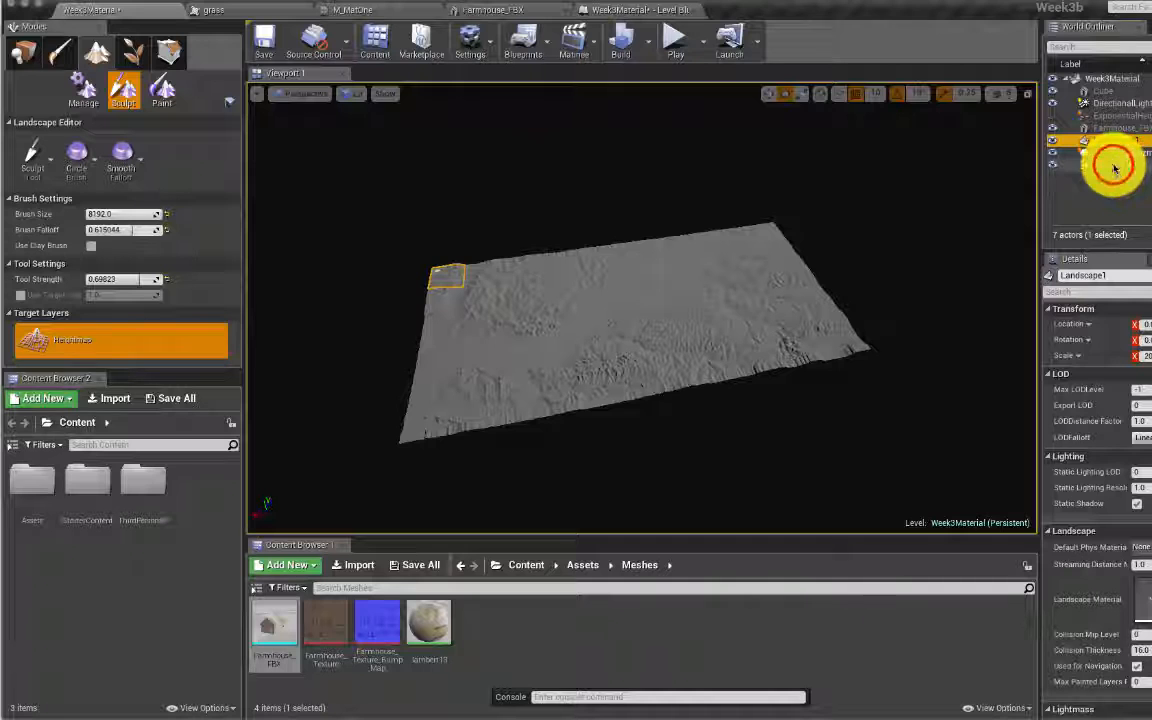
click(22, 52)
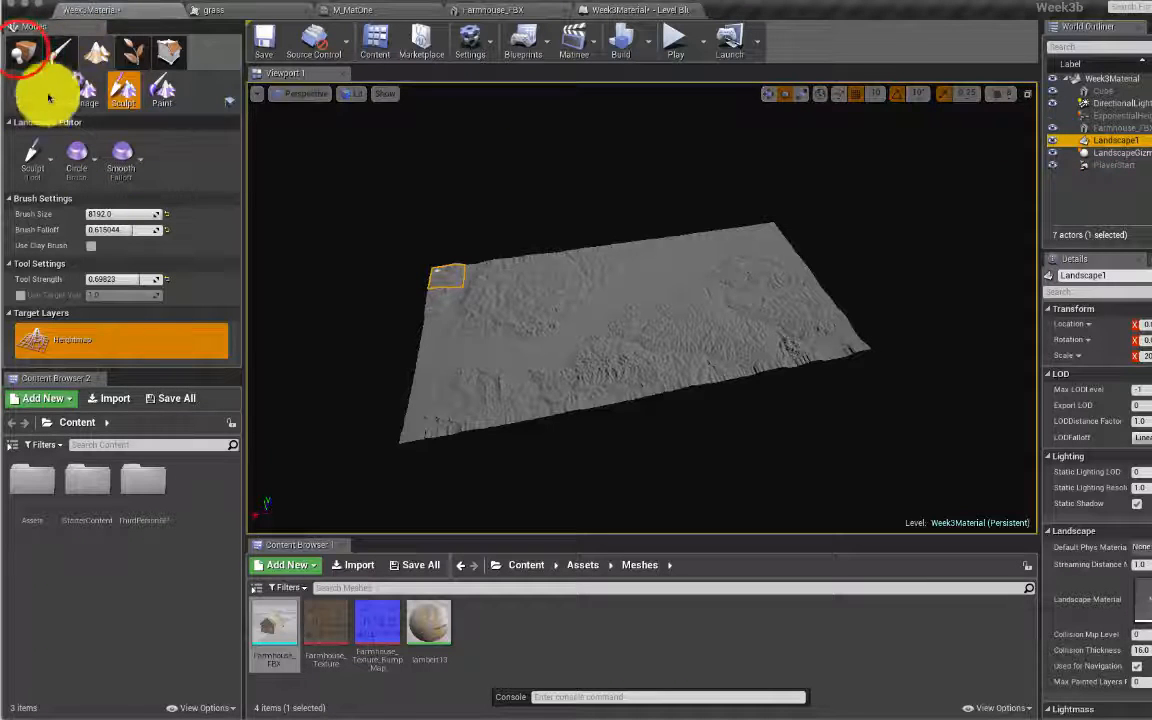
click(22, 48)
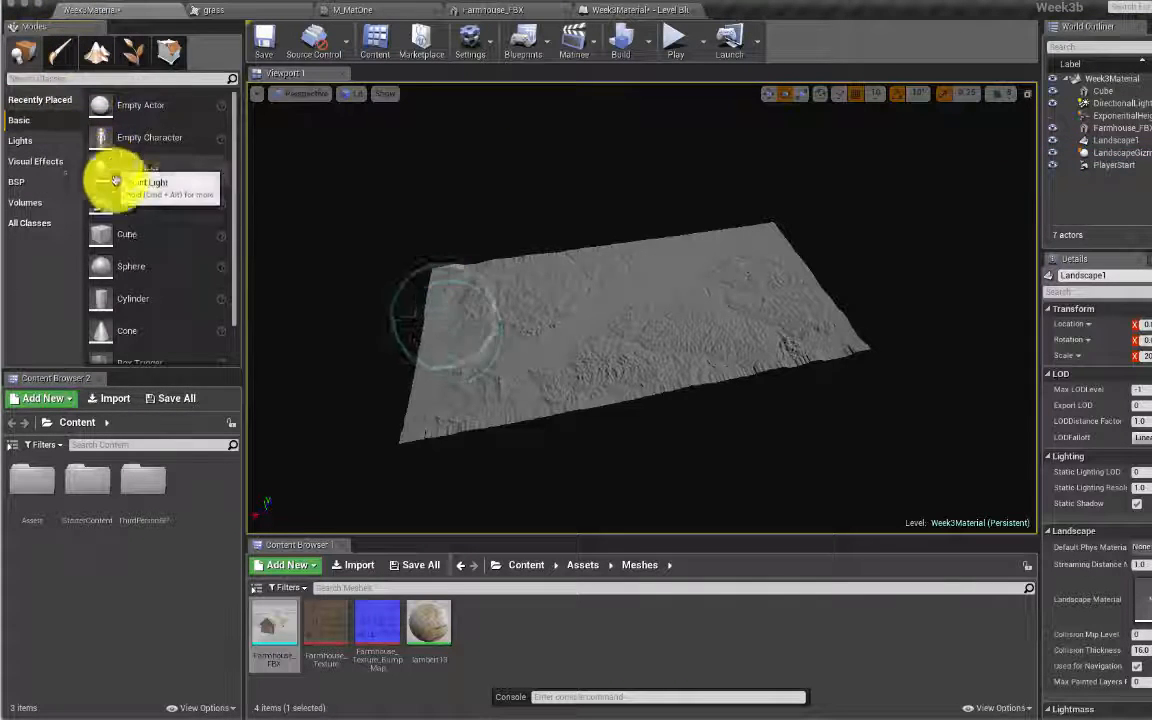
mouse_move(460, 311)
right_down()
mouse_move(560, 322)
mouse_move(448, 330)
right_up()
right_drag(648, 283, 598, 304)
Step: Drop a Player Start onto the landscape, then delete PlayerStart2 and the original player start
key(w)
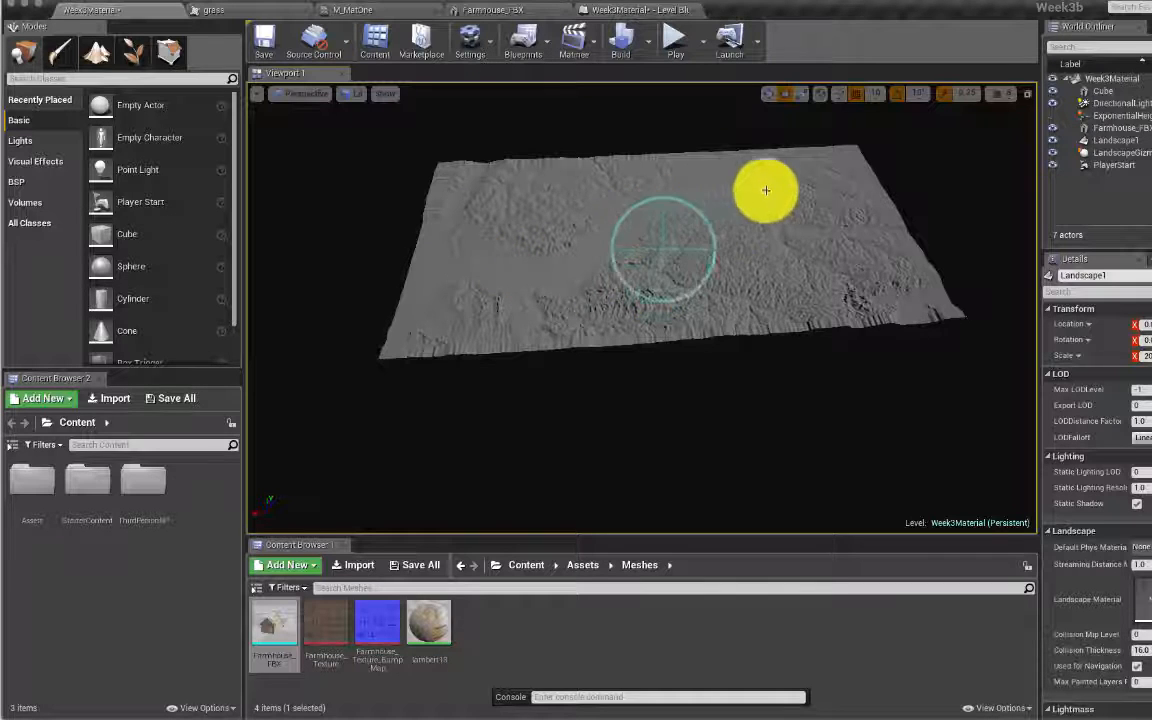
mouse_move(661, 251)
right_down()
mouse_move(672, 259)
mouse_move(658, 252)
right_up()
key(w)
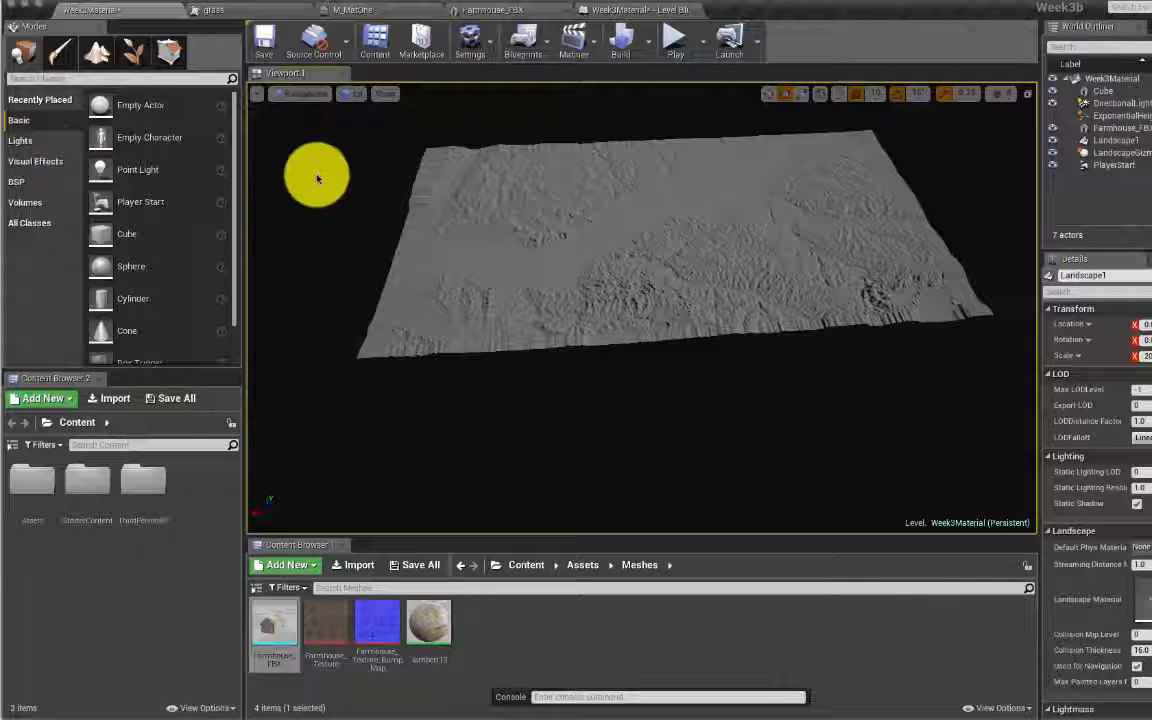
click(140, 202)
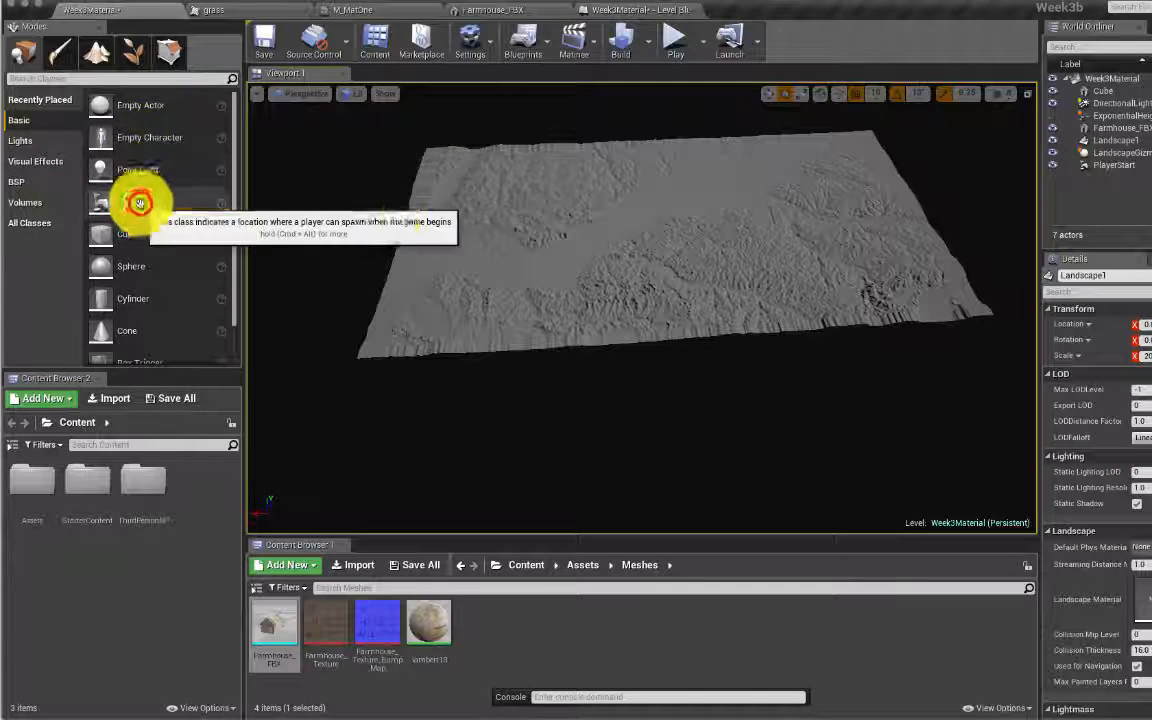
drag(141, 200, 672, 222)
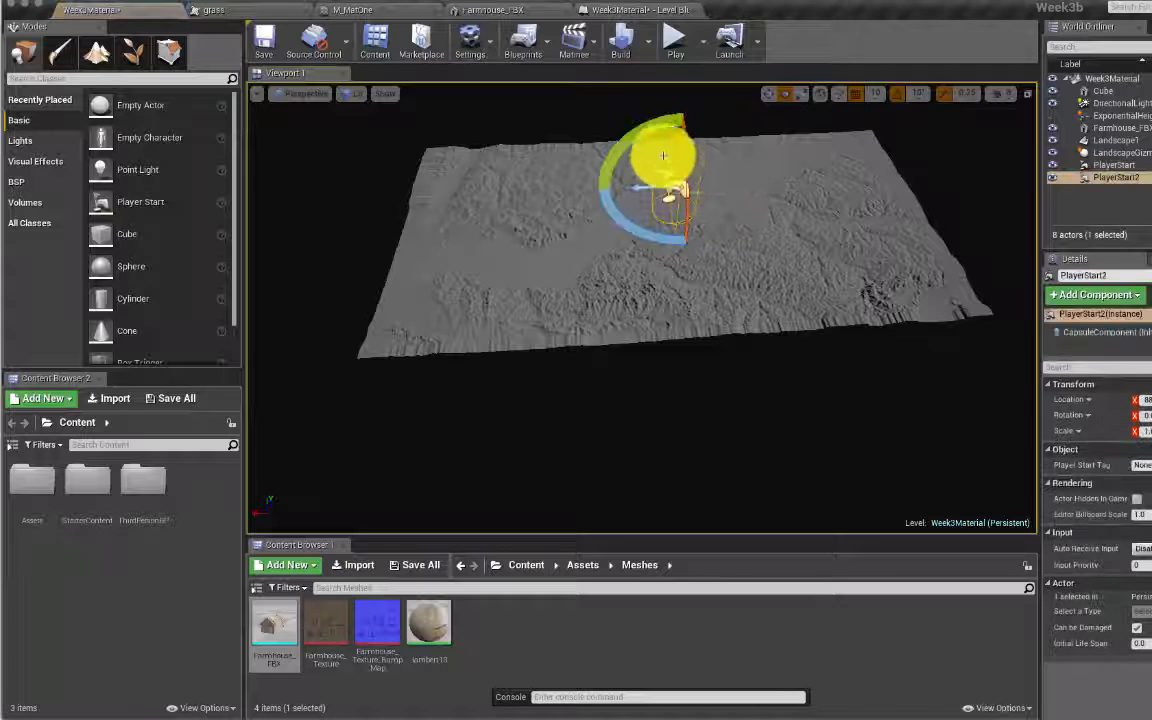
right_drag(888, 184, 863, 180)
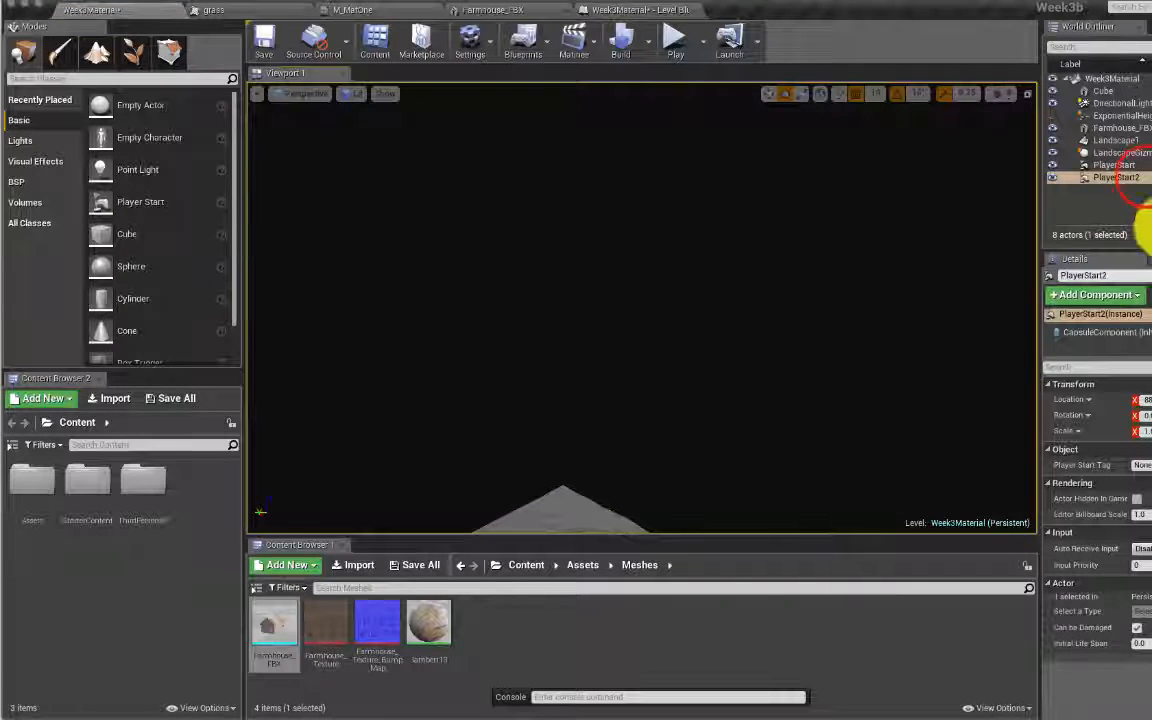
key(Delete)
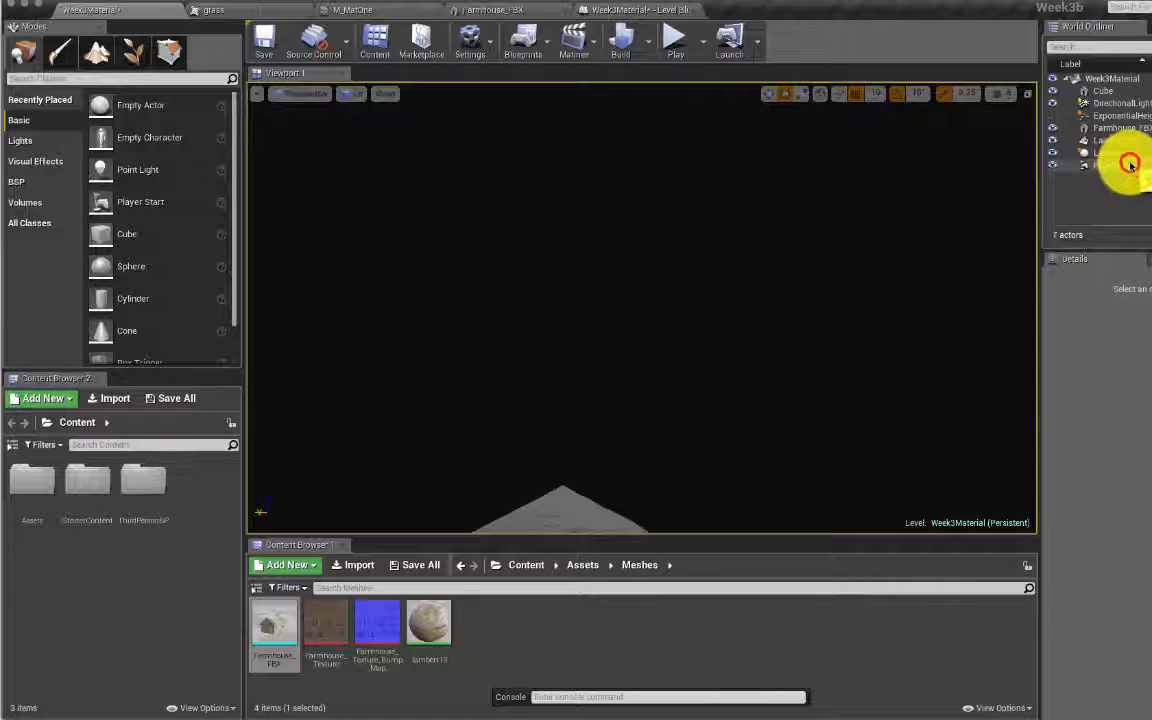
click(1130, 165)
key(Delete)
Step: Place a fresh Player Start on the landscape and test-play the level
right_drag(314, 237, 166, 163)
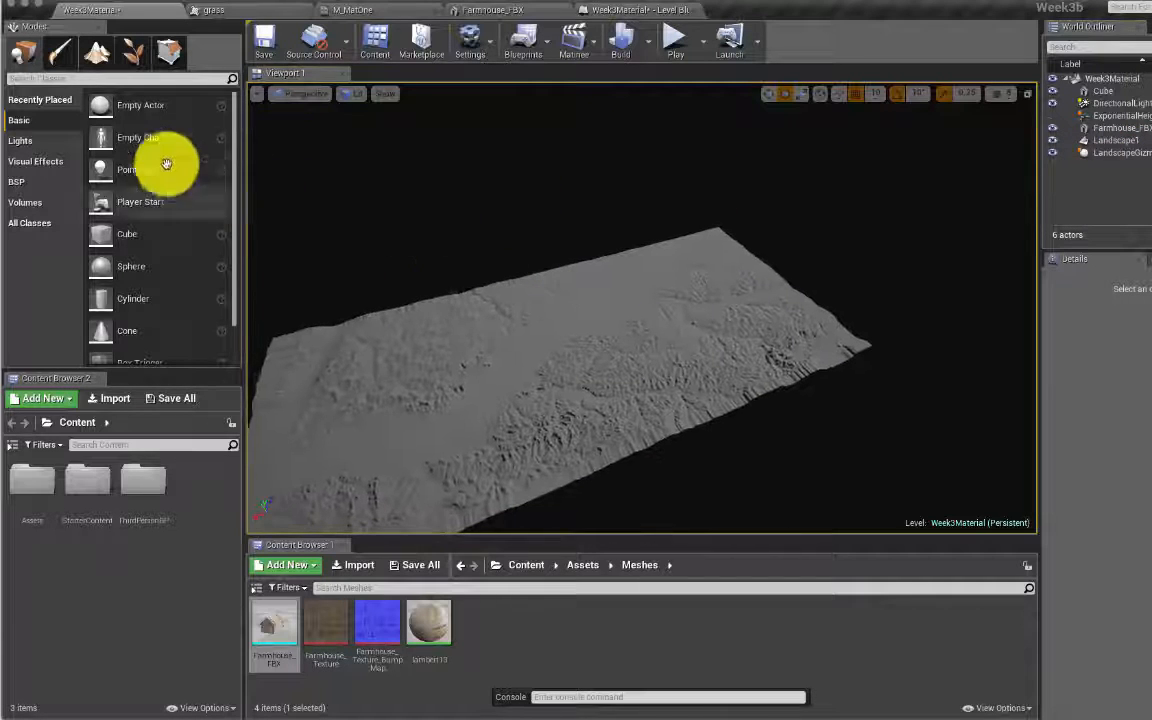
drag(106, 200, 532, 383)
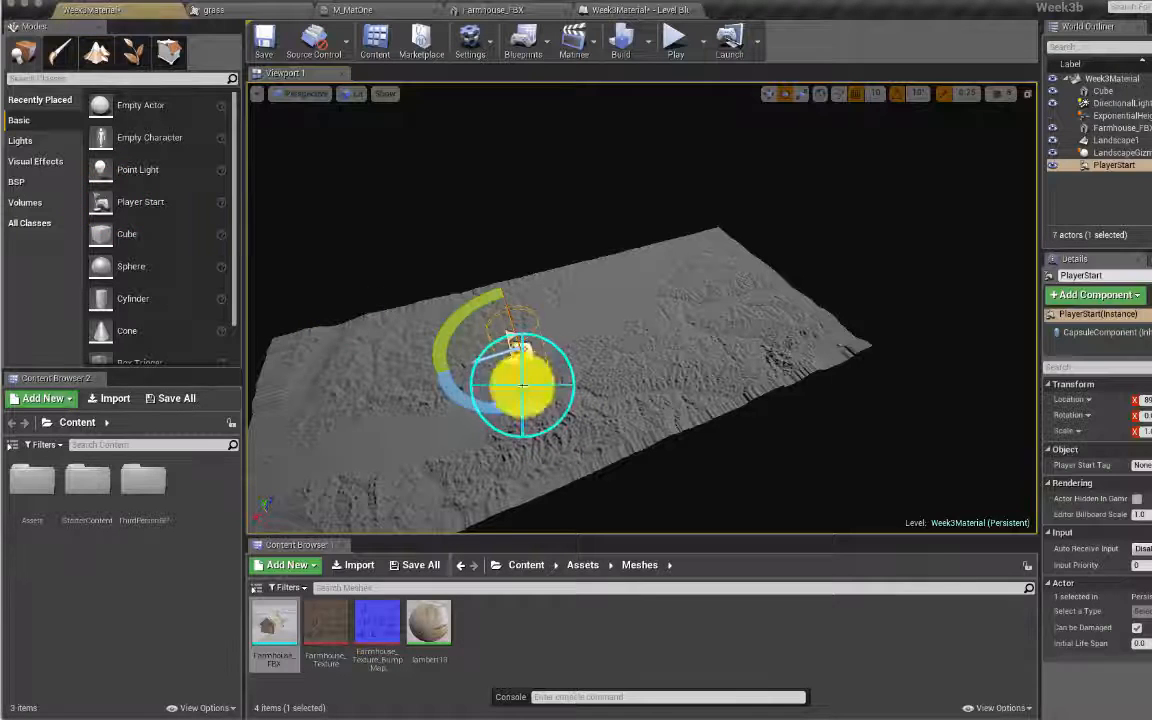
right_drag(522, 388, 548, 394)
click(687, 40)
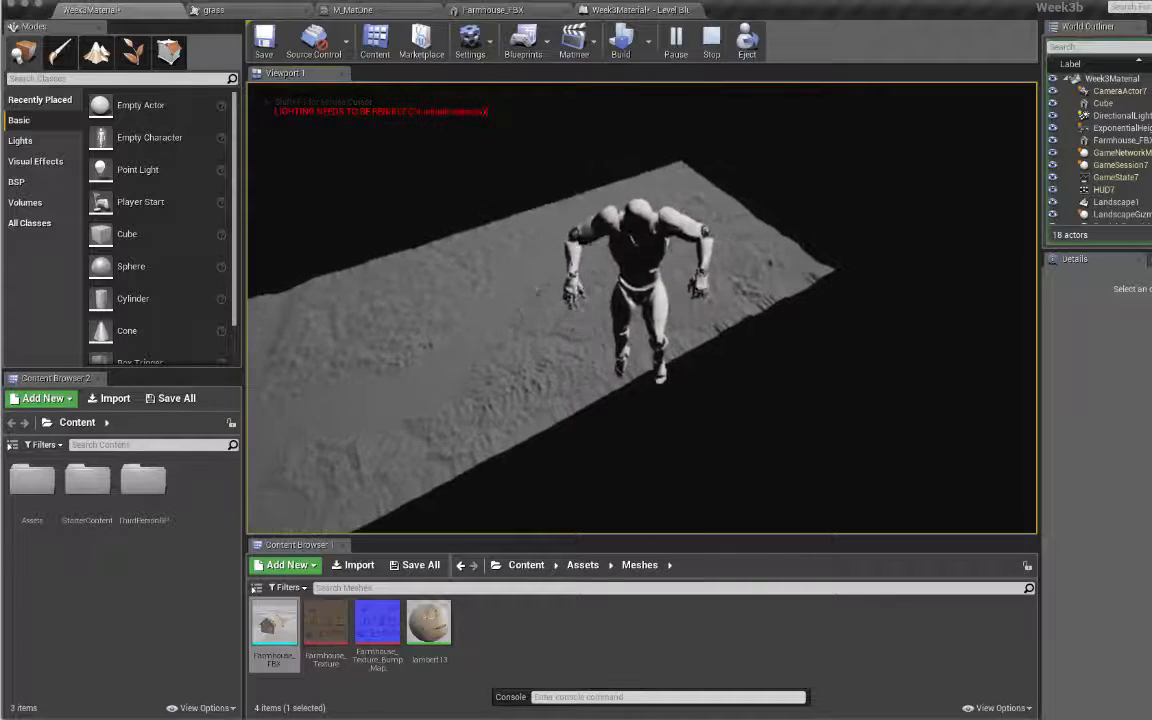
key(Escape)
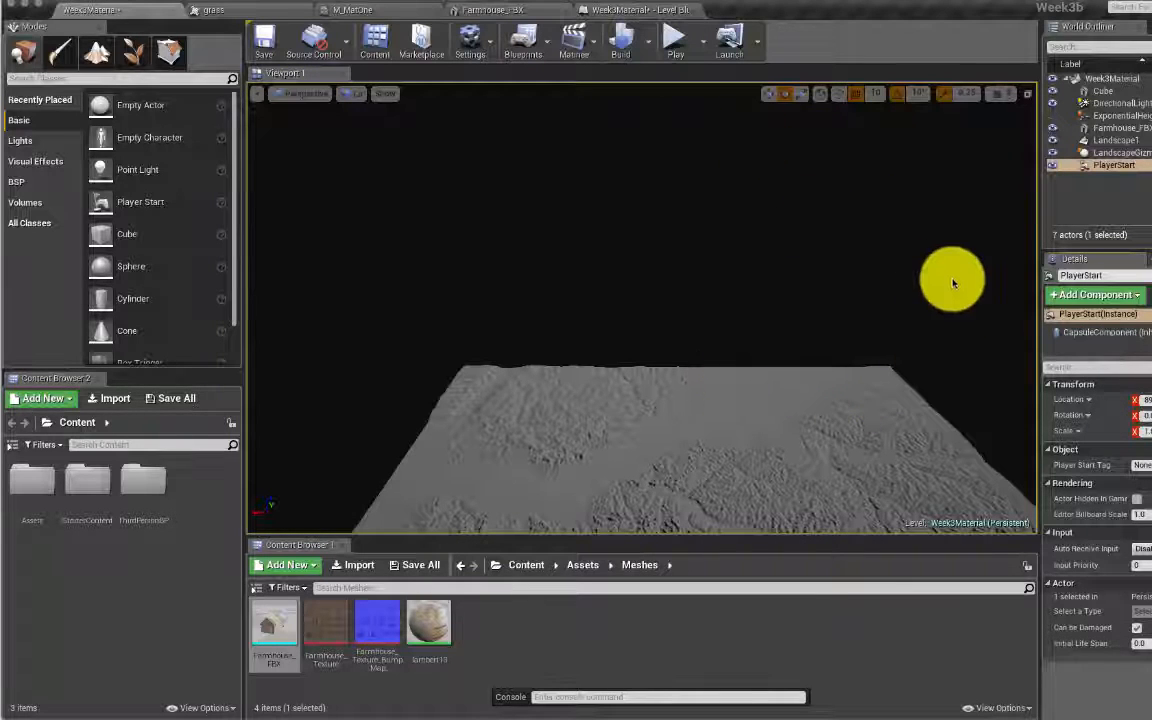
Step: With the translate tool, drag the PlayerStart's Z arrow to lift it above the landscape
click(768, 97)
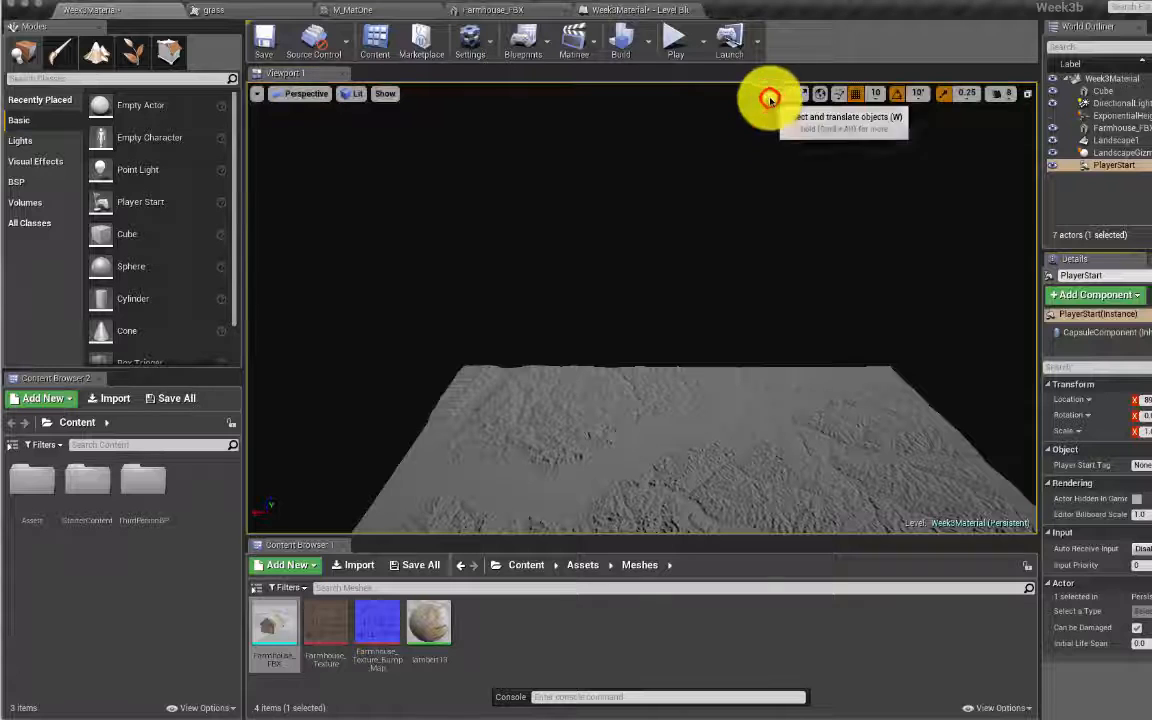
mouse_move(694, 399)
right_down()
mouse_move(800, 430)
mouse_move(720, 460)
mouse_move(670, 452)
mouse_move(830, 390)
mouse_move(948, 452)
right_up()
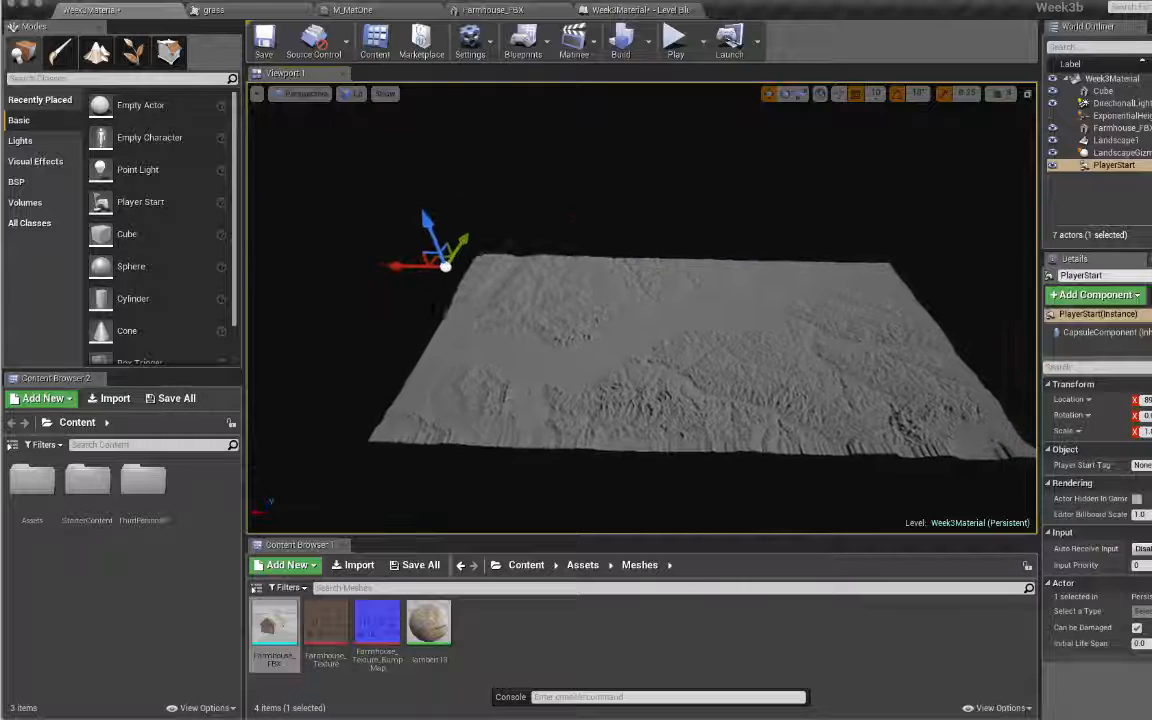
key(s)
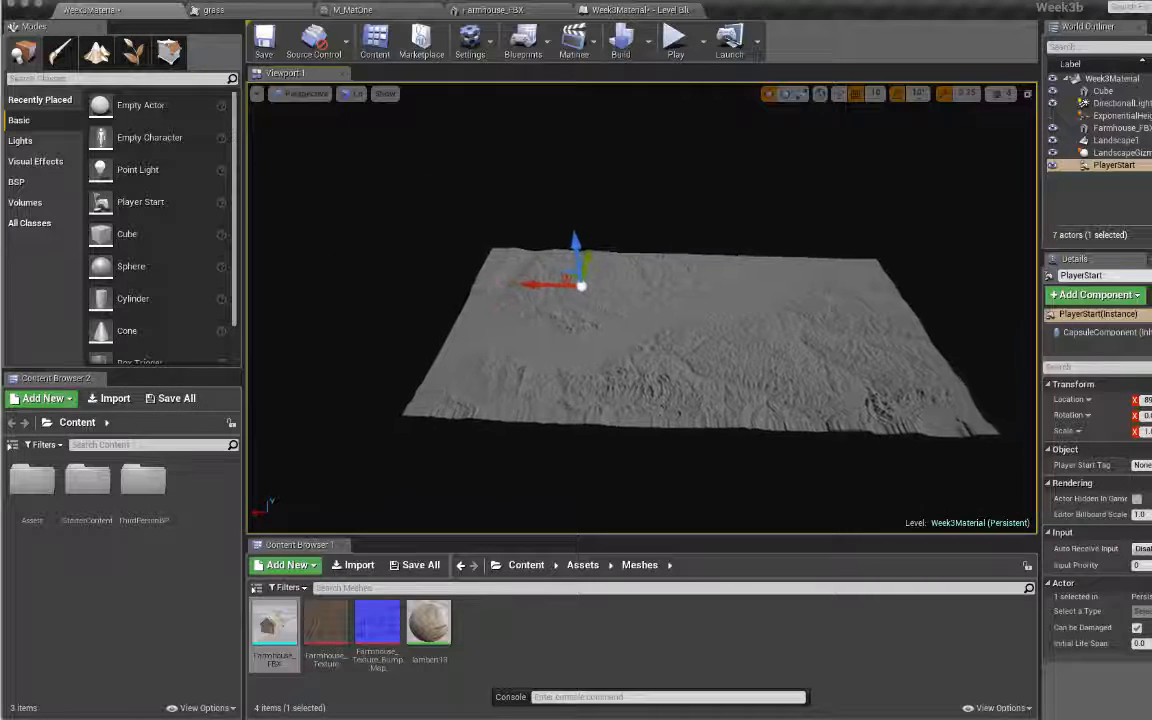
right_drag(697, 396, 697, 409)
key(s)
drag(603, 248, 608, 254)
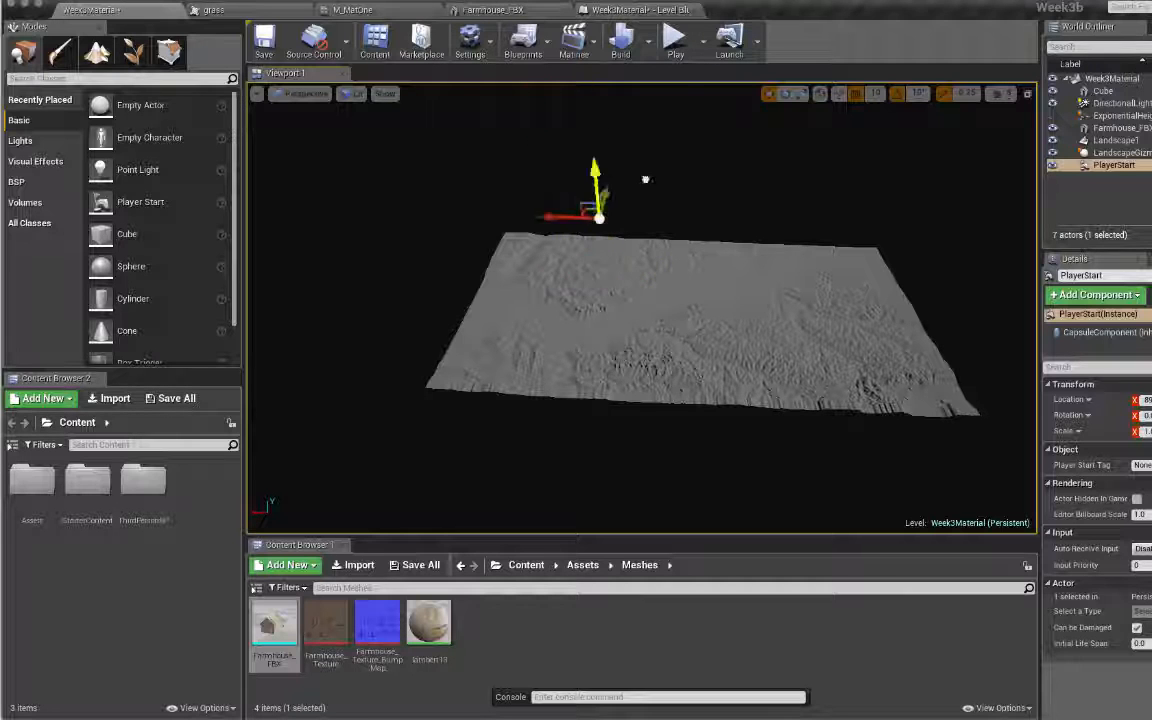
right_drag(676, 486, 680, 430)
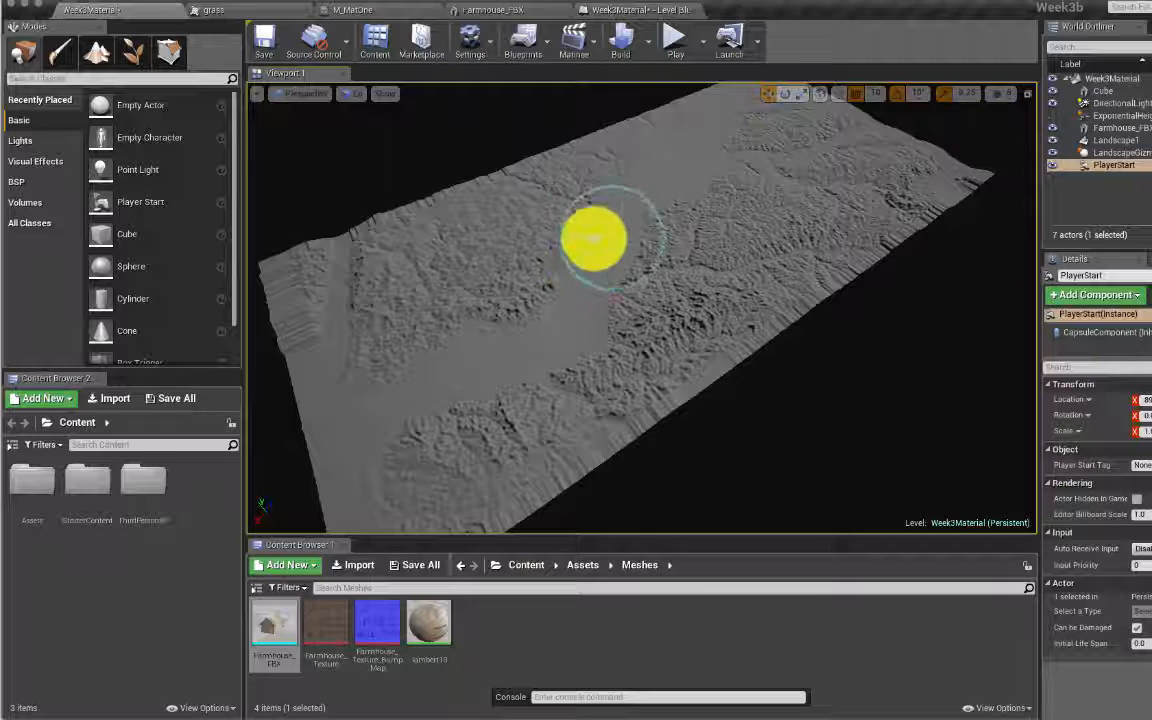
mouse_move(630, 229)
right_down()
mouse_move(630, 189)
mouse_move(641, 202)
mouse_move(632, 234)
right_up()
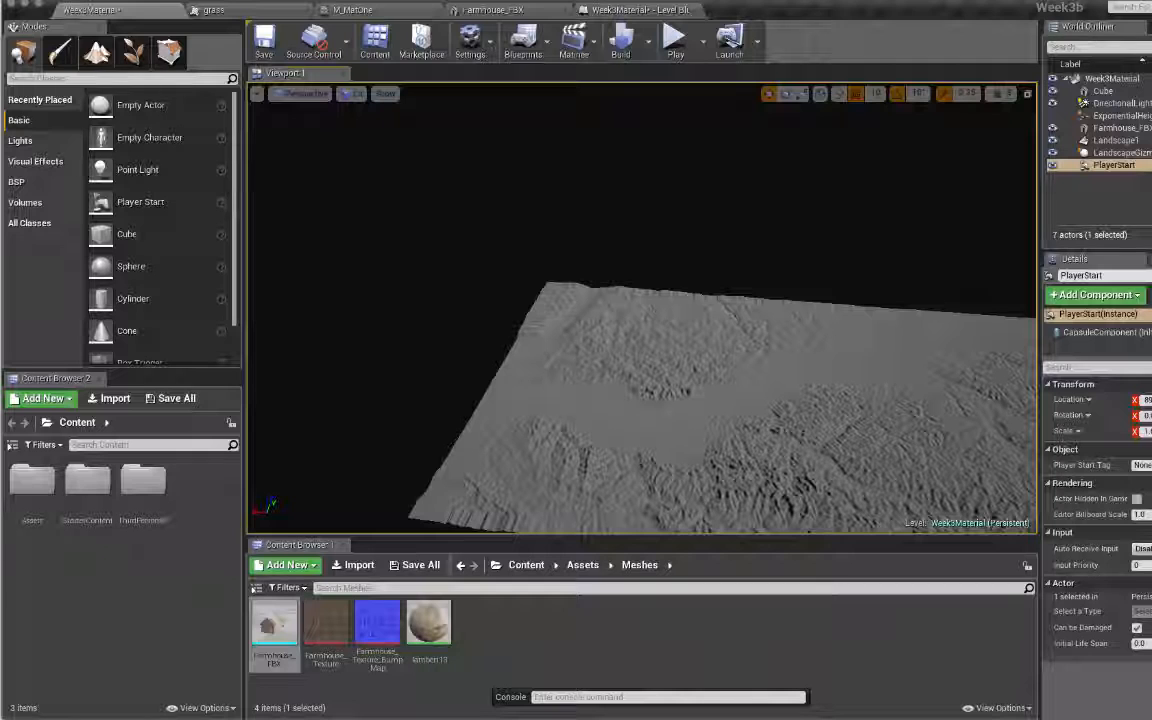
Step: Check the Week3Demotopics notes, then return to the level and deselect the landscape
key(super+Tab)
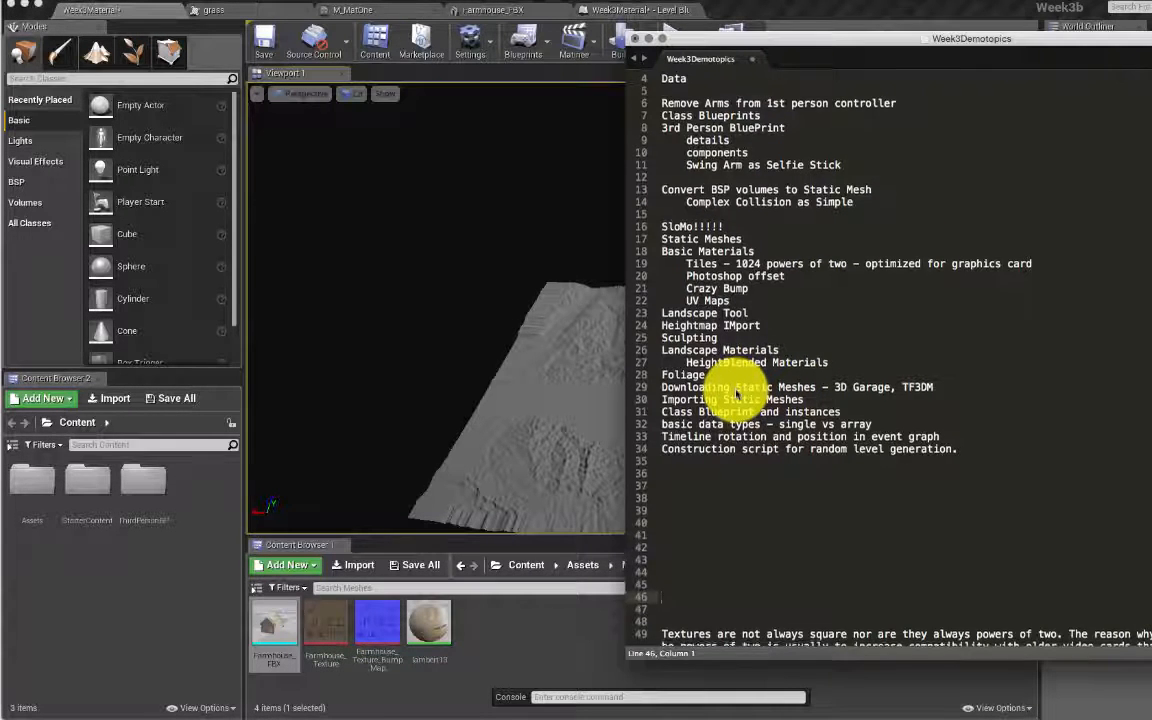
scroll(740, 420, down, 2)
click(541, 366)
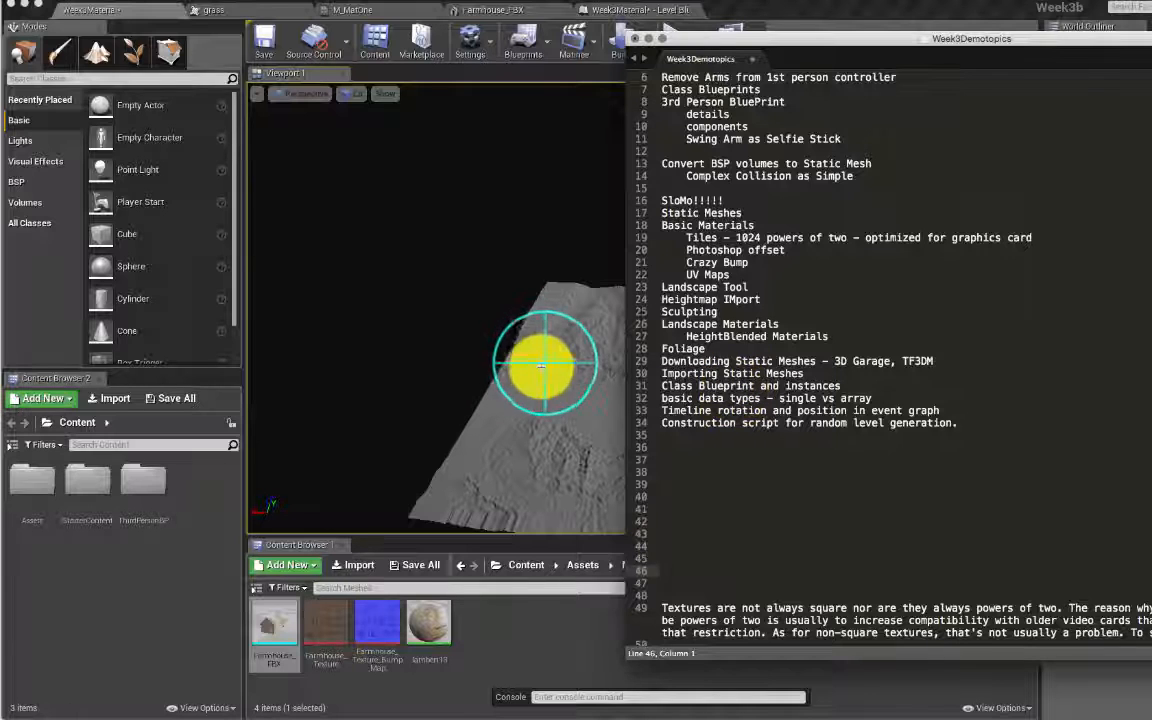
right_click(550, 367)
click(457, 319)
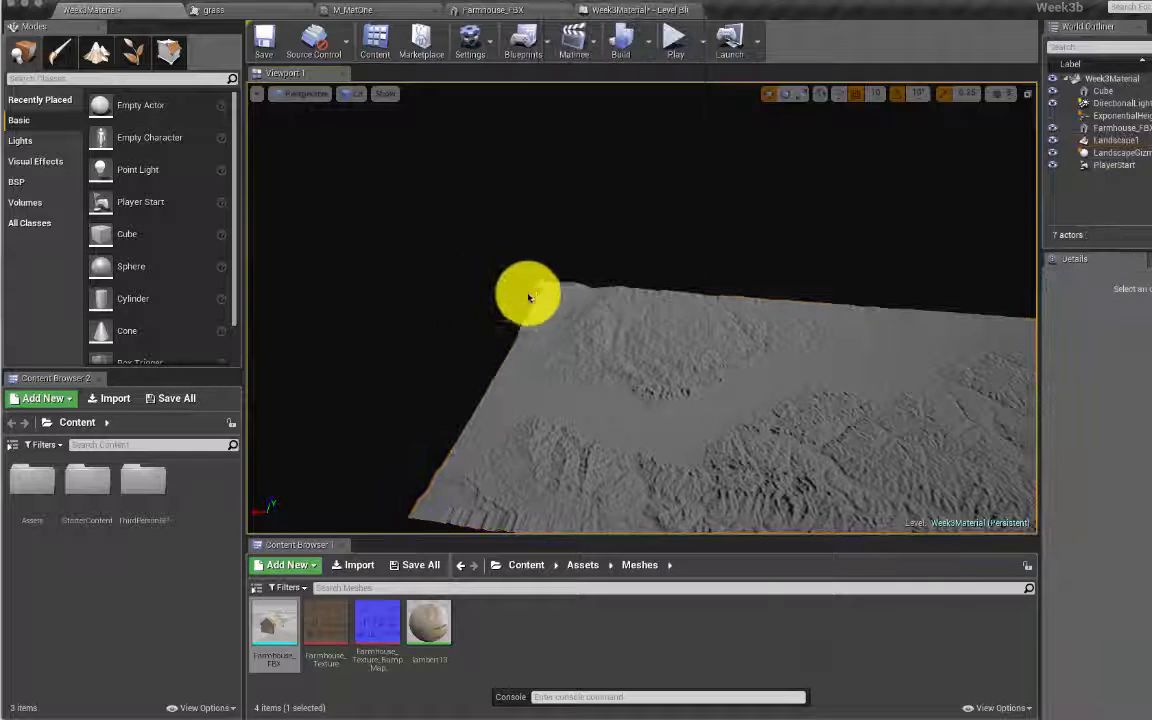
Step: Undo recent edits back past PlayerStart2 and through the landscape sculpting
key(super+z)
key(super+z)
key(super+z)
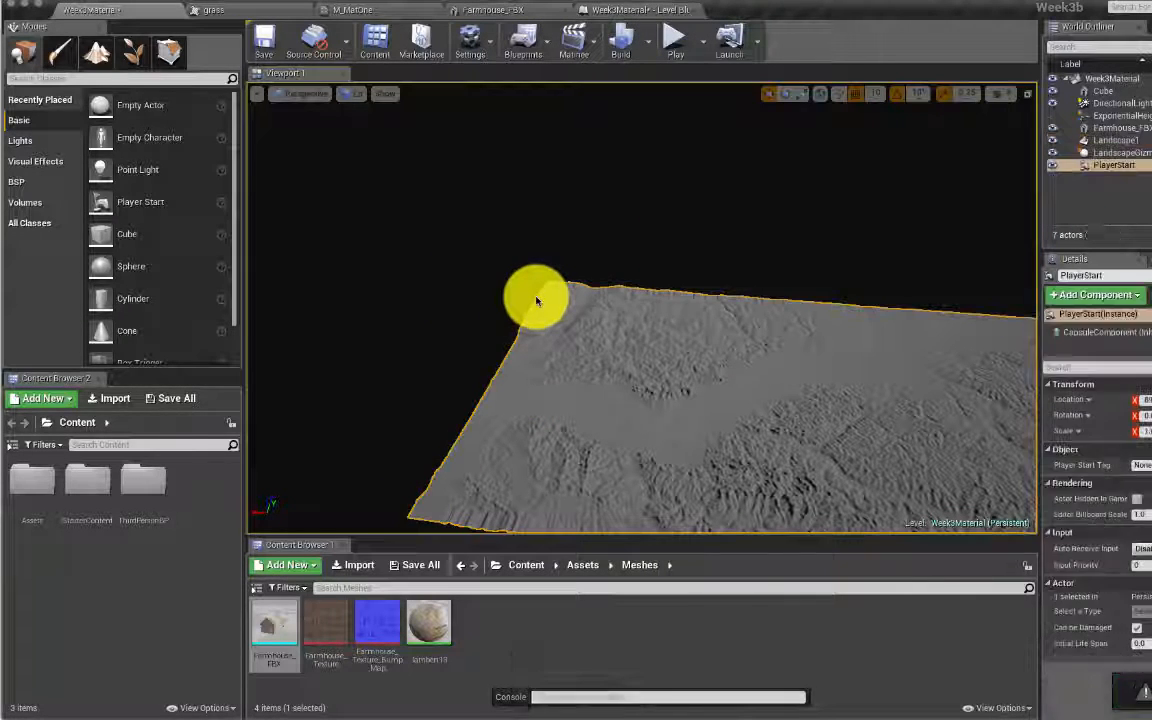
key(super+z)
key(super+z)
key(super+z)
key(super+z)
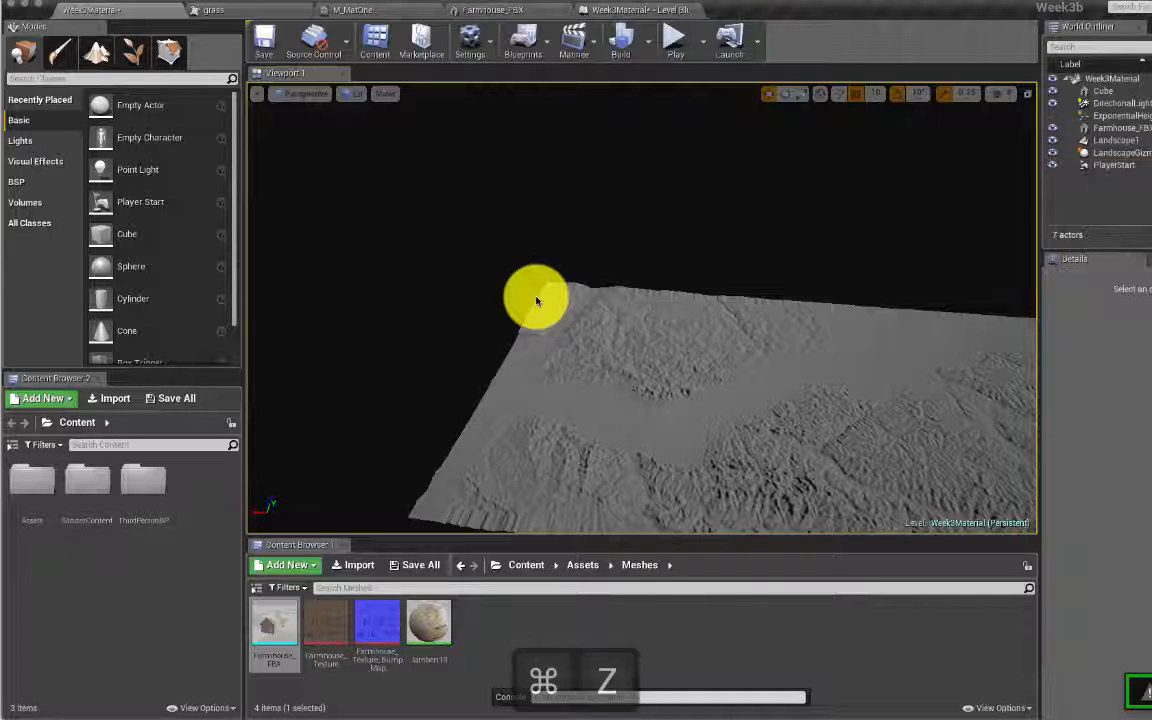
key(super+z)
key(super+z)
key(super+z)
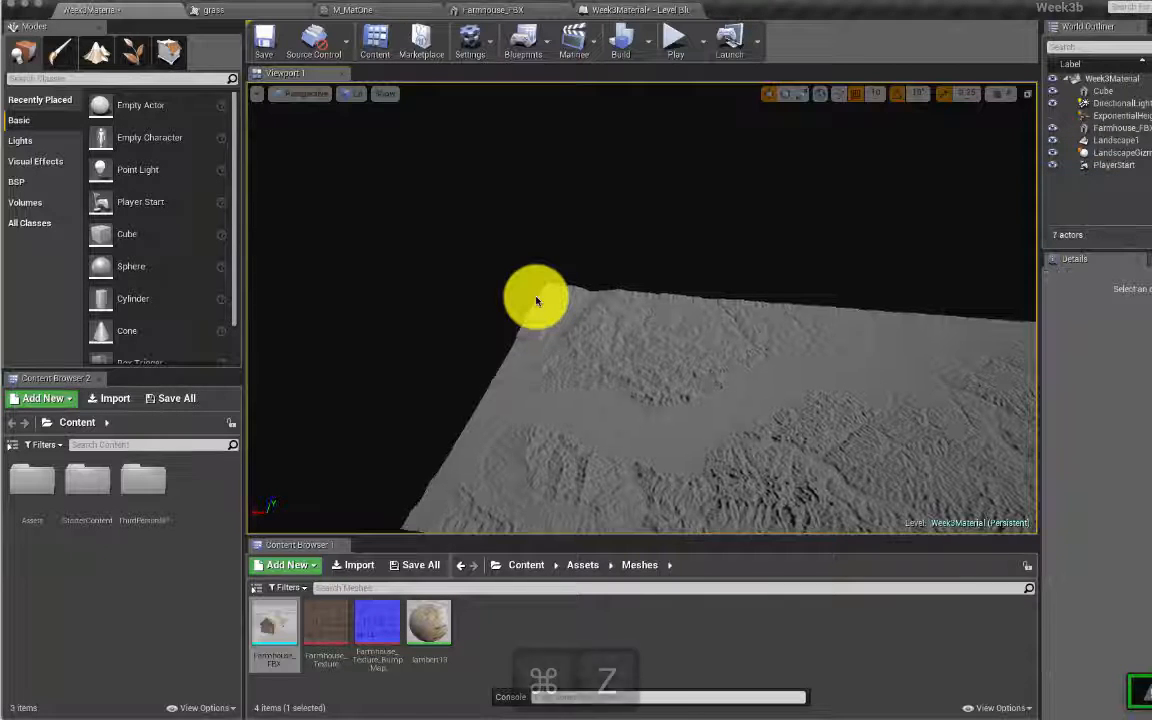
key(super+z)
key(super+z)
key(super+z)
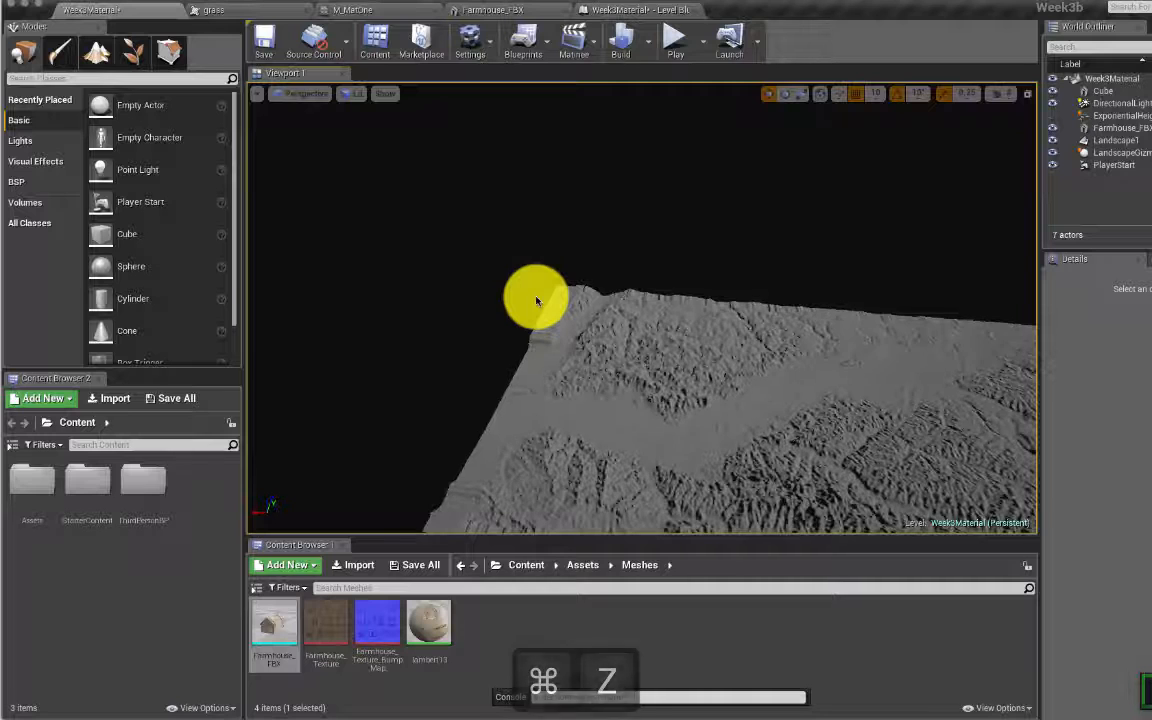
key(super+z)
key(super+z)
key(super+z)
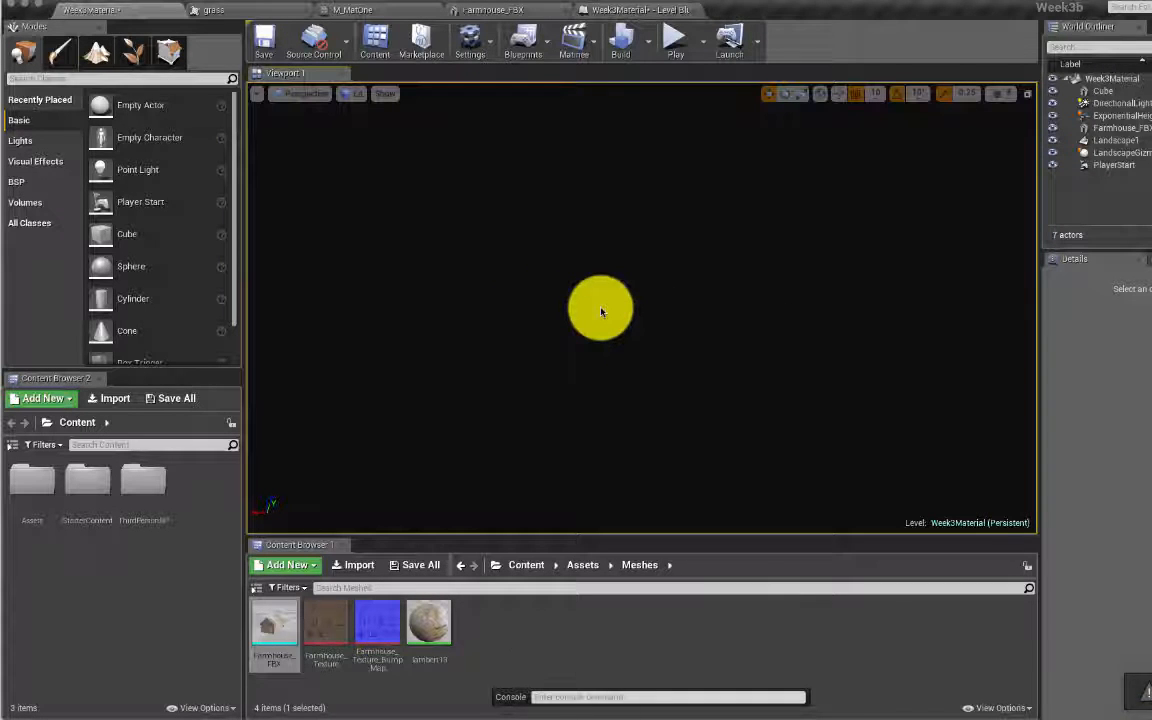
key(super+z)
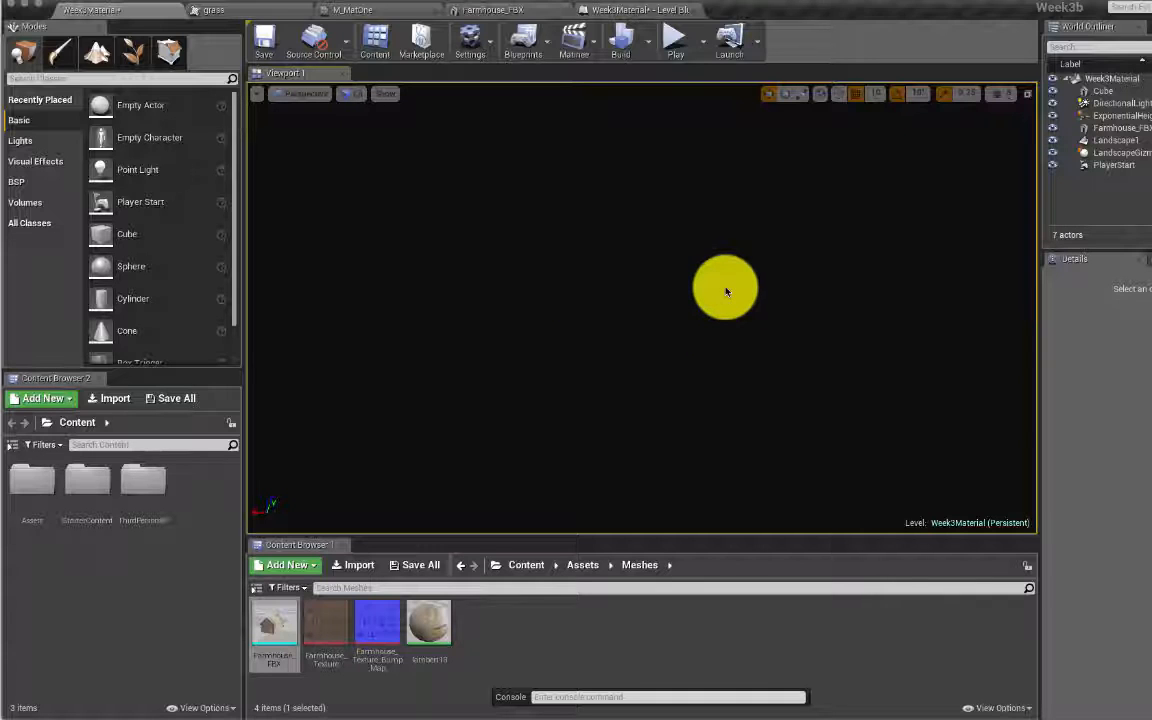
Step: Show the Visual Effects and Volumes categories, undo to restore Landscape1, and select it
click(31, 148)
click(45, 163)
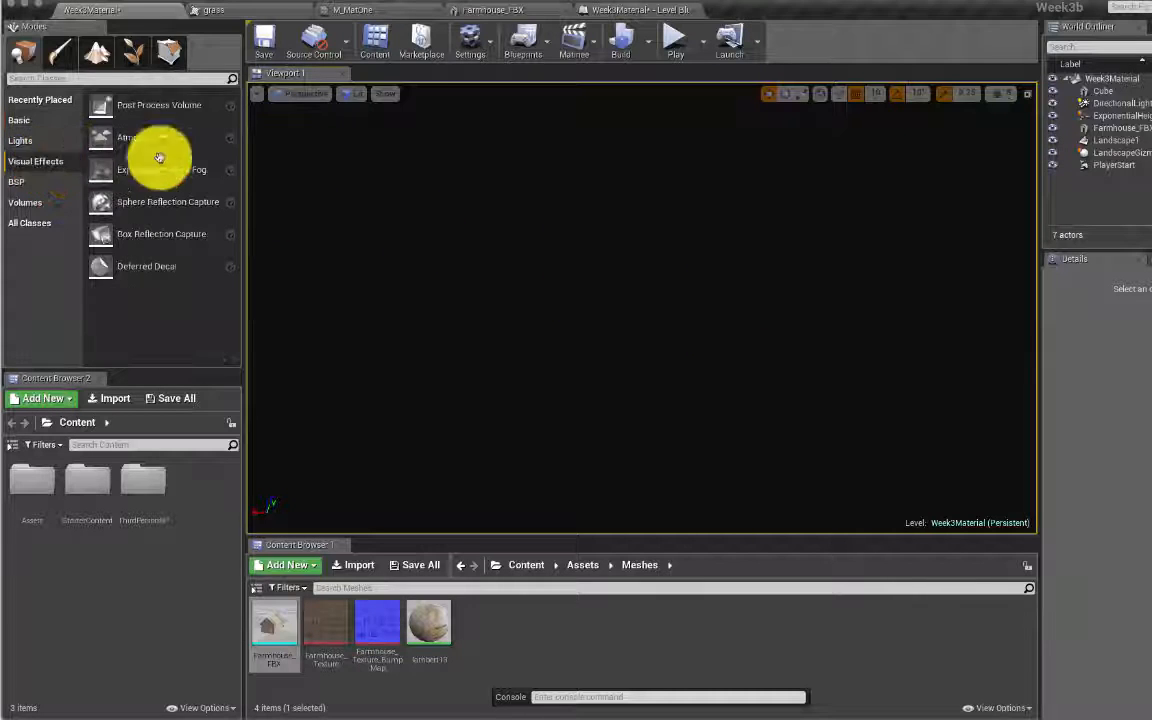
click(32, 202)
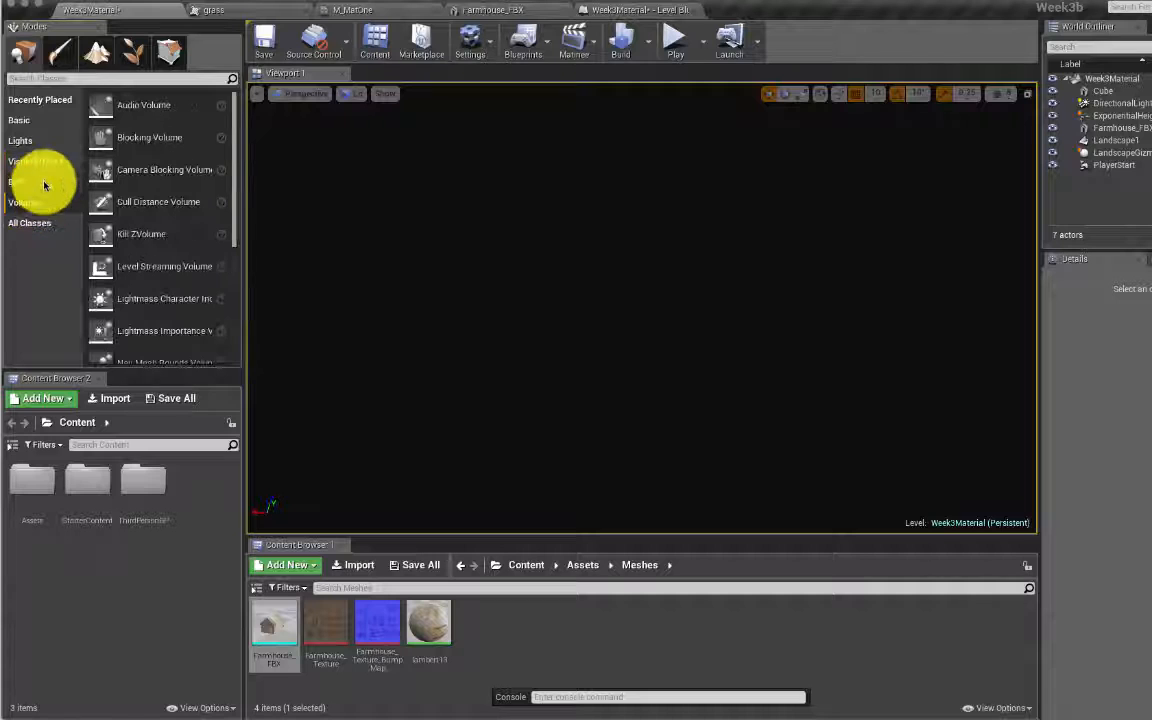
scroll(180, 255, down, 5)
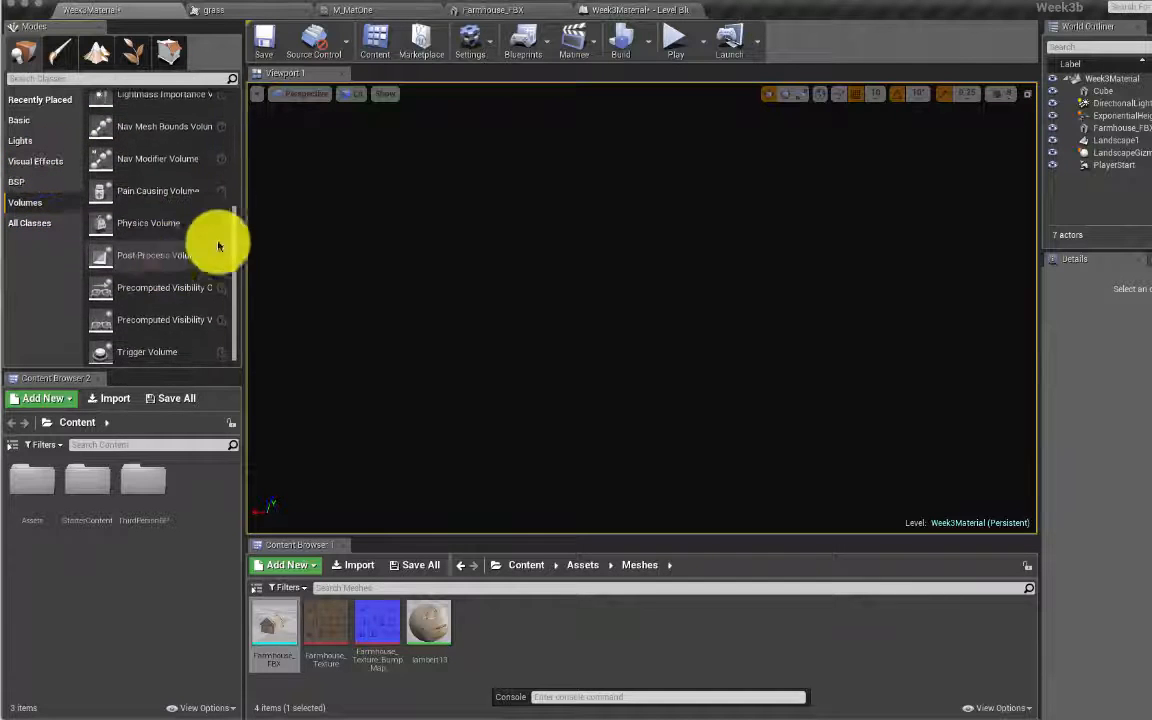
key(super+z)
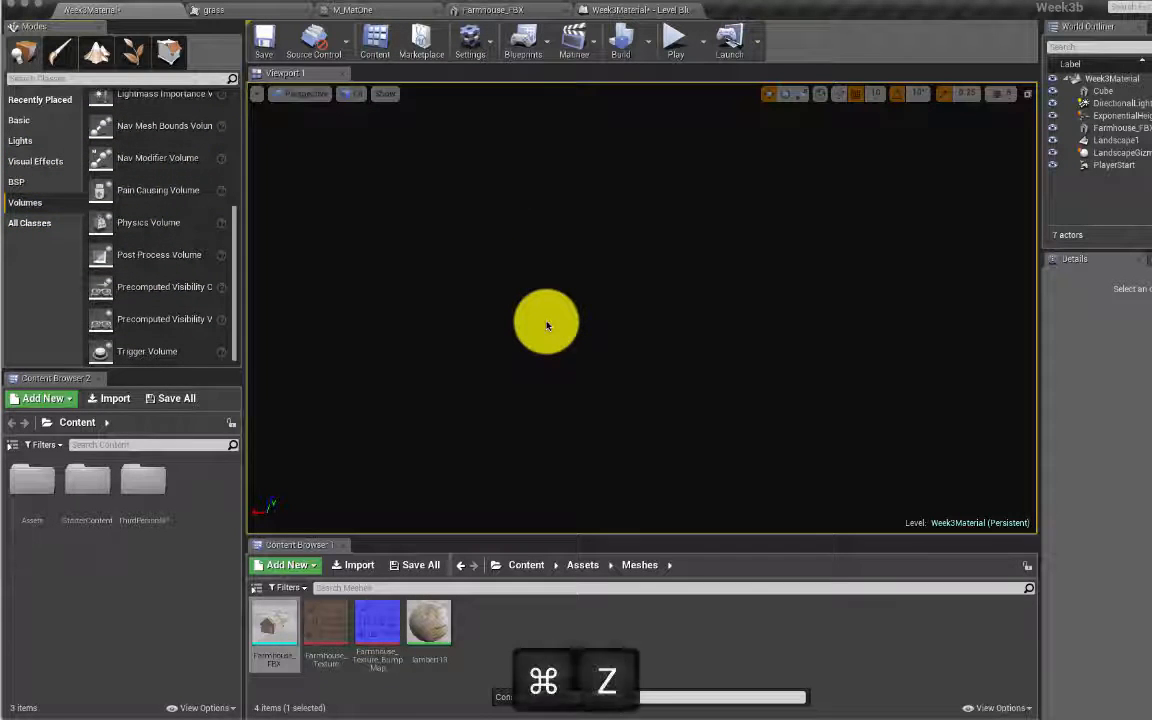
key(super+z)
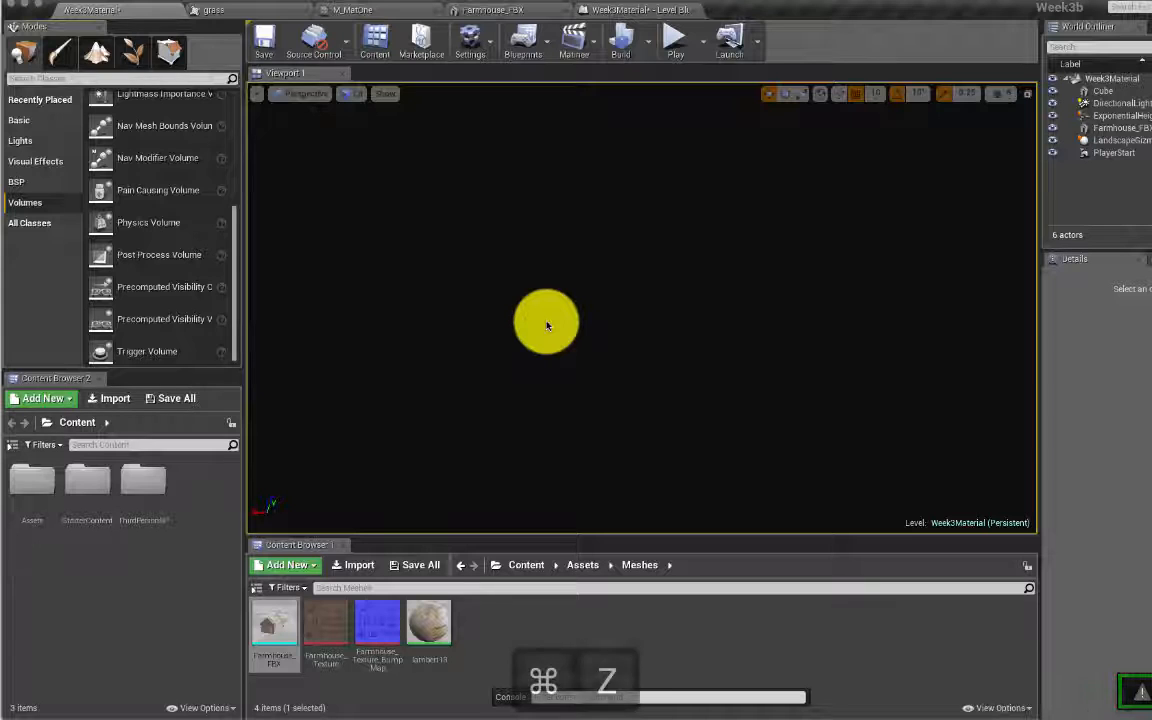
click(1113, 141)
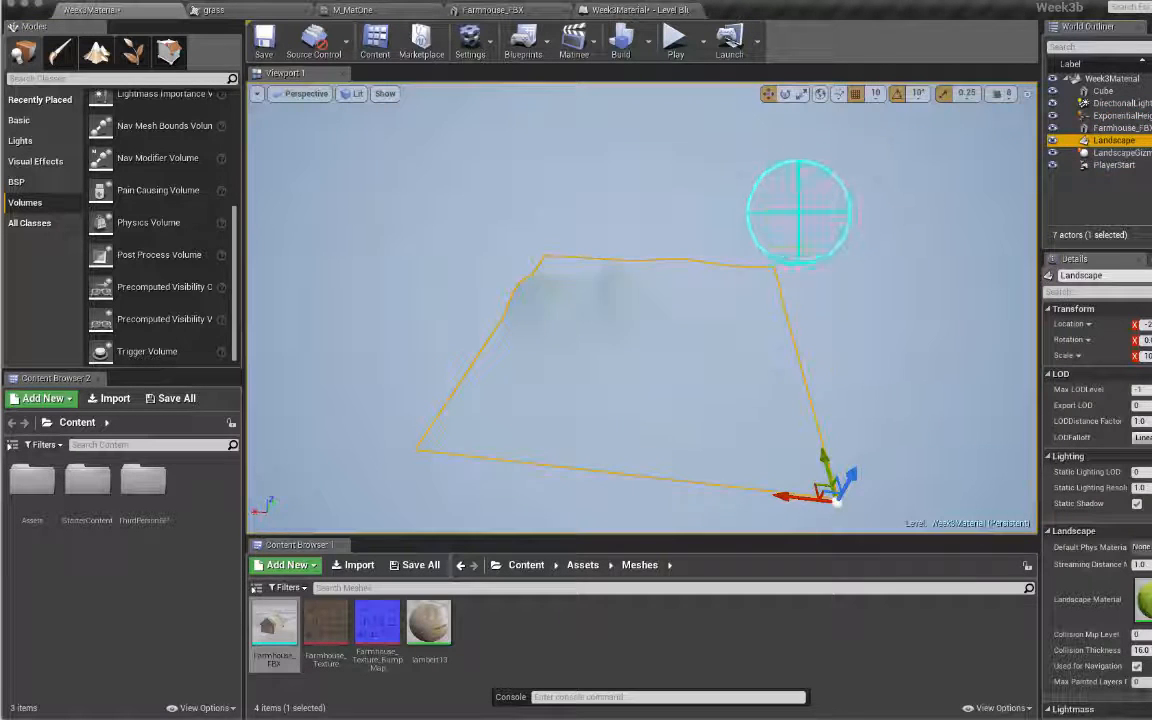
Step: Place a Lightmass Importance Volume from Modes > Volumes into the level
right_drag(798, 212, 748, 193)
key(w)
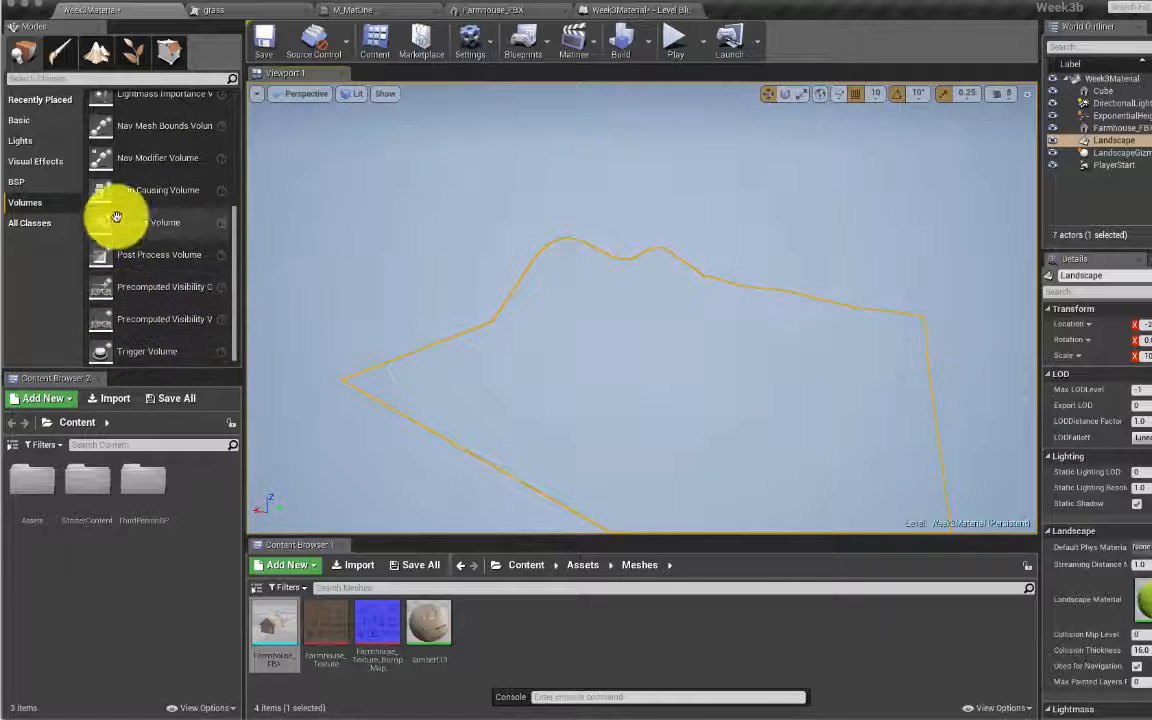
scroll(170, 270, up, 4)
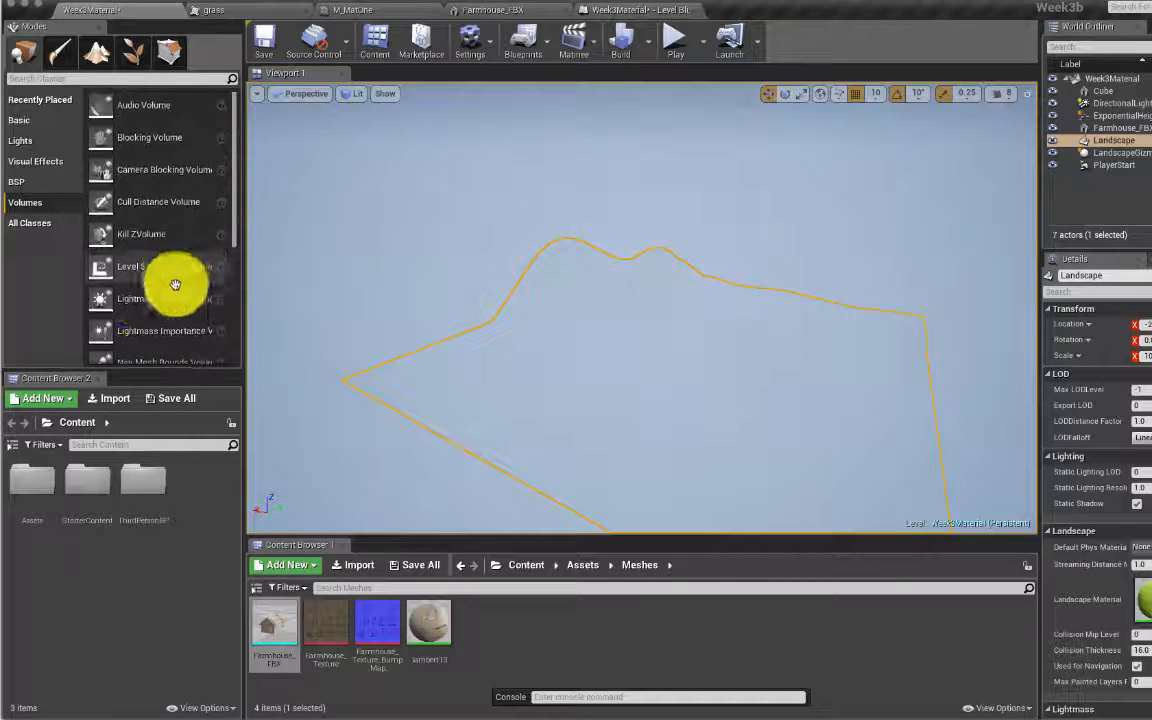
click(116, 329)
drag(116, 329, 678, 340)
drag(660, 320, 658, 318)
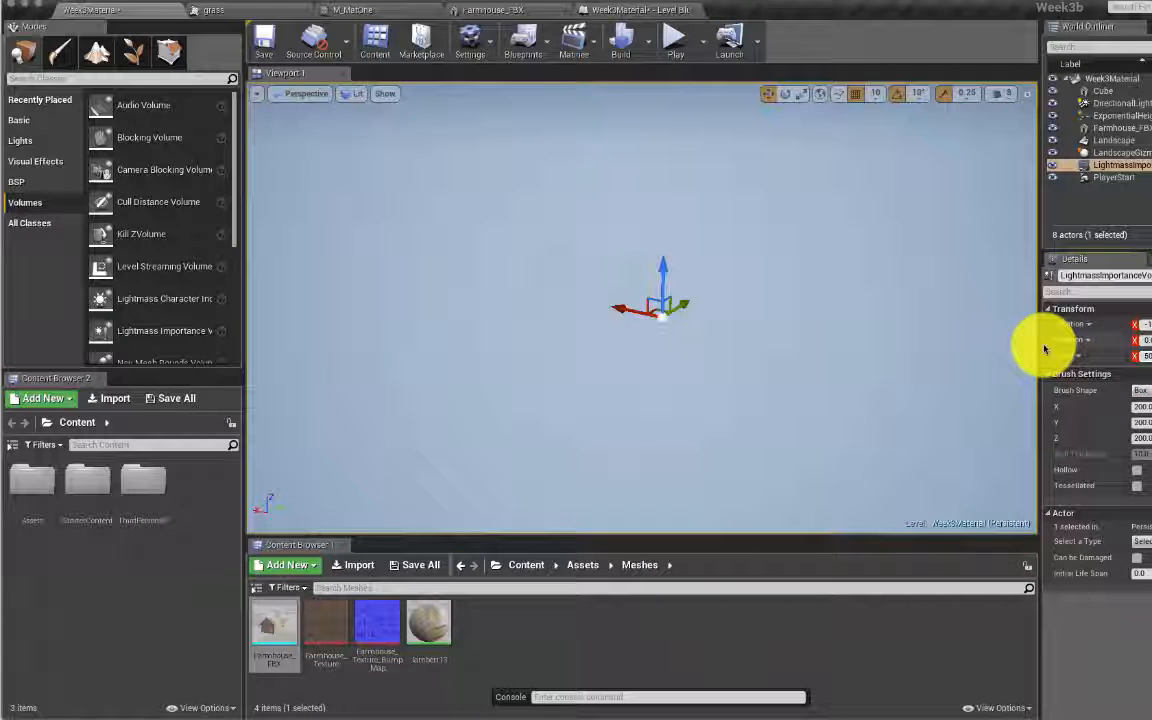
Step: Set the volume's Scale X to 50 and orbit to check it covers the landscape
key(Tab)
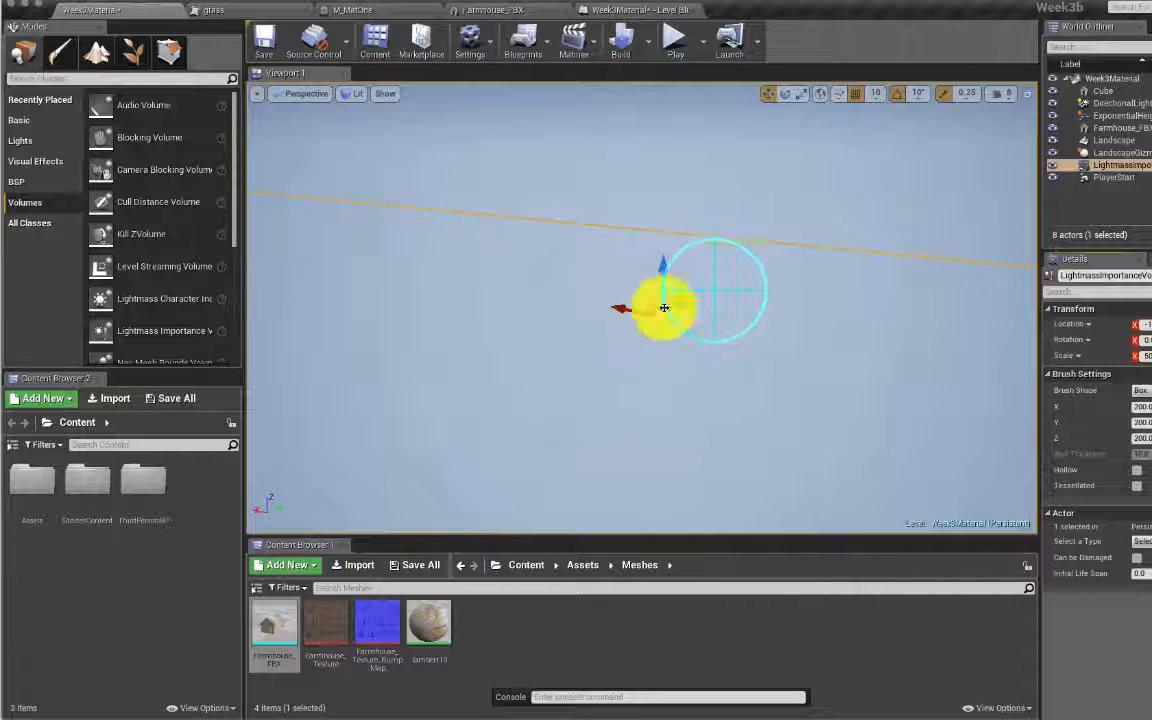
right_drag(663, 308, 784, 303)
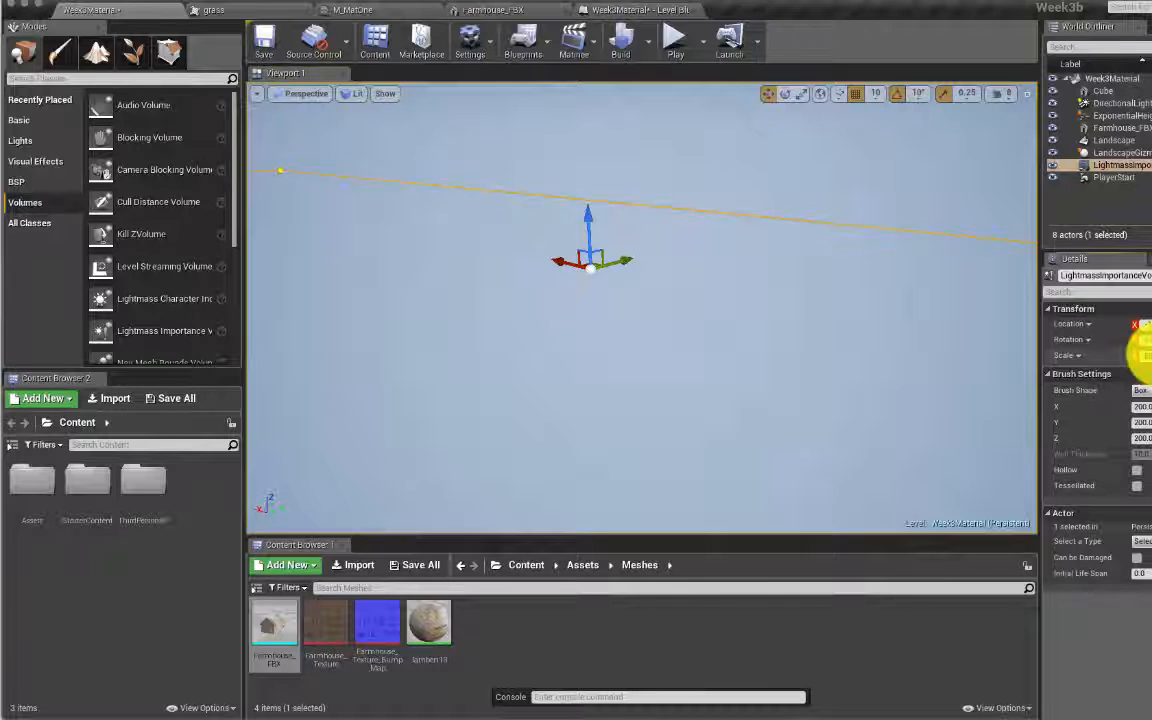
text(50)
key(Return)
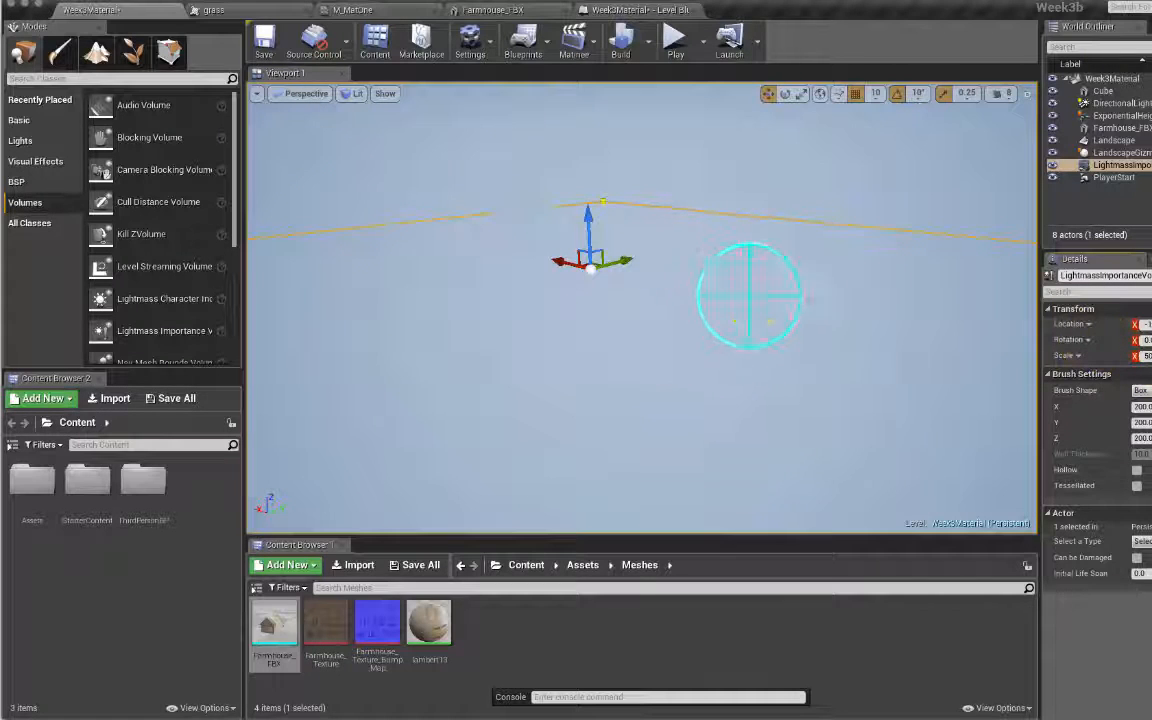
right_drag(749, 296, 684, 308)
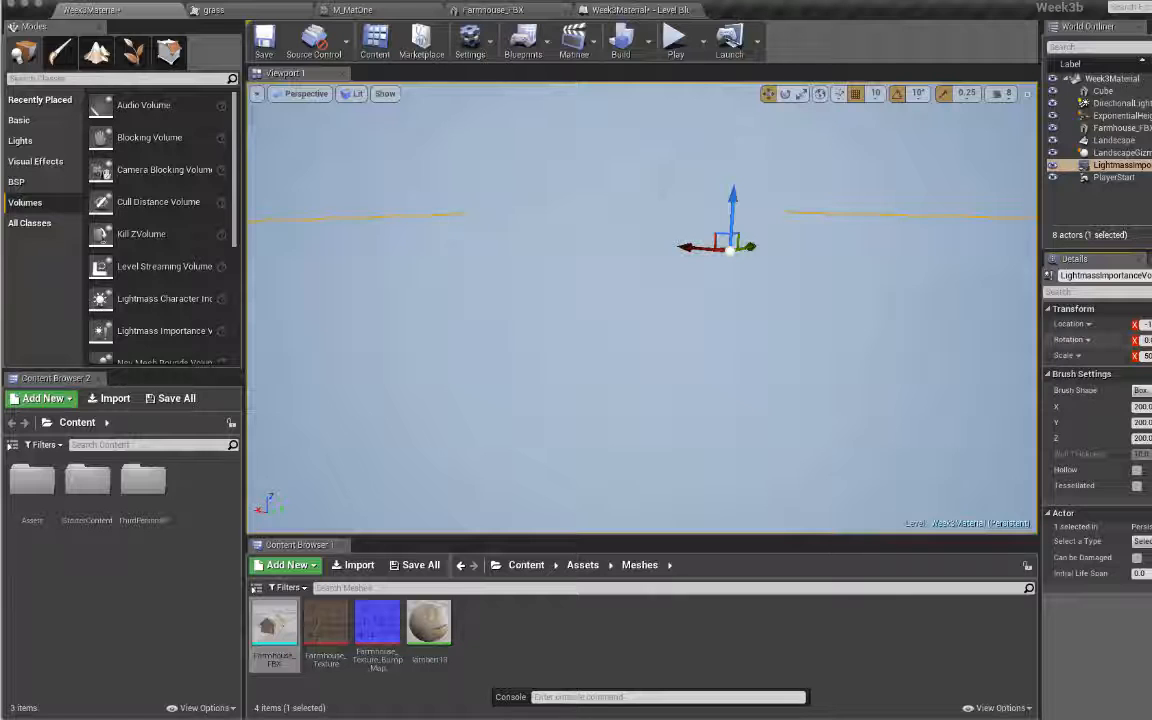
right_drag(951, 309, 890, 330)
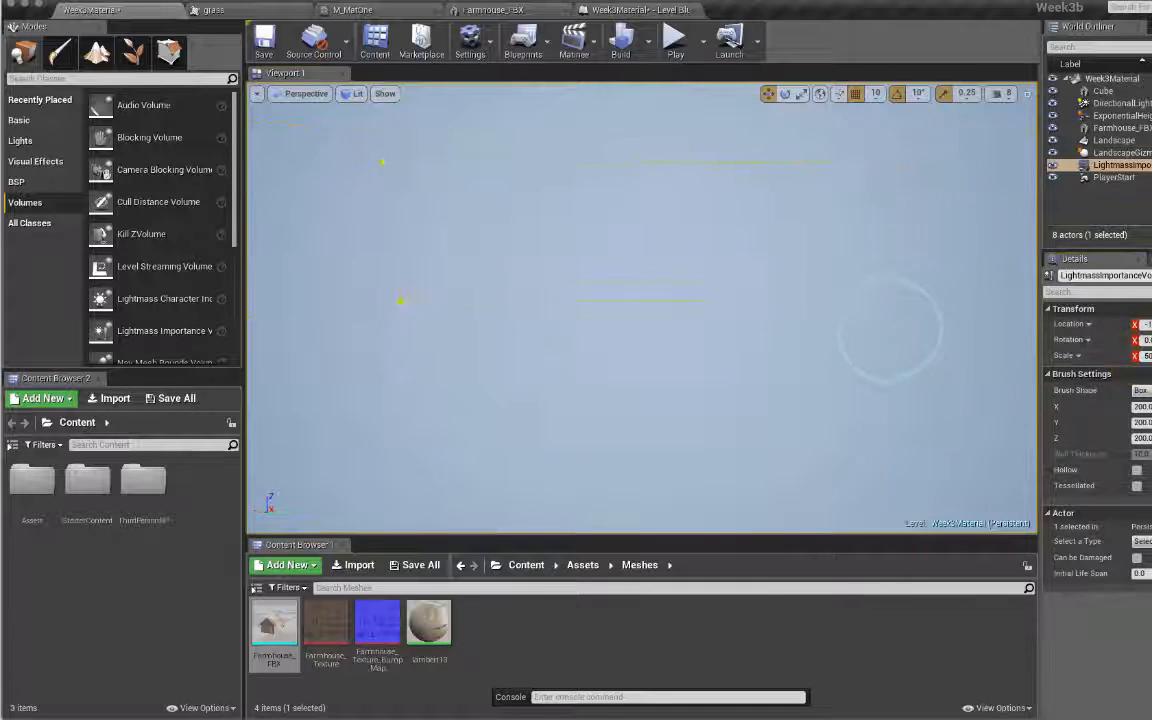
right_drag(874, 244, 990, 300)
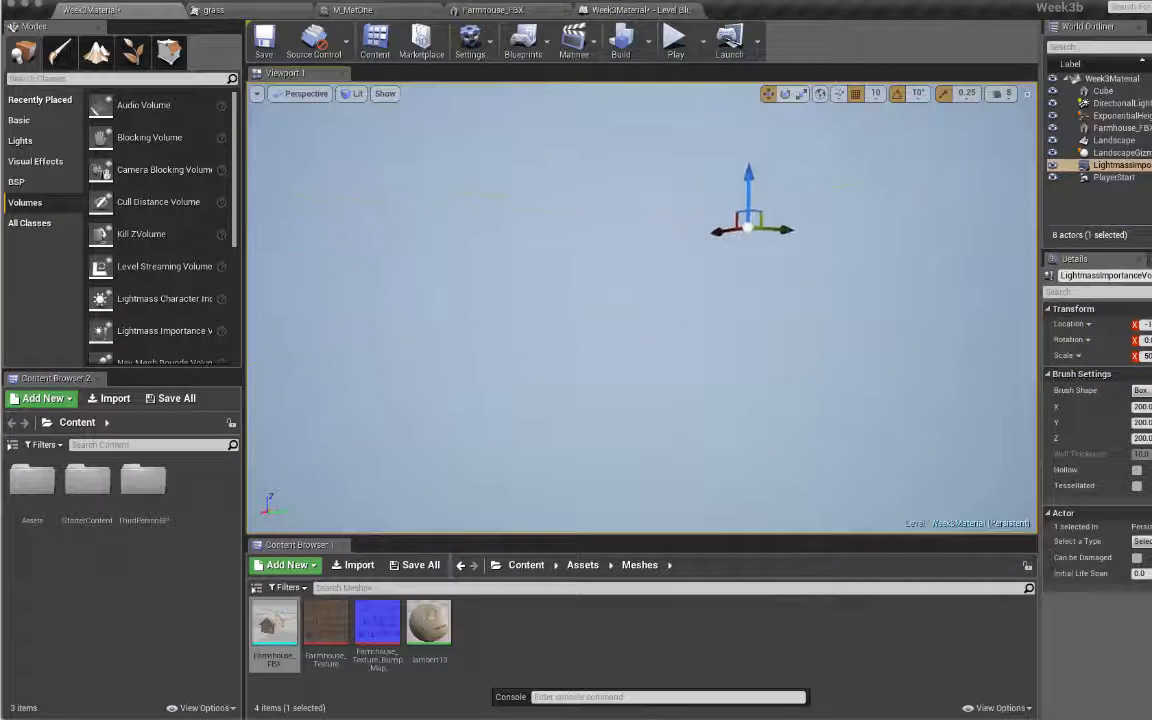
Step: Run Build Lighting Only from the Build dropdown for the Week3Material level
click(647, 42)
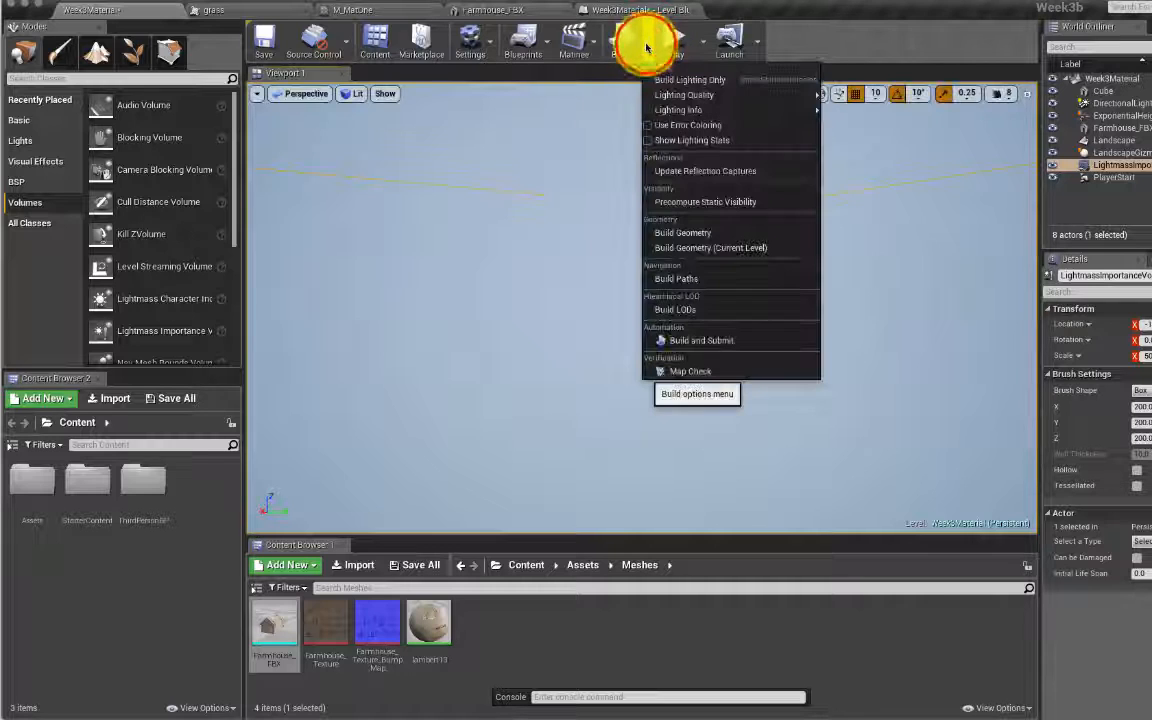
click(680, 86)
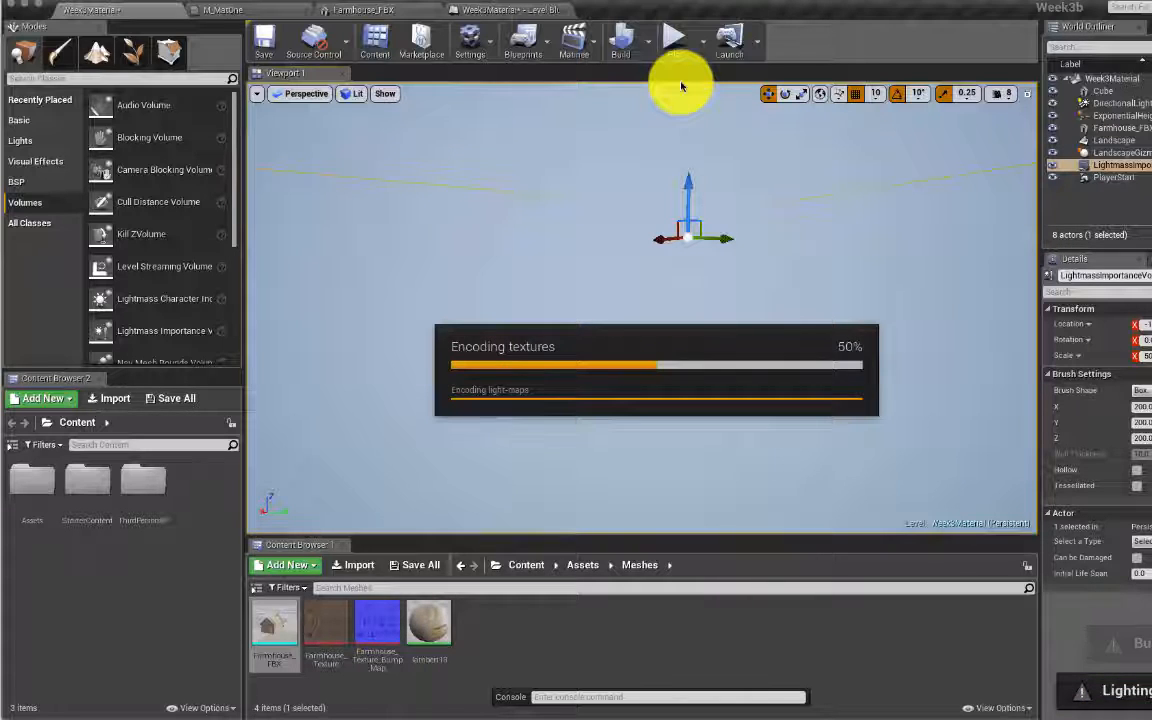
click(258, 94)
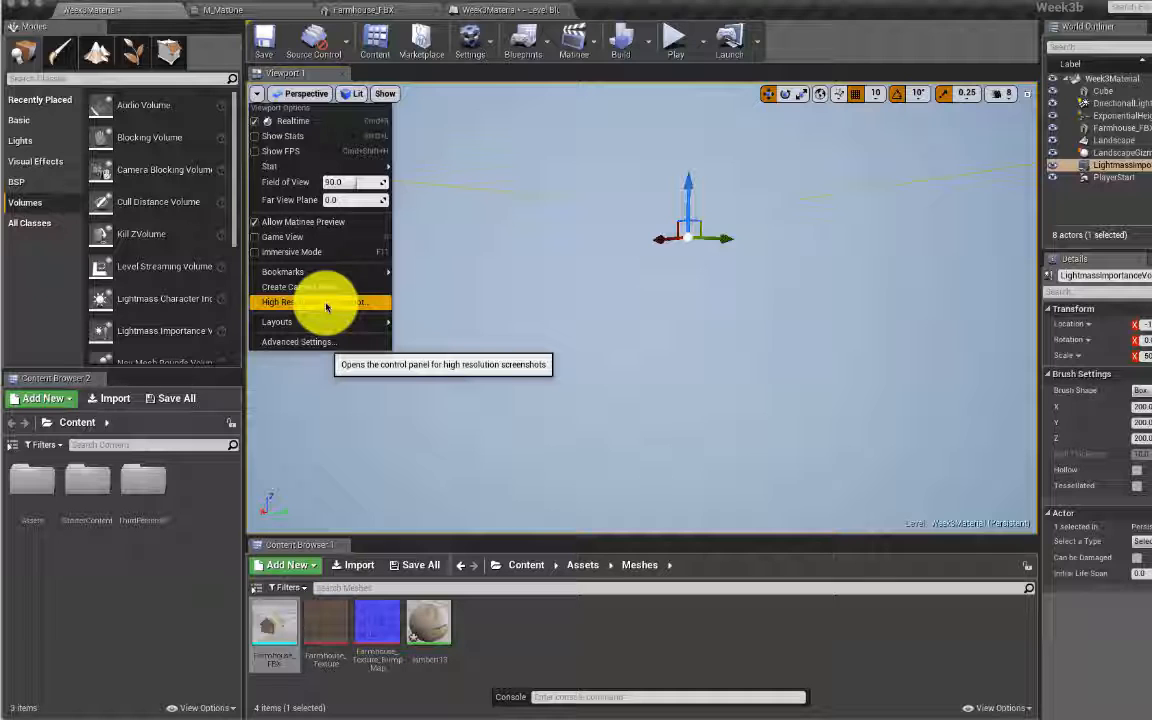
Step: Look at the Bookmarks entry in Viewport Options and close the menu unchanged
mouse_move(365, 274)
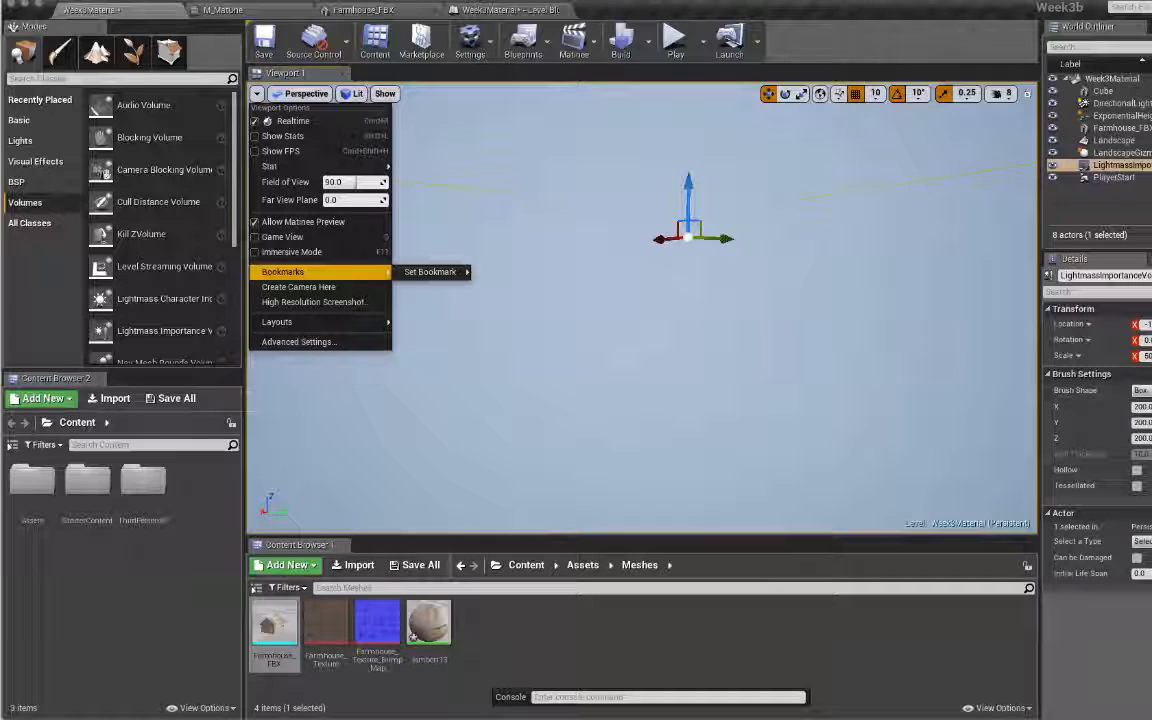
click(895, 7)
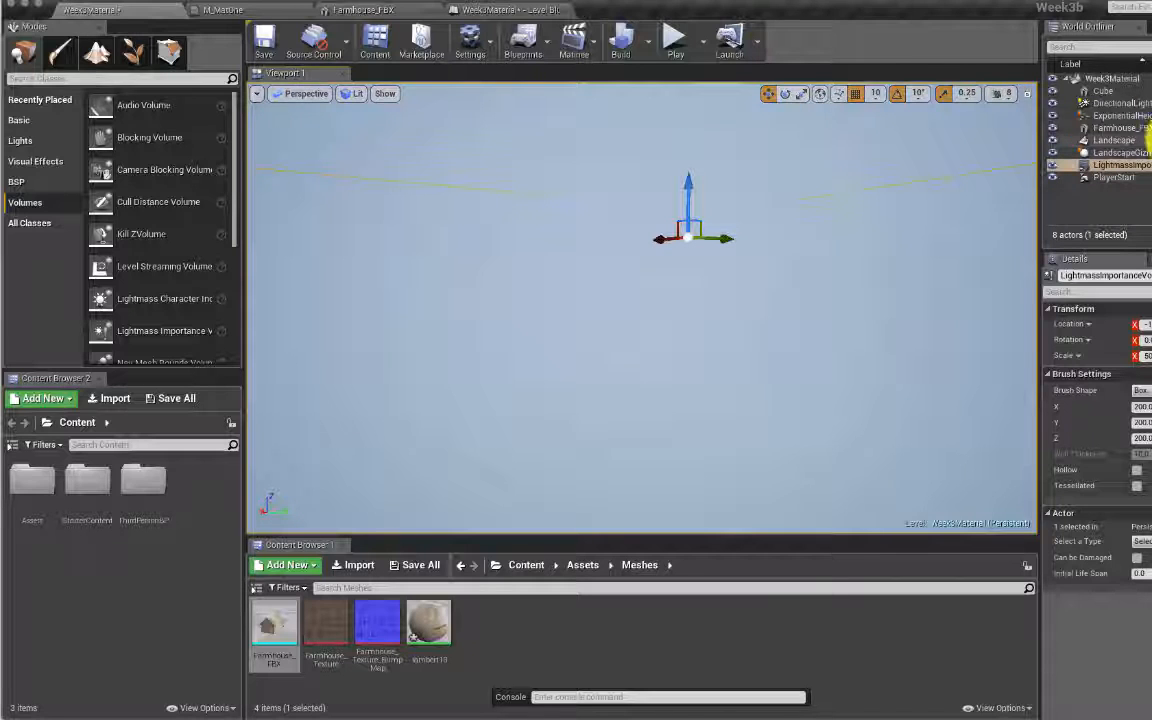
Step: Search 'third' across the Content folder and open the ThirdPersonCharacter blueprint
click(351, 585)
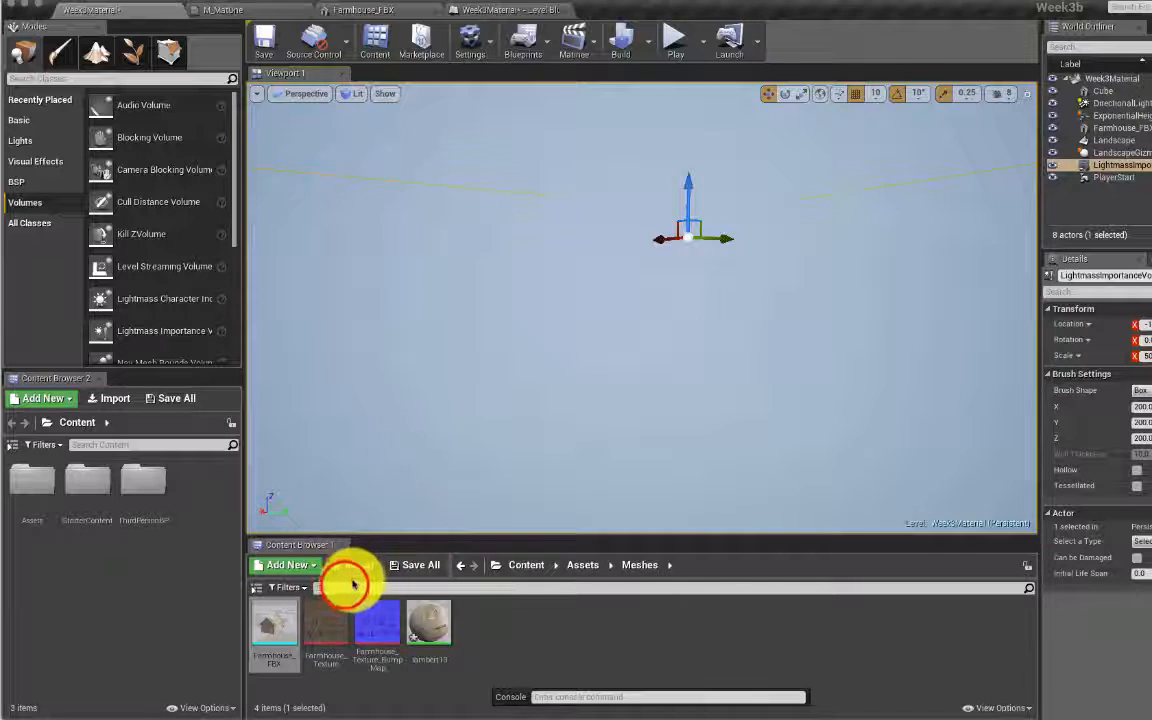
text(third)
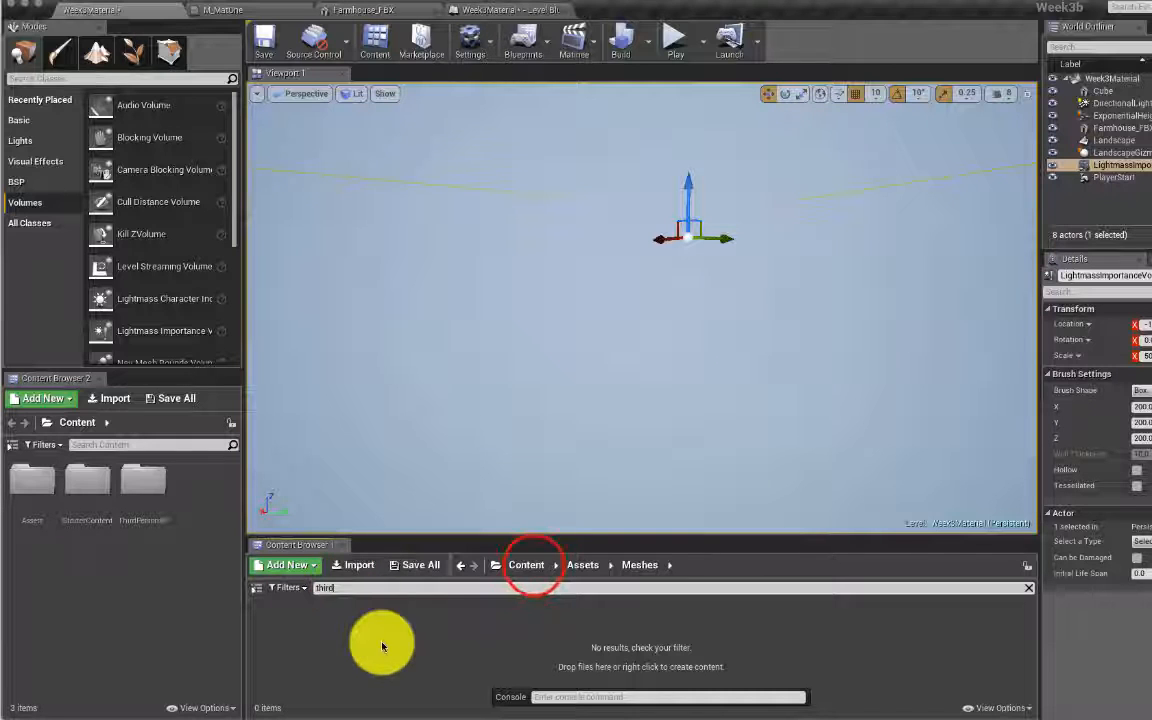
click(527, 564)
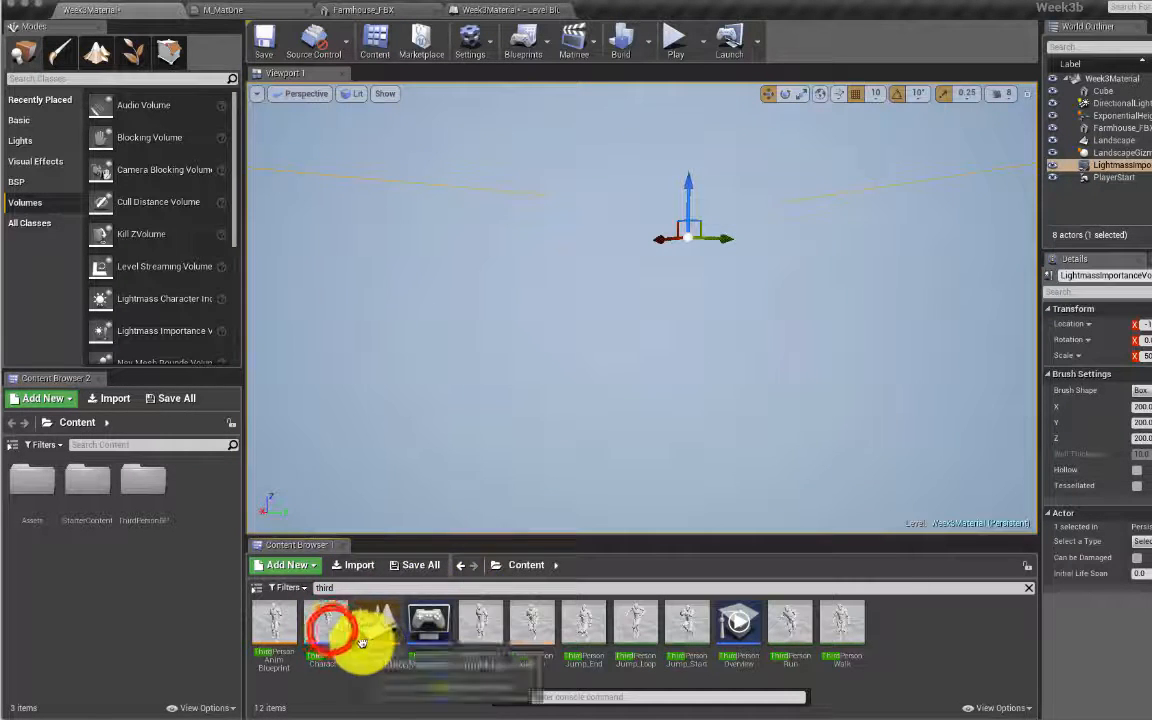
double_click(328, 625)
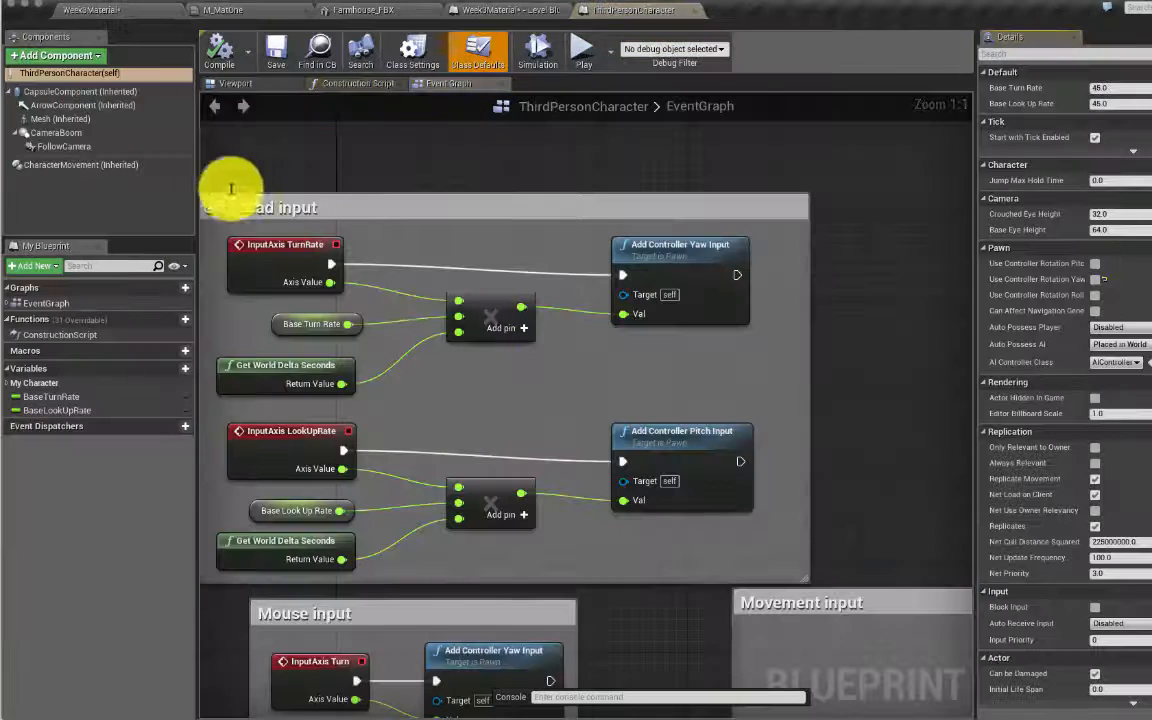
Step: Inspect the Mesh component's skeletal mesh, leave it unchanged, and return to Week3Material
click(95, 118)
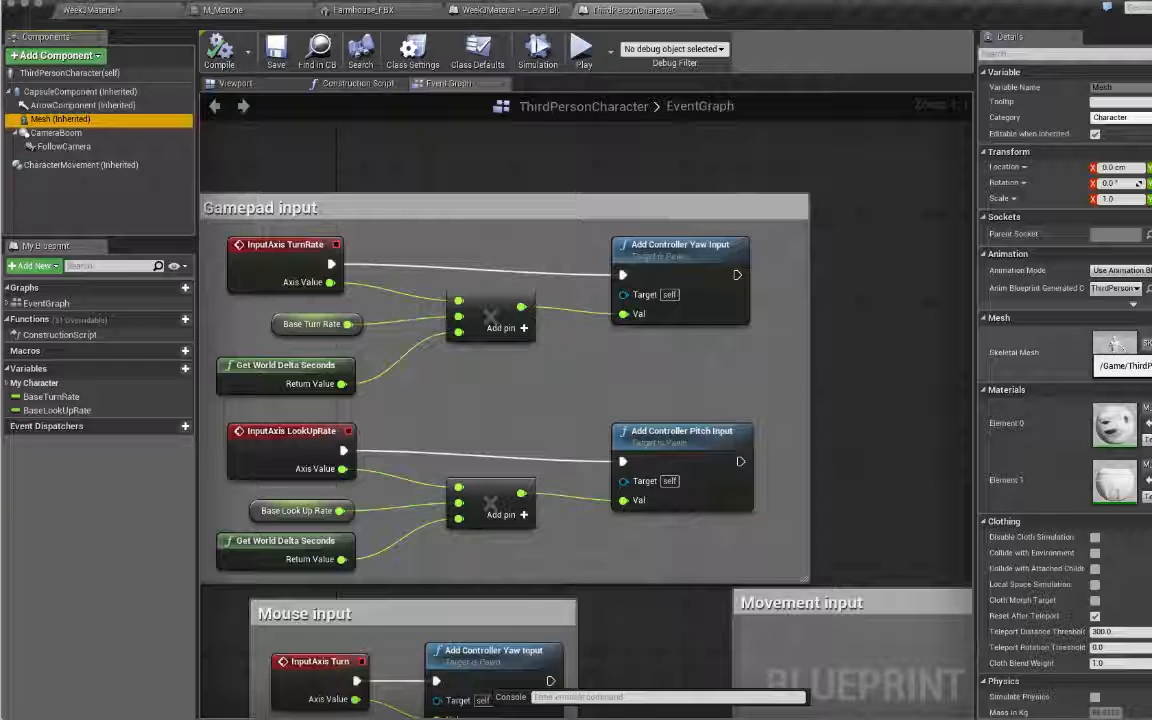
click(1147, 343)
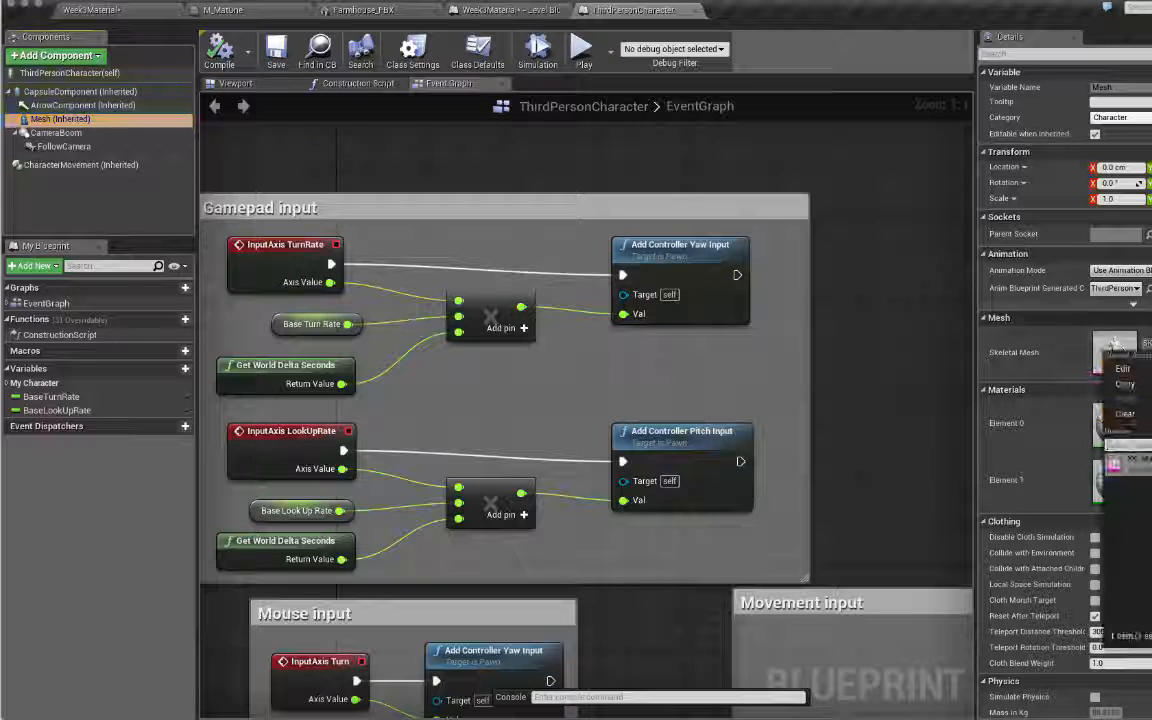
click(1142, 474)
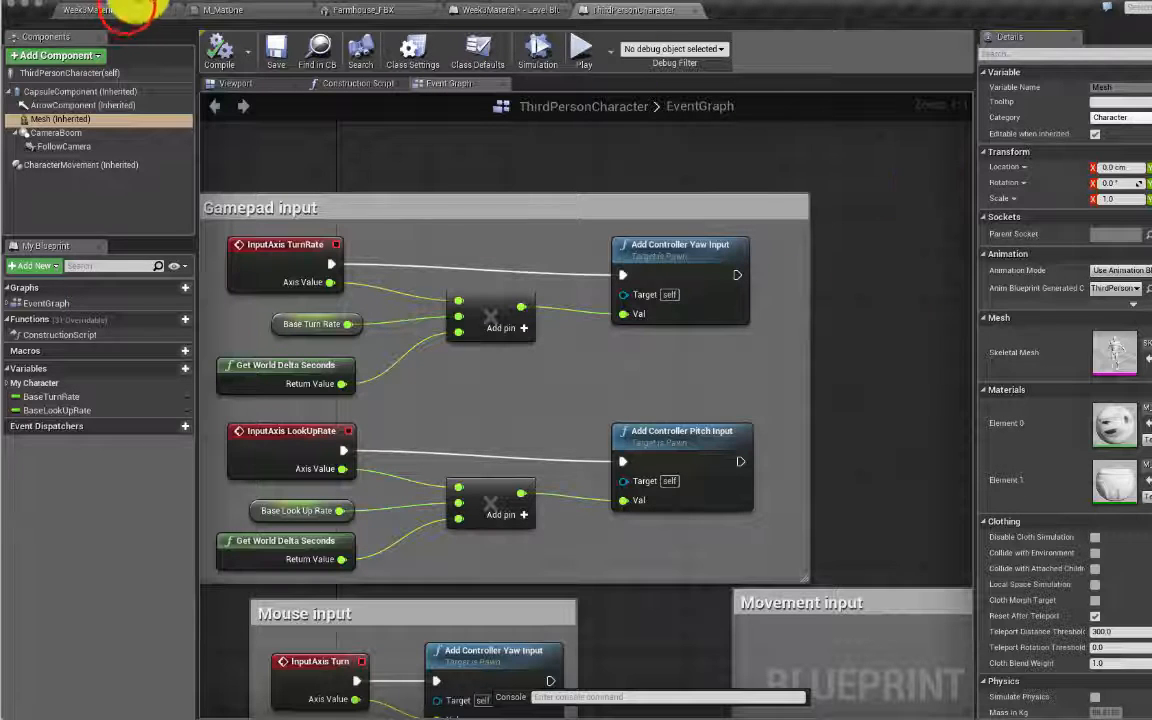
click(120, 10)
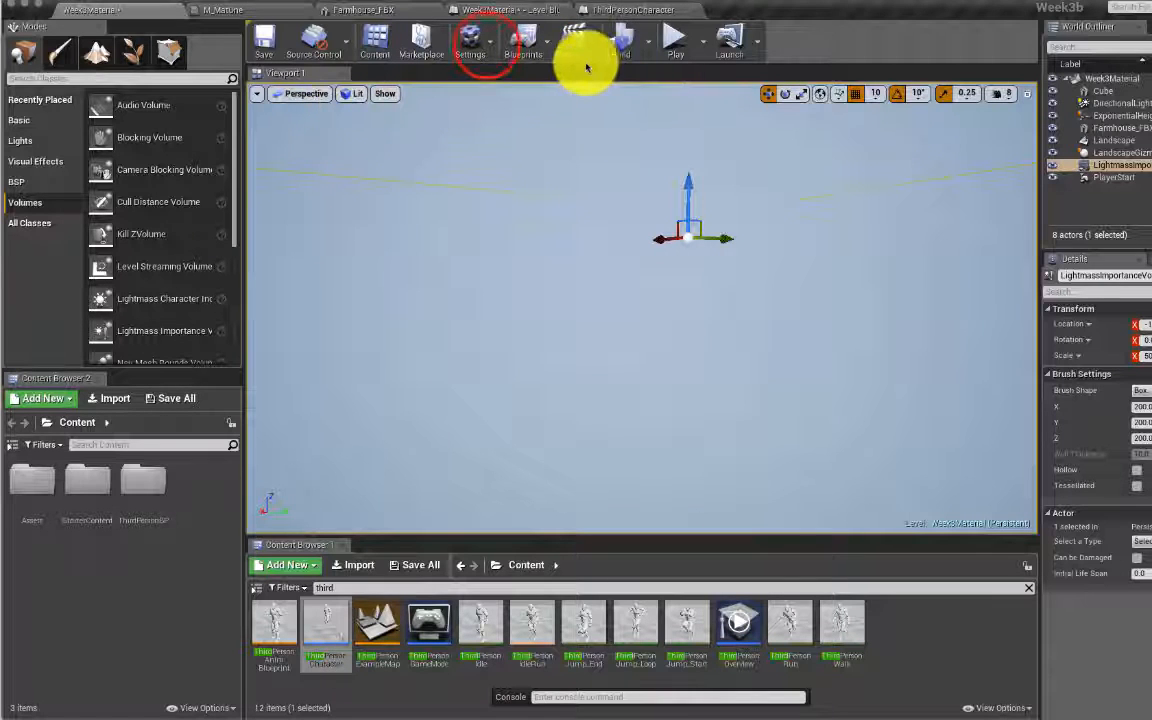
Step: Set Engine Scalability Settings quality to Low for every group
click(482, 41)
mouse_move(575, 229)
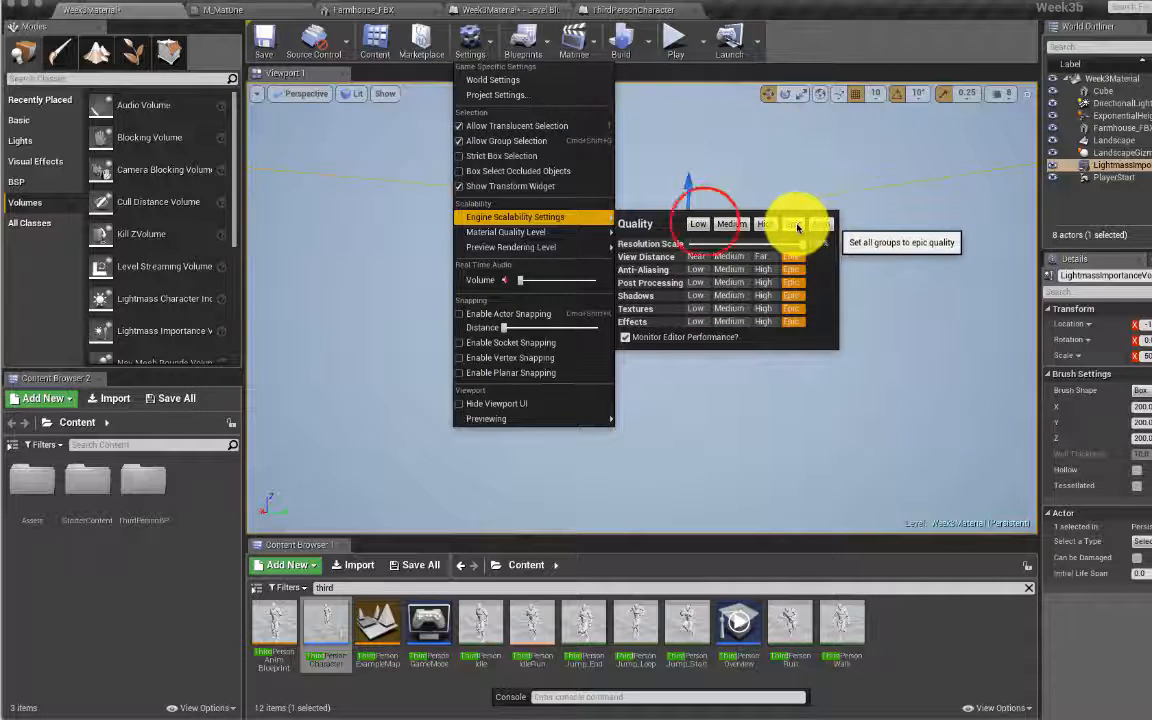
click(697, 224)
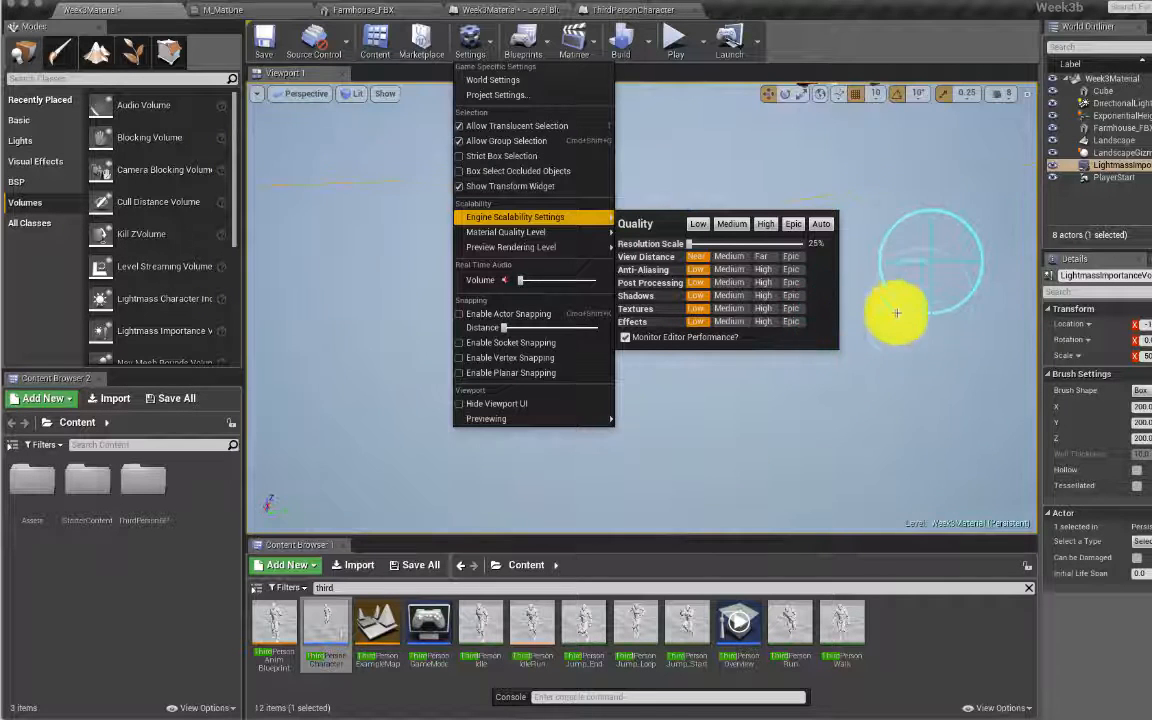
Step: Look over the landscape hills, then check the Foliage topic in the Week3Demotopics notes
right_click(937, 268)
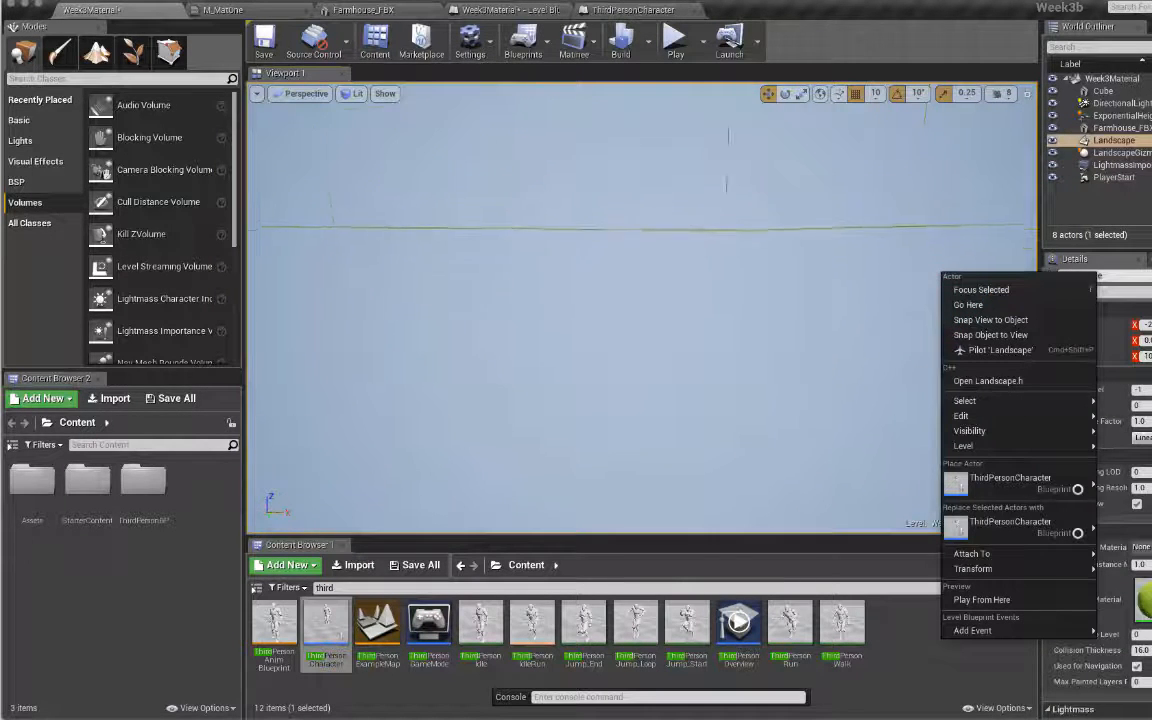
right_drag(937, 268, 841, 265)
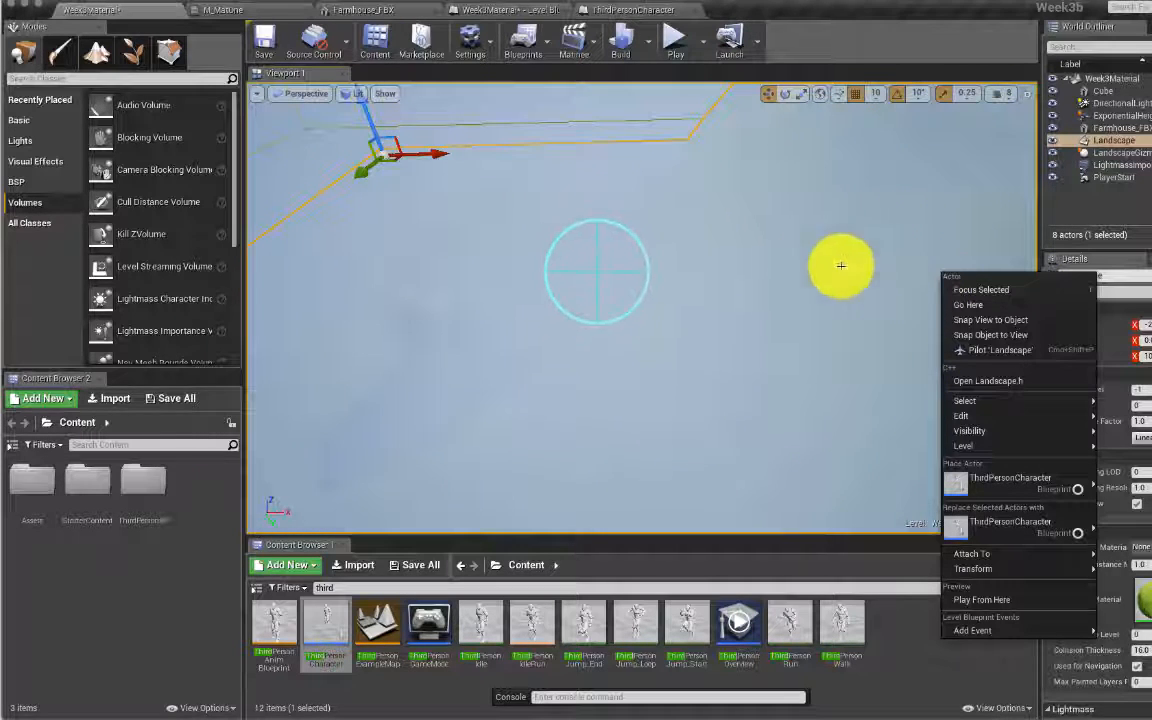
right_drag(609, 278, 710, 276)
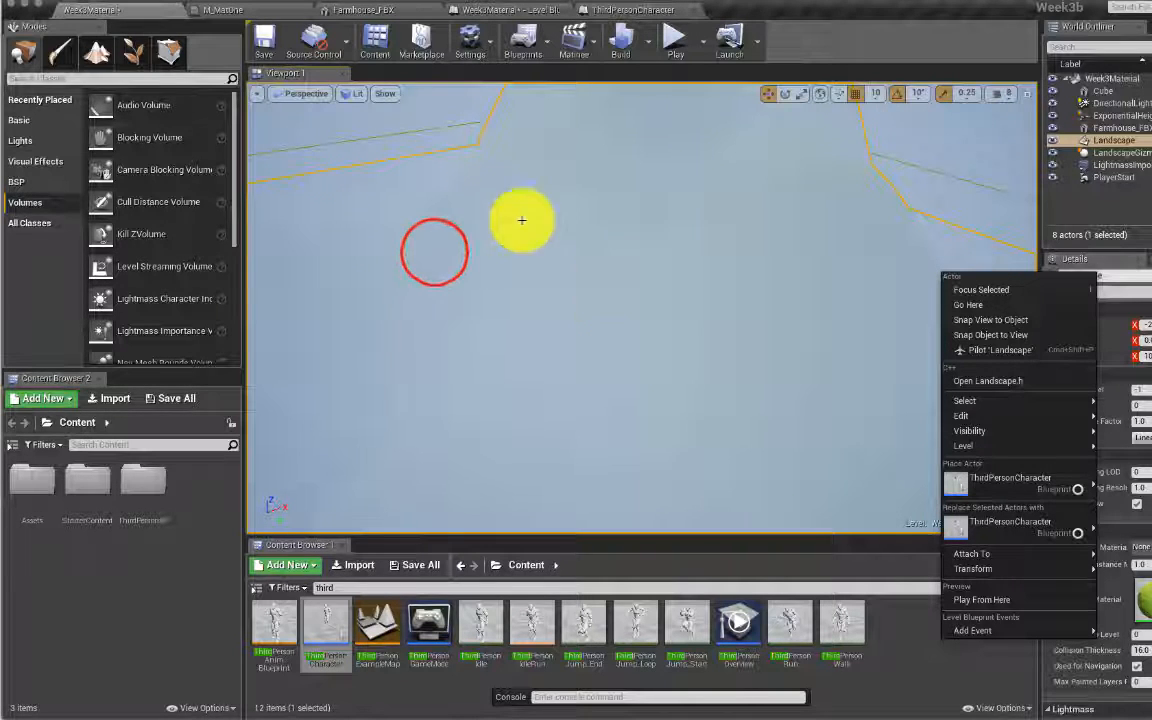
click(433, 253)
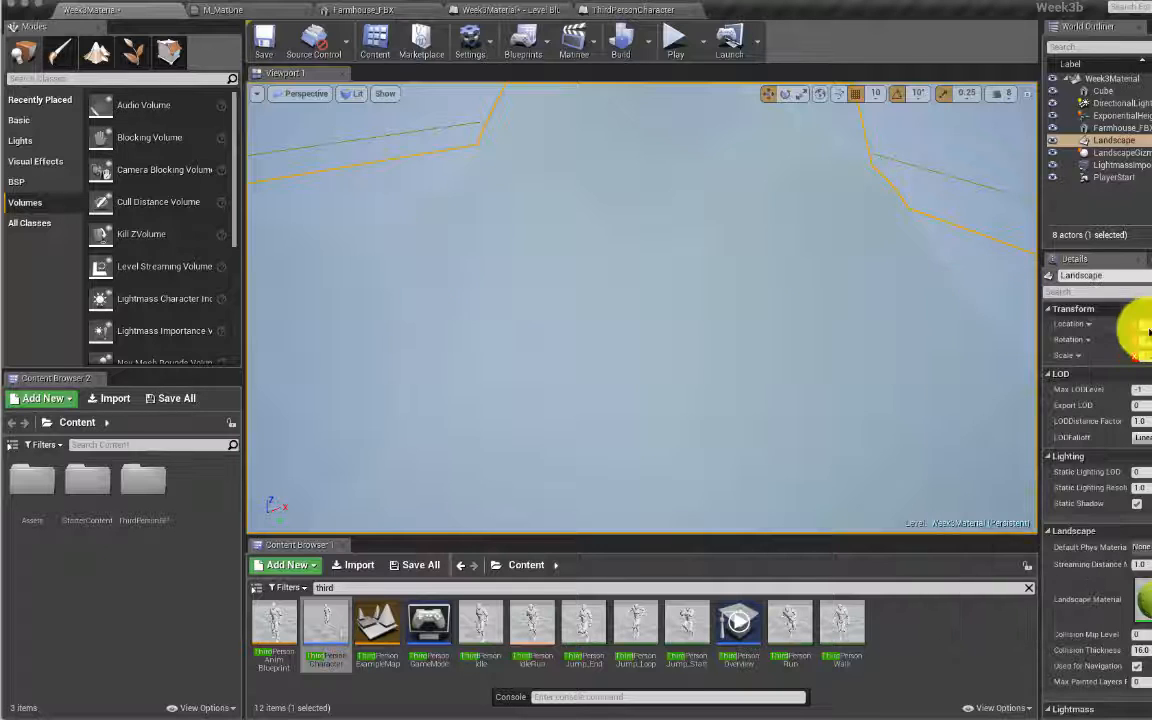
key(super+Tab)
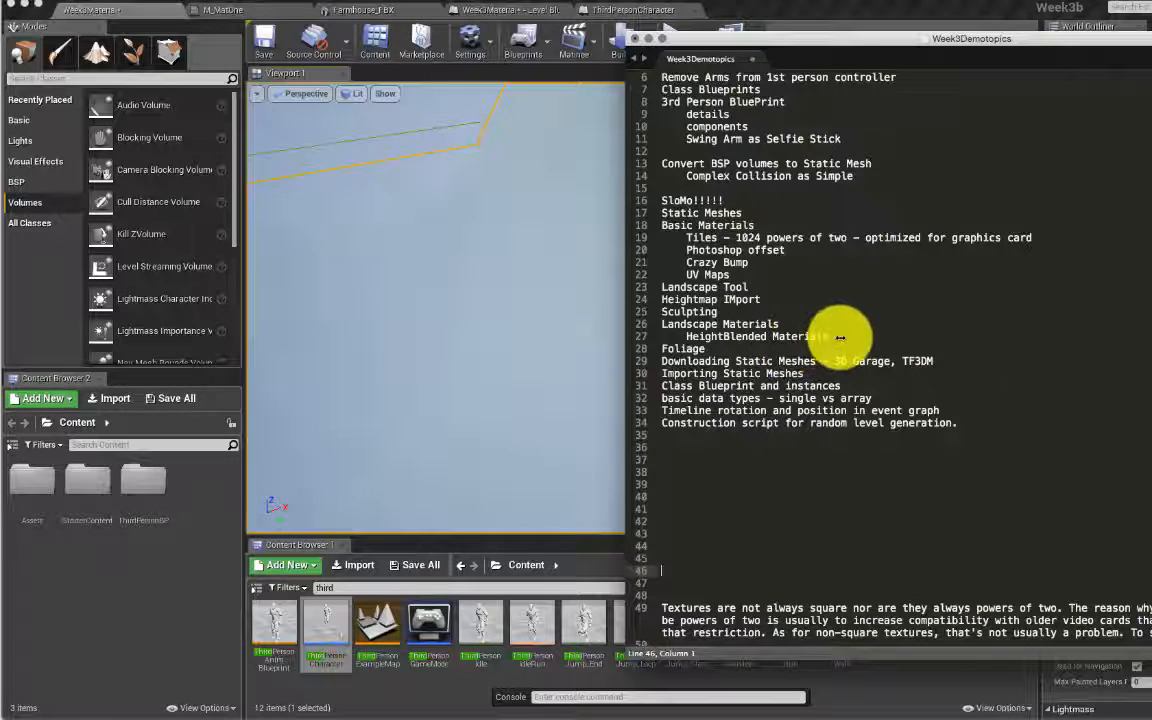
click(710, 348)
click(710, 348)
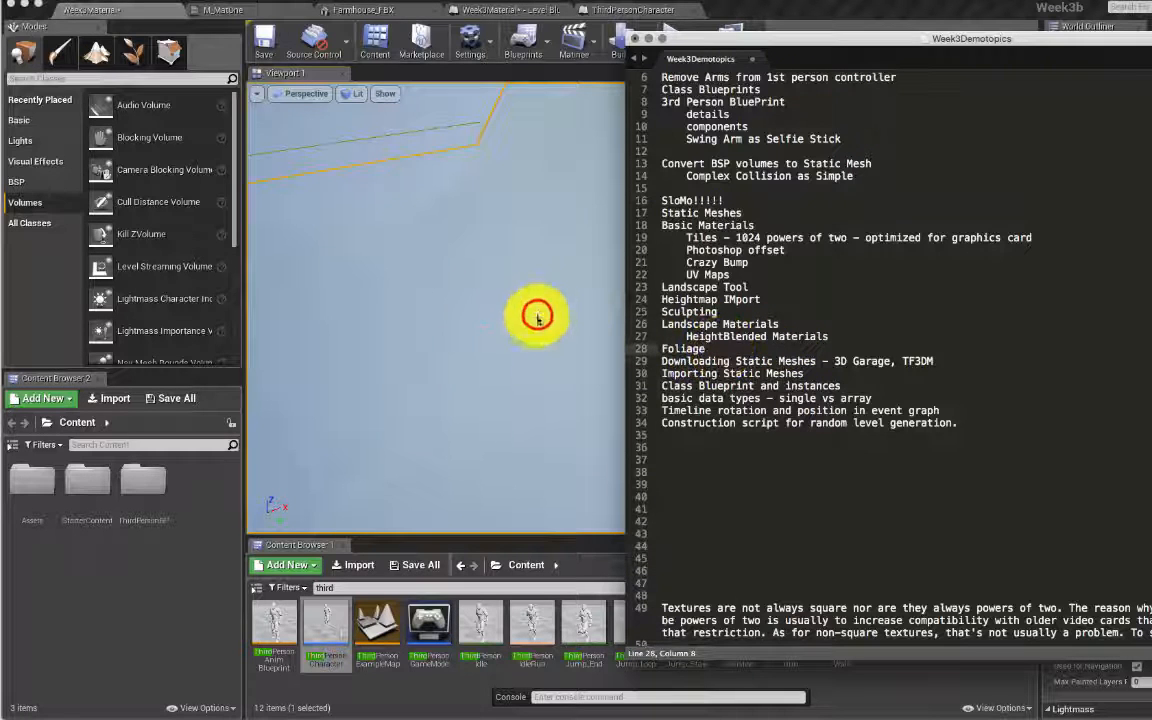
Step: Back in Unreal, hide ExponentialHeightFog in the World Outliner to reveal the green landscape
click(152, 555)
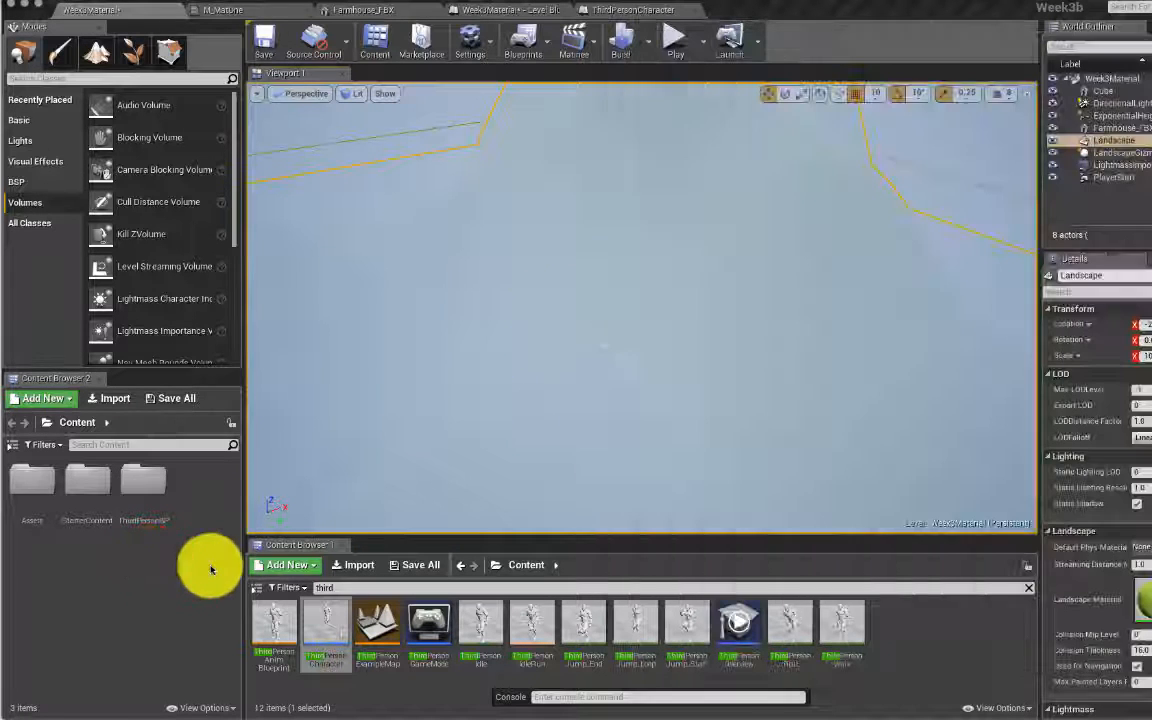
right_drag(574, 368, 430, 280)
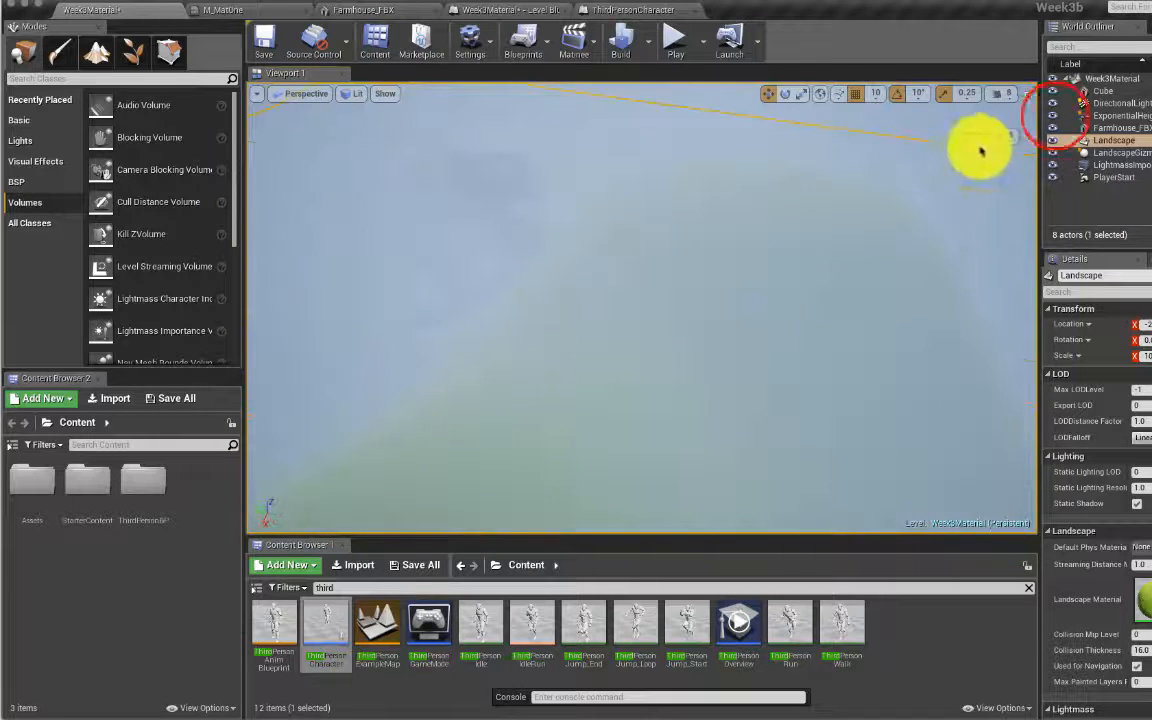
click(1053, 116)
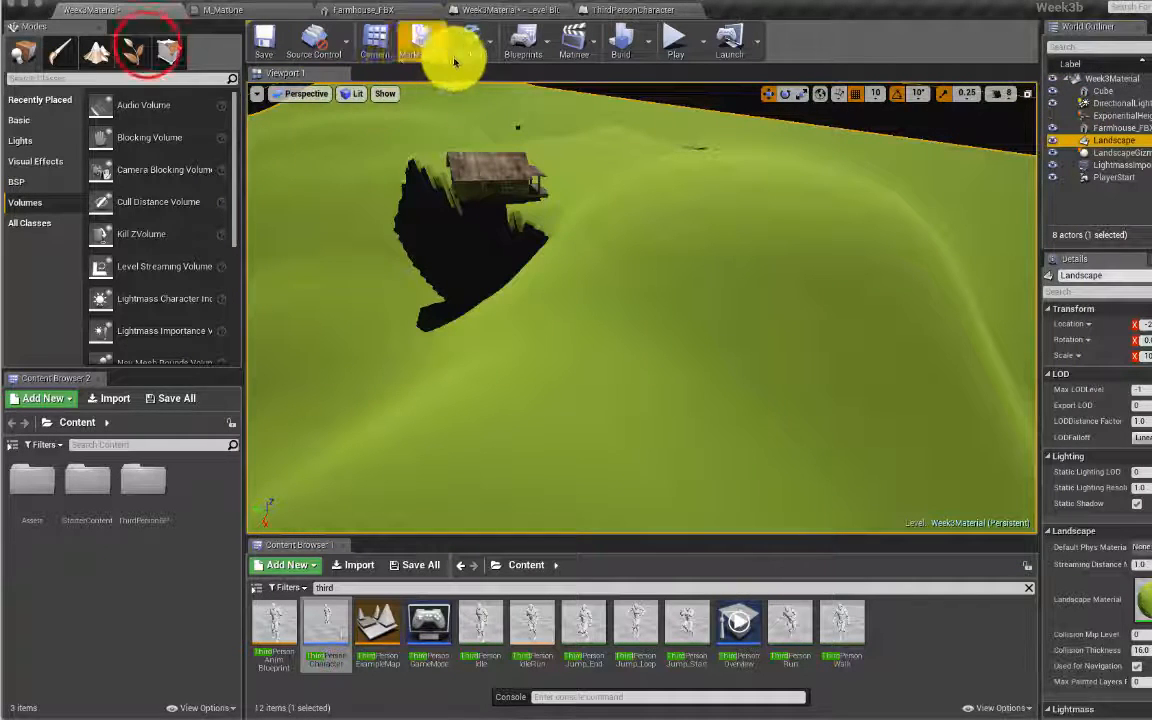
Step: In Foliage mode, clear the 'third' search and open StarterContent > Props
click(149, 53)
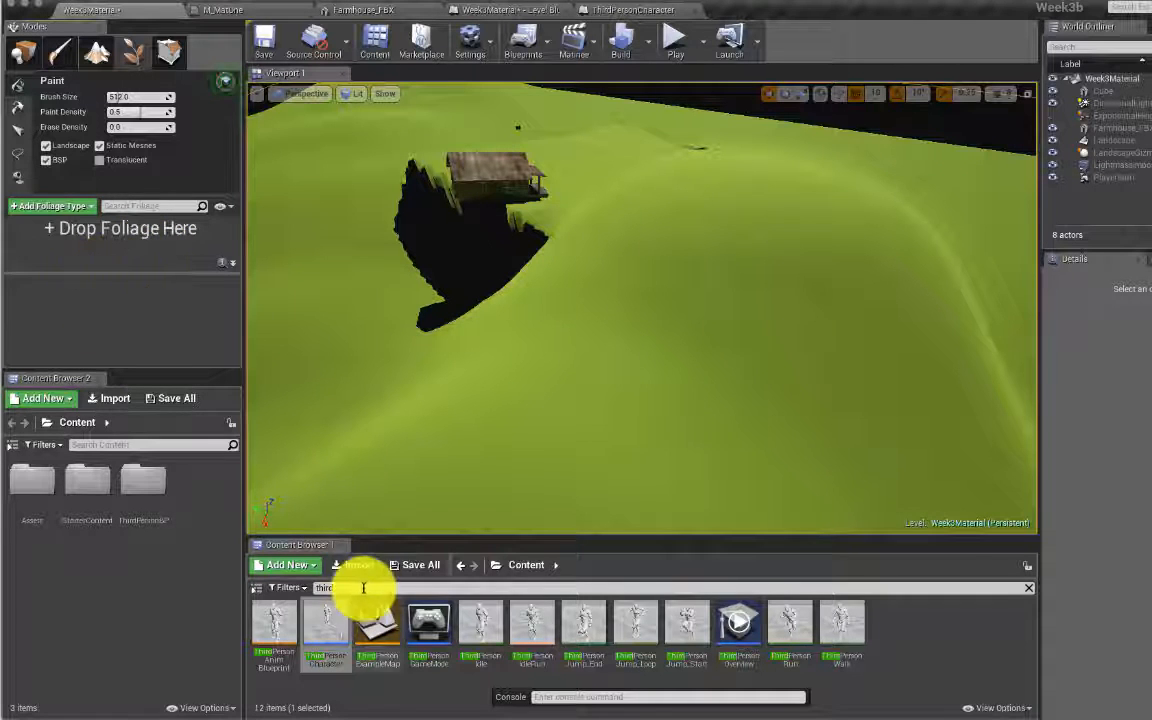
drag(328, 622, 521, 570)
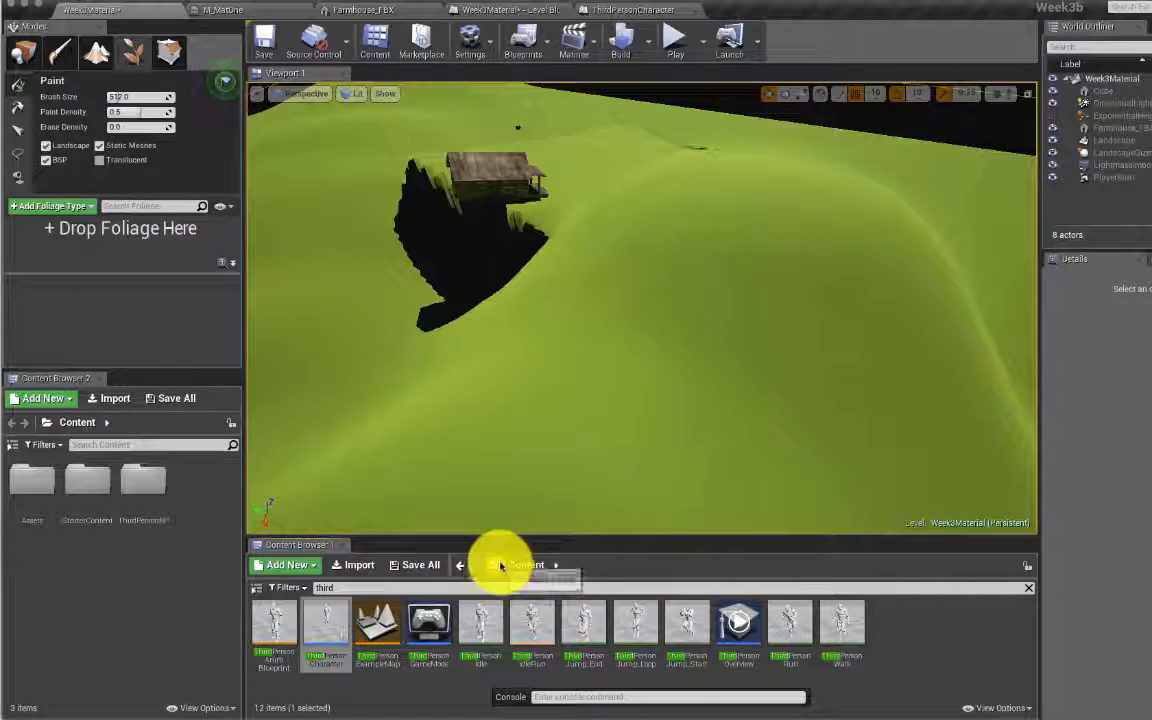
click(1028, 587)
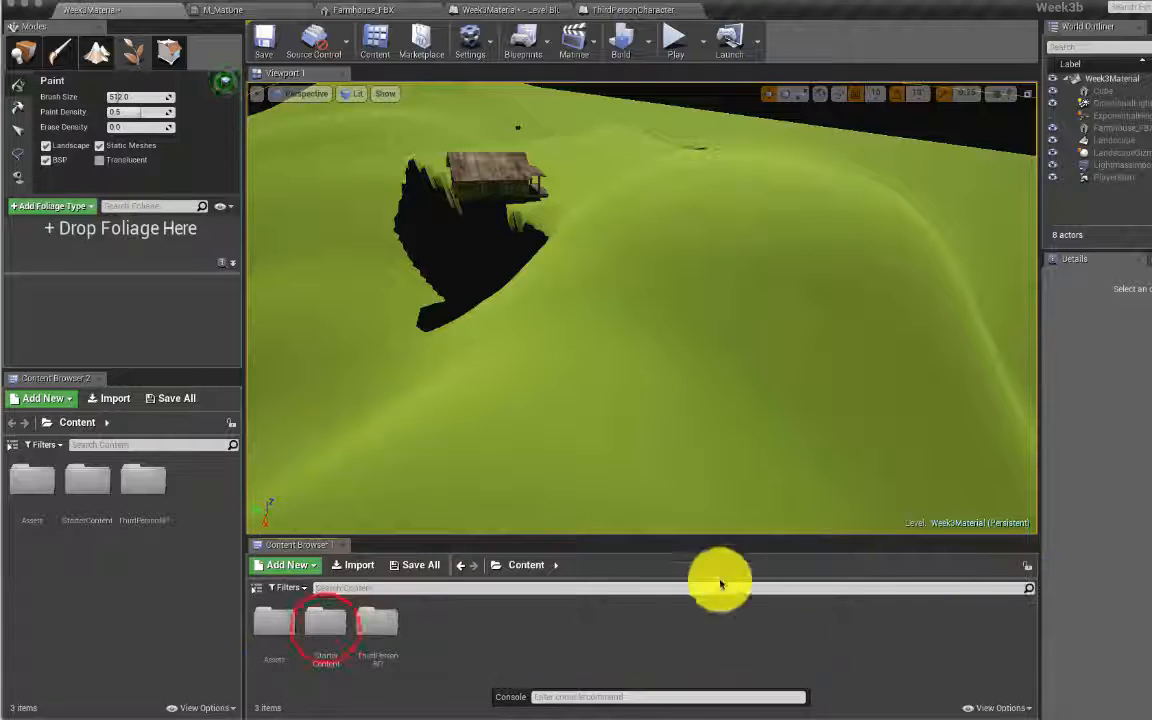
click(325, 627)
double_click(325, 627)
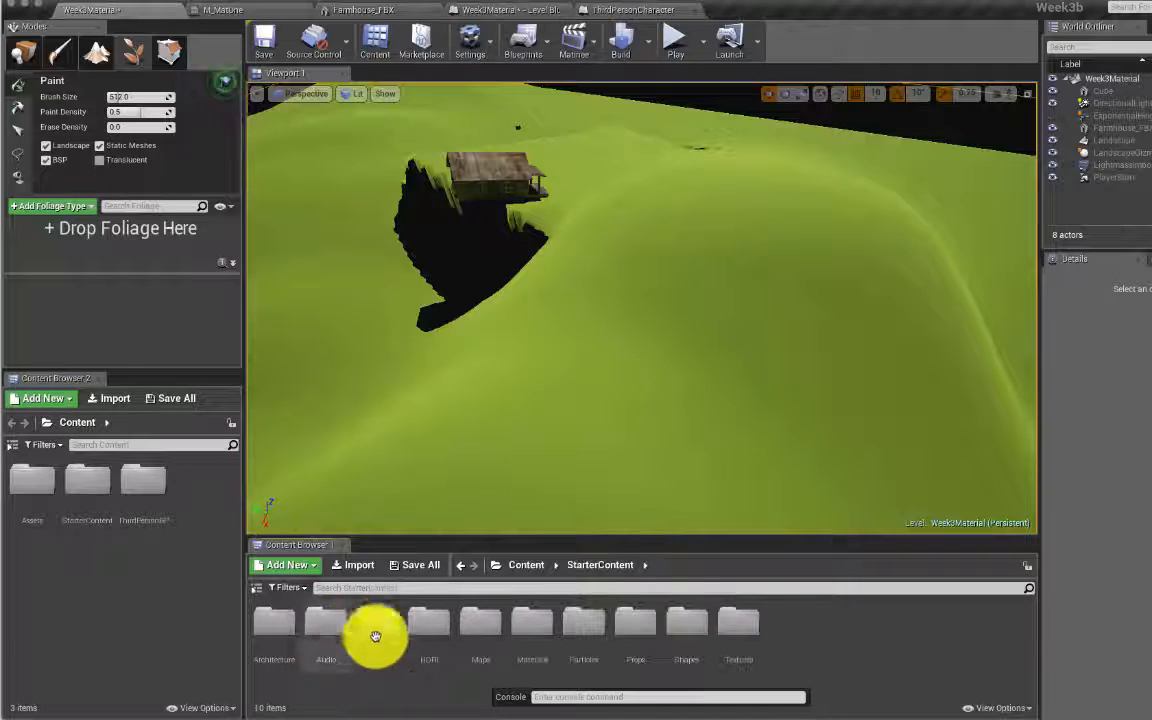
double_click(640, 622)
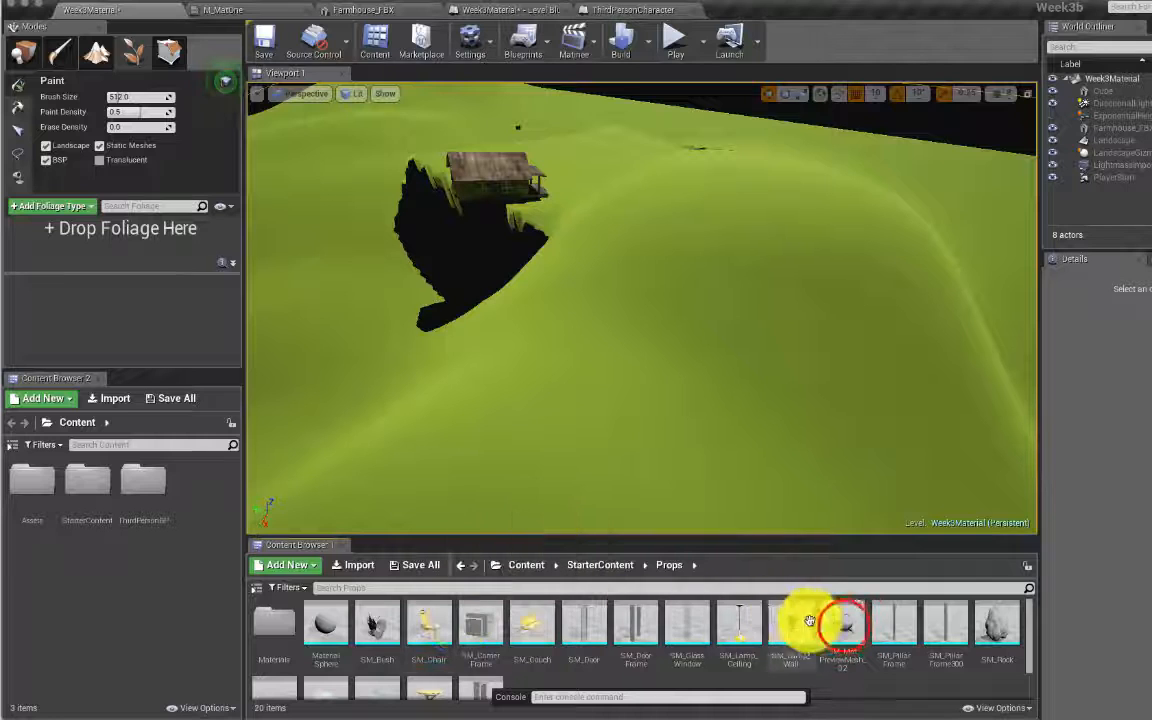
Step: Add SM_MatPreviewMesh_02, SM_Rock and SM_CornerFrame as foliage types
drag(842, 622, 110, 236)
drag(998, 625, 135, 238)
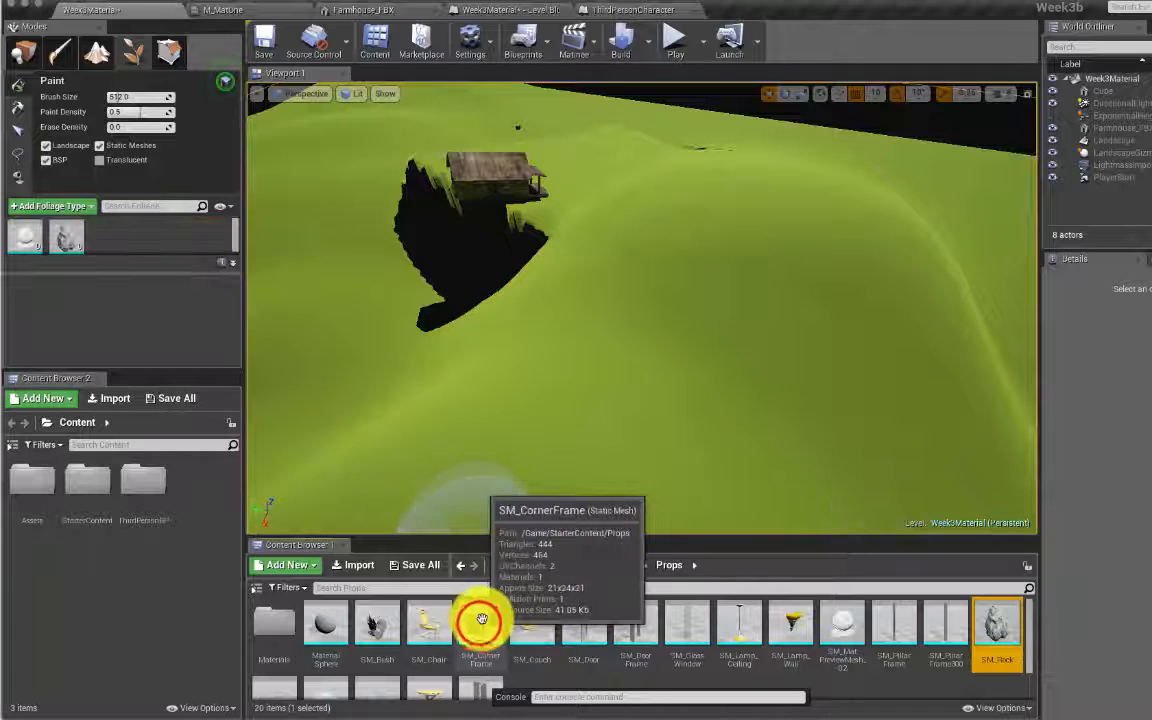
drag(481, 619, 141, 239)
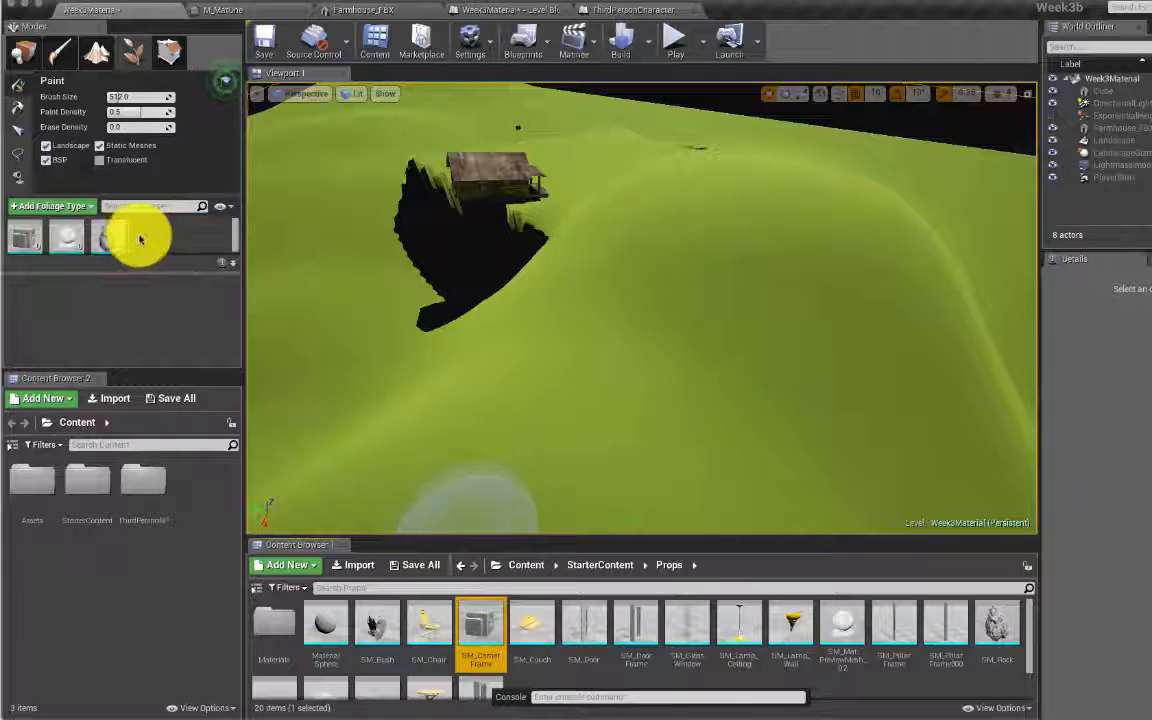
click(18, 90)
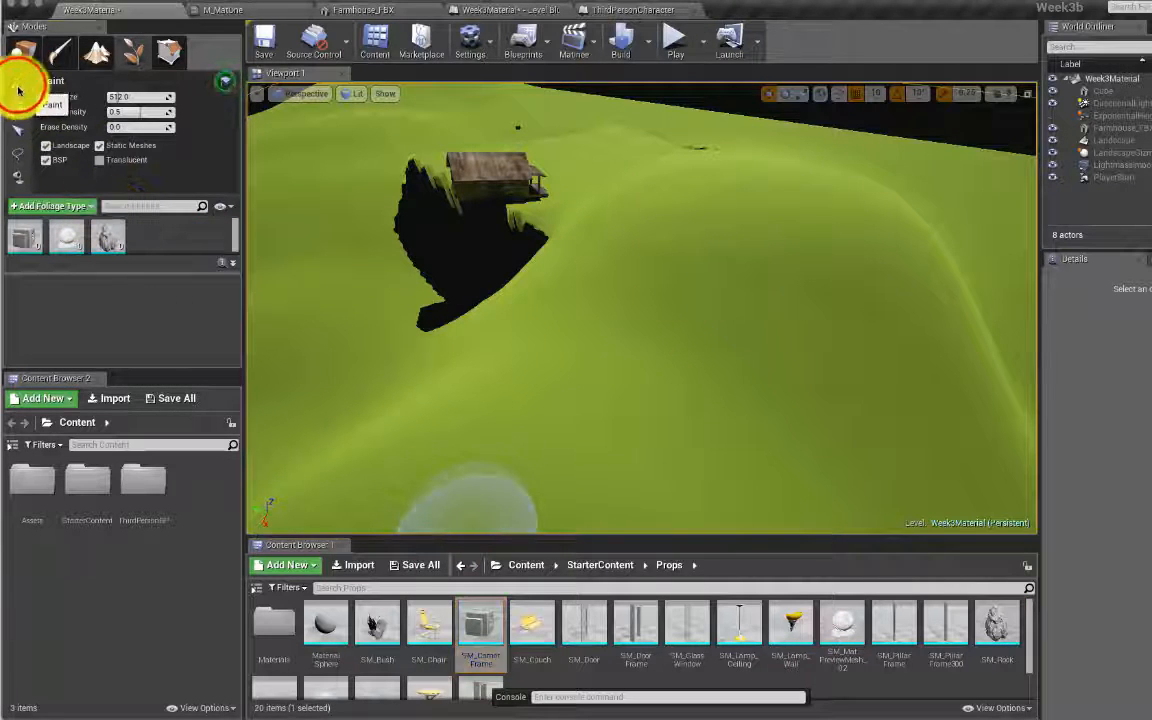
Step: Paint three winding bands of rocks across the landscape: an arc, a long leftward band and a diagonal band
mouse_move(659, 371)
mouse_down()
mouse_move(681, 270)
mouse_move(805, 337)
mouse_move(860, 395)
mouse_up()
drag(537, 400, 85, 267)
drag(539, 302, 730, 167)
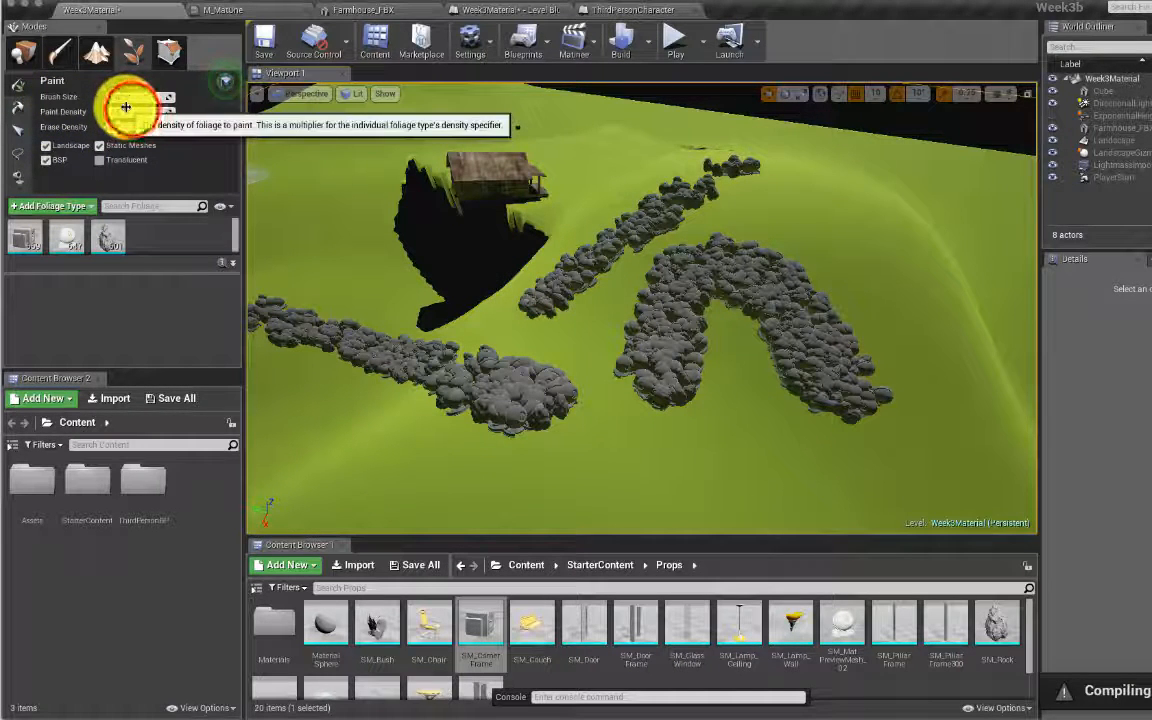
Step: Lower the foliage Paint Density to 0.01 and enlarge the brush size
drag(133, 112, 128, 112)
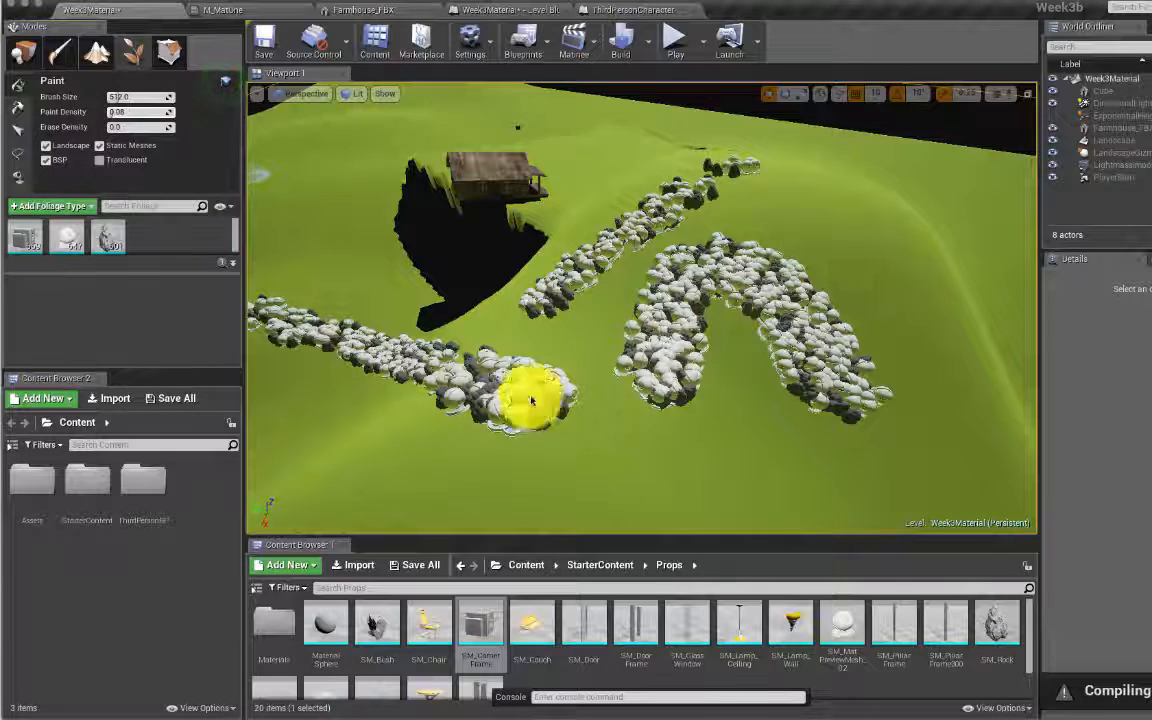
click(115, 115)
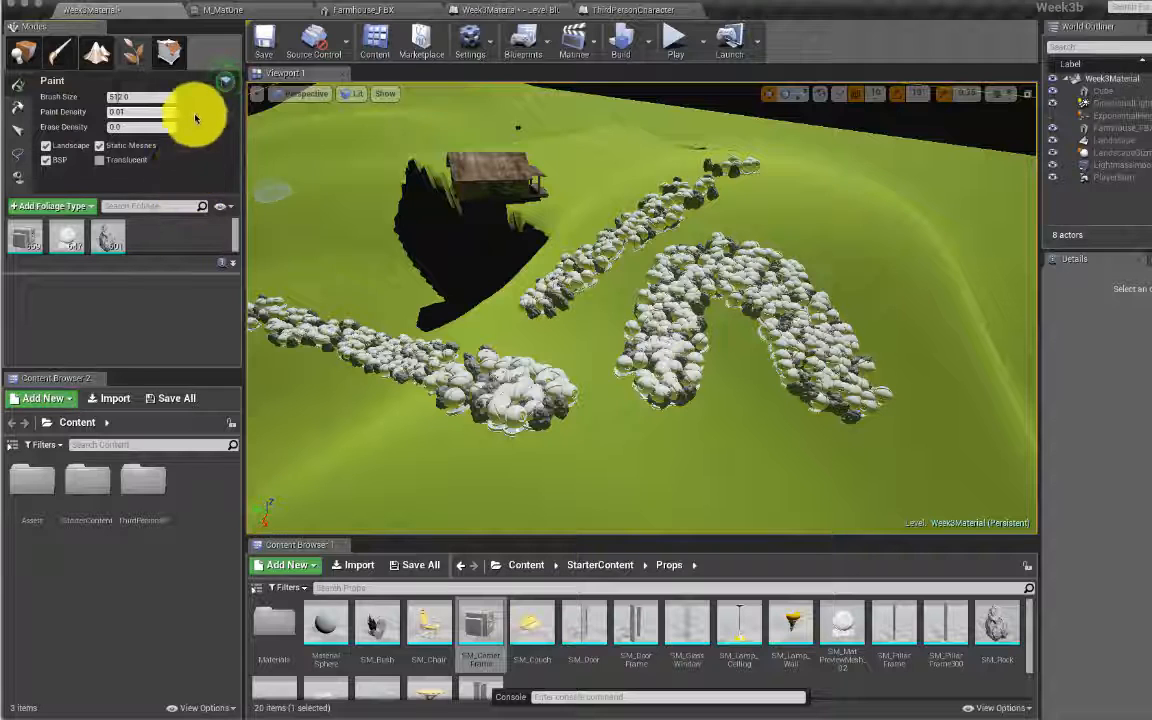
click(115, 99)
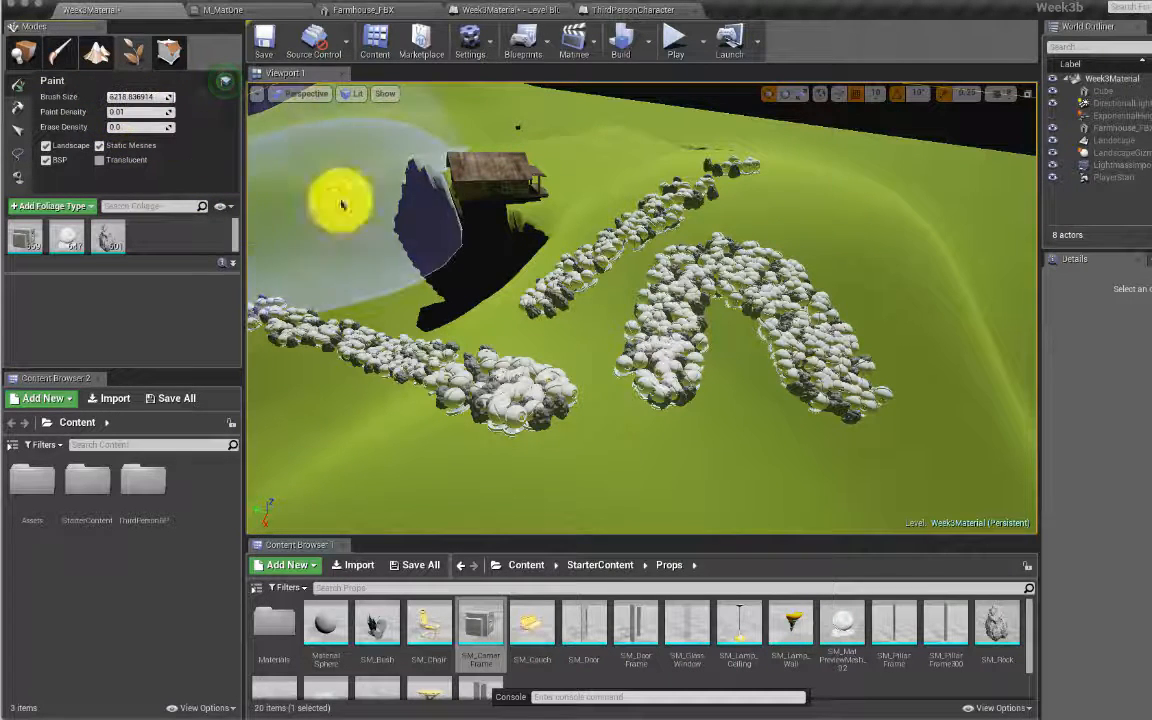
Step: Scatter sparse rocks and spheres around the farmhouse and across the foreground
click(607, 245)
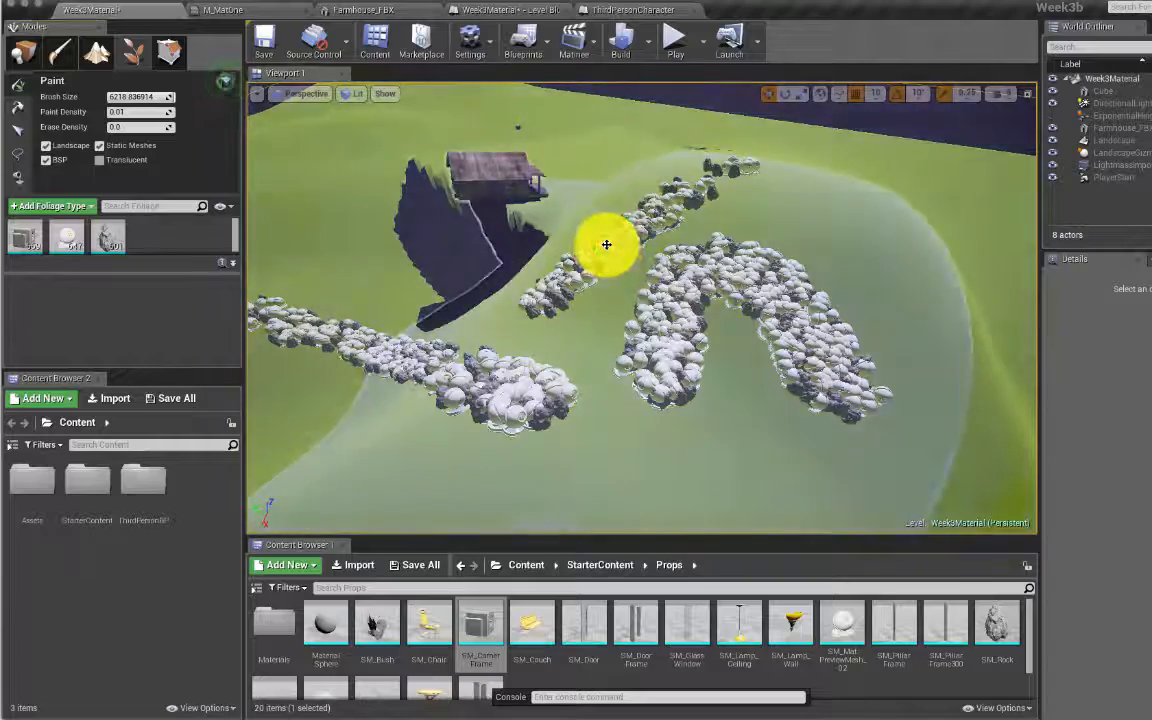
click(367, 187)
mouse_move(367, 187)
mouse_down()
mouse_move(329, 156)
mouse_move(213, 136)
mouse_move(462, 188)
mouse_up()
mouse_move(411, 157)
right_down()
mouse_move(431, 163)
mouse_move(400, 175)
mouse_move(440, 260)
right_up()
drag(592, 311, 486, 297)
drag(522, 368, 595, 316)
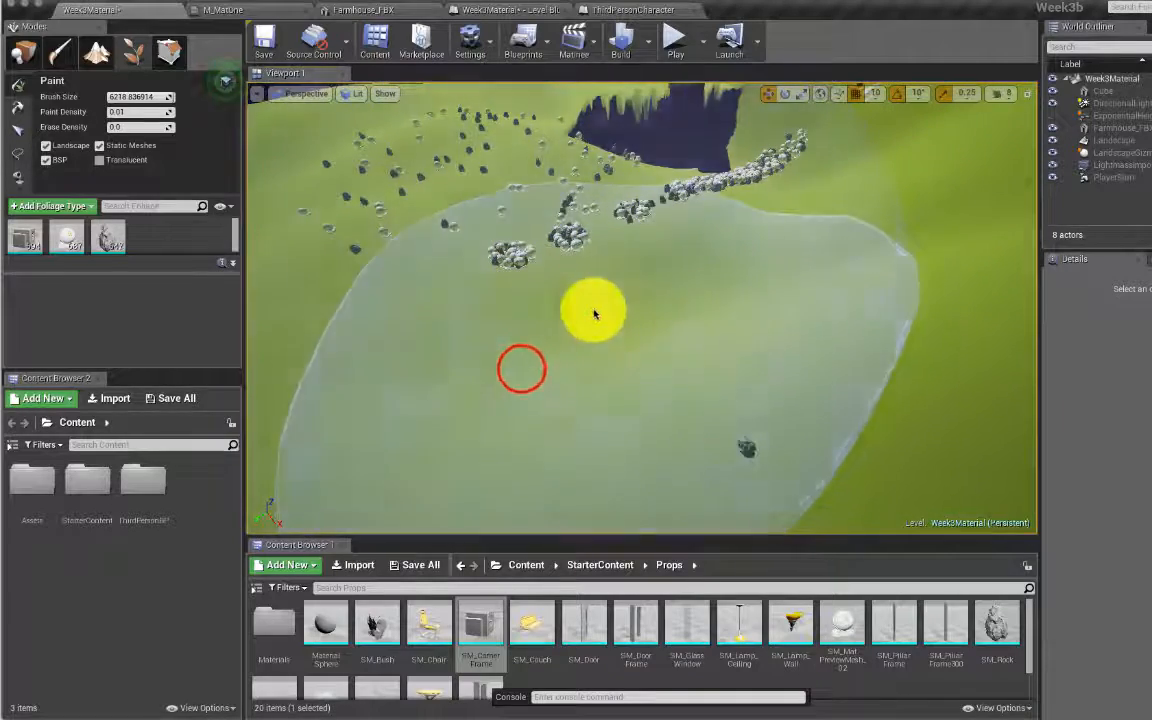
drag(732, 306, 537, 369)
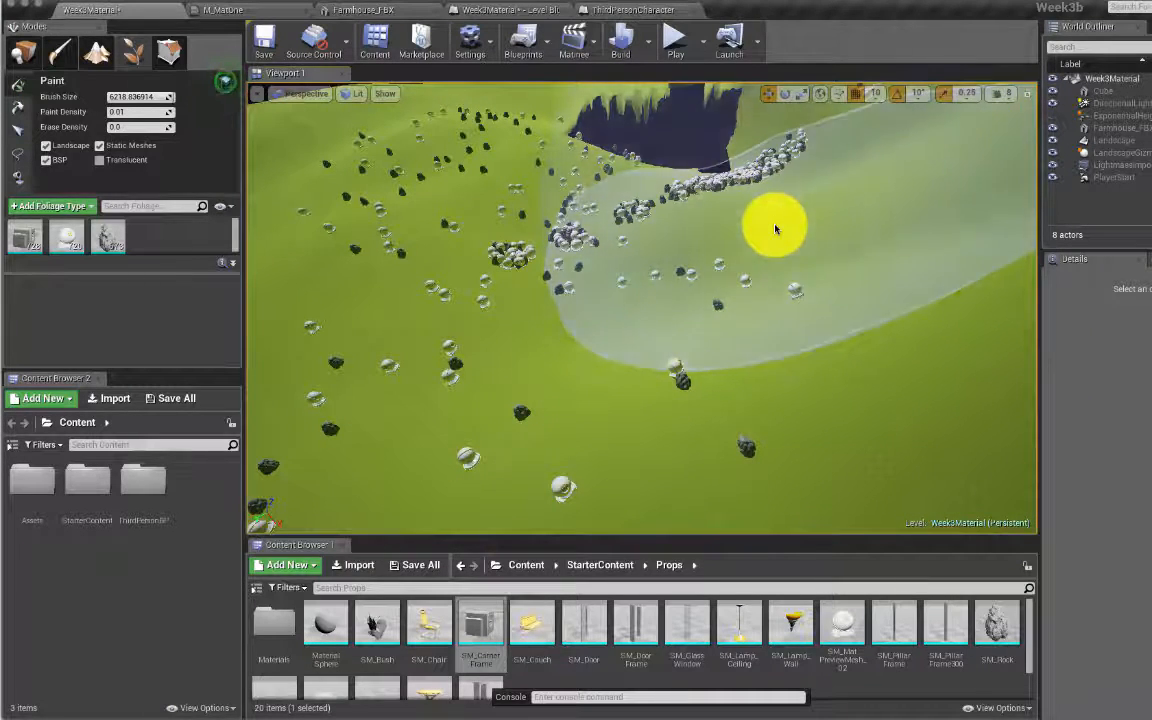
Step: Search Place mode for 'win', drop a Wind Directional Source into the level, and raise its Speed
click(24, 50)
click(27, 166)
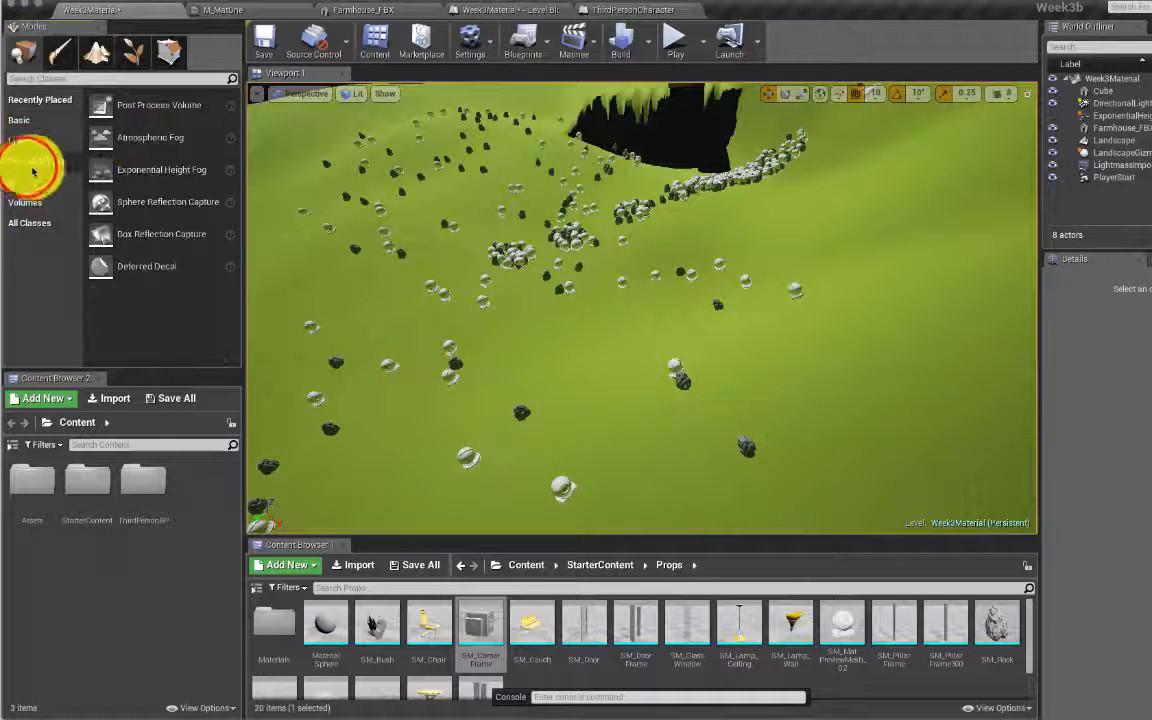
click(70, 92)
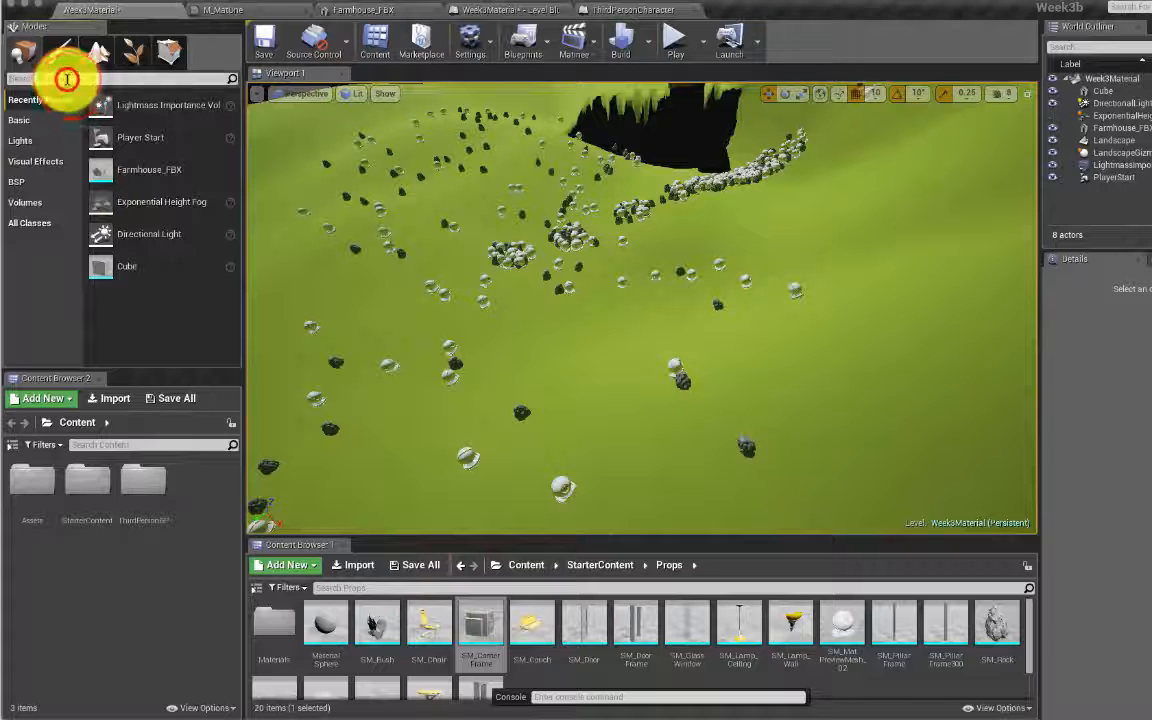
text(wind)
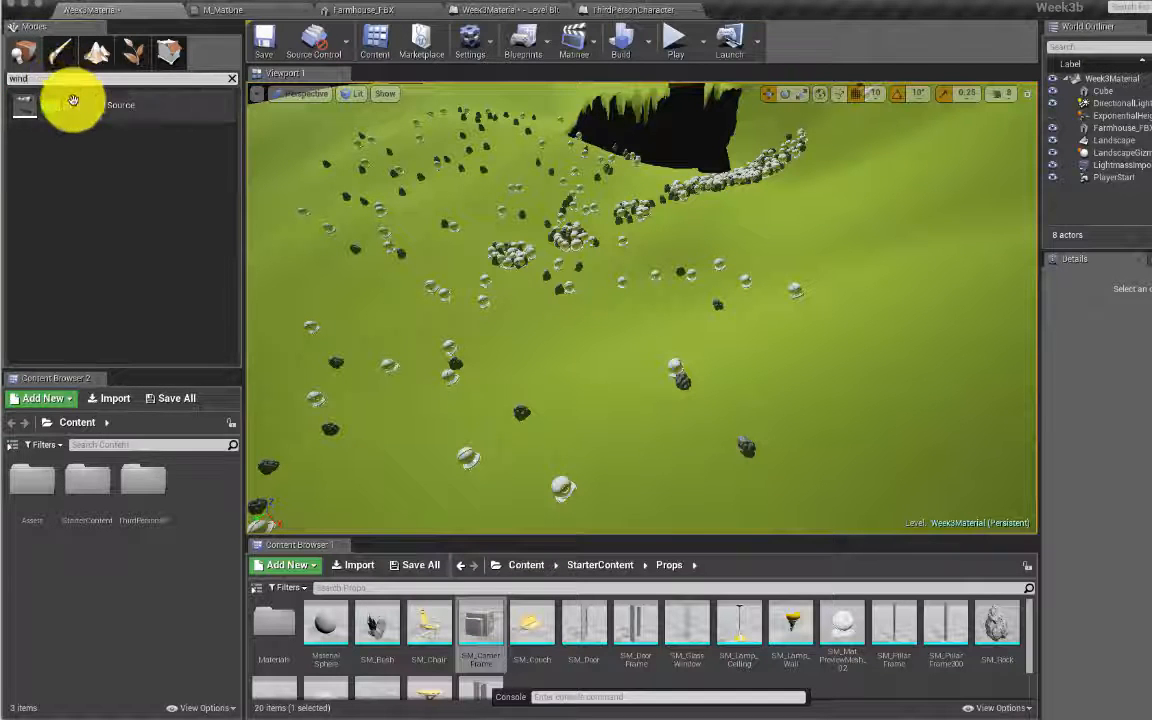
drag(71, 108, 718, 219)
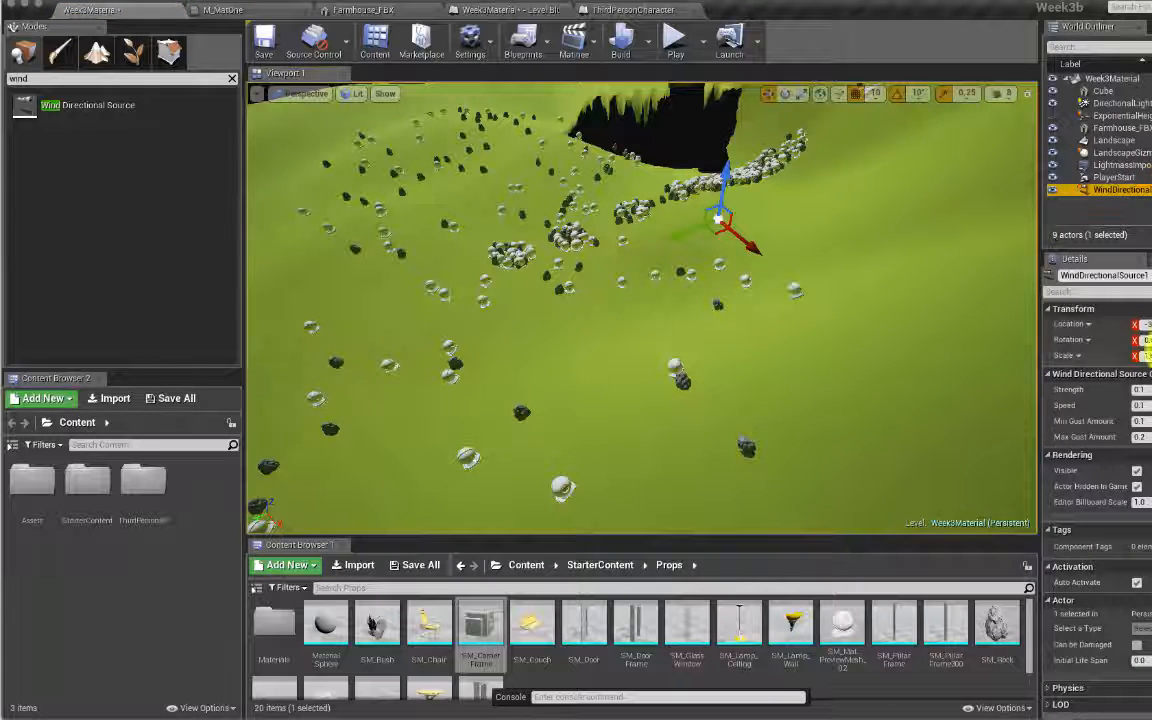
click(1138, 392)
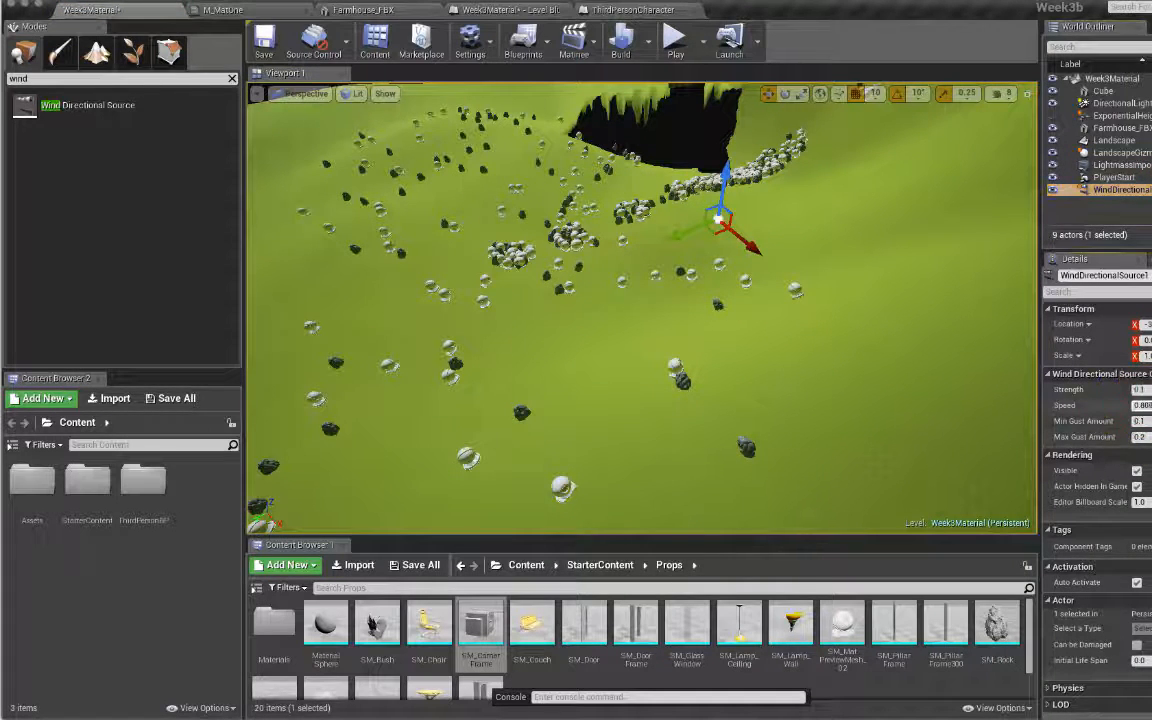
Step: Play the level, running the character forward with W and jumping twice with Space
click(675, 38)
key(w)
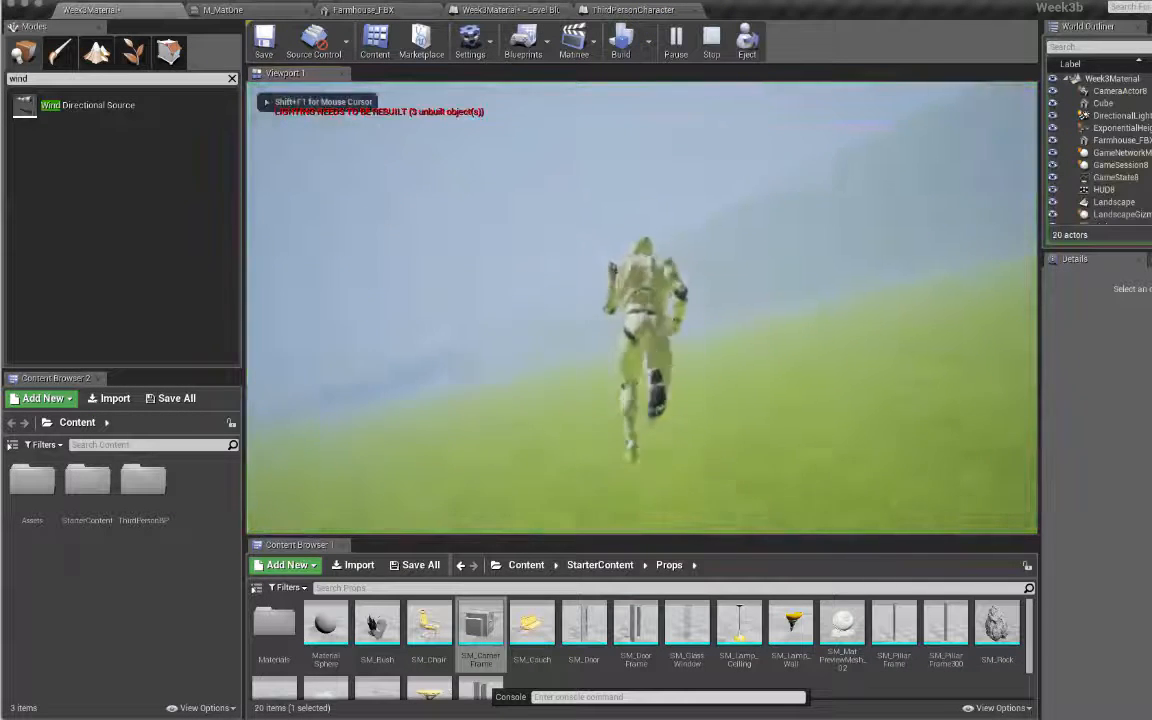
key(space)
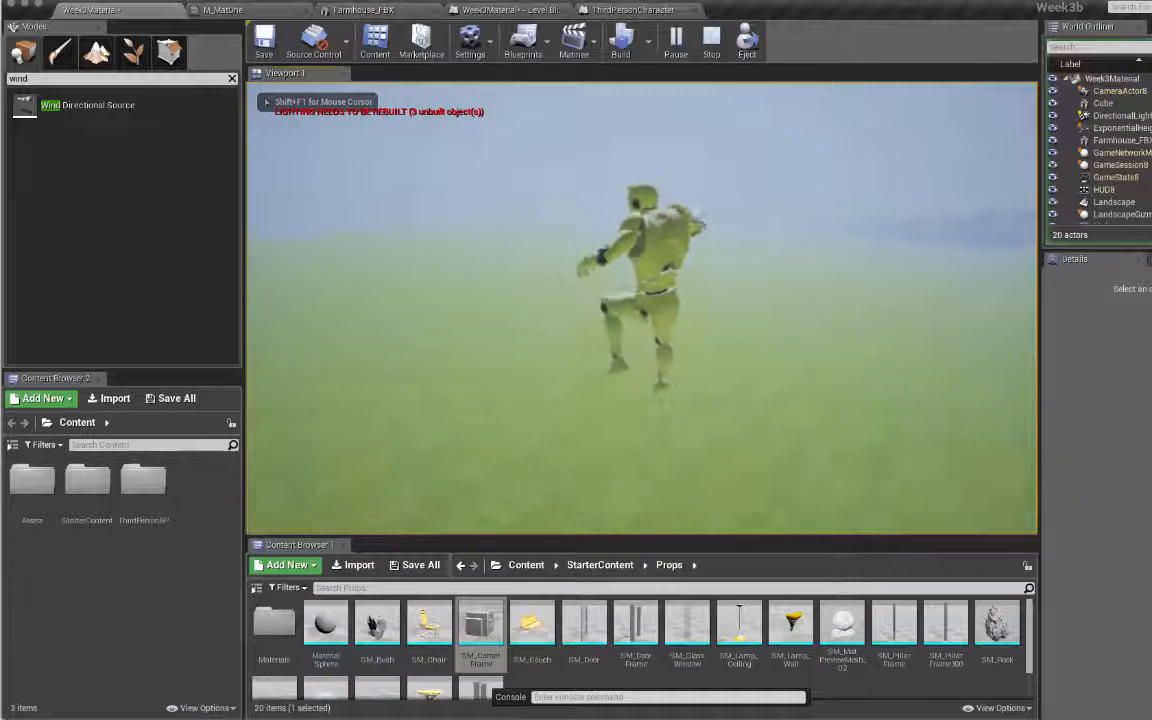
key(space)
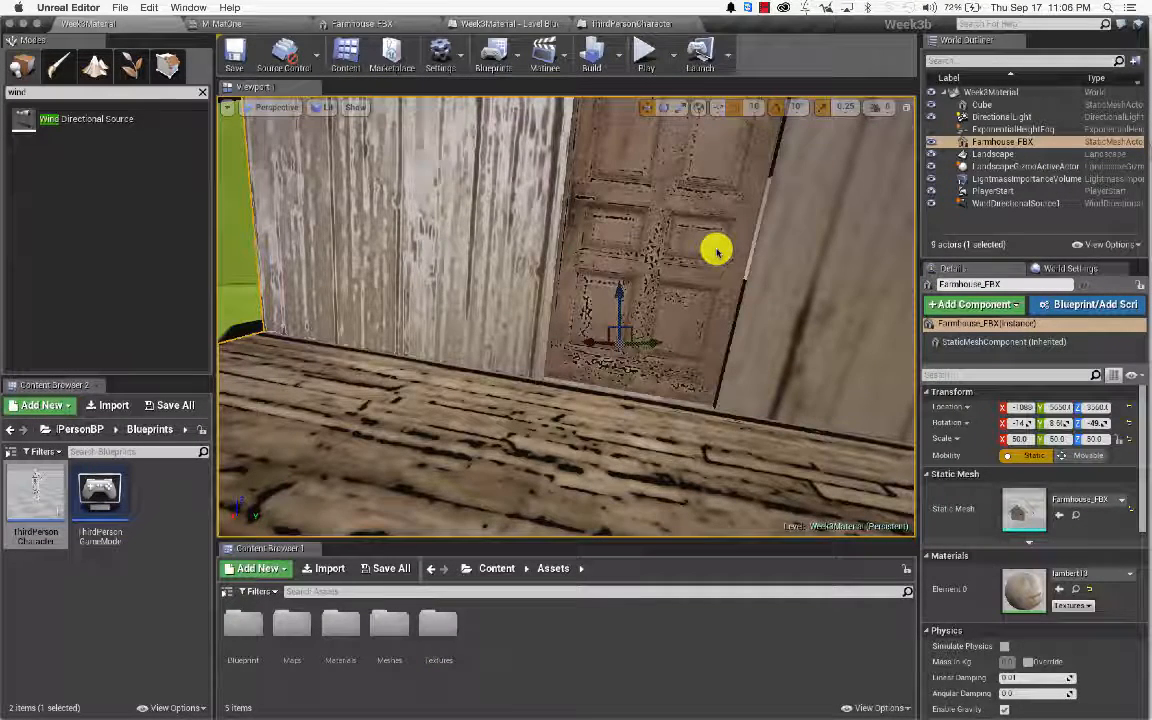
scroll(716, 250, down, 2)
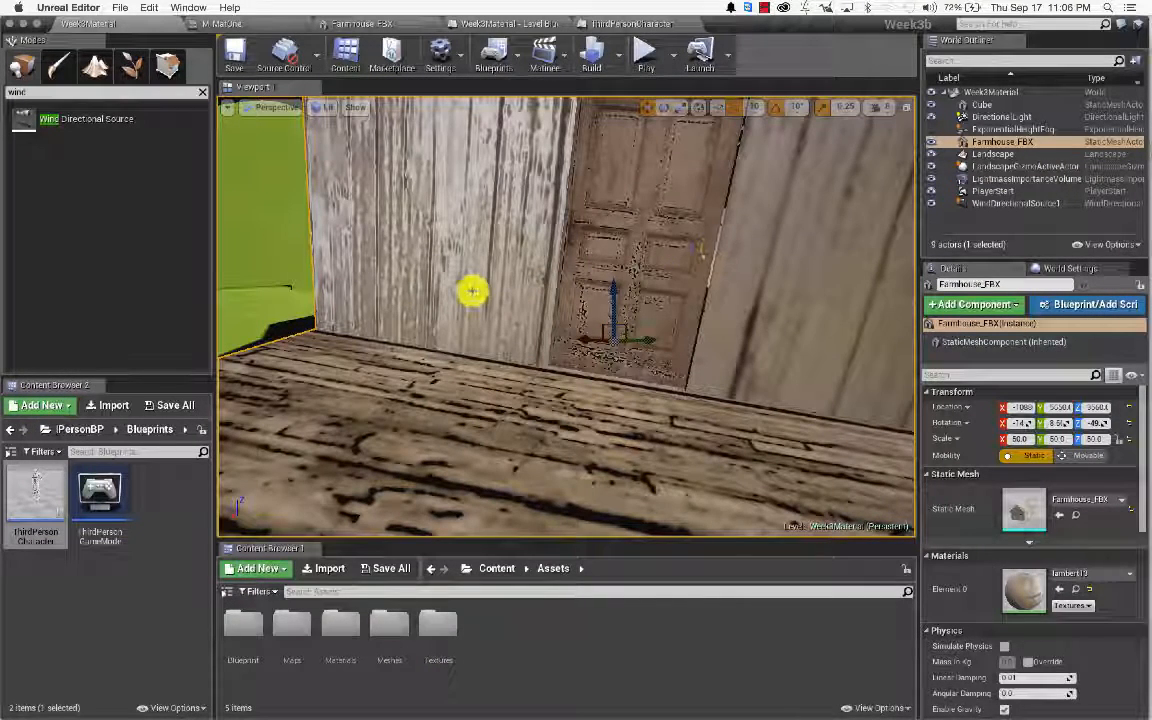
right_drag(440, 311, 482, 312)
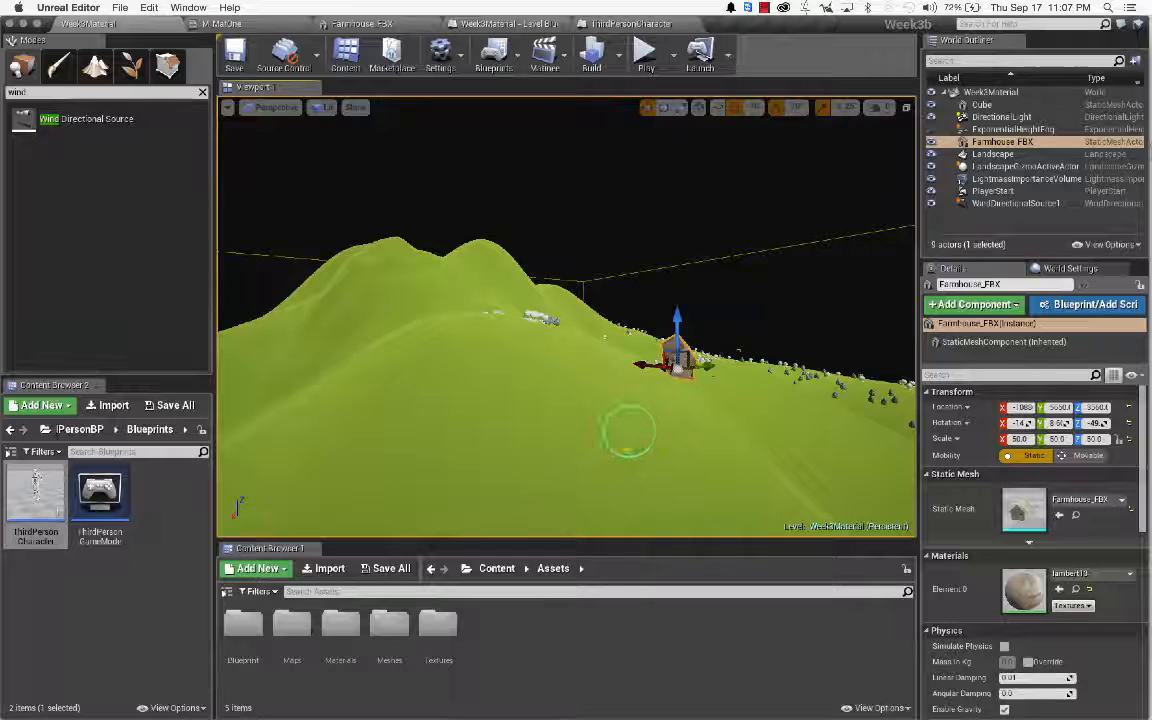
mouse_move(628, 432)
right_down()
mouse_move(652, 446)
mouse_move(629, 432)
right_up()
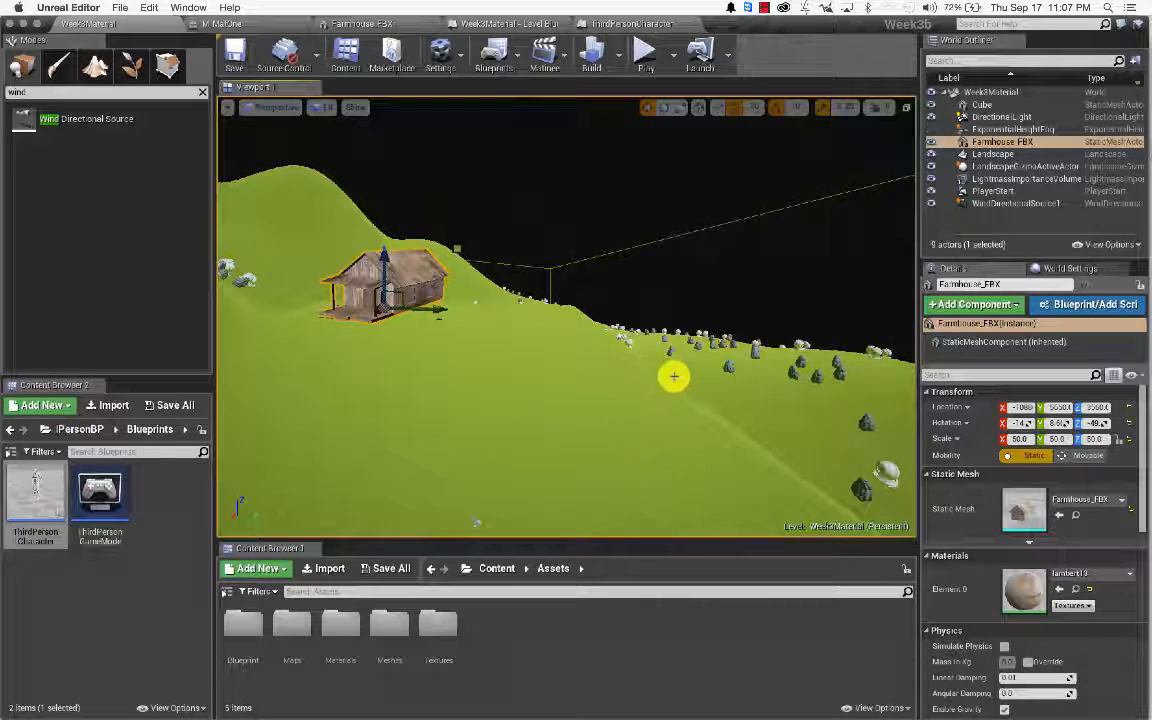
right_drag(612, 384, 645, 386)
right_drag(645, 360, 645, 385)
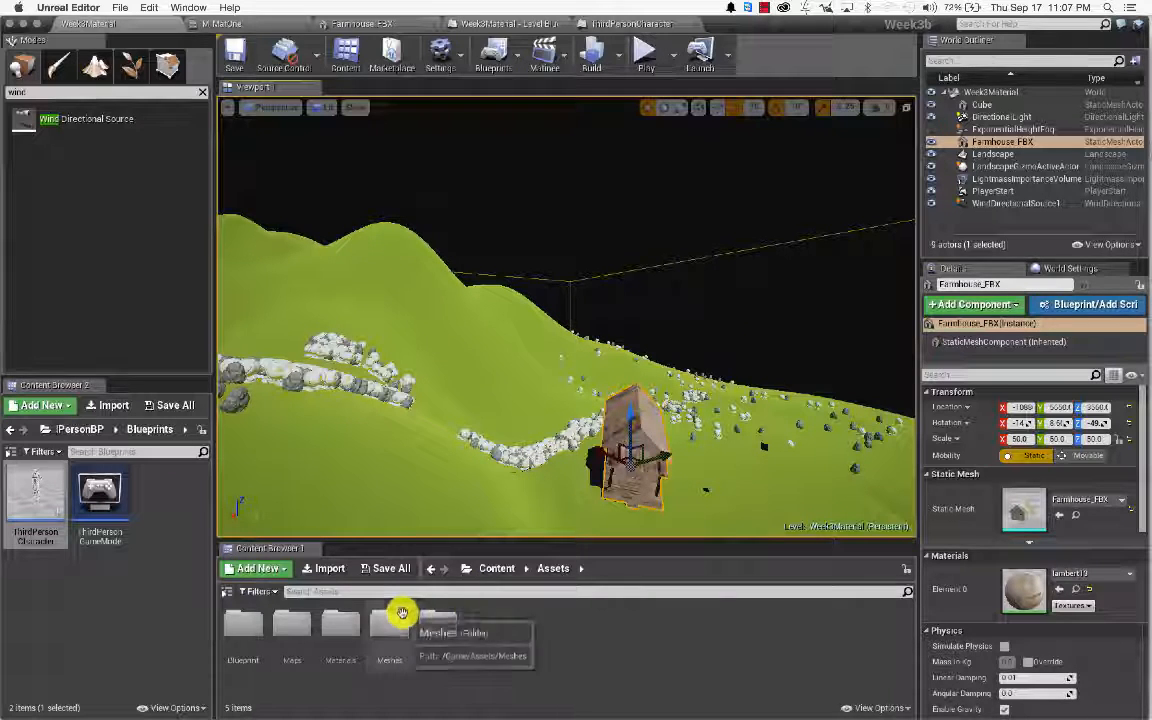
Step: In the Assets/Materials folder, create a new basic Material asset beside M_MatOne
double_click(351, 620)
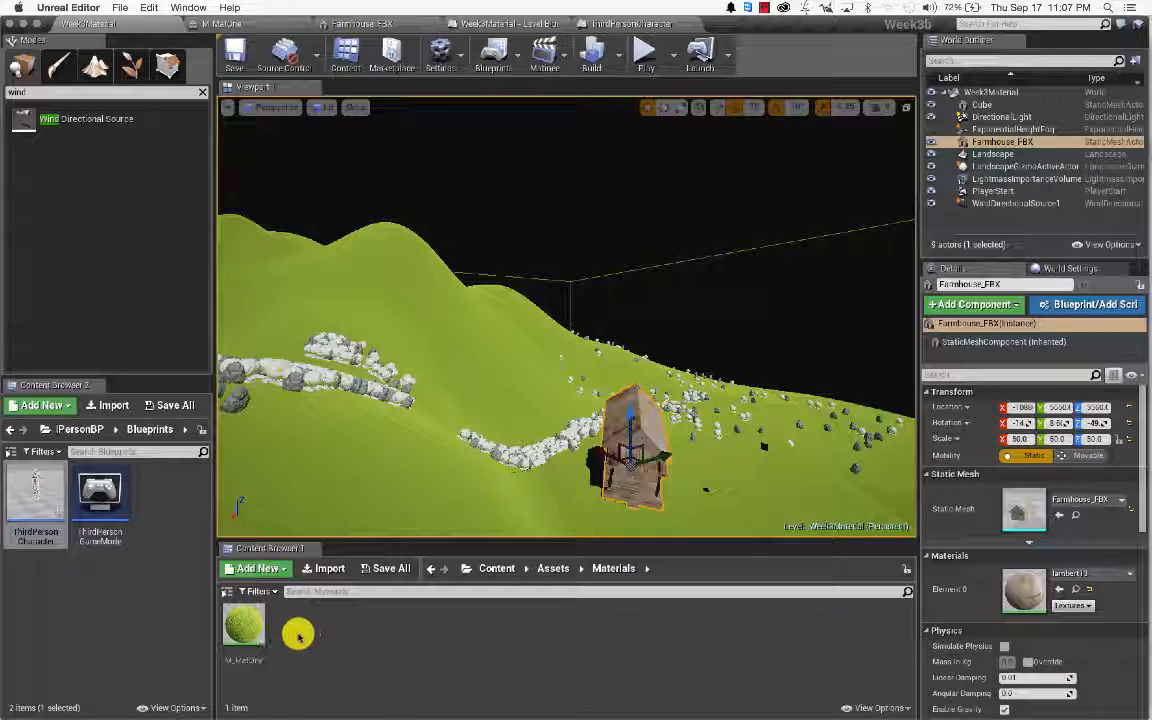
click(343, 628)
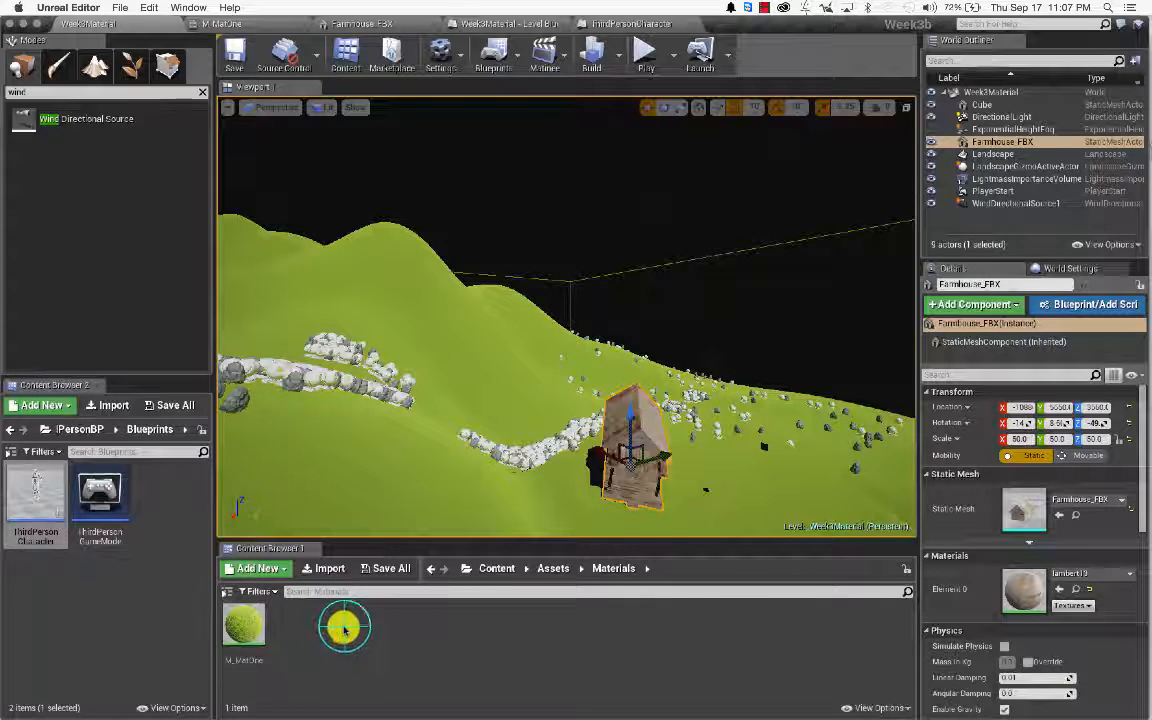
right_click(343, 628)
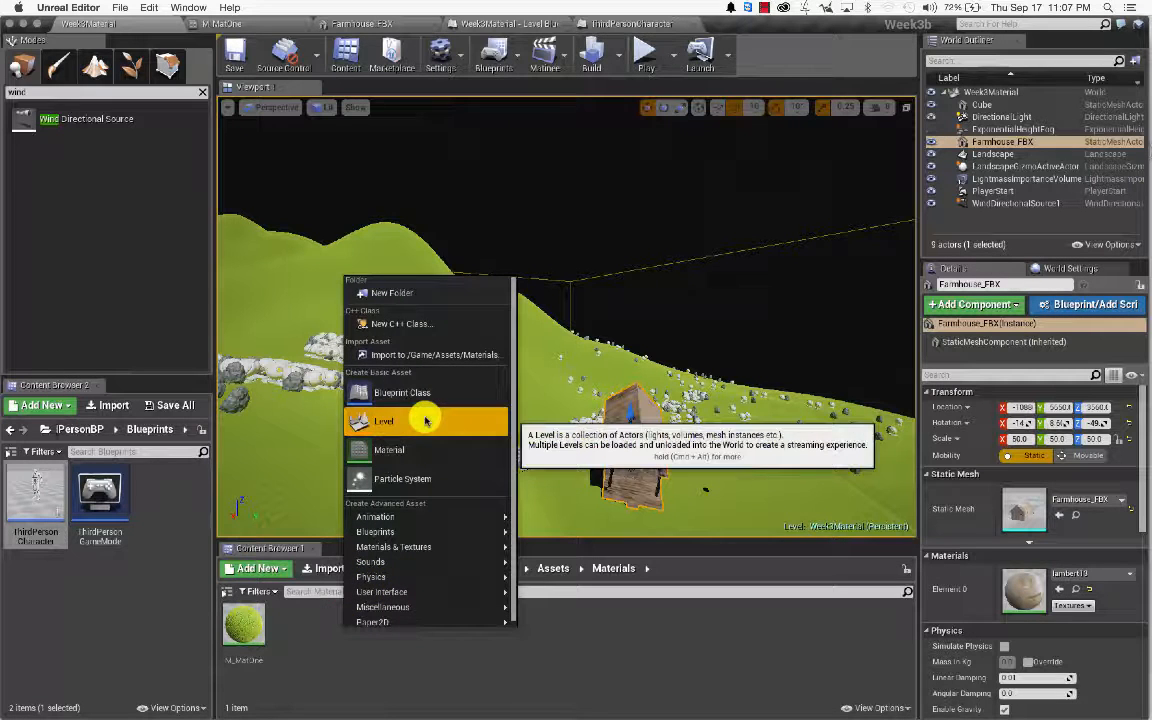
click(419, 449)
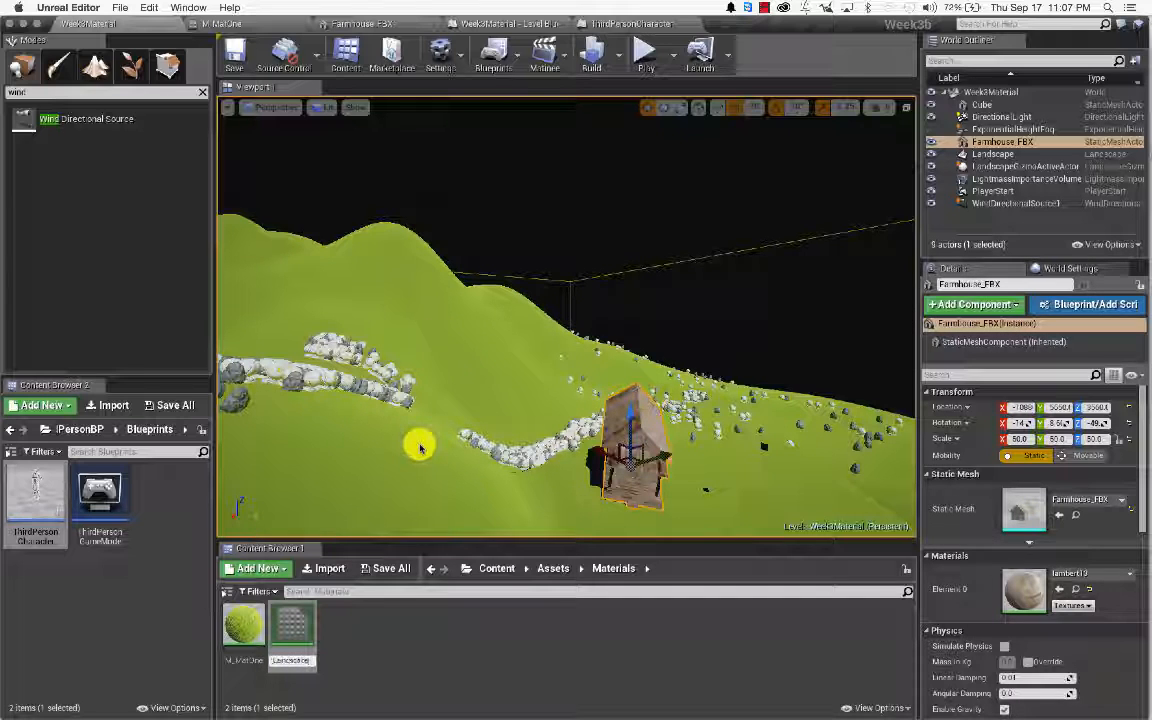
Step: Confirm the name M_Landscape and open the material in the Material Editor
click(300, 625)
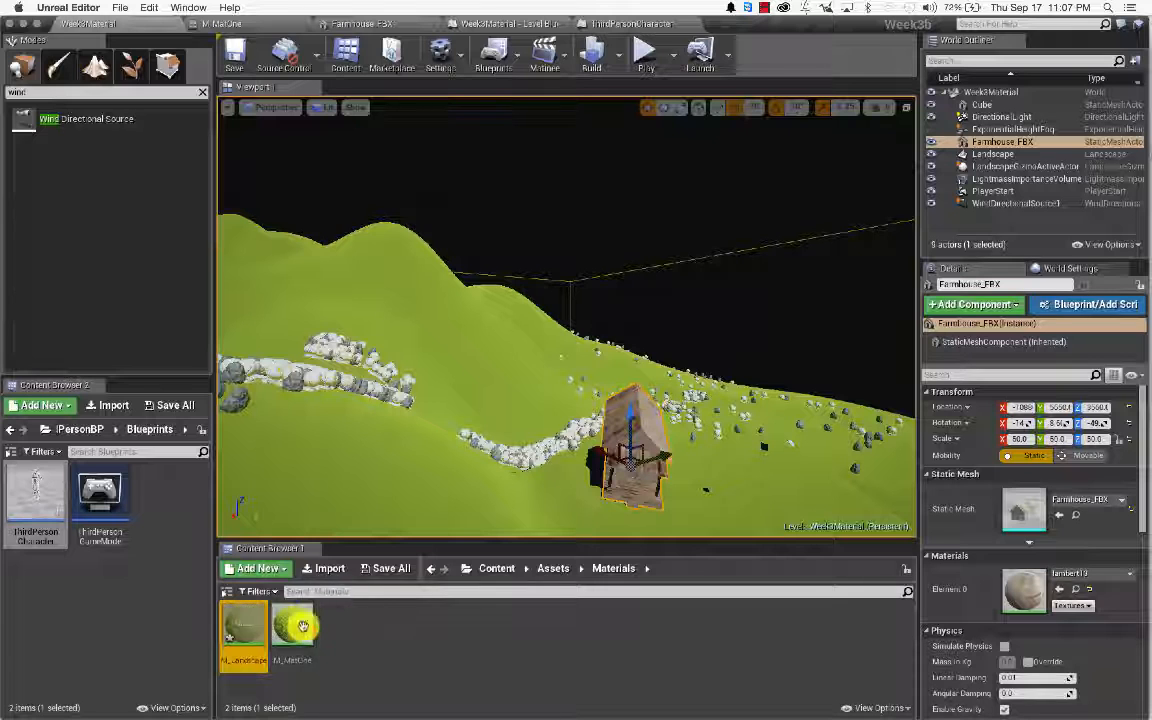
double_click(250, 620)
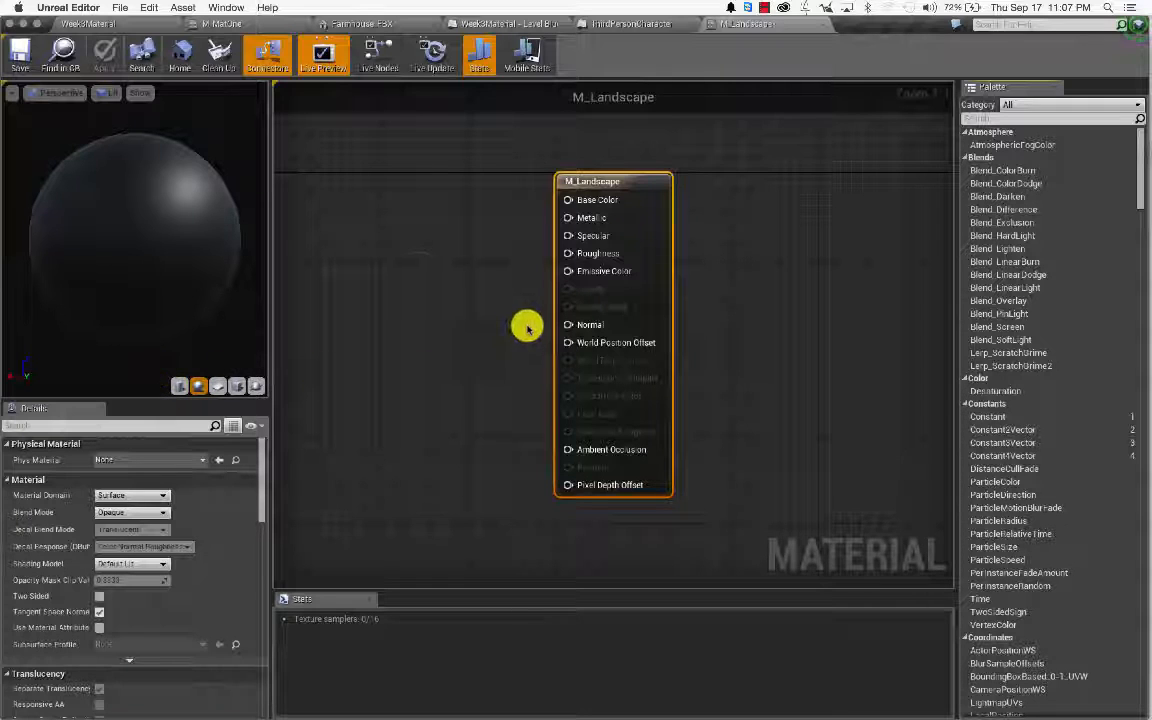
click(418, 263)
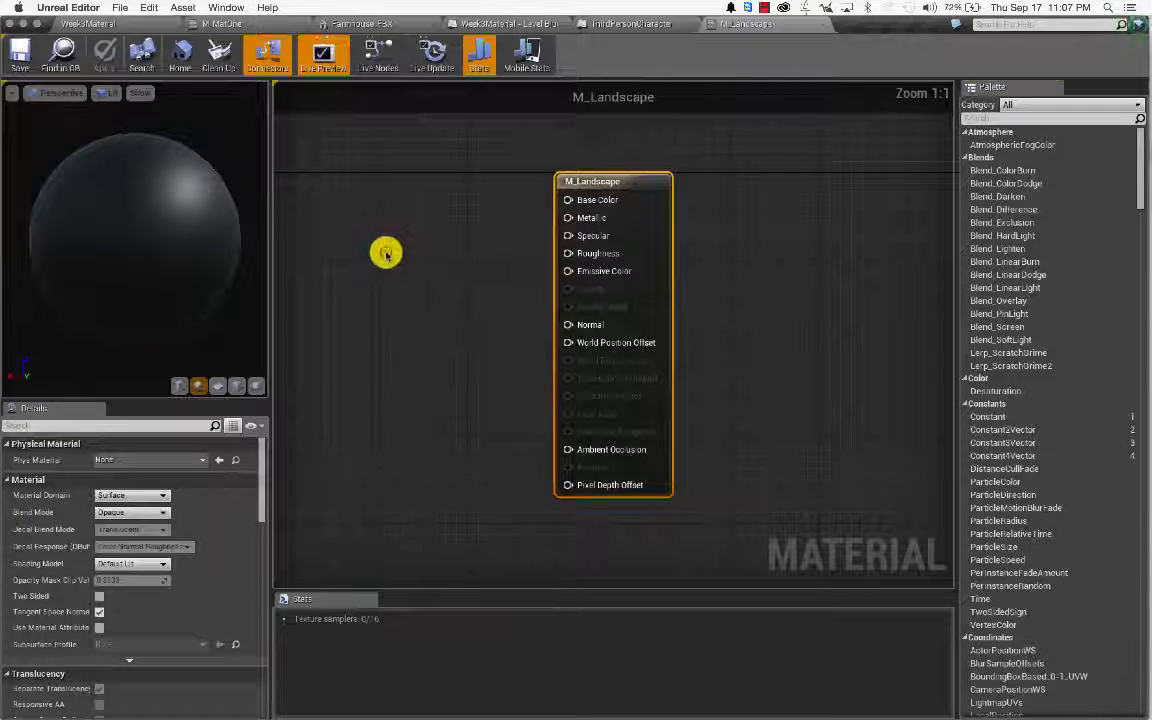
drag(388, 259, 418, 231)
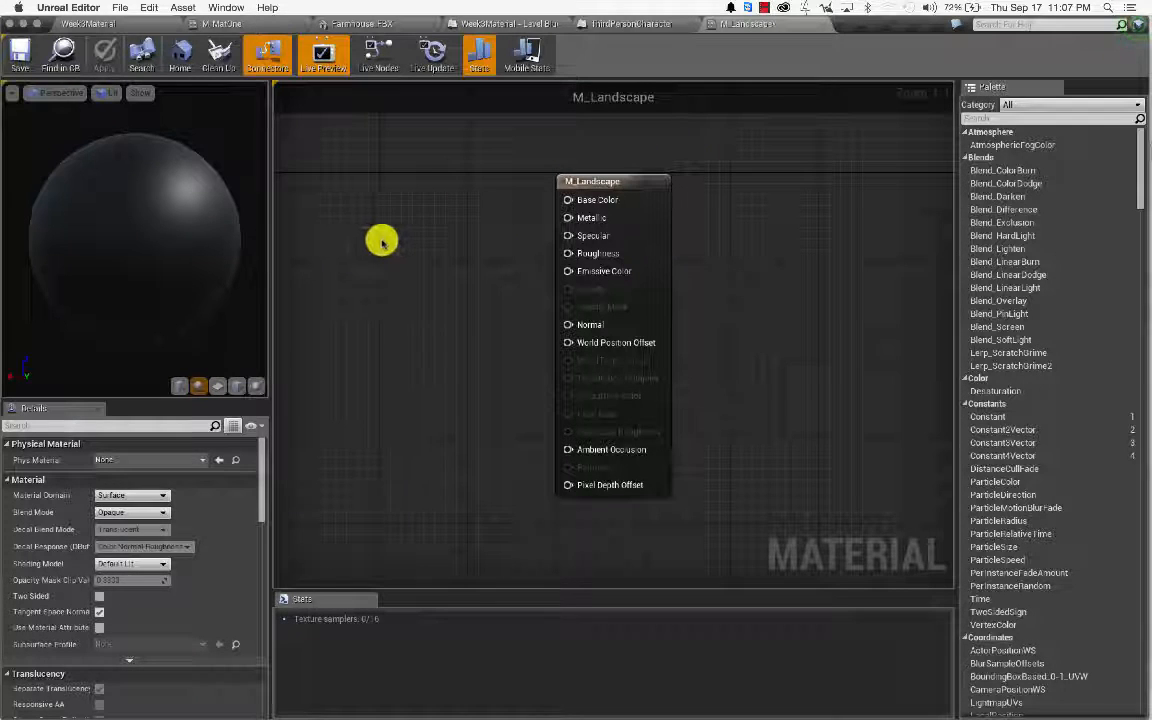
scroll(377, 240, up, 2)
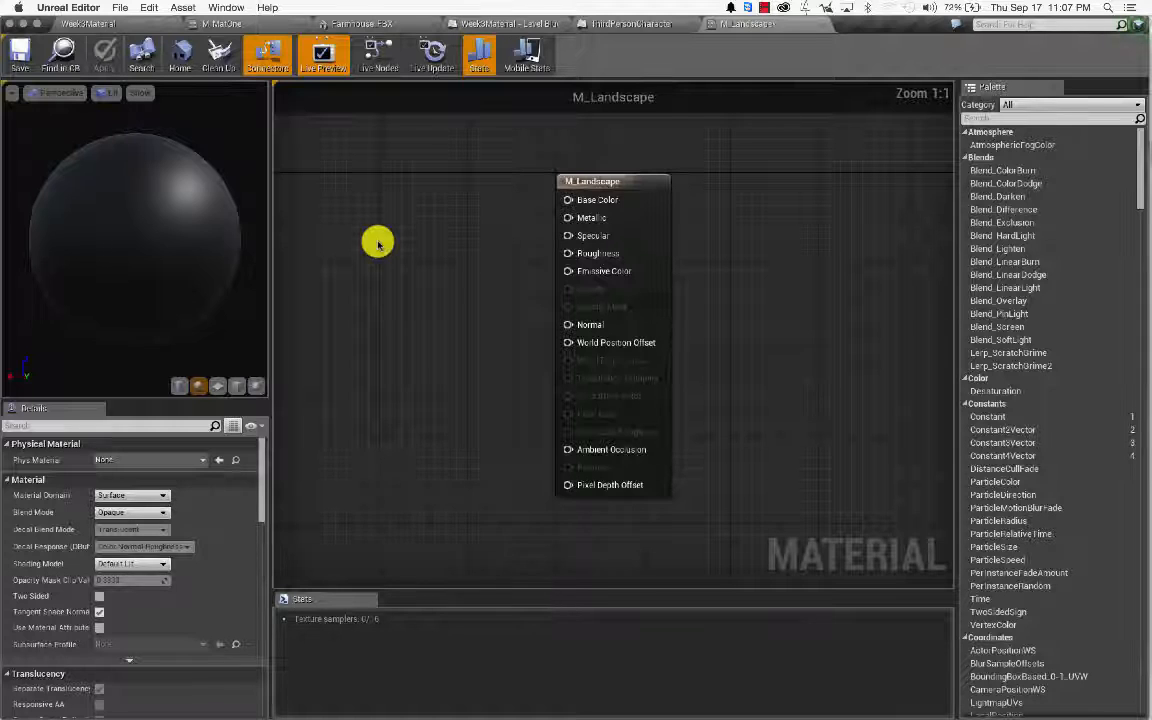
right_click(419, 257)
click(378, 257)
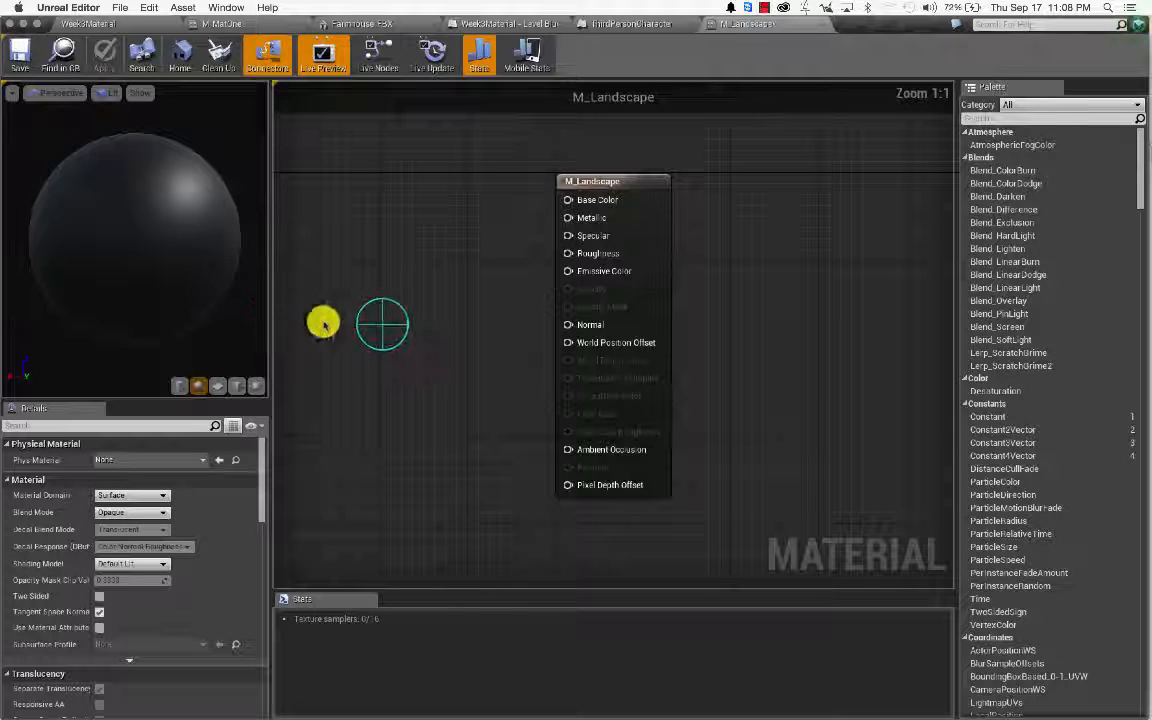
scroll(424, 332, down, 1)
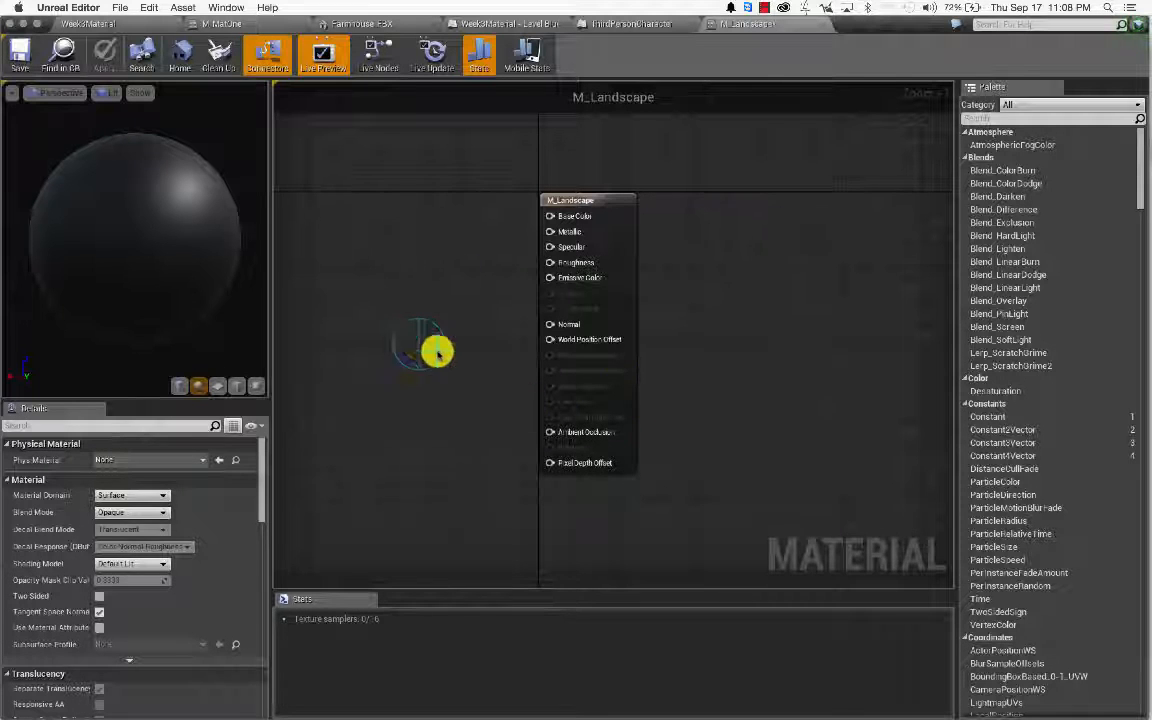
scroll(418, 344, up, 1)
scroll(450, 362, down, 1)
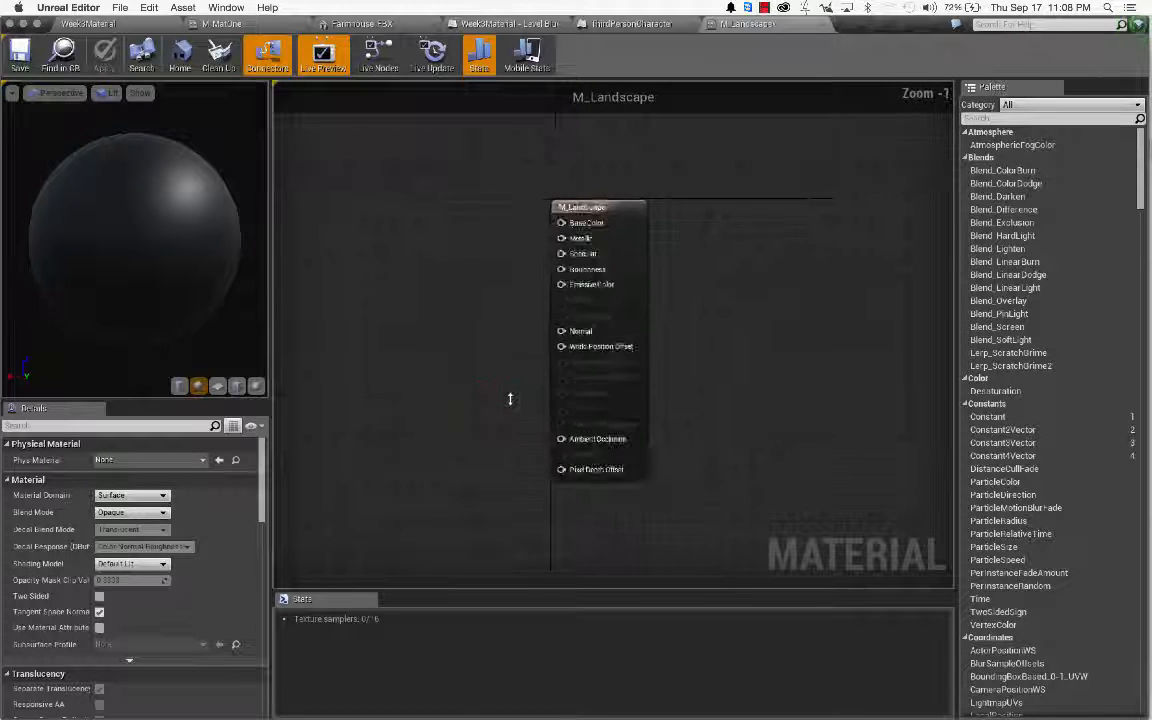
scroll(452, 358, up, 1)
scroll(489, 340, down, 4)
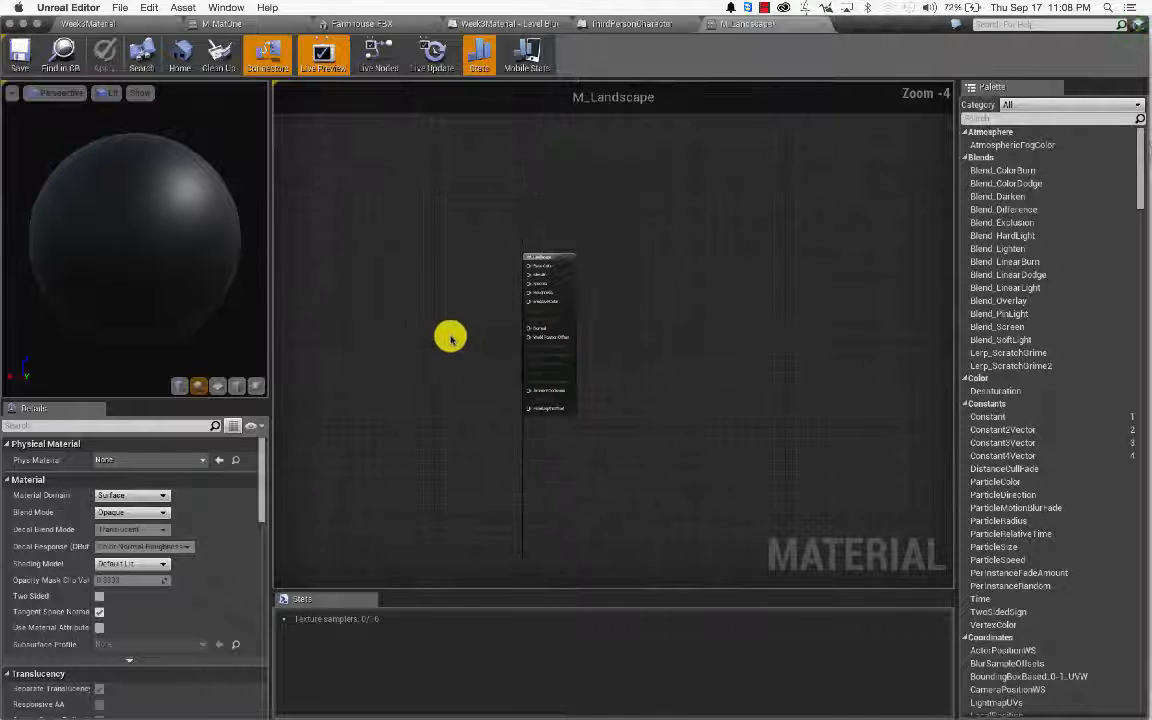
scroll(413, 278, up, 4)
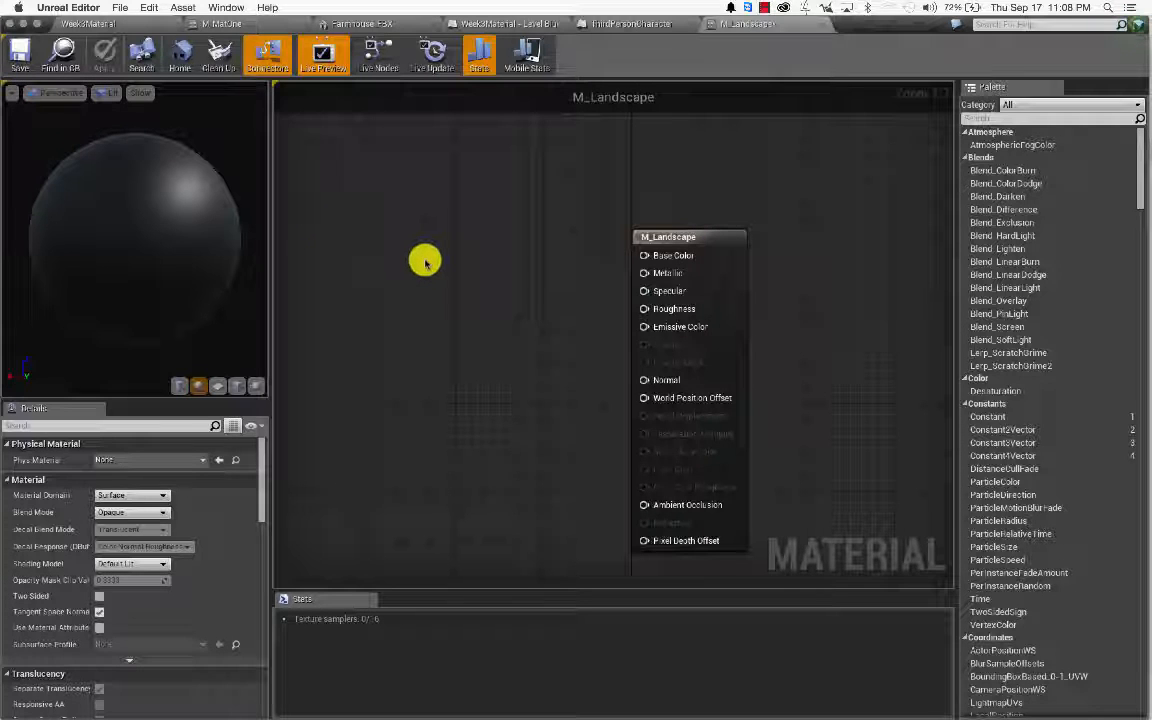
click(336, 214)
Step: Place three stacked Texture Sample nodes and open the first node's Texture dropdown
click(336, 214)
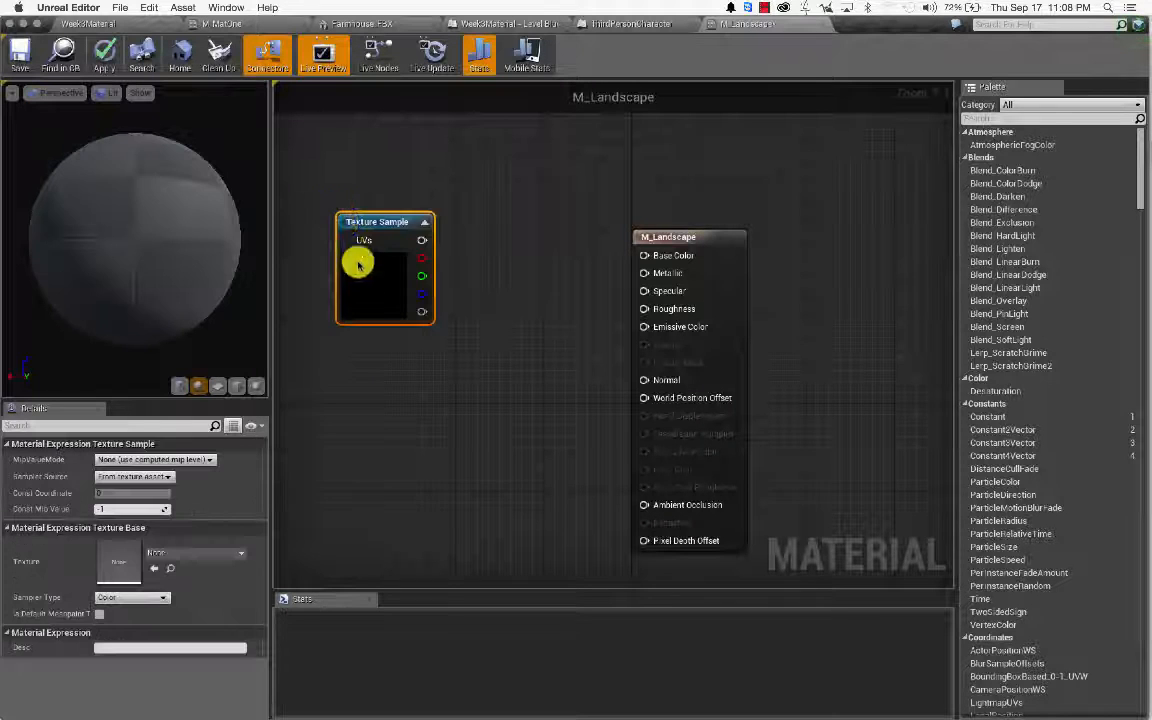
click(340, 358)
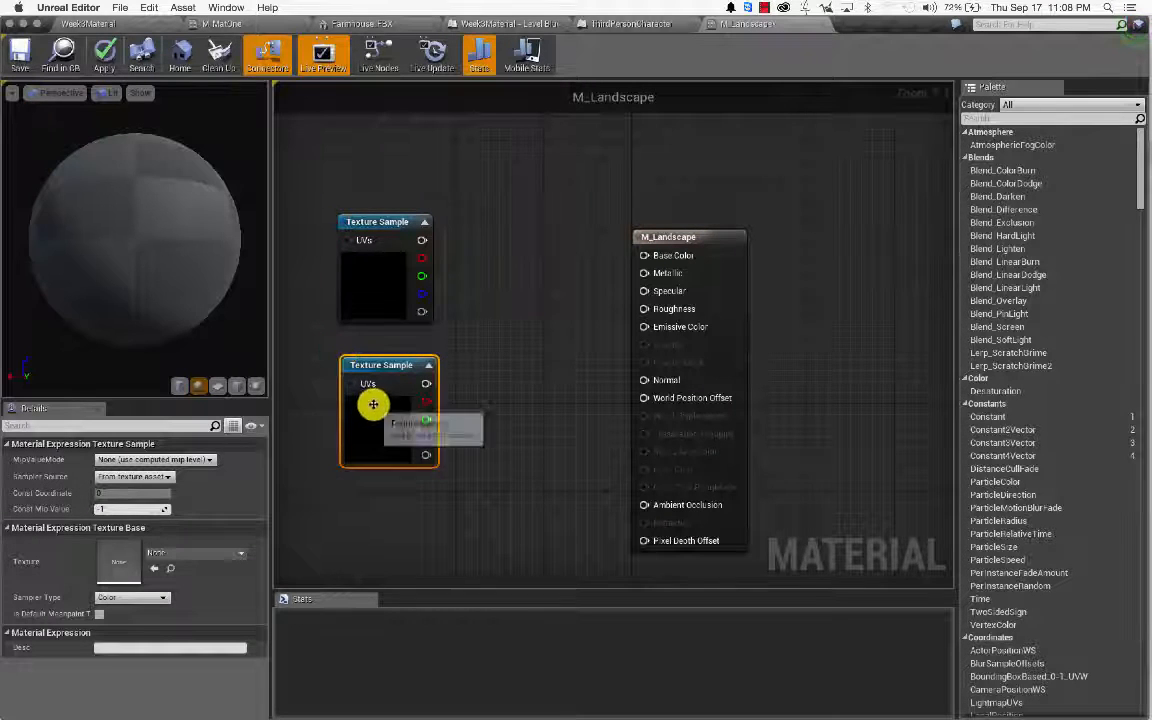
click(337, 505)
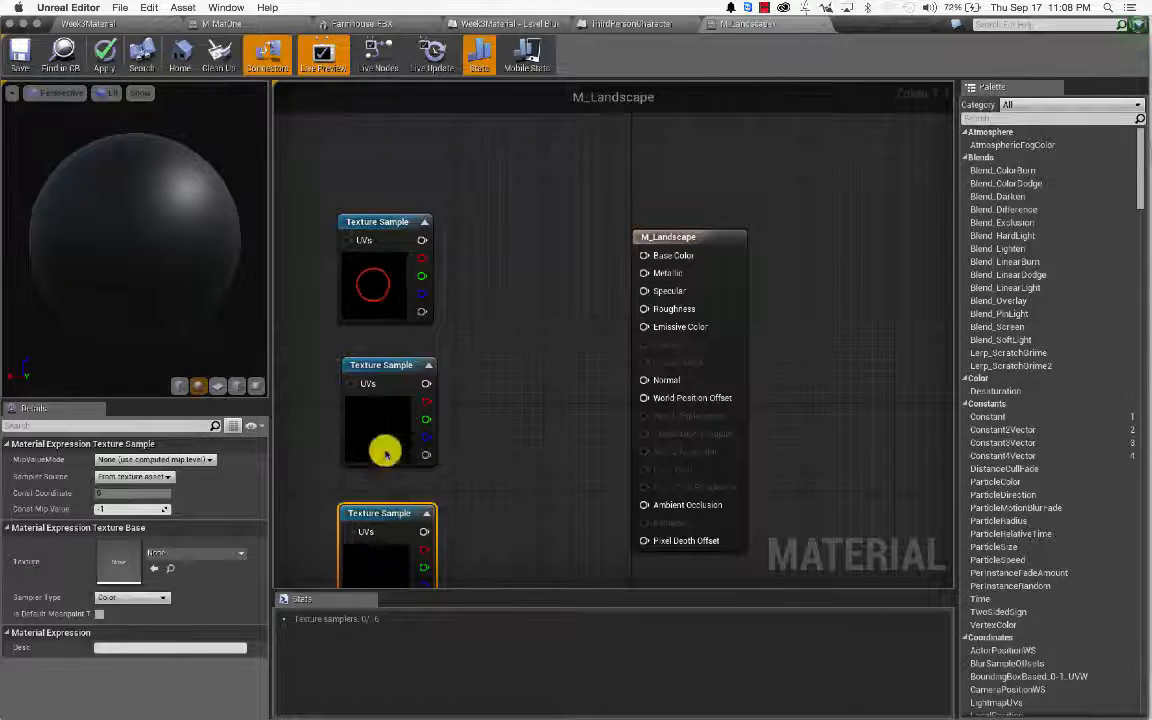
click(375, 285)
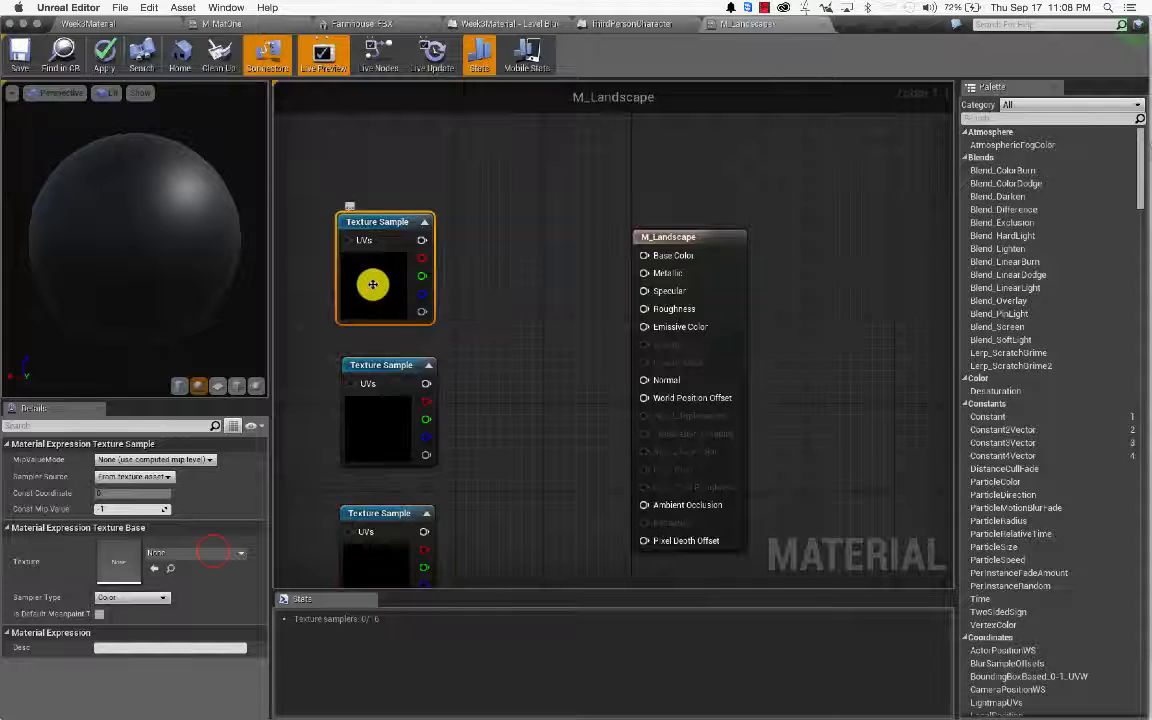
click(216, 549)
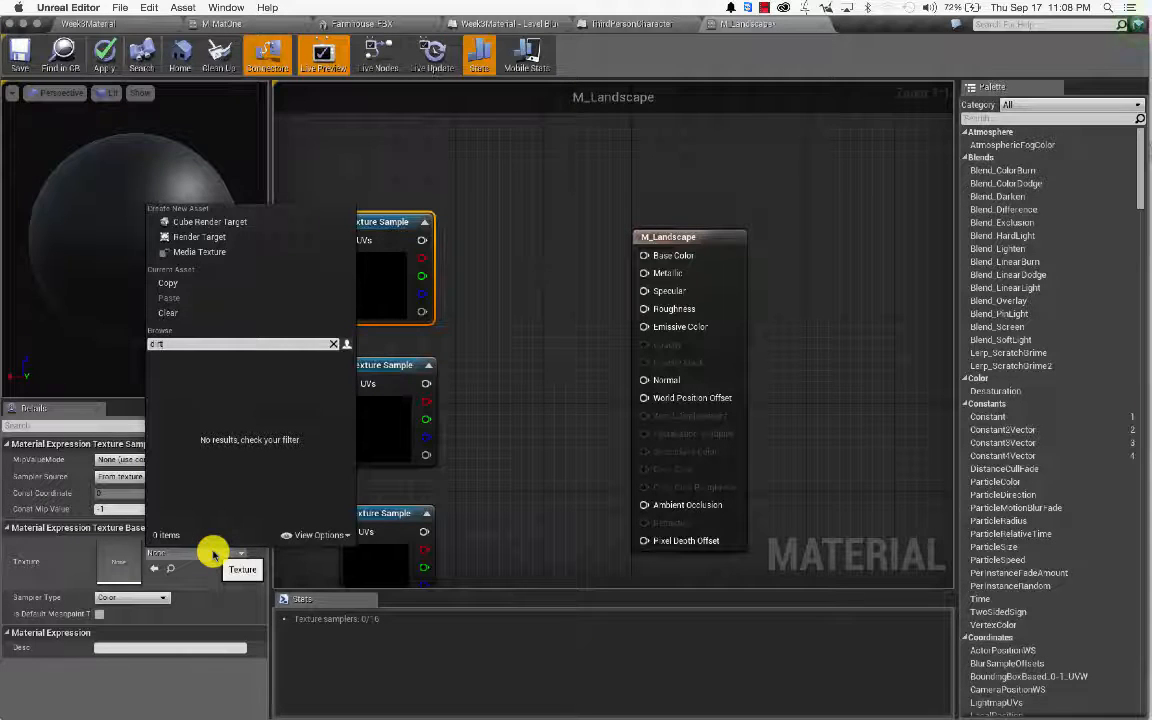
Step: Assign T_Rock_Sandstone_D to the first Texture Sample and a grass texture to the second
key(BackSpace)
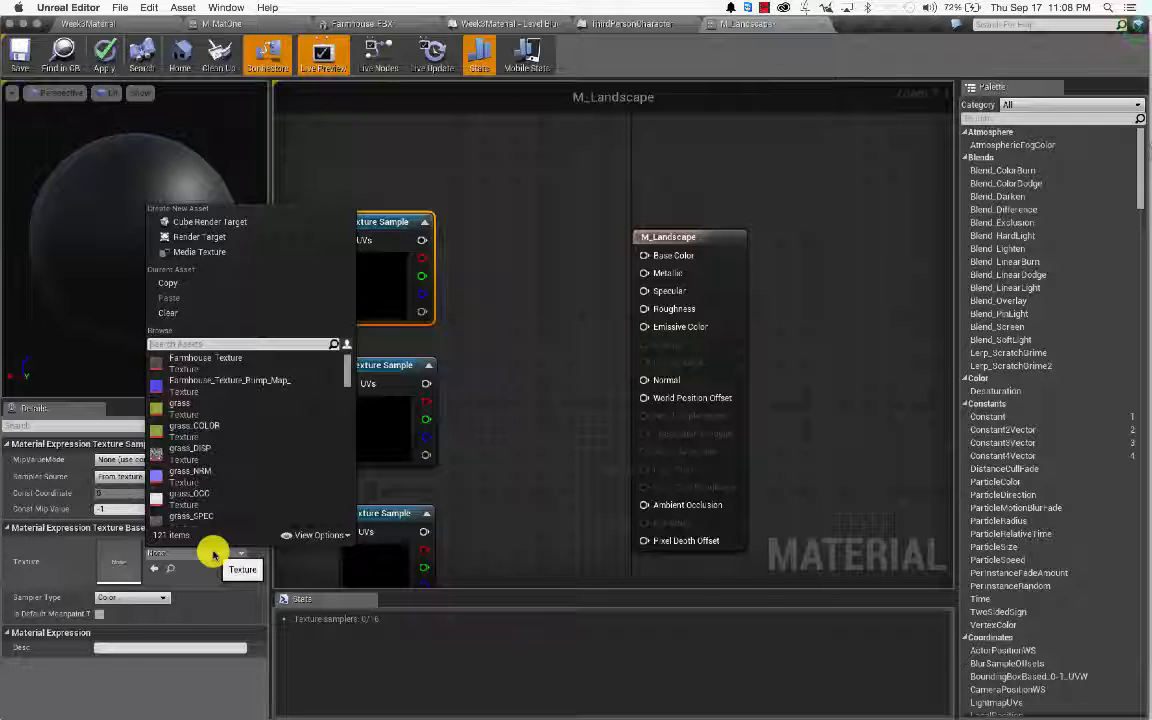
text(sand)
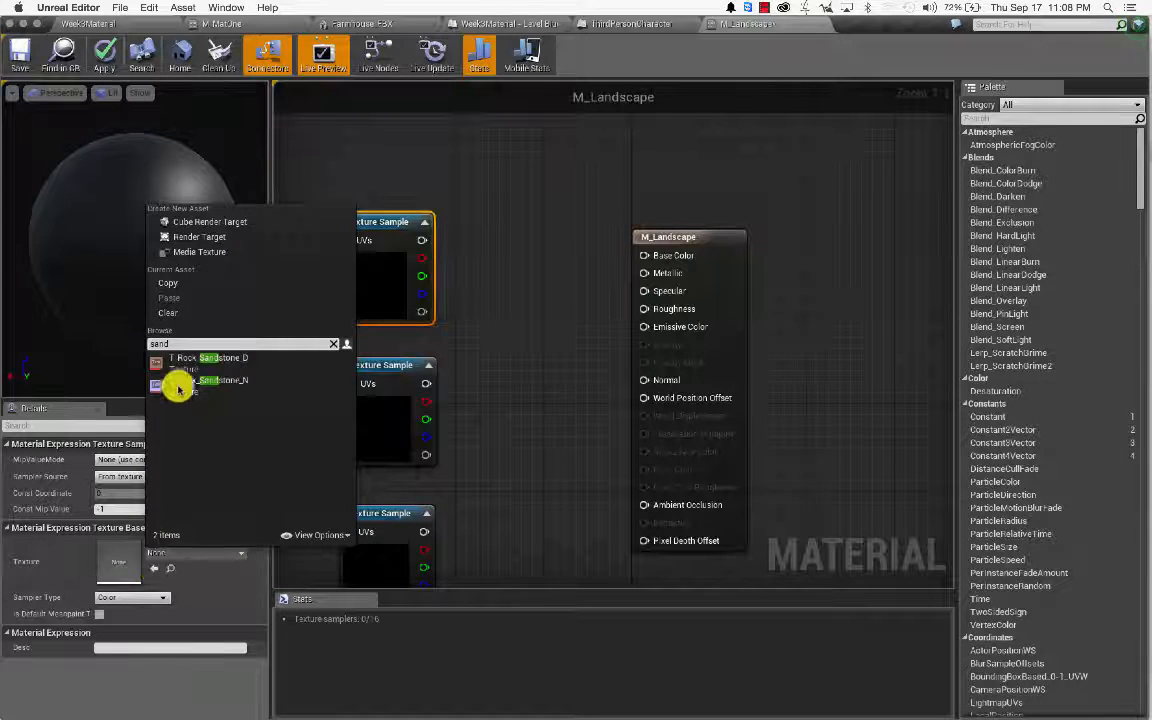
click(221, 362)
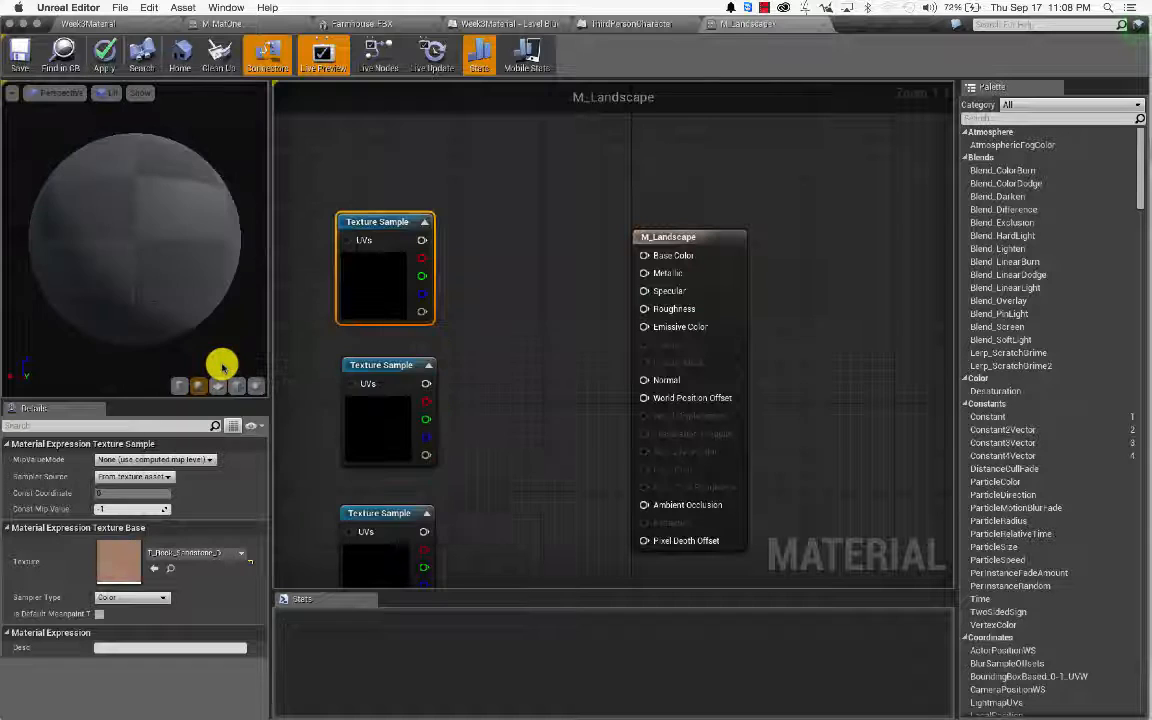
click(366, 402)
click(214, 553)
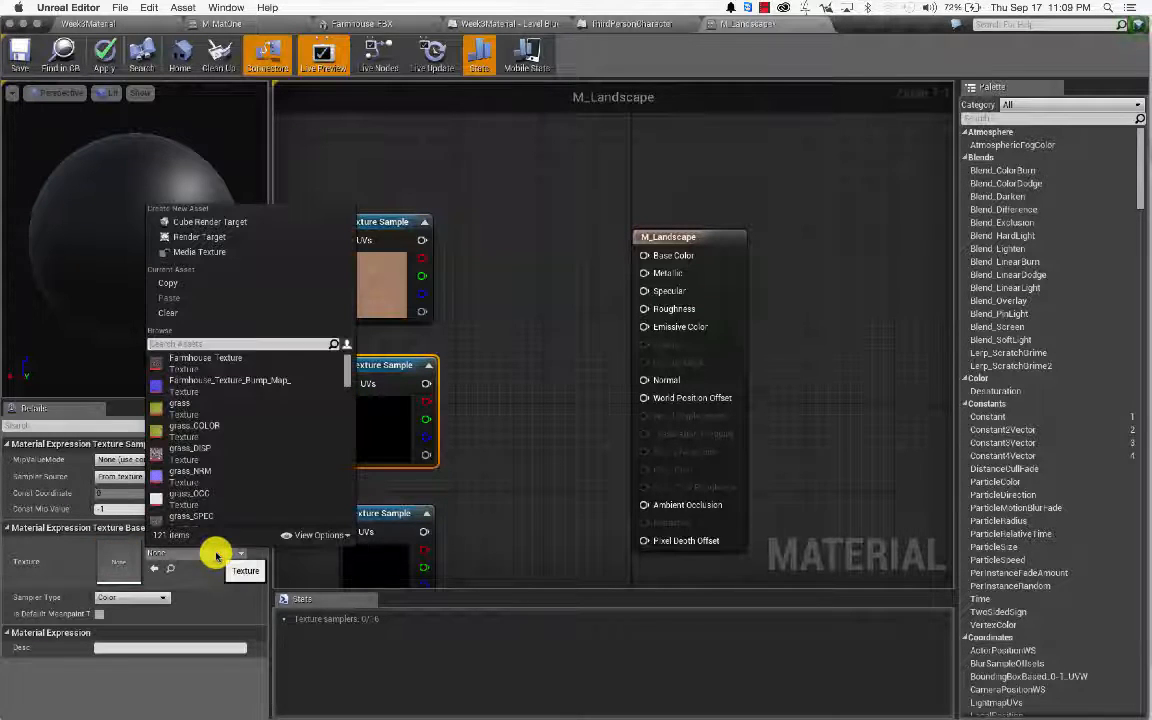
text(grass)
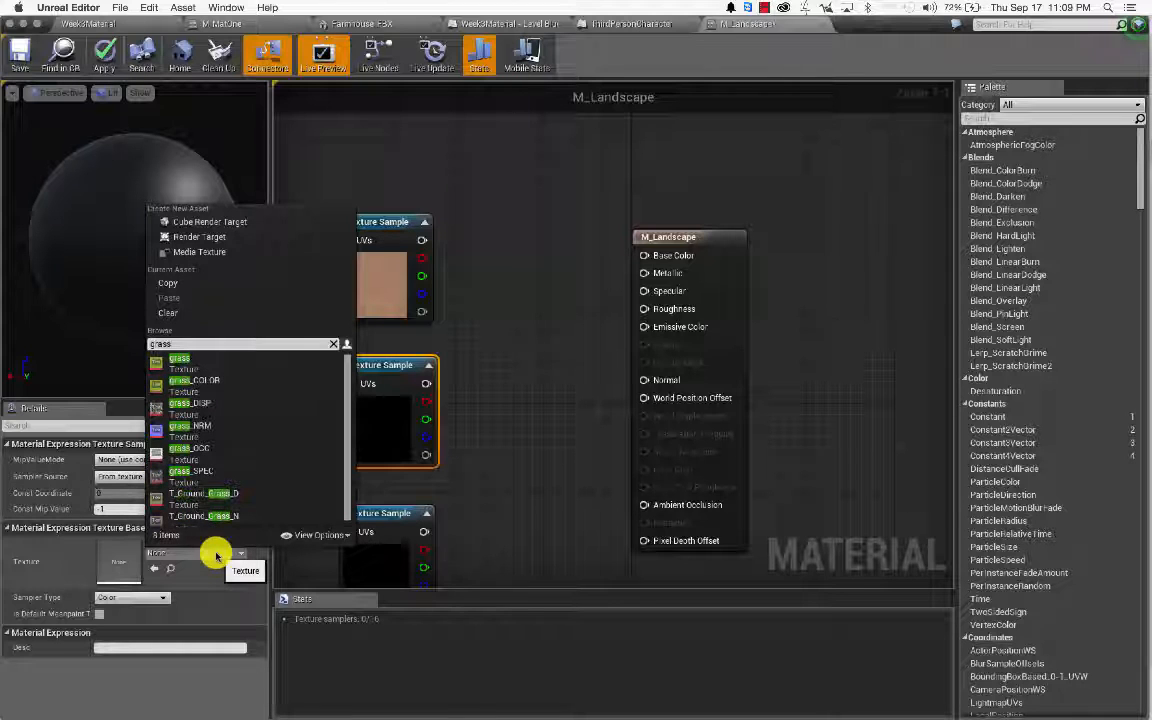
click(182, 360)
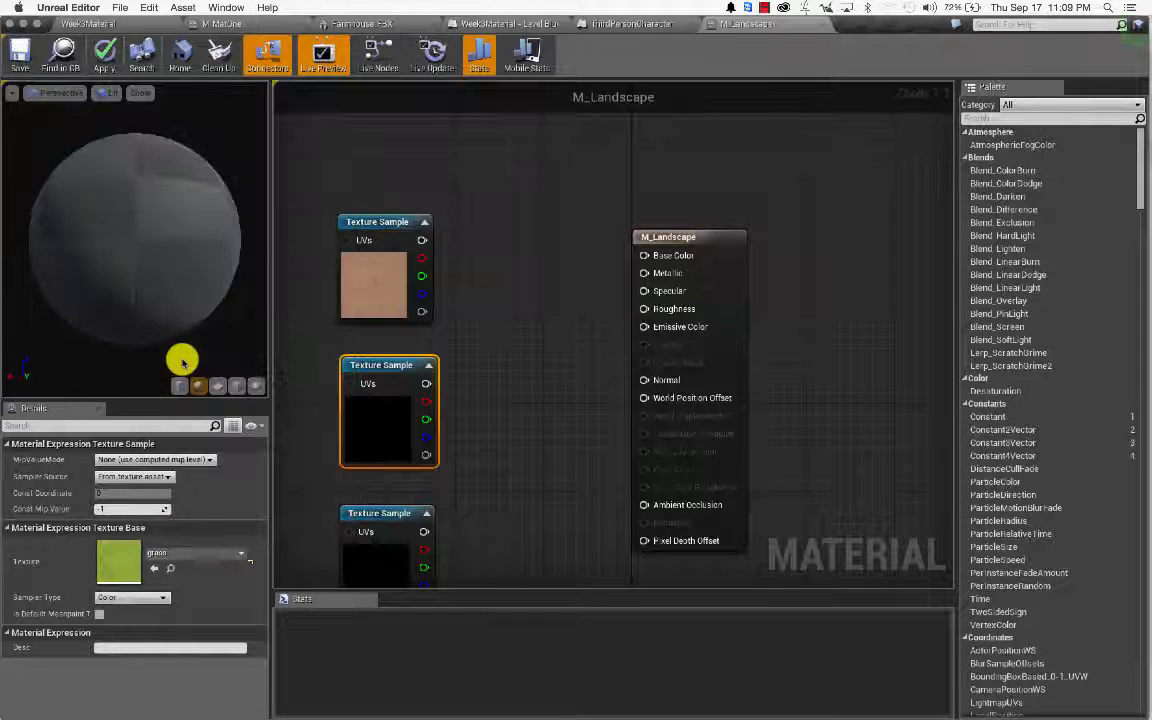
Step: Assign T_Rock_Basalt_D to the third Texture Sample
click(378, 555)
click(180, 560)
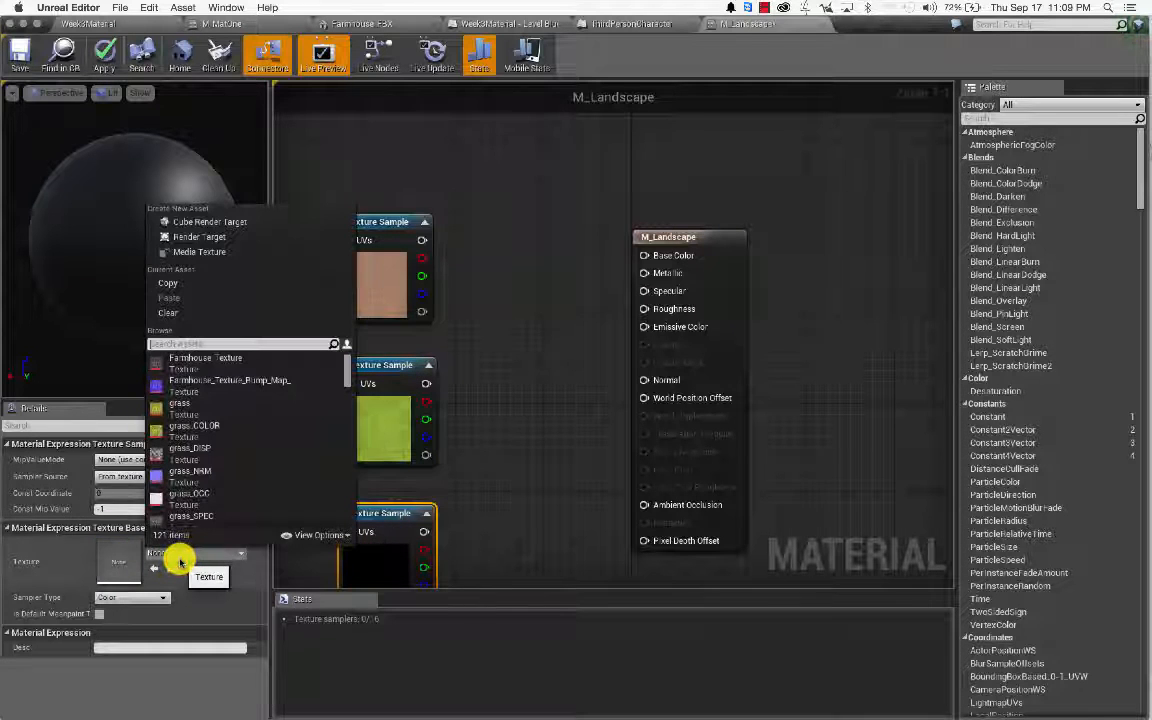
text(rocks)
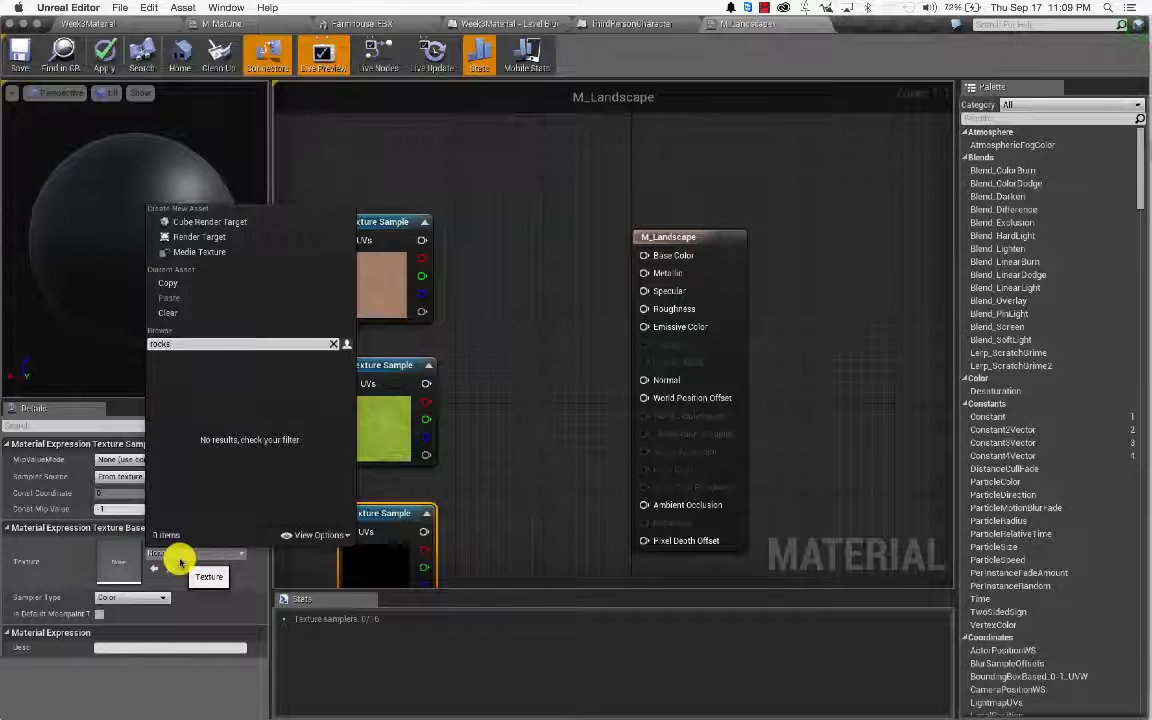
key(BackSpace)
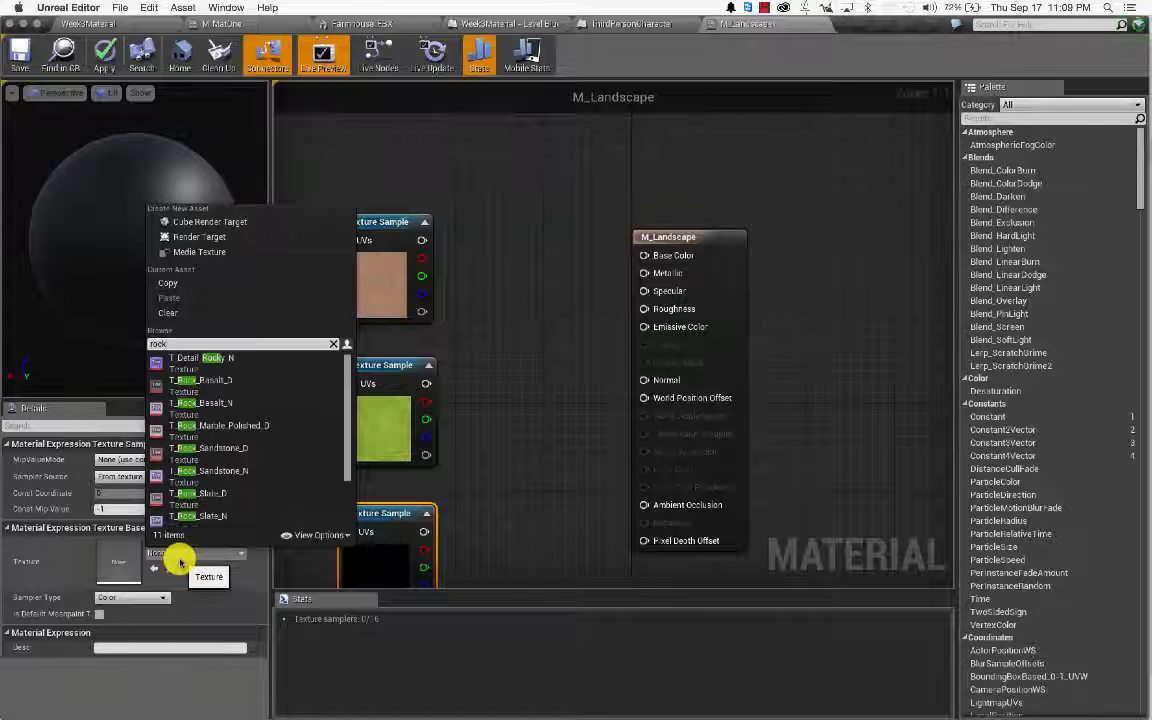
click(212, 382)
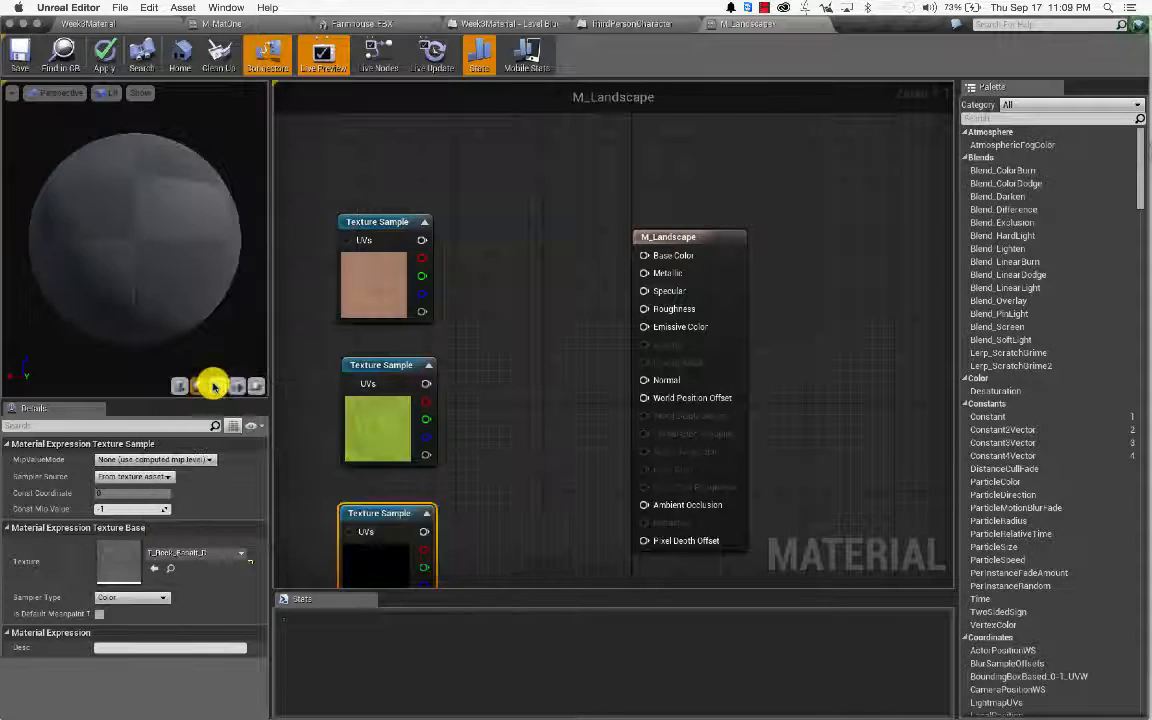
Step: Replace the third sampler's texture with T_RockMesh_M, found by searching 'rock'
click(233, 554)
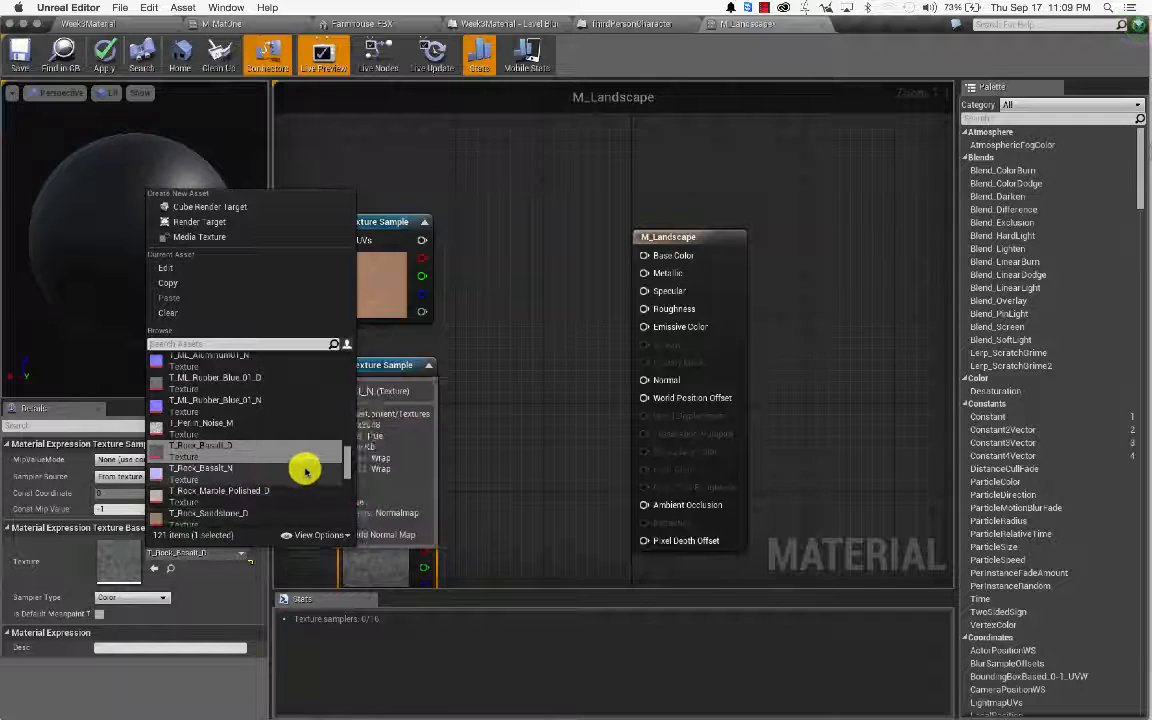
scroll(346, 455, up, 5)
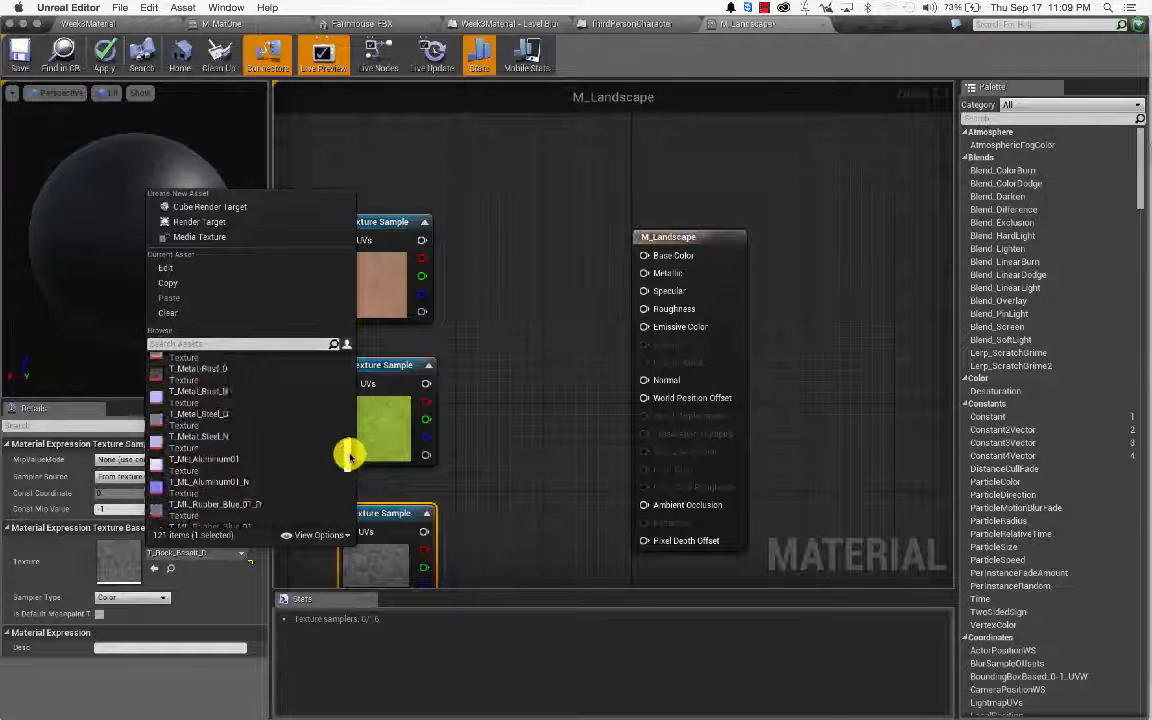
click(243, 344)
text(rock)
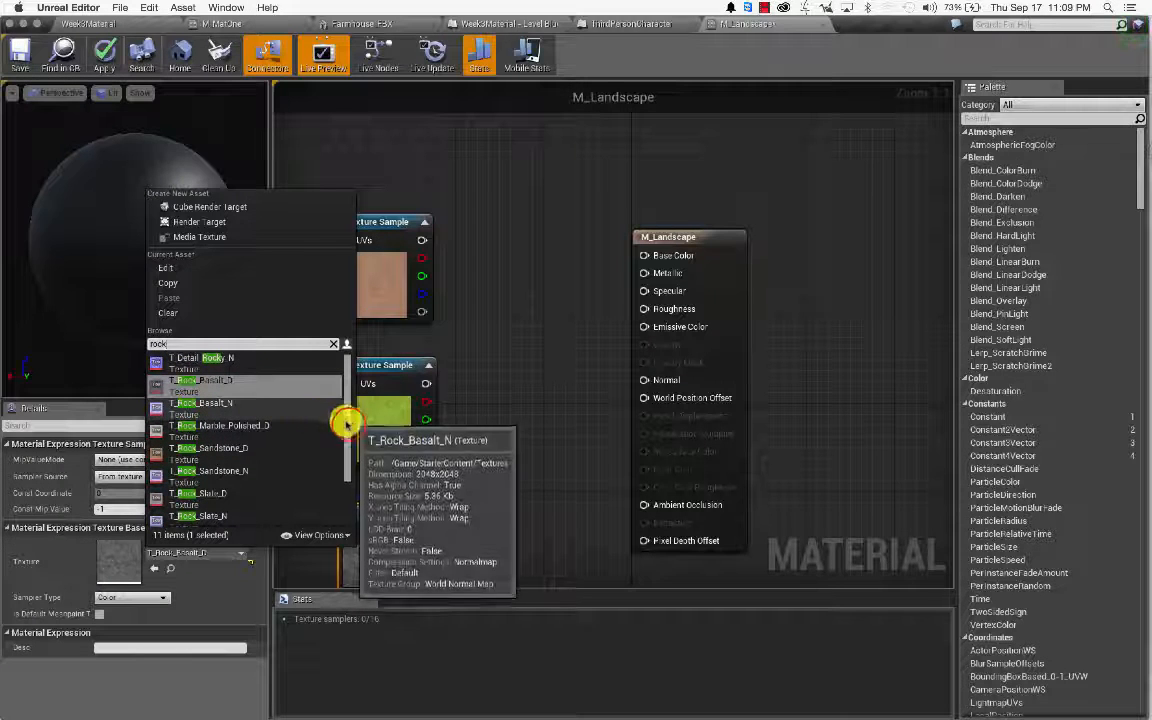
mouse_move(348, 427)
mouse_down()
mouse_move(350, 483)
mouse_move(353, 425)
mouse_up()
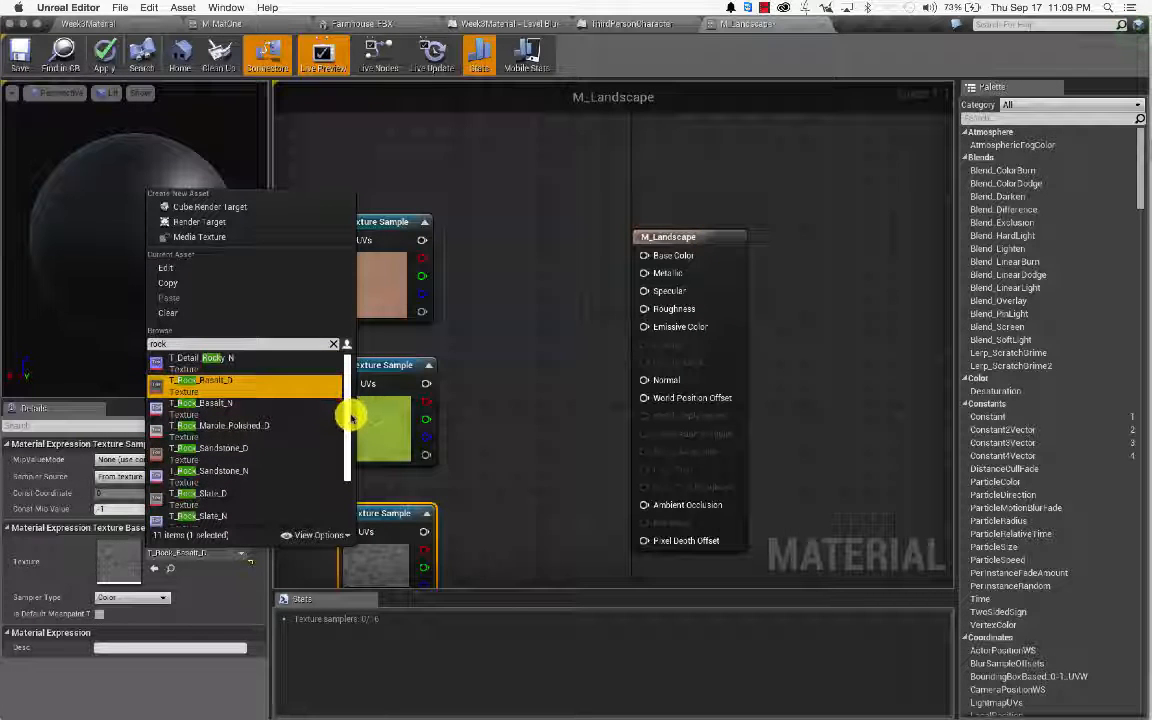
drag(350, 411, 347, 490)
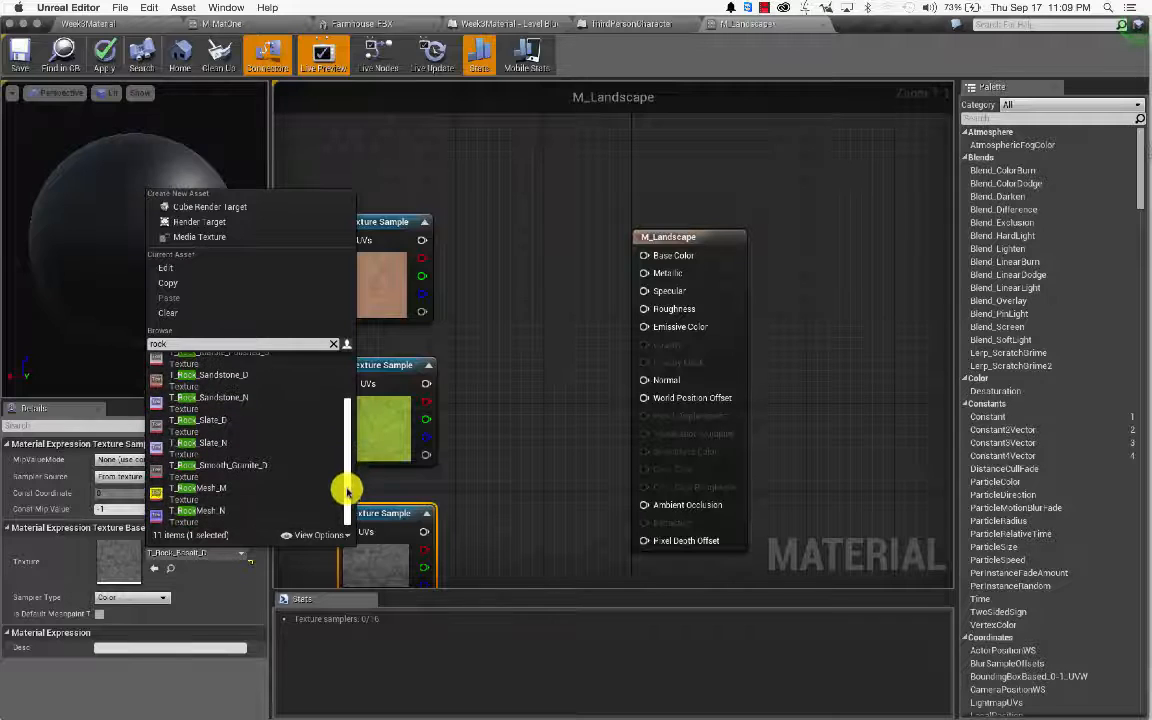
click(228, 493)
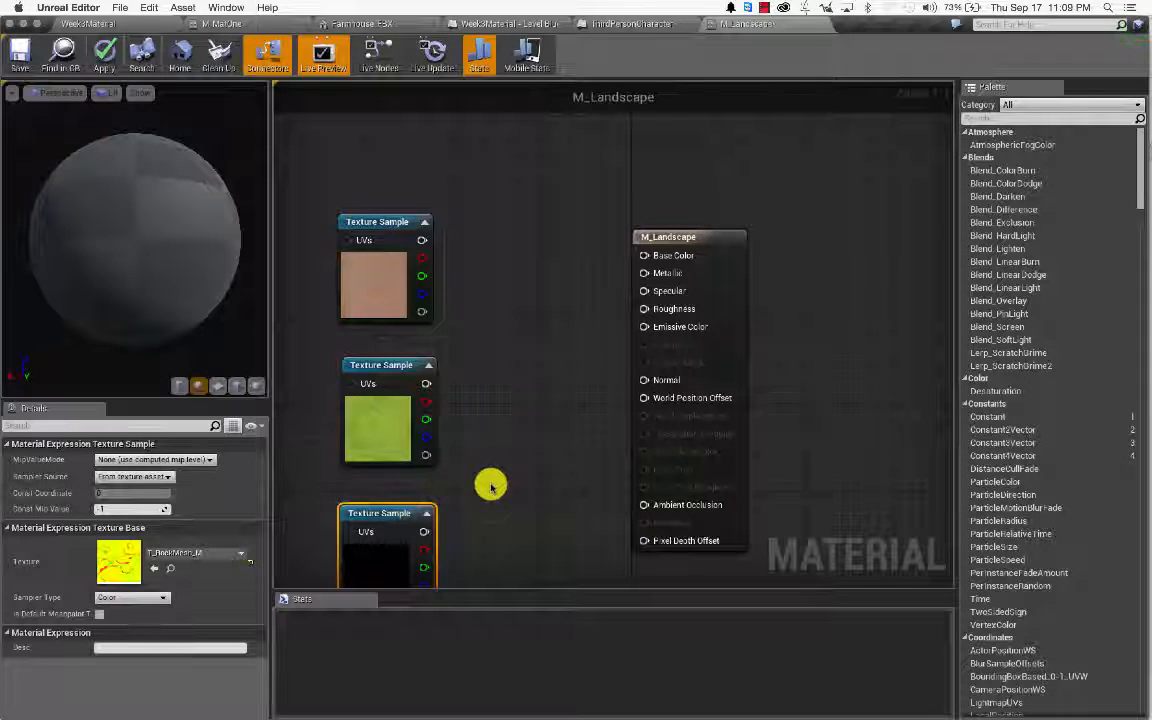
Step: Recheck the third sampler's texture list without changes, then return to the level editor
scroll(490, 485, down, 3)
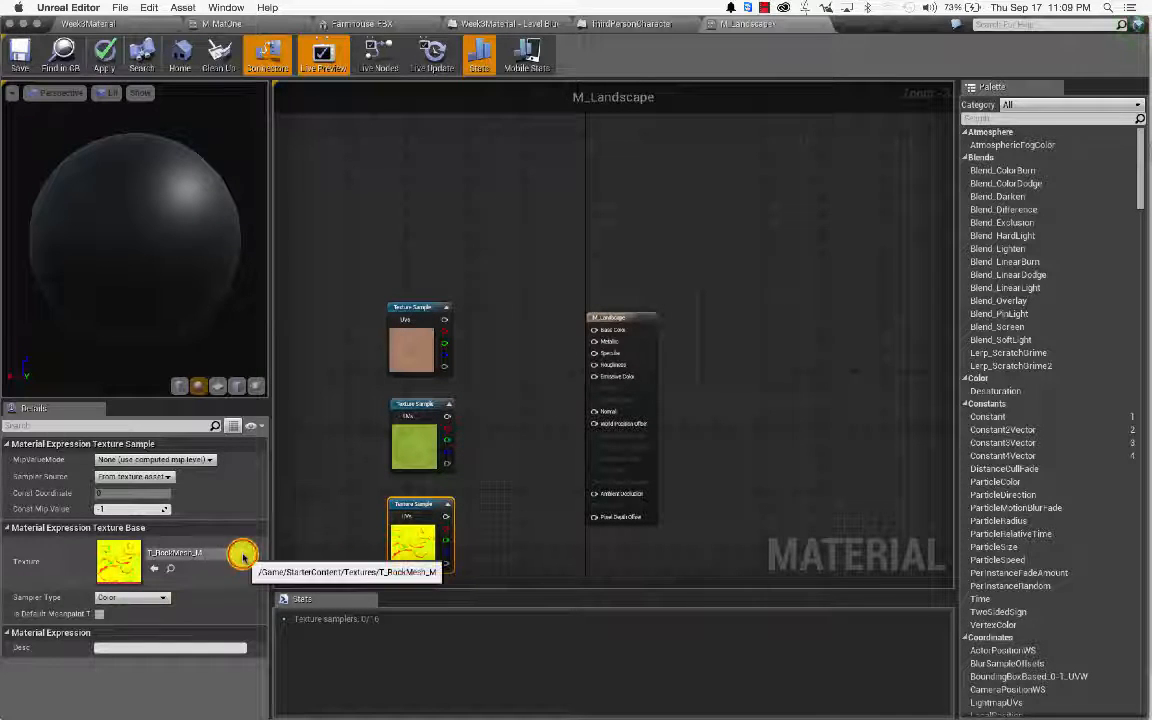
click(243, 556)
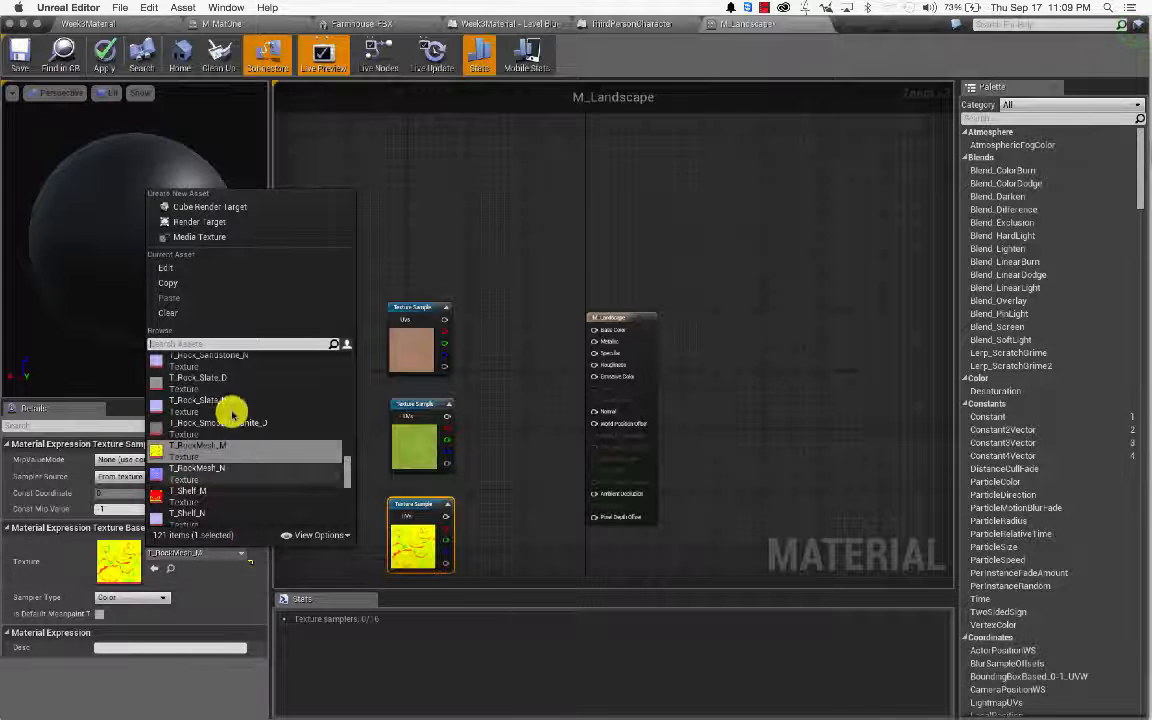
click(371, 236)
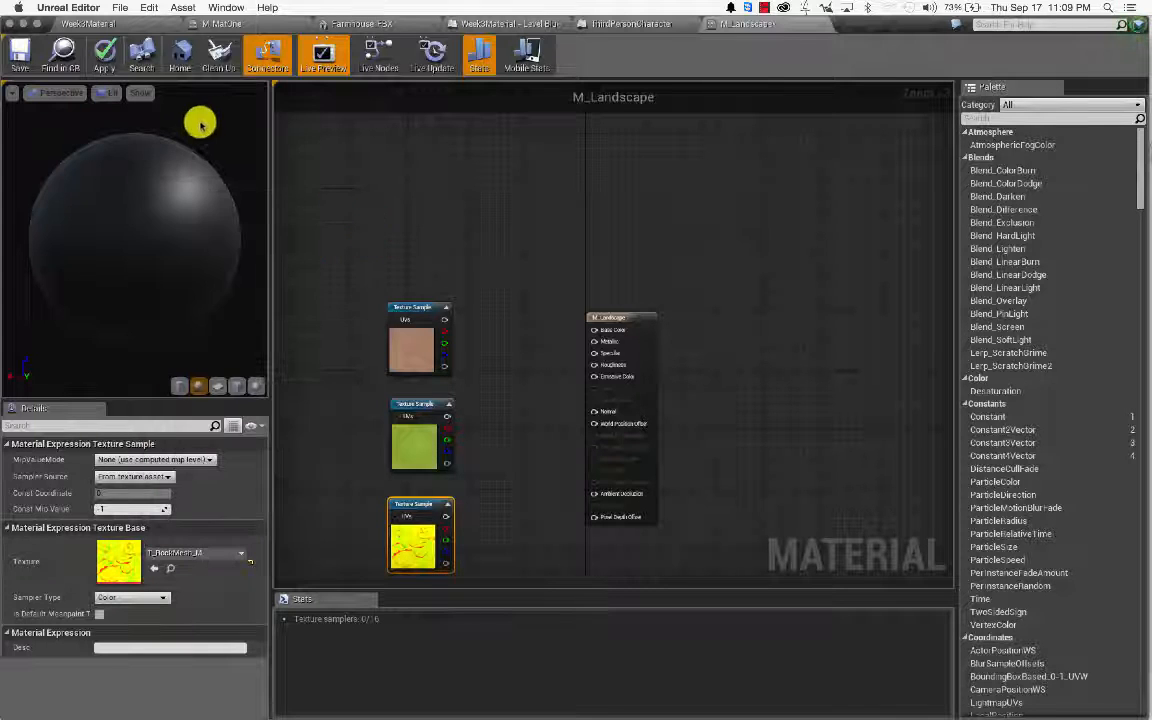
click(98, 22)
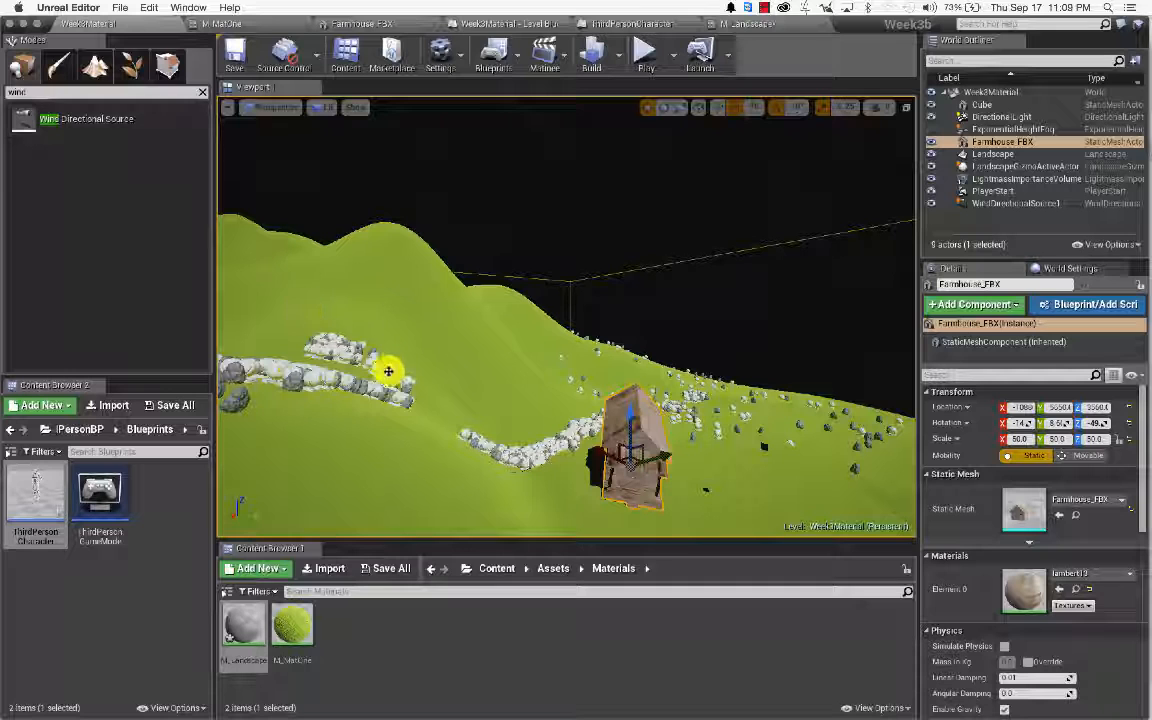
Step: Browse to Content > StarterContent > Textures, enlarge the browser, and select T_CobbleStone_Pebble_D
click(497, 568)
click(303, 624)
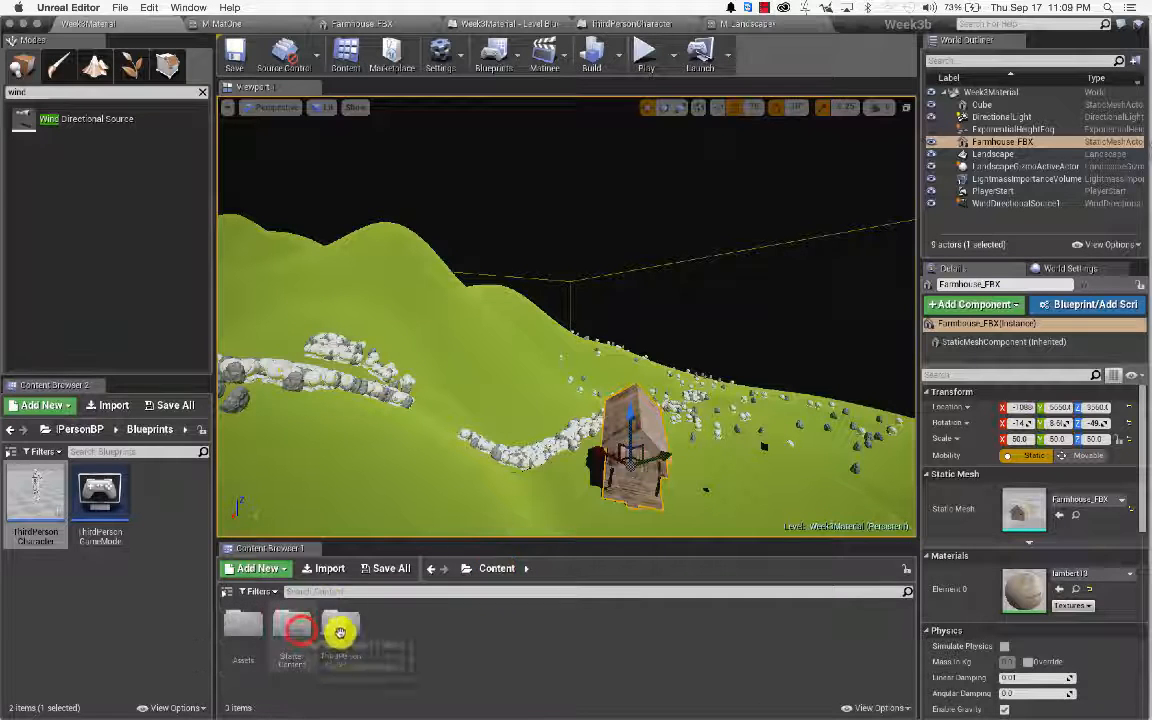
double_click(301, 624)
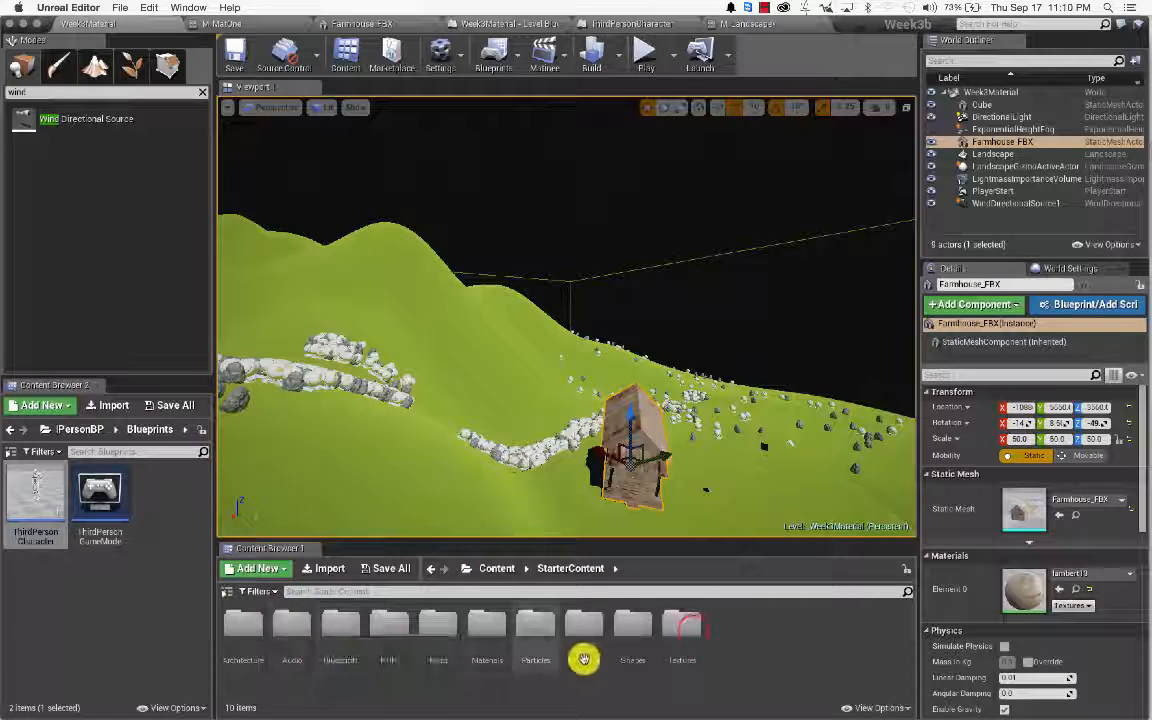
double_click(686, 625)
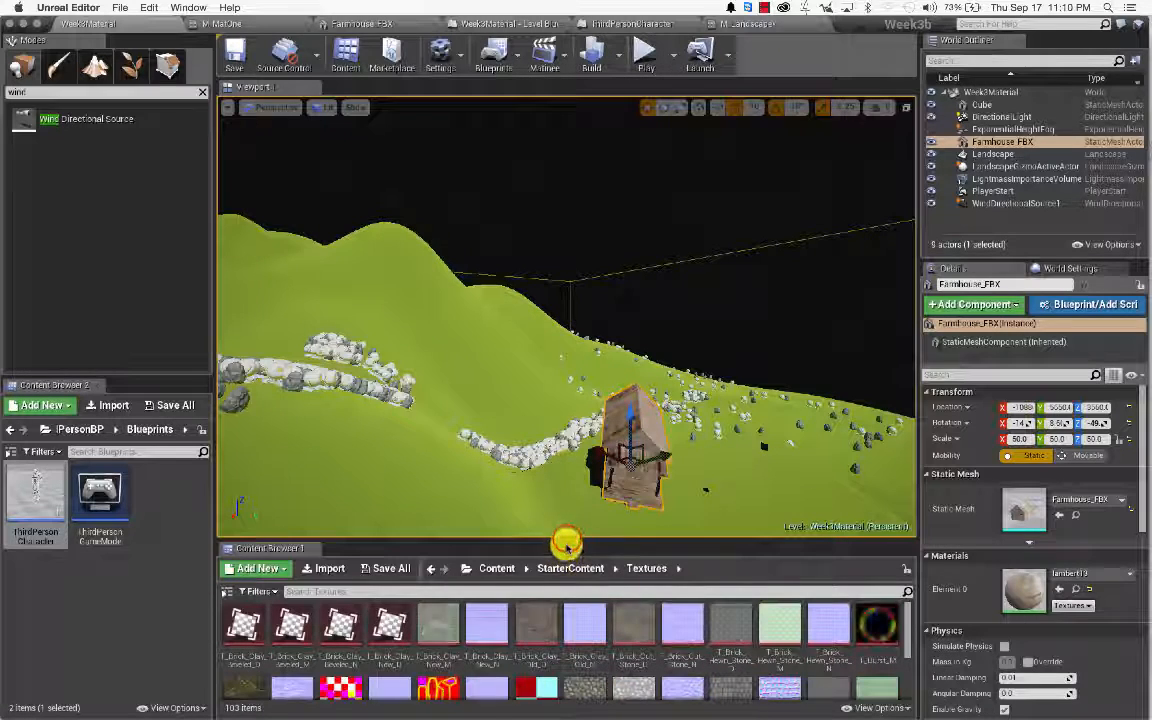
drag(563, 541, 586, 301)
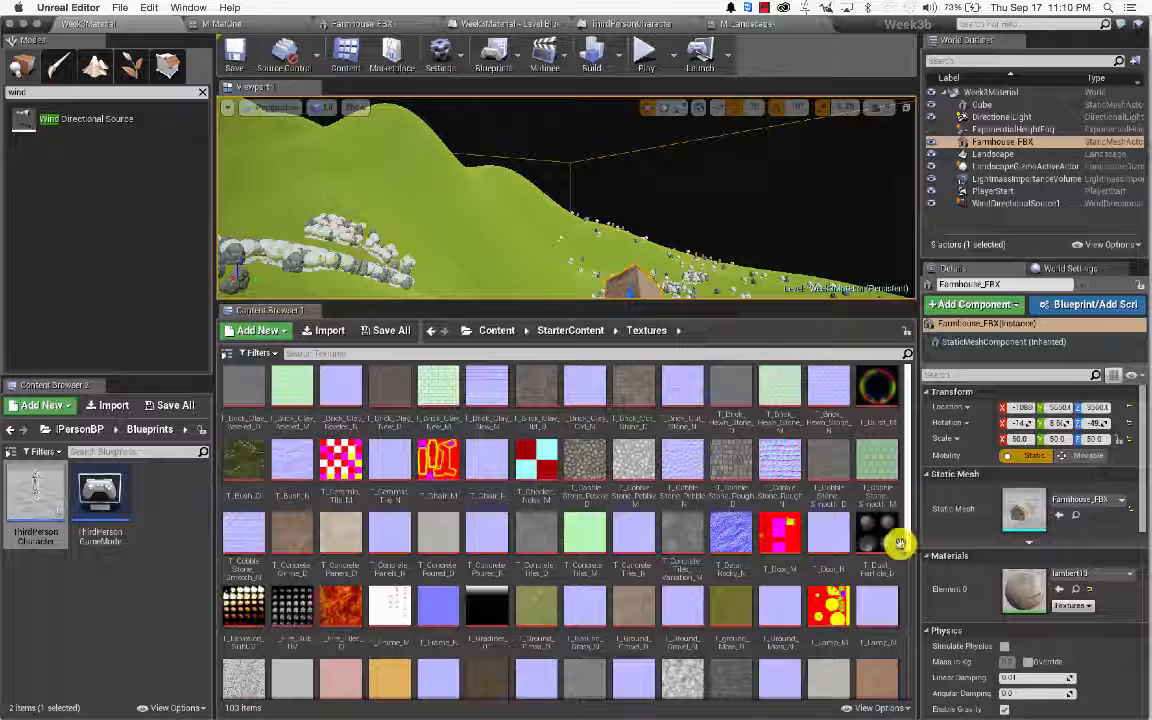
click(588, 465)
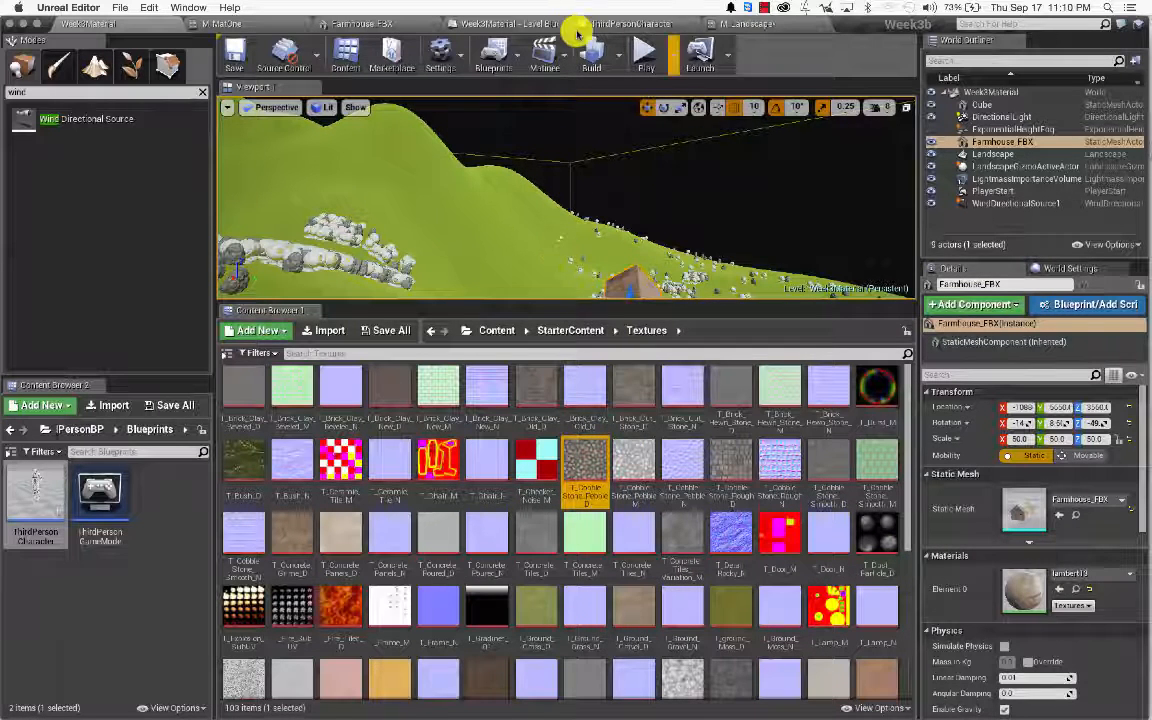
click(770, 26)
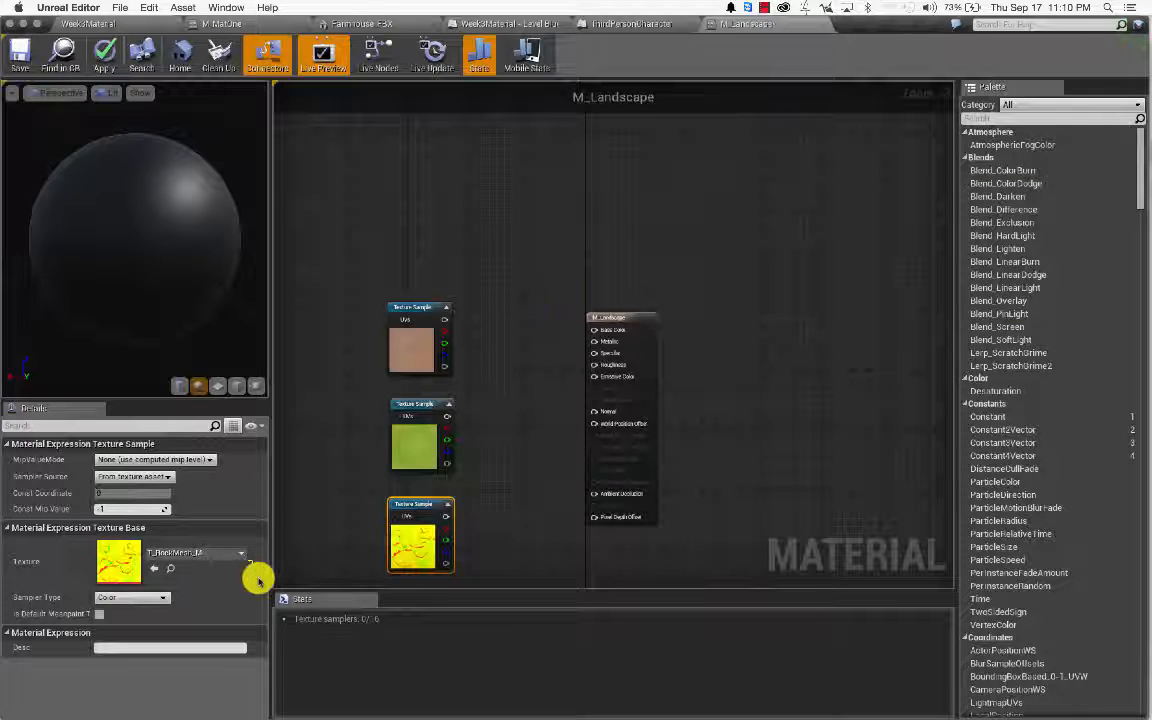
Step: Drop T_CobbleStone_Pebble_D onto the third Texture Sample's Texture slot, replacing T_RockMesh_M
drag(163, 575, 157, 573)
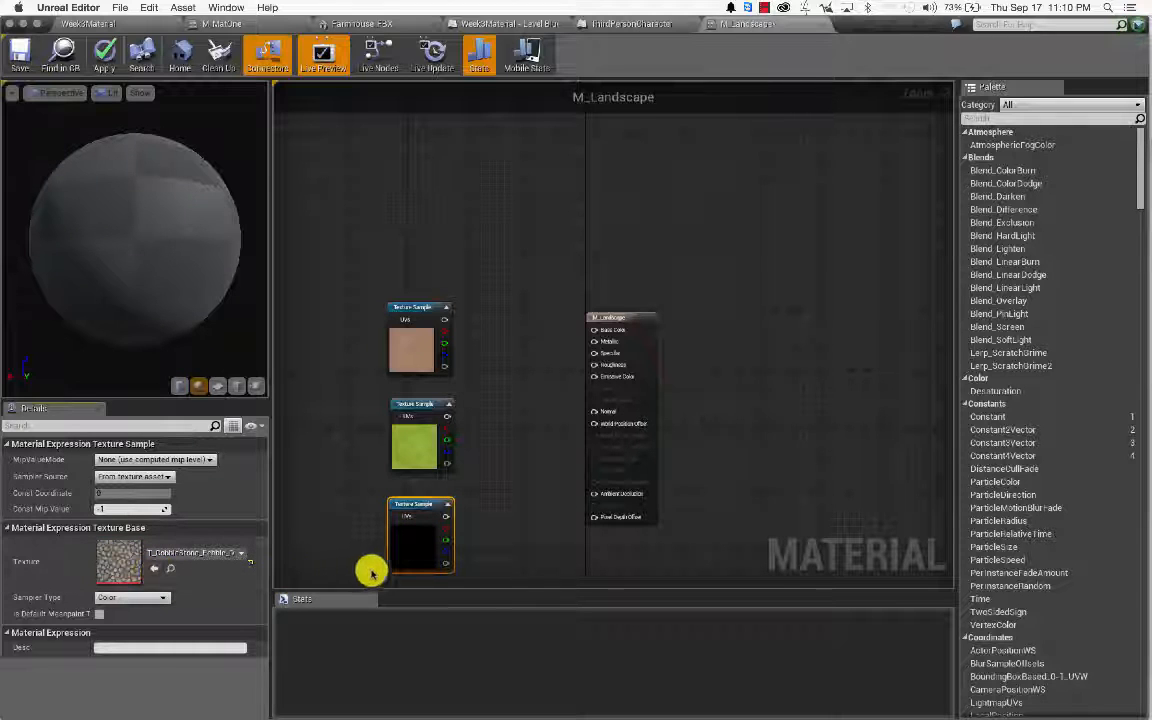
right_click(497, 335)
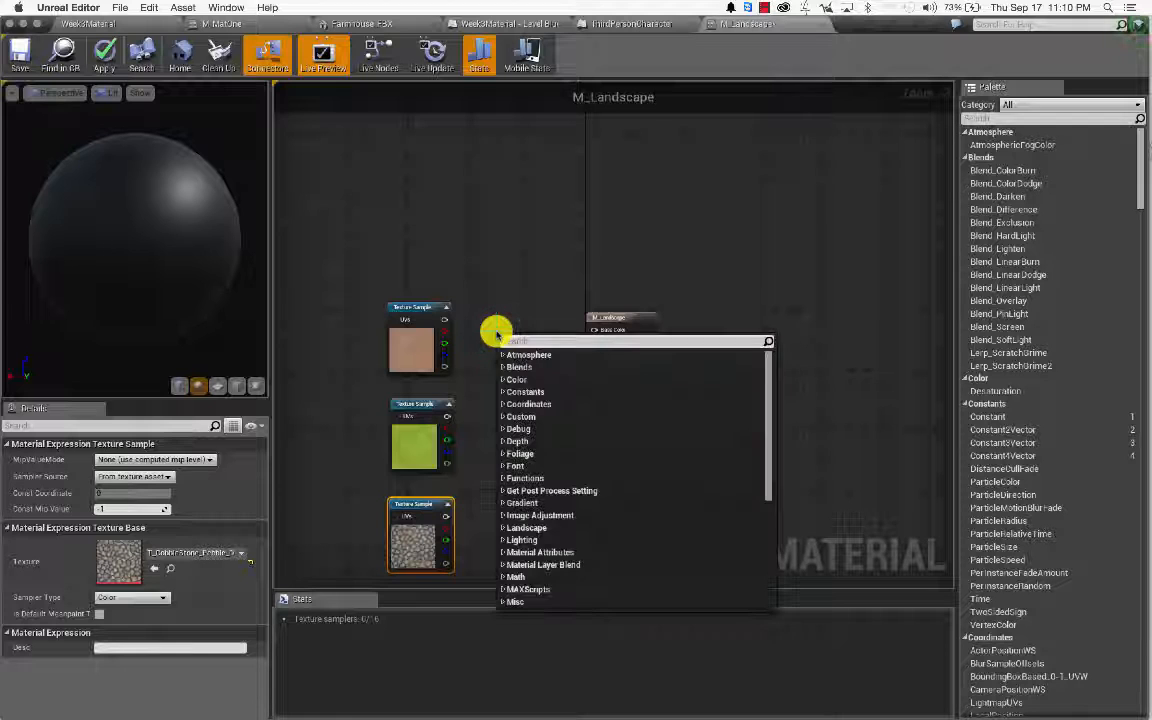
Step: Add a LandscapeLayerBlend node from a 'layer' search and give it three layer entries
text(layer)
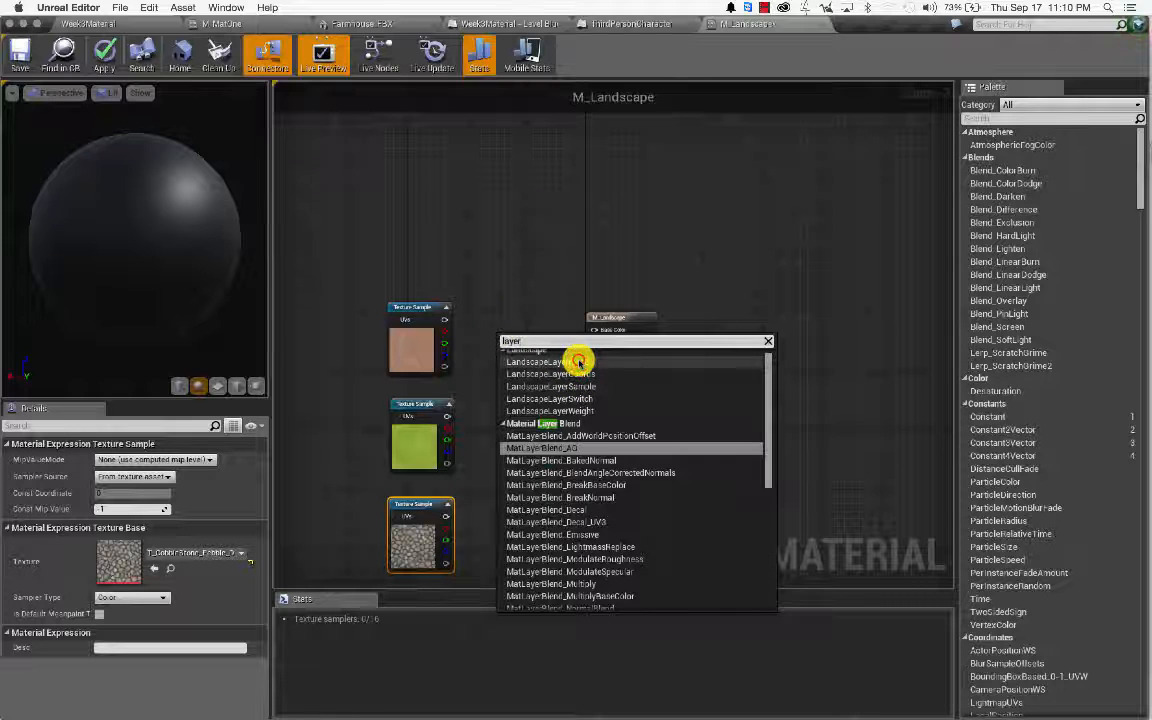
click(578, 361)
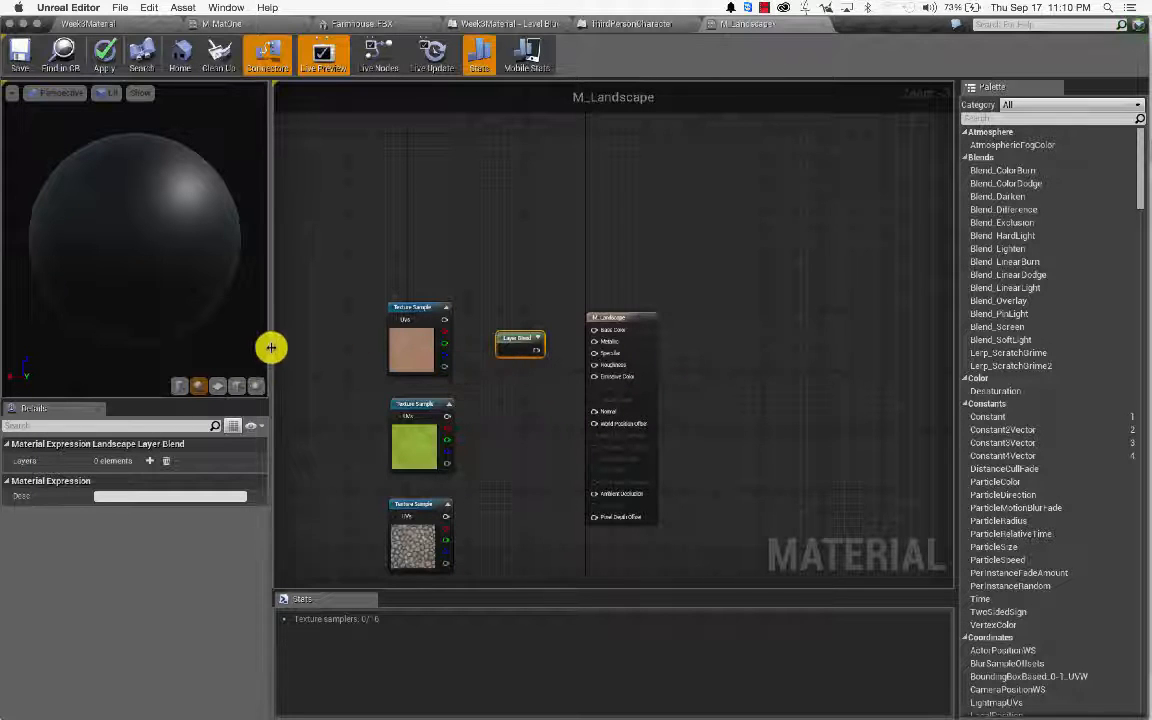
click(148, 460)
click(148, 460)
click(148, 460)
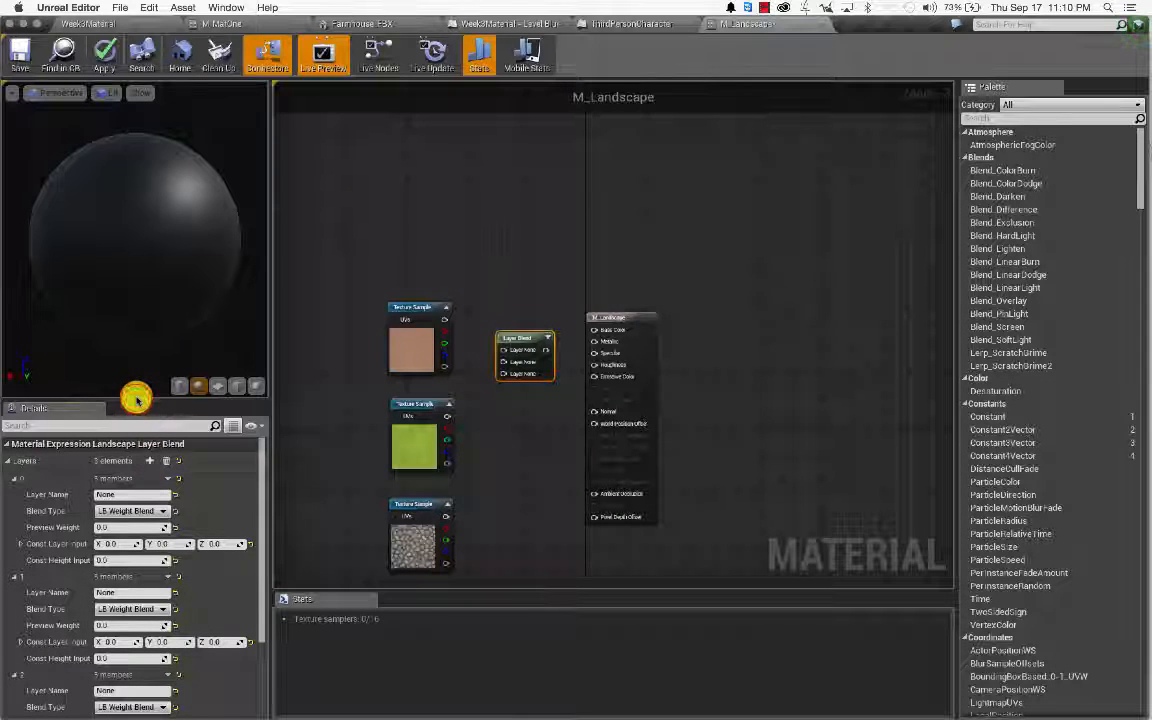
drag(136, 399, 152, 325)
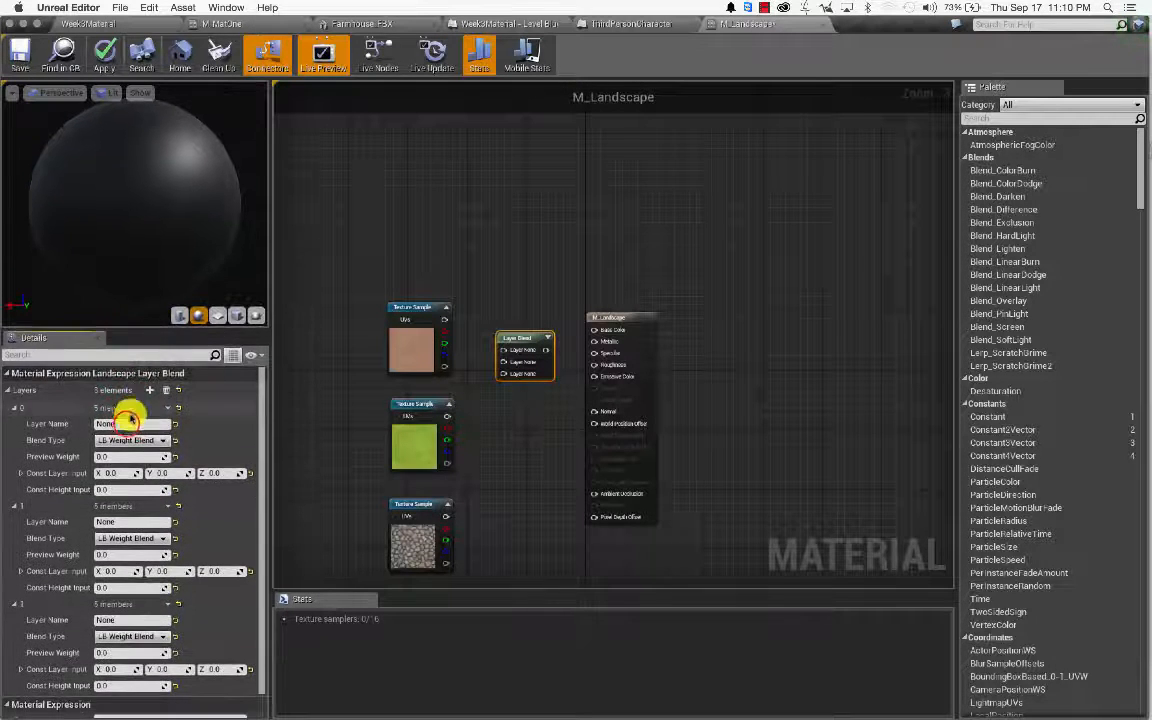
Step: Enter Sand, grass and stone as the Layer Names of layers 0, 1 and 2
click(127, 423)
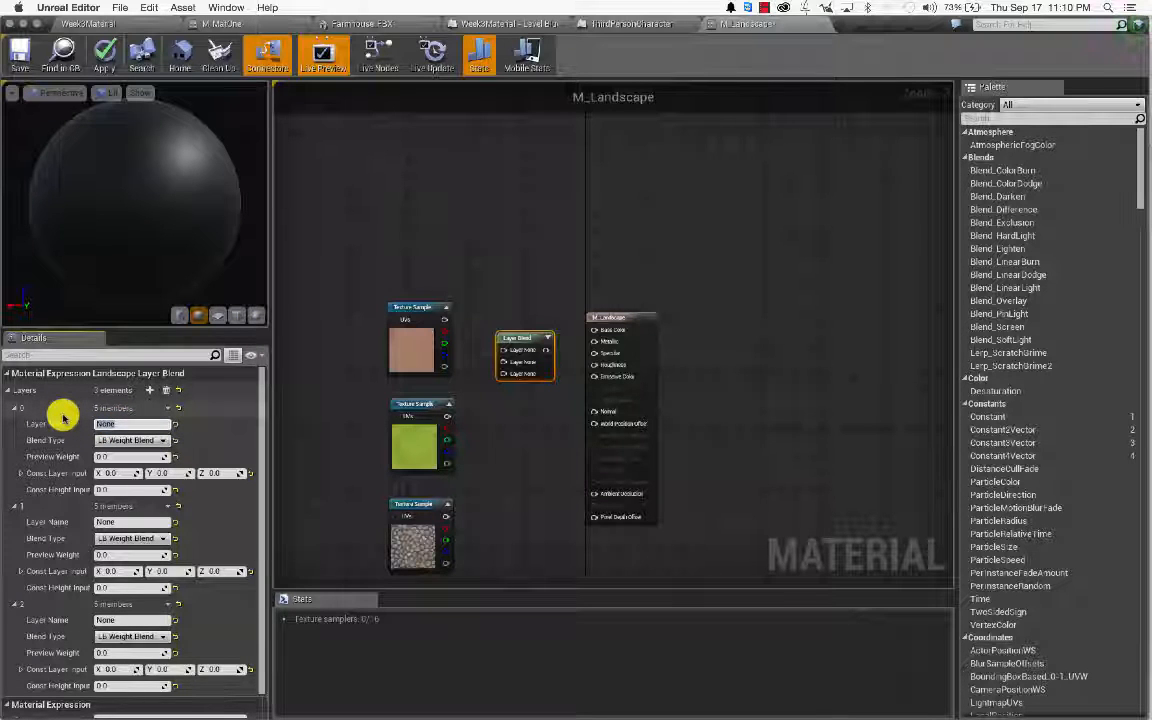
text(Sand)
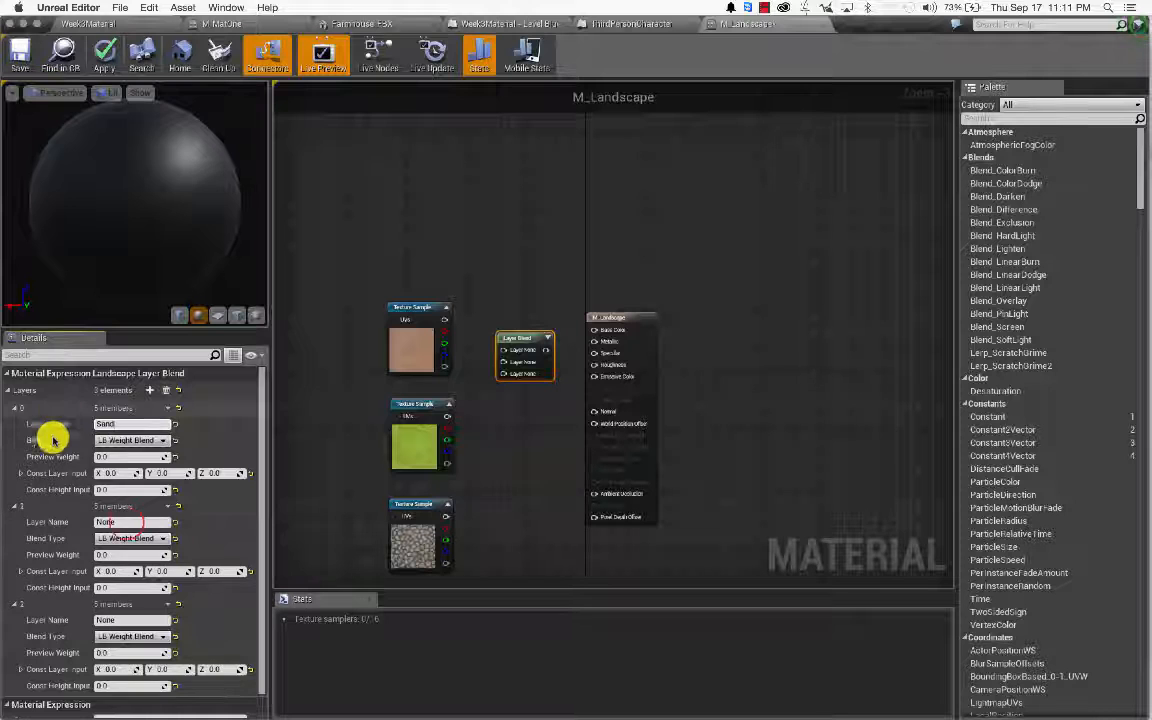
click(121, 522)
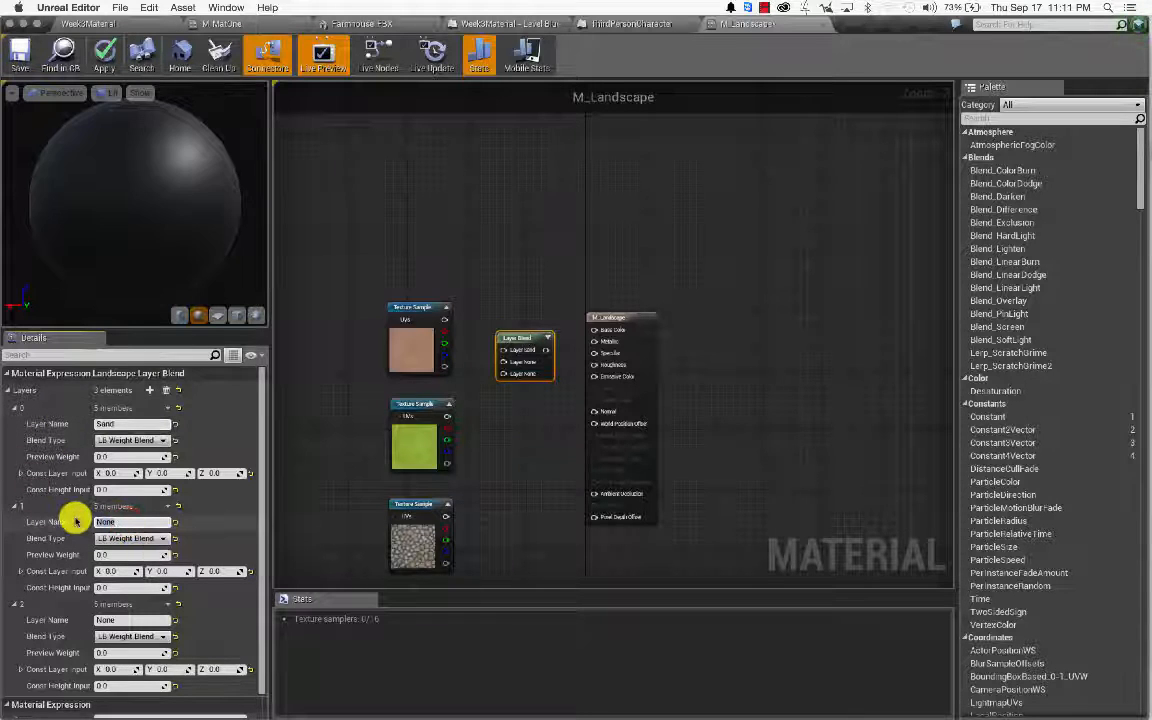
text(G)
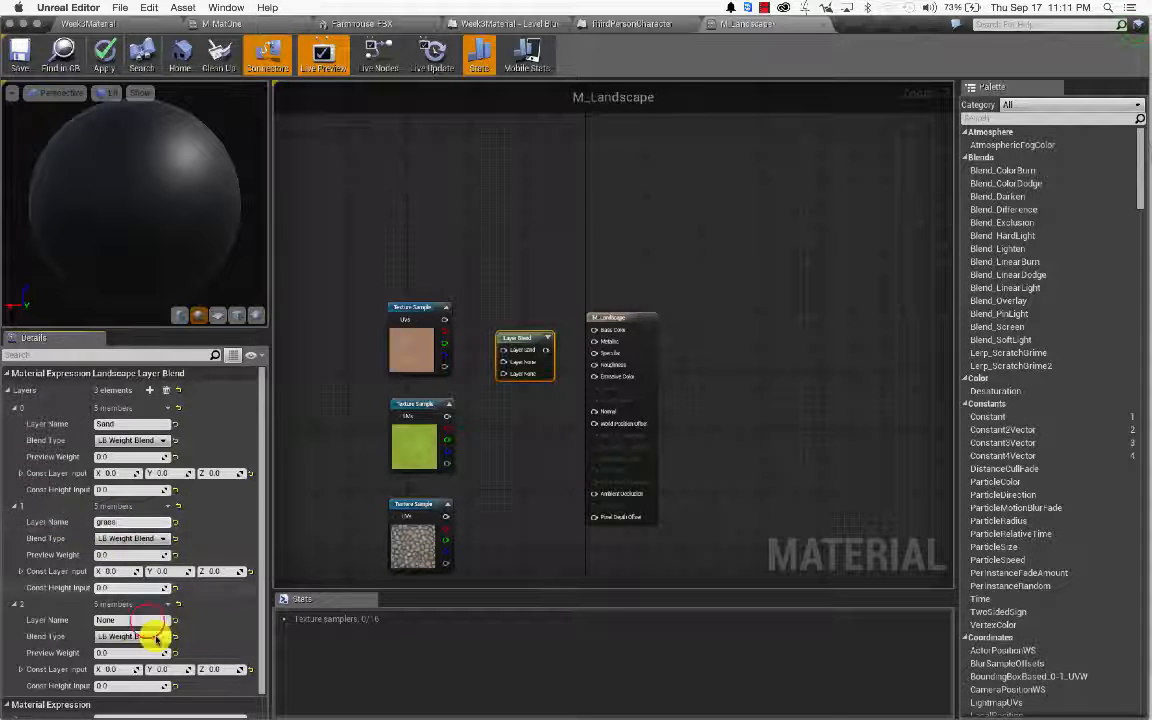
drag(147, 620, 36, 613)
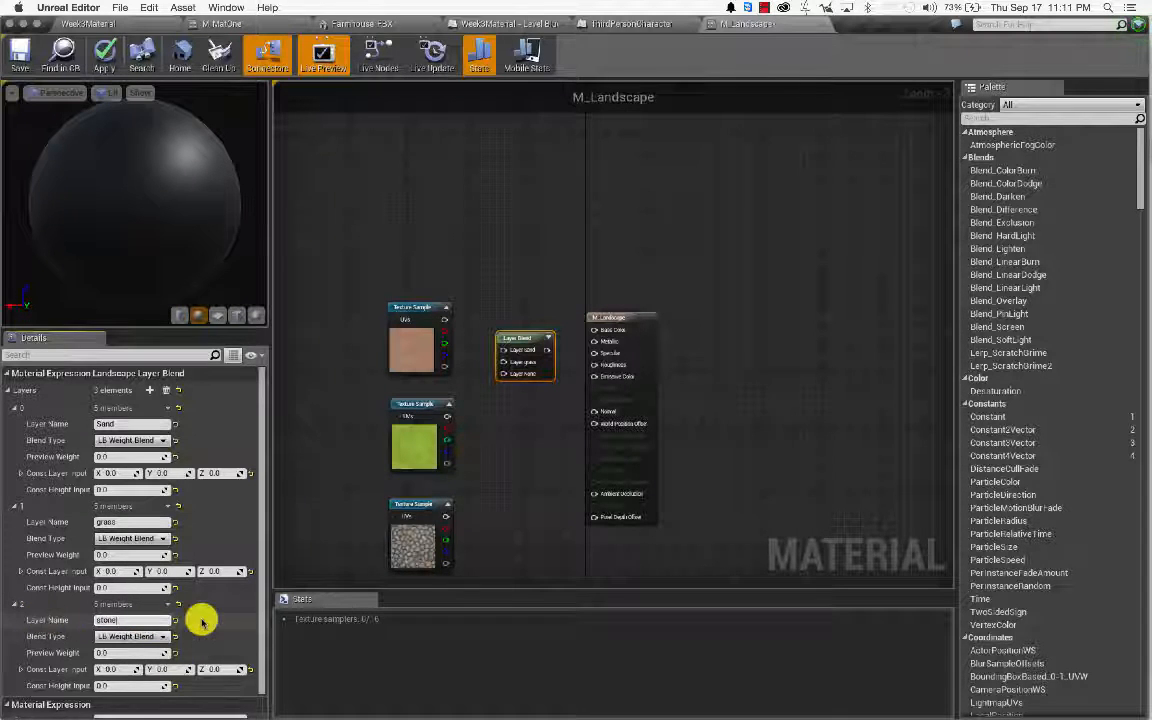
click(134, 439)
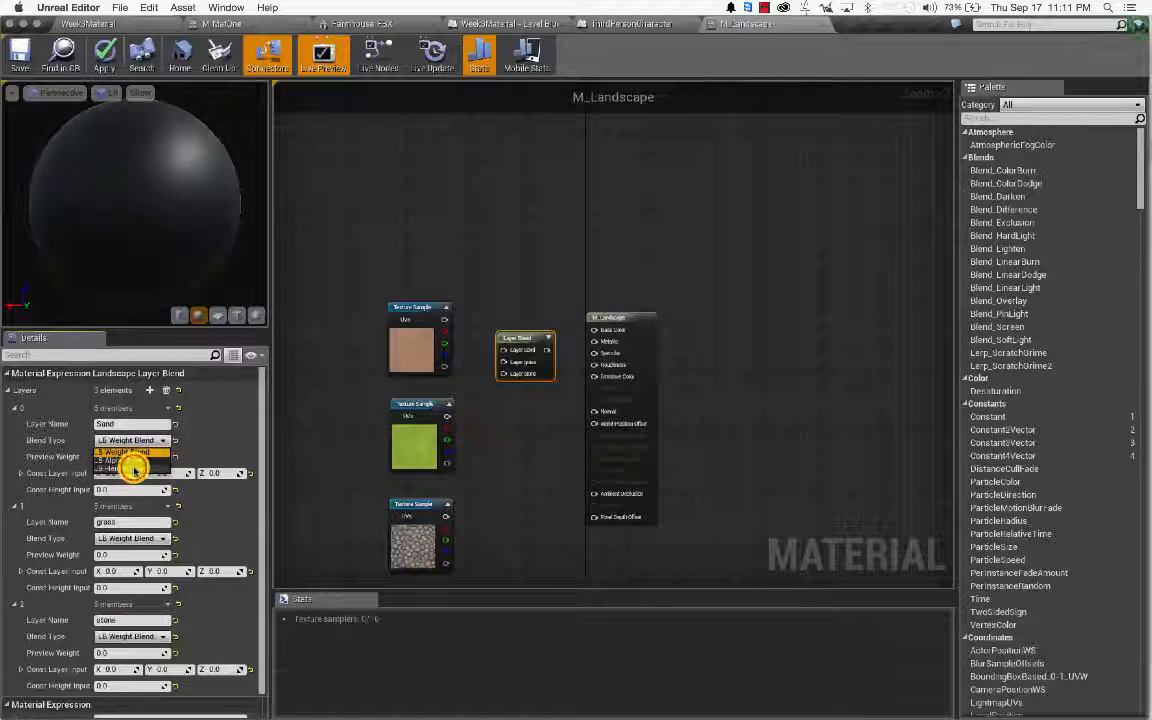
Step: Set the Blend Type of the Sand, grass and stone layers to LB Height Blend
click(134, 468)
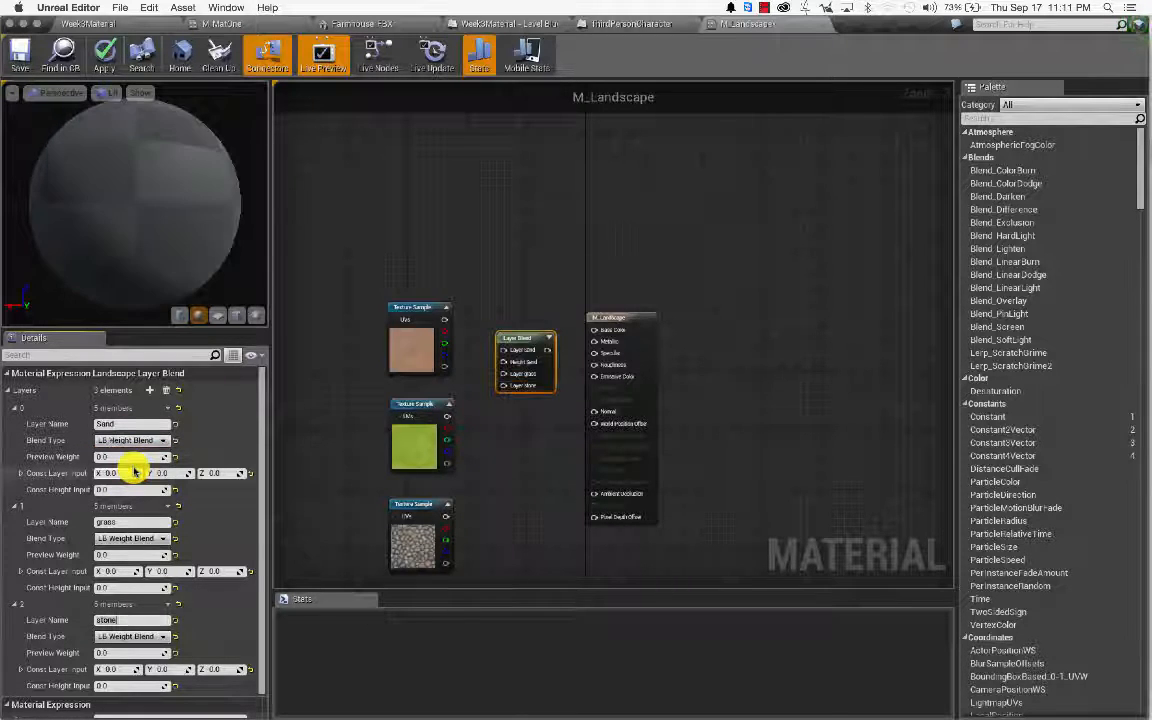
click(140, 541)
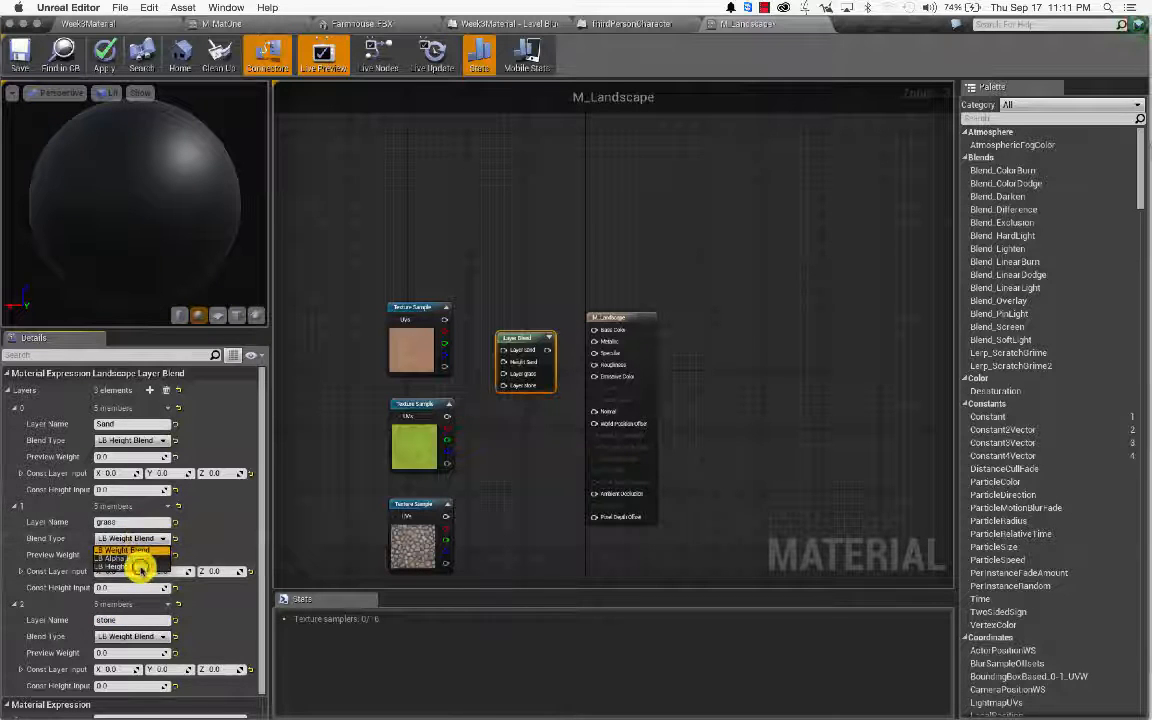
click(140, 566)
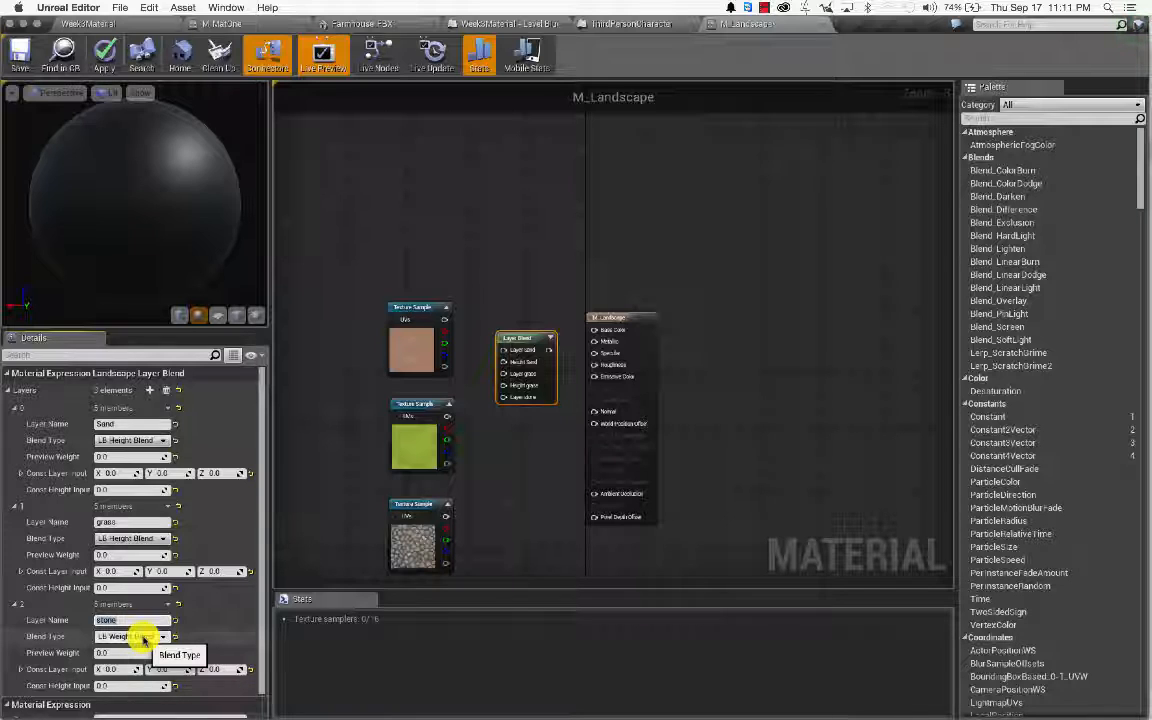
click(143, 637)
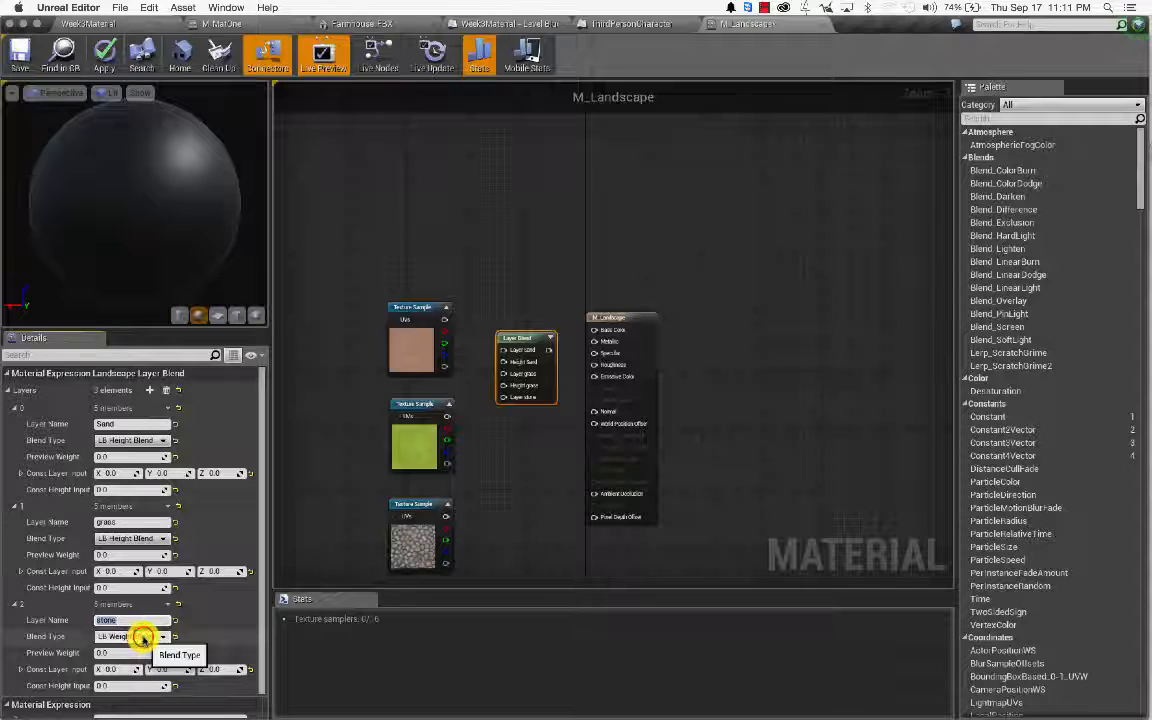
click(143, 637)
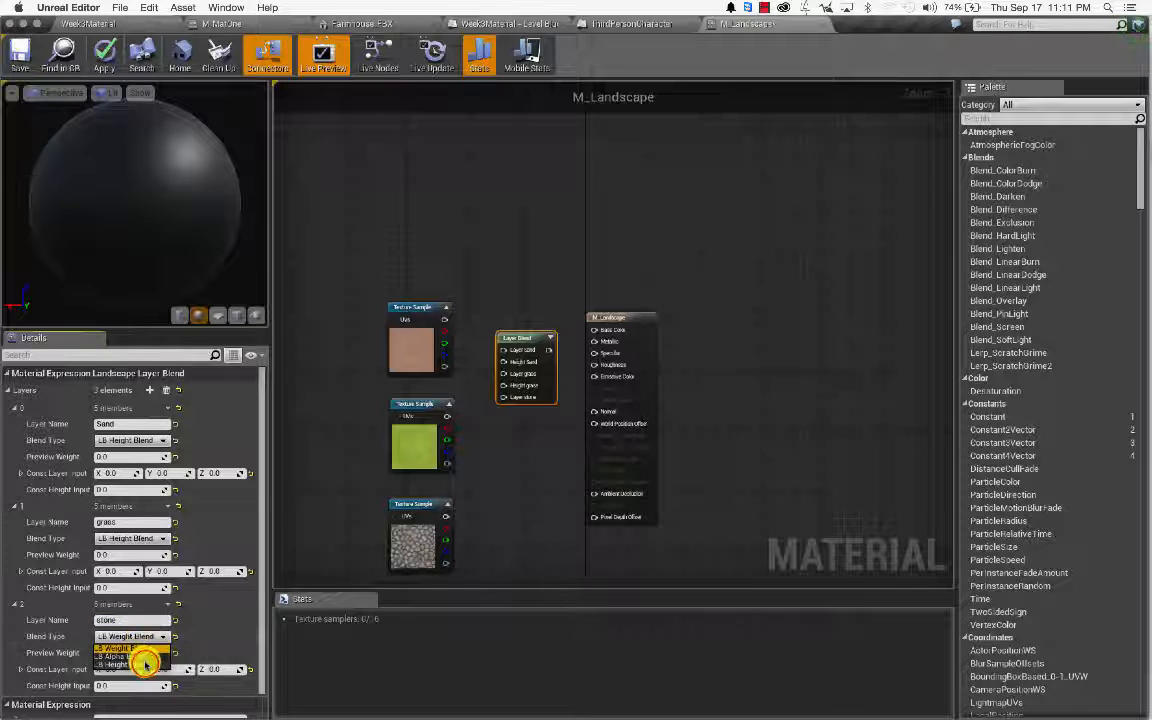
click(140, 664)
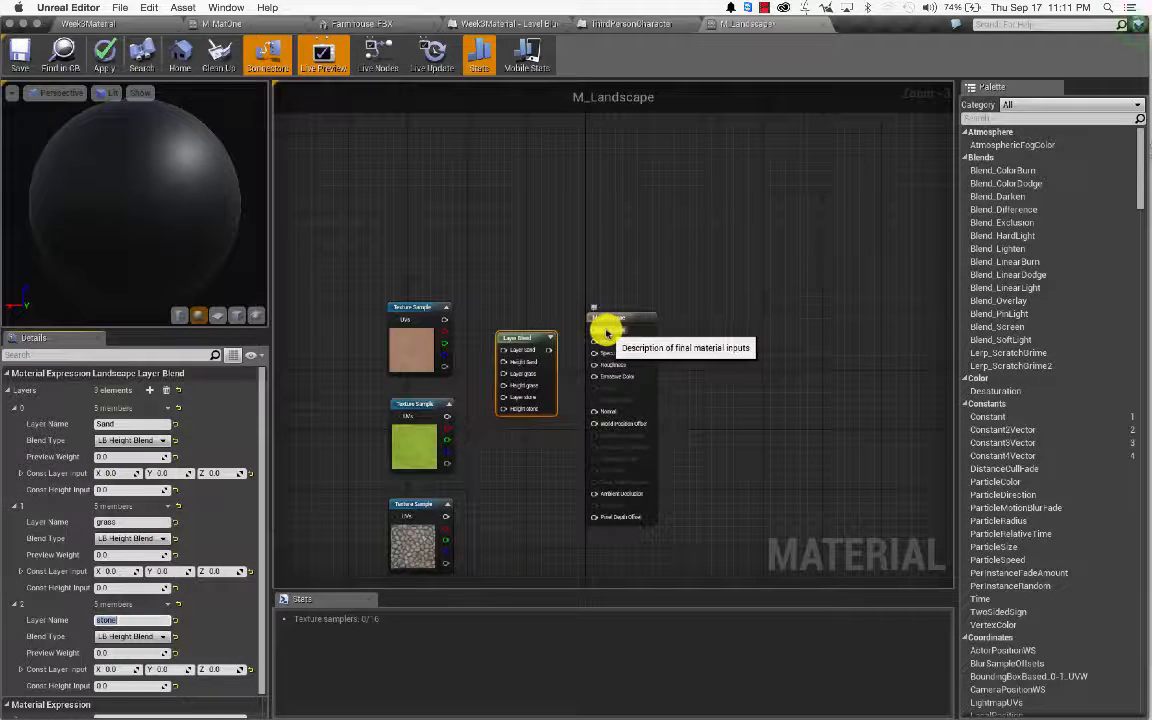
Step: Give the grass layer a Const Height Input of 0.5 and the stone layer 1.0
click(115, 489)
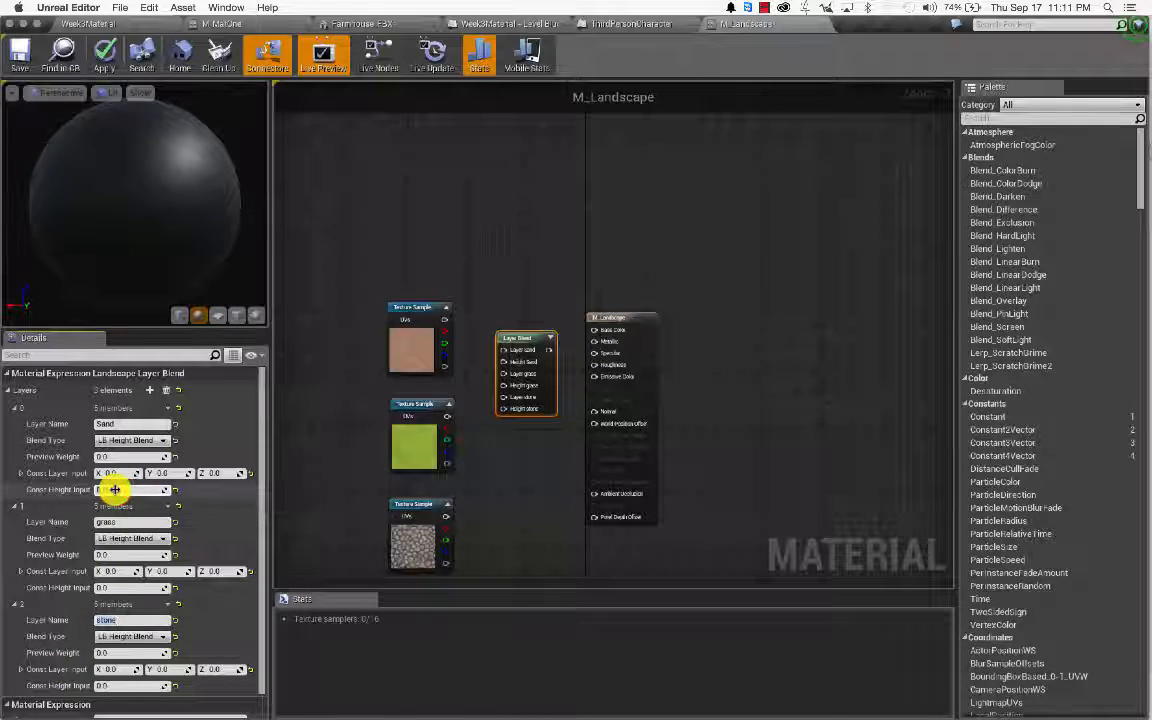
click(105, 589)
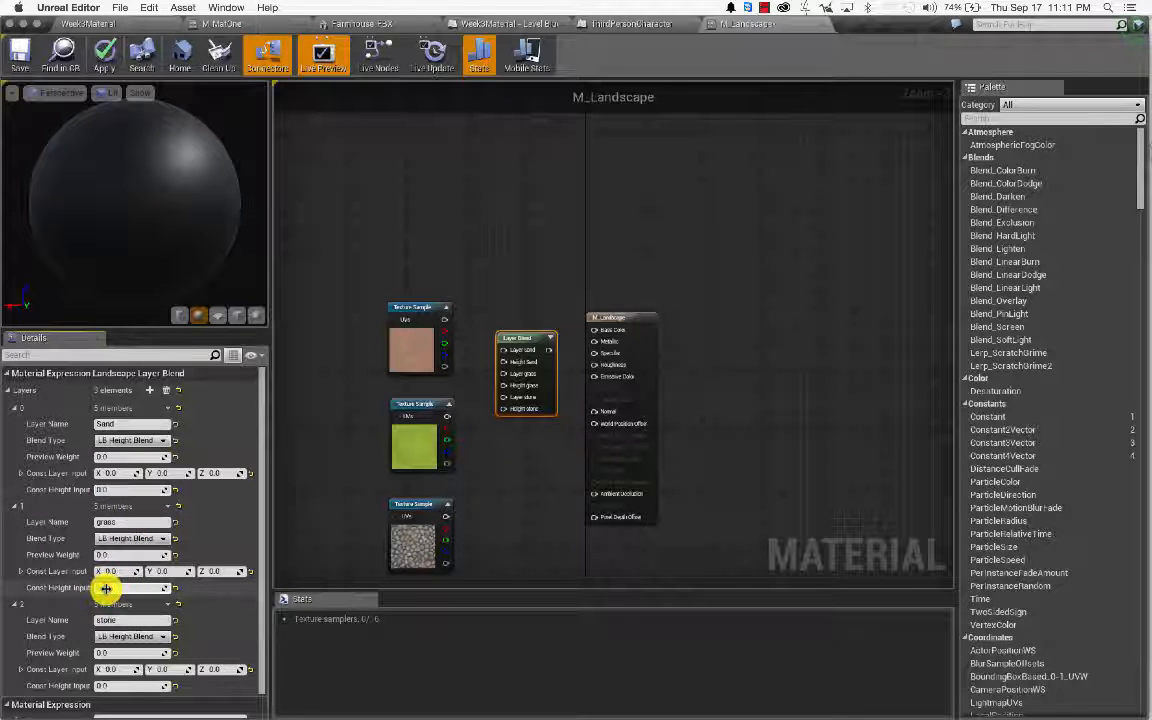
text(0.5)
key(Return)
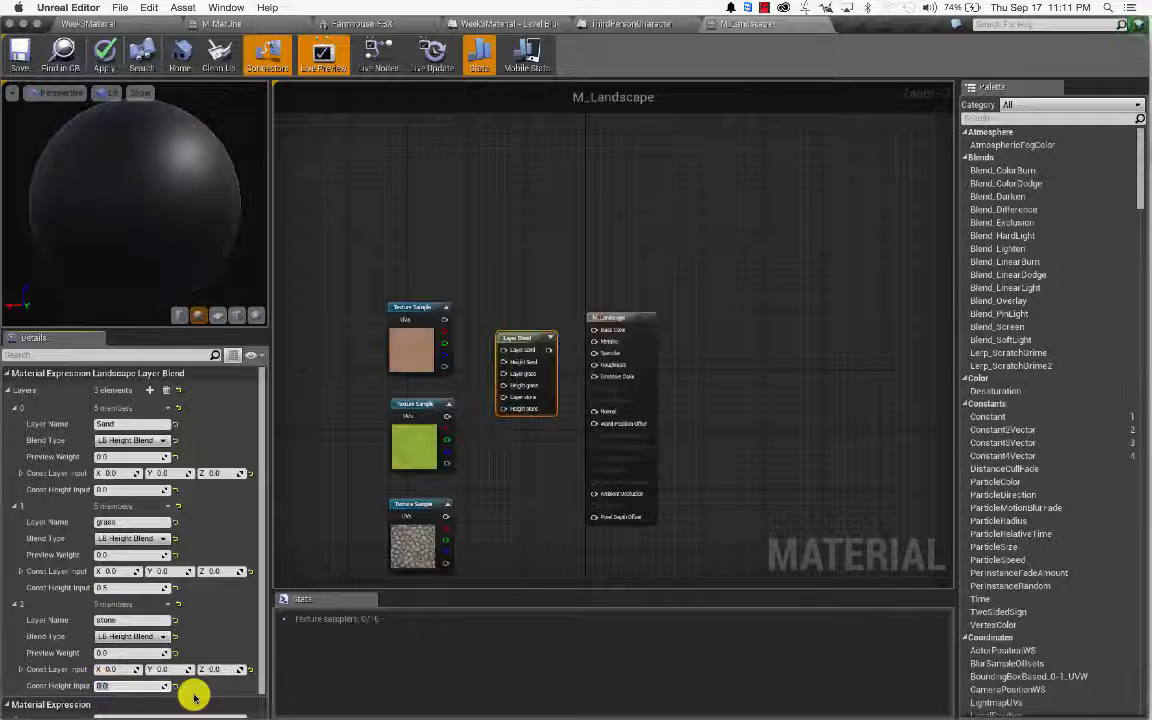
key(Return)
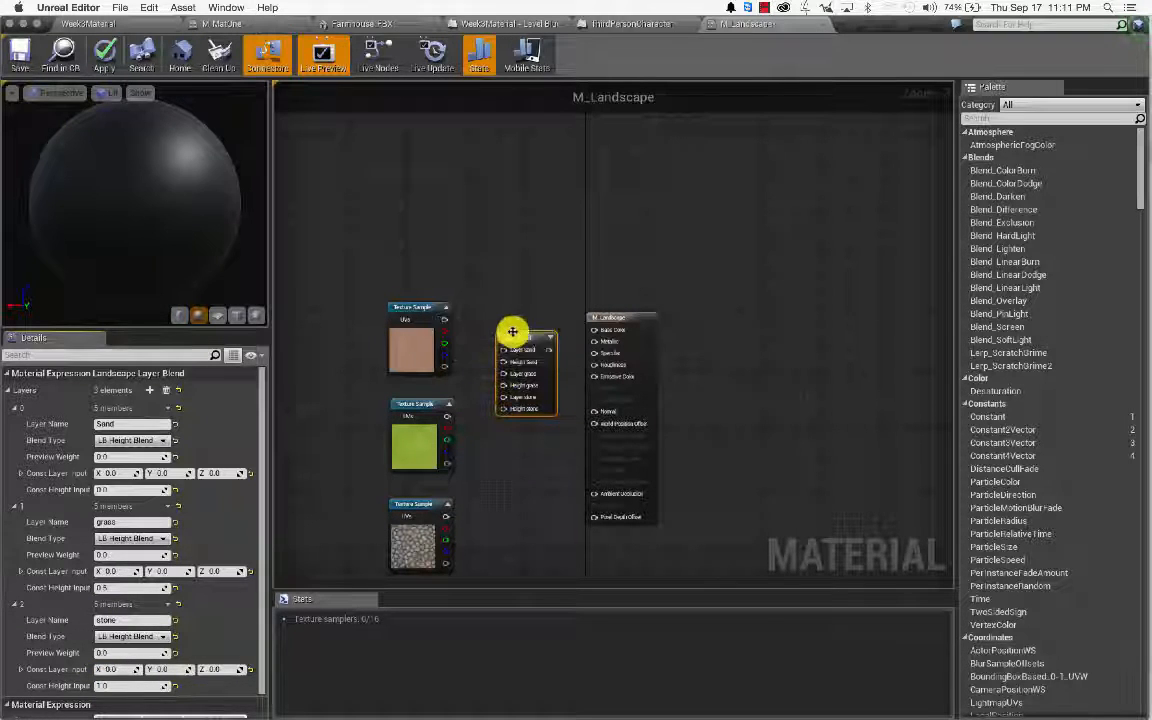
Step: Wire the sand and grass textures' RGB and alpha into their Layer and Height pins
scroll(497, 389, down, 5)
scroll(497, 389, up, 5)
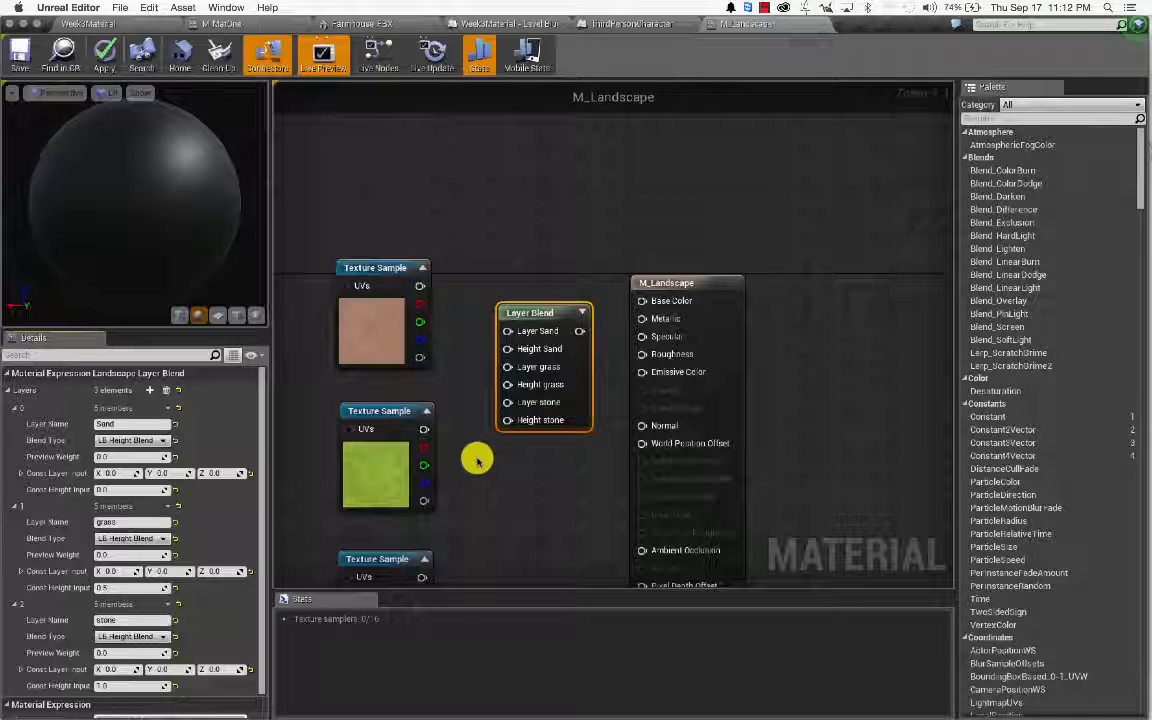
right_drag(477, 460, 477, 460)
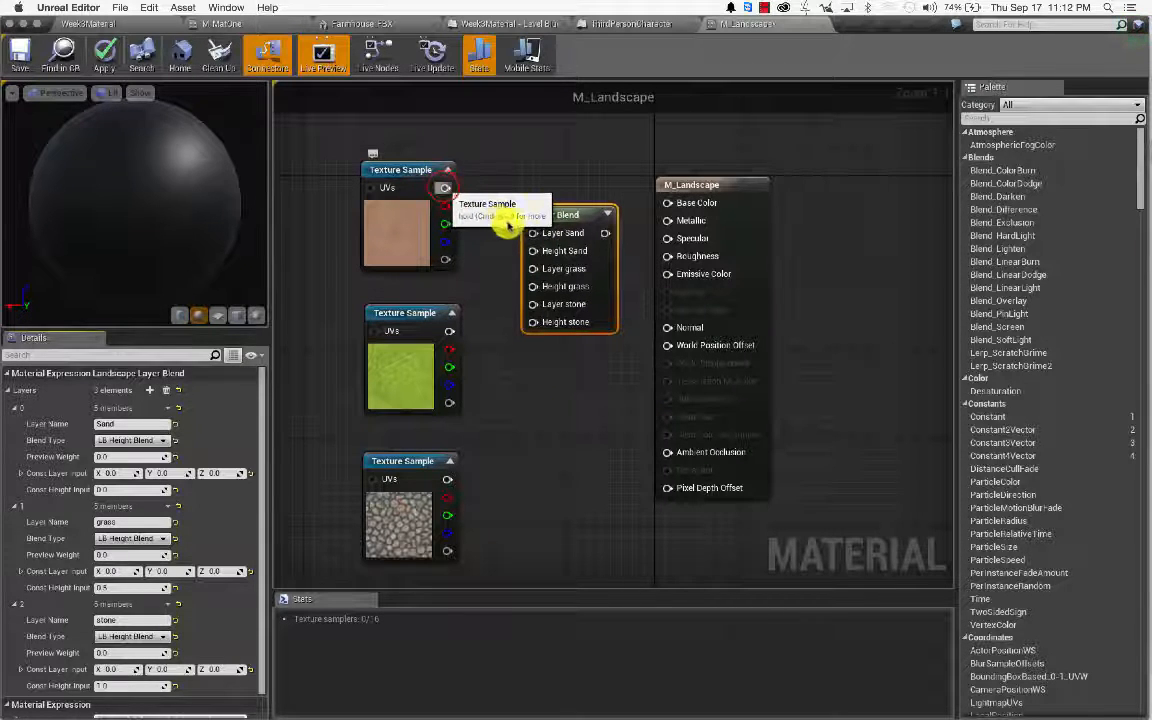
drag(445, 187, 533, 232)
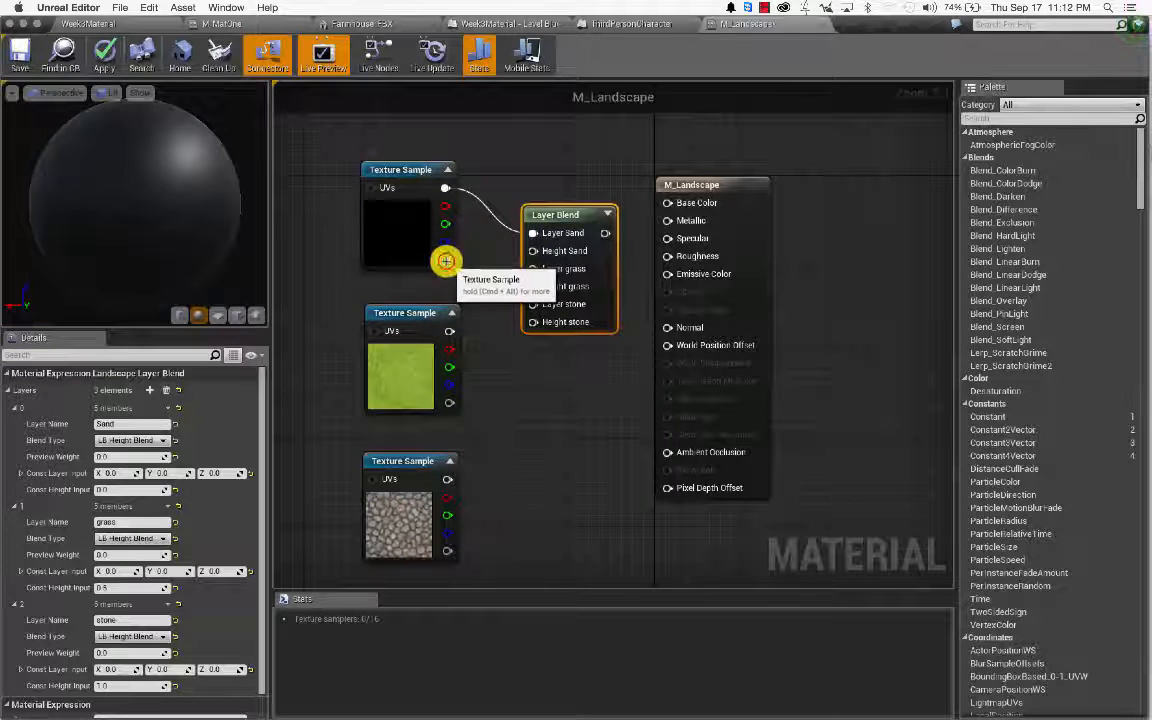
drag(446, 260, 538, 257)
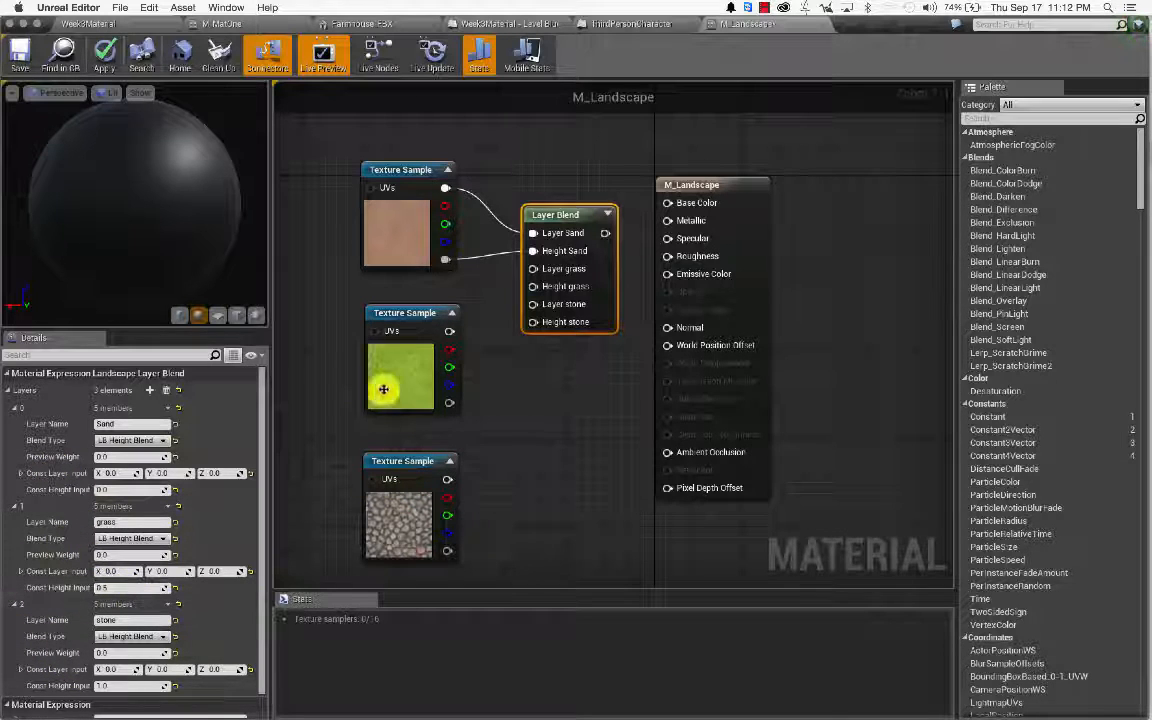
drag(451, 333, 533, 269)
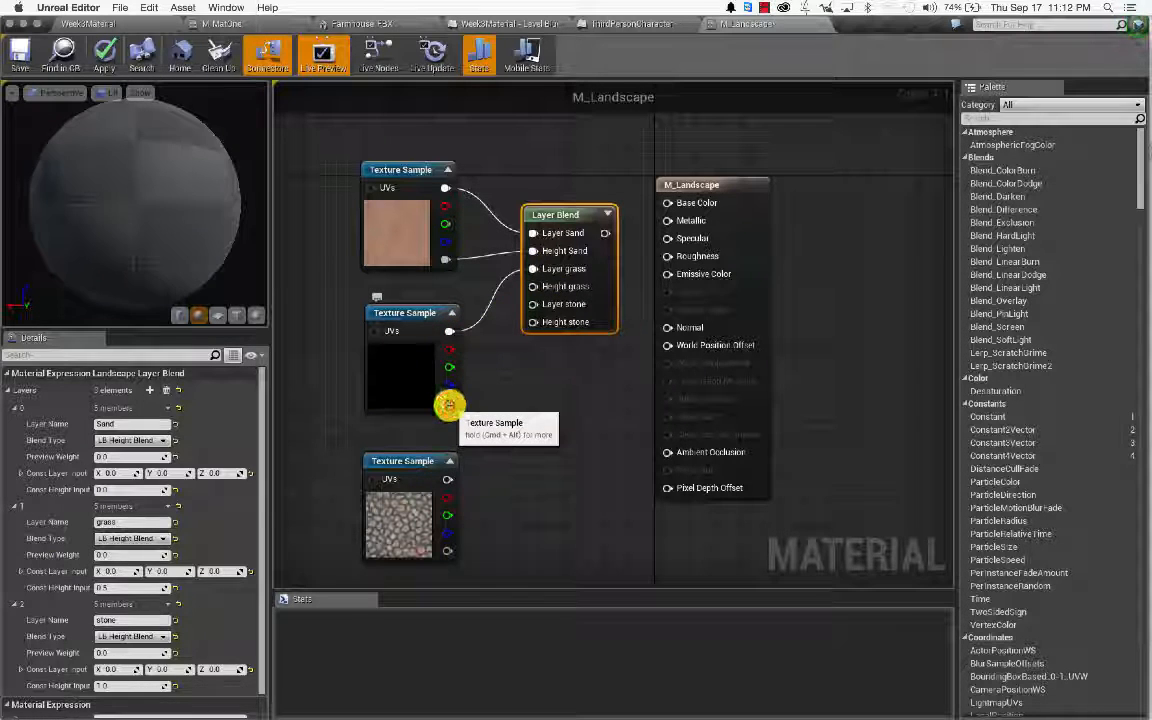
drag(449, 408, 548, 290)
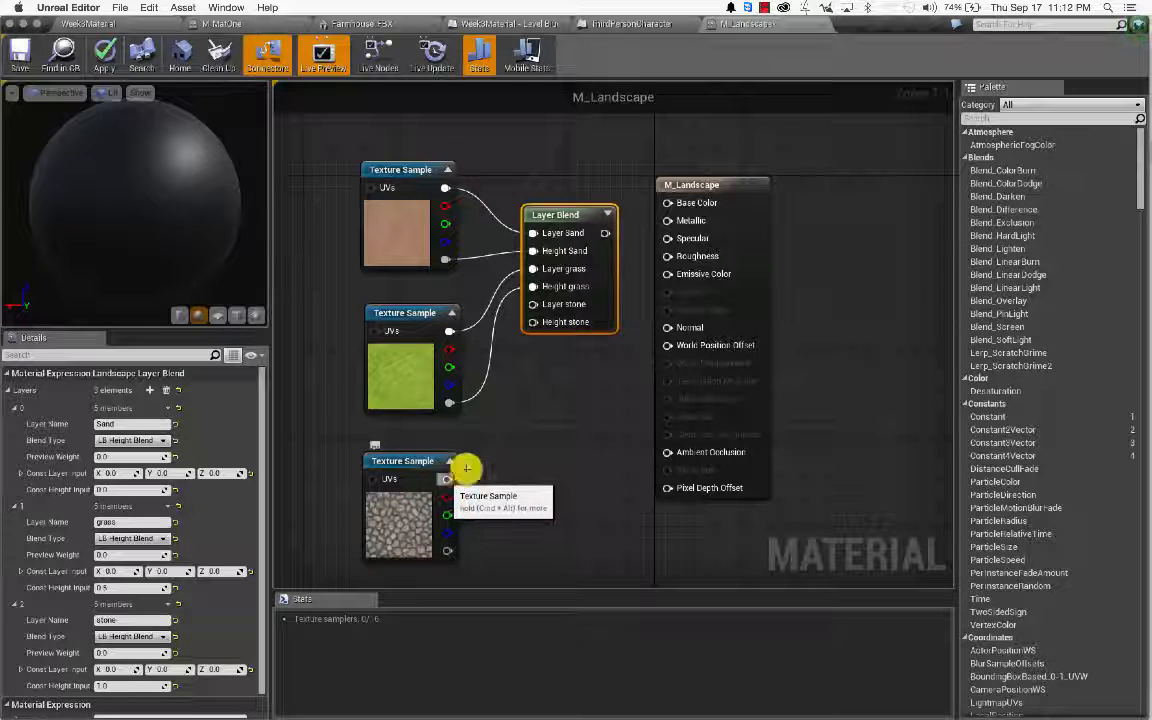
Step: Wire the stone texture into Layer stone and Height stone, and the blend into Base Color
drag(442, 478, 553, 305)
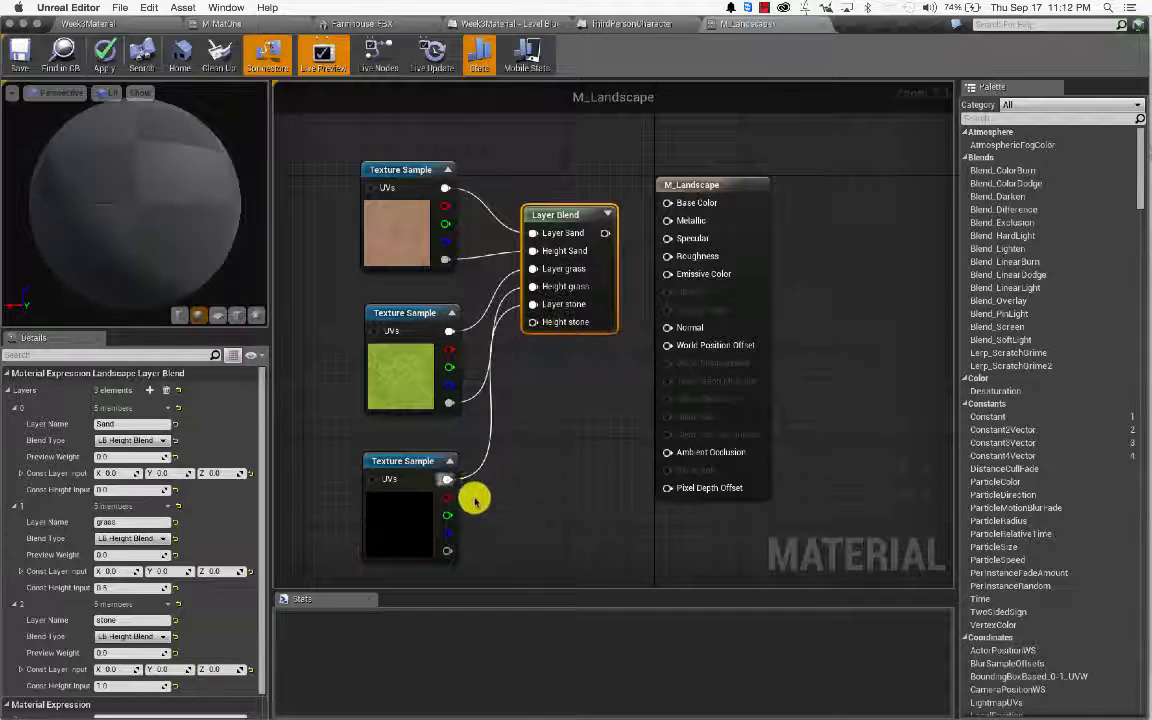
drag(527, 401, 543, 323)
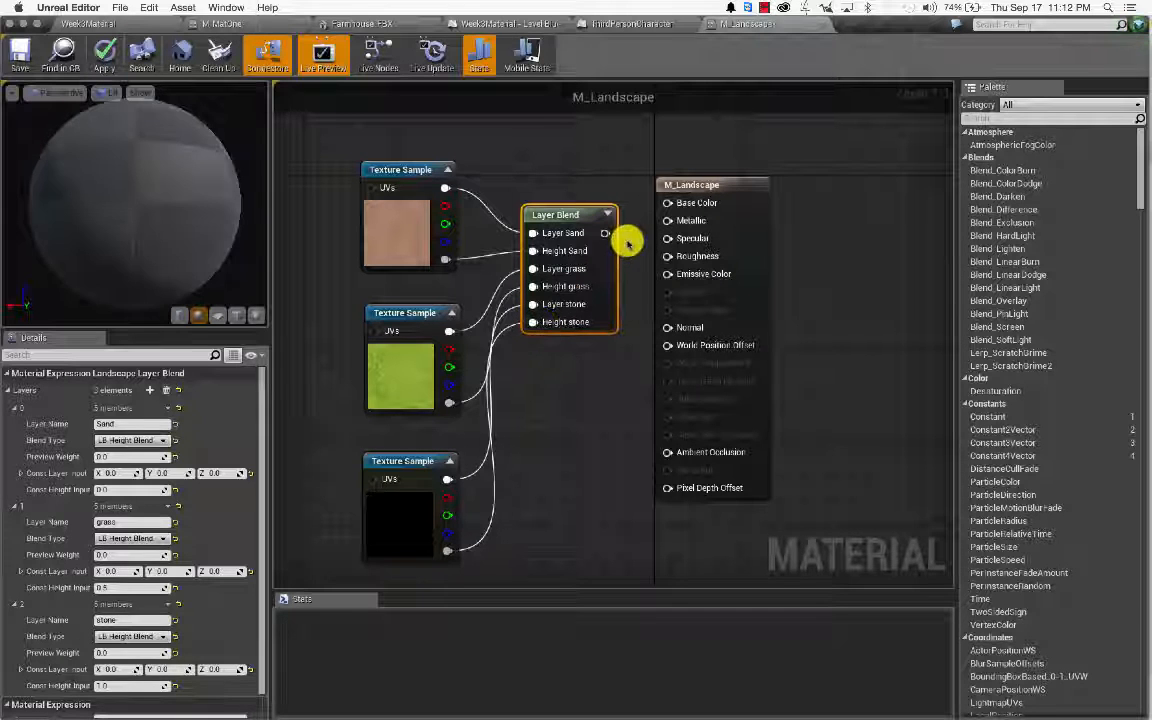
drag(603, 232, 690, 205)
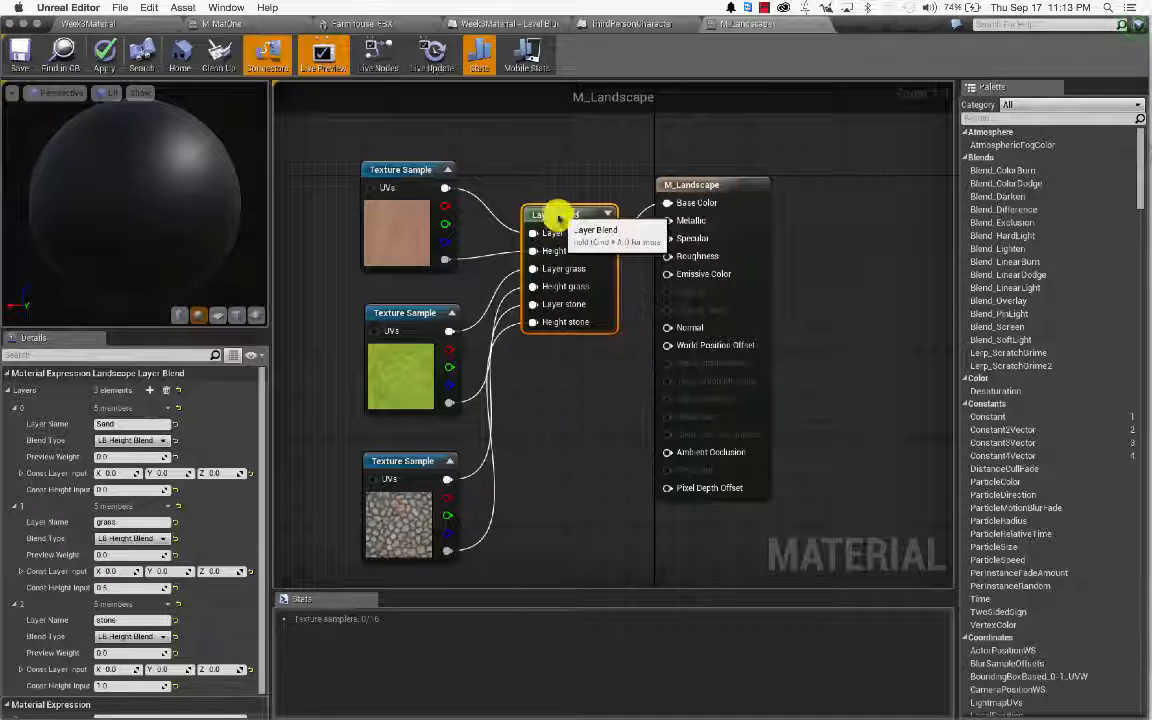
Step: Move the three Texture Samples and Layer Blend up-left, then save M_Landscape
drag(397, 263, 591, 488)
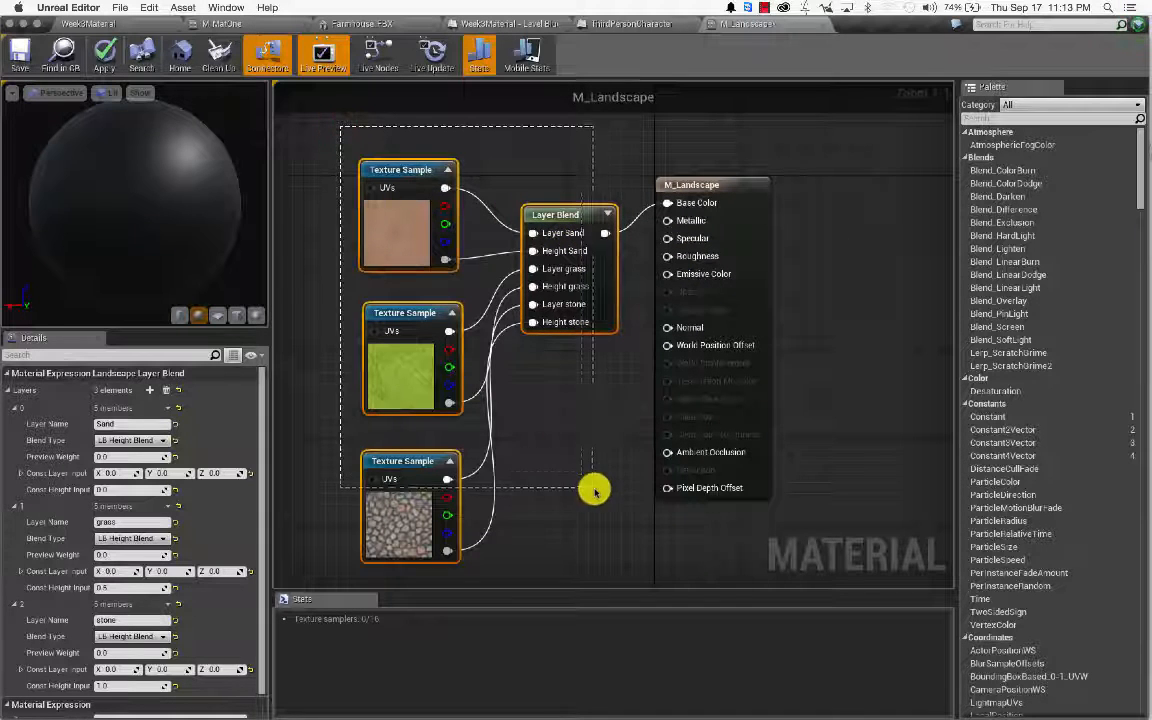
drag(568, 211, 506, 107)
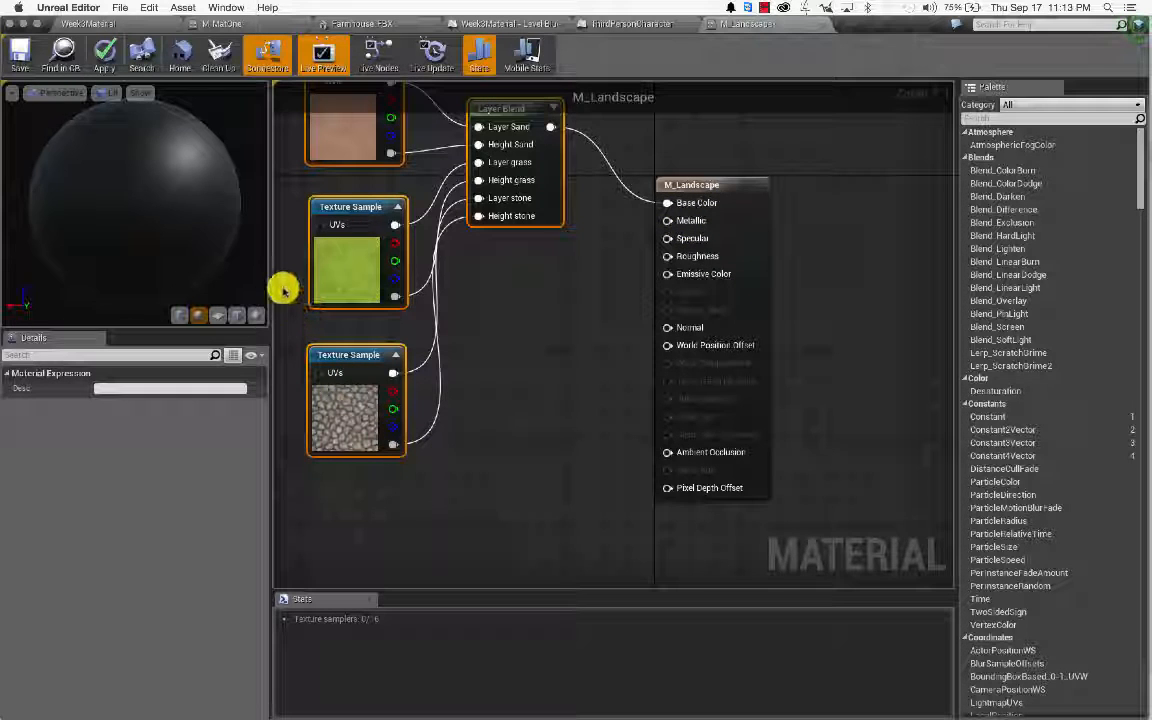
click(29, 54)
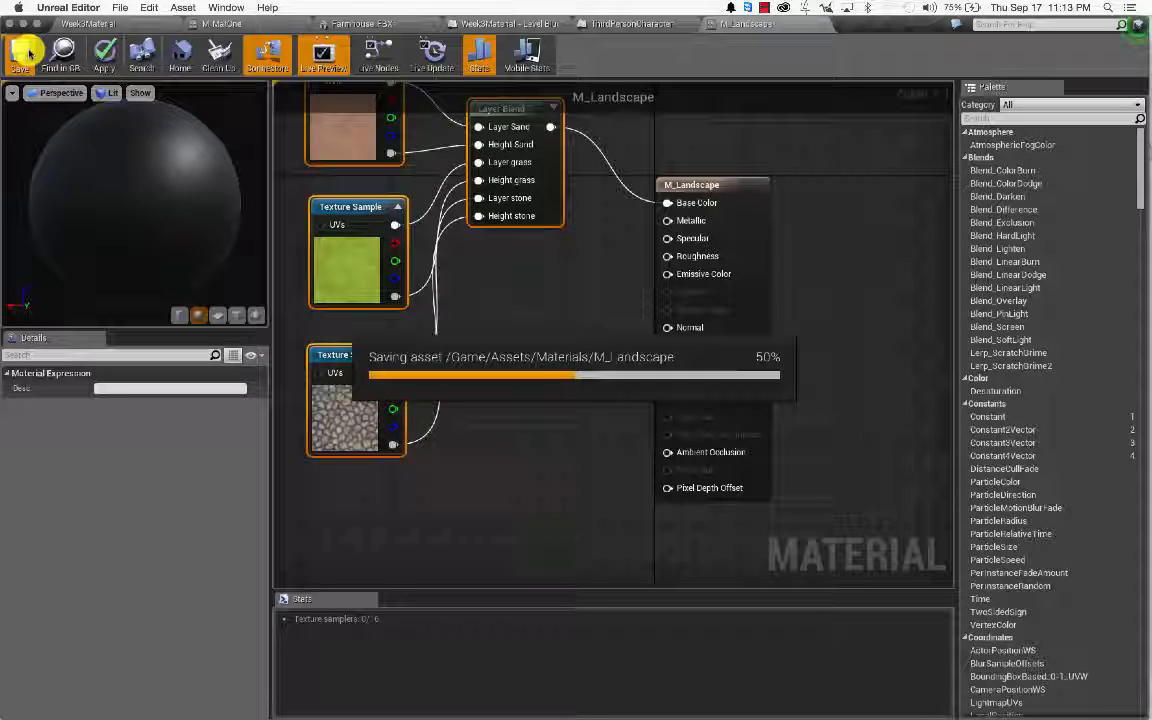
Step: In the Week3Material level, enter Landscape Paint mode and select the Landscape actor
click(109, 27)
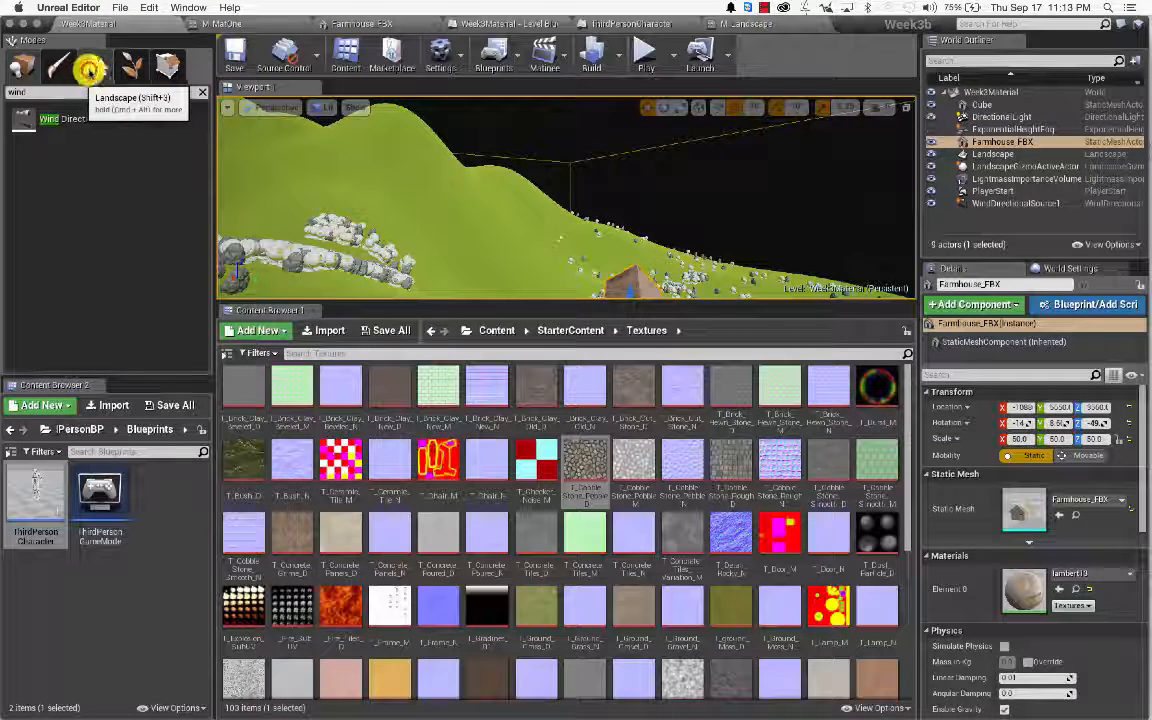
click(90, 67)
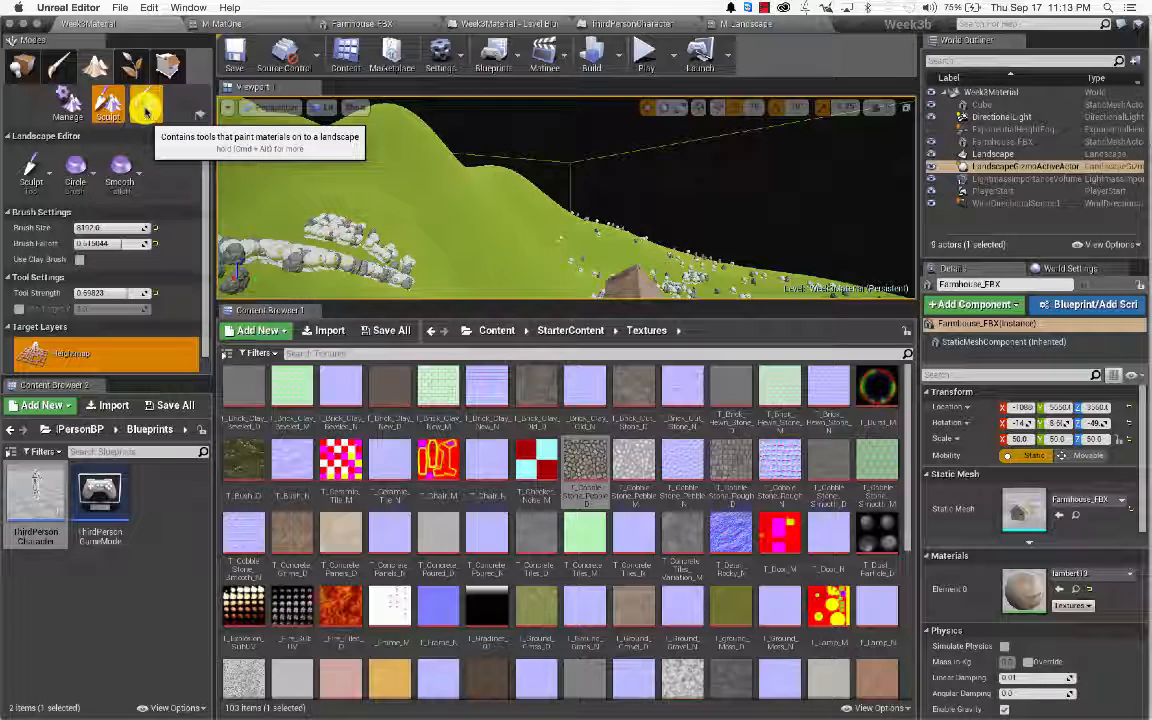
click(145, 106)
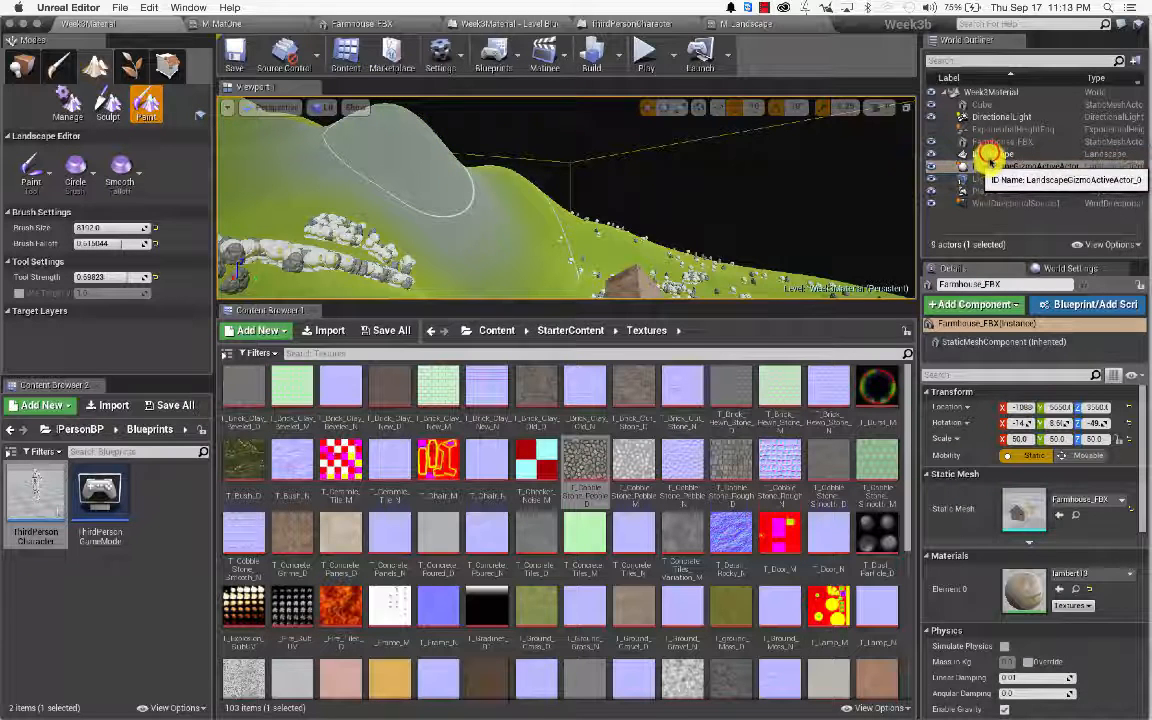
click(990, 155)
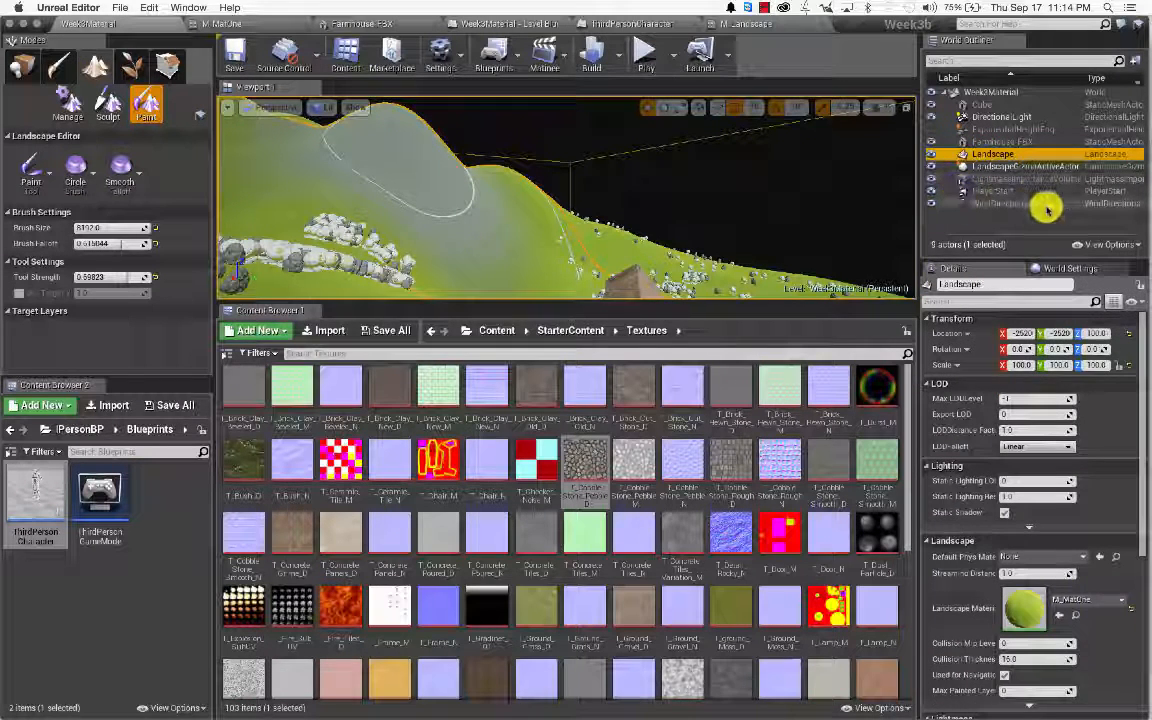
Step: Set Landscape Material to M_Landscape from Content/Assets/Materials and reopen it in the material editor
click(1121, 601)
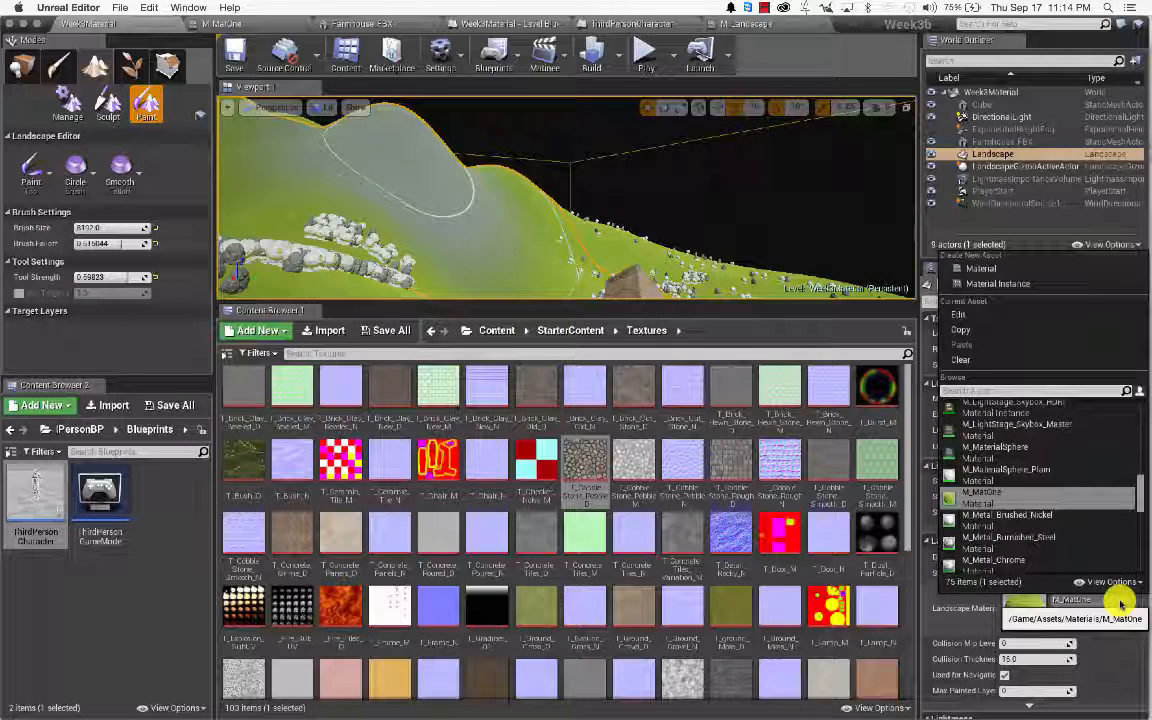
click(484, 332)
click(249, 383)
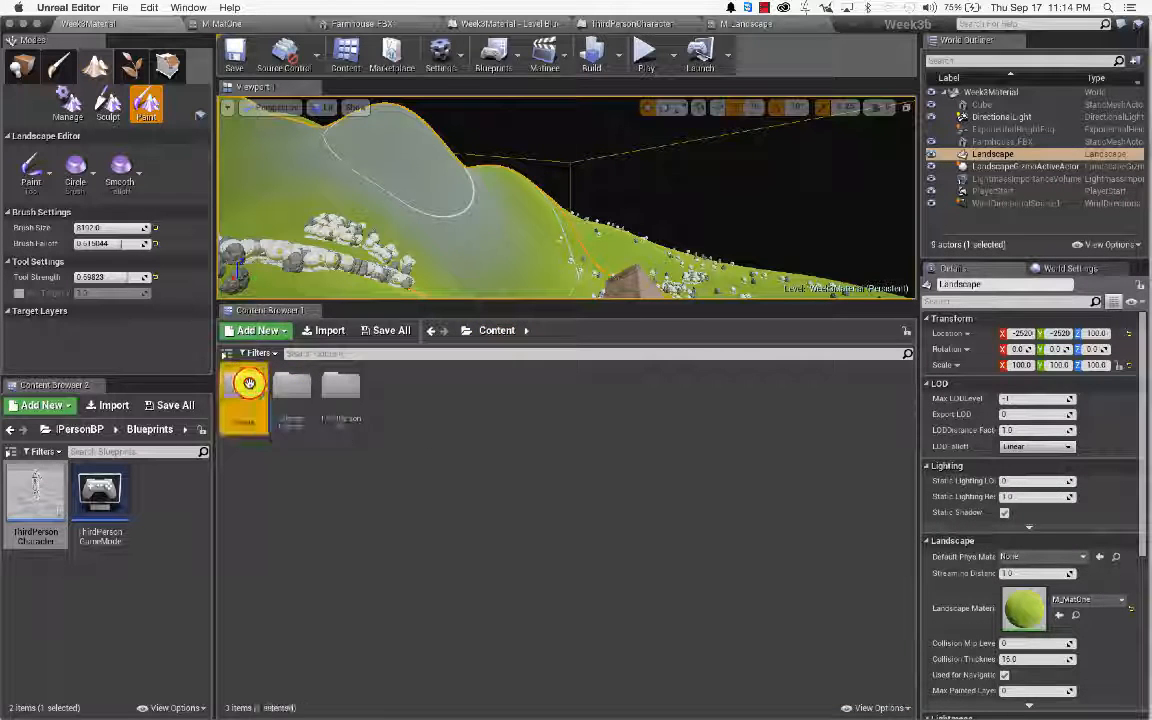
double_click(249, 383)
double_click(327, 388)
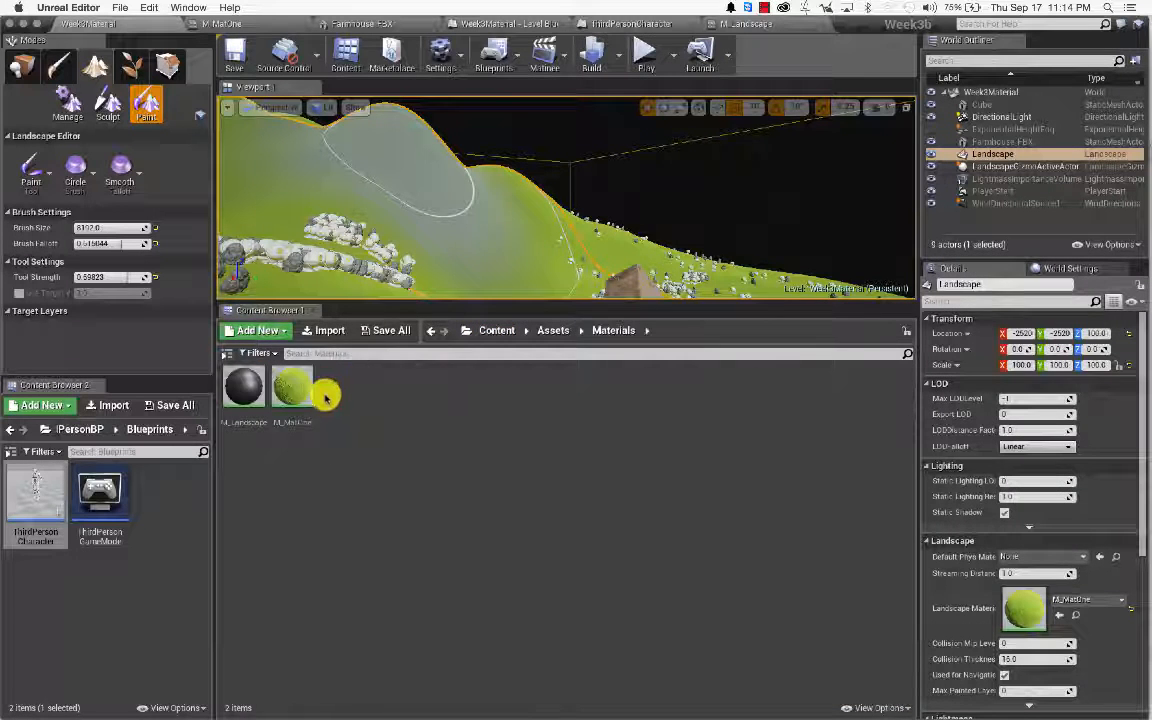
click(244, 390)
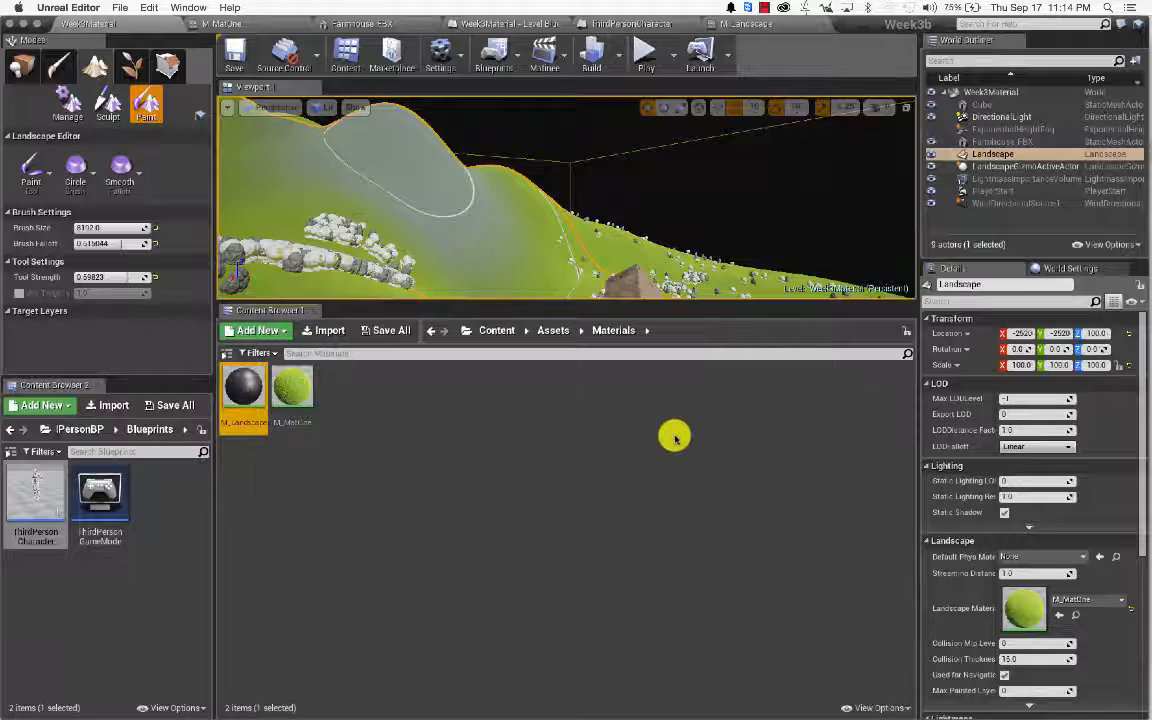
click(1062, 618)
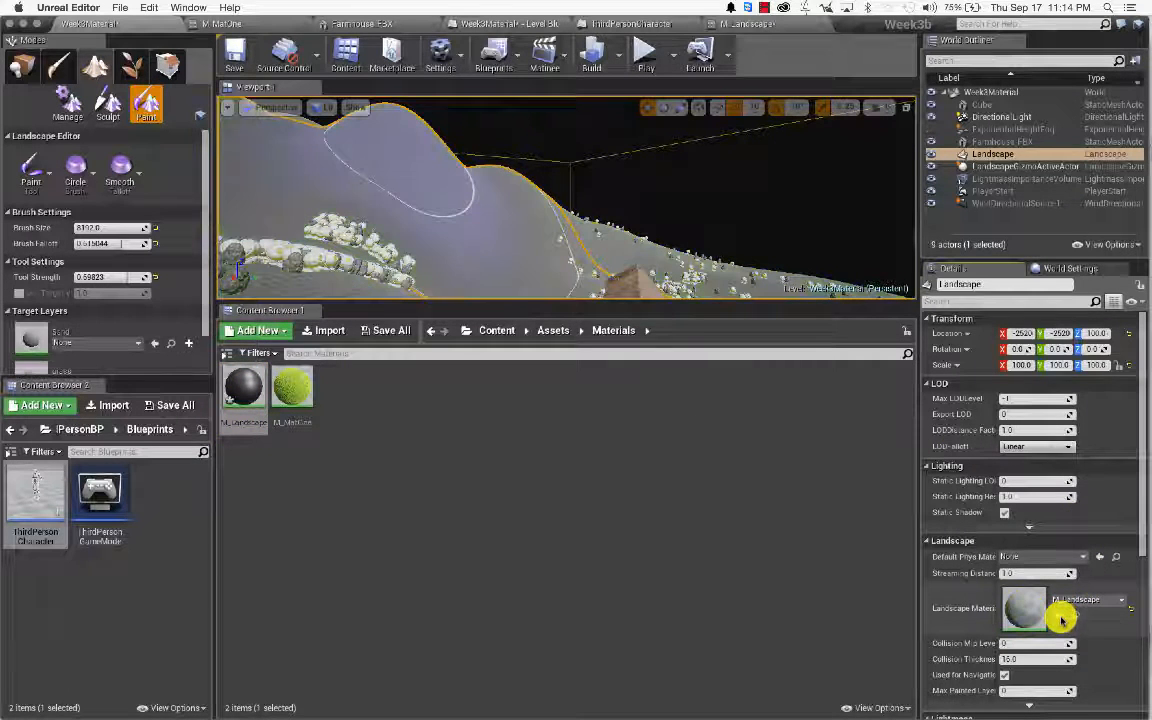
double_click(247, 388)
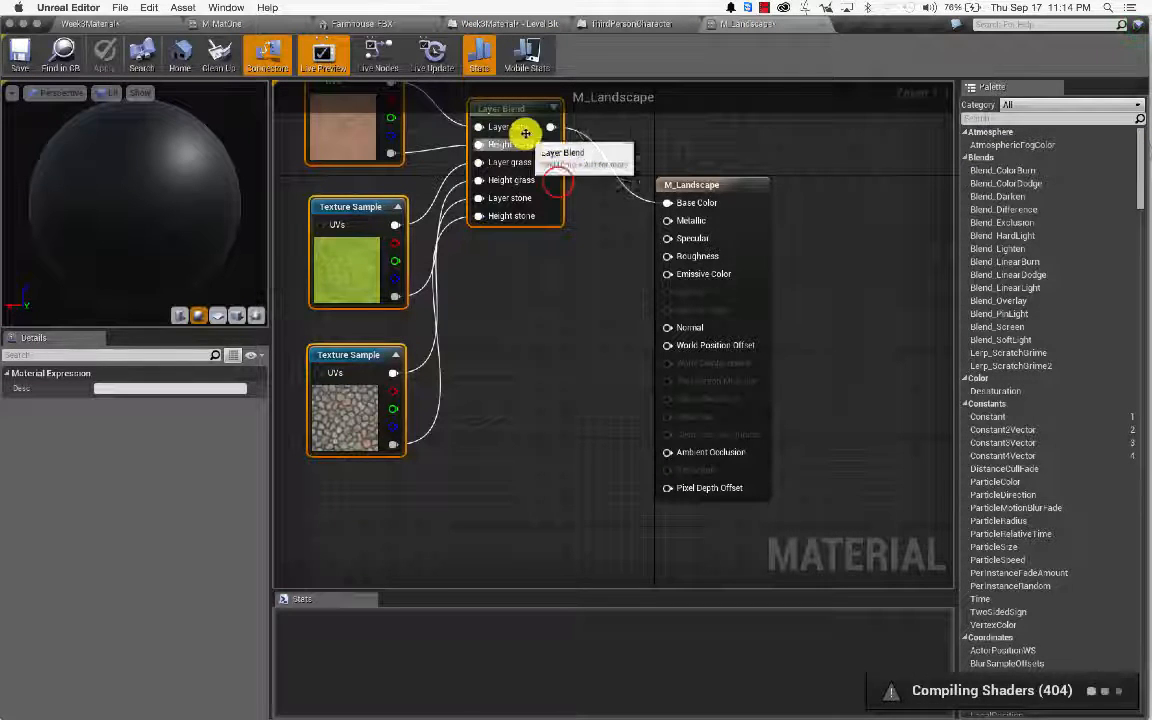
Step: On the Layer Blend node, set Preview Weight to 0.5 for grass and 1.0 for stone
click(557, 181)
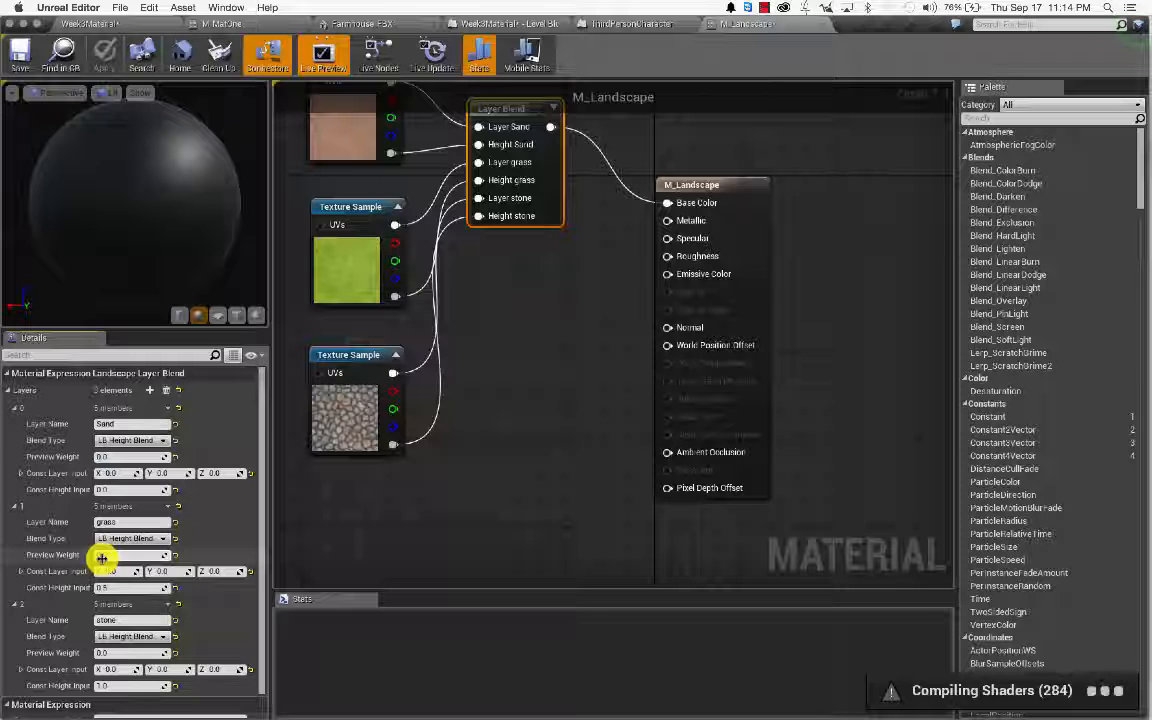
text(.5)
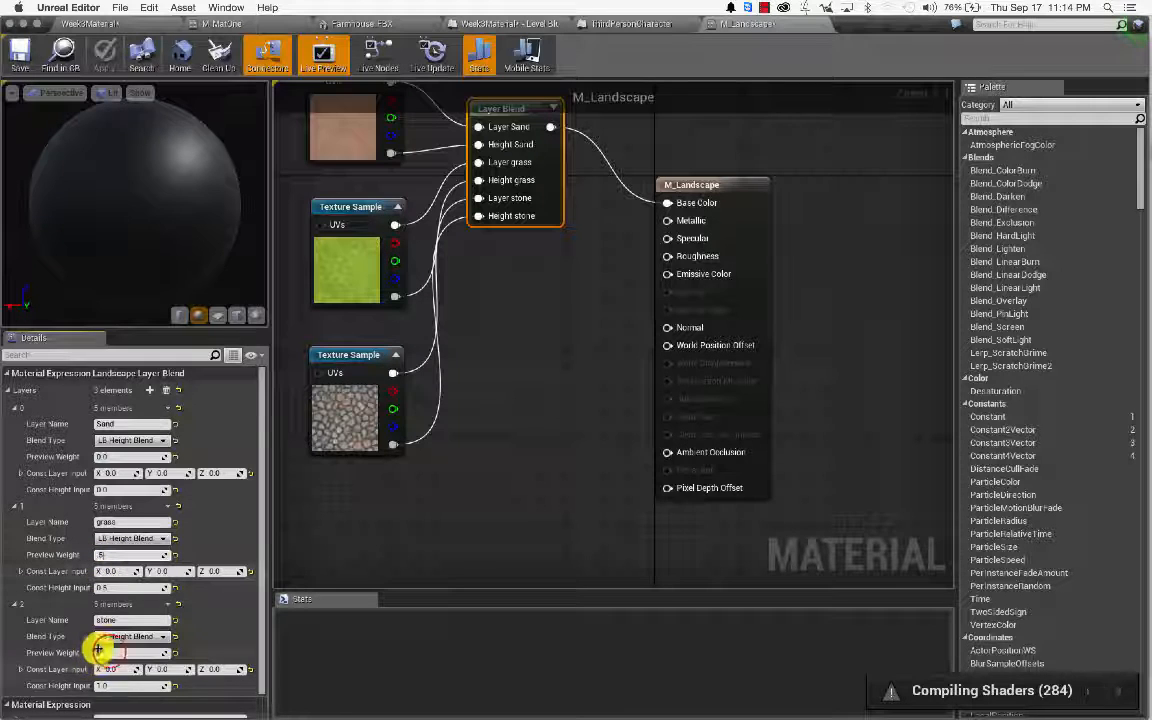
click(109, 651)
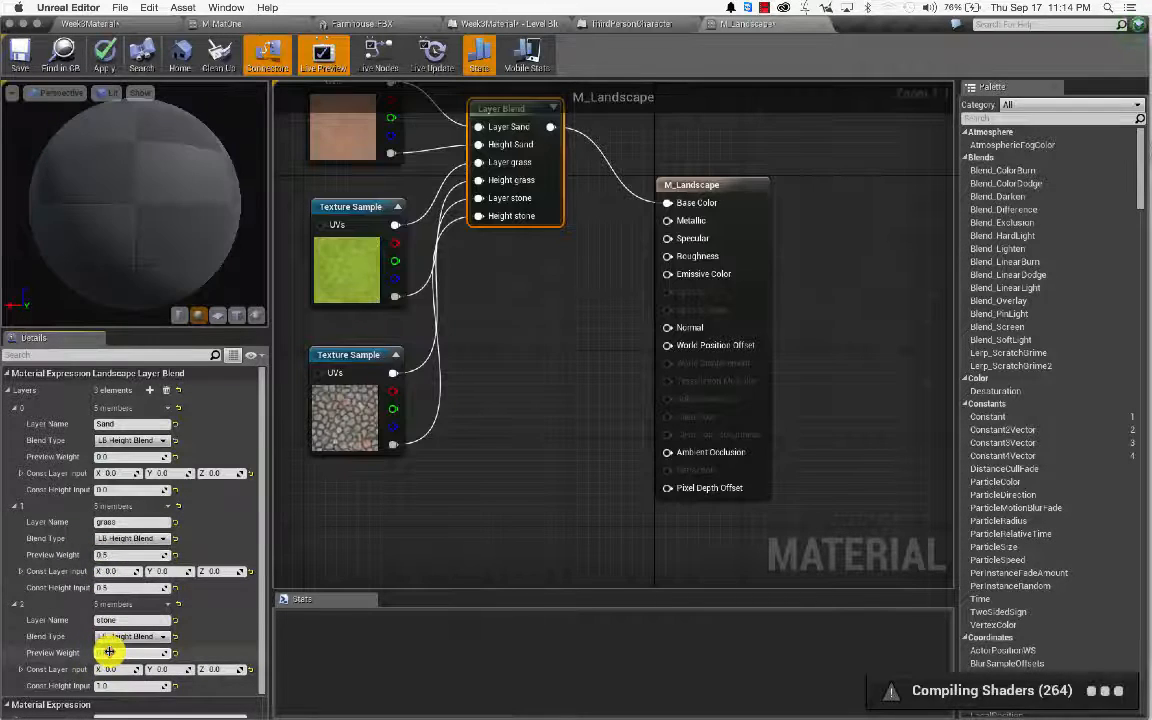
text(1)
key(Tab)
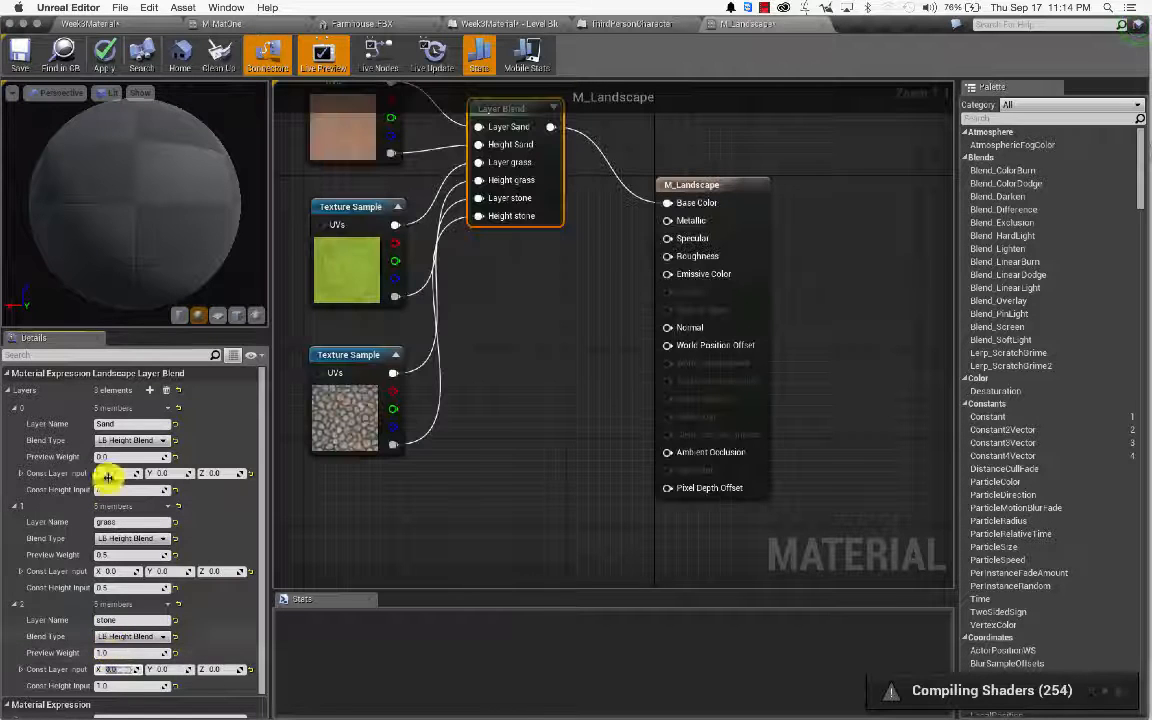
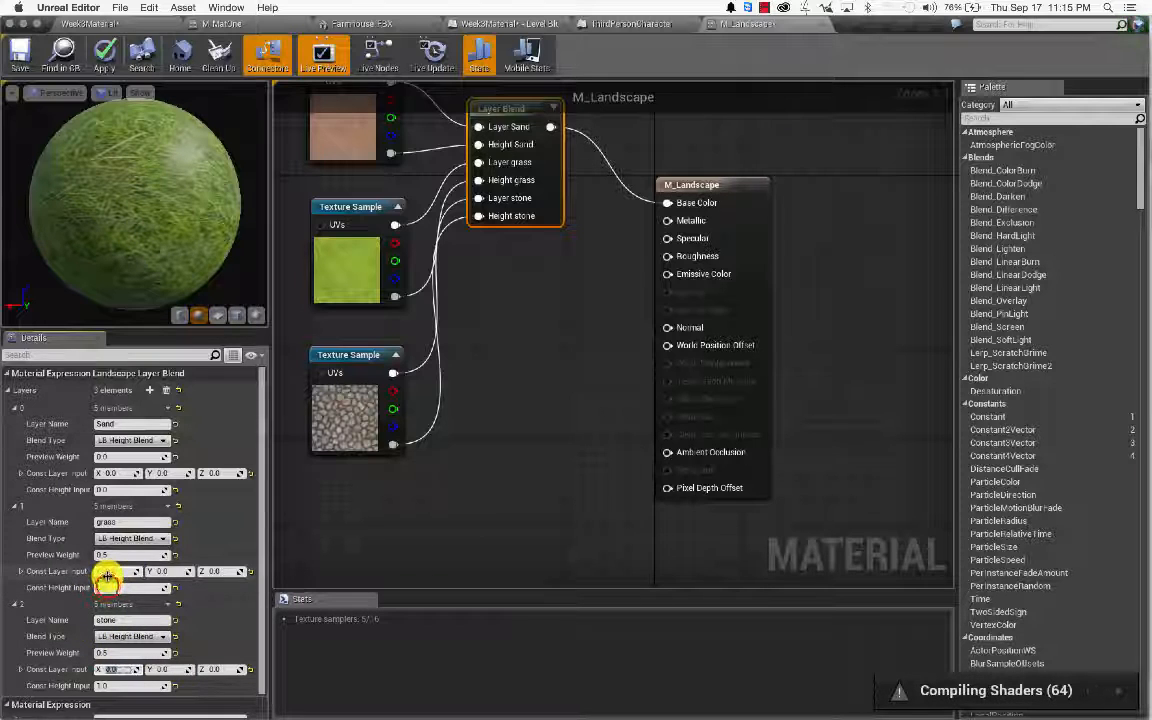
Step: Set grass and stone Preview Weight to 1.0 and grass Const Height Input to 0.5, then apply the material
drag(107, 586, 222, 604)
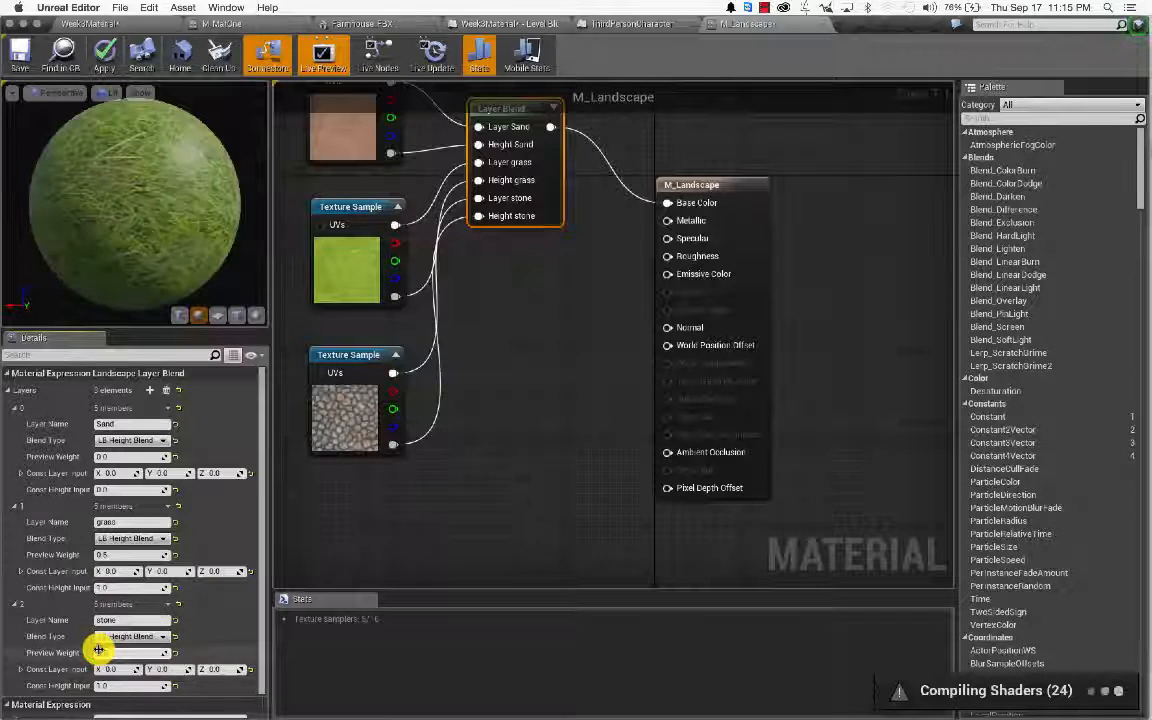
click(243, 643)
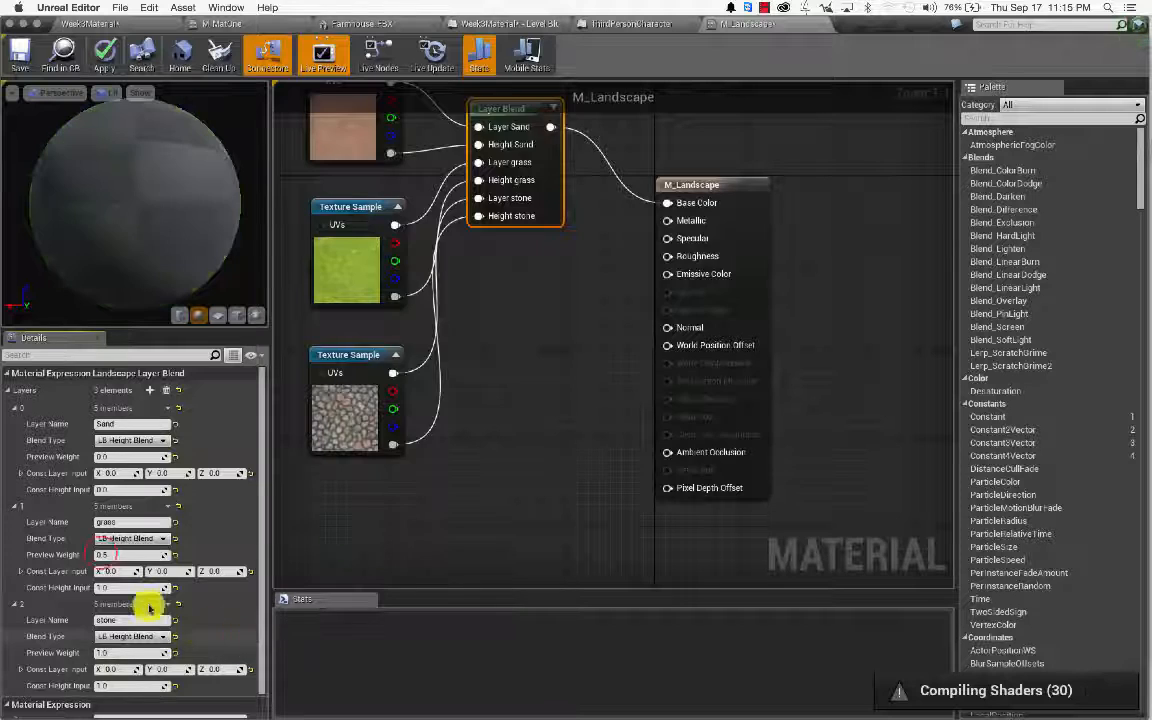
click(110, 558)
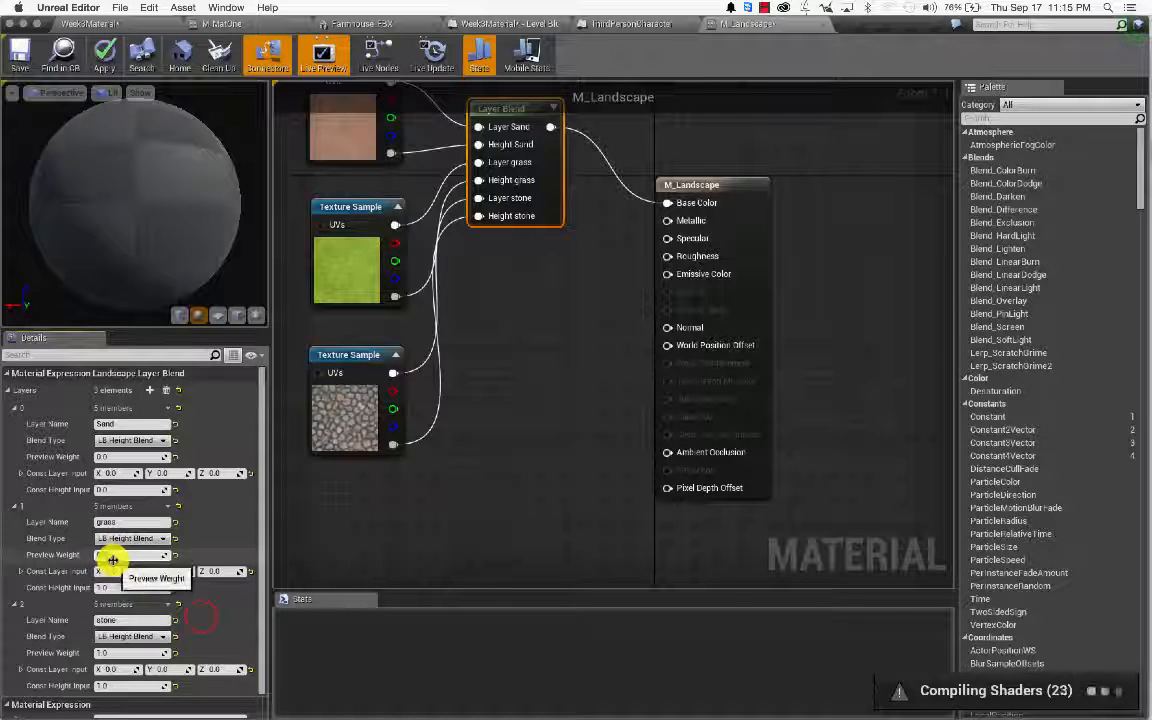
text(1)
click(200, 619)
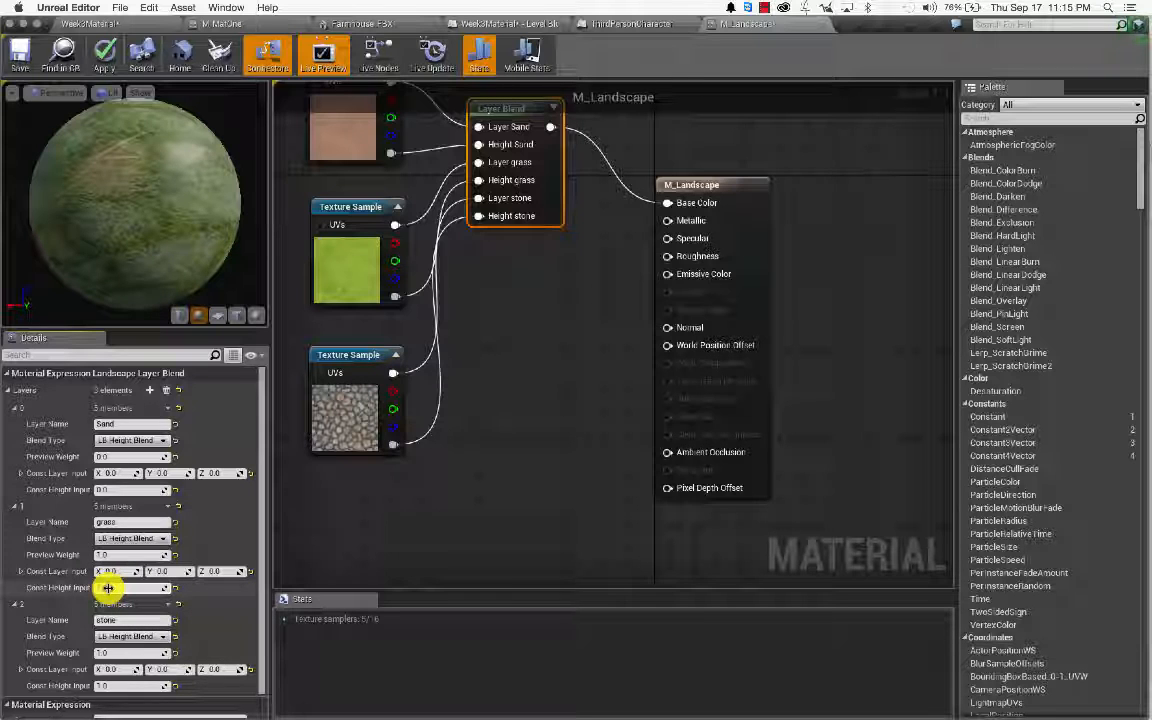
key(Tab)
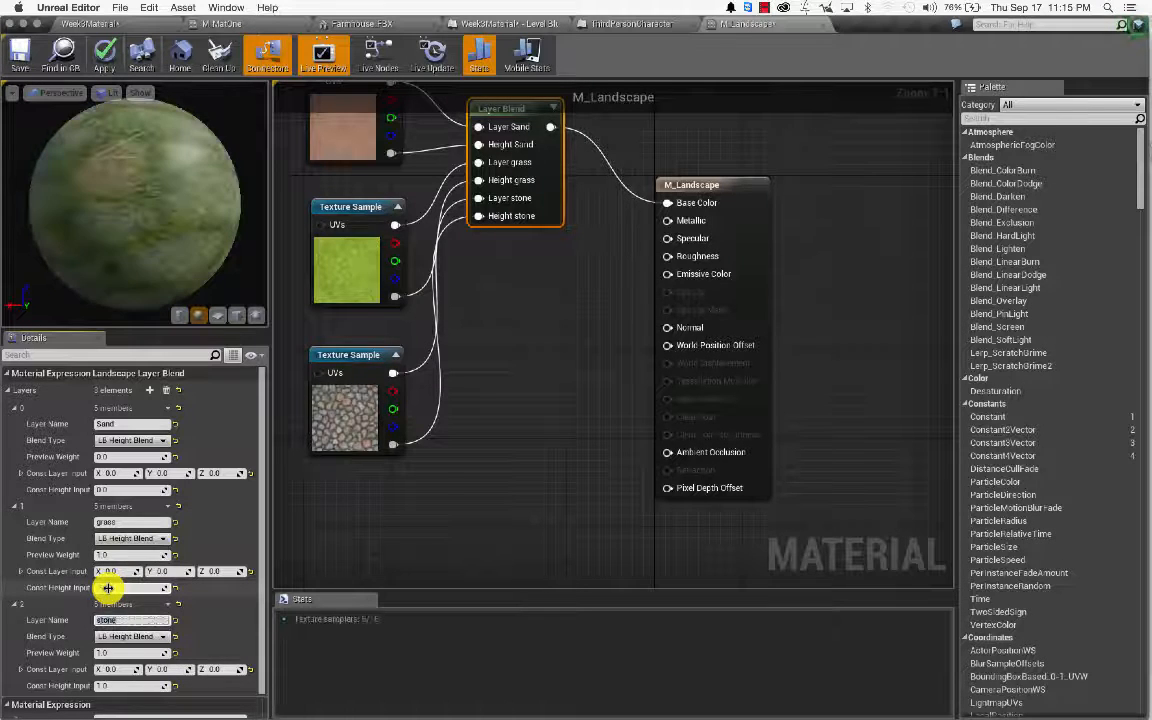
drag(107, 588, 211, 609)
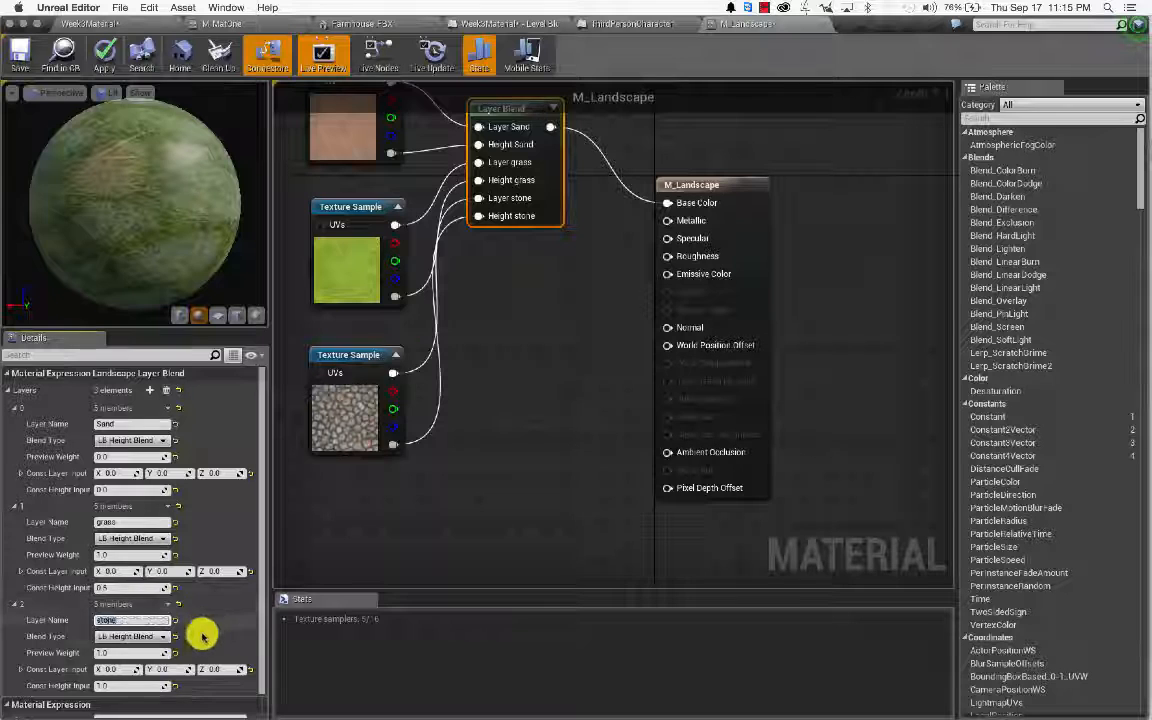
click(145, 652)
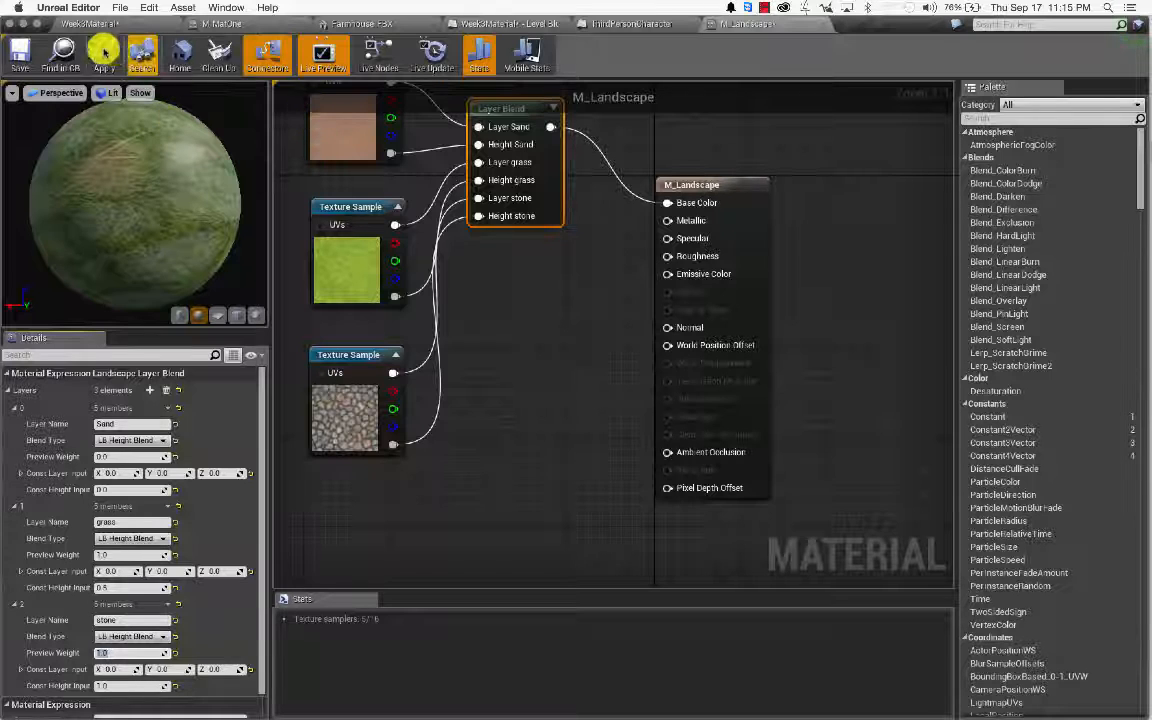
click(21, 54)
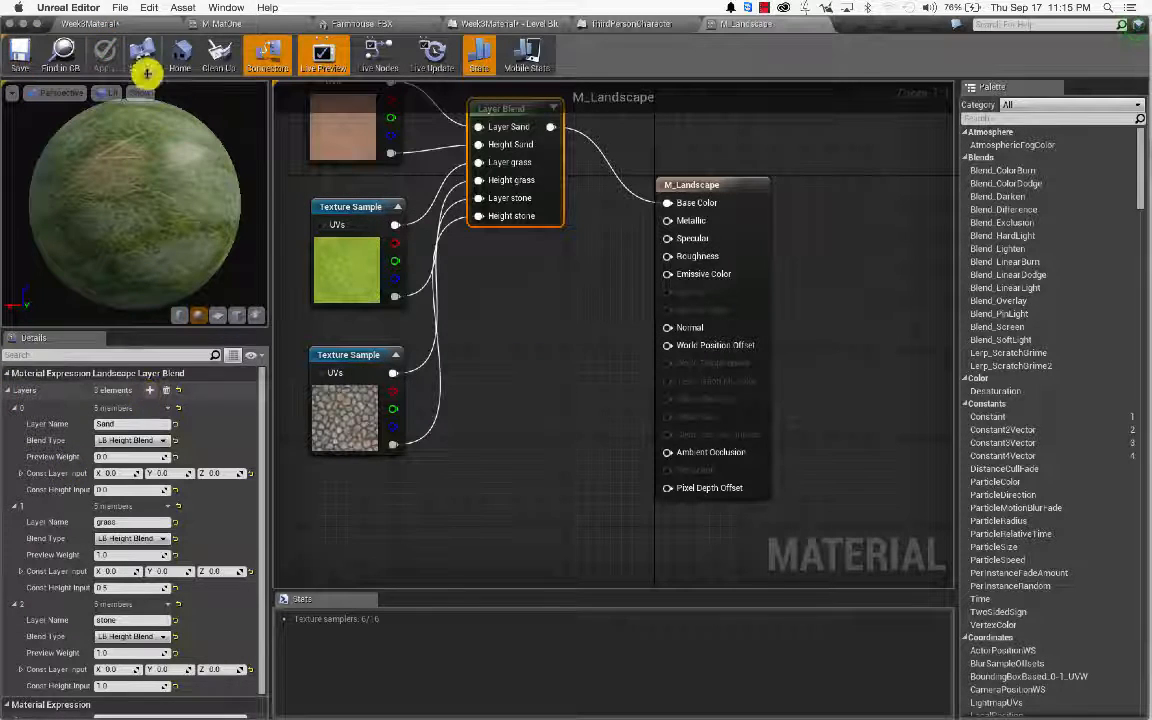
Step: Back in the level, create a weight-blended Sand layer info asset in the Materials folder
click(117, 20)
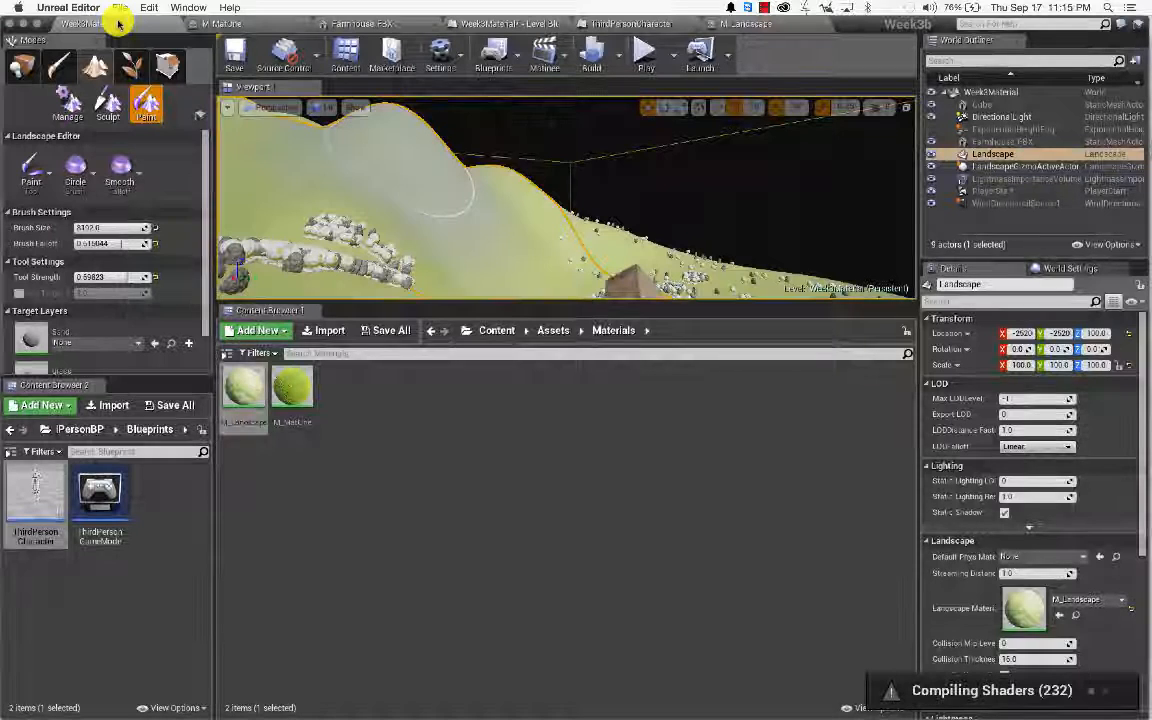
scroll(147, 318, down, 3)
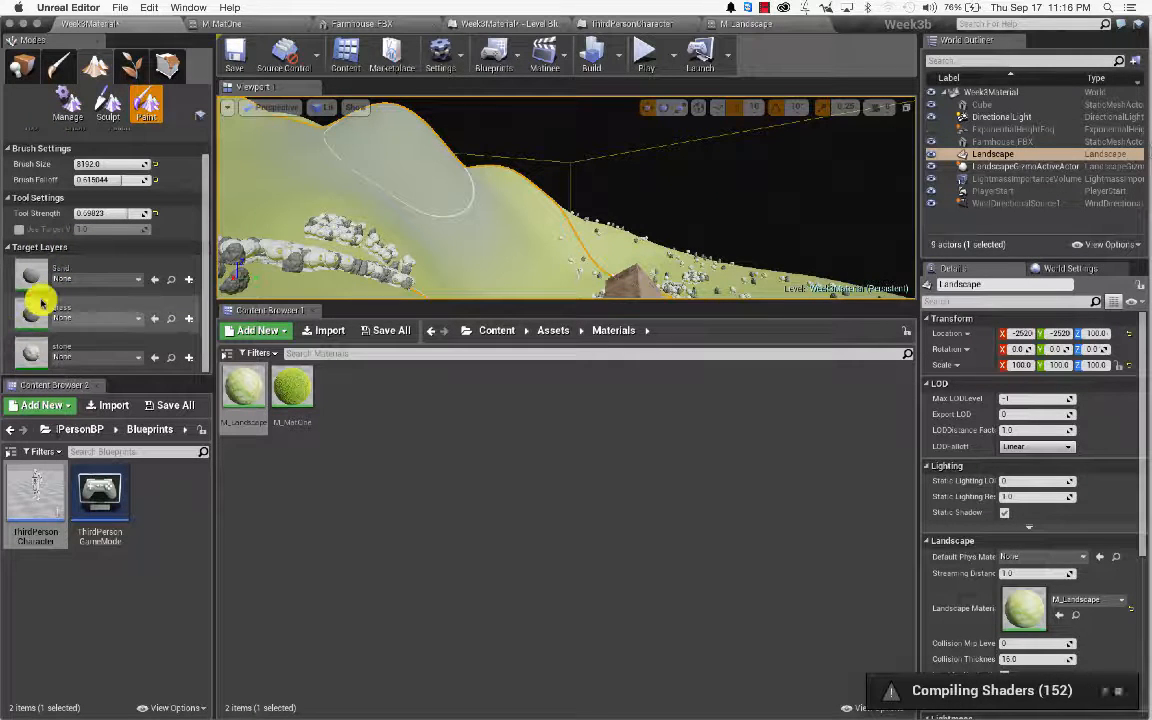
click(187, 280)
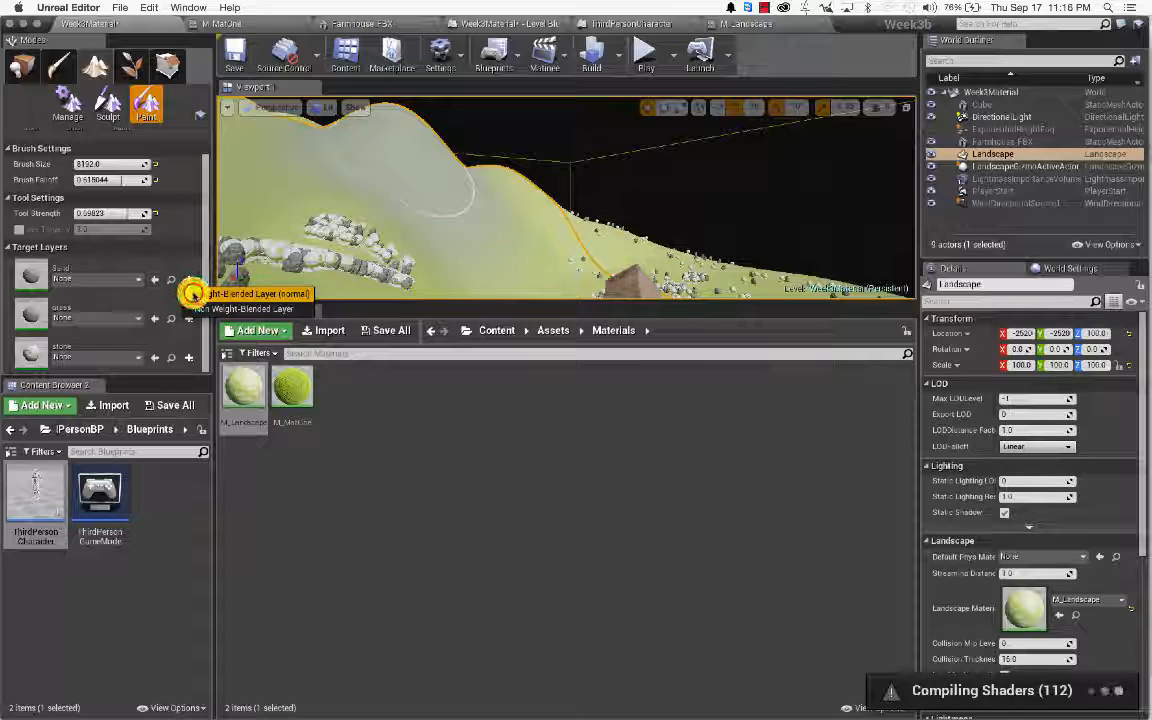
click(193, 294)
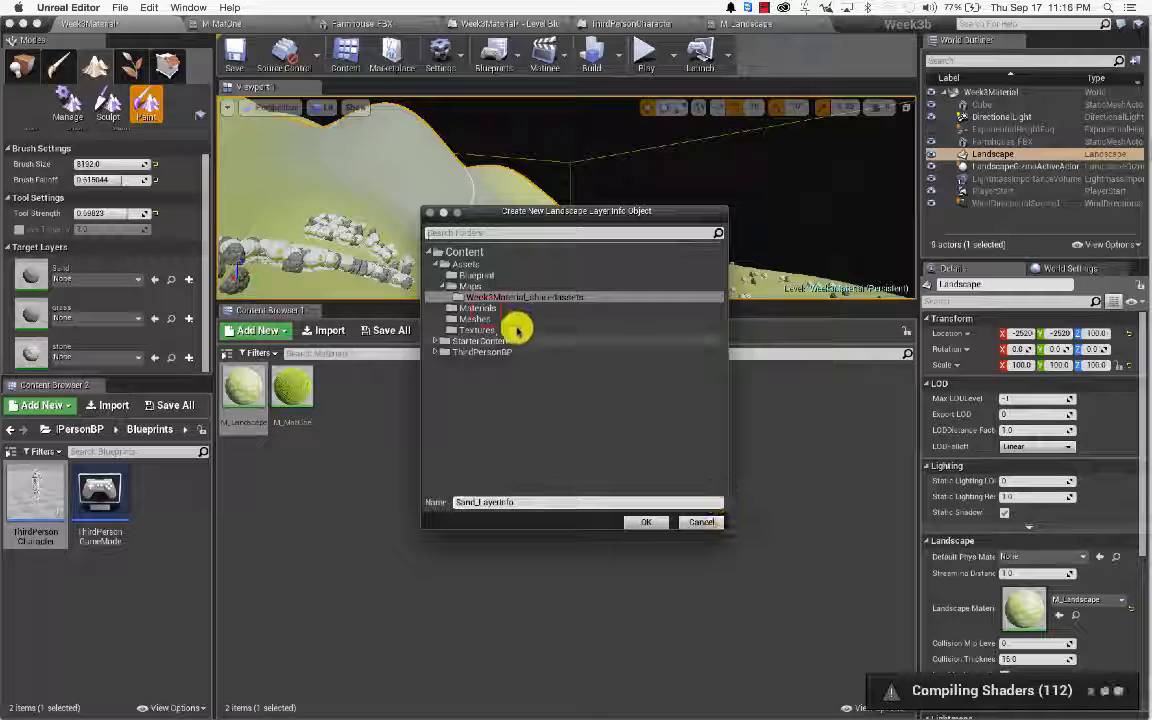
click(482, 309)
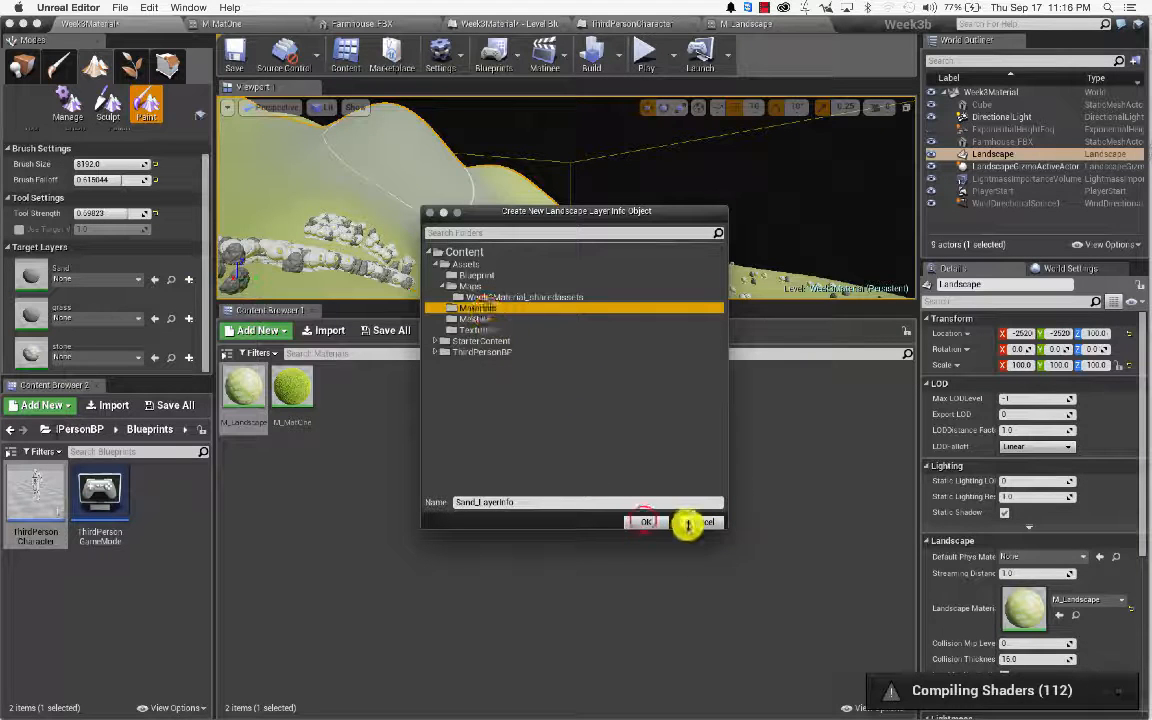
click(640, 521)
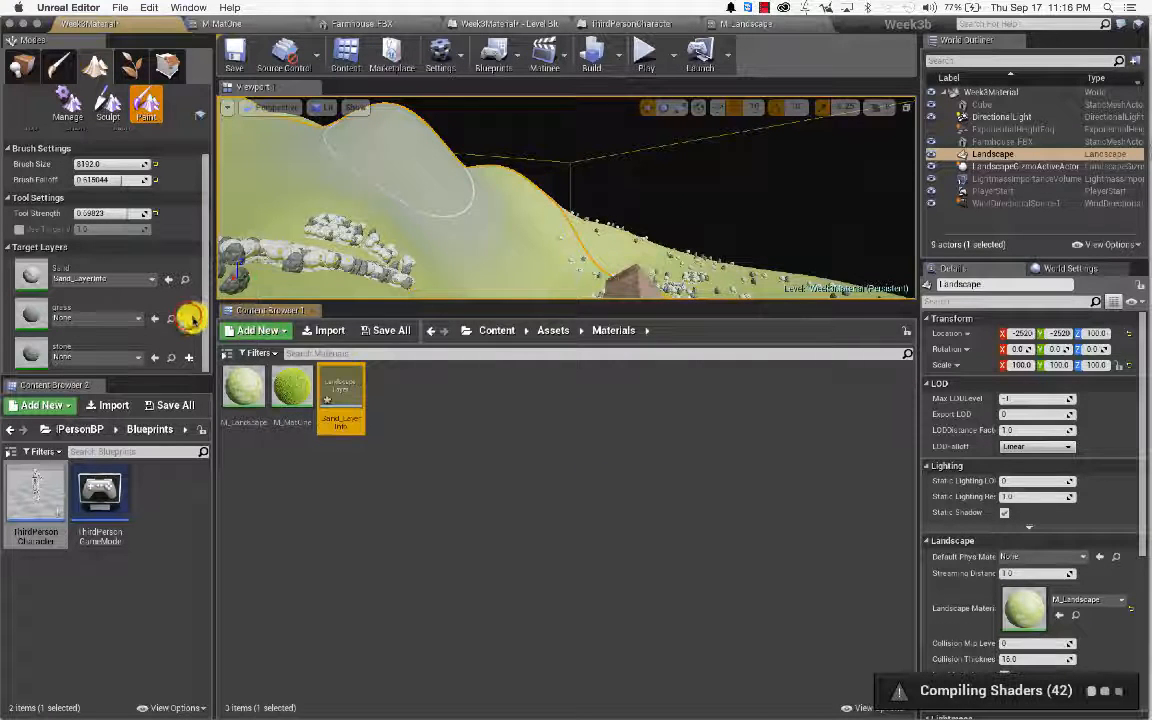
Step: Create a weight-blended grass_LayerInfo asset in the Materials folder
click(188, 318)
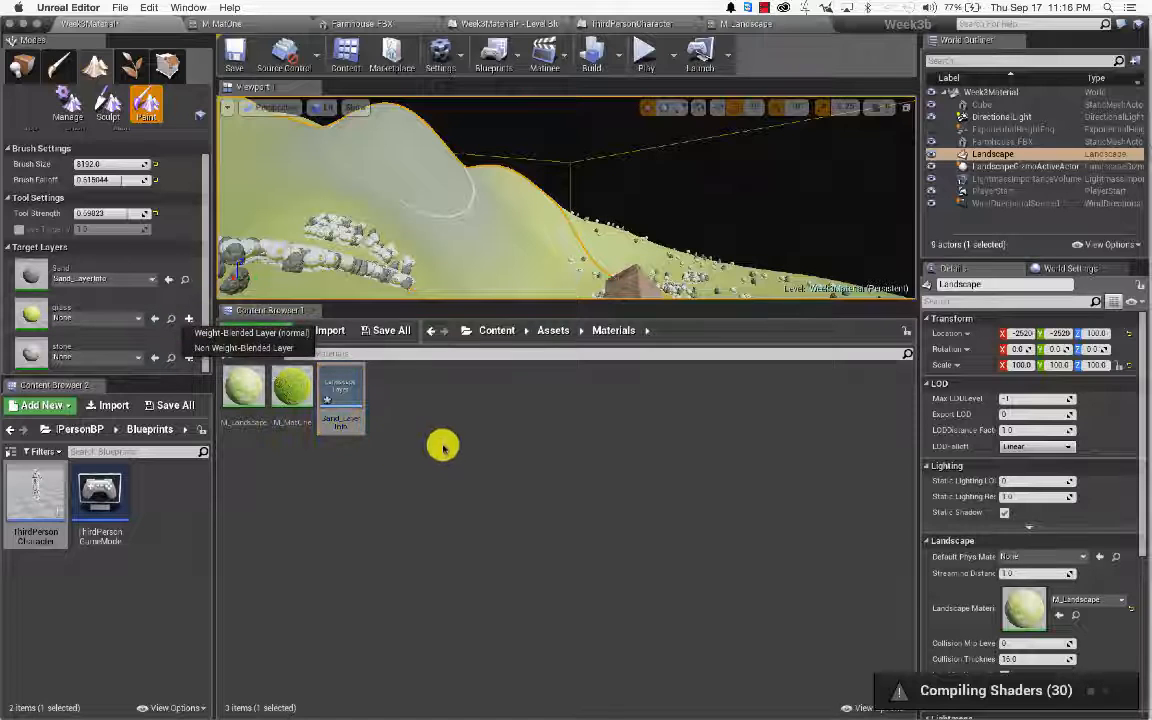
click(292, 334)
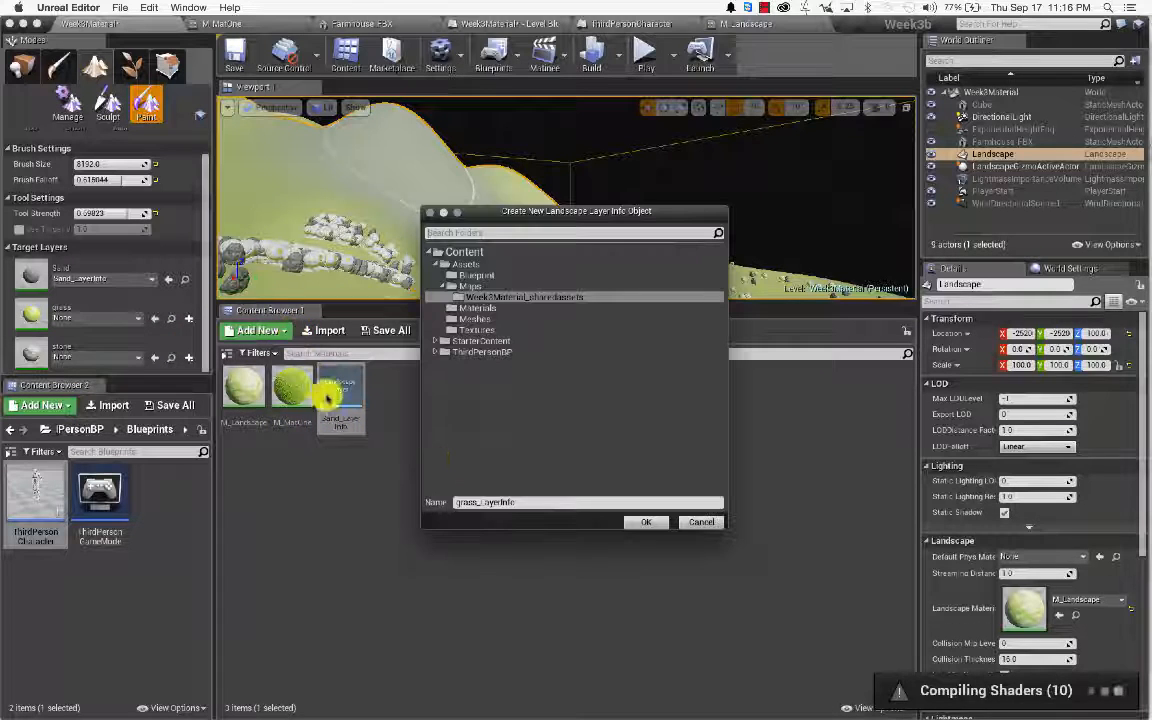
click(478, 307)
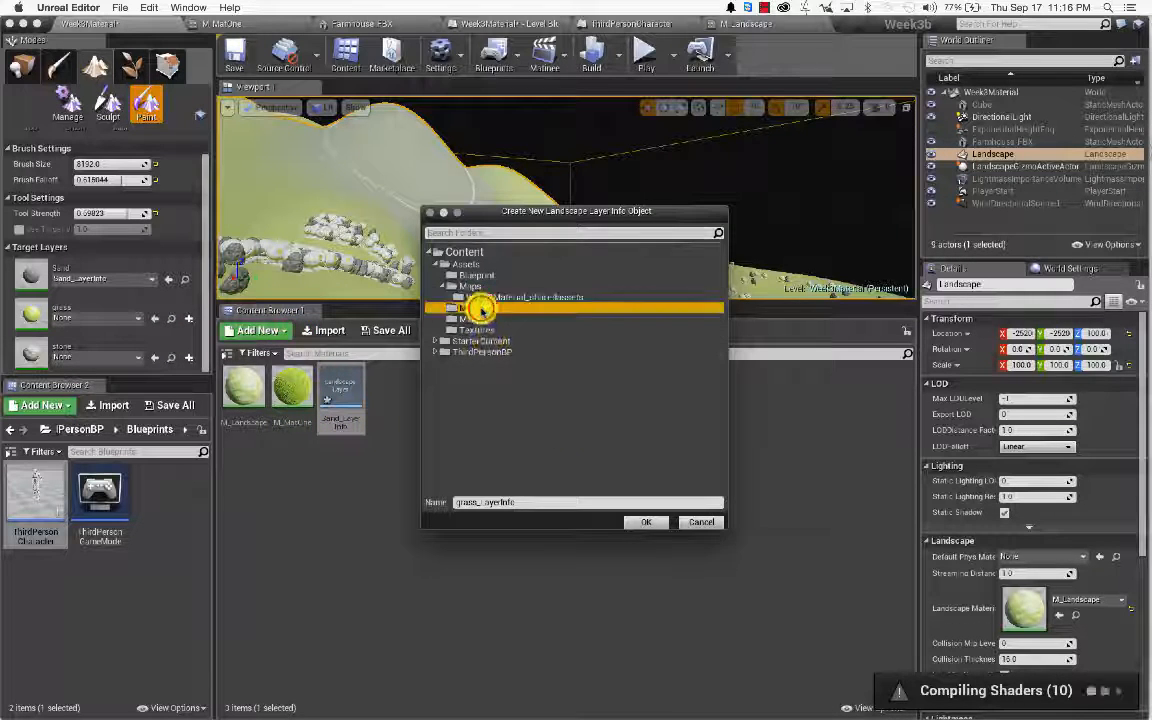
click(646, 522)
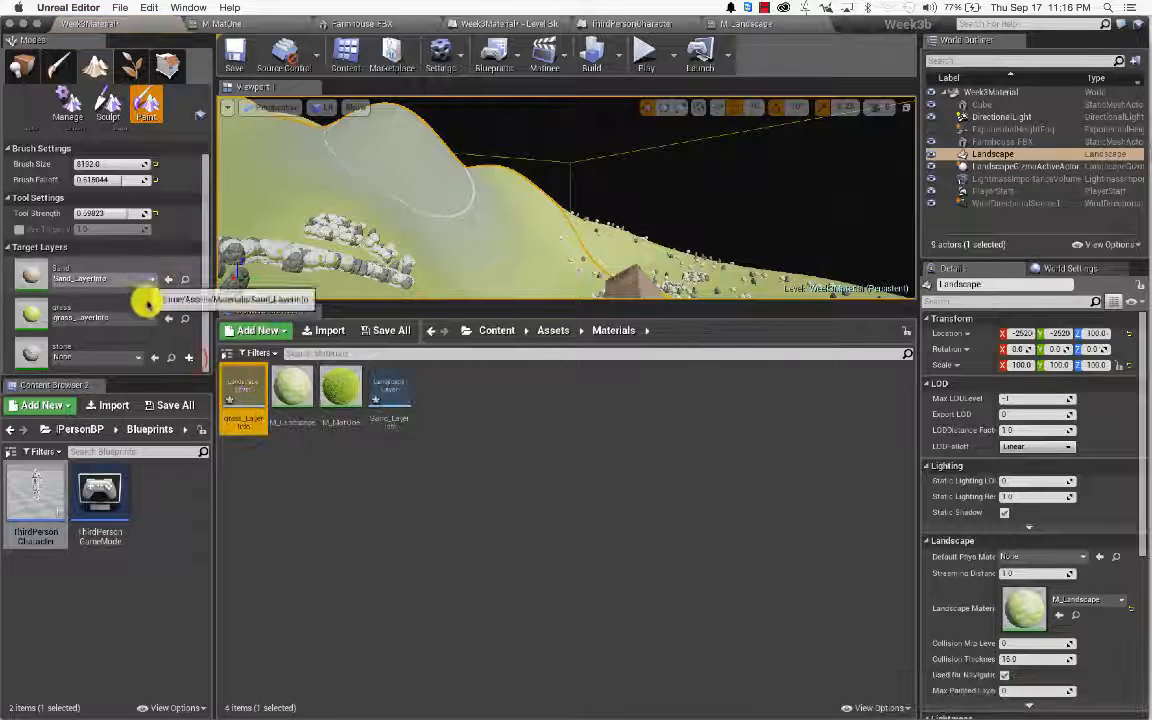
Step: Create stone_LayerInfo, assign it to the stone layer, and save the map
click(190, 358)
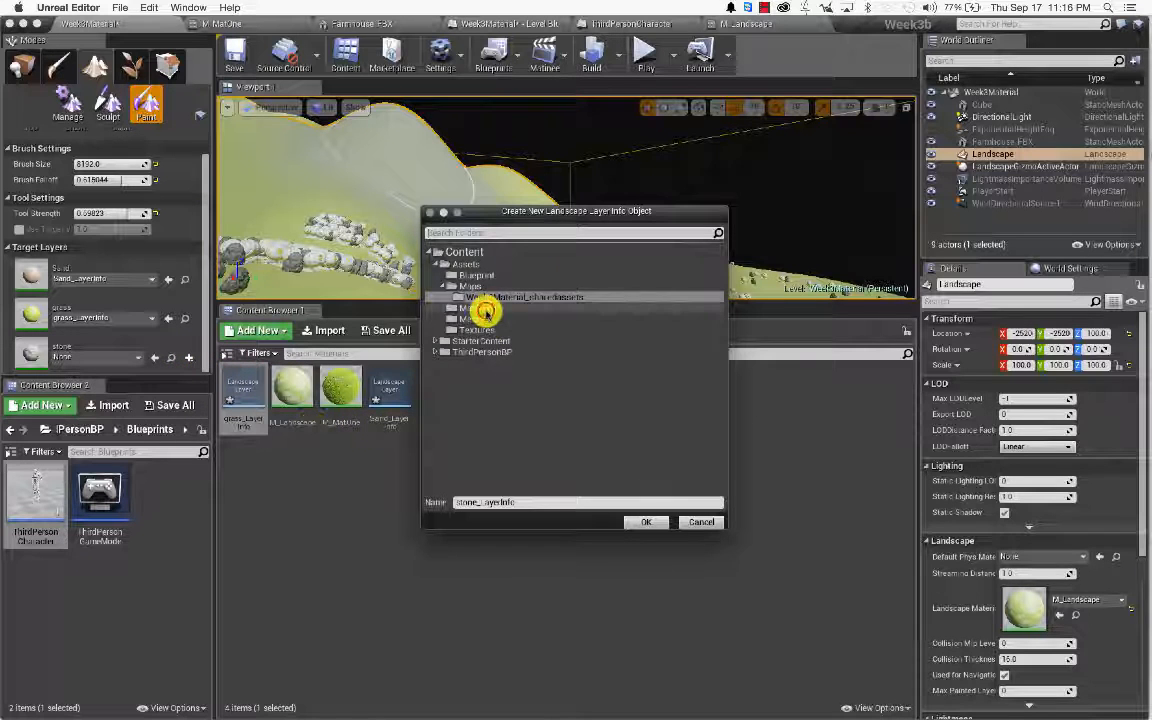
click(637, 523)
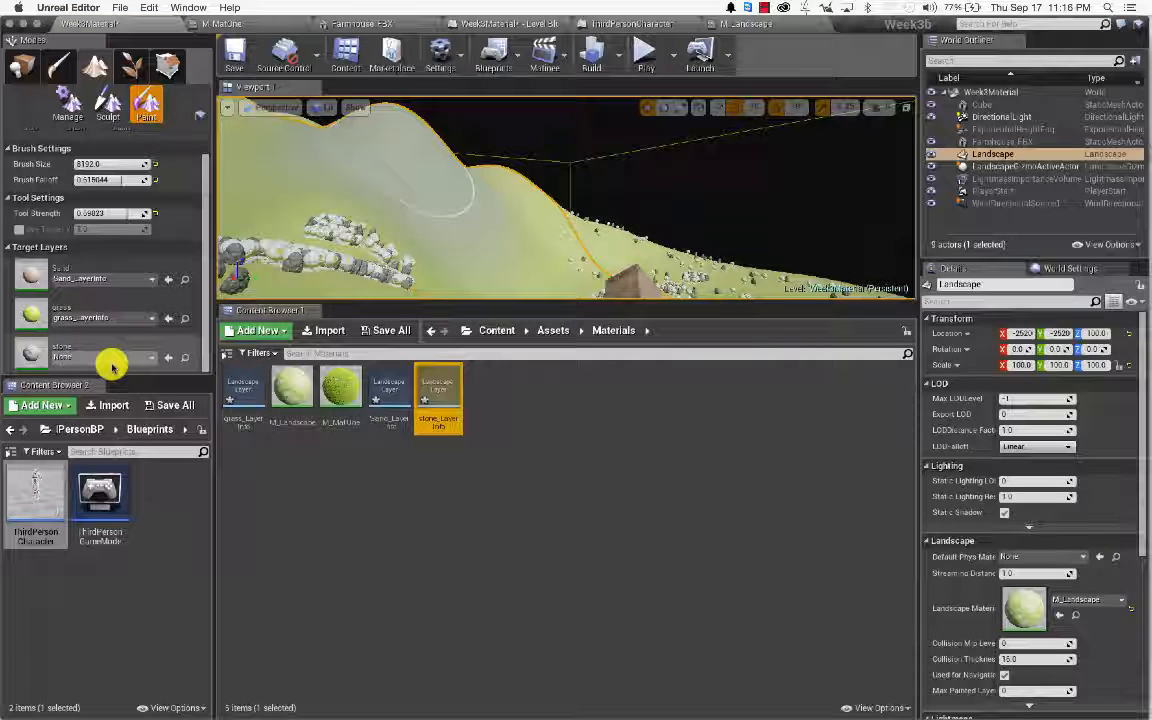
click(170, 360)
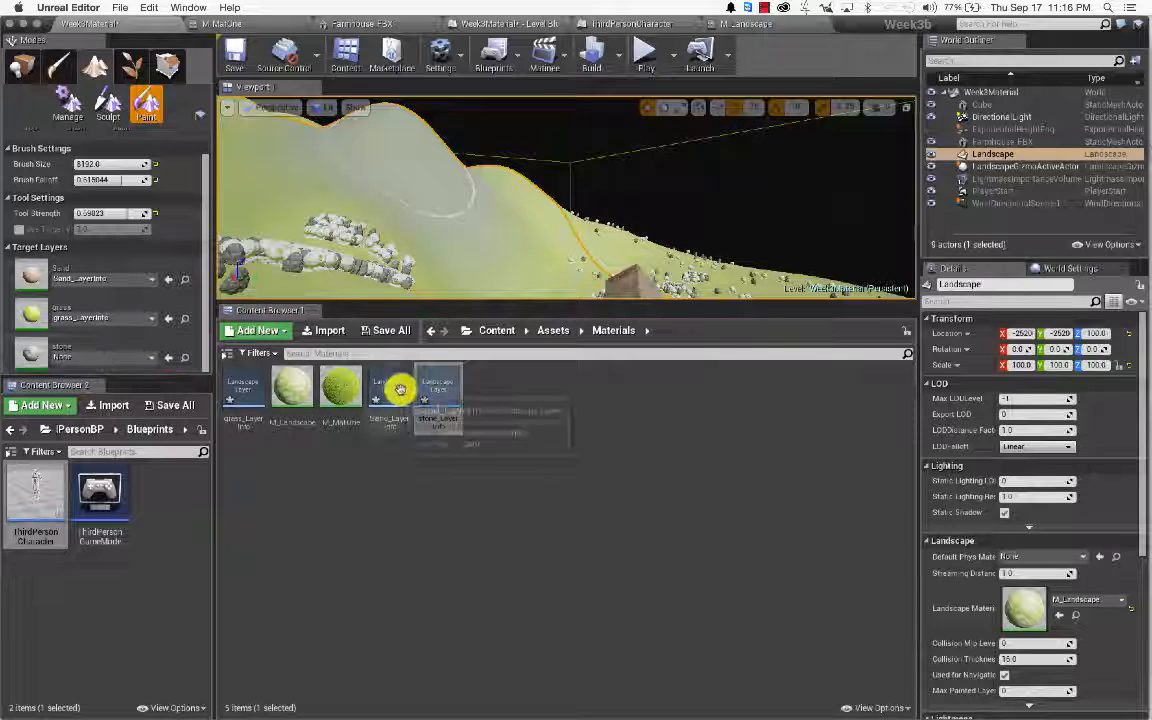
click(142, 357)
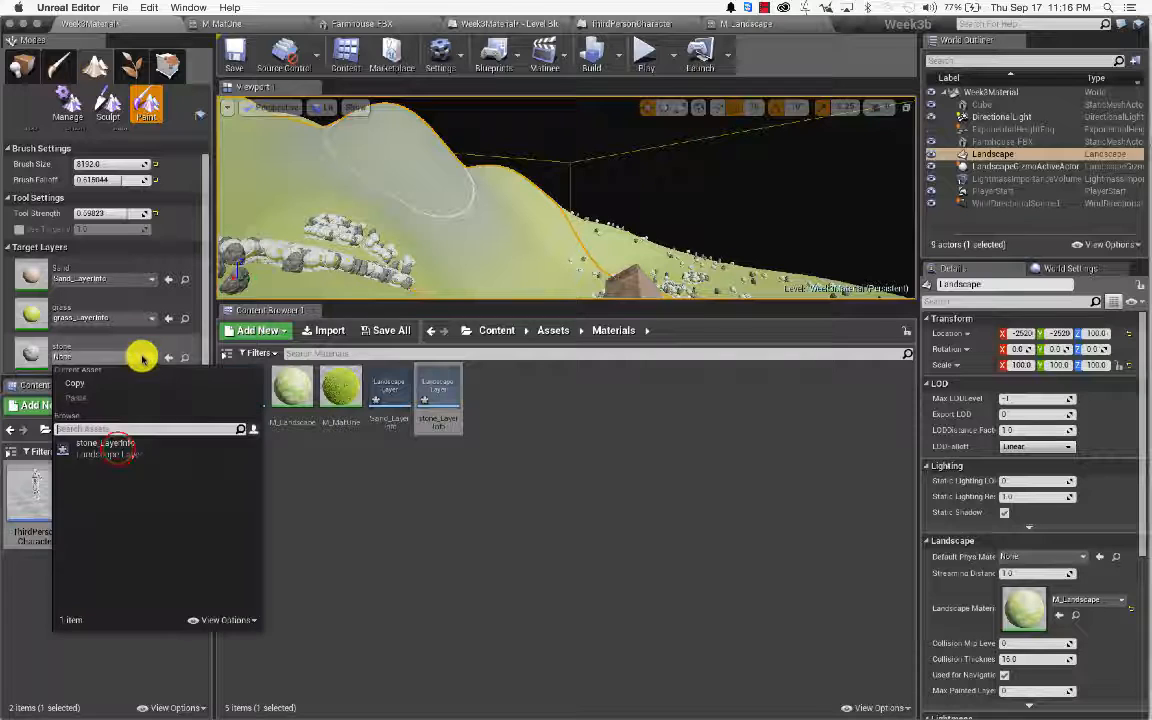
click(117, 449)
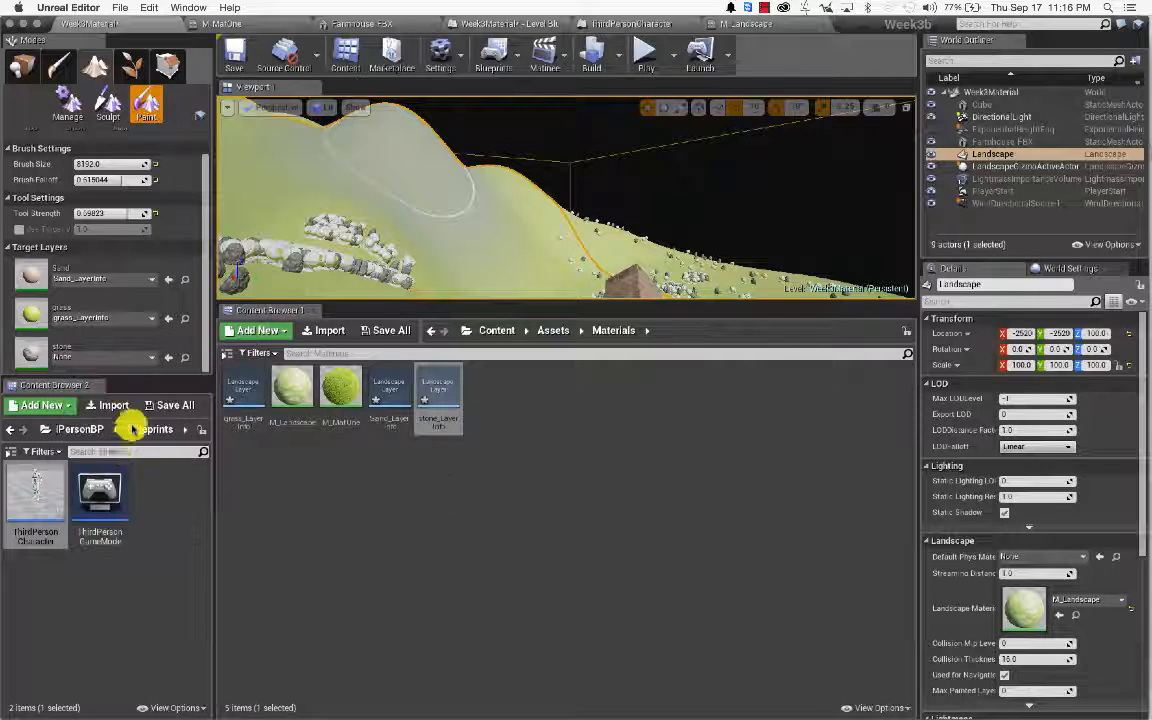
key(super+s)
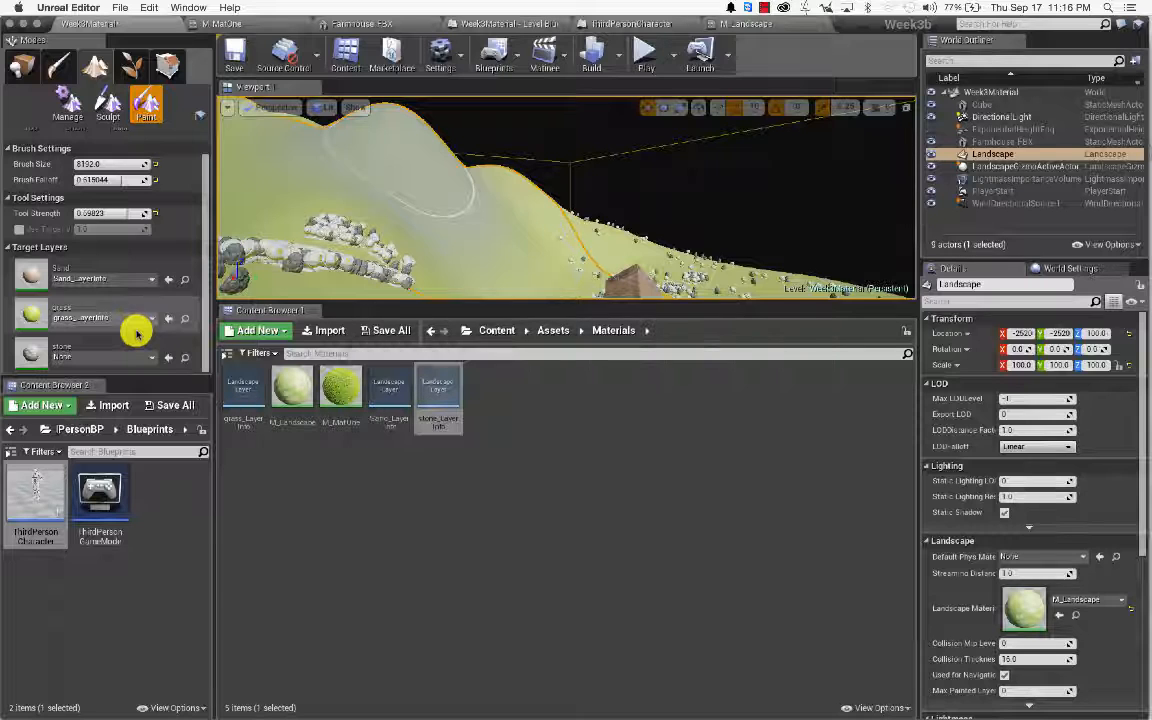
click(144, 361)
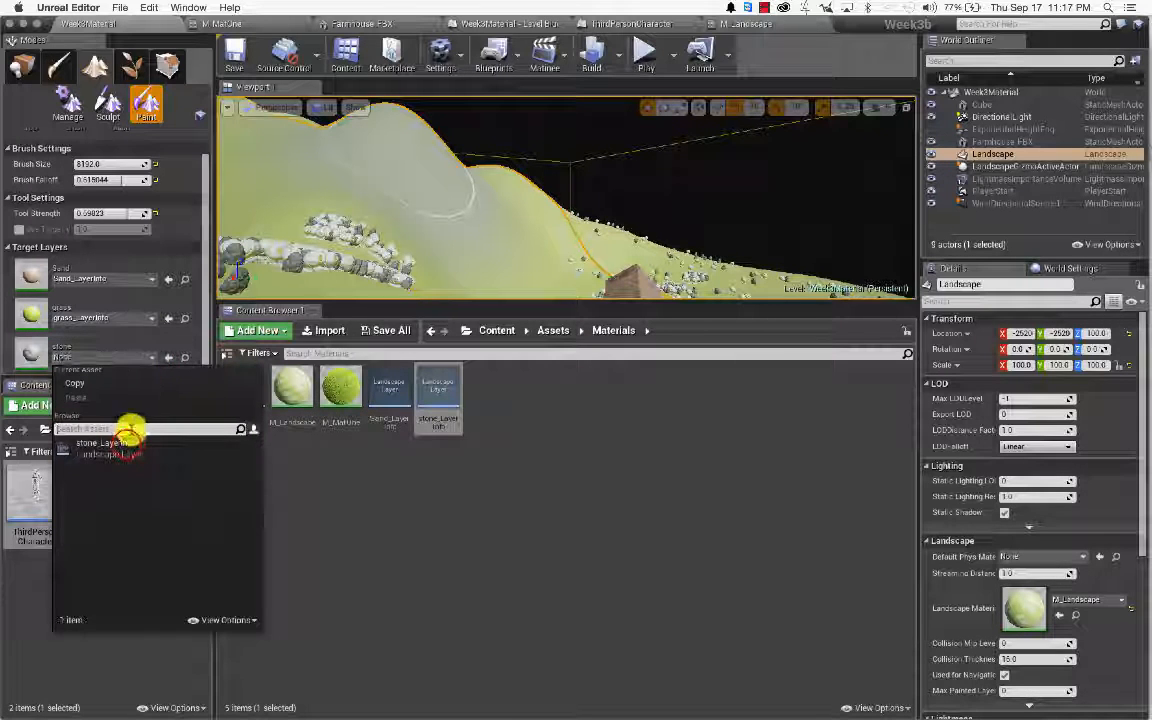
click(126, 445)
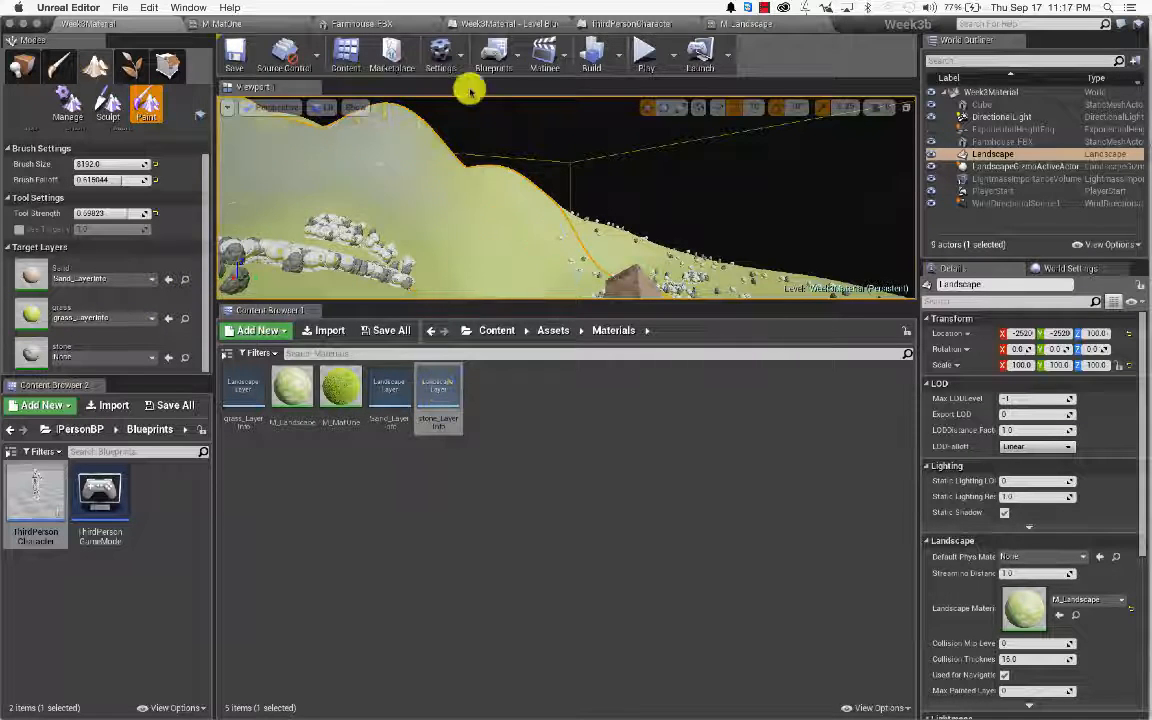
Step: In M_Landscape, keep LB Height Blend for the stone layer and select the stone Texture Sample
click(790, 25)
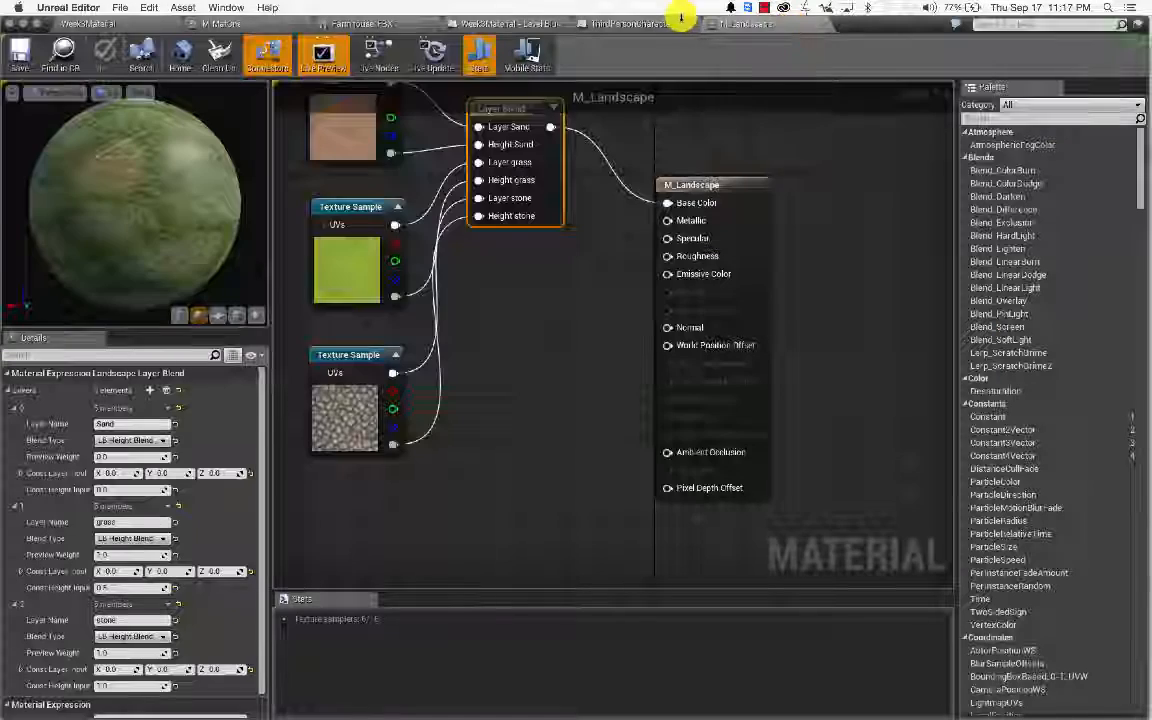
right_drag(499, 263, 553, 307)
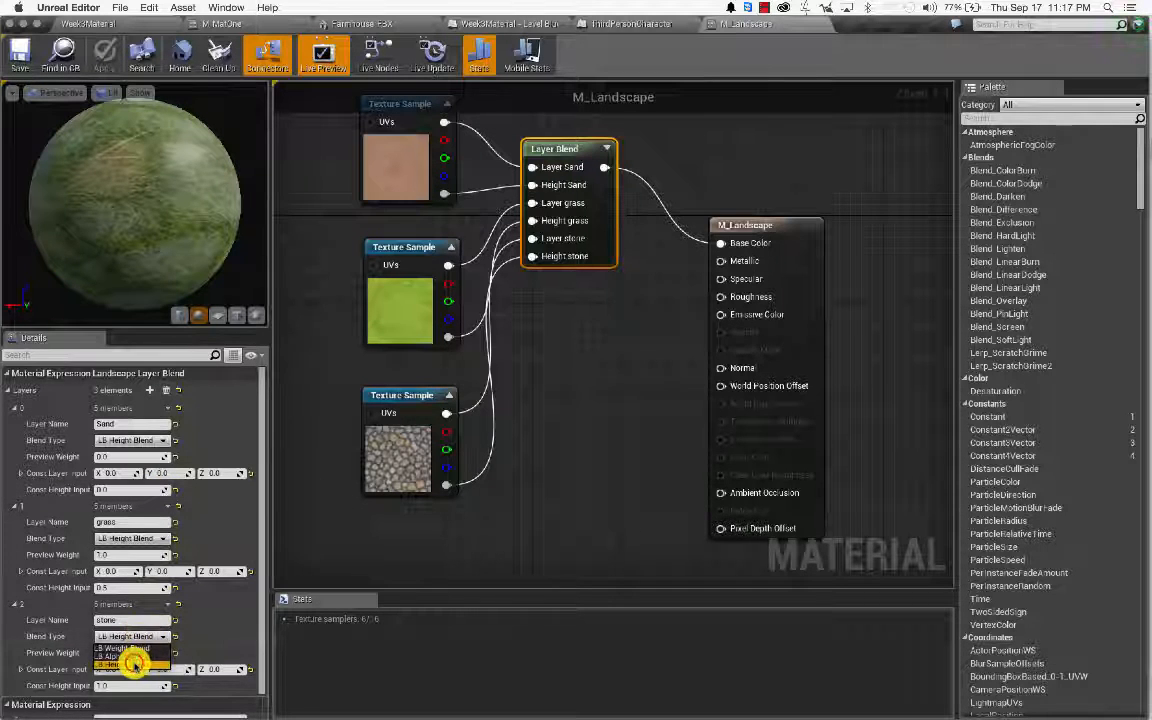
click(133, 664)
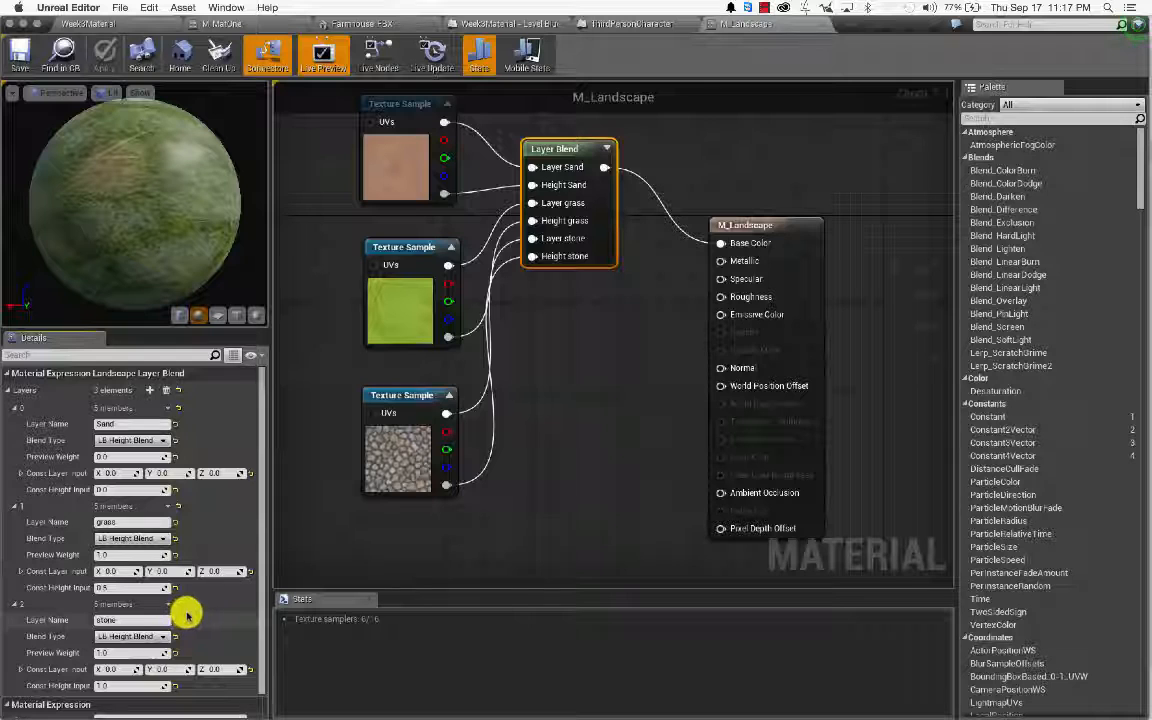
scroll(190, 612, down, 1)
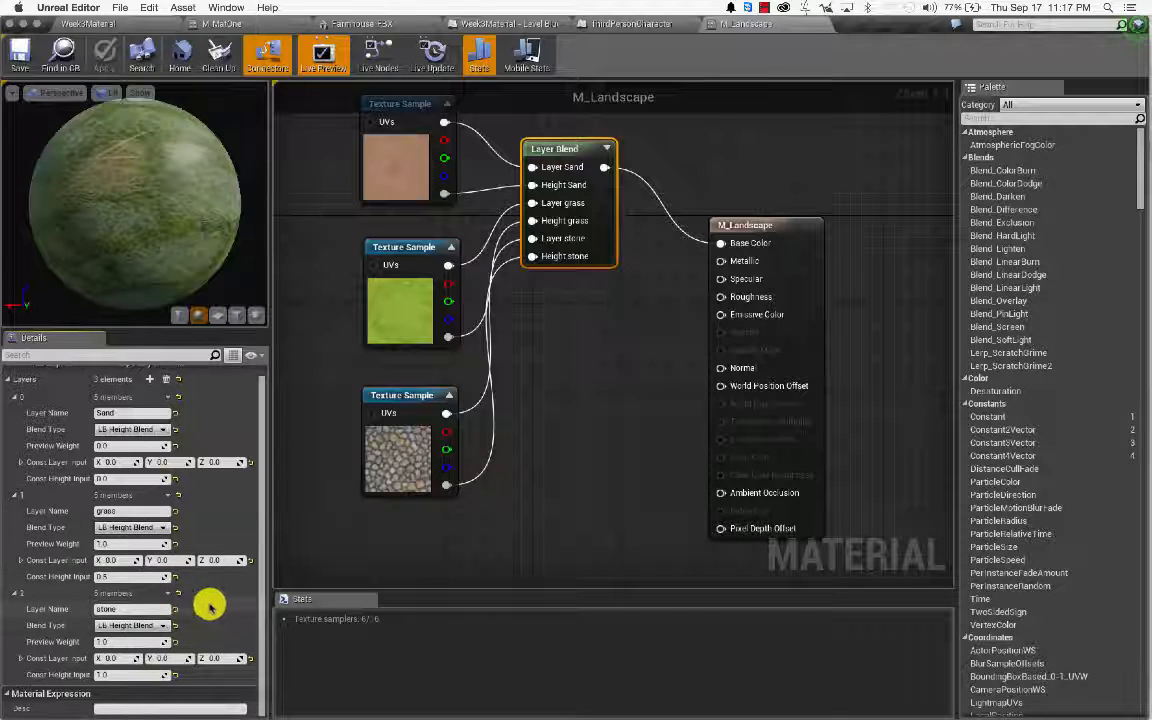
click(385, 460)
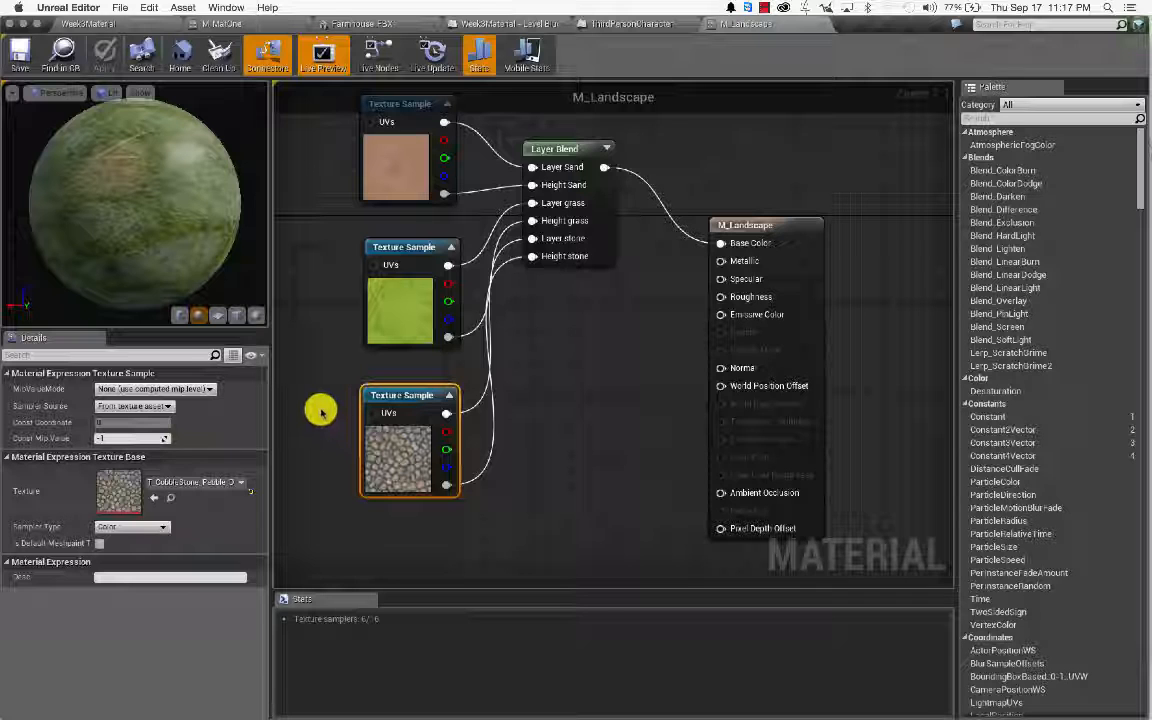
right_drag(314, 404, 525, 438)
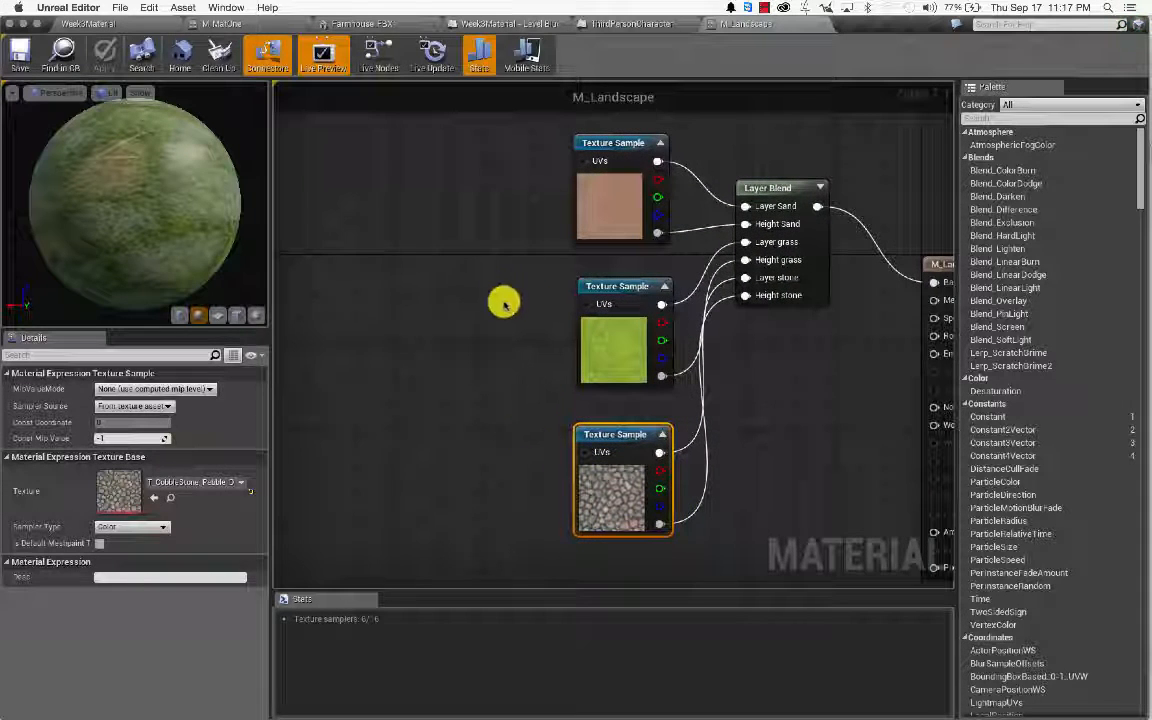
Step: Add a LandscapeCoords node and wire it into the sand, grass and stone texture UVs
right_click(428, 218)
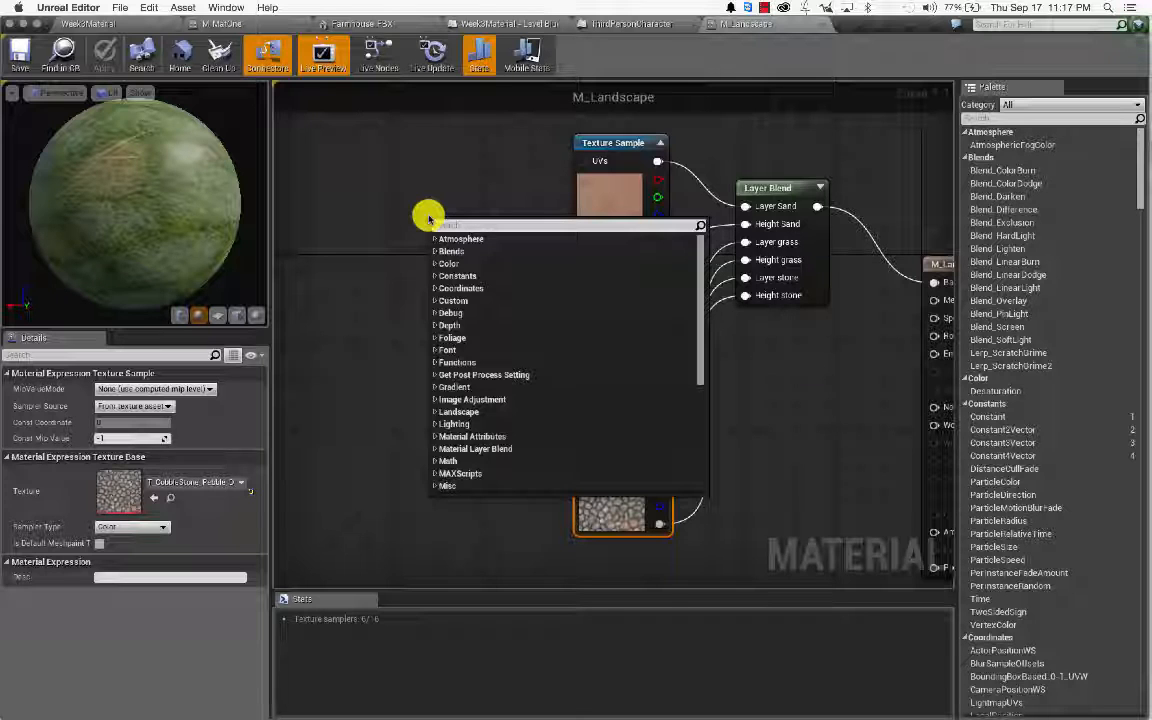
text(lands)
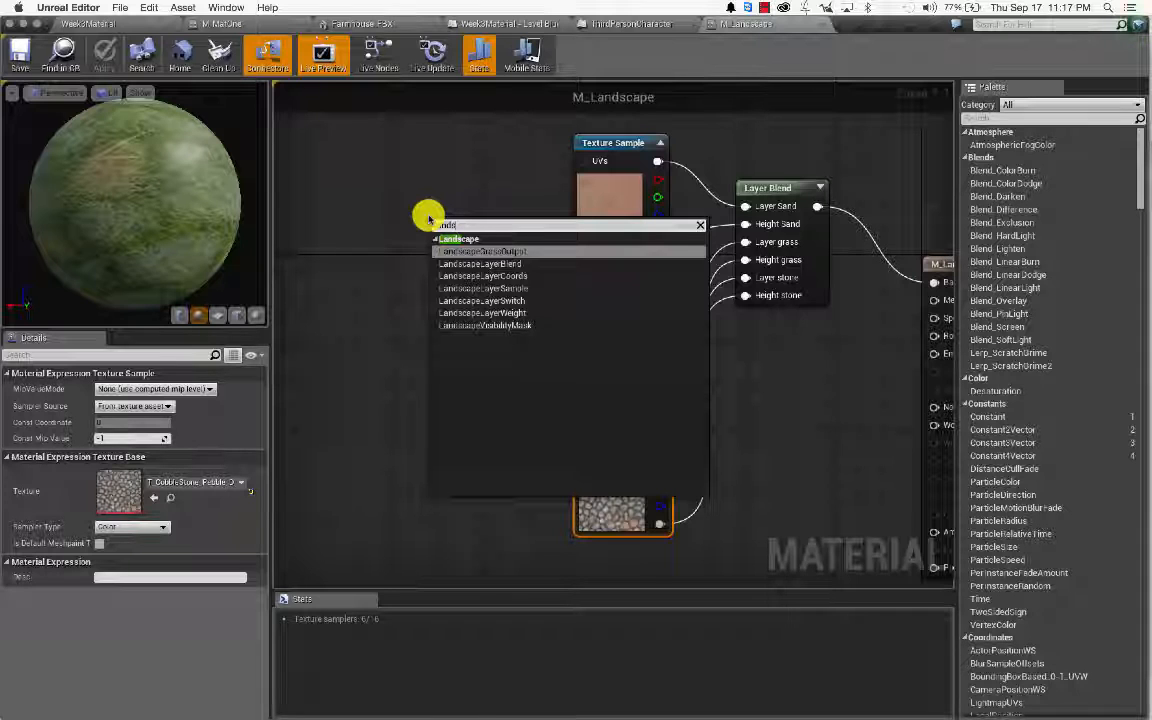
key(Down)
key(Down)
key(Return)
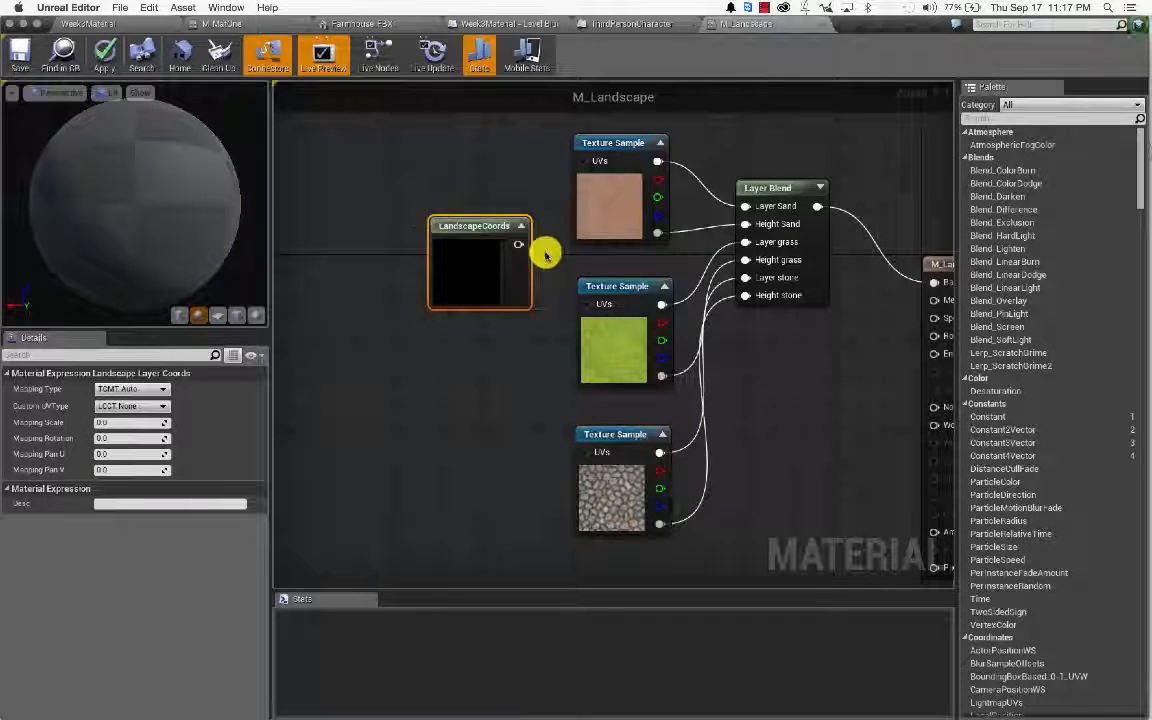
drag(520, 242, 584, 164)
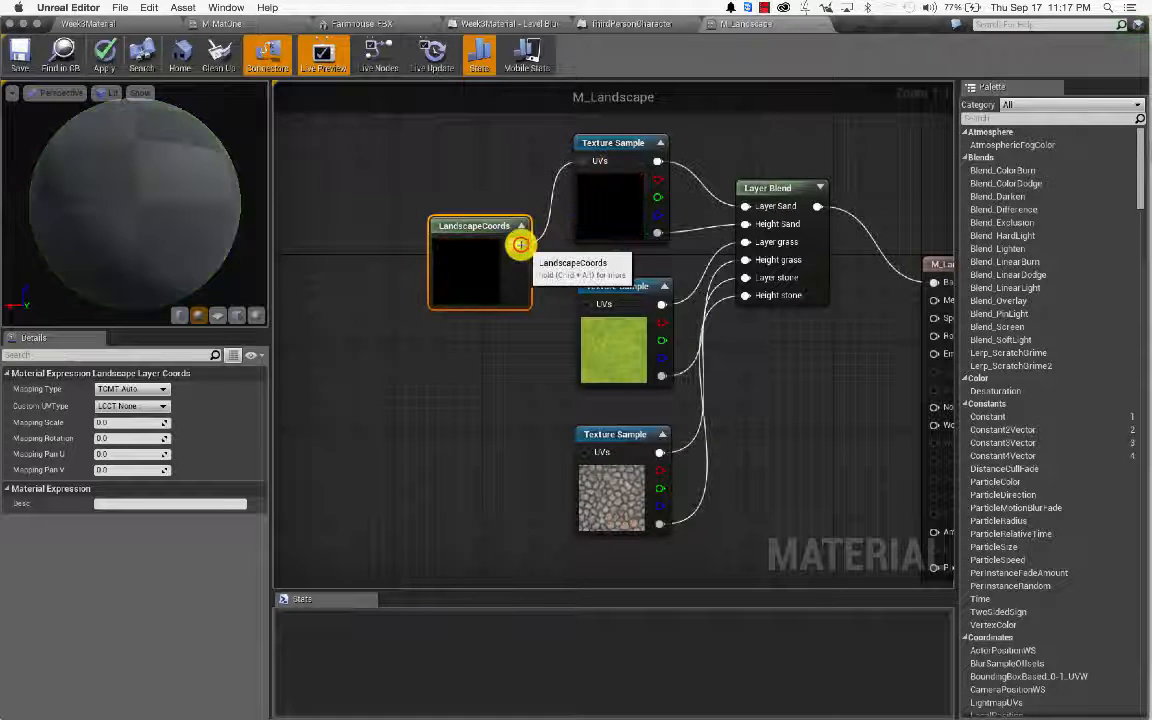
drag(520, 244, 588, 304)
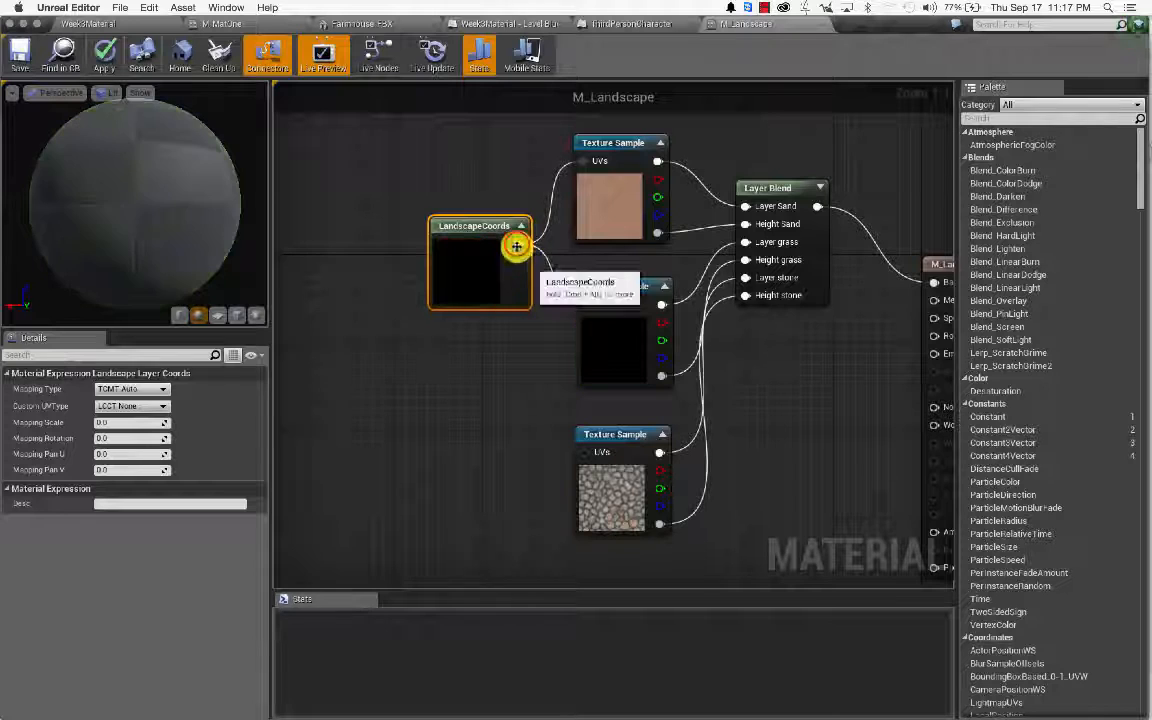
drag(518, 244, 621, 456)
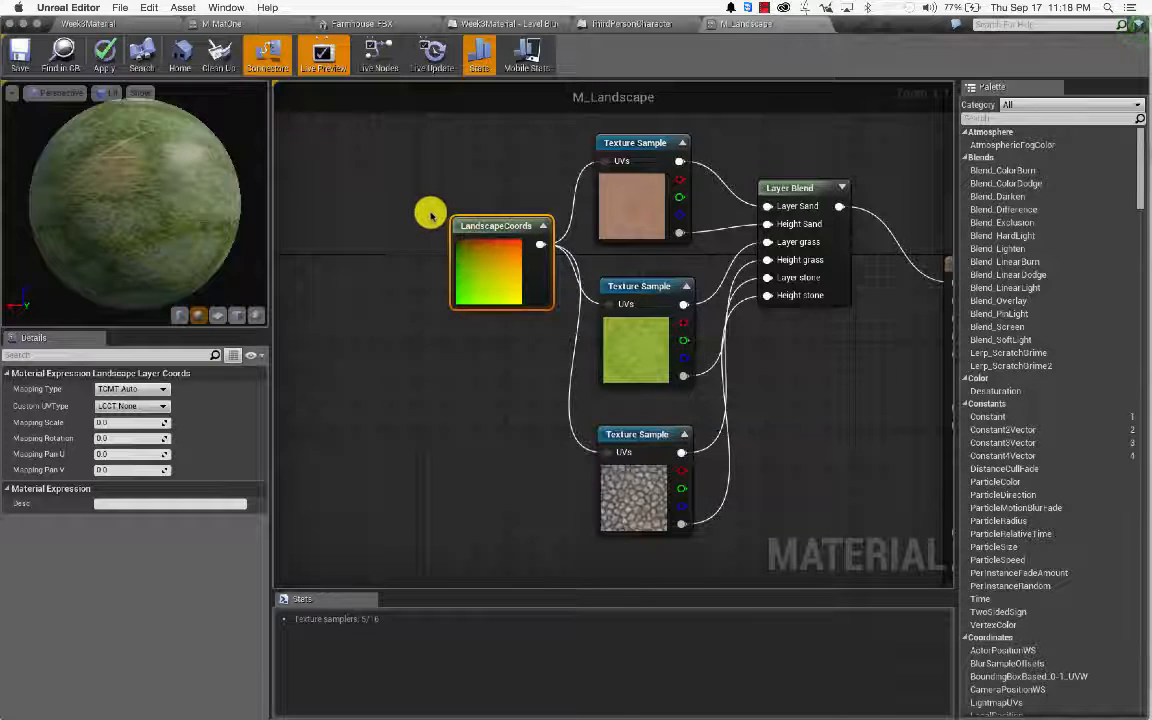
Step: On the Layer Blend node, set the grass Preview Weight to 0.5
click(807, 187)
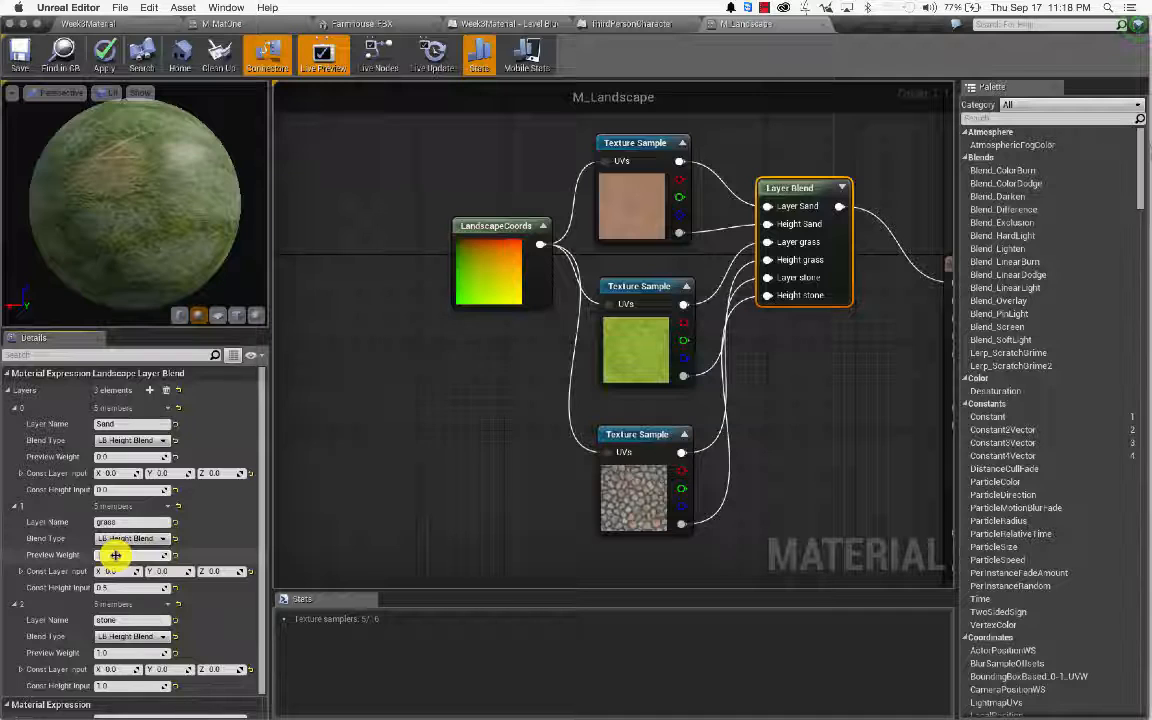
text(0.5)
key(Tab)
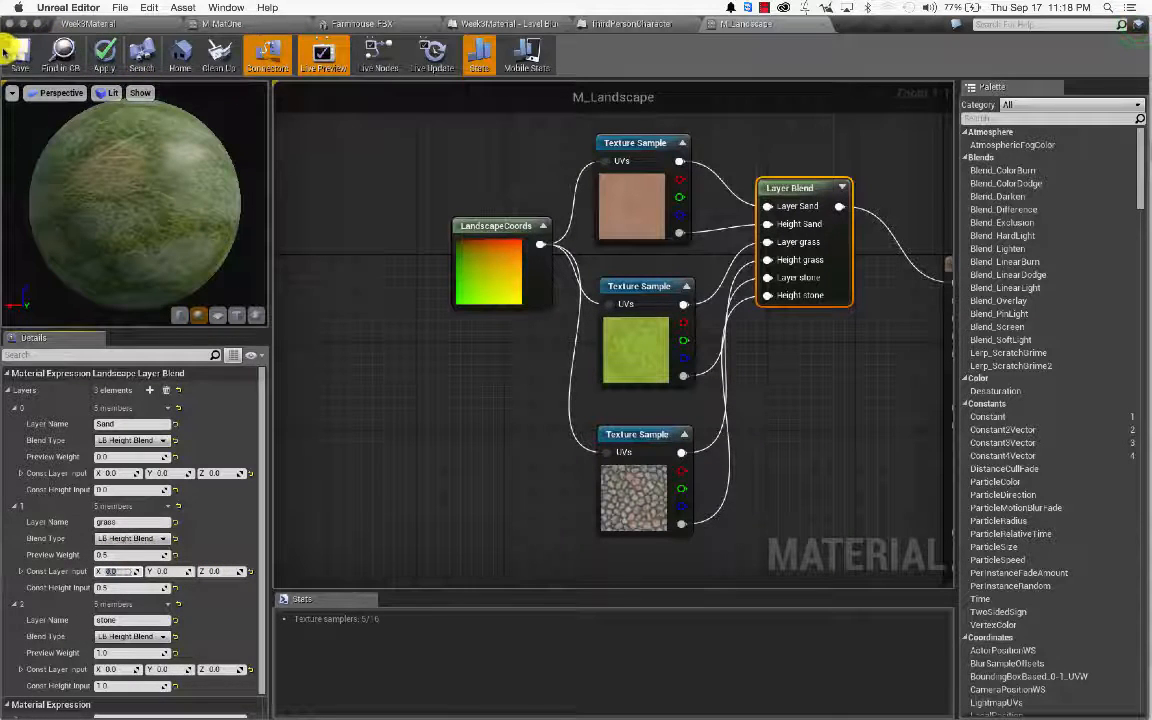
Step: Save the M_Landscape material and return to the Week3Material level
click(33, 218)
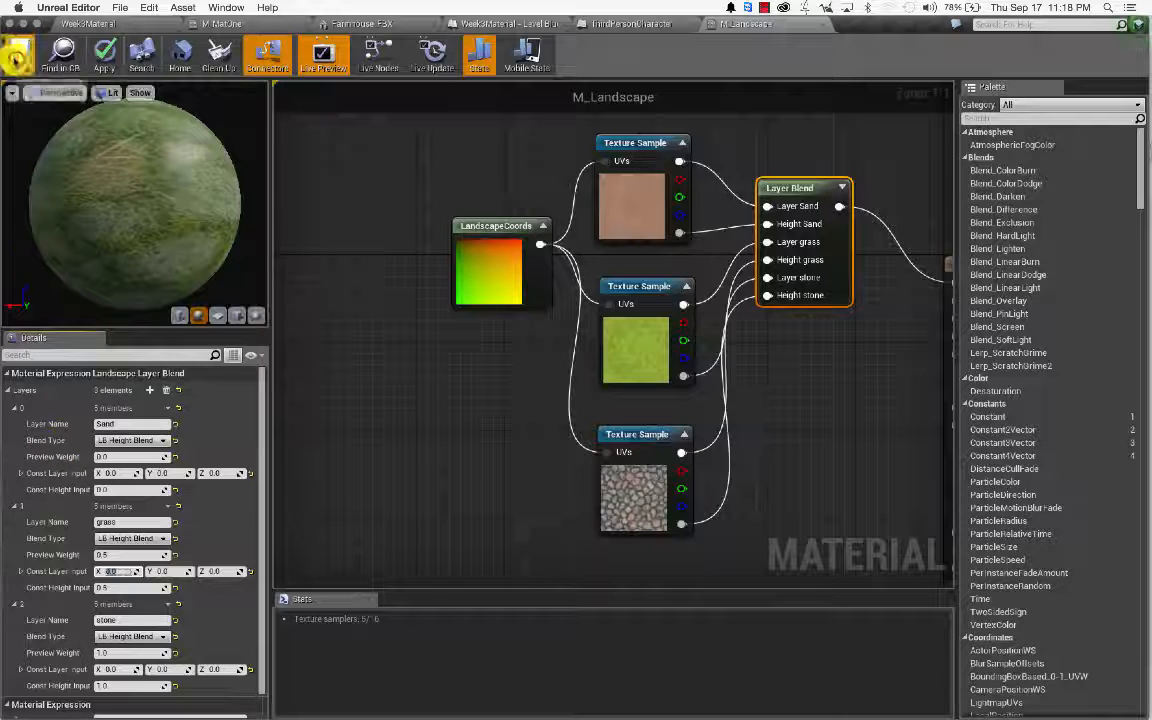
key(super+s)
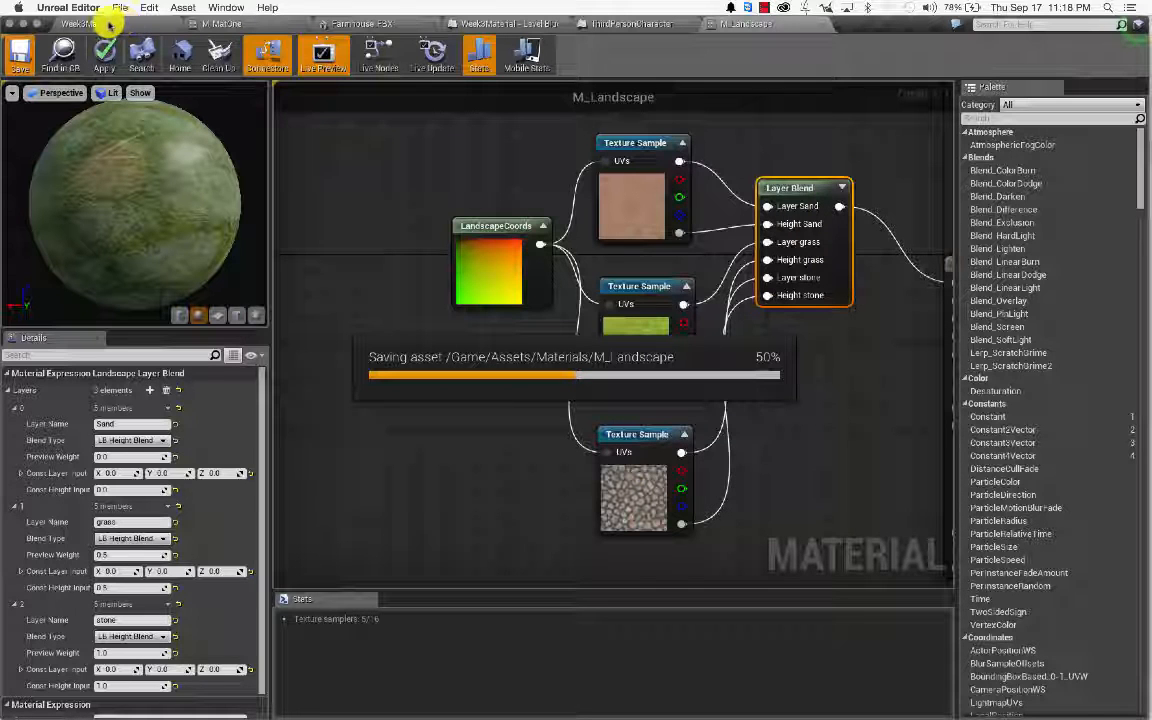
click(108, 22)
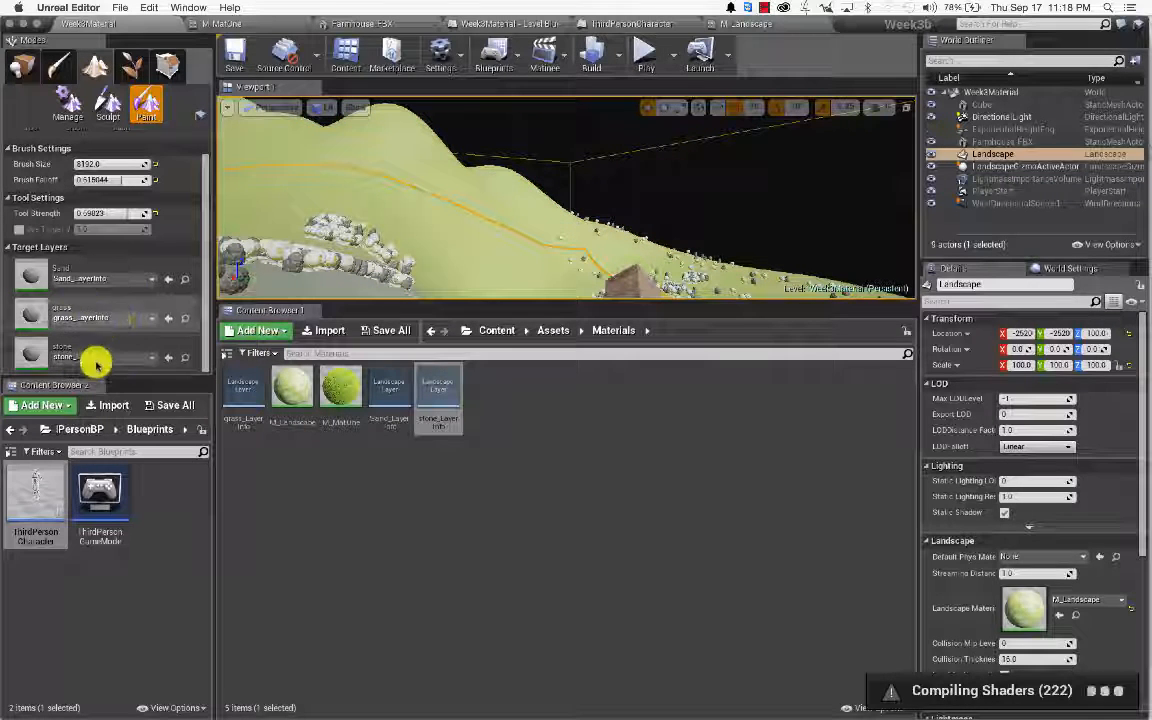
Step: Save the level, enlarge the viewport, and paint a stone stroke across the landscape
key(super+s)
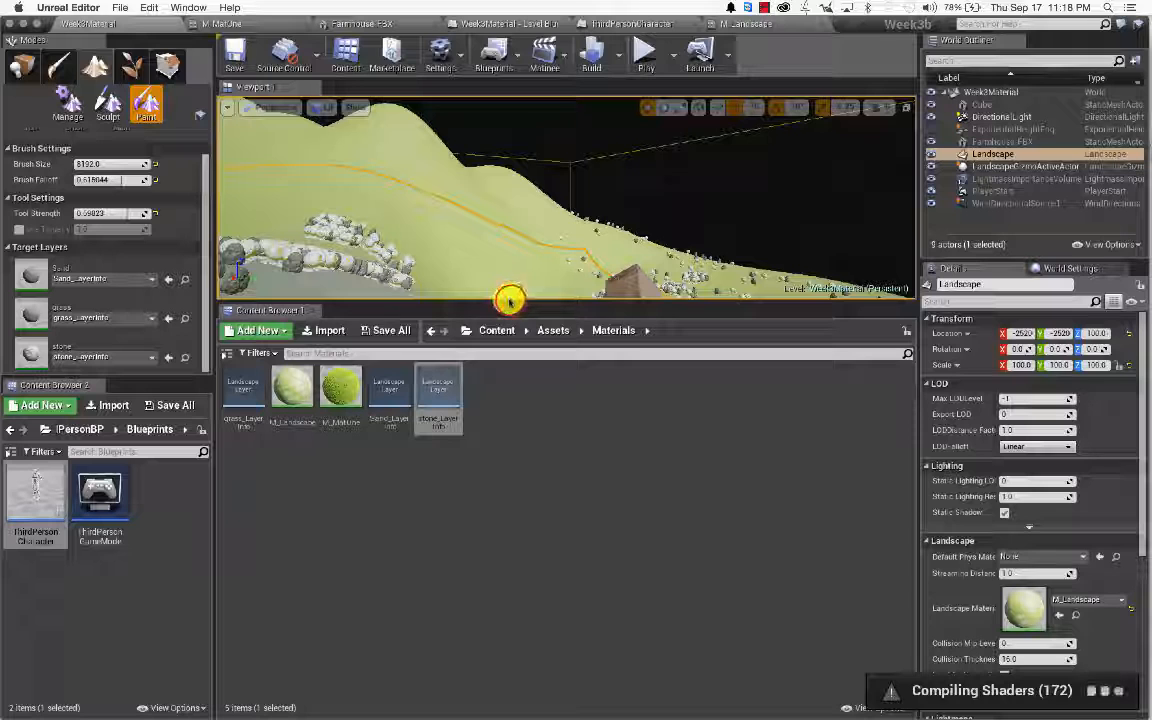
drag(510, 300, 510, 547)
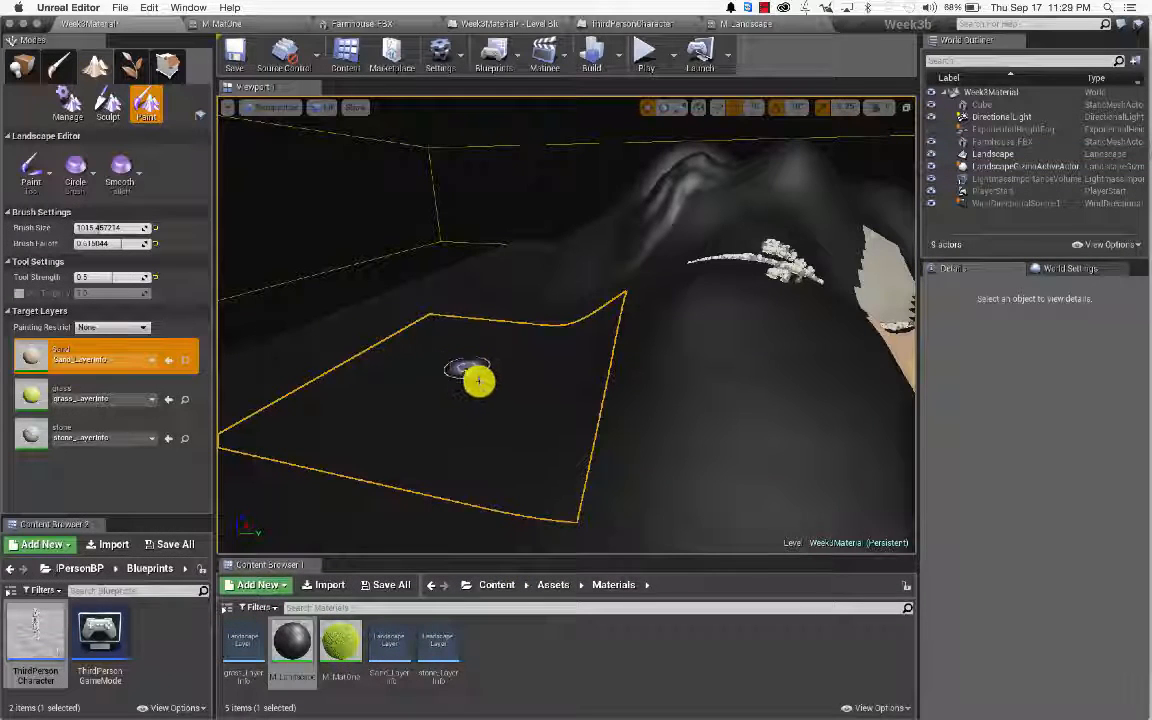
key(w)
mouse_move(483, 381)
right_down()
mouse_move(545, 388)
mouse_move(524, 396)
right_up()
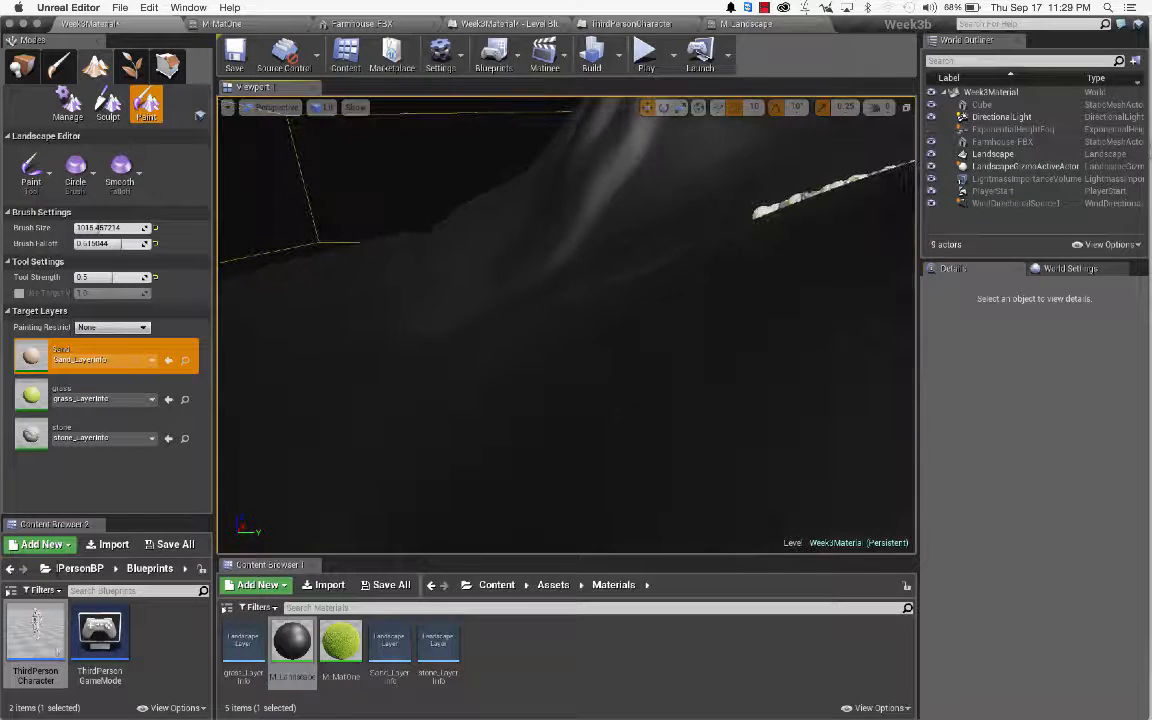
click(96, 345)
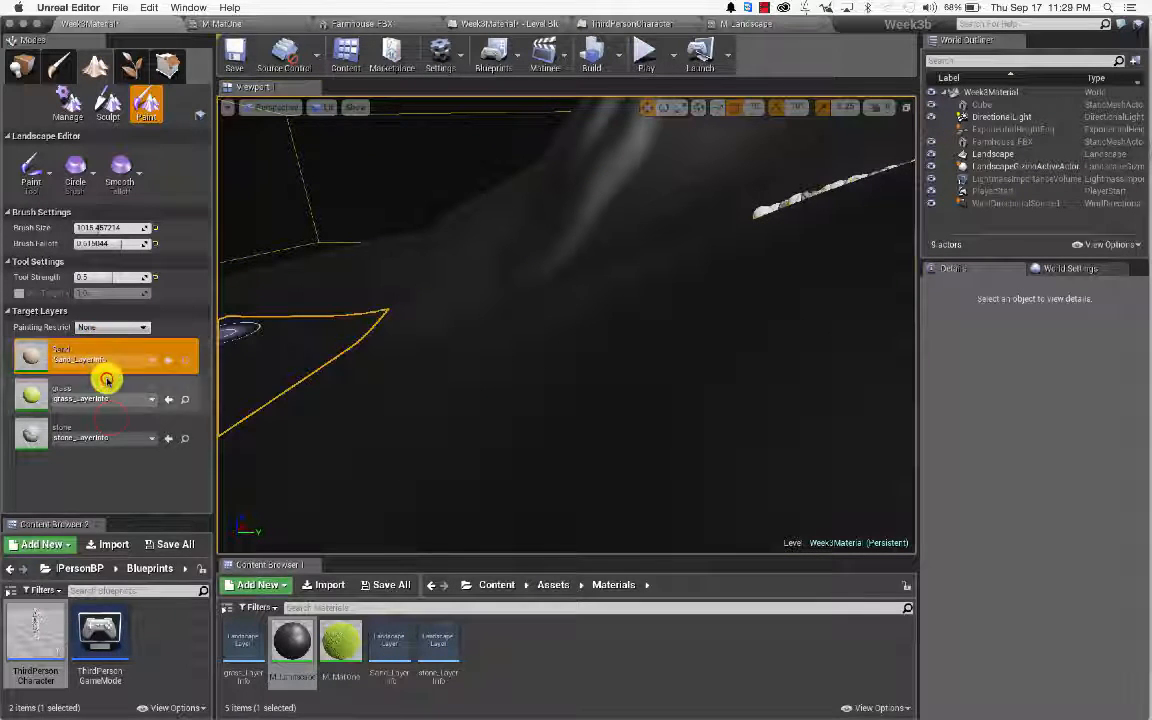
click(108, 386)
click(111, 421)
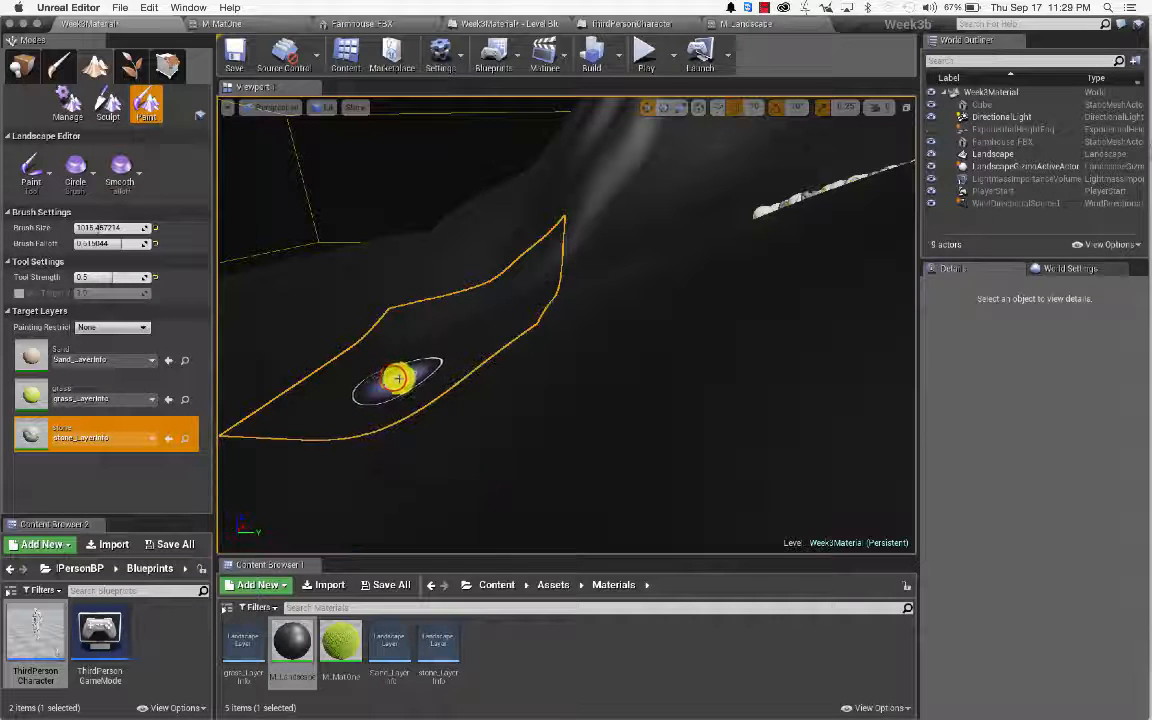
drag(393, 378, 535, 398)
mouse_move(535, 398)
right_down()
mouse_move(490, 380)
mouse_move(570, 368)
mouse_move(550, 368)
mouse_move(548, 380)
mouse_move(510, 372)
mouse_move(512, 335)
mouse_move(532, 399)
right_up()
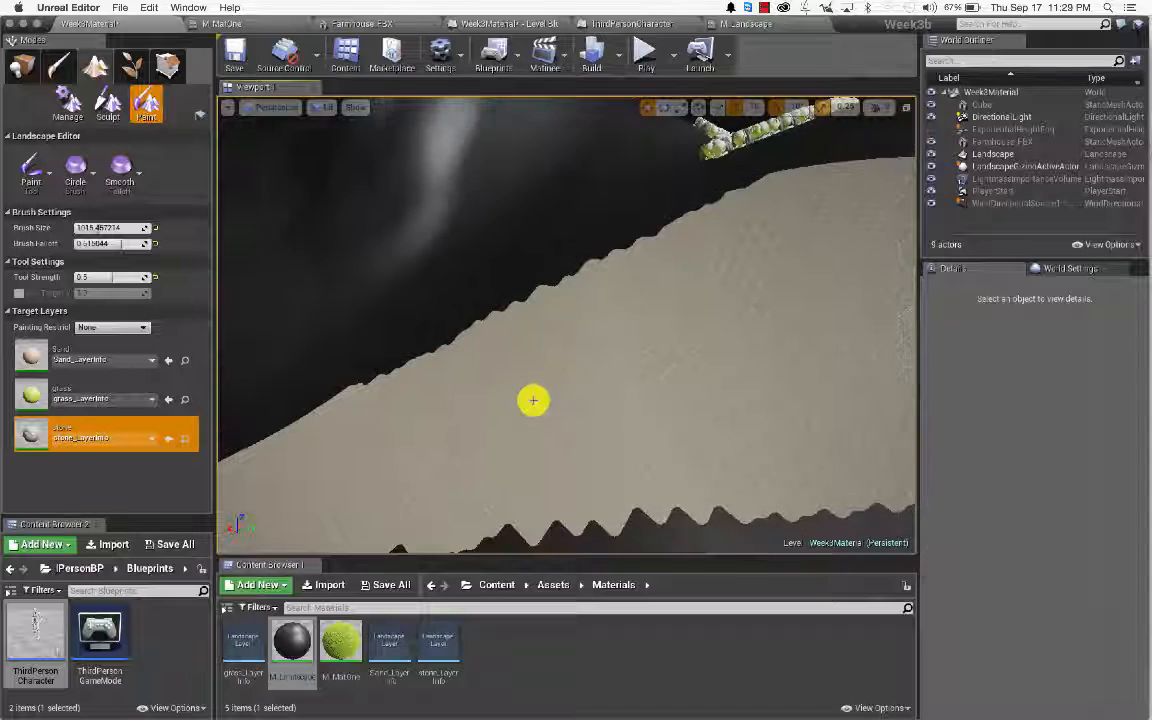
Step: Paint grass onto the dark landscape section near the white slope
click(121, 387)
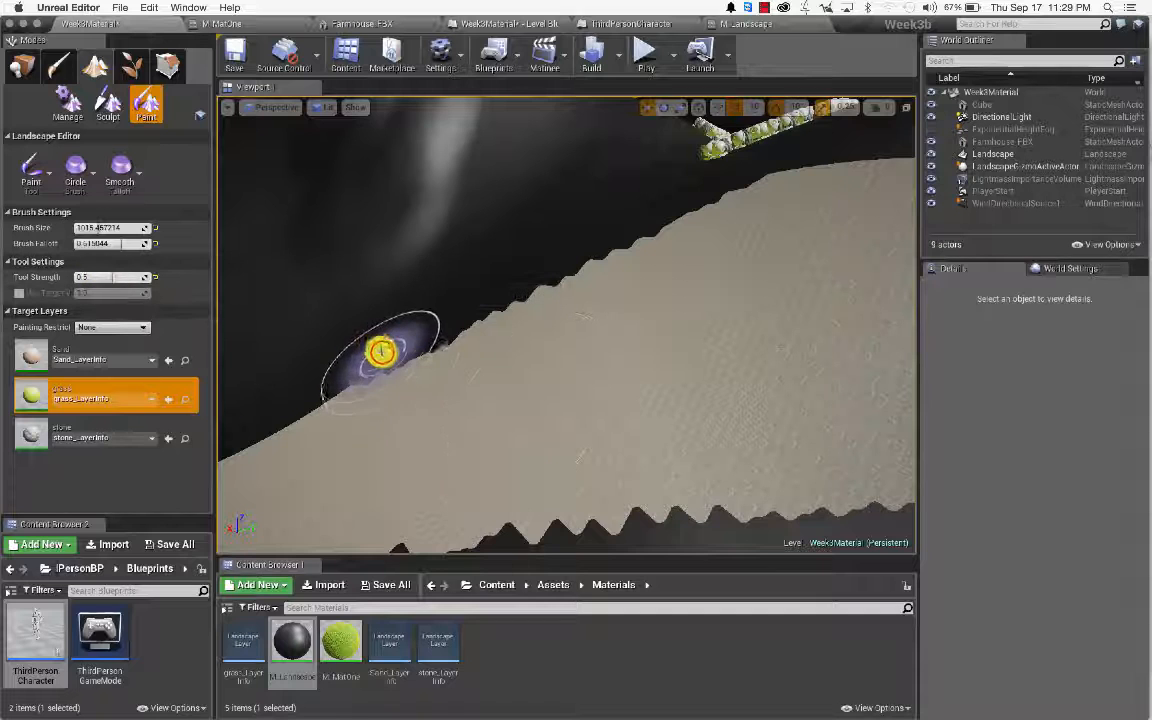
click(383, 355)
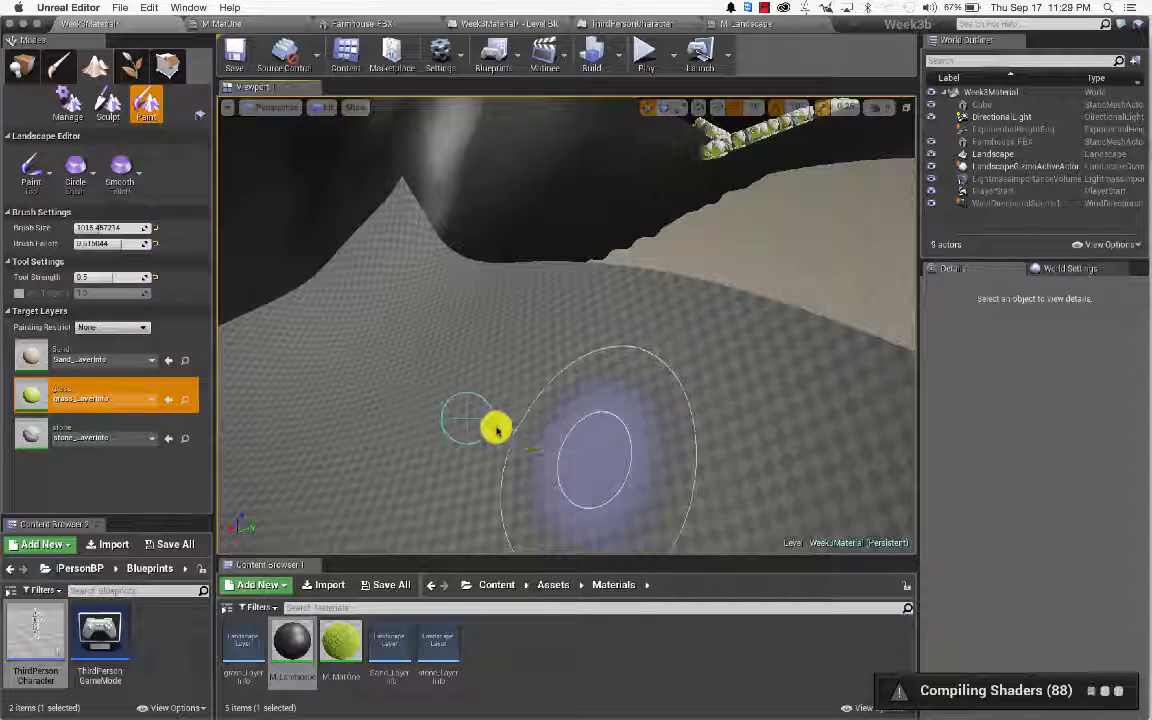
right_drag(467, 418, 680, 445)
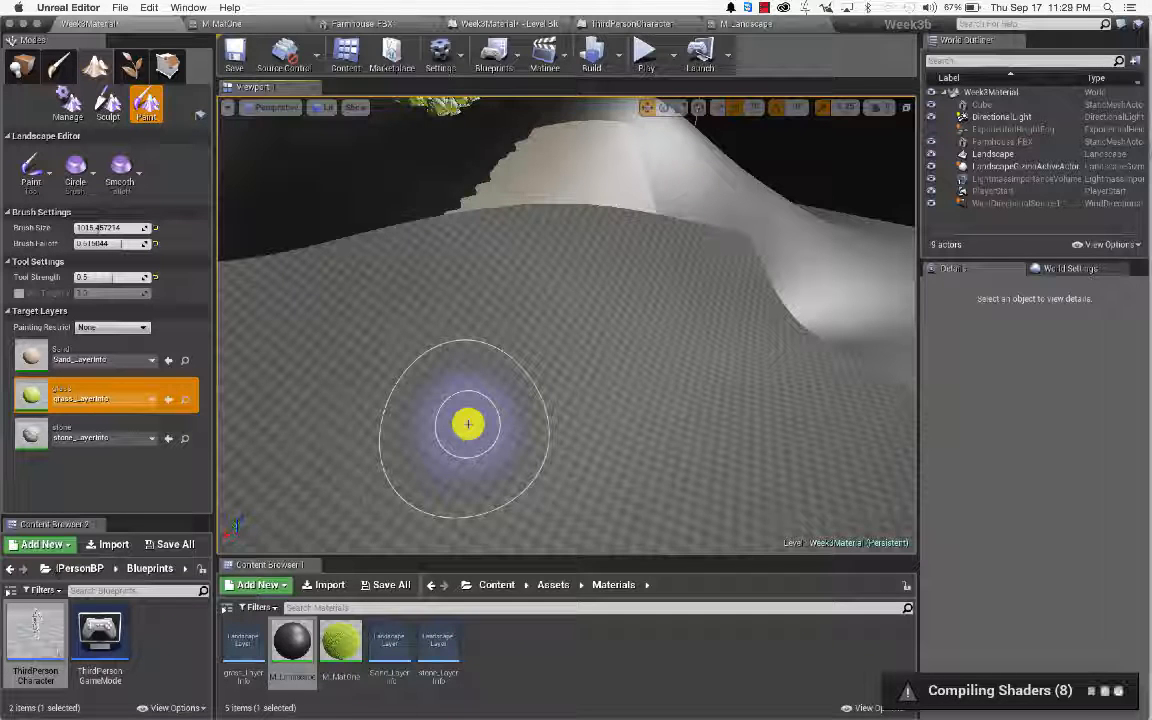
key(w)
right_drag(442, 383, 442, 383)
key(w)
key(s)
Step: Paint sand at 0.1 strength over the grass and lower green strip, then start Play mode
click(117, 348)
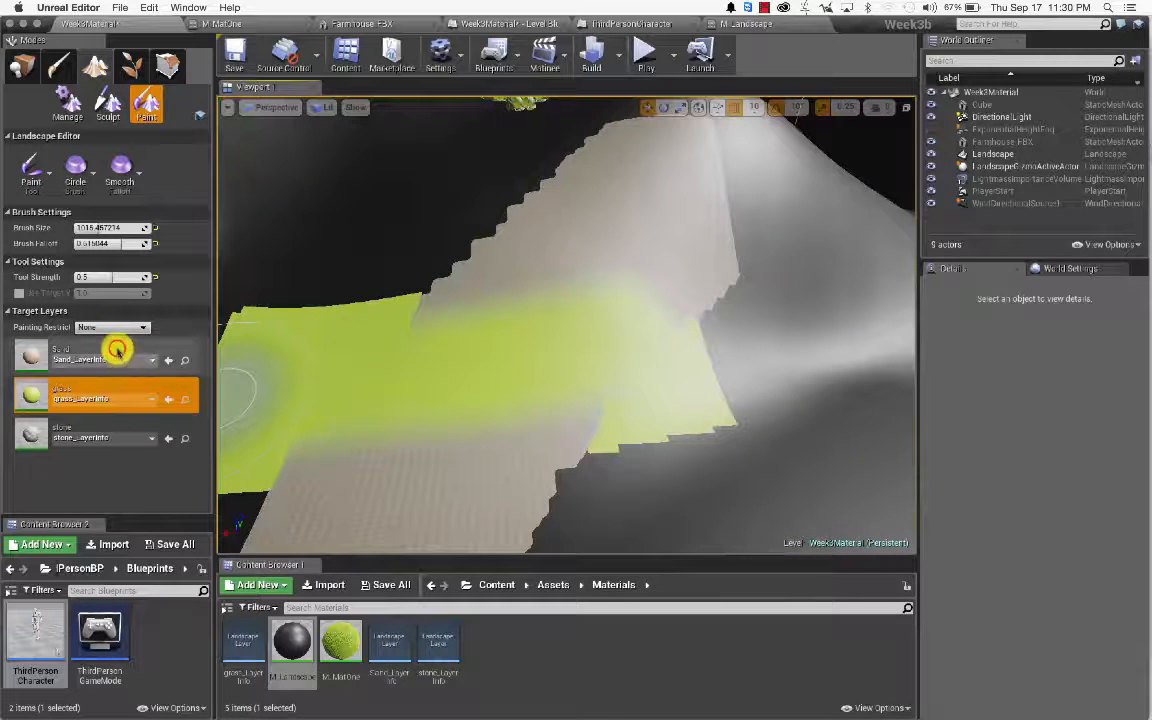
click(117, 351)
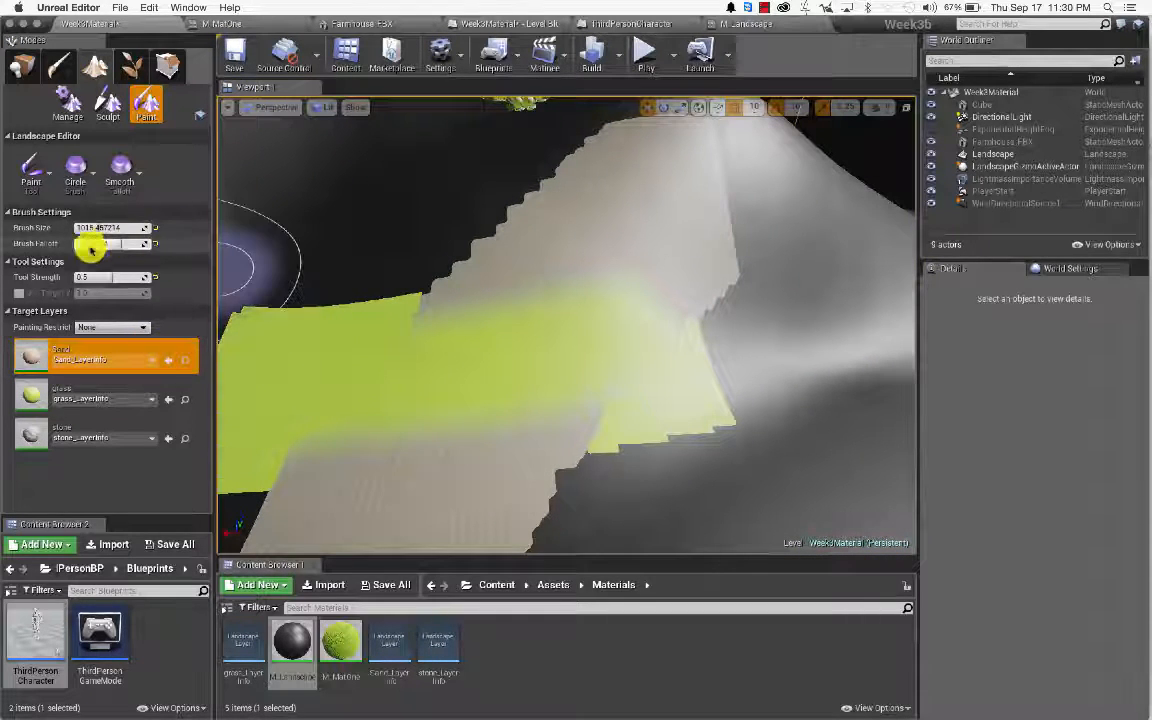
click(85, 277)
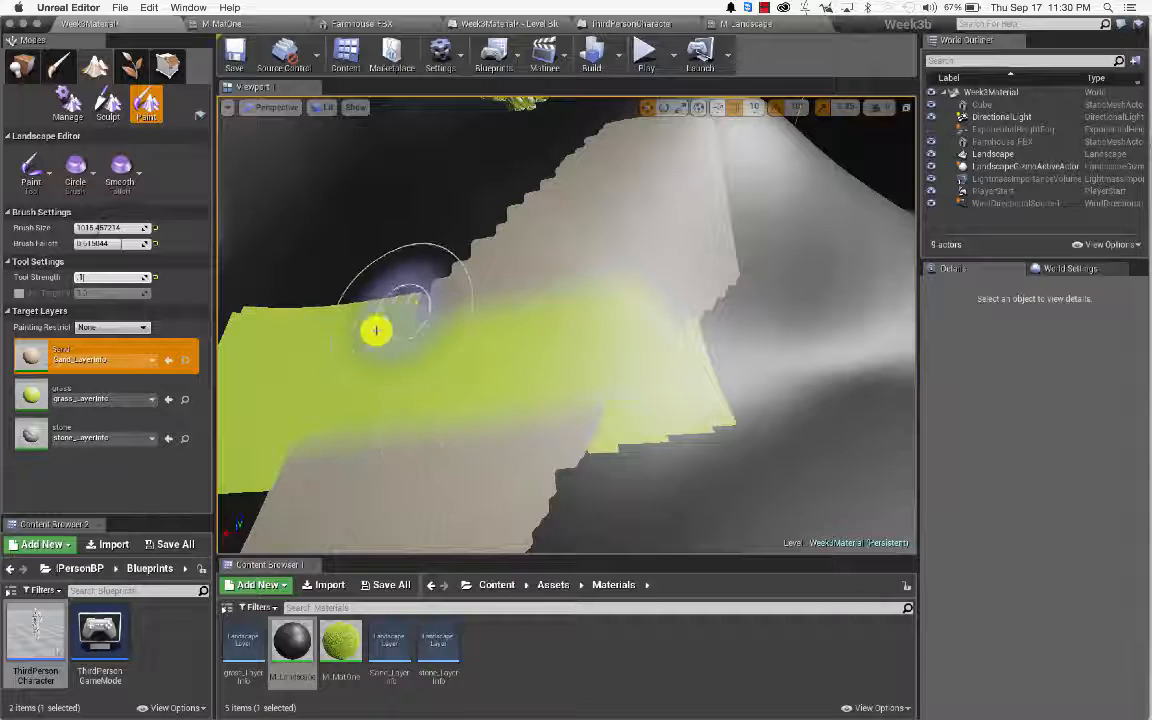
drag(329, 272, 230, 340)
mouse_move(326, 266)
mouse_down()
mouse_move(480, 400)
mouse_move(617, 453)
mouse_move(728, 224)
mouse_move(720, 130)
mouse_up()
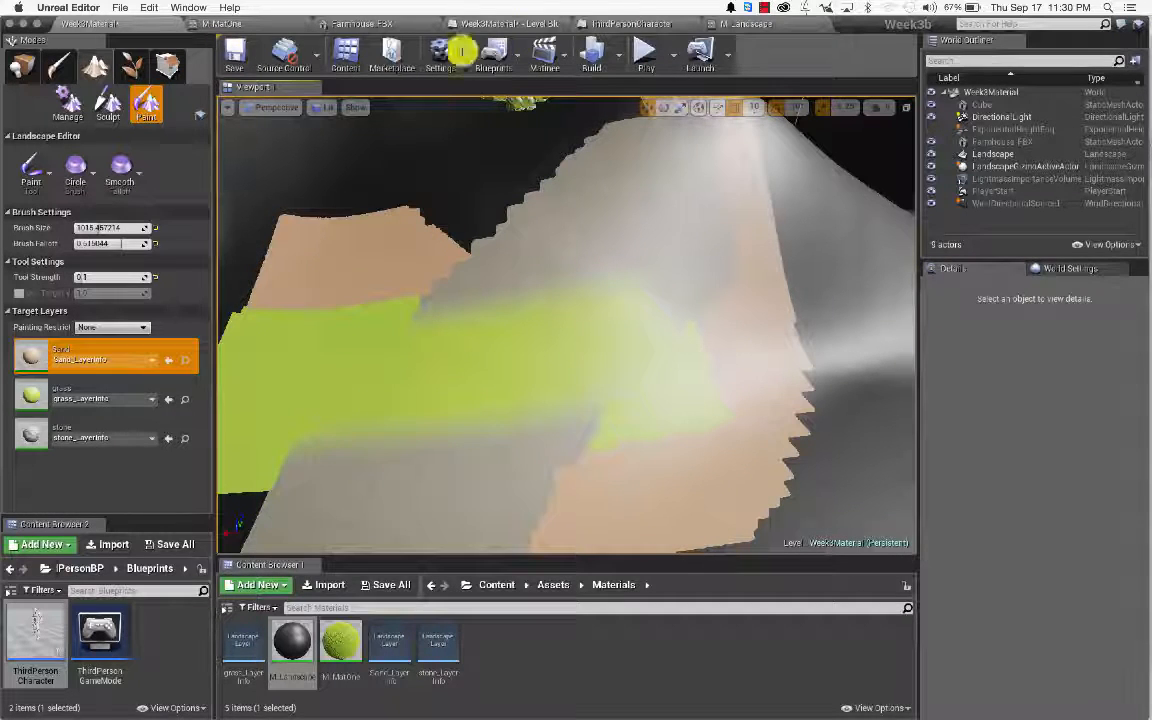
mouse_move(340, 395)
mouse_down()
mouse_move(368, 383)
mouse_move(517, 399)
mouse_move(745, 493)
mouse_up()
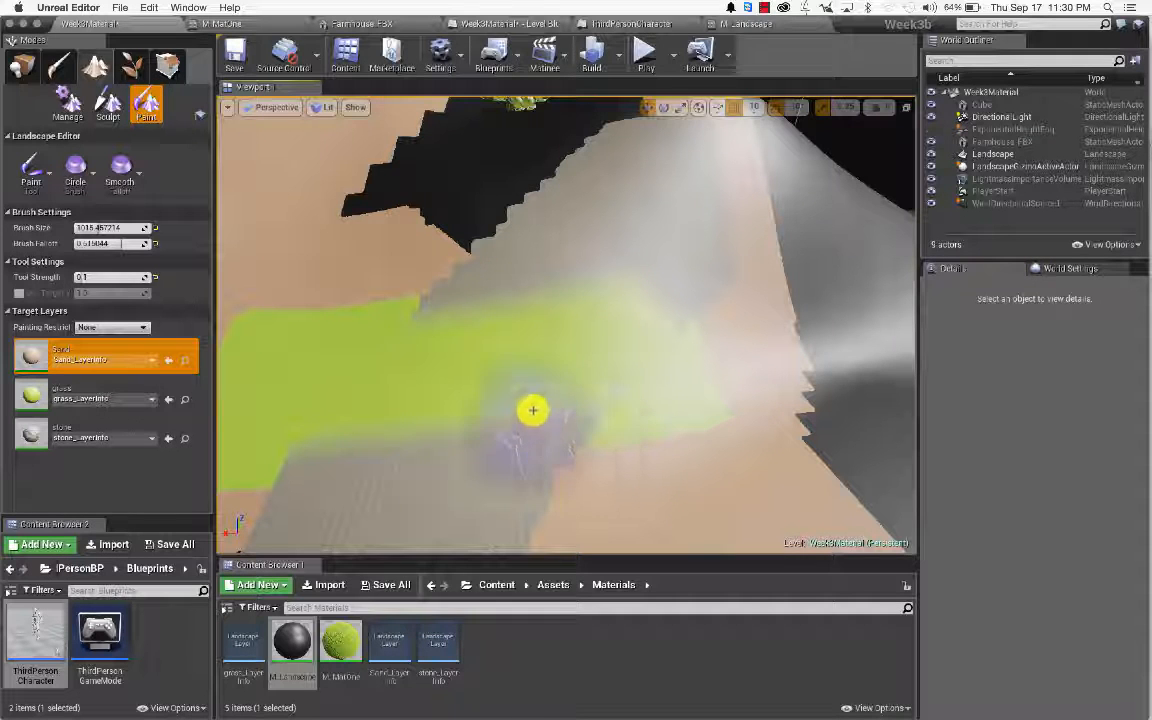
click(645, 55)
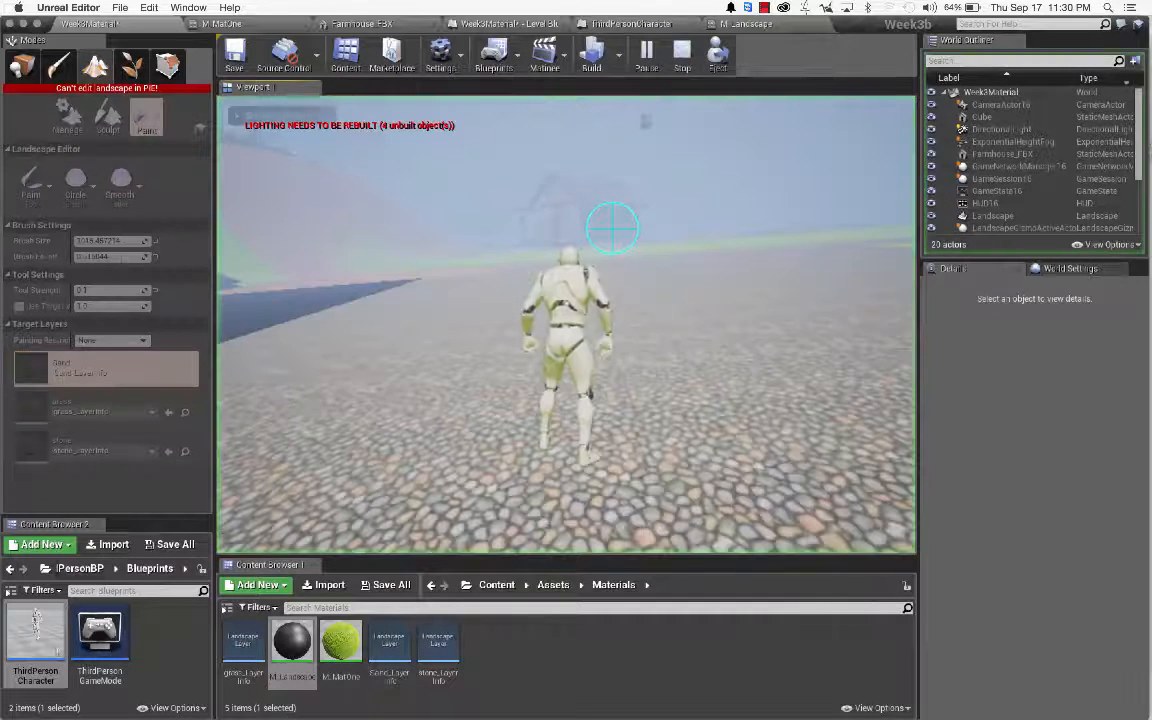
Step: Run the character across the painted terrain, then end the Play-in-Editor session
click(612, 228)
key(w)
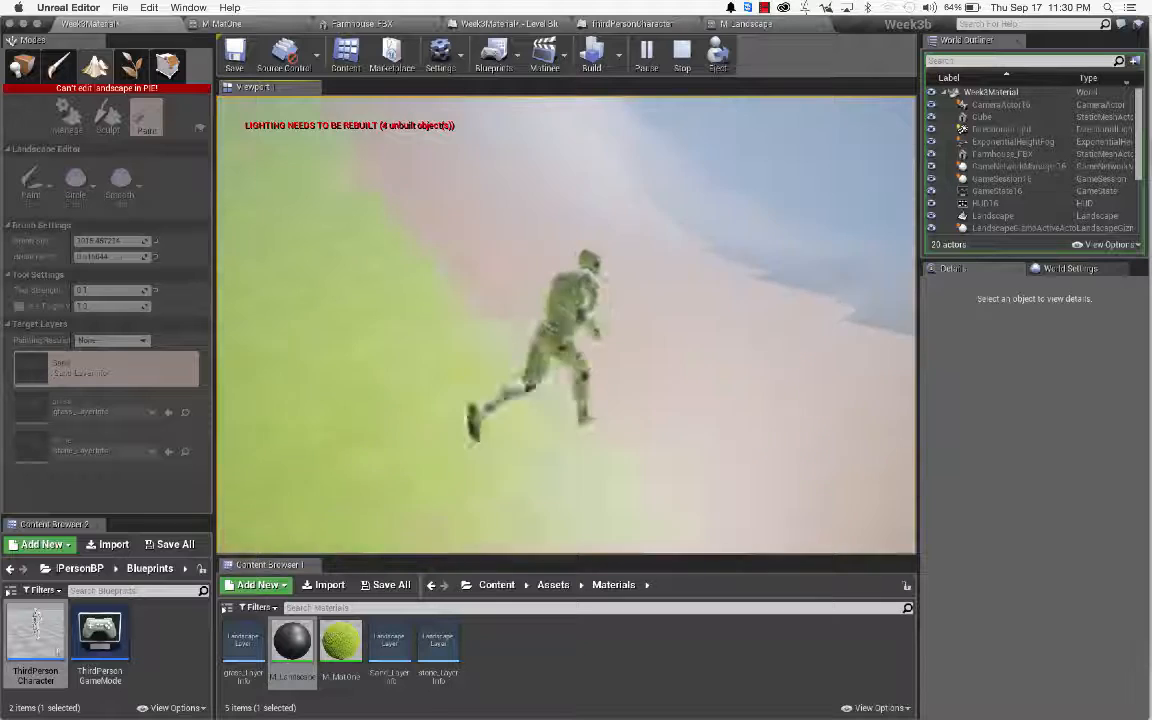
key(Escape)
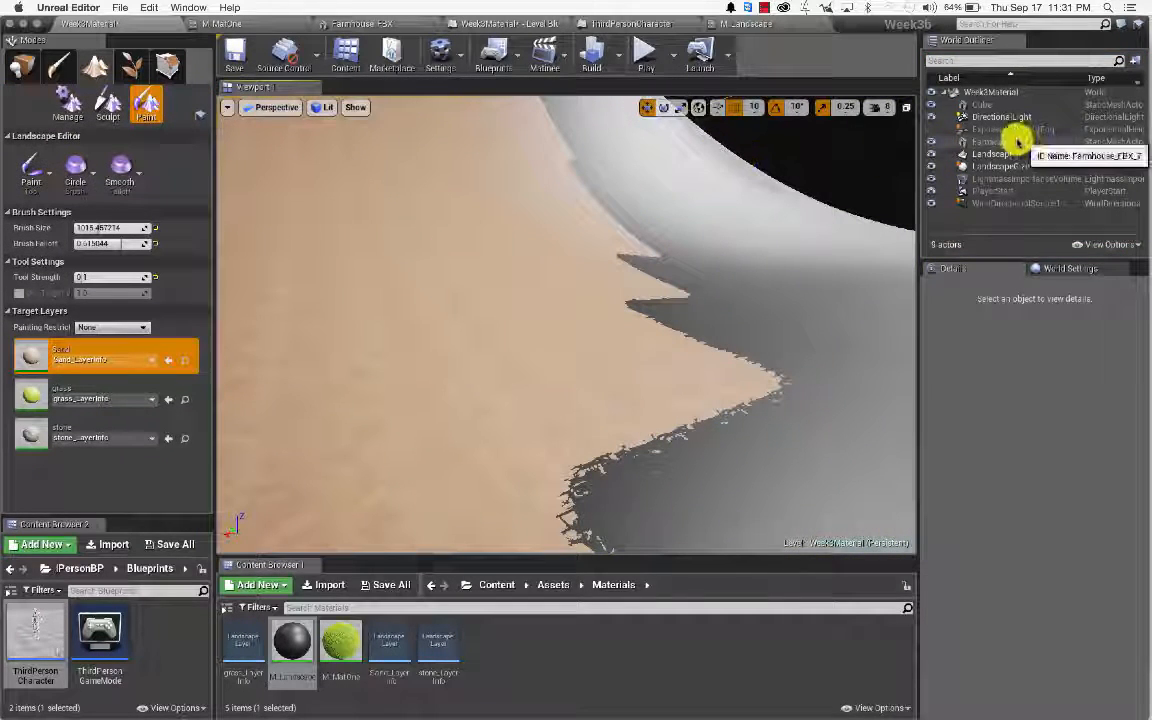
Step: Raise Tool Strength to 1.0 and paint sand over the grey gravel strip
double_click(1023, 192)
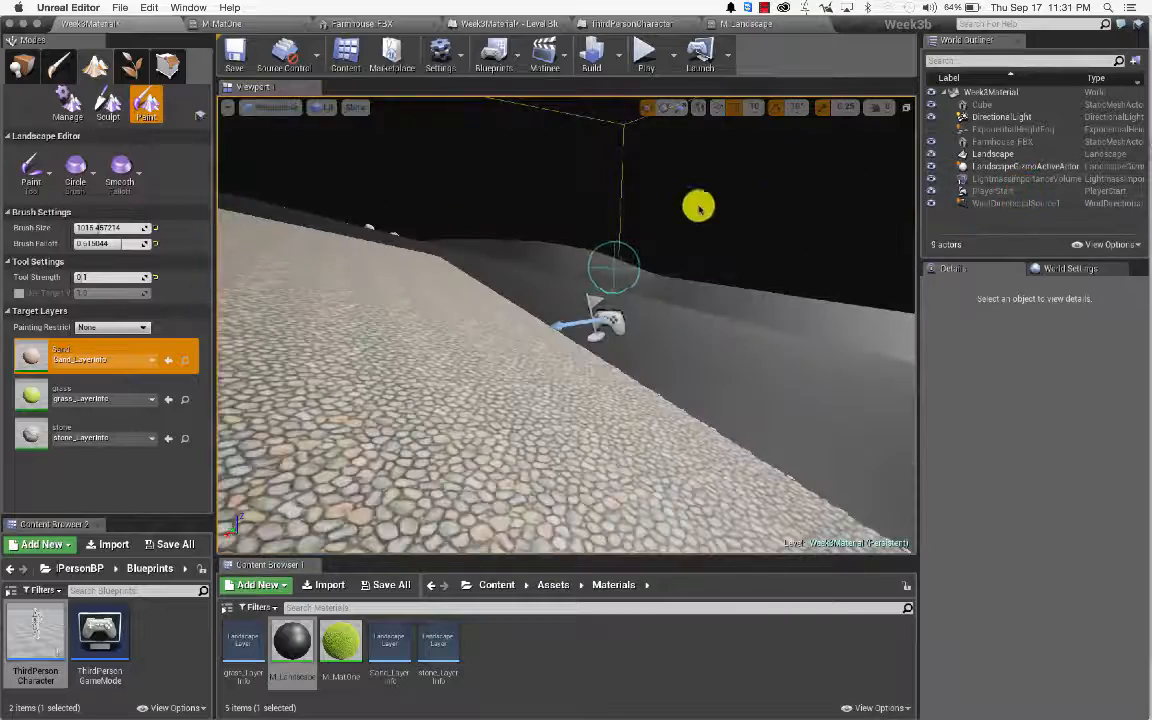
mouse_move(566, 325)
right_down()
mouse_move(390, 325)
mouse_move(330, 350)
mouse_move(340, 355)
right_up()
mouse_move(615, 272)
right_down()
mouse_move(580, 268)
mouse_move(578, 245)
mouse_move(615, 272)
right_up()
key(w)
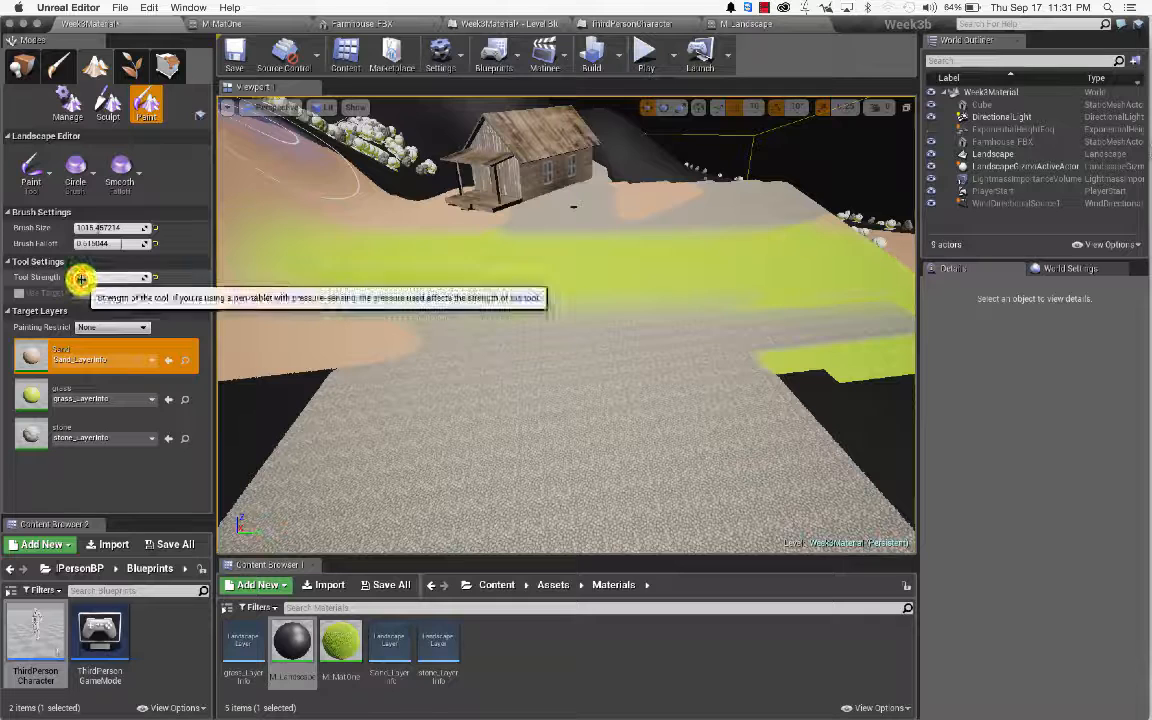
drag(82, 278, 150, 278)
mouse_move(360, 365)
mouse_down()
mouse_move(707, 342)
mouse_move(782, 350)
mouse_up()
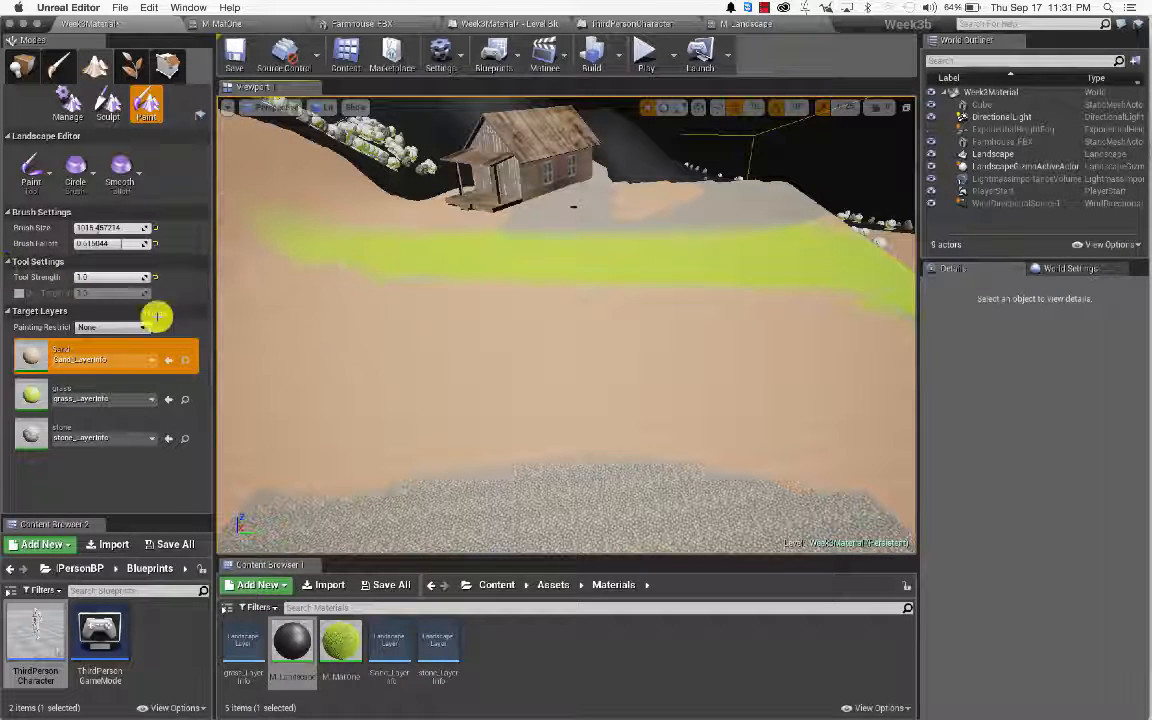
mouse_move(300, 358)
mouse_down()
mouse_move(465, 391)
mouse_move(749, 410)
mouse_move(635, 344)
mouse_move(144, 244)
mouse_move(874, 283)
mouse_move(602, 262)
mouse_move(427, 180)
mouse_move(679, 234)
mouse_move(563, 234)
mouse_move(399, 152)
mouse_move(308, 167)
mouse_move(319, 237)
mouse_move(787, 432)
mouse_move(823, 373)
mouse_move(777, 228)
mouse_up()
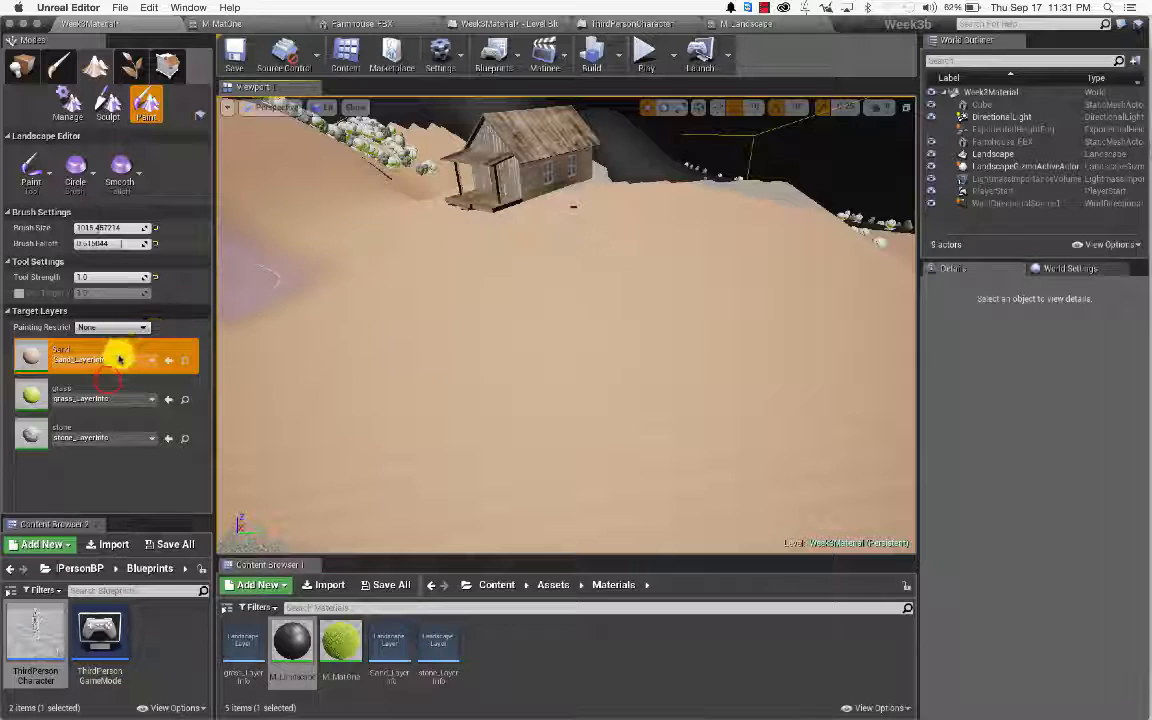
Step: Paint grass around the farmhouse at 0.5 tool strength
click(108, 388)
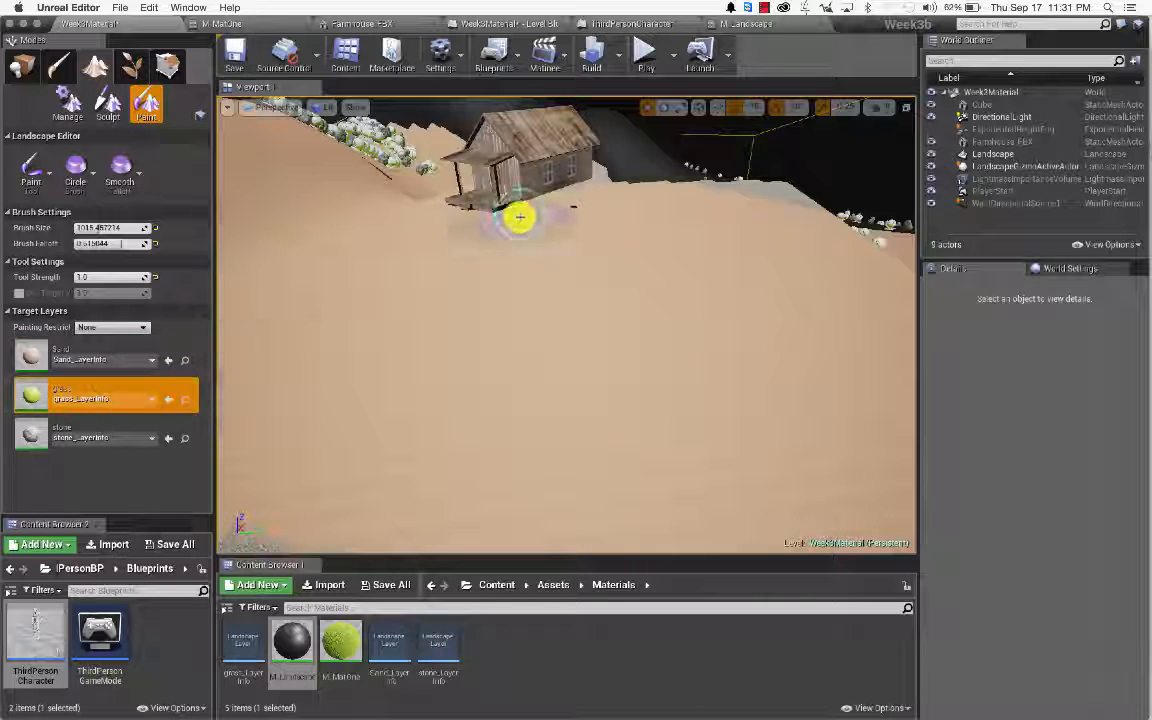
mouse_move(519, 192)
right_down()
mouse_move(530, 320)
mouse_move(540, 300)
mouse_move(500, 290)
mouse_move(530, 285)
mouse_move(525, 275)
right_up()
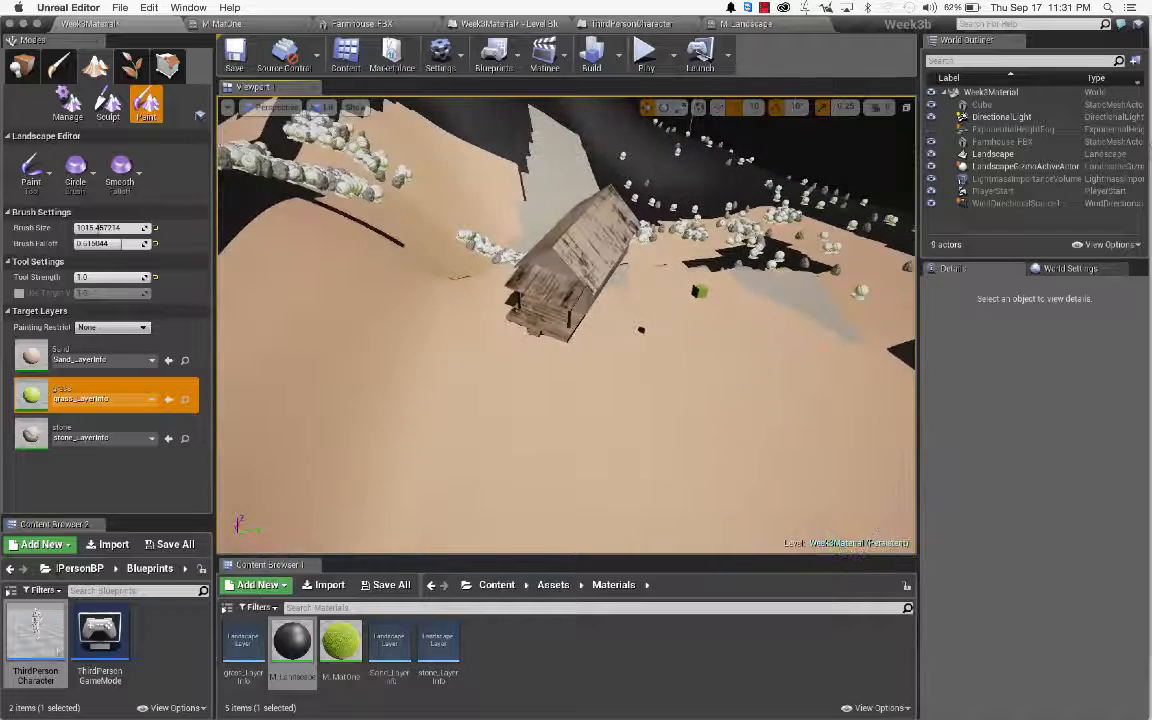
click(116, 384)
click(116, 386)
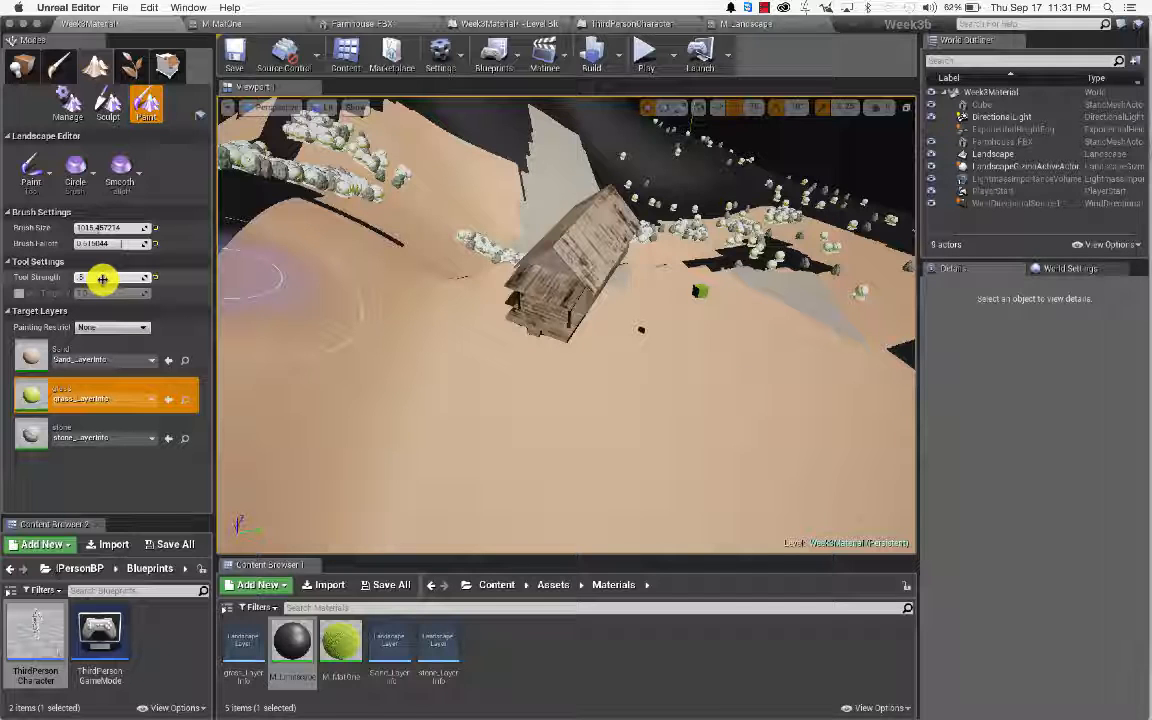
click(468, 308)
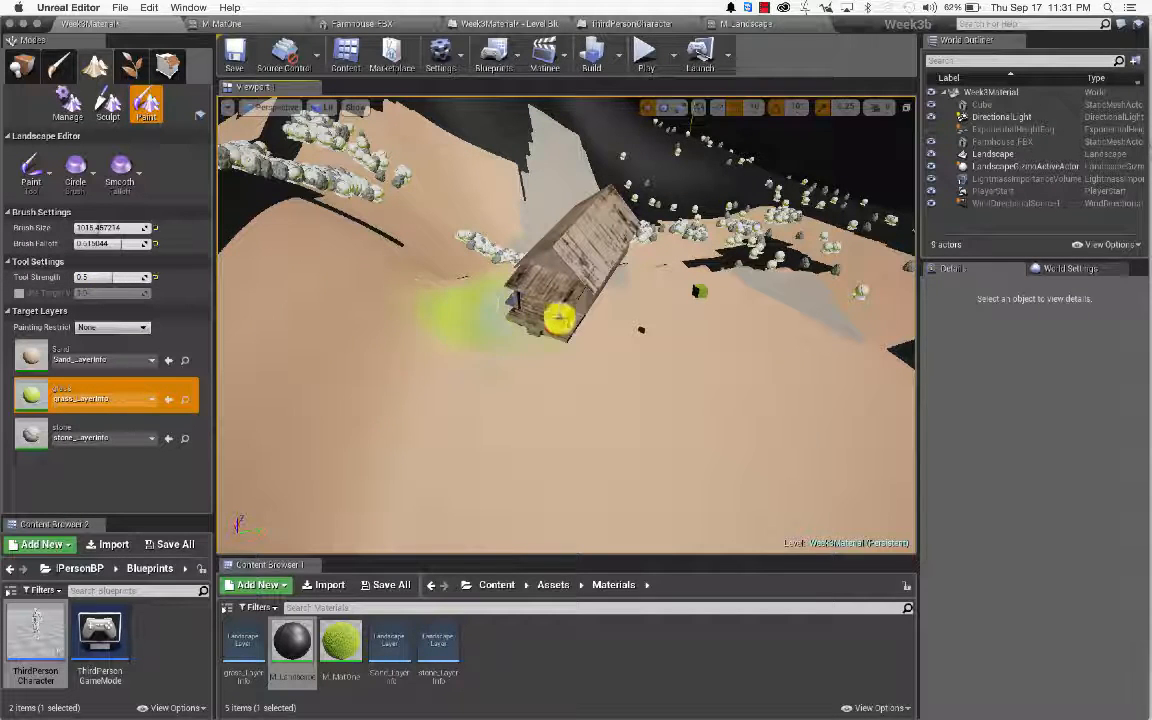
mouse_move(668, 340)
mouse_down()
mouse_move(488, 362)
mouse_move(676, 355)
mouse_move(496, 337)
mouse_up()
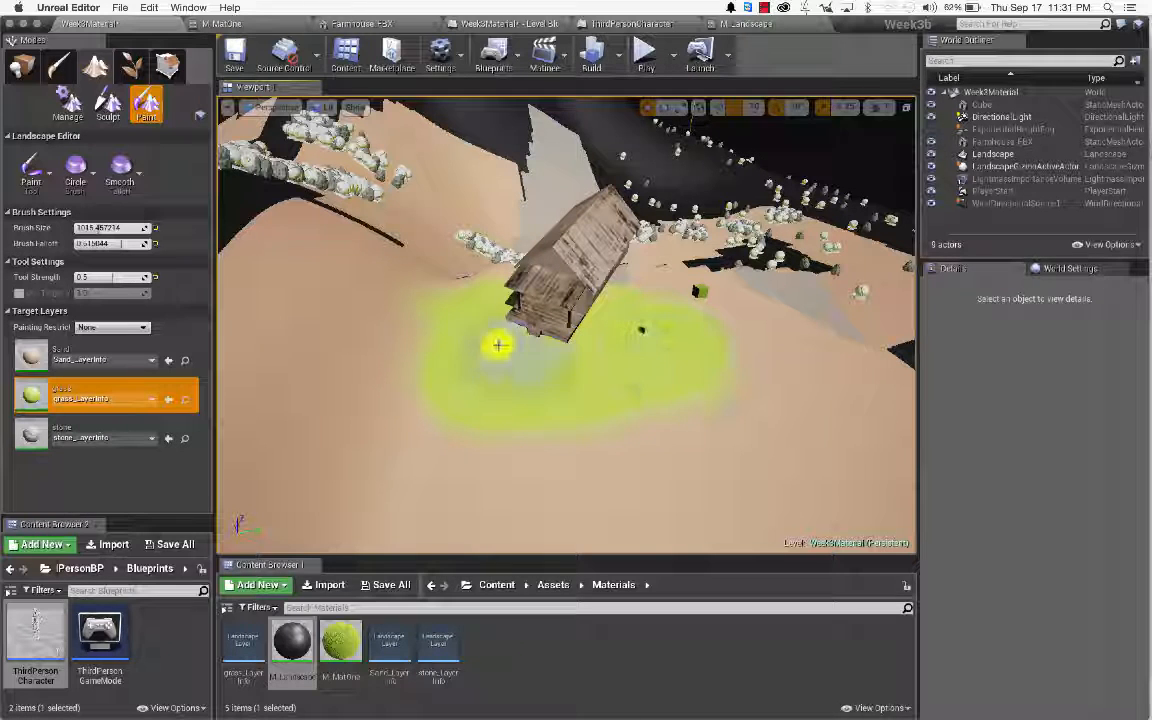
click(91, 178)
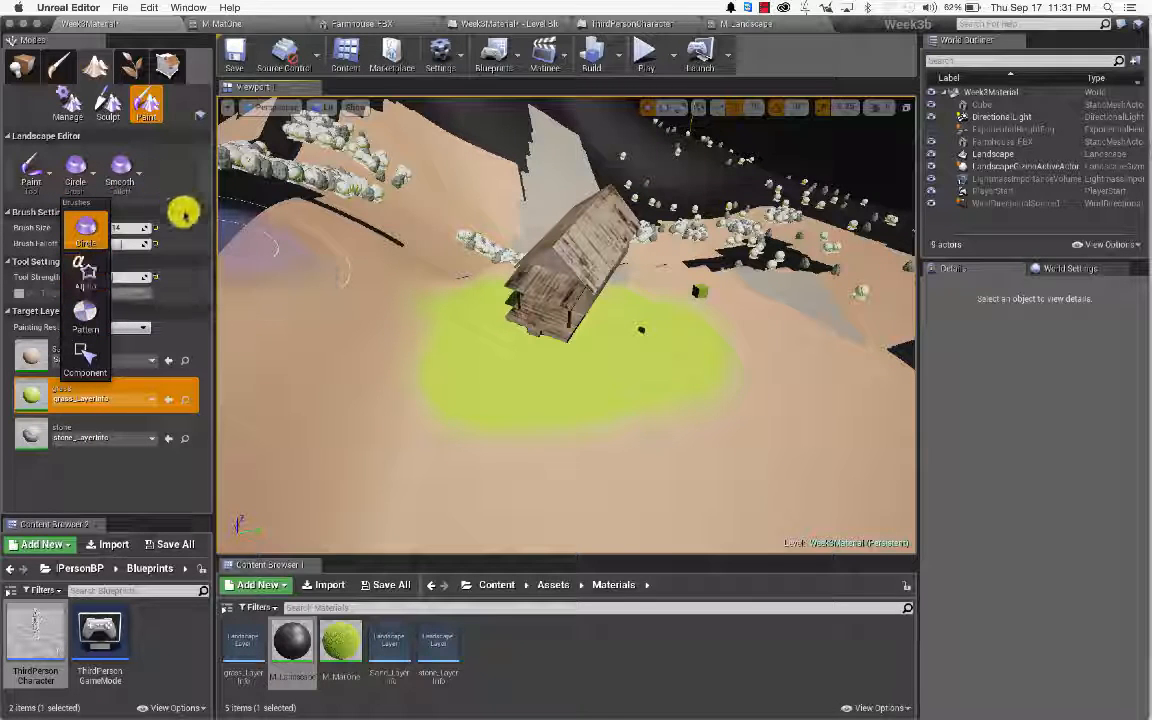
Step: Switch to a Pattern brush using the spotted four-dot texture and select the landscape
click(85, 310)
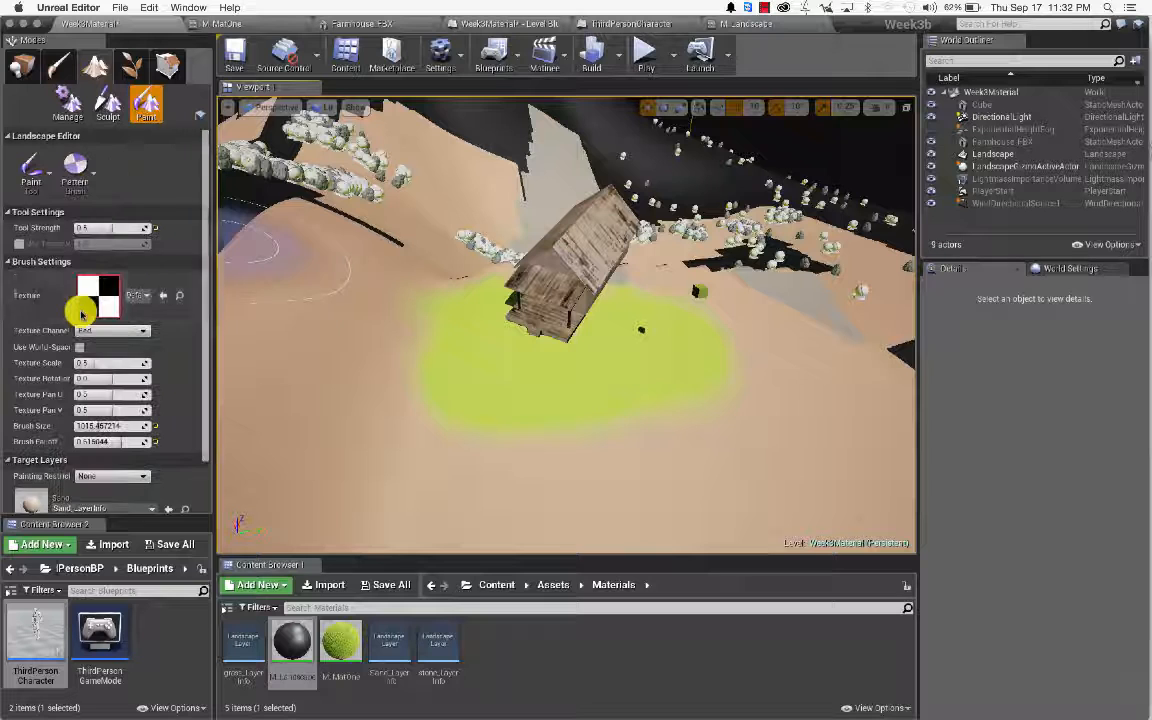
click(147, 295)
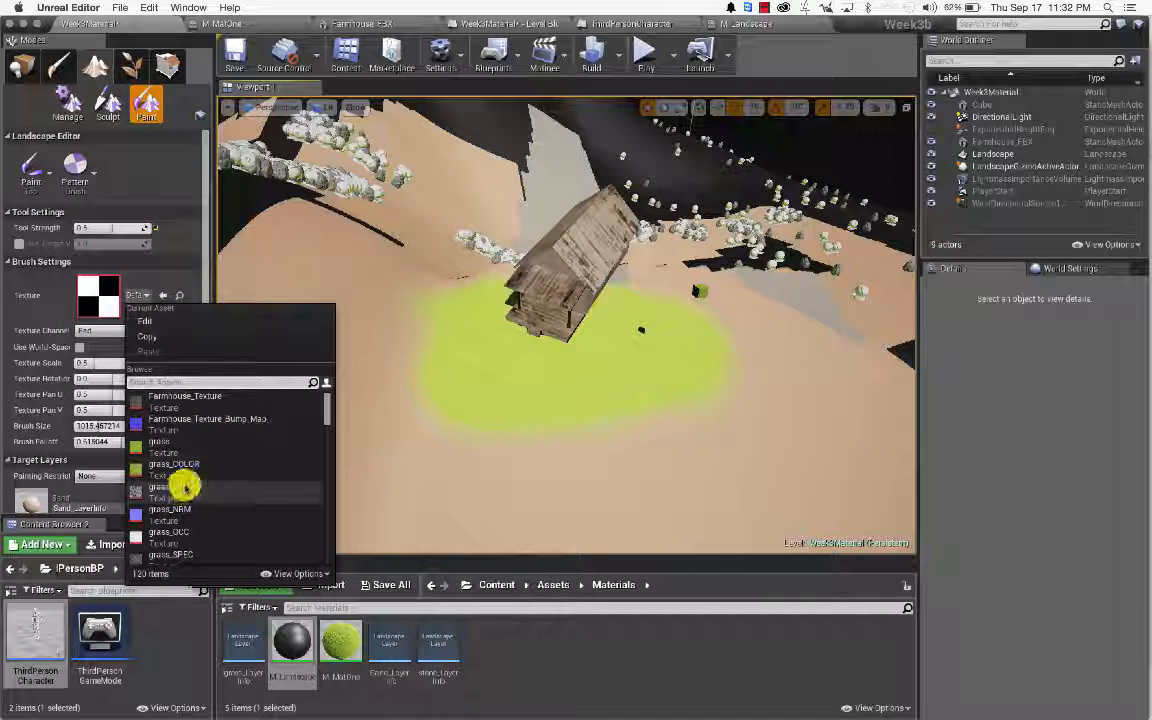
scroll(190, 490, down, 10)
click(296, 573)
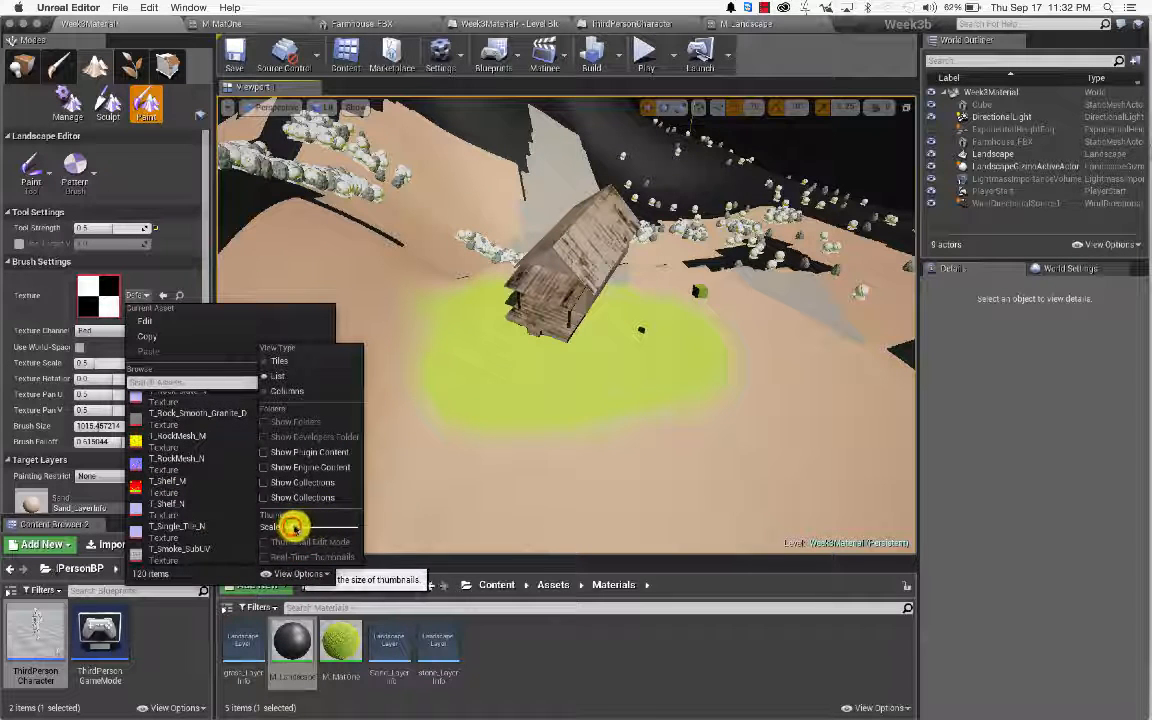
drag(292, 525, 329, 530)
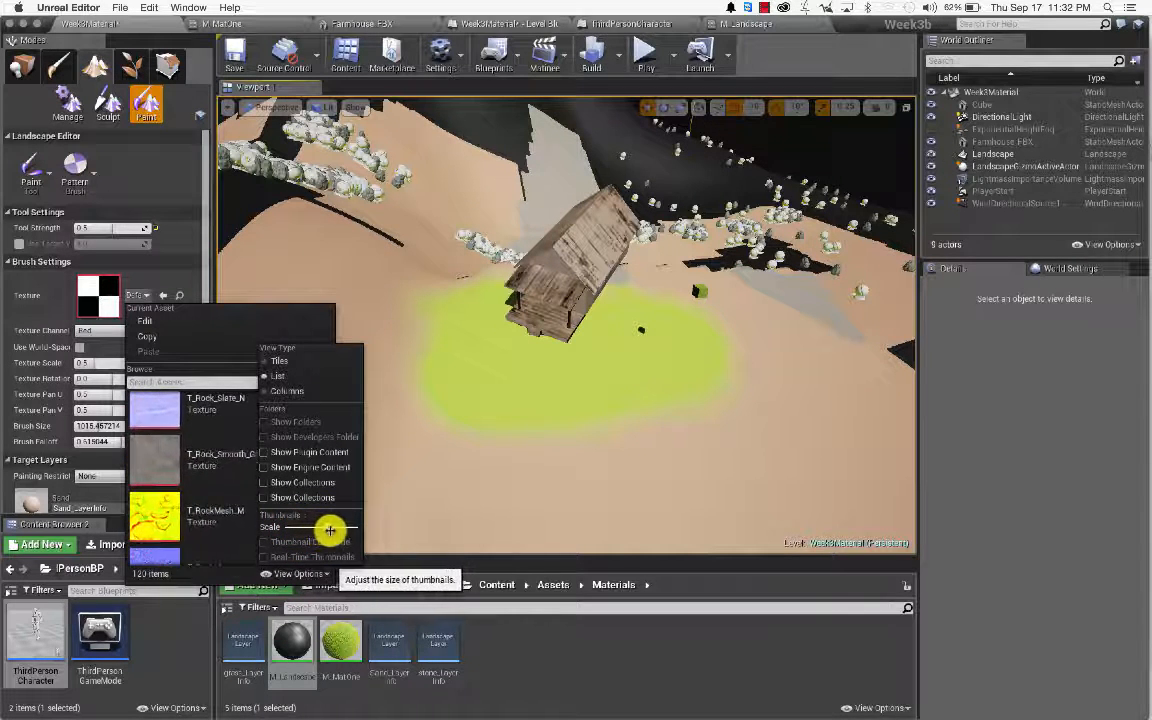
scroll(249, 429, down, 5)
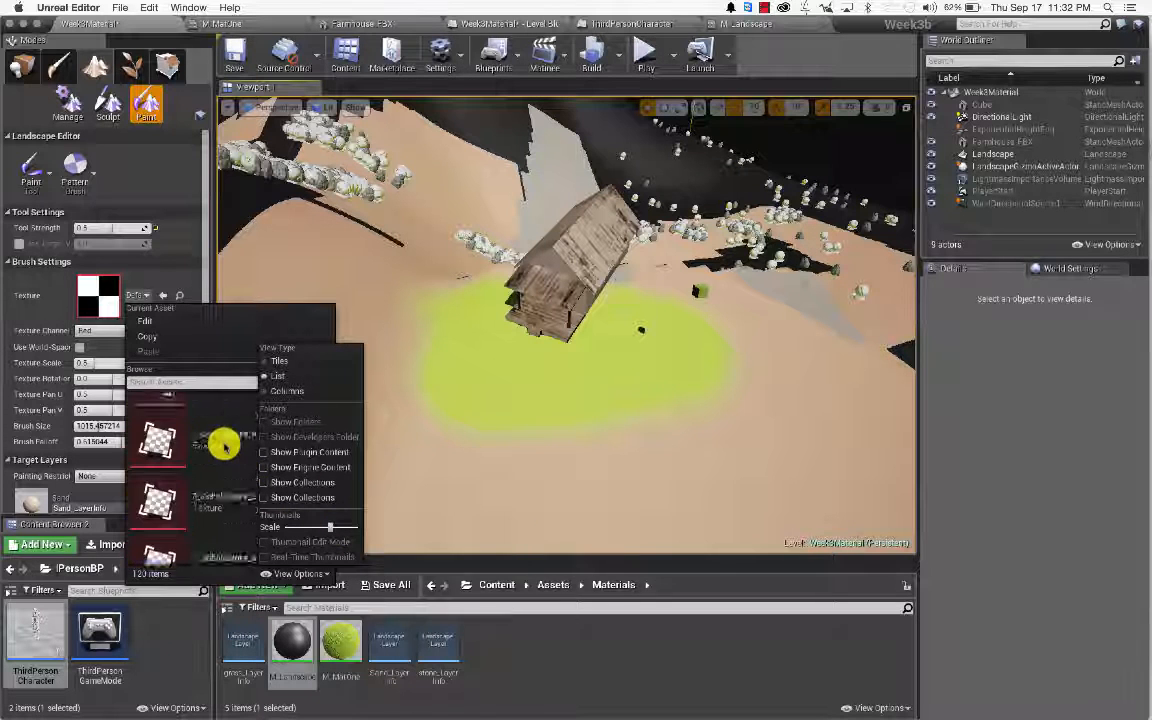
scroll(224, 445, down, 5)
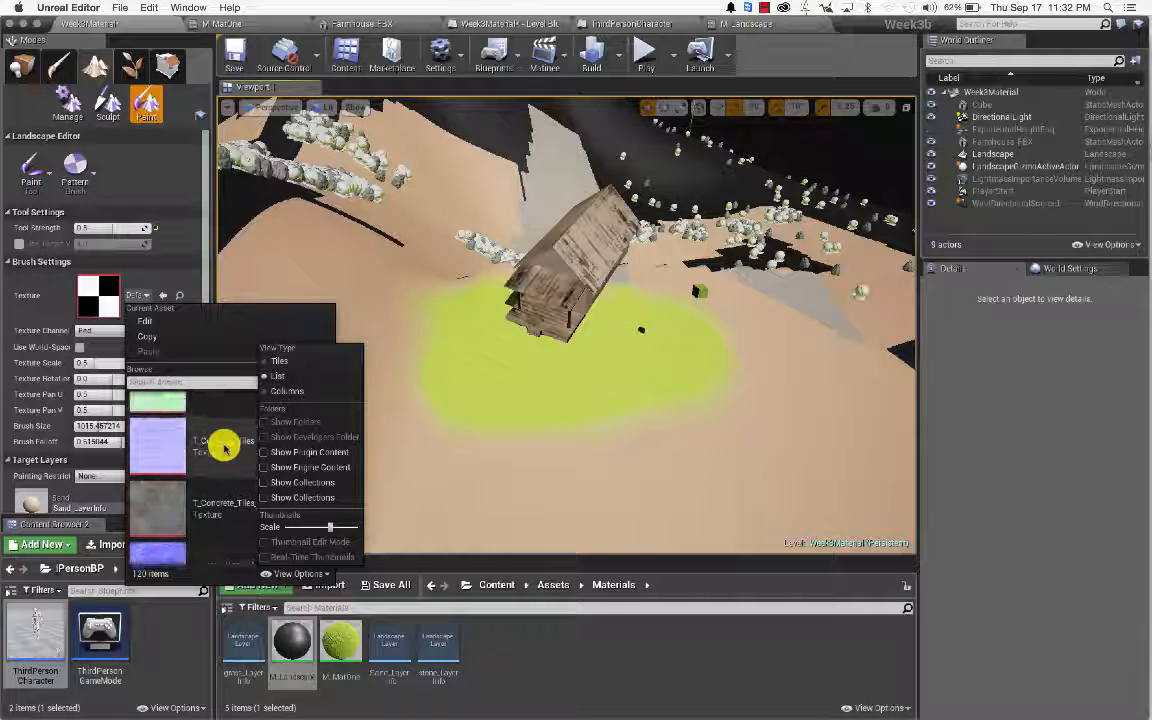
scroll(224, 448, down, 5)
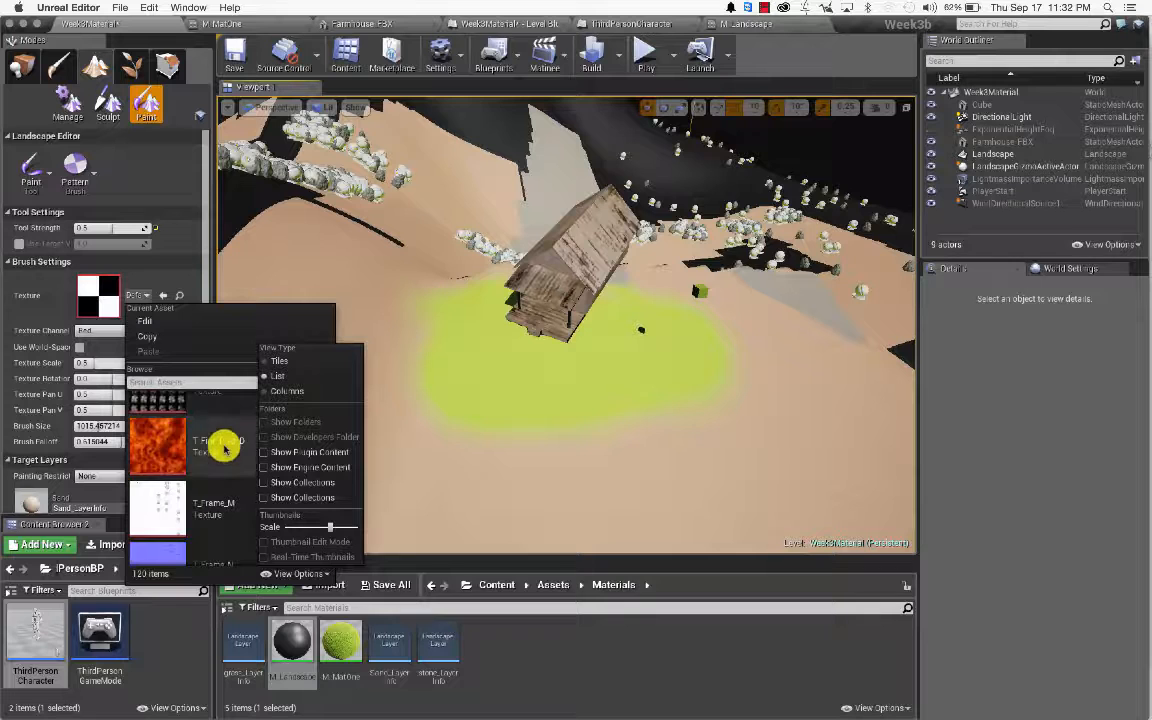
scroll(222, 450, up, 3)
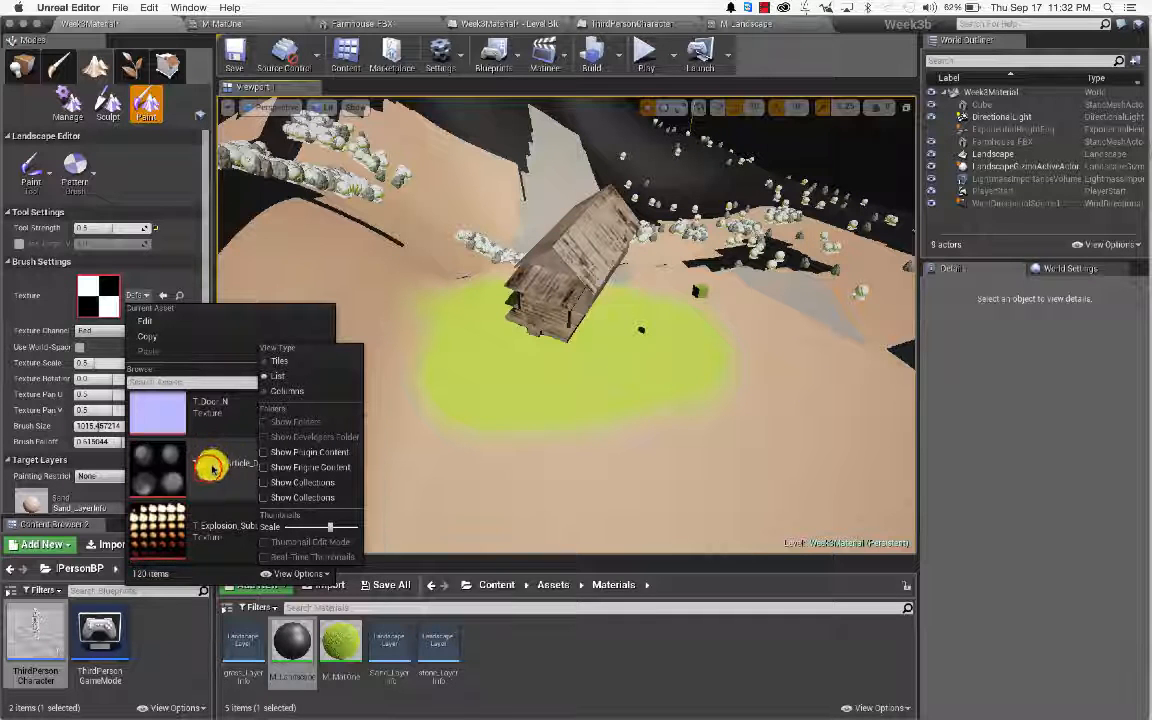
click(209, 469)
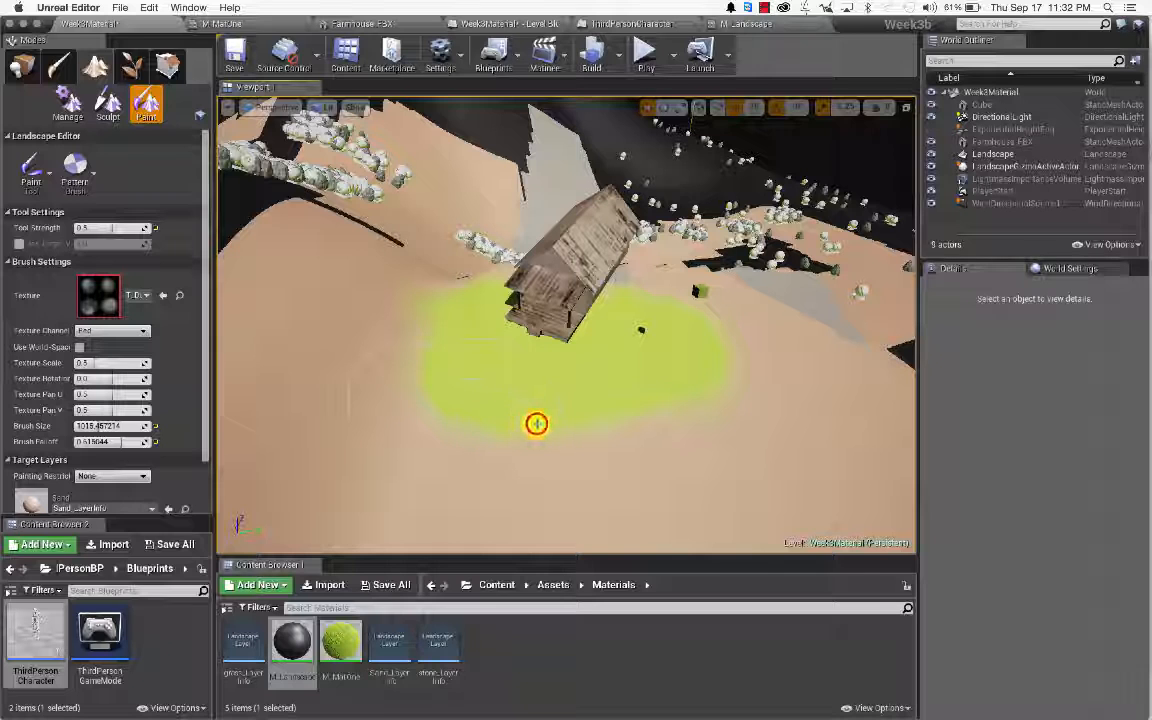
click(689, 440)
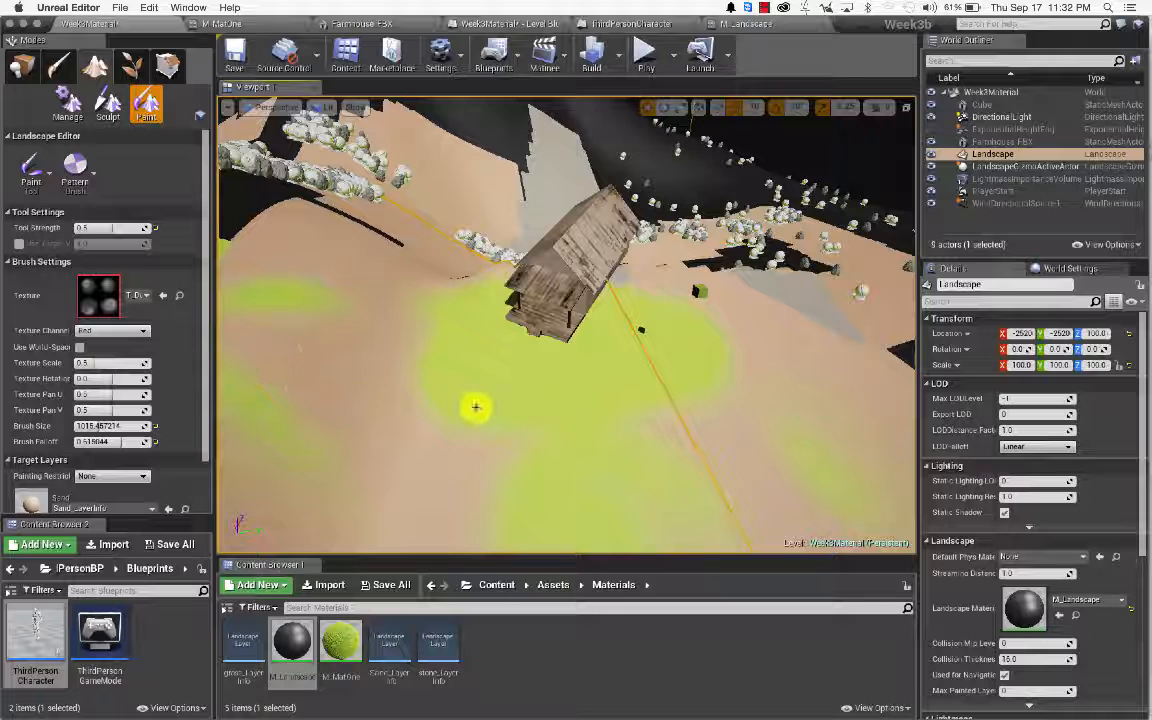
Step: Switch back to the circle brush and paint a first stroke with the stone layer
click(75, 170)
click(86, 232)
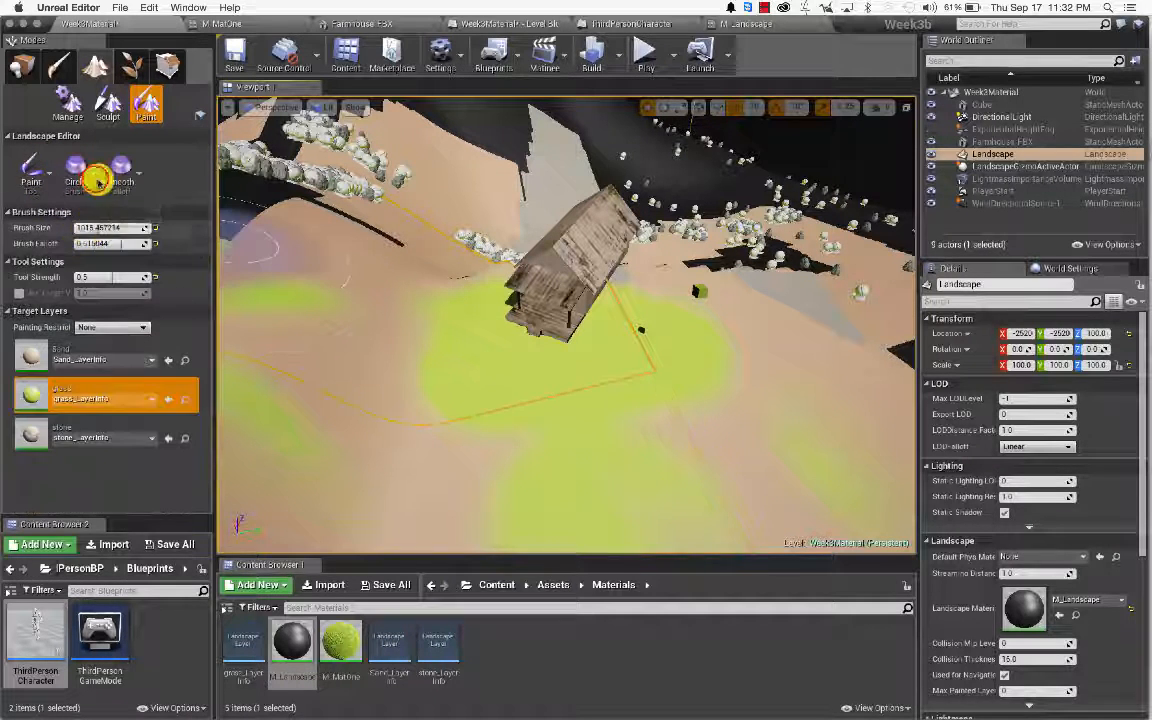
click(93, 176)
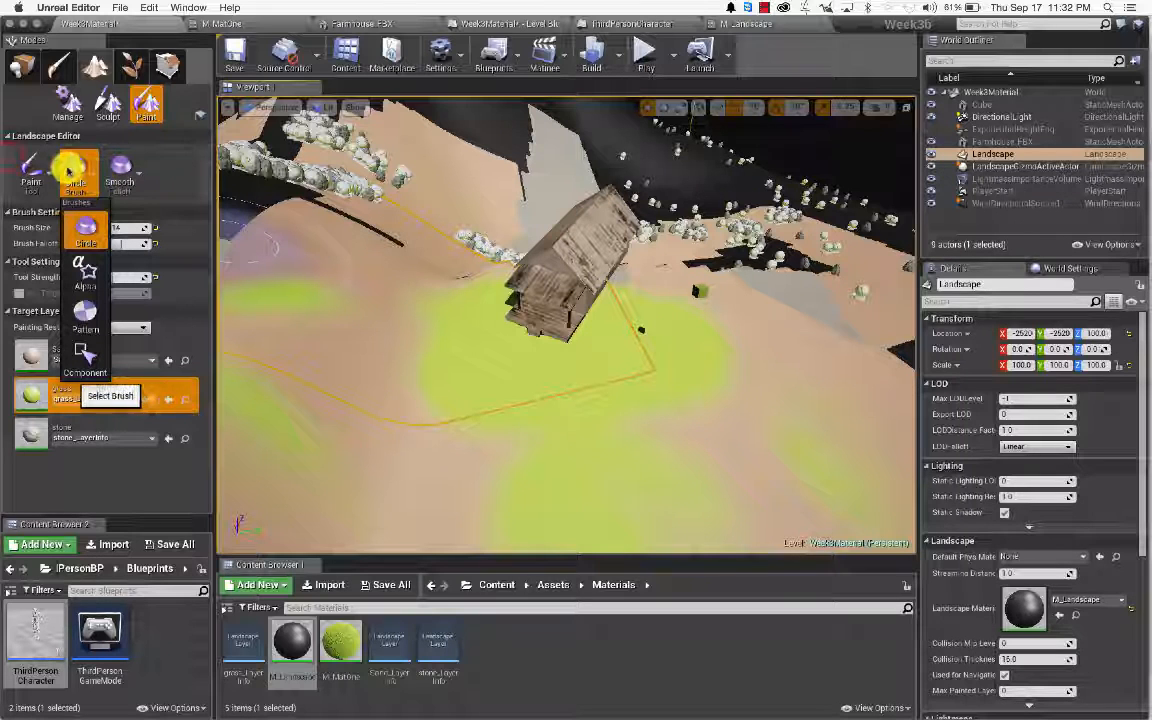
click(17, 160)
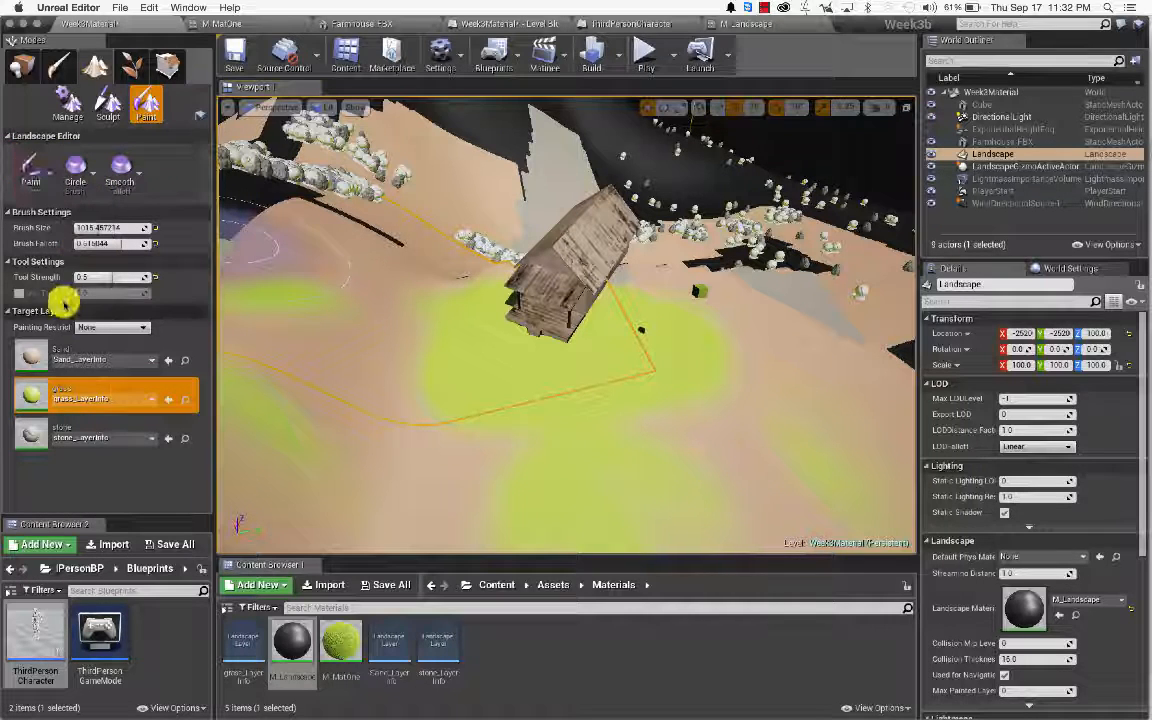
click(72, 430)
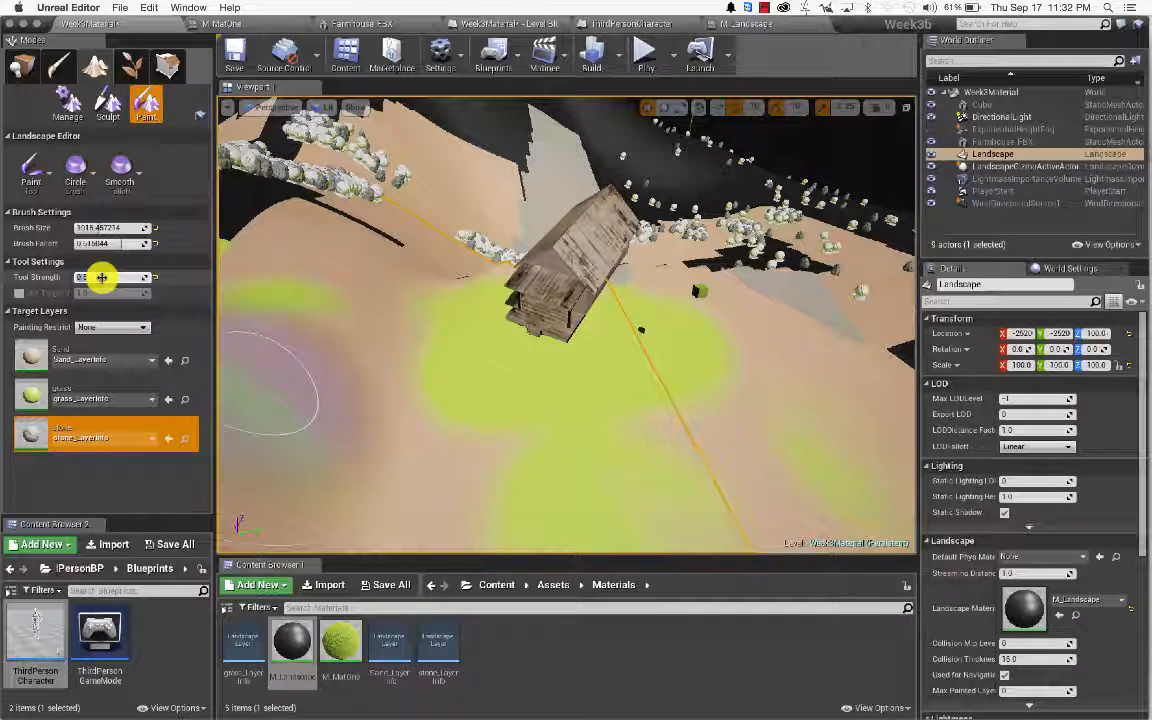
text(1)
mouse_move(263, 257)
mouse_down()
mouse_move(327, 249)
mouse_move(393, 285)
mouse_move(376, 357)
mouse_up()
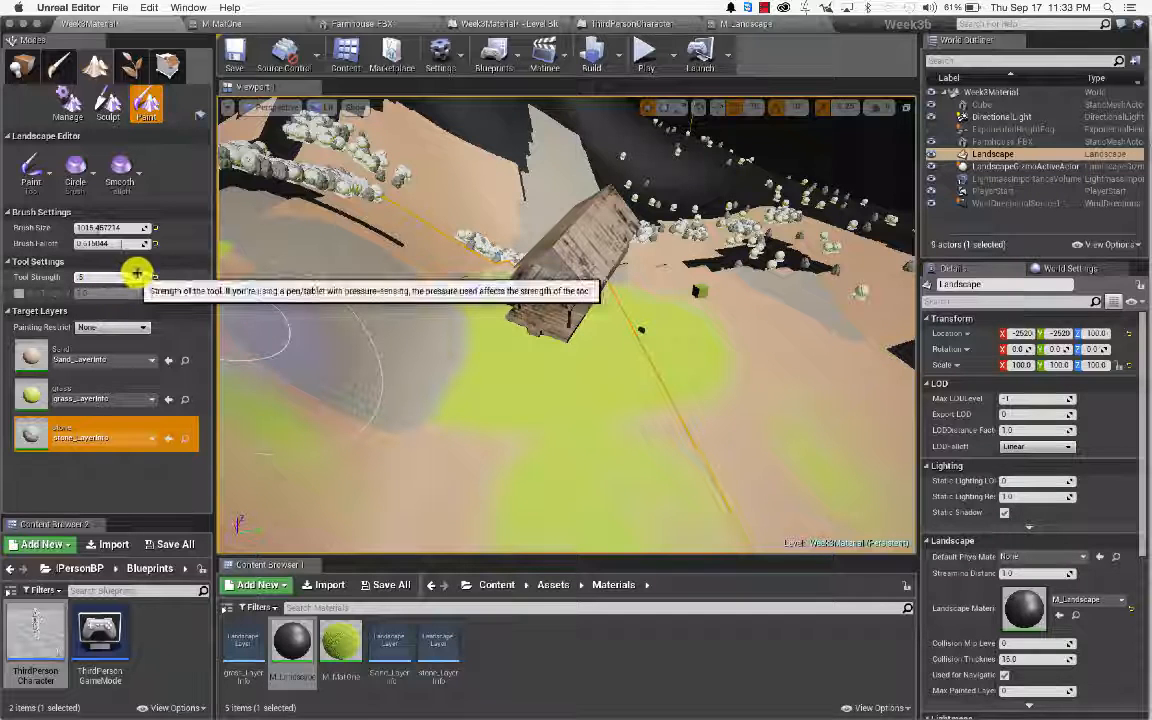
Step: Lower Tool Strength to 0.25 and paint stone along the ground's left edge and left slope
click(130, 420)
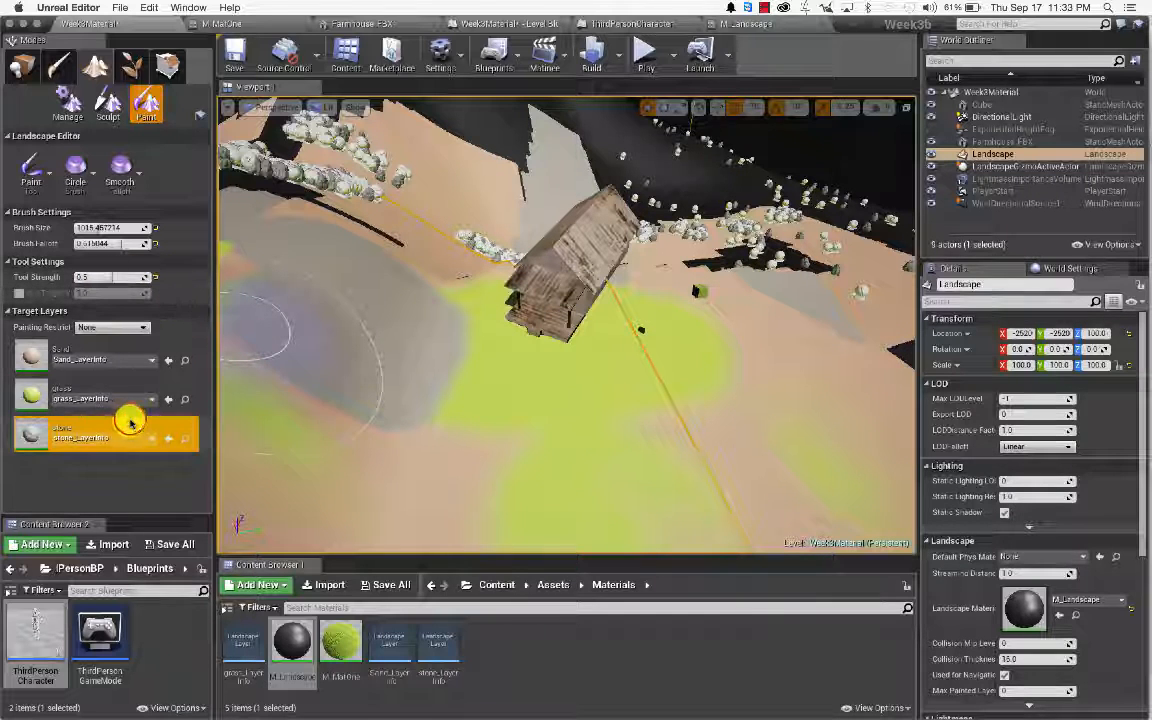
mouse_move(305, 270)
mouse_down()
mouse_move(219, 289)
mouse_move(280, 365)
mouse_move(388, 432)
mouse_move(470, 440)
mouse_move(480, 370)
mouse_up()
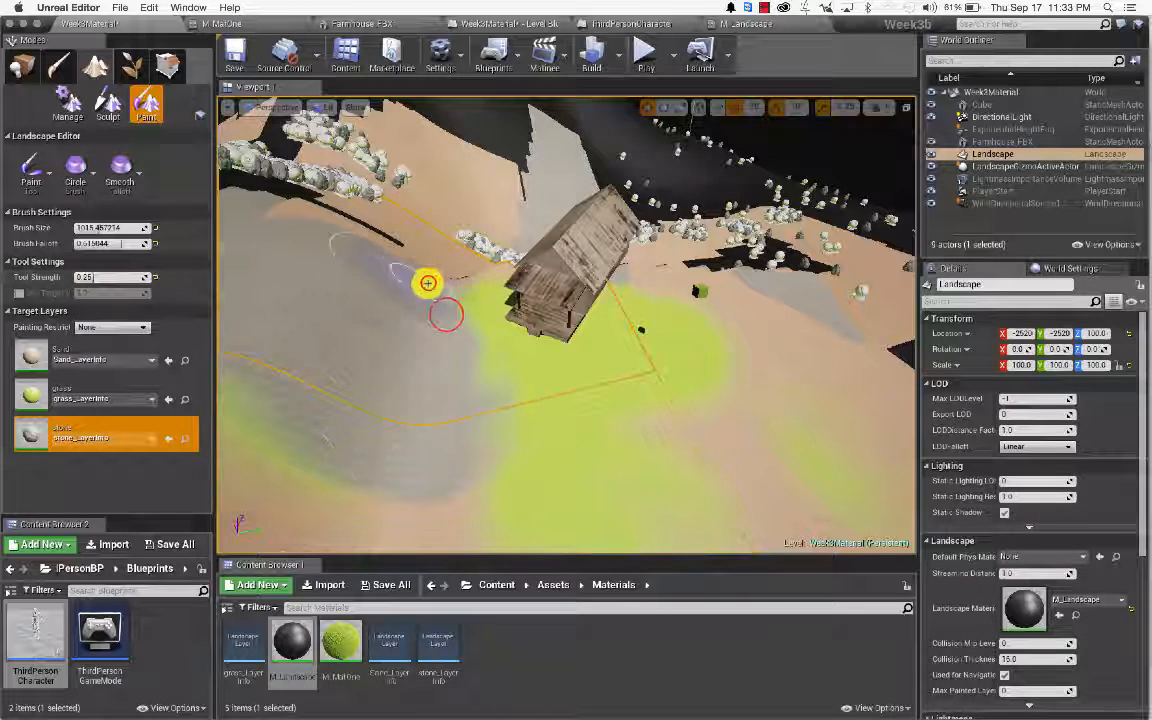
mouse_move(445, 315)
mouse_down()
mouse_move(527, 455)
mouse_move(368, 432)
mouse_move(367, 401)
mouse_move(422, 317)
mouse_up()
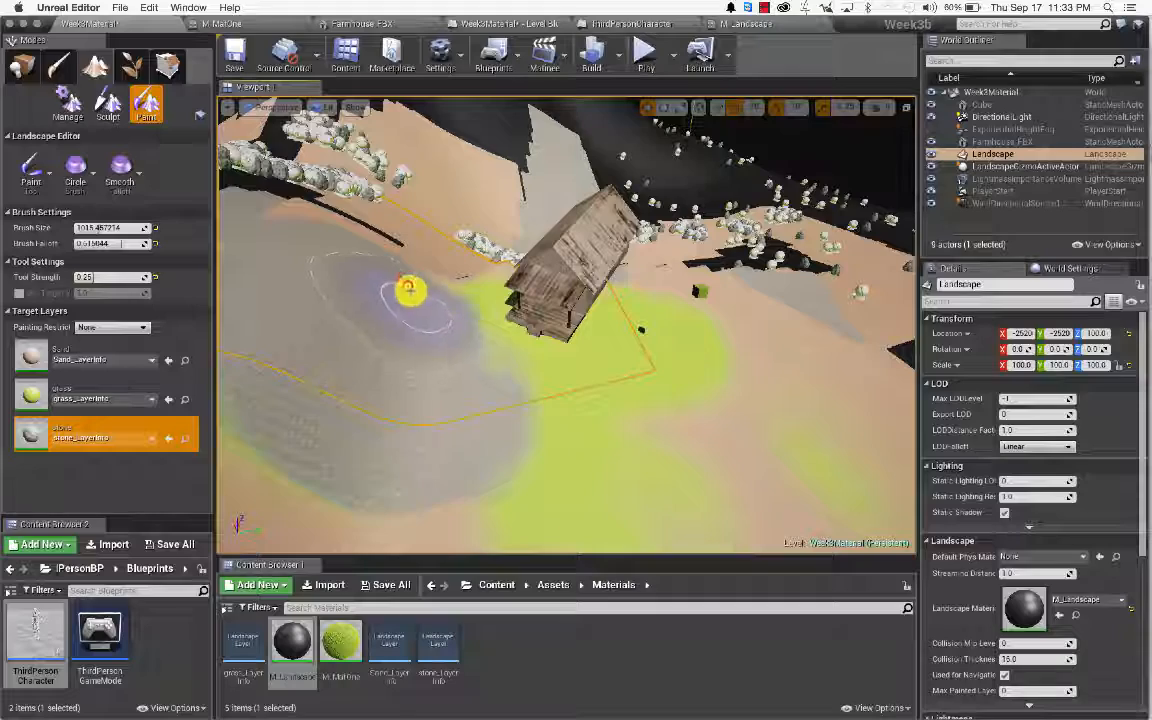
mouse_move(257, 300)
right_down()
mouse_move(310, 300)
mouse_move(340, 325)
mouse_move(235, 270)
right_up()
key(w)
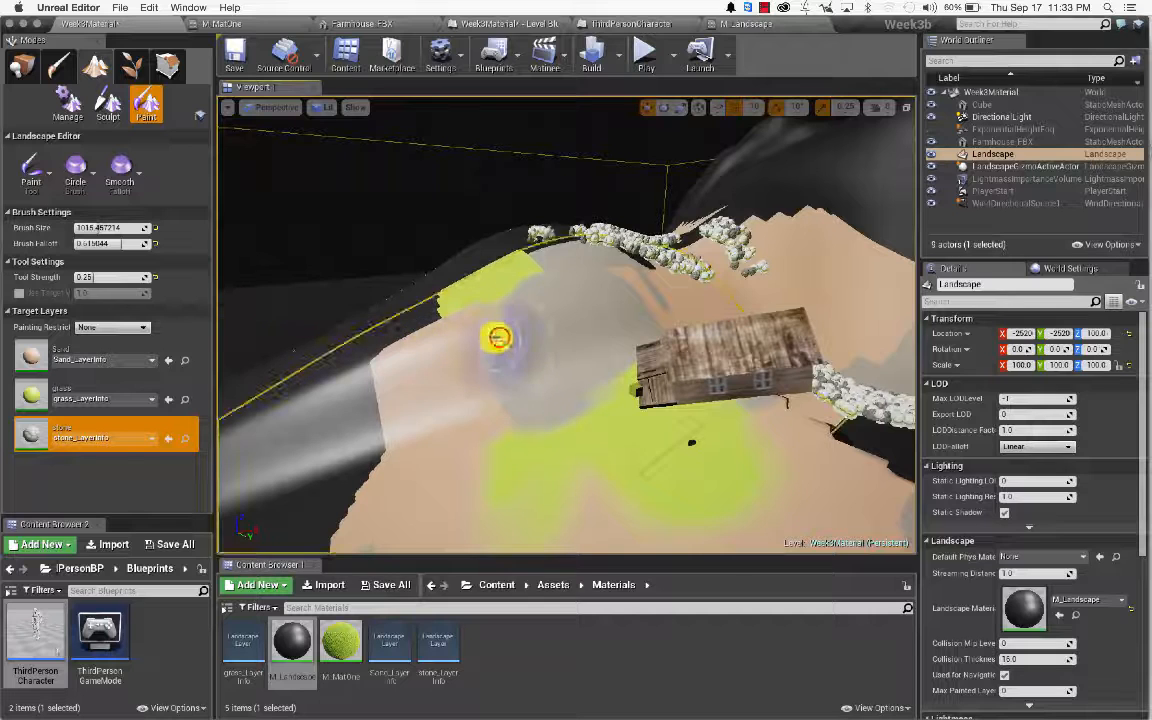
mouse_move(499, 337)
mouse_down()
mouse_move(360, 352)
mouse_move(329, 378)
mouse_move(674, 327)
mouse_up()
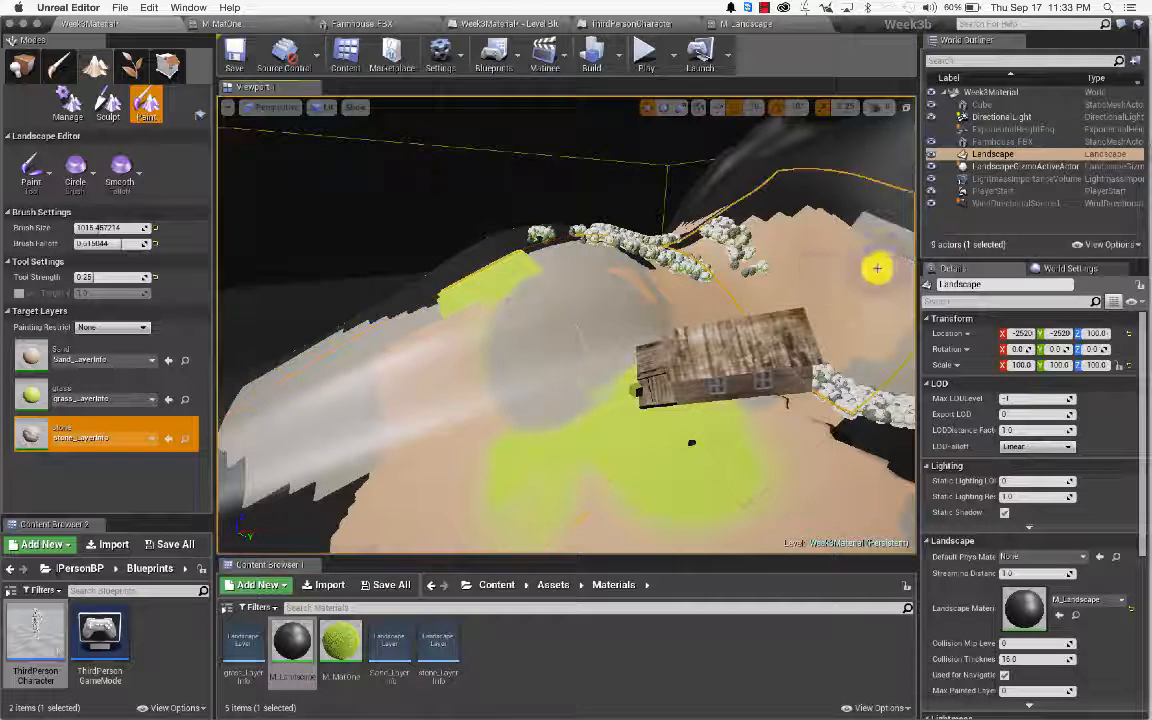
Step: Paint more stone over the orange slope and the grass around the farmhouse
key(a)
mouse_move(604, 321)
right_down()
mouse_move(680, 321)
mouse_move(620, 339)
mouse_move(607, 319)
right_up()
key(w)
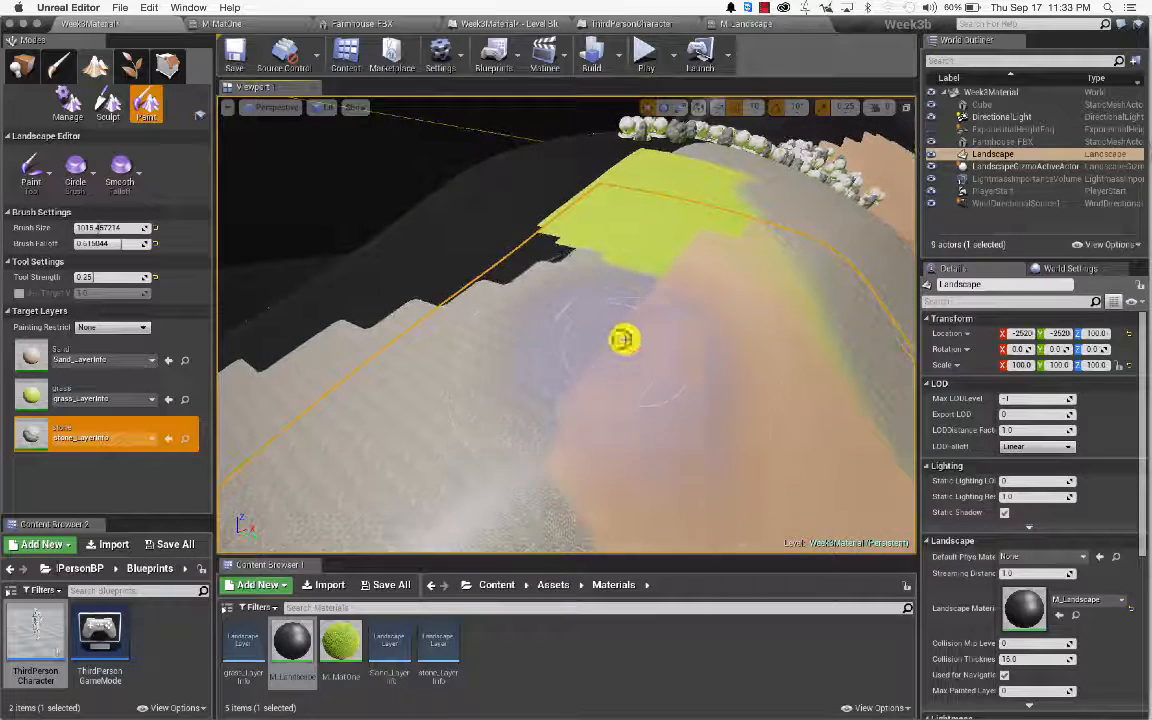
drag(674, 311, 718, 276)
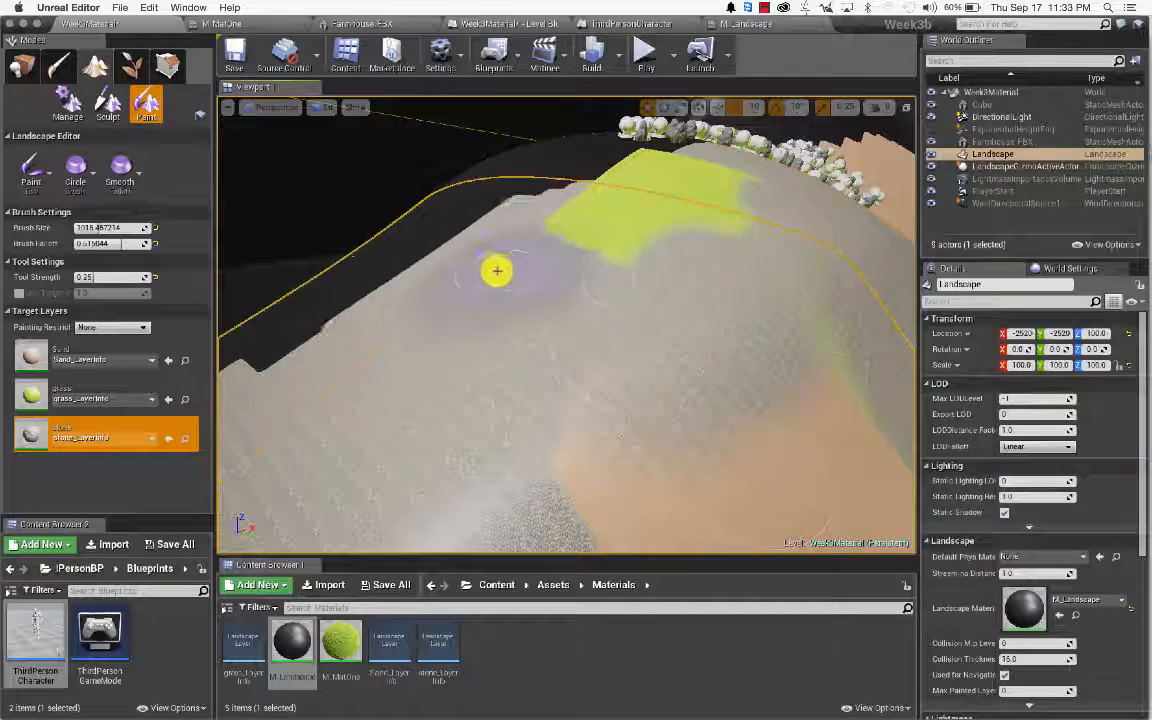
mouse_move(592, 289)
right_down()
mouse_move(600, 262)
mouse_move(600, 350)
mouse_move(618, 275)
right_up()
key(w)
key(w)
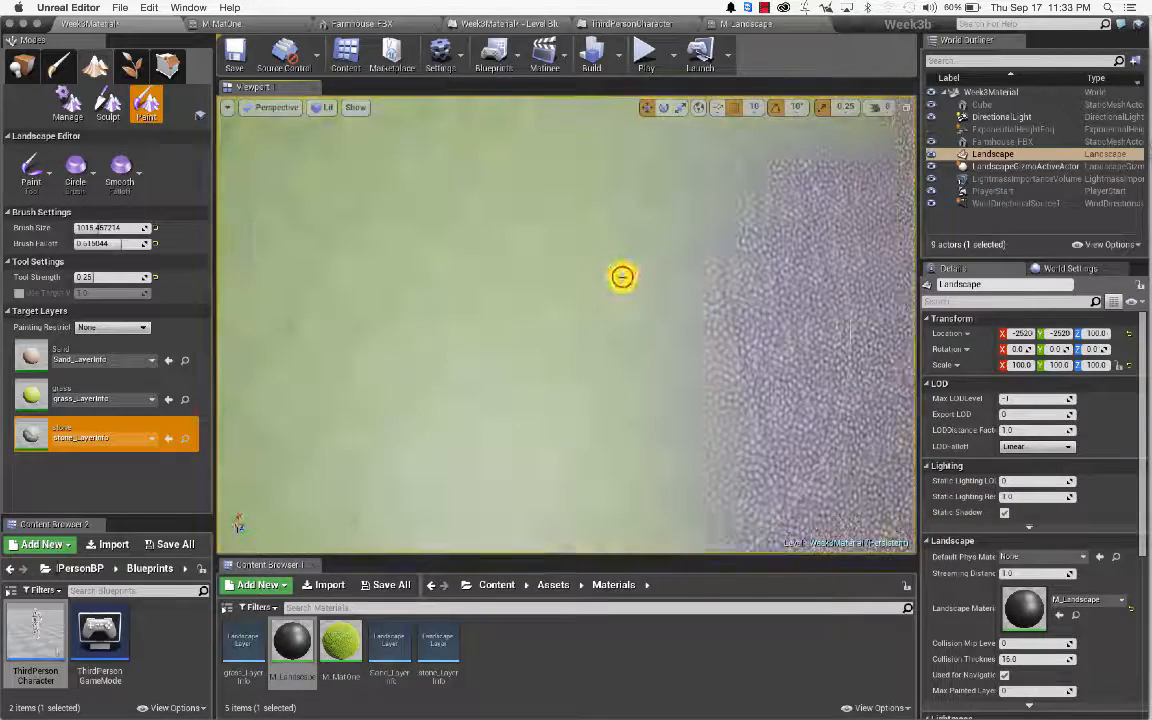
drag(622, 277, 622, 277)
mouse_move(458, 251)
right_down()
mouse_move(450, 208)
mouse_move(458, 247)
mouse_move(593, 222)
right_up()
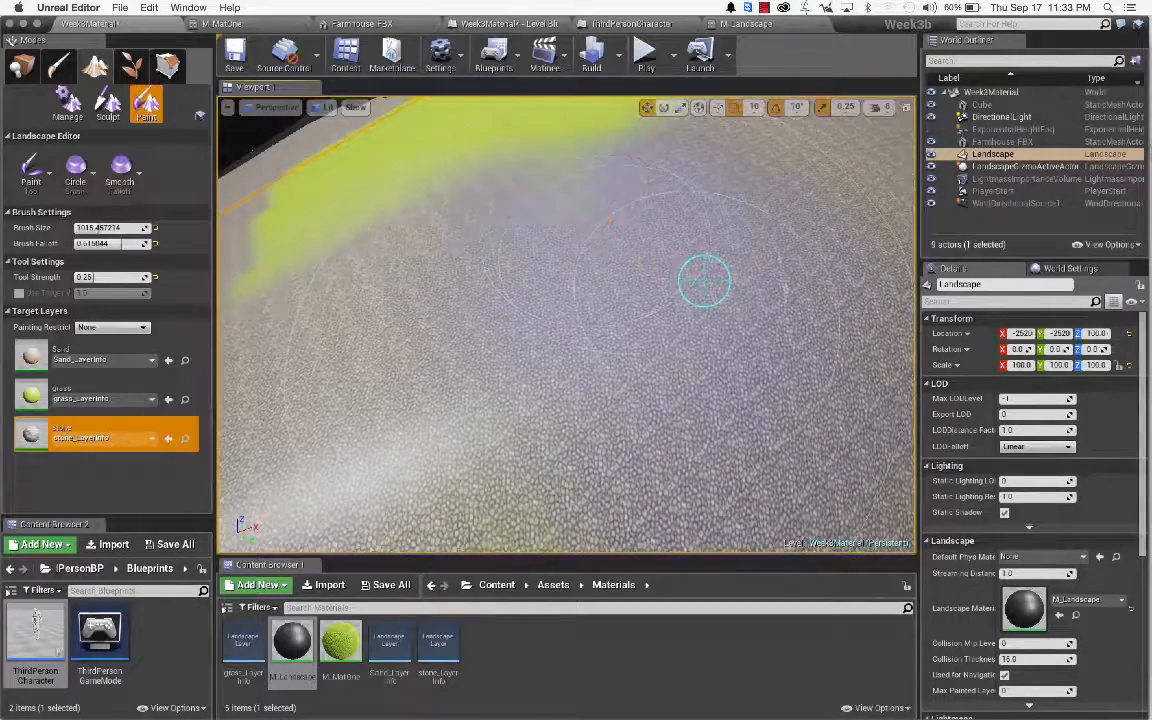
right_drag(704, 281, 706, 340)
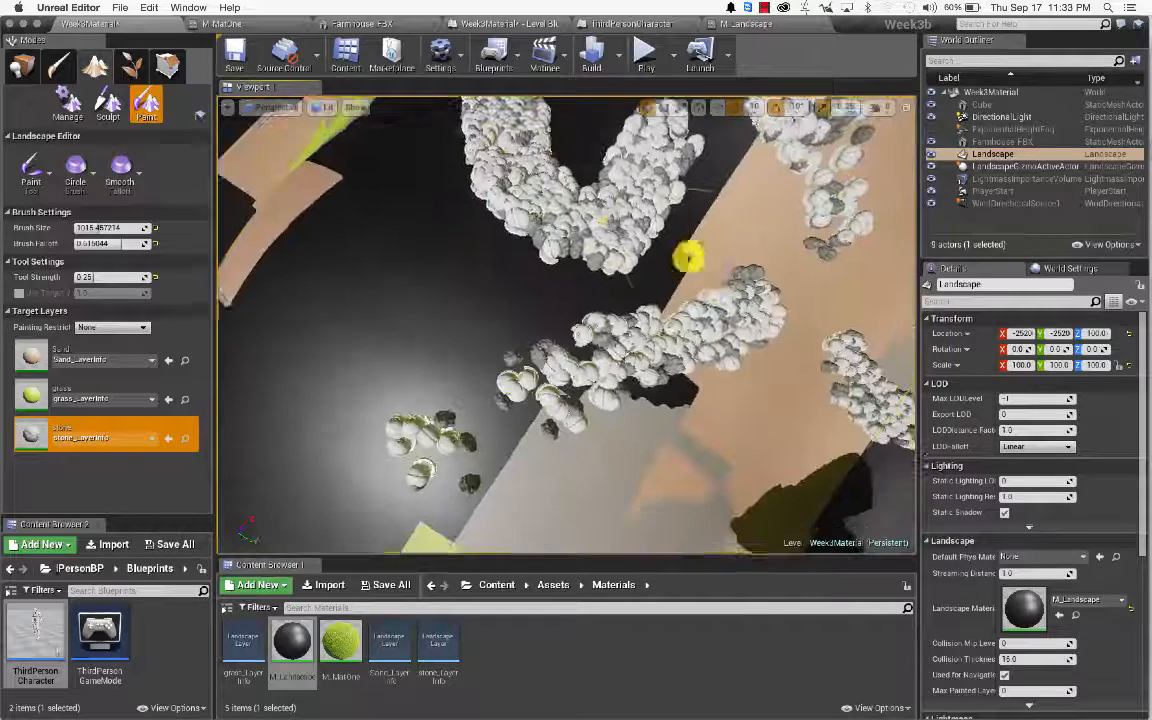
right_drag(579, 283, 571, 339)
right_click(577, 348)
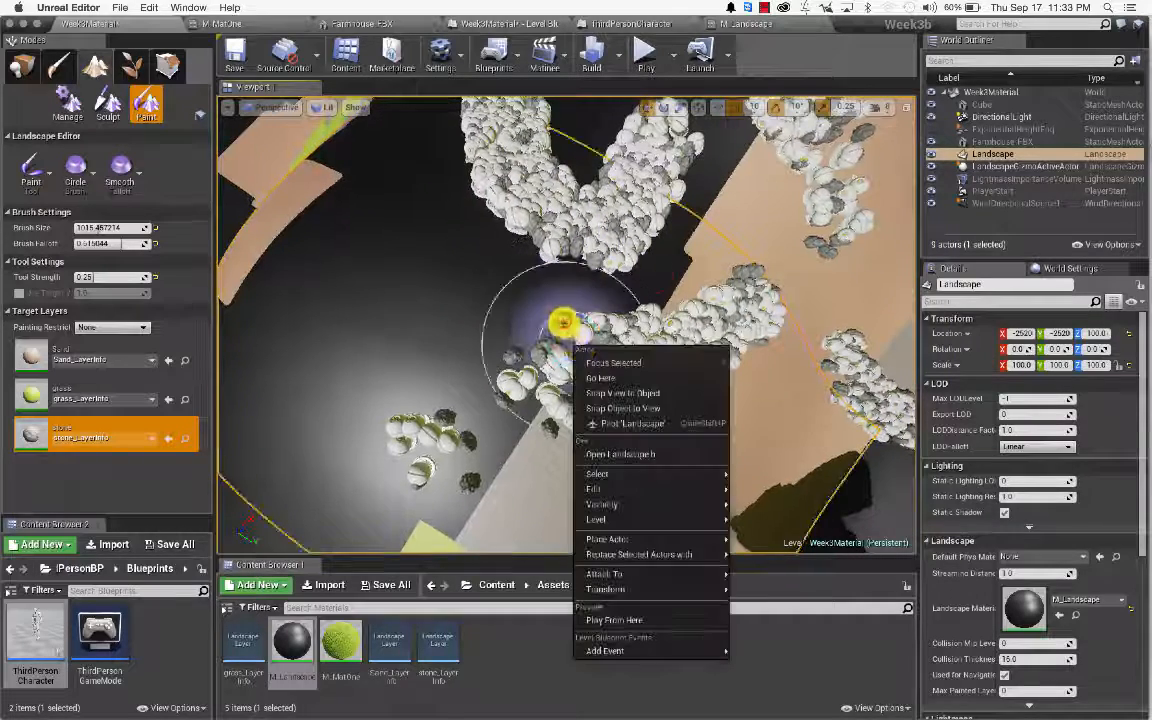
click(656, 276)
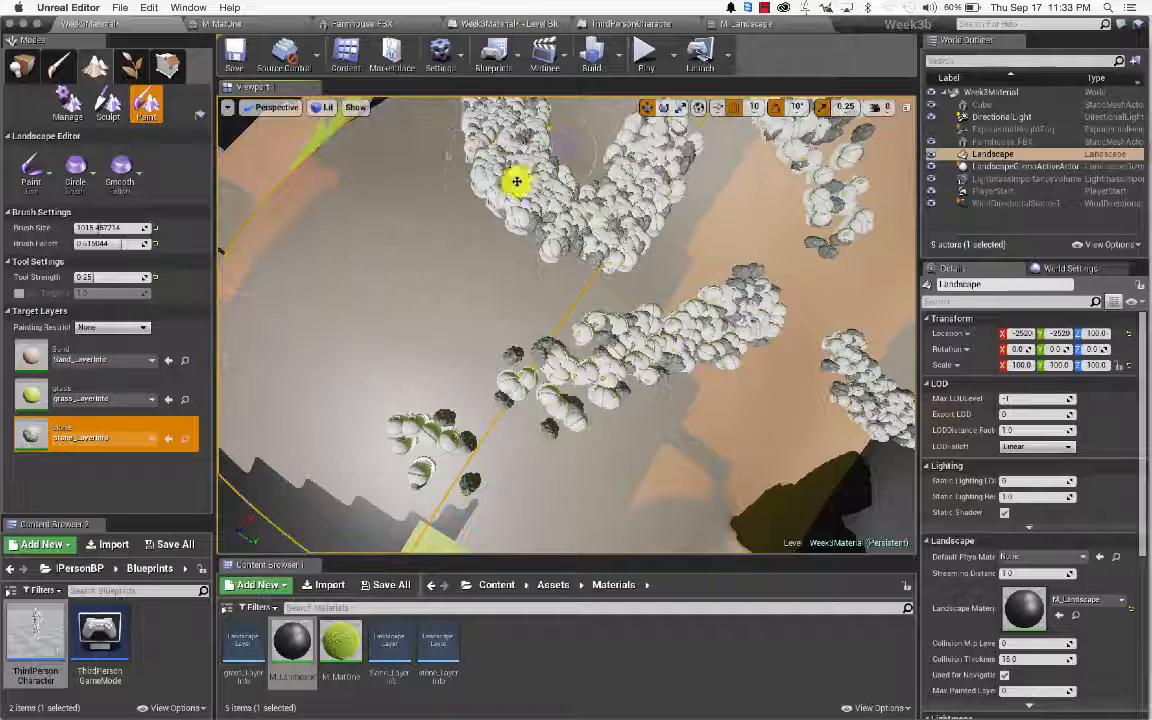
scroll(517, 212, down, 5)
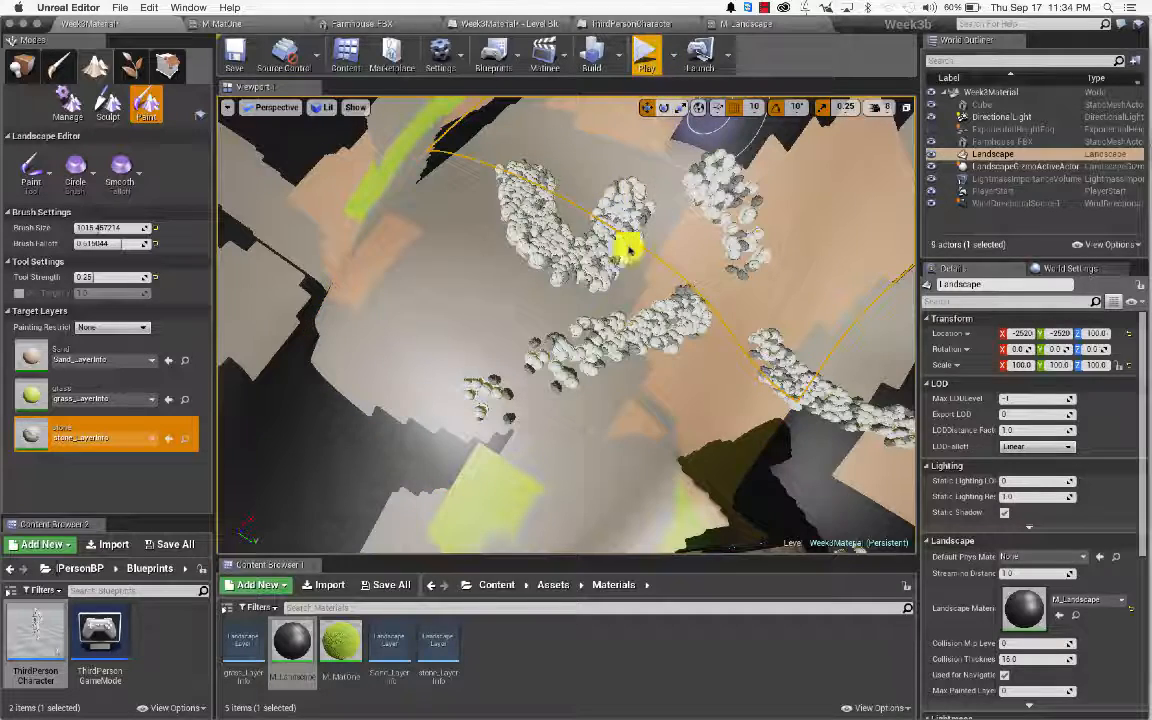
Step: Play-test the level, running the character across the painted ground onto the farmhouse porch, then stop
click(646, 55)
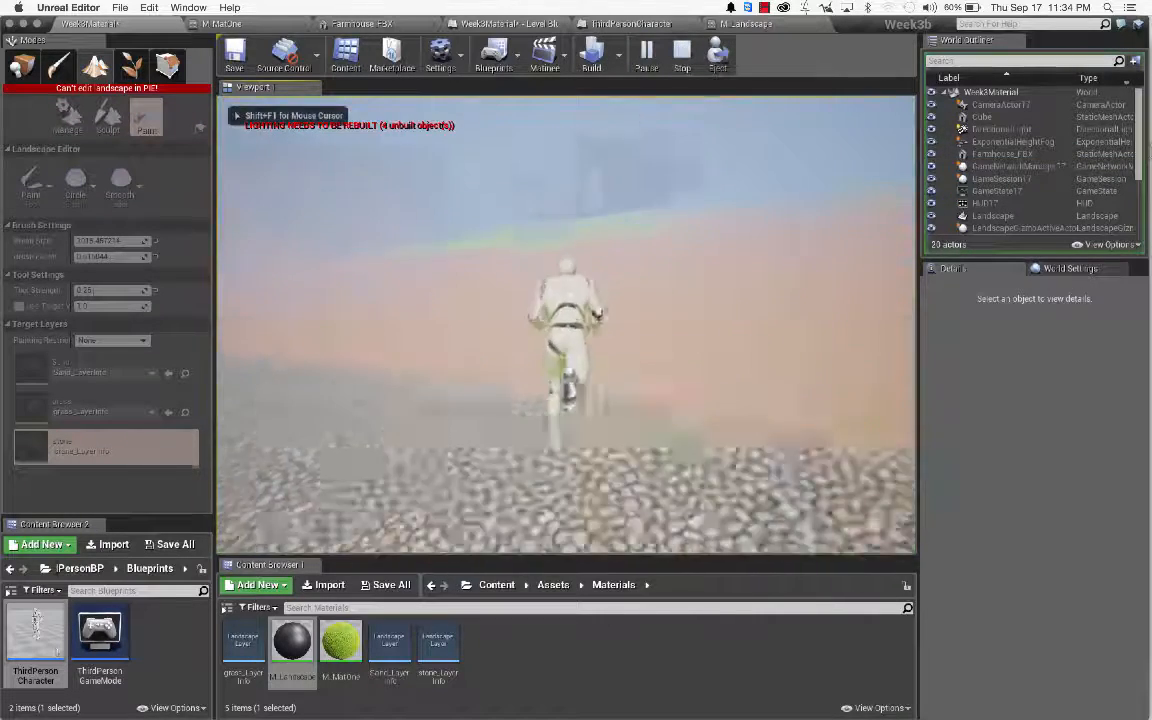
key(w)
key(w)
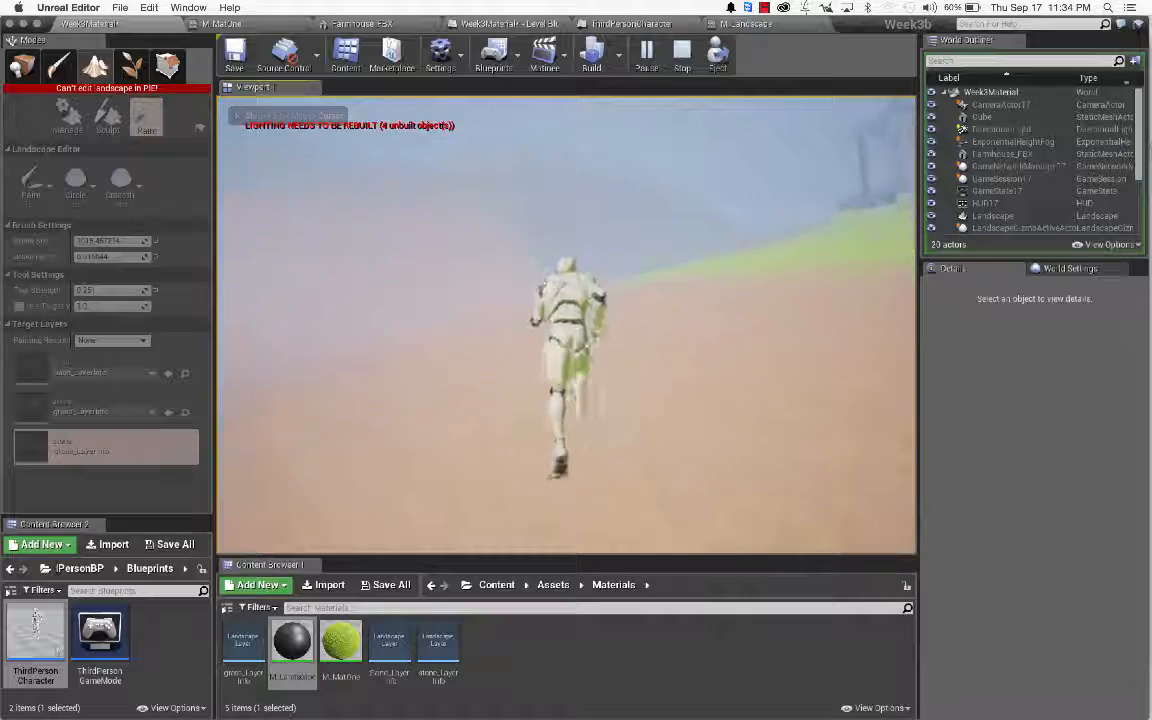
key(w)
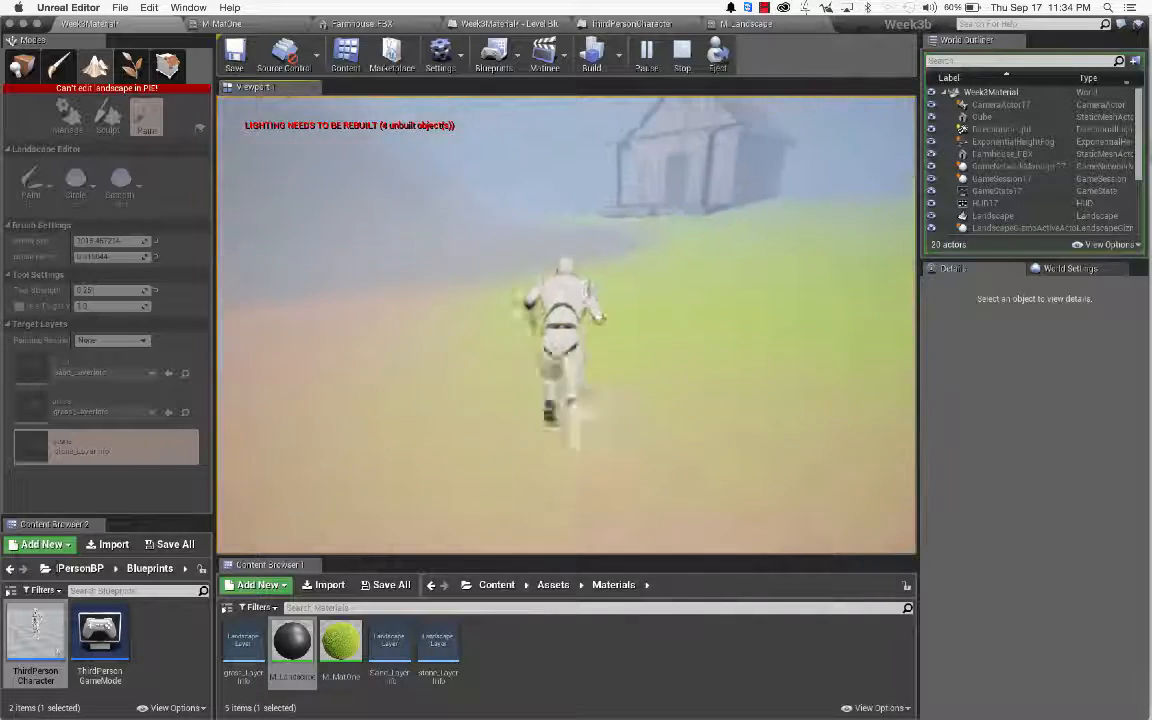
key(w)
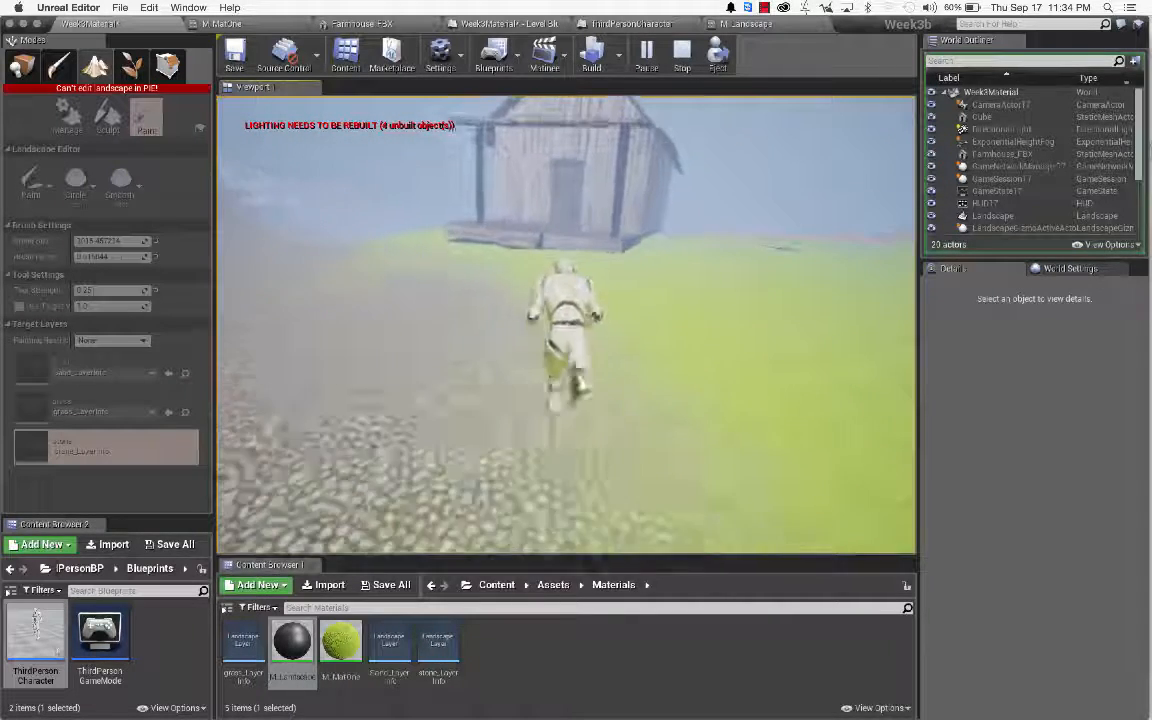
key(w)
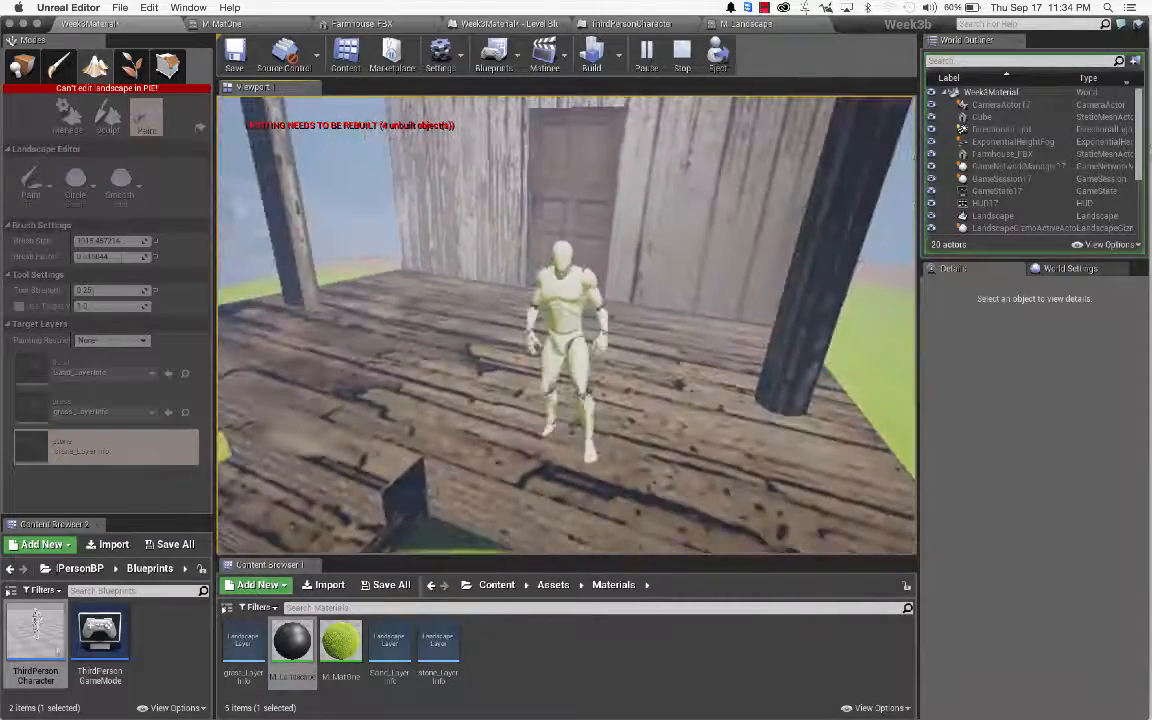
key(Escape)
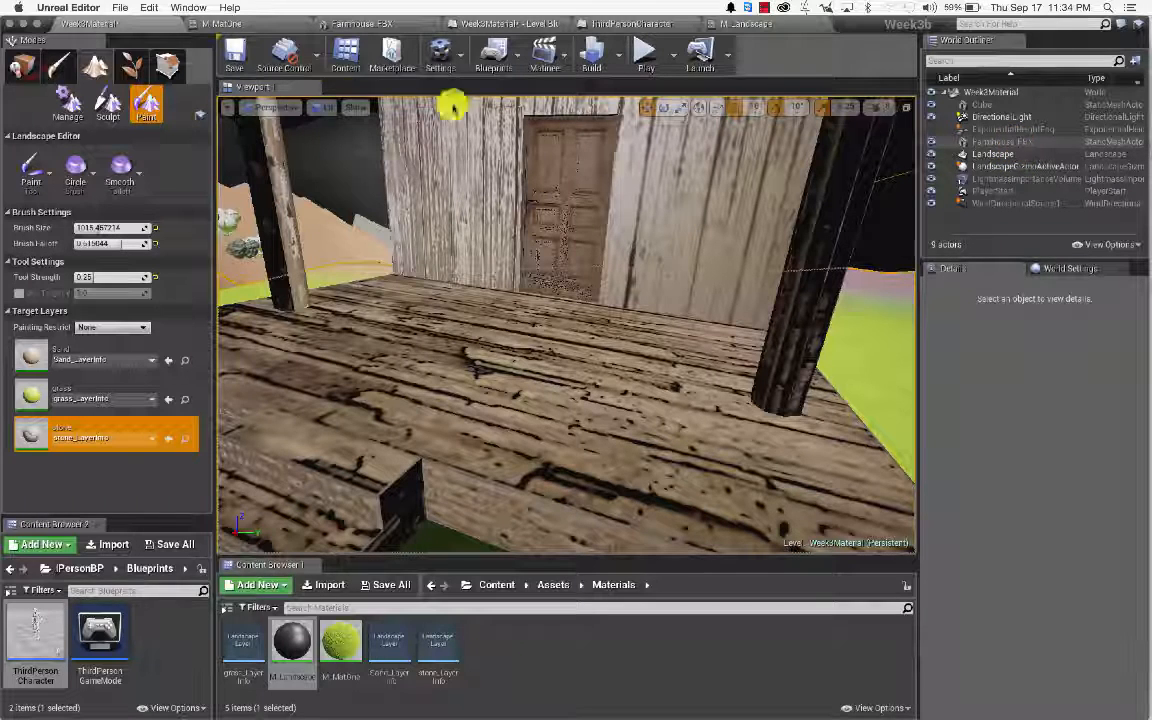
Step: Select the Farmhouse_FBX actor and open its mesh asset in the Static Mesh editor
click(22, 66)
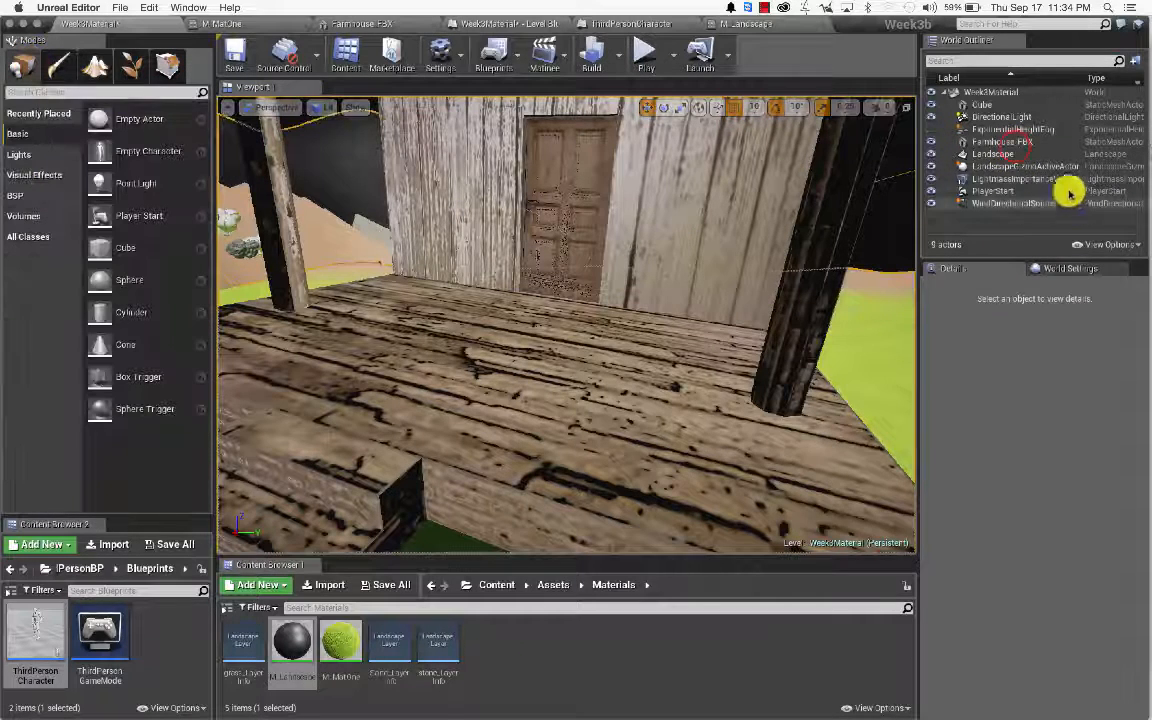
click(1008, 142)
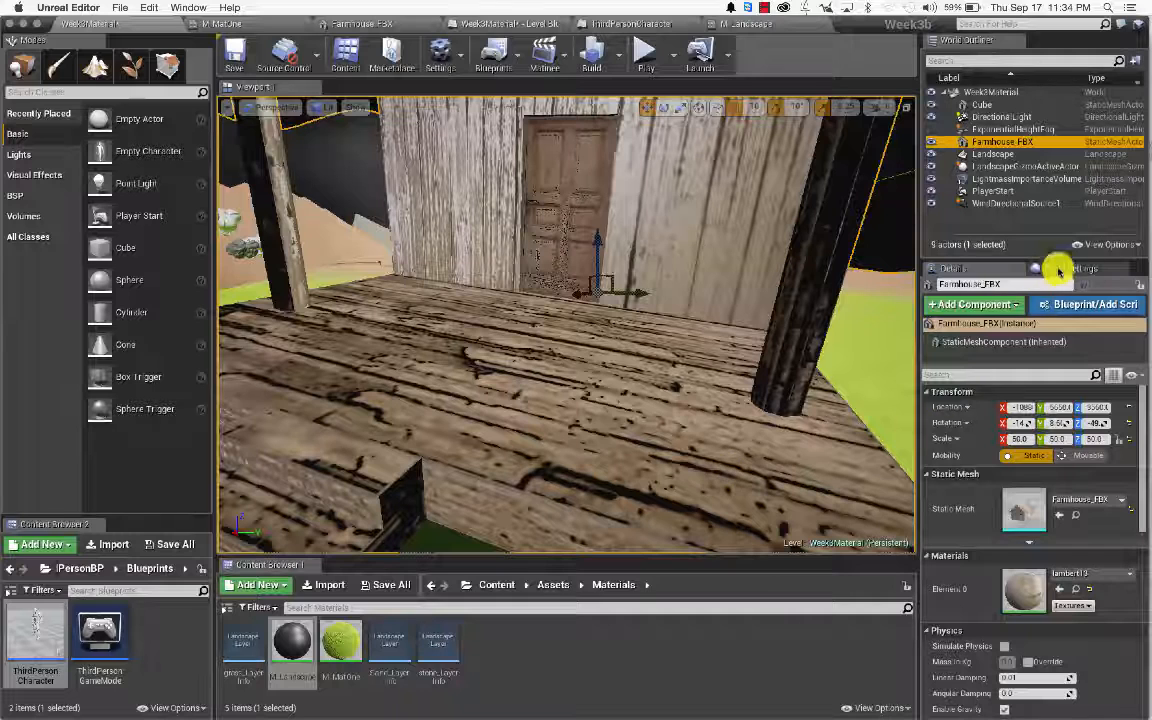
click(1075, 515)
double_click(247, 640)
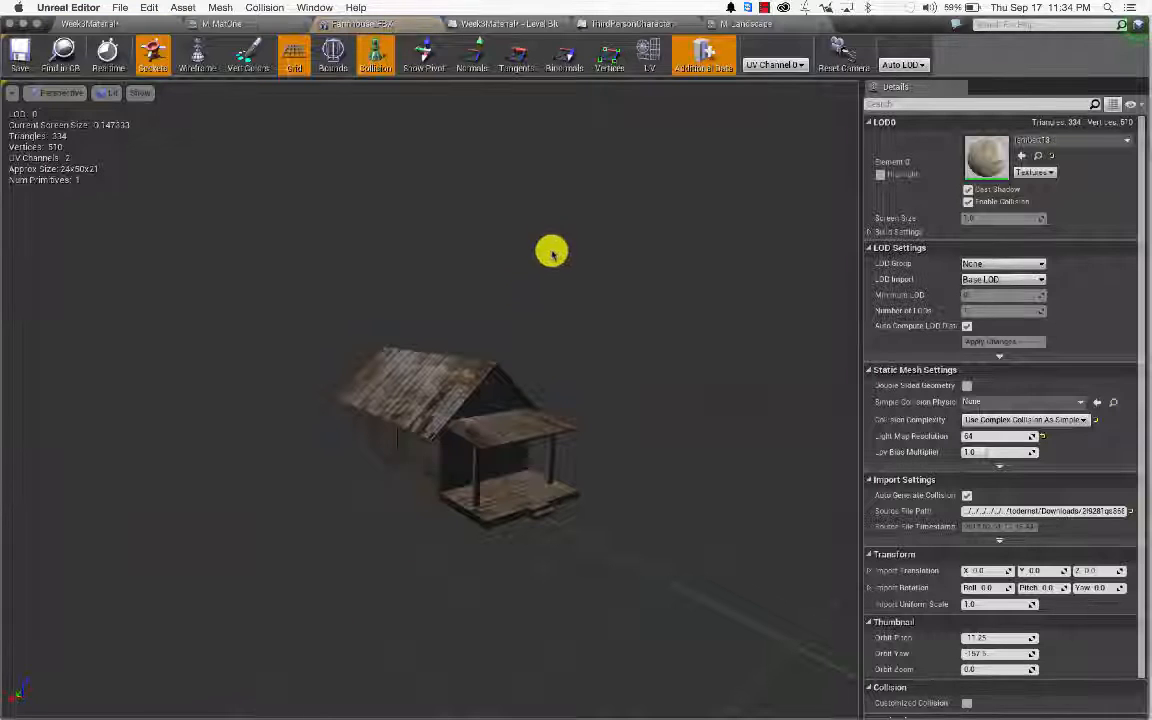
Step: Set Collision Complexity to Use Complex Collision As Simple, save the mesh, and return to Week3Material
click(266, 7)
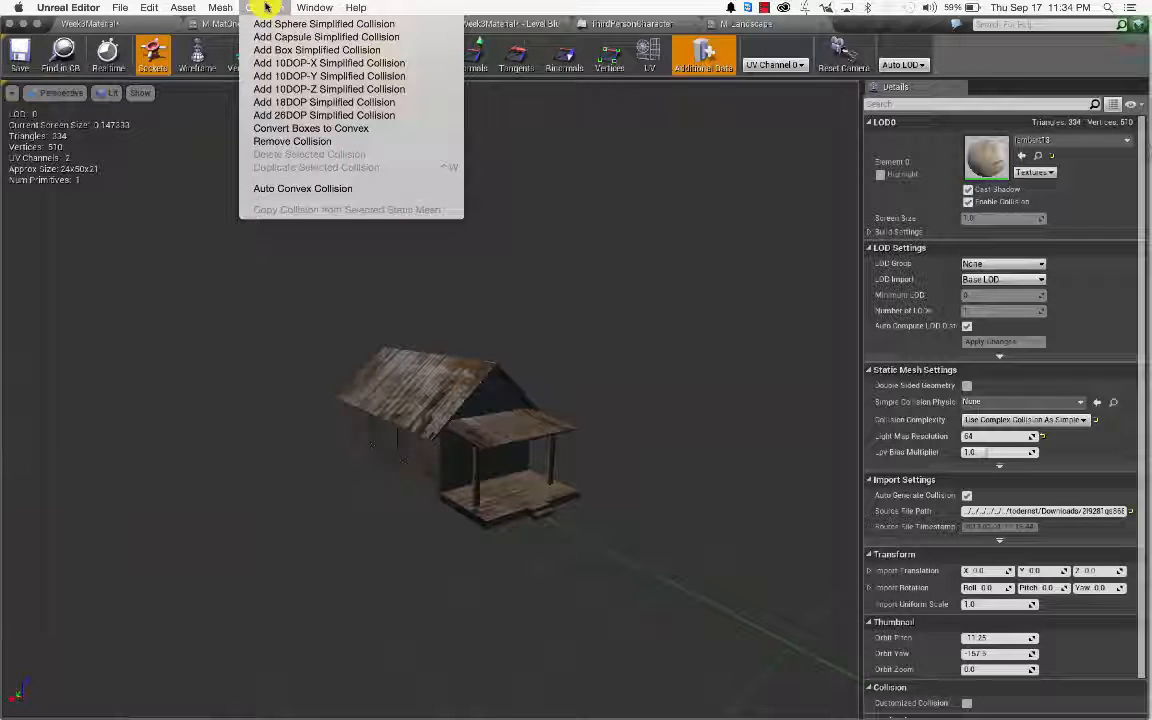
click(1119, 427)
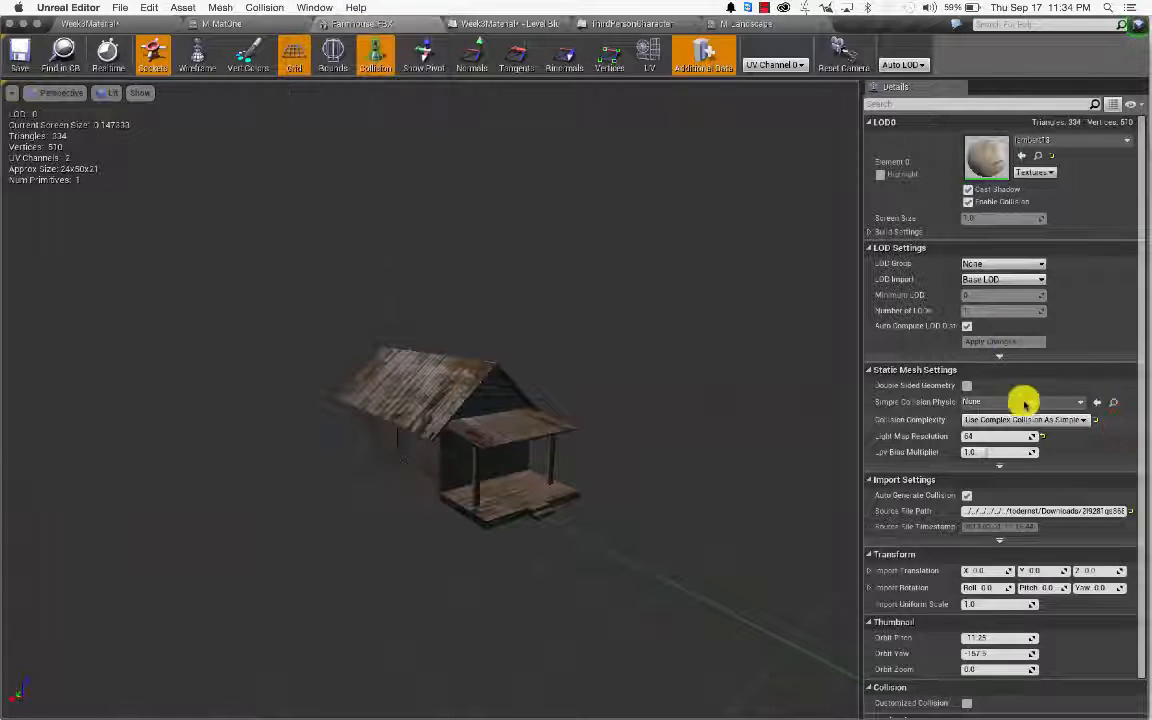
click(1025, 419)
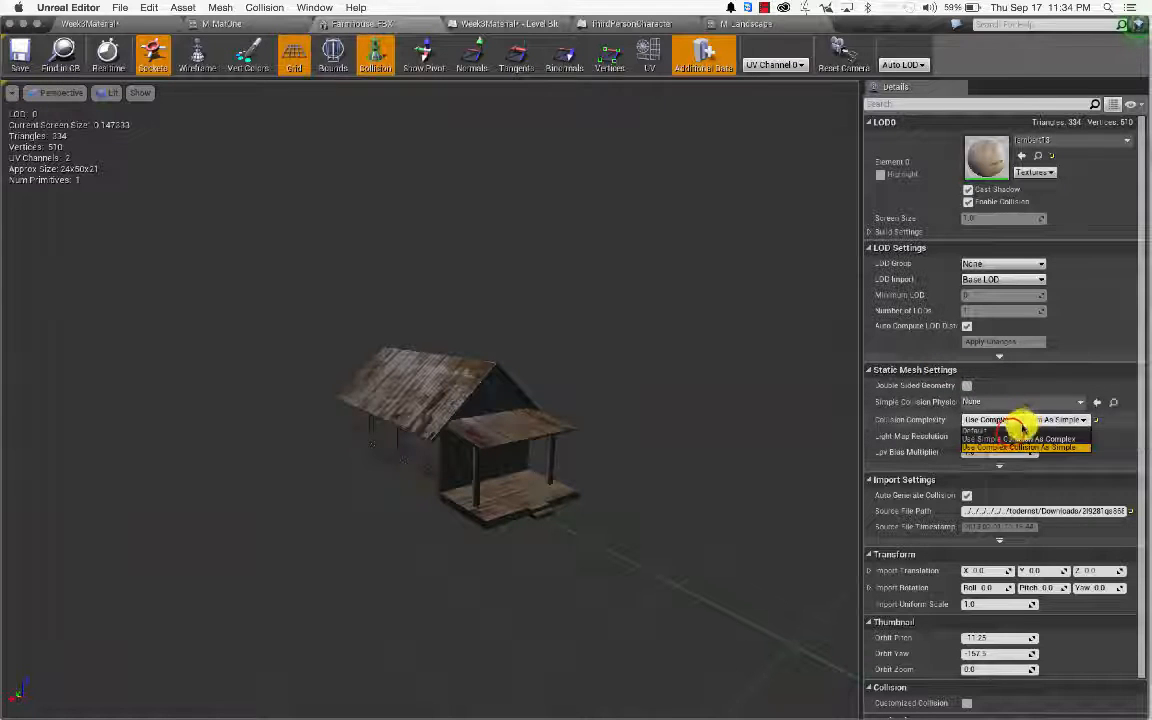
click(1012, 435)
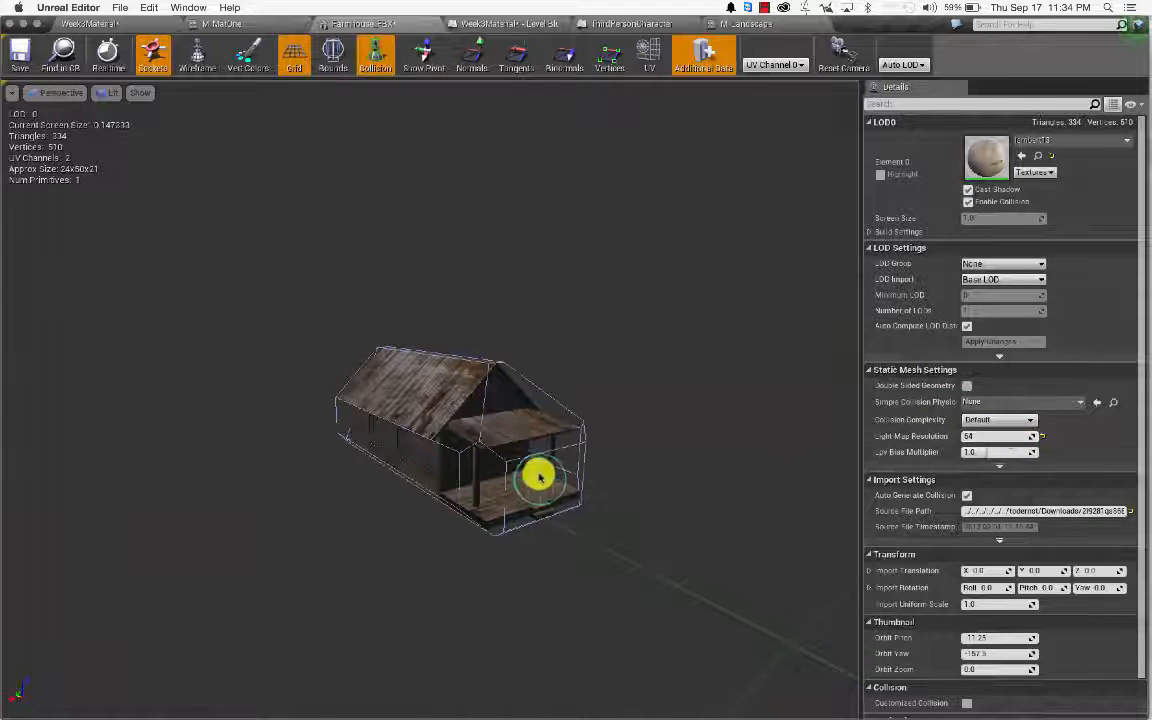
mouse_move(543, 482)
right_down()
mouse_move(560, 498)
mouse_move(548, 490)
right_up()
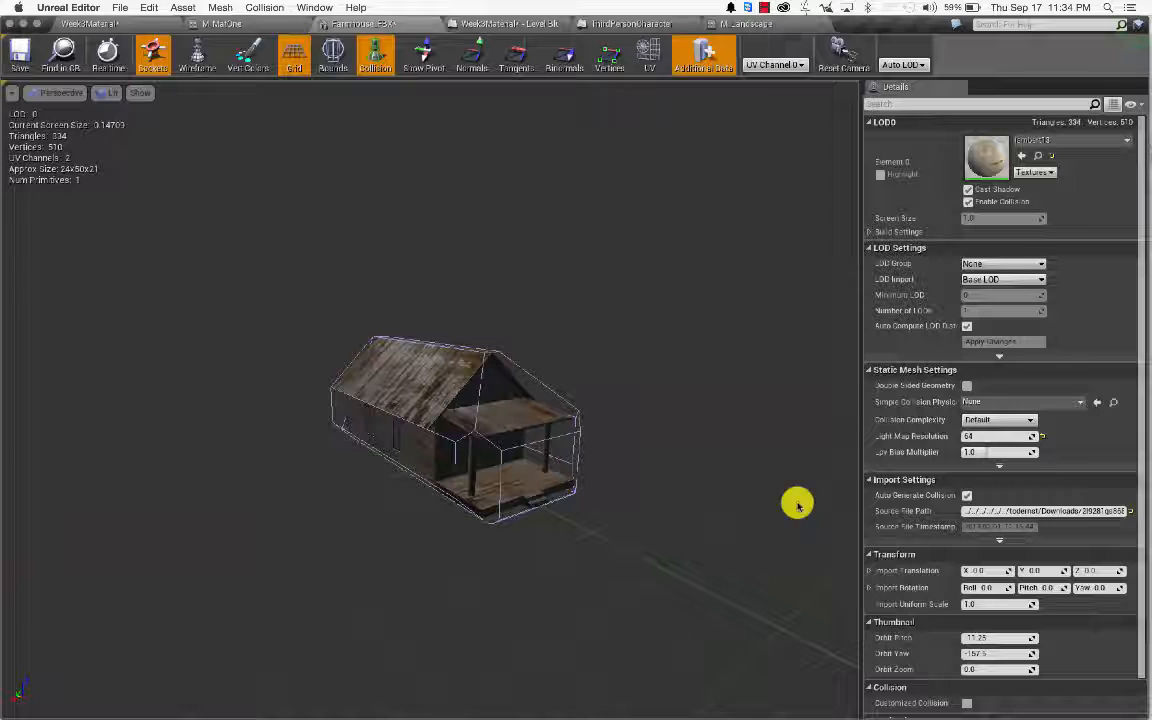
click(1028, 421)
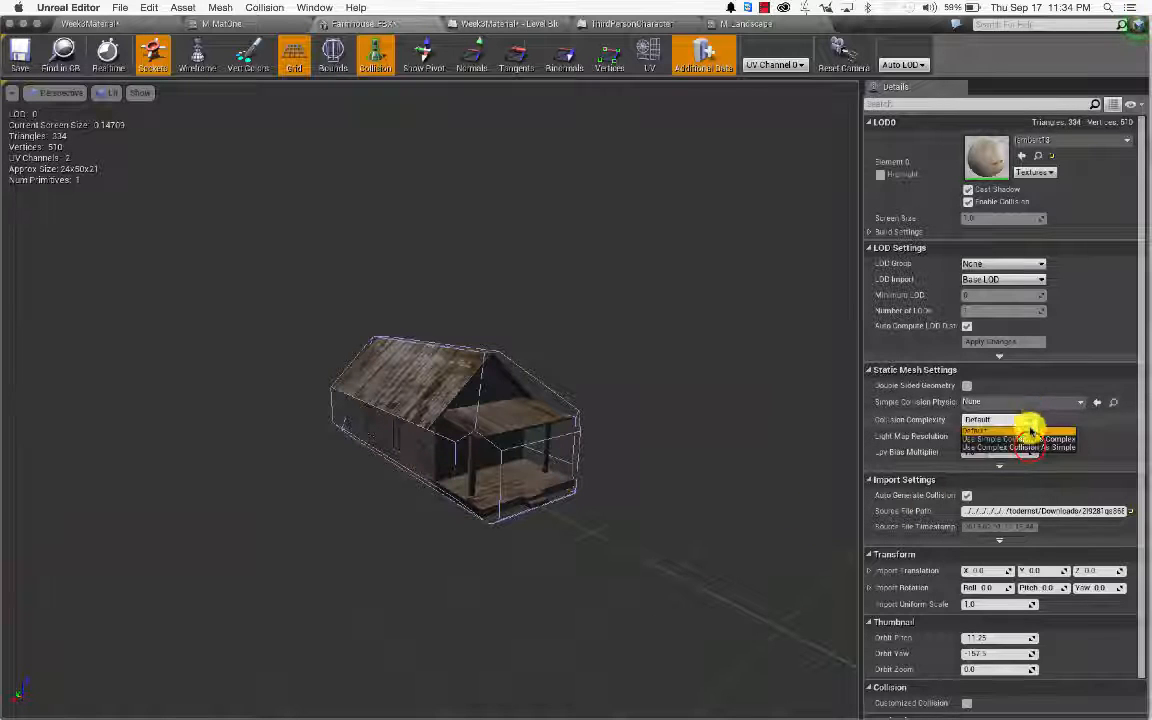
click(1028, 446)
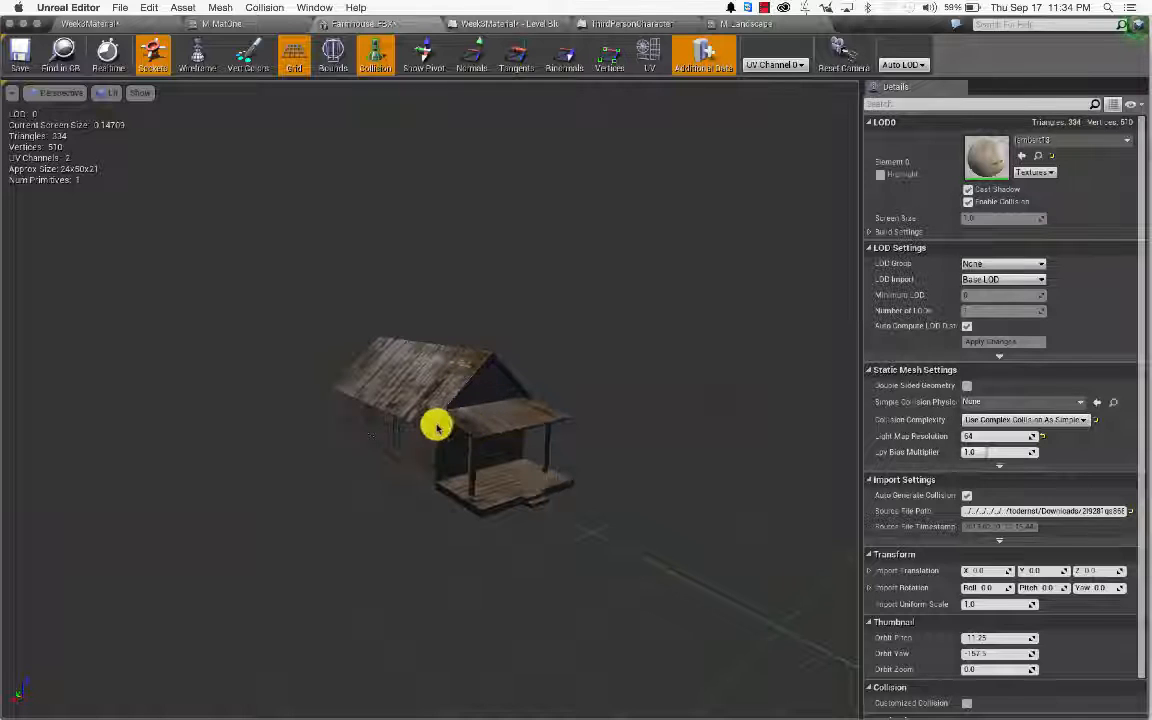
click(21, 54)
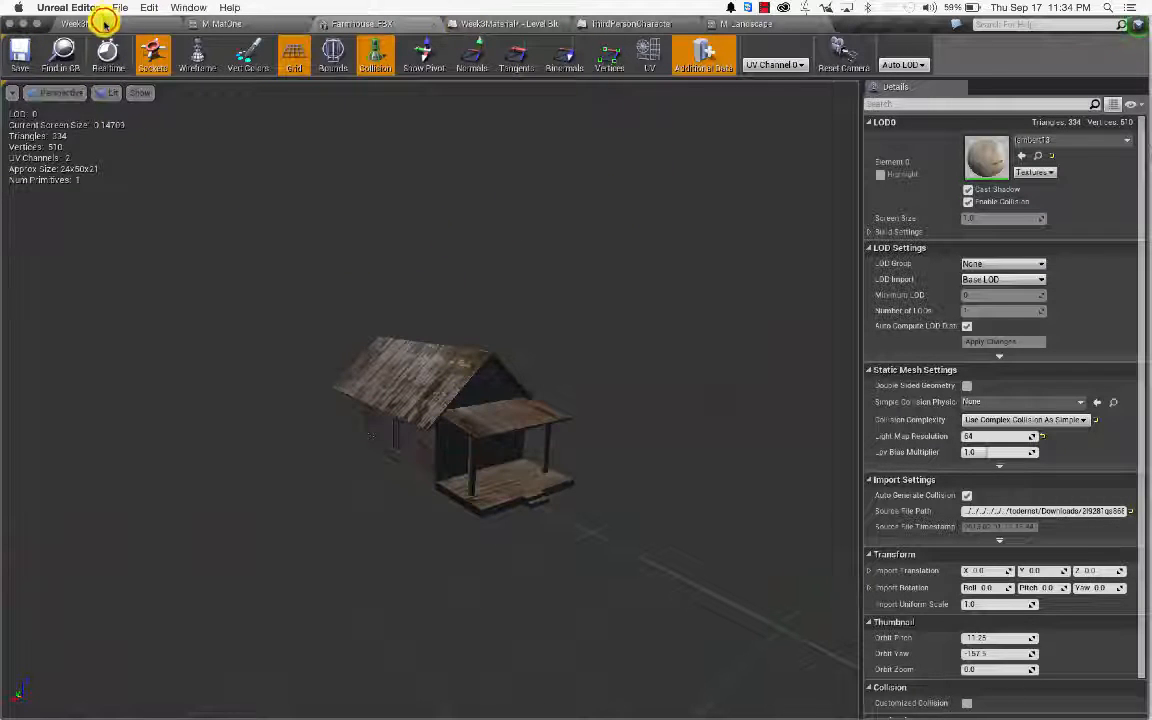
click(103, 22)
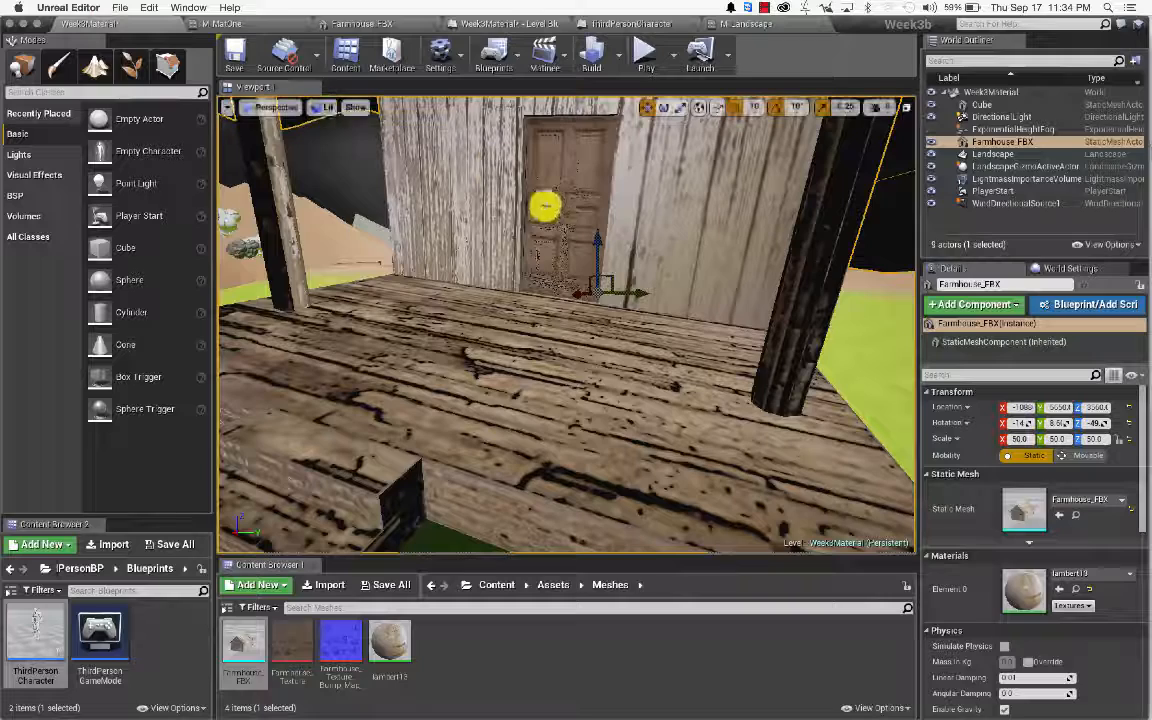
Step: Start Play and run the character along the porch into the boulders and onto the sand
click(647, 52)
key(w)
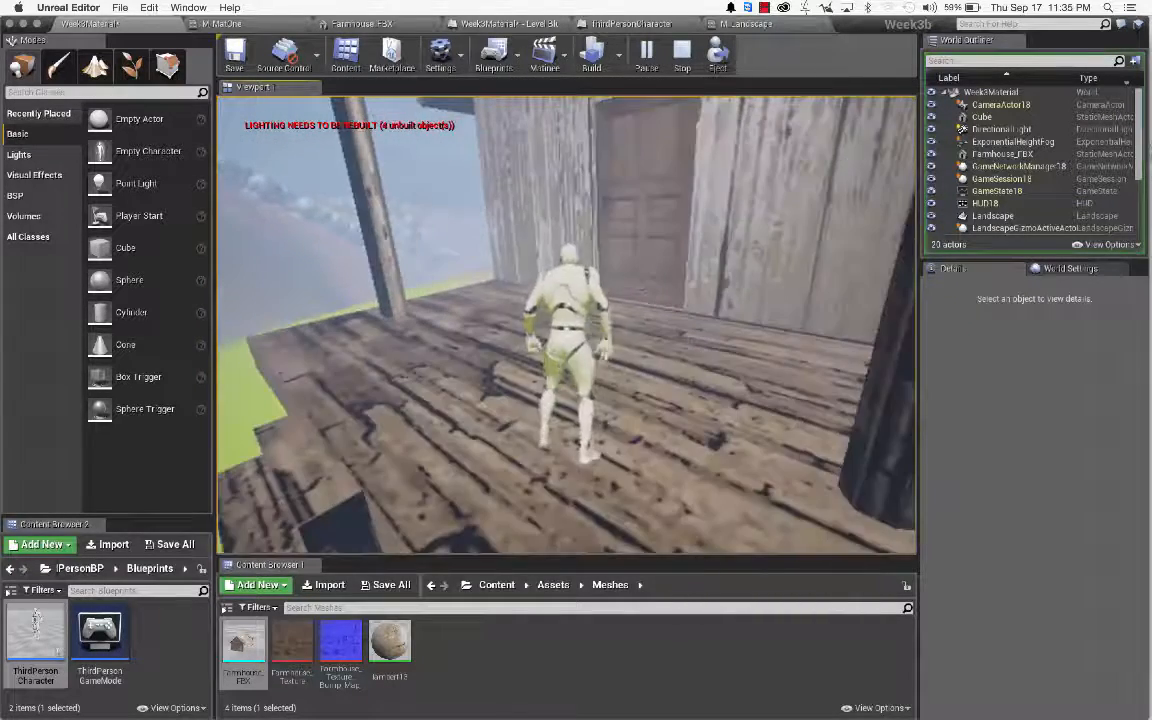
key(w)
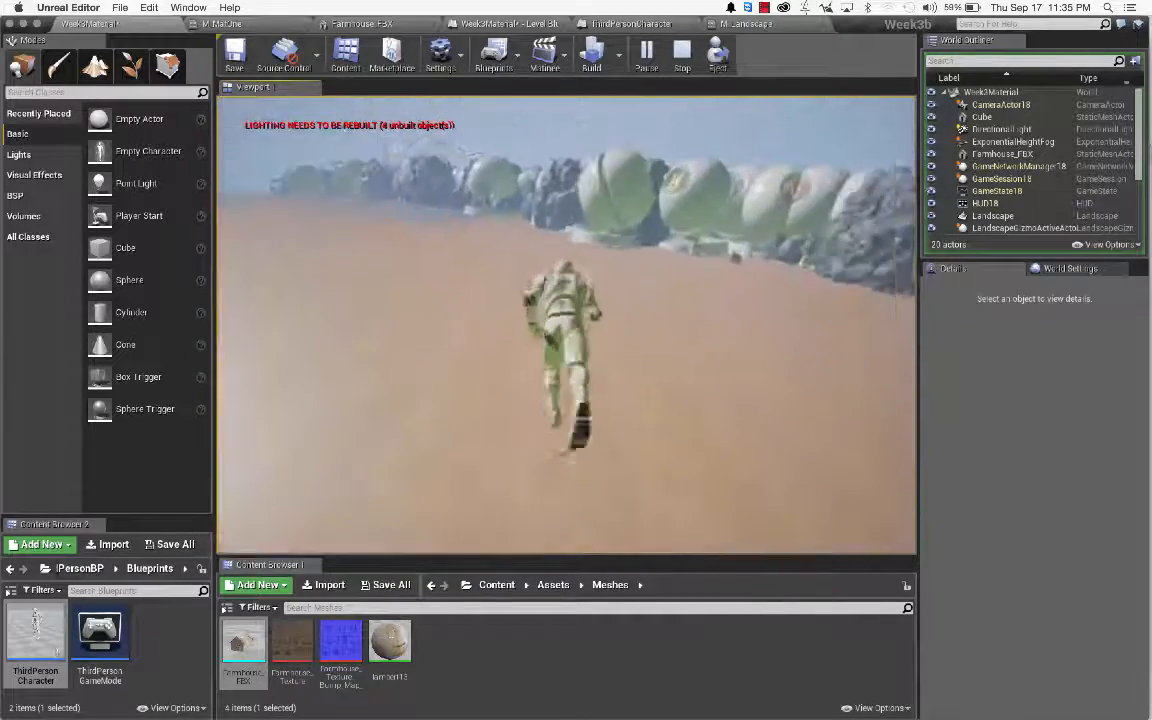
key(w)
key(a)
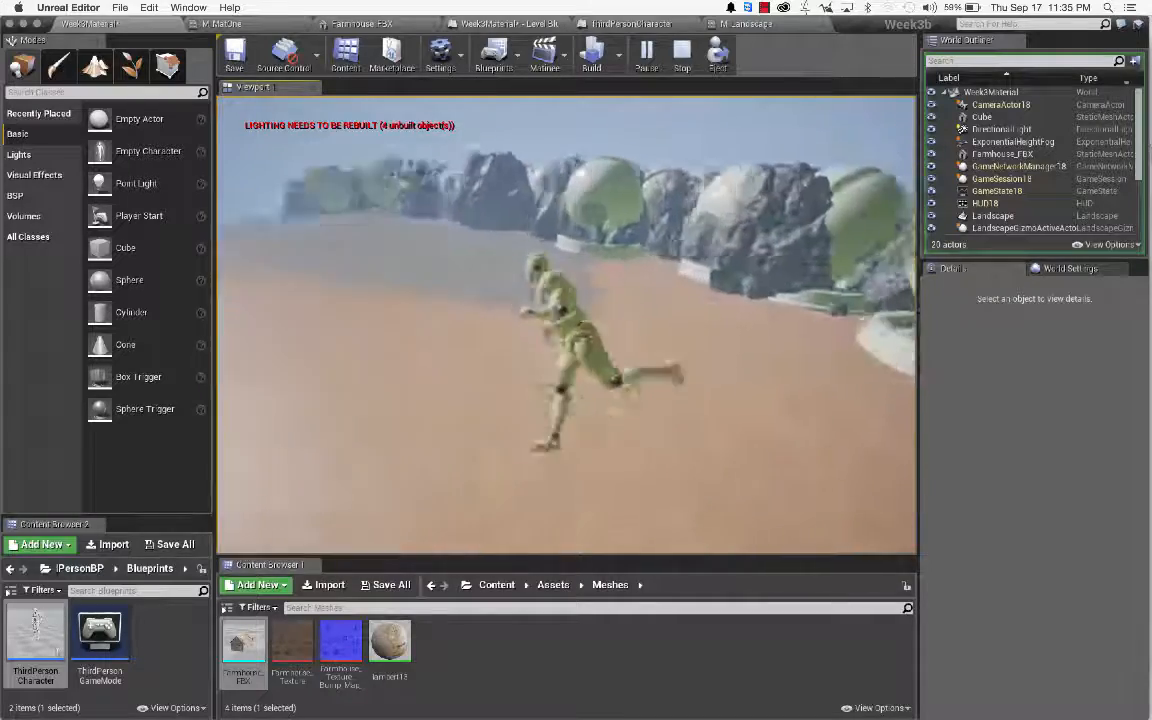
key(w)
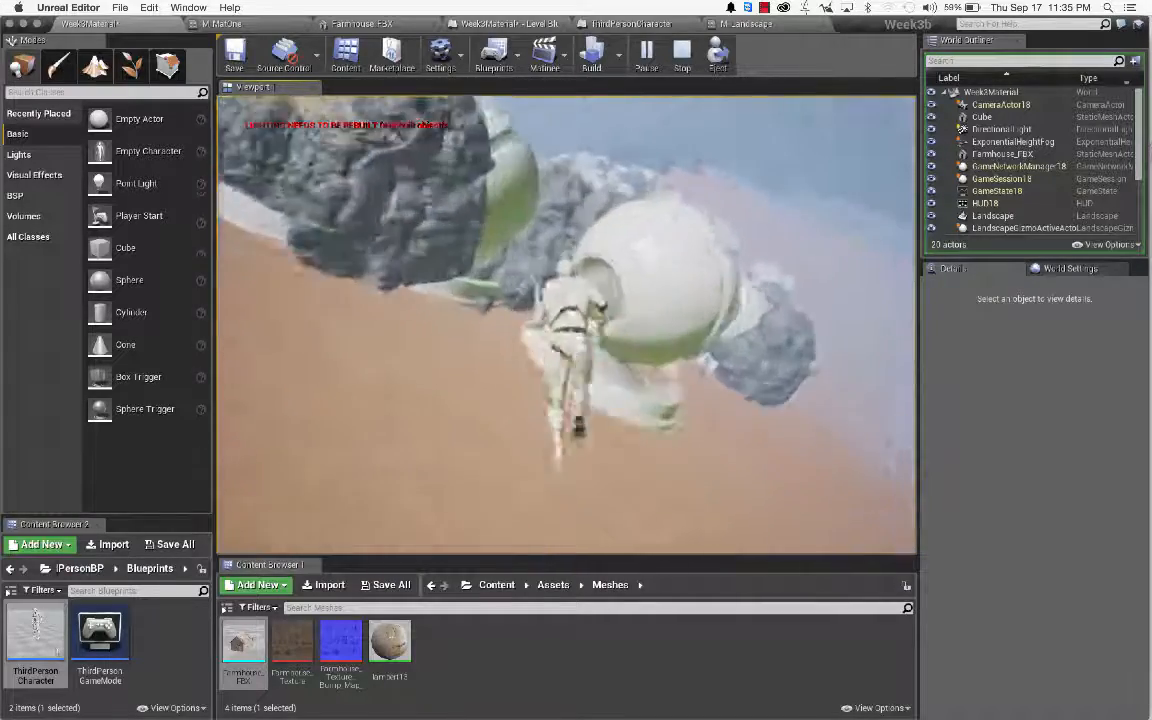
key(w)
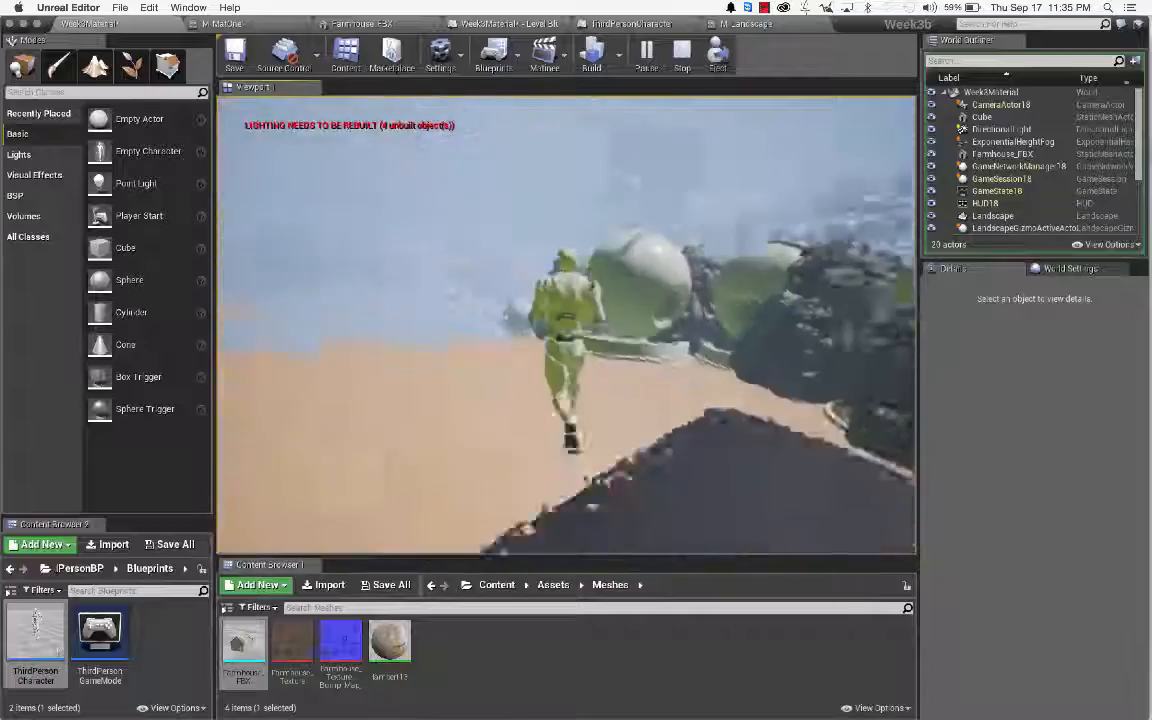
Step: Climb over the sphere-and-rock pile onto the dark floor, then stop the play session
key(w)
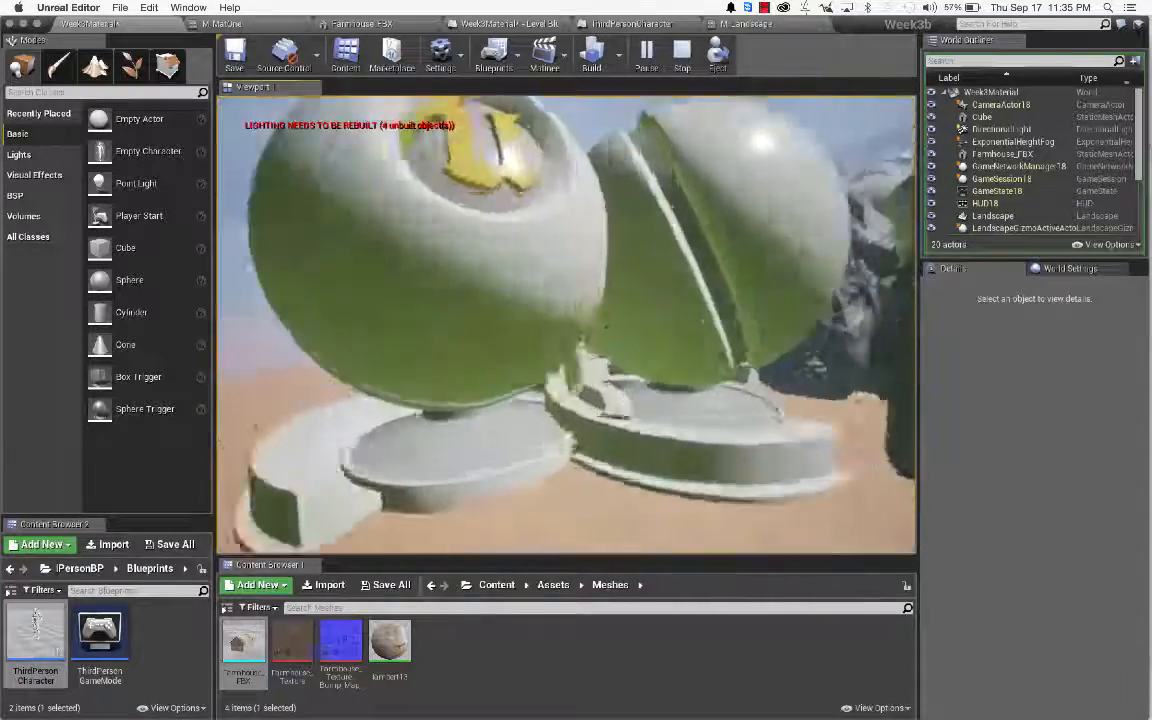
key(w)
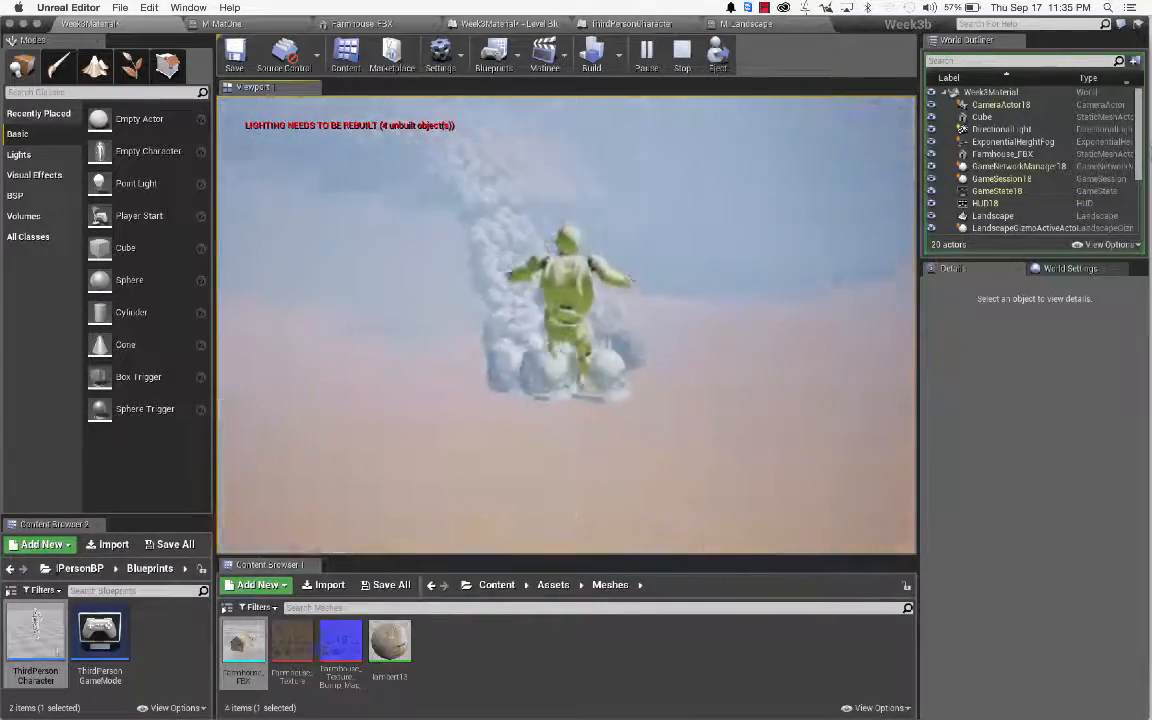
key(w)
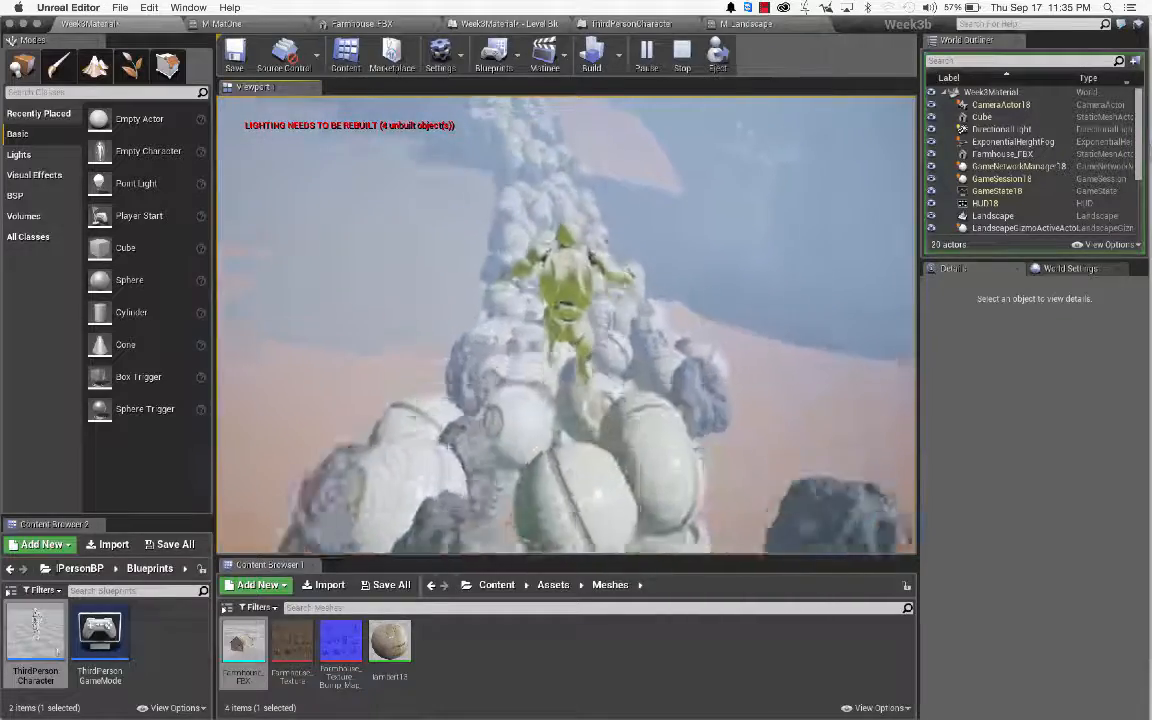
key(w)
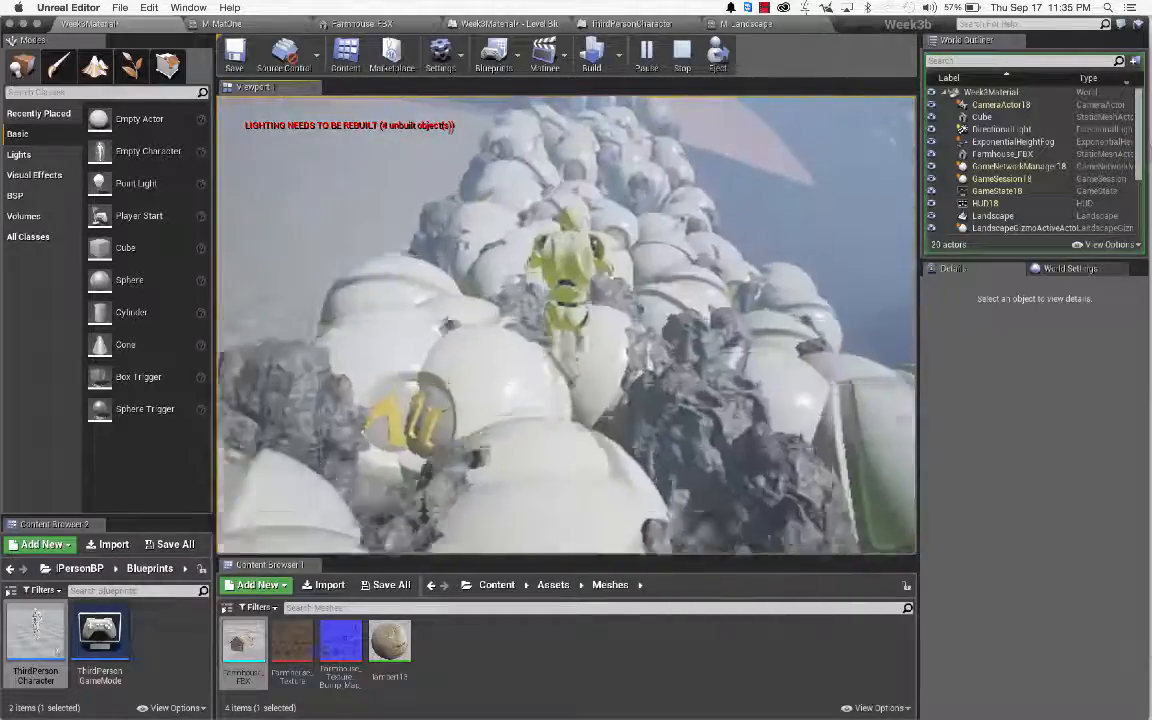
key(w)
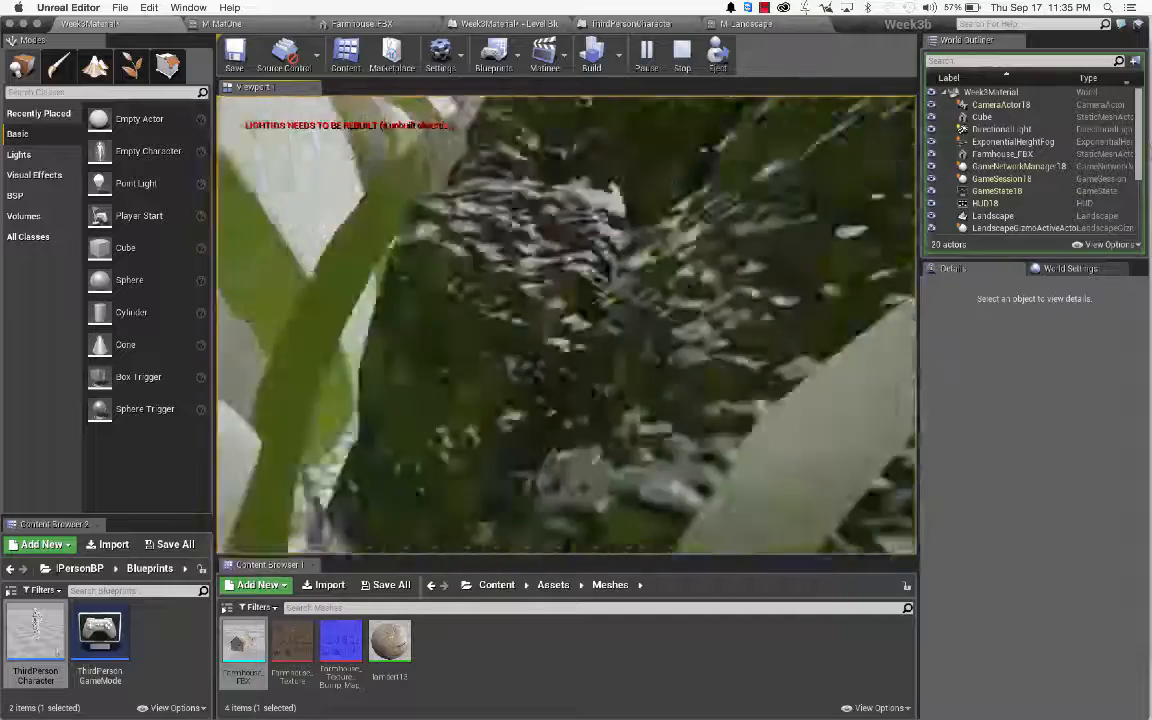
key(w)
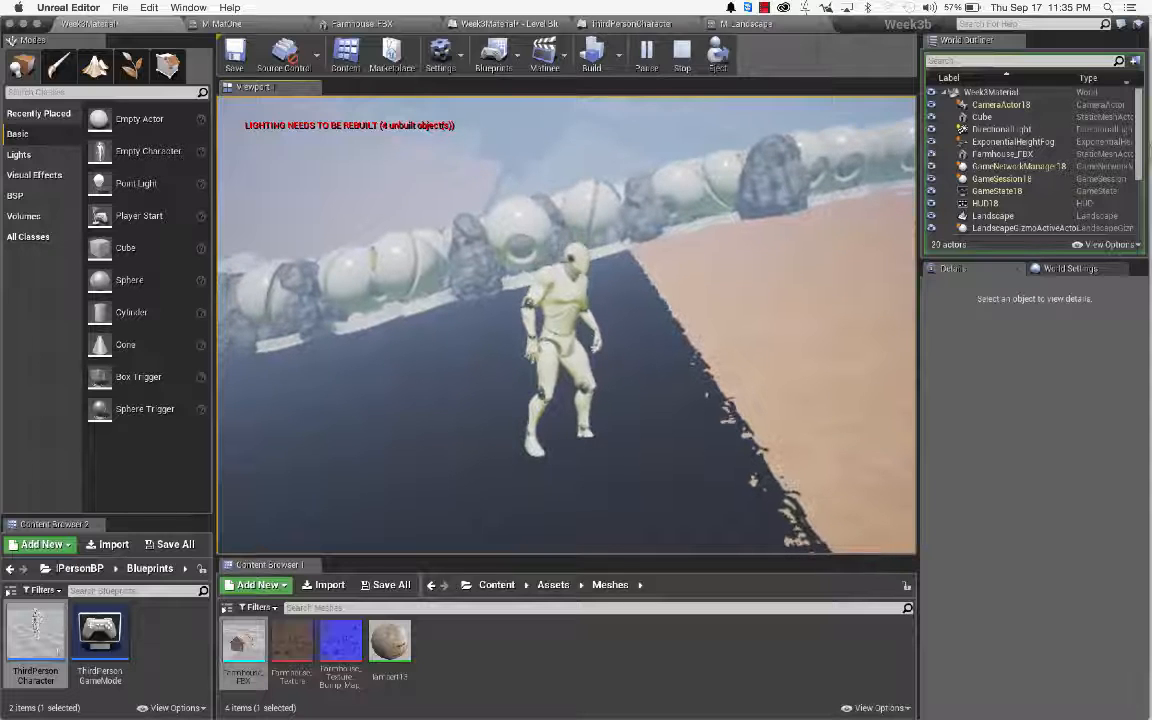
key(w)
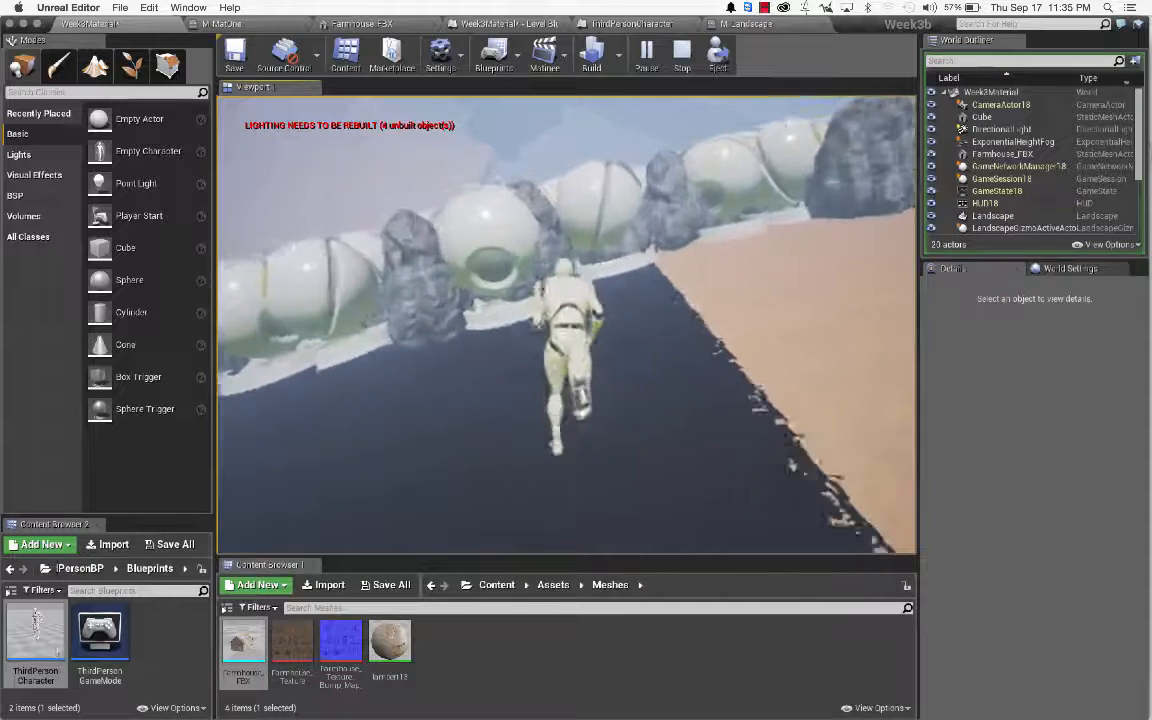
key(Escape)
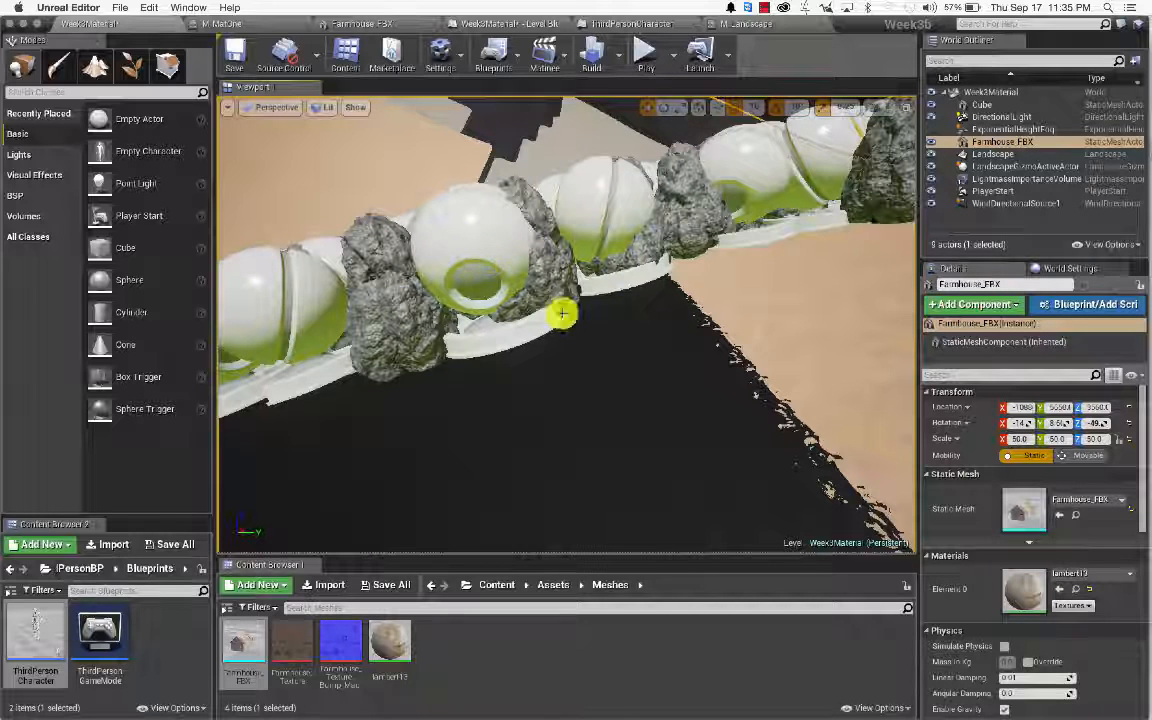
Step: Place a Blocking Volume at the boulder wall and tilt it about 20 degrees
click(22, 175)
click(33, 218)
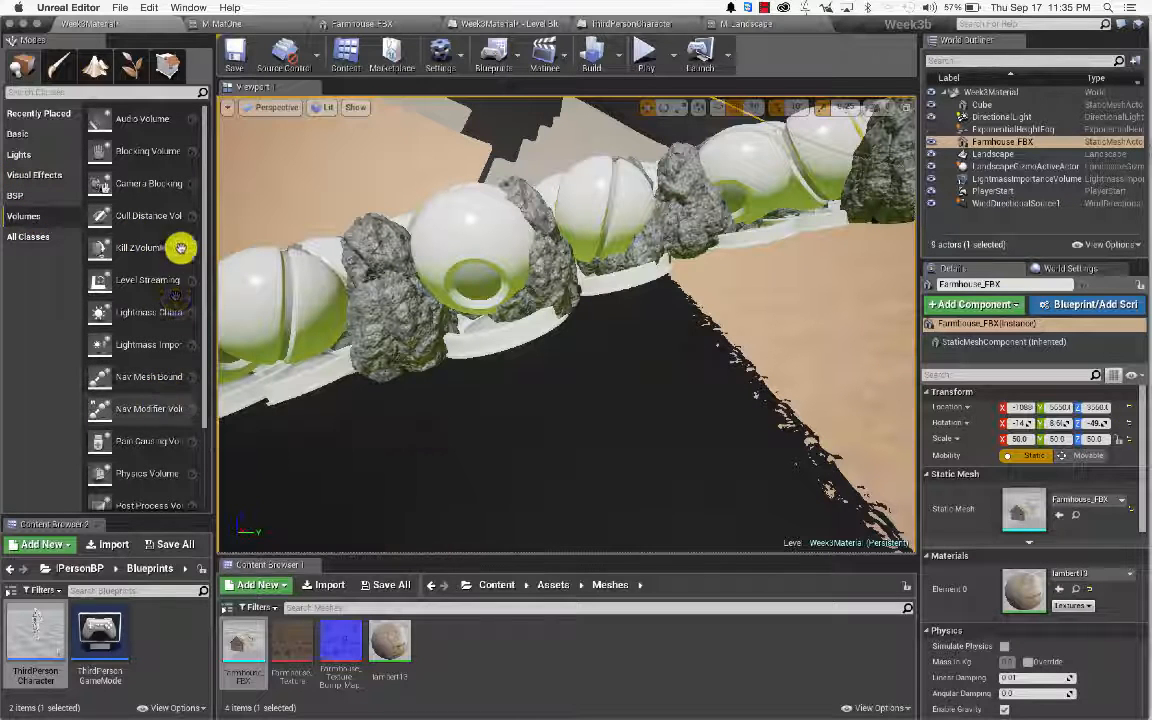
drag(154, 150, 479, 231)
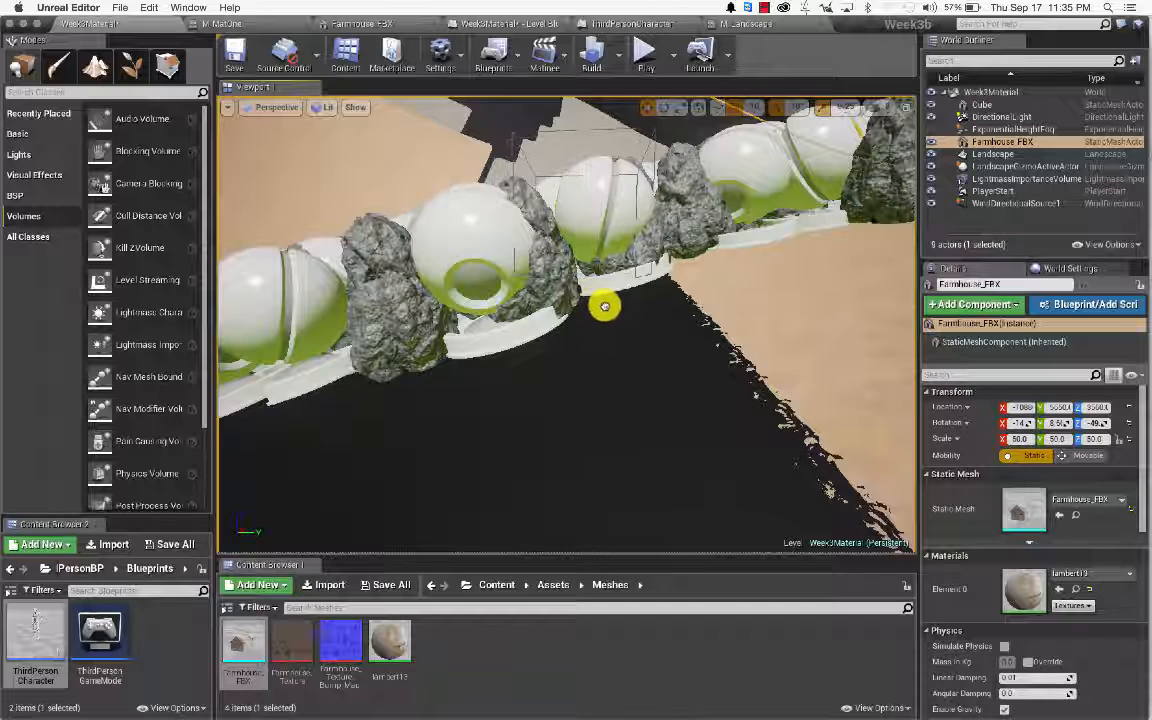
drag(604, 306, 607, 303)
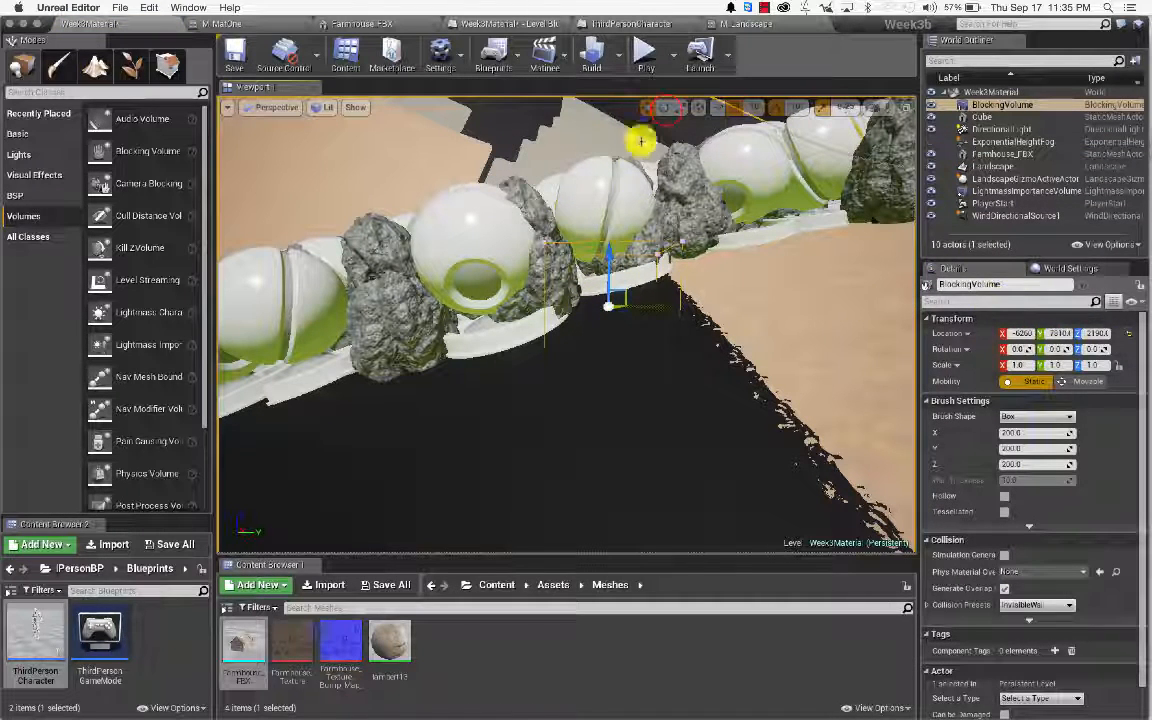
click(663, 107)
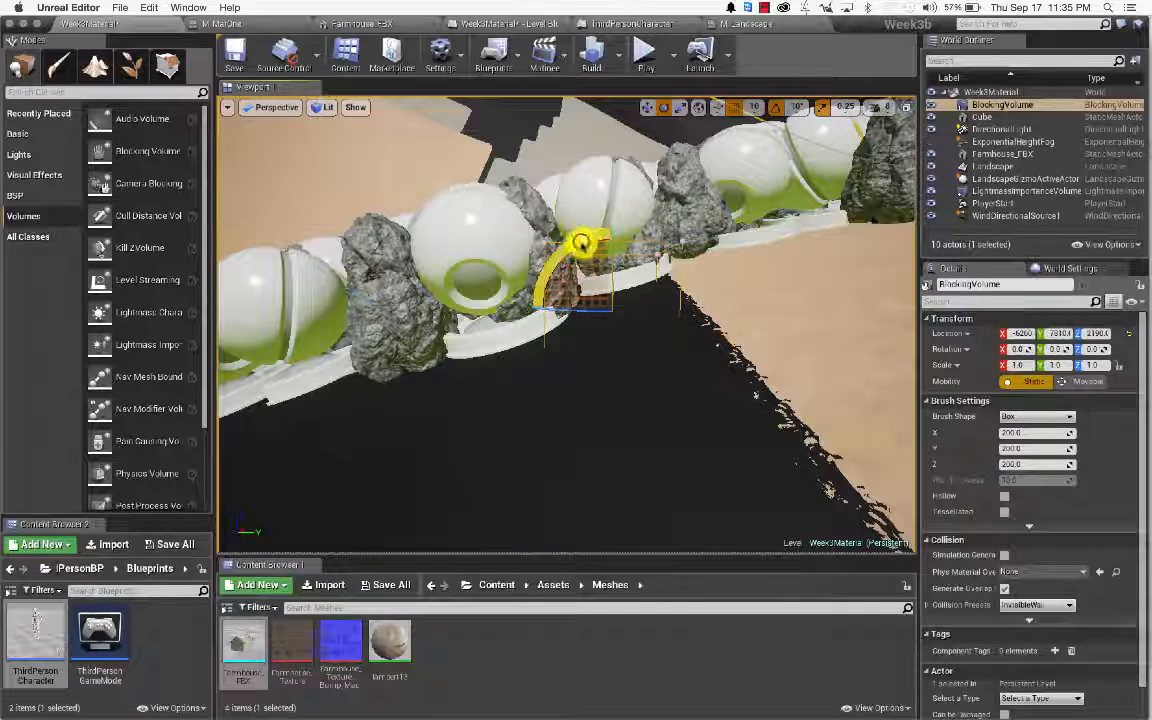
drag(580, 243, 582, 244)
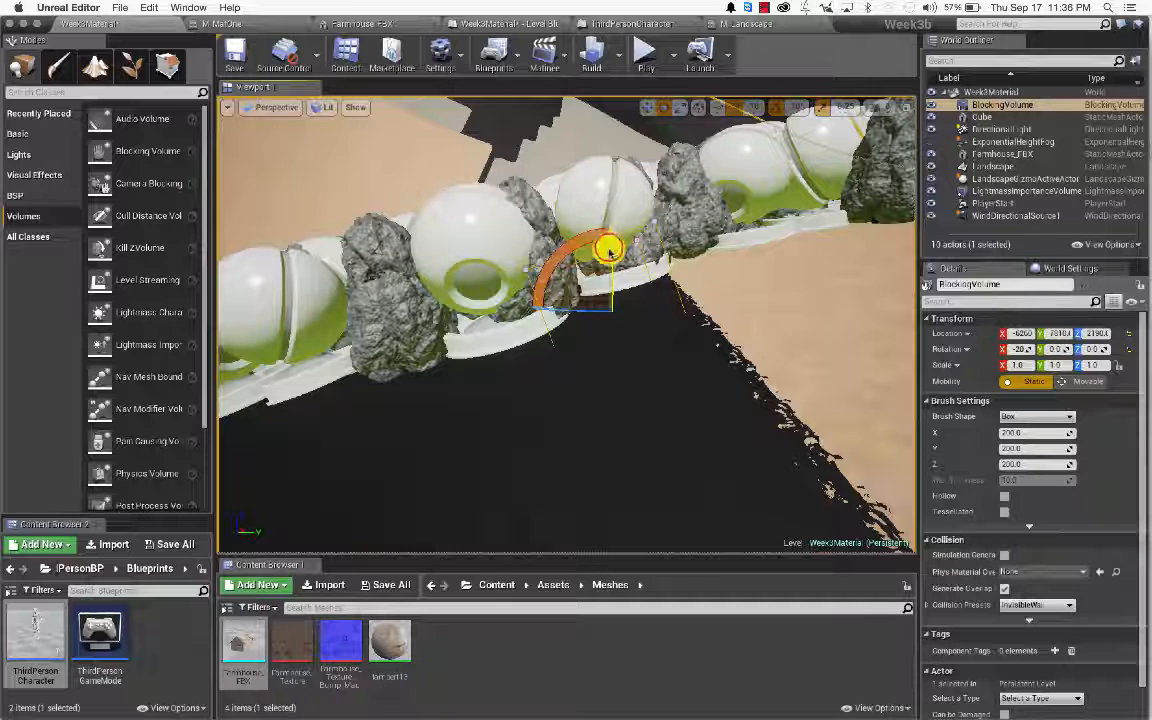
drag(610, 290, 610, 290)
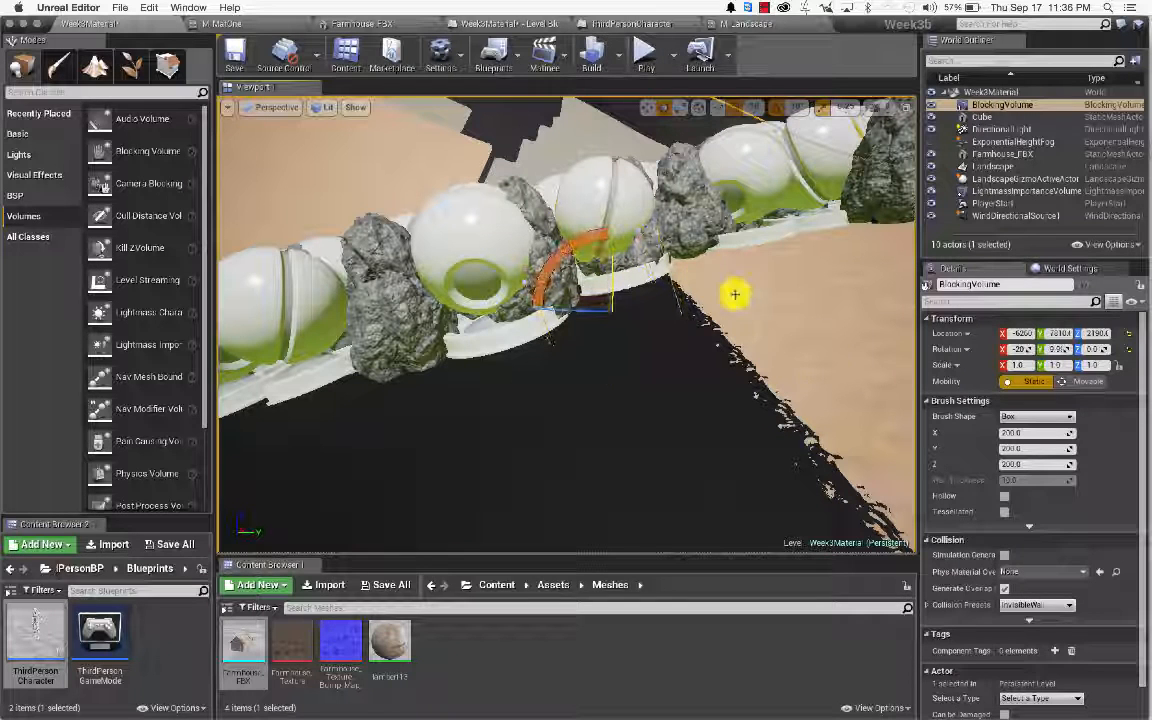
Step: Enlarge the blocking volume to about 381 × 5060 × 500 and start a new playtest
click(1030, 446)
drag(1013, 434, 1080, 433)
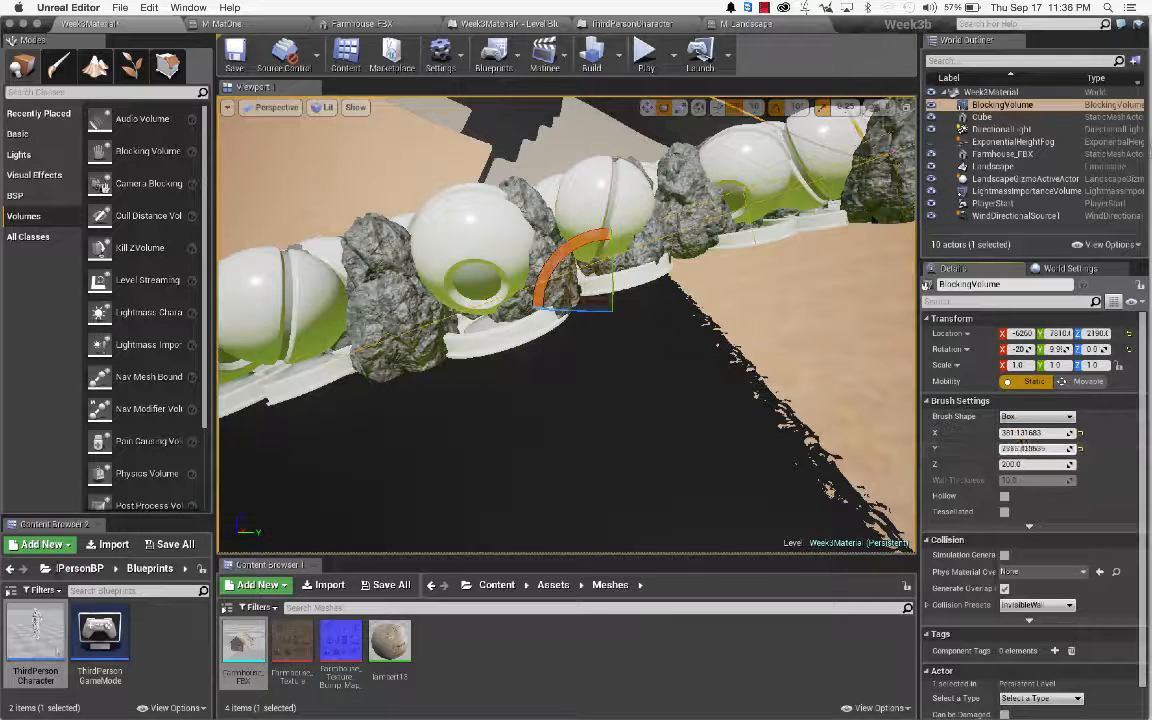
click(1013, 465)
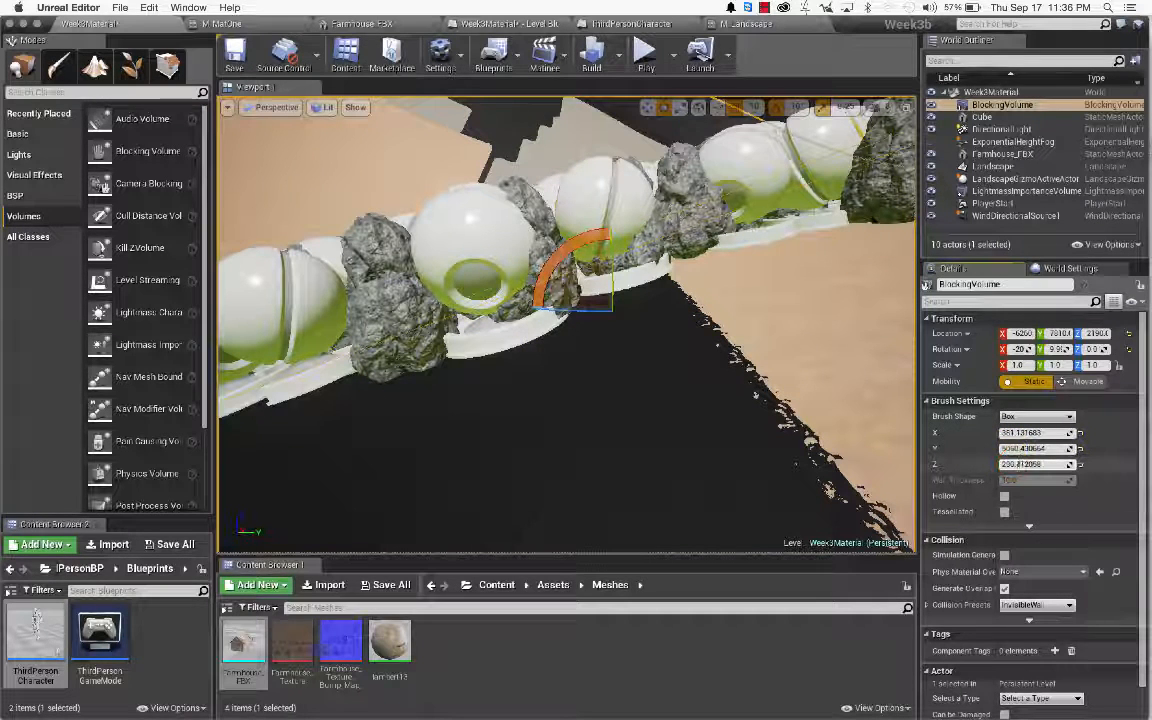
drag(1019, 465, 1058, 465)
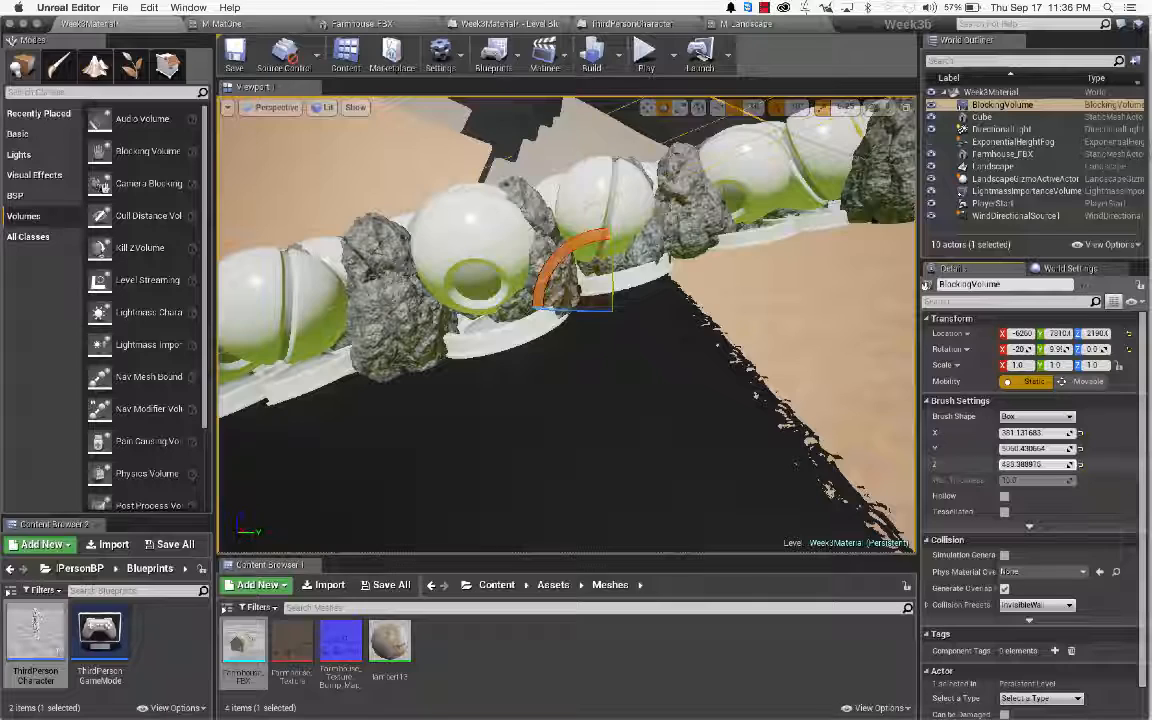
click(646, 55)
key(w)
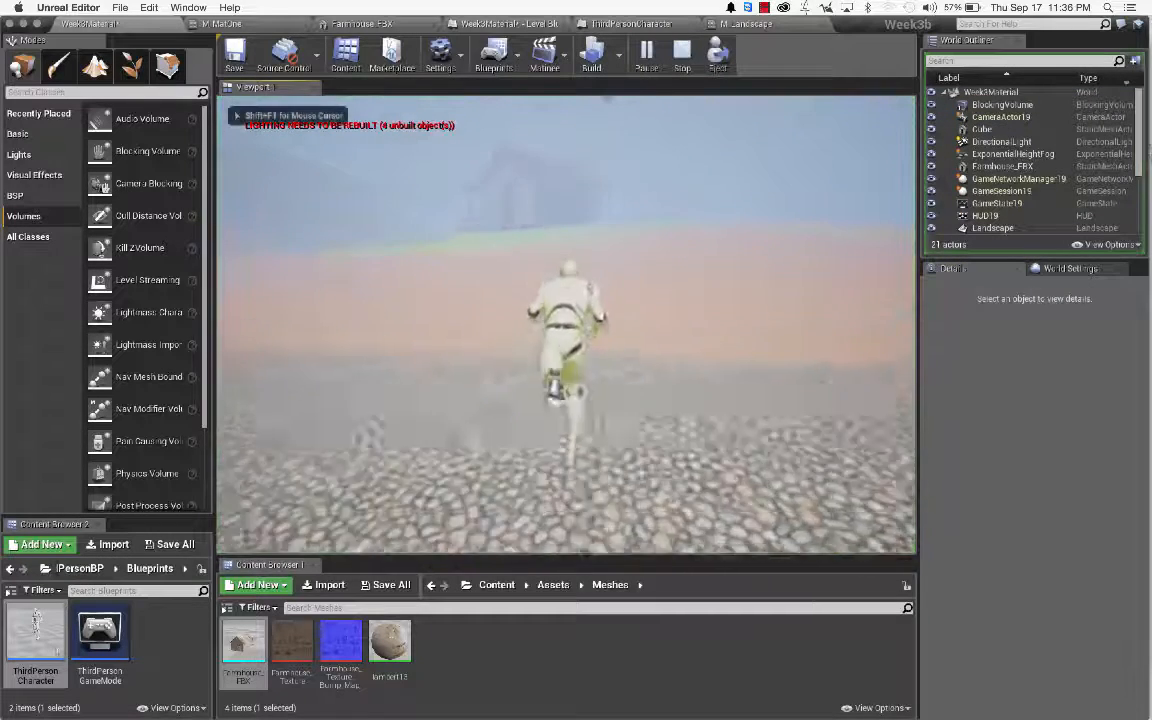